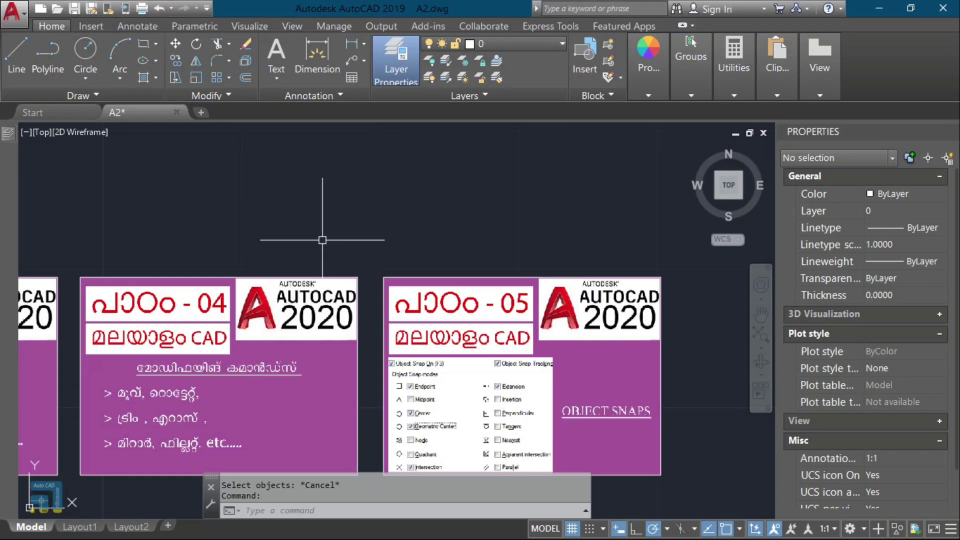
Step: Look around A2.dwg, then start a new drawing, Drawing3, from the 2.4 template
{"action": "middle_click_drag", "start_coordinate": [316, 247], "coordinate": [391, 184]}
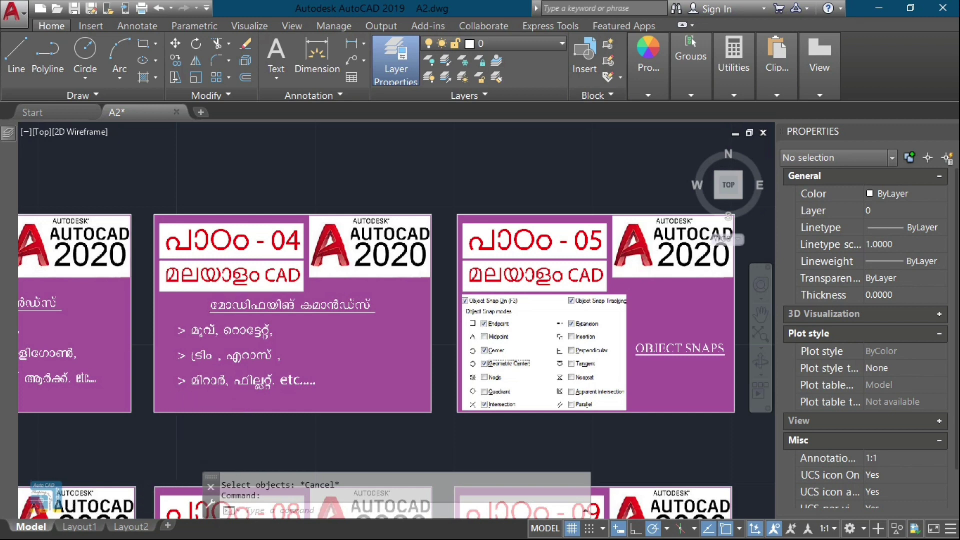
{"action": "scroll", "coordinate": [172, 450], "scroll_direction": "up", "scroll_amount": 2}
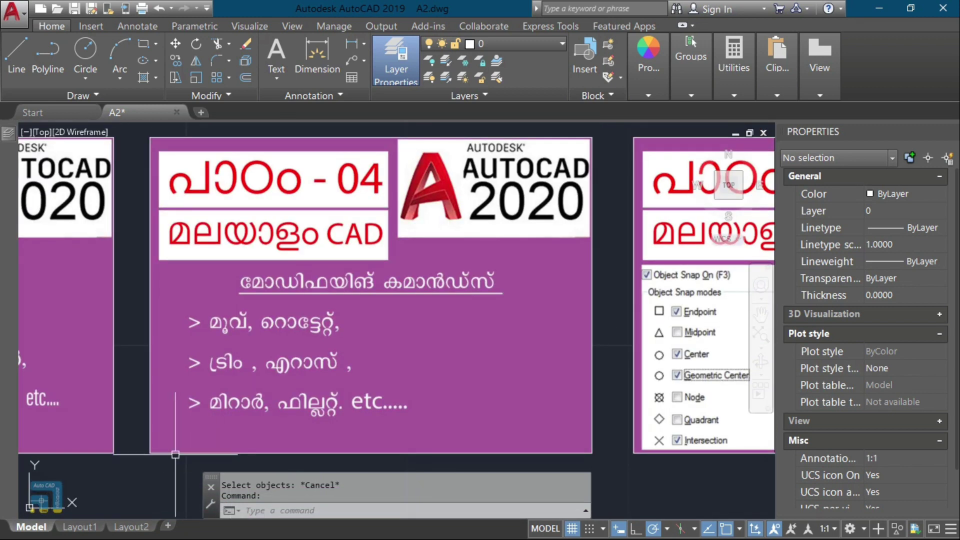
{"action": "scroll", "coordinate": [41, 408], "scroll_direction": "down", "scroll_amount": 4}
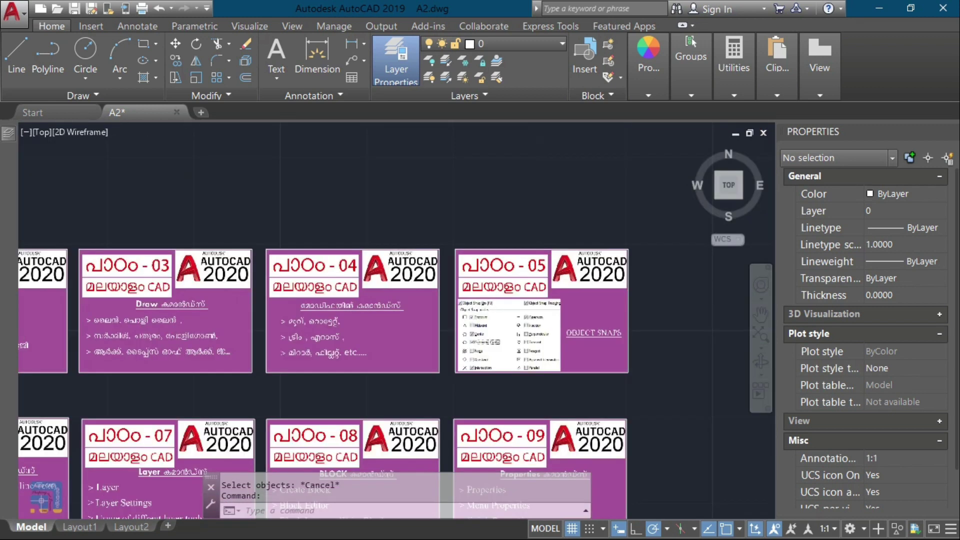
{"action": "scroll", "coordinate": [350, 393], "scroll_direction": "up", "scroll_amount": 3}
{"action": "scroll", "coordinate": [388, 381], "scroll_direction": "down", "scroll_amount": 2}
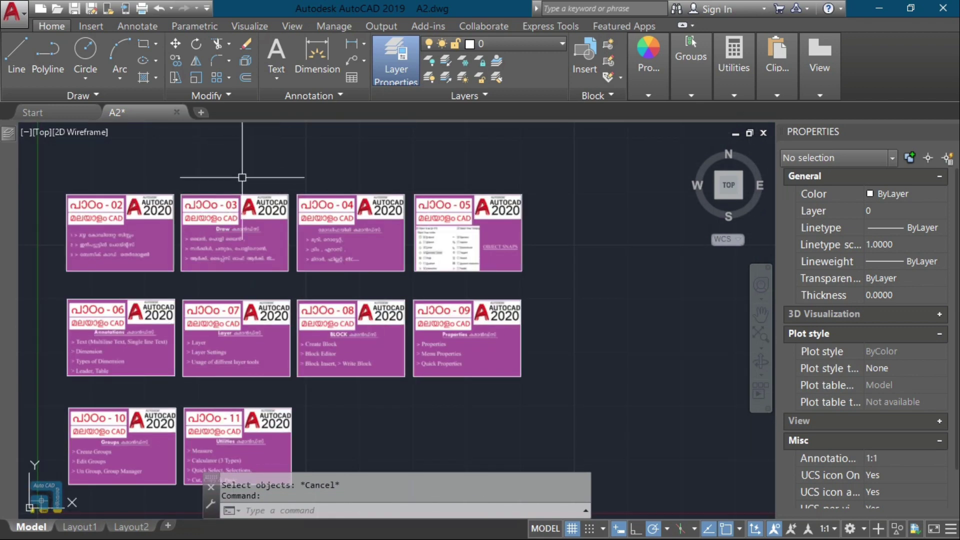
{"action": "key", "text": "ctrl+n"}
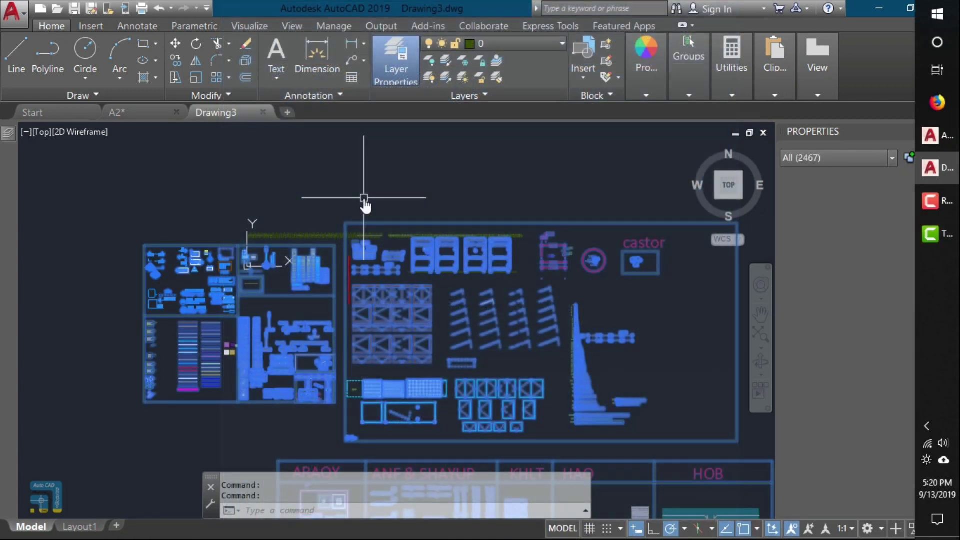
Step: Delete all 2467 objects in Drawing3, leaving an empty model space
{"action": "key", "text": "Delete"}
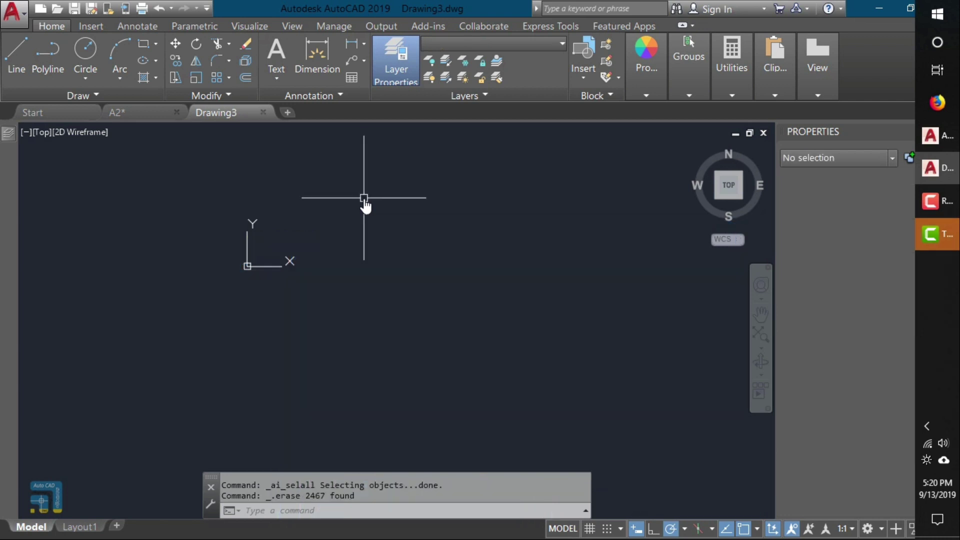
{"action": "left_click", "coordinate": [364, 197]}
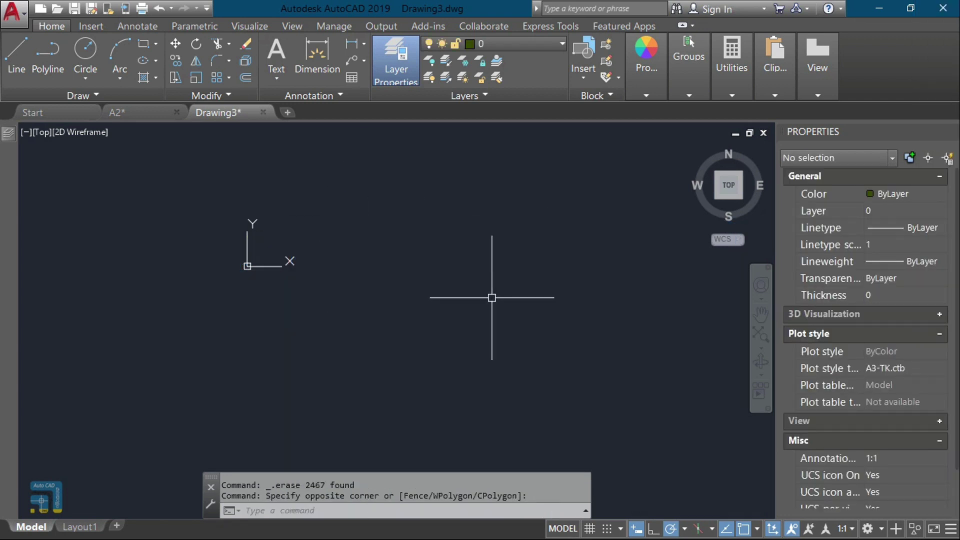
{"action": "mouse_move", "coordinate": [194, 98]}
{"action": "left_mouse_down"}
{"action": "mouse_move", "coordinate": [262, 218]}
{"action": "mouse_move", "coordinate": [185, 86]}
{"action": "left_mouse_up"}
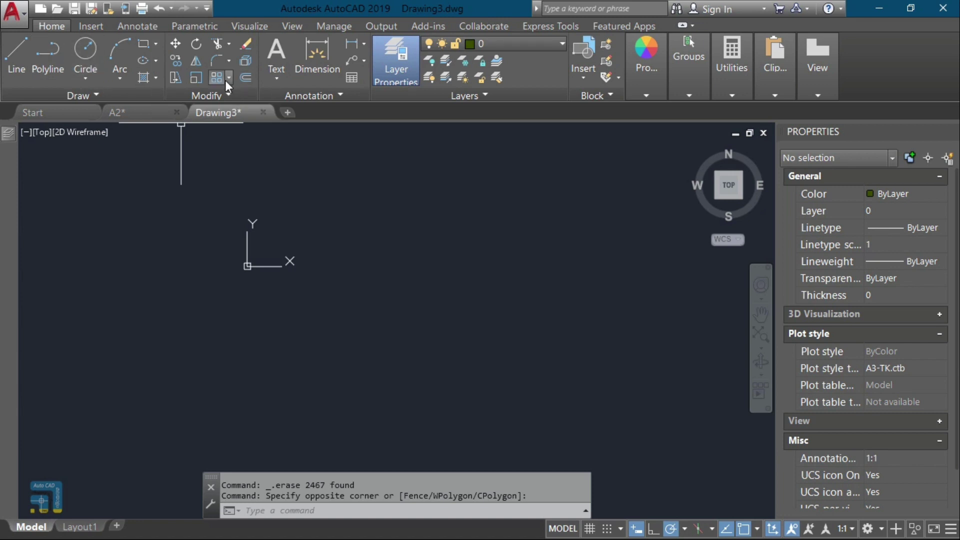
Step: Float the Move/Rotate/Trim editing tools over the canvas and start the RECTANG command
{"action": "left_click_drag", "start_coordinate": [211, 97], "coordinate": [395, 265]}
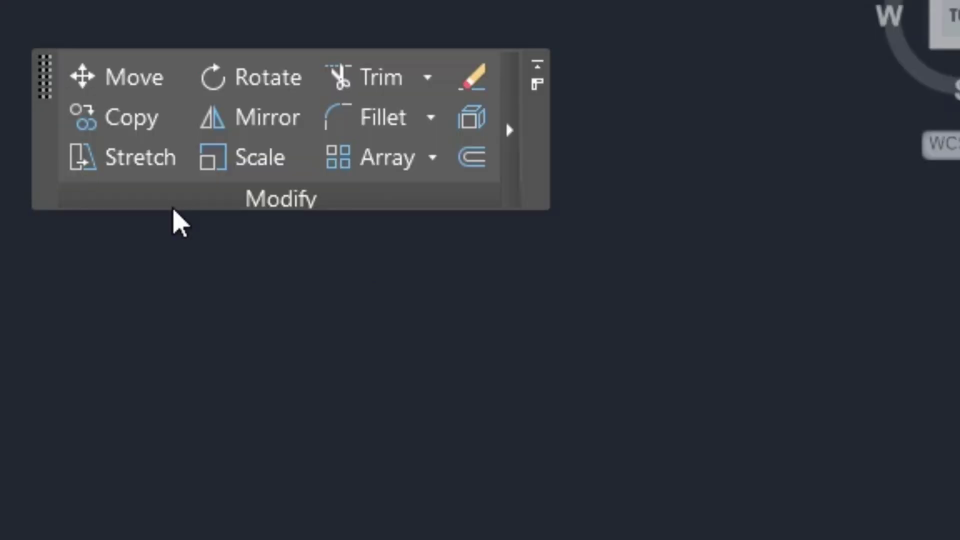
{"action": "left_click", "coordinate": [517, 145]}
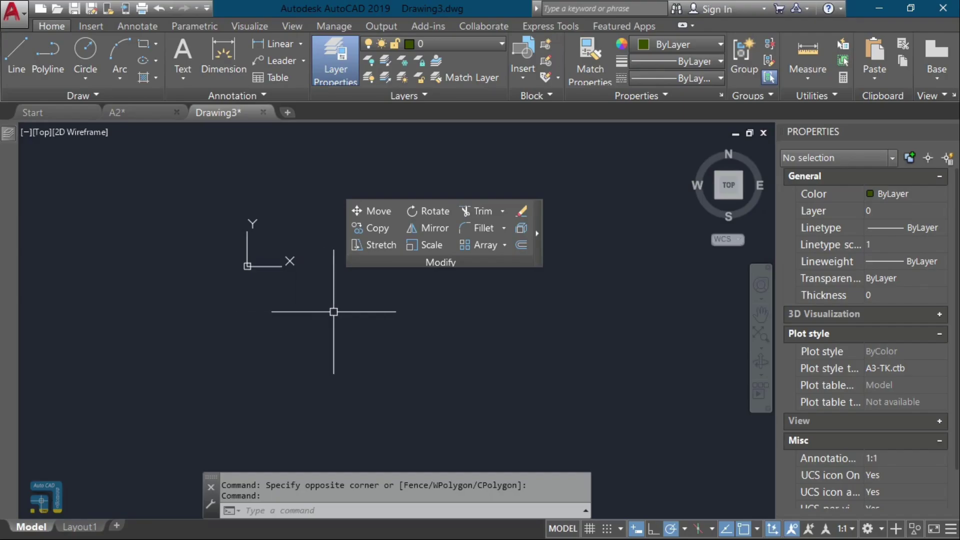
{"action": "mouse_move", "coordinate": [538, 257]}
{"action": "left_mouse_down"}
{"action": "mouse_move", "coordinate": [392, 244]}
{"action": "mouse_move", "coordinate": [293, 161]}
{"action": "mouse_move", "coordinate": [290, 91]}
{"action": "mouse_move", "coordinate": [211, 99]}
{"action": "left_mouse_up"}
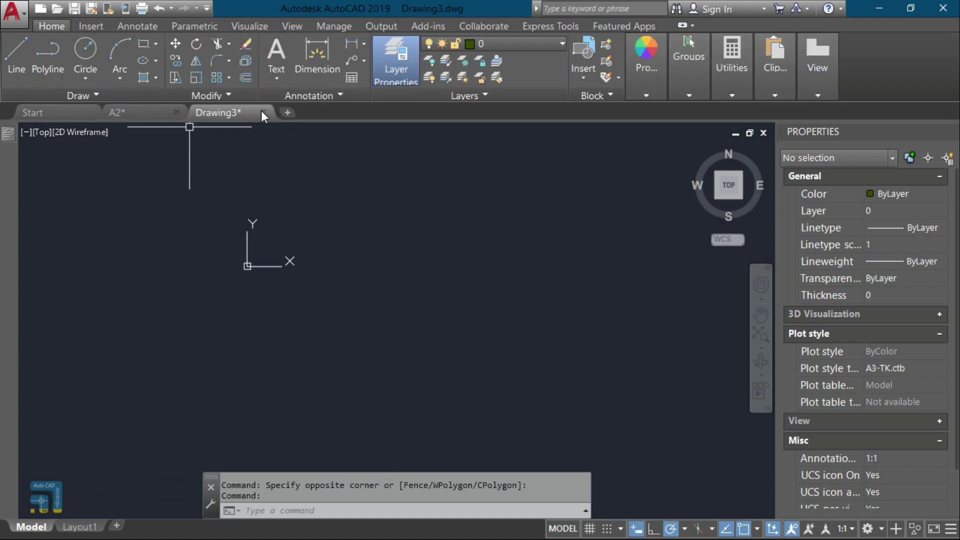
{"action": "mouse_move", "coordinate": [172, 94]}
{"action": "left_mouse_down"}
{"action": "mouse_move", "coordinate": [119, 206]}
{"action": "mouse_move", "coordinate": [35, 205]}
{"action": "left_mouse_up"}
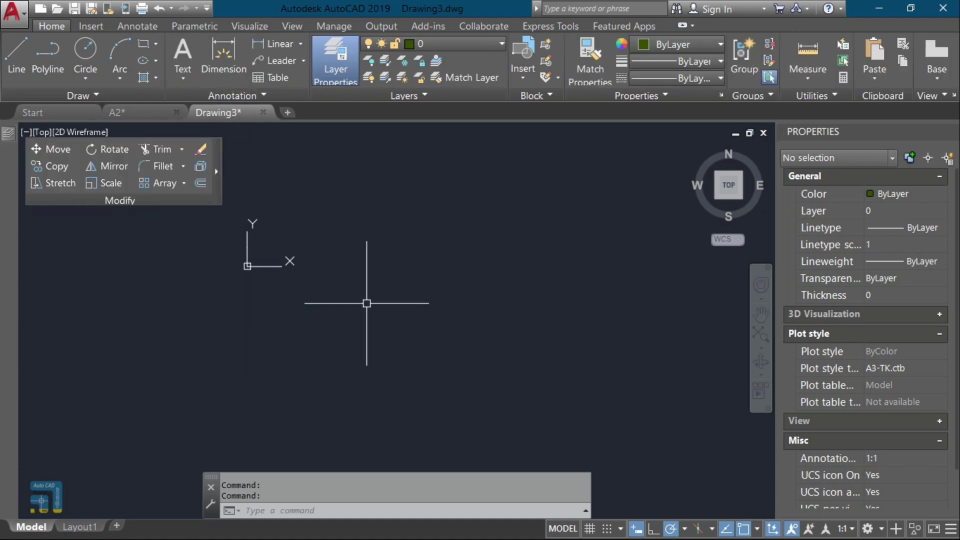
{"action": "type", "text": "rec"}
{"action": "key", "text": "Return"}
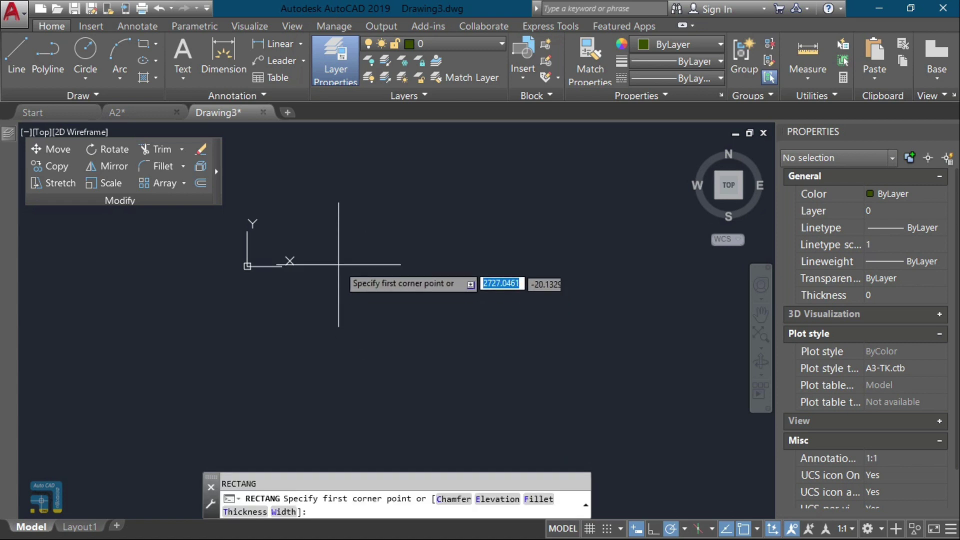
Step: Draw a small rectangle and move it onto the red IDEN-DIMS layer
{"action": "left_click", "coordinate": [328, 228]}
{"action": "left_click", "coordinate": [389, 269]}
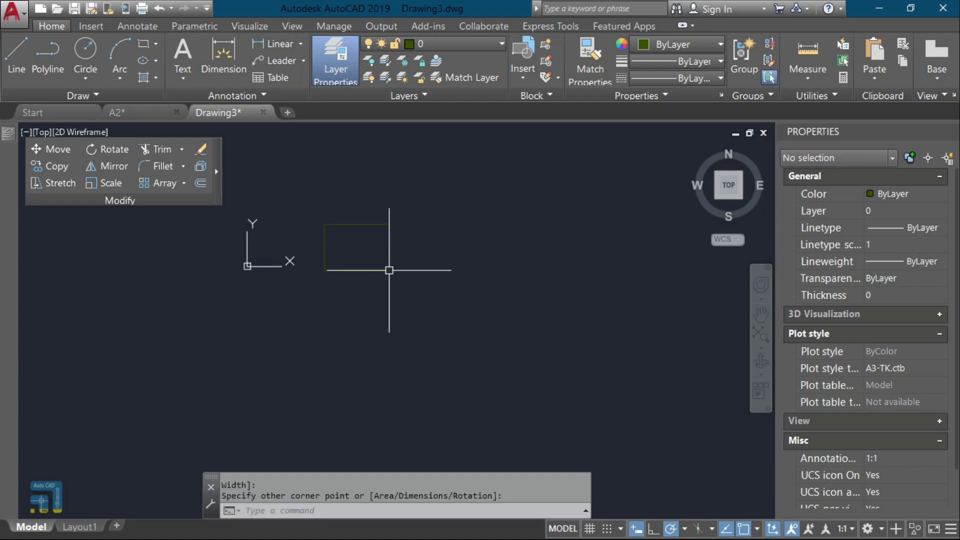
{"action": "left_click", "coordinate": [370, 221]}
{"action": "left_click", "coordinate": [375, 223]}
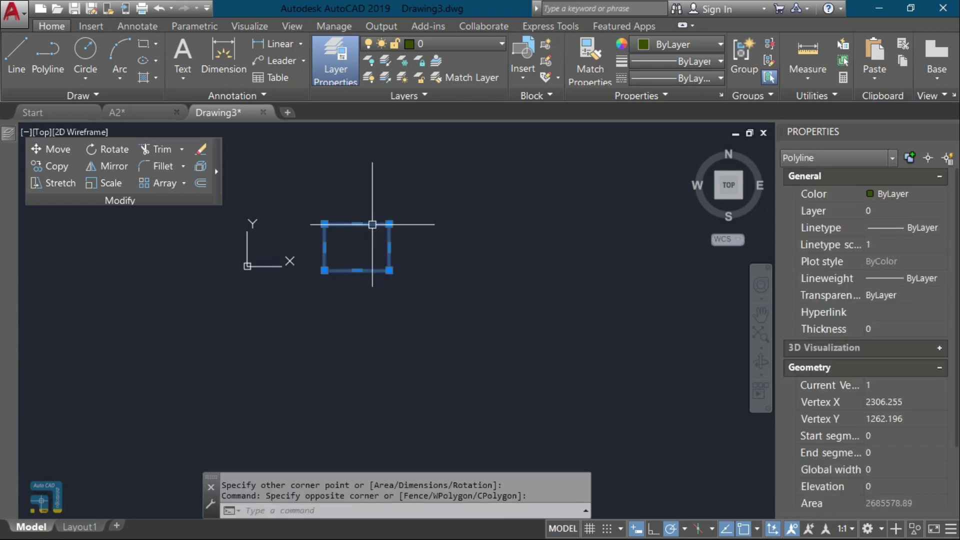
{"action": "left_click", "coordinate": [435, 49]}
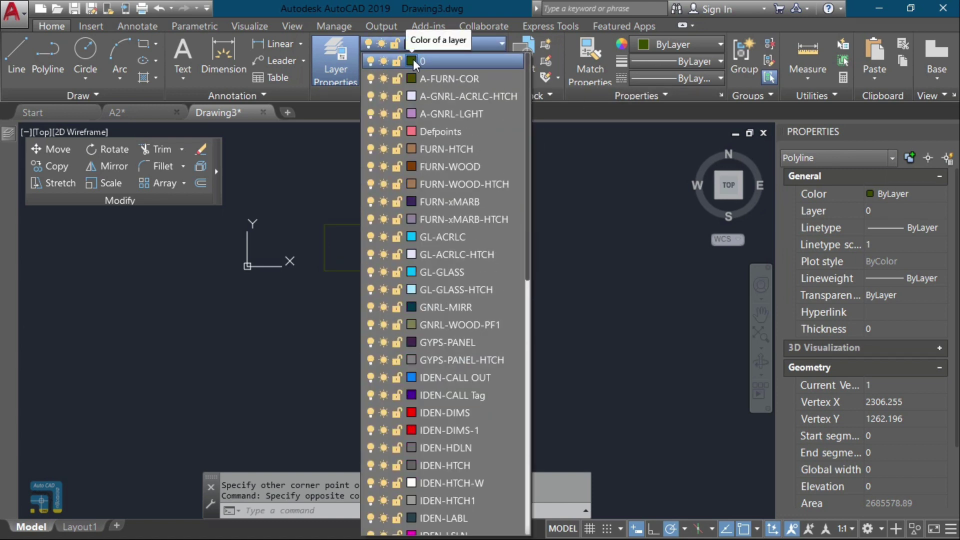
{"action": "left_click", "coordinate": [441, 411]}
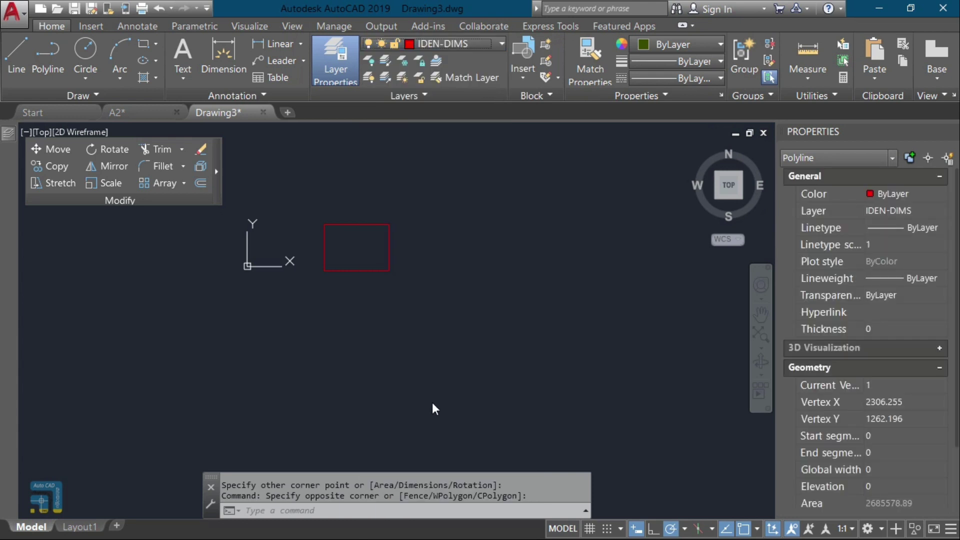
{"action": "key", "text": "Escape"}
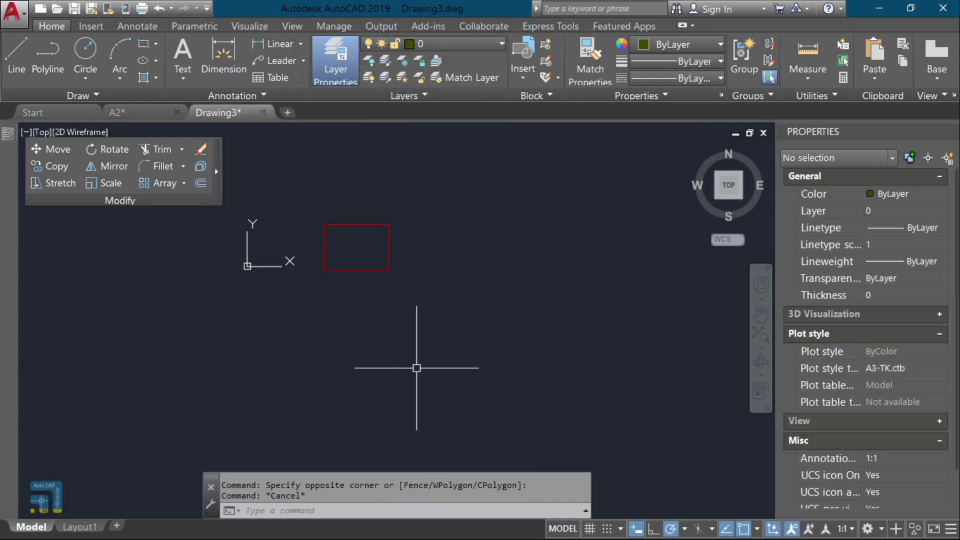
Step: Make IDEN-DIMS the current layer and bring up the Select File dialog
{"action": "left_click", "coordinate": [449, 45]}
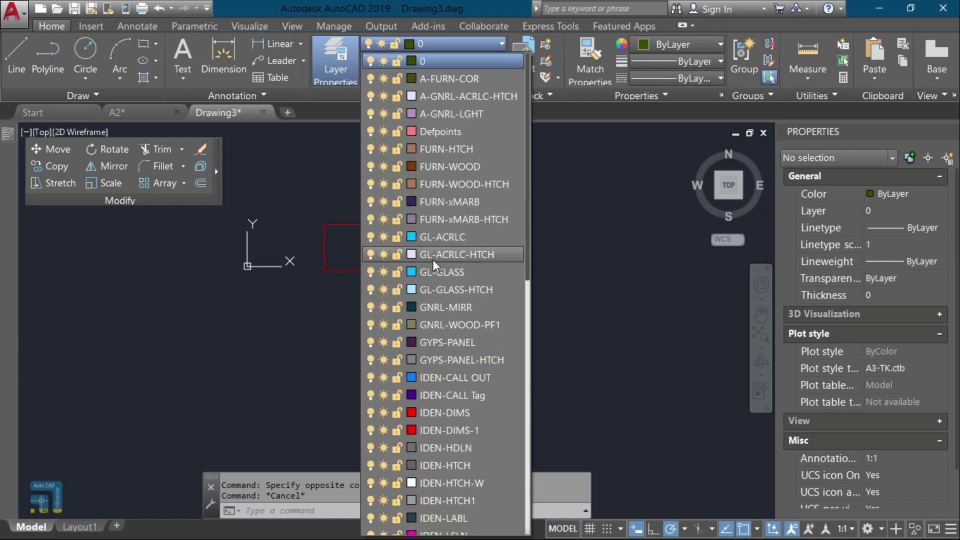
{"action": "left_click", "coordinate": [433, 413]}
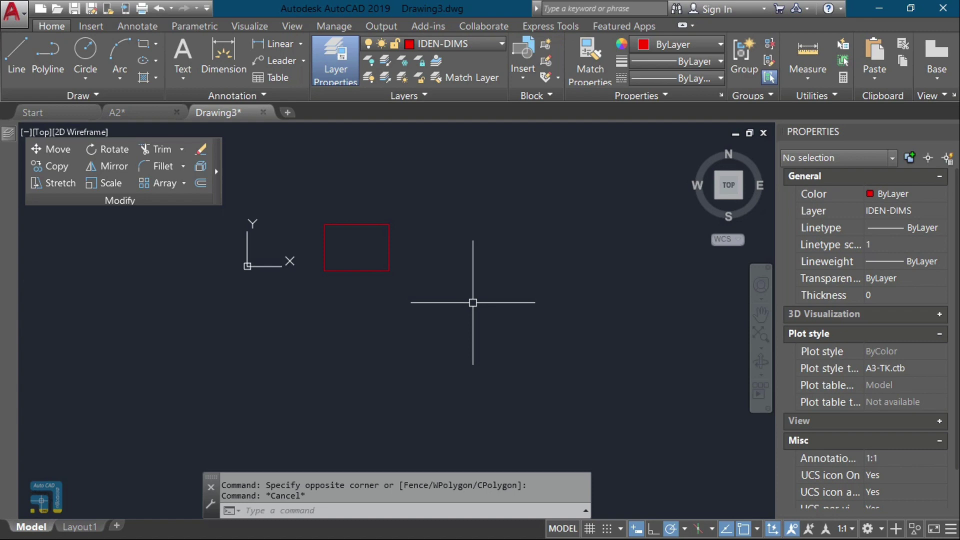
{"action": "key", "text": "ctrl+o"}
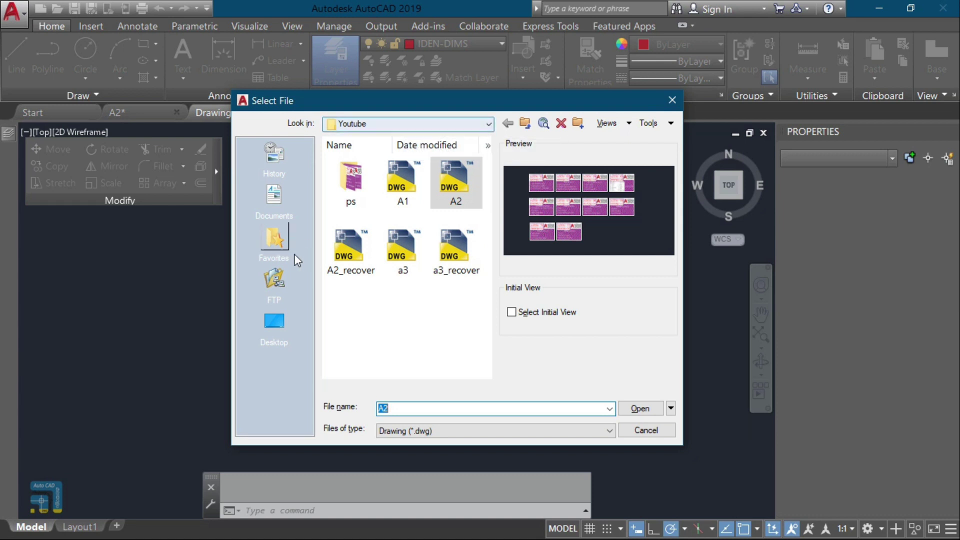
Step: Browse via This PC to the Design (D:) drive's Dwg\101-ALL folder
{"action": "left_click", "coordinate": [272, 324]}
{"action": "left_click", "coordinate": [459, 186]}
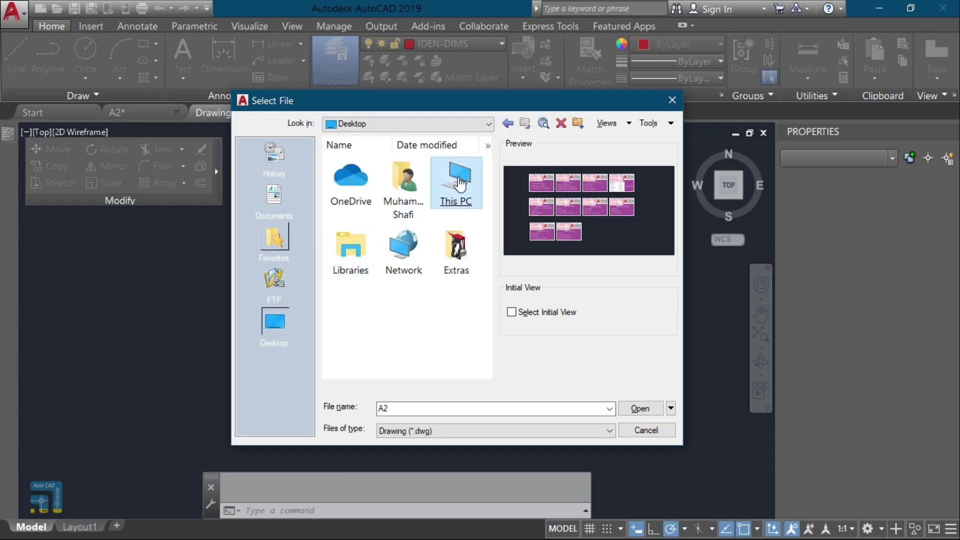
{"action": "key", "text": "Return"}
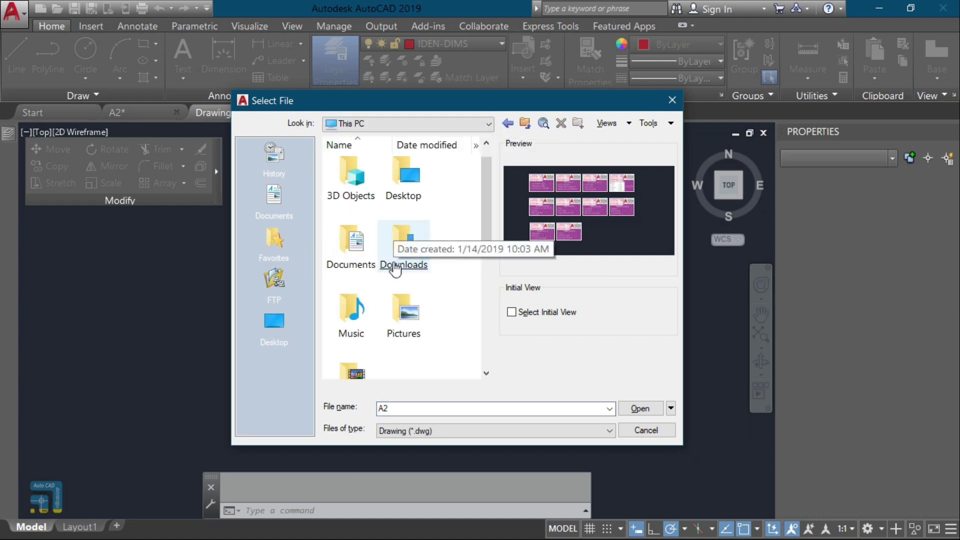
{"action": "scroll", "coordinate": [395, 250], "scroll_direction": "down", "scroll_amount": 3}
{"action": "left_click", "coordinate": [398, 284]}
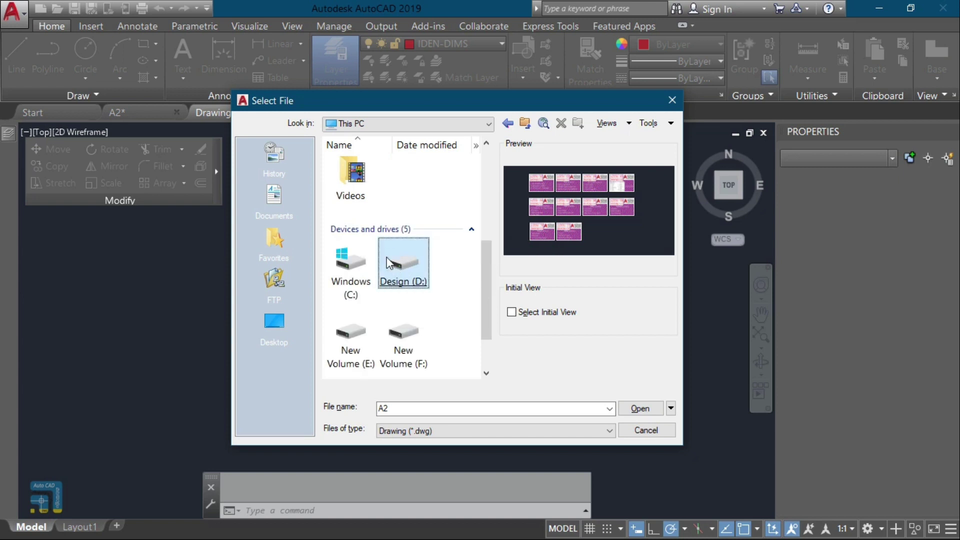
{"action": "double_click", "coordinate": [388, 261]}
{"action": "double_click", "coordinate": [398, 173]}
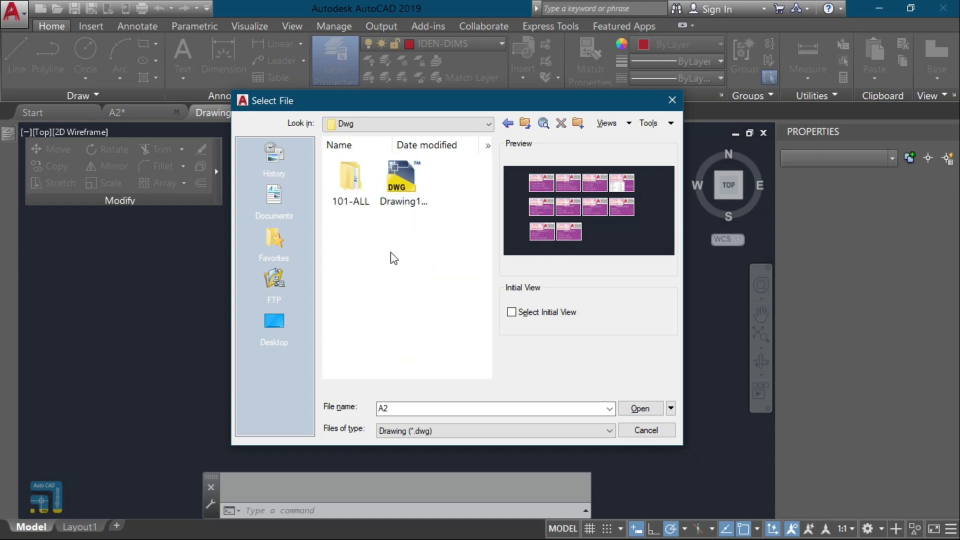
{"action": "double_click", "coordinate": [373, 203]}
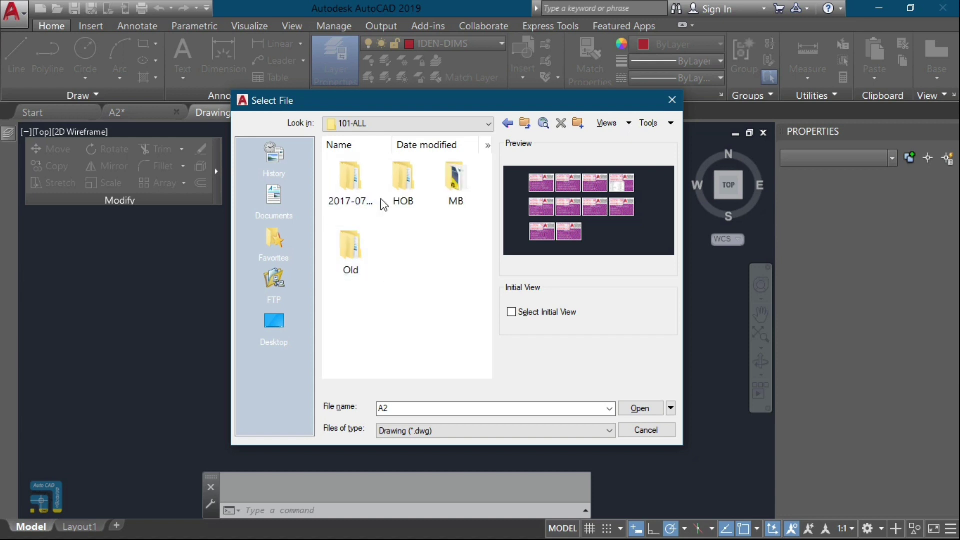
Step: Go through MB, 2017-07 and Rev-1, and open the R0 drawing
{"action": "left_click", "coordinate": [464, 187]}
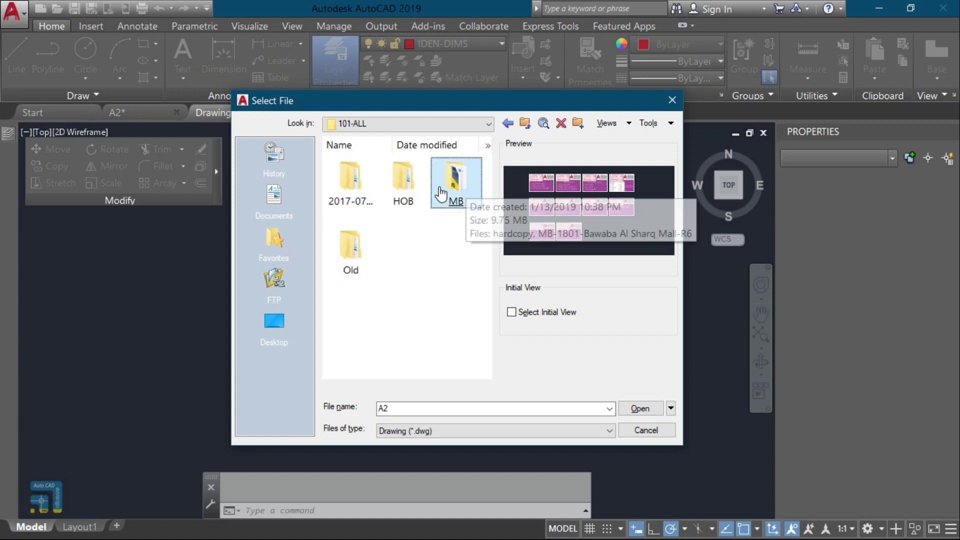
{"action": "double_click", "coordinate": [346, 210]}
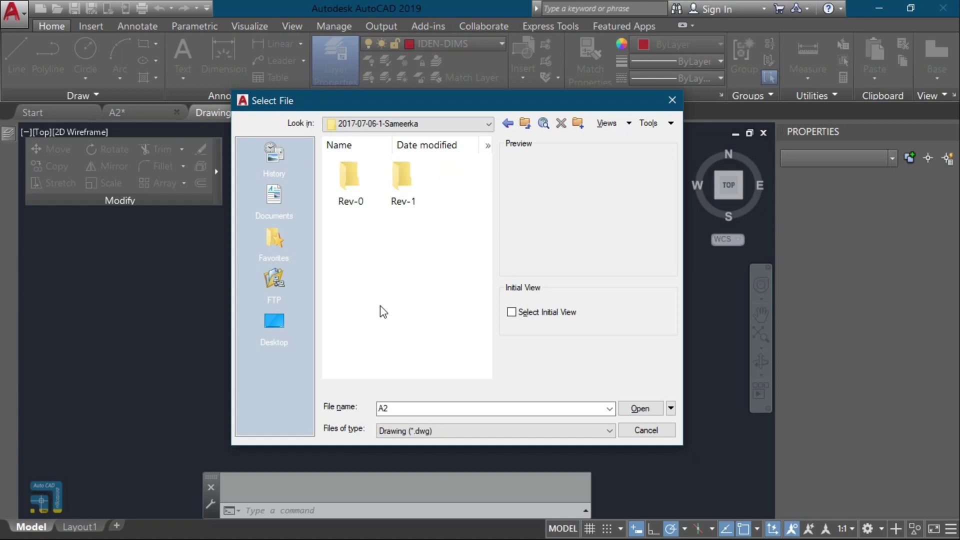
{"action": "left_click", "coordinate": [404, 184]}
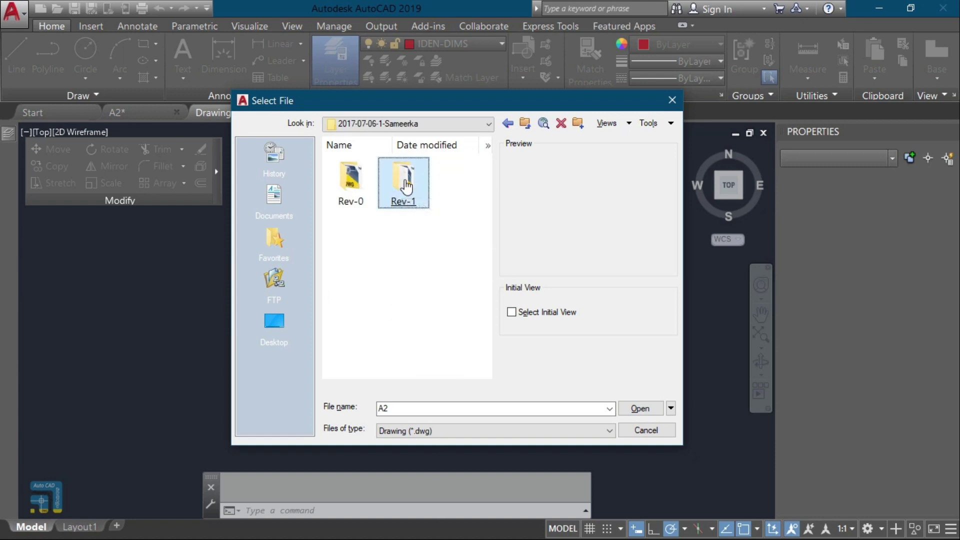
{"action": "key", "text": "Return"}
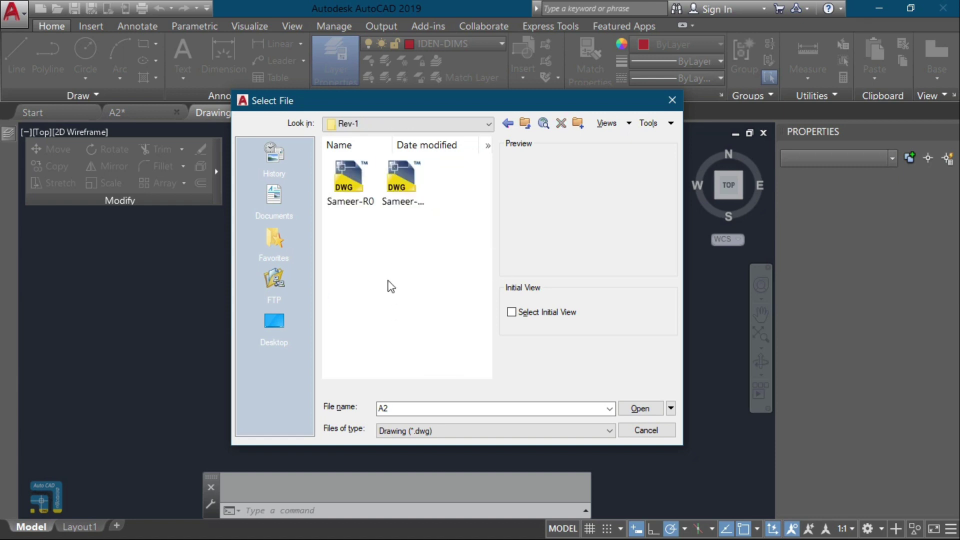
{"action": "left_click", "coordinate": [398, 184]}
{"action": "left_click", "coordinate": [369, 188]}
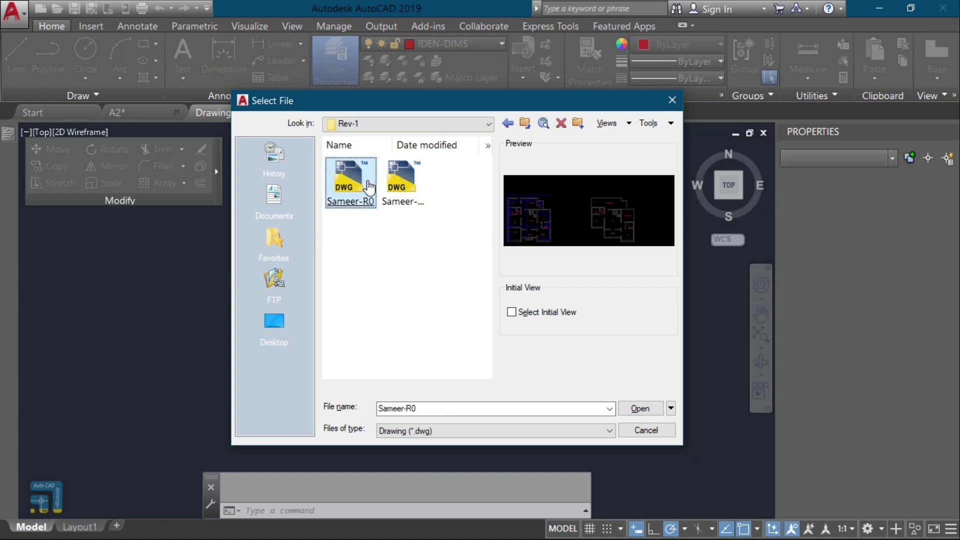
{"action": "key", "text": "Return"}
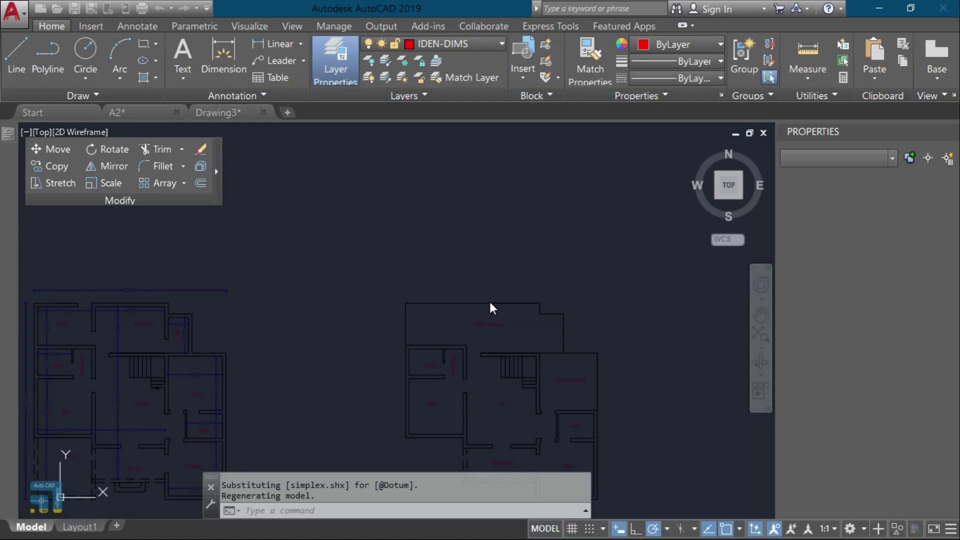
Step: Copy the middle floor plan with its lower-right corner as base point
{"action": "scroll", "coordinate": [490, 301], "scroll_direction": "down", "scroll_amount": 4}
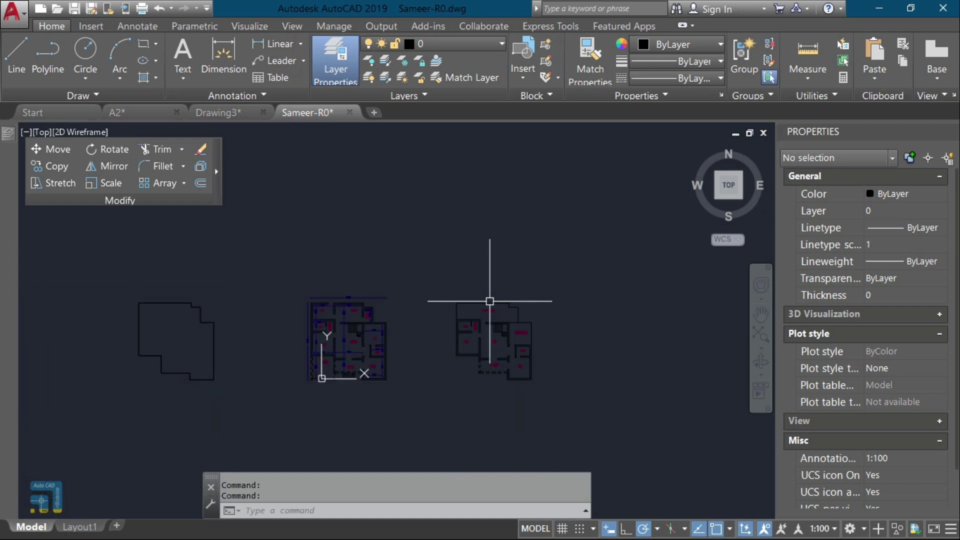
{"action": "left_click", "coordinate": [249, 263]}
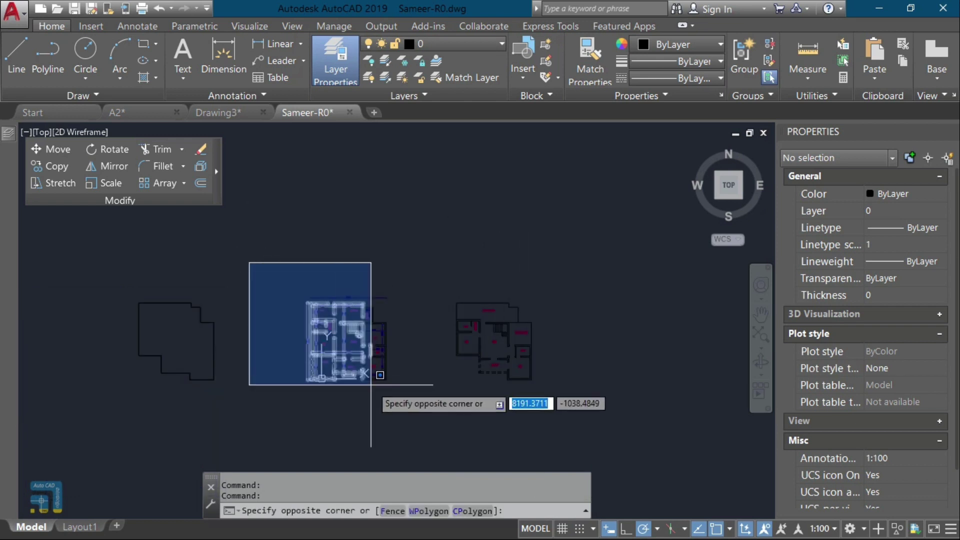
{"action": "left_click", "coordinate": [399, 407]}
{"action": "key", "text": "ctrl+shift+c"}
{"action": "left_click", "coordinate": [383, 380]}
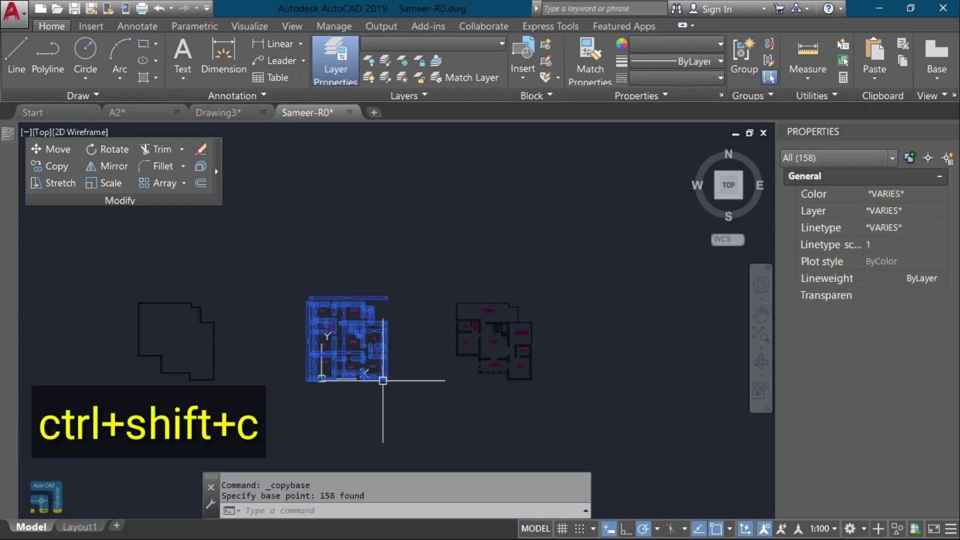
Step: Paste the plan into Drawing3 and select the leftover red rectangle
{"action": "left_click", "coordinate": [233, 115]}
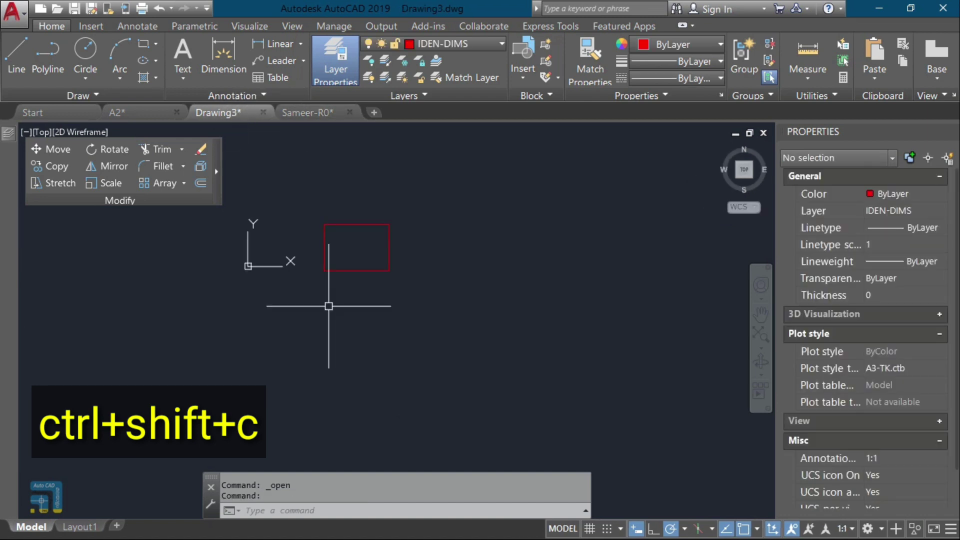
{"action": "key", "text": "ctrl+v"}
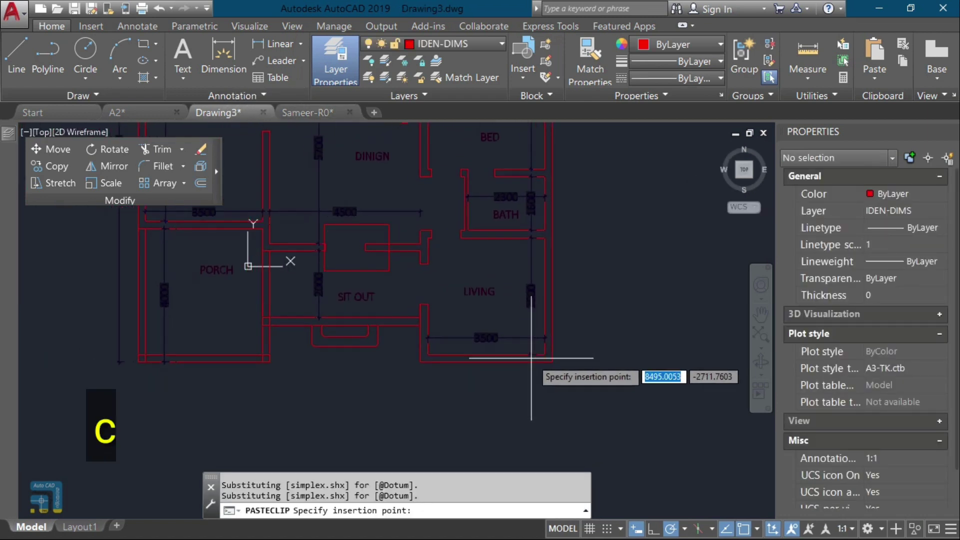
{"action": "left_click", "coordinate": [560, 428]}
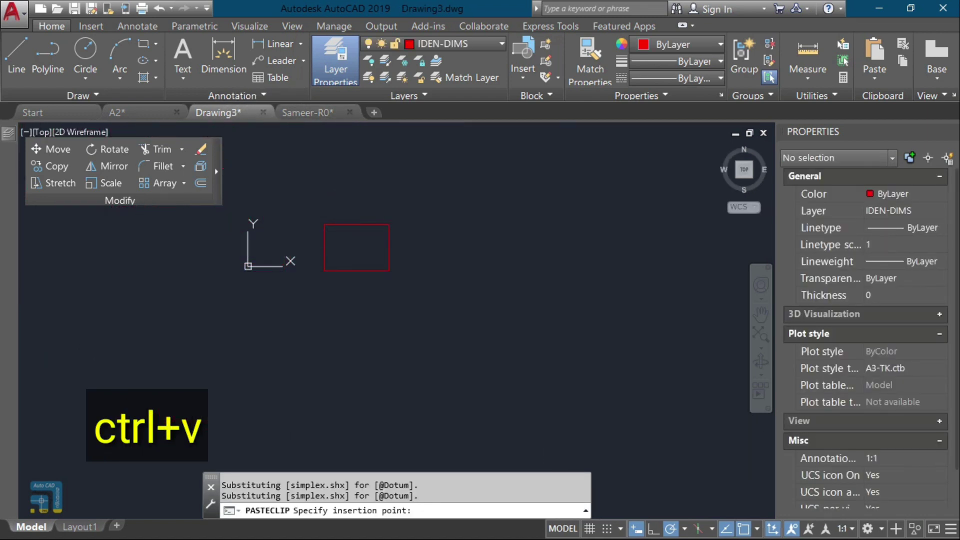
{"action": "scroll", "coordinate": [495, 381], "scroll_direction": "down", "scroll_amount": 3}
{"action": "scroll", "coordinate": [450, 310], "scroll_direction": "up", "scroll_amount": 4}
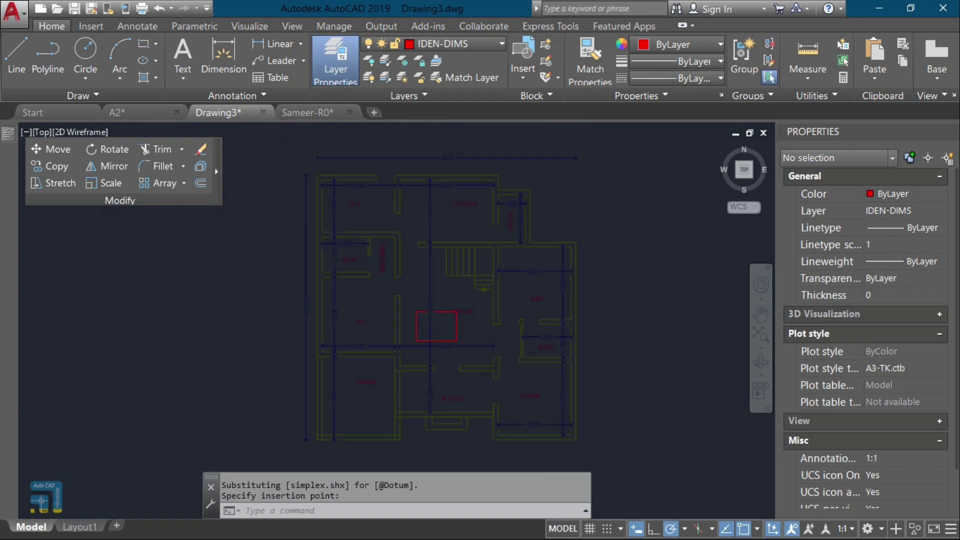
{"action": "key", "text": "Escape"}
{"action": "left_click", "coordinate": [450, 300]}
Step: Erase the red rectangle and change layer 0's colour to white
{"action": "type", "text": "e"}
{"action": "key", "text": "Return"}
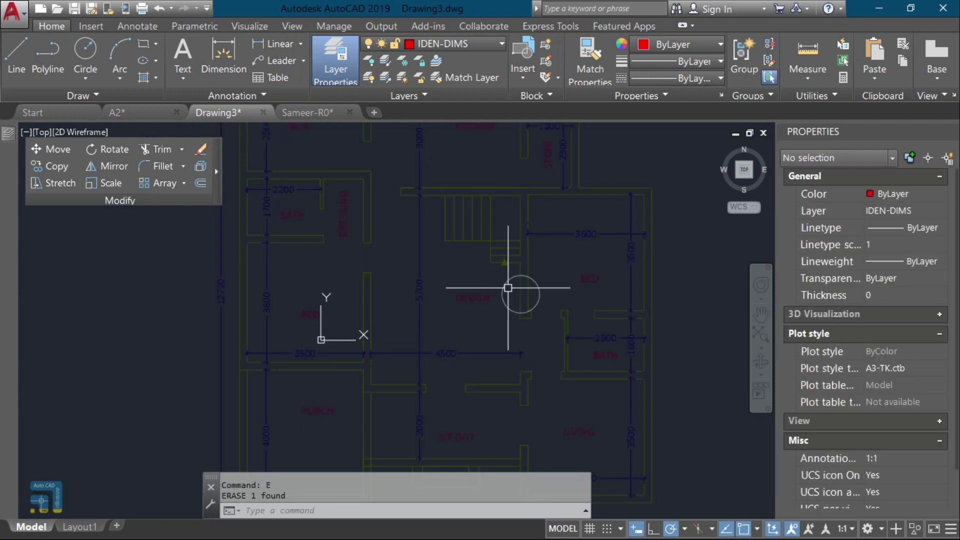
{"action": "left_click", "coordinate": [521, 288]}
{"action": "left_click", "coordinate": [415, 49]}
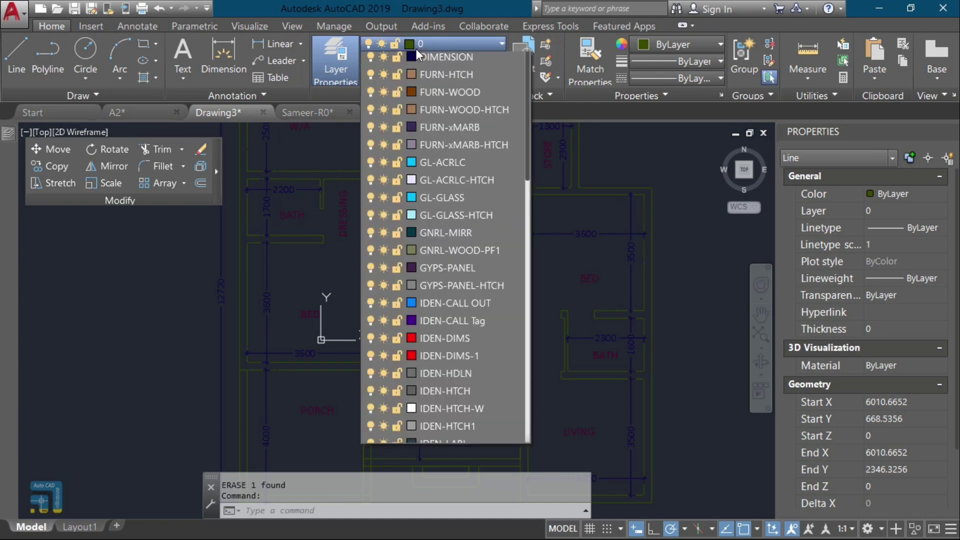
{"action": "left_click", "coordinate": [410, 59]}
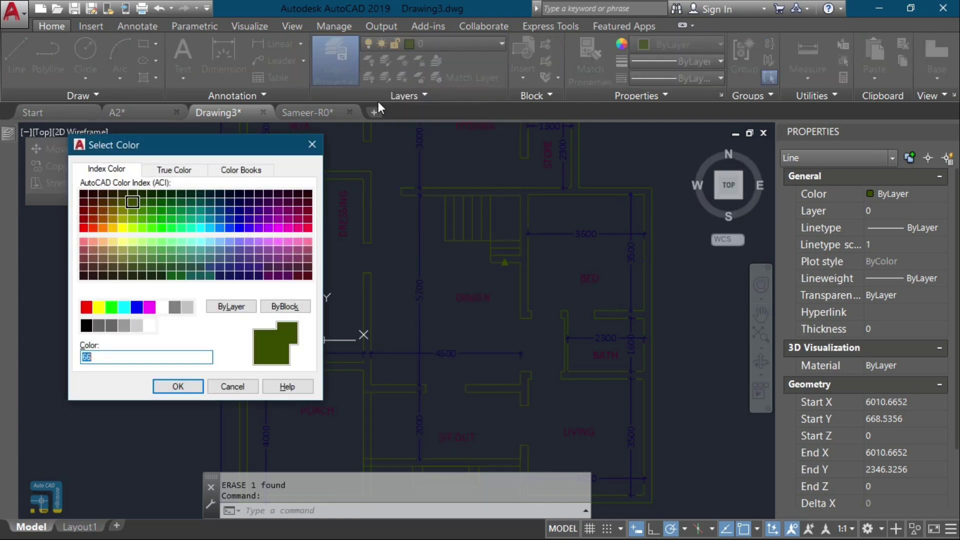
{"action": "left_click", "coordinate": [145, 325]}
{"action": "left_click", "coordinate": [170, 386]}
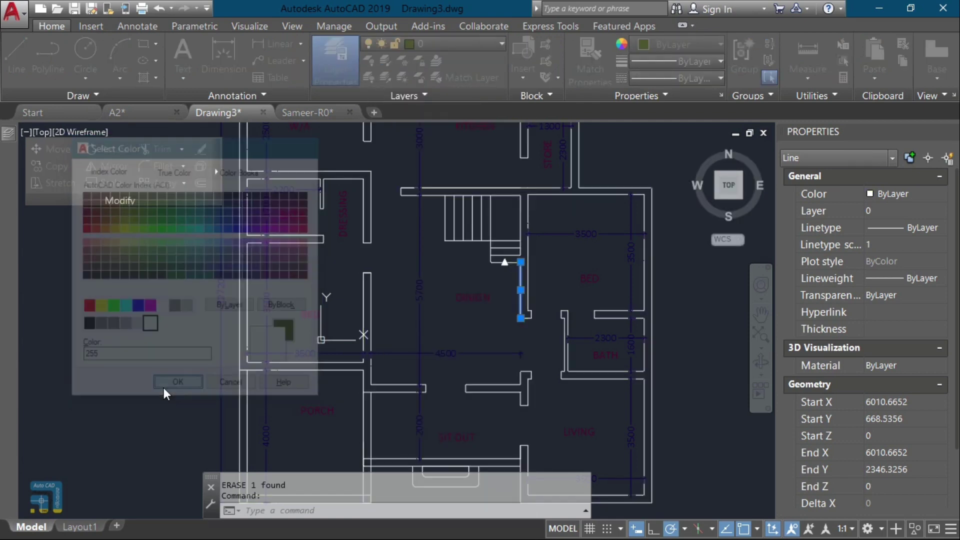
{"action": "key", "text": "Escape"}
Step: Set the DIMENSION layer colour to red, then bring up Object Selection Filters with FI
{"action": "scroll", "coordinate": [325, 328], "scroll_direction": "down", "scroll_amount": 3}
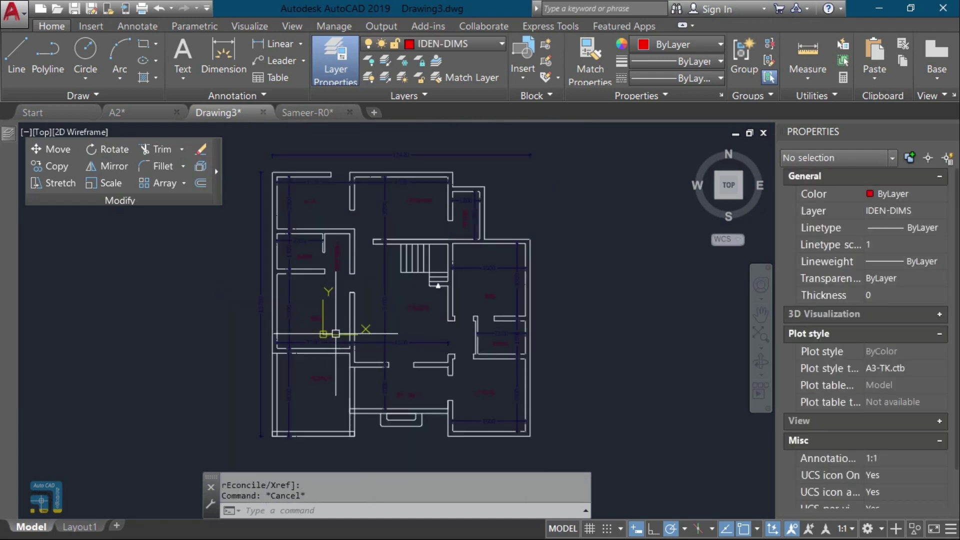
{"action": "left_click", "coordinate": [385, 310]}
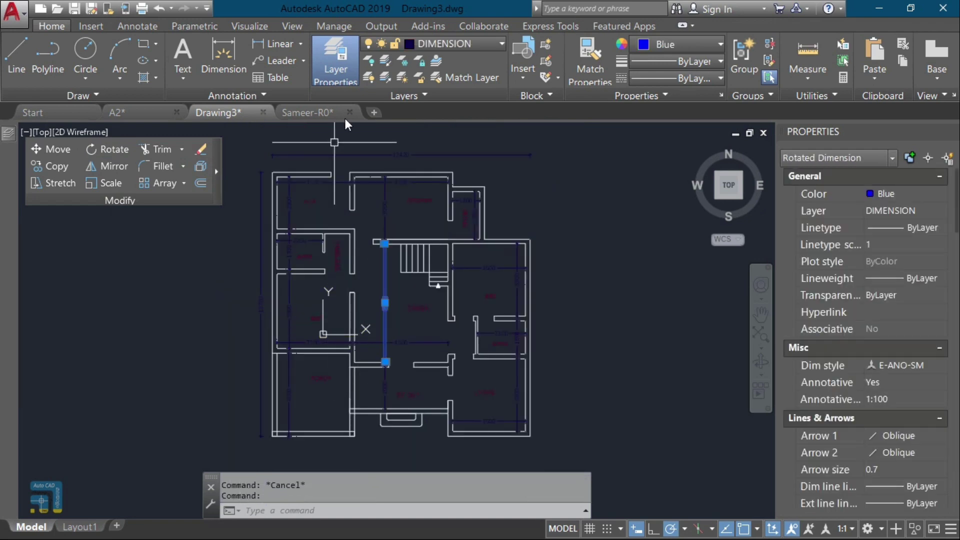
{"action": "left_click", "coordinate": [460, 47]}
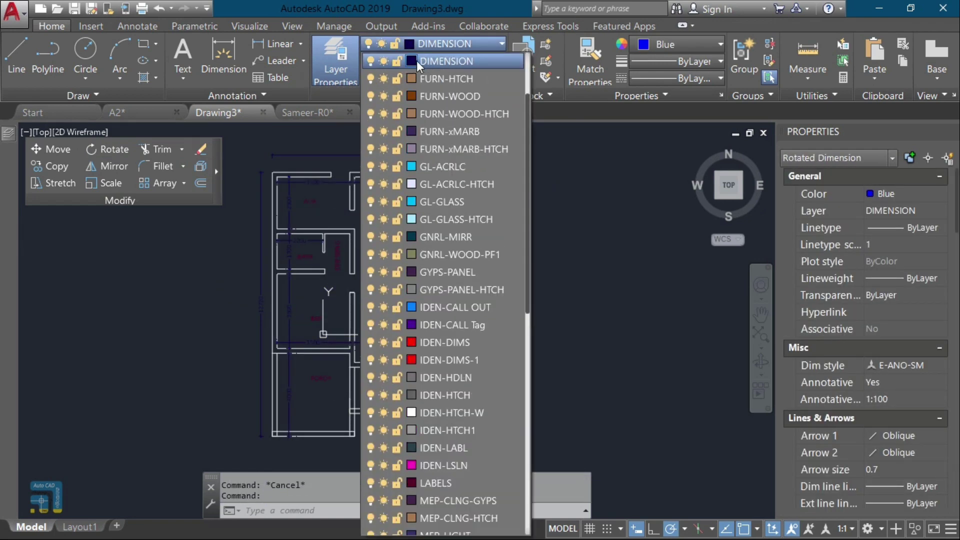
{"action": "left_click", "coordinate": [413, 60]}
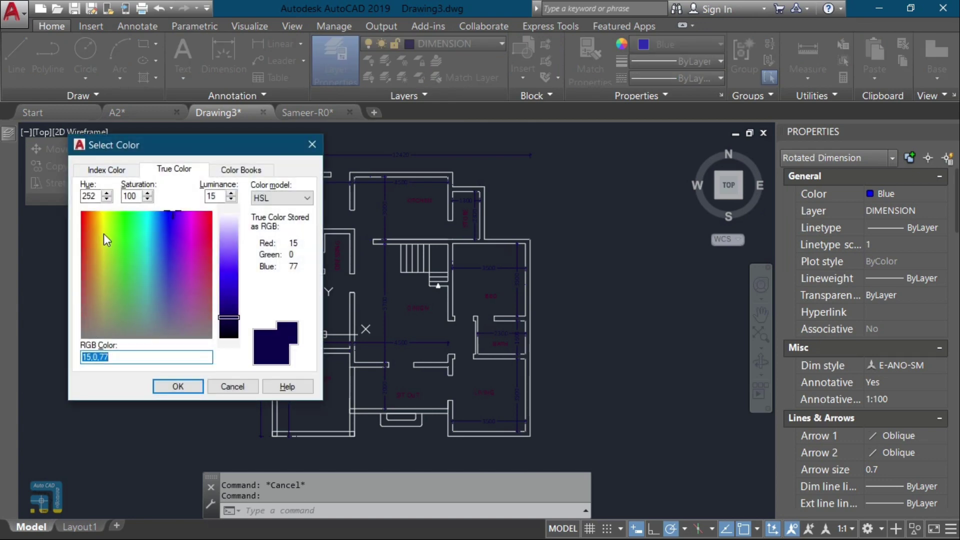
{"action": "left_click", "coordinate": [107, 169]}
{"action": "left_click", "coordinate": [86, 306]}
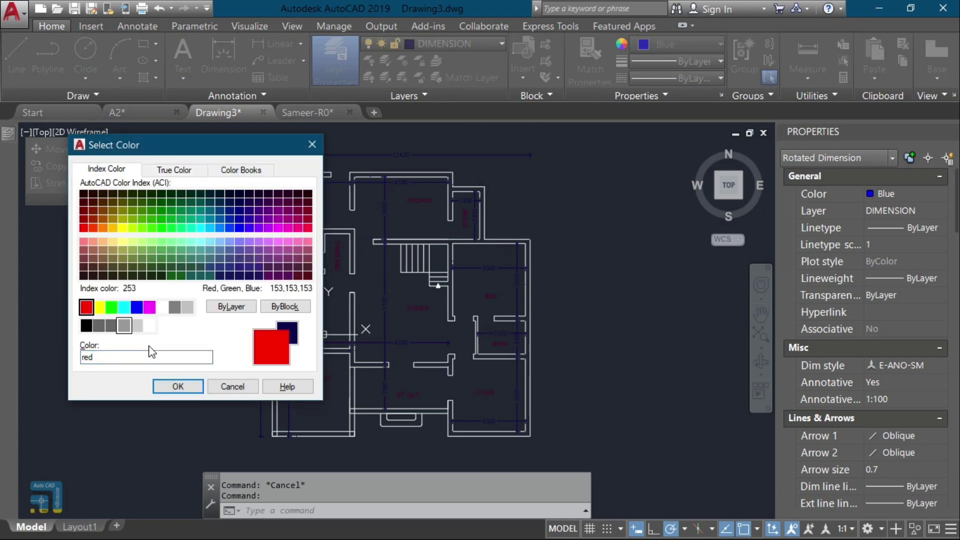
{"action": "left_click", "coordinate": [175, 386]}
{"action": "key", "text": "Escape"}
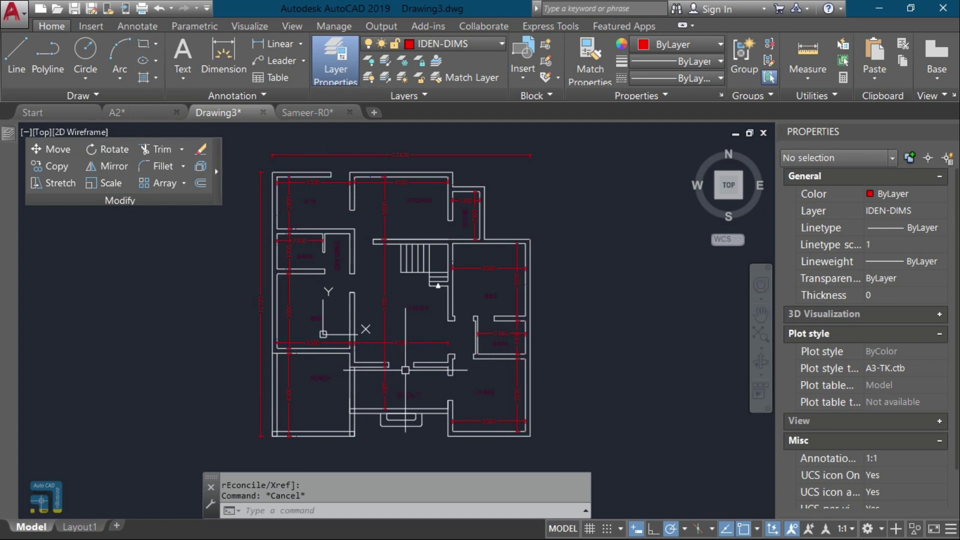
{"action": "type", "text": "fi"}
{"action": "key", "text": "Return"}
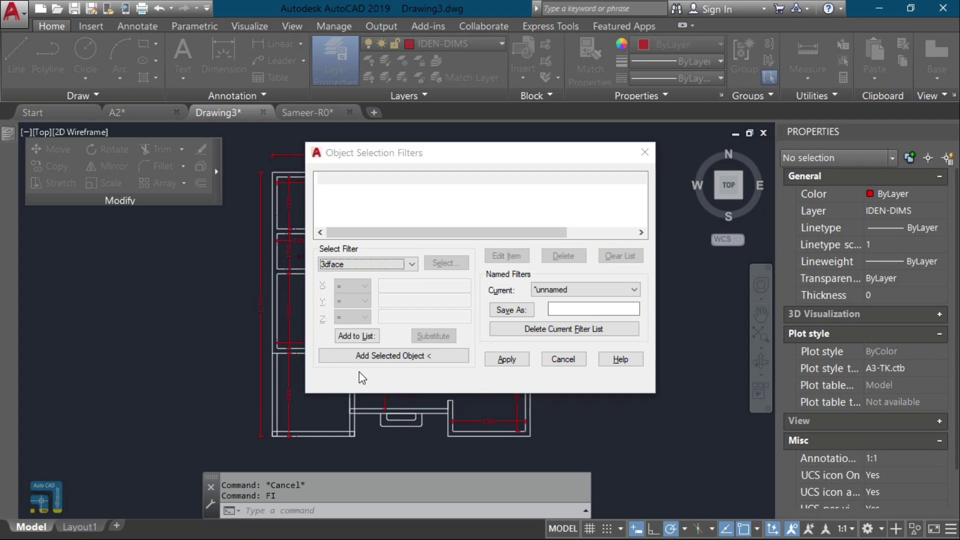
Step: Filter for Dimension objects, select all 22 dimensions across the plan and erase them
{"action": "key", "text": "d"}
{"action": "left_click", "coordinate": [357, 336]}
{"action": "left_click", "coordinate": [506, 359]}
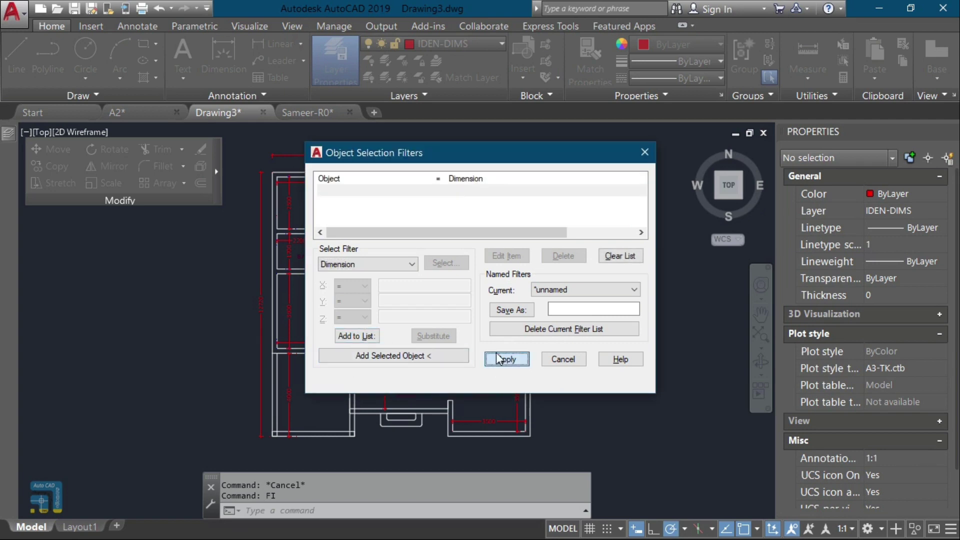
{"action": "left_click", "coordinate": [290, 415]}
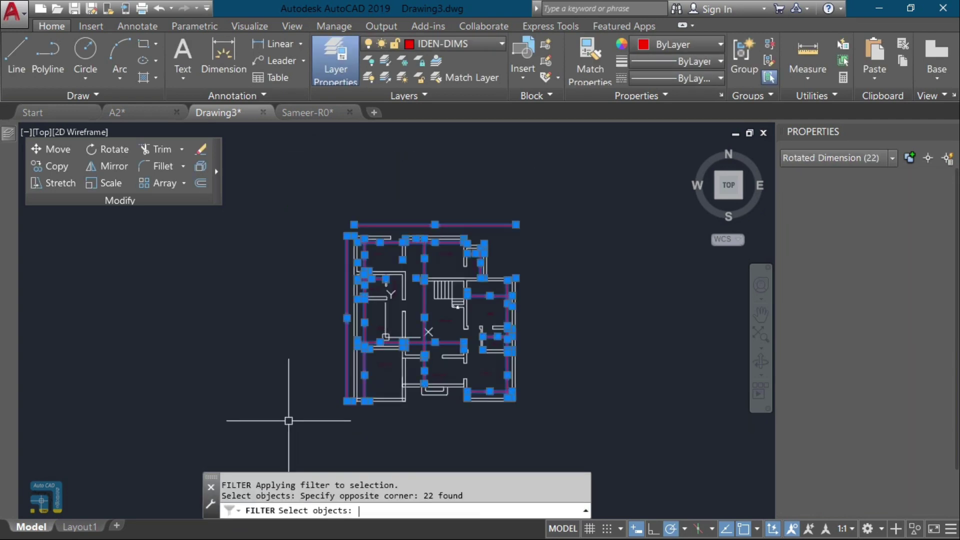
{"action": "key", "text": "Return"}
{"action": "type", "text": "e"}
{"action": "key", "text": "Return"}
{"action": "scroll", "coordinate": [453, 357], "scroll_direction": "up", "scroll_amount": 2}
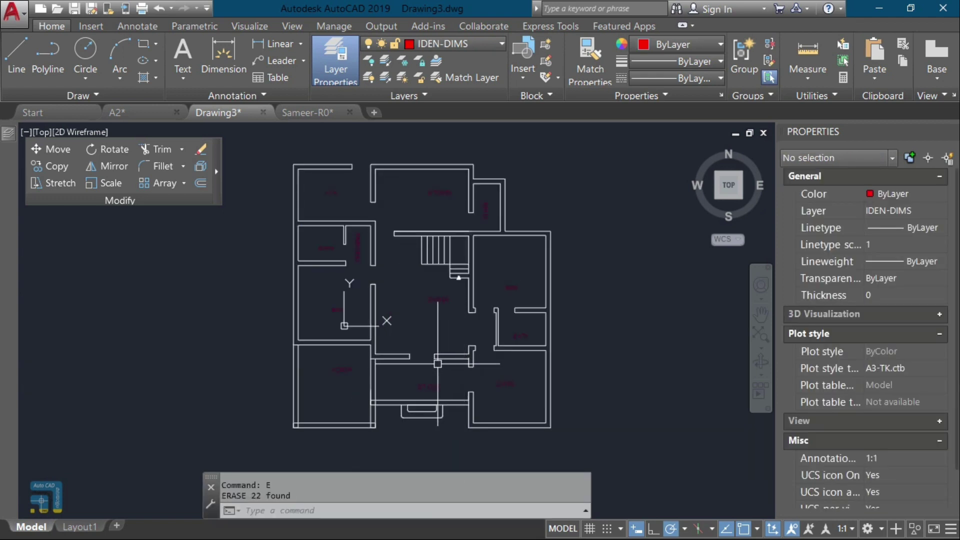
{"action": "scroll", "coordinate": [435, 360], "scroll_direction": "down", "scroll_amount": 2}
{"action": "left_click", "coordinate": [314, 203]}
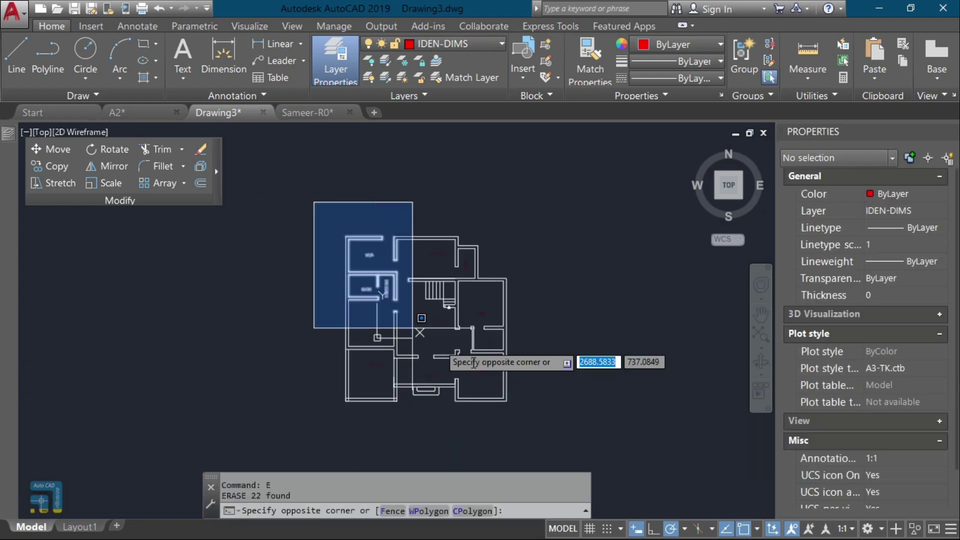
Step: Move the whole floor plan to a new position
{"action": "left_click", "coordinate": [546, 425]}
{"action": "type", "text": "m"}
{"action": "key", "text": "Return"}
{"action": "left_click", "coordinate": [293, 428]}
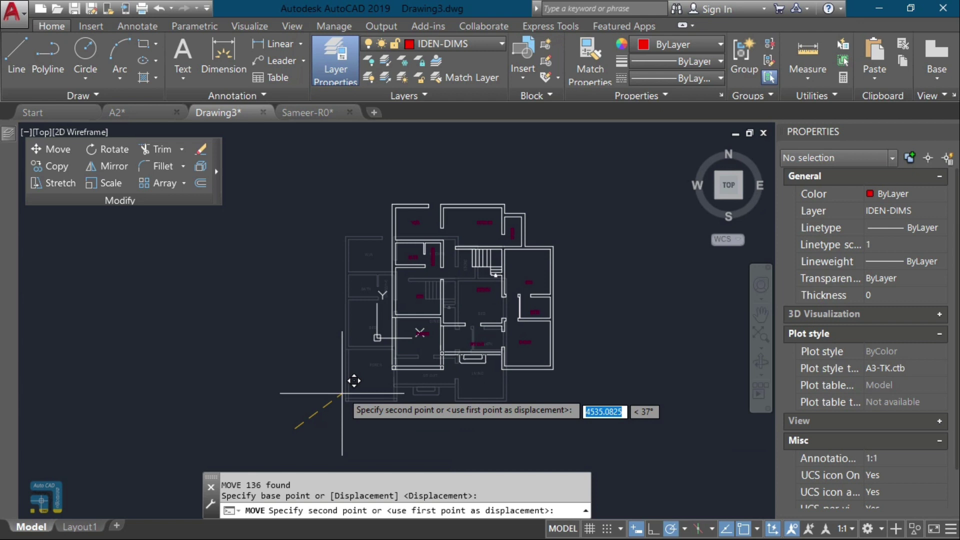
{"action": "left_click", "coordinate": [334, 360]}
Step: Select the PORCH label and set the LABELS layer colour to red
{"action": "scroll", "coordinate": [440, 278], "scroll_direction": "up", "scroll_amount": 4}
{"action": "left_click", "coordinate": [439, 263]}
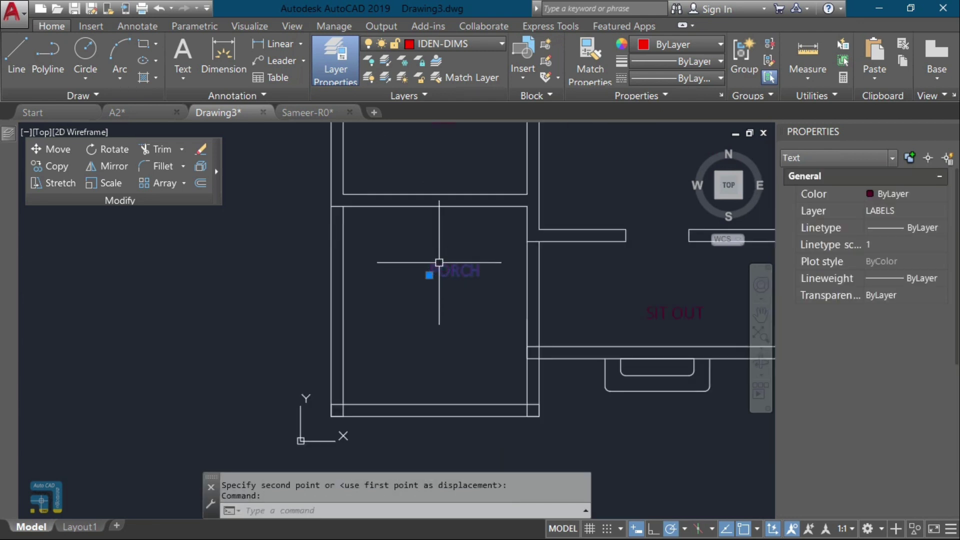
{"action": "scroll", "coordinate": [340, 322], "scroll_direction": "down", "scroll_amount": 5}
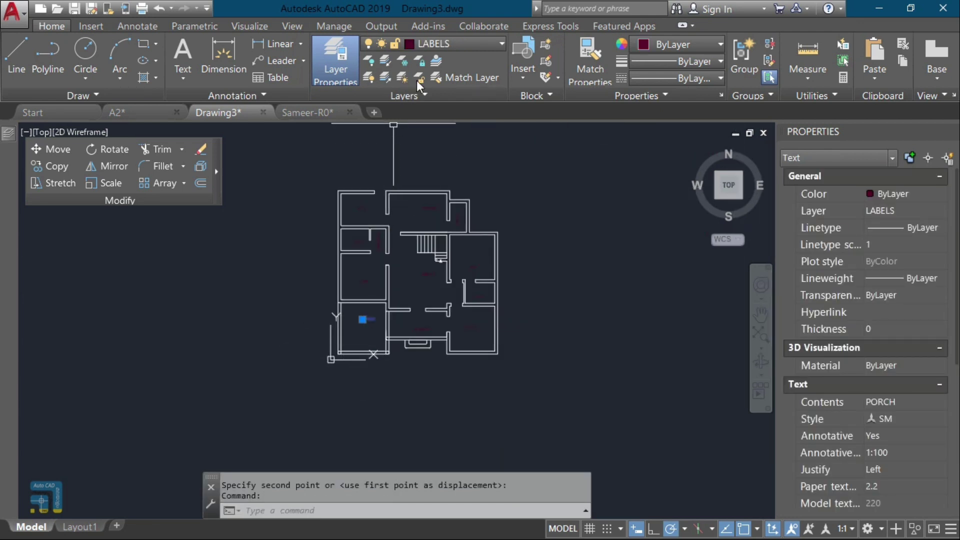
{"action": "left_click", "coordinate": [436, 46]}
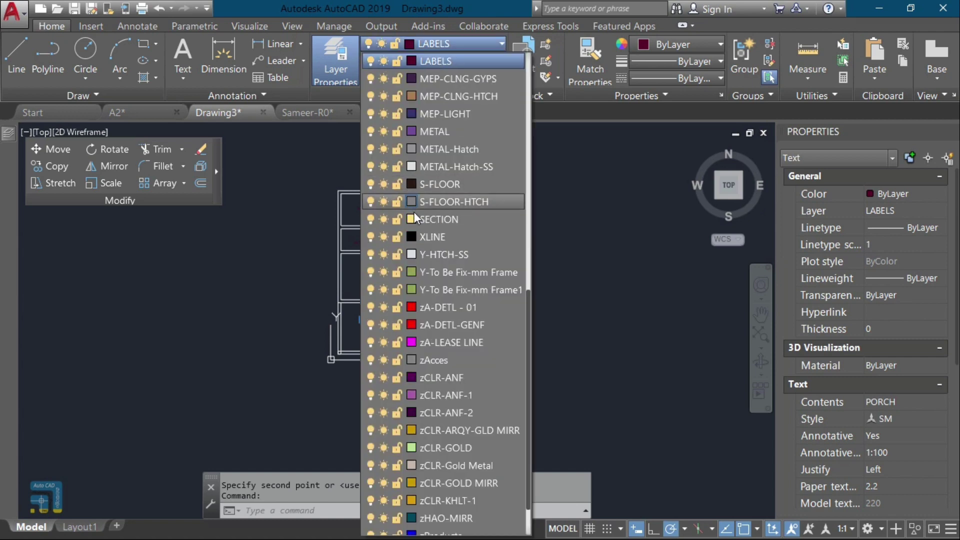
{"action": "left_click", "coordinate": [414, 61]}
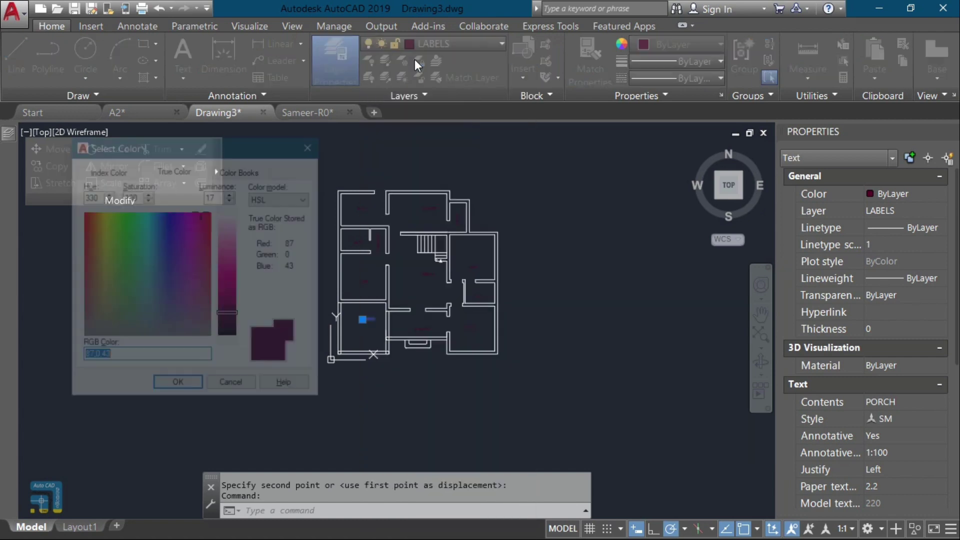
{"action": "left_click", "coordinate": [122, 170]}
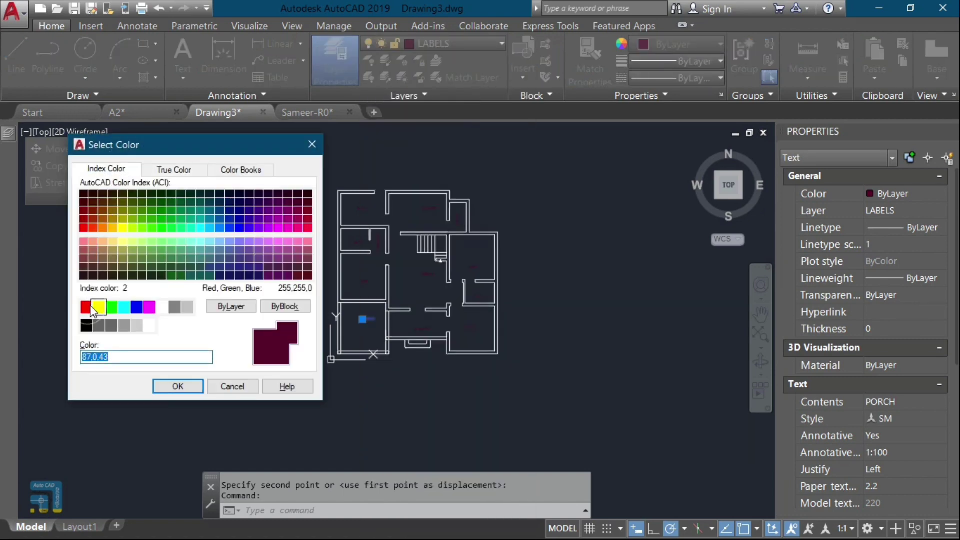
{"action": "left_click", "coordinate": [87, 307]}
{"action": "left_click", "coordinate": [179, 386]}
{"action": "key", "text": "Escape"}
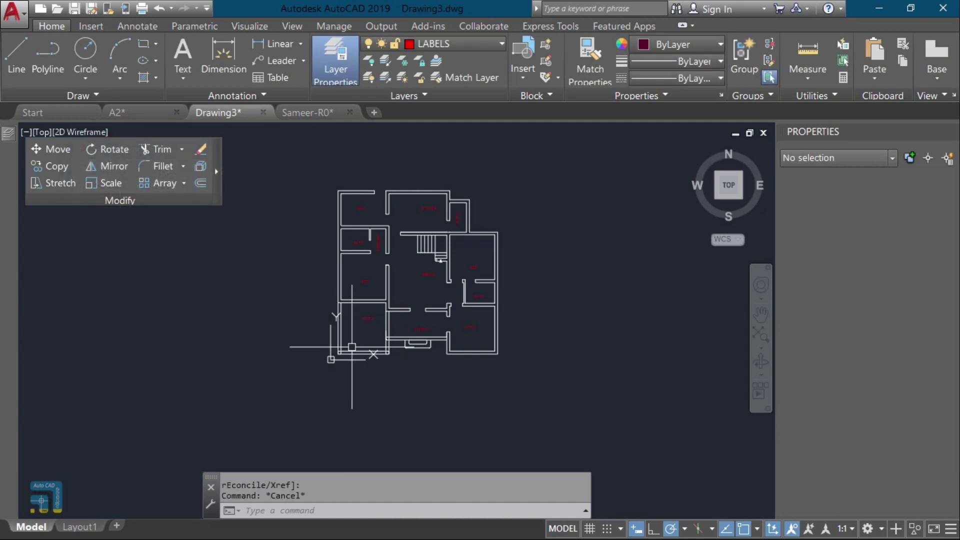
{"action": "scroll", "coordinate": [352, 347], "scroll_direction": "up", "scroll_amount": 3}
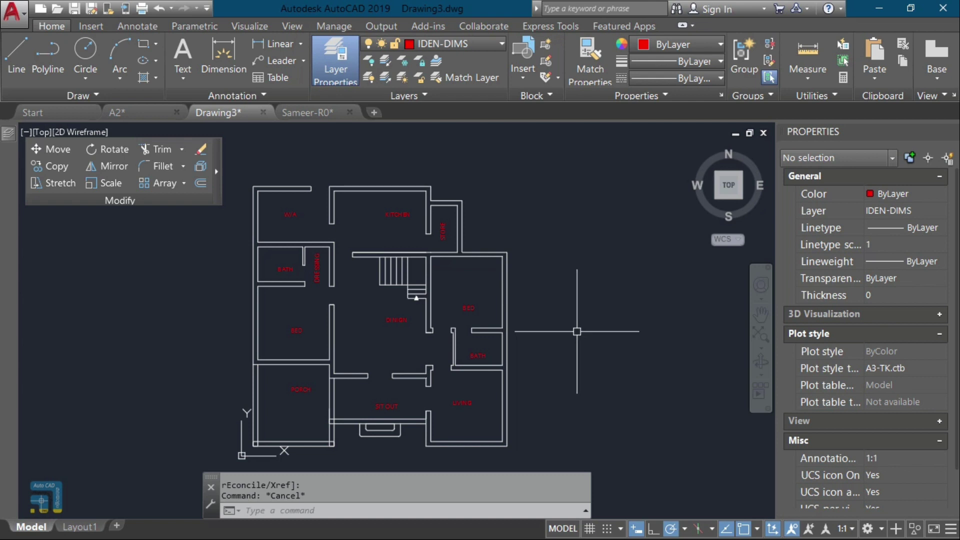
Step: Zoom into the DINIGN room and draw a rectangular table outline in its middle
{"action": "scroll", "coordinate": [373, 339], "scroll_direction": "up", "scroll_amount": 2}
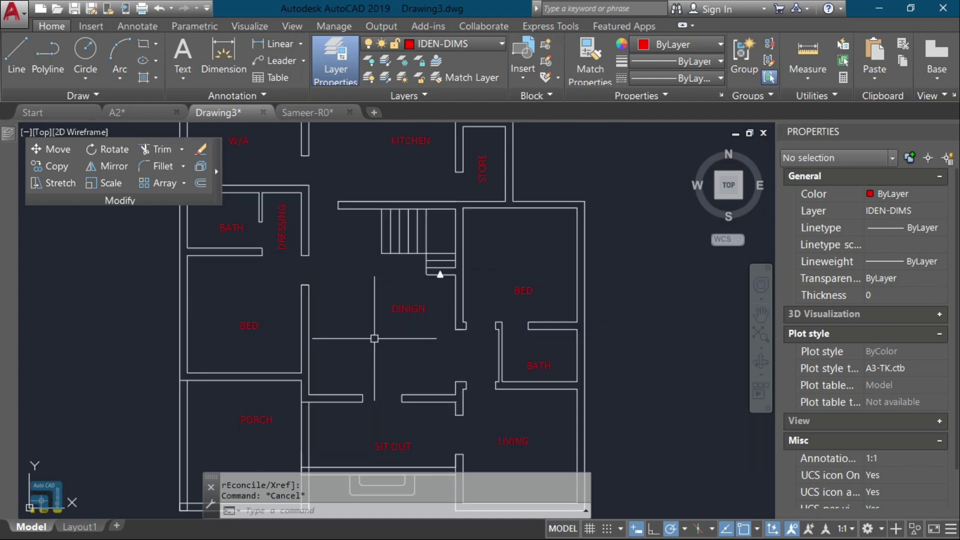
{"action": "scroll", "coordinate": [380, 327], "scroll_direction": "up", "scroll_amount": 2}
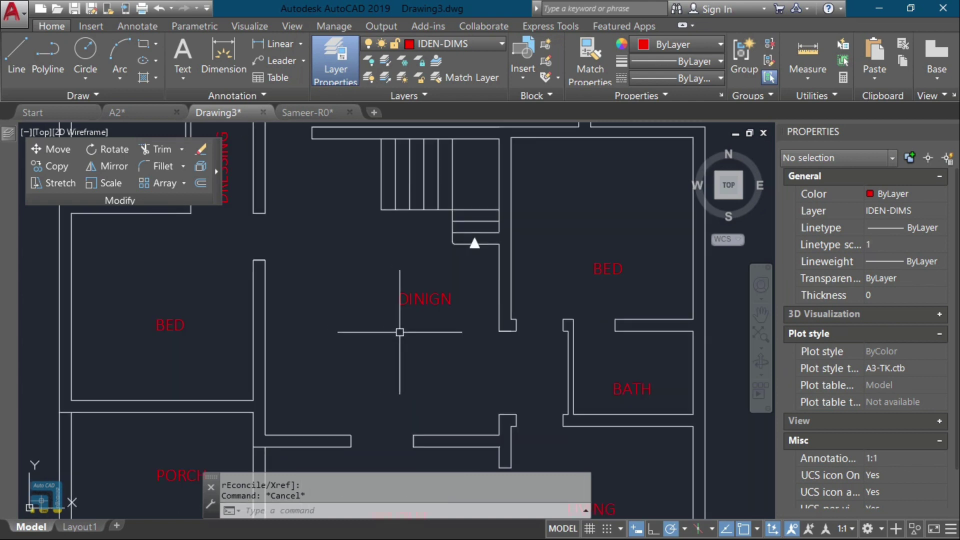
{"action": "type", "text": "c"}
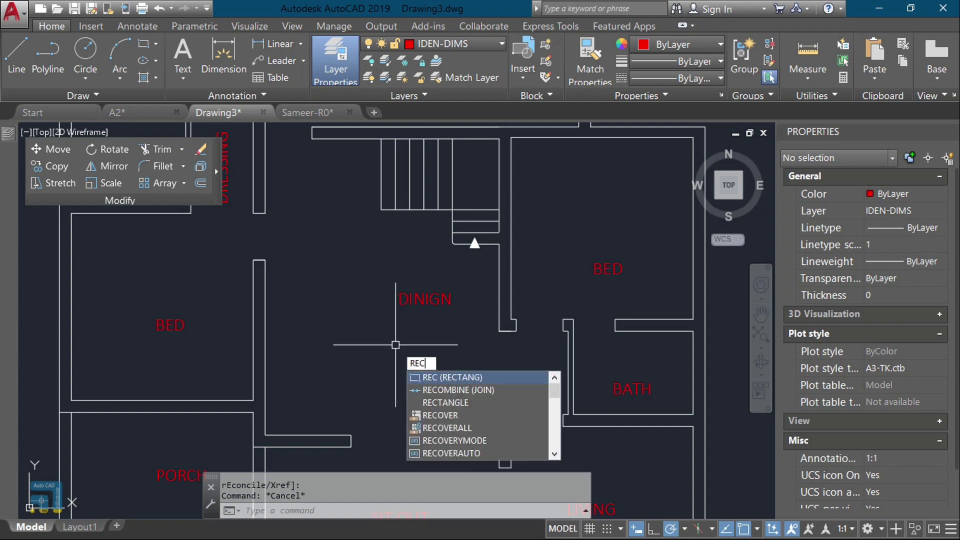
{"action": "key", "text": "Return"}
{"action": "left_click", "coordinate": [330, 380]}
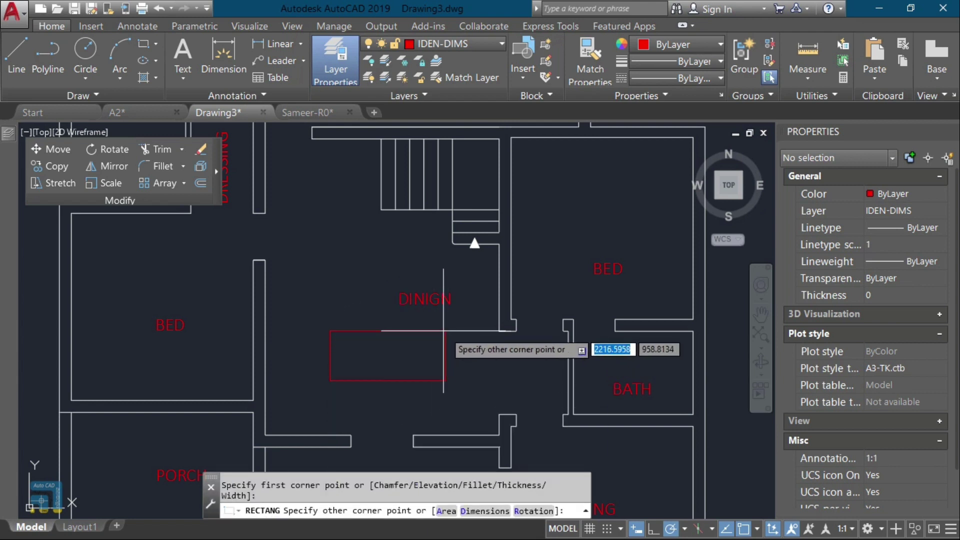
{"action": "left_click", "coordinate": [436, 331]}
{"action": "left_click", "coordinate": [439, 389]}
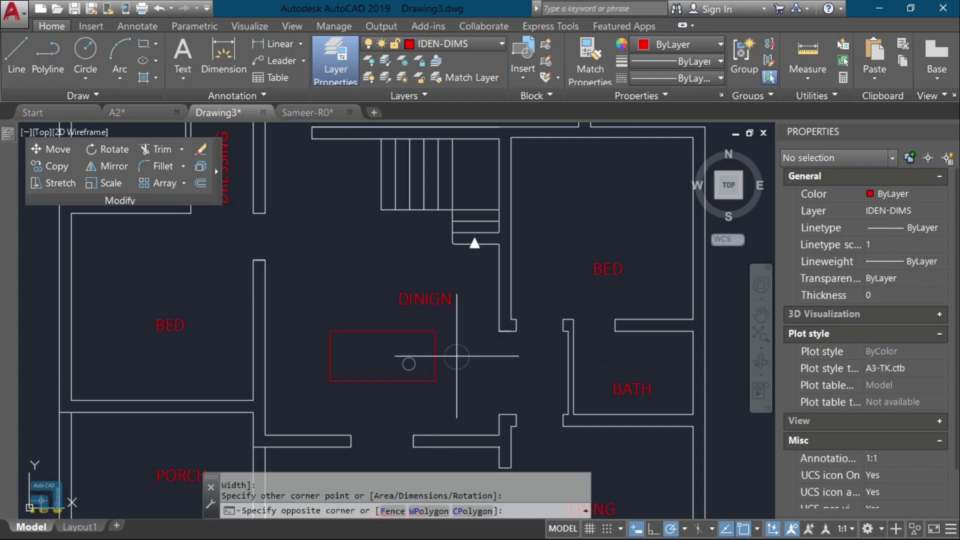
{"action": "left_click", "coordinate": [407, 364]}
{"action": "key", "text": "Escape"}
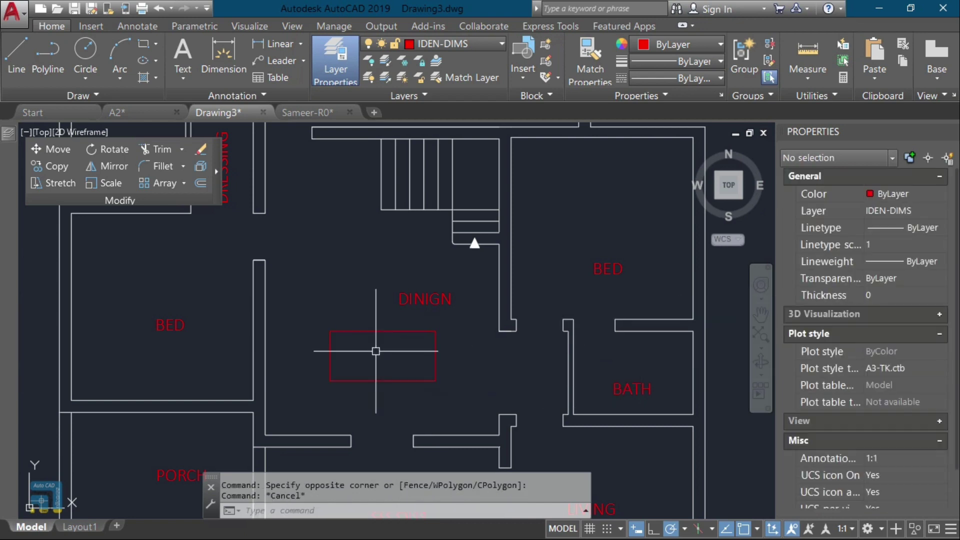
{"action": "key", "text": "Return"}
Step: Fill the dining table rectangle with a SOLID hatch, then select the rectangle and fill for recolouring
{"action": "left_click", "coordinate": [376, 351]}
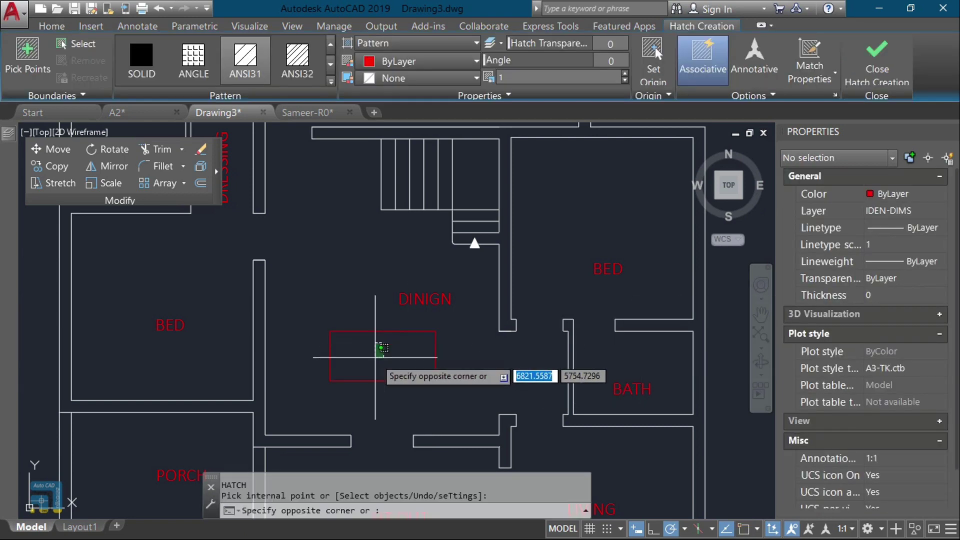
{"action": "left_click", "coordinate": [343, 322]}
{"action": "key", "text": "Return"}
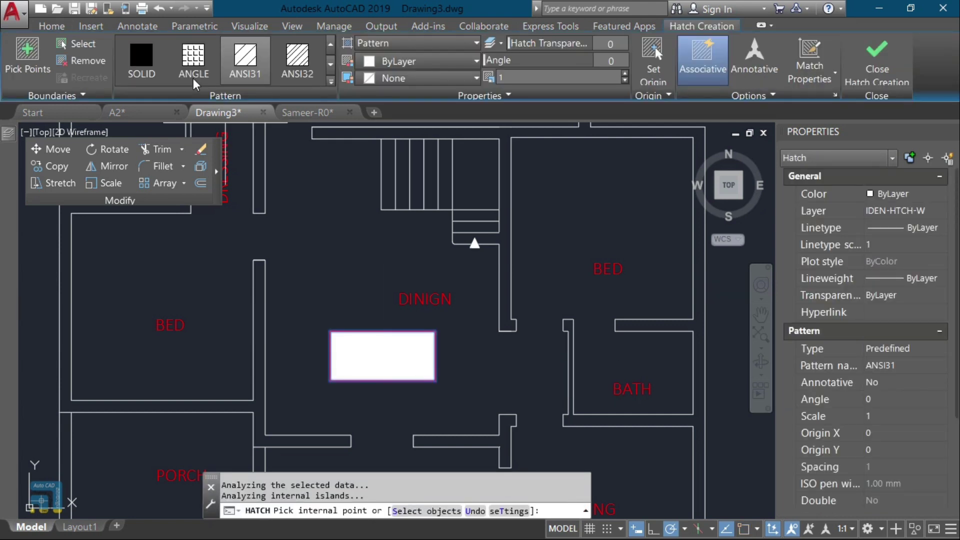
{"action": "left_click", "coordinate": [155, 66]}
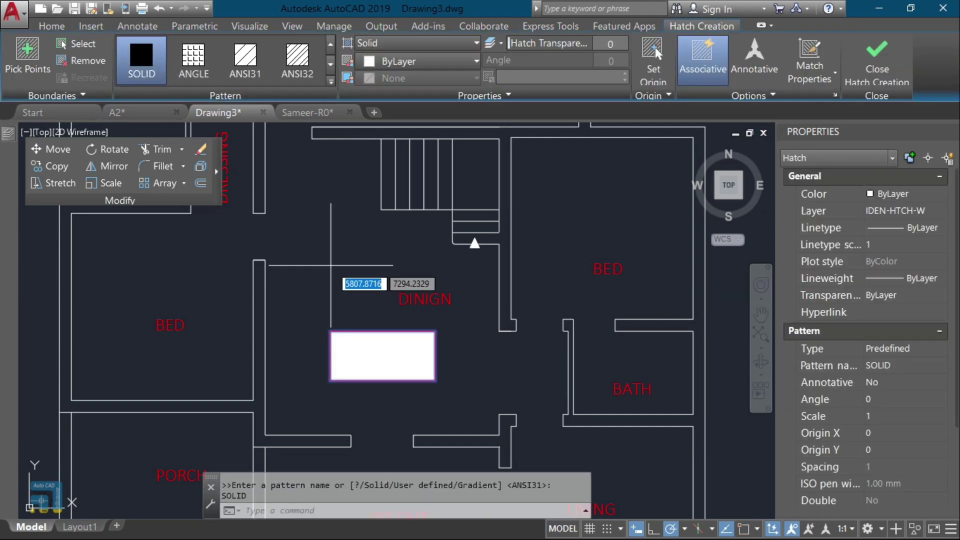
{"action": "left_click", "coordinate": [347, 325]}
{"action": "left_click", "coordinate": [304, 350]}
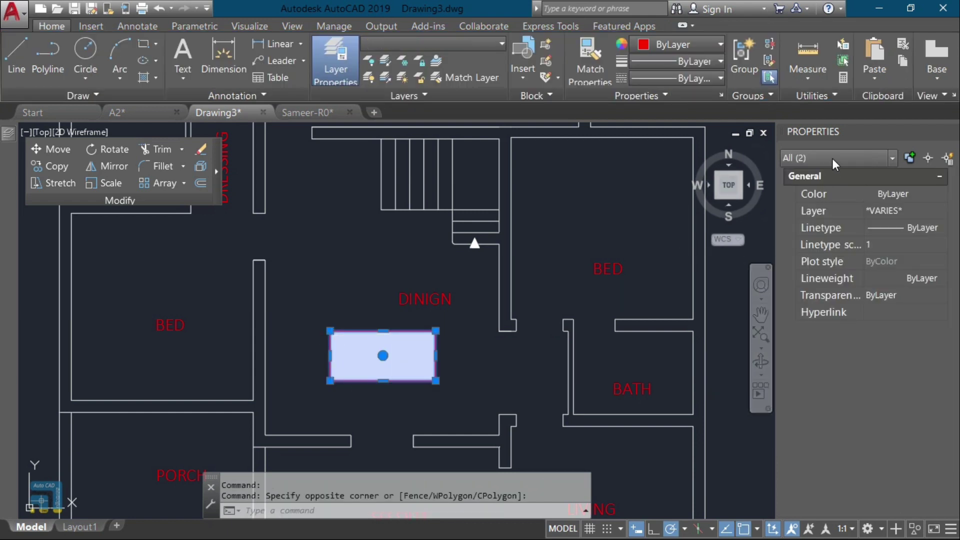
{"action": "left_click", "coordinate": [655, 45]}
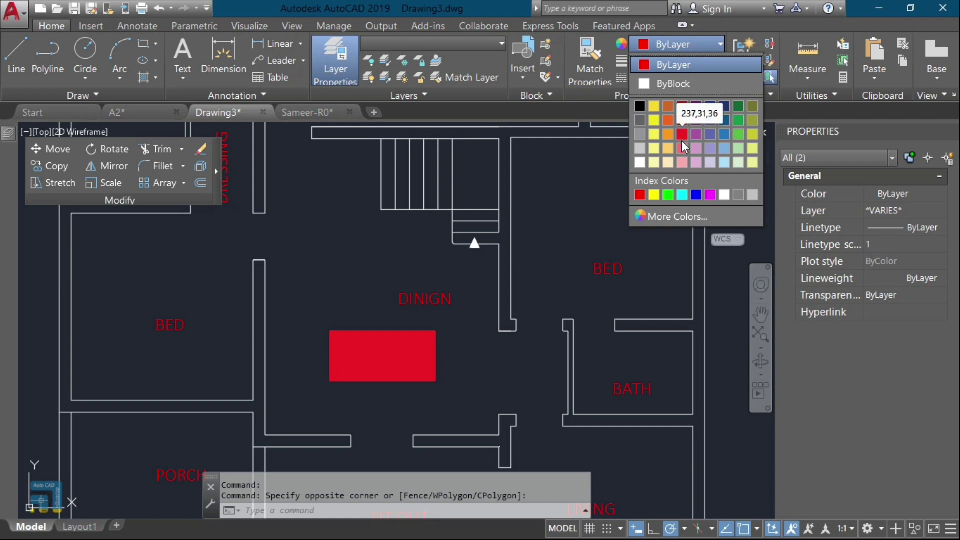
Step: Make the table and its fill Yellow, then group them with G
{"action": "left_click", "coordinate": [653, 195]}
{"action": "key", "text": "Escape"}
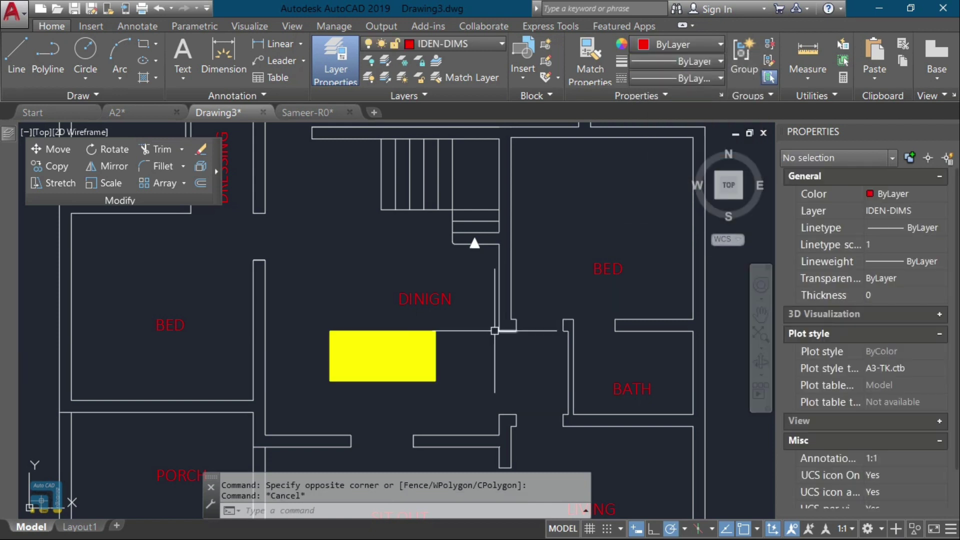
{"action": "left_click", "coordinate": [475, 359]}
{"action": "left_click", "coordinate": [406, 356]}
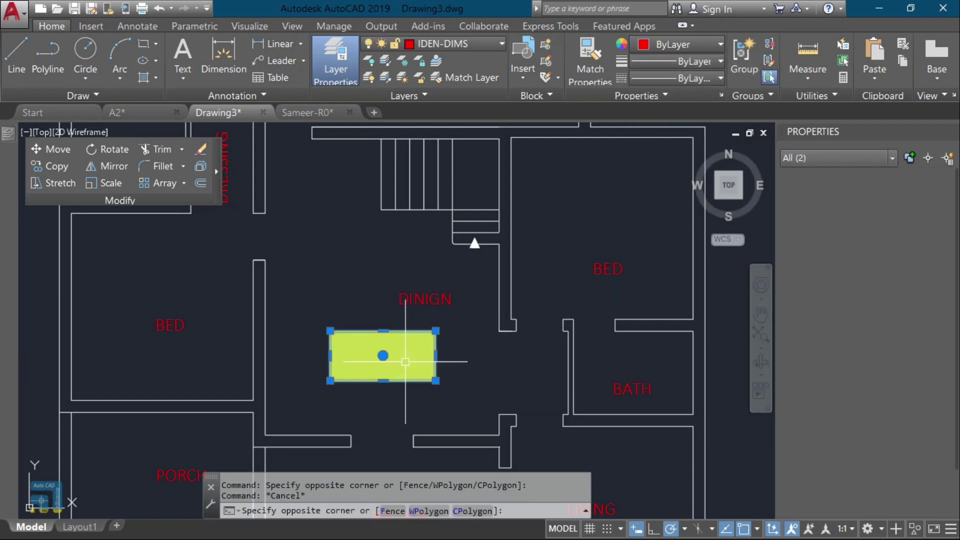
{"action": "type", "text": "g"}
{"action": "key", "text": "Return"}
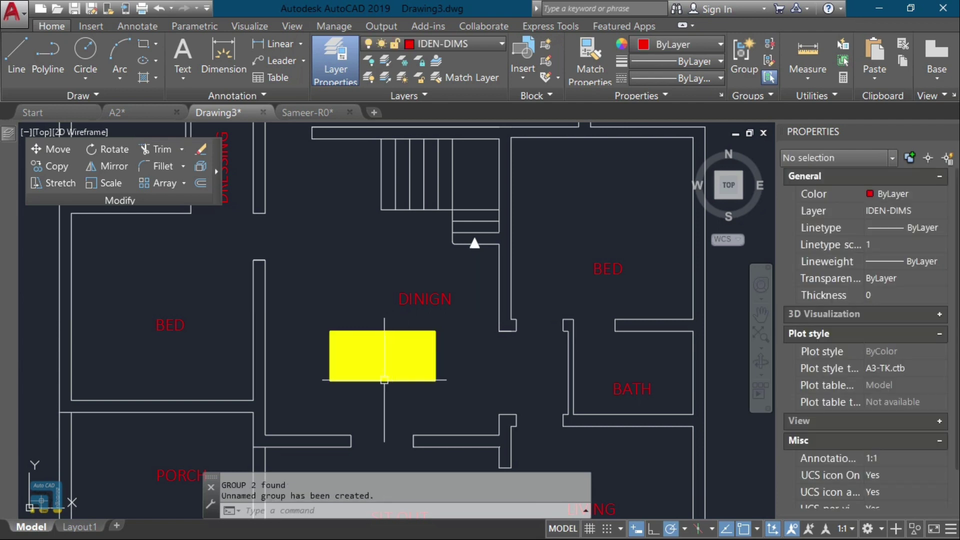
Step: Select the new table group to check it, then deselect it
{"action": "left_click", "coordinate": [432, 367]}
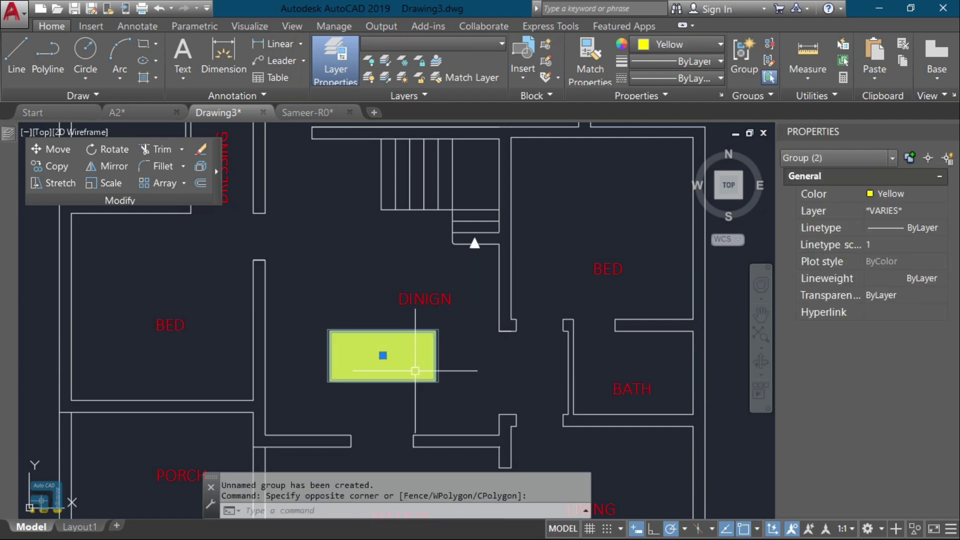
{"action": "key", "text": "Escape"}
{"action": "left_click", "coordinate": [422, 373]}
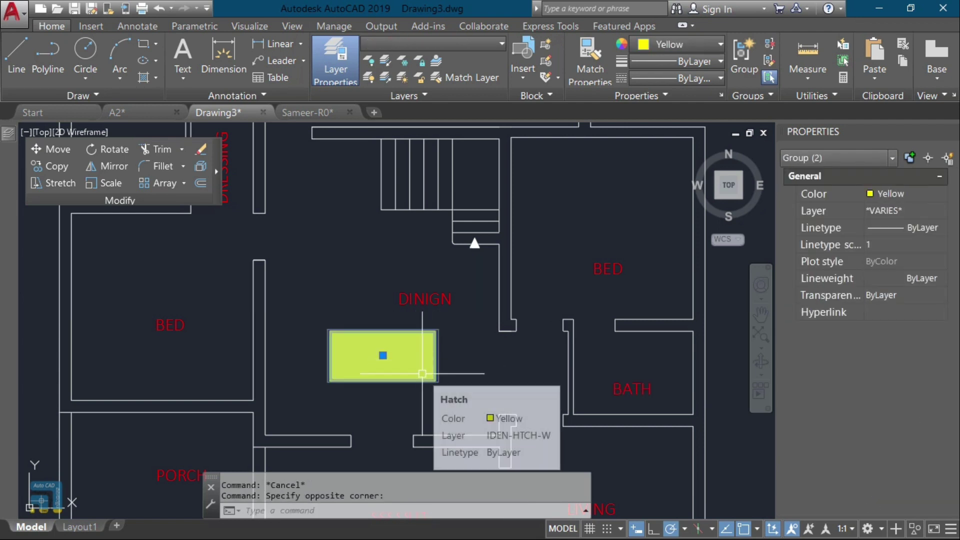
{"action": "key", "text": "Escape"}
Step: Undo the last change, redo it with Ctrl+Y, and reselect the table and its fill
{"action": "type", "text": "u"}
{"action": "key", "text": "Return"}
{"action": "left_click", "coordinate": [419, 374]}
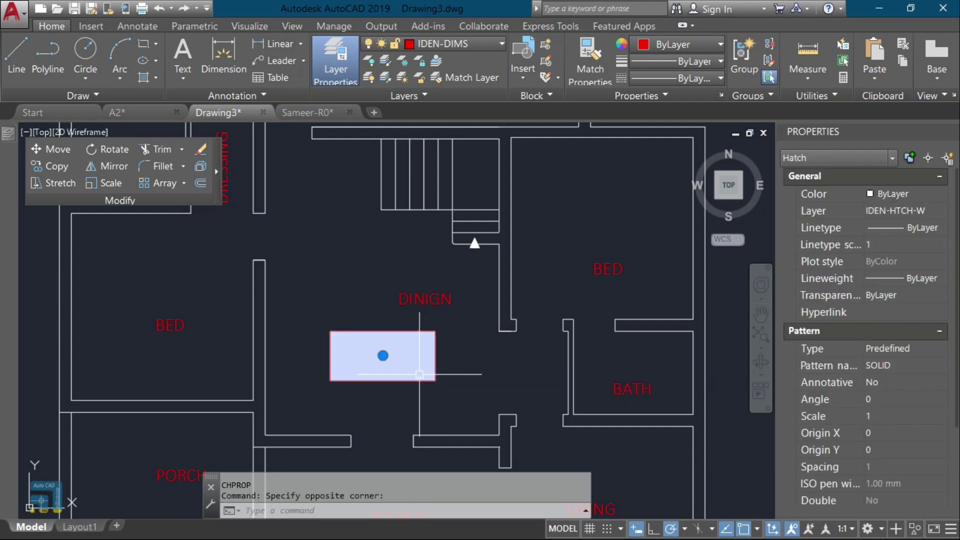
{"action": "key", "text": "Escape"}
{"action": "key", "text": "Escape"}
{"action": "key", "text": "ctrl+y"}
{"action": "key", "text": "Escape"}
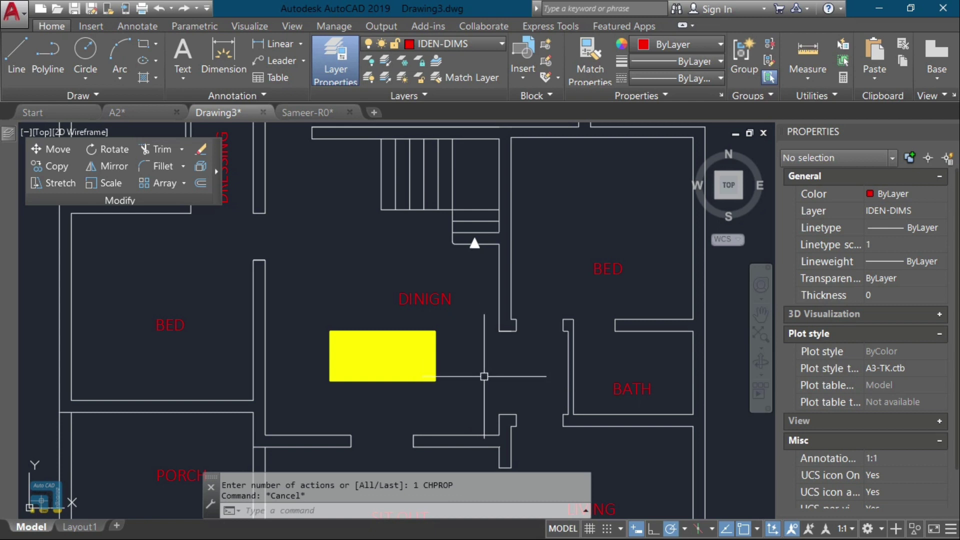
{"action": "left_click", "coordinate": [472, 370]}
{"action": "left_click", "coordinate": [370, 364]}
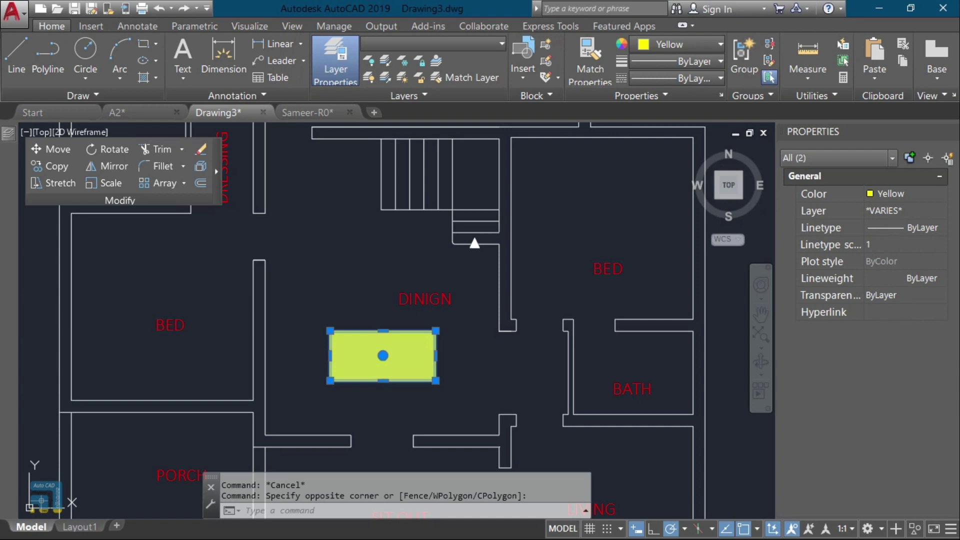
Step: Create a block named 'table' from the yellow table, based at its bottom edge
{"action": "type", "text": "b"}
{"action": "key", "text": "Return"}
{"action": "left_click", "coordinate": [315, 280]}
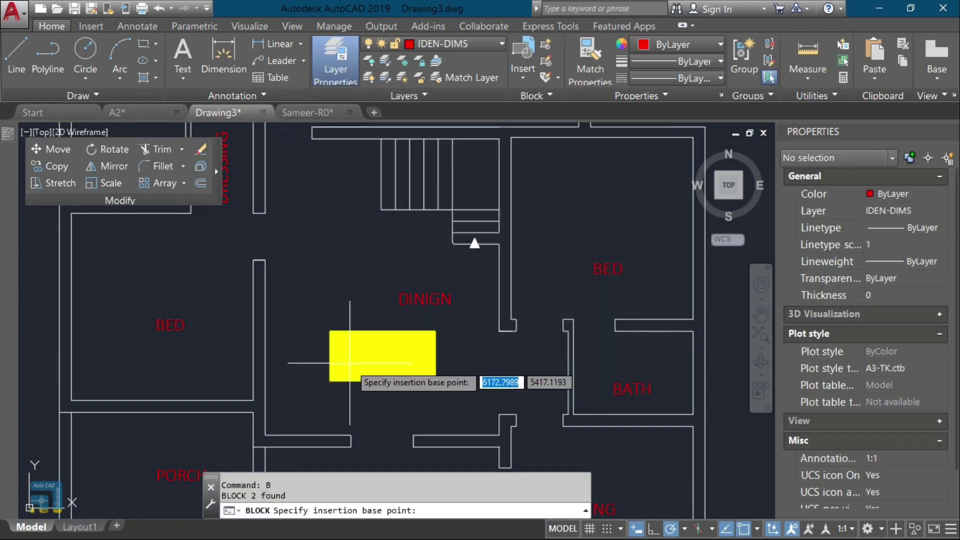
{"action": "left_click", "coordinate": [382, 383]}
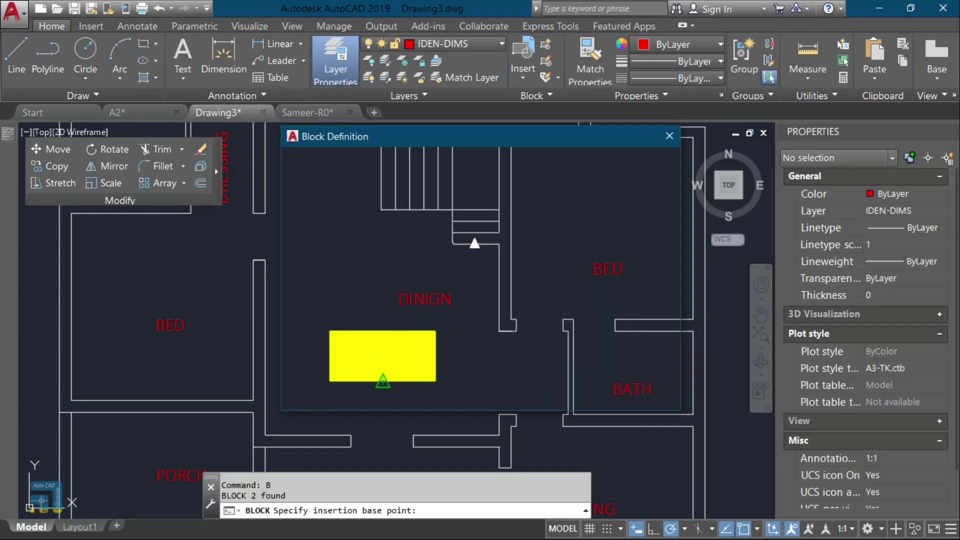
{"action": "left_click", "coordinate": [369, 170]}
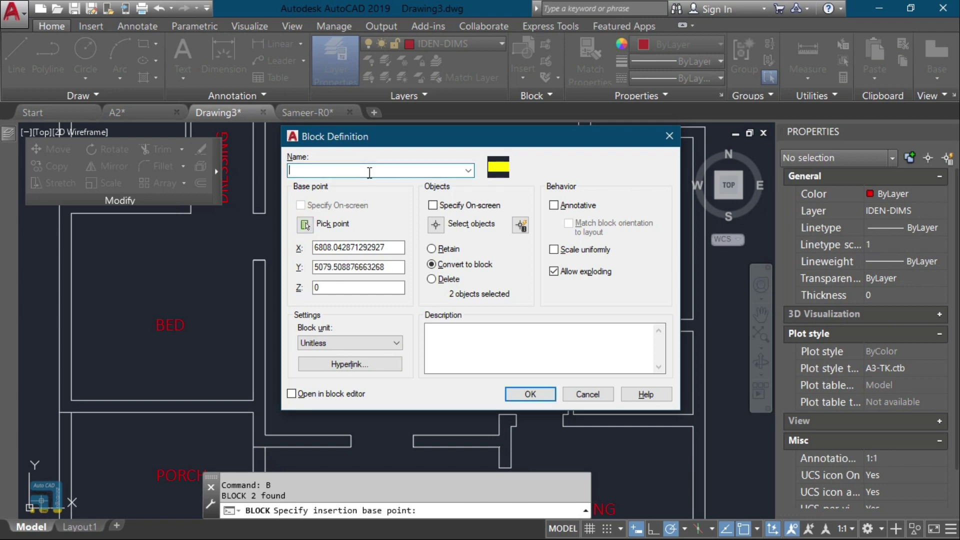
{"action": "type", "text": "table"}
{"action": "left_click", "coordinate": [520, 395]}
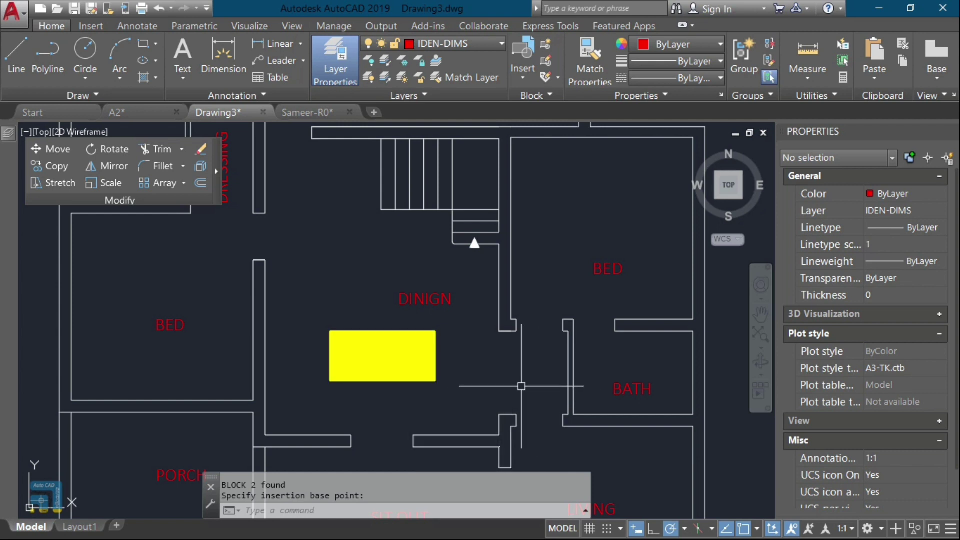
Step: Draw a small chair circle beside the table and fill it with a solid hatch
{"action": "key", "text": "Return"}
{"action": "left_click", "coordinate": [472, 374]}
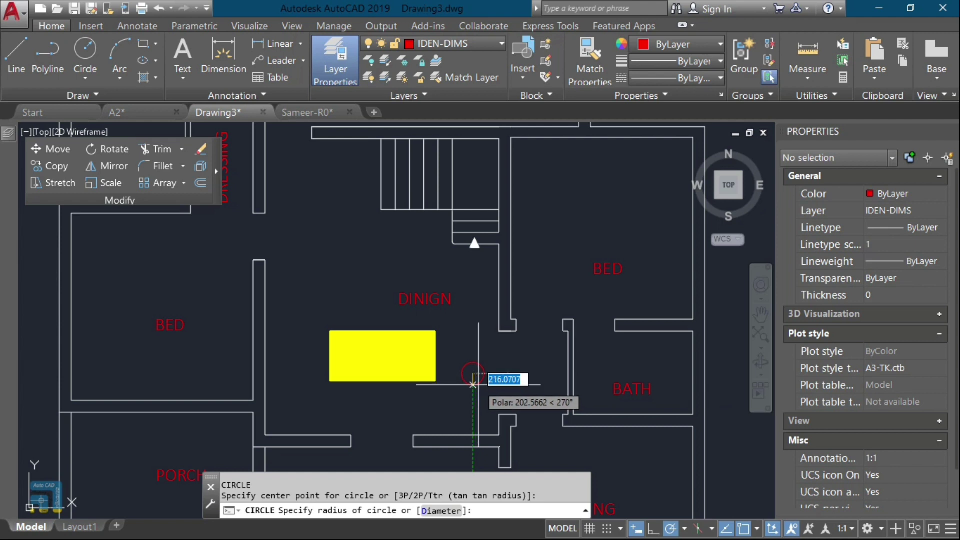
{"action": "left_click", "coordinate": [473, 384]}
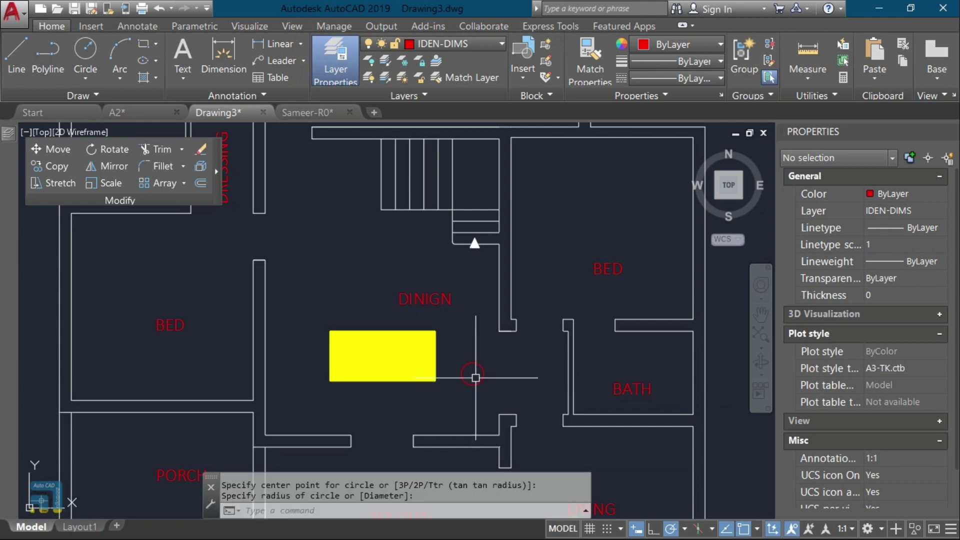
{"action": "type", "text": "h"}
{"action": "key", "text": "Return"}
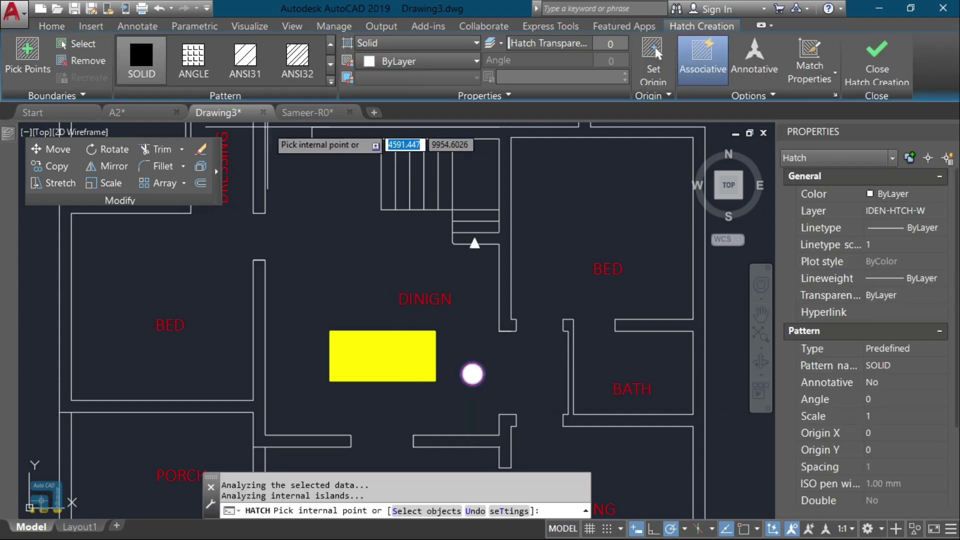
{"action": "key", "text": "Return"}
Step: Set the circle's hatch colour to Yellow and select the circle with its hatch
{"action": "left_click", "coordinate": [472, 374]}
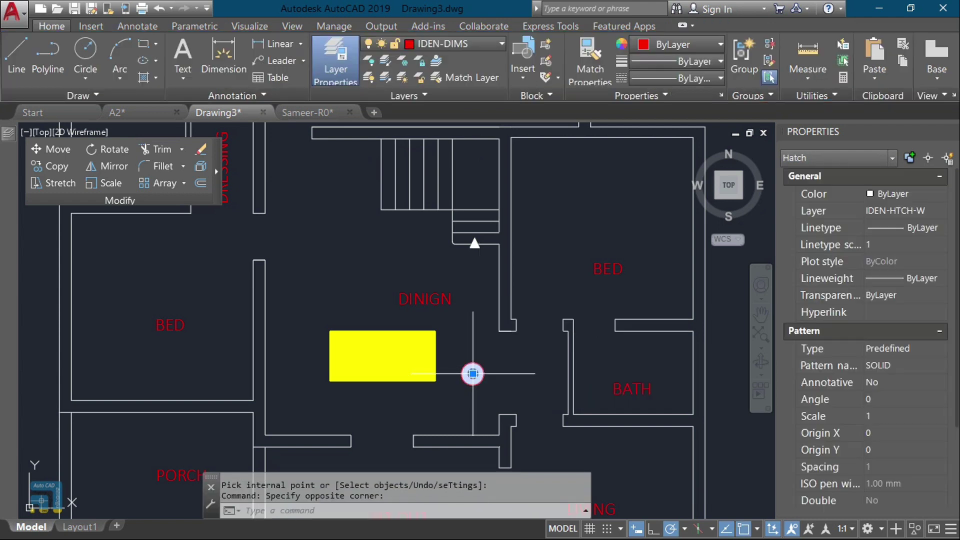
{"action": "left_click", "coordinate": [903, 195]}
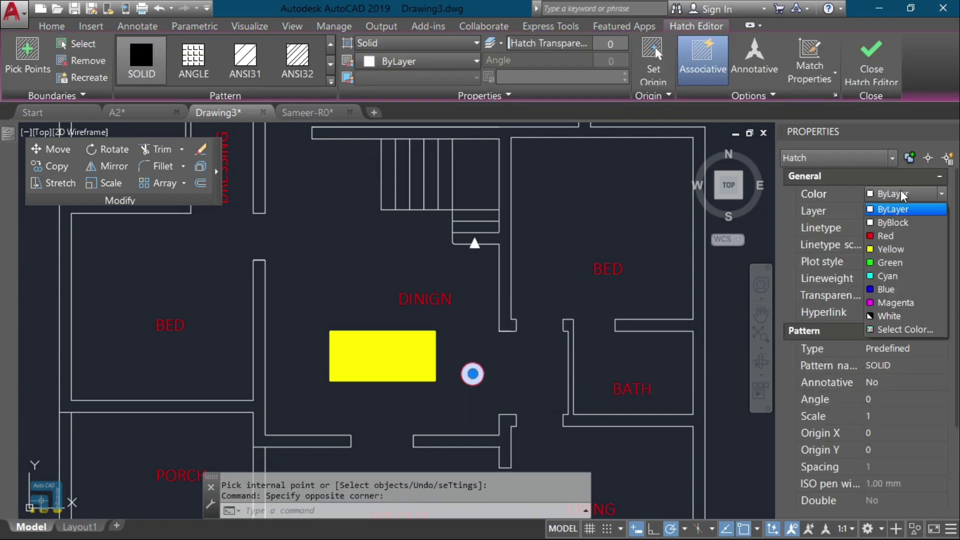
{"action": "left_click", "coordinate": [879, 249]}
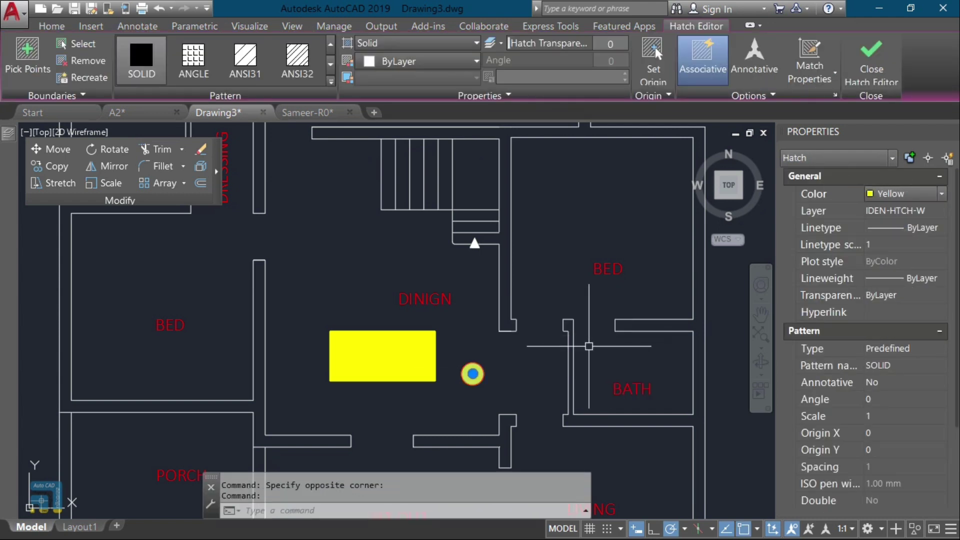
{"action": "key", "text": "Escape"}
{"action": "left_click", "coordinate": [502, 360]}
{"action": "left_click", "coordinate": [479, 380]}
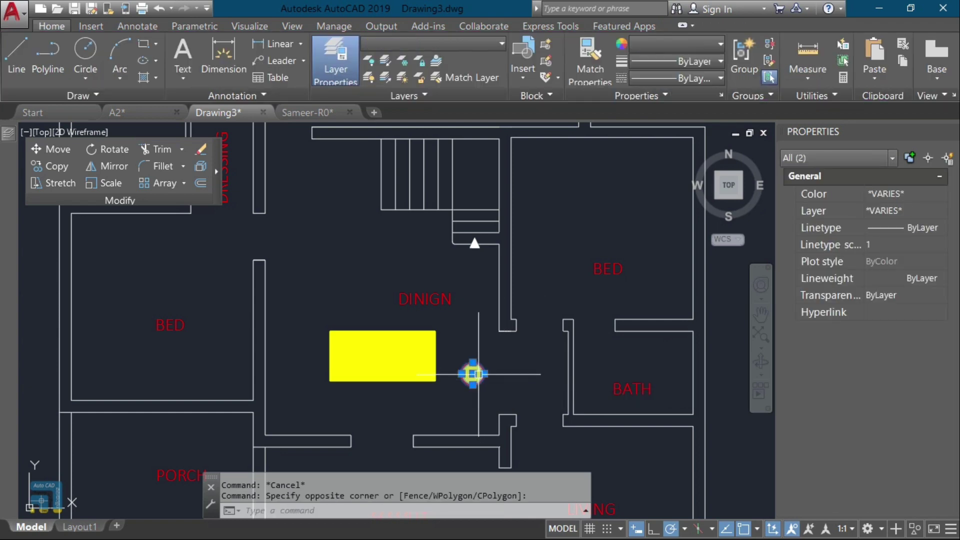
Step: Create a block named 'chir' from the yellow circle, based at its centre
{"action": "type", "text": "b"}
{"action": "key", "text": "Return"}
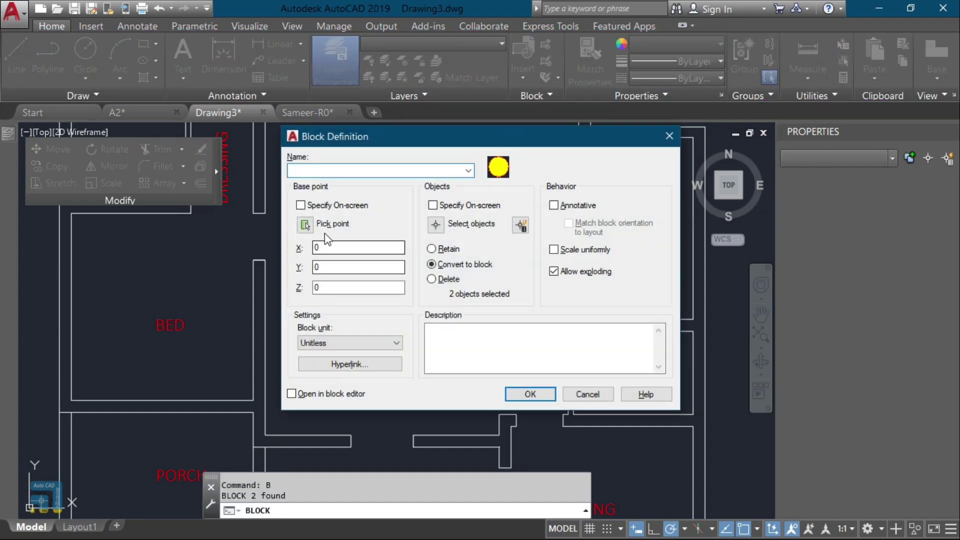
{"action": "left_click", "coordinate": [305, 225]}
{"action": "left_click", "coordinate": [471, 373]}
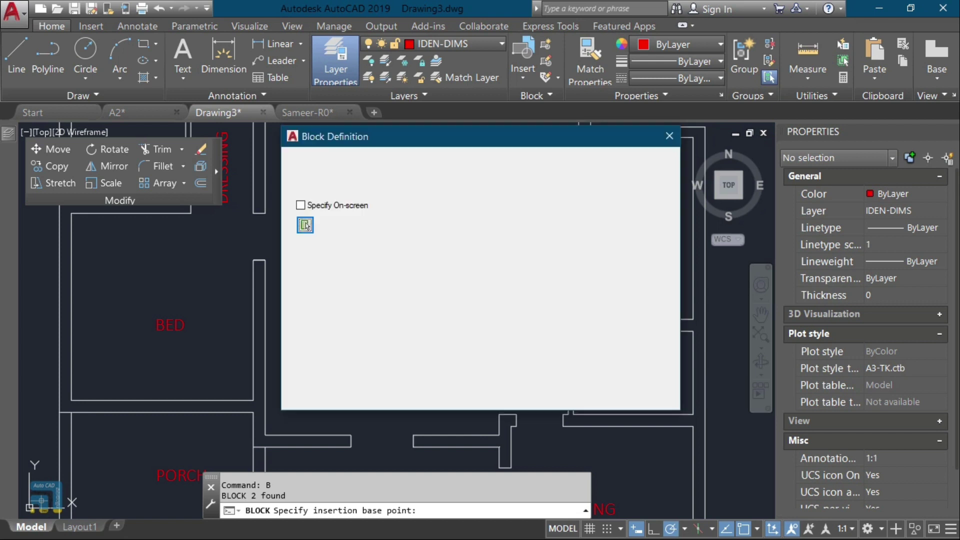
{"action": "left_click", "coordinate": [531, 394]}
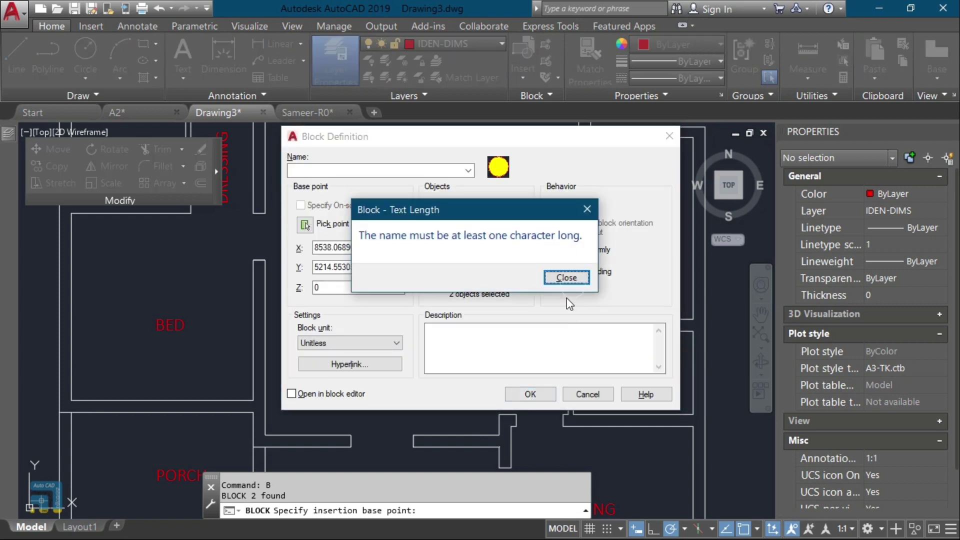
{"action": "left_click", "coordinate": [566, 278]}
{"action": "left_click", "coordinate": [393, 175]}
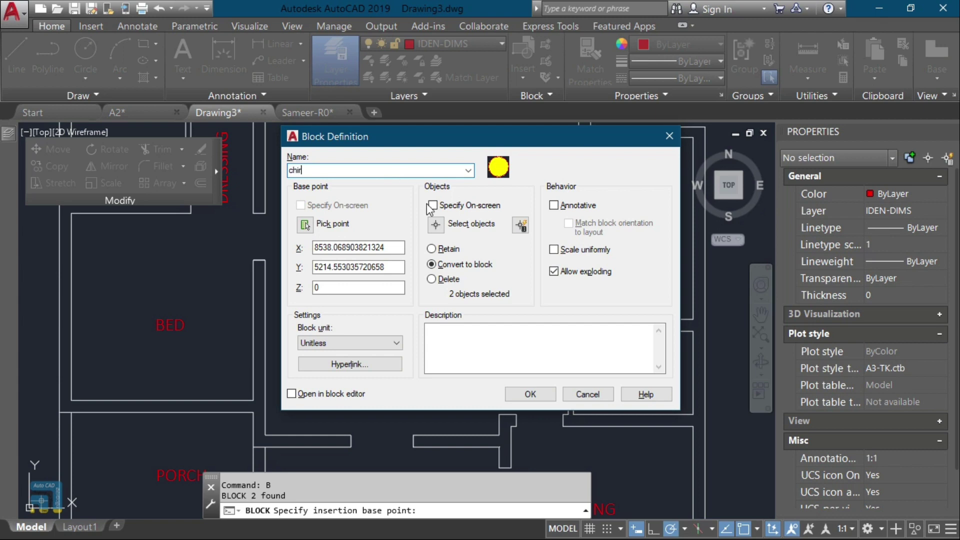
{"action": "left_click", "coordinate": [519, 396]}
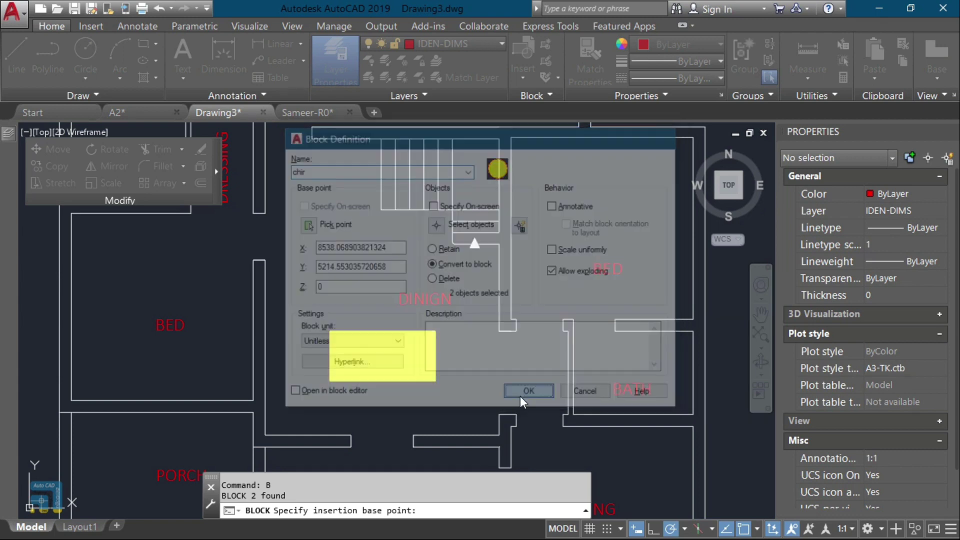
Step: Move the chir block just below the table's left side
{"action": "left_click", "coordinate": [473, 373]}
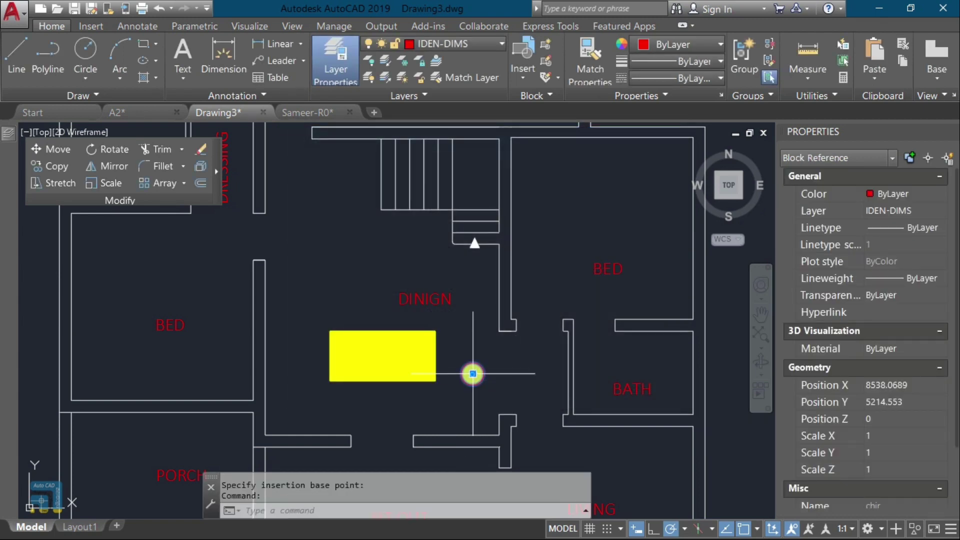
{"action": "left_click", "coordinate": [472, 373]}
{"action": "scroll", "coordinate": [343, 404], "scroll_direction": "up", "scroll_amount": 4}
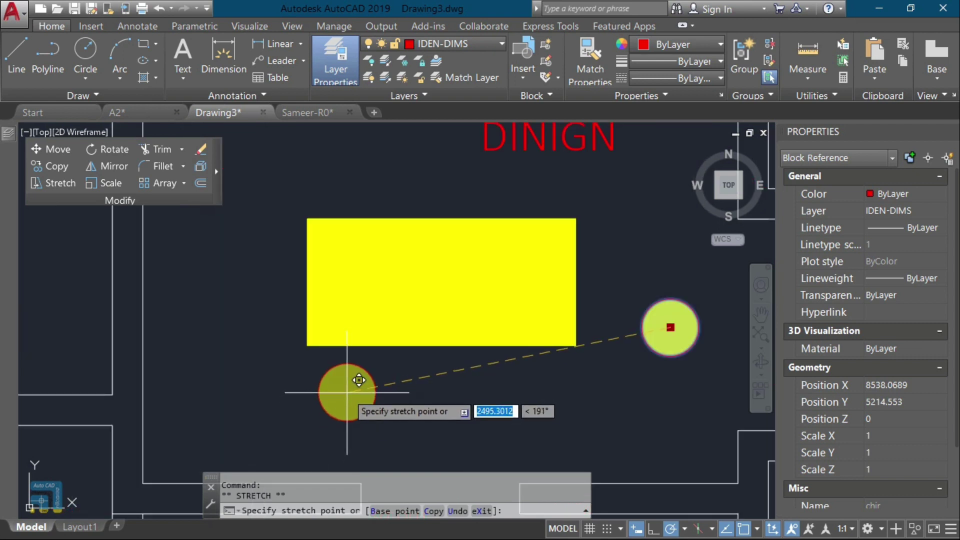
{"action": "left_click", "coordinate": [348, 391]}
{"action": "key", "text": "Escape"}
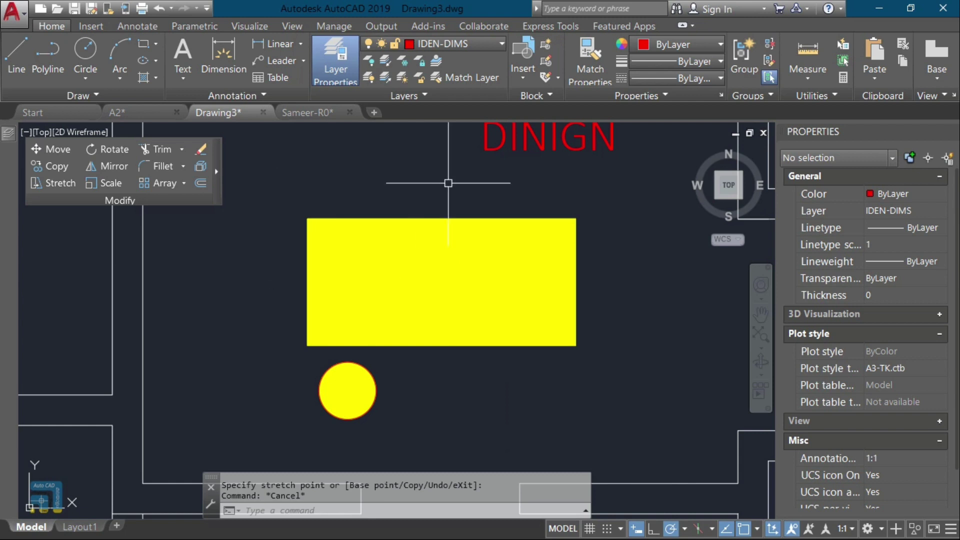
{"action": "scroll", "coordinate": [470, 304], "scroll_direction": "down", "scroll_amount": 8}
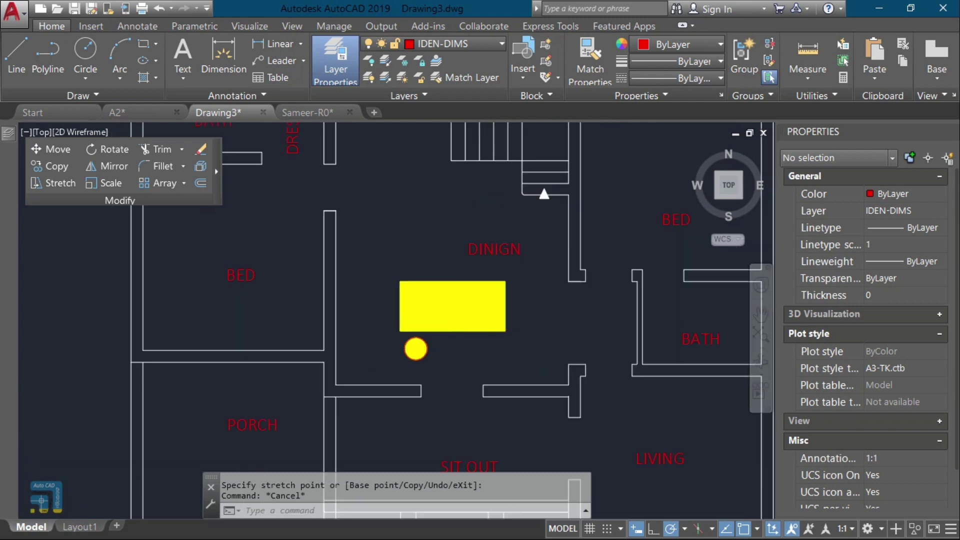
{"action": "scroll", "coordinate": [480, 300], "scroll_direction": "up", "scroll_amount": 6}
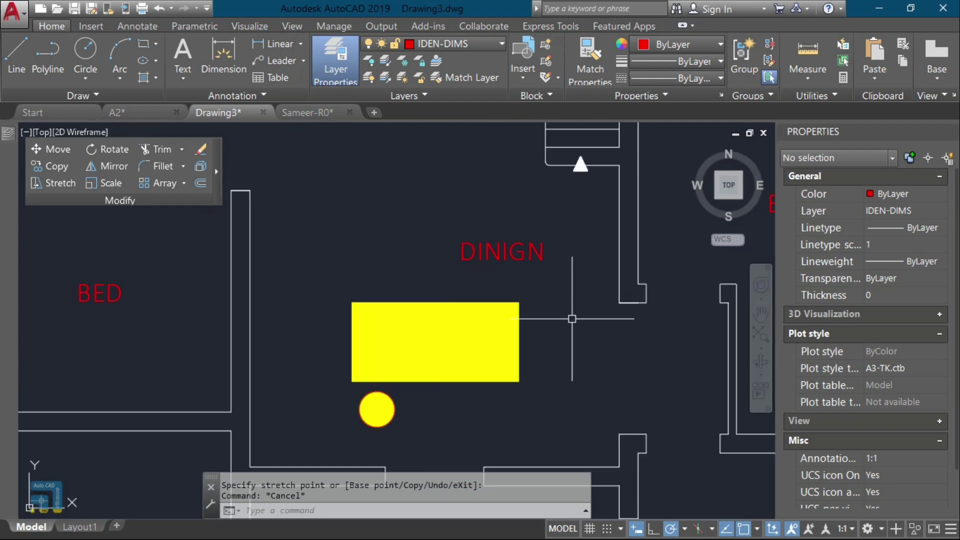
{"action": "scroll", "coordinate": [554, 322], "scroll_direction": "down", "scroll_amount": 2}
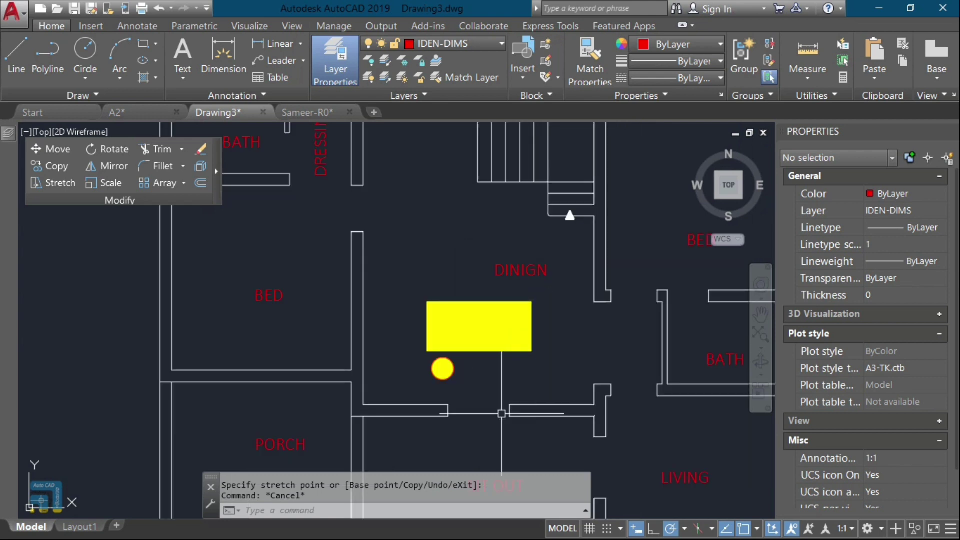
{"action": "middle_click_drag", "start_coordinate": [493, 424], "coordinate": [497, 337]}
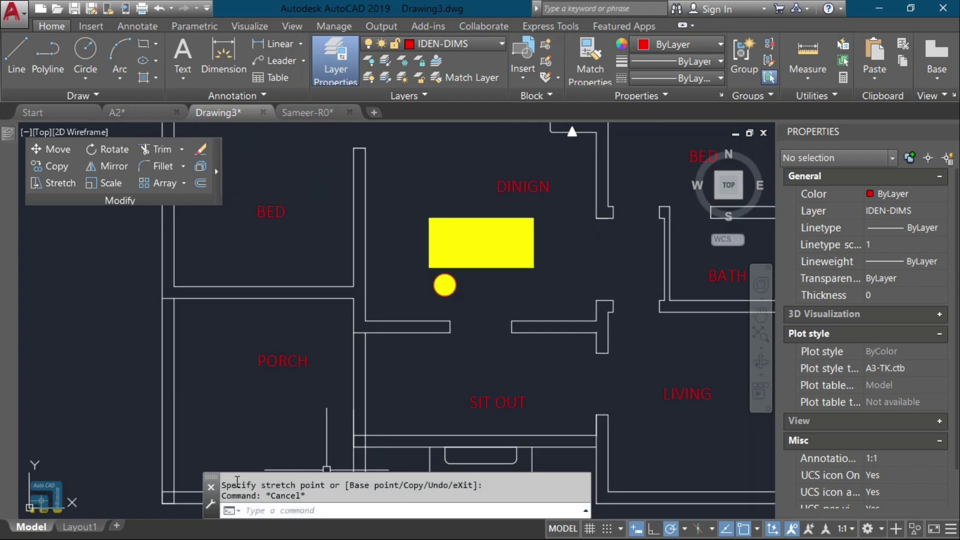
Step: Close the command line window, confirming with Yes
{"action": "left_click", "coordinate": [212, 486]}
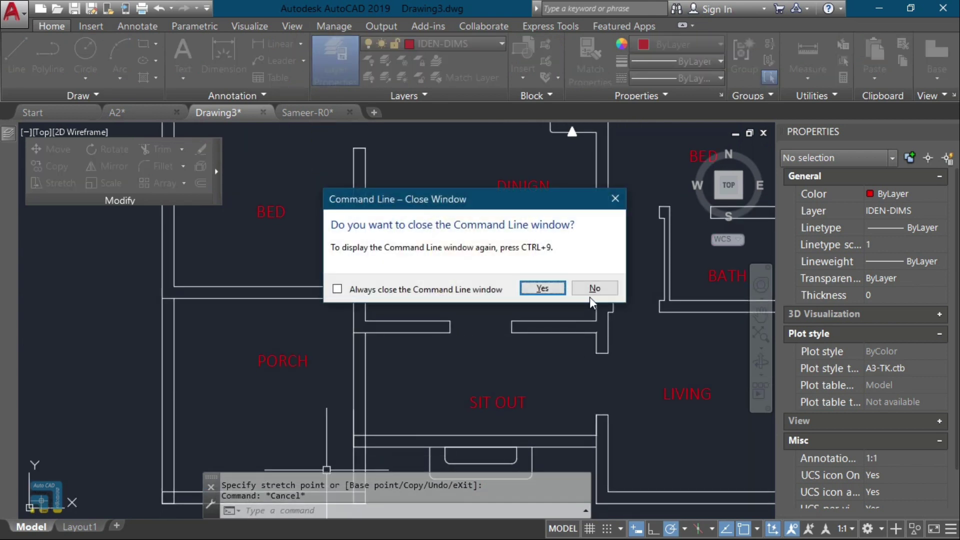
{"action": "left_click", "coordinate": [542, 288]}
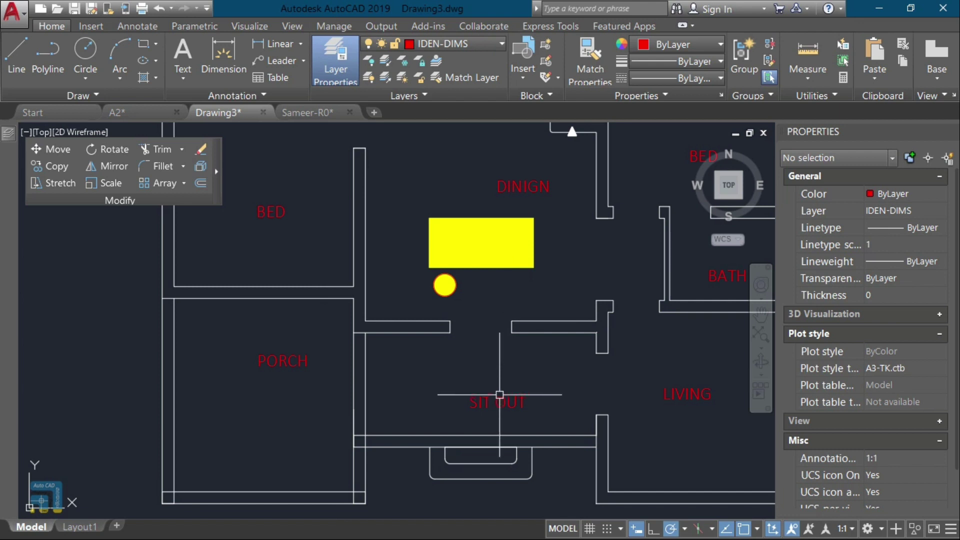
{"action": "scroll", "coordinate": [468, 263], "scroll_direction": "up", "scroll_amount": 4}
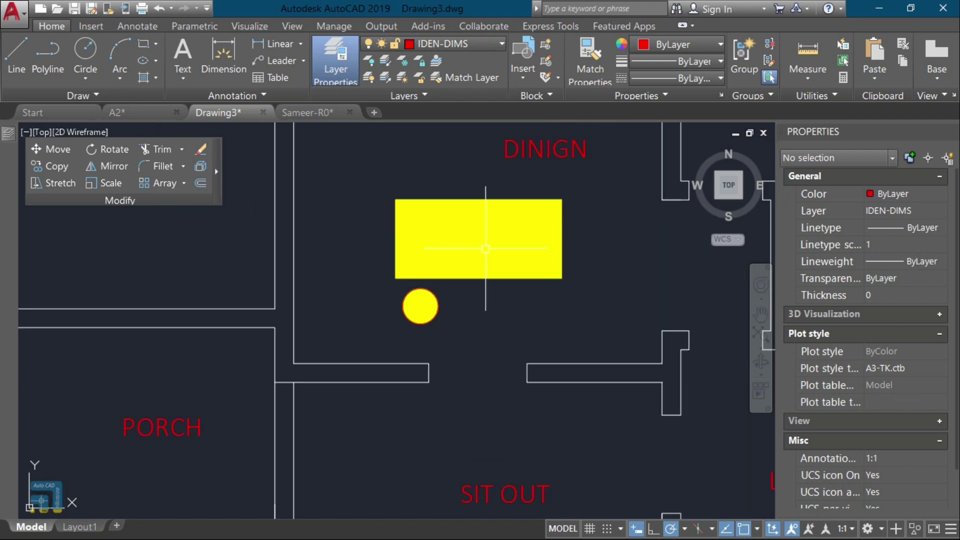
{"action": "scroll", "coordinate": [446, 372], "scroll_direction": "down", "scroll_amount": 2}
{"action": "mouse_move", "coordinate": [484, 324]}
{"action": "middle_mouse_down"}
{"action": "mouse_move", "coordinate": [459, 379]}
{"action": "mouse_move", "coordinate": [466, 385]}
{"action": "middle_mouse_up"}
Step: Zoom out and pan with the right-click Pan/Zoom options to frame the dining room
{"action": "key", "text": "Return"}
{"action": "key", "text": "Return"}
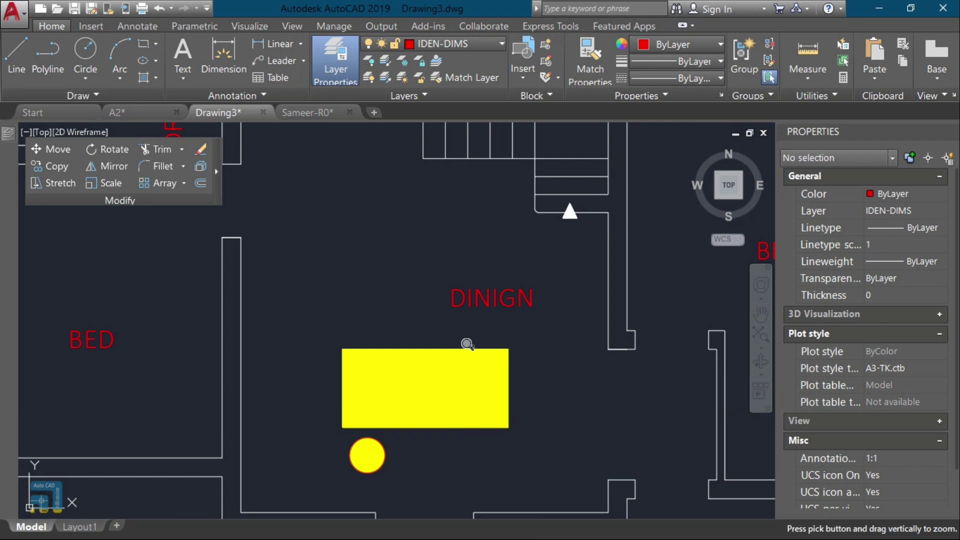
{"action": "left_click_drag", "start_coordinate": [467, 343], "coordinate": [480, 389]}
{"action": "key", "text": "Escape"}
{"action": "right_click", "coordinate": [487, 324]}
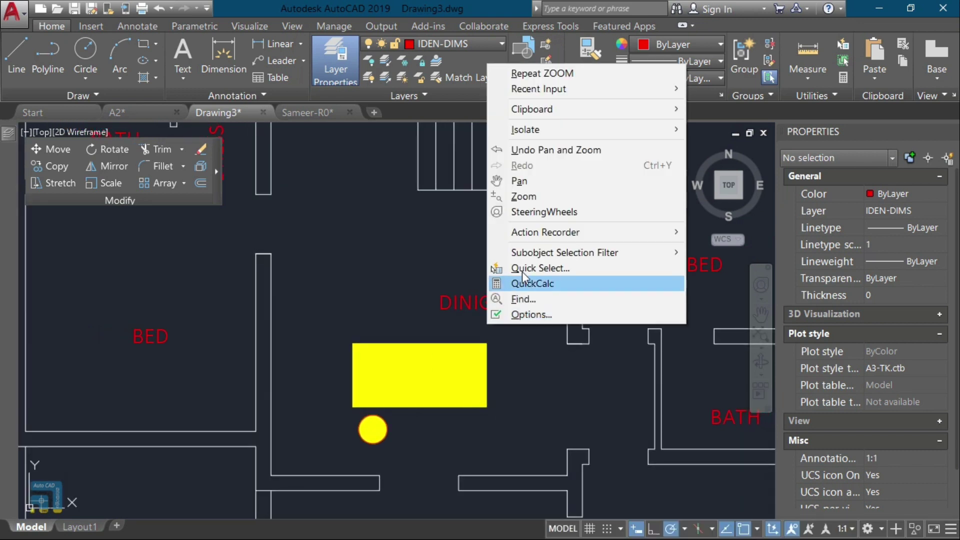
{"action": "left_click", "coordinate": [537, 185]}
{"action": "mouse_move", "coordinate": [452, 244]}
{"action": "left_mouse_down"}
{"action": "mouse_move", "coordinate": [465, 281]}
{"action": "mouse_move", "coordinate": [465, 272]}
{"action": "mouse_move", "coordinate": [457, 304]}
{"action": "left_mouse_up"}
{"action": "right_click", "coordinate": [464, 271]}
{"action": "left_click", "coordinate": [448, 279]}
{"action": "key", "text": "Escape"}
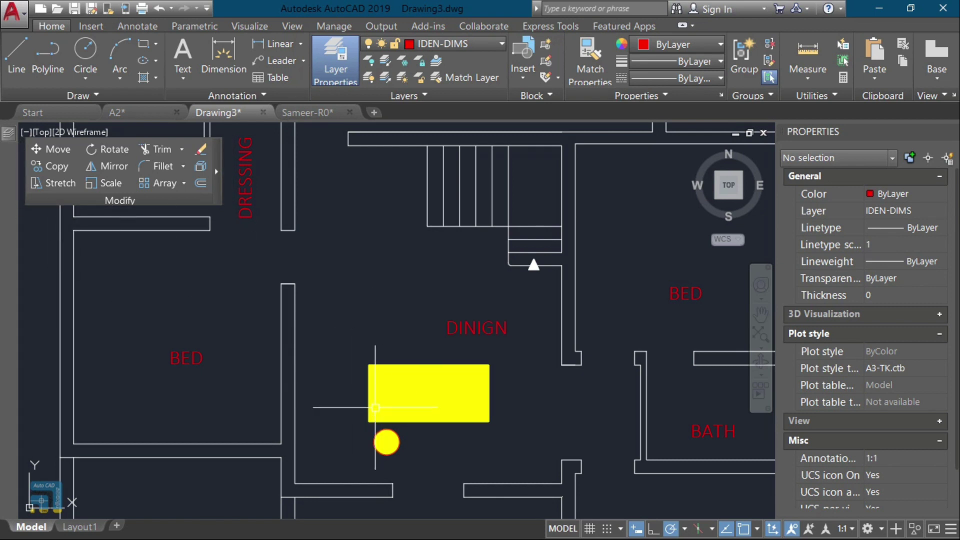
{"action": "left_click", "coordinate": [400, 342]}
{"action": "left_click", "coordinate": [376, 373]}
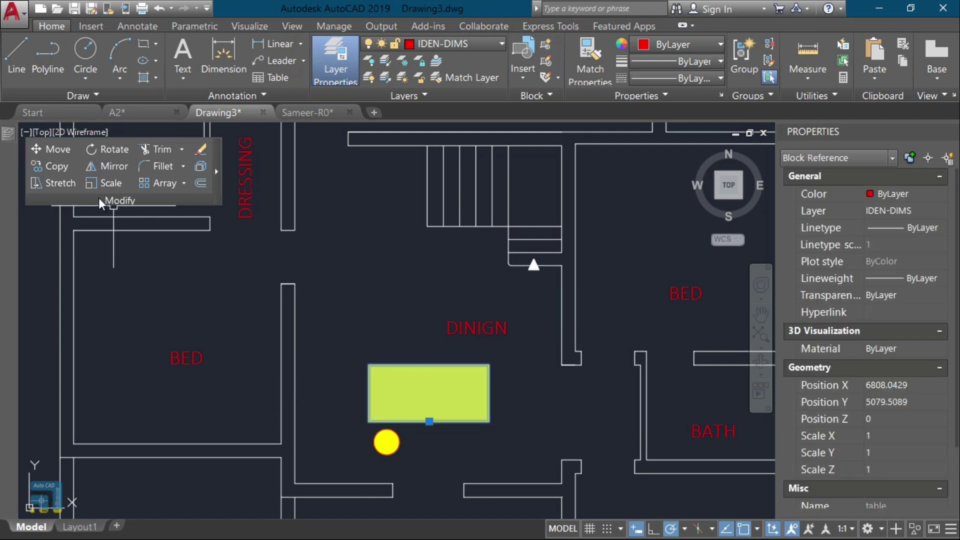
{"action": "left_click", "coordinate": [57, 150]}
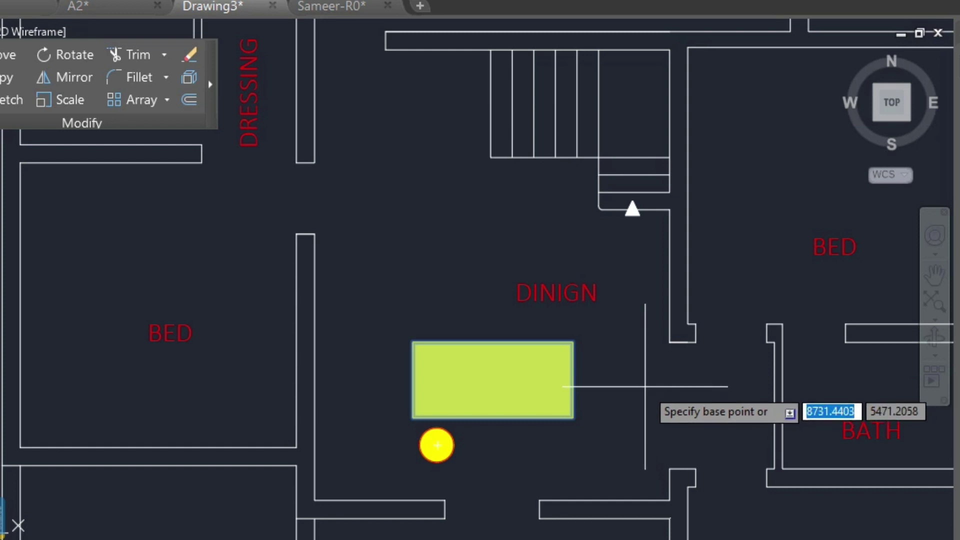
{"action": "left_click", "coordinate": [205, 510]}
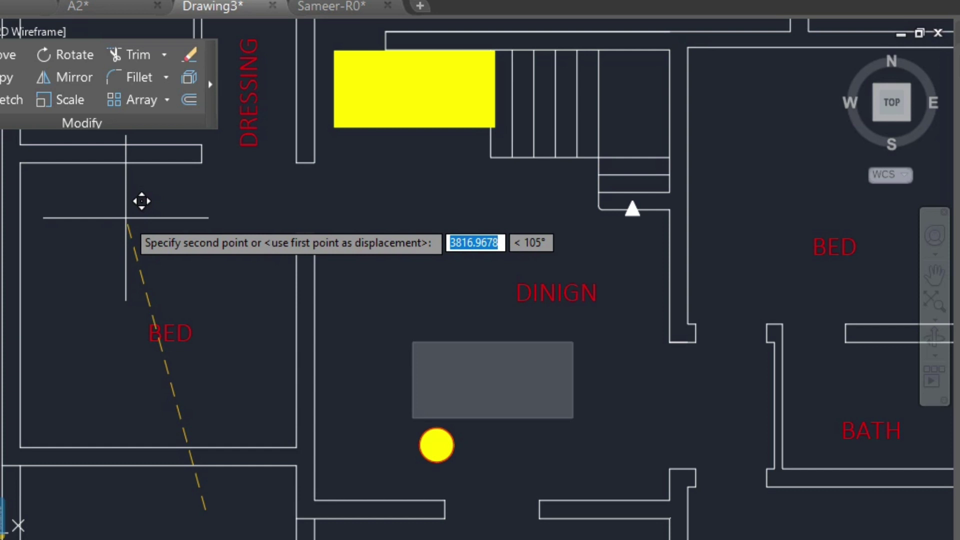
{"action": "key", "text": "Escape"}
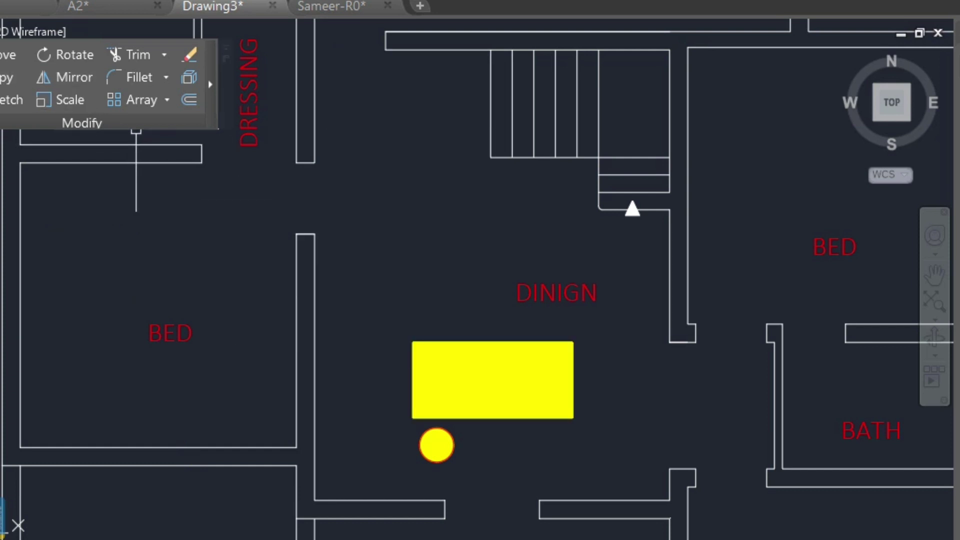
{"action": "key", "text": "space"}
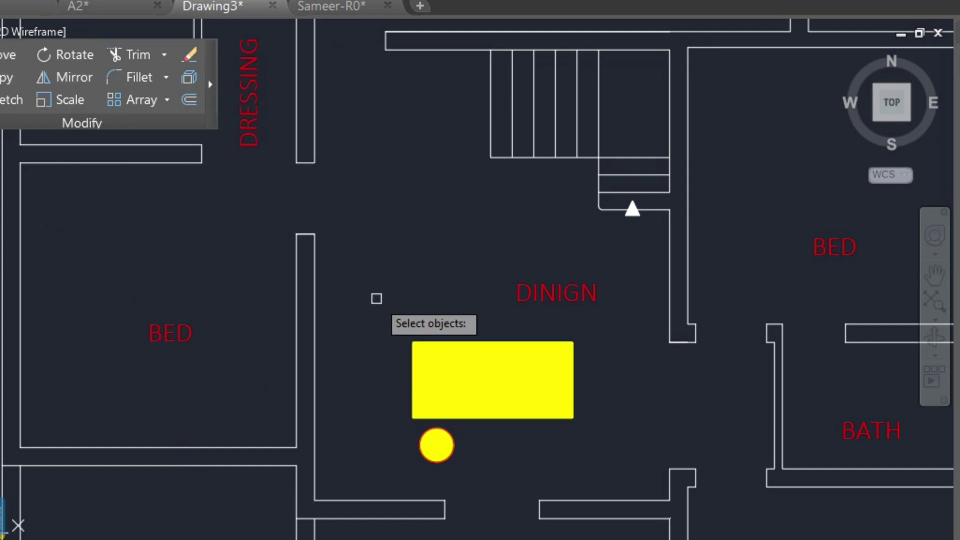
{"action": "left_click", "coordinate": [412, 340]}
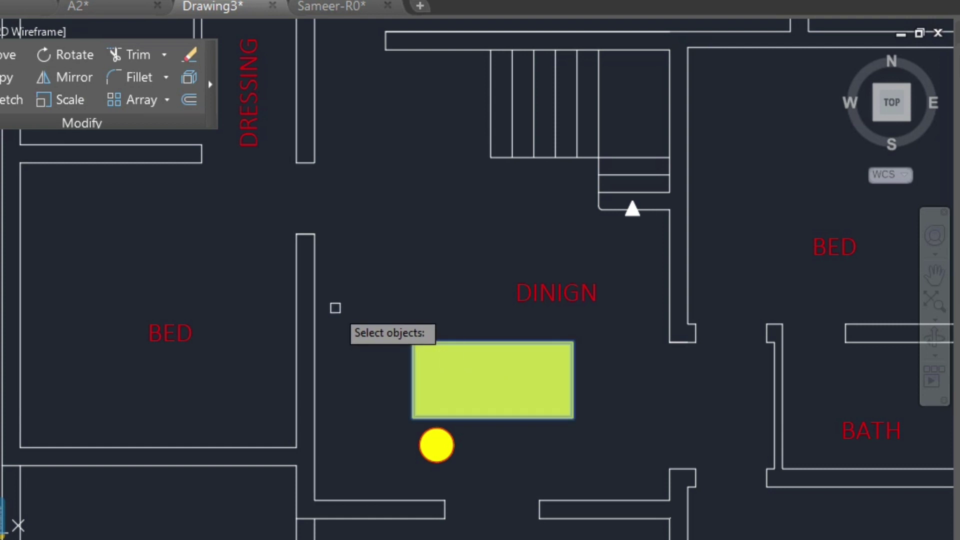
{"action": "key", "text": "Return"}
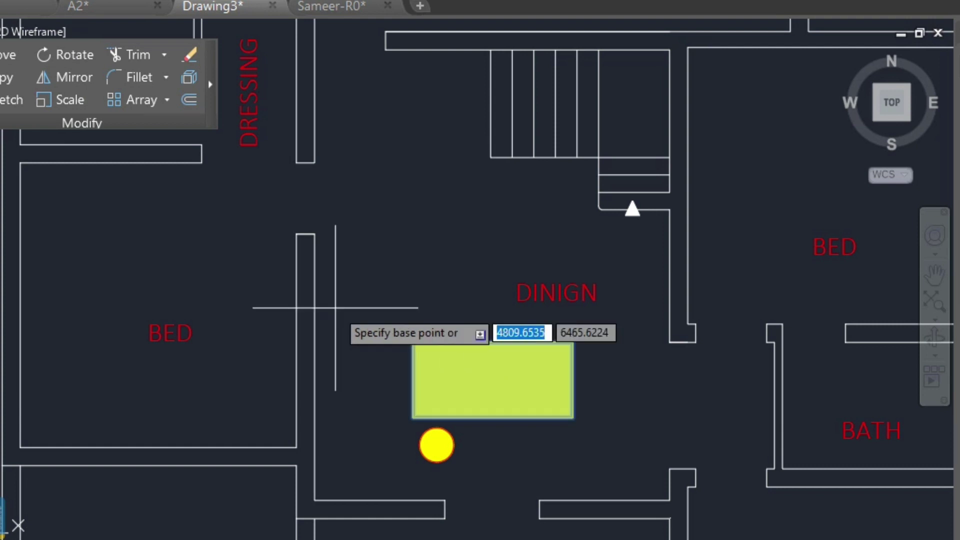
{"action": "key", "text": "Escape"}
{"action": "left_click", "coordinate": [71, 57]}
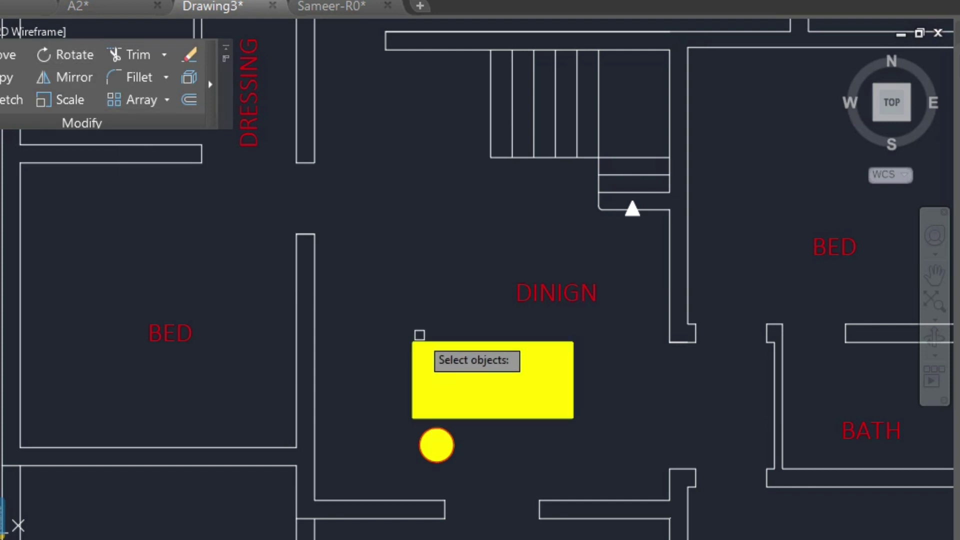
{"action": "left_click", "coordinate": [420, 343]}
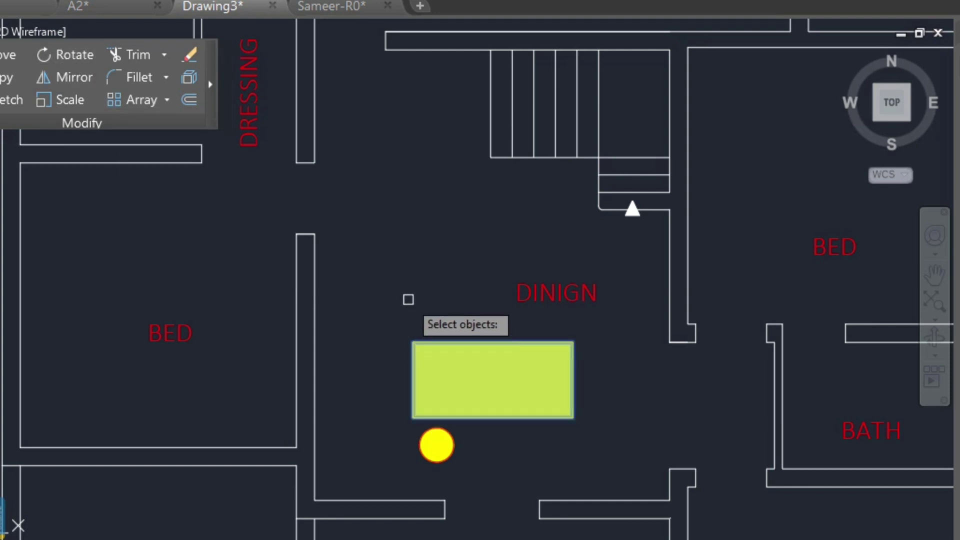
{"action": "key", "text": "Return"}
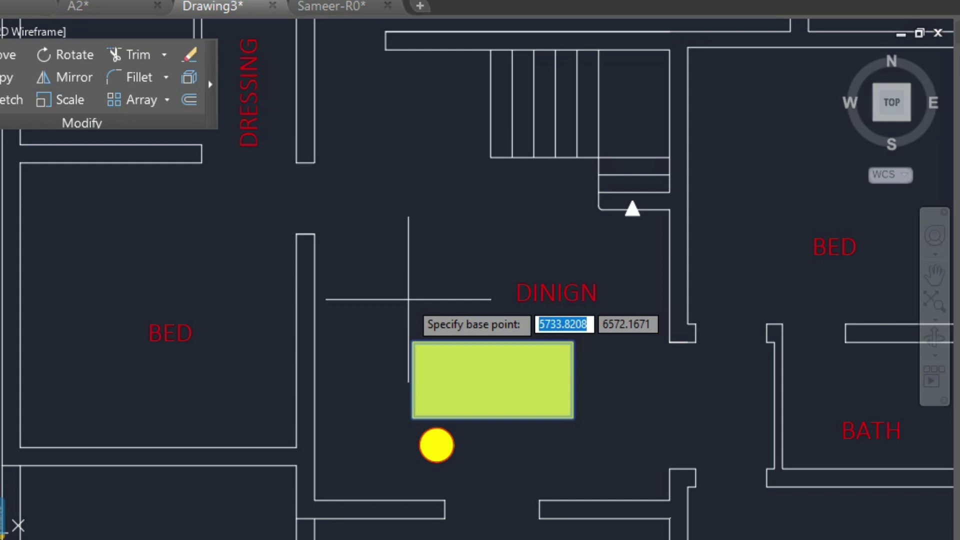
{"action": "key", "text": "Escape"}
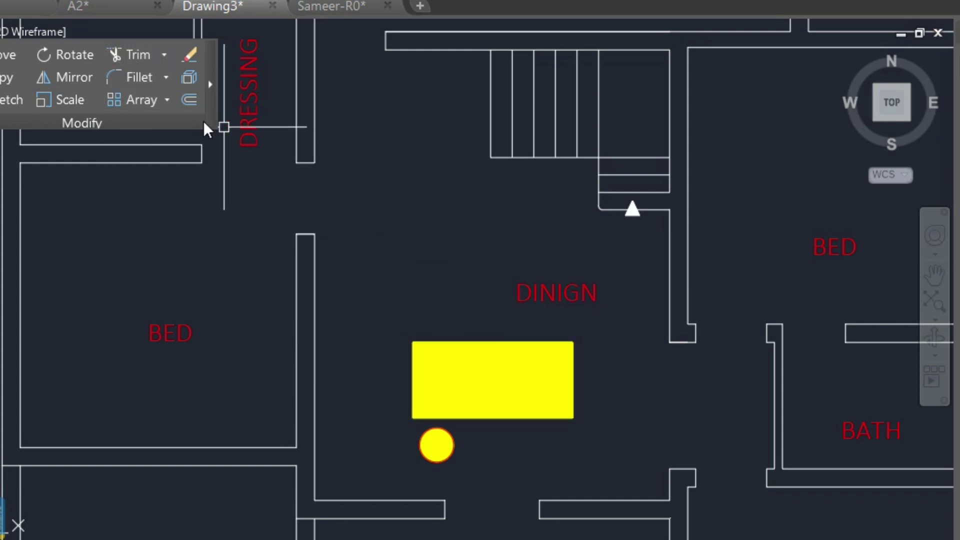
{"action": "left_click", "coordinate": [8, 54]}
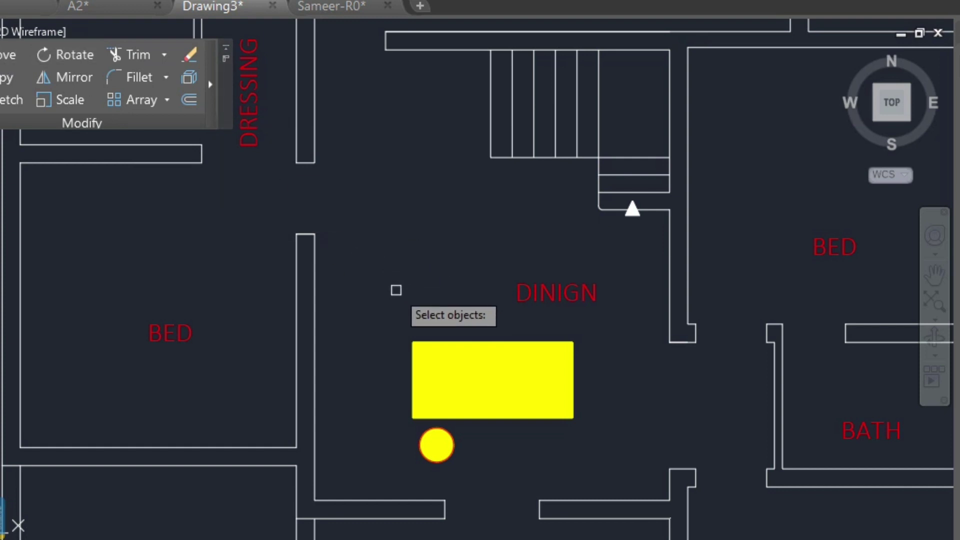
{"action": "left_click", "coordinate": [424, 339]}
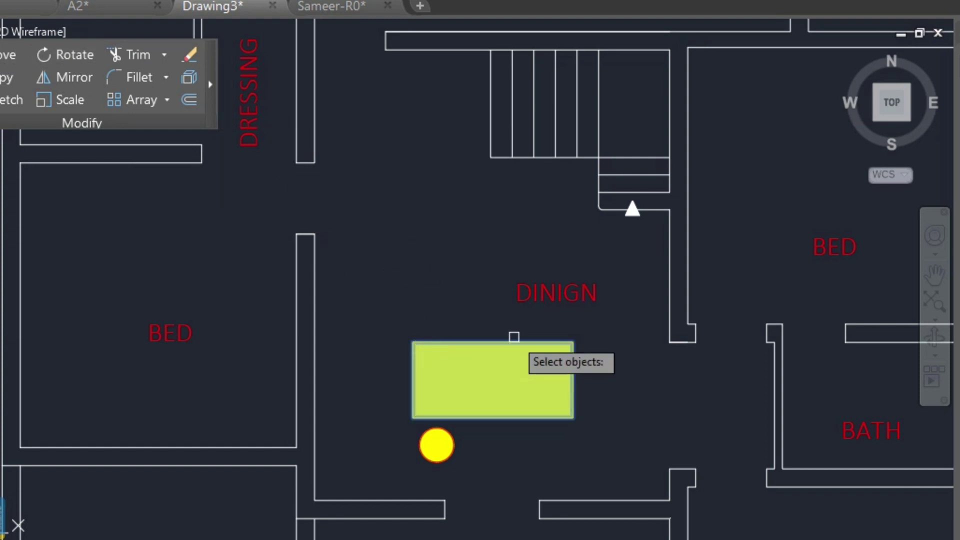
{"action": "left_click", "coordinate": [448, 433]}
{"action": "left_click", "coordinate": [562, 299]}
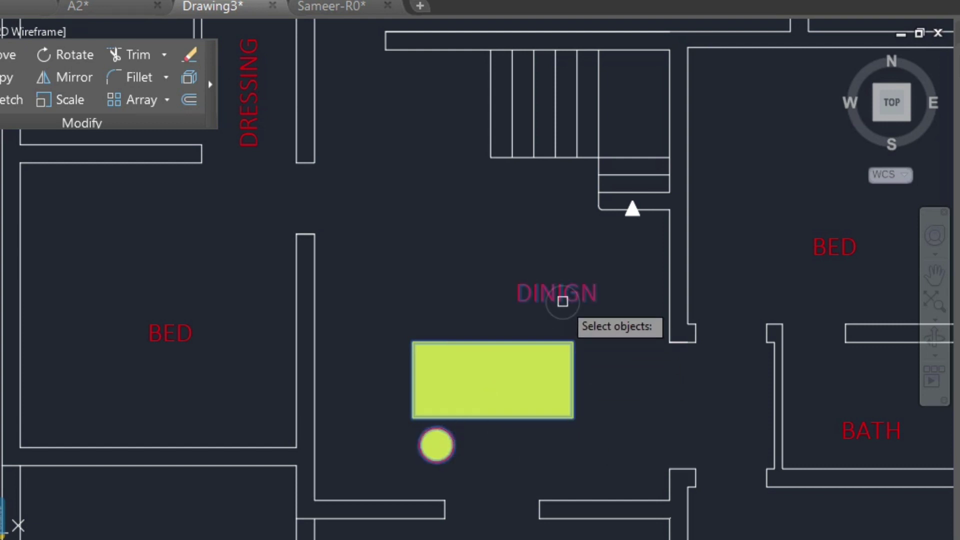
{"action": "left_click", "coordinate": [680, 342]}
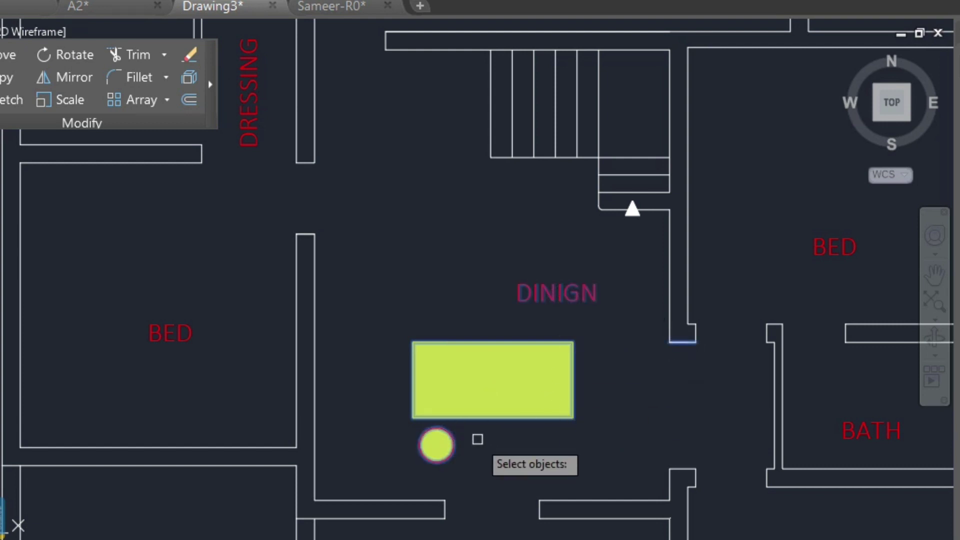
{"action": "left_click", "coordinate": [315, 306]}
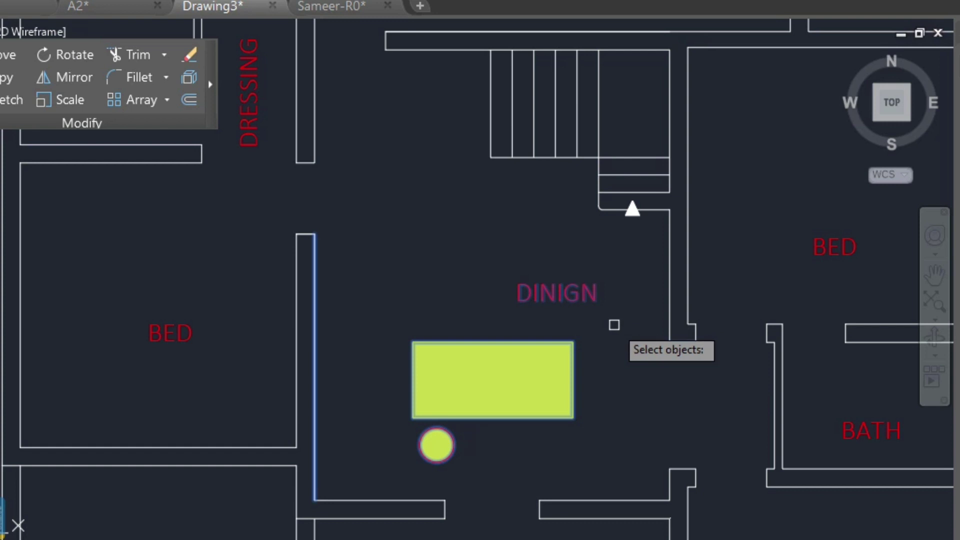
{"action": "key", "text": "Return"}
{"action": "left_click", "coordinate": [433, 272]}
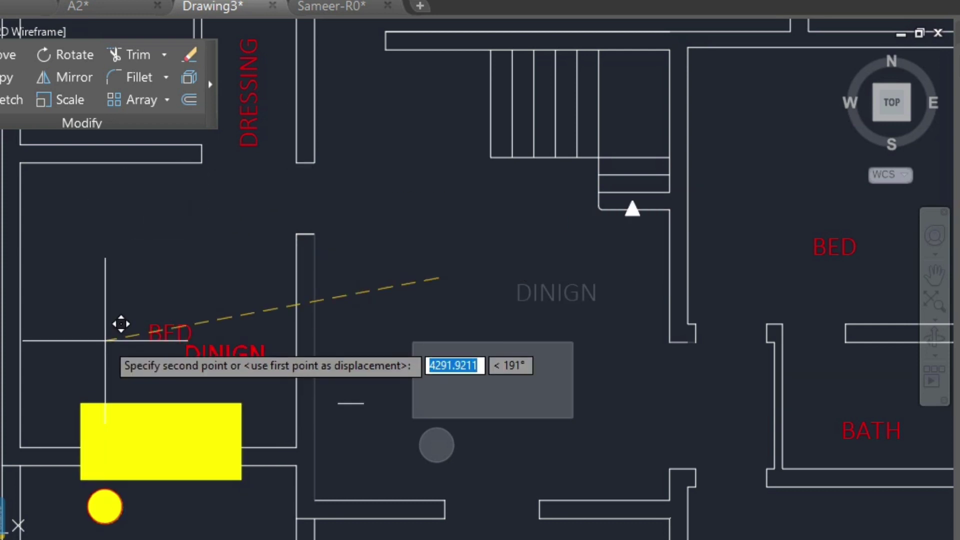
{"action": "key", "text": "Escape"}
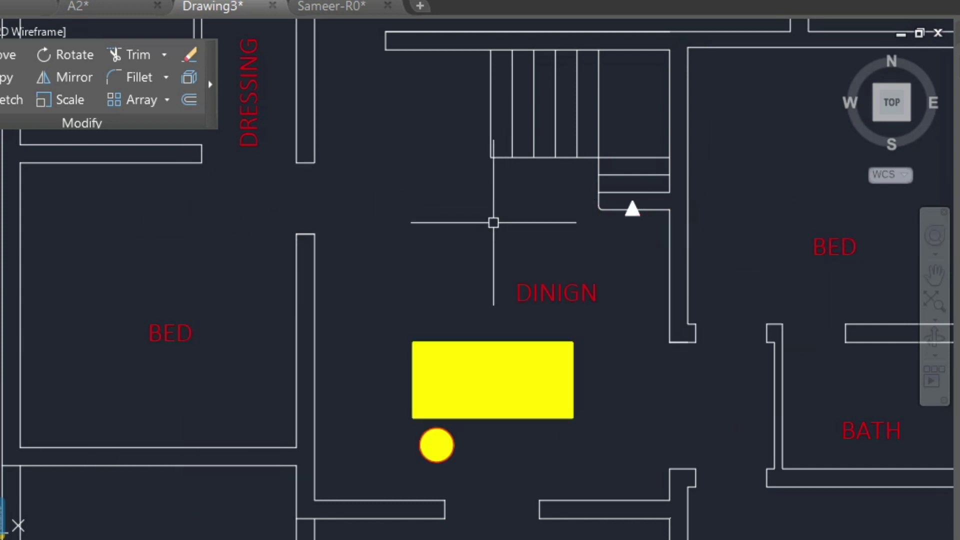
{"action": "scroll", "coordinate": [510, 244], "scroll_direction": "down", "scroll_amount": 5}
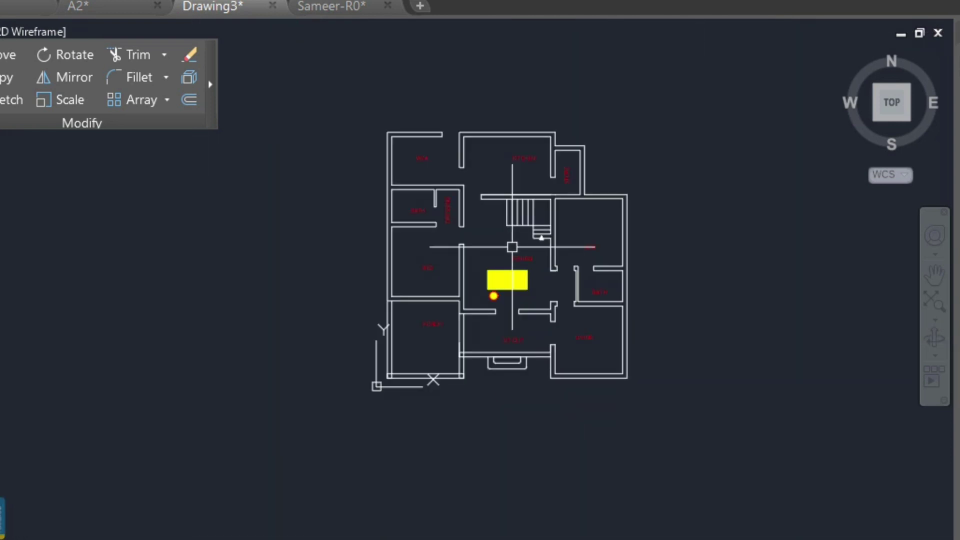
Step: Window-select the whole floor plan, removing the yellow table and chair from the selection
{"action": "left_click", "coordinate": [370, 111]}
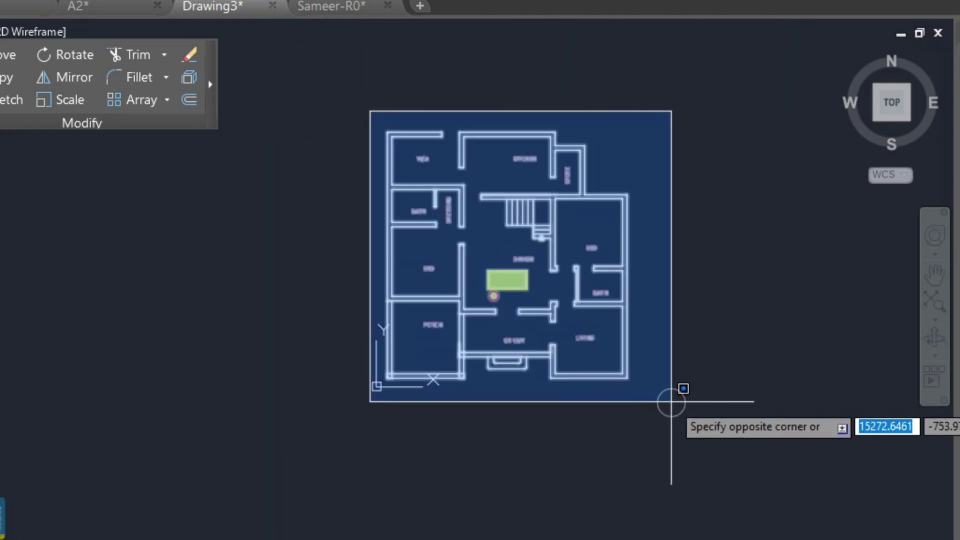
{"action": "key", "text": "Escape"}
{"action": "scroll", "coordinate": [538, 296], "scroll_direction": "up", "scroll_amount": 4}
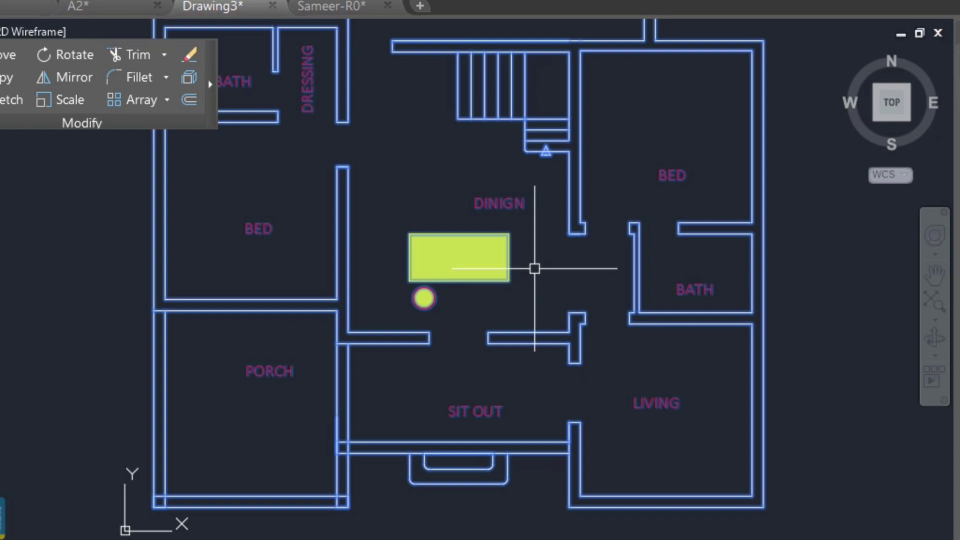
{"action": "left_click", "coordinate": [537, 257]}
{"action": "left_click", "coordinate": [427, 302]}
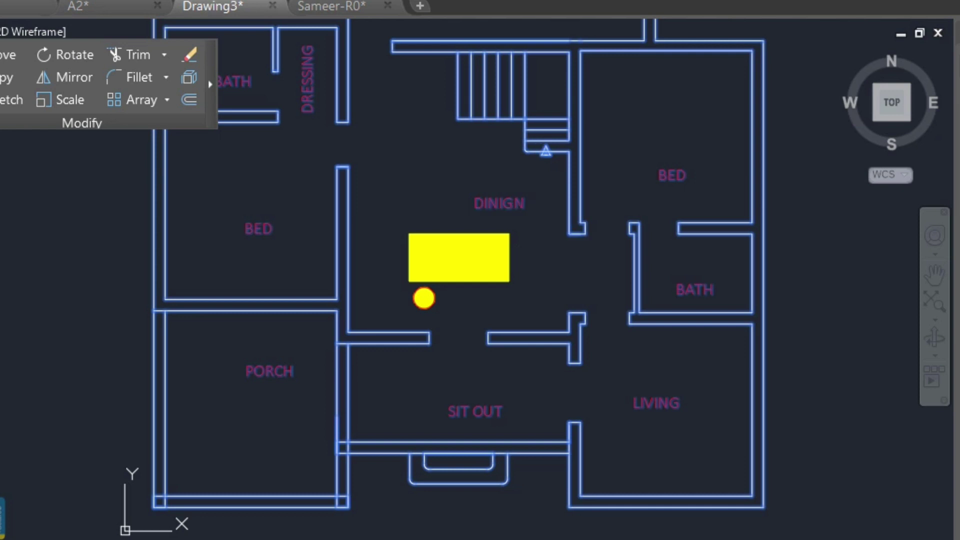
Step: Define block 'hm' from the selection with its base point at the plan's lower-left corner
{"action": "type", "text": "b"}
{"action": "key", "text": "Return"}
{"action": "left_click", "coordinate": [329, 155]}
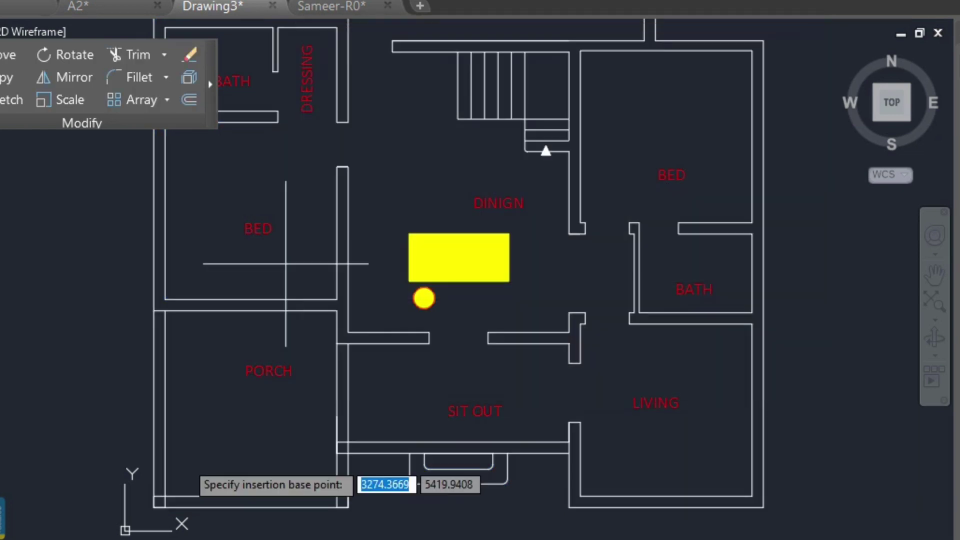
{"action": "left_click", "coordinate": [153, 507]}
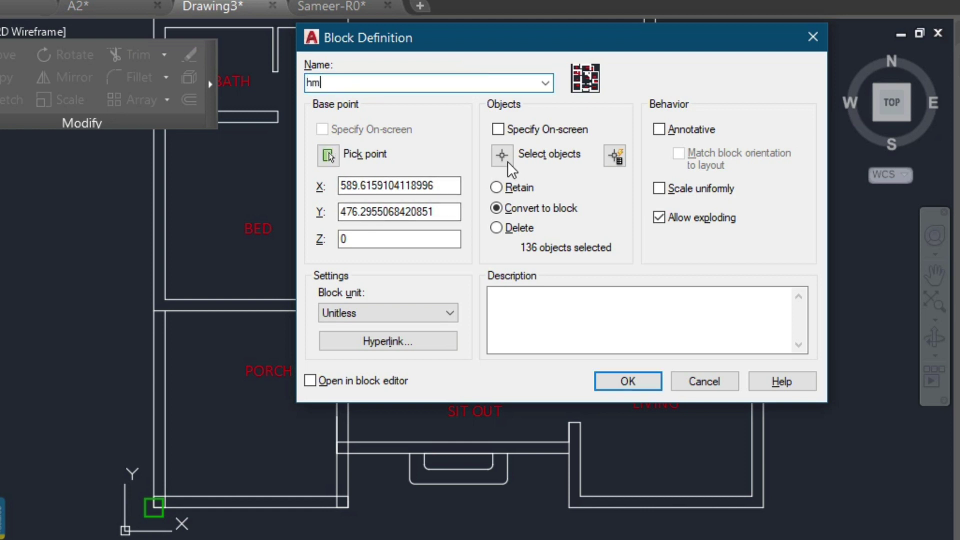
{"action": "left_click", "coordinate": [645, 386]}
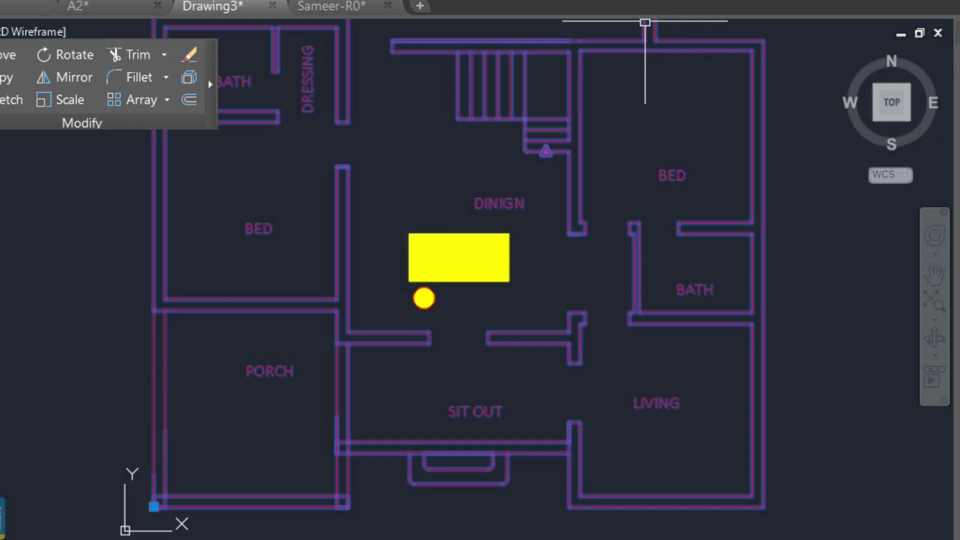
Step: Move the hm block onto the IDEN-DIMS layer using the Layer dropdown
{"action": "left_click", "coordinate": [514, 2]}
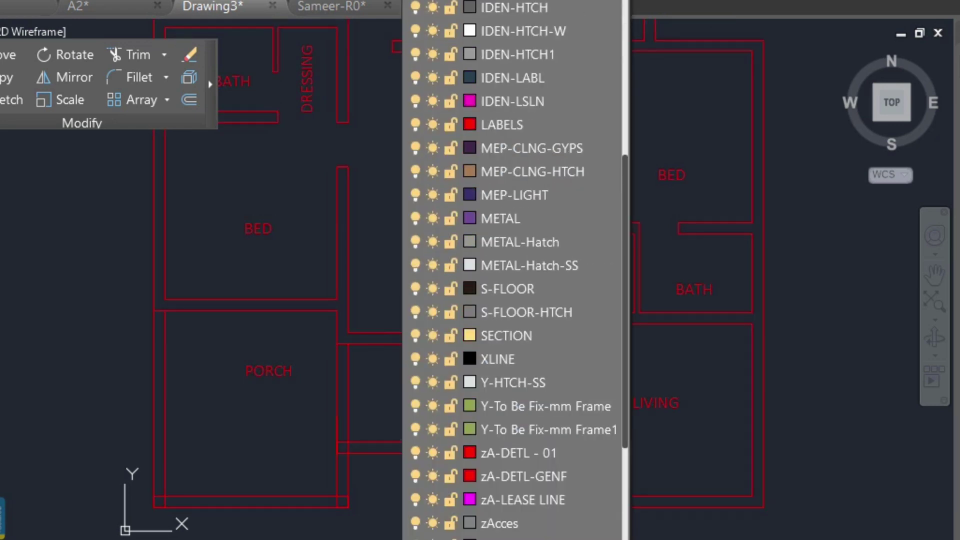
{"action": "scroll", "coordinate": [515, 429], "scroll_direction": "up", "scroll_amount": 7}
{"action": "left_click", "coordinate": [514, 429]}
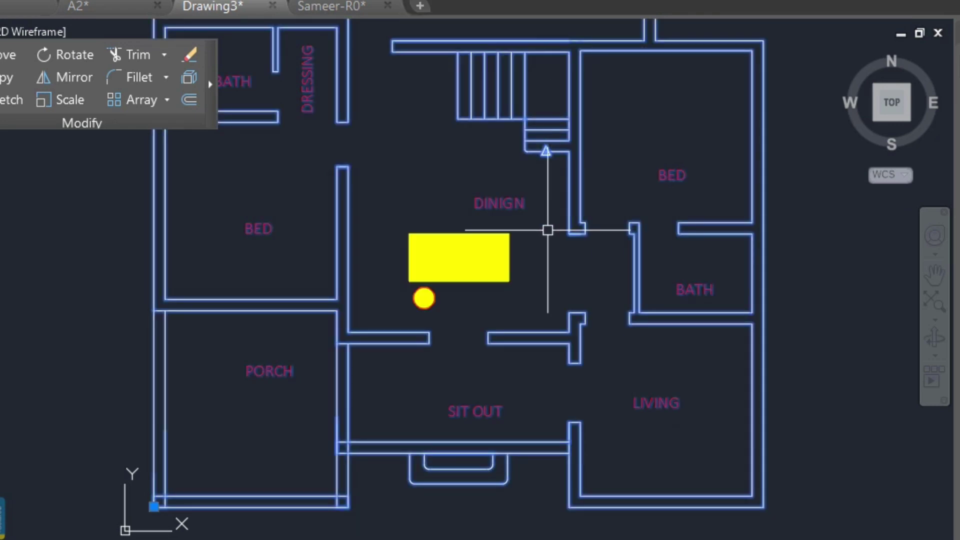
{"action": "scroll", "coordinate": [549, 250], "scroll_direction": "down", "scroll_amount": 4}
{"action": "scroll", "coordinate": [564, 218], "scroll_direction": "up", "scroll_amount": 3}
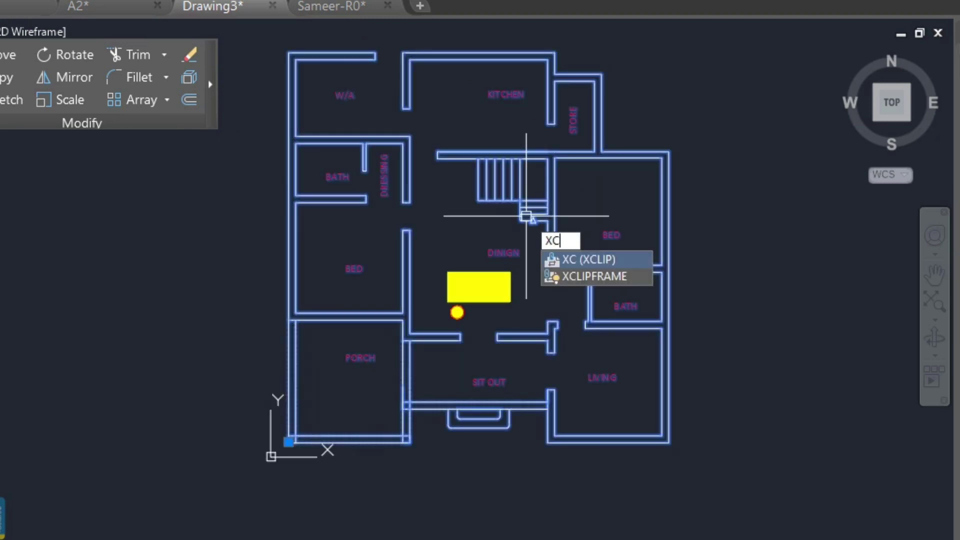
Step: XCLIP the hm block with a new rectangular boundary around the dining room
{"action": "key", "text": "Return"}
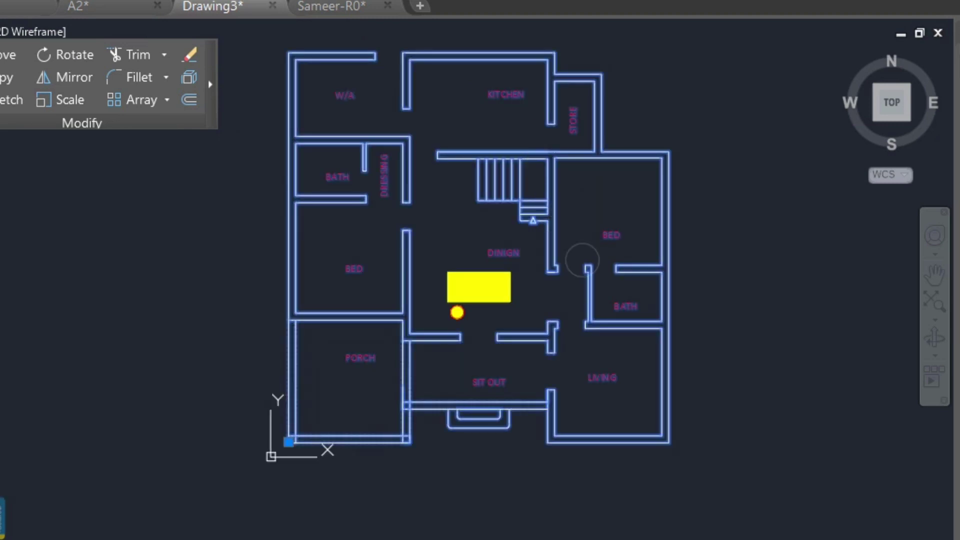
{"action": "left_click", "coordinate": [590, 260]}
{"action": "key", "text": "Return"}
{"action": "key", "text": "Return"}
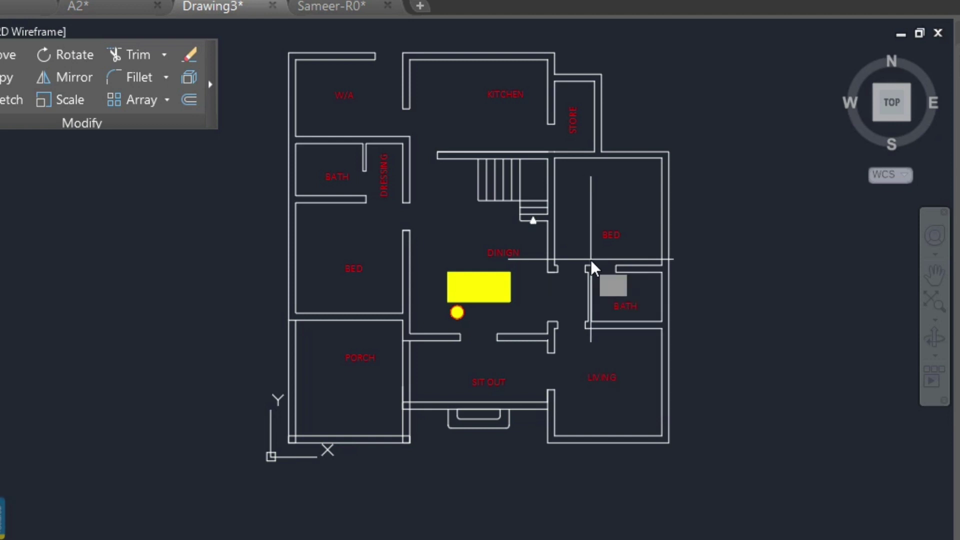
{"action": "key", "text": "Return"}
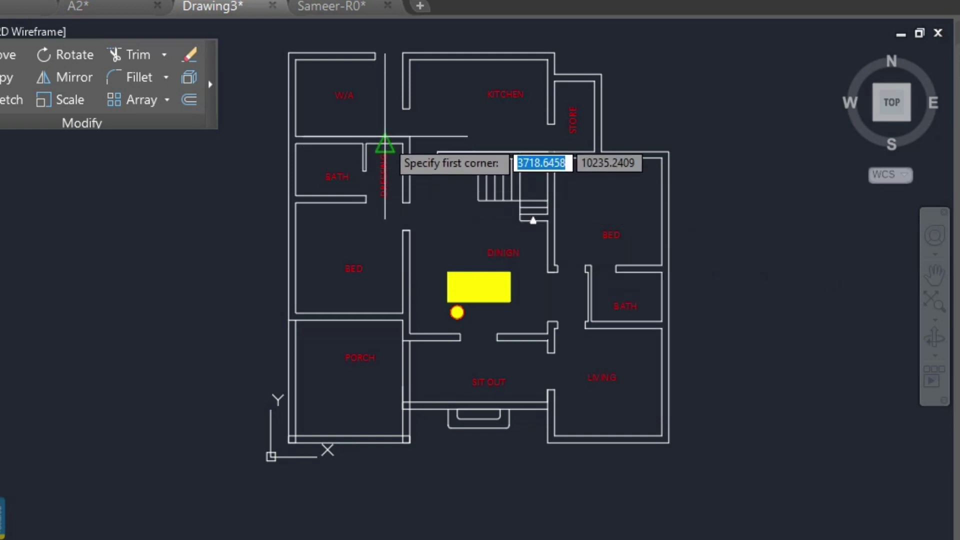
{"action": "left_click", "coordinate": [390, 125]}
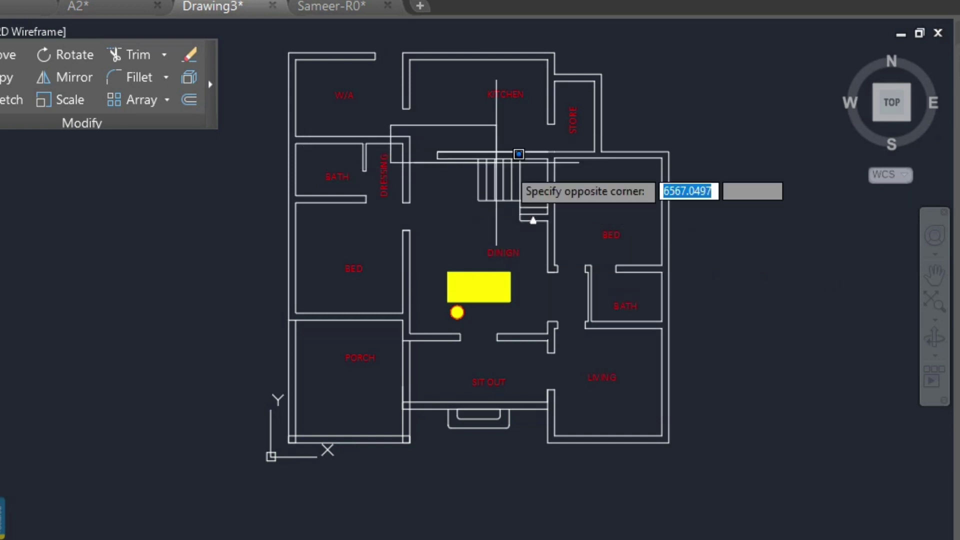
{"action": "left_click", "coordinate": [569, 343]}
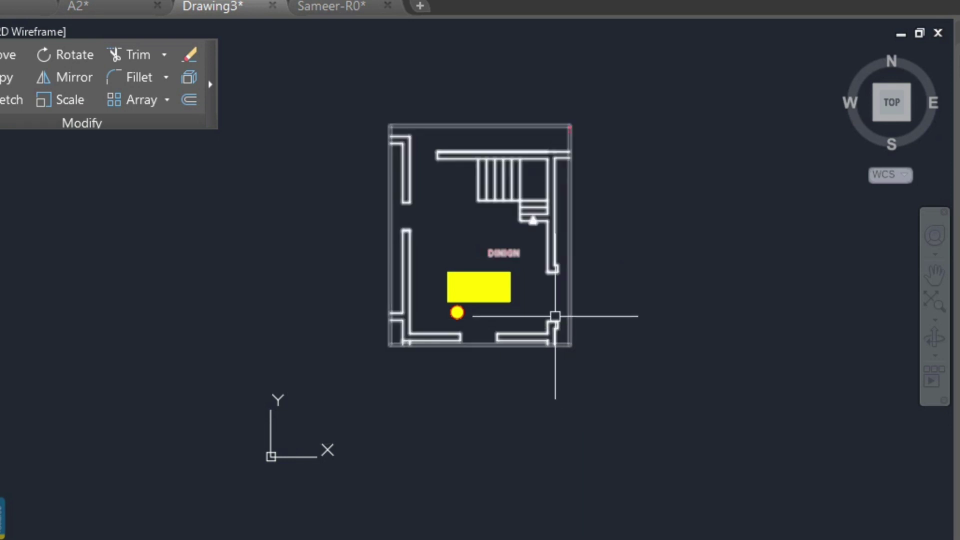
Step: Start the XCLIPFRAME setting from the command suggestions
{"action": "scroll", "coordinate": [545, 297], "scroll_direction": "up", "scroll_amount": 2}
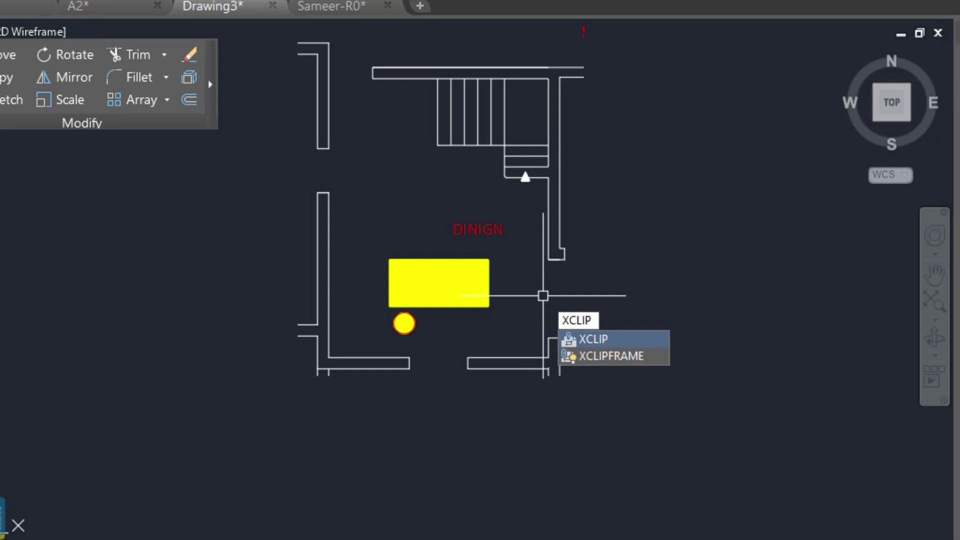
{"action": "key", "text": "Down"}
{"action": "key", "text": "Return"}
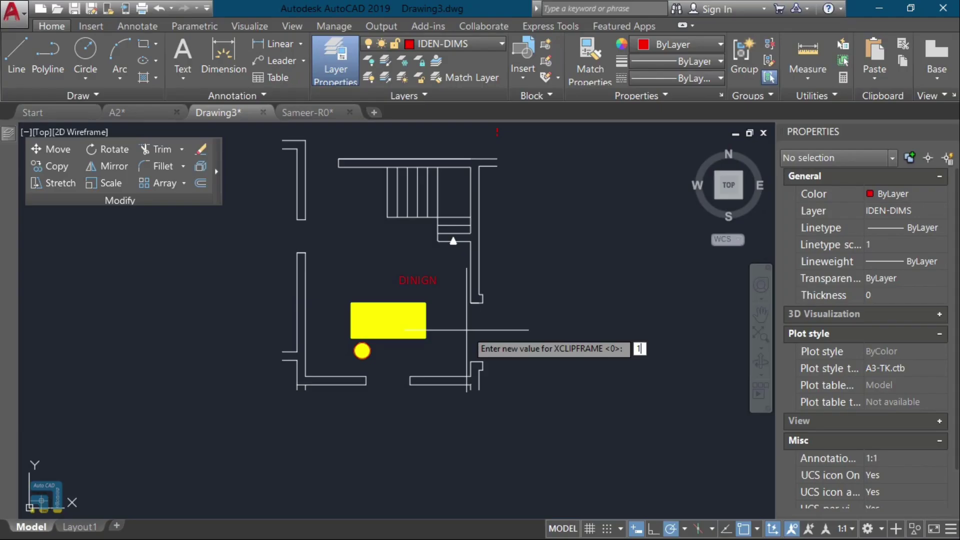
{"action": "key", "text": "Return"}
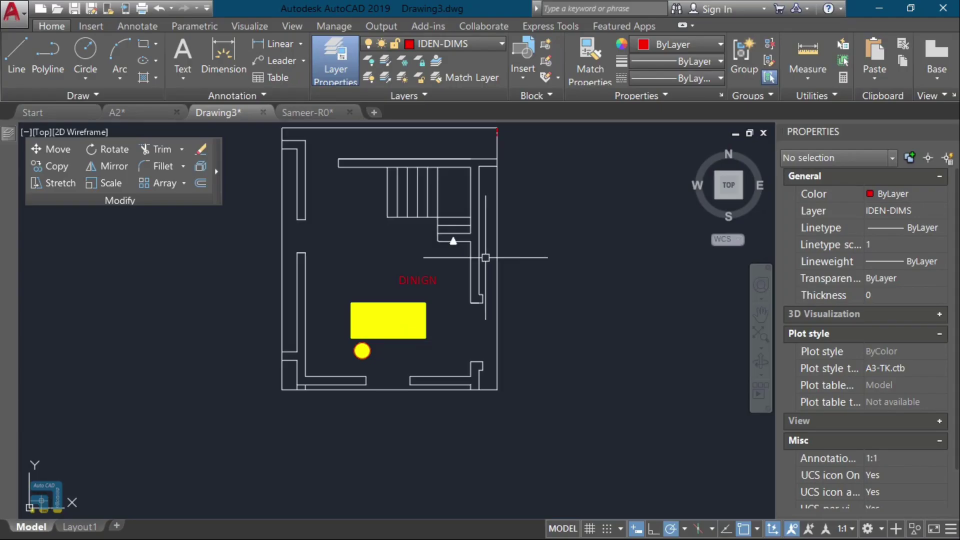
{"action": "scroll", "coordinate": [463, 355], "scroll_direction": "up", "scroll_amount": 3}
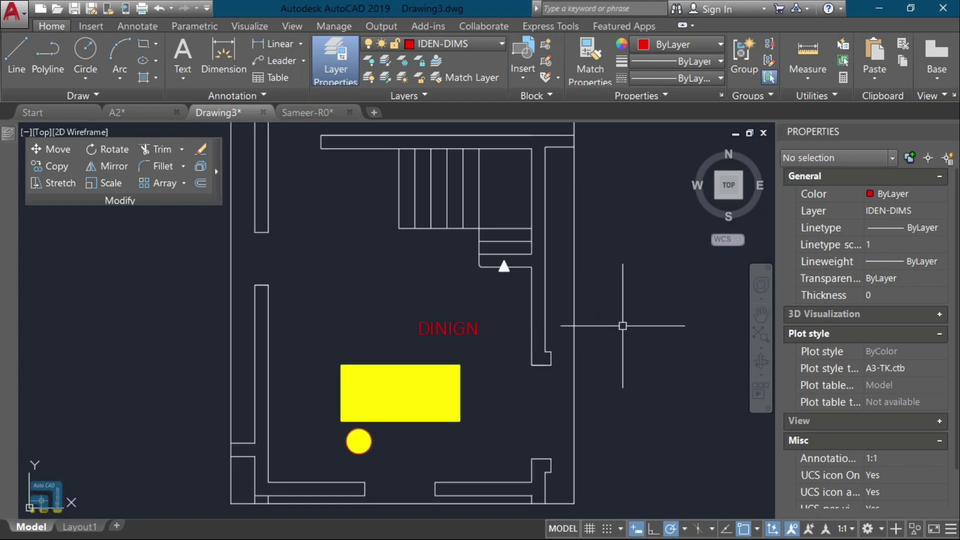
Step: Move the yellow table by its lower-left corner to near the room's lower-left corner
{"action": "left_click", "coordinate": [379, 358]}
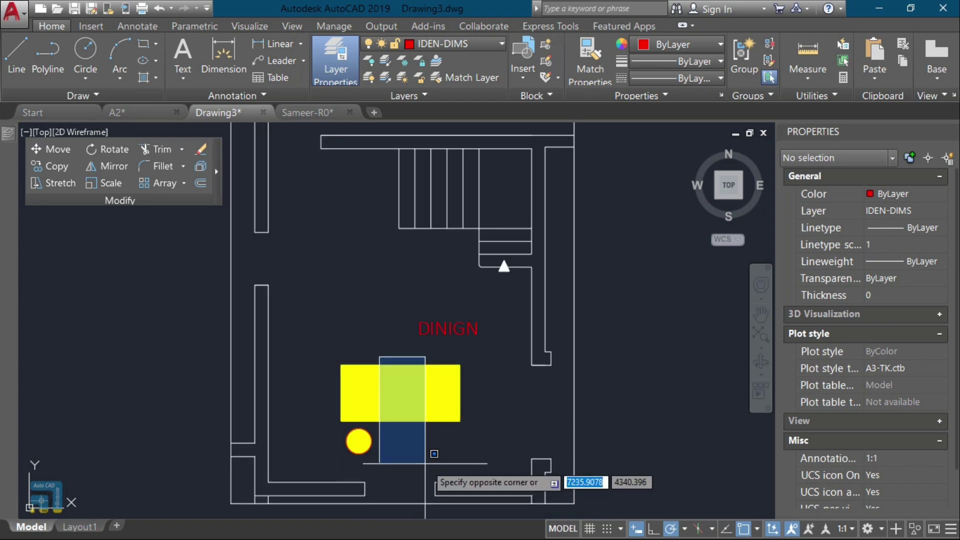
{"action": "left_click", "coordinate": [369, 439]}
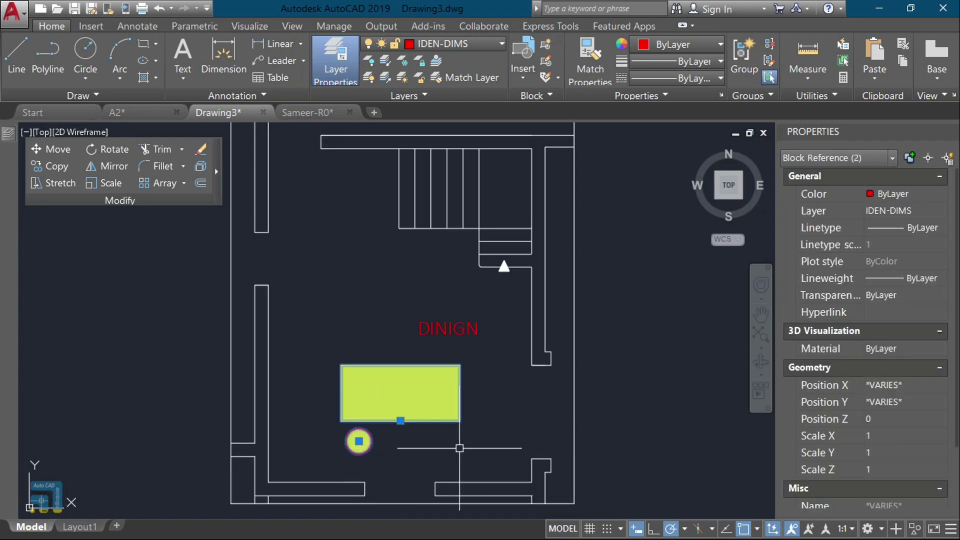
{"action": "key", "text": "Escape"}
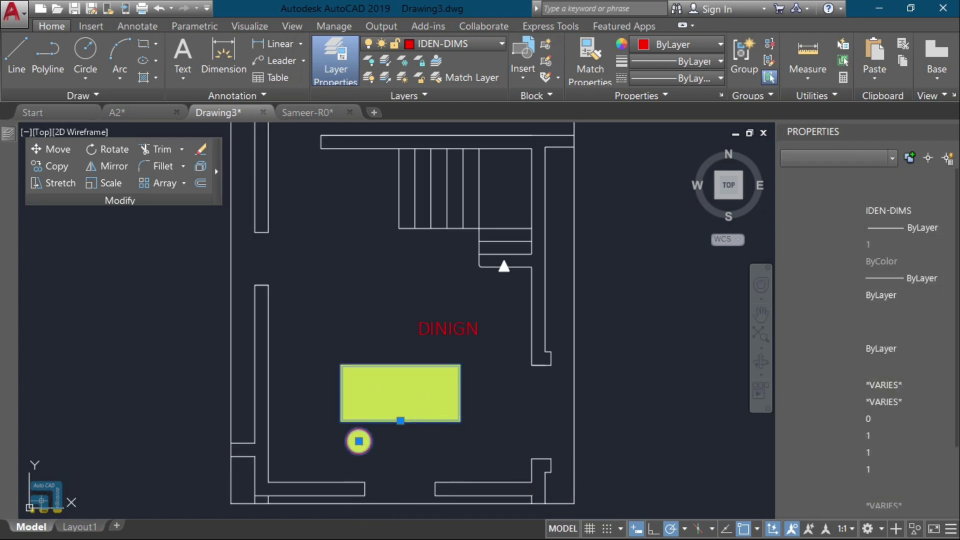
{"action": "left_click", "coordinate": [53, 148]}
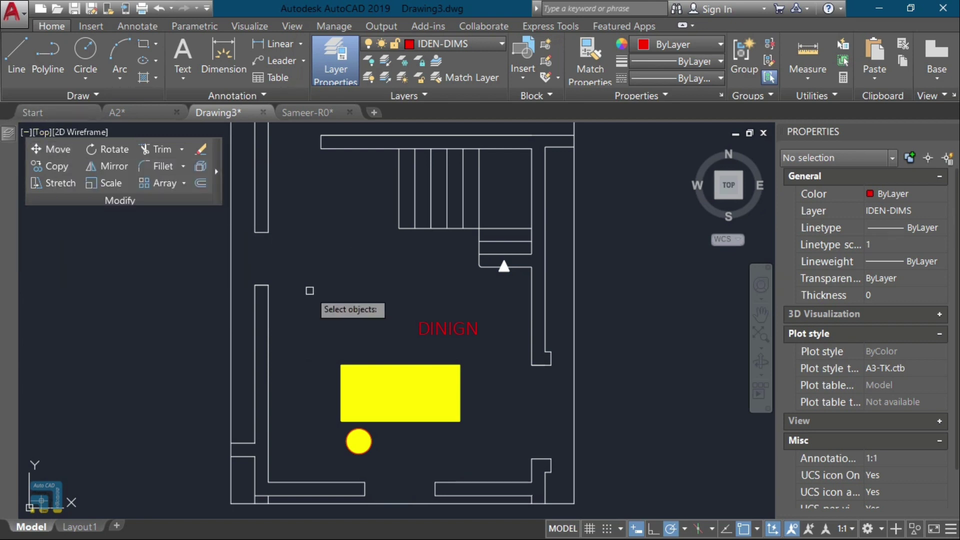
{"action": "left_click", "coordinate": [359, 368]}
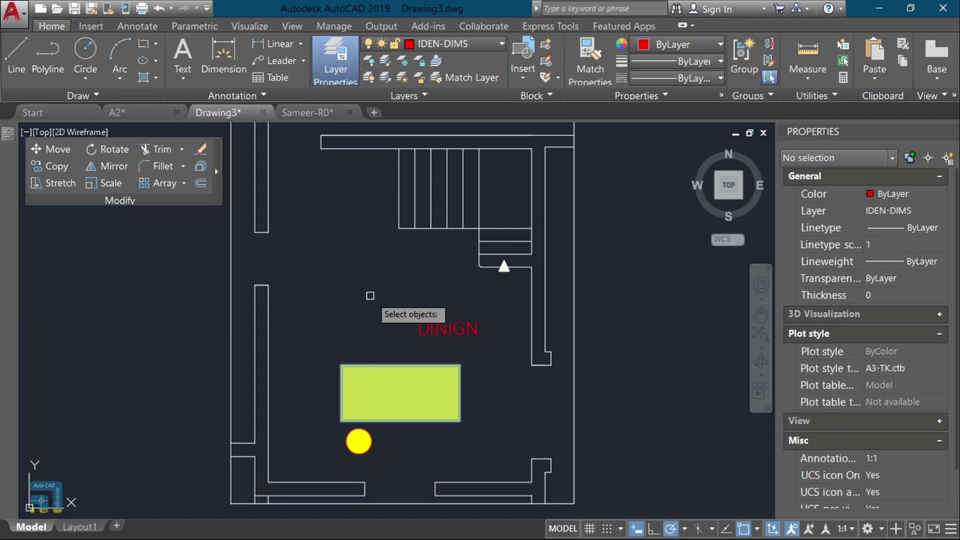
{"action": "key", "text": "Return"}
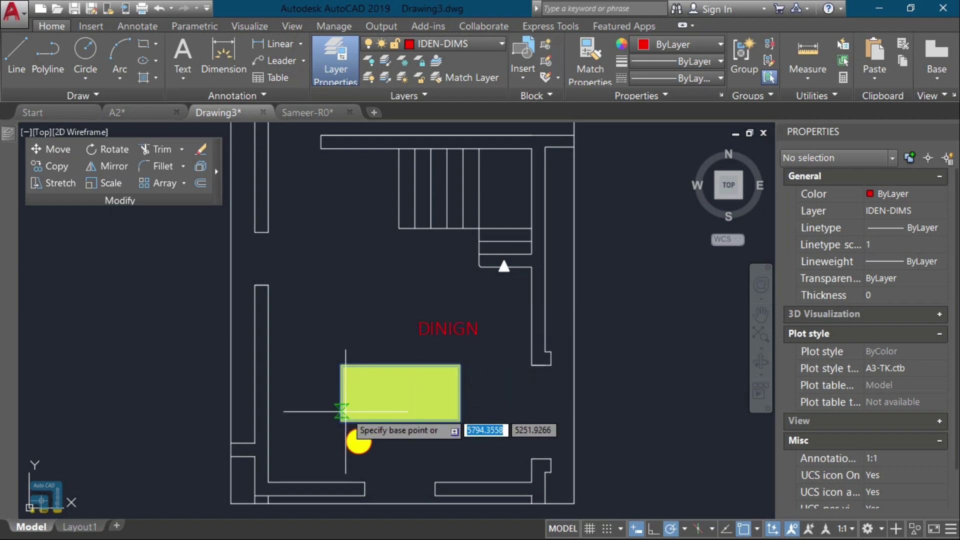
{"action": "left_click", "coordinate": [343, 411]}
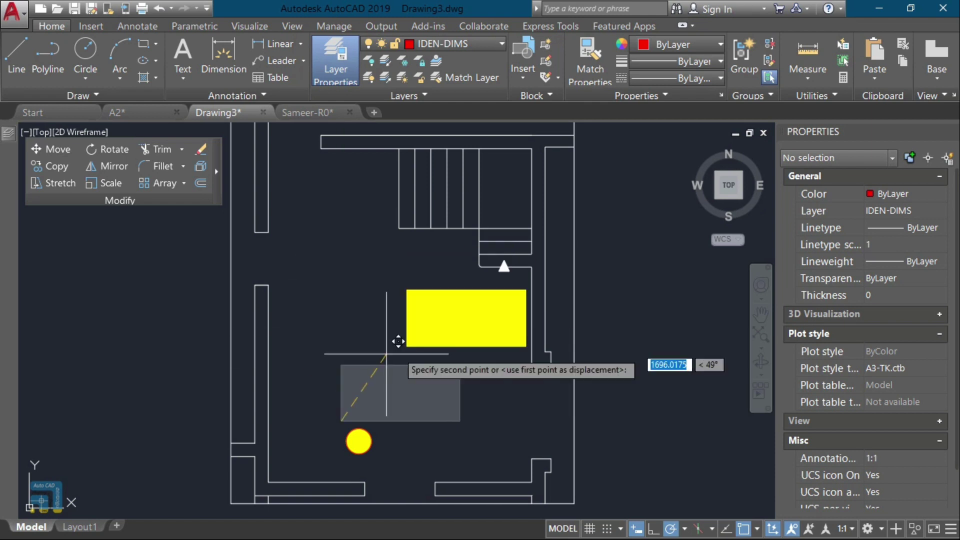
{"action": "left_click", "coordinate": [264, 479]}
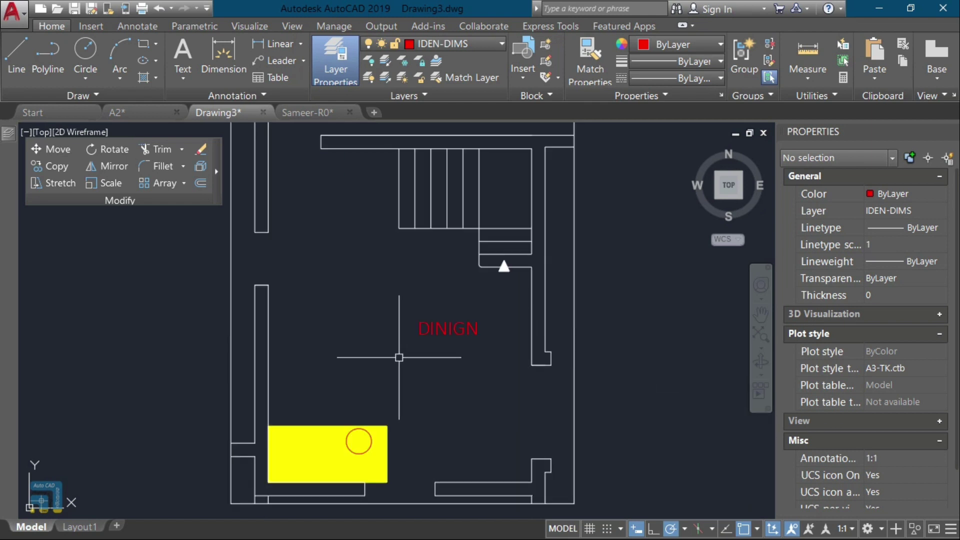
Step: Move the table and round chair together to the room's right side below DINIGN
{"action": "left_click", "coordinate": [51, 148]}
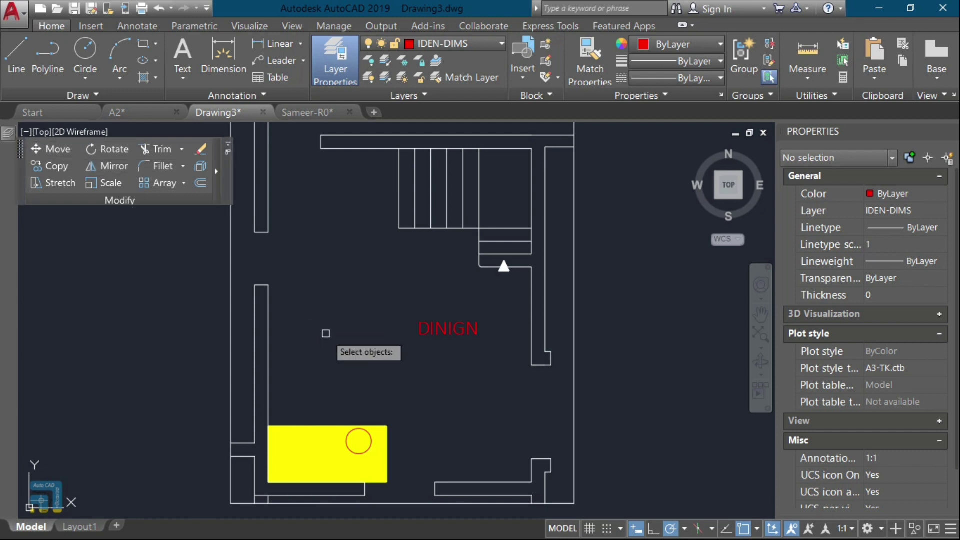
{"action": "left_click", "coordinate": [307, 429]}
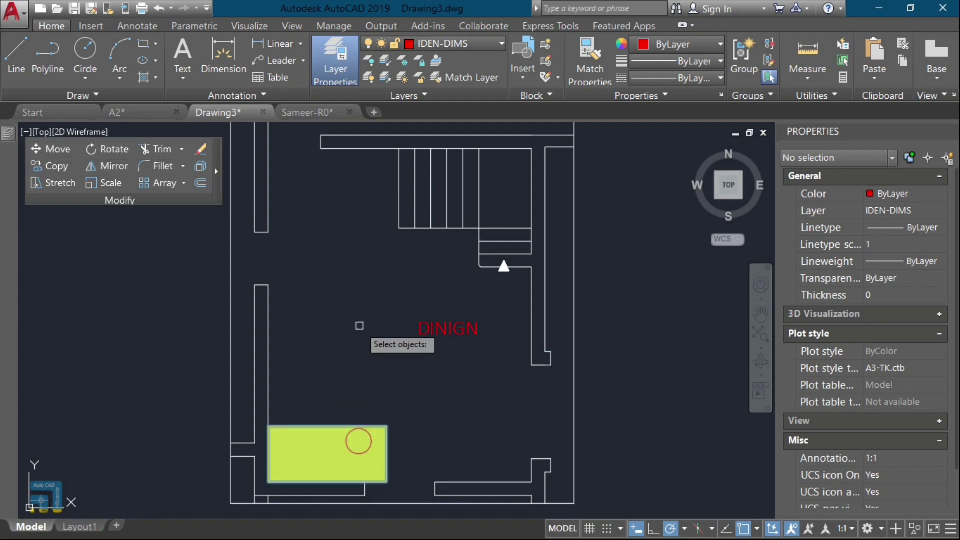
{"action": "left_click", "coordinate": [354, 435]}
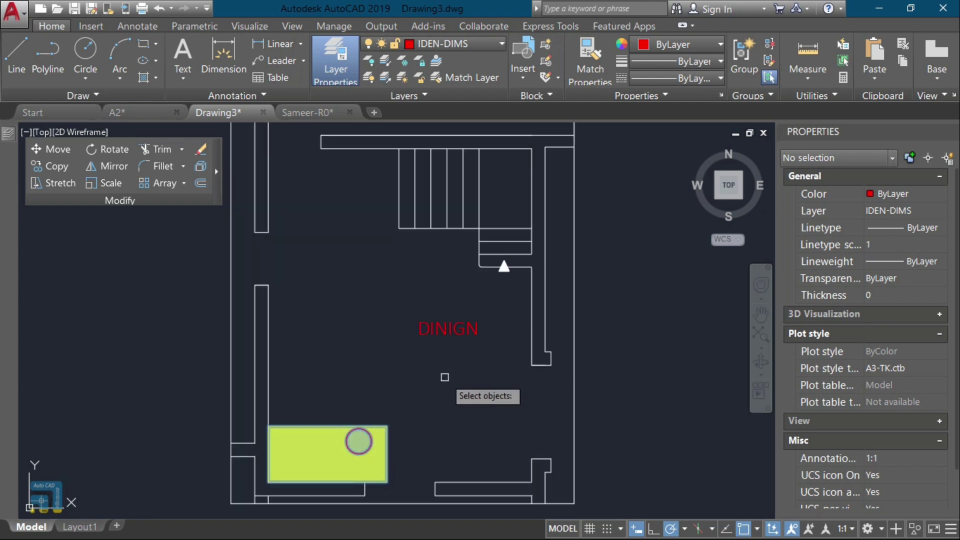
{"action": "key", "text": "Return"}
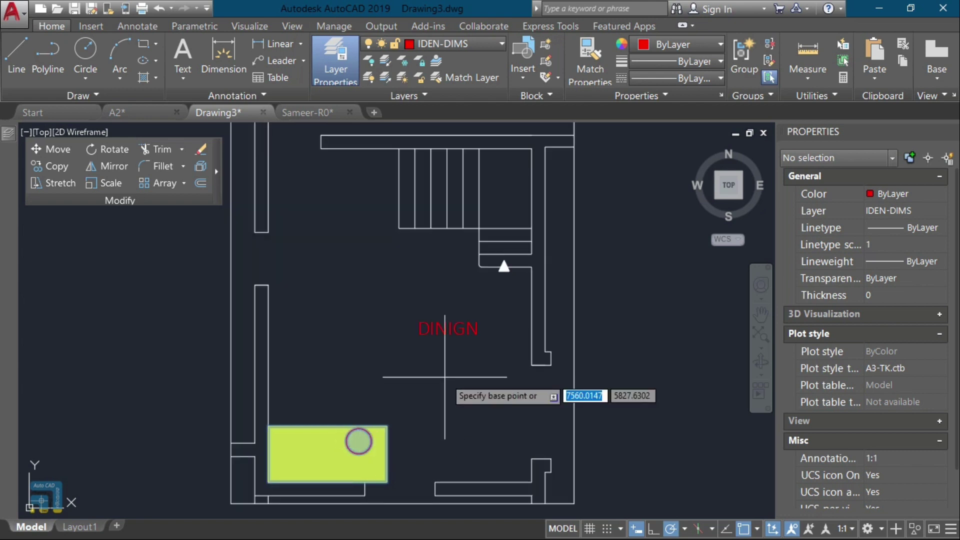
{"action": "left_click", "coordinate": [385, 426]}
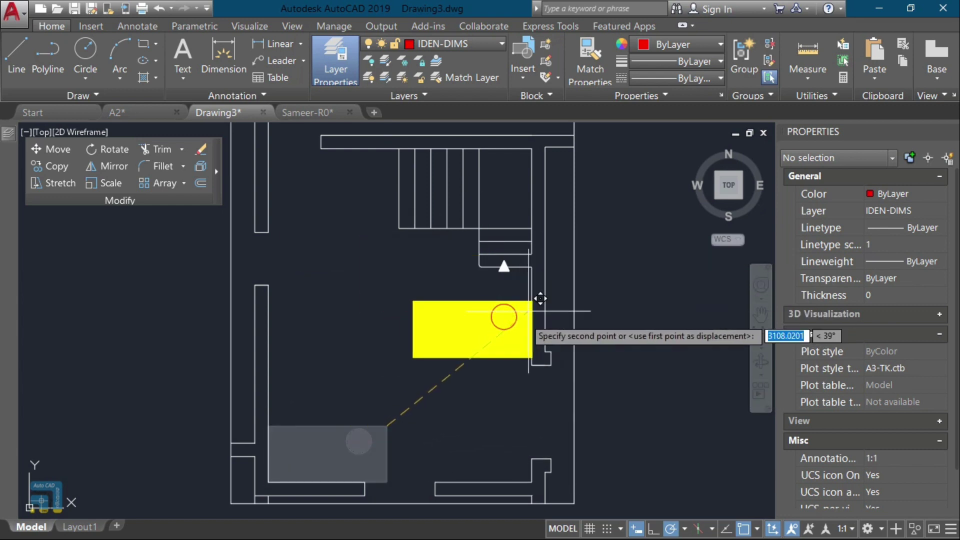
{"action": "left_click", "coordinate": [531, 366]}
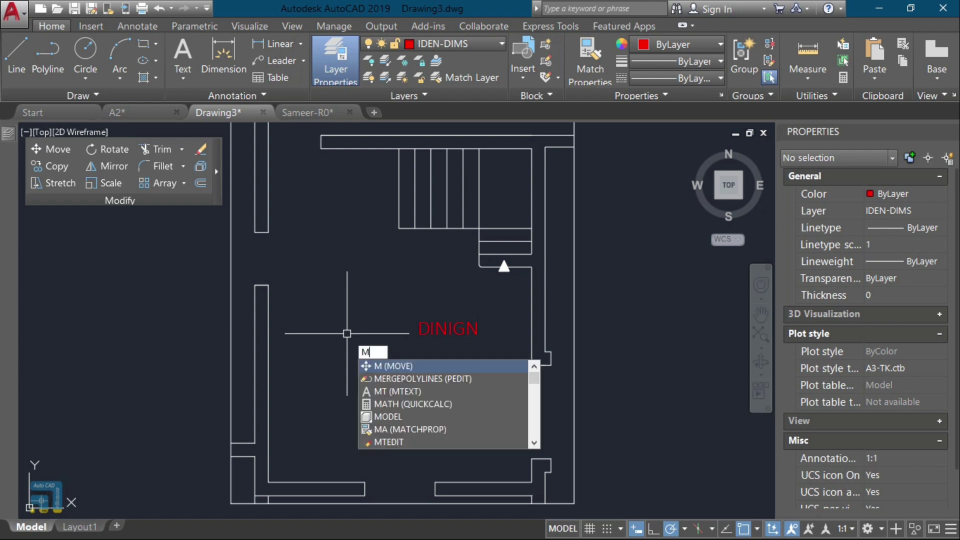
Step: Move the yellow table and chair left, nearer the room centre
{"action": "key", "text": "Return"}
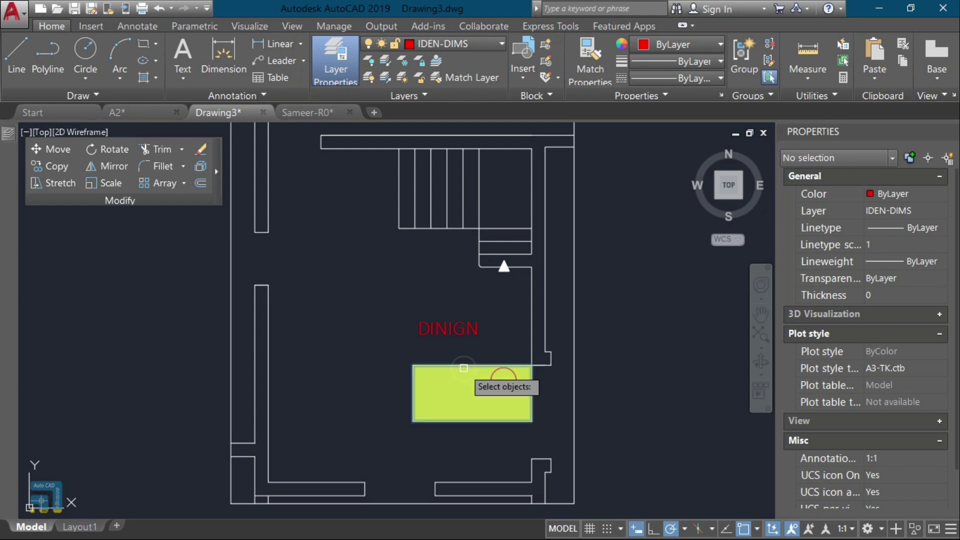
{"action": "left_click", "coordinate": [495, 384]}
{"action": "key", "text": "Return"}
{"action": "left_click", "coordinate": [494, 383]}
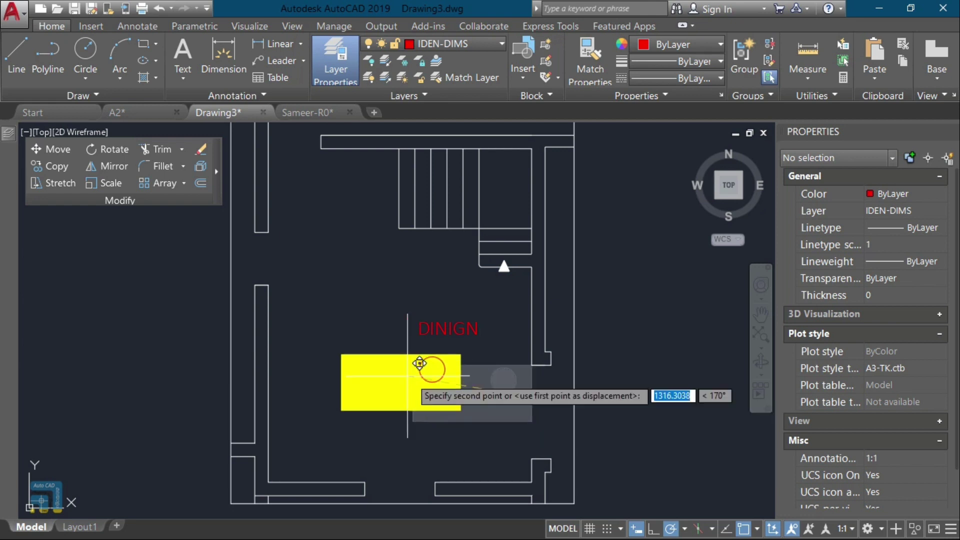
{"action": "left_click", "coordinate": [382, 357]}
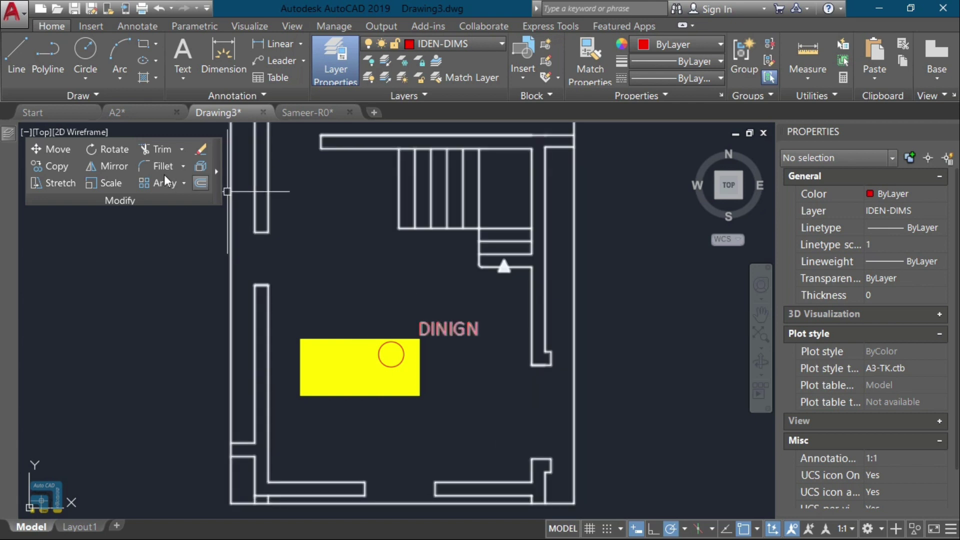
Step: Rotate the yellow table to 270° about its lower-right corner so it stands upright
{"action": "left_click", "coordinate": [117, 148]}
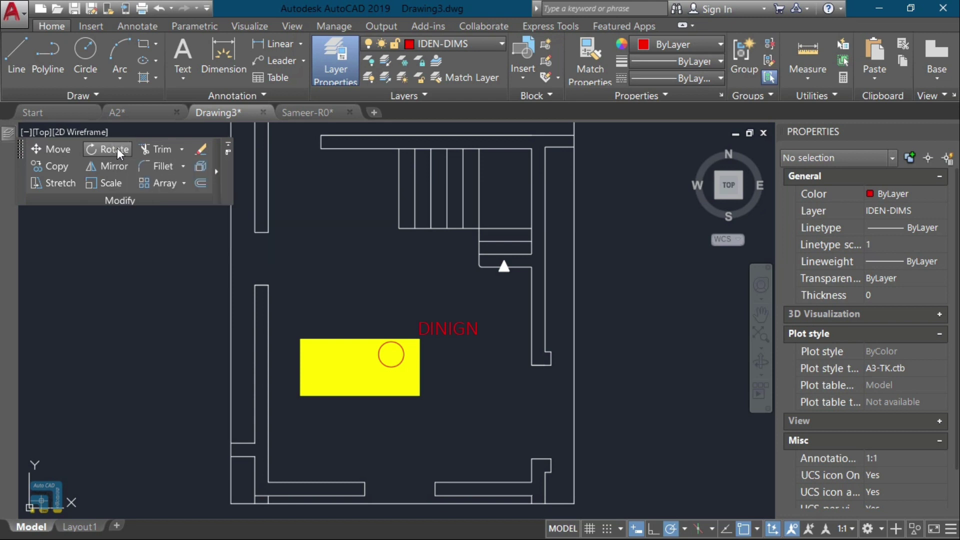
{"action": "left_click", "coordinate": [338, 339]}
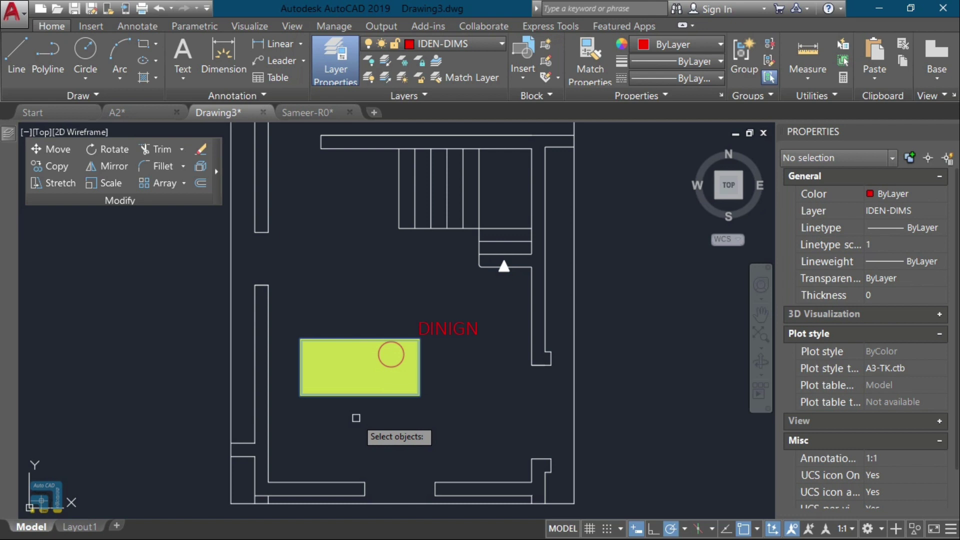
{"action": "key", "text": "Return"}
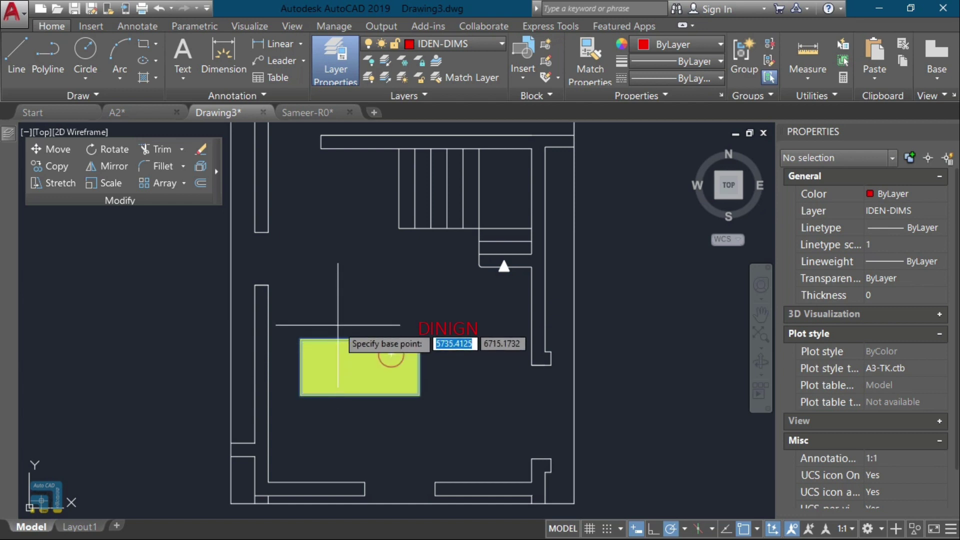
{"action": "left_click", "coordinate": [424, 401]}
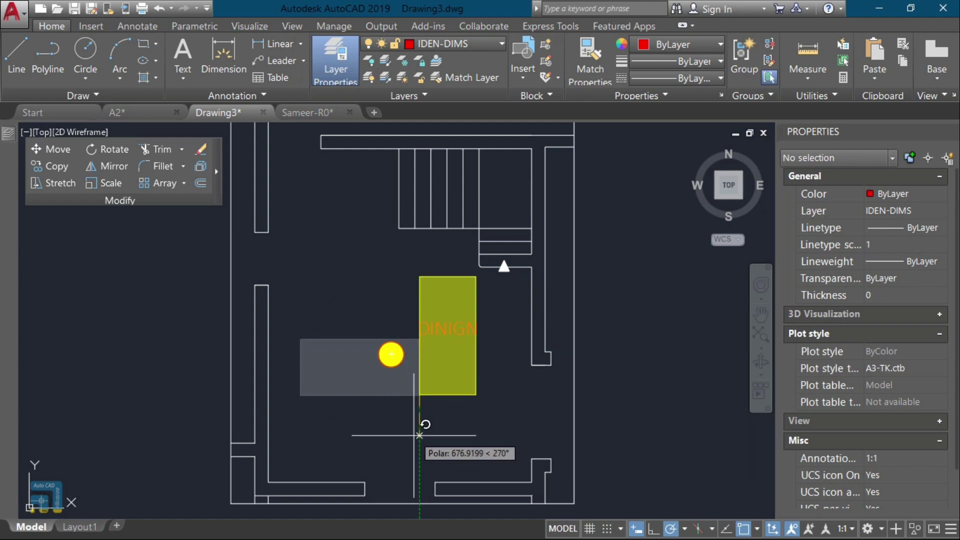
{"action": "left_click", "coordinate": [419, 395]}
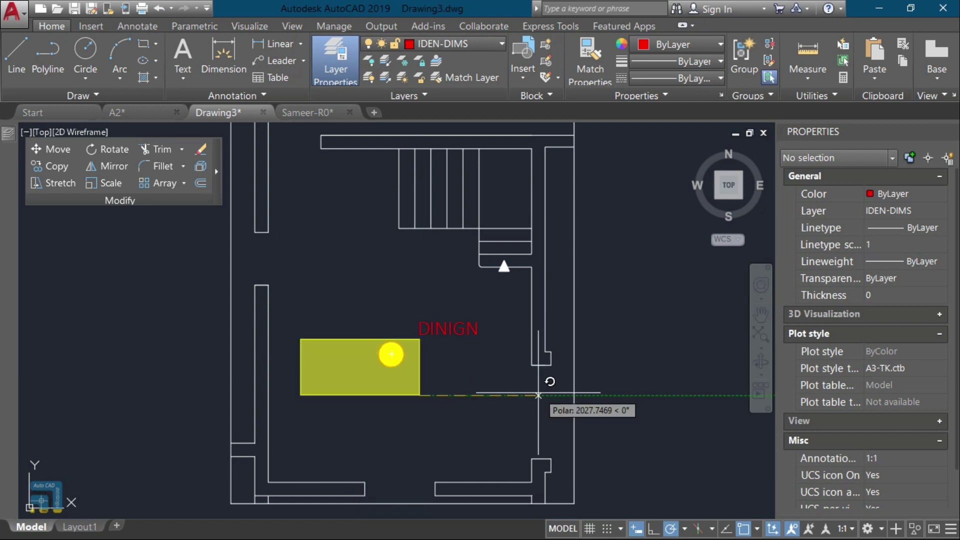
{"action": "left_click", "coordinate": [421, 456]}
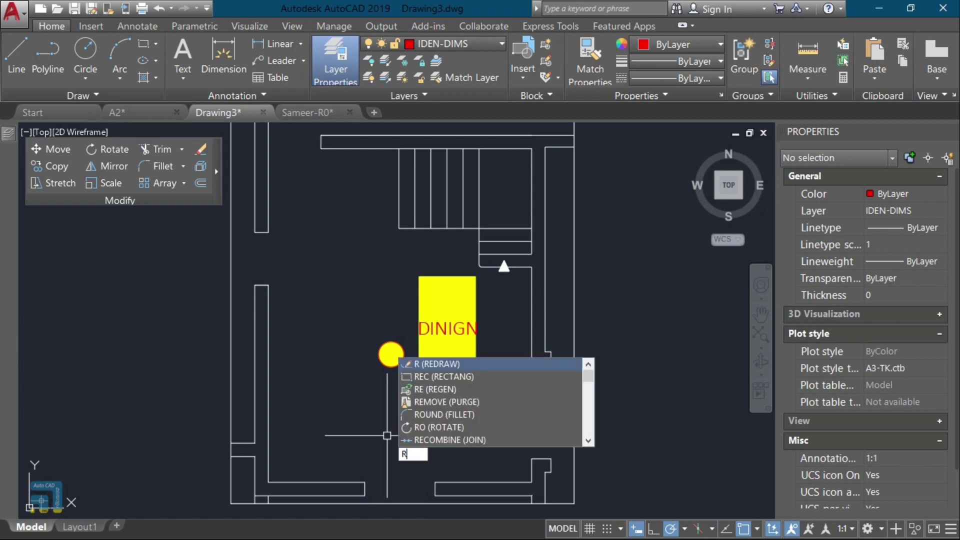
Step: Rotate the upright table 45° about its bottom midpoint, then undo that rotation
{"action": "key", "text": "Return"}
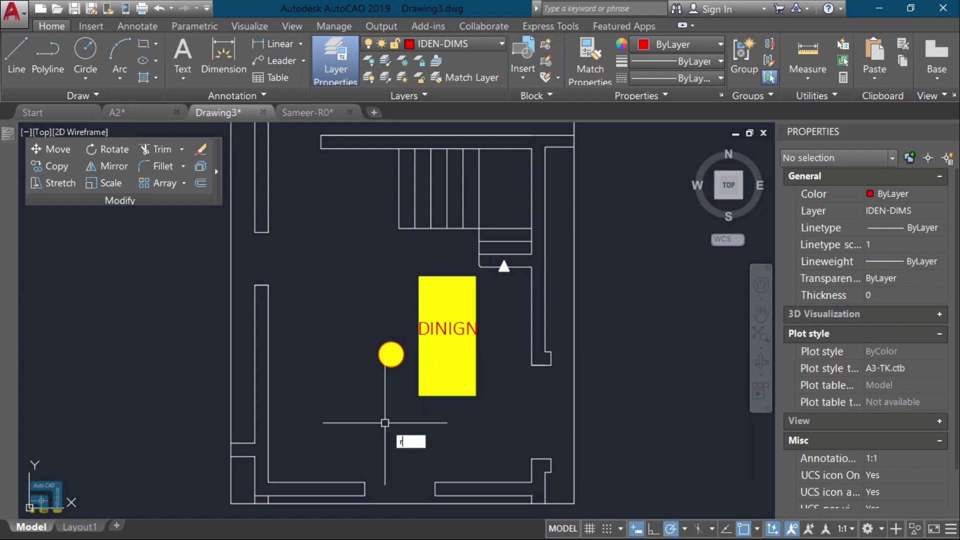
{"action": "type", "text": "ro"}
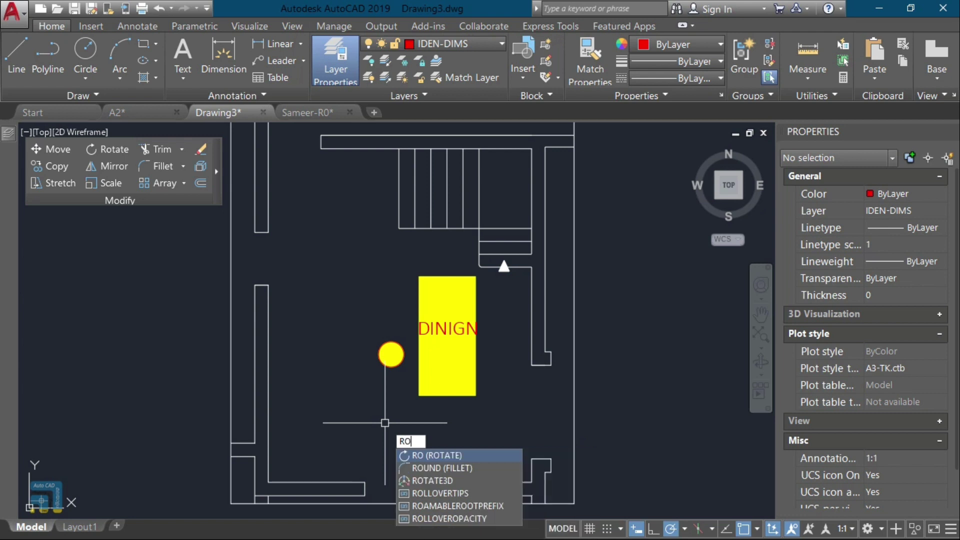
{"action": "key", "text": "Return"}
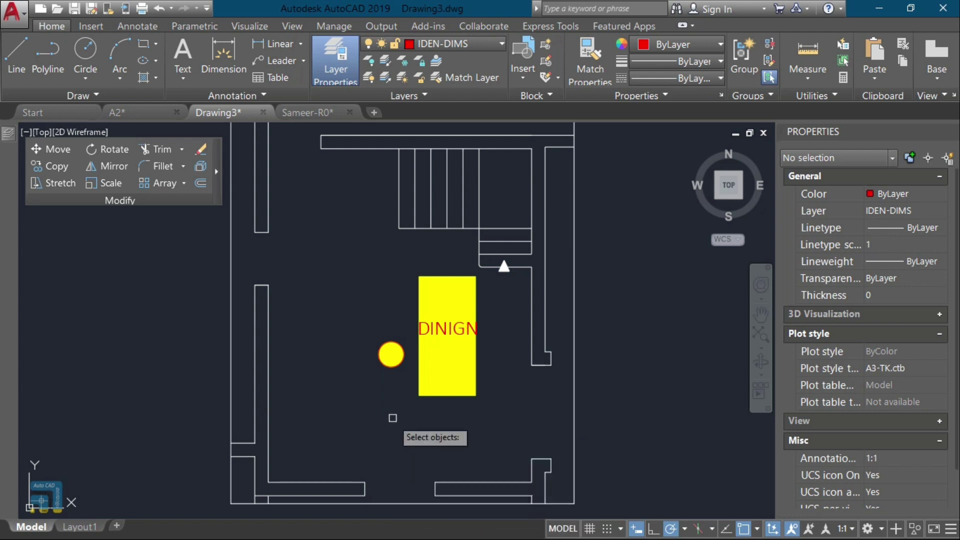
{"action": "left_click", "coordinate": [424, 396]}
{"action": "key", "text": "Return"}
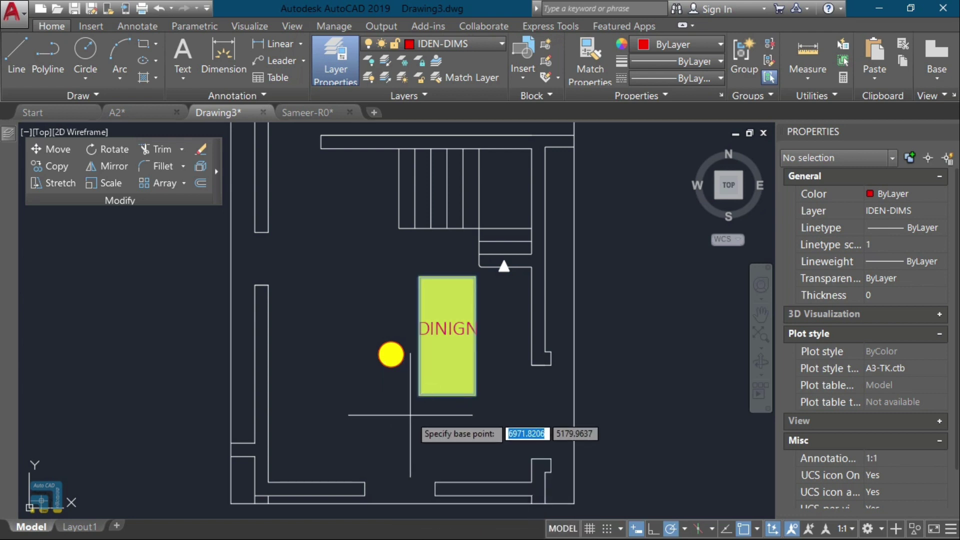
{"action": "left_click", "coordinate": [442, 396]}
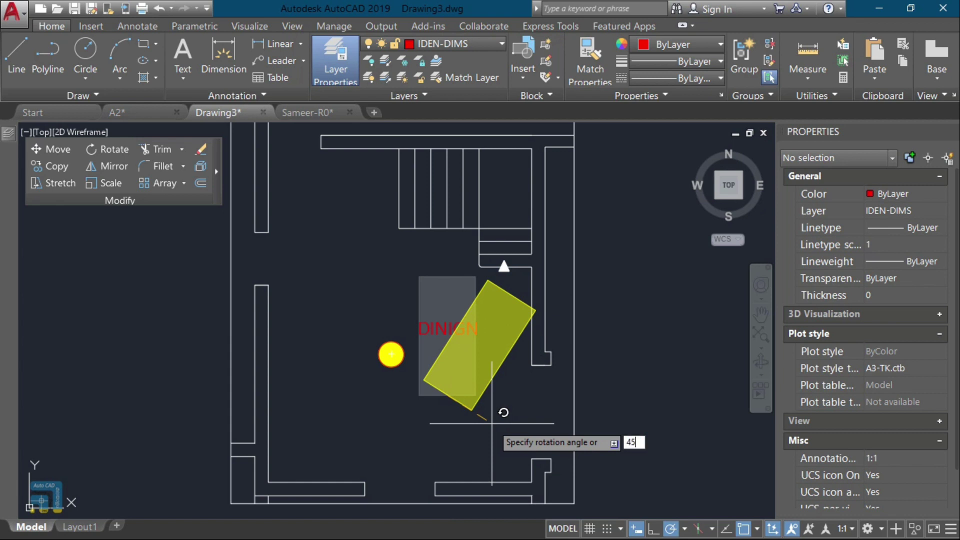
{"action": "key", "text": "Return"}
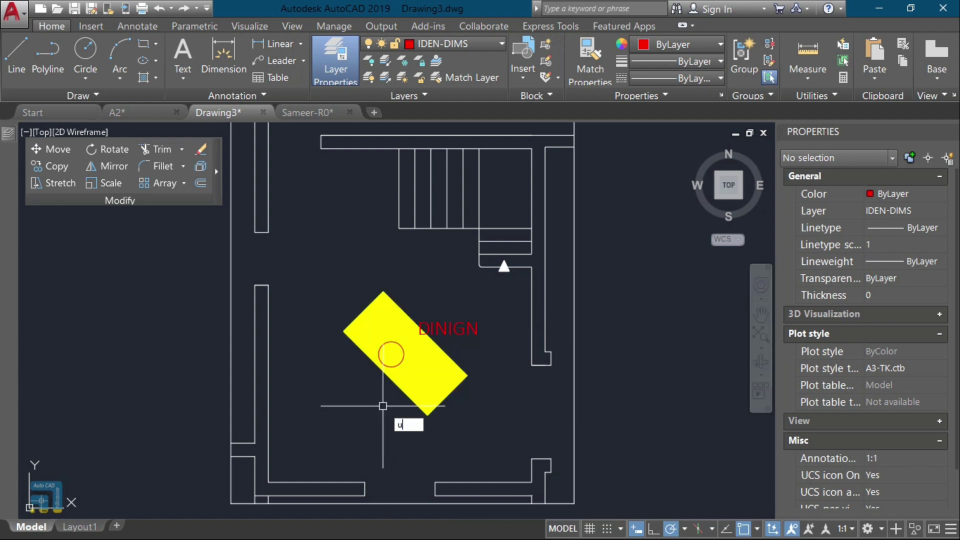
{"action": "key", "text": "Return"}
Step: Rotate the table by -45 degrees about its bottom edge
{"action": "type", "text": "r"}
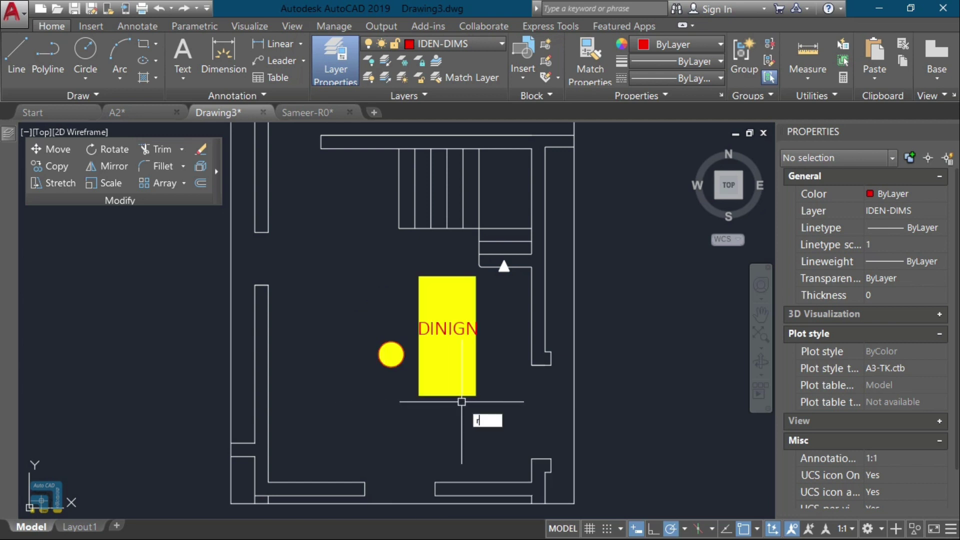
{"action": "type", "text": "o"}
{"action": "key", "text": "Return"}
{"action": "left_click", "coordinate": [482, 383]}
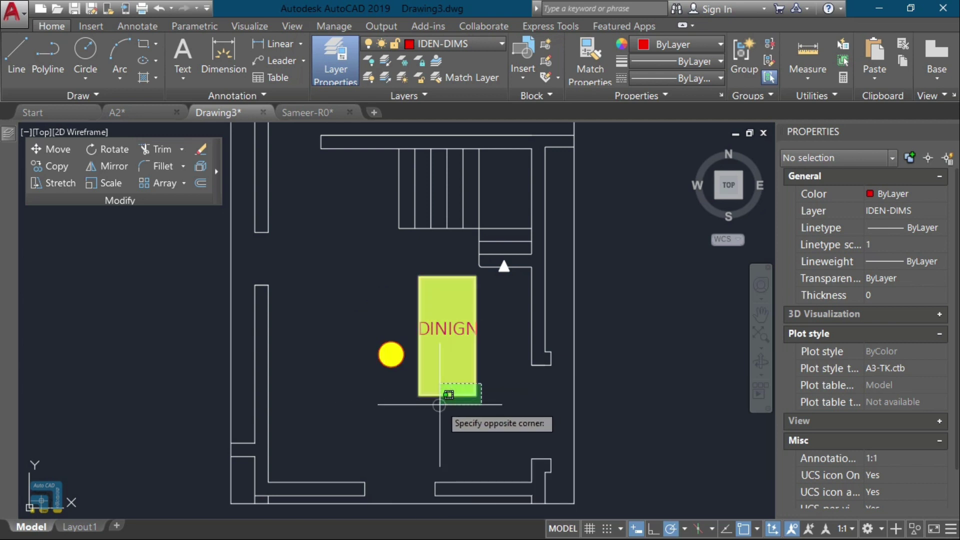
{"action": "left_click", "coordinate": [440, 399]}
{"action": "key", "text": "Return"}
{"action": "left_click", "coordinate": [448, 395]}
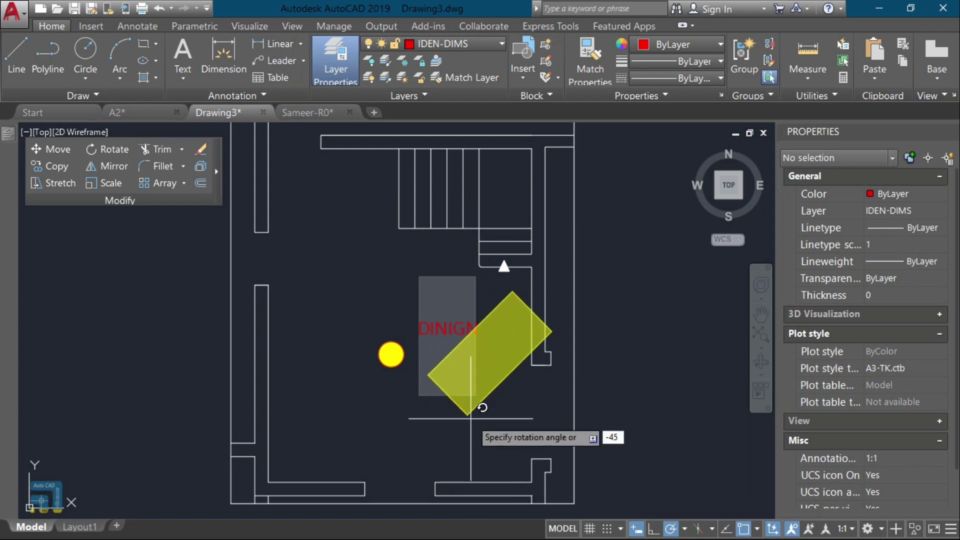
{"action": "type", "text": "-45"}
{"action": "key", "text": "Return"}
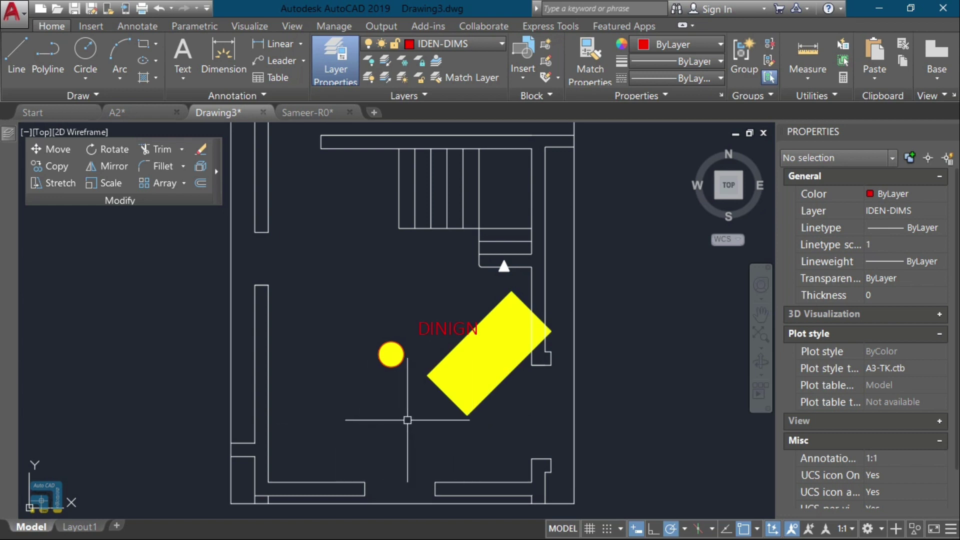
Step: Start another rotation of the tilted table, pivoting on its bottom corner
{"action": "type", "text": "ro"}
{"action": "key", "text": "Return"}
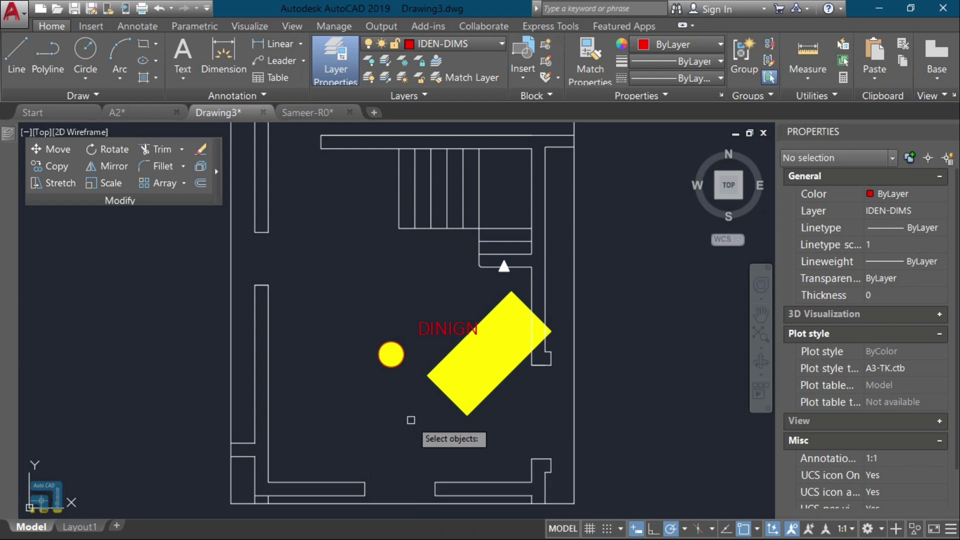
{"action": "left_click", "coordinate": [449, 372]}
{"action": "key", "text": "Return"}
{"action": "left_click", "coordinate": [468, 415]}
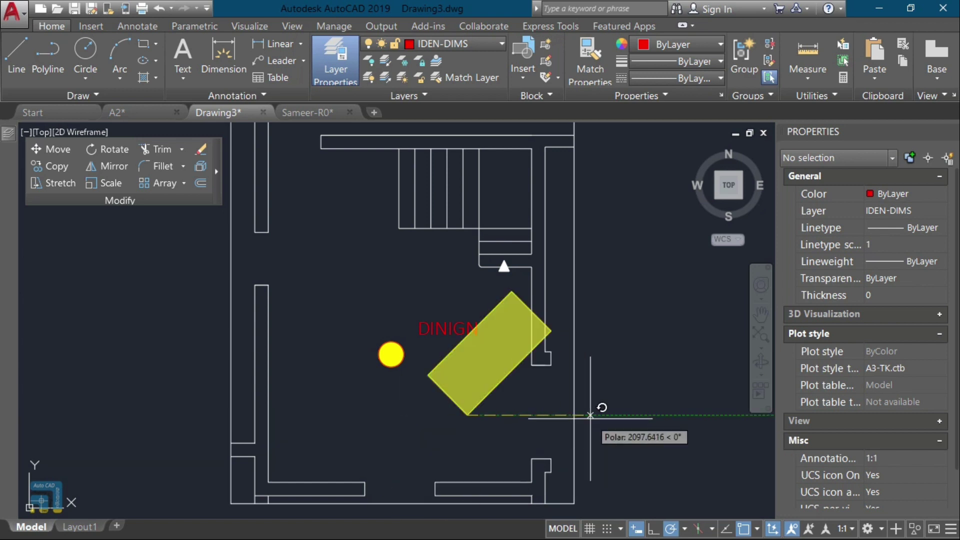
Step: Complete the -45° rotation and drag the table down and to the left
{"action": "type", "text": "-45"}
{"action": "key", "text": "Return"}
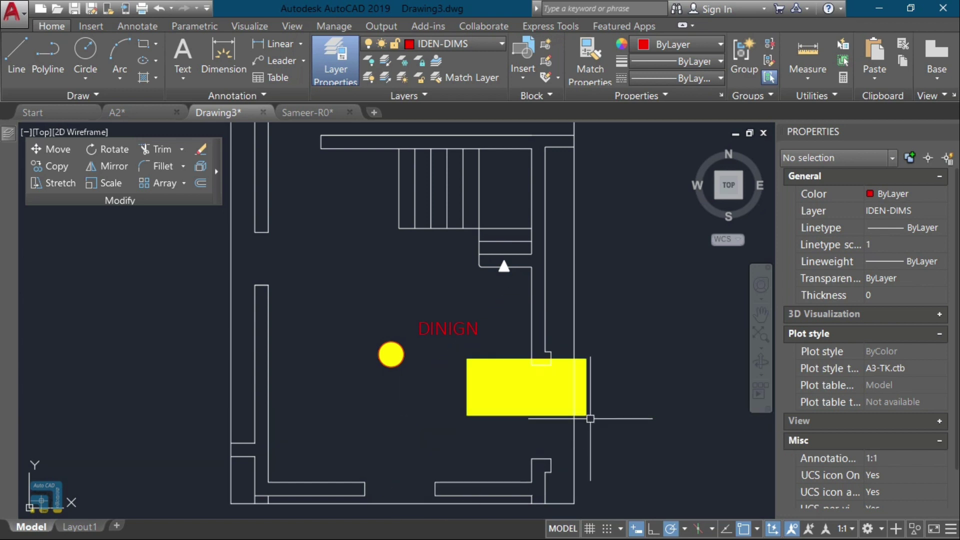
{"action": "left_click", "coordinate": [480, 405]}
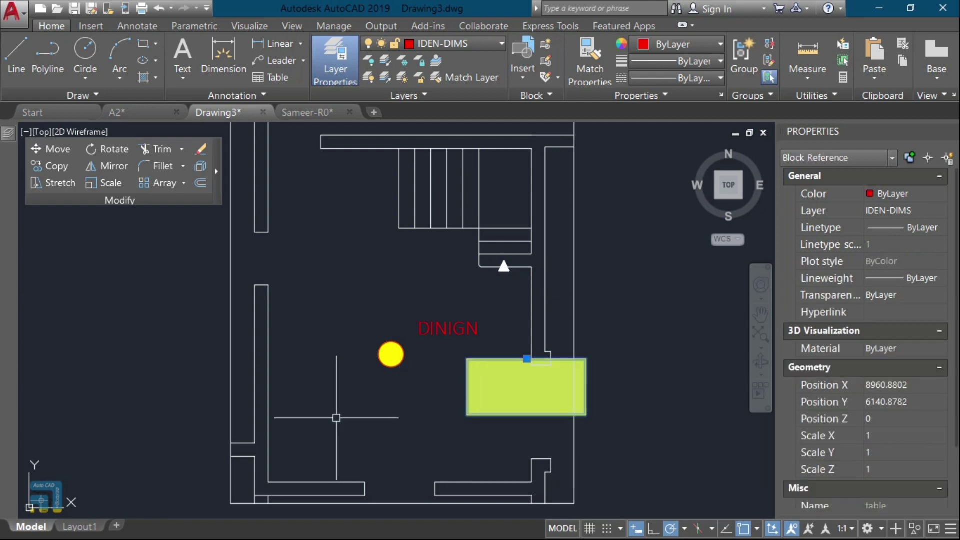
{"action": "key", "text": "Escape"}
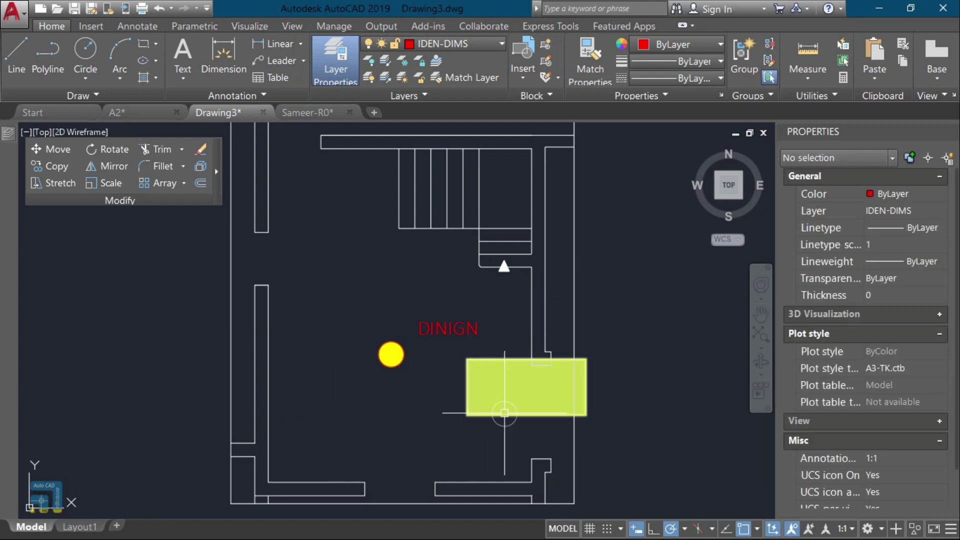
{"action": "left_click", "coordinate": [504, 414]}
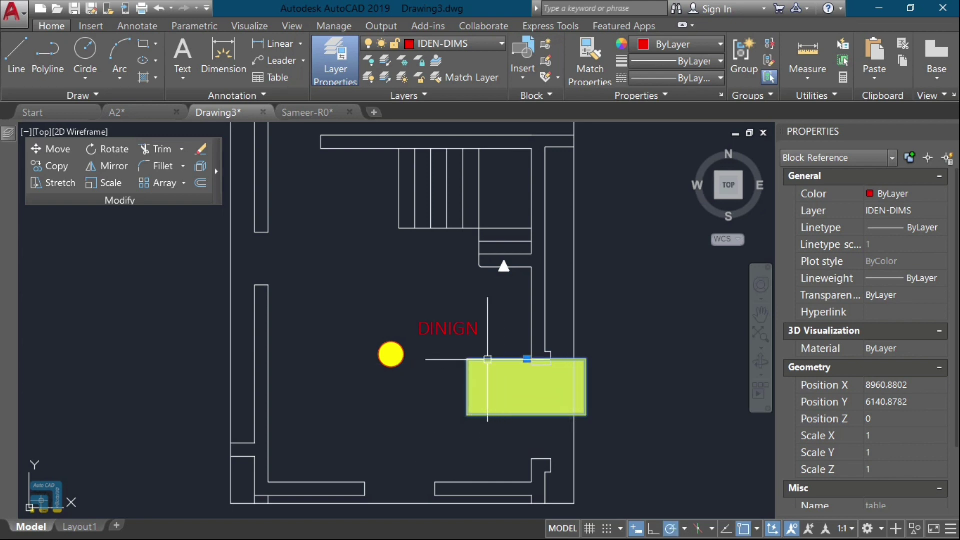
{"action": "left_click_drag", "start_coordinate": [489, 360], "coordinate": [354, 414]}
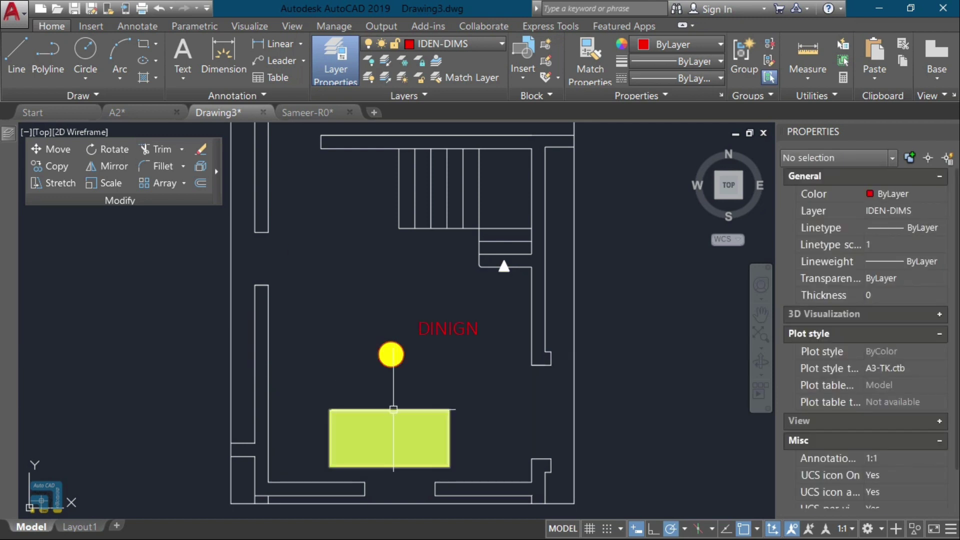
Step: Reposition the table lower in the room, then move it further up and left
{"action": "left_click", "coordinate": [385, 411]}
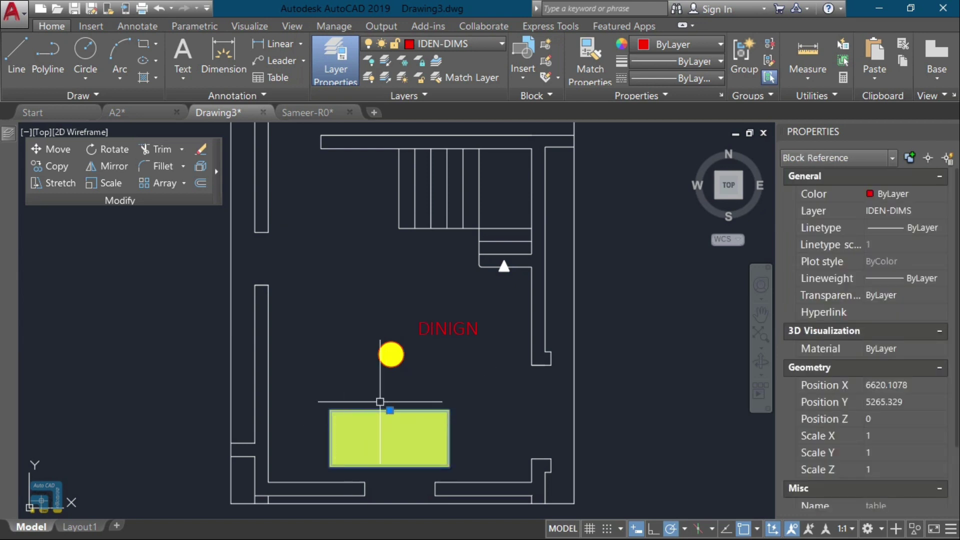
{"action": "left_click_drag", "start_coordinate": [407, 361], "coordinate": [392, 317]}
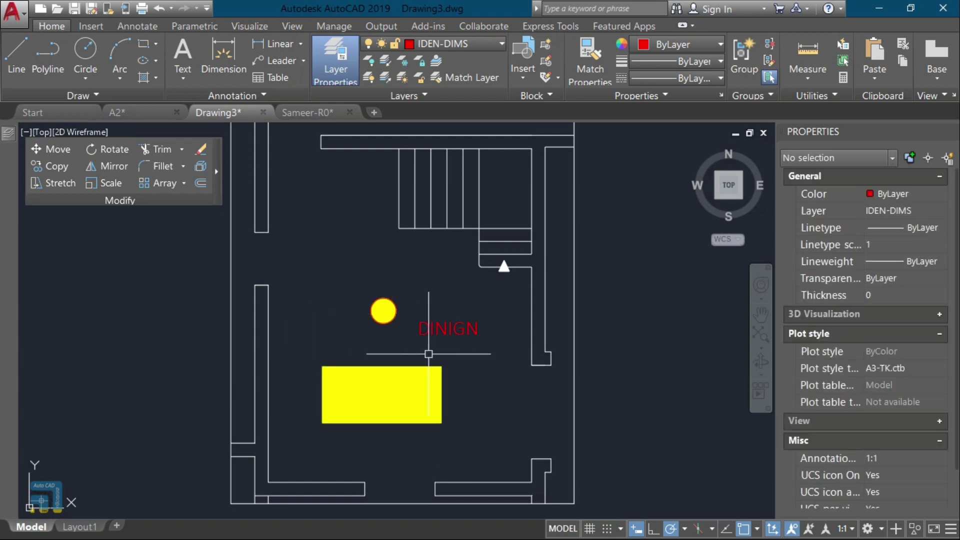
{"action": "left_click", "coordinate": [424, 356]}
{"action": "left_click", "coordinate": [380, 369]}
{"action": "key", "text": "m"}
{"action": "key", "text": "Return"}
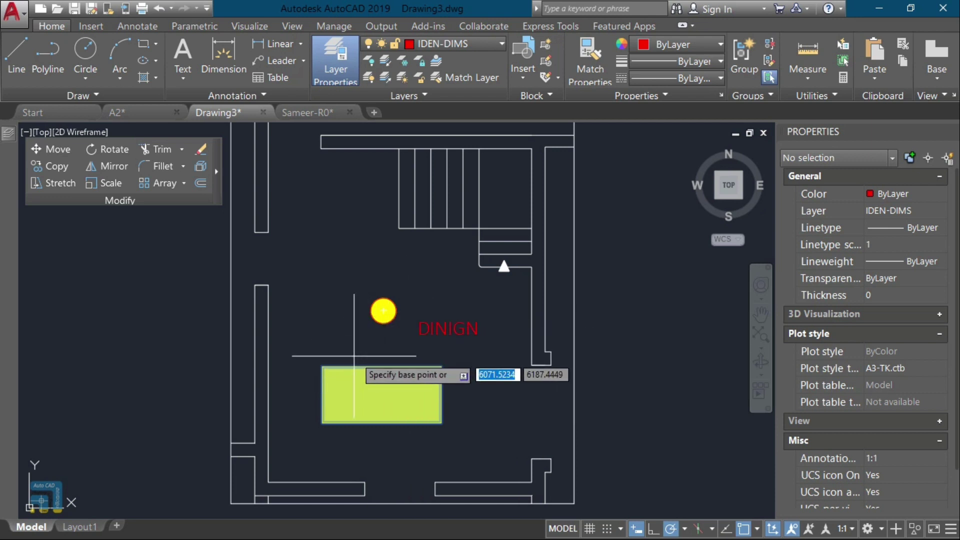
{"action": "left_click", "coordinate": [320, 368]}
{"action": "left_click", "coordinate": [269, 345]}
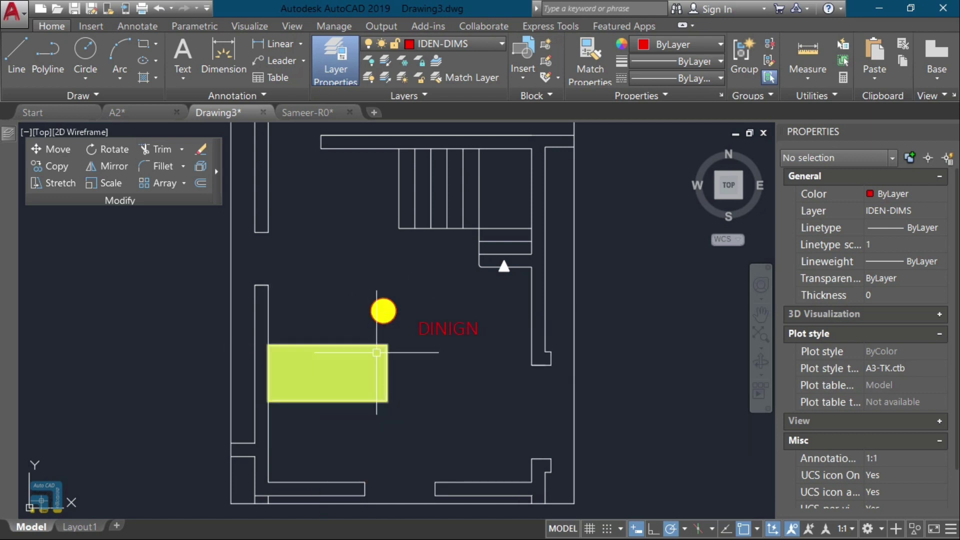
Step: Begin another move of the table from its bottom-right corner, then cancel it
{"action": "left_click", "coordinate": [397, 402]}
{"action": "left_click", "coordinate": [385, 387]}
{"action": "key", "text": "m"}
{"action": "key", "text": "Return"}
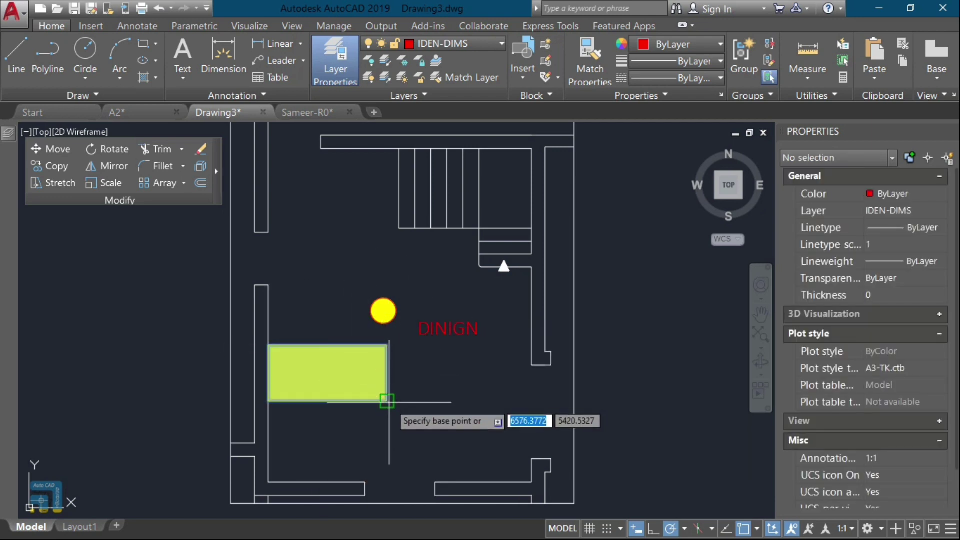
{"action": "left_click", "coordinate": [387, 401]}
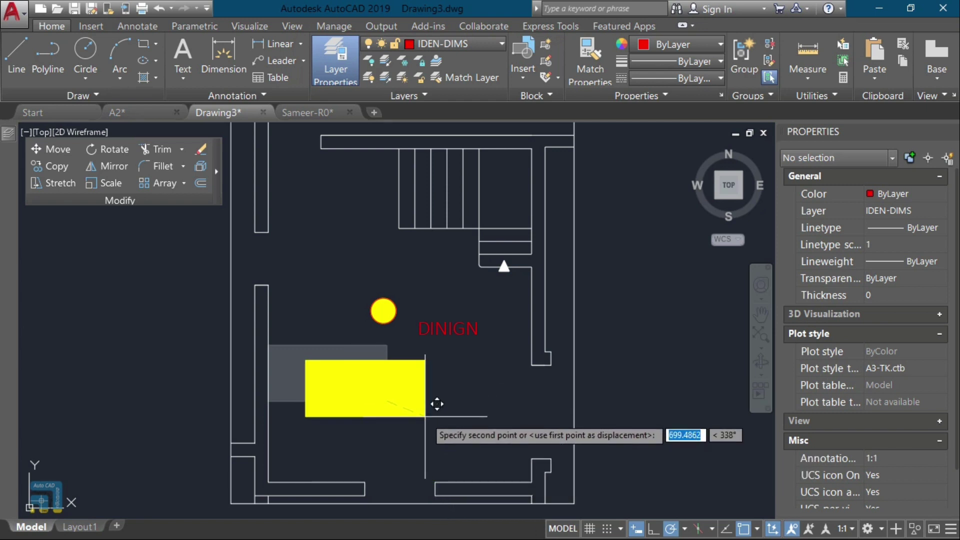
{"action": "key", "text": "Escape"}
Step: Rotate the table to 270° about its centre so it stands upright
{"action": "left_click", "coordinate": [448, 390]}
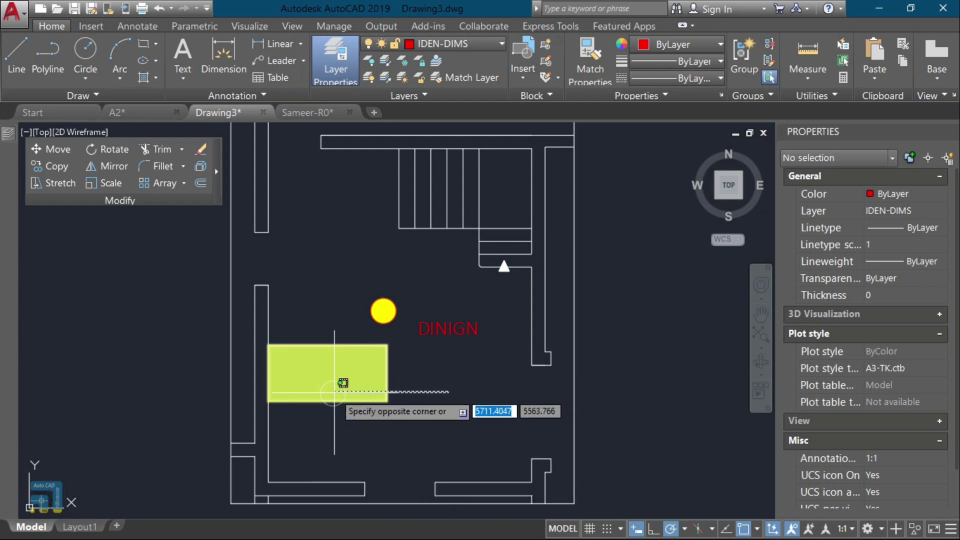
{"action": "left_click", "coordinate": [334, 392]}
{"action": "type", "text": "r"}
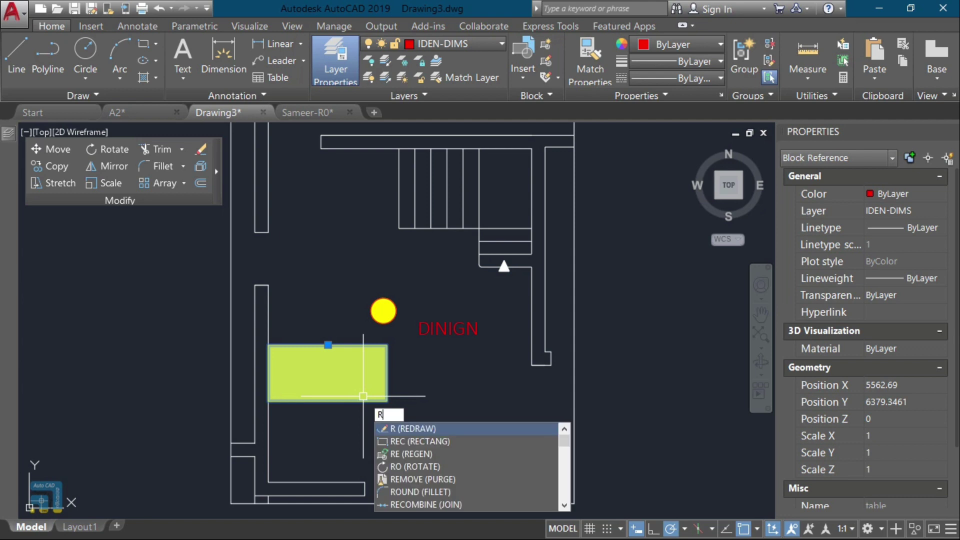
{"action": "type", "text": "o"}
{"action": "key", "text": "Return"}
{"action": "left_click", "coordinate": [331, 374]}
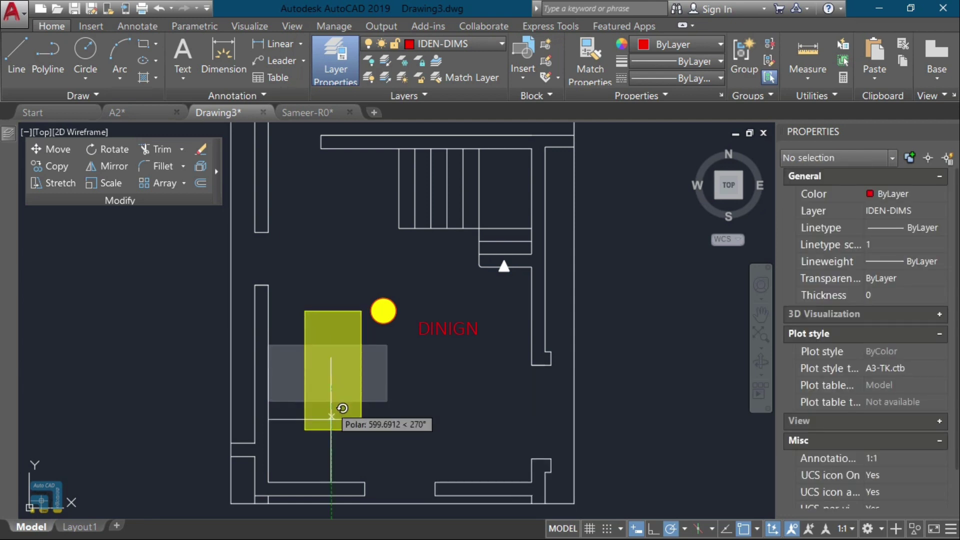
{"action": "left_click", "coordinate": [331, 449]}
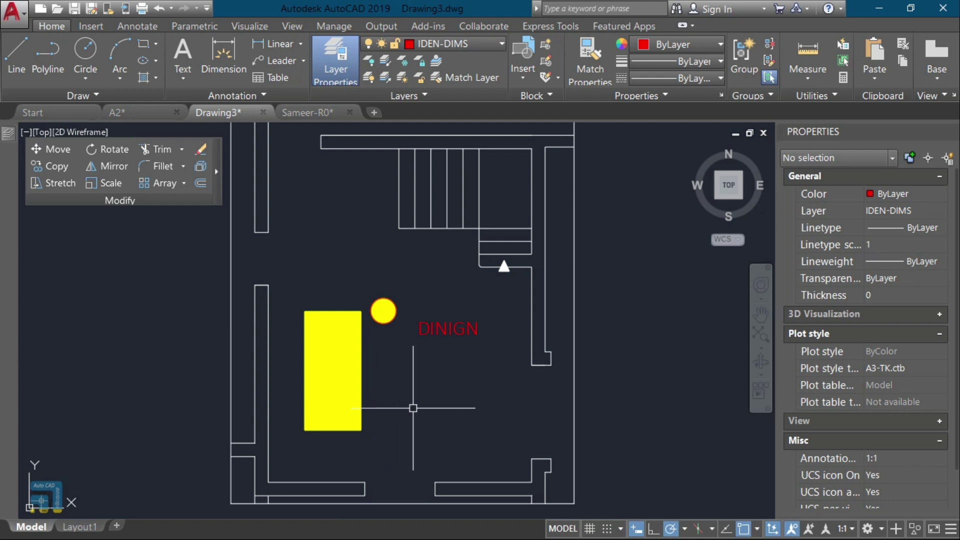
Step: Select the round chair block beside the table
{"action": "left_click", "coordinate": [402, 306]}
{"action": "left_click", "coordinate": [393, 314]}
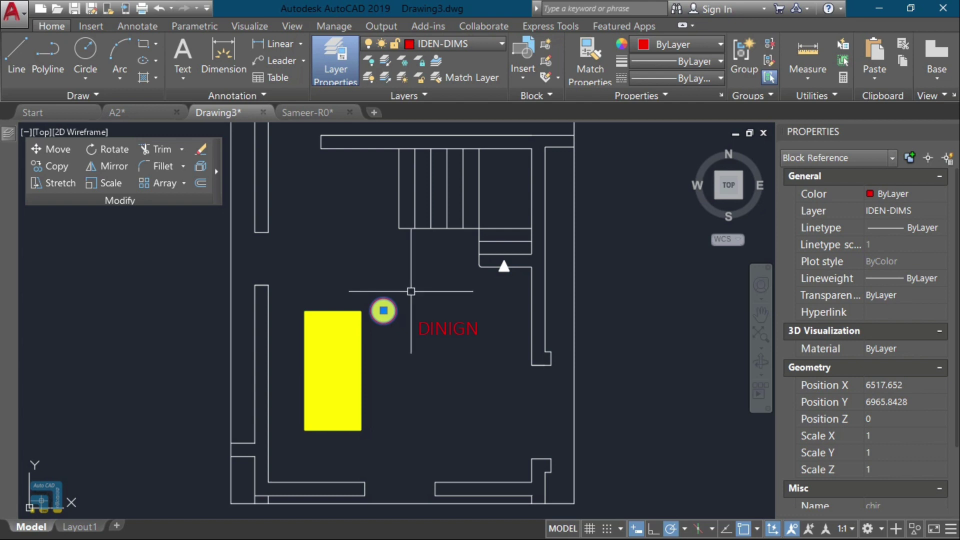
{"action": "scroll", "coordinate": [411, 291], "scroll_direction": "up", "scroll_amount": 2}
Step: Draw a narrow upright rectangle to the right of the yellow circle
{"action": "key", "text": "Escape"}
{"action": "type", "text": "rec"}
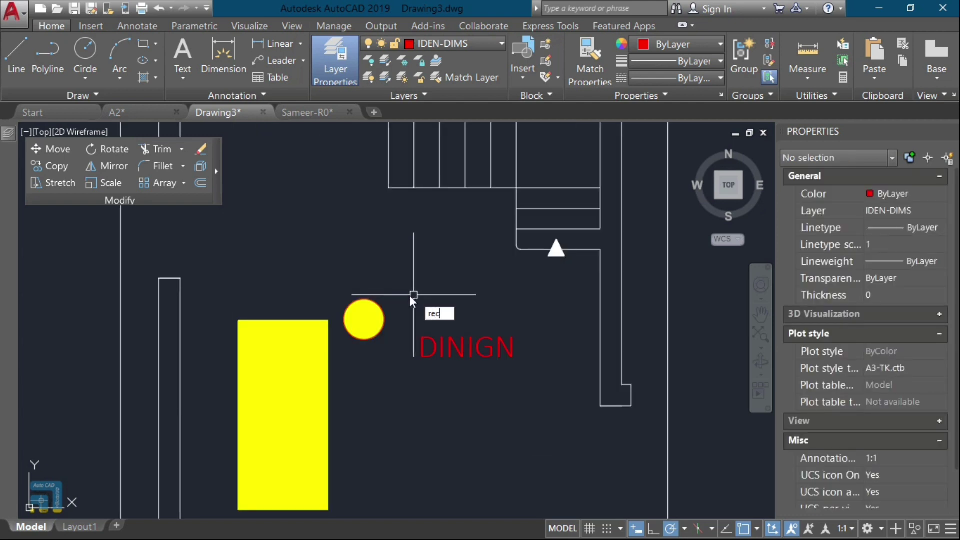
{"action": "key", "text": "Return"}
{"action": "left_click", "coordinate": [406, 273]}
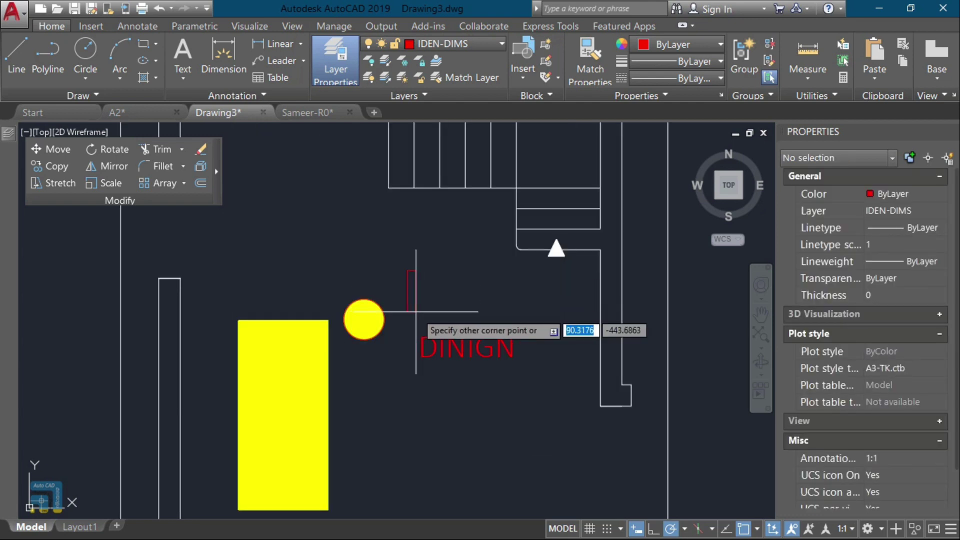
{"action": "scroll", "coordinate": [419, 311], "scroll_direction": "up", "scroll_amount": 3}
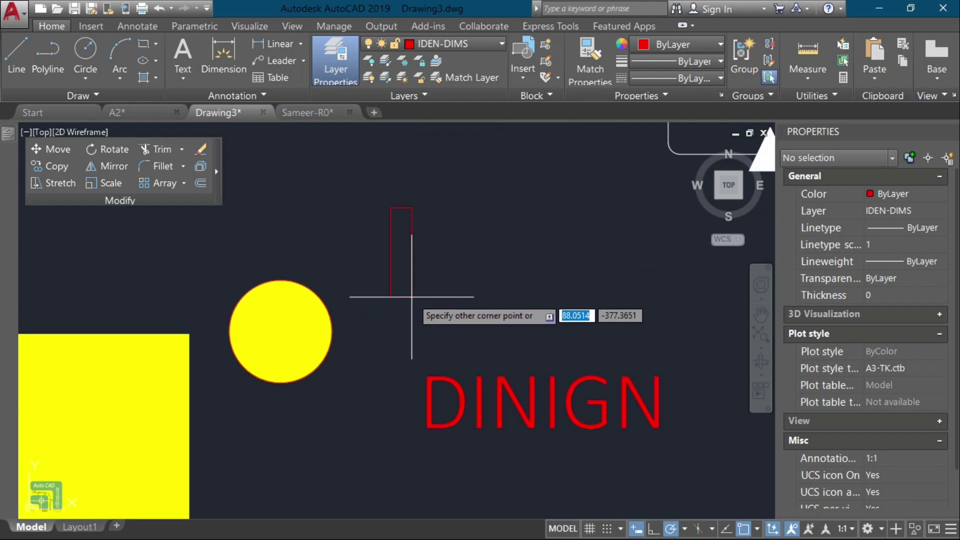
{"action": "left_click", "coordinate": [407, 299]}
{"action": "key", "text": "Return"}
{"action": "left_click", "coordinate": [408, 208]}
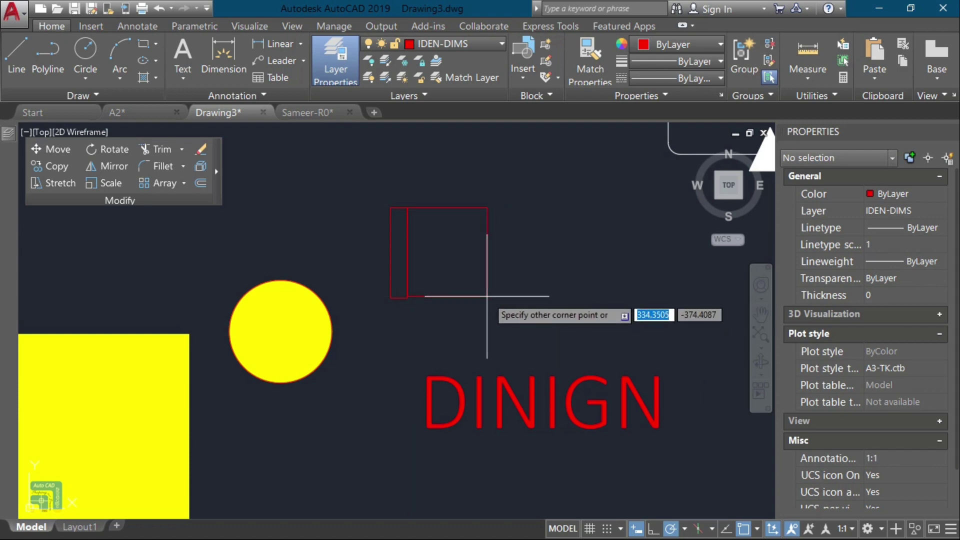
{"action": "key", "text": "Escape"}
Step: Mirror the narrow rectangle to the right, keeping the original
{"action": "left_click", "coordinate": [408, 277]}
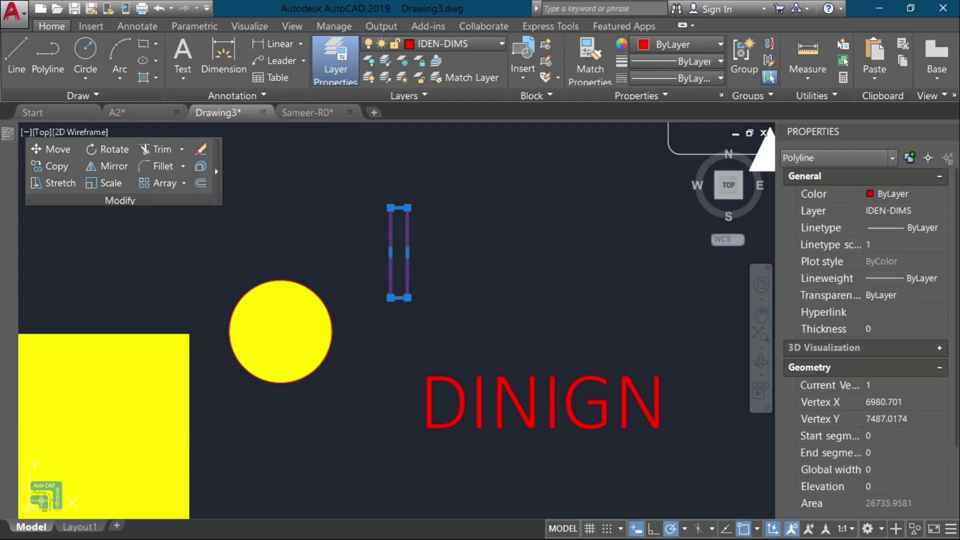
{"action": "key", "text": "Return"}
{"action": "key", "text": "Return"}
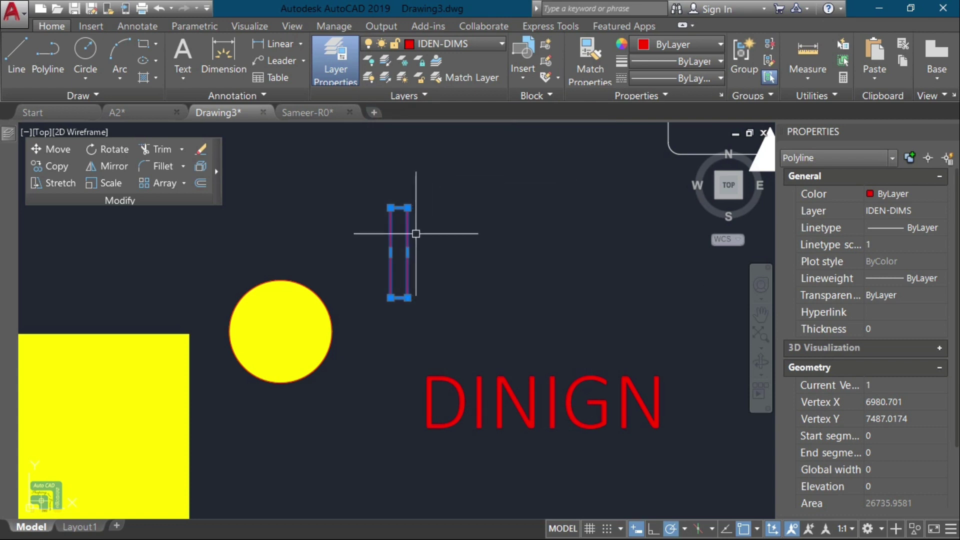
{"action": "key", "text": "Escape"}
{"action": "left_click", "coordinate": [406, 239]}
{"action": "key", "text": "Return"}
{"action": "left_click", "coordinate": [407, 239]}
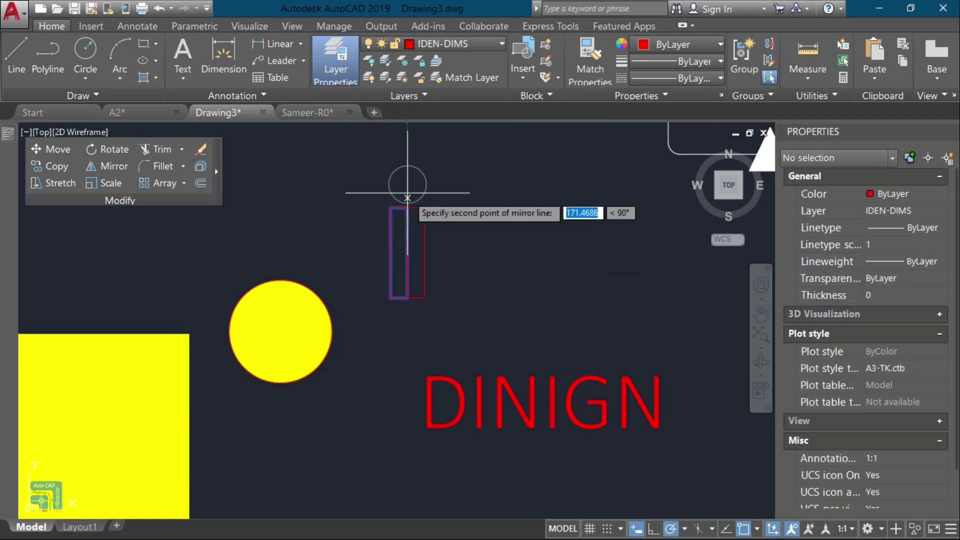
{"action": "left_click", "coordinate": [407, 190]}
{"action": "key", "text": "Return"}
Step: Widen the mirrored copy into a square seat by stretching its side midpoint
{"action": "left_click", "coordinate": [419, 233]}
{"action": "left_click", "coordinate": [426, 247]}
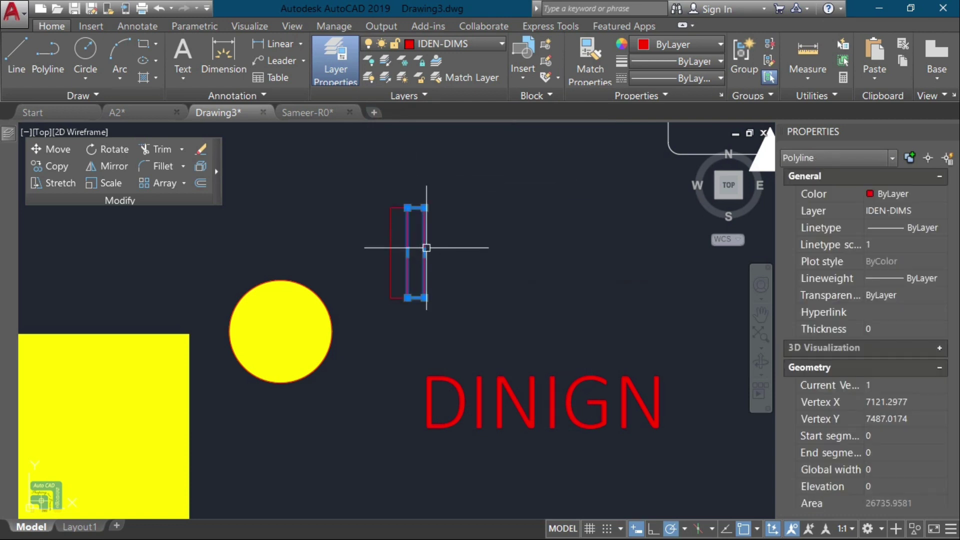
{"action": "left_click", "coordinate": [424, 252]}
{"action": "left_click", "coordinate": [496, 252]}
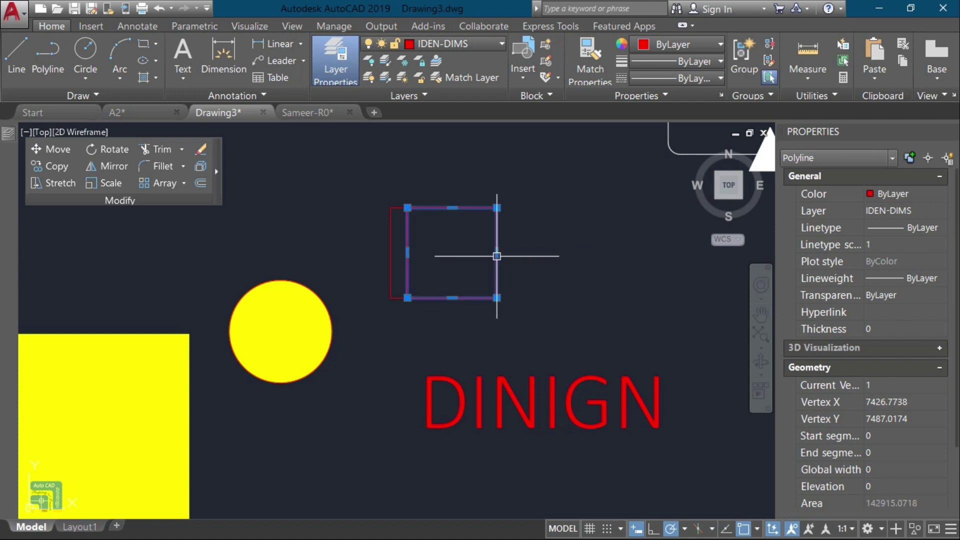
{"action": "key", "text": "Escape"}
{"action": "scroll", "coordinate": [412, 218], "scroll_direction": "up", "scroll_amount": 2}
{"action": "scroll", "coordinate": [415, 219], "scroll_direction": "up", "scroll_amount": 3}
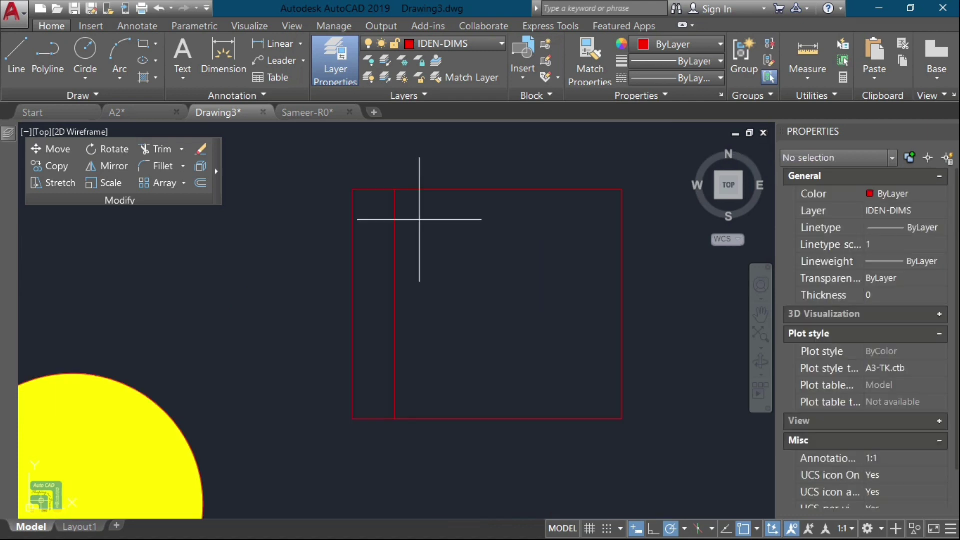
{"action": "type", "text": "c"}
{"action": "key", "text": "Return"}
Step: Draw a small circle centred near the seat's top corner
{"action": "left_click", "coordinate": [417, 208]}
{"action": "scroll", "coordinate": [458, 217], "scroll_direction": "down", "scroll_amount": 5}
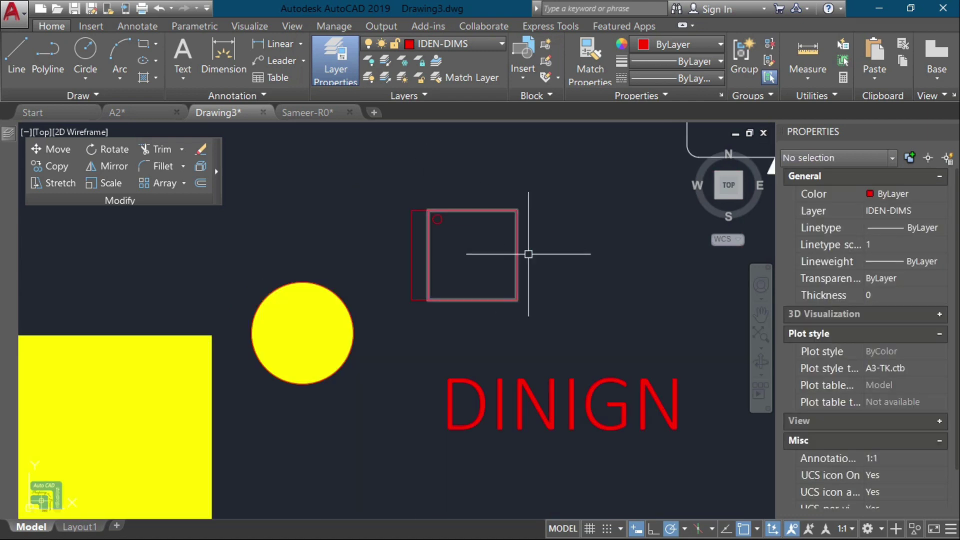
{"action": "scroll", "coordinate": [480, 214], "scroll_direction": "up", "scroll_amount": 4}
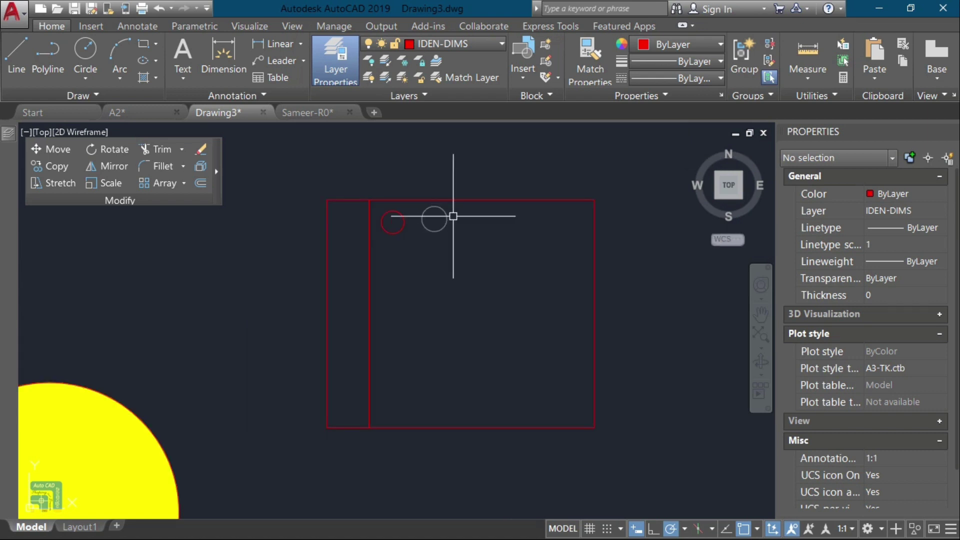
Step: Mirror the circle vertically about the top edge's midpoint, keeping the original
{"action": "left_click", "coordinate": [393, 233]}
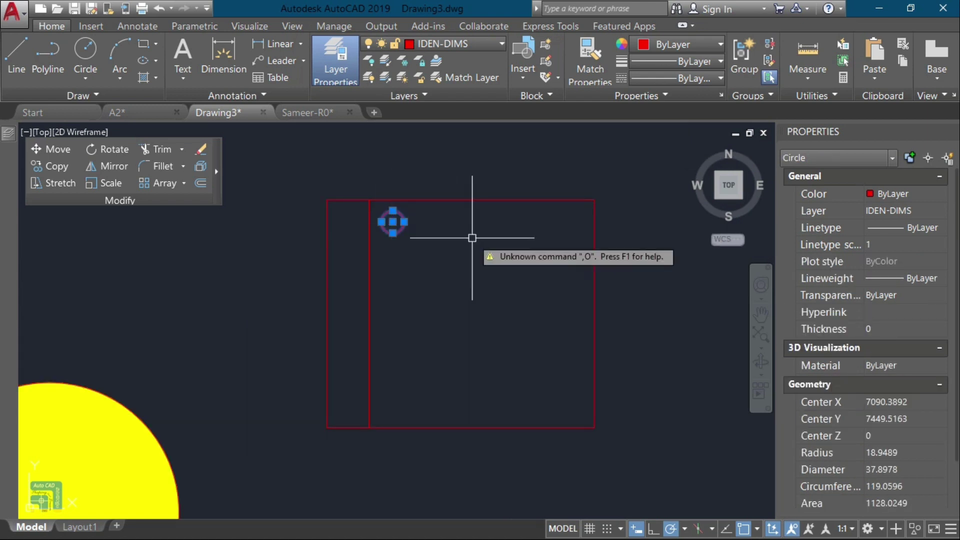
{"action": "type", "text": "mi"}
{"action": "key", "text": "Return"}
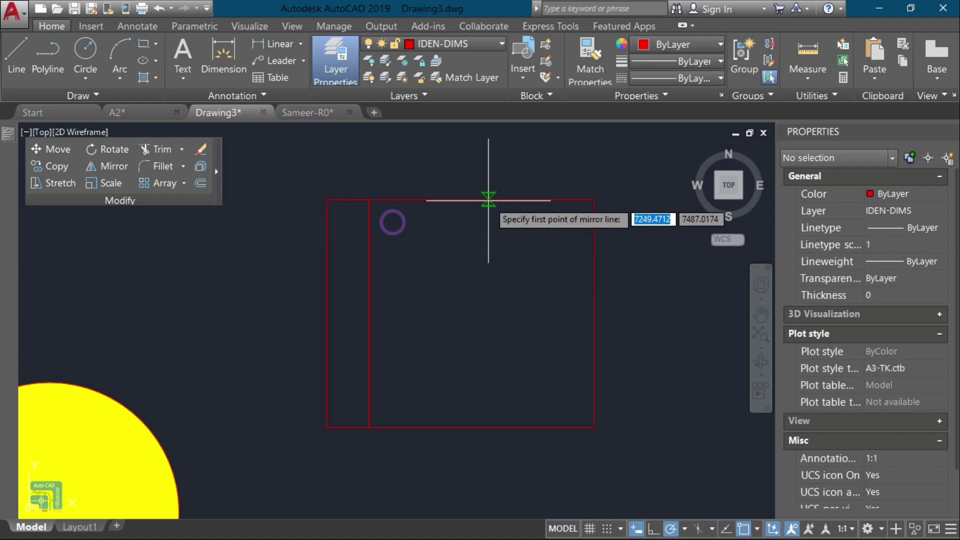
{"action": "left_click", "coordinate": [481, 203]}
{"action": "left_click", "coordinate": [480, 227]}
{"action": "key", "text": "Return"}
{"action": "key", "text": "Return"}
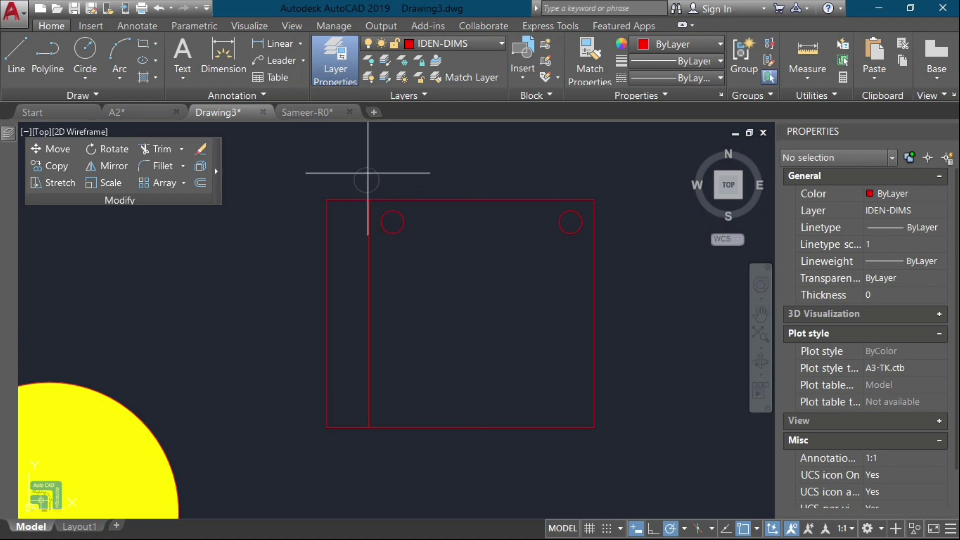
Step: Mirror both top circles into the bottom corners about the right edge's midpoint
{"action": "left_click", "coordinate": [369, 176]}
{"action": "left_click", "coordinate": [604, 246]}
{"action": "key", "text": "Return"}
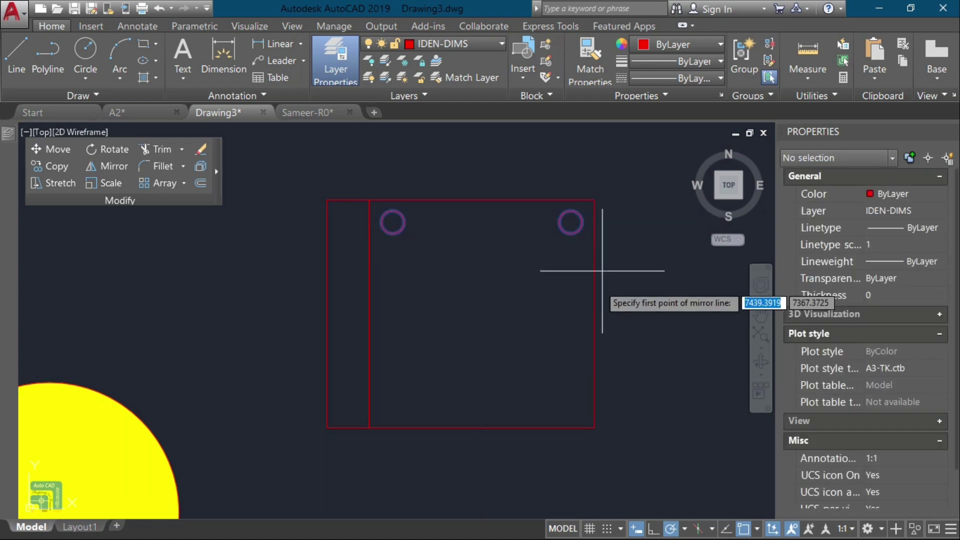
{"action": "left_click", "coordinate": [595, 321]}
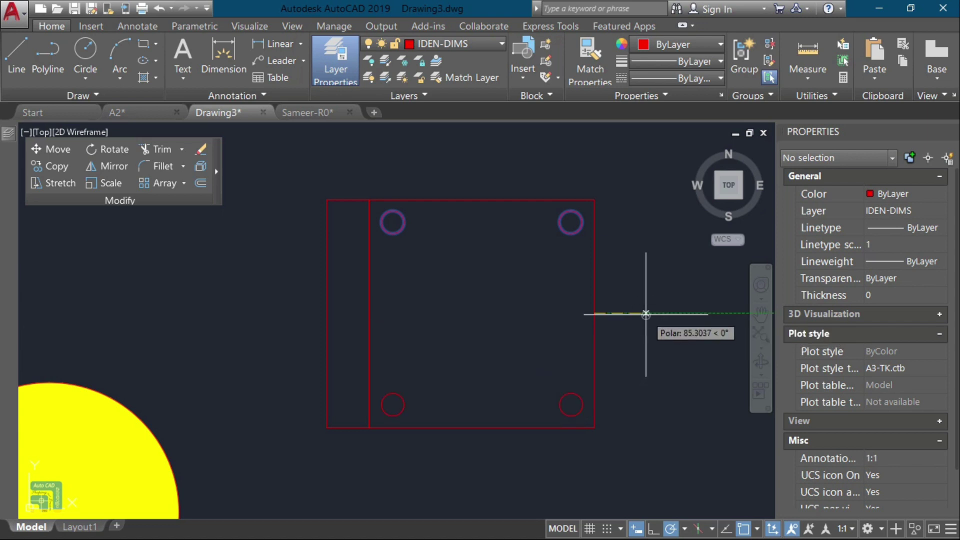
{"action": "left_click", "coordinate": [642, 316]}
{"action": "key", "text": "Return"}
Step: Select the whole chair drawing
{"action": "left_click", "coordinate": [601, 123]}
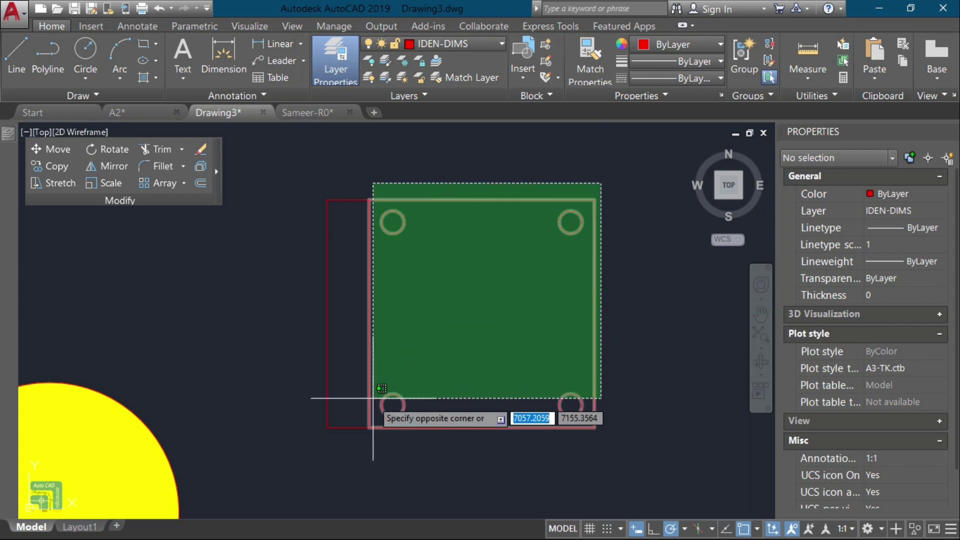
{"action": "left_click", "coordinate": [296, 437]}
{"action": "key", "text": "Escape"}
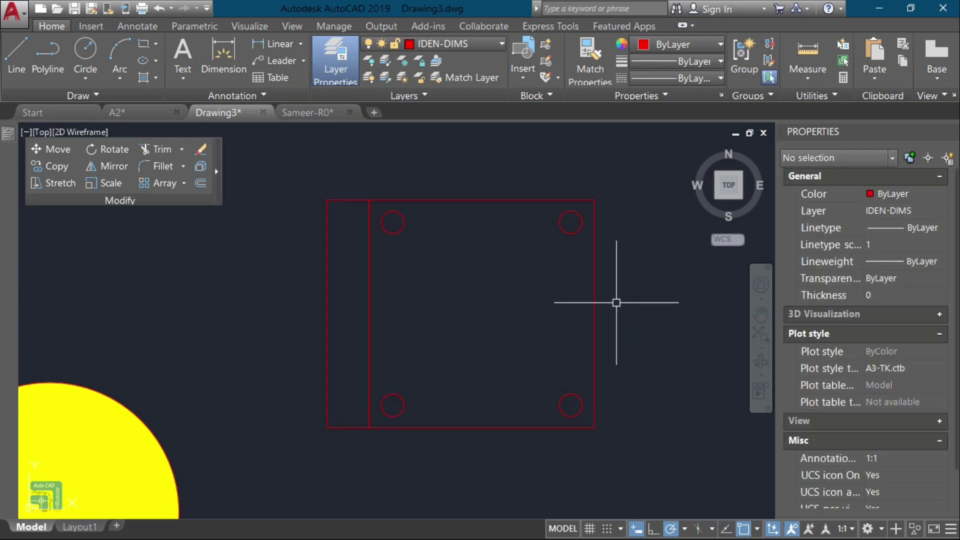
{"action": "left_click", "coordinate": [627, 220]}
{"action": "left_click", "coordinate": [579, 280]}
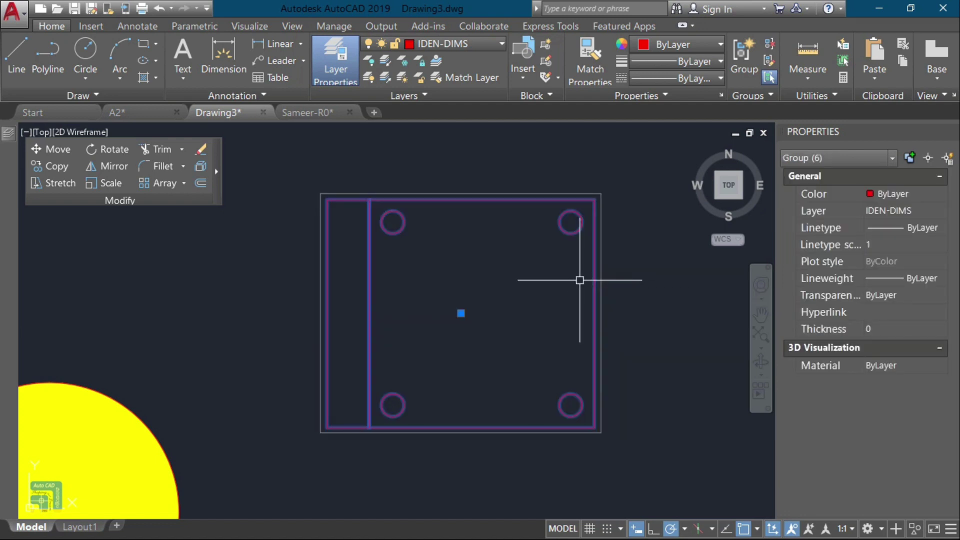
Step: Define the six chair objects as a block based at the right edge's midpoint
{"action": "key", "text": "Escape"}
{"action": "left_click", "coordinate": [619, 210]}
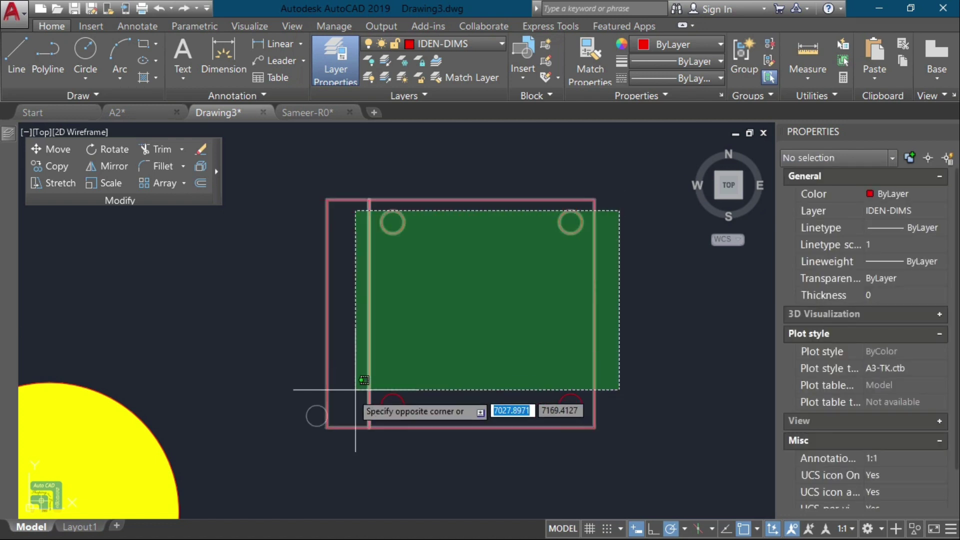
{"action": "left_click", "coordinate": [318, 414]}
{"action": "type", "text": "b"}
{"action": "key", "text": "Return"}
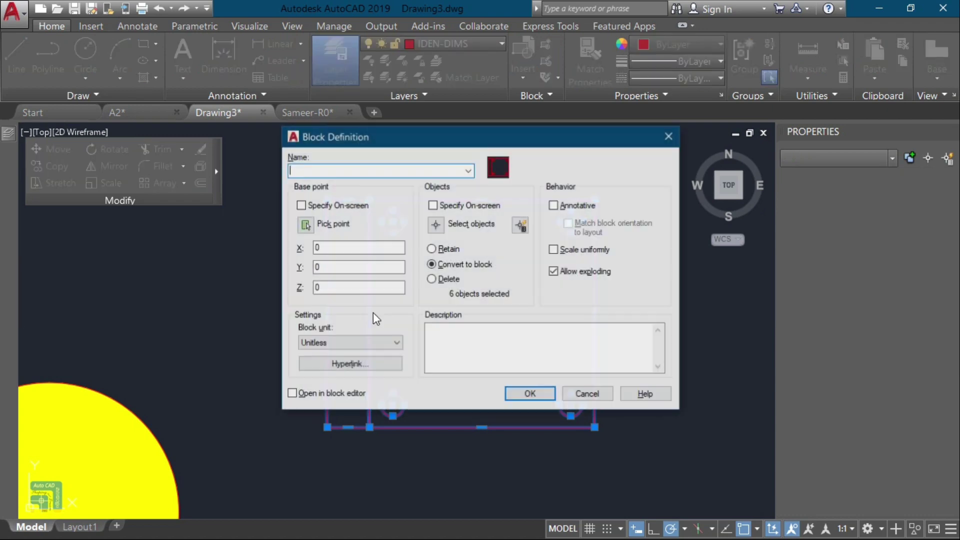
{"action": "left_click", "coordinate": [320, 161]}
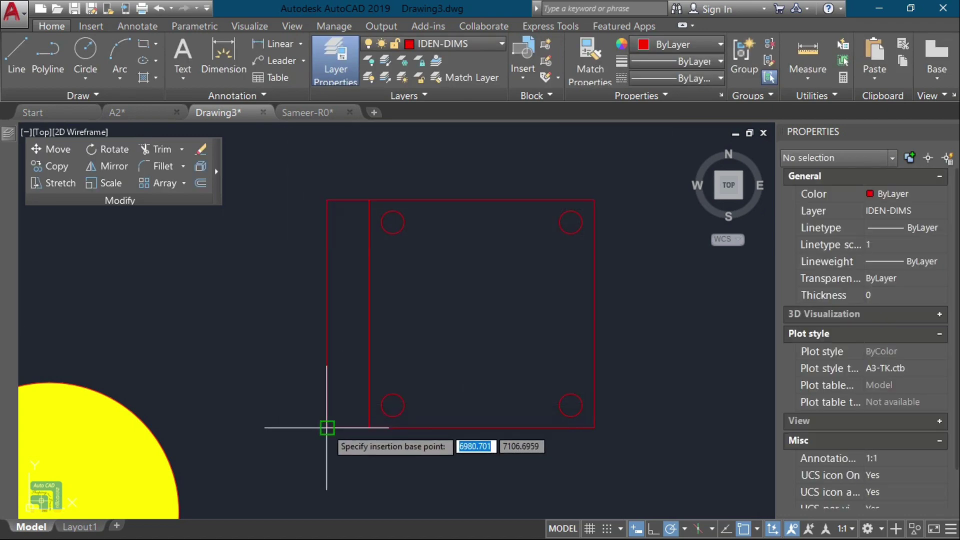
{"action": "left_click", "coordinate": [594, 313]}
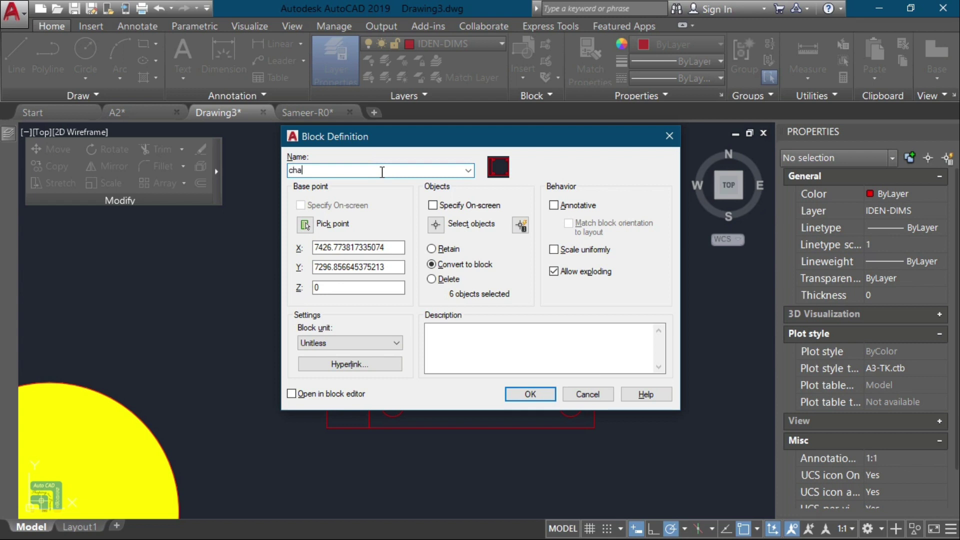
{"action": "key", "text": "Return"}
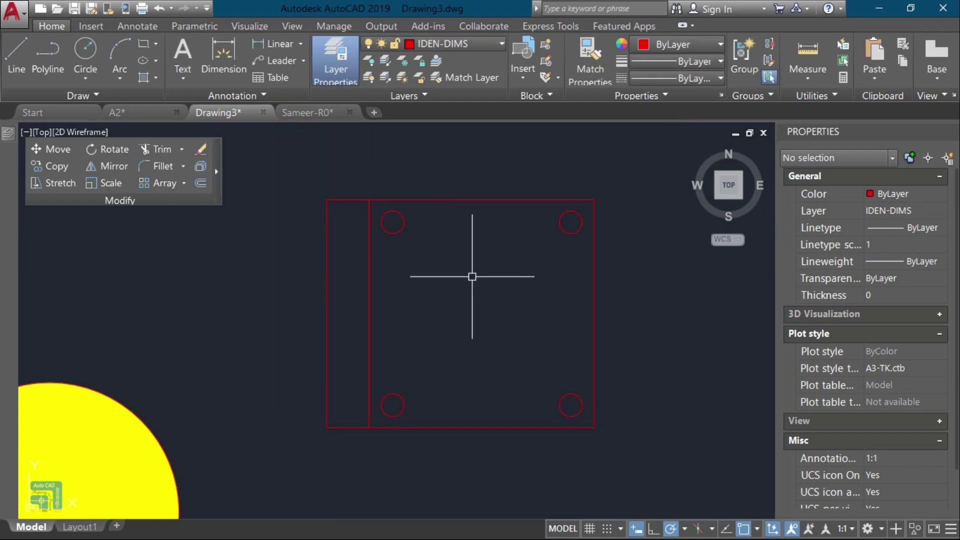
Step: Google image search 'chair plan' in Firefox, preview a free CAD chair blocks sheet, return to AutoCAD
{"action": "mouse_move", "coordinate": [957, 225]}
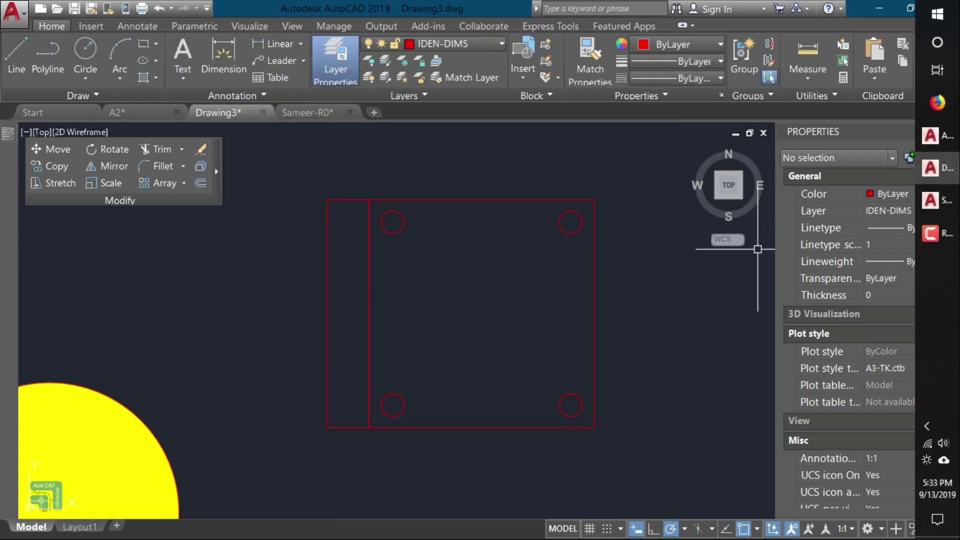
{"action": "left_click", "coordinate": [947, 102]}
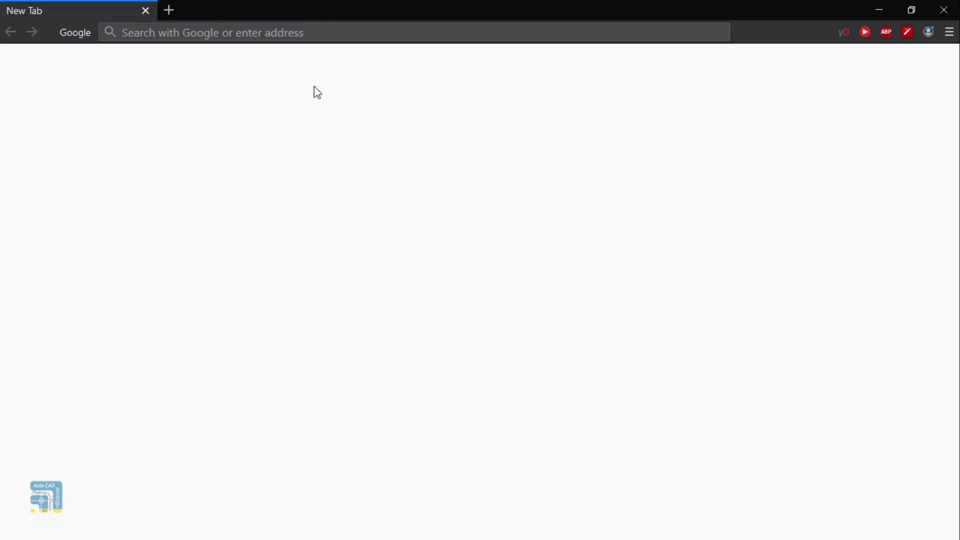
{"action": "left_click", "coordinate": [74, 33]}
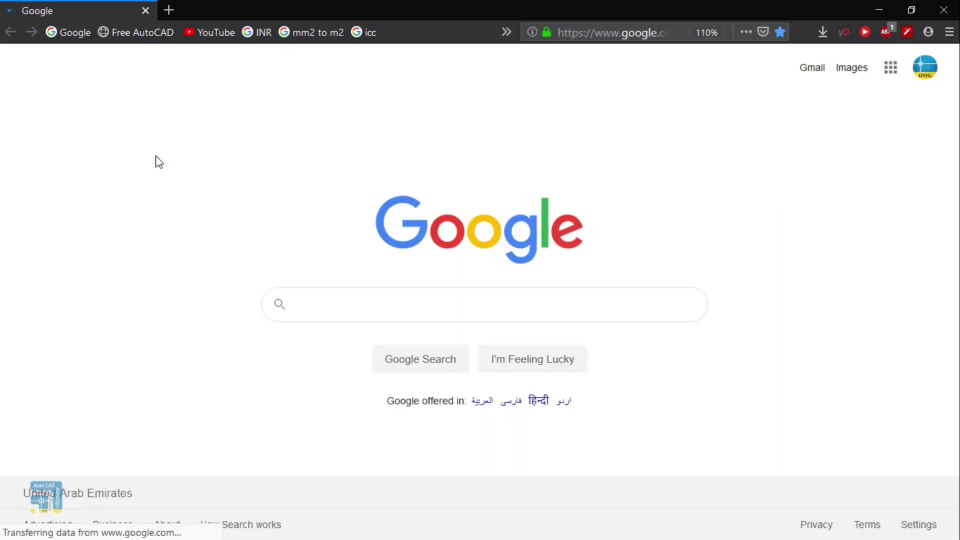
{"action": "type", "text": "chair pla"}
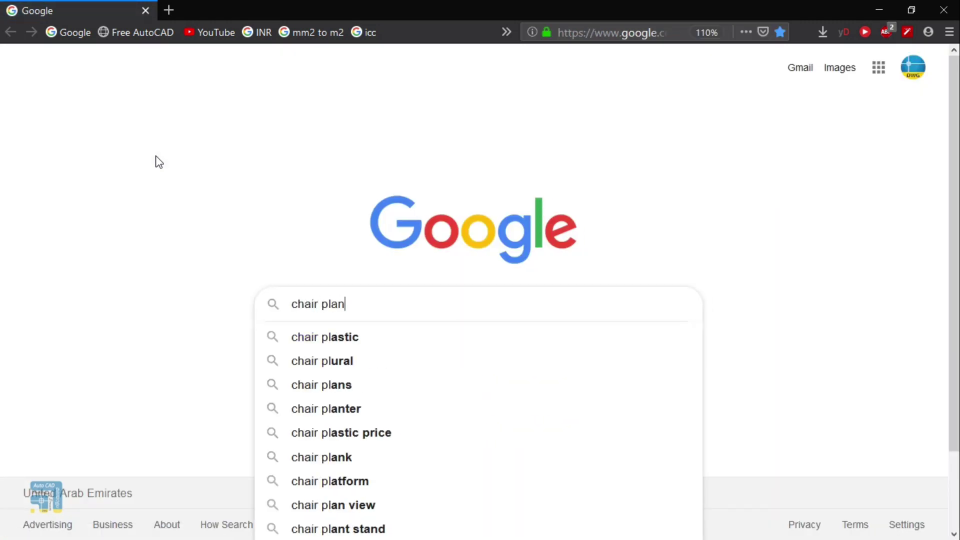
{"action": "type", "text": "n"}
{"action": "key", "text": "Return"}
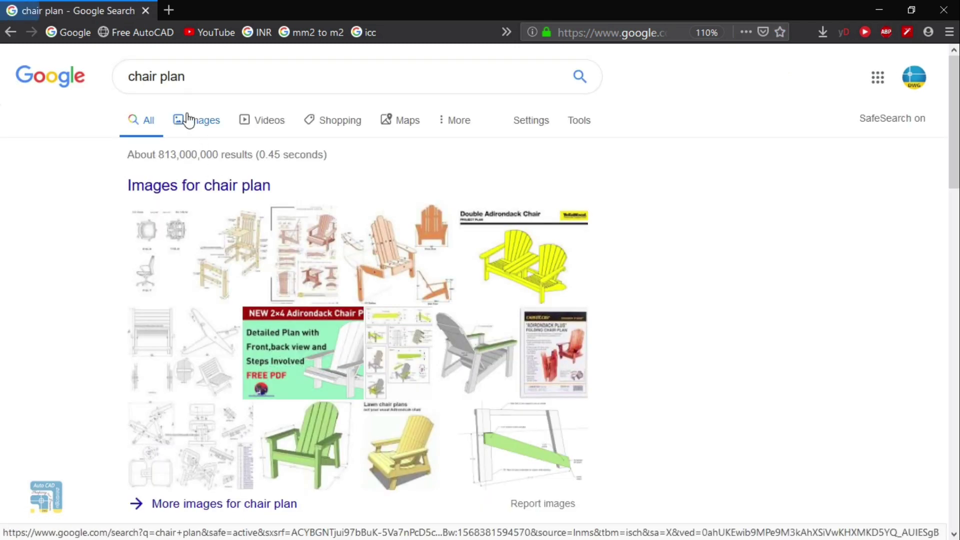
{"action": "left_click", "coordinate": [188, 120]}
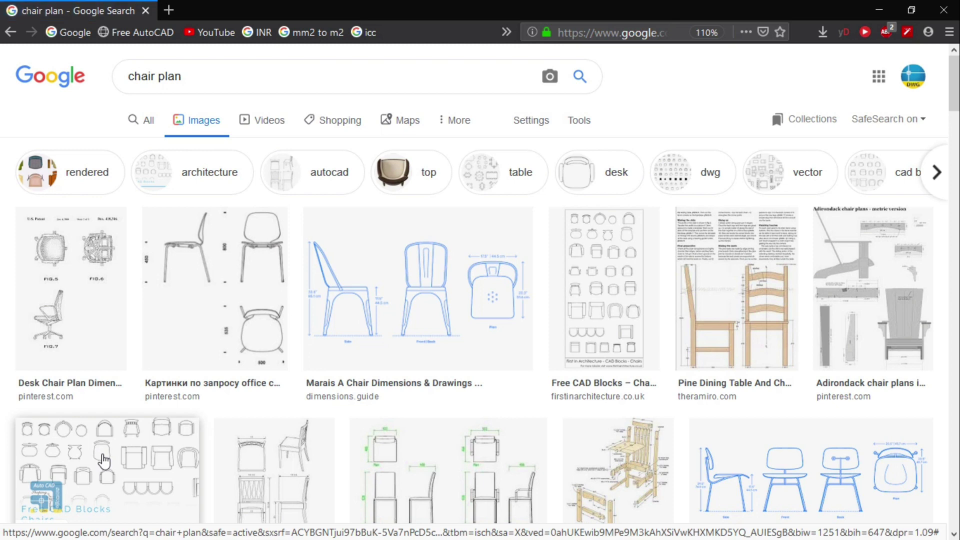
{"action": "left_click", "coordinate": [104, 461]}
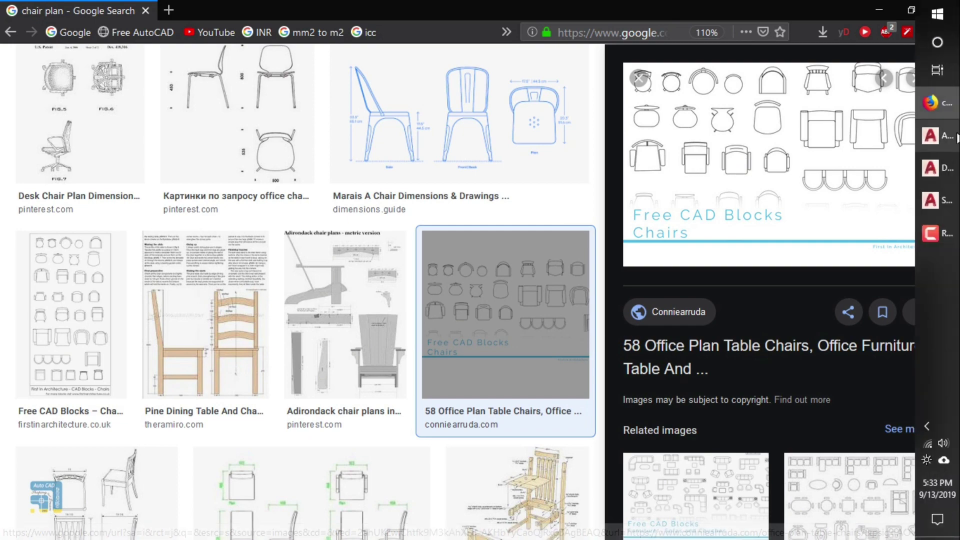
{"action": "left_click", "coordinate": [940, 202]}
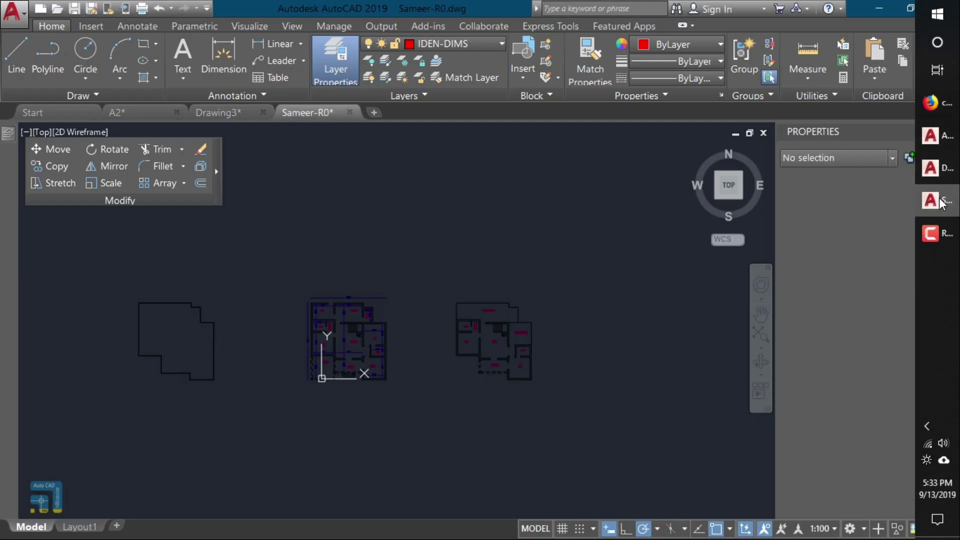
Step: In Drawing3, move the chair block to just left of the yellow table
{"action": "left_click", "coordinate": [940, 167]}
{"action": "scroll", "coordinate": [493, 317], "scroll_direction": "down", "scroll_amount": 6}
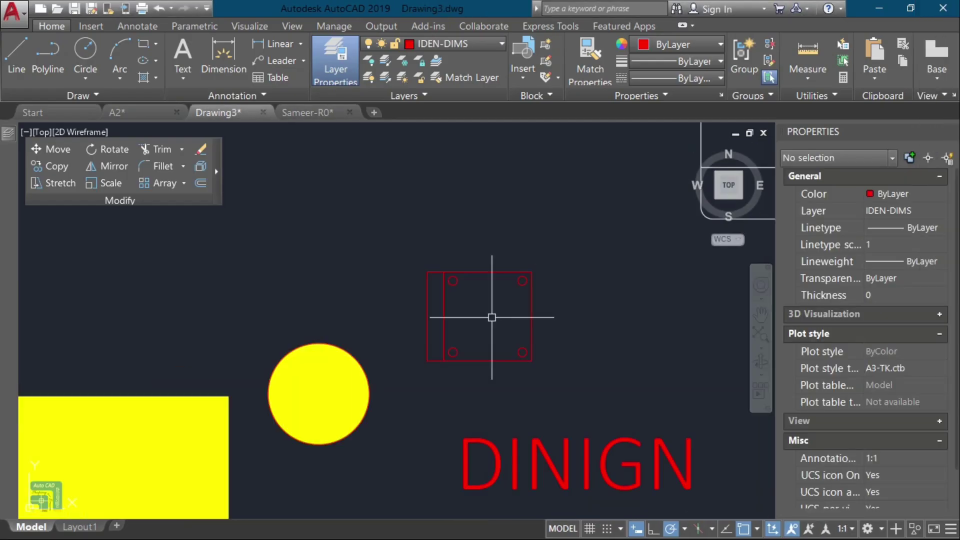
{"action": "scroll", "coordinate": [461, 378], "scroll_direction": "up", "scroll_amount": 2}
{"action": "mouse_move", "coordinate": [461, 378]}
{"action": "middle_mouse_down"}
{"action": "mouse_move", "coordinate": [457, 349]}
{"action": "mouse_move", "coordinate": [467, 325]}
{"action": "middle_mouse_up"}
{"action": "left_click", "coordinate": [531, 211]}
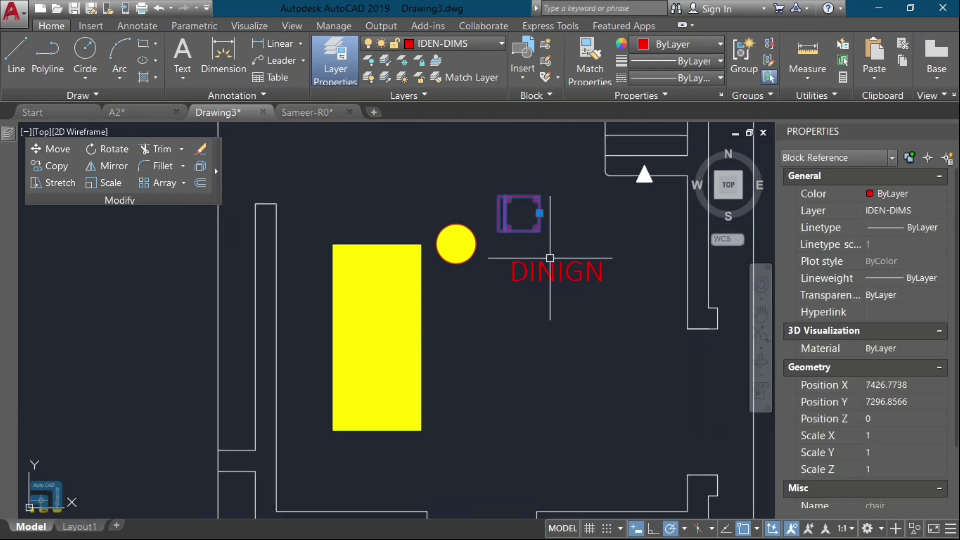
{"action": "left_click", "coordinate": [64, 155]}
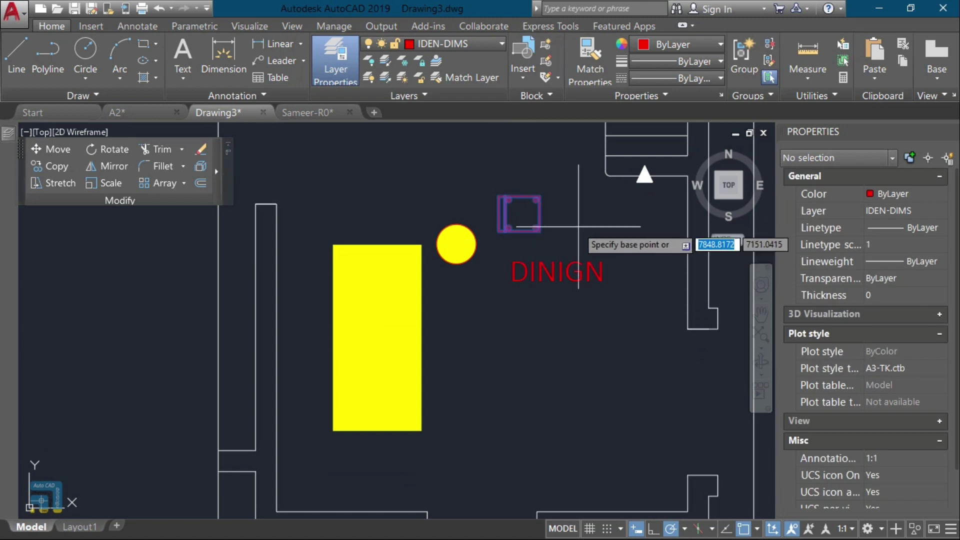
{"action": "left_click", "coordinate": [524, 213]}
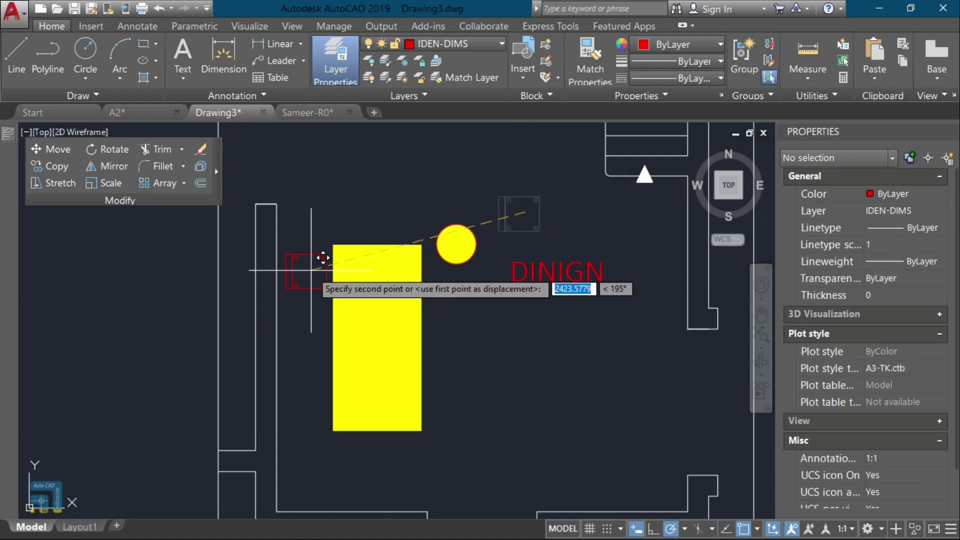
{"action": "left_click", "coordinate": [311, 270]}
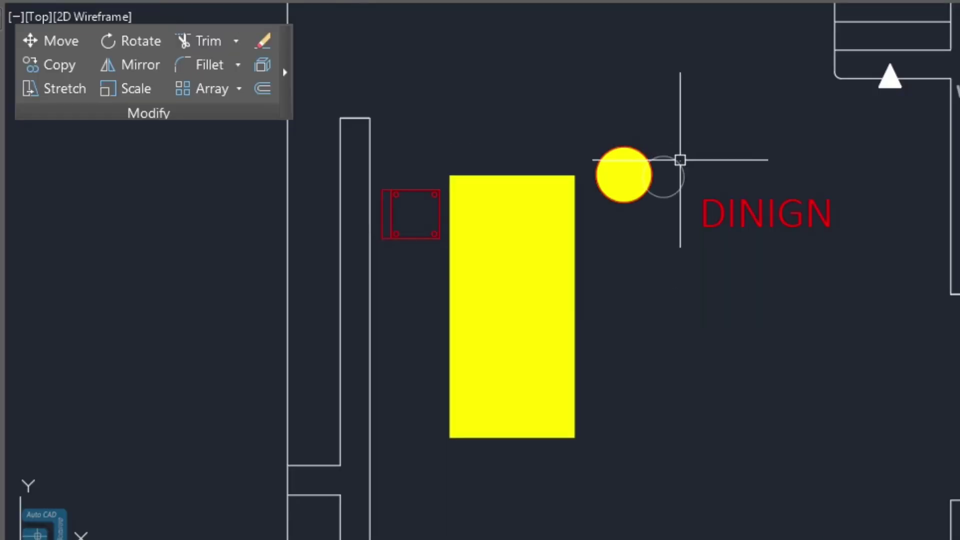
Step: Move the yellow circle to sit against the table's top end
{"action": "left_click", "coordinate": [634, 170]}
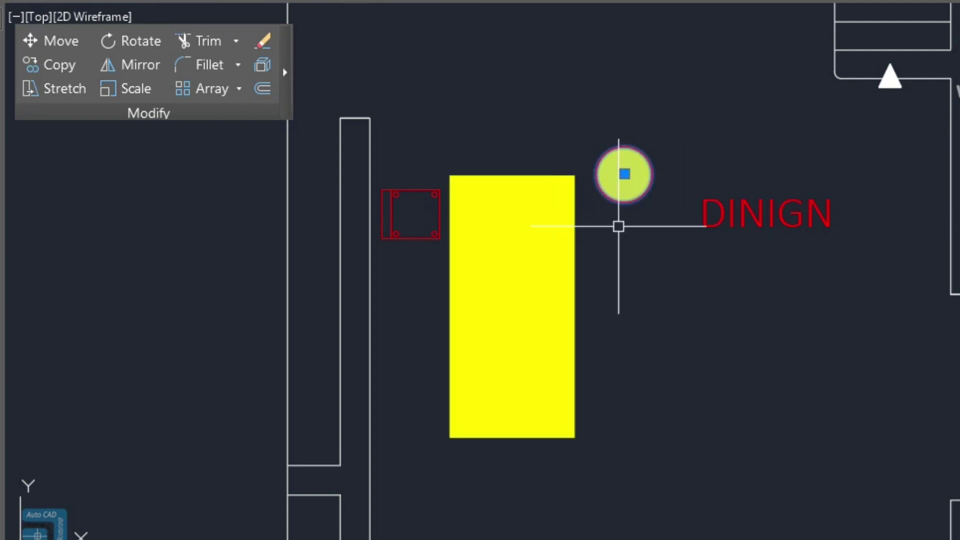
{"action": "key", "text": "m"}
{"action": "key", "text": "Return"}
{"action": "left_click", "coordinate": [864, 443]}
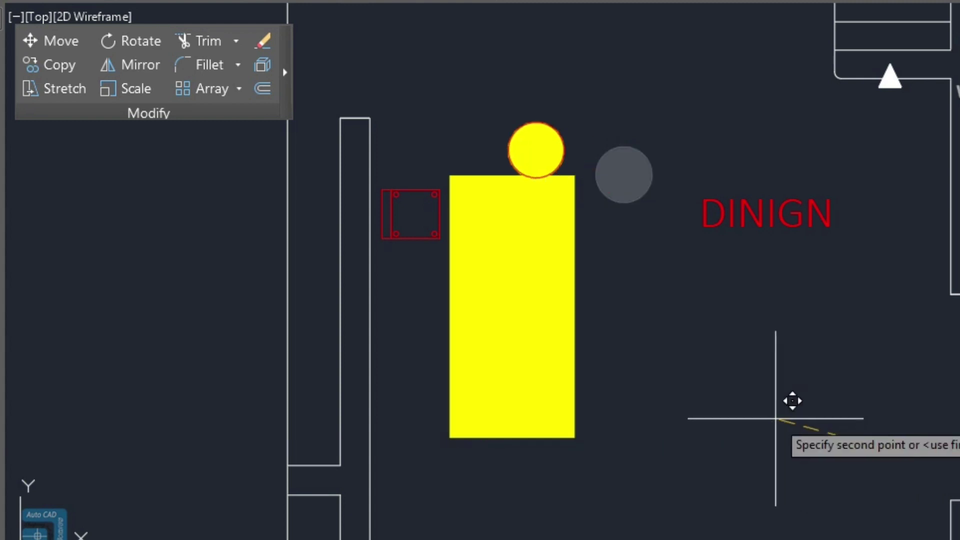
{"action": "left_click", "coordinate": [752, 408]}
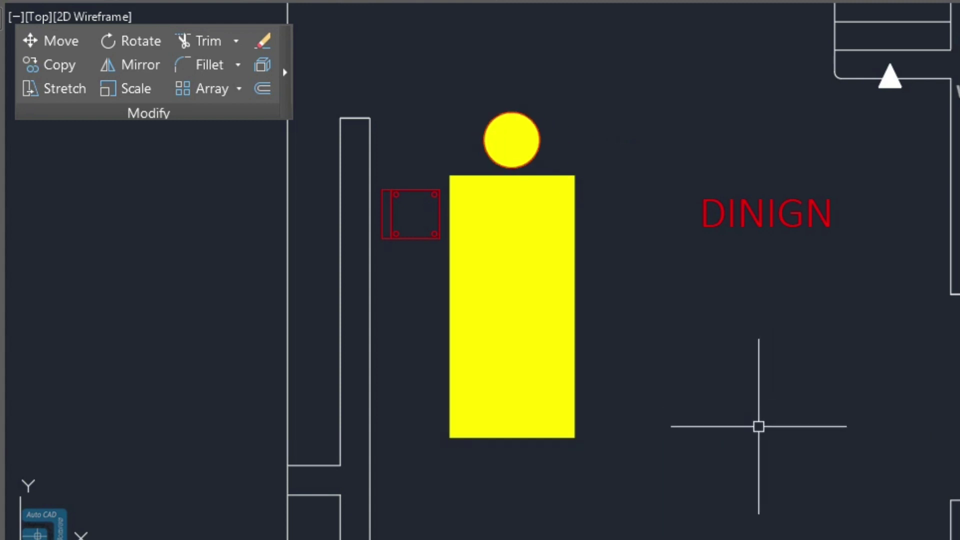
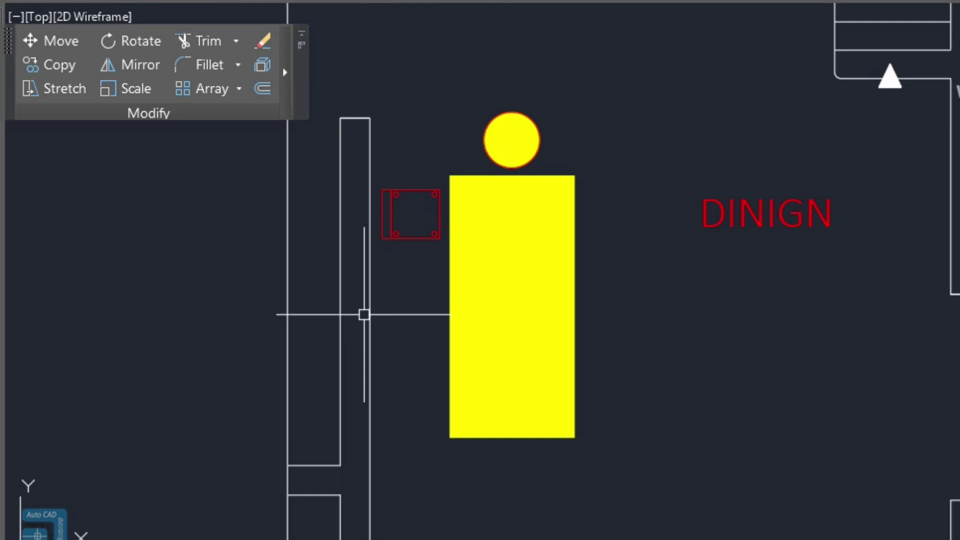
Step: Copy the red chair twice straight down from its midpoint, giving three chairs on the table's left
{"action": "left_click", "coordinate": [409, 240]}
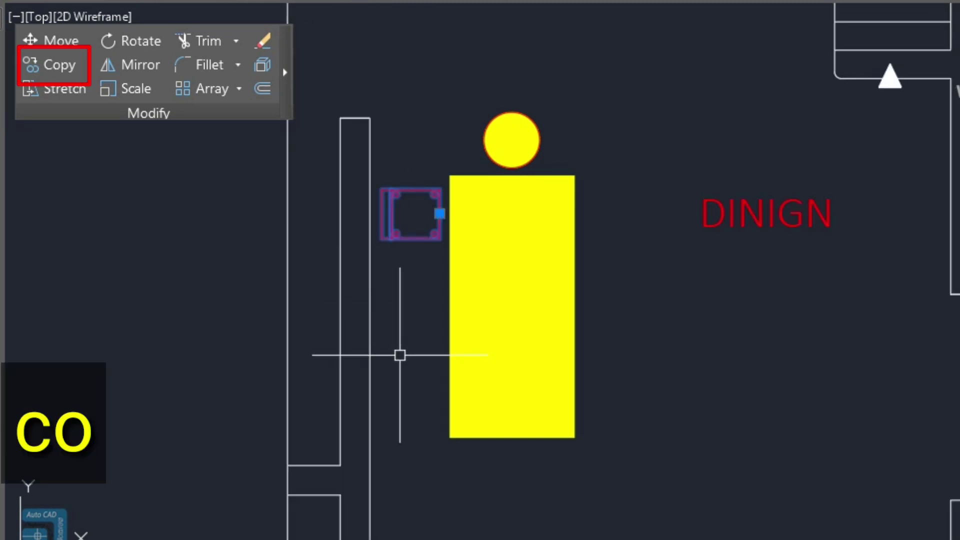
{"action": "left_click", "coordinate": [59, 68]}
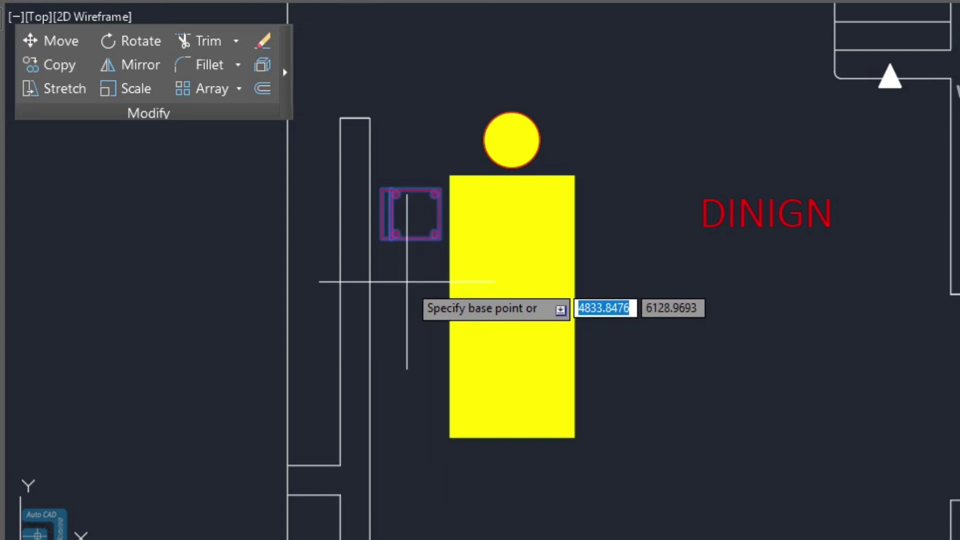
{"action": "left_click", "coordinate": [414, 239]}
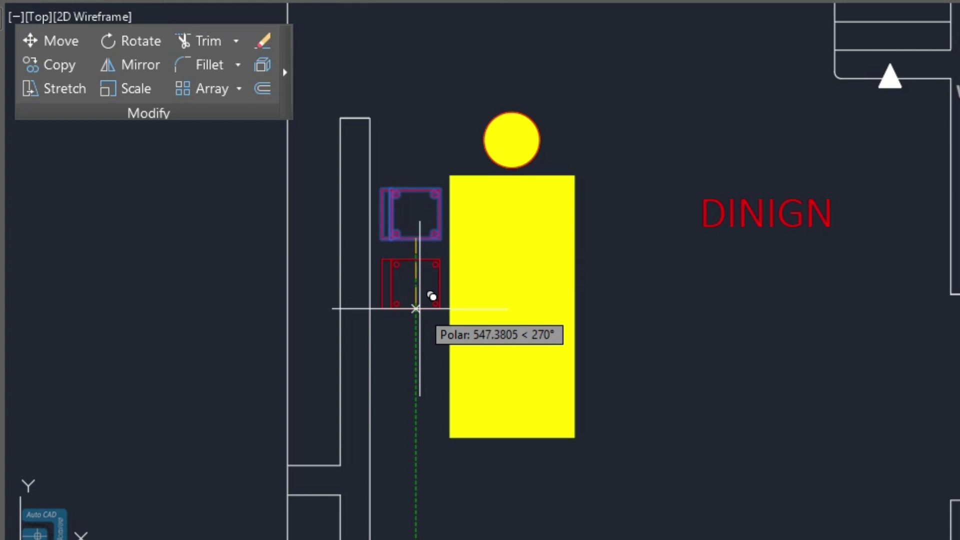
{"action": "left_click", "coordinate": [415, 309]}
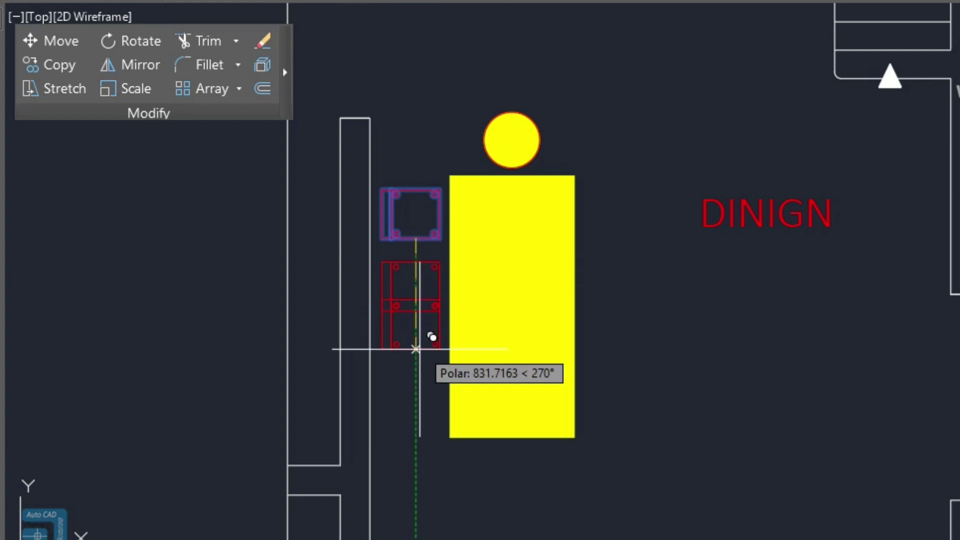
{"action": "left_click", "coordinate": [415, 392]}
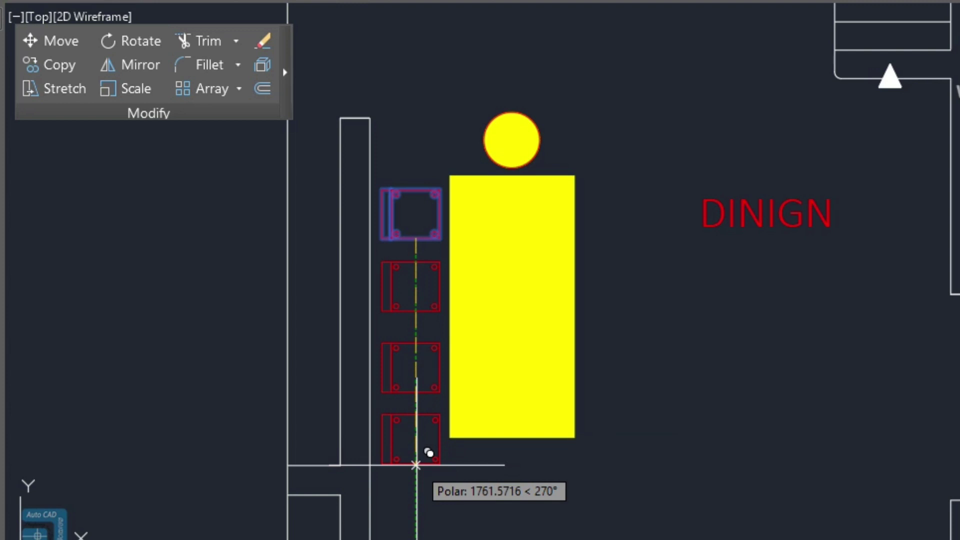
{"action": "key", "text": "Escape"}
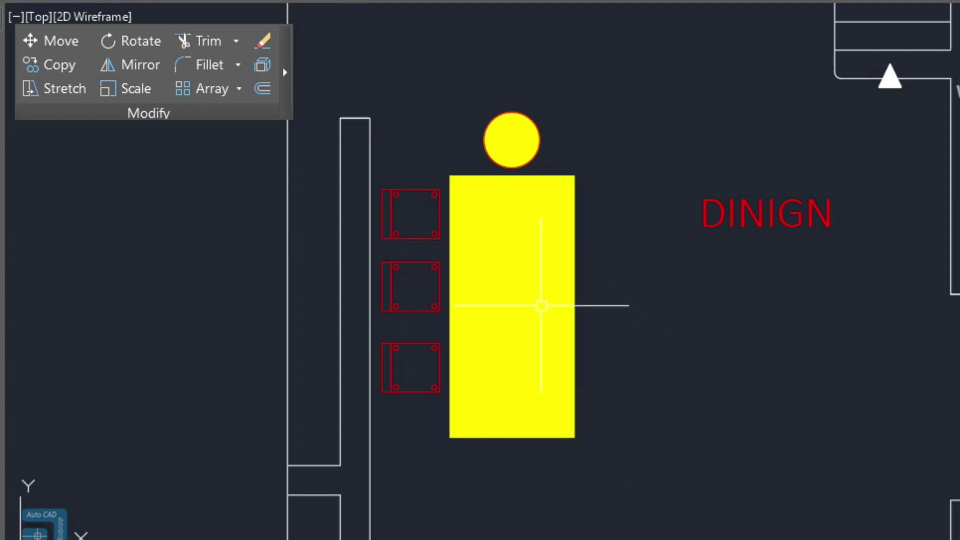
Step: Move the three left-side chairs slightly lower
{"action": "left_click", "coordinate": [419, 155]}
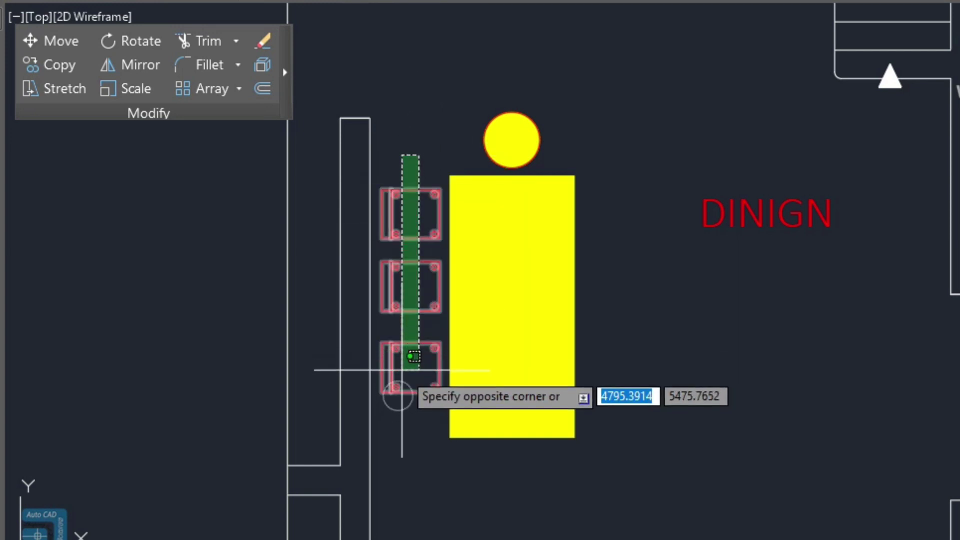
{"action": "left_click", "coordinate": [410, 405]}
{"action": "type", "text": "m"}
{"action": "key", "text": "Return"}
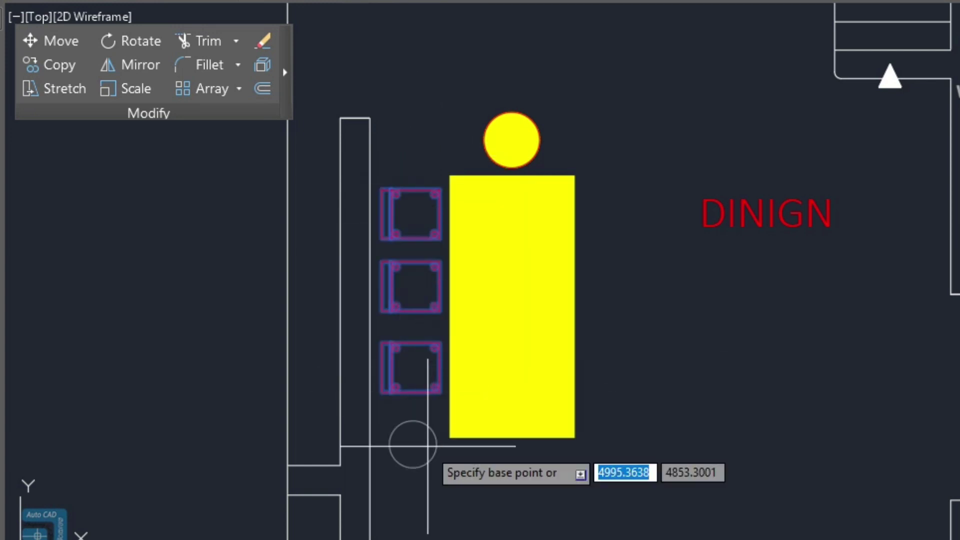
{"action": "left_click", "coordinate": [412, 444]}
{"action": "left_click", "coordinate": [413, 453]}
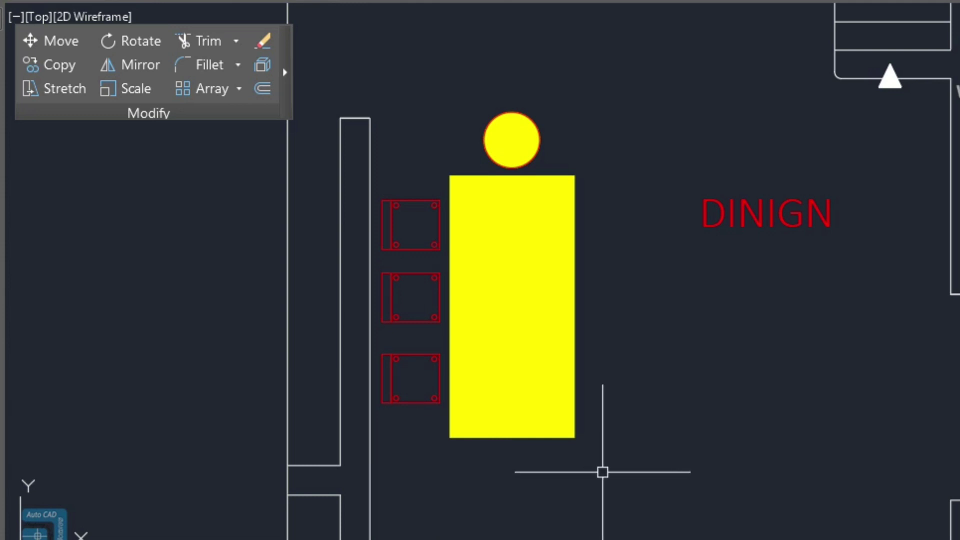
Step: Copy the three left chairs to the right side of the table, then select the new copies
{"action": "type", "text": "co"}
{"action": "key", "text": "Return"}
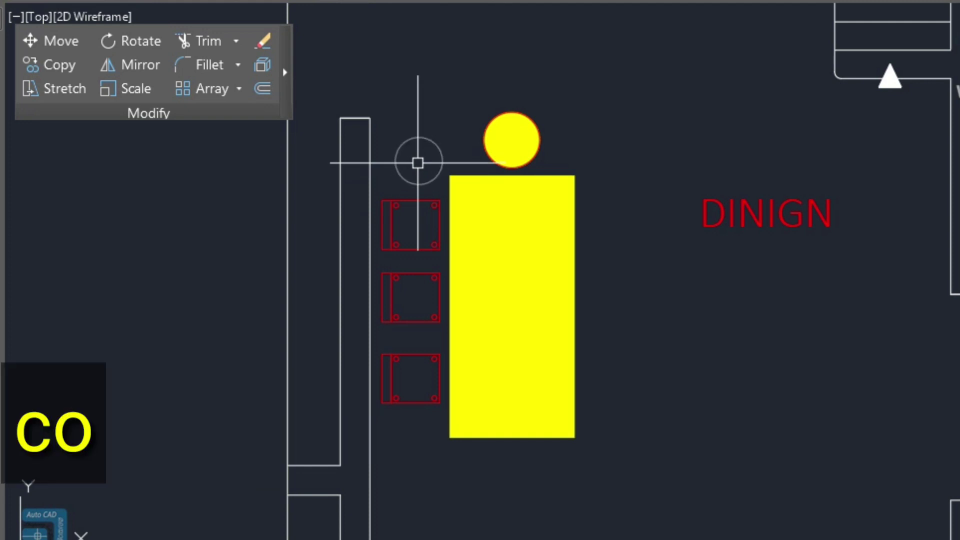
{"action": "left_click", "coordinate": [418, 160]}
{"action": "left_click", "coordinate": [400, 354]}
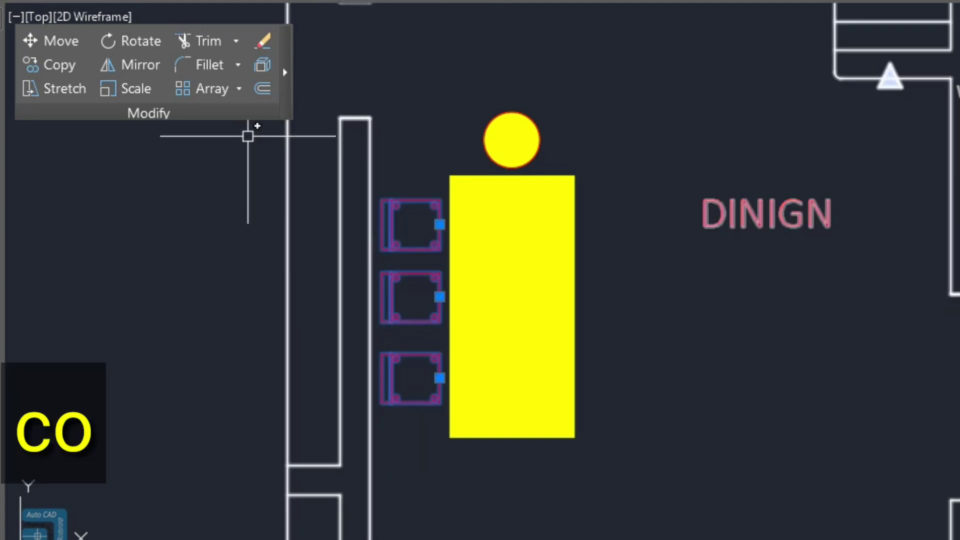
{"action": "key", "text": "Return"}
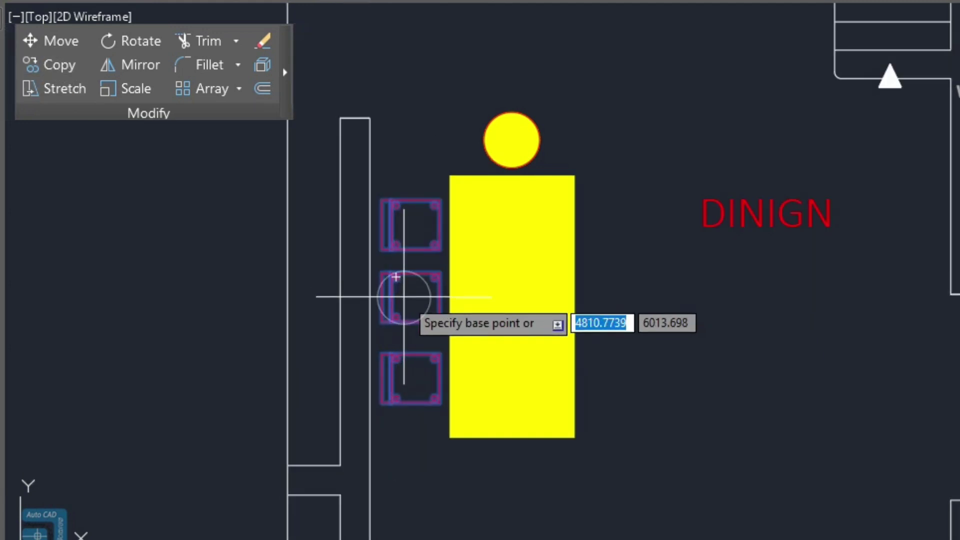
{"action": "left_click", "coordinate": [407, 297]}
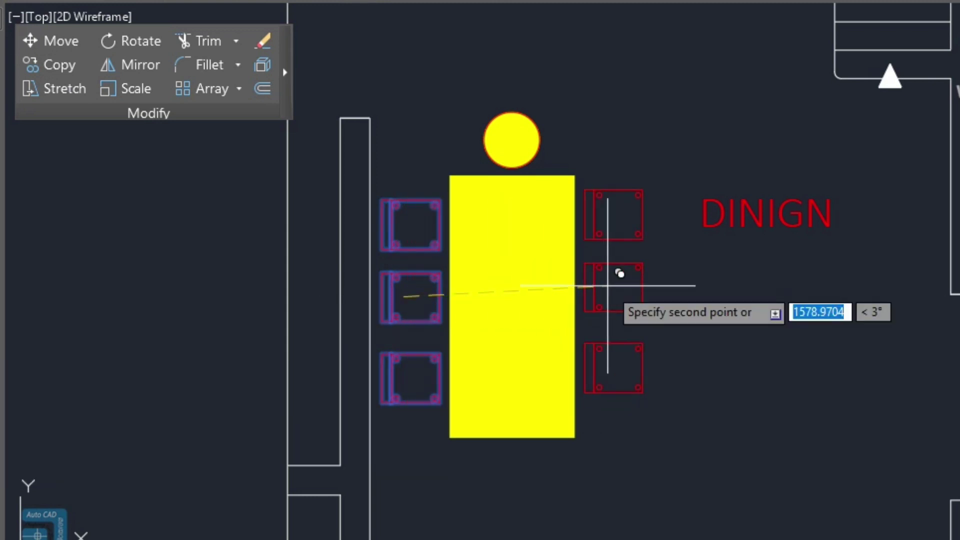
{"action": "left_click", "coordinate": [616, 296]}
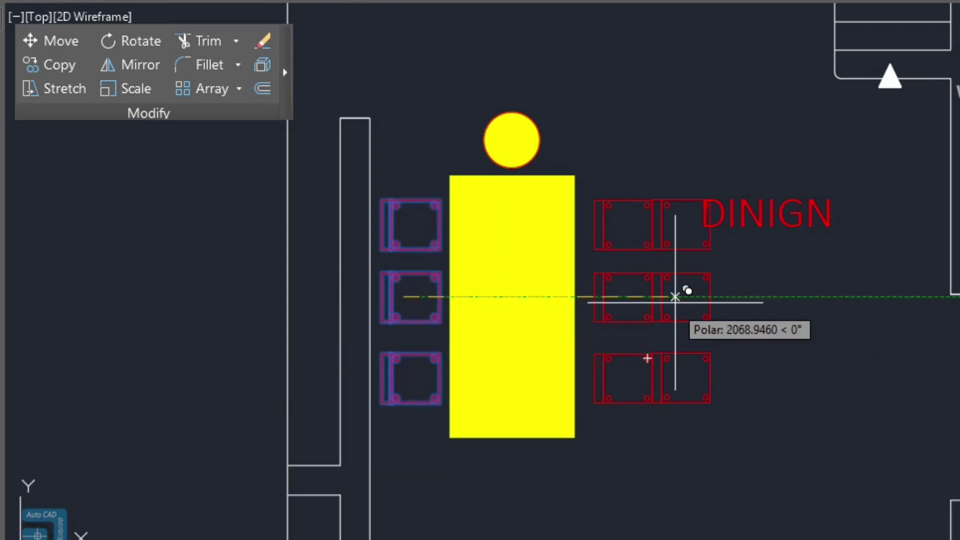
{"action": "key", "text": "Escape"}
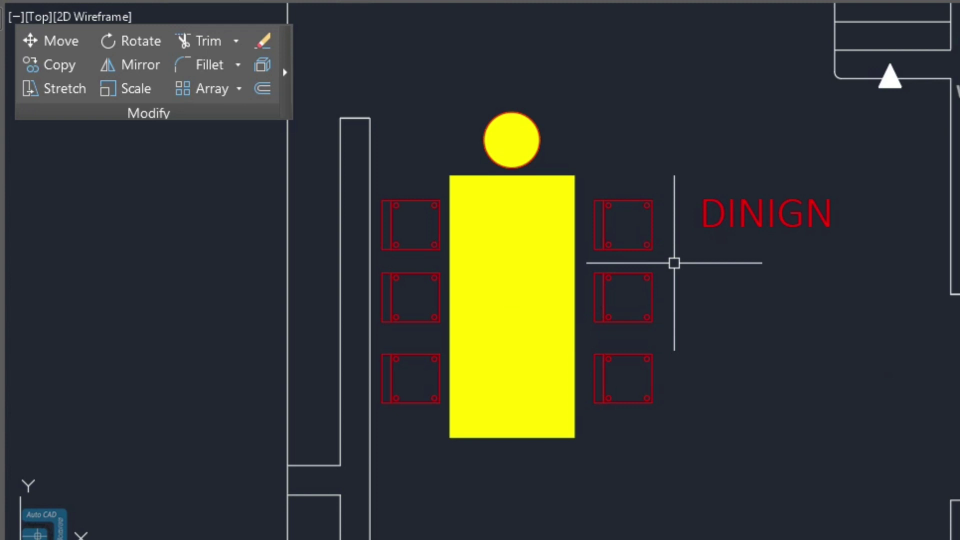
{"action": "left_click", "coordinate": [666, 184]}
{"action": "left_click", "coordinate": [618, 391]}
Step: Repeatedly copy the right-hand chair group to scattered spots around the room
{"action": "type", "text": "co"}
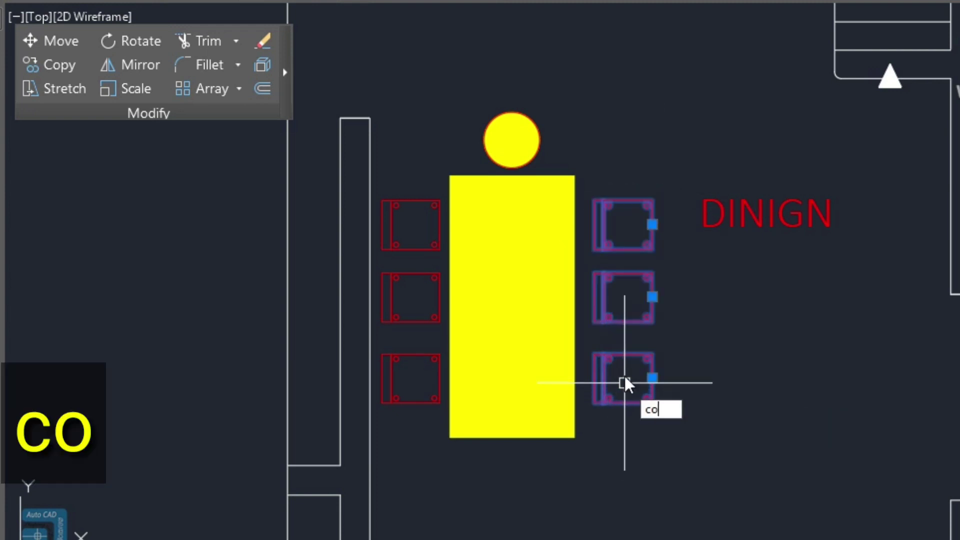
{"action": "key", "text": "Return"}
{"action": "left_click", "coordinate": [624, 371]}
{"action": "left_click", "coordinate": [711, 370]}
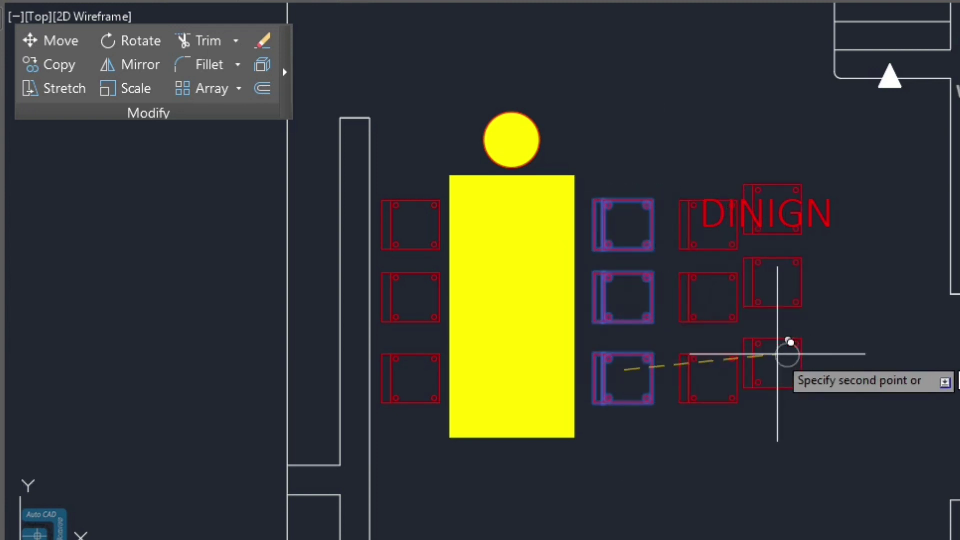
{"action": "left_click", "coordinate": [789, 356]}
{"action": "left_click", "coordinate": [854, 359]}
{"action": "left_click", "coordinate": [895, 258]}
{"action": "left_click", "coordinate": [690, 148]}
{"action": "left_click", "coordinate": [754, 155]}
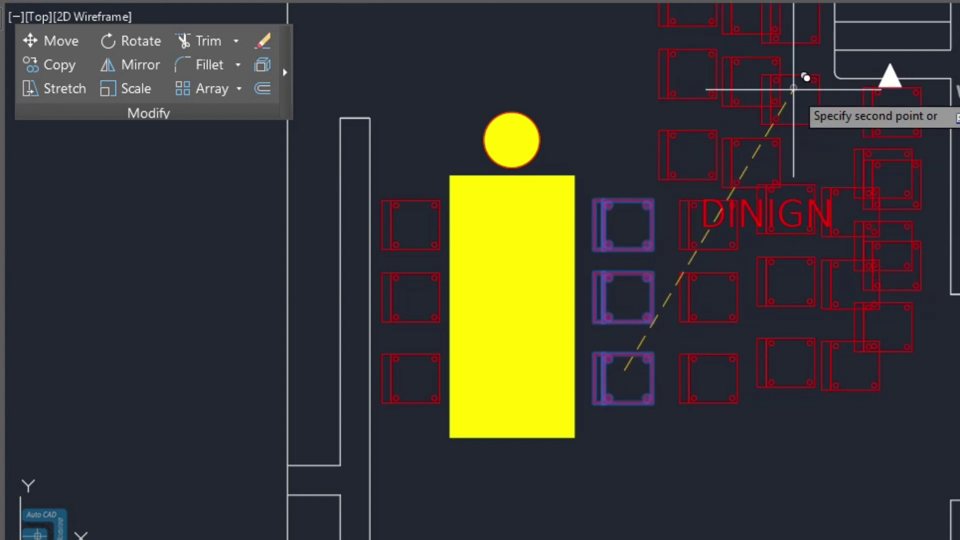
{"action": "left_click", "coordinate": [794, 88]}
{"action": "left_click", "coordinate": [832, 443]}
{"action": "left_click", "coordinate": [671, 461]}
{"action": "left_click", "coordinate": [427, 499]}
{"action": "left_click", "coordinate": [204, 366]}
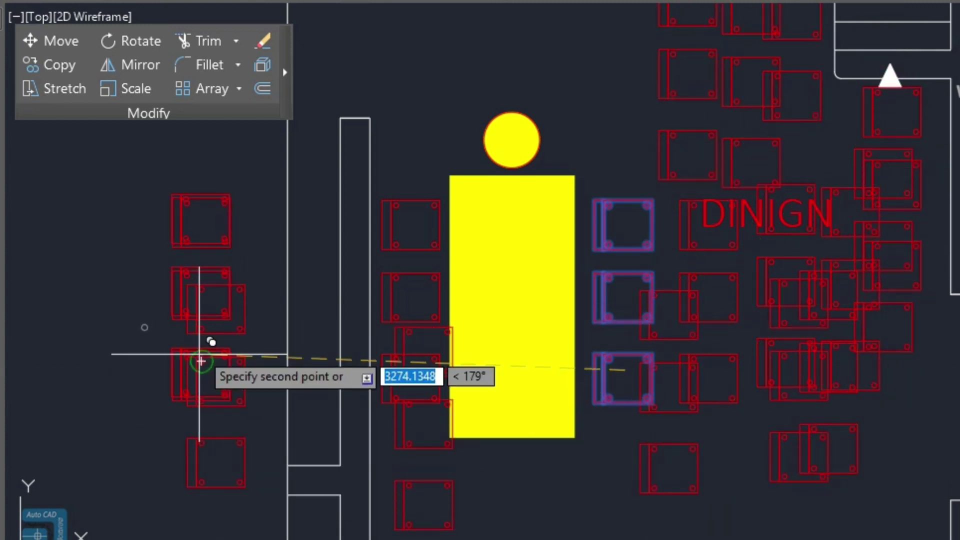
{"action": "left_click", "coordinate": [161, 329]}
{"action": "left_click", "coordinate": [219, 457]}
{"action": "key", "text": "Escape"}
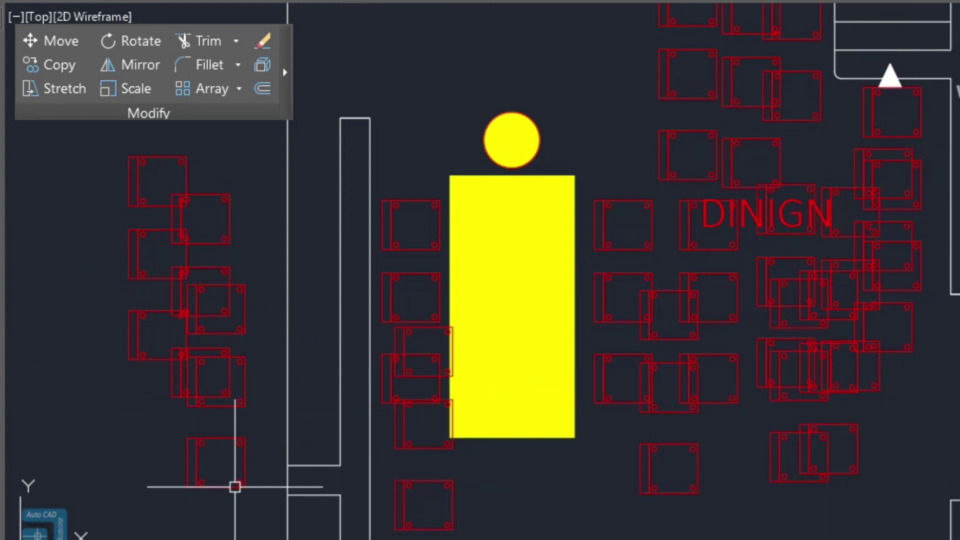
Step: Undo the scattered copies and right-side chairs, briefly redoing and re-undoing them
{"action": "type", "text": "u"}
{"action": "key", "text": "Return"}
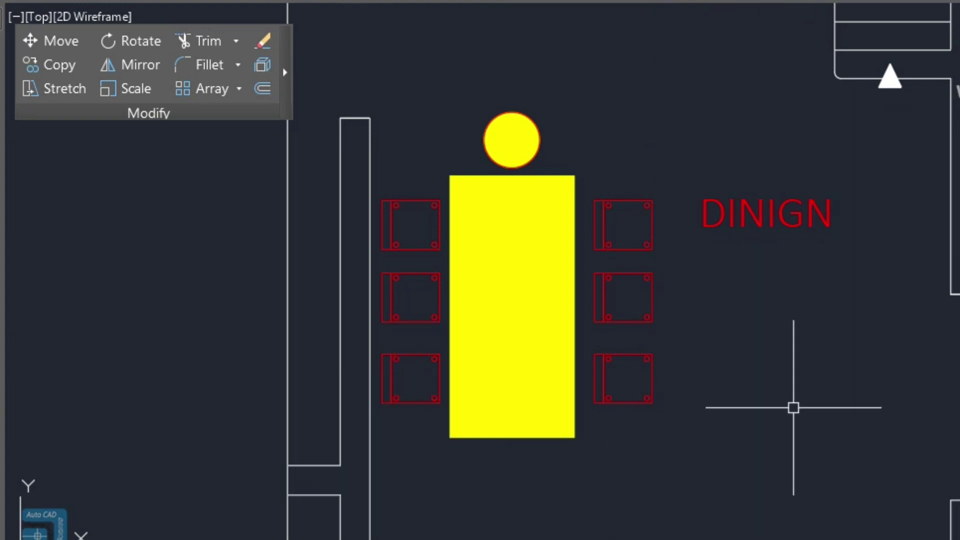
{"action": "type", "text": "u"}
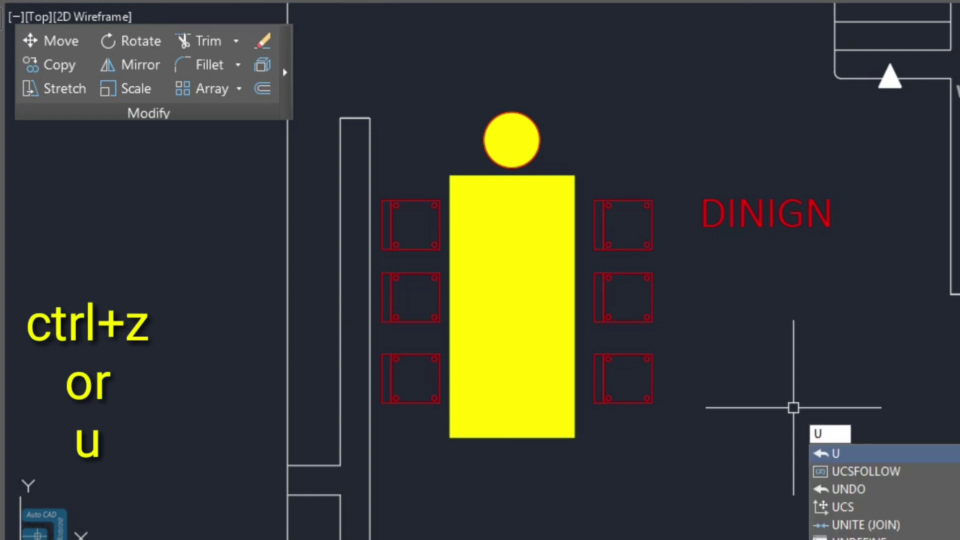
{"action": "key", "text": "Return"}
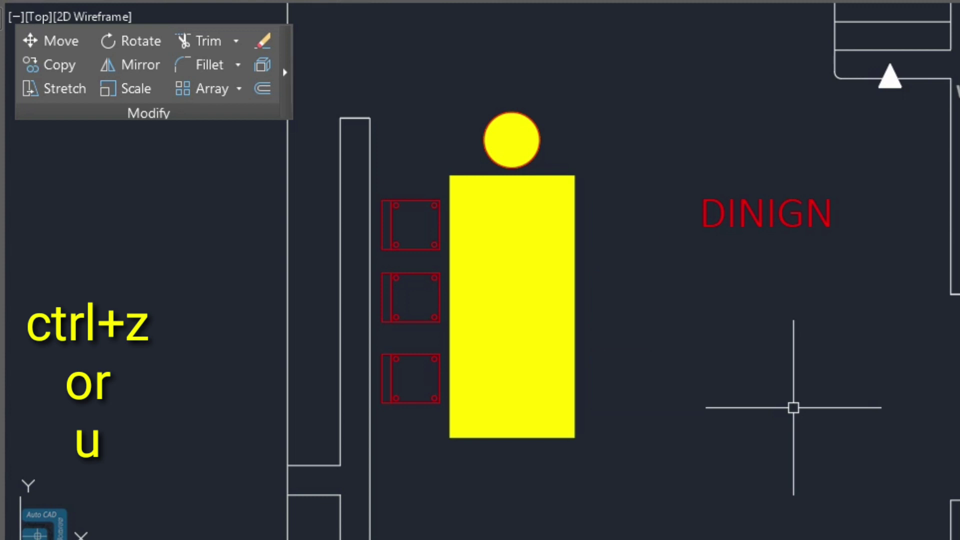
{"action": "key", "text": "ctrl+z"}
{"action": "key", "text": "ctrl+z"}
{"action": "key", "text": "ctrl+z"}
{"action": "key", "text": "ctrl+z"}
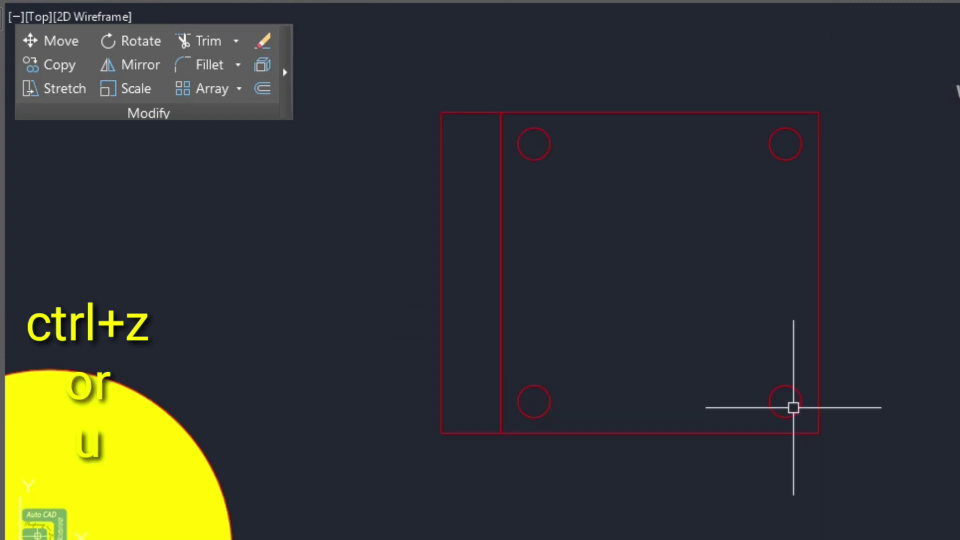
{"action": "key", "text": "ctrl+z"}
{"action": "key", "text": "ctrl+z"}
{"action": "key", "text": "ctrl+z"}
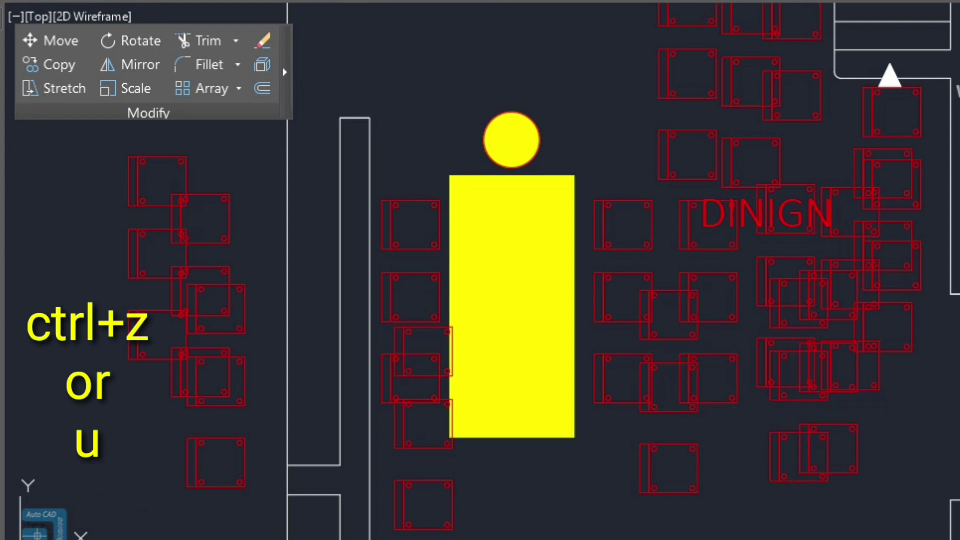
{"action": "key", "text": "ctrl+z"}
{"action": "key", "text": "ctrl+z"}
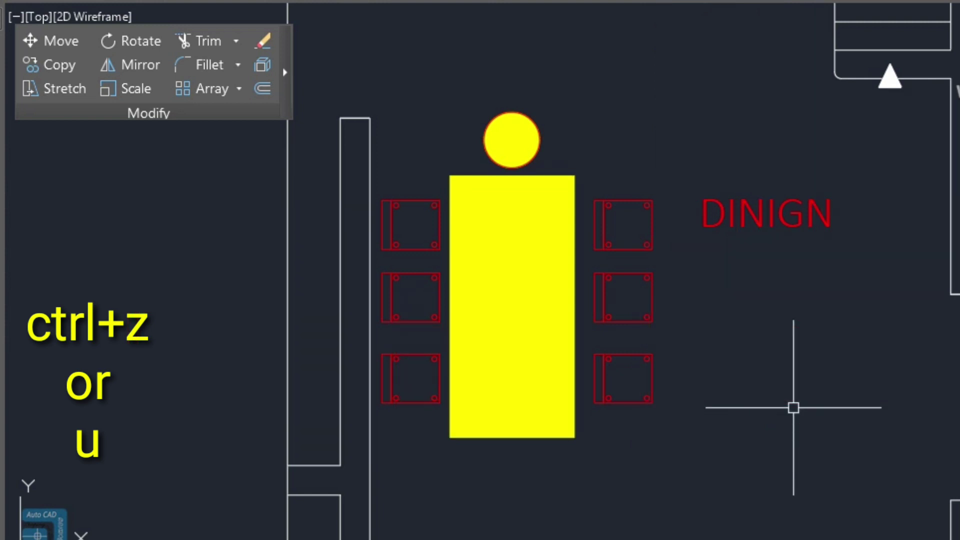
{"action": "key", "text": "ctrl+y"}
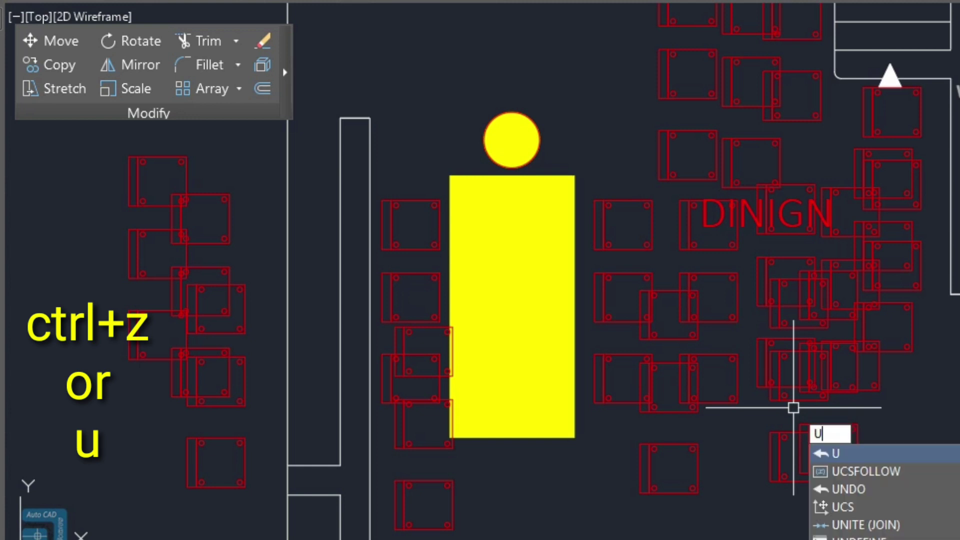
{"action": "key", "text": "Return"}
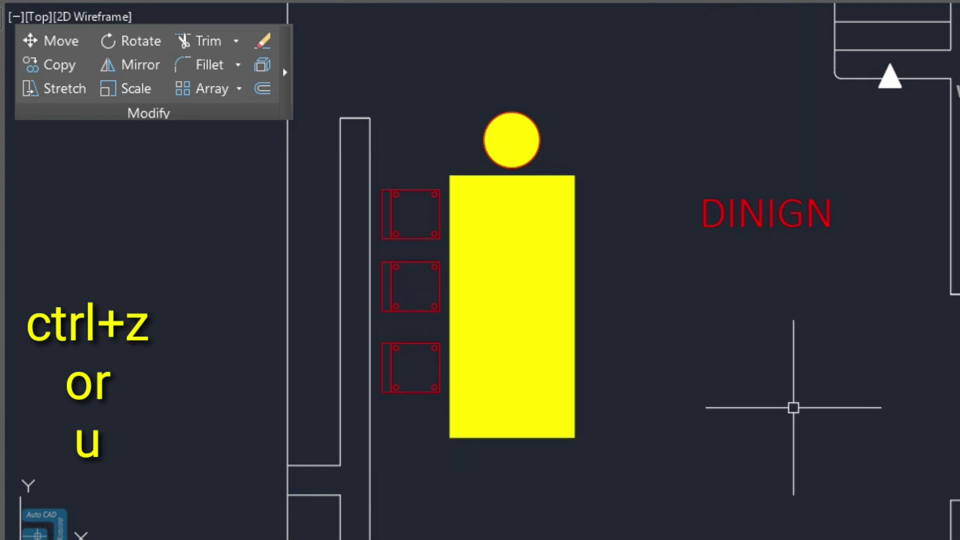
Step: Undo several more steps back to the table and its chairs
{"action": "key", "text": "ctrl+z"}
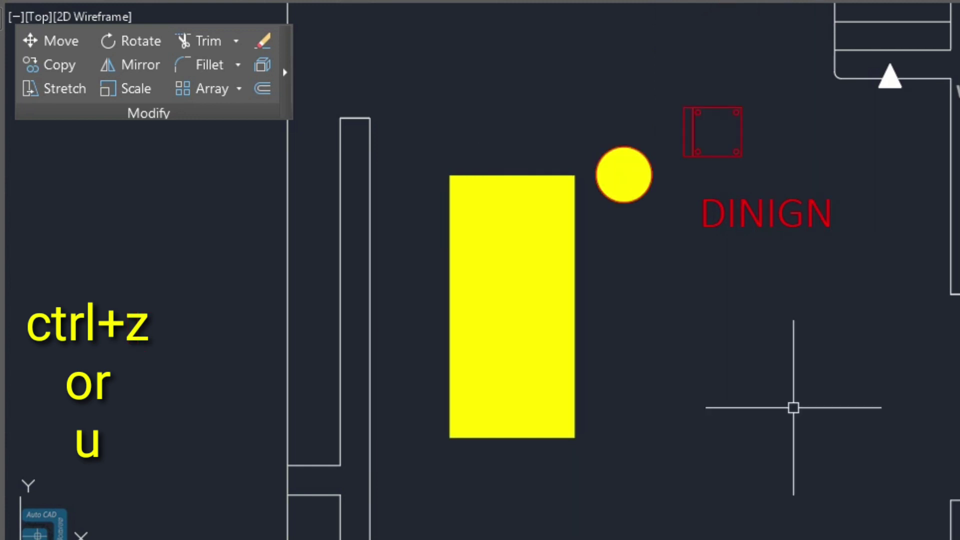
{"action": "key", "text": "ctrl+z"}
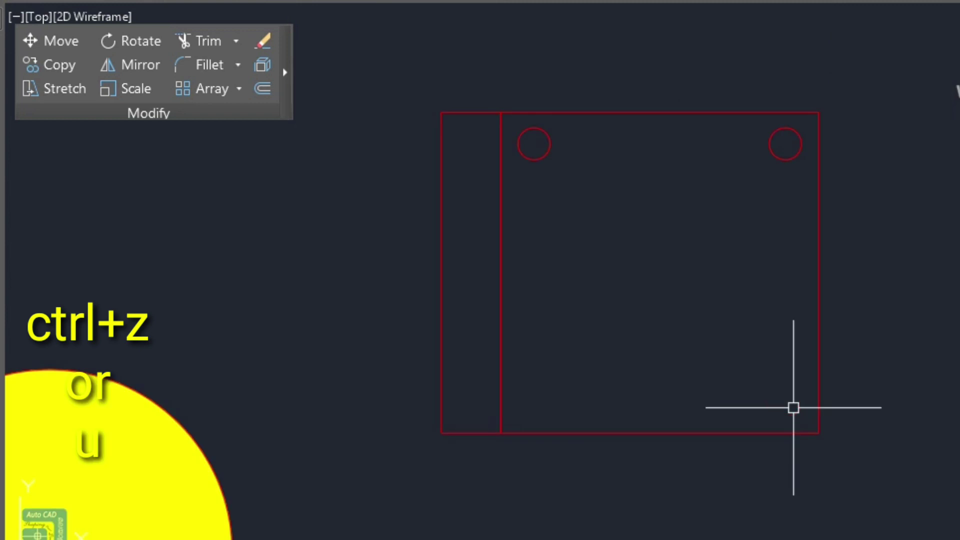
{"action": "key", "text": "ctrl+z"}
{"action": "key", "text": "ctrl+z"}
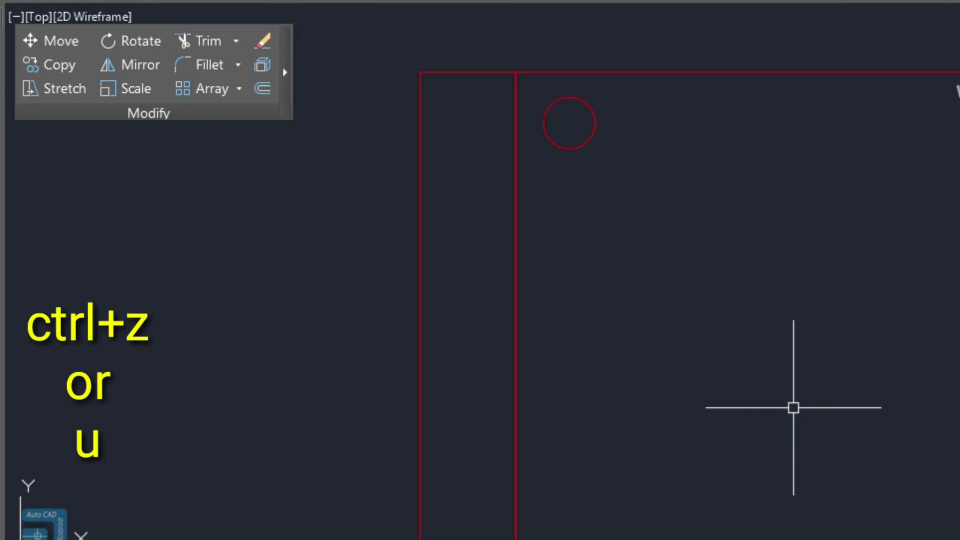
{"action": "key", "text": "ctrl+z"}
{"action": "key", "text": "ctrl+z"}
{"action": "key", "text": "ctrl+z"}
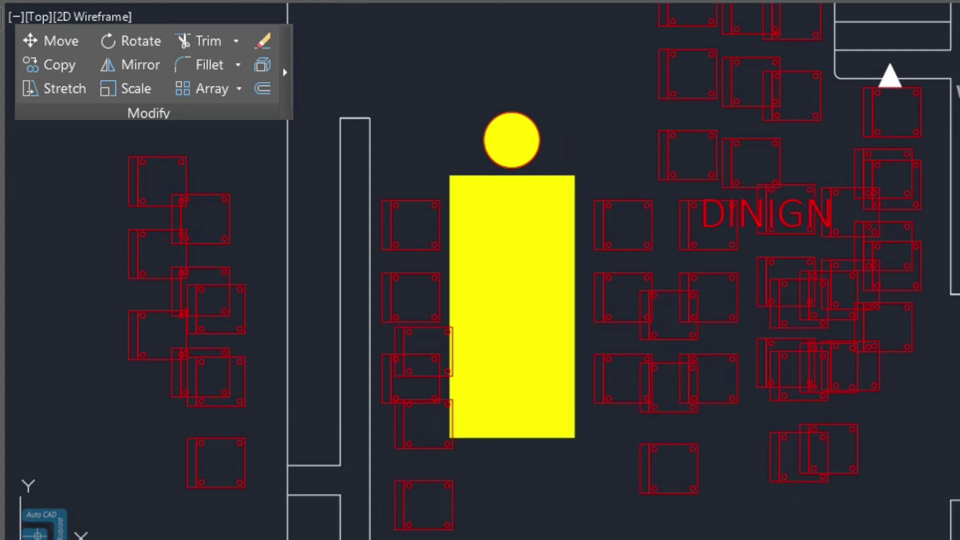
{"action": "key", "text": "ctrl+z"}
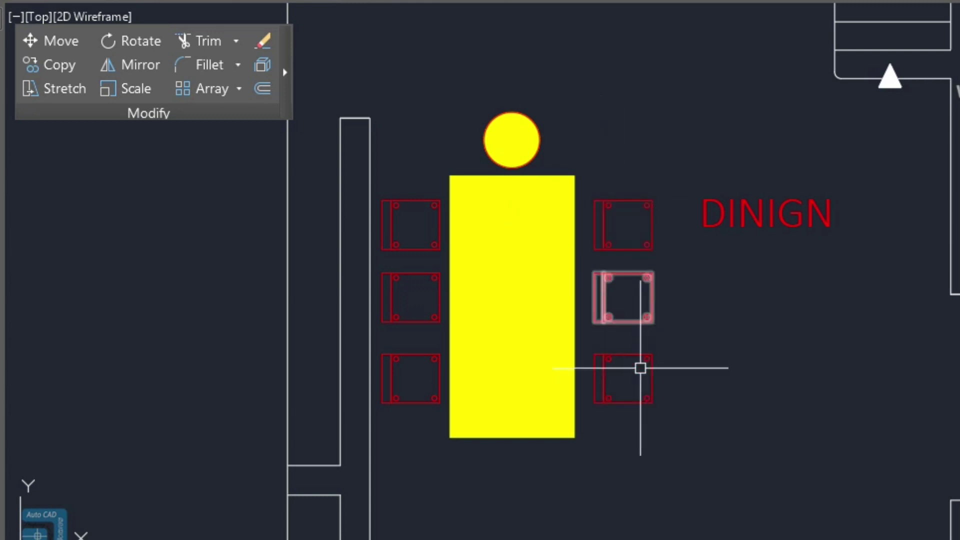
{"action": "left_click", "coordinate": [669, 213]}
{"action": "left_click", "coordinate": [631, 239]}
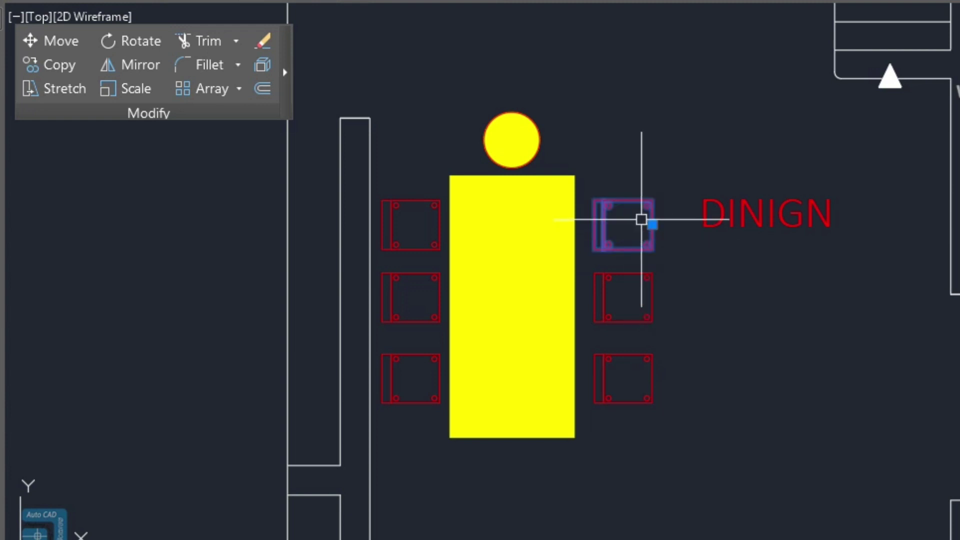
{"action": "left_click", "coordinate": [133, 40]}
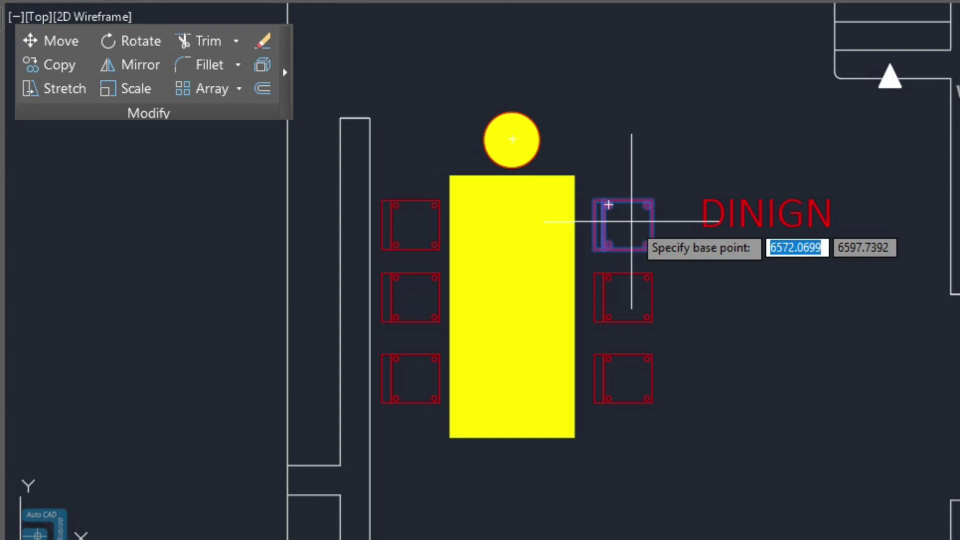
{"action": "scroll", "coordinate": [629, 217], "scroll_direction": "up", "scroll_amount": 8}
{"action": "left_click", "coordinate": [611, 239]}
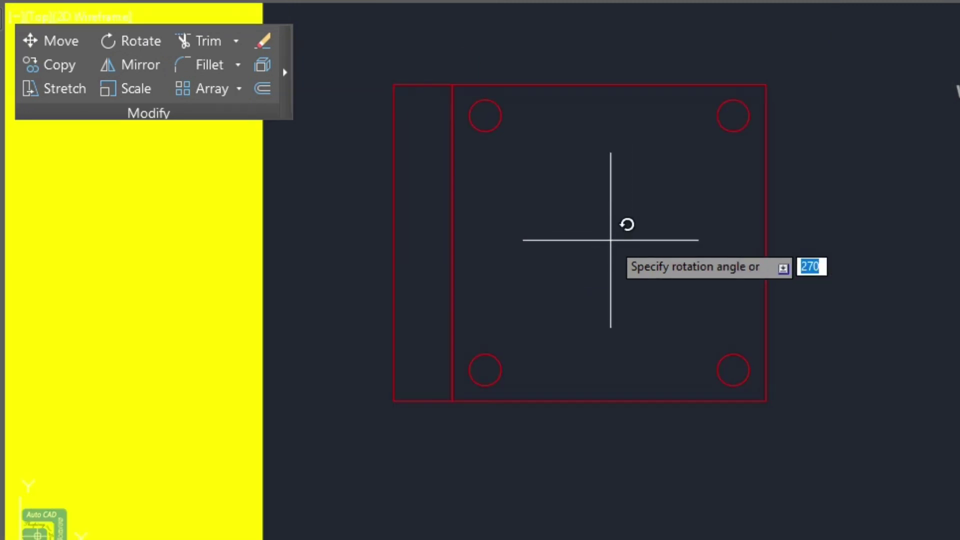
{"action": "left_click", "coordinate": [350, 241]}
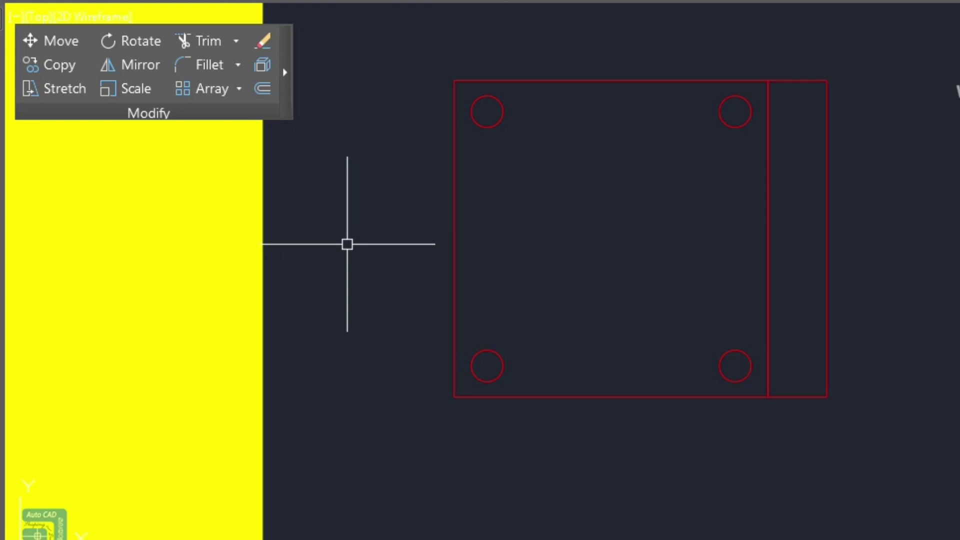
{"action": "key", "text": "Return"}
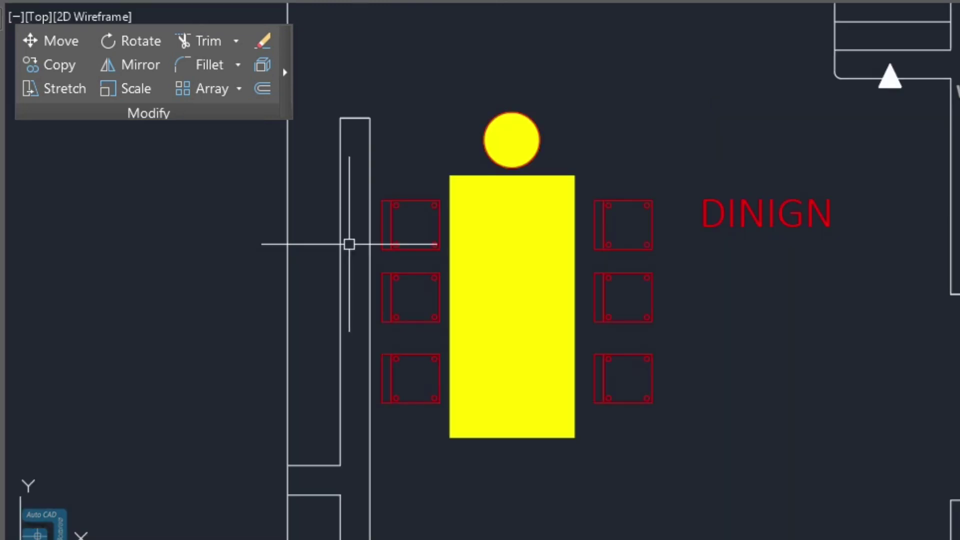
{"action": "scroll", "coordinate": [595, 240], "scroll_direction": "up", "scroll_amount": 5}
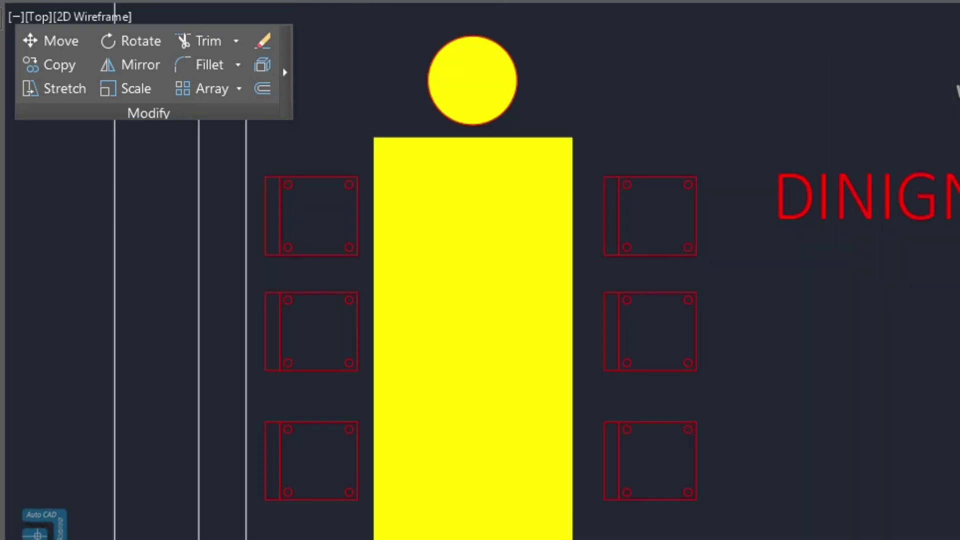
{"action": "scroll", "coordinate": [683, 228], "scroll_direction": "down", "scroll_amount": 4}
{"action": "middle_click_drag", "start_coordinate": [689, 229], "coordinate": [460, 302]}
{"action": "scroll", "coordinate": [480, 298], "scroll_direction": "up", "scroll_amount": 2}
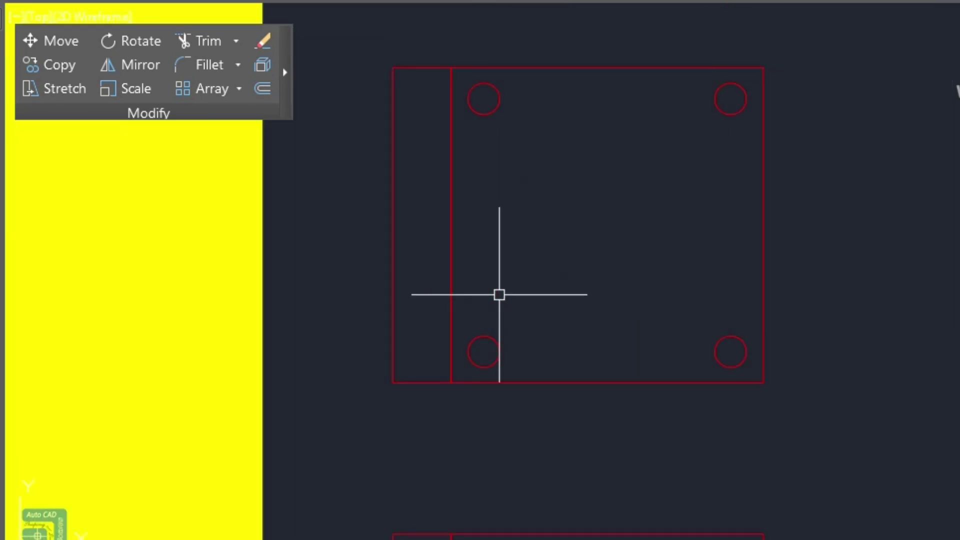
{"action": "left_click", "coordinate": [537, 383]}
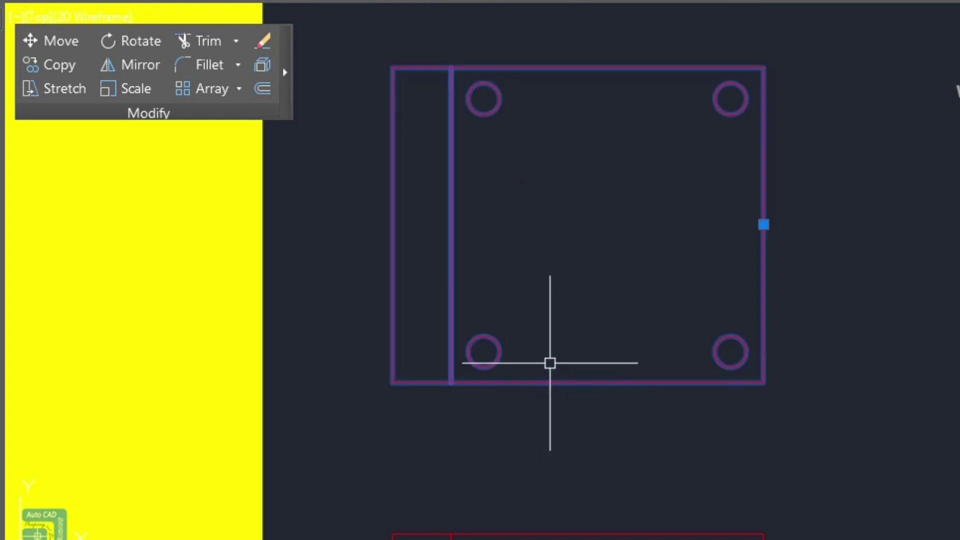
{"action": "middle_click_drag", "start_coordinate": [564, 336], "coordinate": [561, 337]}
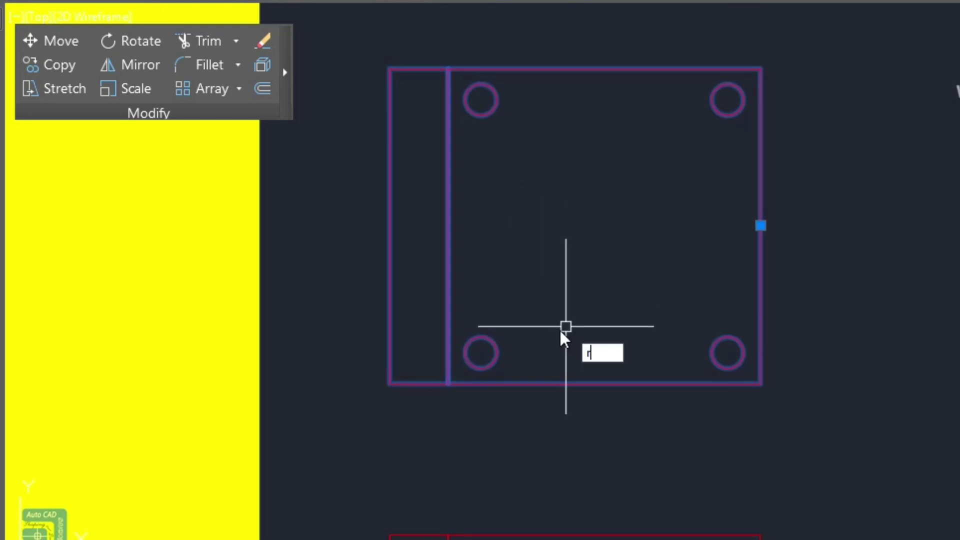
{"action": "type", "text": "o"}
{"action": "key", "text": "Return"}
{"action": "left_click", "coordinate": [591, 229]}
{"action": "left_click", "coordinate": [565, 228]}
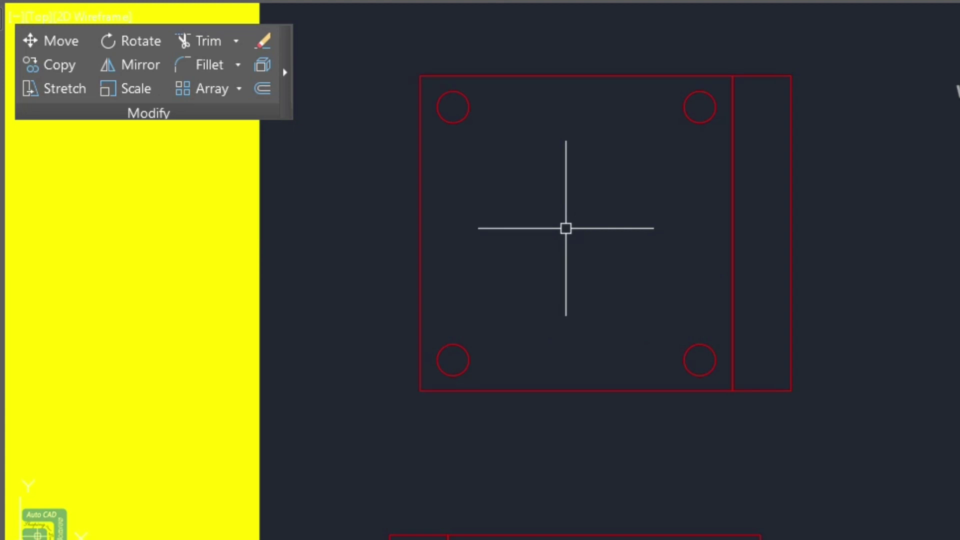
{"action": "key", "text": "ctrl+z"}
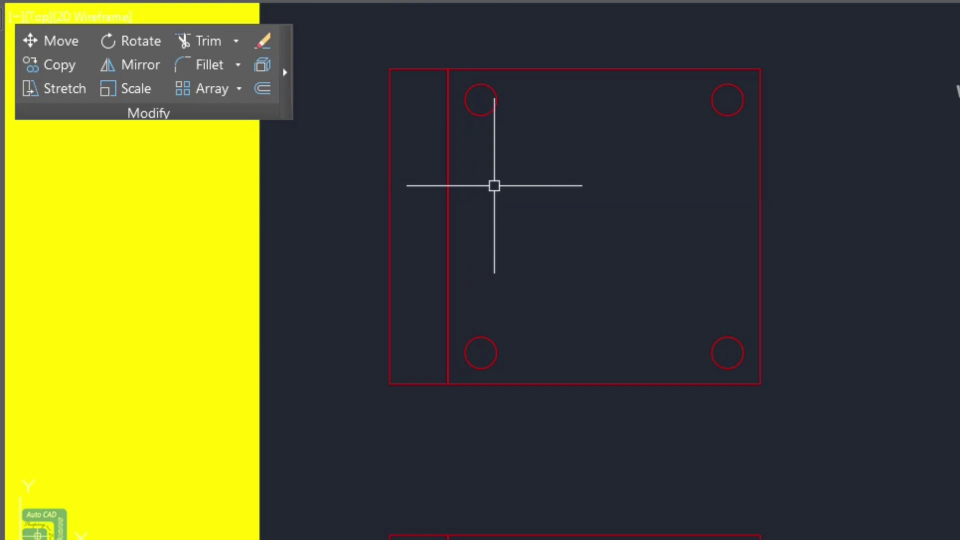
{"action": "scroll", "coordinate": [504, 180], "scroll_direction": "down", "scroll_amount": 4}
{"action": "left_click", "coordinate": [507, 320]}
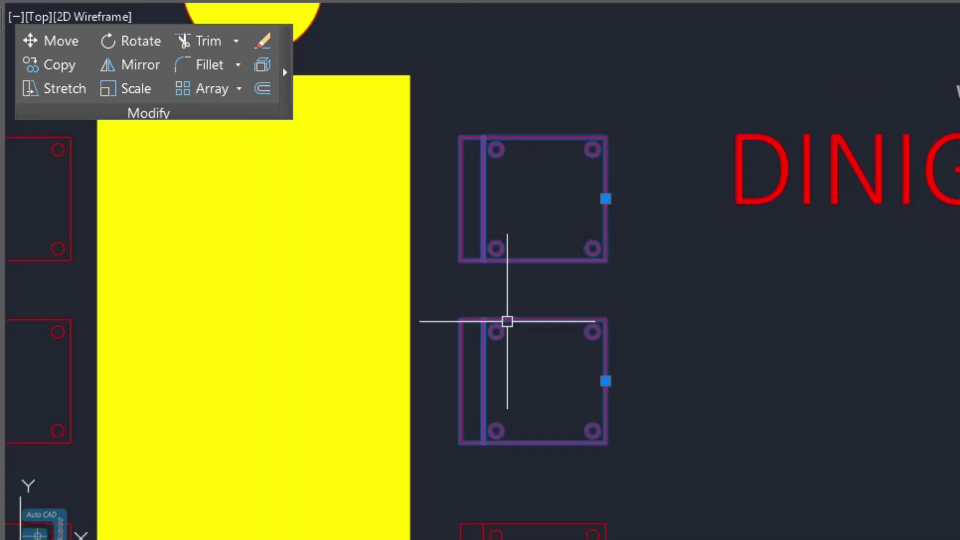
{"action": "left_click", "coordinate": [144, 41]}
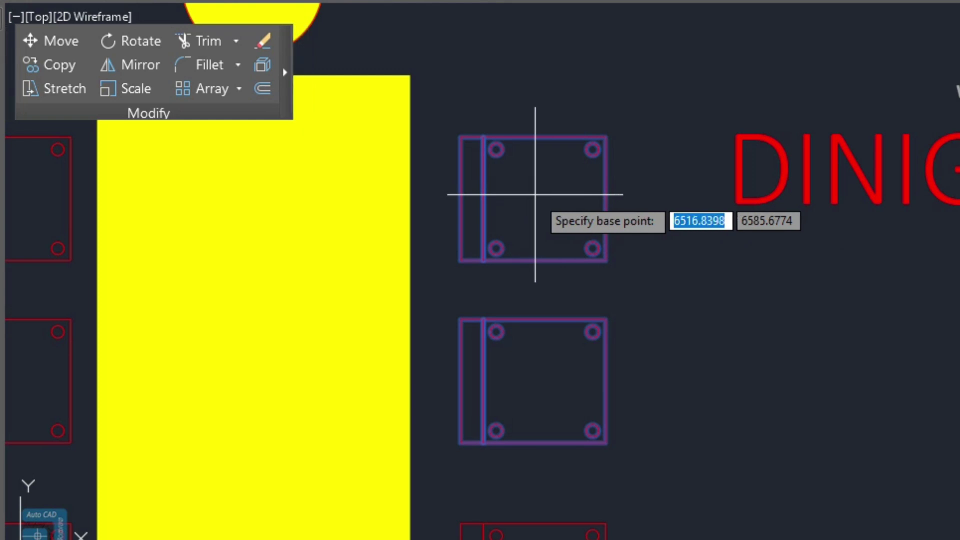
{"action": "left_click", "coordinate": [535, 287]}
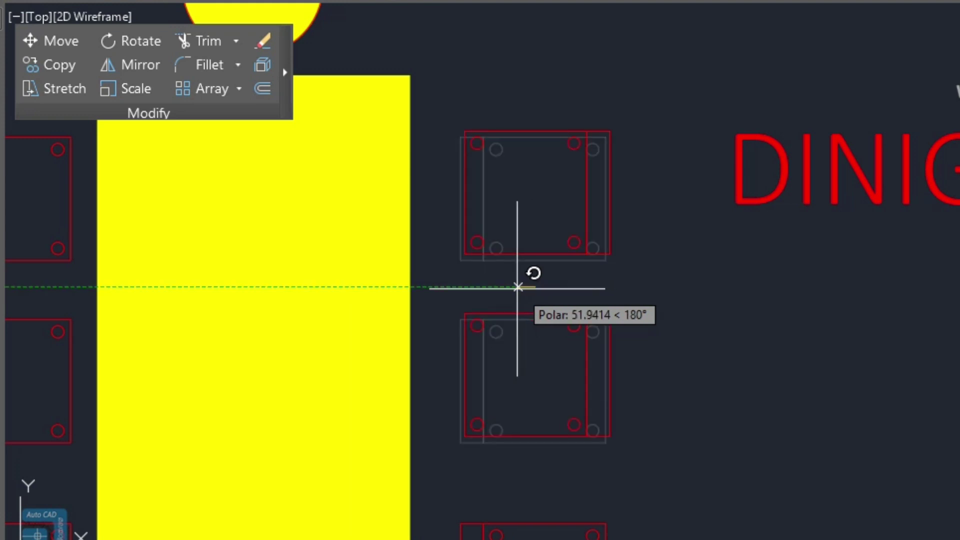
{"action": "left_click", "coordinate": [516, 287]}
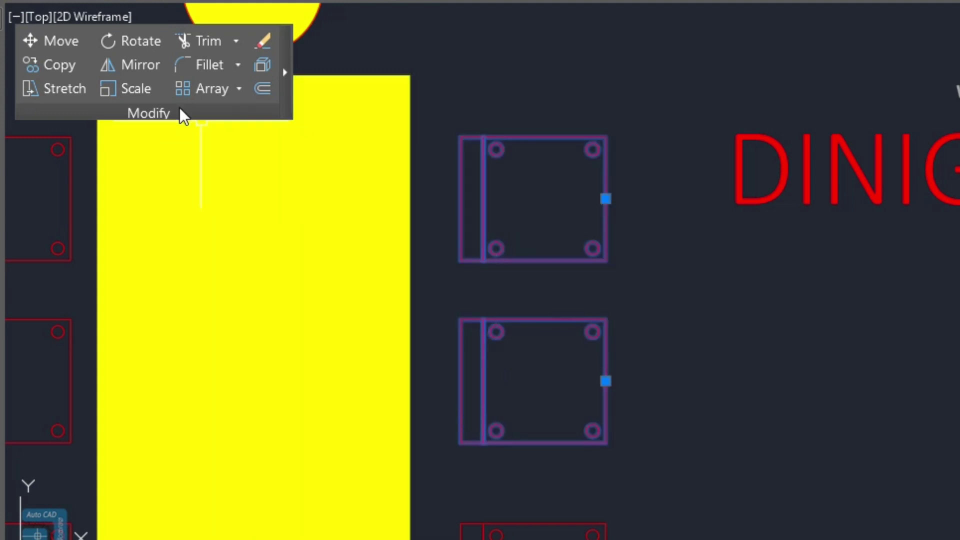
{"action": "left_click", "coordinate": [135, 40]}
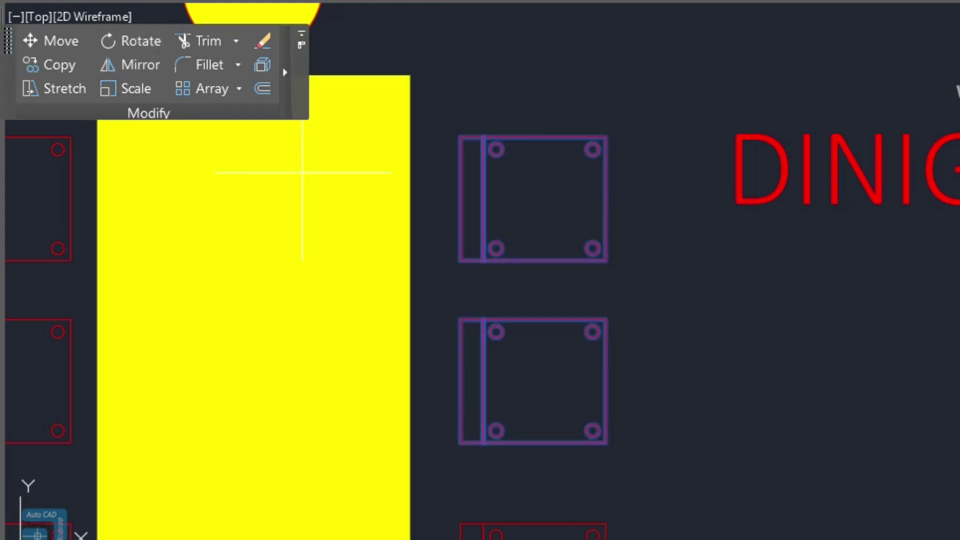
{"action": "left_click", "coordinate": [545, 384]}
{"action": "key", "text": "Escape"}
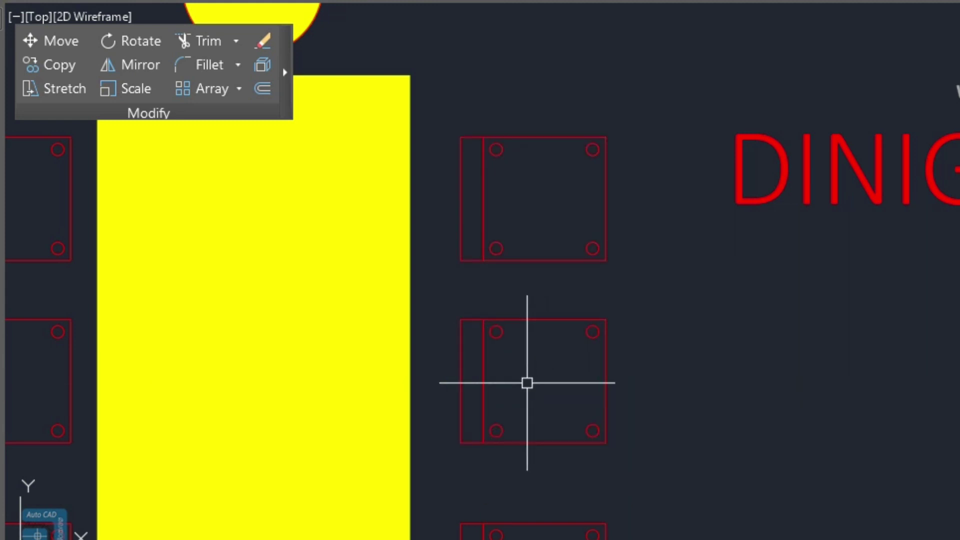
{"action": "left_click_drag", "start_coordinate": [534, 236], "coordinate": [503, 343]}
{"action": "key", "text": "space"}
{"action": "left_click", "coordinate": [533, 217]}
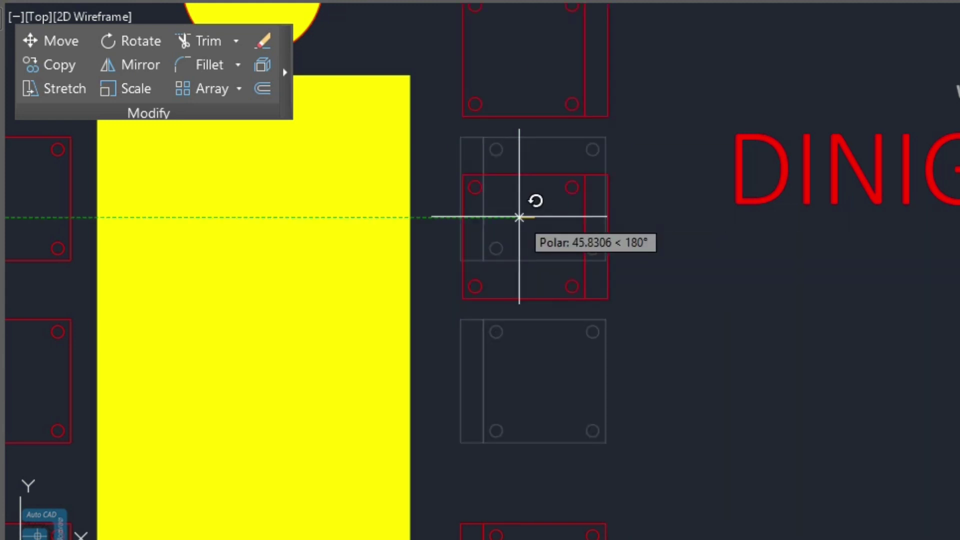
{"action": "key", "text": "Escape"}
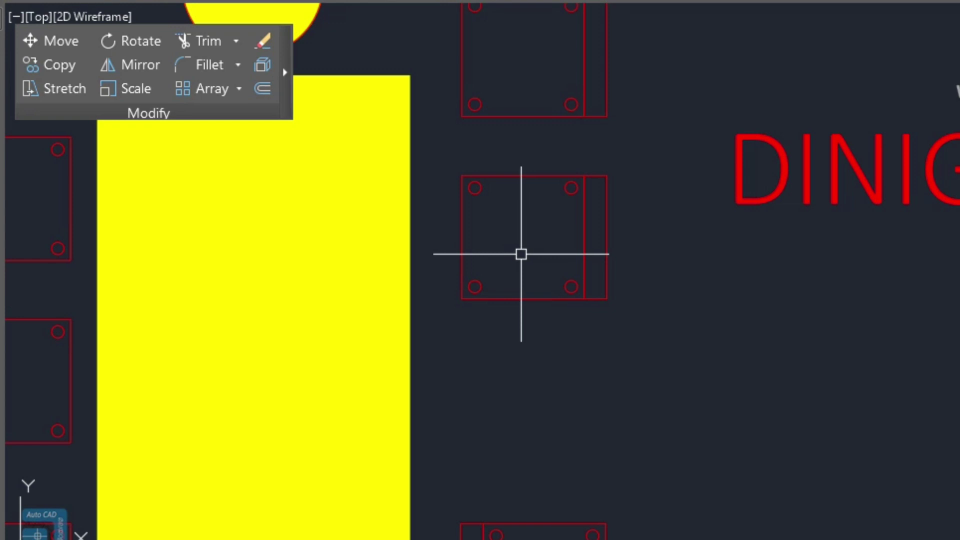
{"action": "key", "text": "ctrl+z"}
{"action": "left_click_drag", "start_coordinate": [526, 221], "coordinate": [504, 343]}
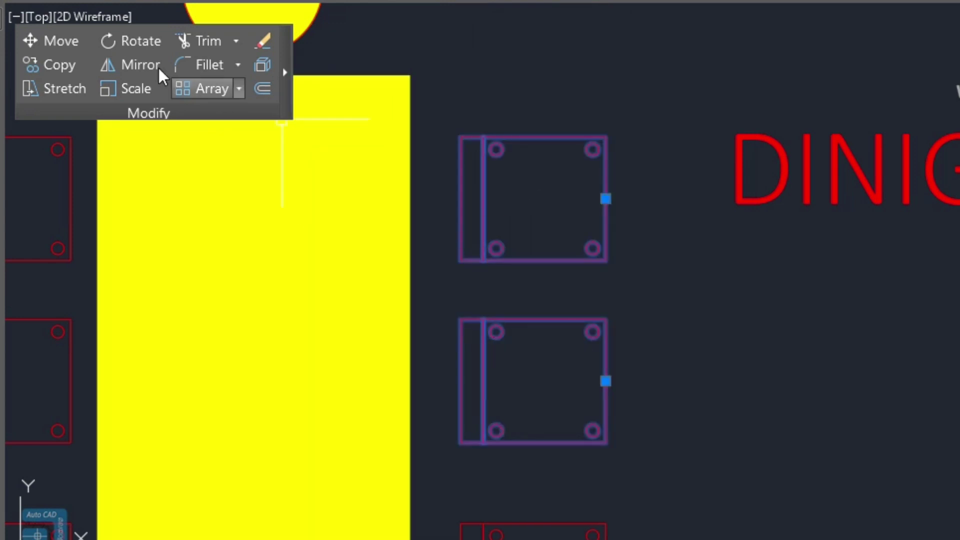
{"action": "left_click", "coordinate": [141, 41]}
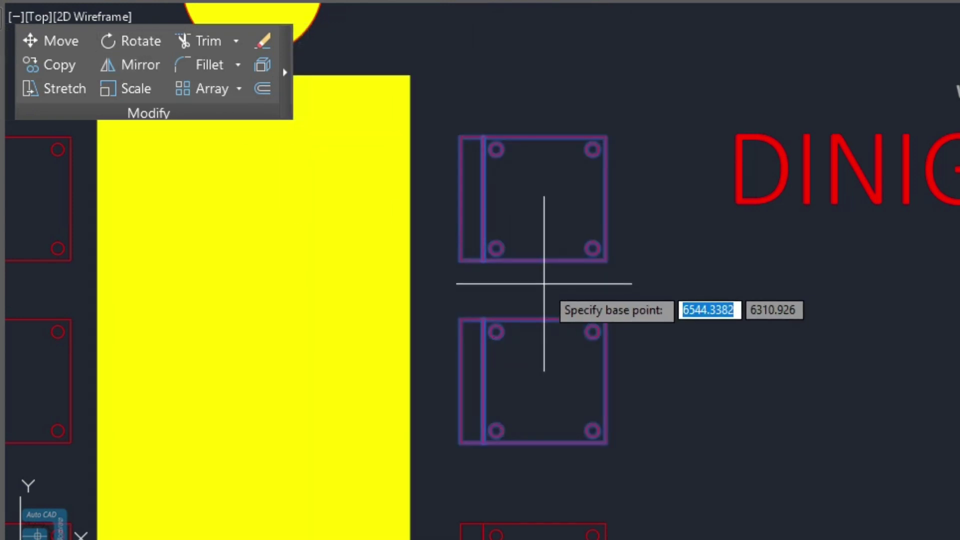
{"action": "left_click", "coordinate": [606, 288]}
{"action": "left_click", "coordinate": [585, 288]}
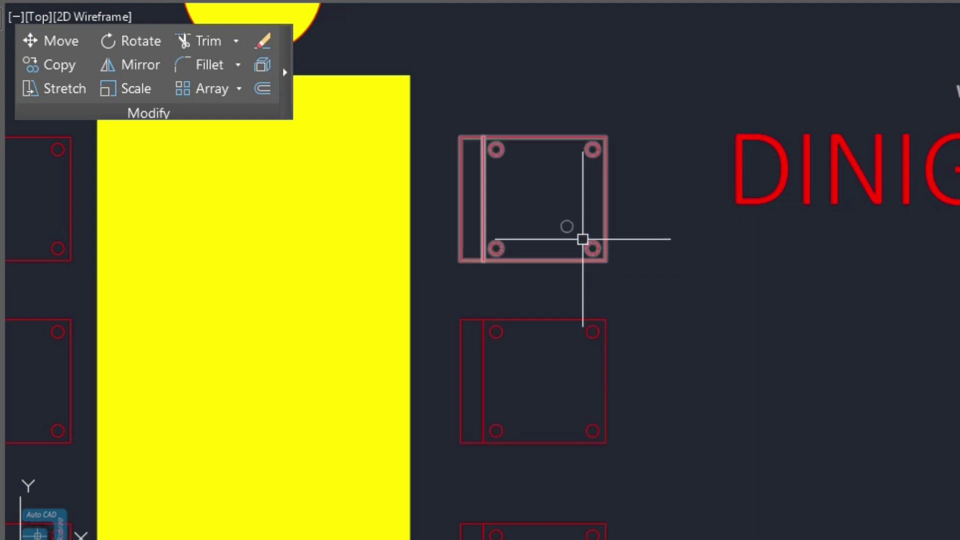
{"action": "left_click", "coordinate": [583, 240]}
{"action": "left_click", "coordinate": [510, 360]}
{"action": "key", "text": "space"}
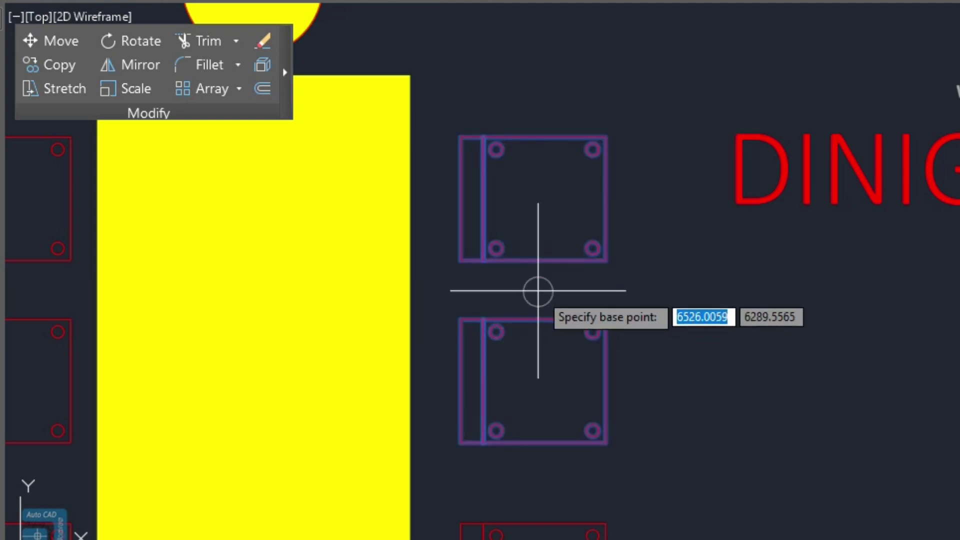
{"action": "left_click", "coordinate": [537, 290]}
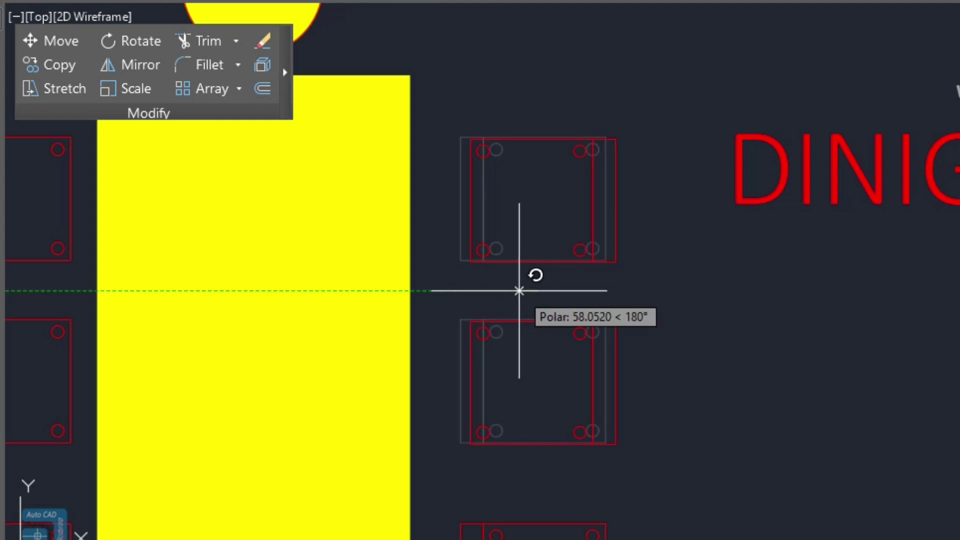
{"action": "left_click", "coordinate": [519, 290]}
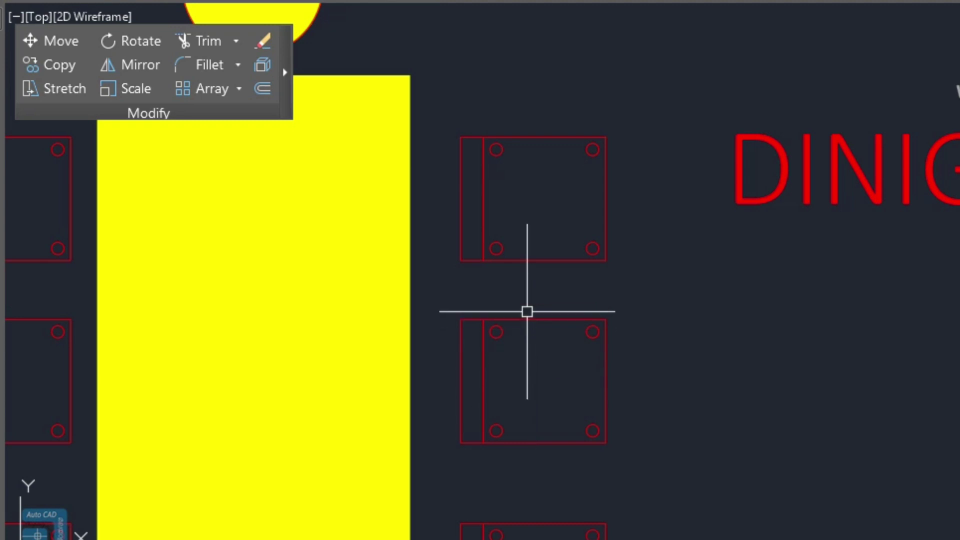
{"action": "scroll", "coordinate": [530, 305], "scroll_direction": "down", "scroll_amount": 2}
{"action": "left_click", "coordinate": [551, 243]}
{"action": "left_click", "coordinate": [506, 413]}
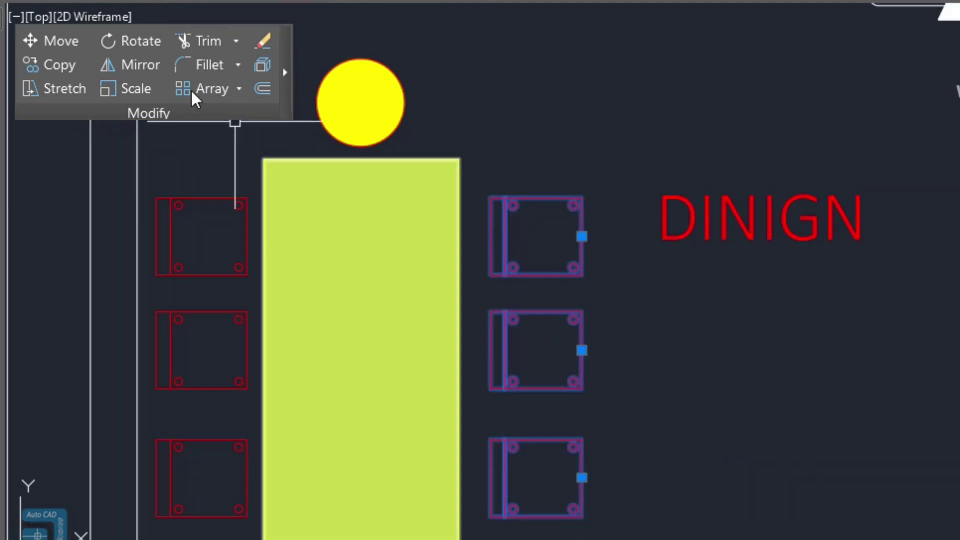
Step: Rotate the three right-hand chairs 180° to face the table
{"action": "left_click", "coordinate": [148, 41]}
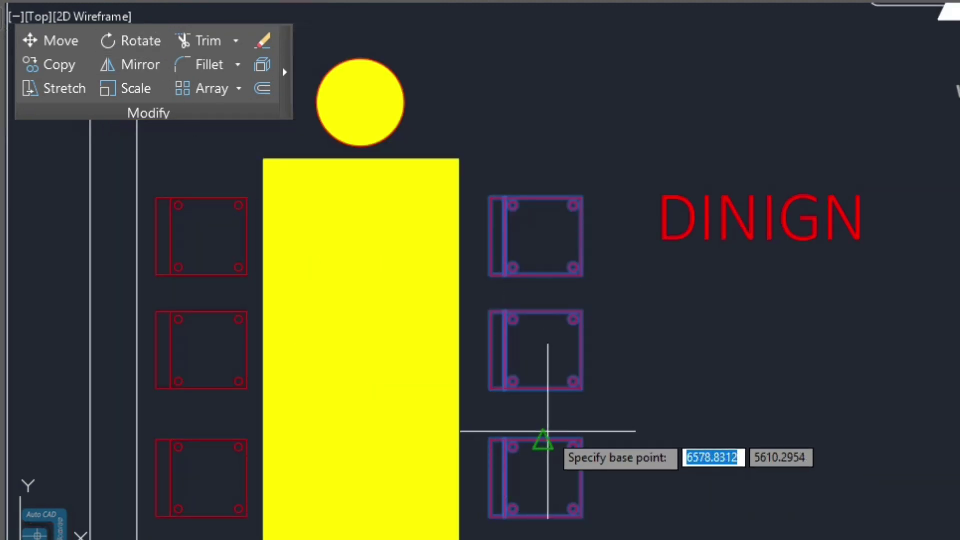
{"action": "left_click", "coordinate": [516, 203]}
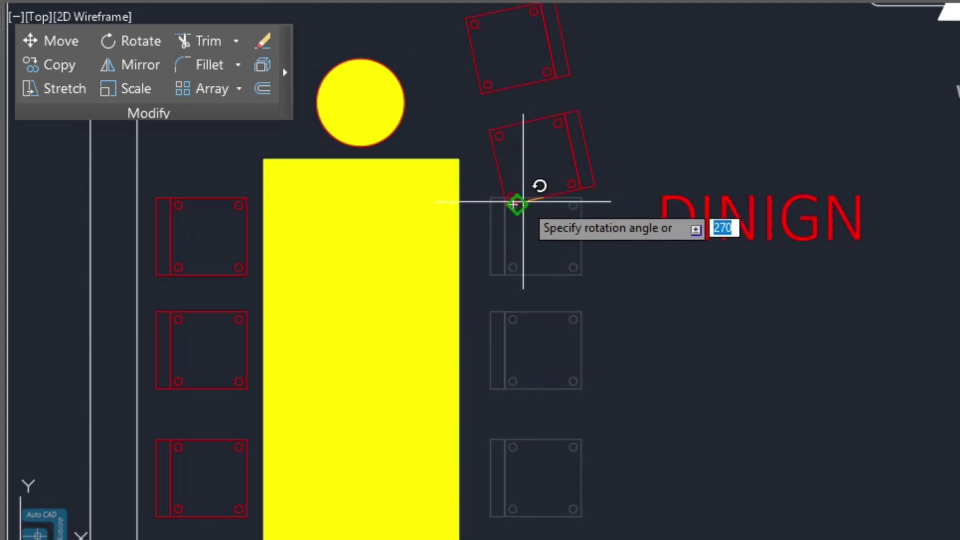
{"action": "key", "text": "Escape"}
{"action": "key", "text": "space"}
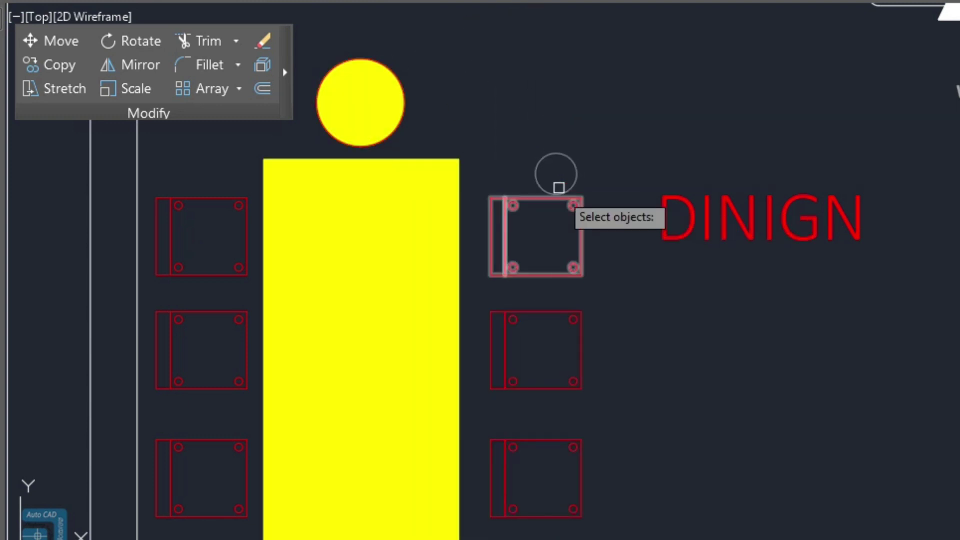
{"action": "left_click", "coordinate": [555, 167]}
{"action": "left_click", "coordinate": [530, 457]}
{"action": "key", "text": "space"}
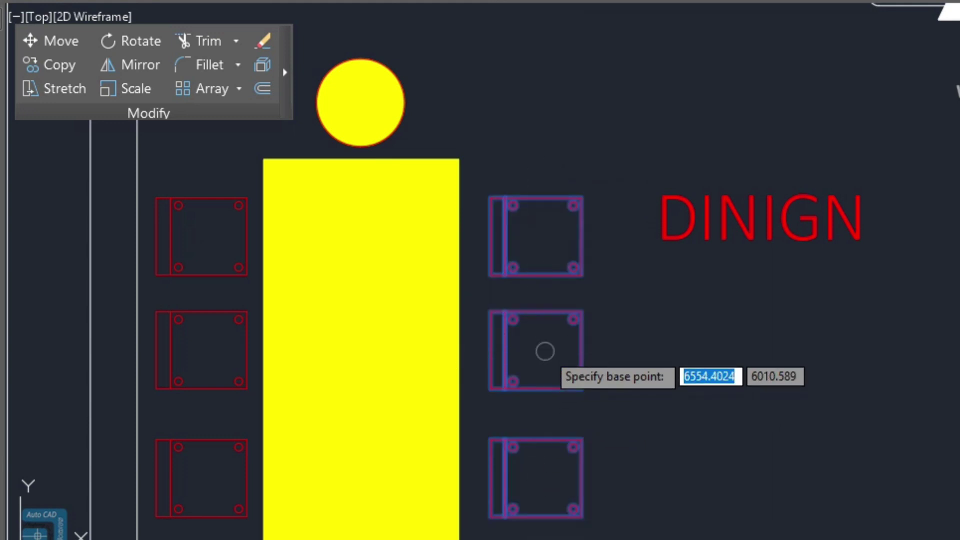
{"action": "left_click", "coordinate": [544, 351]}
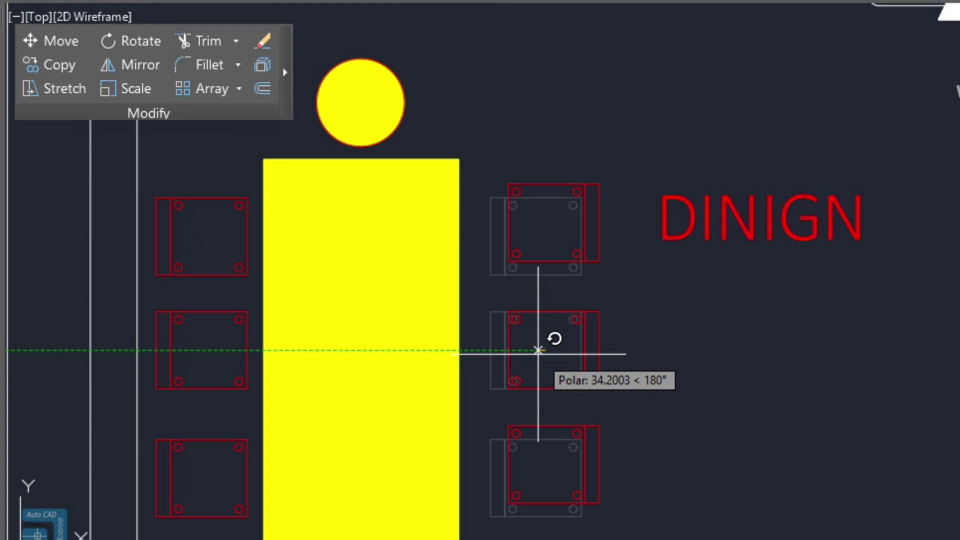
{"action": "left_click", "coordinate": [537, 350]}
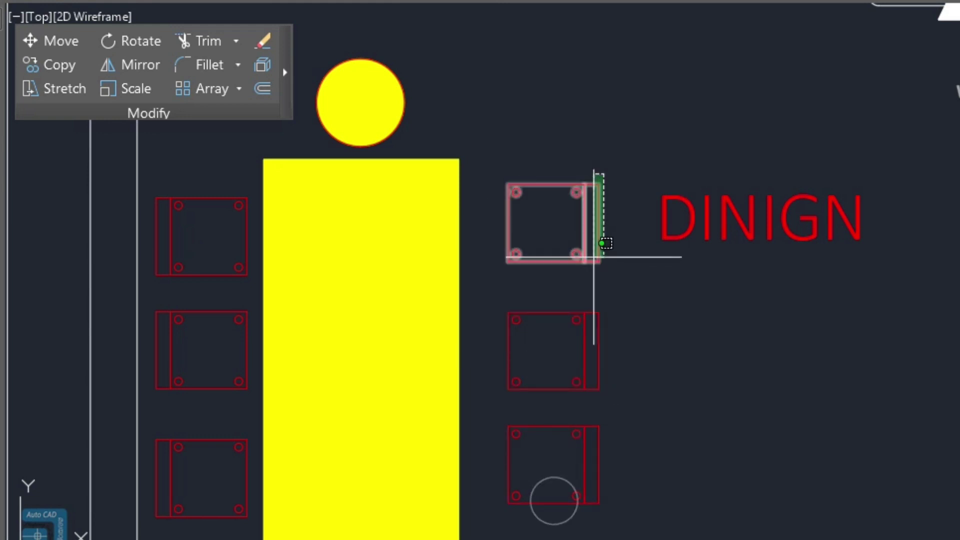
Step: Move the three right-hand chairs slightly left and down
{"action": "left_click", "coordinate": [555, 497]}
{"action": "type", "text": "m"}
{"action": "key", "text": "Return"}
{"action": "left_click", "coordinate": [678, 429]}
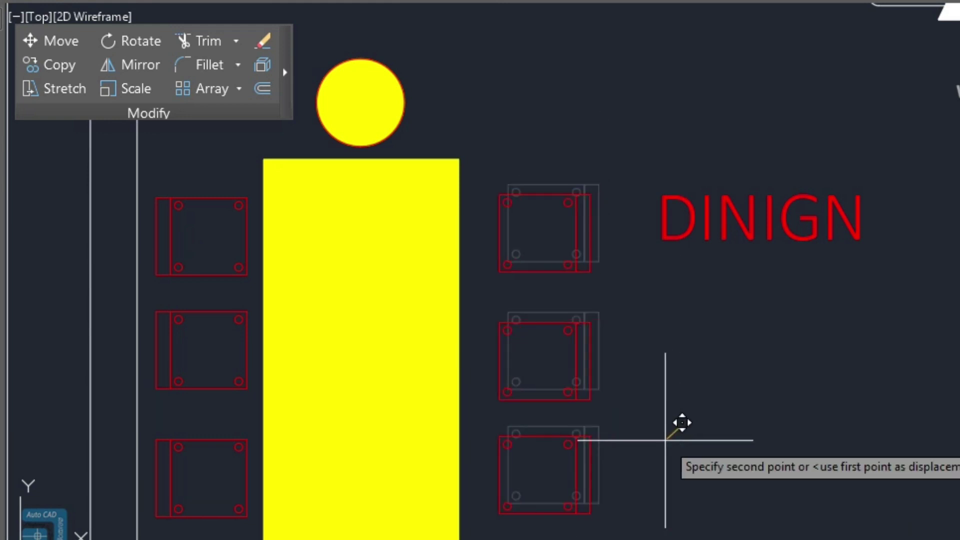
{"action": "left_click", "coordinate": [652, 445]}
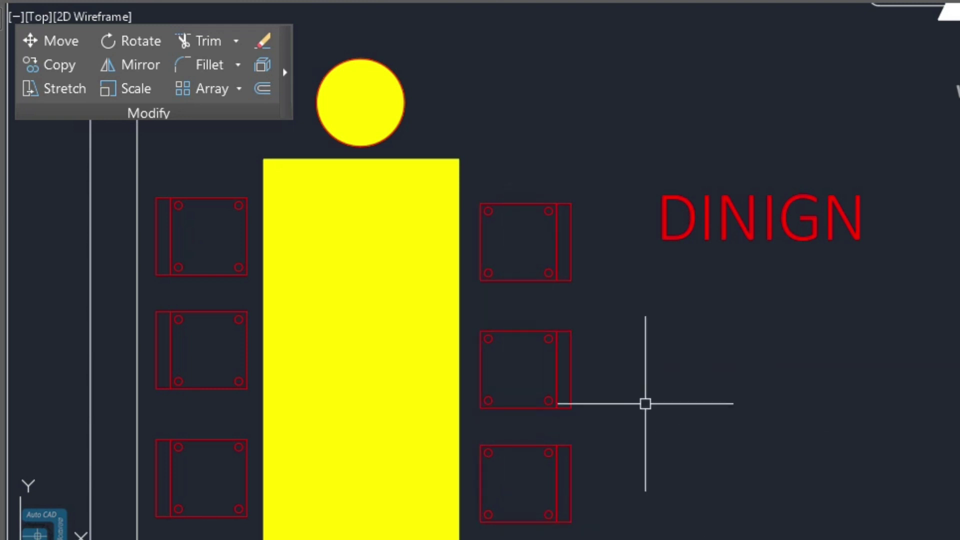
{"action": "scroll", "coordinate": [617, 232], "scroll_direction": "down", "scroll_amount": 4}
Step: Undo the right chairs' last move
{"action": "scroll", "coordinate": [617, 240], "scroll_direction": "up", "scroll_amount": 3}
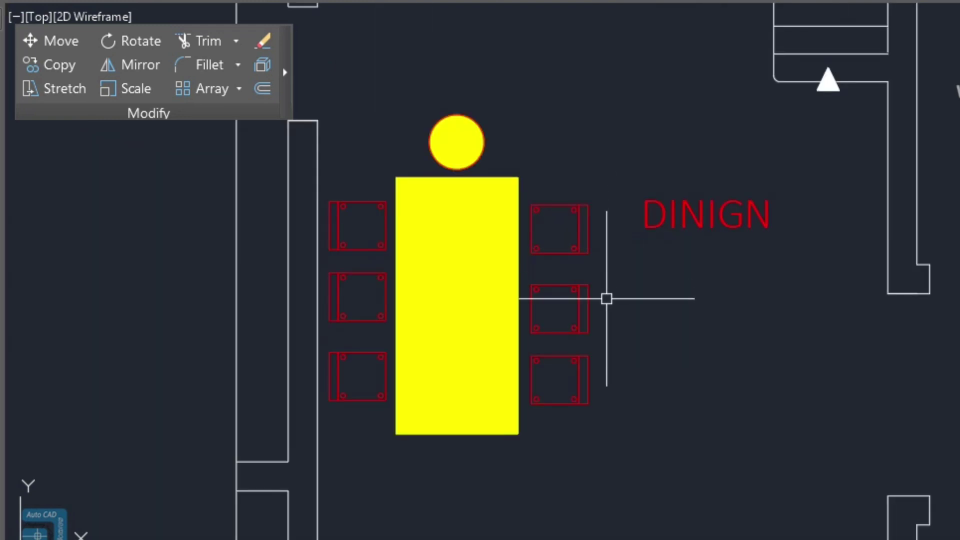
{"action": "key", "text": "Return"}
{"action": "key", "text": "Return"}
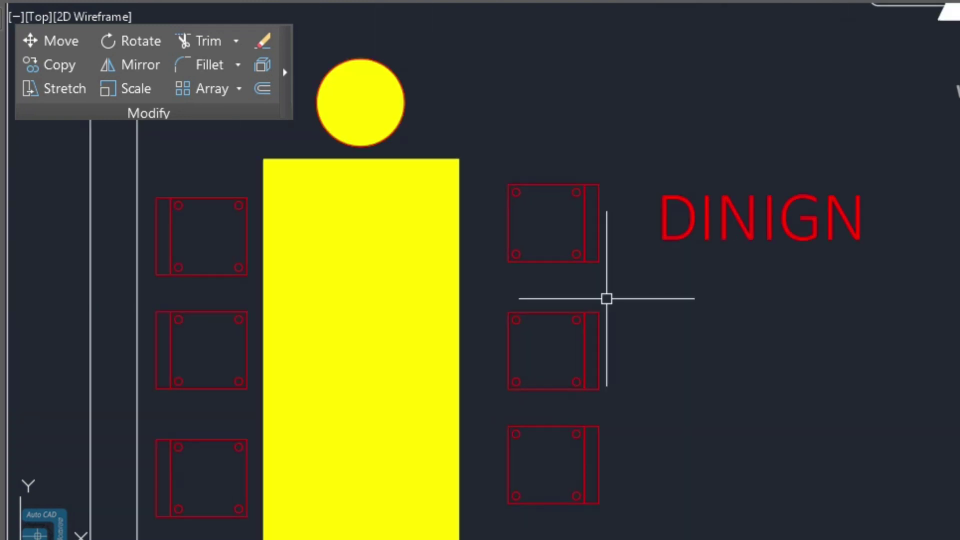
{"action": "scroll", "coordinate": [606, 298], "scroll_direction": "up", "scroll_amount": 2}
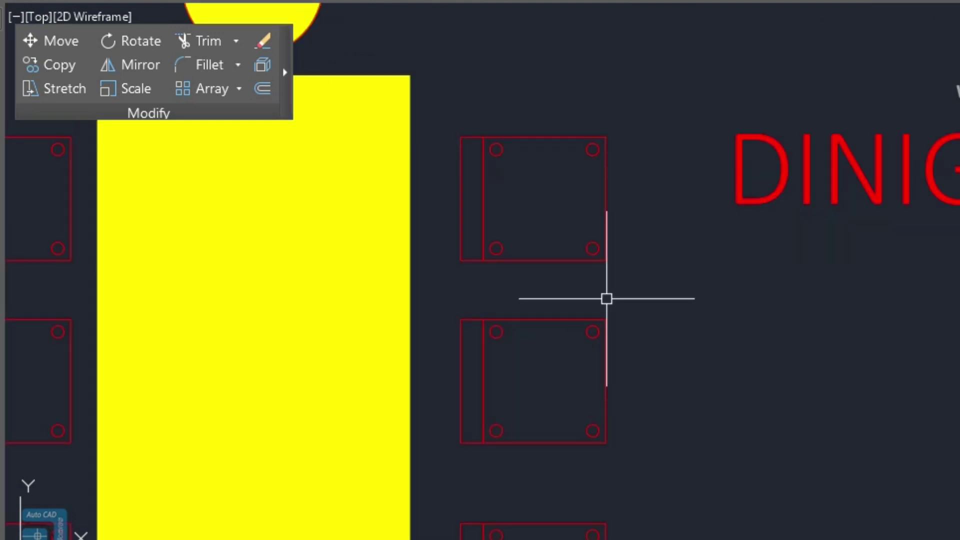
{"action": "scroll", "coordinate": [606, 299], "scroll_direction": "down", "scroll_amount": 4}
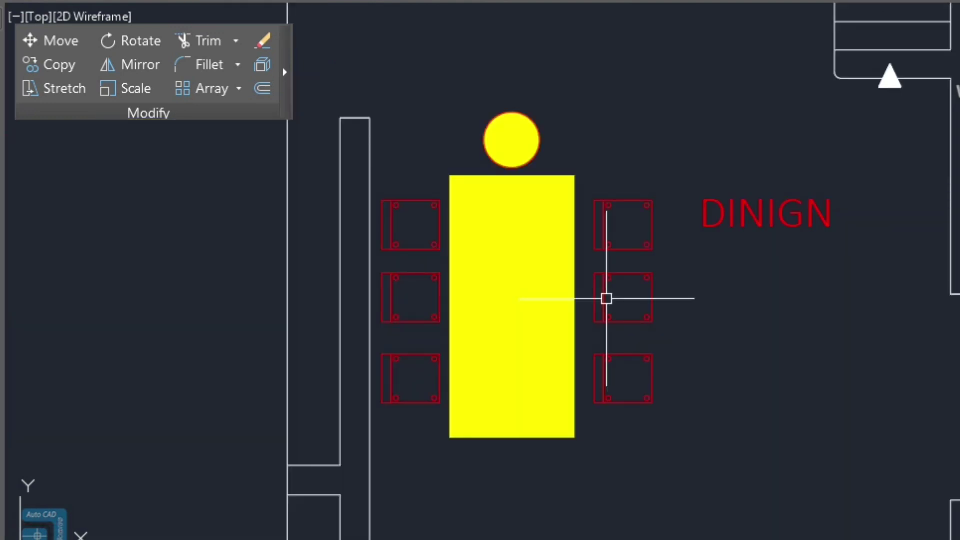
Step: Mirror the three left-hand chairs about the table's centre line
{"action": "left_click", "coordinate": [439, 176]}
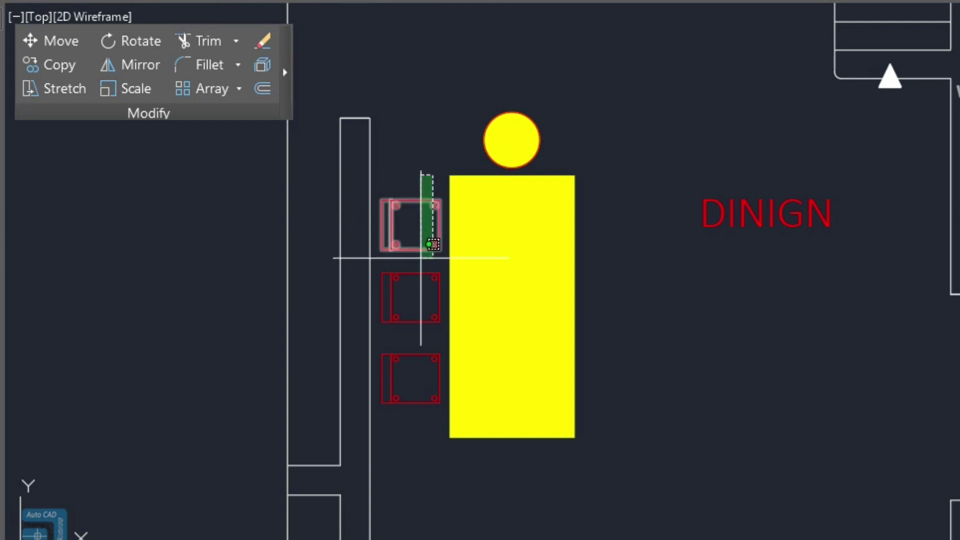
{"action": "left_click", "coordinate": [400, 371]}
{"action": "type", "text": "mi"}
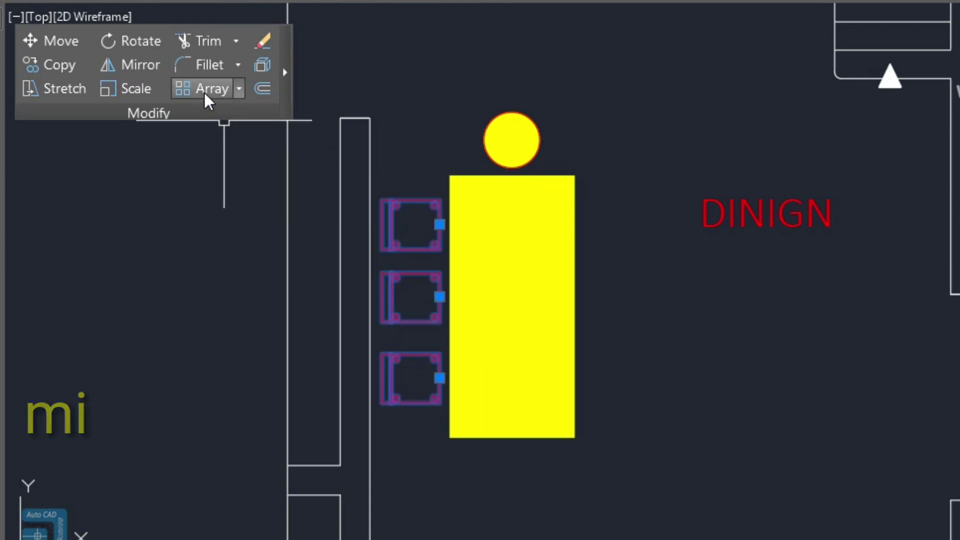
{"action": "left_click", "coordinate": [127, 70]}
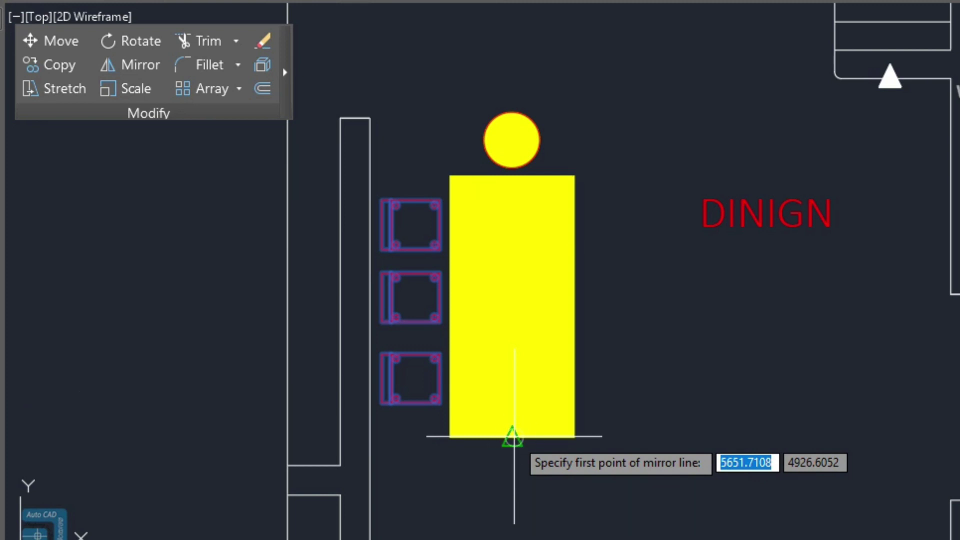
{"action": "left_click", "coordinate": [512, 435]}
{"action": "left_click", "coordinate": [513, 460]}
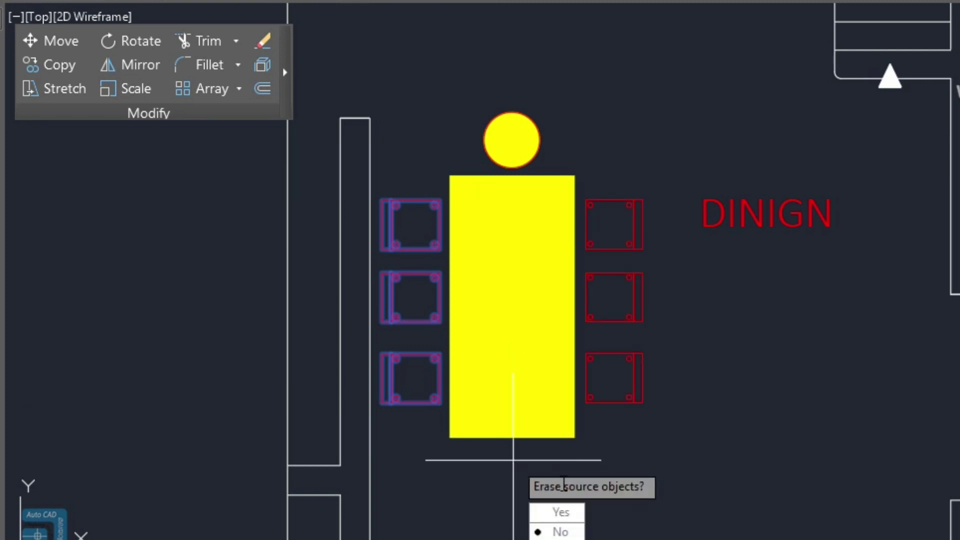
{"action": "key", "text": "Return"}
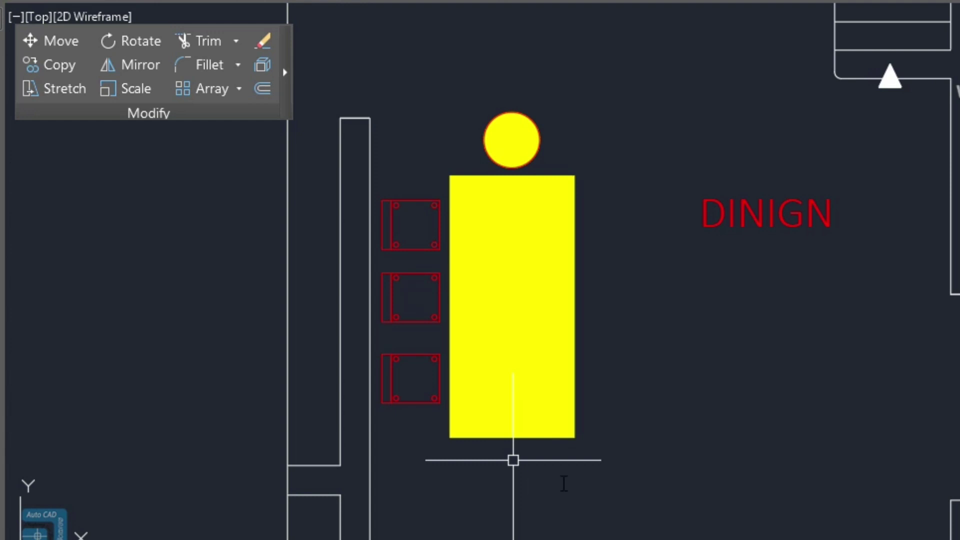
{"action": "left_click", "coordinate": [145, 68]}
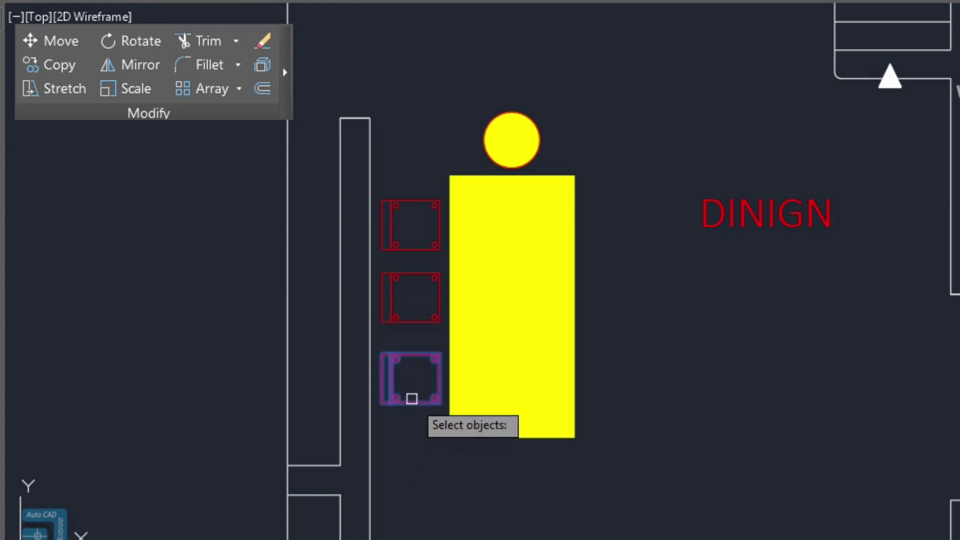
{"action": "scroll", "coordinate": [411, 398], "scroll_direction": "up", "scroll_amount": 4}
{"action": "scroll", "coordinate": [411, 398], "scroll_direction": "up", "scroll_amount": 3}
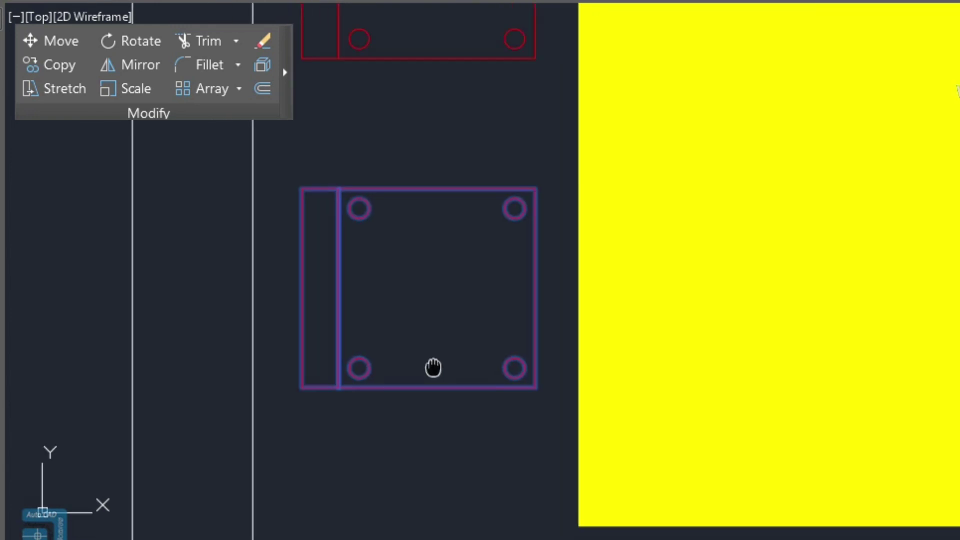
{"action": "left_click", "coordinate": [435, 397]}
{"action": "key", "text": "Return"}
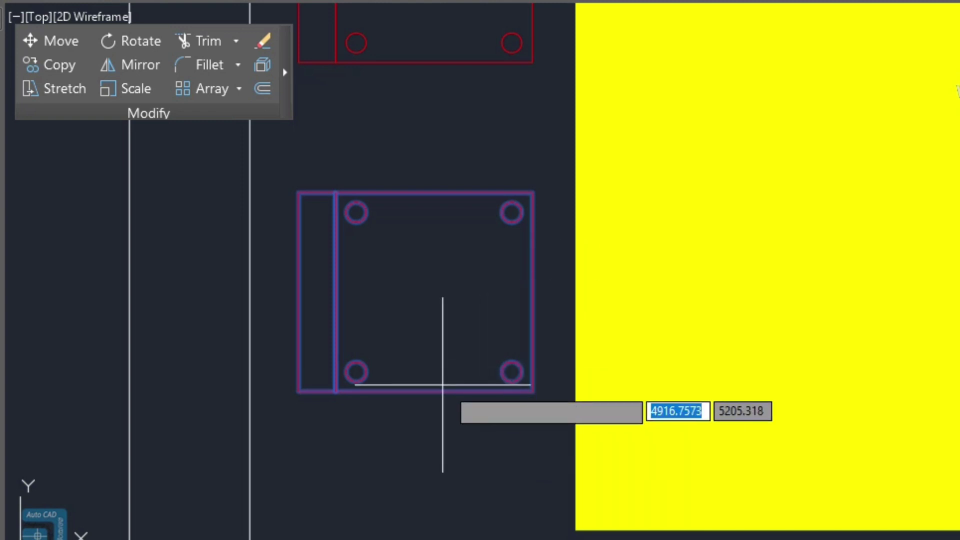
{"action": "left_click", "coordinate": [304, 383]}
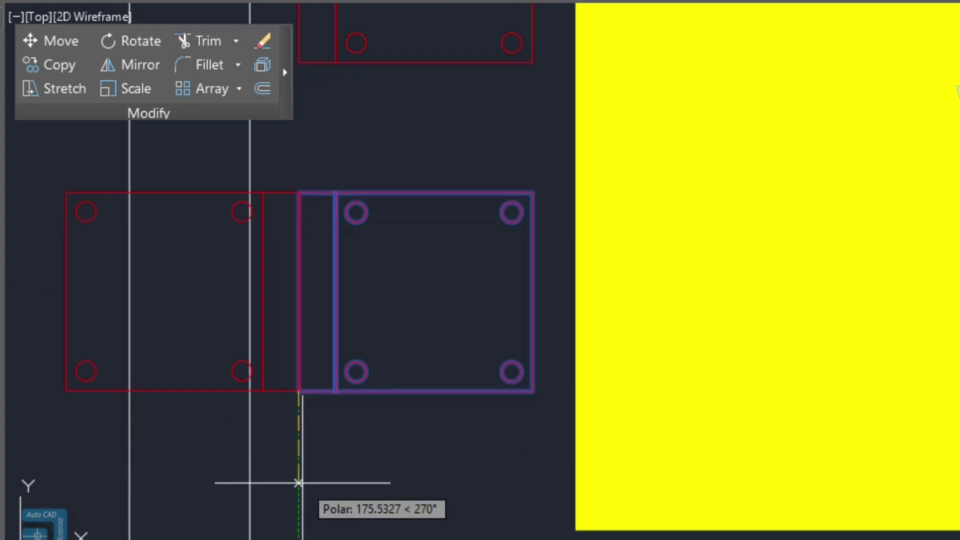
{"action": "key", "text": "Escape"}
{"action": "left_click", "coordinate": [394, 377]}
{"action": "left_click", "coordinate": [356, 413]}
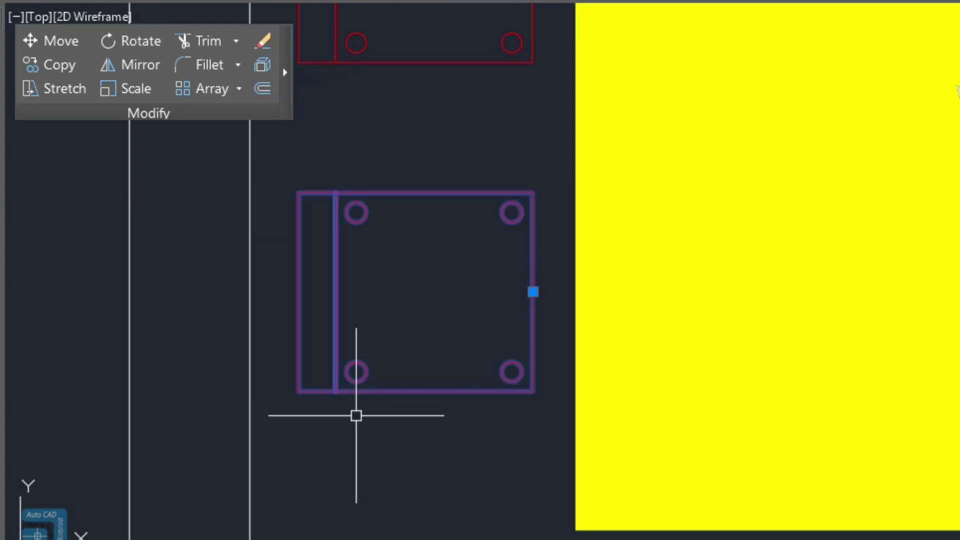
{"action": "key", "text": "Return"}
{"action": "left_click", "coordinate": [268, 253]}
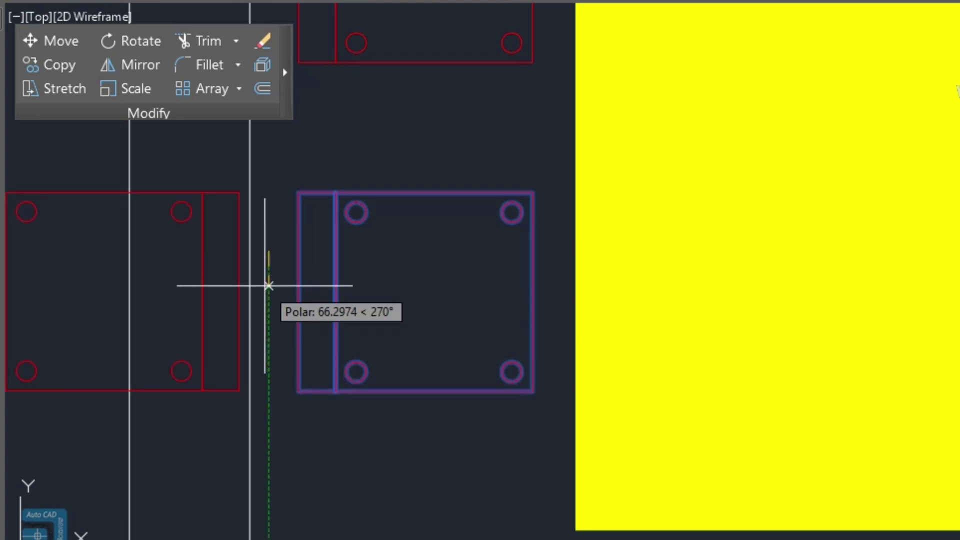
{"action": "left_click", "coordinate": [266, 287]}
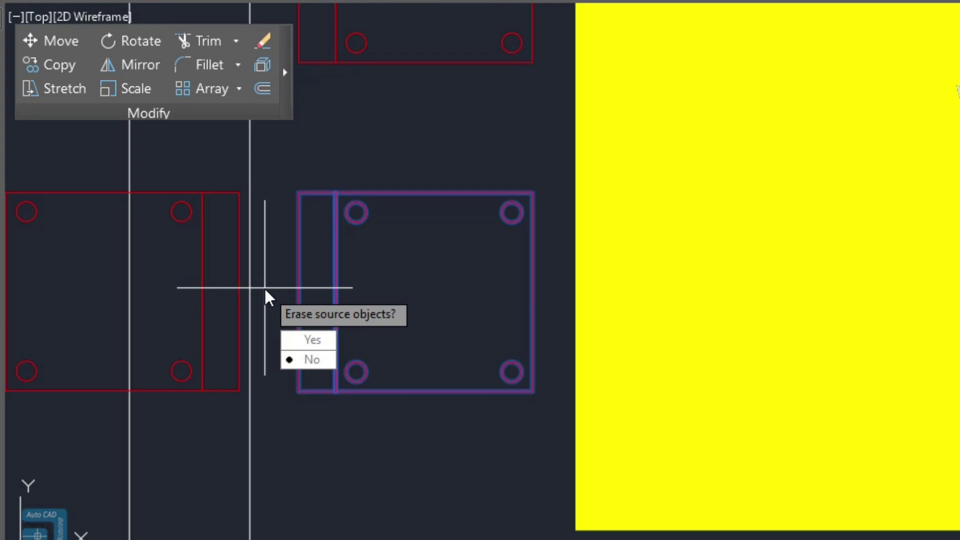
{"action": "key", "text": "Return"}
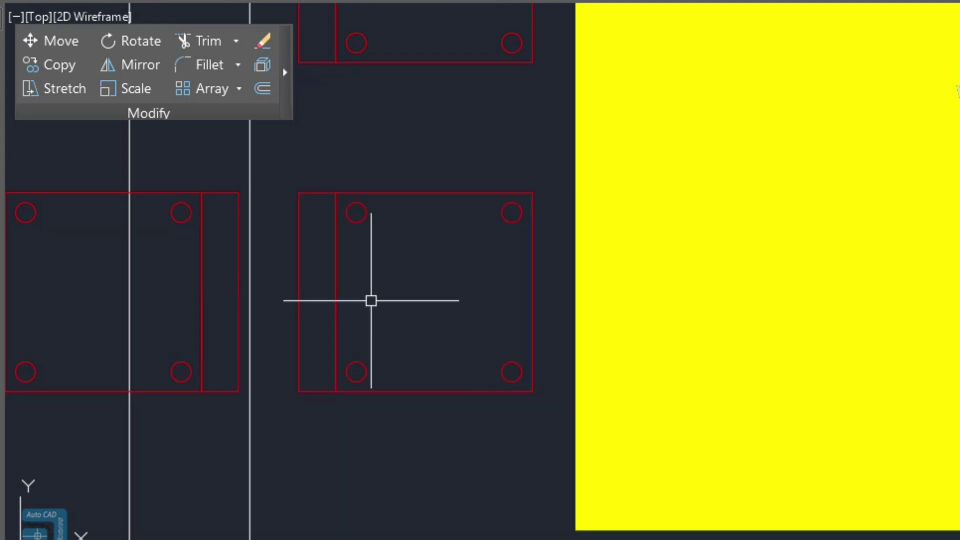
{"action": "left_click", "coordinate": [232, 314]}
{"action": "left_click", "coordinate": [192, 312]}
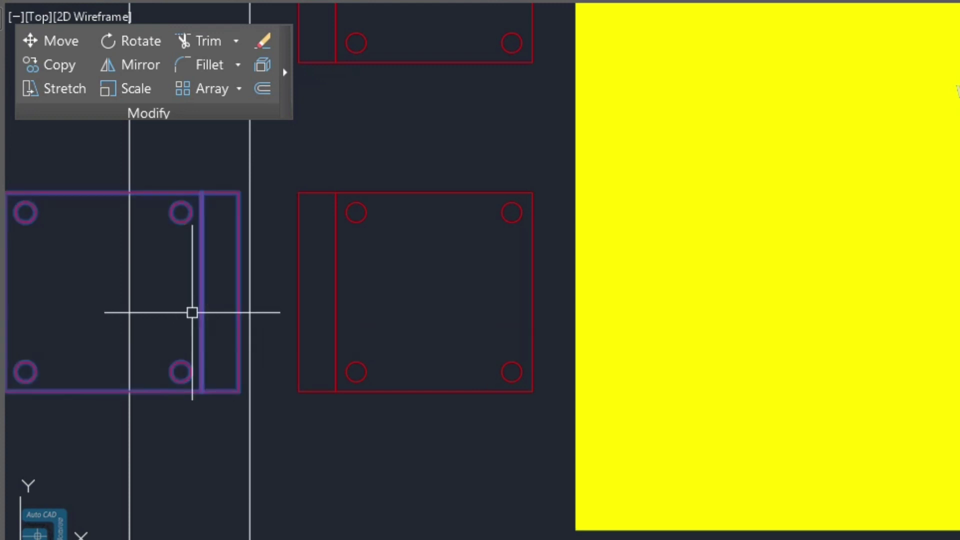
{"action": "type", "text": "e"}
{"action": "key", "text": "Return"}
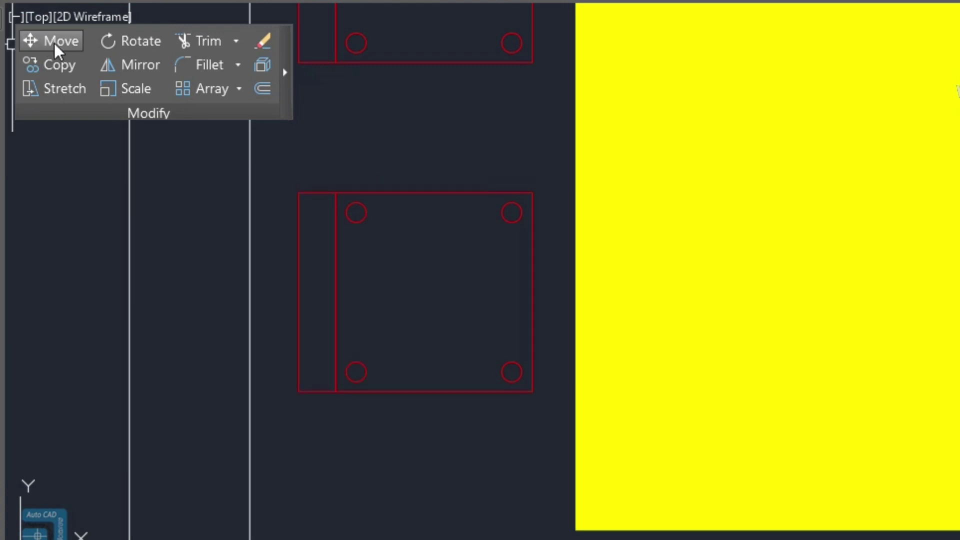
Step: Try mirroring the bottom-left chair about a horizontal line, then undo the copy
{"action": "left_click", "coordinate": [113, 65]}
{"action": "left_click", "coordinate": [367, 259]}
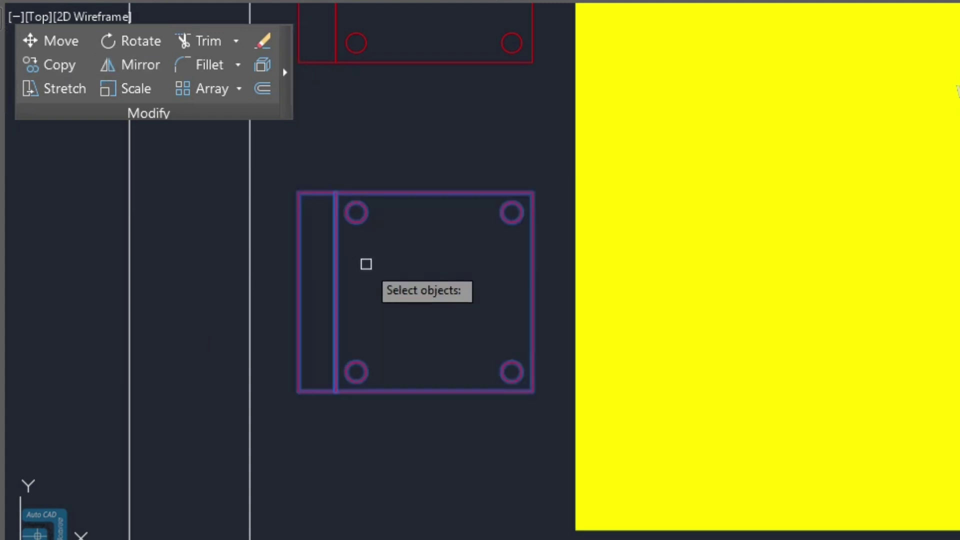
{"action": "key", "text": "Return"}
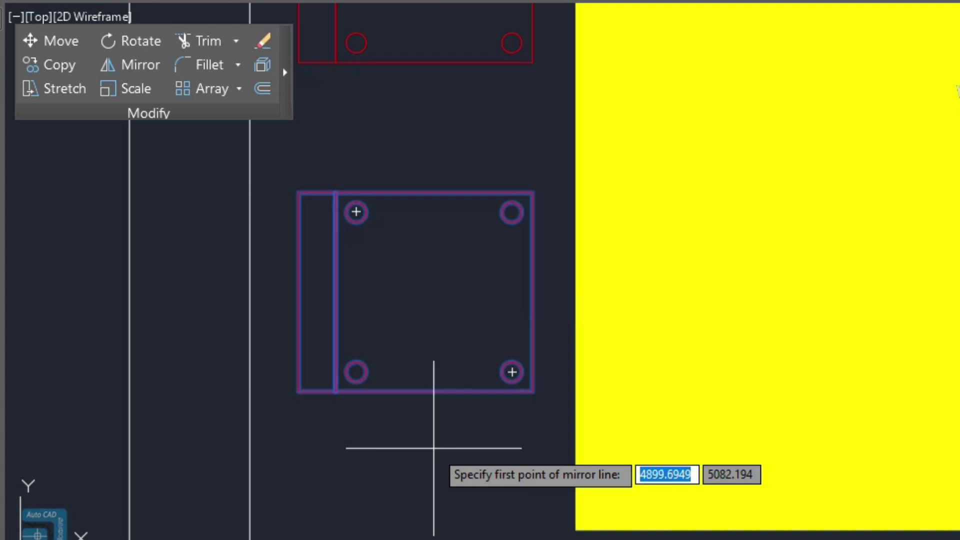
{"action": "key", "text": "Escape"}
{"action": "type", "text": "l"}
{"action": "key", "text": "Return"}
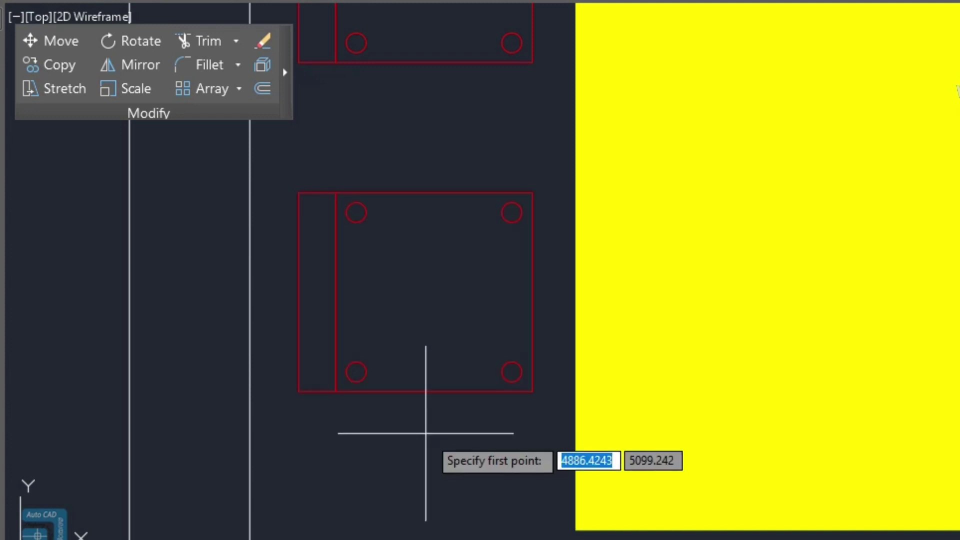
{"action": "left_click", "coordinate": [434, 392]}
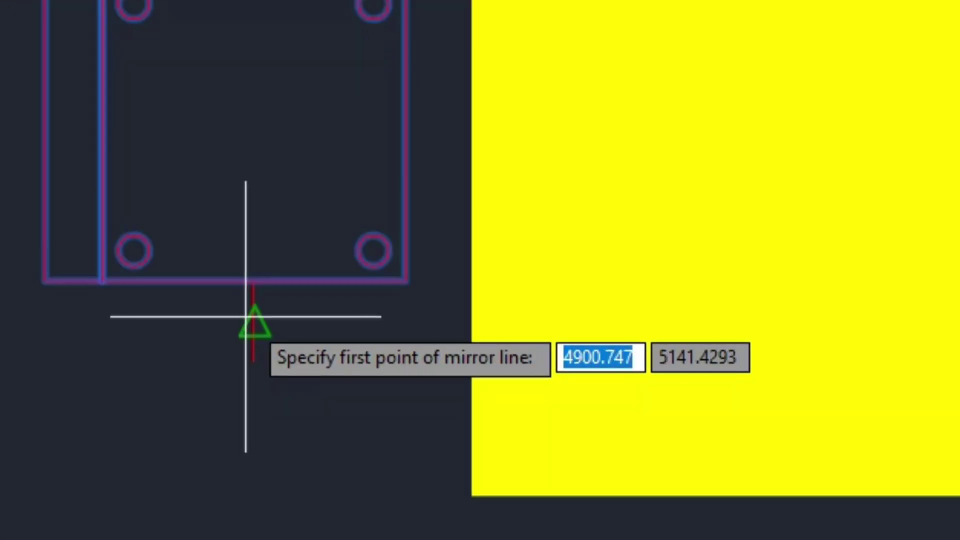
{"action": "left_click", "coordinate": [248, 320]}
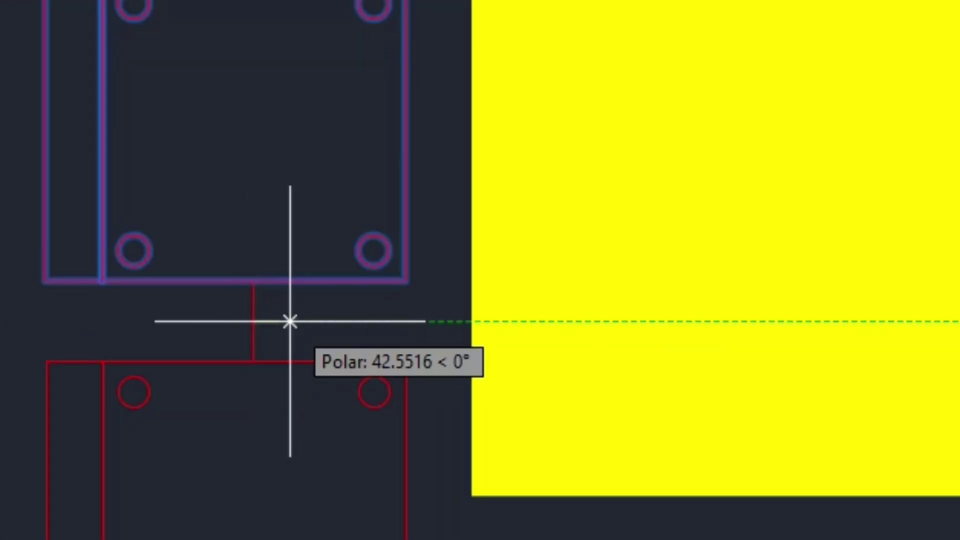
{"action": "left_click", "coordinate": [368, 323]}
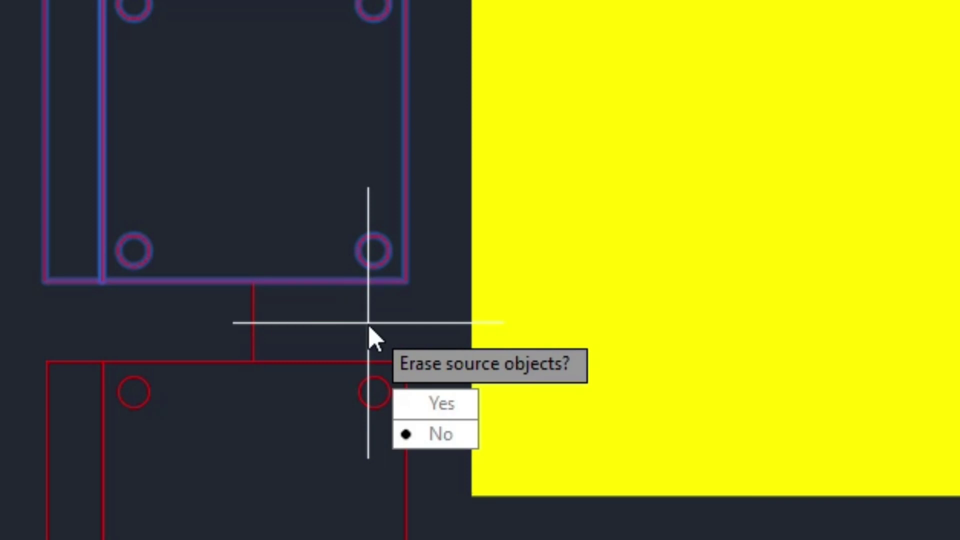
{"action": "key", "text": "Return"}
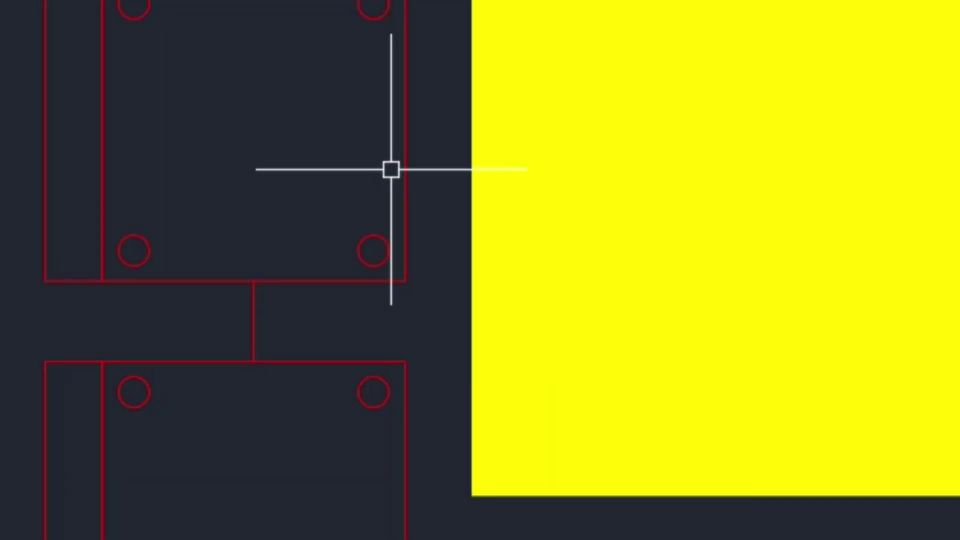
{"action": "type", "text": "u"}
{"action": "key", "text": "Return"}
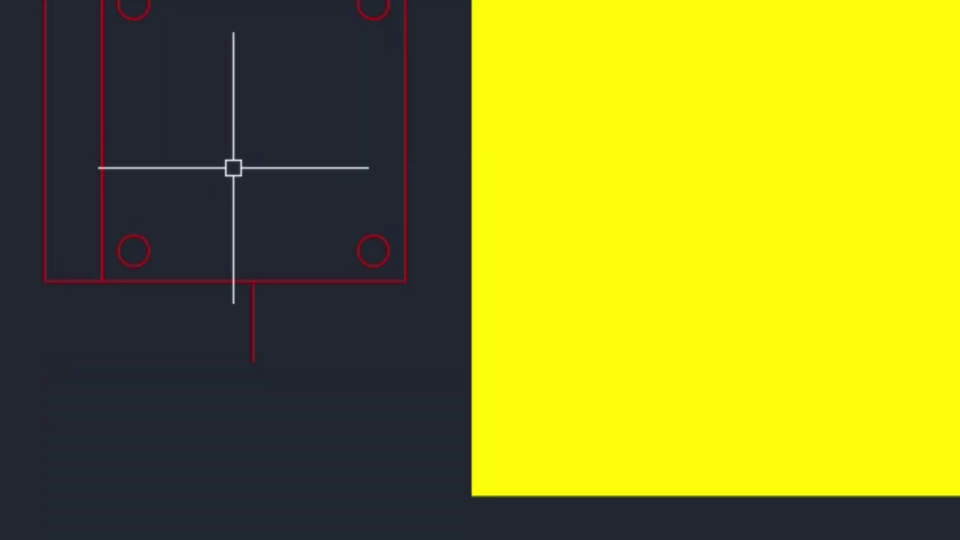
Step: Mirror the chair block about a horizontal line, answering Yes to erase the source
{"action": "left_click", "coordinate": [145, 279]}
{"action": "type", "text": "m"}
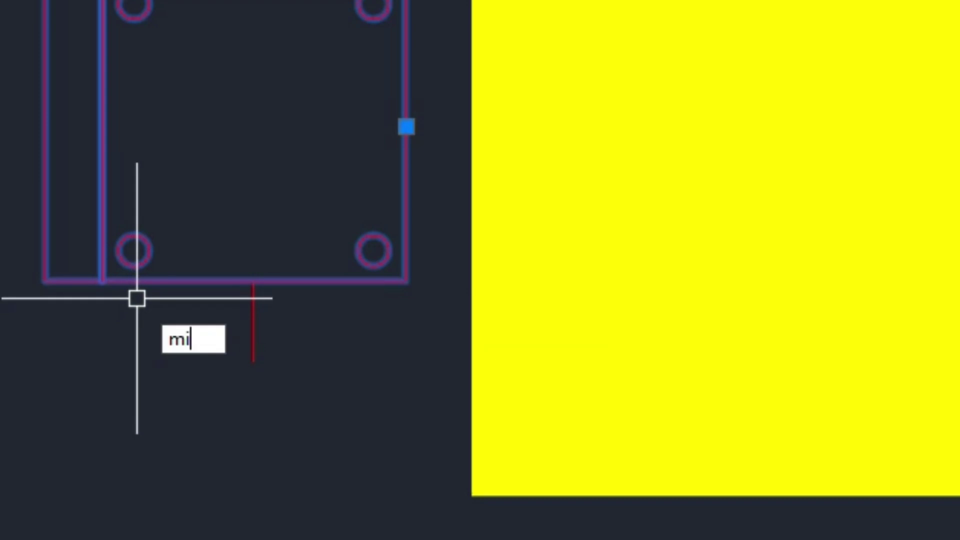
{"action": "type", "text": "i"}
{"action": "key", "text": "Return"}
{"action": "left_click", "coordinate": [258, 316]}
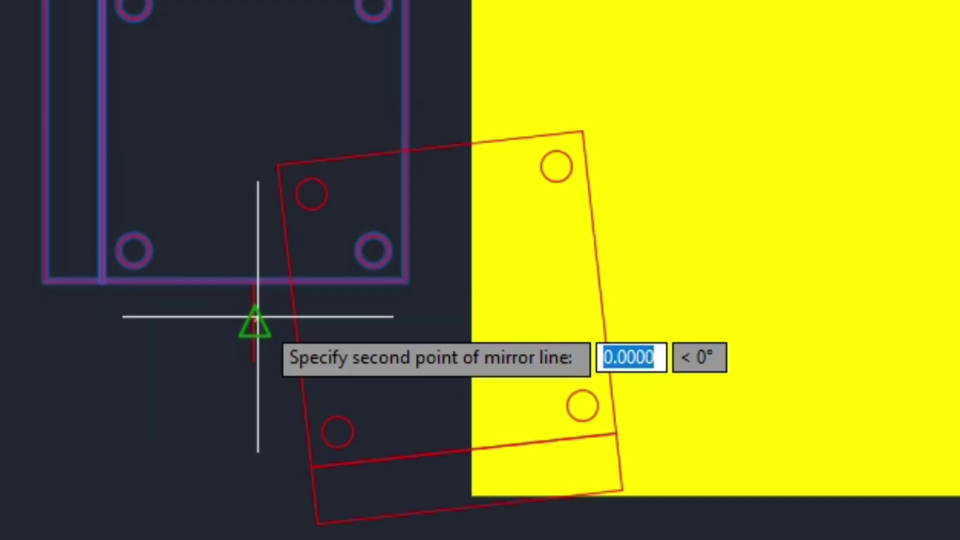
{"action": "left_click", "coordinate": [317, 321]}
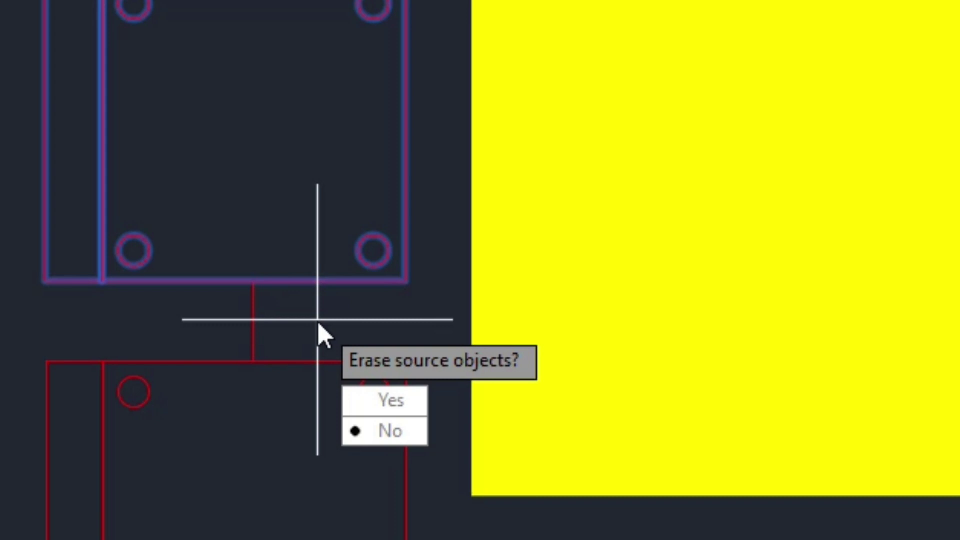
{"action": "key", "text": "Down"}
{"action": "type", "text": "yn"}
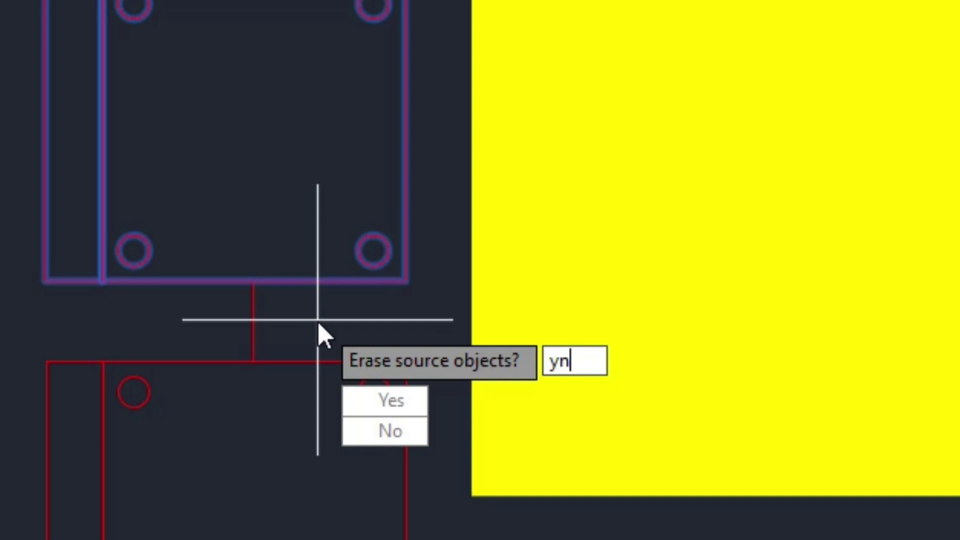
{"action": "type", "text": "n"}
{"action": "key", "text": "BackSpace"}
{"action": "type", "text": "y"}
Step: Confirm erasing the source chair, then mirror the three left chairs, keeping the originals
{"action": "key", "text": "Return"}
{"action": "key", "text": "Return"}
{"action": "left_click_drag", "start_coordinate": [306, 307], "coordinate": [285, 396]}
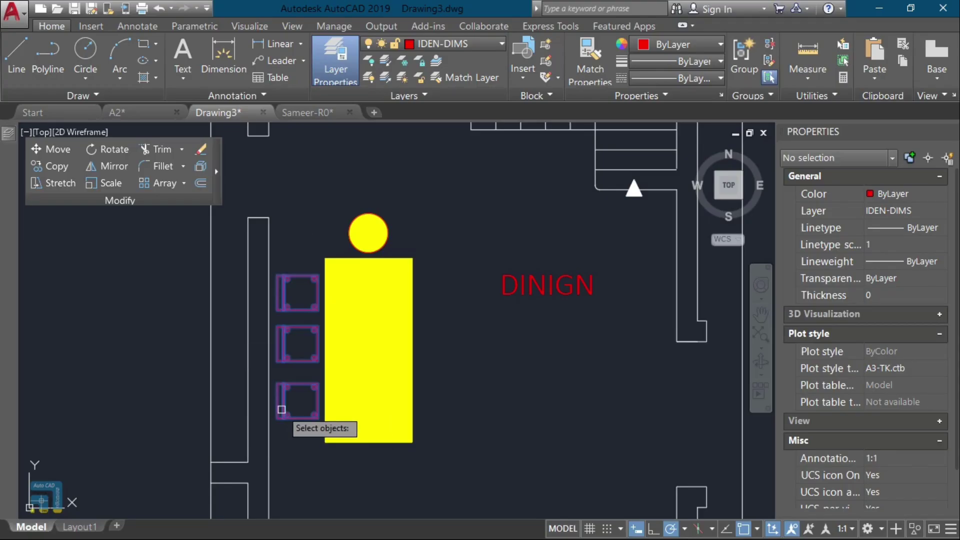
{"action": "key", "text": "Return"}
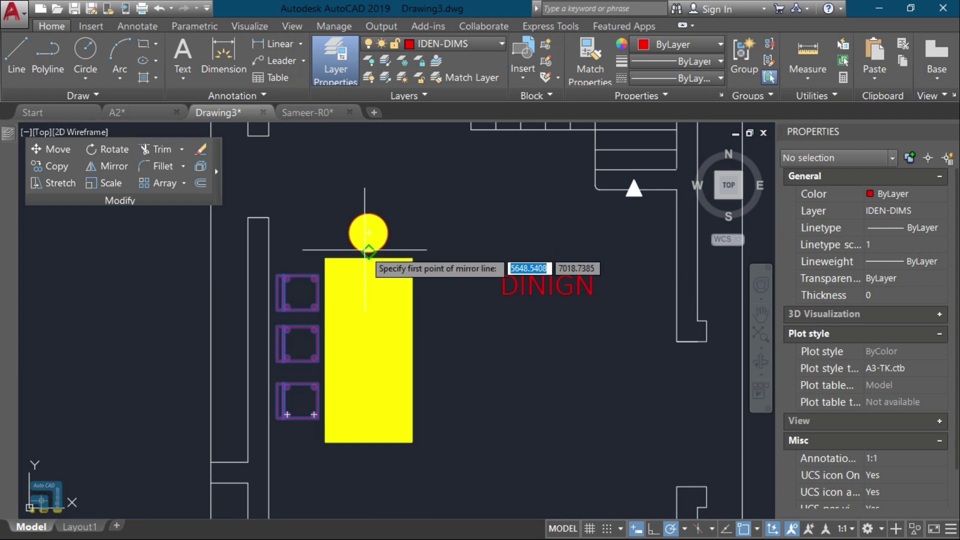
{"action": "left_click", "coordinate": [369, 157]}
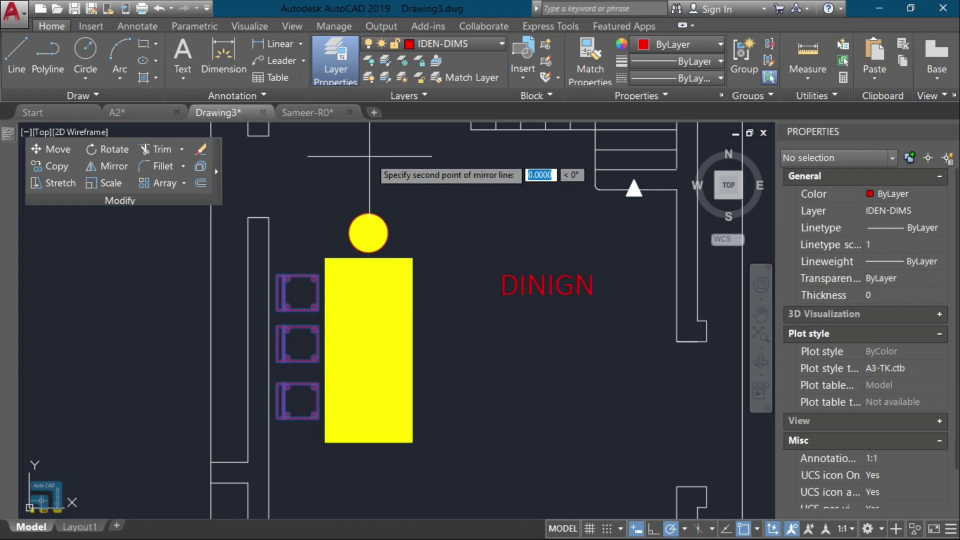
{"action": "scroll", "coordinate": [402, 165], "scroll_direction": "down", "scroll_amount": 4}
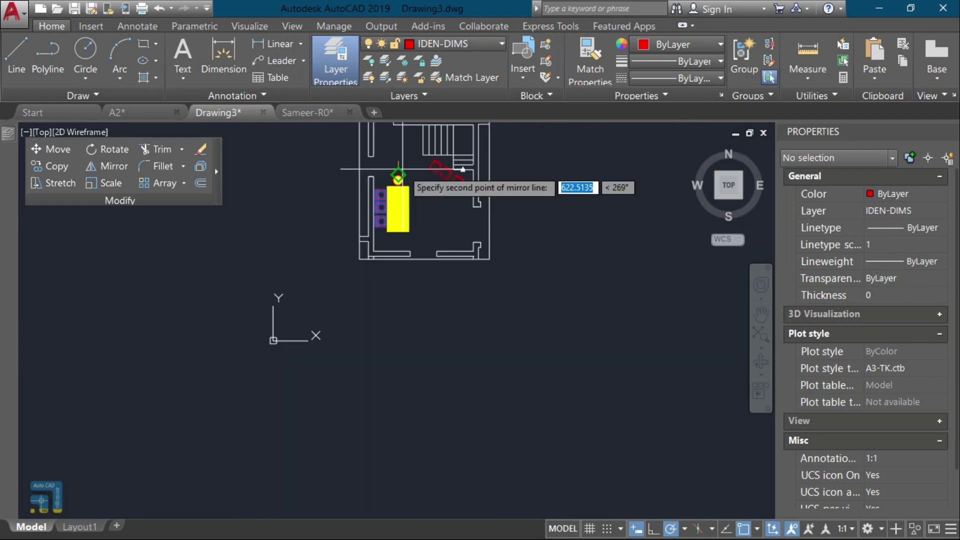
{"action": "scroll", "coordinate": [411, 161], "scroll_direction": "up", "scroll_amount": 8}
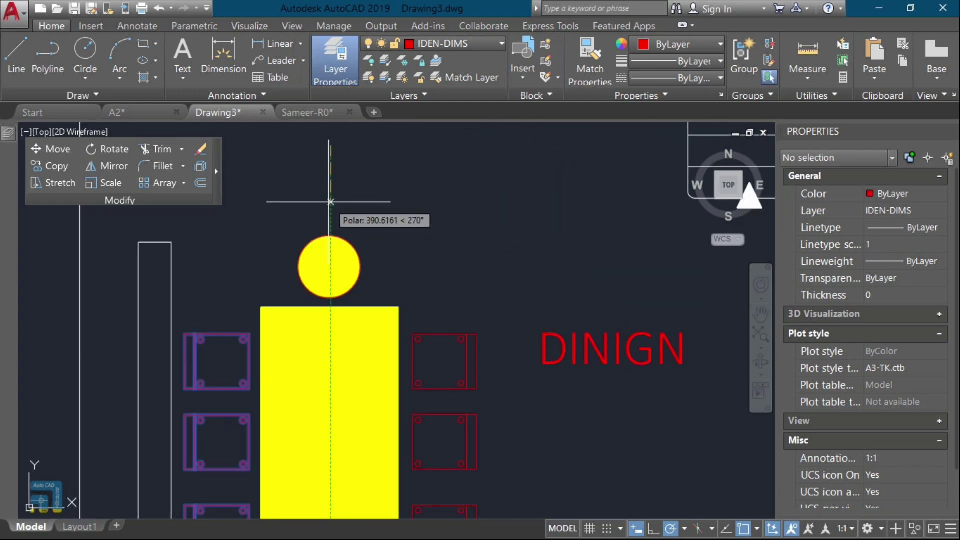
{"action": "left_click", "coordinate": [331, 201]}
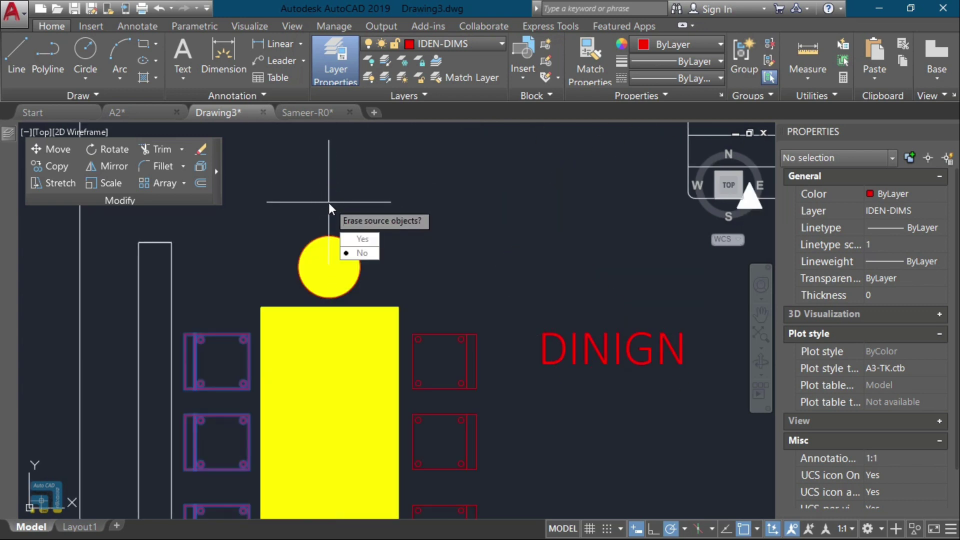
{"action": "scroll", "coordinate": [426, 283], "scroll_direction": "down", "scroll_amount": 4}
{"action": "key", "text": "Return"}
Step: Reselect the three left chairs and mirror them about the table's vertical centre line
{"action": "left_click", "coordinate": [343, 300]}
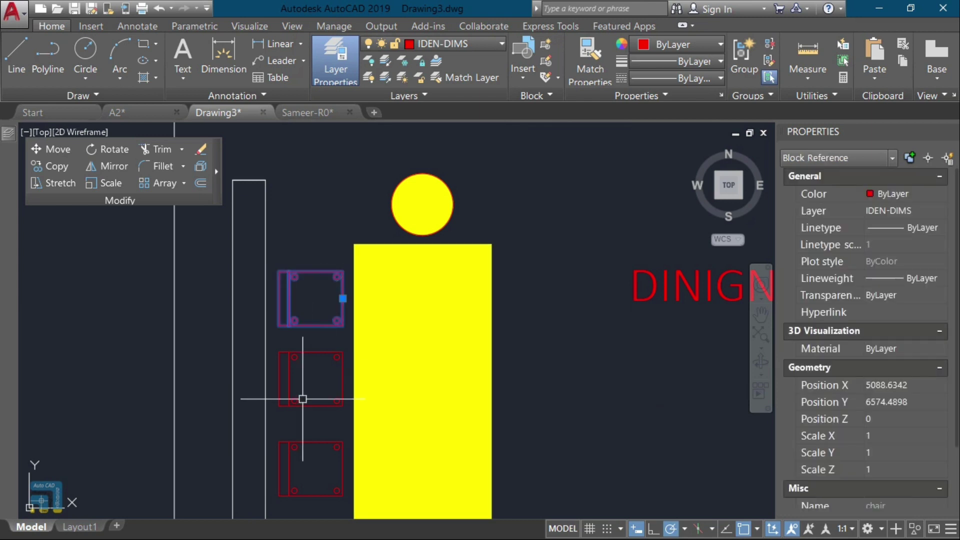
{"action": "left_click", "coordinate": [340, 257]}
{"action": "left_click", "coordinate": [285, 450]}
{"action": "type", "text": "mi"}
{"action": "key", "text": "Return"}
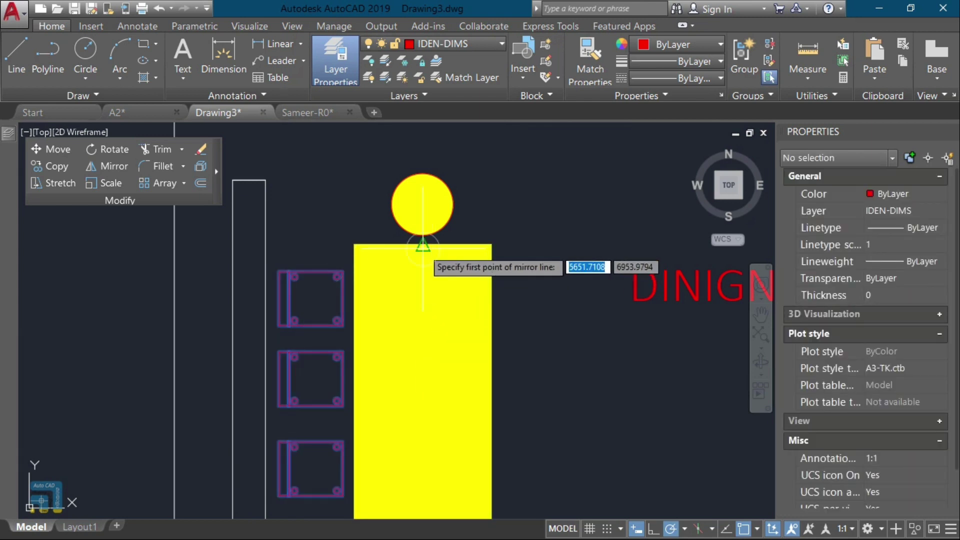
{"action": "left_click", "coordinate": [422, 205]}
{"action": "left_click", "coordinate": [422, 365]}
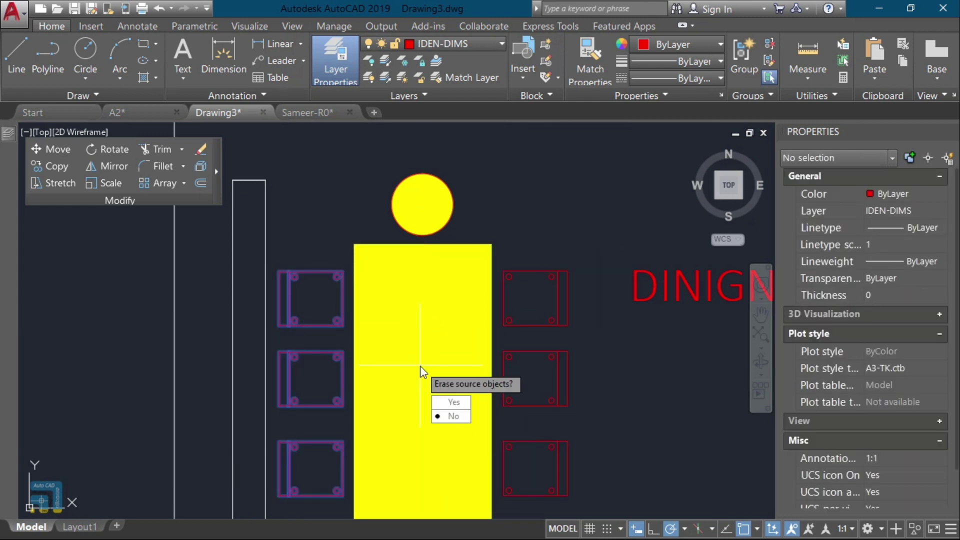
{"action": "key", "text": "Return"}
{"action": "scroll", "coordinate": [422, 363], "scroll_direction": "down", "scroll_amount": 6}
{"action": "scroll", "coordinate": [450, 362], "scroll_direction": "up", "scroll_amount": 3}
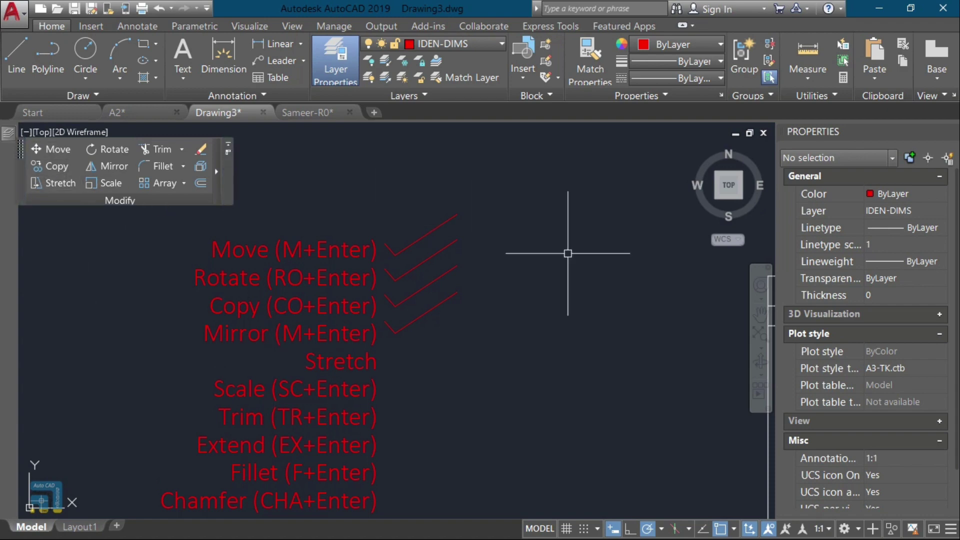
Step: Copy the yellow table to a spot left of the room
{"action": "scroll", "coordinate": [568, 253], "scroll_direction": "down", "scroll_amount": 4}
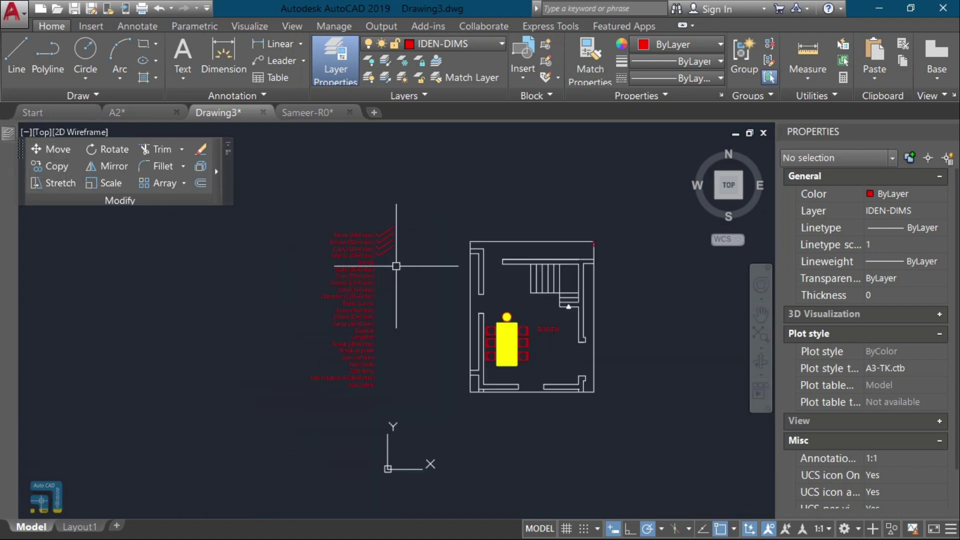
{"action": "scroll", "coordinate": [520, 334], "scroll_direction": "up", "scroll_amount": 2}
{"action": "left_click", "coordinate": [509, 320]}
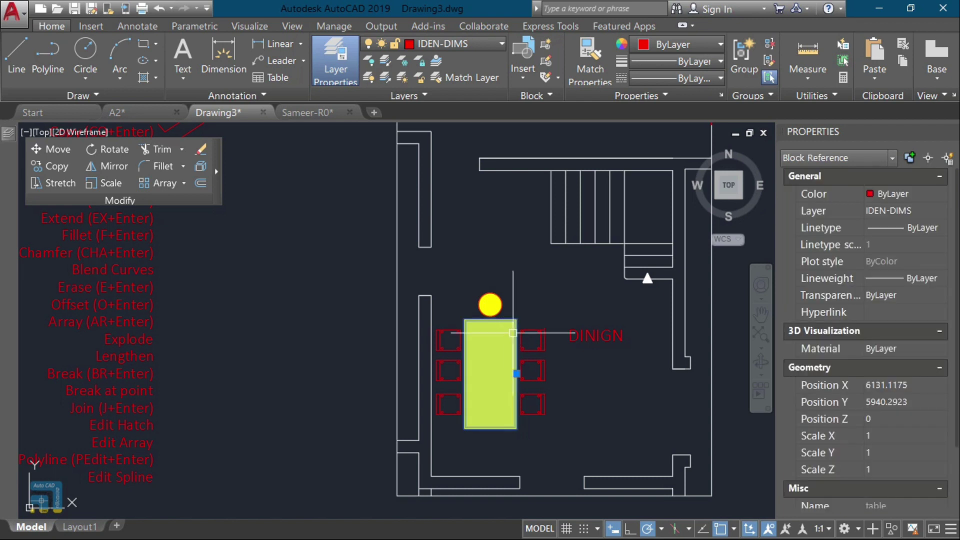
{"action": "type", "text": "c"}
{"action": "key", "text": "Return"}
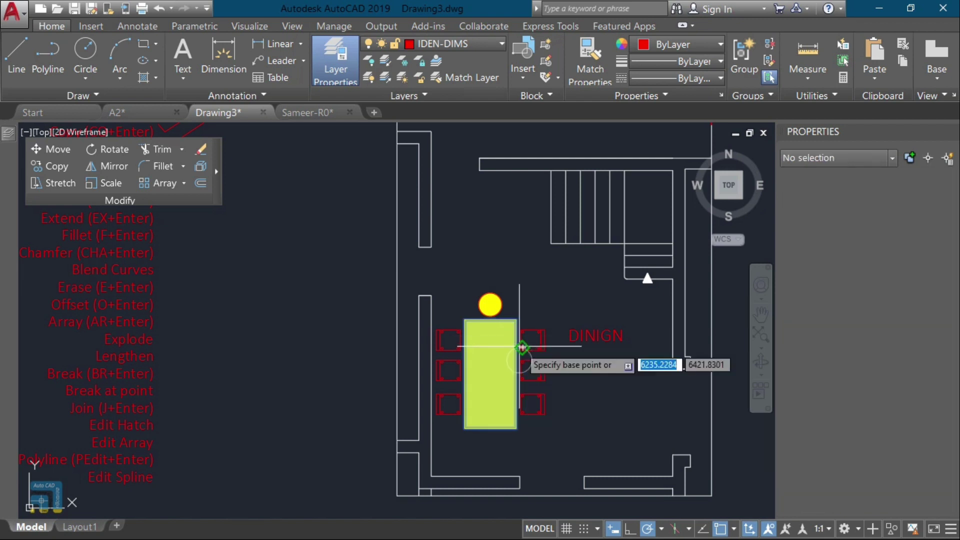
{"action": "left_click", "coordinate": [521, 360]}
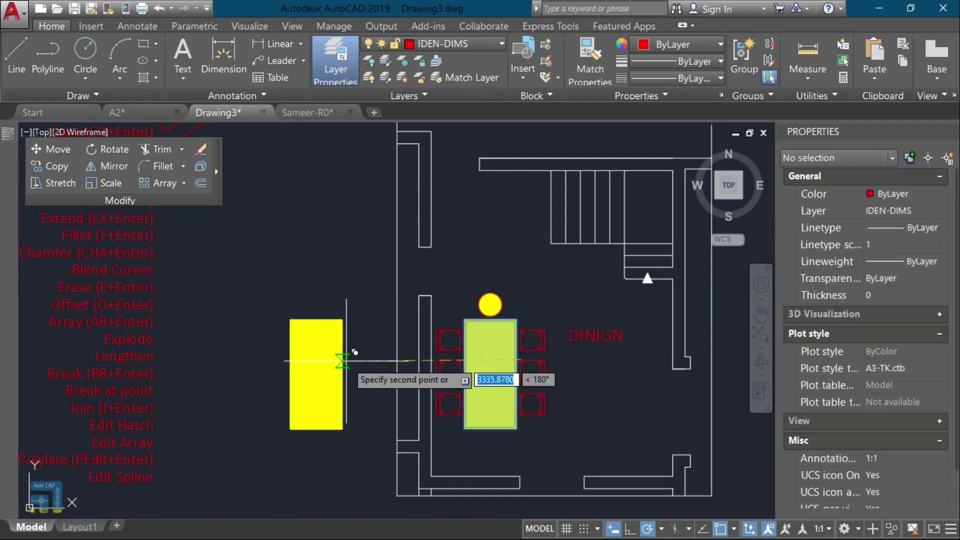
{"action": "left_click", "coordinate": [346, 360]}
{"action": "key", "text": "Return"}
Step: Explode the copied table with X
{"action": "left_click", "coordinate": [345, 361]}
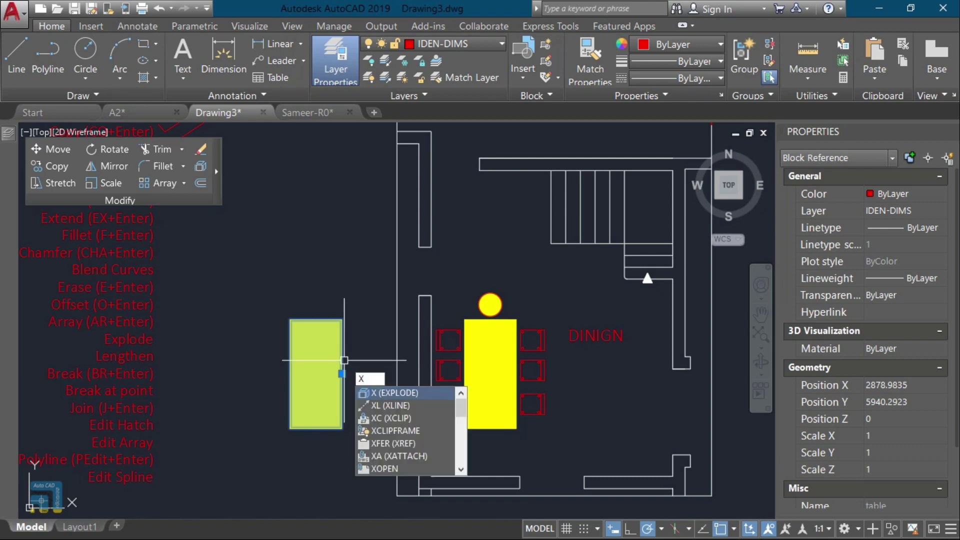
{"action": "key", "text": "Return"}
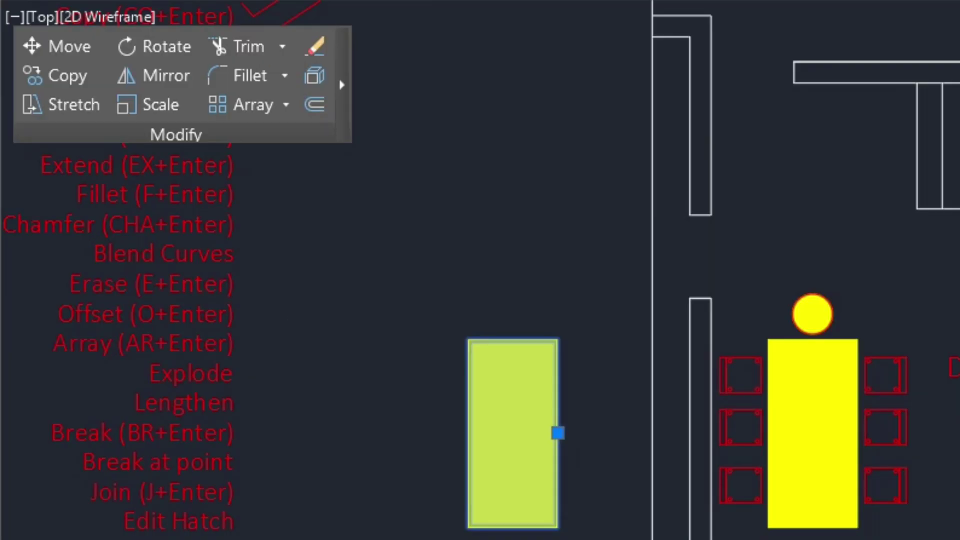
{"action": "type", "text": "x"}
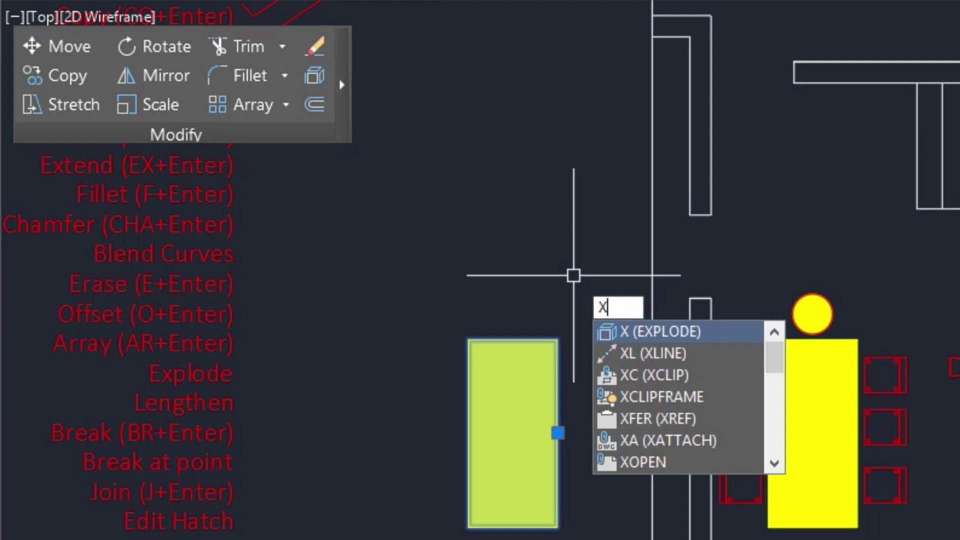
{"action": "key", "text": "Return"}
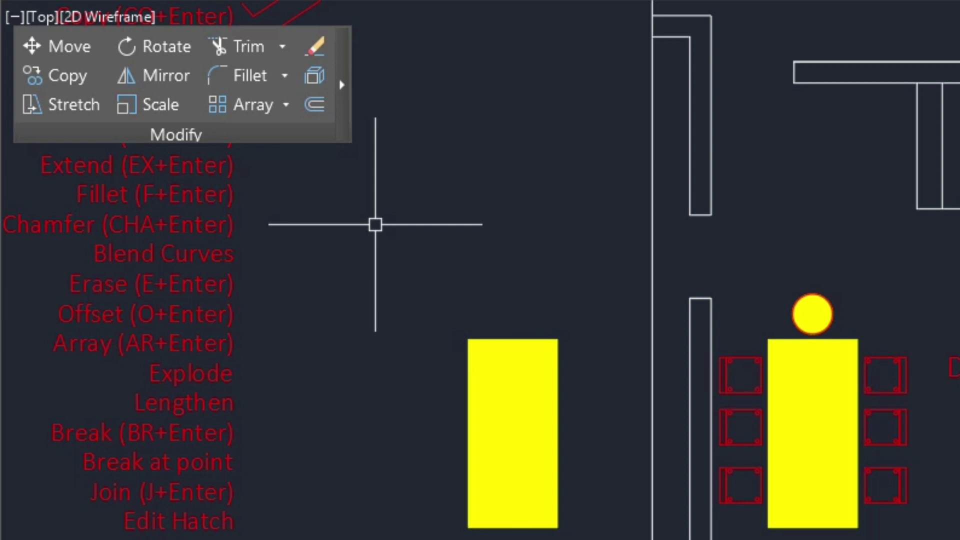
Step: Stretch the copy's top using a crossing window and a base point on the rectangle
{"action": "left_click", "coordinate": [63, 105]}
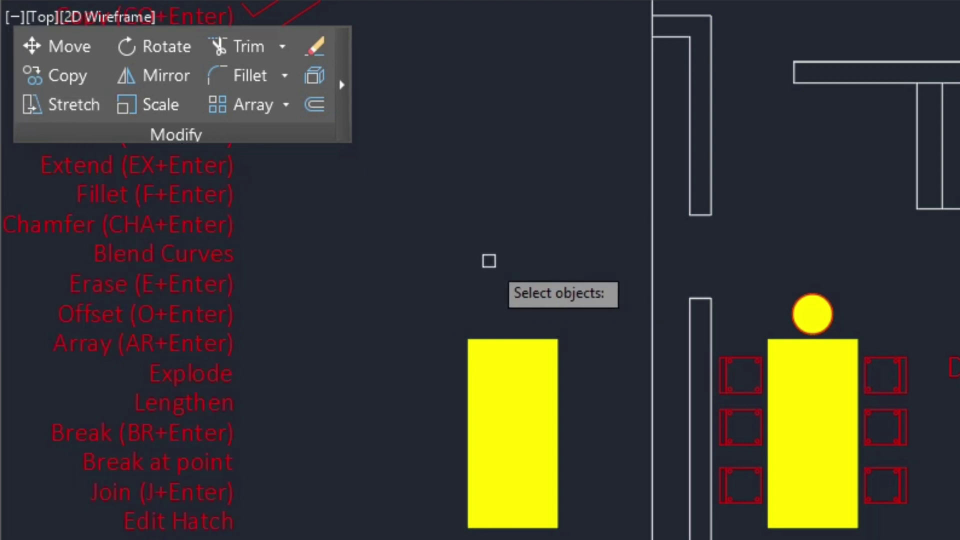
{"action": "left_click", "coordinate": [580, 220]}
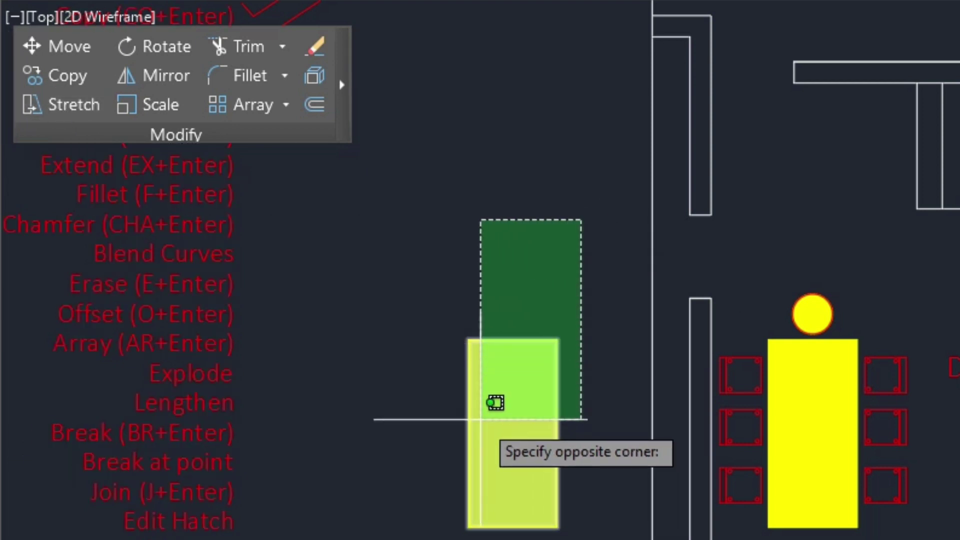
{"action": "left_click", "coordinate": [439, 527]}
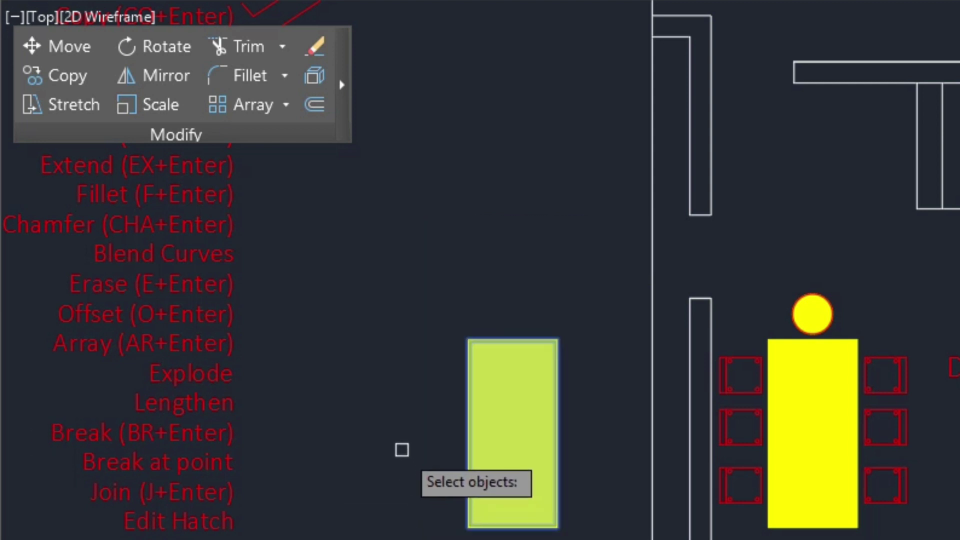
{"action": "key", "text": "Return"}
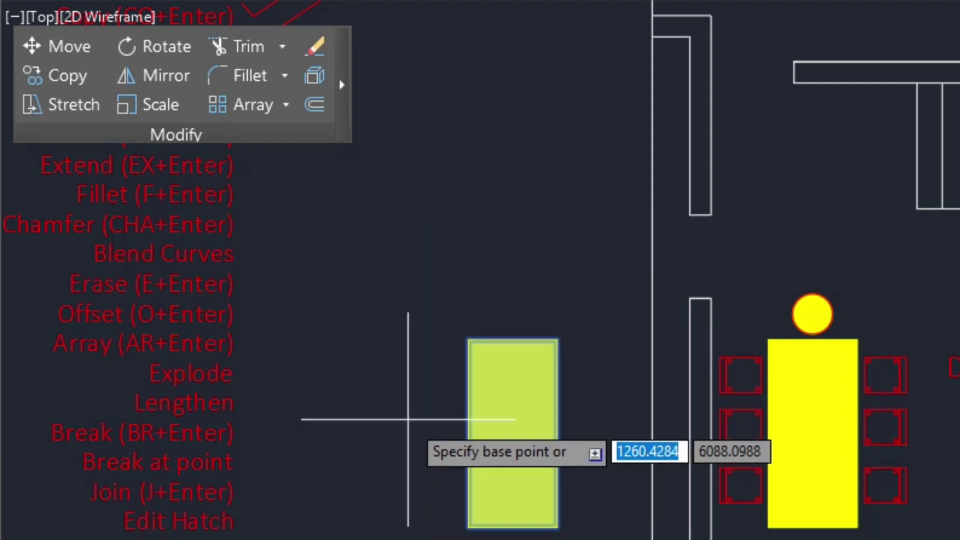
{"action": "left_click", "coordinate": [472, 393]}
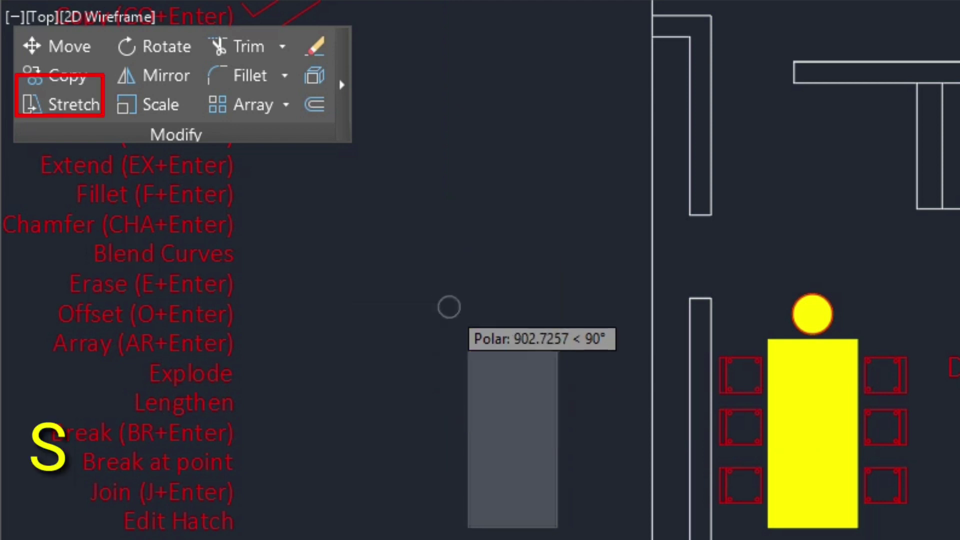
Step: Stretch the yellow rectangle's top edge 500 units upward using a crossing selection
{"action": "left_click", "coordinate": [448, 308]}
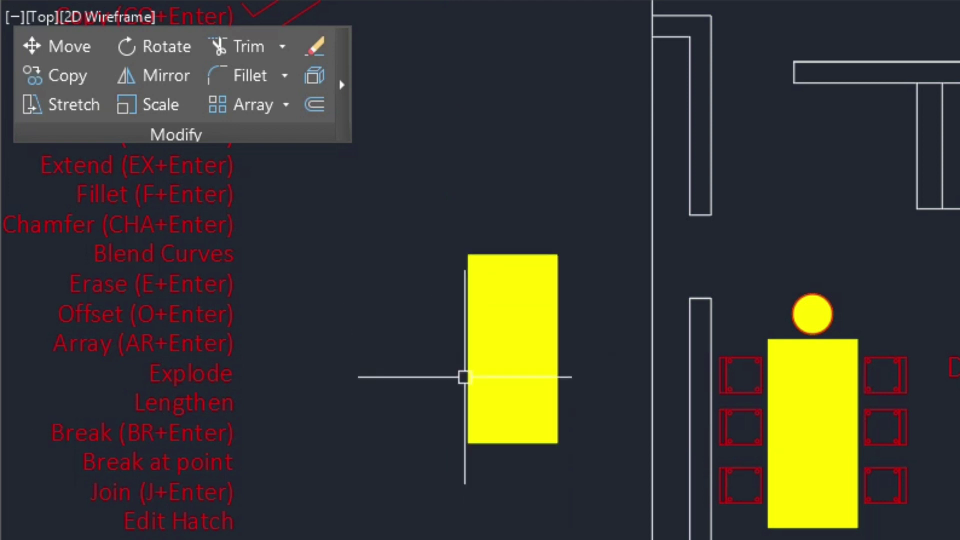
{"action": "left_click", "coordinate": [57, 113]}
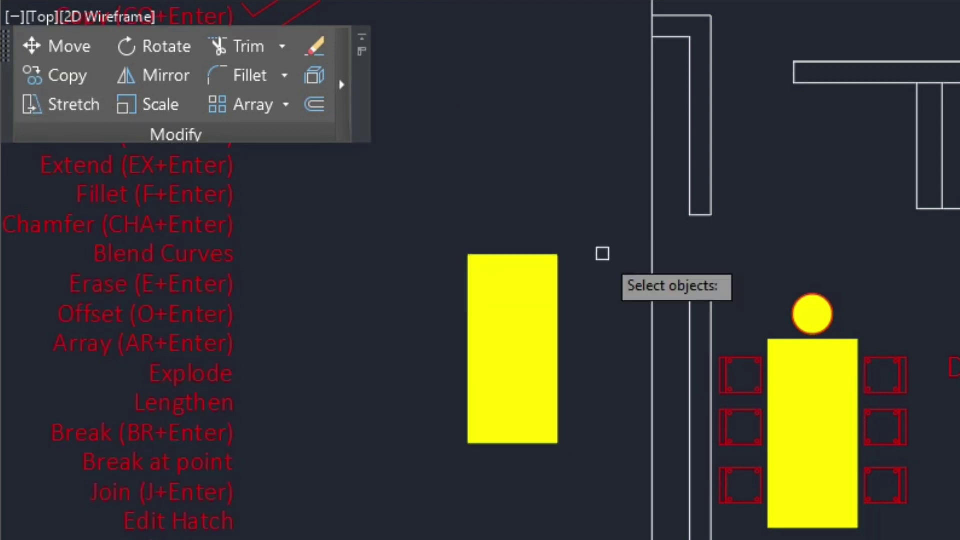
{"action": "left_click", "coordinate": [593, 182]}
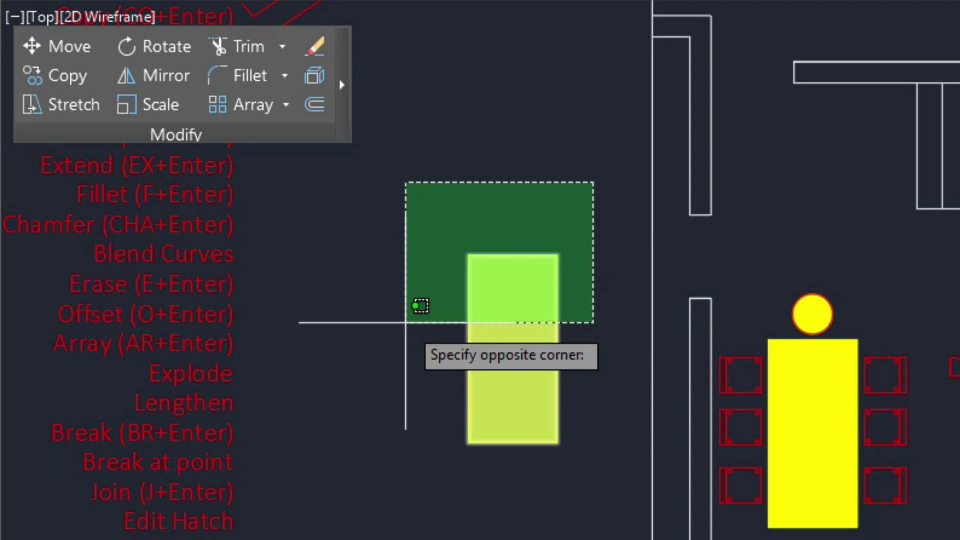
{"action": "left_click", "coordinate": [406, 322]}
{"action": "key", "text": "Return"}
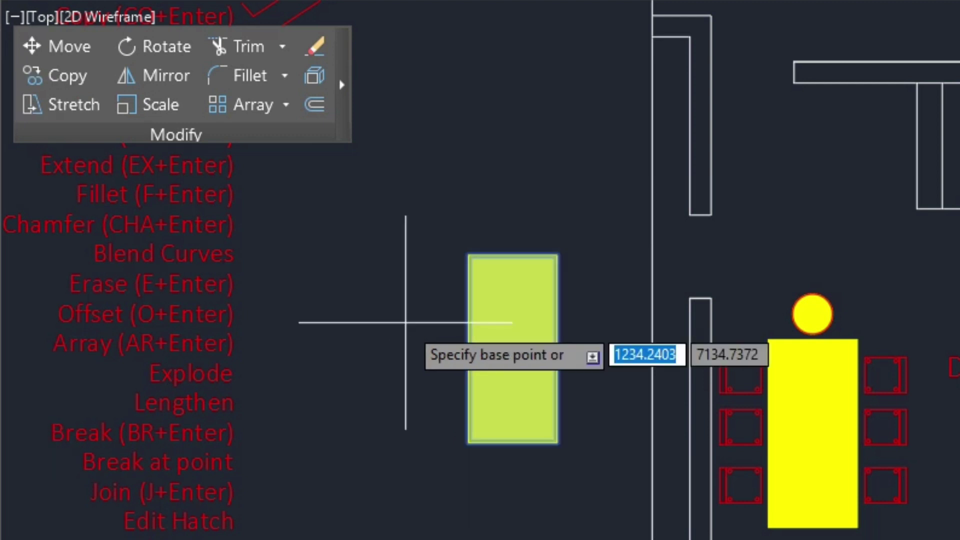
{"action": "left_click", "coordinate": [405, 322]}
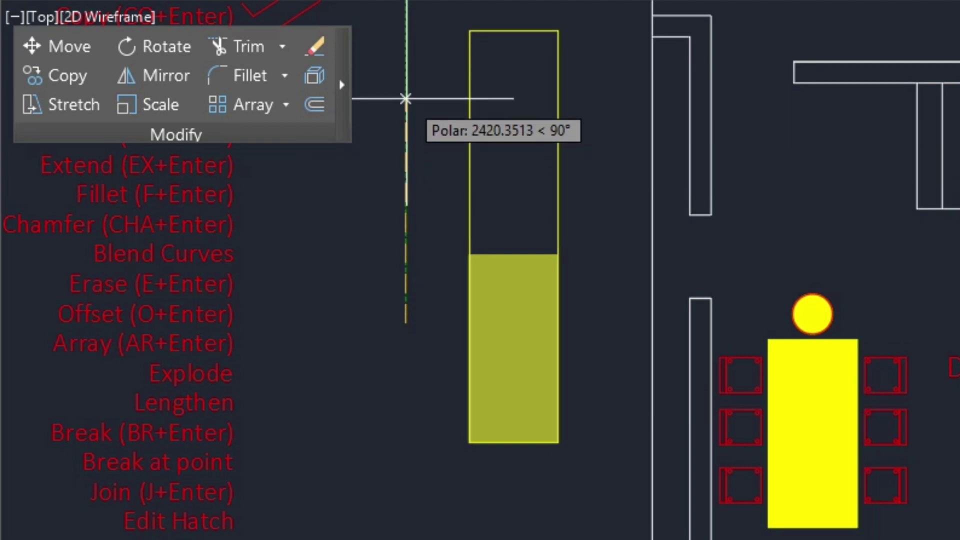
{"action": "type", "text": "500"}
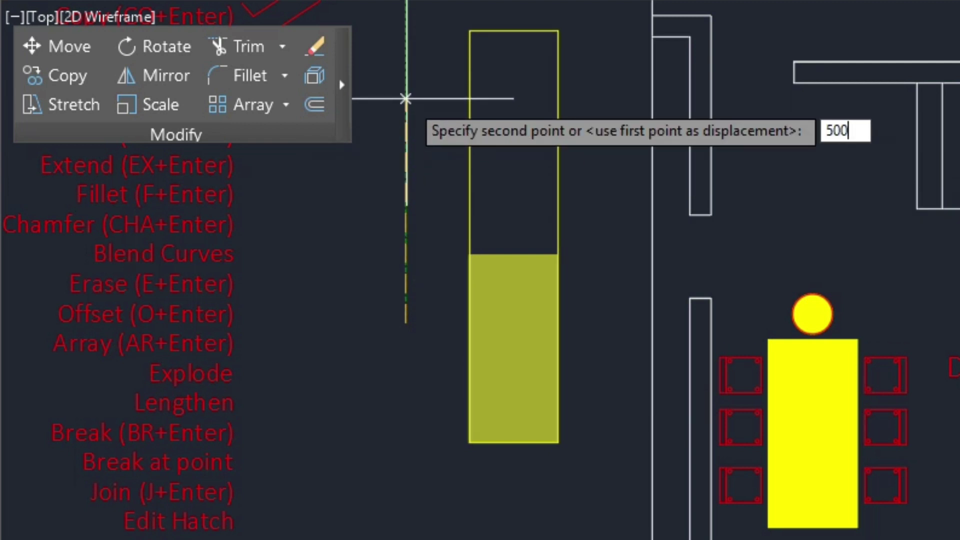
{"action": "key", "text": "Return"}
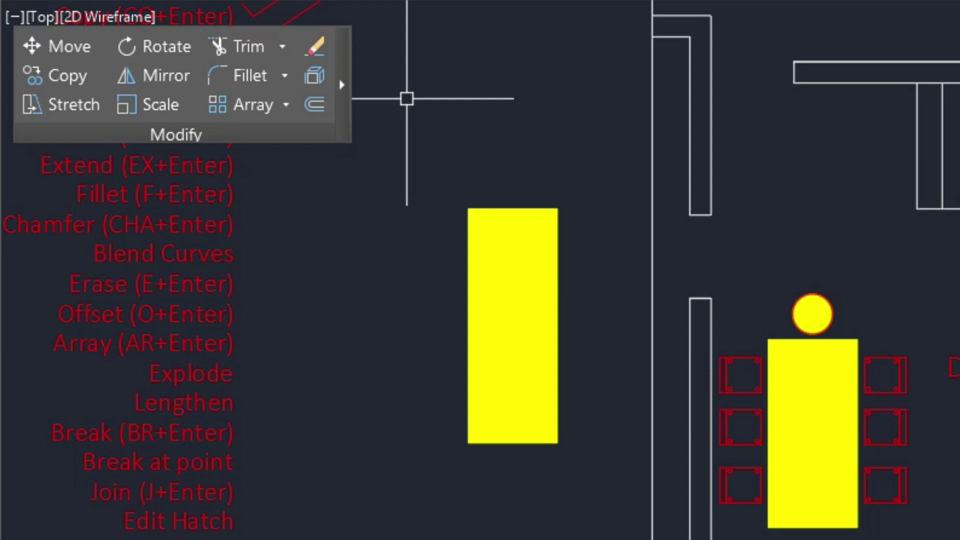
Step: Glance at the dimension style settings, then begin a linear dimension with DLI
{"action": "type", "text": "d"}
{"action": "key", "text": "Return"}
{"action": "key", "text": "Escape"}
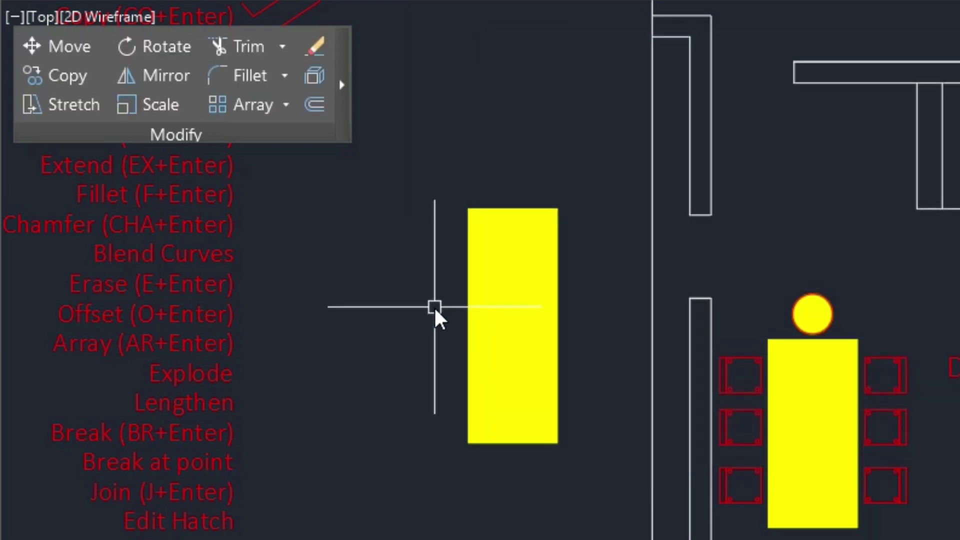
{"action": "type", "text": "dli"}
{"action": "key", "text": "Return"}
{"action": "key", "text": "Return"}
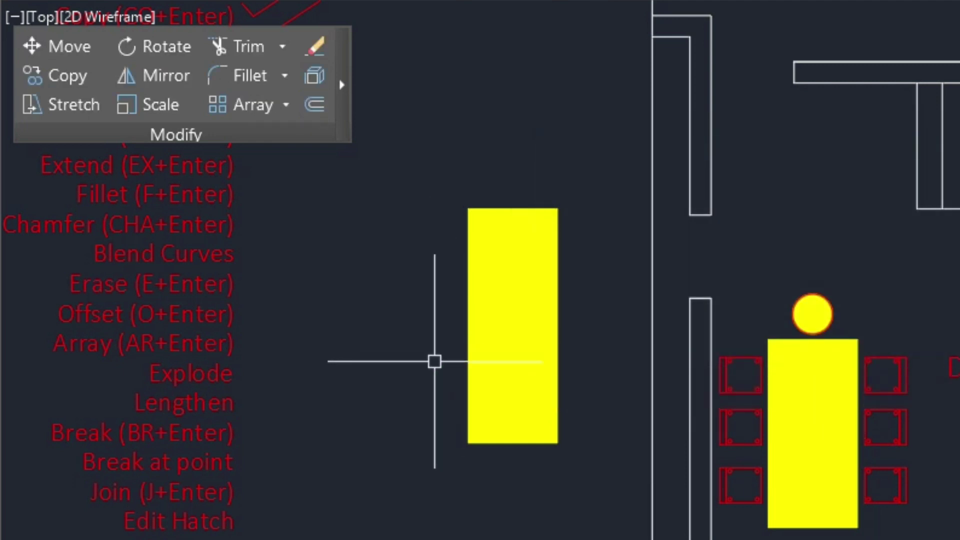
Step: Attempt a linear dimension on the left edge and review the dimension style settings
{"action": "type", "text": "dli"}
{"action": "key", "text": "Return"}
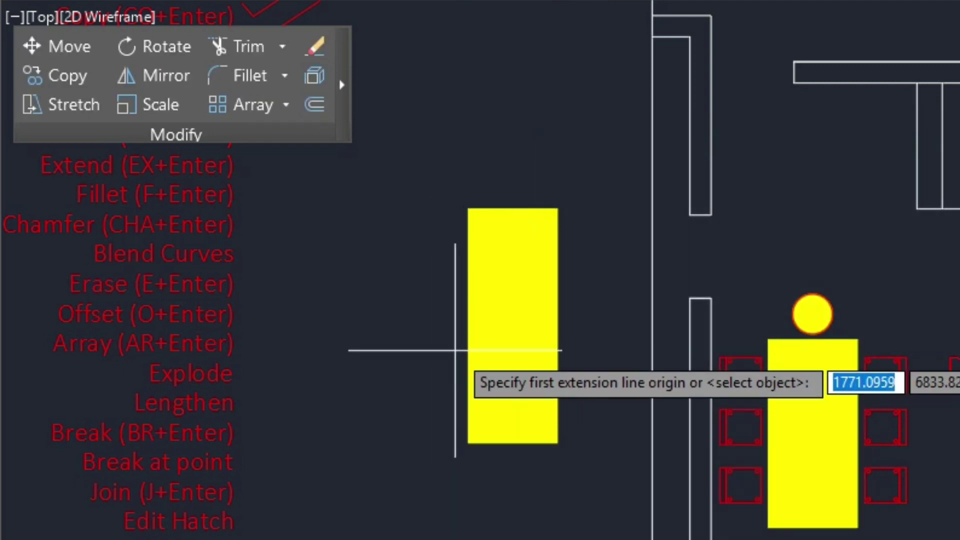
{"action": "key", "text": "Escape"}
{"action": "type", "text": "d"}
{"action": "key", "text": "Return"}
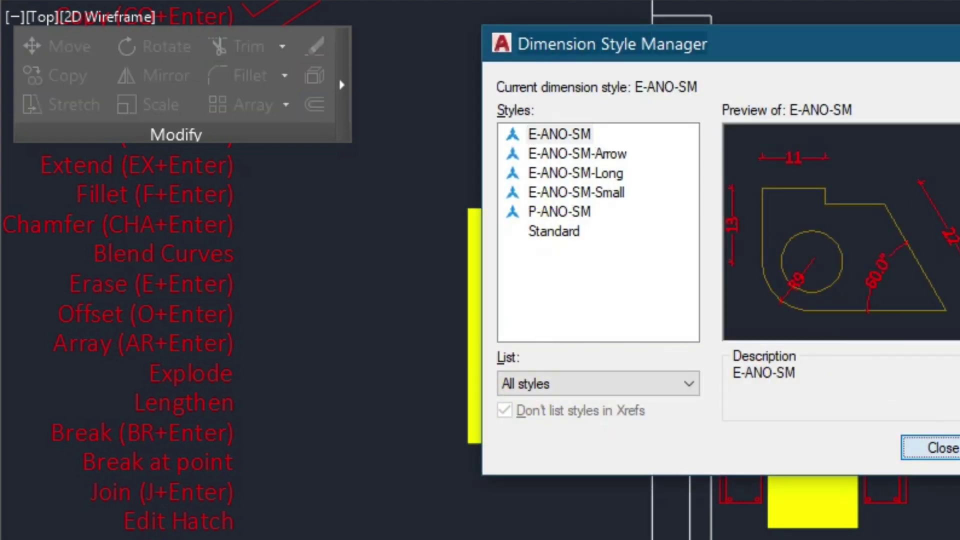
{"action": "left_click", "coordinate": [931, 447]}
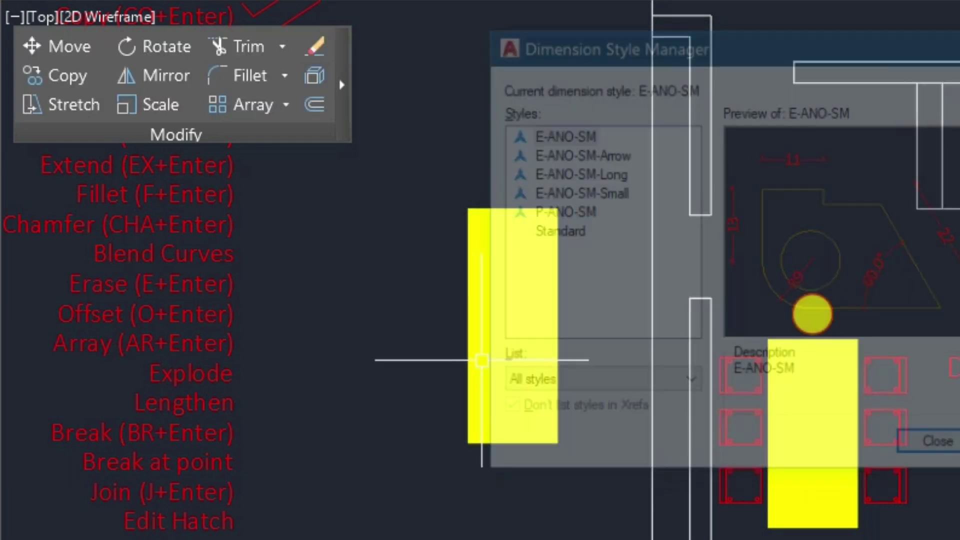
{"action": "type", "text": "dli"}
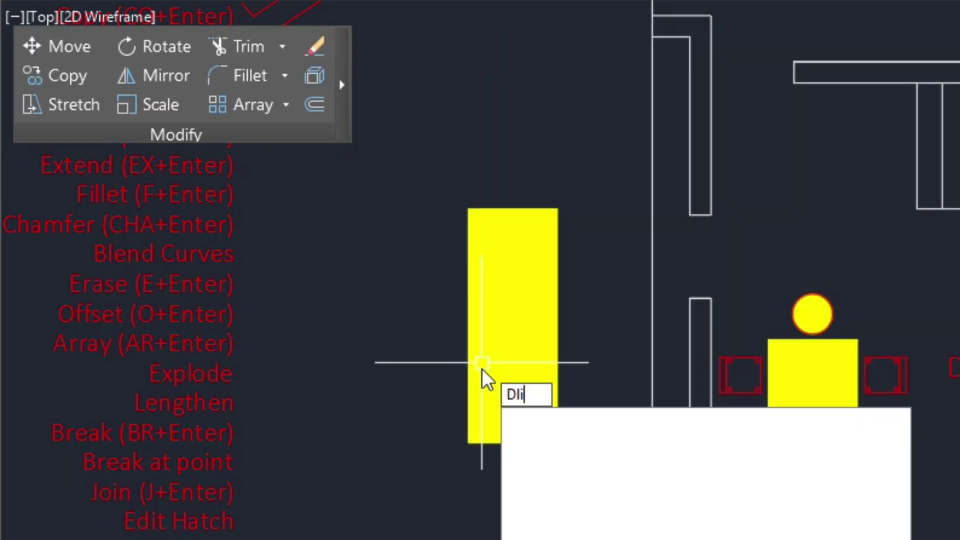
{"action": "key", "text": "Return"}
{"action": "key", "text": "Return"}
{"action": "left_click", "coordinate": [475, 370]}
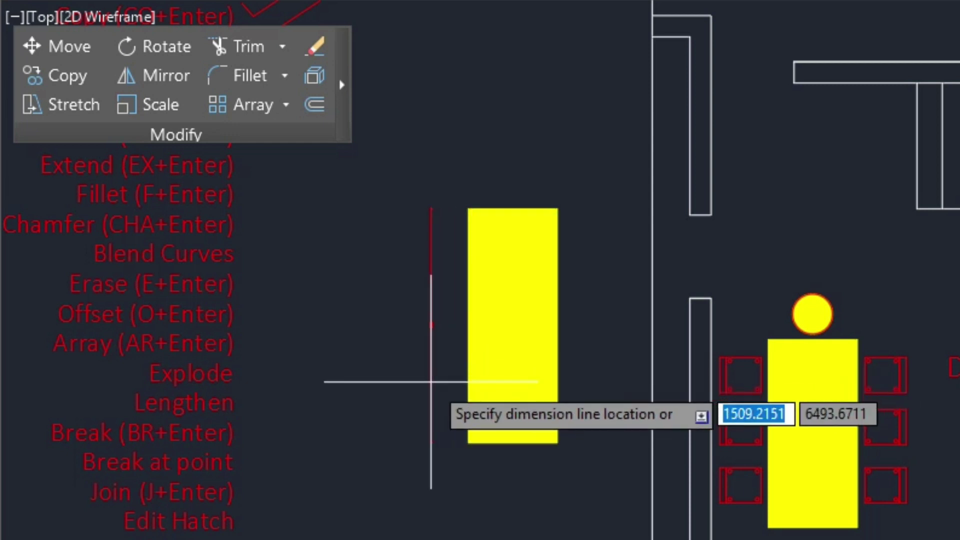
{"action": "key", "text": "Escape"}
{"action": "type", "text": "100"}
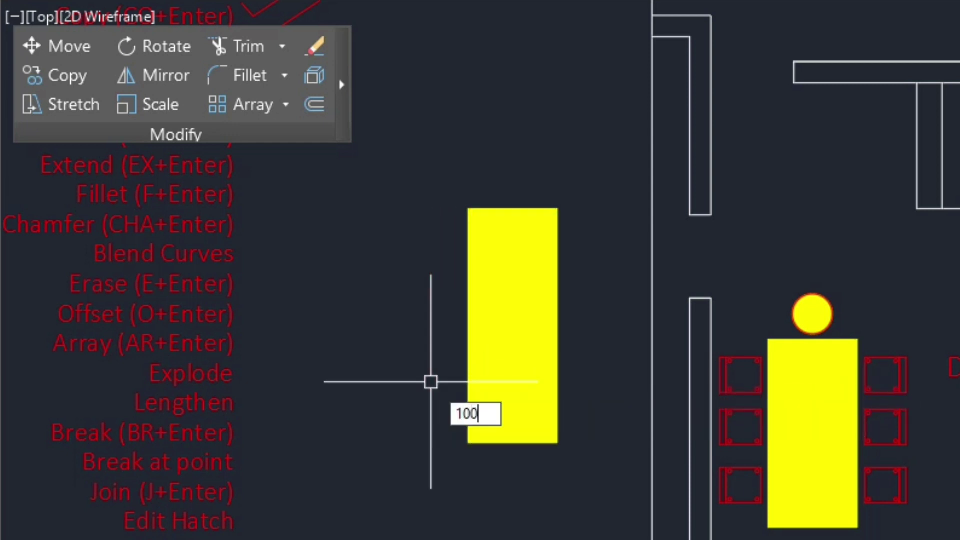
{"action": "type", "text": "A"}
{"action": "key", "text": "Return"}
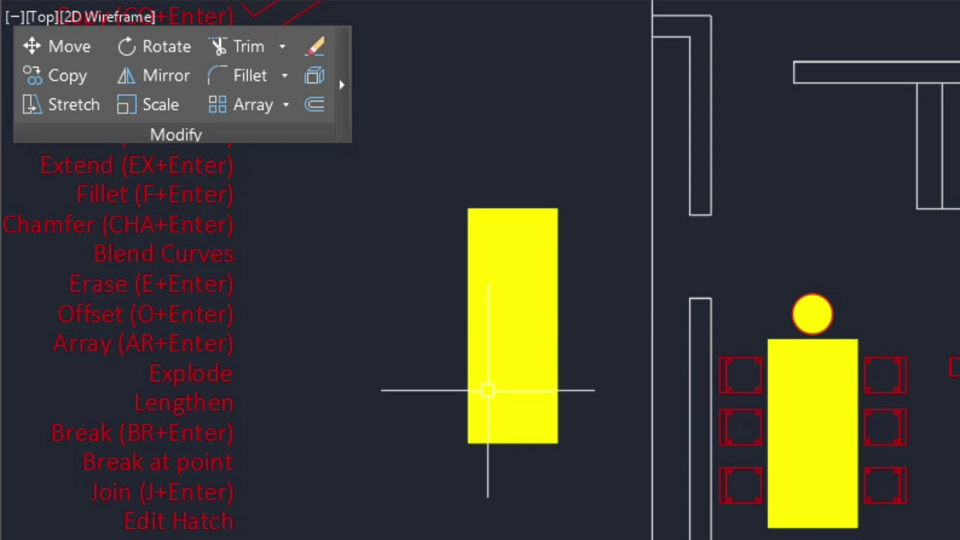
Step: Dimension the rectangle's left edge, placing the vertical 2527 dimension to its left
{"action": "type", "text": "DI"}
{"action": "key", "text": "Return"}
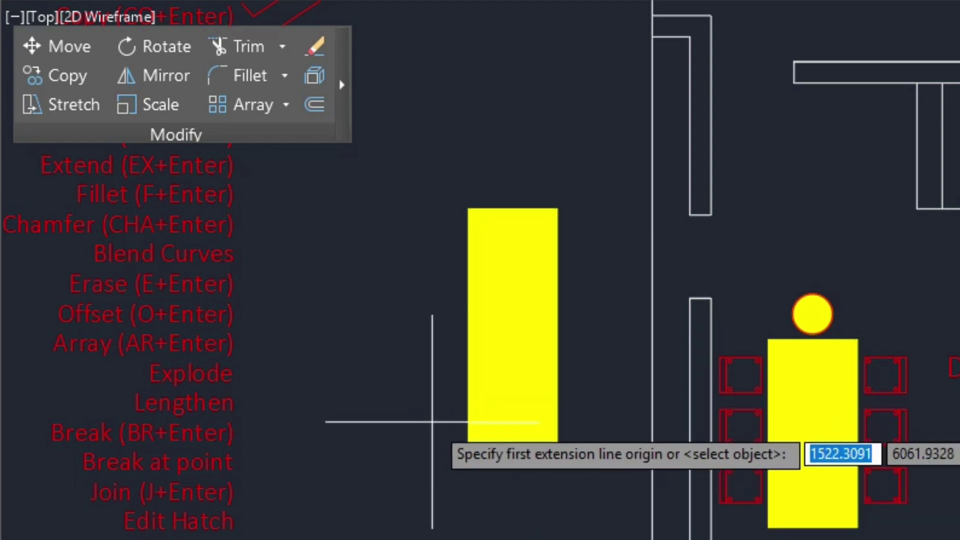
{"action": "key", "text": "Return"}
{"action": "left_click", "coordinate": [467, 424]}
{"action": "left_click", "coordinate": [424, 435]}
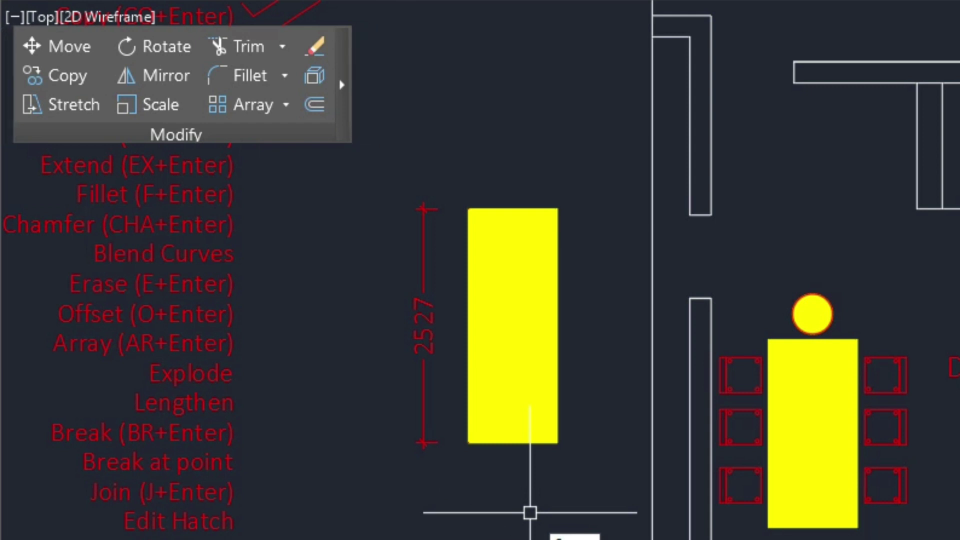
Step: Stretch the rectangle's top and its dimension straight down with Ortho, entering 150, leaving 1027
{"action": "key", "text": "Return"}
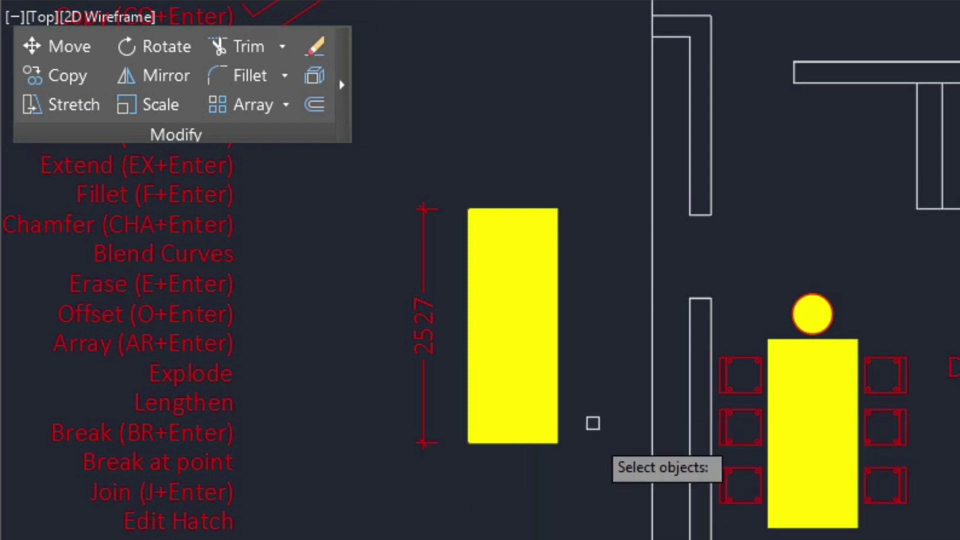
{"action": "left_click", "coordinate": [588, 142]}
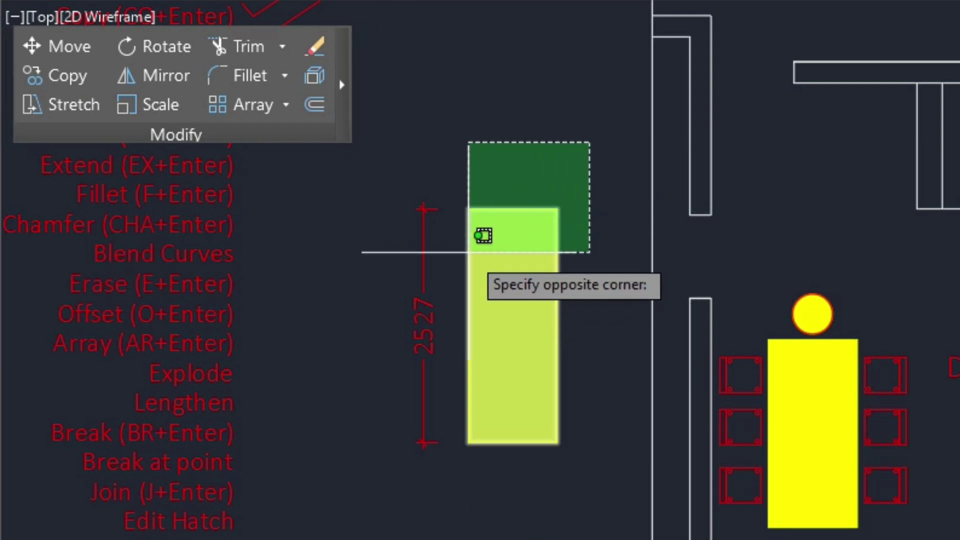
{"action": "left_click", "coordinate": [343, 266]}
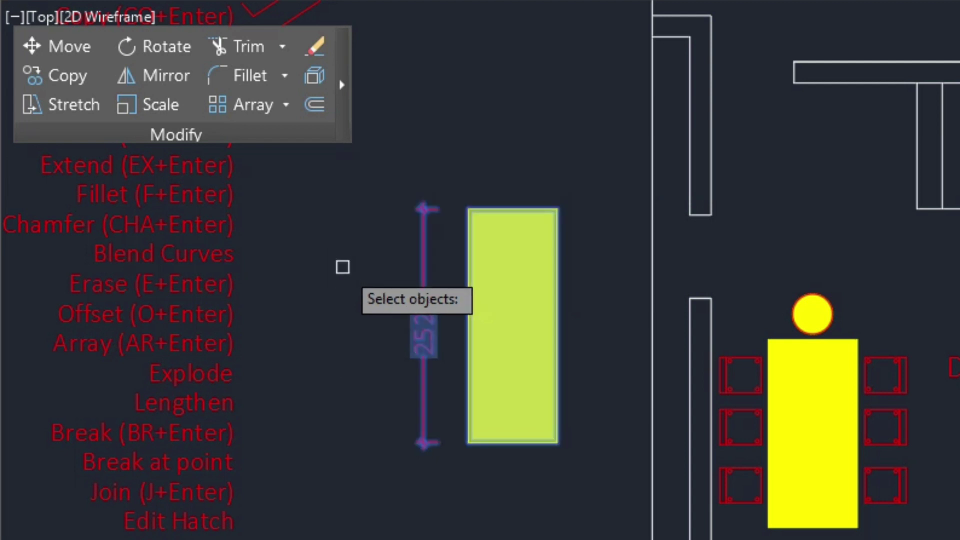
{"action": "key", "text": "Return"}
{"action": "left_click", "coordinate": [349, 280]}
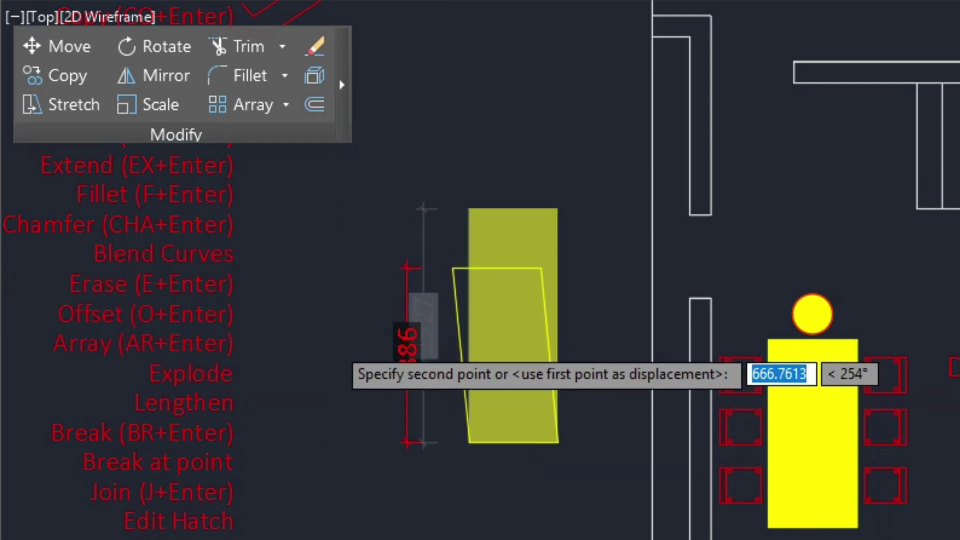
{"action": "key", "text": "F8"}
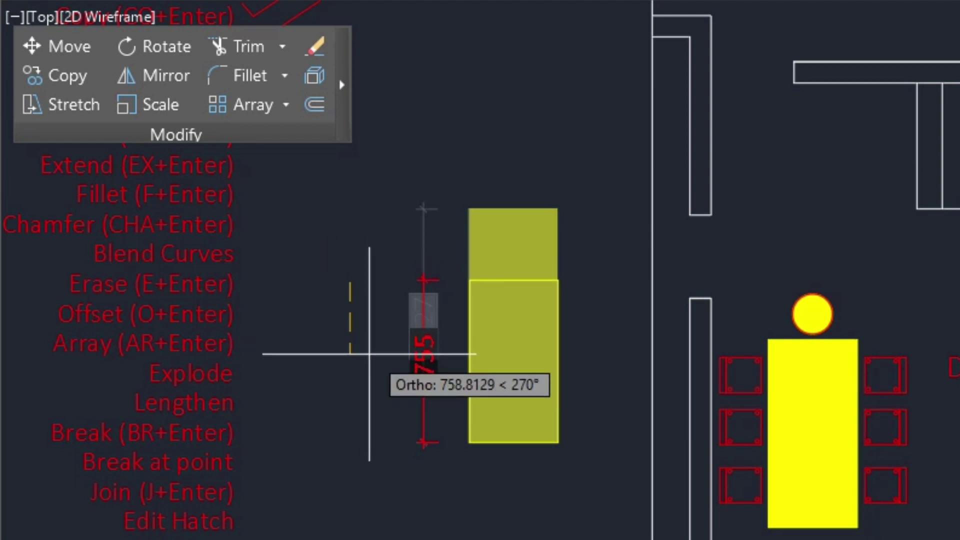
{"action": "key", "text": "F8"}
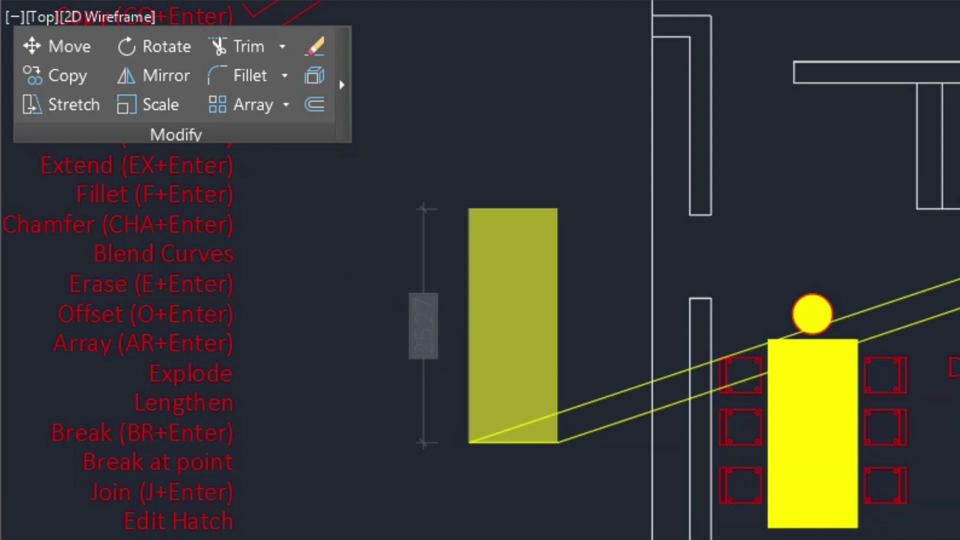
{"action": "key", "text": "F8"}
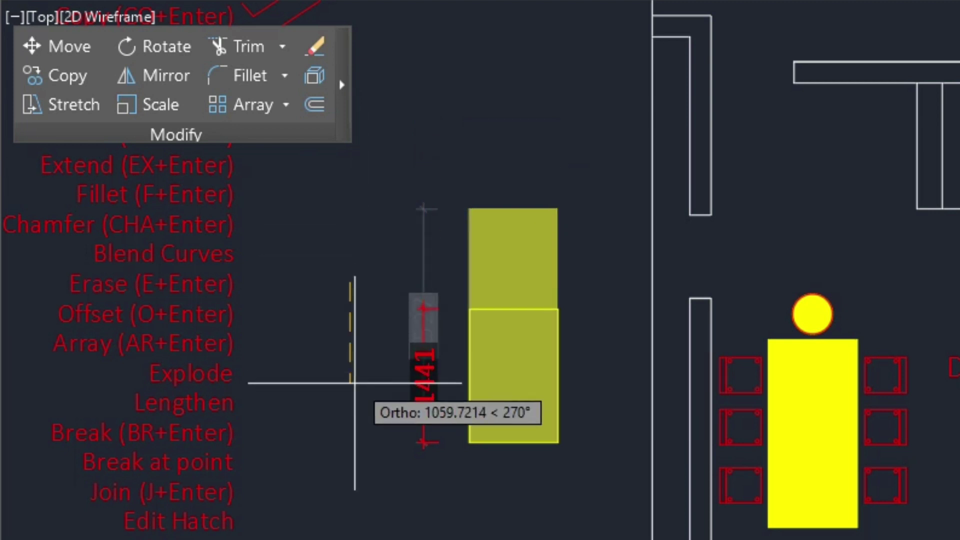
{"action": "type", "text": "150"}
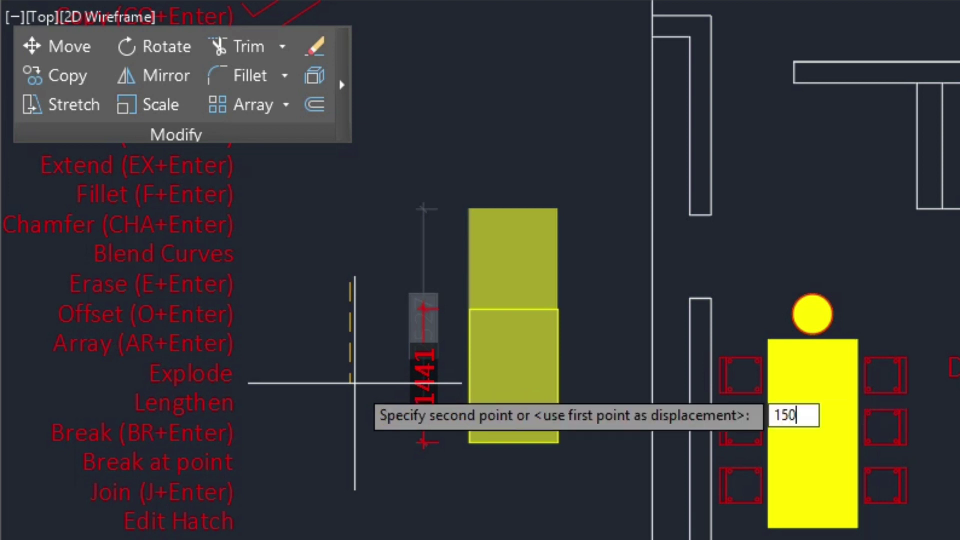
{"action": "key", "text": "Return"}
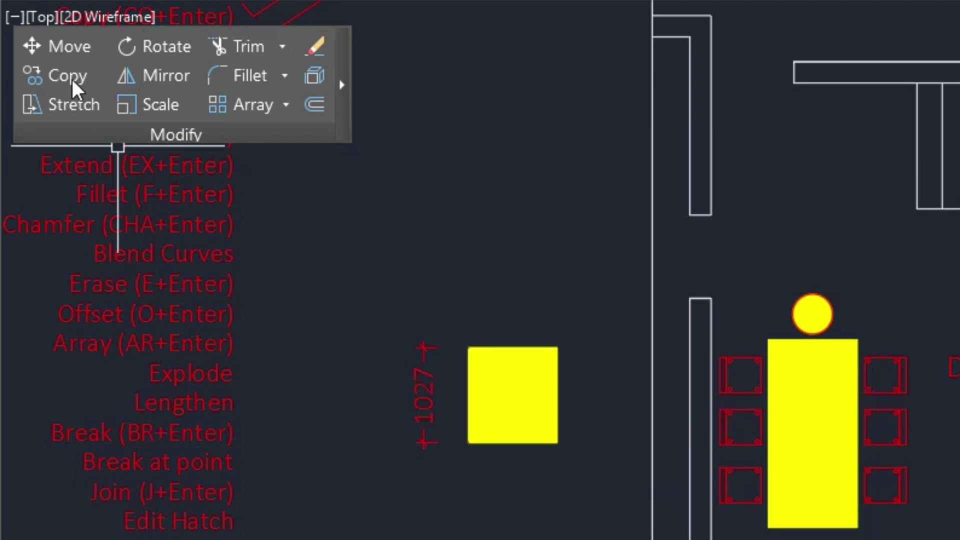
{"action": "left_click", "coordinate": [600, 266]}
{"action": "left_click", "coordinate": [353, 364]}
{"action": "key", "text": "Return"}
{"action": "left_click", "coordinate": [525, 176]}
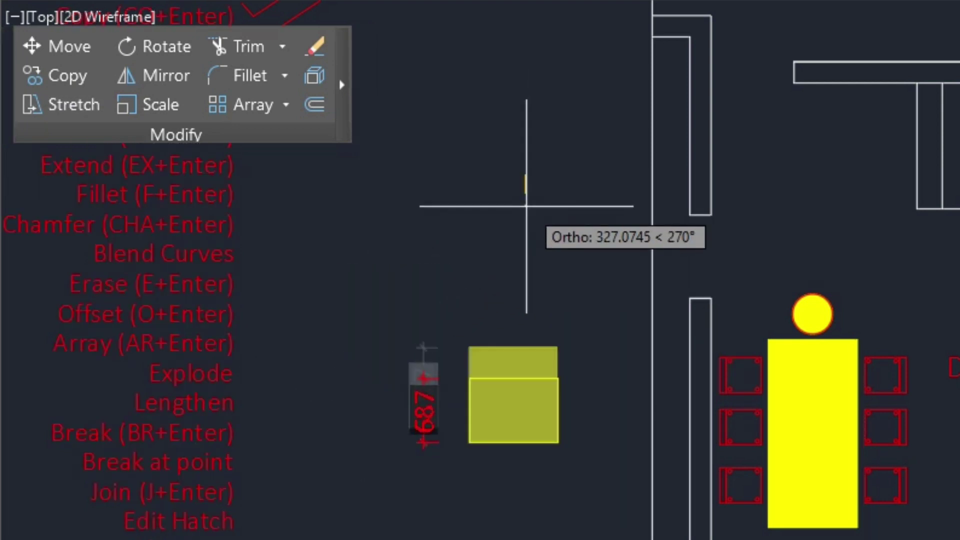
{"action": "type", "text": "2"}
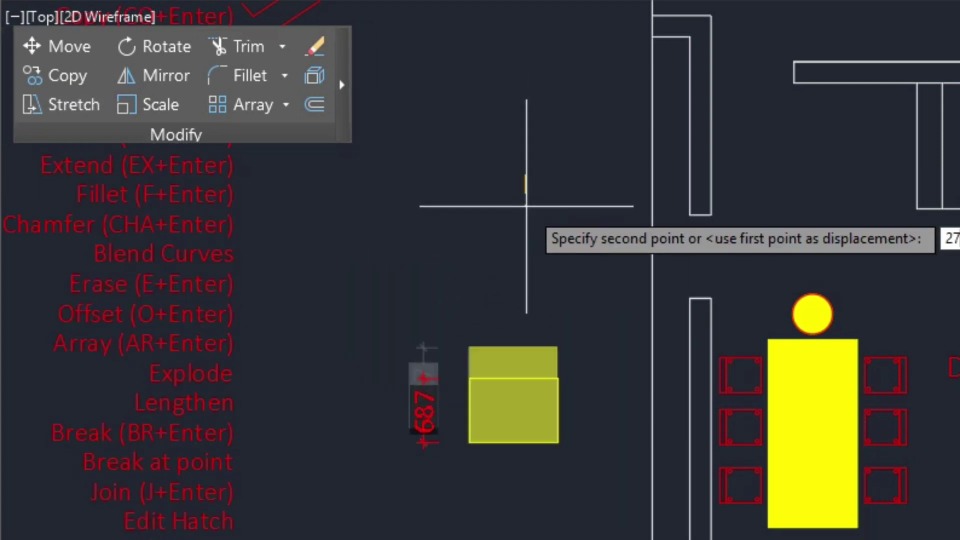
{"action": "type", "text": "7"}
{"action": "key", "text": "Return"}
{"action": "type", "text": "s"}
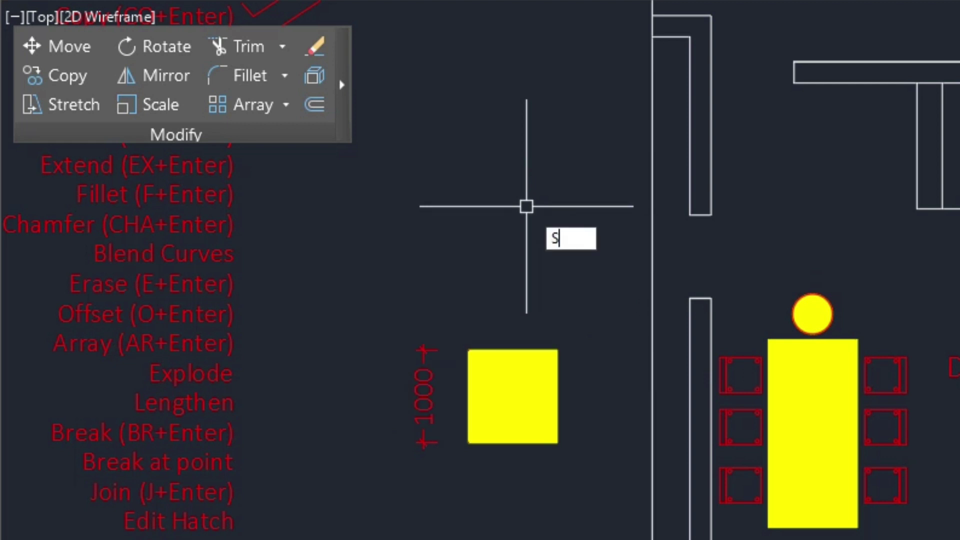
{"action": "key", "text": "Return"}
{"action": "left_click", "coordinate": [577, 279]}
{"action": "left_click", "coordinate": [392, 381]}
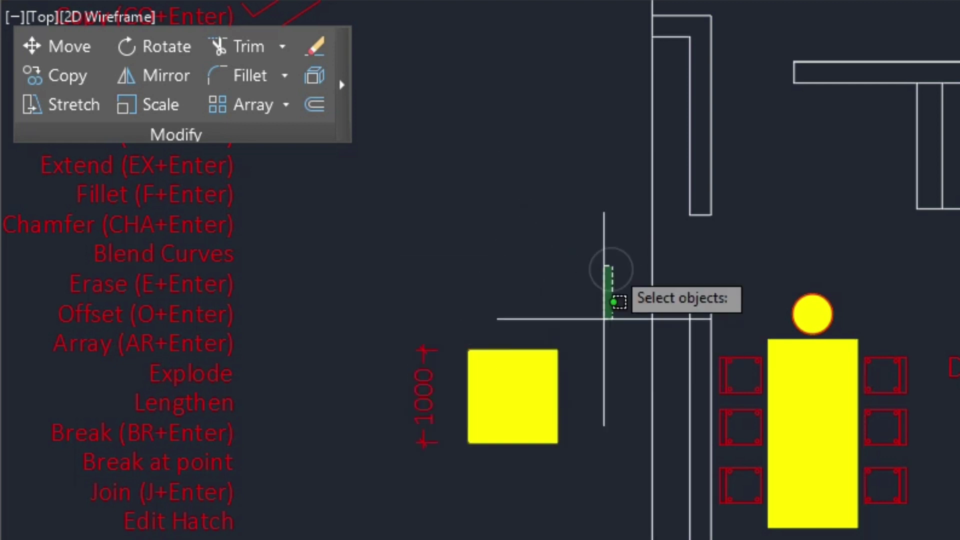
{"action": "left_click", "coordinate": [612, 267]}
{"action": "left_click", "coordinate": [526, 469]}
{"action": "key", "text": "Return"}
{"action": "left_click", "coordinate": [436, 512]}
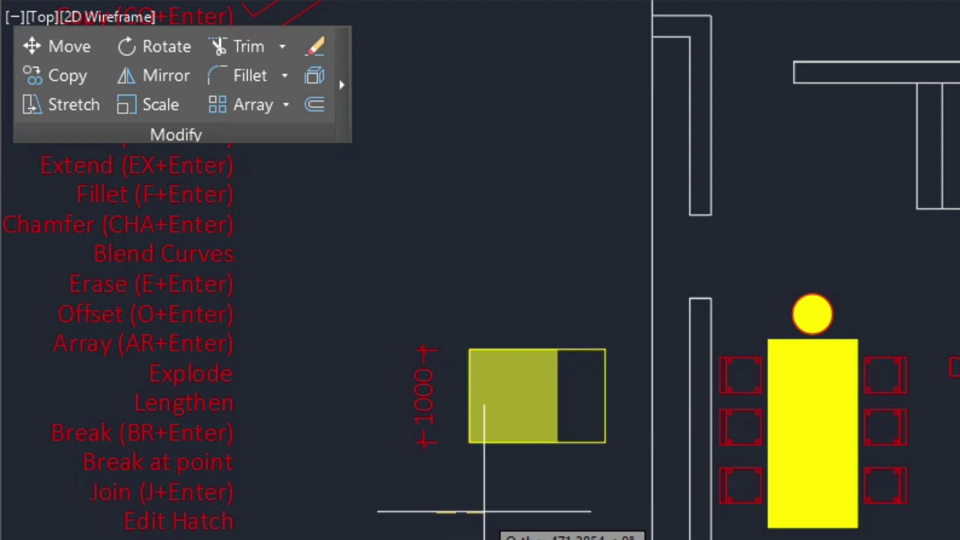
{"action": "type", "text": "3"}
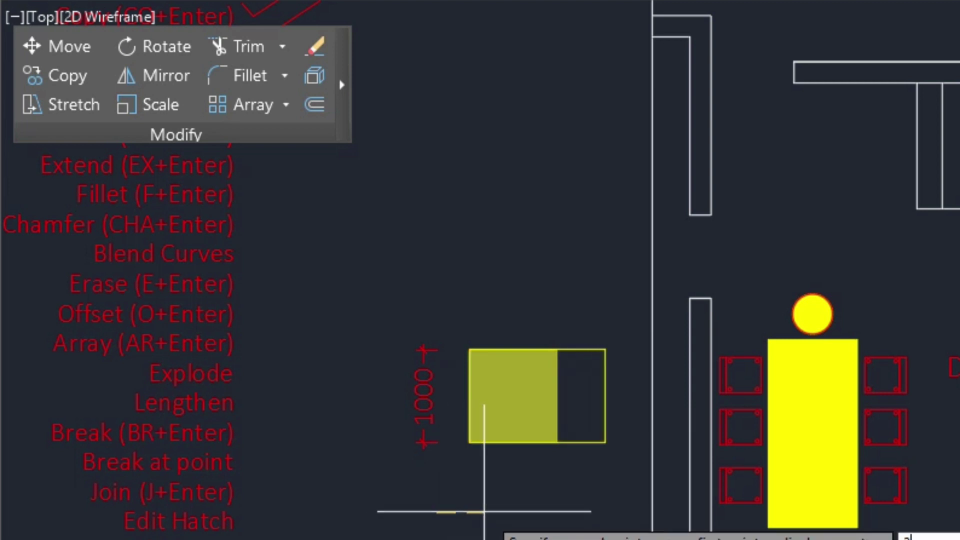
{"action": "type", "text": "00"}
{"action": "key", "text": "Return"}
{"action": "key", "text": "Return"}
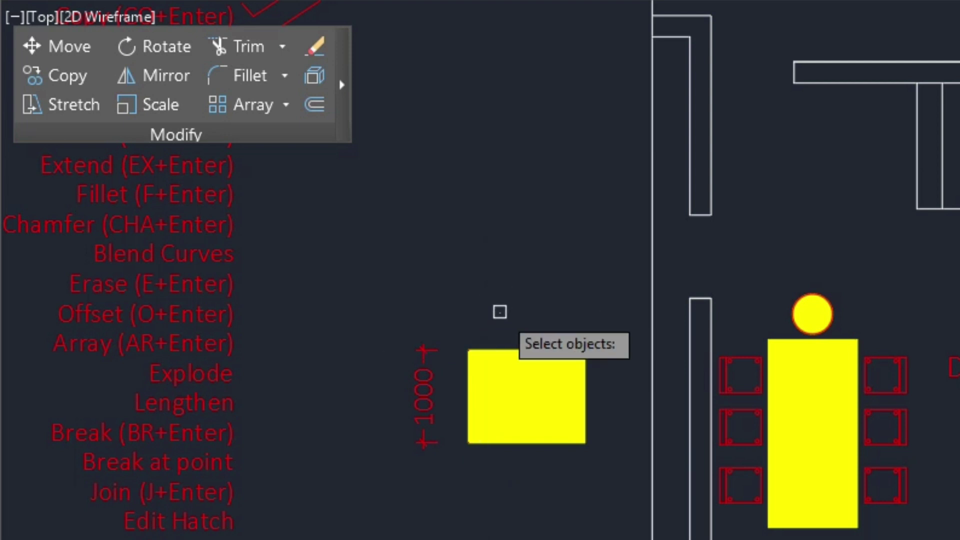
{"action": "key", "text": "Return"}
{"action": "left_click", "coordinate": [395, 316]}
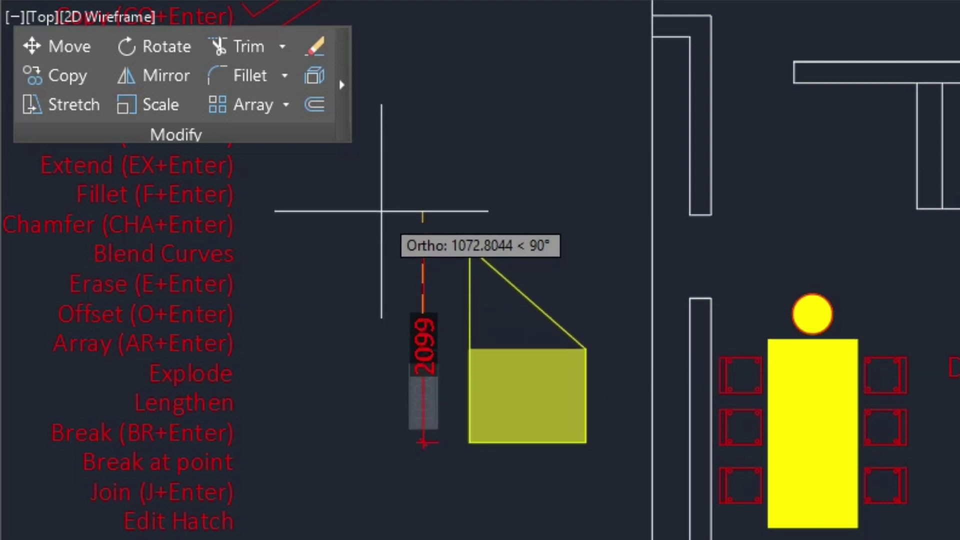
{"action": "key", "text": "Escape"}
{"action": "key", "text": "Return"}
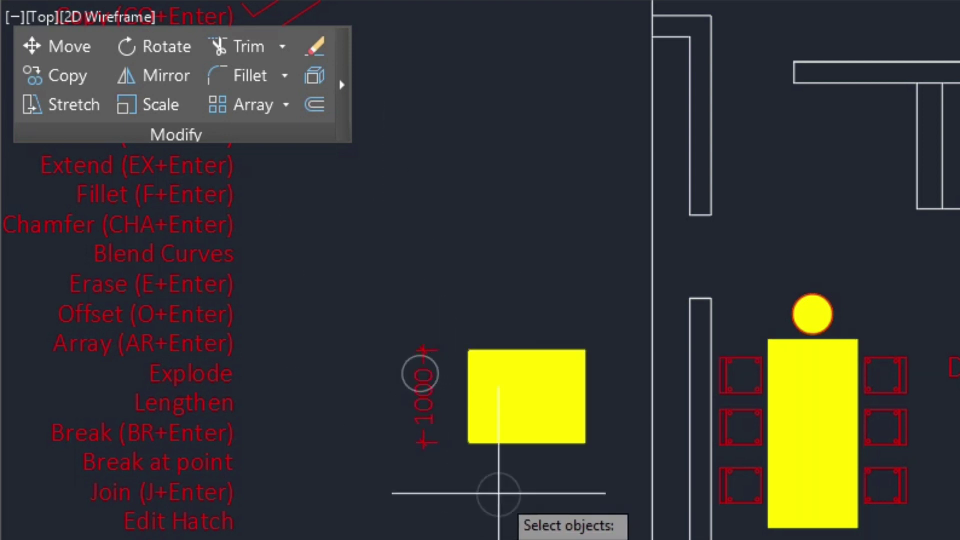
{"action": "left_click_drag", "start_coordinate": [500, 494], "coordinate": [358, 406]}
{"action": "key", "text": "Return"}
{"action": "left_click", "coordinate": [356, 404]}
{"action": "key", "text": "Escape"}
{"action": "key", "text": "Return"}
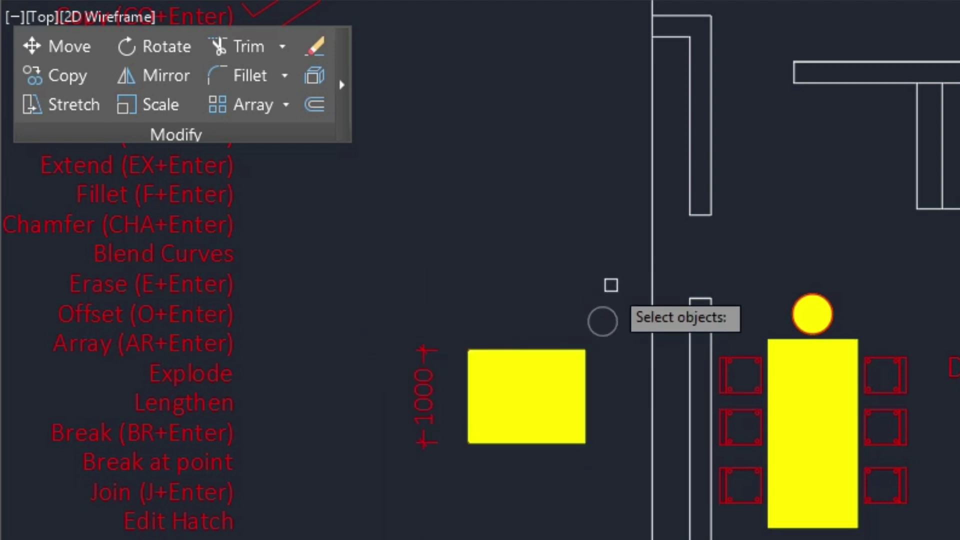
{"action": "left_click", "coordinate": [602, 320]}
{"action": "left_click", "coordinate": [390, 384]}
{"action": "key", "text": "Return"}
{"action": "left_click", "coordinate": [444, 260]}
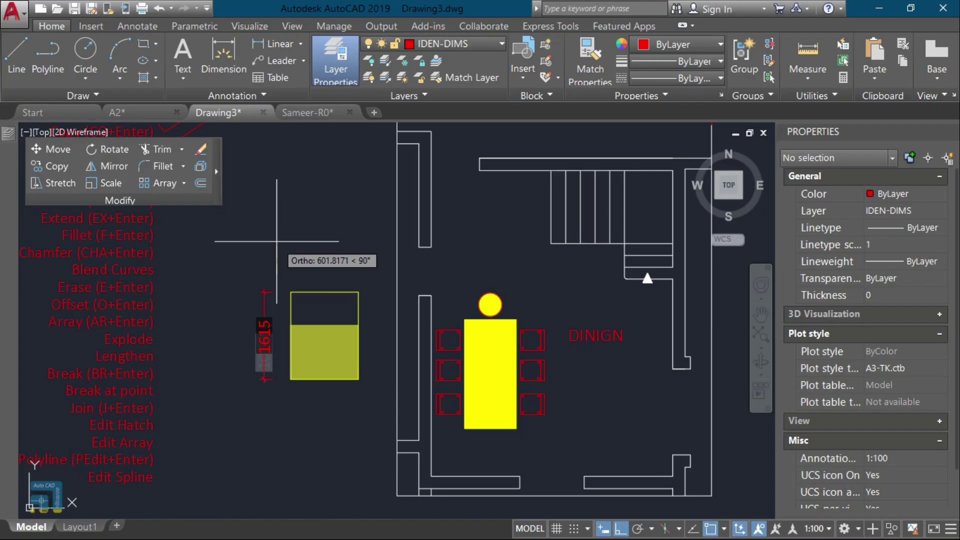
{"action": "key", "text": "Escape"}
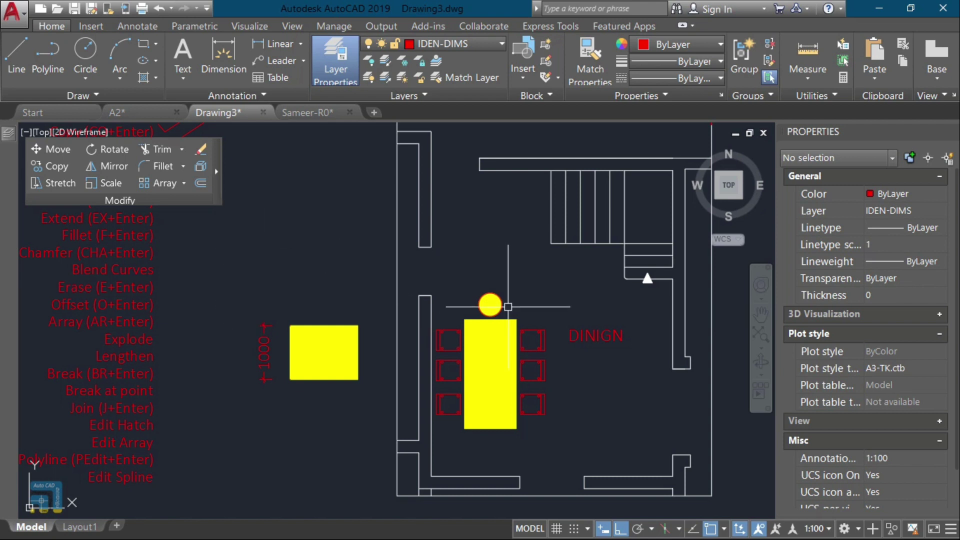
Step: Pan to the checklist and copy the tick mark from beside Copy to the Mirror row
{"action": "left_click", "coordinate": [760, 314]}
{"action": "mouse_move", "coordinate": [345, 274]}
{"action": "left_mouse_down"}
{"action": "mouse_move", "coordinate": [347, 362]}
{"action": "mouse_move", "coordinate": [369, 399]}
{"action": "left_mouse_up"}
{"action": "key", "text": "Escape"}
{"action": "left_click", "coordinate": [233, 302]}
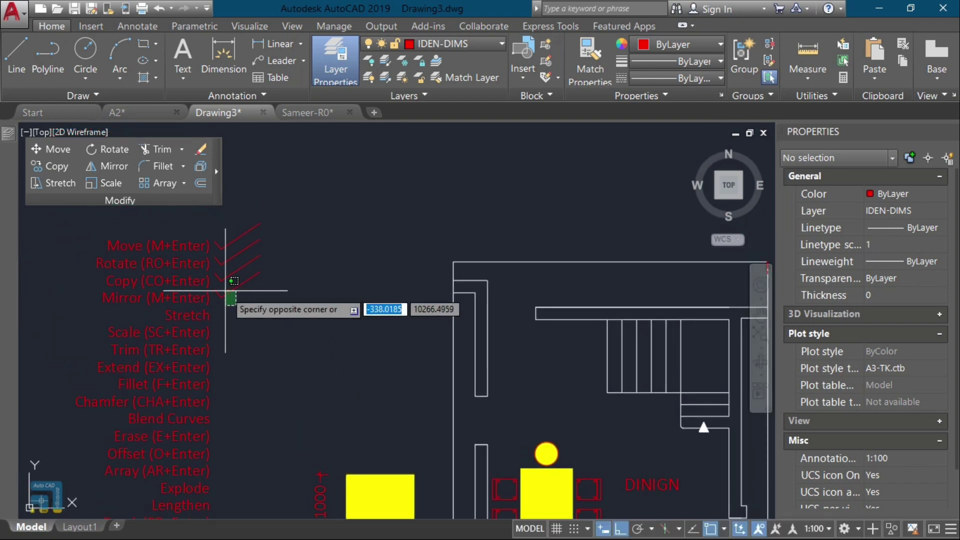
{"action": "left_click", "coordinate": [217, 288]}
{"action": "type", "text": "c"}
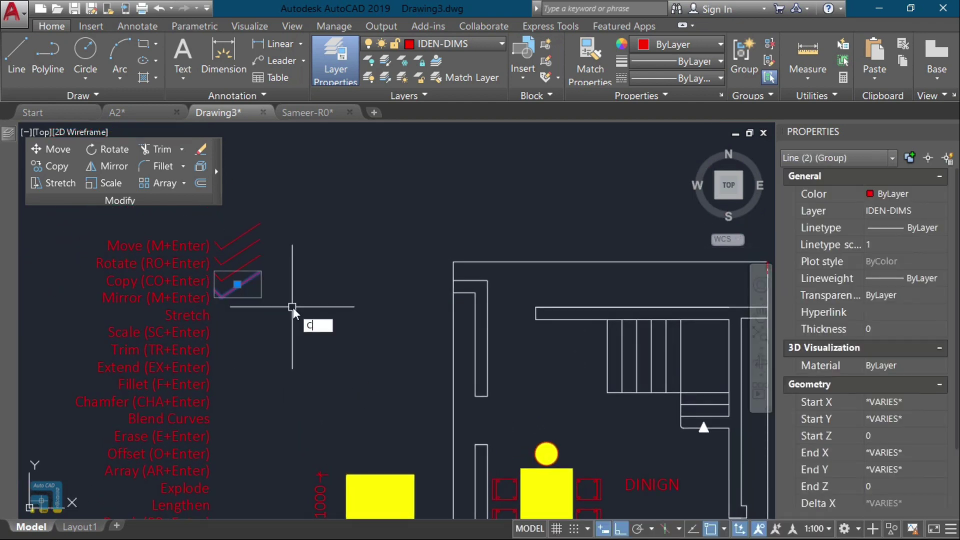
{"action": "type", "text": "o"}
{"action": "key", "text": "Return"}
{"action": "left_click", "coordinate": [309, 300]}
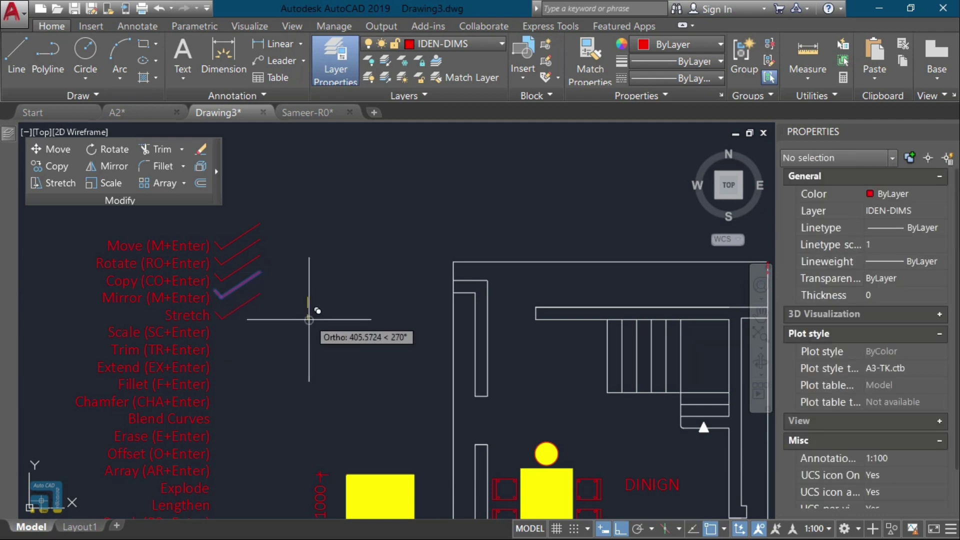
{"action": "left_click", "coordinate": [308, 319]}
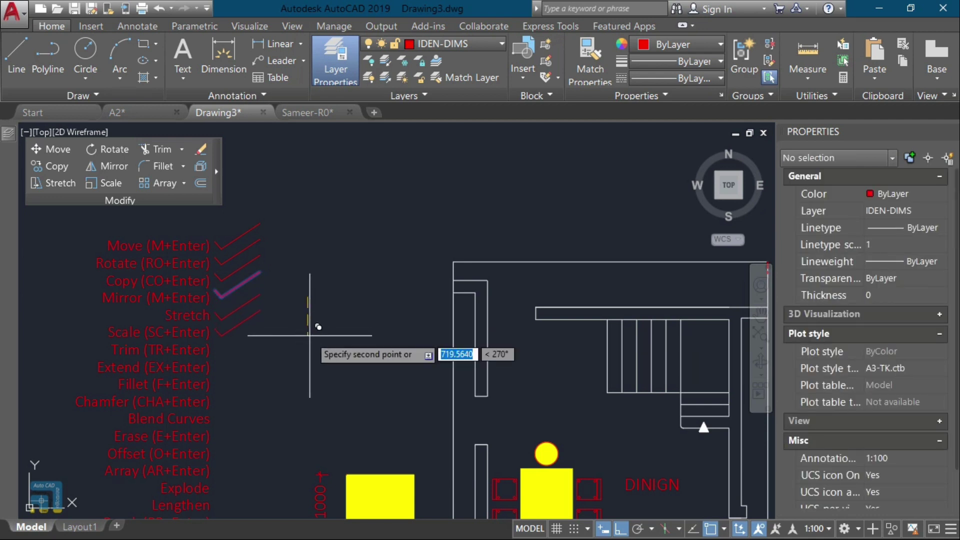
{"action": "key", "text": "Escape"}
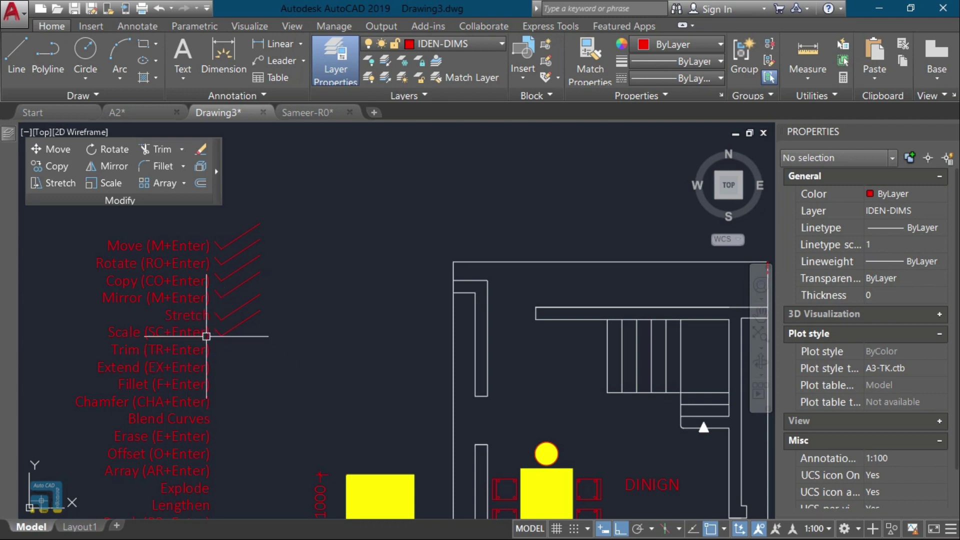
{"action": "scroll", "coordinate": [224, 265], "scroll_direction": "down", "scroll_amount": 1}
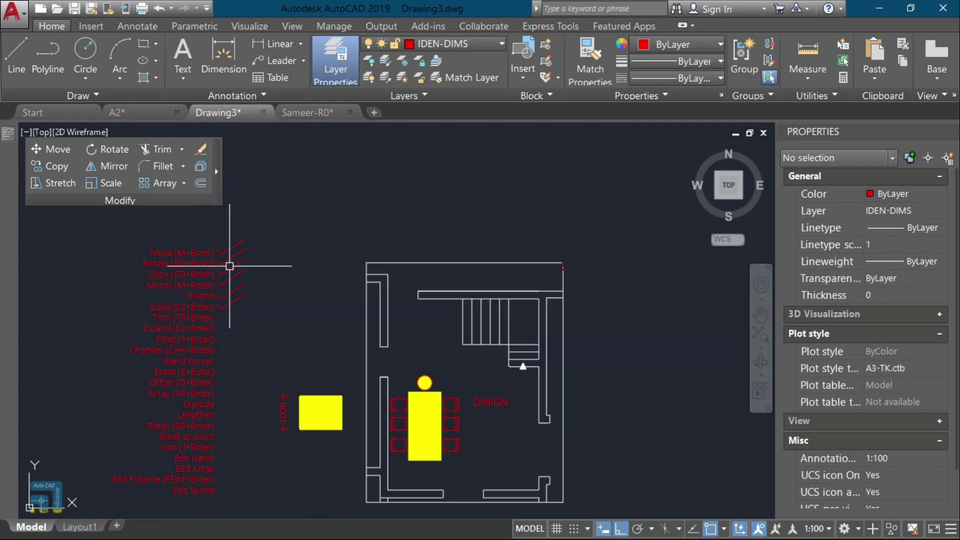
{"action": "scroll", "coordinate": [285, 396], "scroll_direction": "up", "scroll_amount": 1}
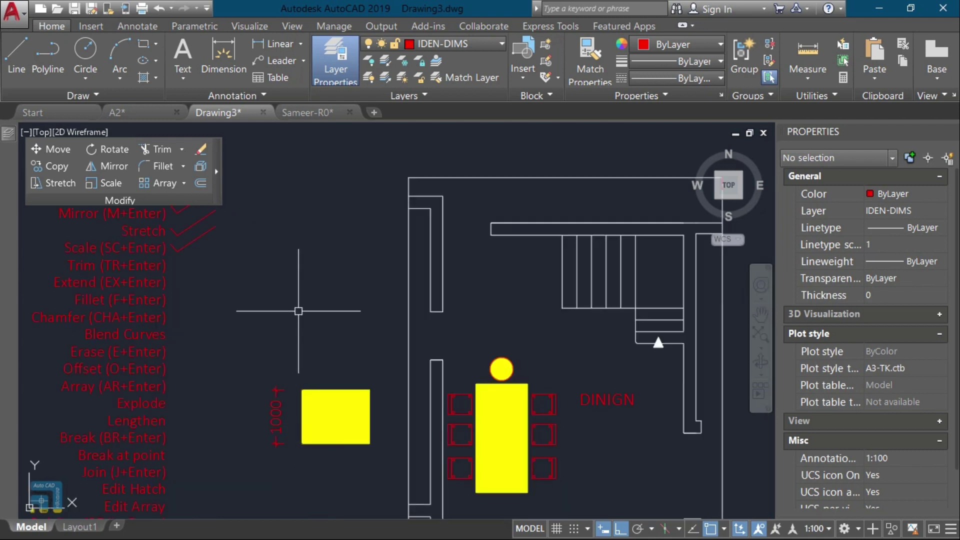
{"action": "left_click", "coordinate": [339, 375]}
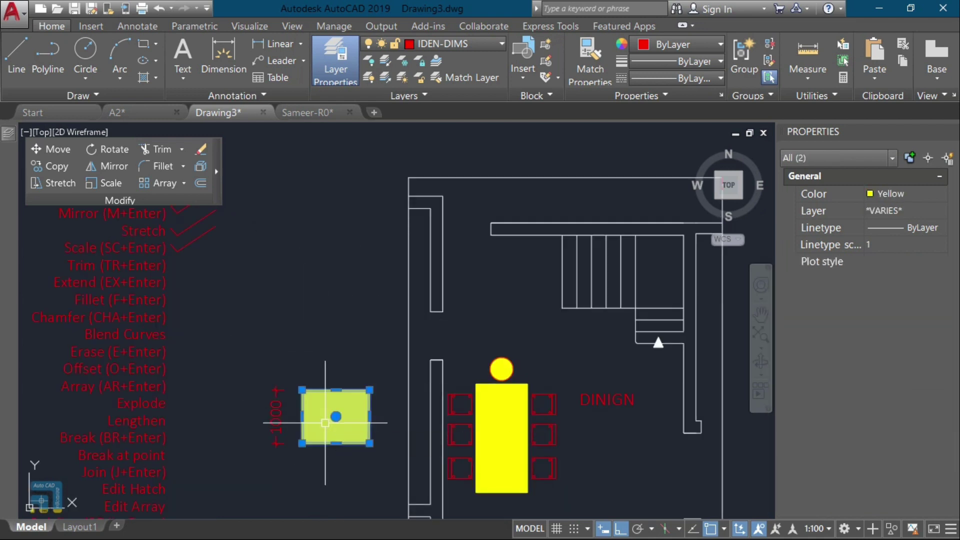
{"action": "left_click", "coordinate": [509, 365]}
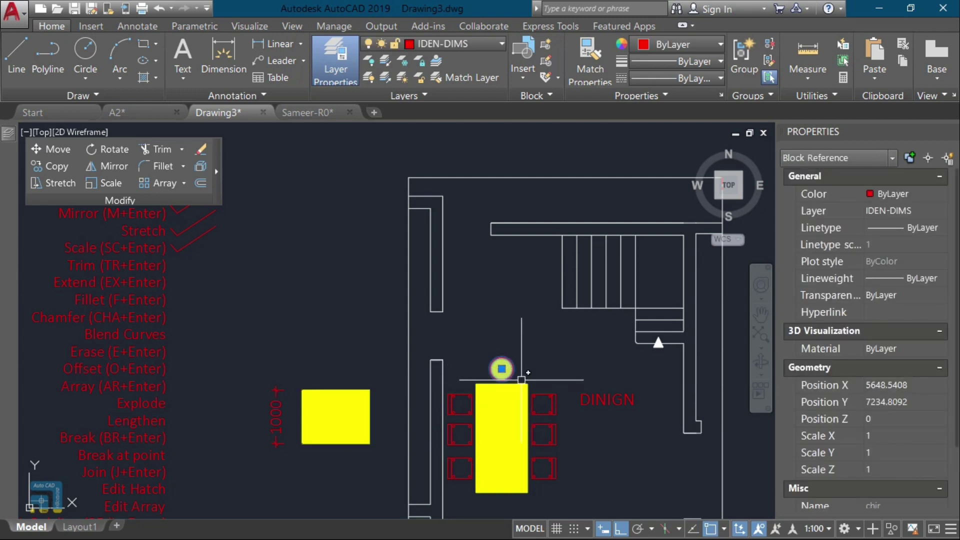
{"action": "scroll", "coordinate": [515, 368], "scroll_direction": "up", "scroll_amount": 2}
{"action": "mouse_move", "coordinate": [530, 387]}
{"action": "middle_mouse_down"}
{"action": "mouse_move", "coordinate": [390, 349]}
{"action": "mouse_move", "coordinate": [360, 365]}
{"action": "middle_mouse_up"}
{"action": "scroll", "coordinate": [327, 321], "scroll_direction": "up", "scroll_amount": 2}
{"action": "scroll", "coordinate": [357, 325], "scroll_direction": "down", "scroll_amount": 2}
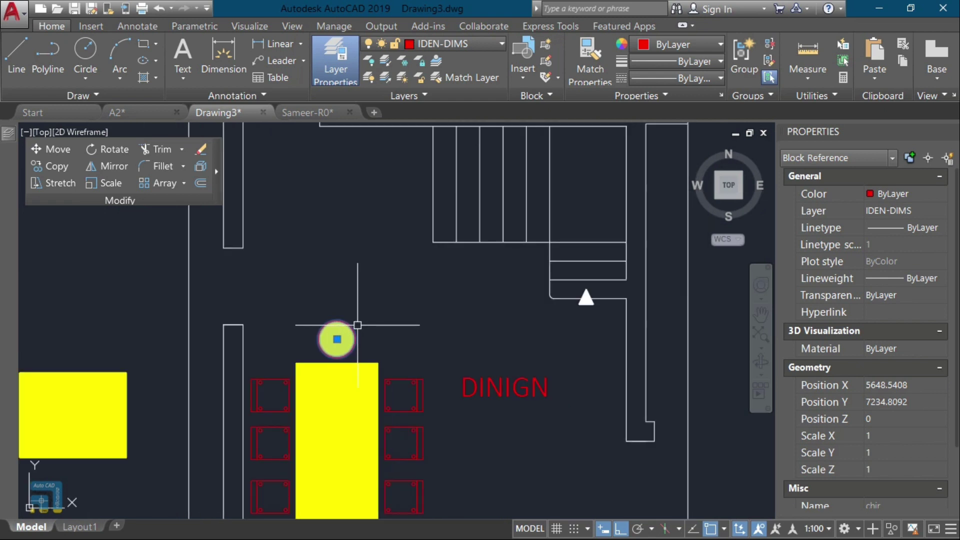
{"action": "key", "text": "Escape"}
{"action": "left_click", "coordinate": [336, 337]}
{"action": "key", "text": "Escape"}
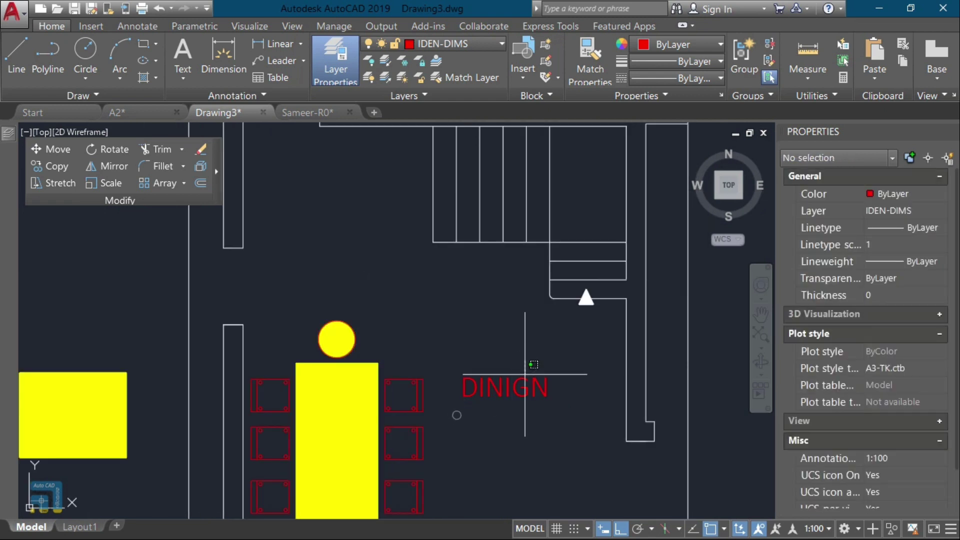
{"action": "left_click", "coordinate": [456, 414]}
{"action": "key", "text": "Escape"}
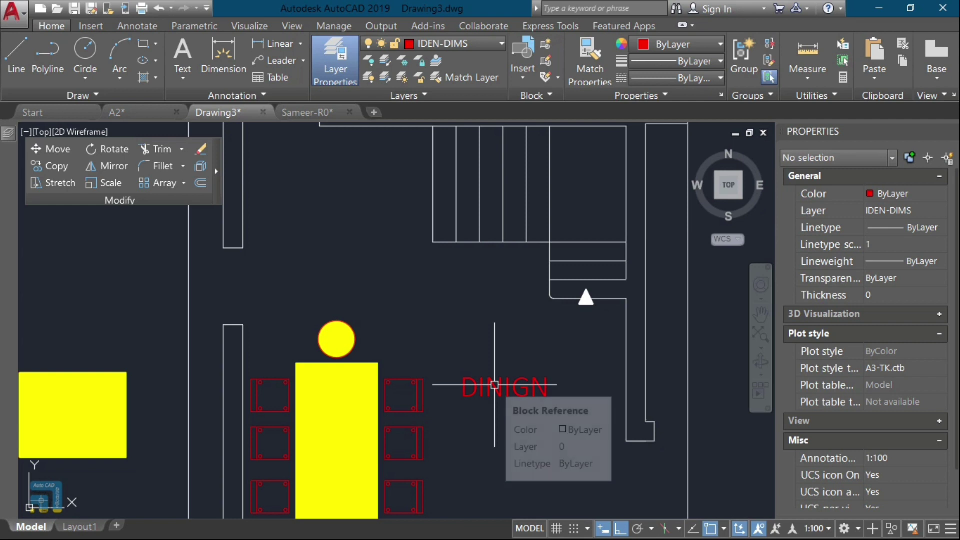
{"action": "left_click", "coordinate": [387, 309]}
{"action": "left_click", "coordinate": [333, 330]}
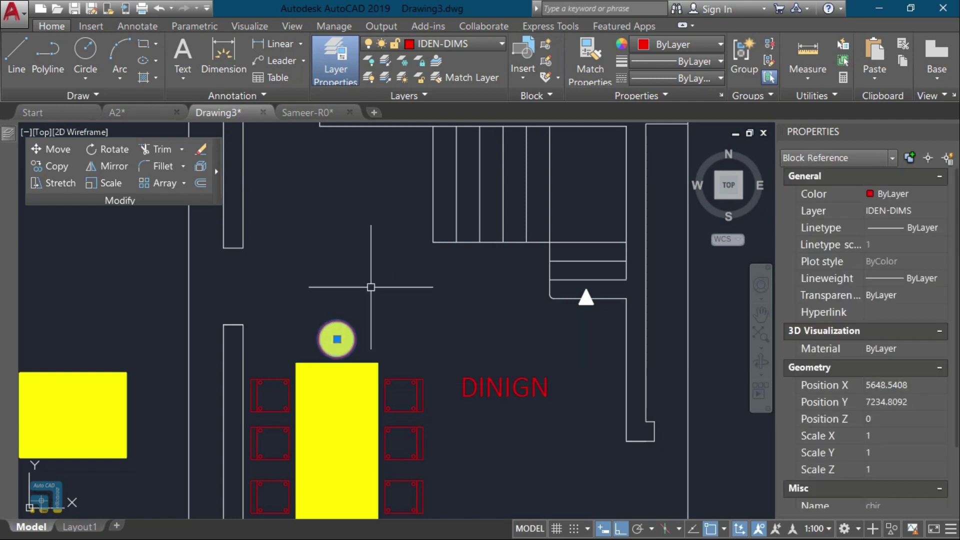
{"action": "scroll", "coordinate": [371, 287], "scroll_direction": "down", "scroll_amount": 5}
{"action": "key", "text": "Escape"}
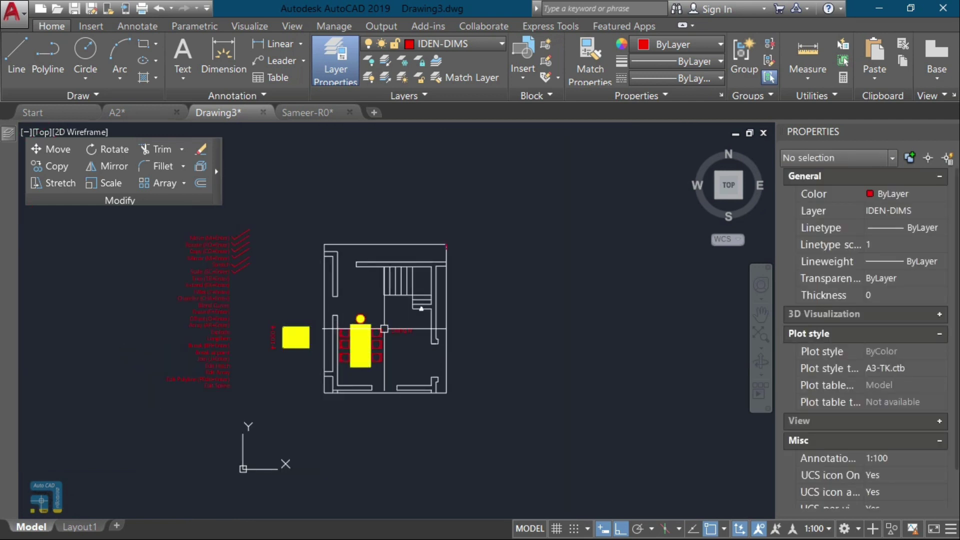
{"action": "scroll", "coordinate": [384, 328], "scroll_direction": "up", "scroll_amount": 5}
{"action": "left_click", "coordinate": [410, 333]}
{"action": "key", "text": "Escape"}
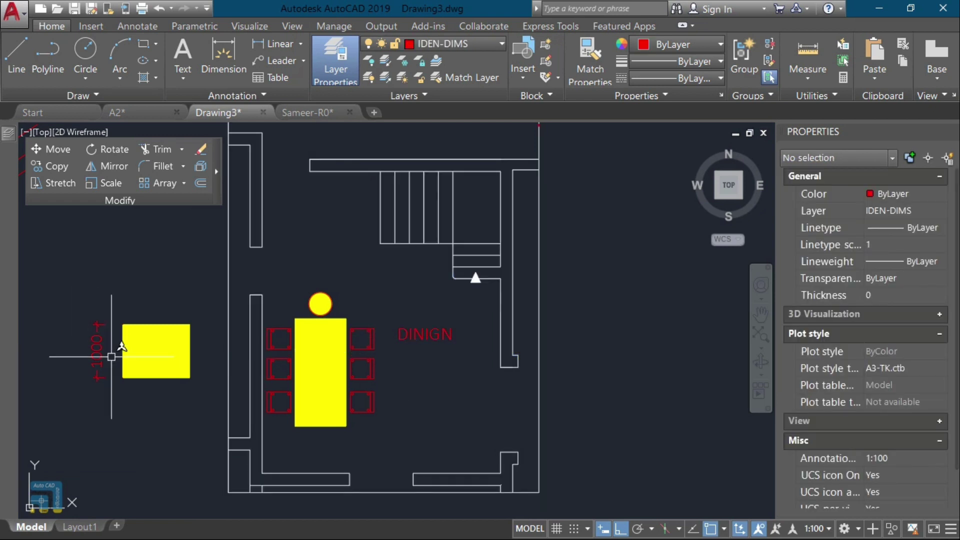
Step: Write the multiline note 'make big size text' in a box below DINIGN and widen it
{"action": "type", "text": "t"}
{"action": "key", "text": "Return"}
{"action": "left_click", "coordinate": [413, 376]}
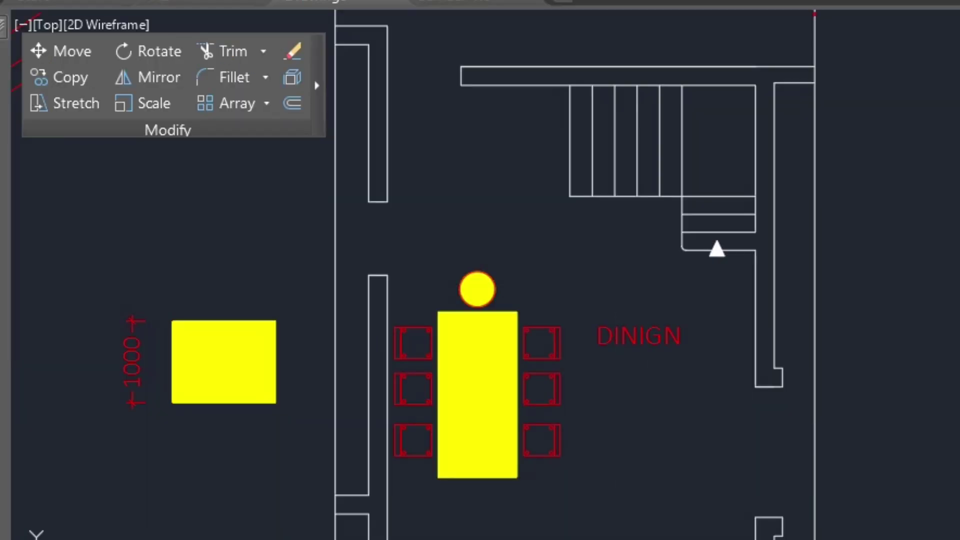
{"action": "left_click", "coordinate": [682, 451]}
{"action": "type", "text": "aaa"}
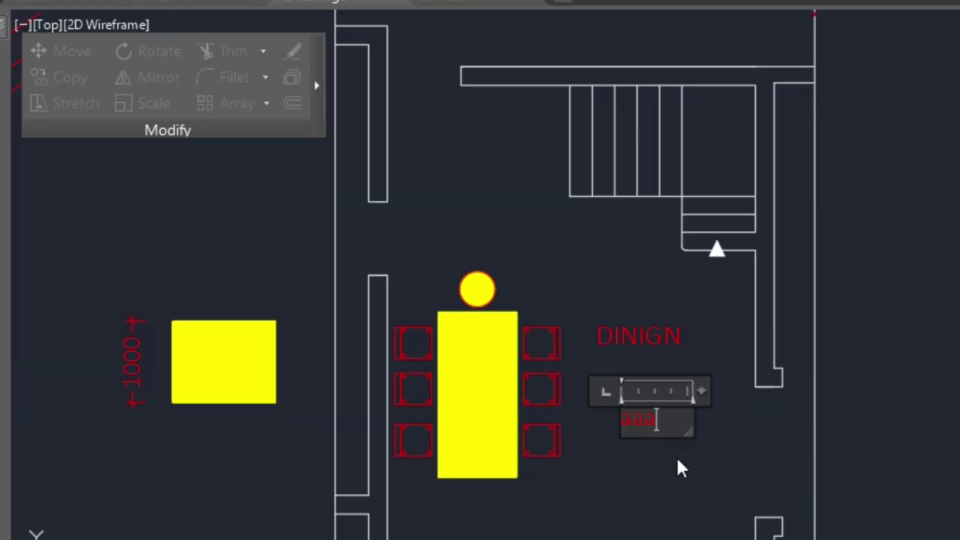
{"action": "key", "text": "BackSpace"}
{"action": "key", "text": "BackSpace"}
{"action": "key", "text": "BackSpace"}
{"action": "type", "text": "make big si"}
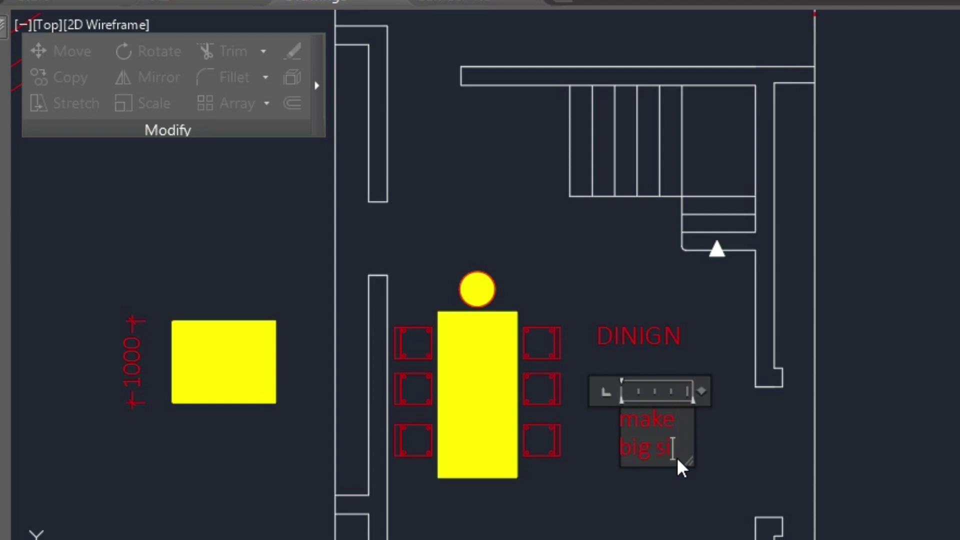
{"action": "type", "text": "ze"}
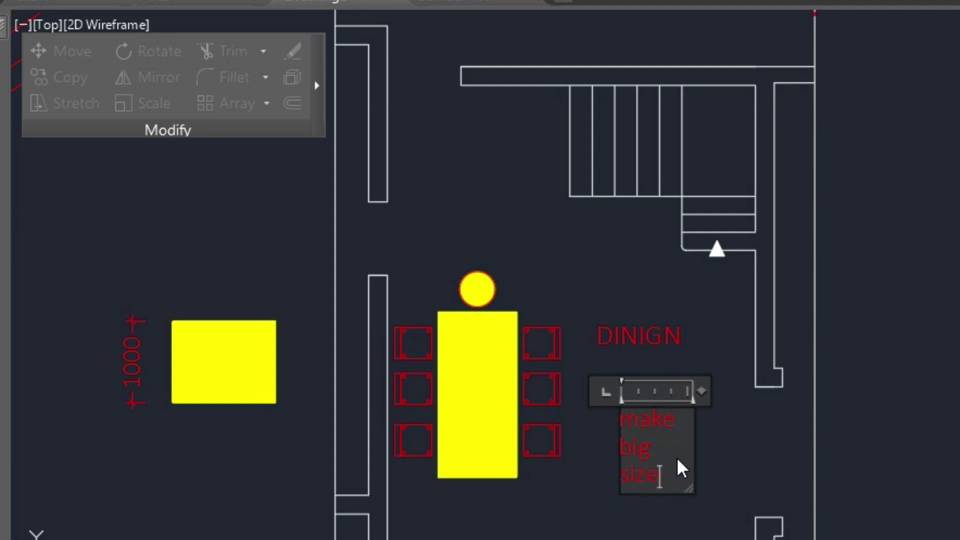
{"action": "type", "text": " text"}
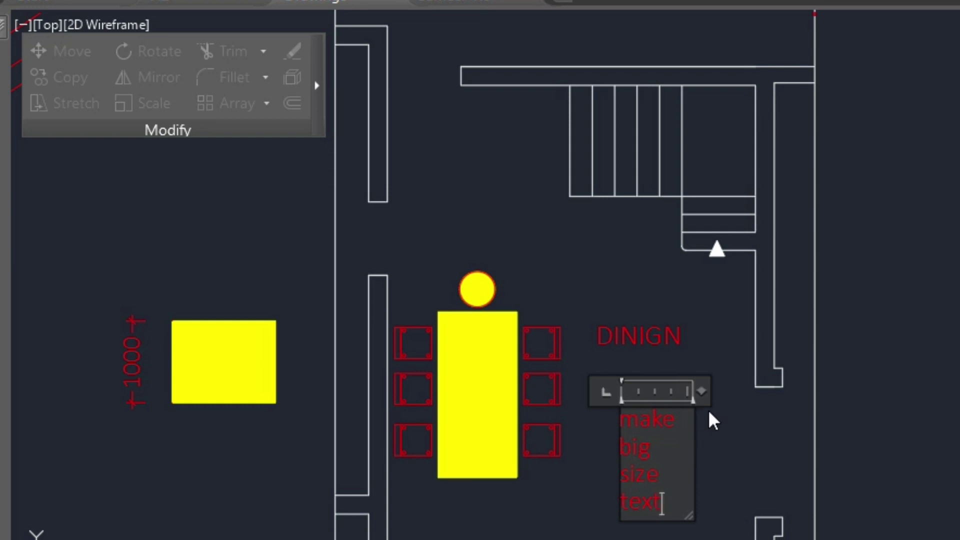
{"action": "left_click_drag", "start_coordinate": [699, 392], "coordinate": [745, 395]}
{"action": "left_click", "coordinate": [704, 485]}
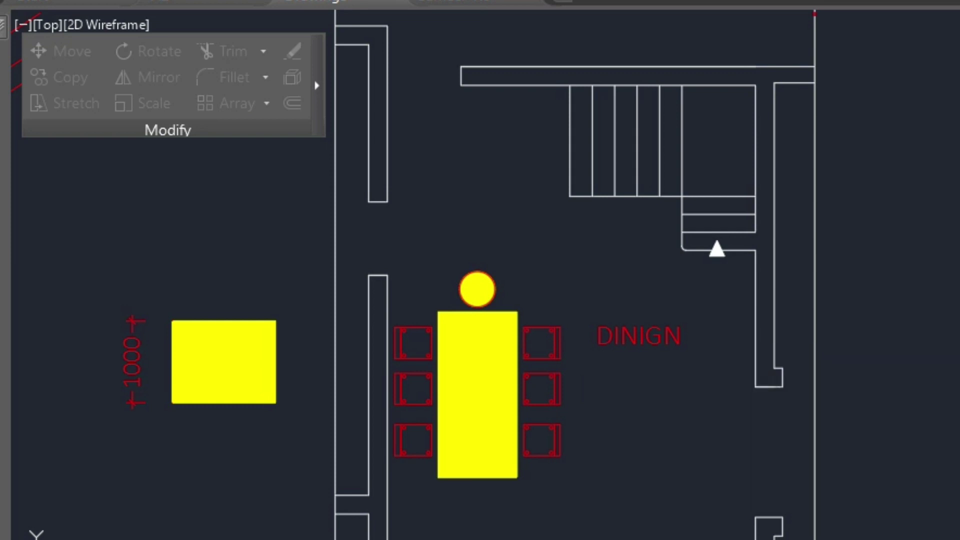
{"action": "left_click", "coordinate": [675, 428]}
Step: Scale the 'make big size text' note from a base point on the note
{"action": "type", "text": "sc"}
{"action": "key", "text": "Escape"}
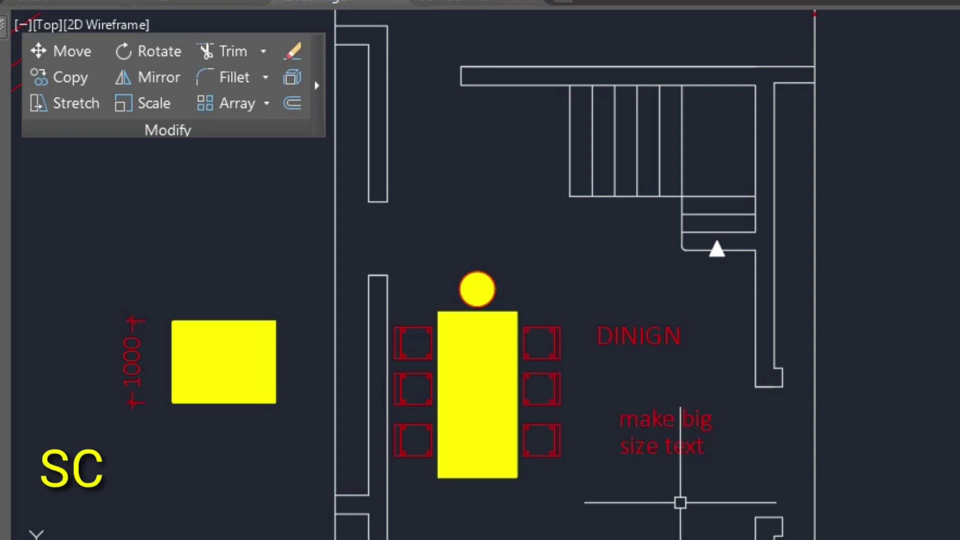
{"action": "type", "text": "sc"}
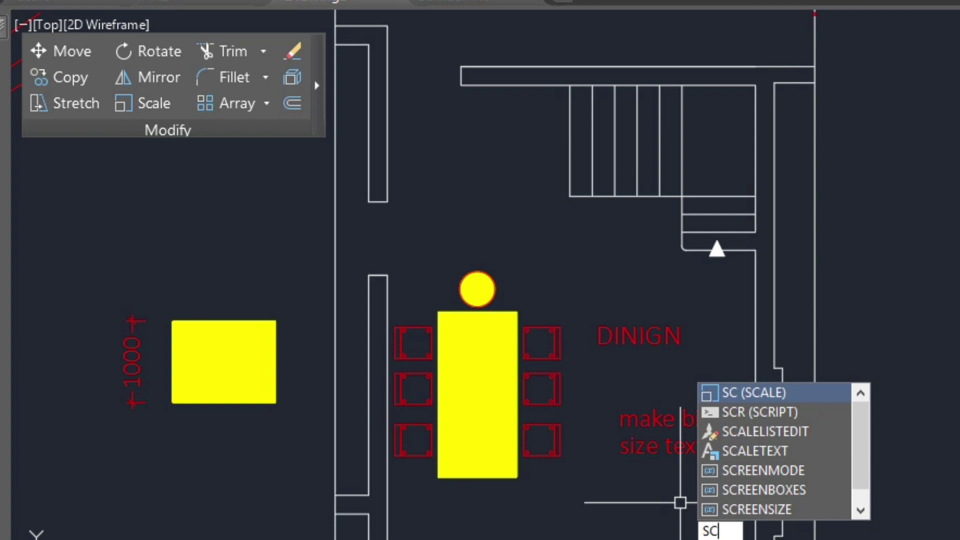
{"action": "key", "text": "Return"}
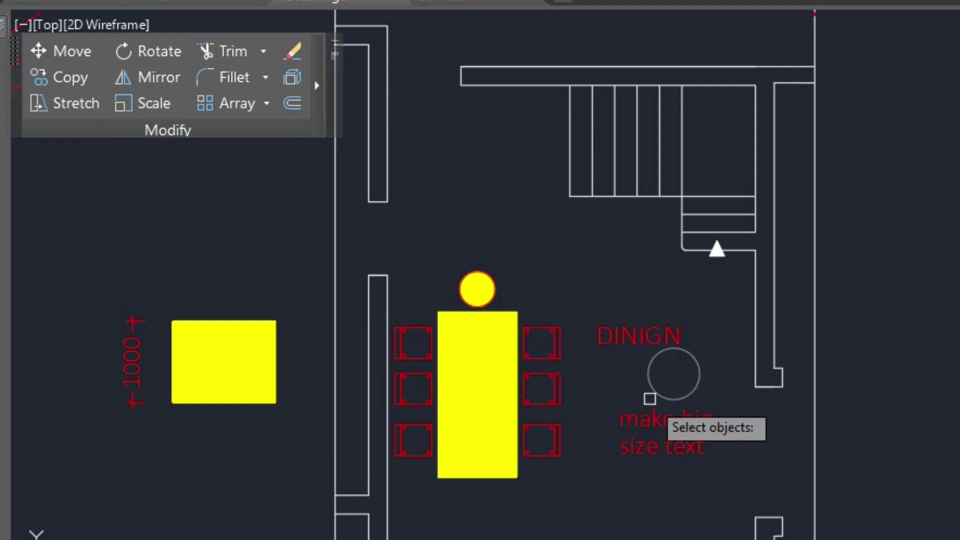
{"action": "left_click", "coordinate": [669, 372]}
{"action": "left_click", "coordinate": [627, 453]}
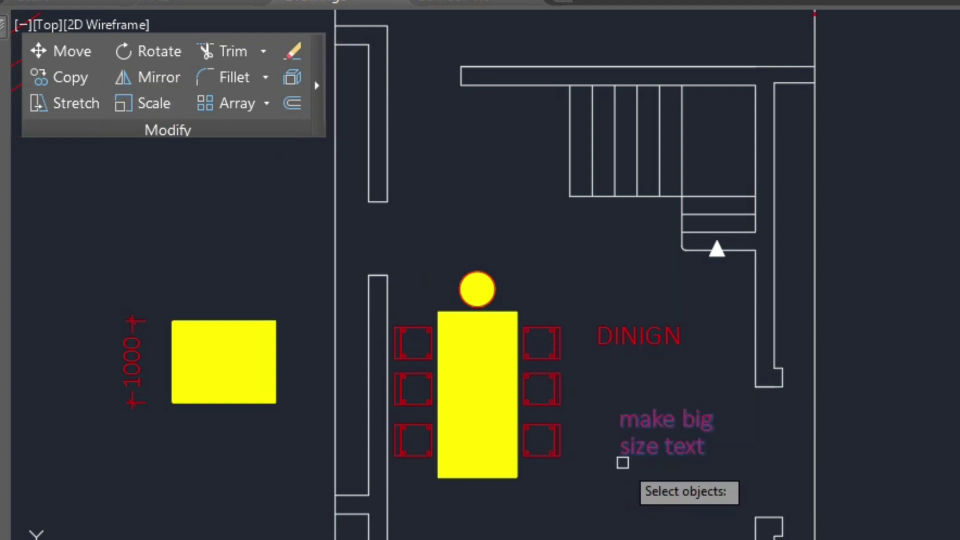
{"action": "key", "text": "Return"}
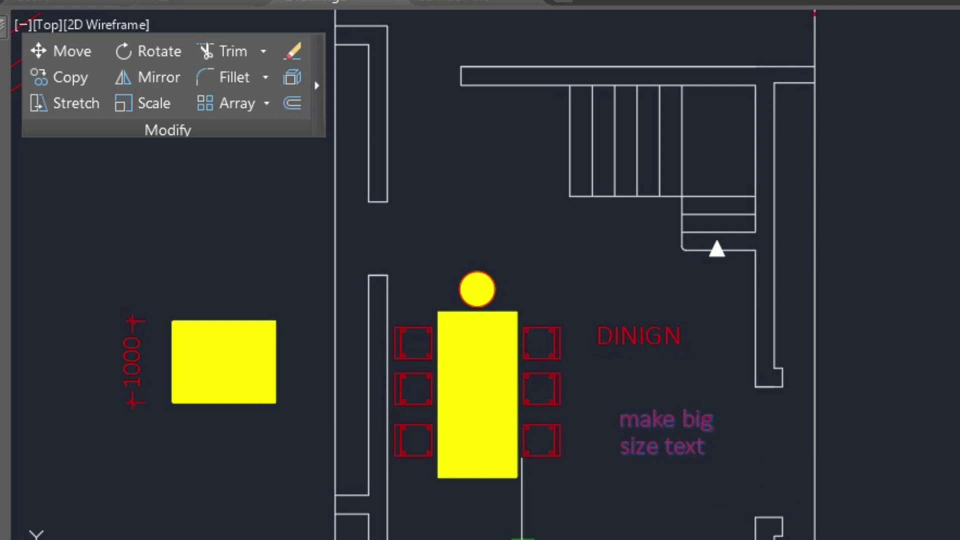
{"action": "left_click", "coordinate": [665, 433]}
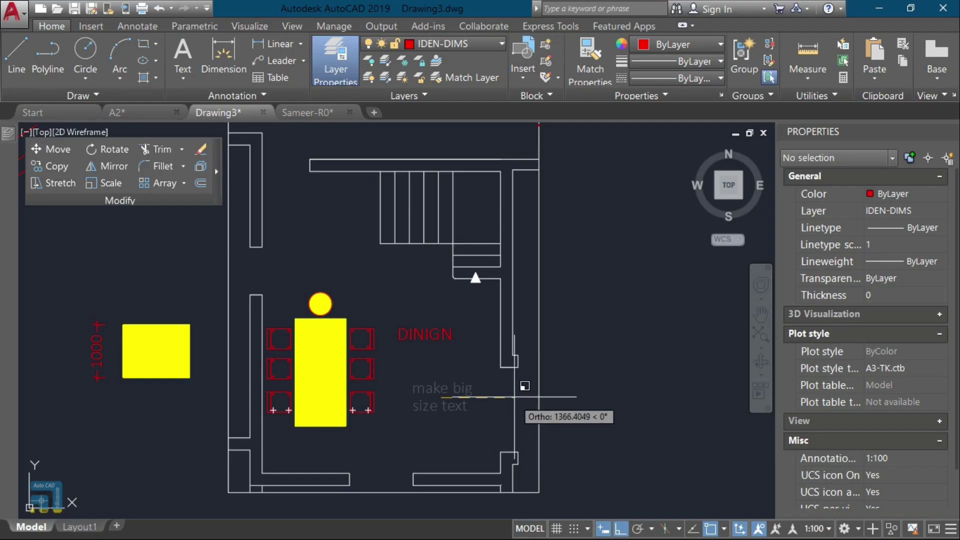
{"action": "left_click", "coordinate": [523, 382]}
Step: Repeat the scale on the note and enlarge it by a picked factor
{"action": "key", "text": "space"}
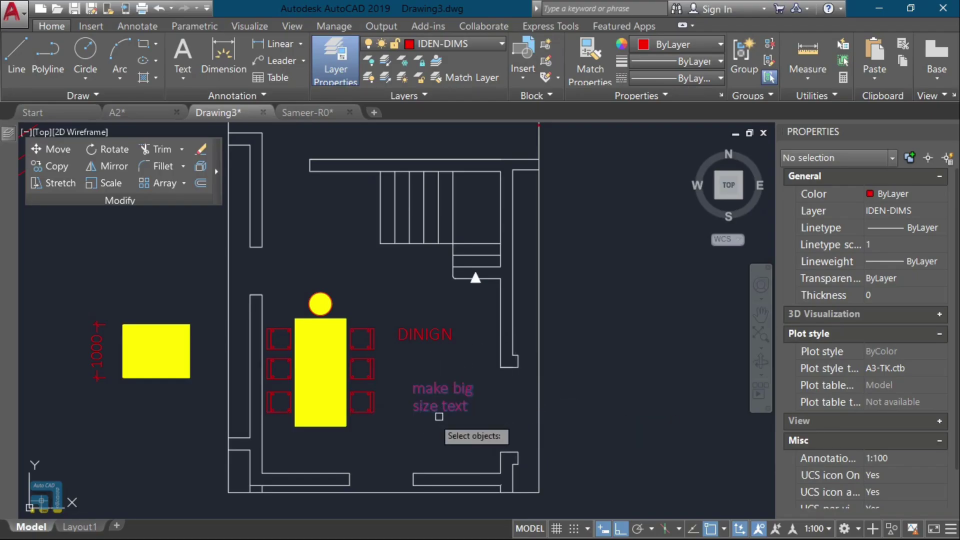
{"action": "scroll", "coordinate": [457, 408], "scroll_direction": "up", "scroll_amount": 5}
{"action": "left_click", "coordinate": [456, 407]}
{"action": "key", "text": "space"}
{"action": "left_click", "coordinate": [391, 369]}
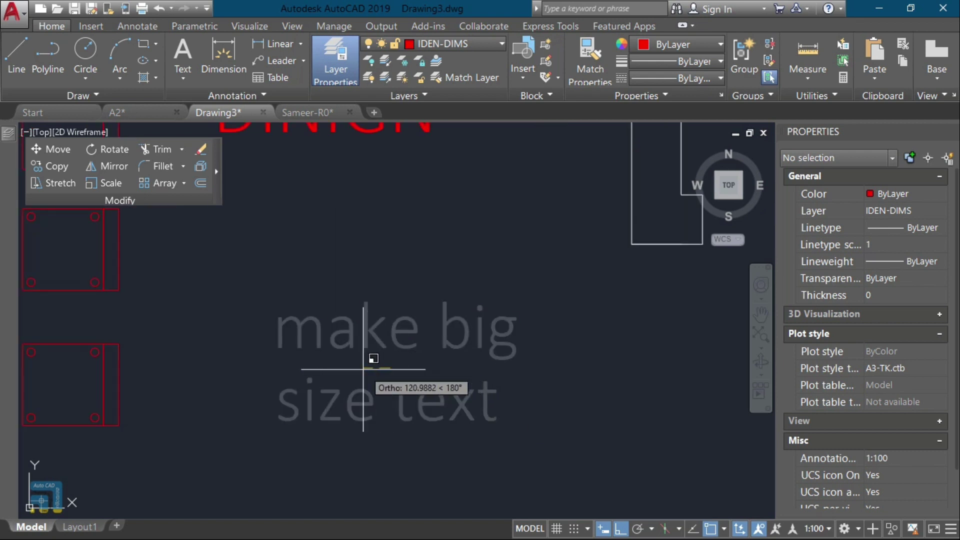
{"action": "key", "text": "Escape"}
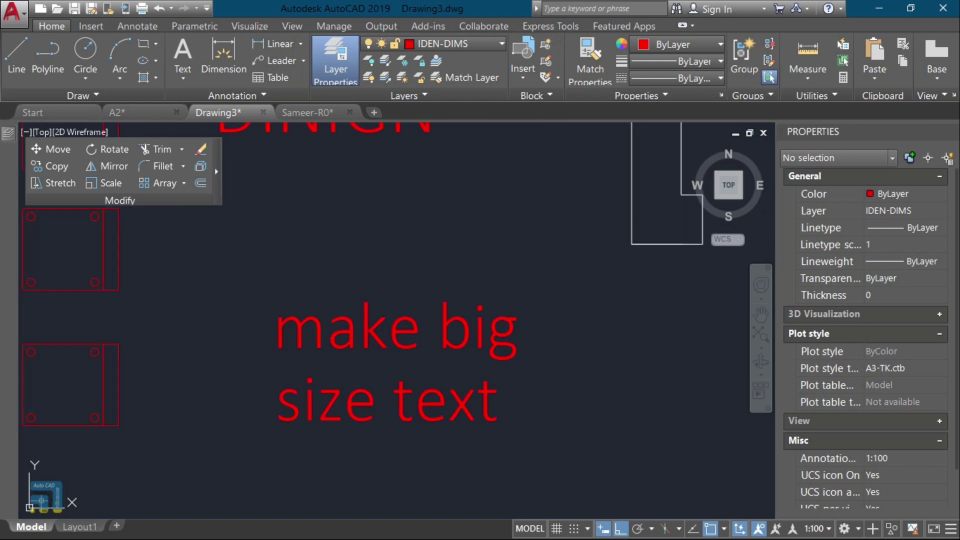
{"action": "scroll", "coordinate": [403, 345], "scroll_direction": "down", "scroll_amount": 4}
{"action": "key", "text": "space"}
{"action": "left_click", "coordinate": [407, 328]}
{"action": "key", "text": "space"}
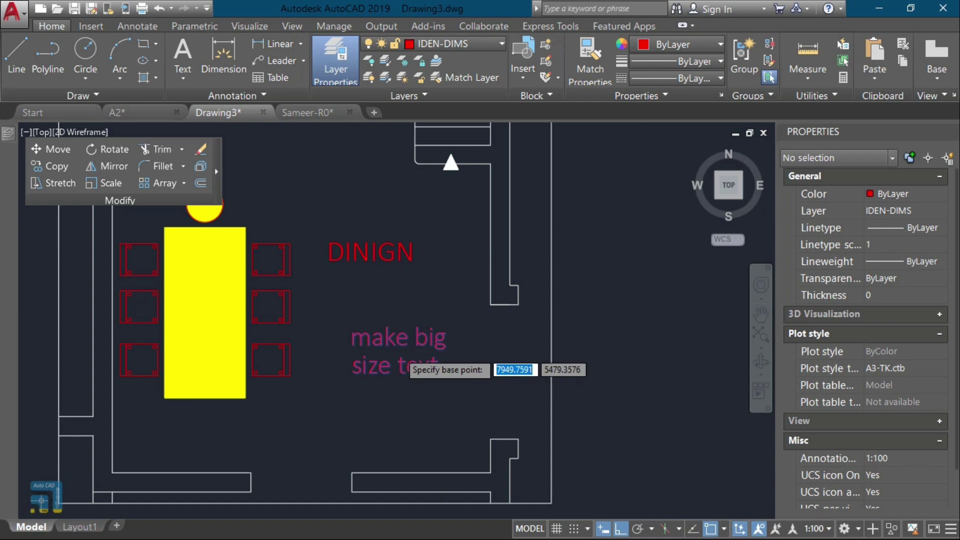
{"action": "left_click", "coordinate": [380, 349]}
{"action": "scroll", "coordinate": [399, 351], "scroll_direction": "down", "scroll_amount": 5}
{"action": "left_click", "coordinate": [489, 386]}
{"action": "scroll", "coordinate": [380, 345], "scroll_direction": "up", "scroll_amount": 9}
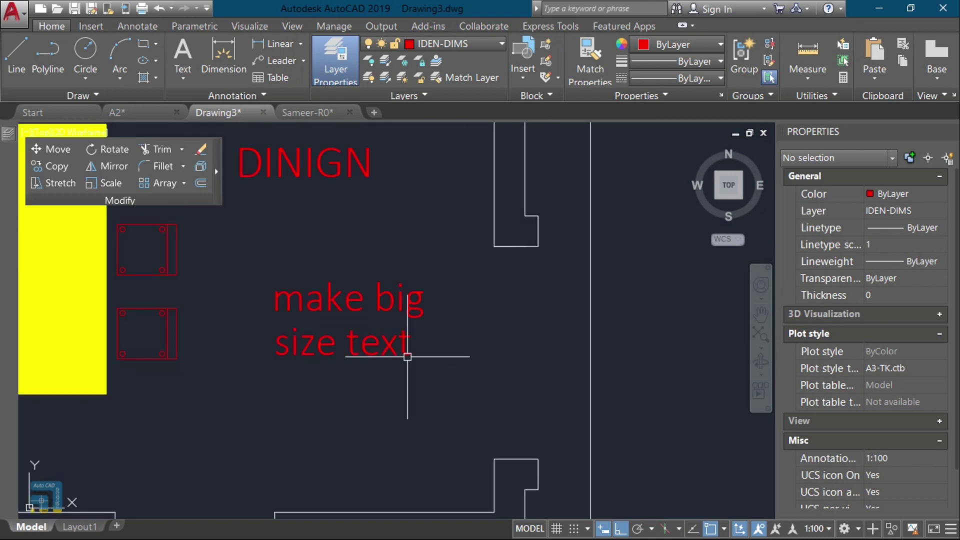
Step: Start another scale of the note, selecting it and setting its base point
{"action": "key", "text": "space"}
{"action": "left_click", "coordinate": [381, 281]}
{"action": "key", "text": "space"}
{"action": "left_click", "coordinate": [334, 332]}
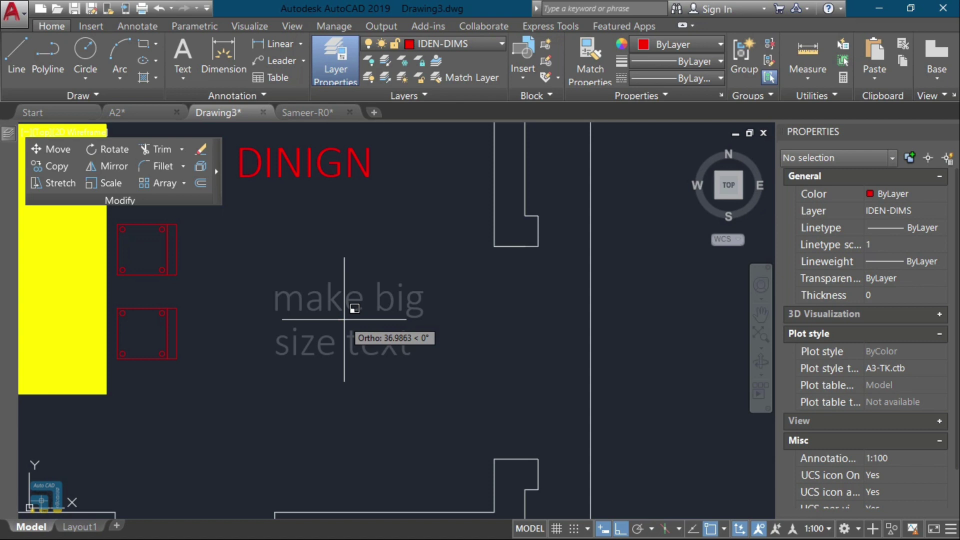
Step: Finish sizing the label and copy it directly below the original
{"action": "left_click", "coordinate": [344, 308]}
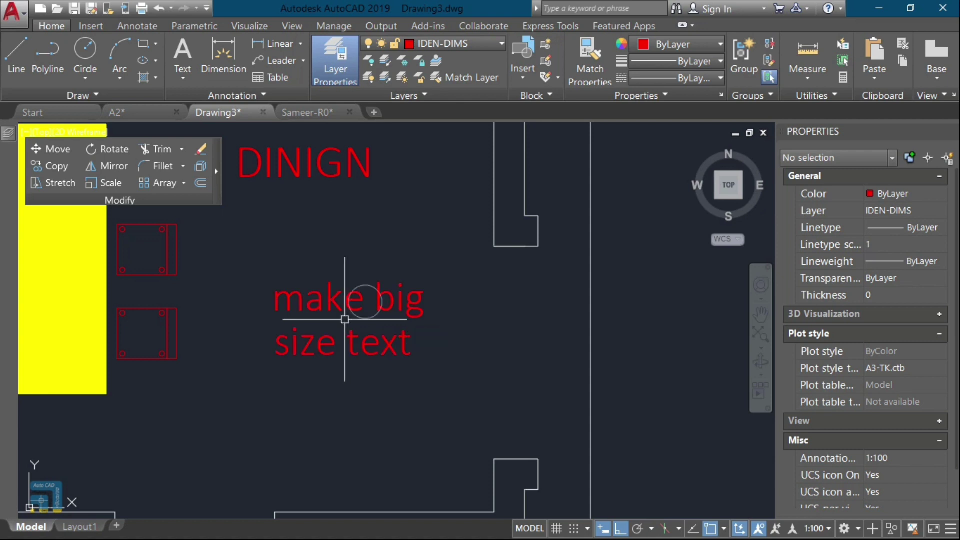
{"action": "type", "text": "cc"}
{"action": "key", "text": "Return"}
{"action": "key", "text": "Return"}
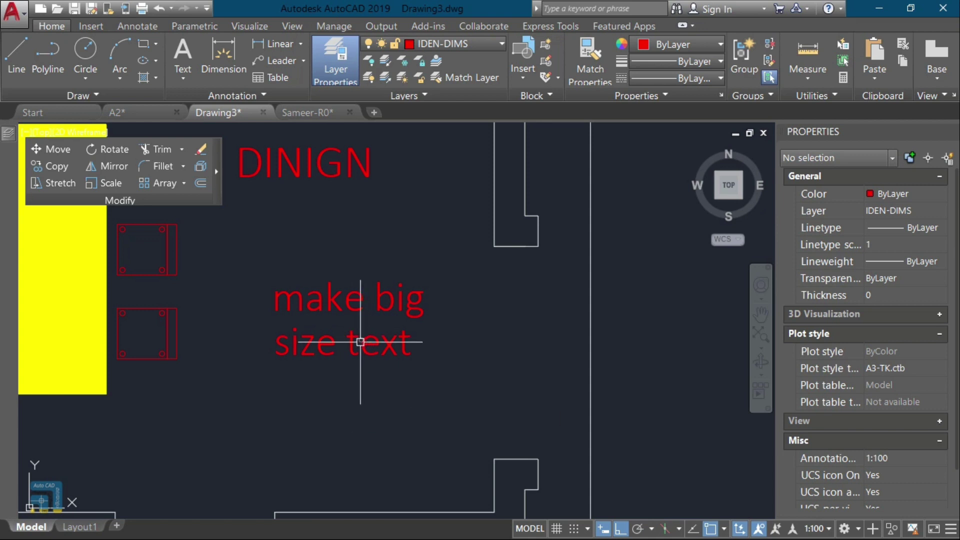
{"action": "left_click", "coordinate": [358, 355]}
{"action": "type", "text": "co"}
{"action": "key", "text": "Return"}
{"action": "left_click", "coordinate": [363, 281]}
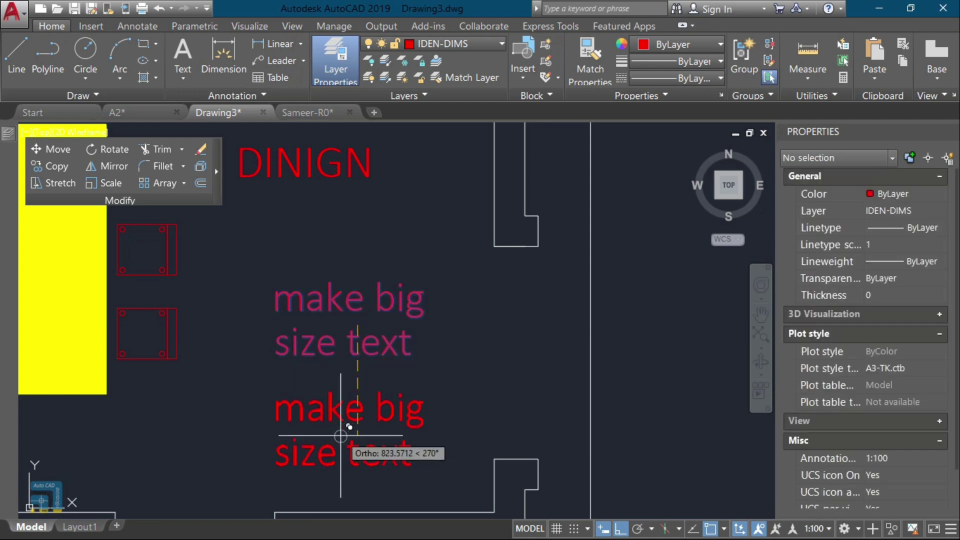
{"action": "left_click", "coordinate": [363, 394]}
Step: Scale the lower copy by 2 and move it right, outside the room
{"action": "left_click", "coordinate": [363, 393]}
{"action": "left_click", "coordinate": [337, 425]}
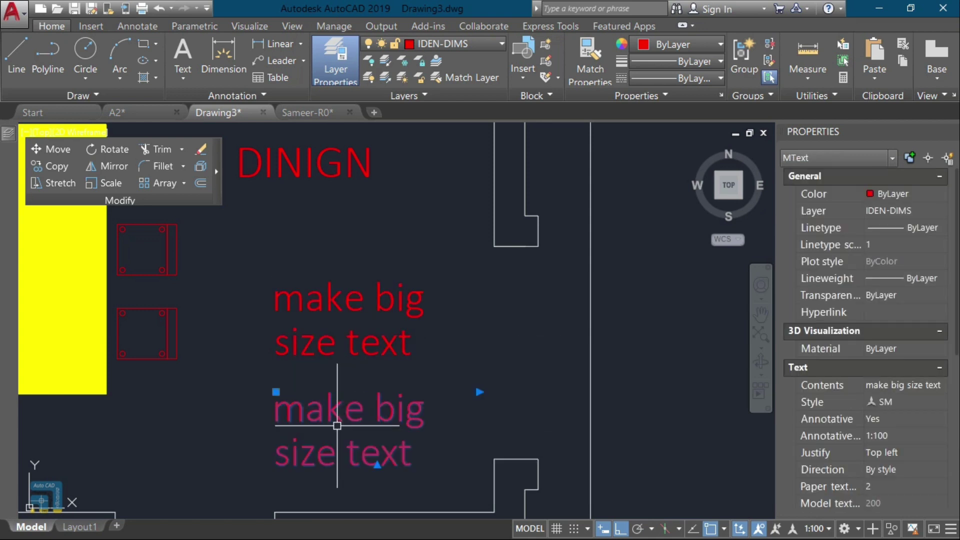
{"action": "type", "text": "sc"}
{"action": "key", "text": "Return"}
{"action": "left_click", "coordinate": [344, 431]}
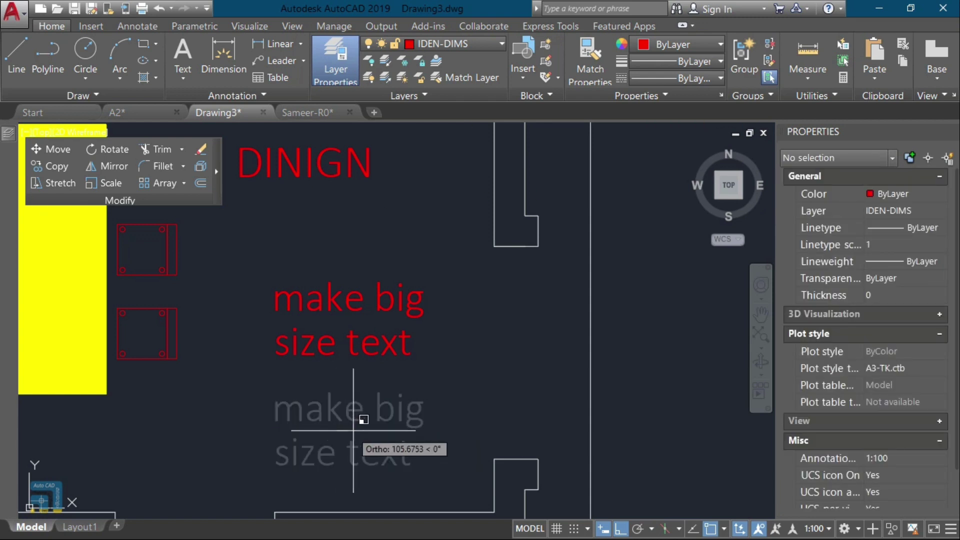
{"action": "type", "text": "2"}
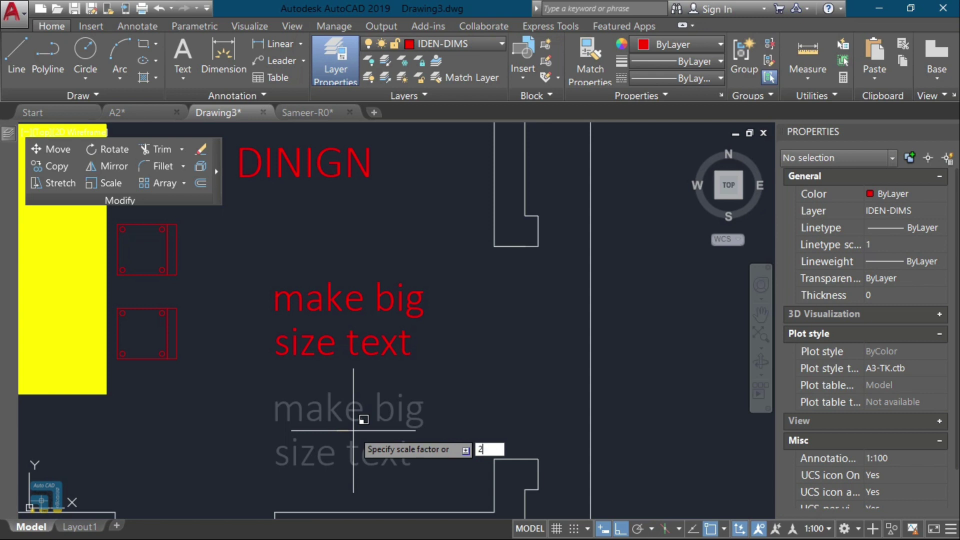
{"action": "key", "text": "Return"}
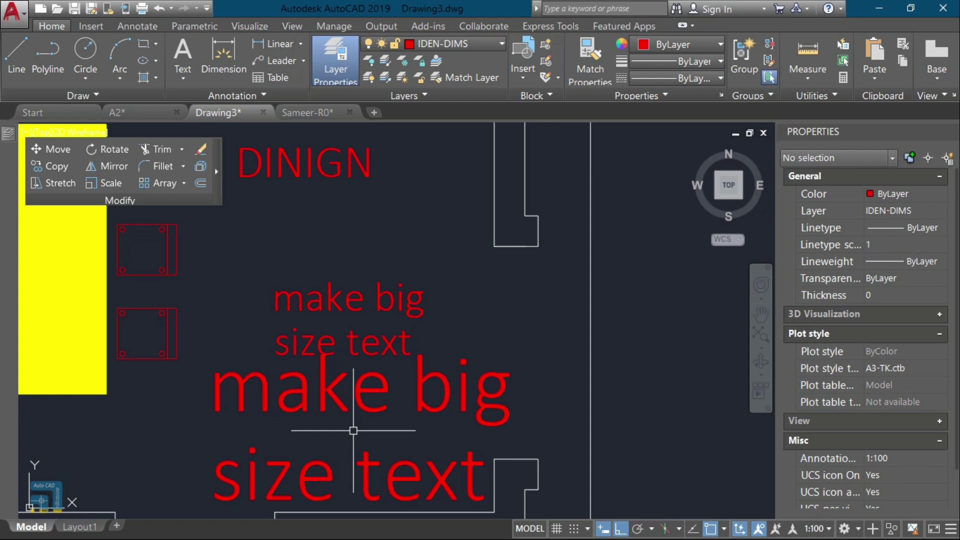
{"action": "scroll", "coordinate": [352, 430], "scroll_direction": "down", "scroll_amount": 4}
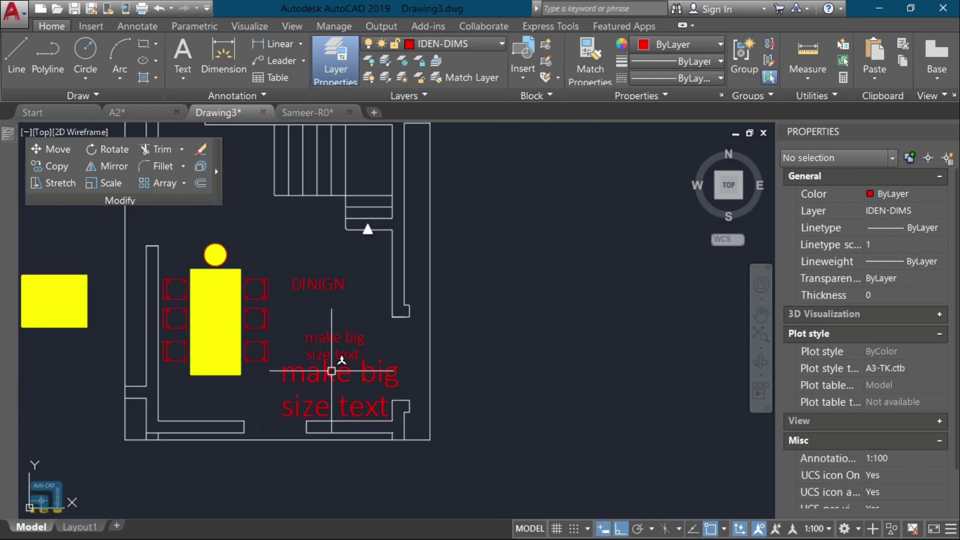
{"action": "left_click", "coordinate": [335, 388]}
{"action": "left_click_drag", "start_coordinate": [336, 397], "coordinate": [495, 397]}
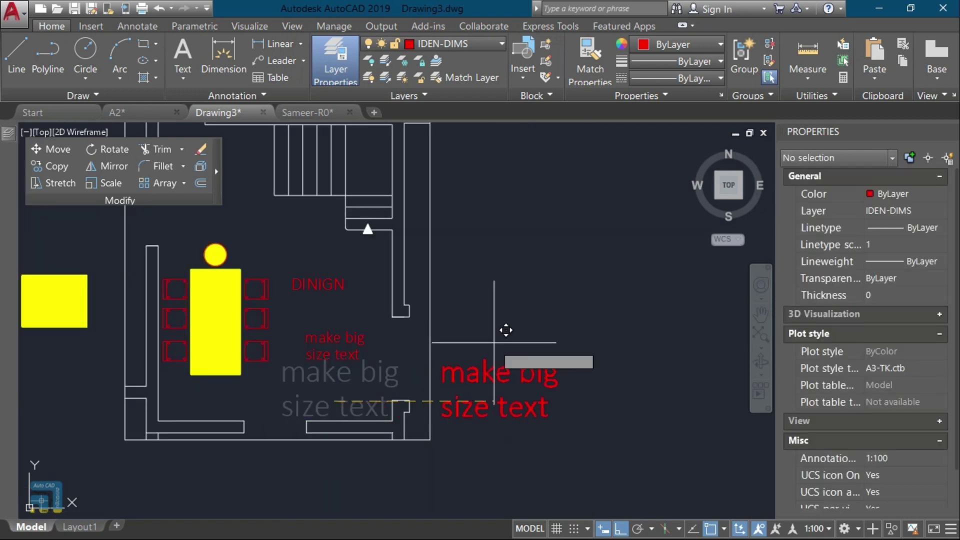
{"action": "key", "text": "Escape"}
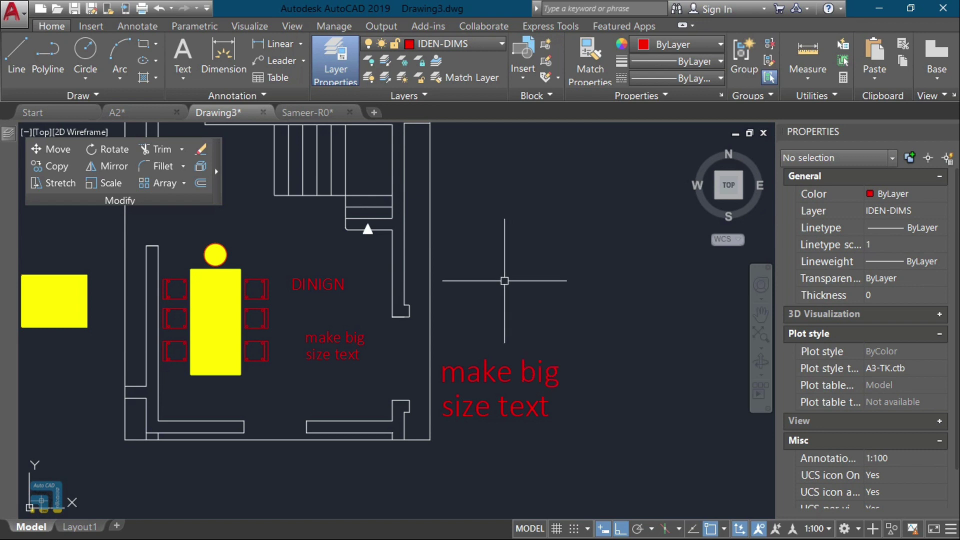
Step: Draw a 1000 by 1000 square right of the room using the rectangle Dimensions option
{"action": "type", "text": "rec"}
{"action": "key", "text": "Return"}
{"action": "left_click", "coordinate": [490, 294]}
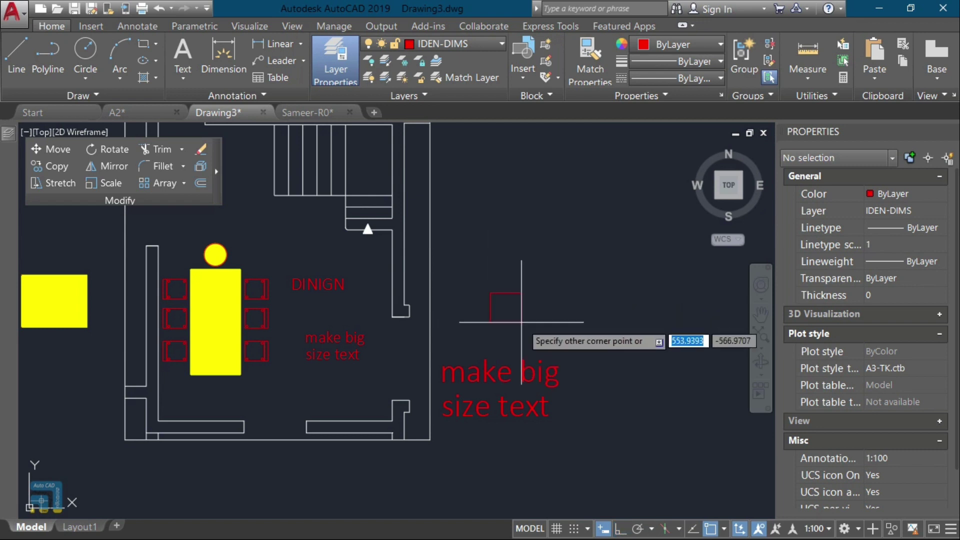
{"action": "type", "text": "d"}
{"action": "key", "text": "Return"}
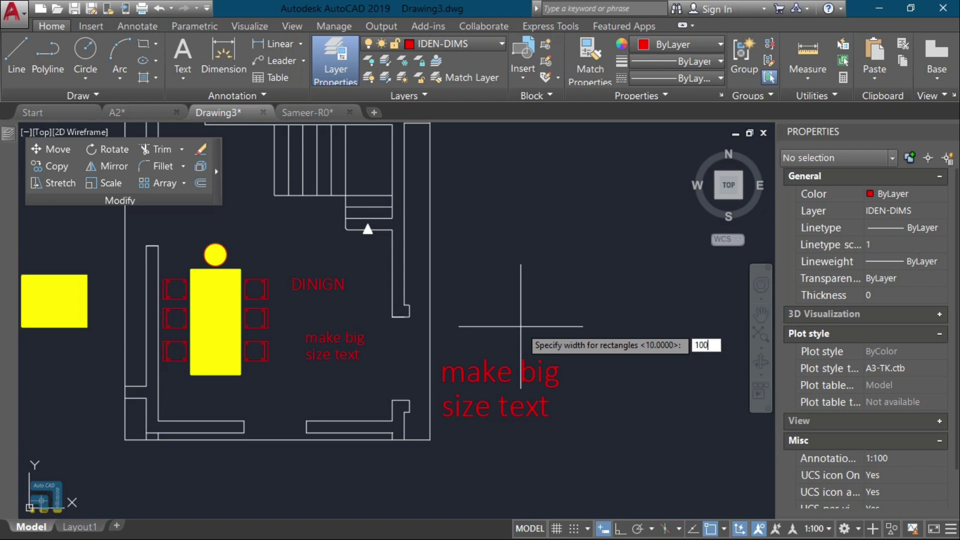
{"action": "key", "text": "Return"}
{"action": "key", "text": "Escape"}
{"action": "type", "text": "rec"}
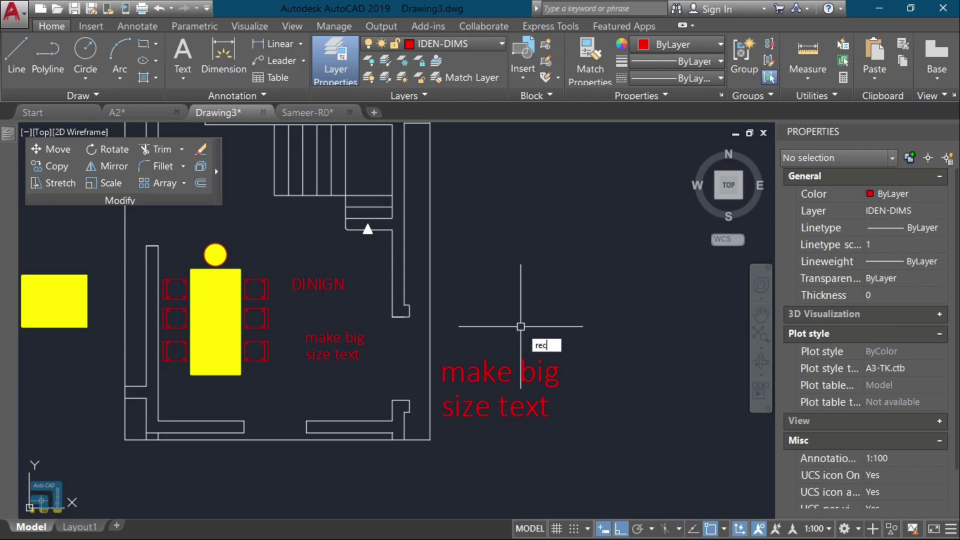
{"action": "key", "text": "Return"}
{"action": "left_click", "coordinate": [520, 315]}
{"action": "type", "text": "d"}
{"action": "key", "text": "Return"}
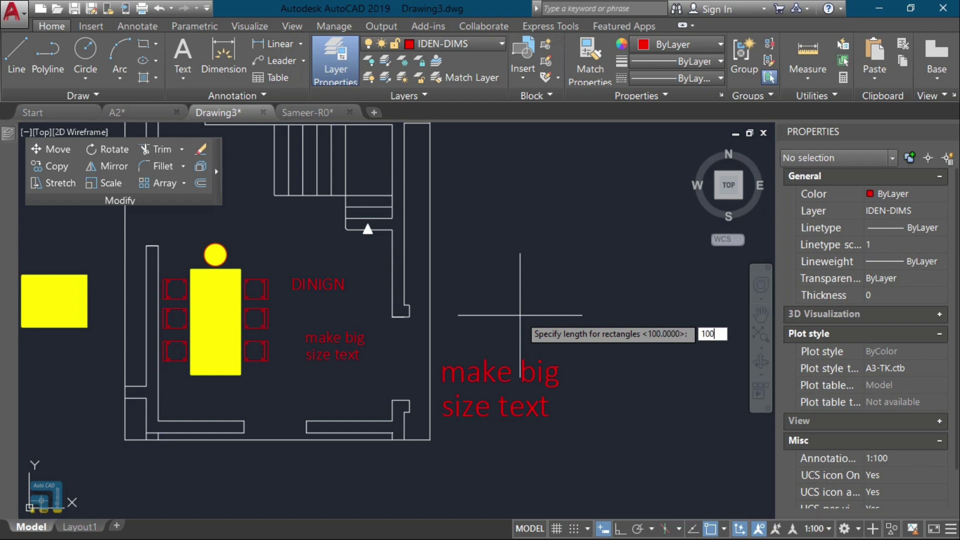
{"action": "key", "text": "Return"}
{"action": "key", "text": "Return"}
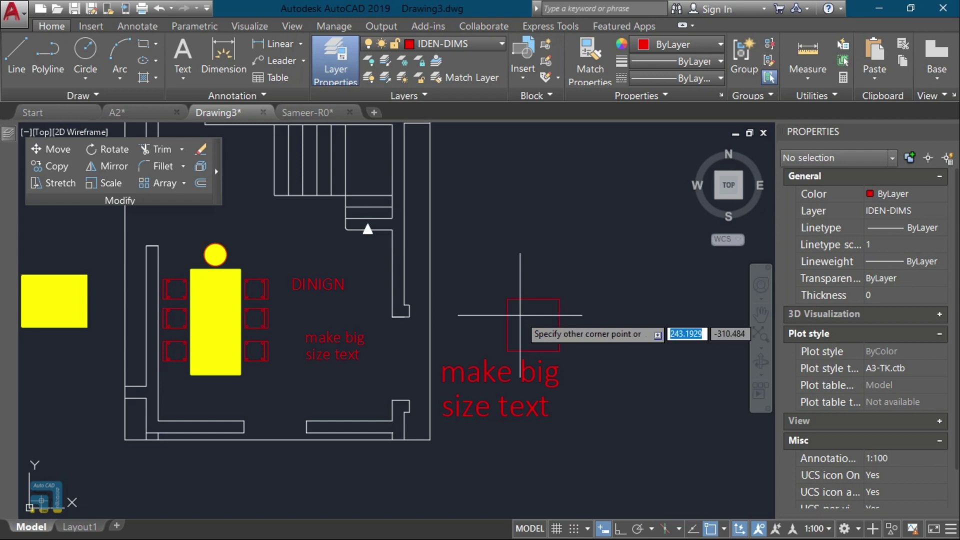
{"action": "scroll", "coordinate": [520, 315], "scroll_direction": "up", "scroll_amount": 4}
Step: Add 1000 linear dimensions along the square's top and left sides
{"action": "type", "text": "D"}
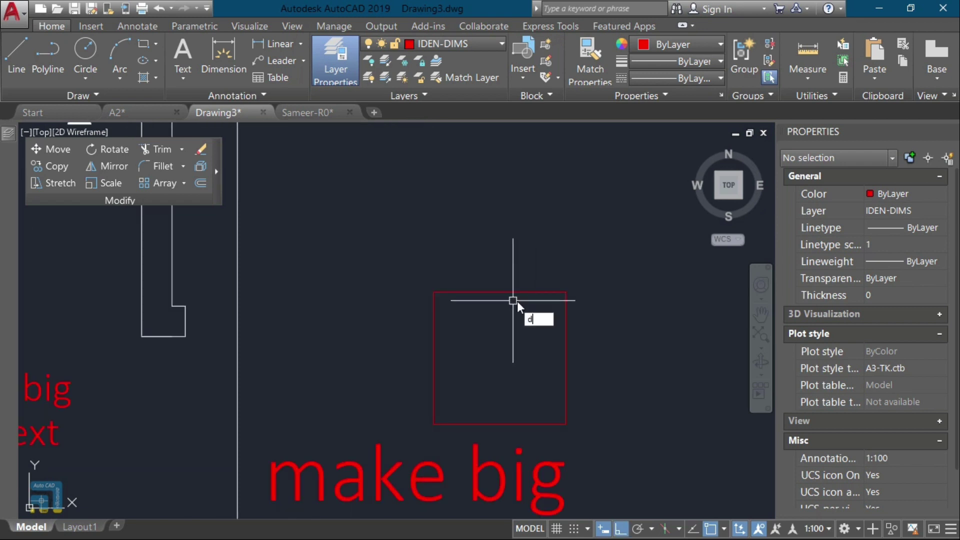
{"action": "type", "text": "LI"}
{"action": "key", "text": "Return"}
{"action": "key", "text": "Return"}
{"action": "left_click", "coordinate": [516, 292]}
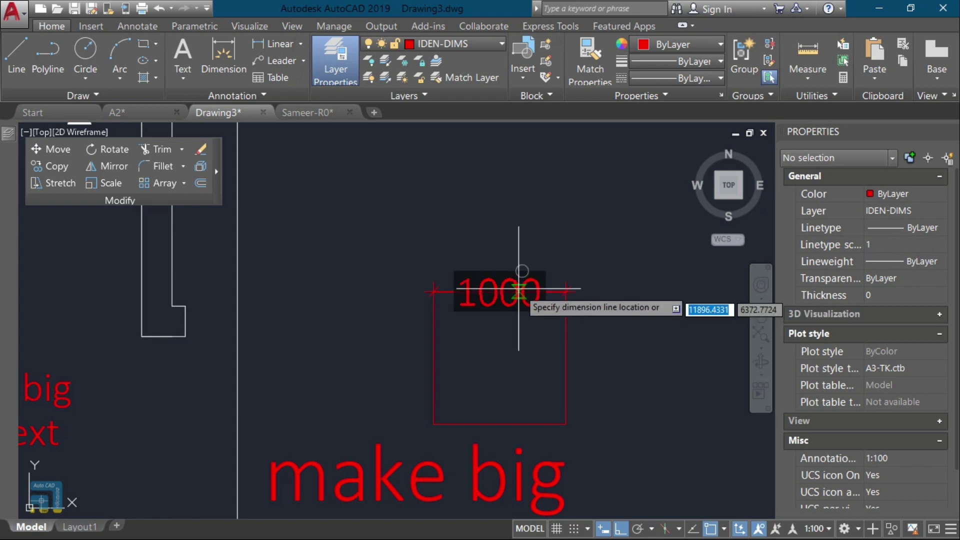
{"action": "left_click", "coordinate": [495, 271]}
{"action": "key", "text": "Return"}
{"action": "key", "text": "Return"}
{"action": "left_click", "coordinate": [433, 343]}
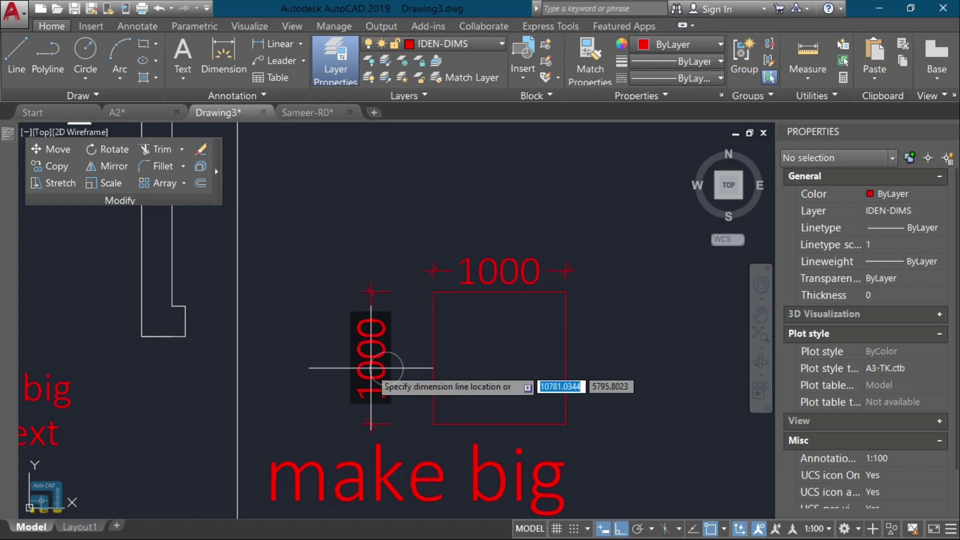
{"action": "left_click", "coordinate": [394, 340]}
{"action": "scroll", "coordinate": [433, 326], "scroll_direction": "down", "scroll_amount": 5}
{"action": "left_click", "coordinate": [475, 242]}
Step: Copy the dimensioned 1000 square and place the copy above the original
{"action": "left_click", "coordinate": [375, 302]}
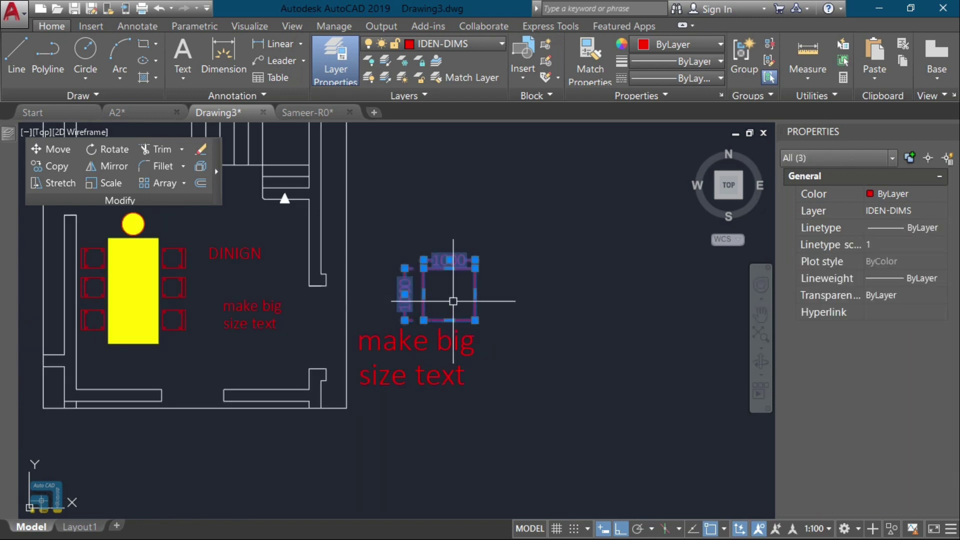
{"action": "type", "text": "c"}
{"action": "key", "text": "Return"}
{"action": "left_click", "coordinate": [476, 300]}
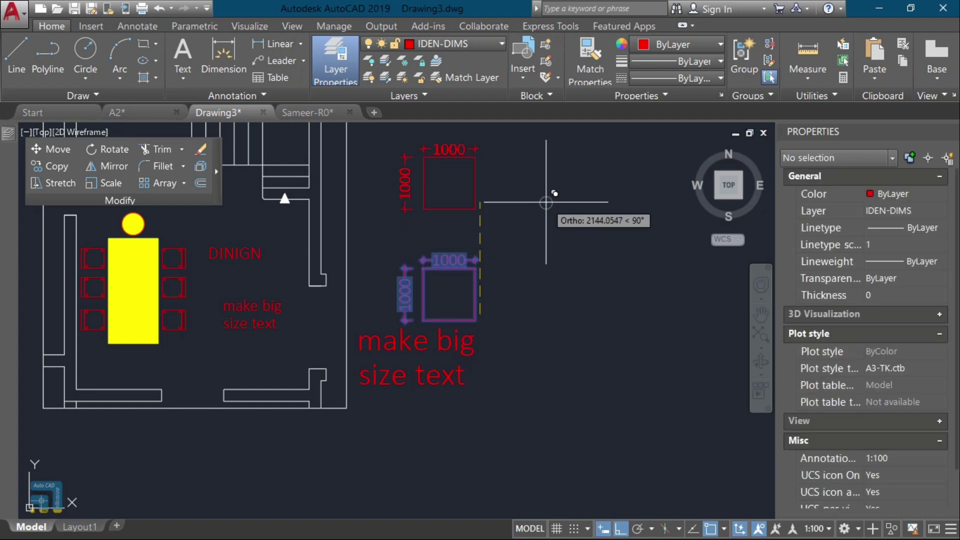
{"action": "left_click", "coordinate": [491, 187]}
{"action": "key", "text": "Escape"}
{"action": "scroll", "coordinate": [435, 249], "scroll_direction": "up", "scroll_amount": 5}
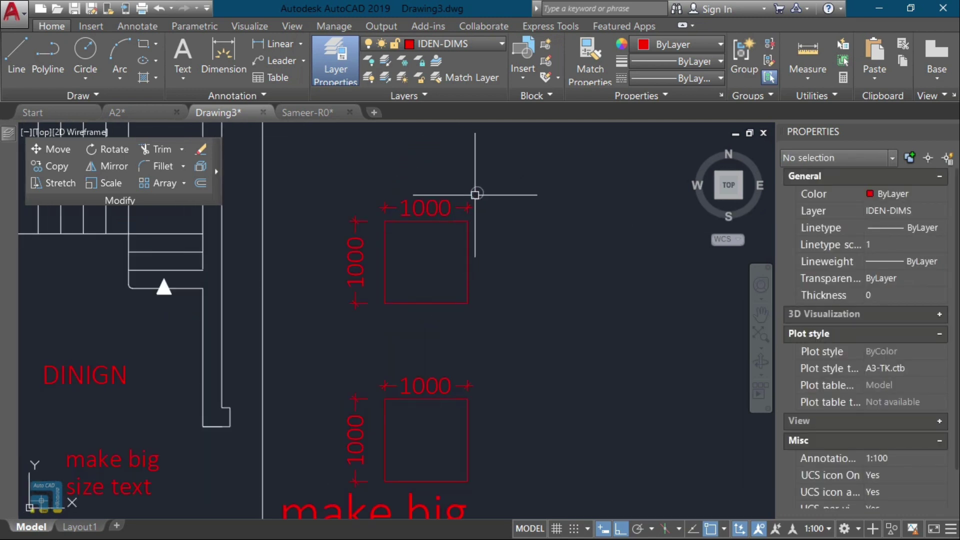
Step: Scale the upper square and its dimensions by 2, then undo back to 1000
{"action": "left_click", "coordinate": [477, 192]}
{"action": "left_click", "coordinate": [360, 280]}
{"action": "type", "text": "sc"}
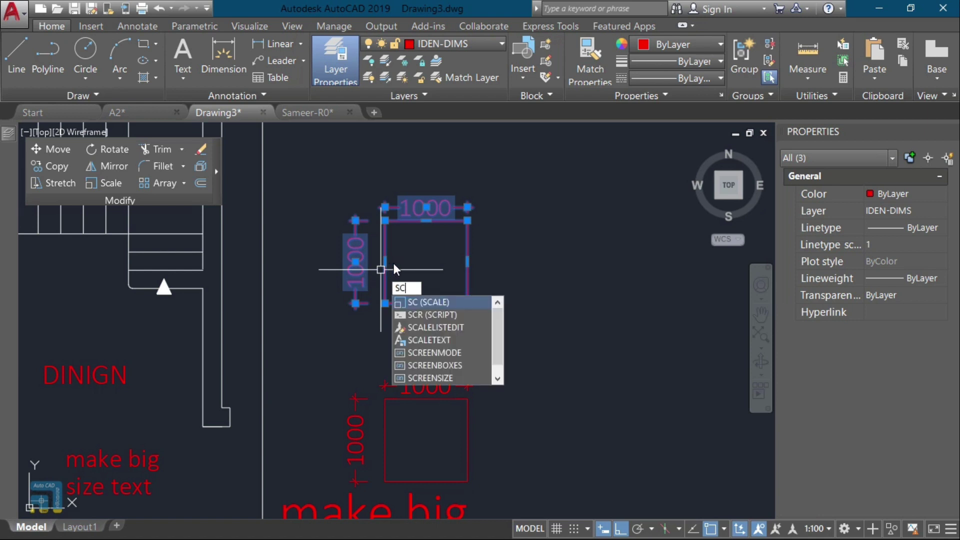
{"action": "key", "text": "Return"}
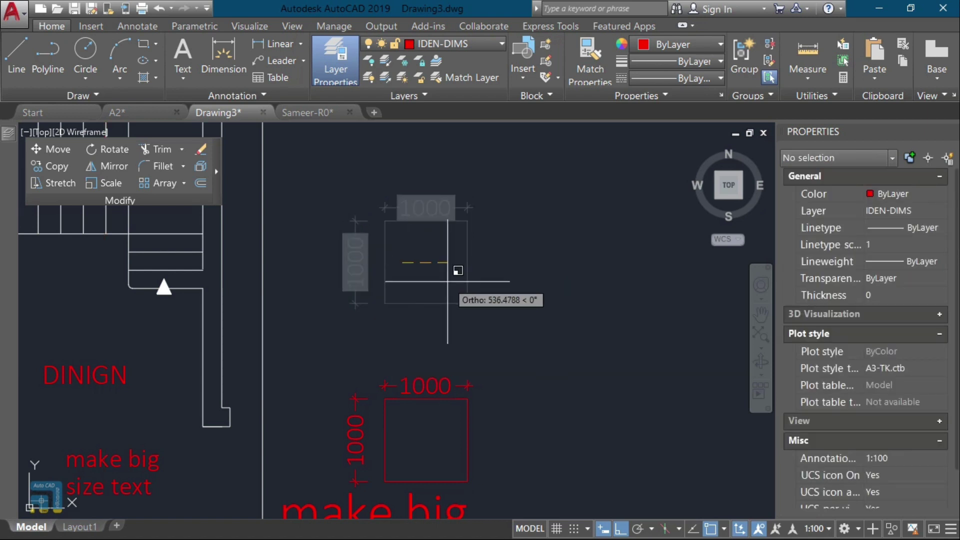
{"action": "left_click", "coordinate": [447, 281]}
{"action": "type", "text": "2"}
{"action": "key", "text": "Return"}
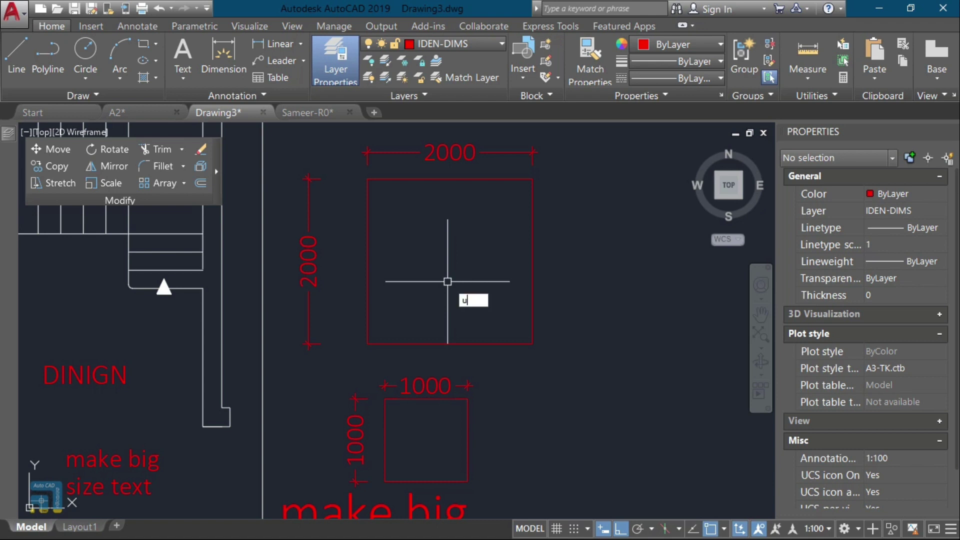
{"action": "type", "text": "u"}
{"action": "key", "text": "Return"}
Step: Try scaling the top square and dimensions by 3, then undo it
{"action": "left_click", "coordinate": [454, 190]}
{"action": "left_click", "coordinate": [350, 289]}
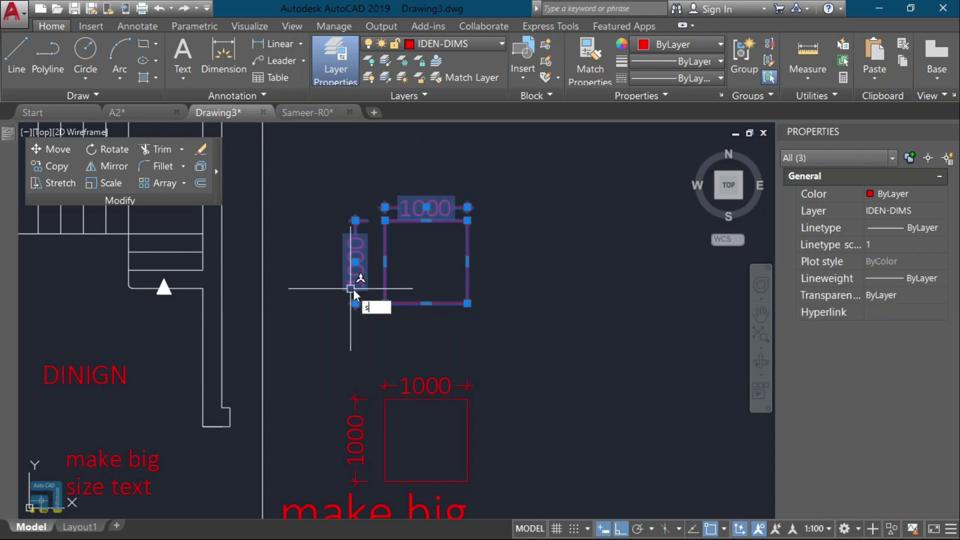
{"action": "type", "text": "sc"}
{"action": "key", "text": "Return"}
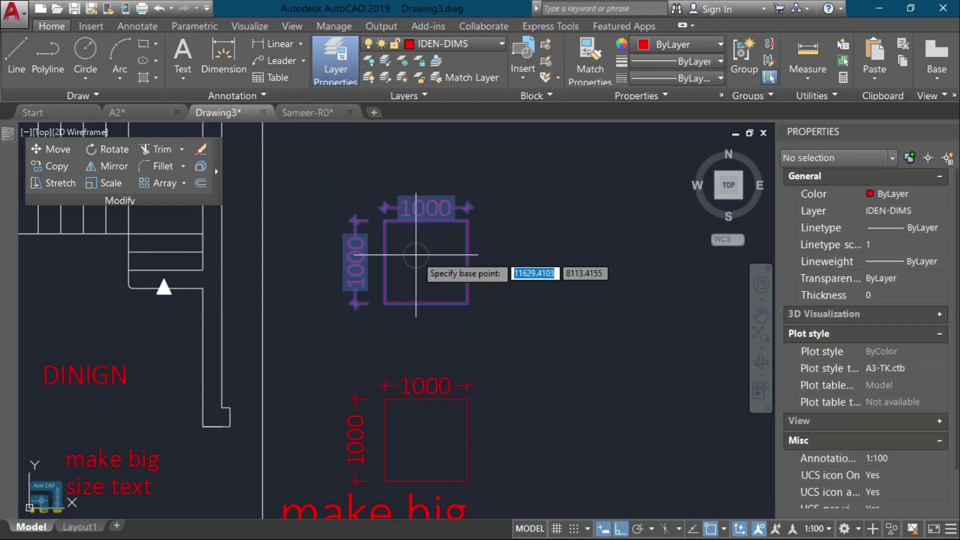
{"action": "left_click", "coordinate": [421, 255]}
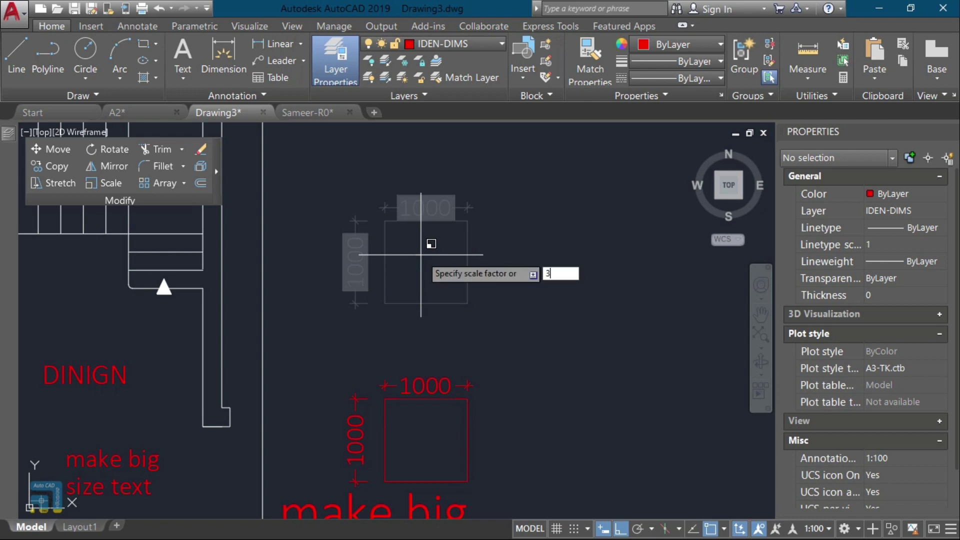
{"action": "type", "text": "3"}
{"action": "key", "text": "Return"}
{"action": "scroll", "coordinate": [416, 271], "scroll_direction": "down", "scroll_amount": 4}
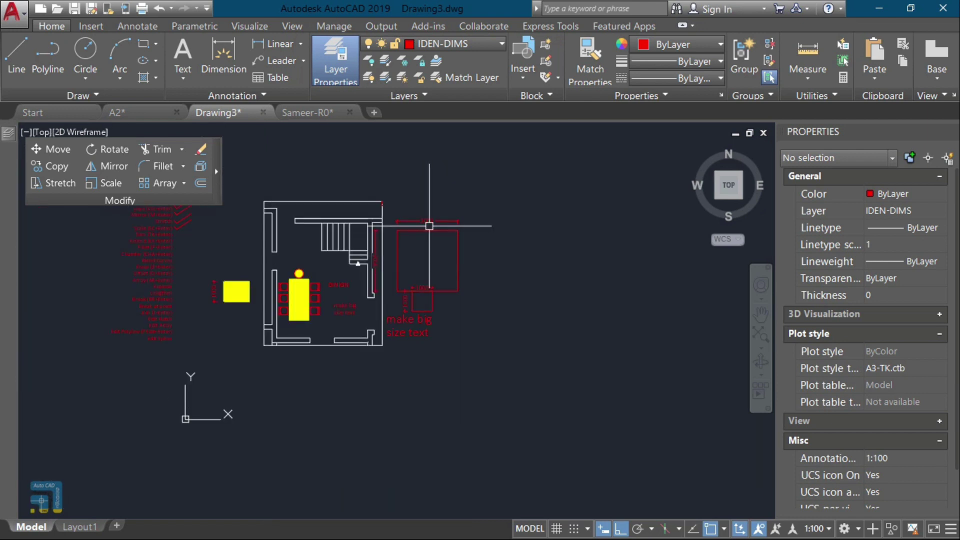
{"action": "key", "text": "Return"}
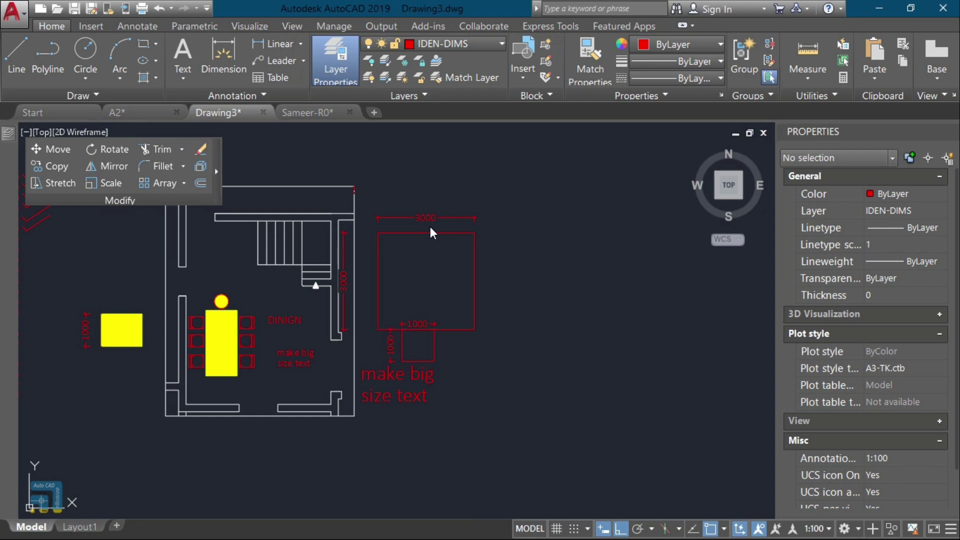
{"action": "scroll", "coordinate": [417, 284], "scroll_direction": "up", "scroll_amount": 4}
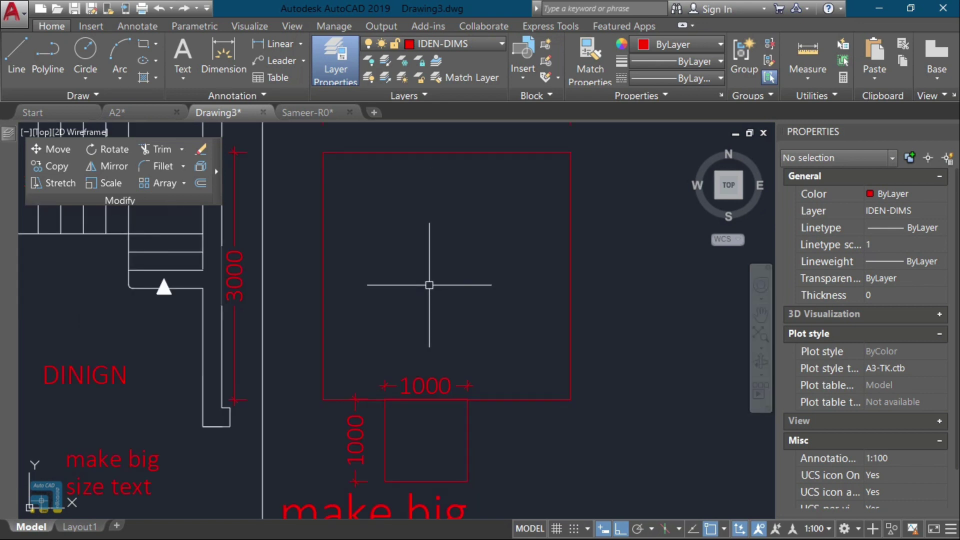
{"action": "type", "text": "u"}
{"action": "key", "text": "Return"}
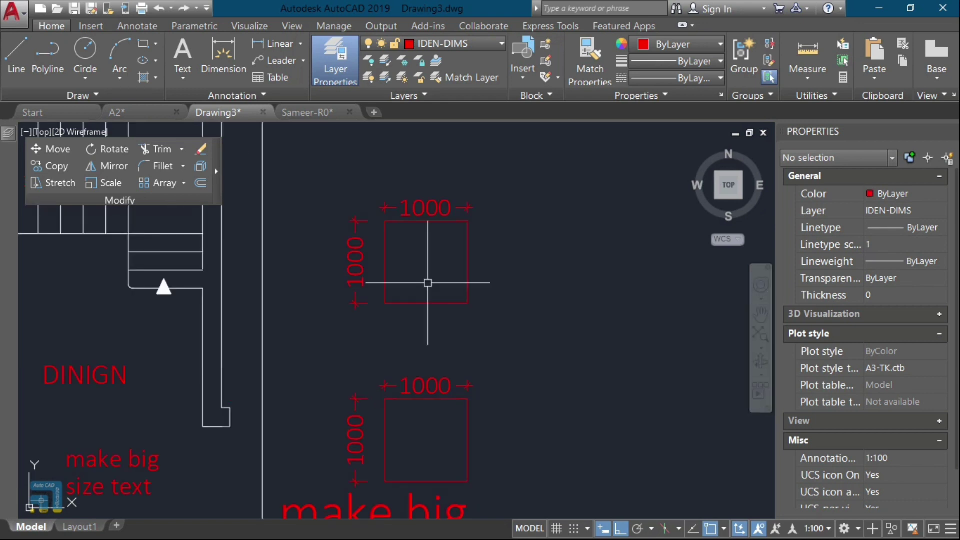
Step: Scale the top square and both dimensions by 1.3 so they read 1300
{"action": "left_click", "coordinate": [487, 191]}
{"action": "left_click", "coordinate": [317, 321]}
{"action": "type", "text": "s"}
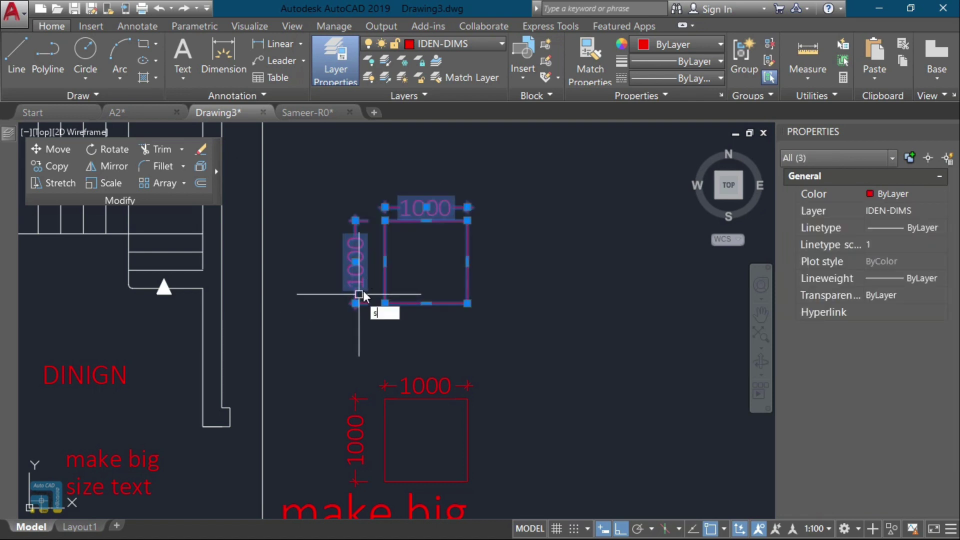
{"action": "key", "text": "Return"}
{"action": "left_click", "coordinate": [408, 267]}
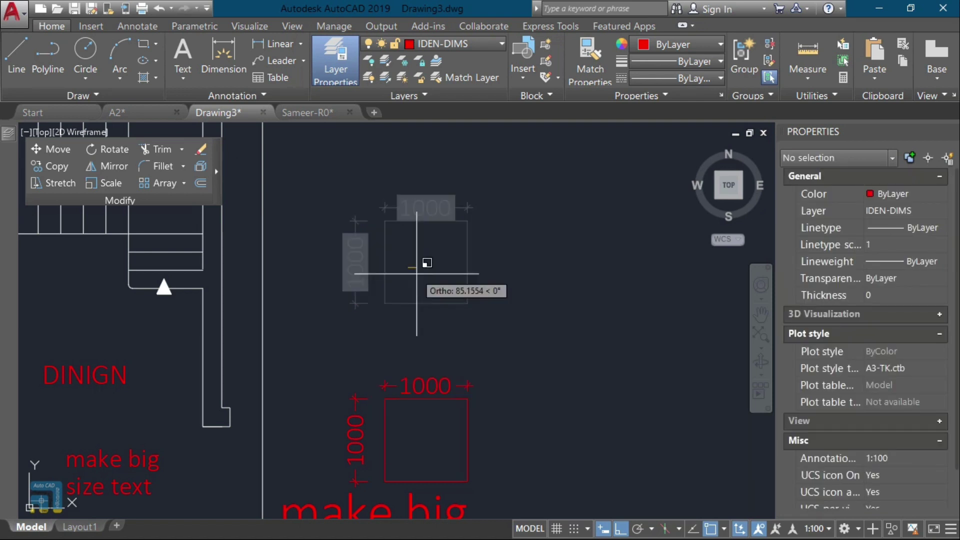
{"action": "type", "text": "1"}
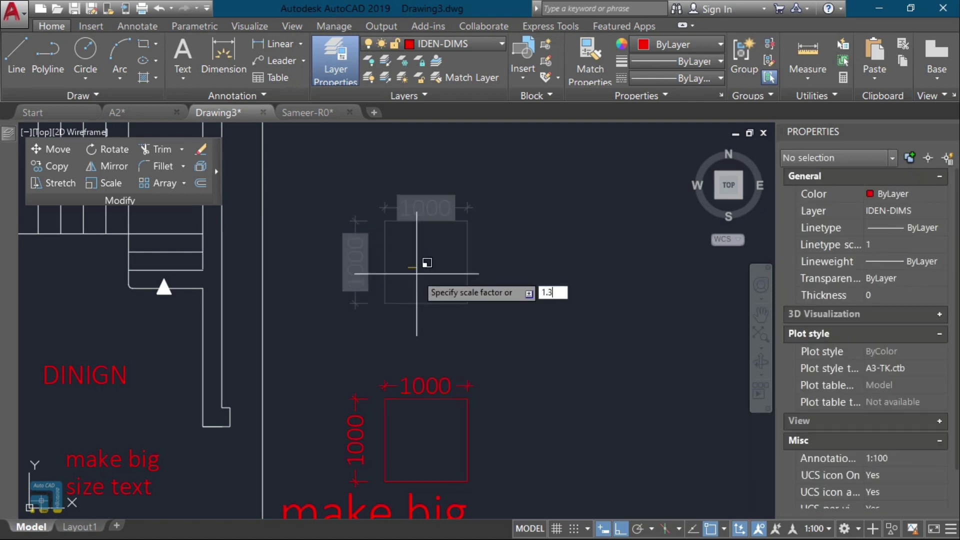
{"action": "type", "text": ".3"}
{"action": "key", "text": "Return"}
{"action": "scroll", "coordinate": [463, 177], "scroll_direction": "down", "scroll_amount": 3}
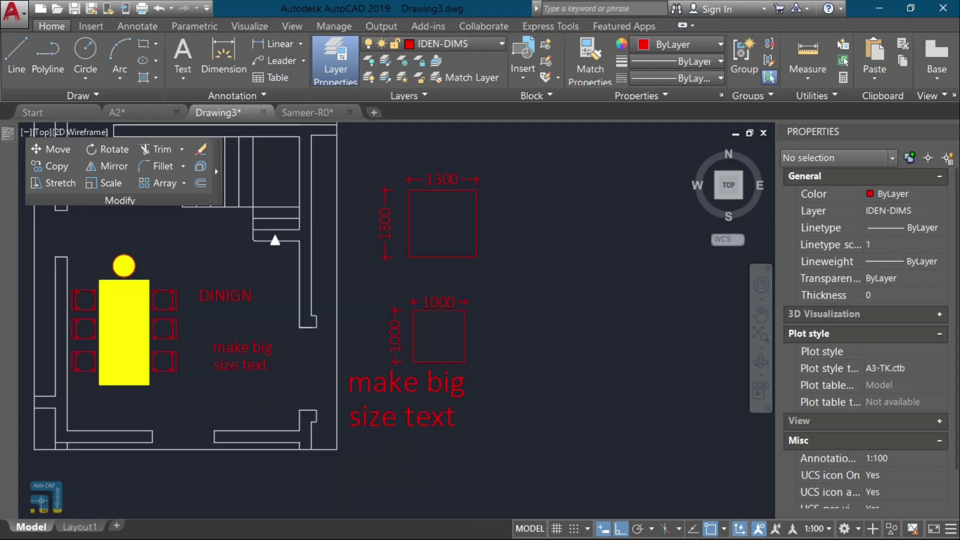
Step: Scale the 'make big size' text label by 1.1
{"action": "scroll", "coordinate": [346, 246], "scroll_direction": "up", "scroll_amount": 3}
{"action": "left_click", "coordinate": [346, 246]}
{"action": "type", "text": "sc"}
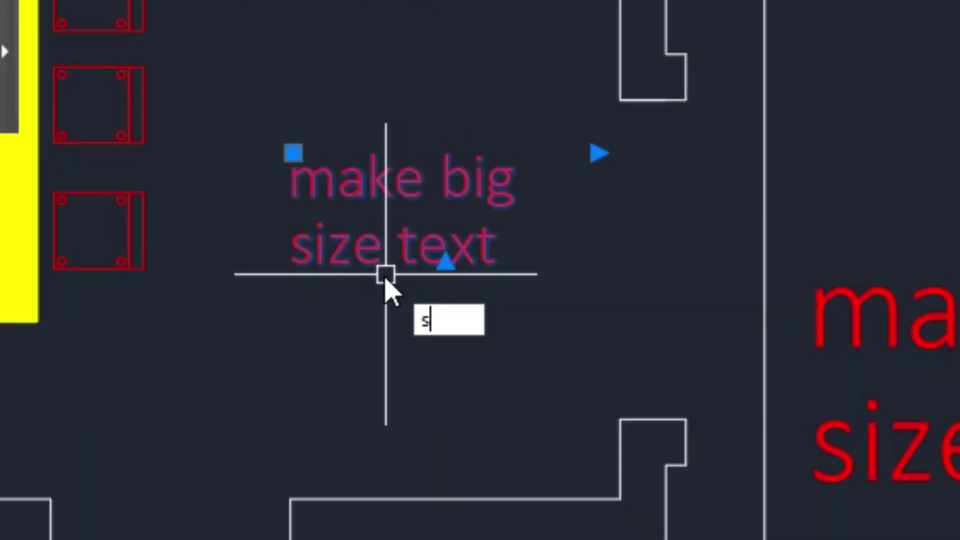
{"action": "key", "text": "Return"}
{"action": "left_click", "coordinate": [369, 243]}
{"action": "type", "text": "1.1"}
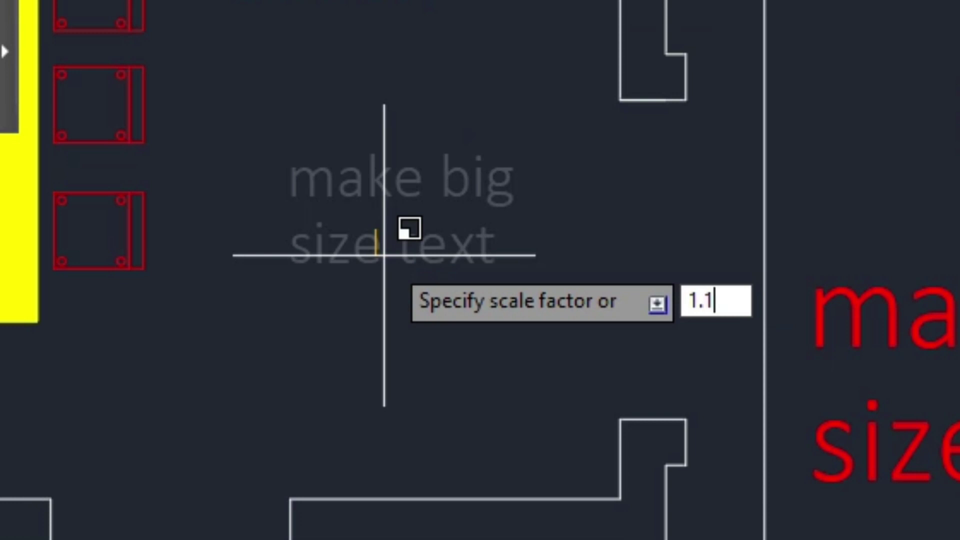
{"action": "key", "text": "Return"}
Step: Enlarge the text label by a further factor of 1.1
{"action": "left_click", "coordinate": [390, 140]}
{"action": "left_click", "coordinate": [368, 225]}
{"action": "type", "text": "m"}
{"action": "key", "text": "Return"}
{"action": "left_click", "coordinate": [410, 227]}
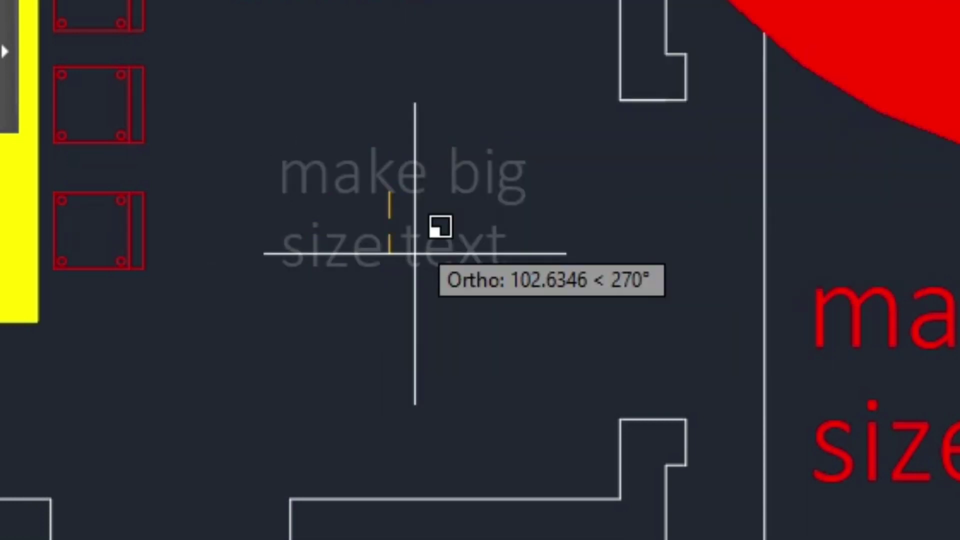
{"action": "type", "text": "1.1"}
{"action": "key", "text": "Return"}
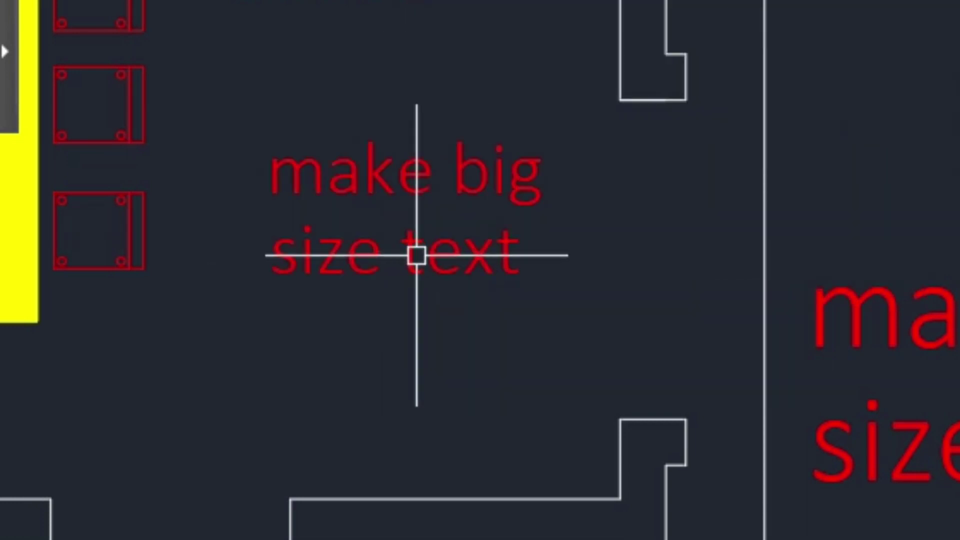
Step: Shrink the text label to 0.8 of its size
{"action": "left_click", "coordinate": [381, 90]}
{"action": "left_click", "coordinate": [316, 340]}
{"action": "type", "text": "s"}
{"action": "key", "text": "Return"}
{"action": "left_click", "coordinate": [356, 233]}
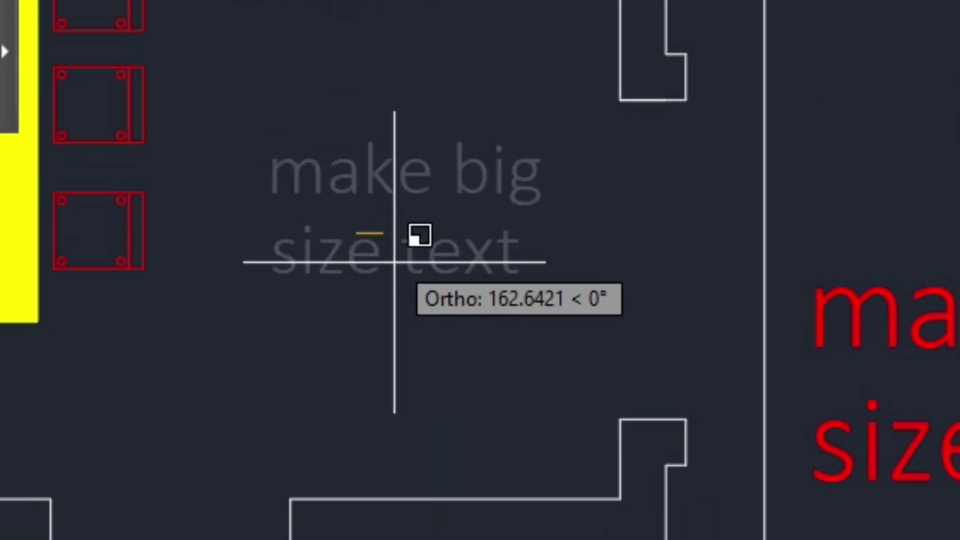
{"action": "type", "text": ".8"}
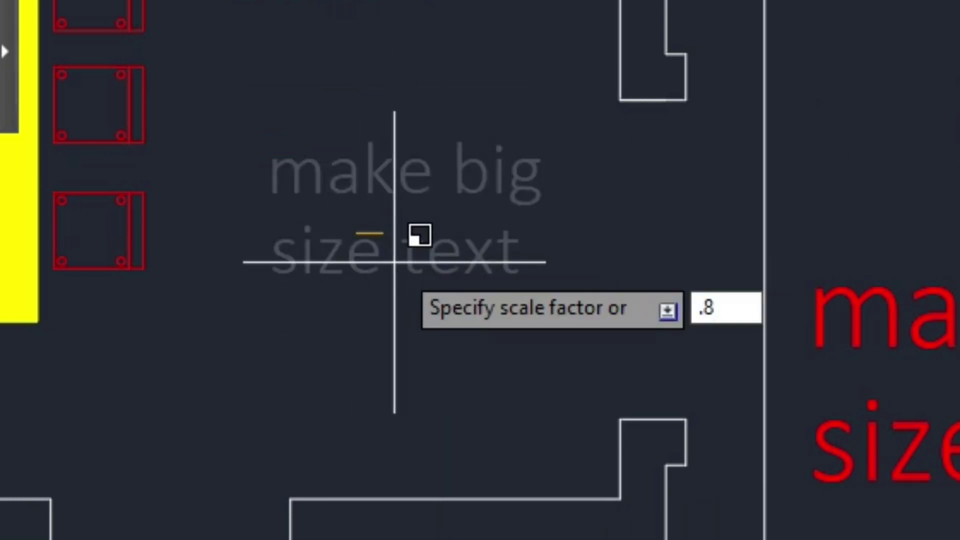
{"action": "key", "text": "Return"}
Step: Shrink the text label to half size, then undo that shrink
{"action": "left_click", "coordinate": [368, 240]}
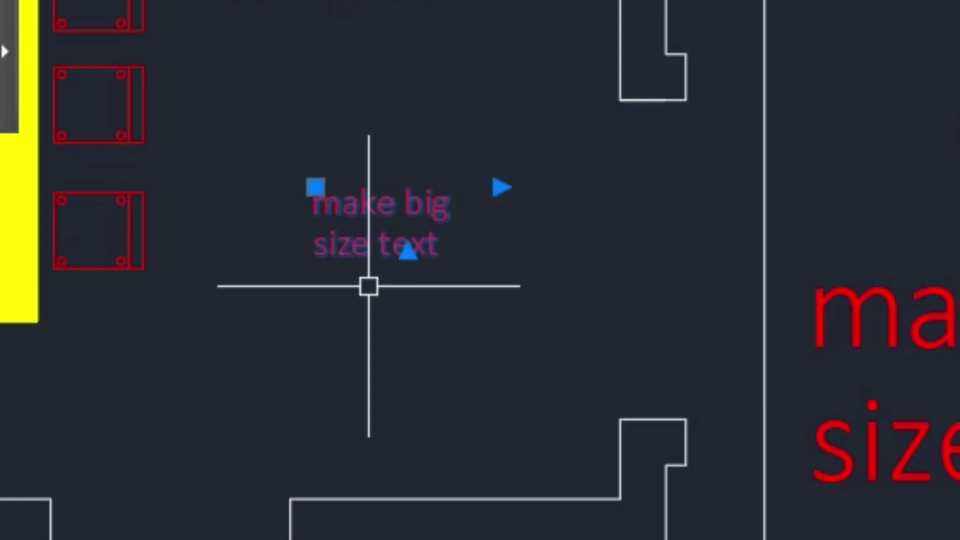
{"action": "key", "text": "Return"}
{"action": "left_click", "coordinate": [370, 248]}
{"action": "type", "text": ".5"}
{"action": "key", "text": "Return"}
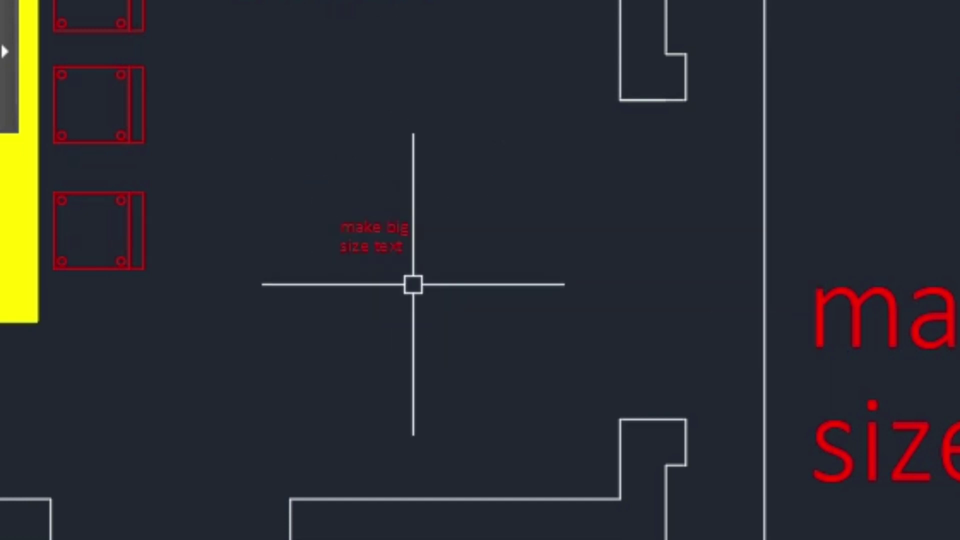
{"action": "key", "text": "Return"}
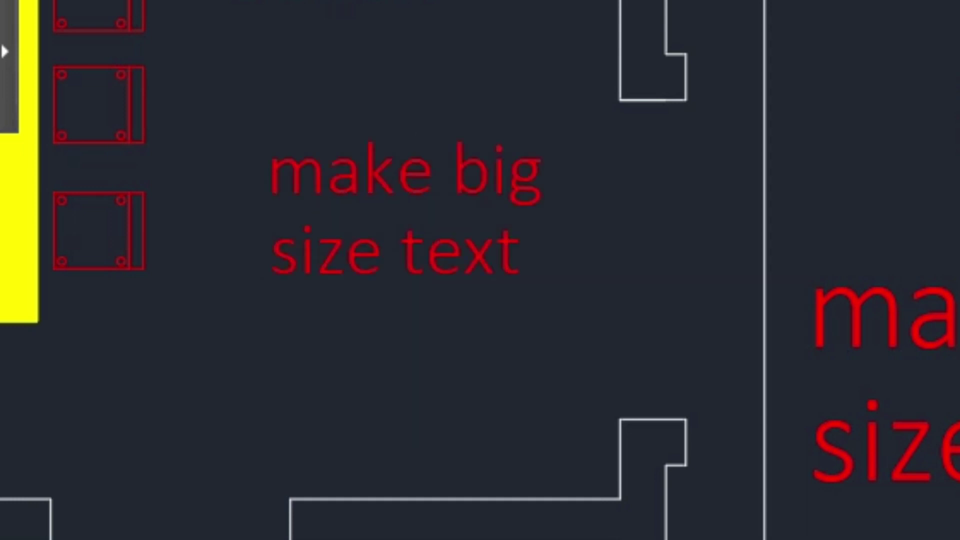
{"action": "middle_click_drag", "start_coordinate": [569, 236], "coordinate": [484, 326]}
{"action": "middle_click_drag", "start_coordinate": [435, 208], "coordinate": [424, 299]}
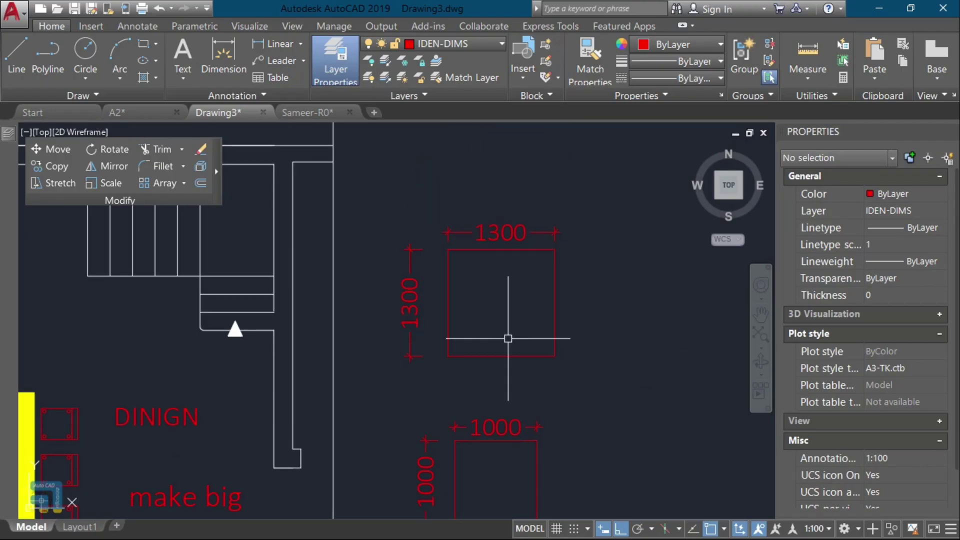
Step: Halve the 1300 square and both dimensions with SCALE so they read 650
{"action": "left_click_drag", "start_coordinate": [595, 150], "coordinate": [395, 382]}
{"action": "type", "text": "sc"}
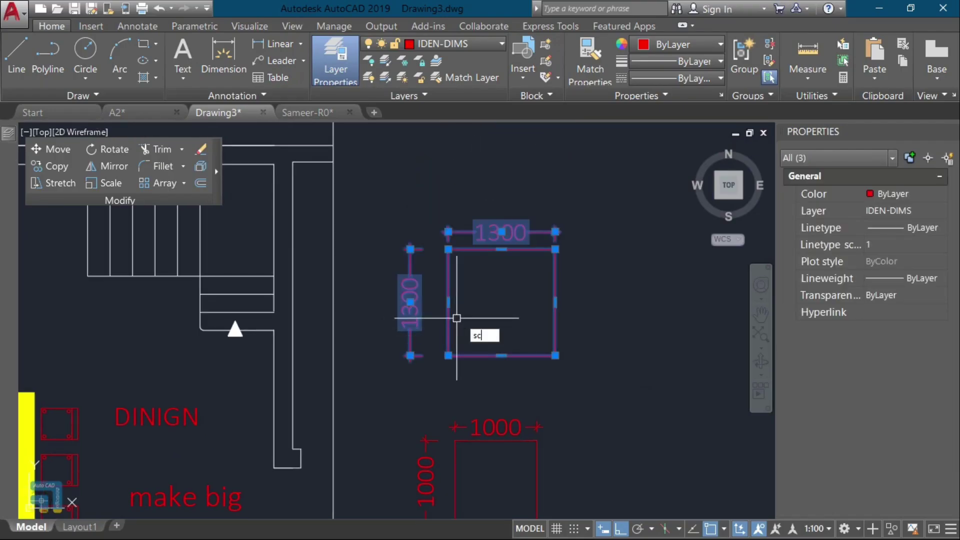
{"action": "key", "text": "Return"}
{"action": "key", "text": "Return"}
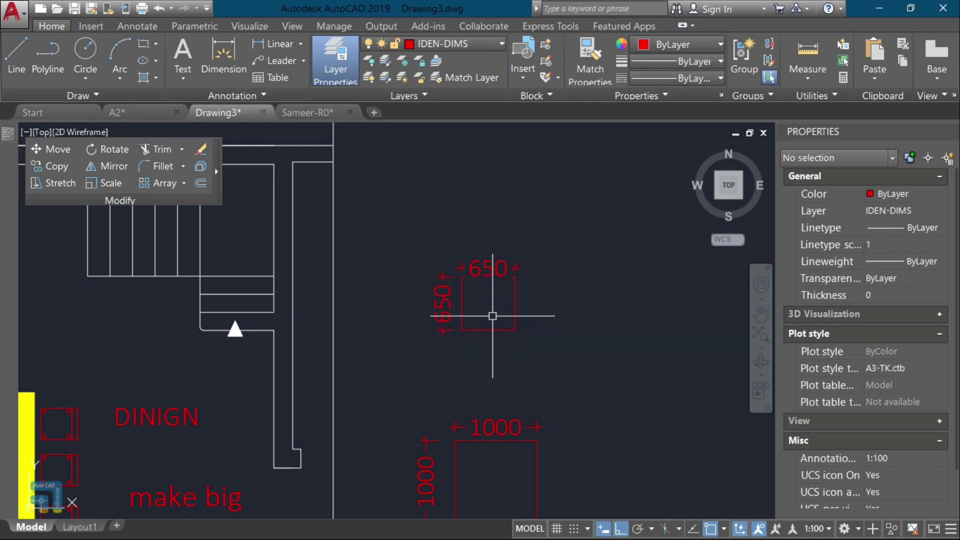
{"action": "middle_click_drag", "start_coordinate": [294, 343], "coordinate": [534, 397]}
{"action": "middle_click_drag", "start_coordinate": [242, 356], "coordinate": [595, 395]}
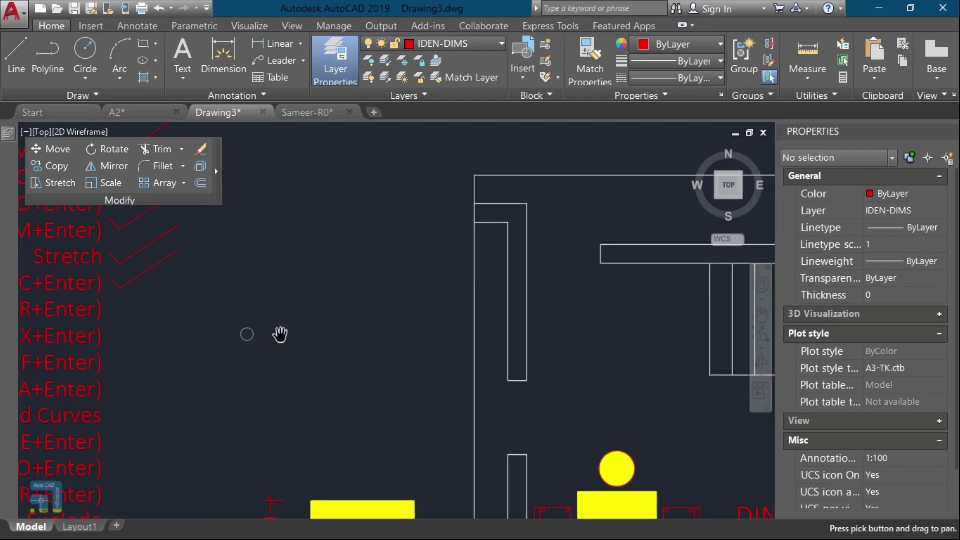
Step: Copy the check mark beside Stretch to sit beside Scale in the checklist
{"action": "middle_click_drag", "start_coordinate": [280, 333], "coordinate": [570, 348]}
{"action": "left_click", "coordinate": [431, 306]}
{"action": "left_click", "coordinate": [407, 280]}
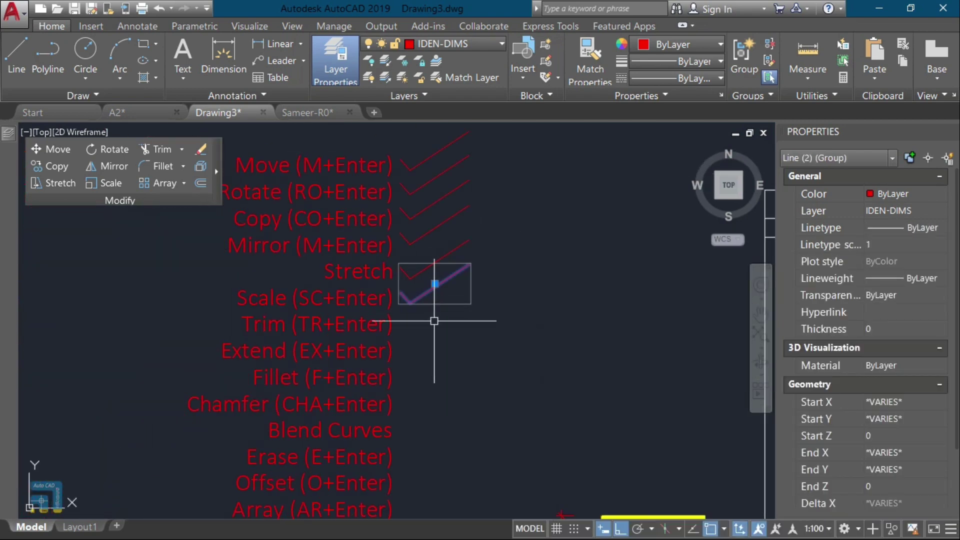
{"action": "type", "text": "o"}
{"action": "key", "text": "Return"}
{"action": "left_click", "coordinate": [462, 352]}
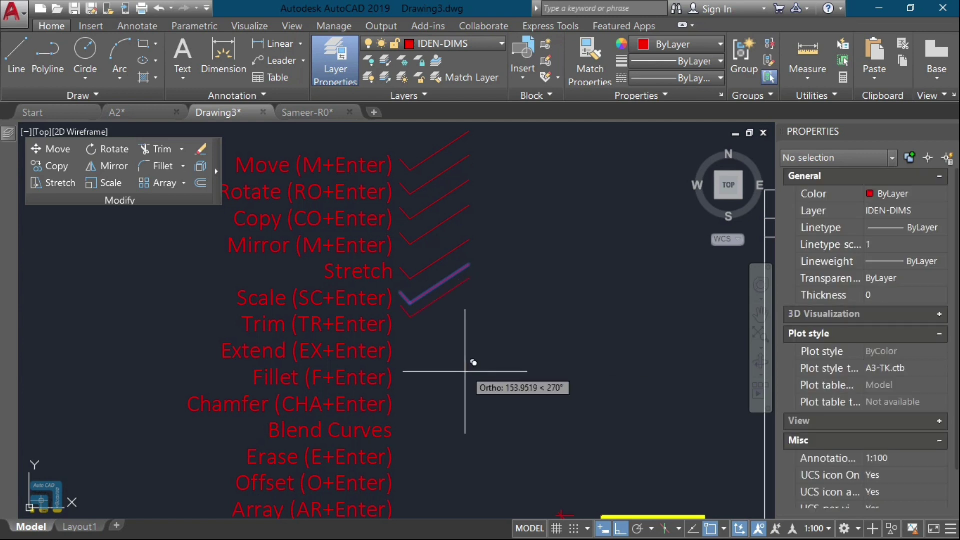
{"action": "left_click", "coordinate": [474, 375]}
{"action": "key", "text": "Escape"}
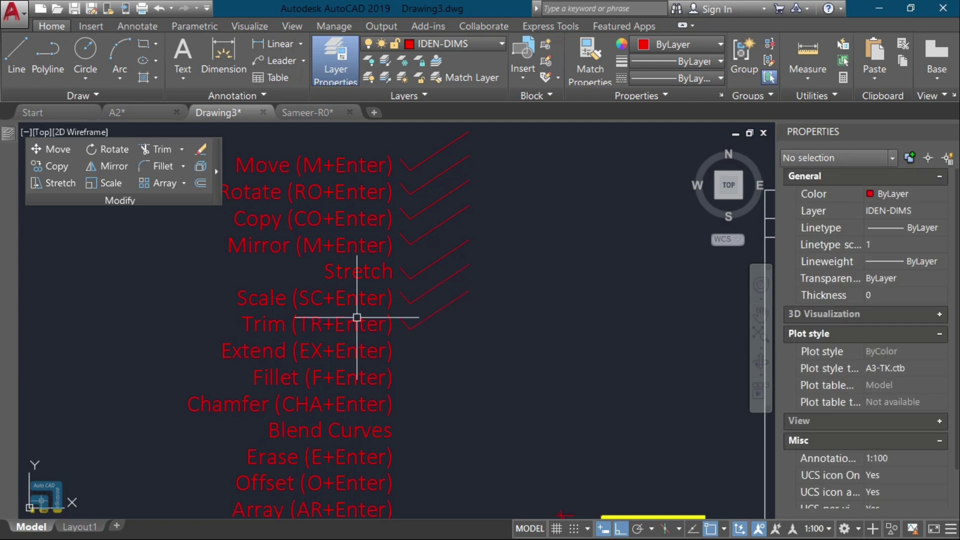
{"action": "scroll", "coordinate": [255, 314], "scroll_direction": "down", "scroll_amount": 5}
{"action": "scroll", "coordinate": [425, 339], "scroll_direction": "up", "scroll_amount": 3}
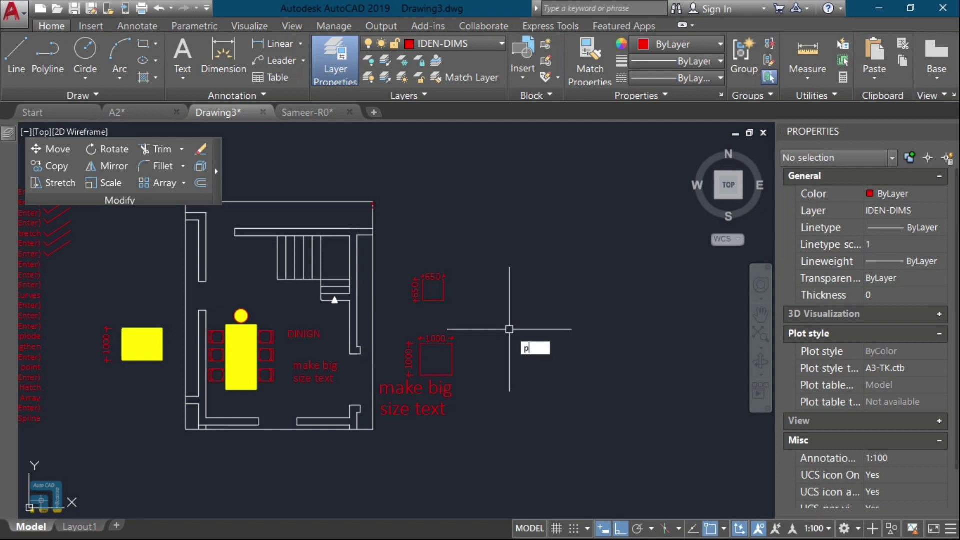
Step: Draw a long red horizontal polyline to the right of the plan
{"action": "type", "text": "l"}
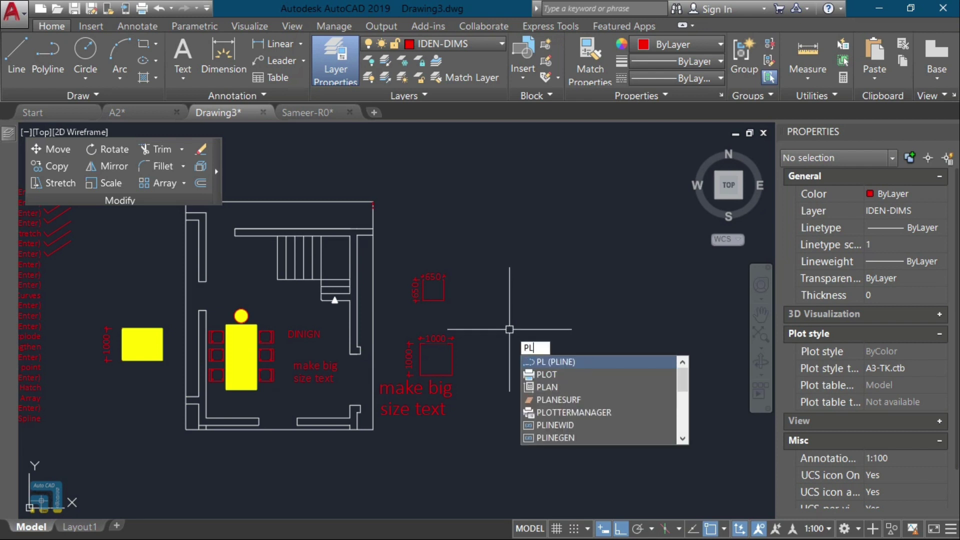
{"action": "key", "text": "Return"}
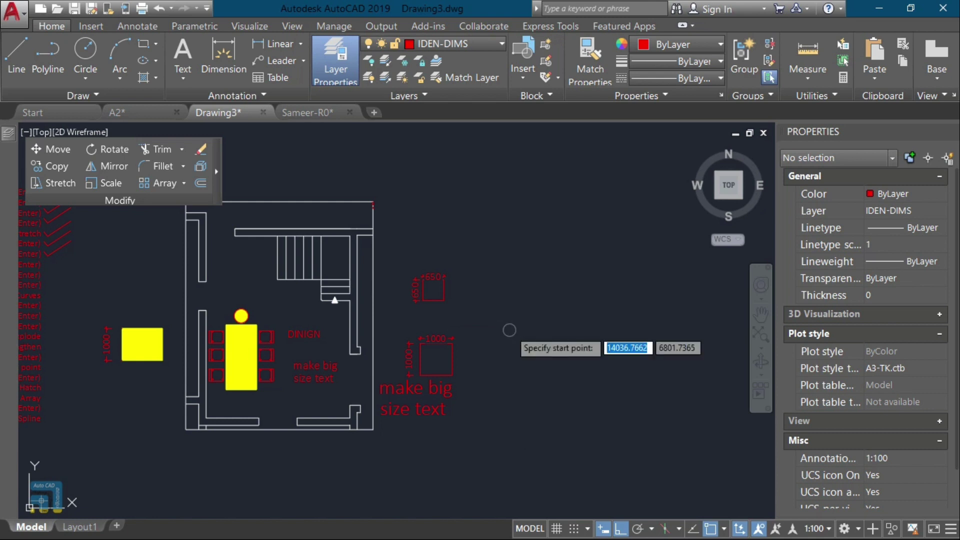
{"action": "left_click", "coordinate": [510, 329]}
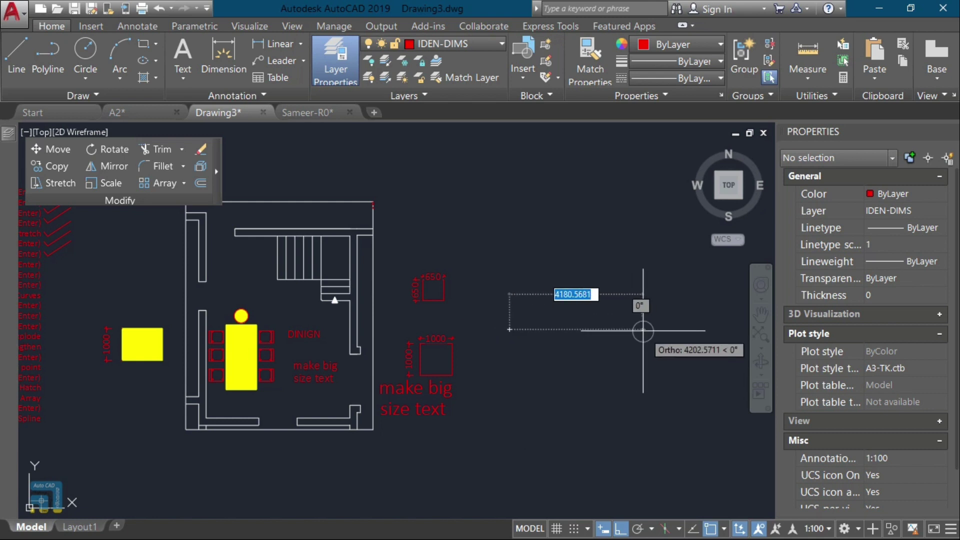
{"action": "left_click", "coordinate": [645, 329]}
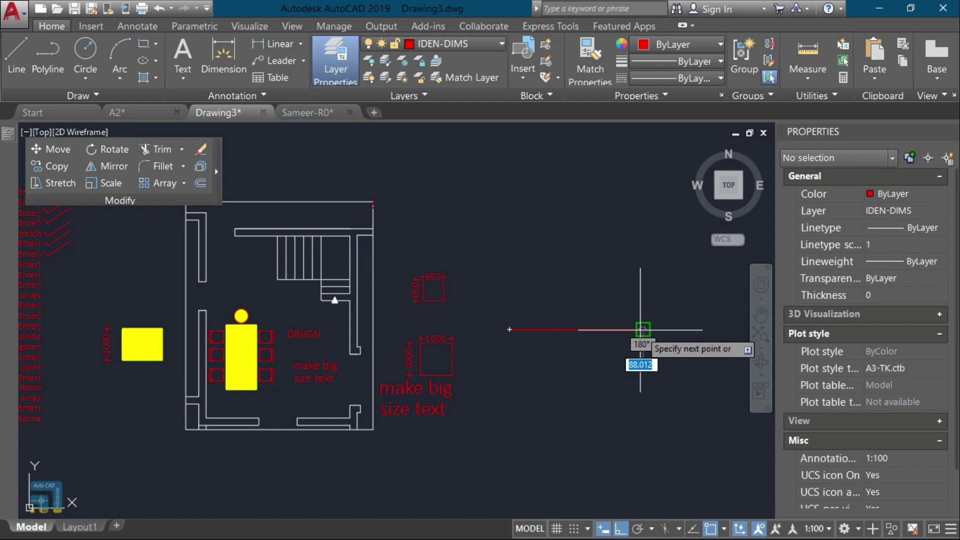
{"action": "key", "text": "Return"}
Step: Draw three red vertical lines crossing the horizontal line
{"action": "key", "text": "Return"}
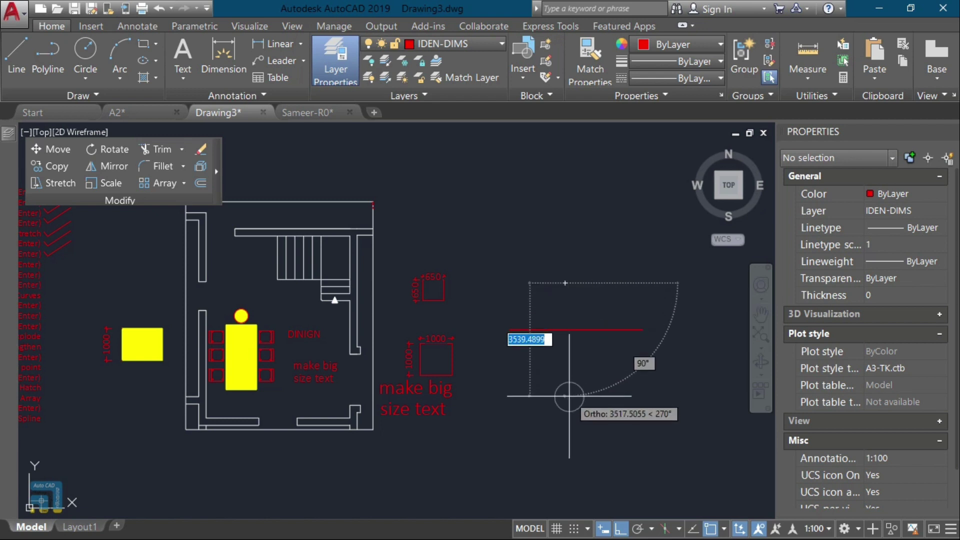
{"action": "left_click", "coordinate": [564, 396]}
{"action": "left_click", "coordinate": [564, 284]}
{"action": "key", "text": "Return"}
{"action": "key", "text": "Return"}
{"action": "left_click", "coordinate": [607, 277]}
{"action": "left_click", "coordinate": [607, 389]}
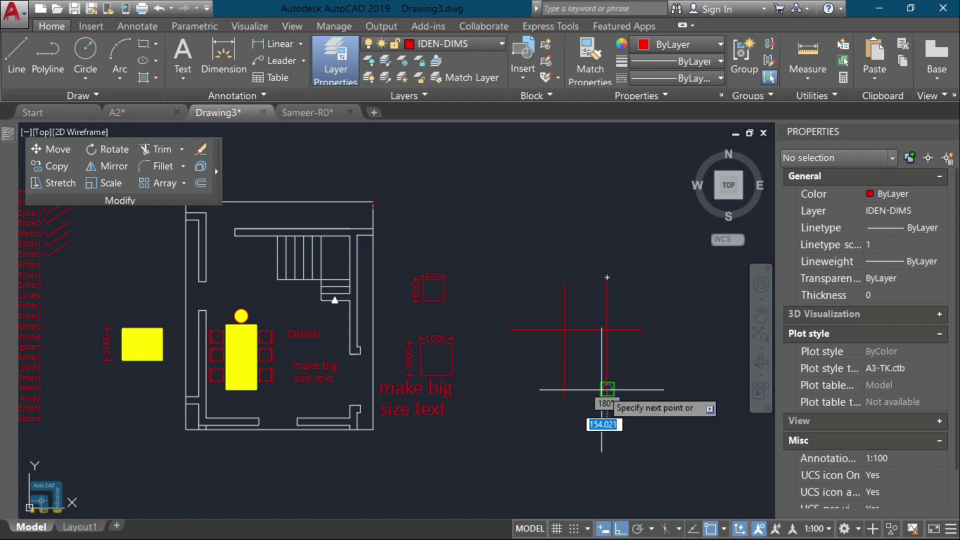
{"action": "key", "text": "Return"}
{"action": "key", "text": "Return"}
{"action": "left_click", "coordinate": [535, 298]}
{"action": "left_click", "coordinate": [535, 385]}
{"action": "key", "text": "Return"}
{"action": "scroll", "coordinate": [544, 358], "scroll_direction": "up", "scroll_amount": 4}
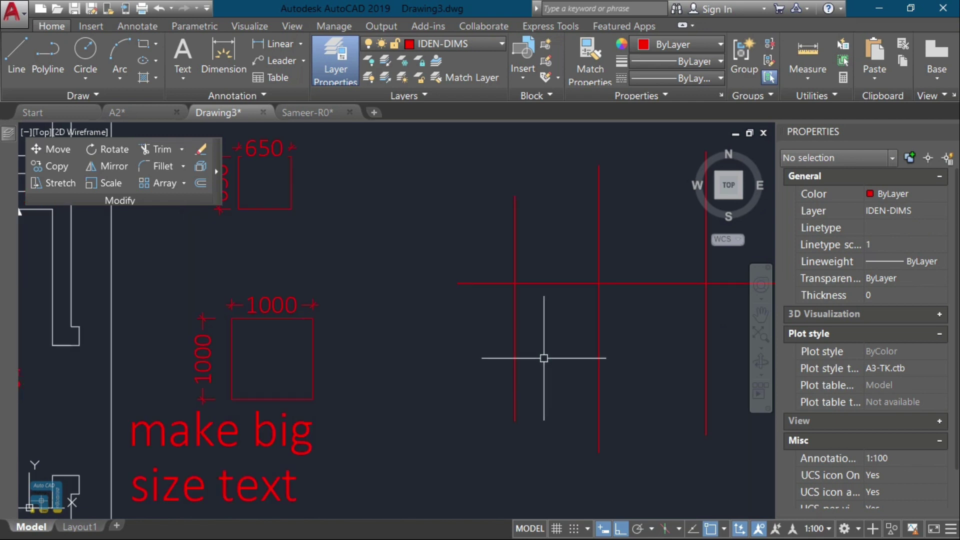
{"action": "type", "text": "o"}
{"action": "key", "text": "Return"}
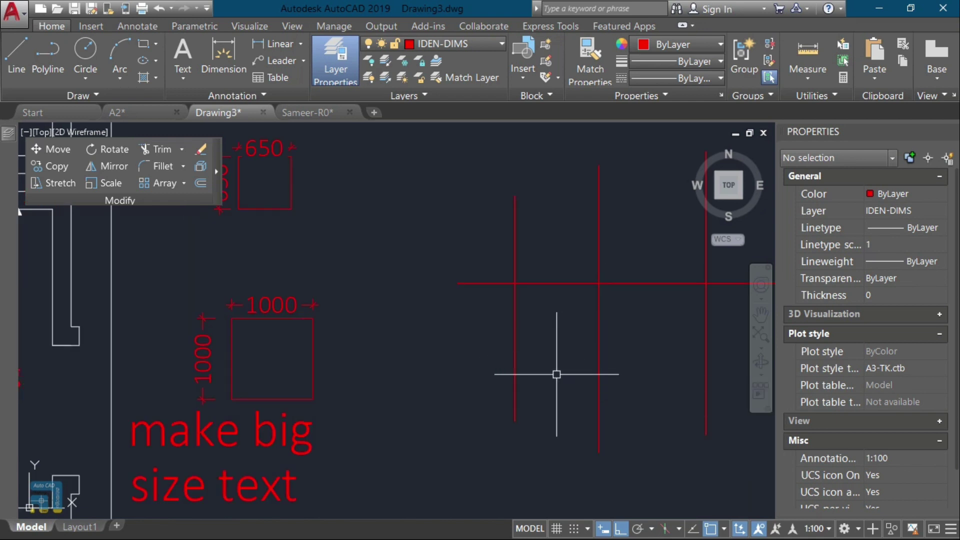
{"action": "key", "text": "Escape"}
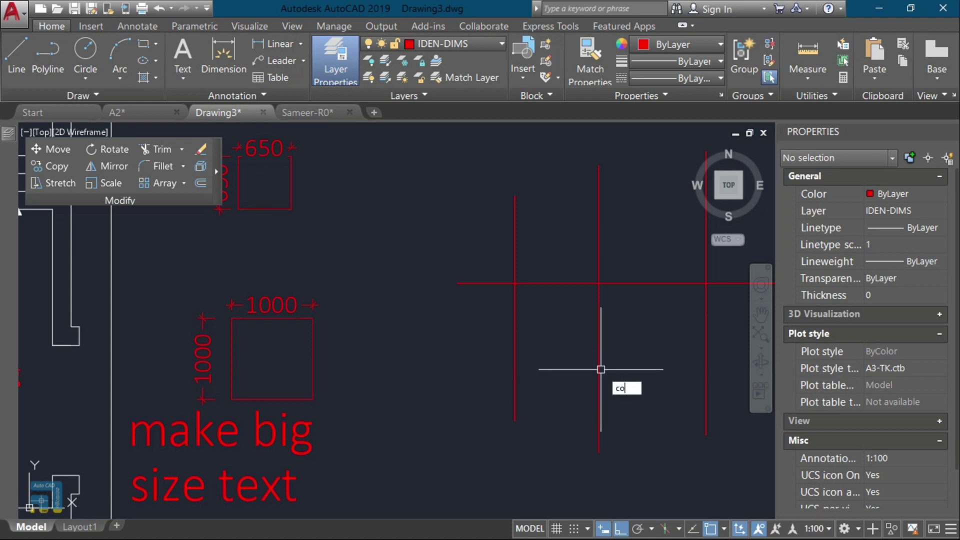
Step: Copy one red vertical line further to the left
{"action": "key", "text": "Return"}
{"action": "left_click", "coordinate": [598, 370]}
{"action": "key", "text": "Return"}
{"action": "left_click", "coordinate": [570, 390]}
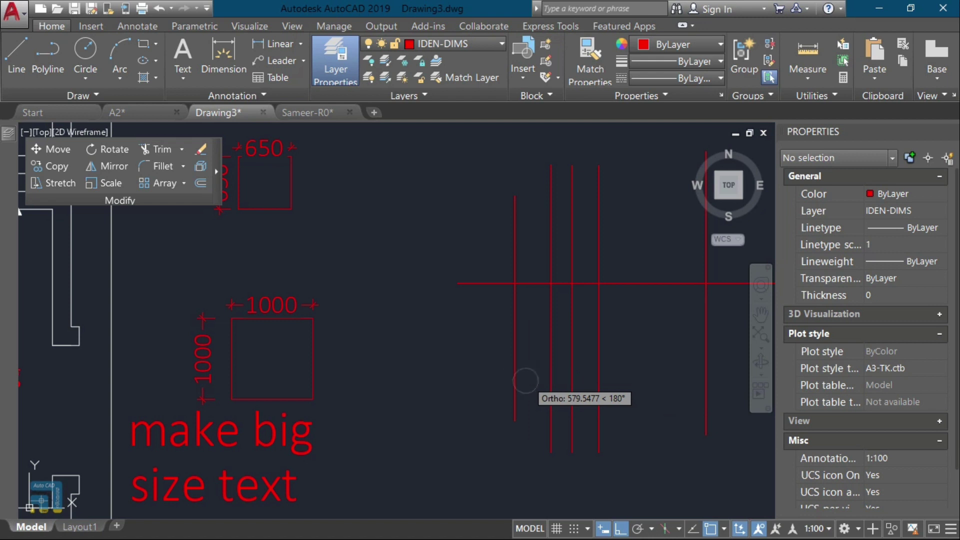
{"action": "left_click", "coordinate": [525, 381]}
{"action": "key", "text": "Escape"}
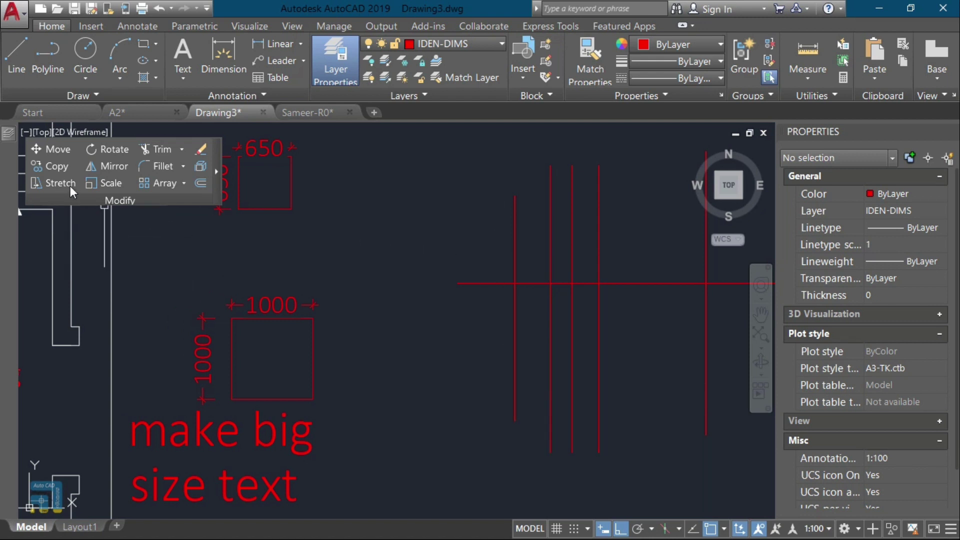
Step: Start trimming the grid with all lines as cutting edges, then cancel
{"action": "left_click", "coordinate": [152, 149]}
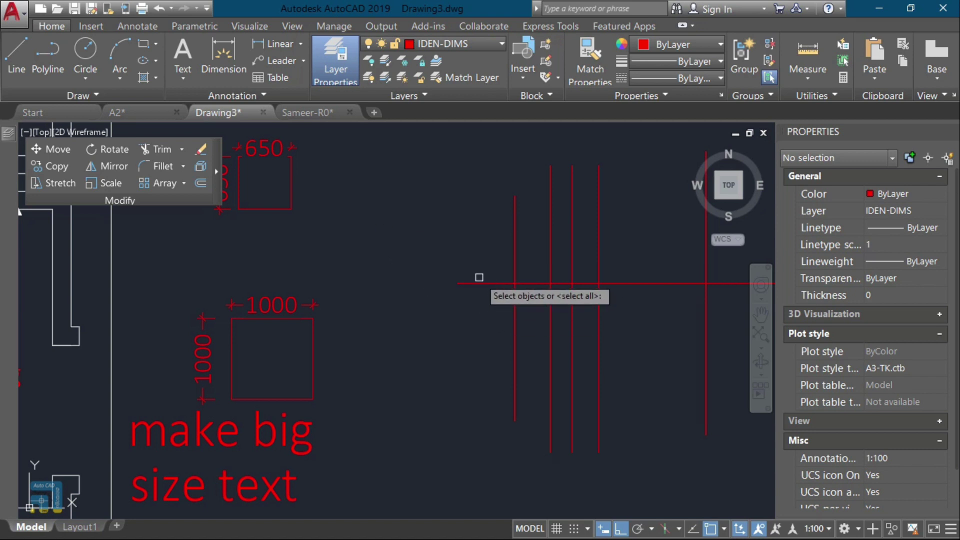
{"action": "mouse_move", "coordinate": [481, 278]}
{"action": "middle_mouse_down"}
{"action": "mouse_move", "coordinate": [369, 338]}
{"action": "mouse_move", "coordinate": [309, 335]}
{"action": "middle_mouse_up"}
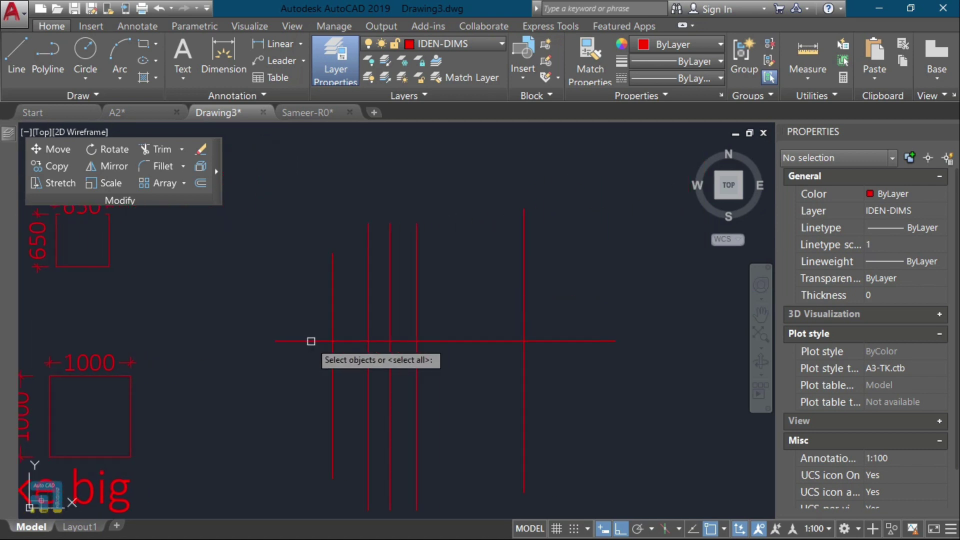
{"action": "key", "text": "Return"}
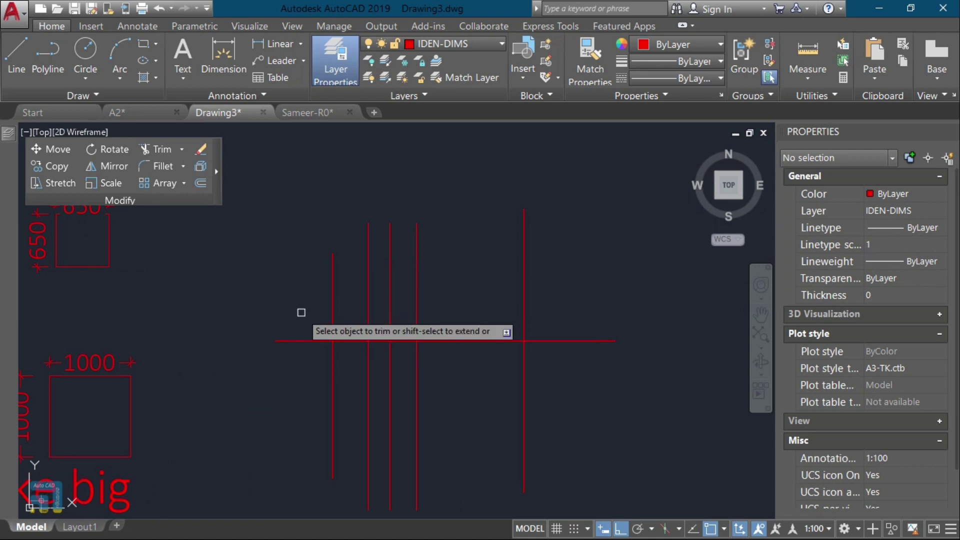
{"action": "key", "text": "Escape"}
{"action": "left_click", "coordinate": [292, 340]}
{"action": "key", "text": "Escape"}
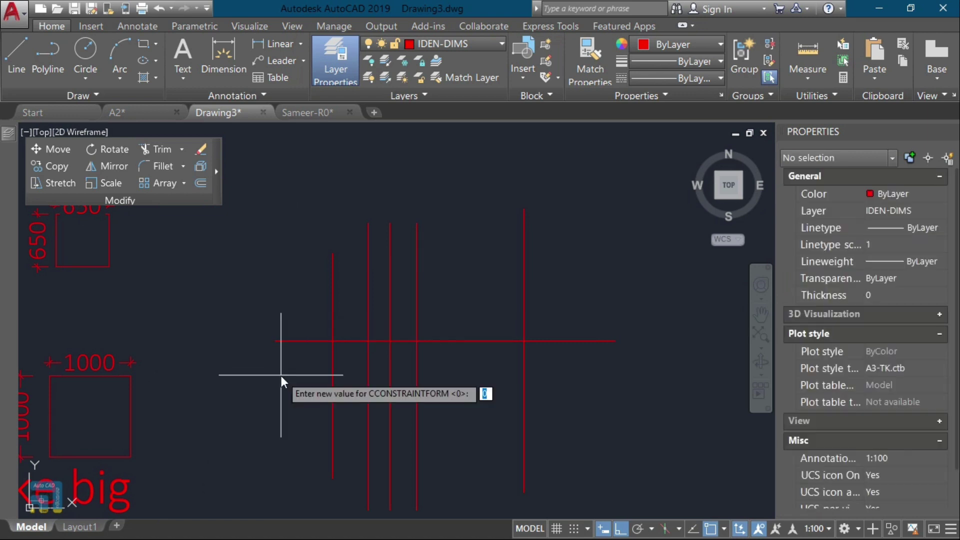
Step: Copy the horizontal red line once below and once above
{"action": "left_click", "coordinate": [303, 340]}
{"action": "type", "text": "co"}
{"action": "key", "text": "Return"}
{"action": "left_click", "coordinate": [294, 359]}
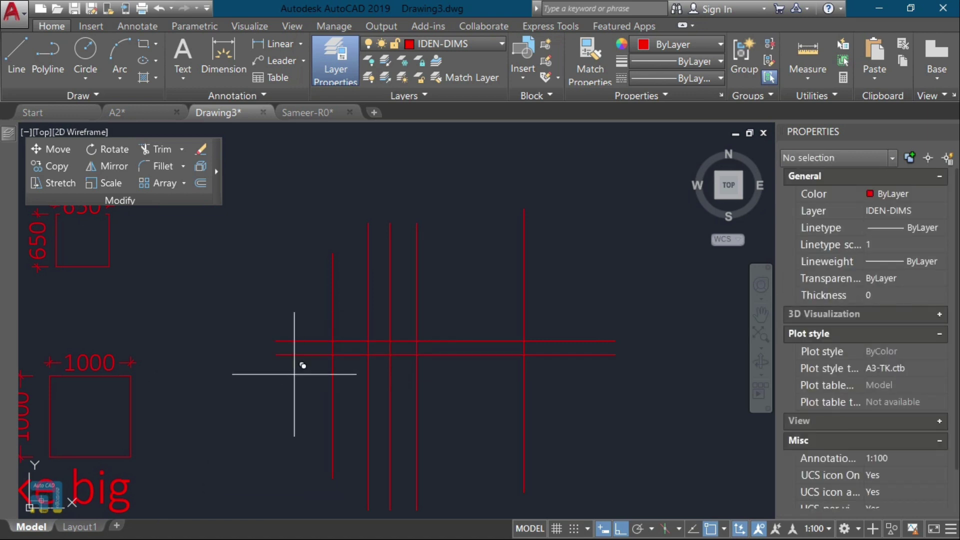
{"action": "left_click", "coordinate": [294, 392]}
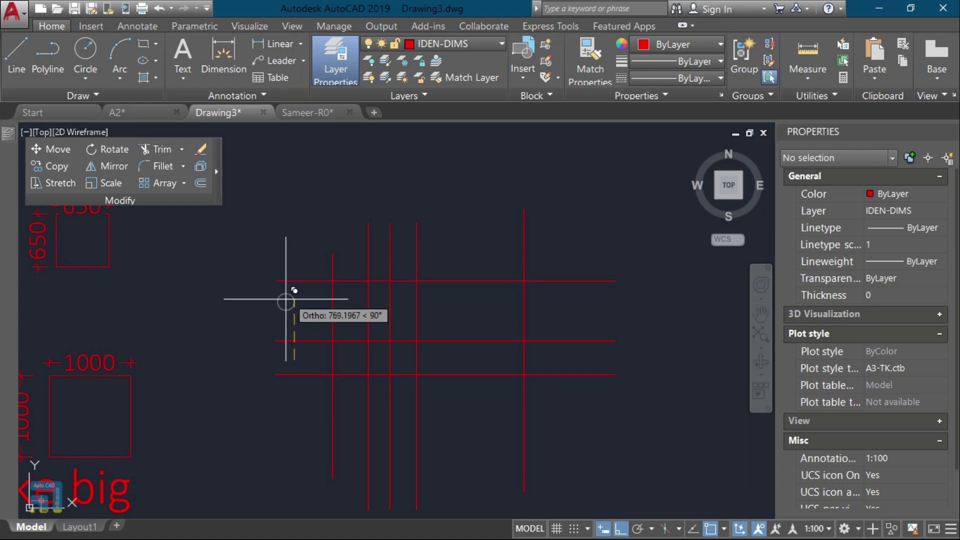
{"action": "left_click", "coordinate": [292, 283]}
{"action": "key", "text": "Escape"}
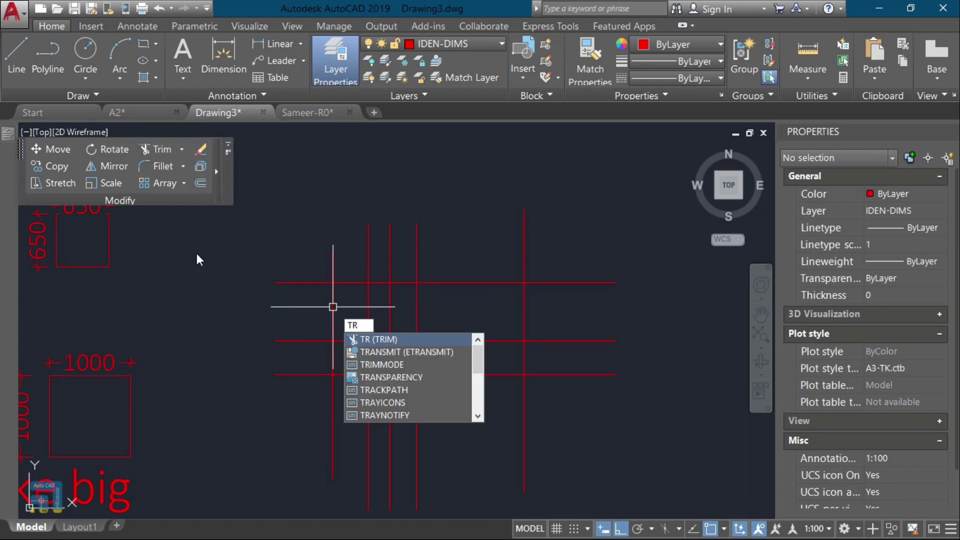
Step: Trim the upper vertical ends, two lower inner segments, and the middle line's left overhang
{"action": "key", "text": "Return"}
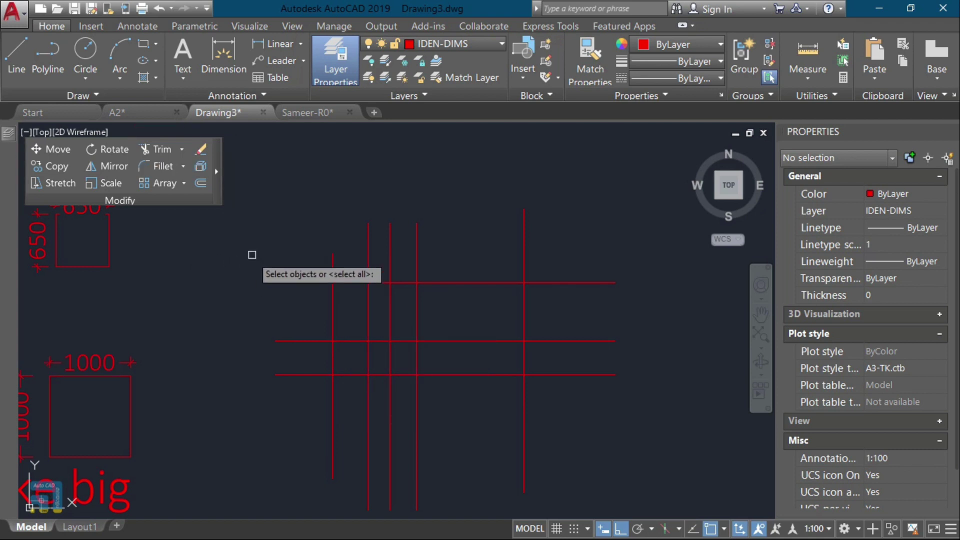
{"action": "key", "text": "Return"}
{"action": "left_click", "coordinate": [368, 230]}
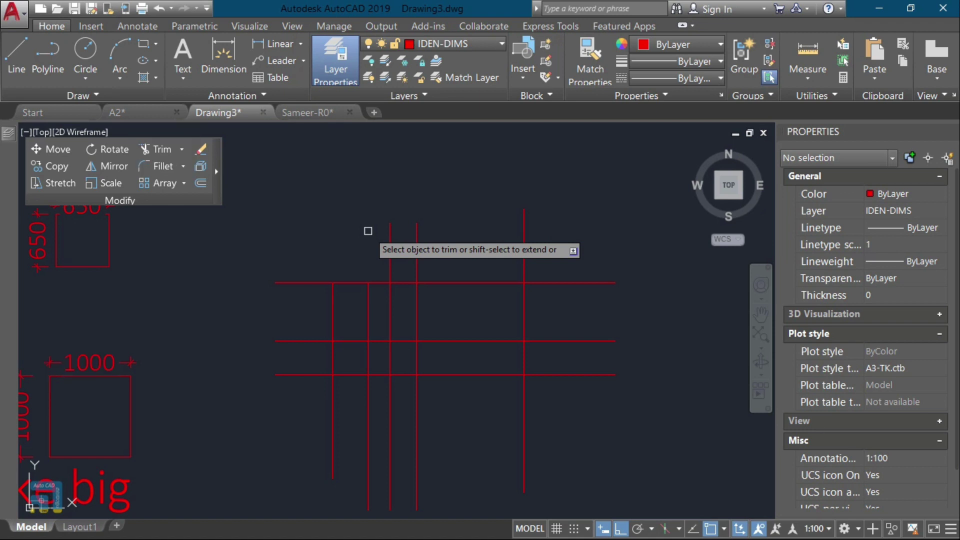
{"action": "type", "text": "r"}
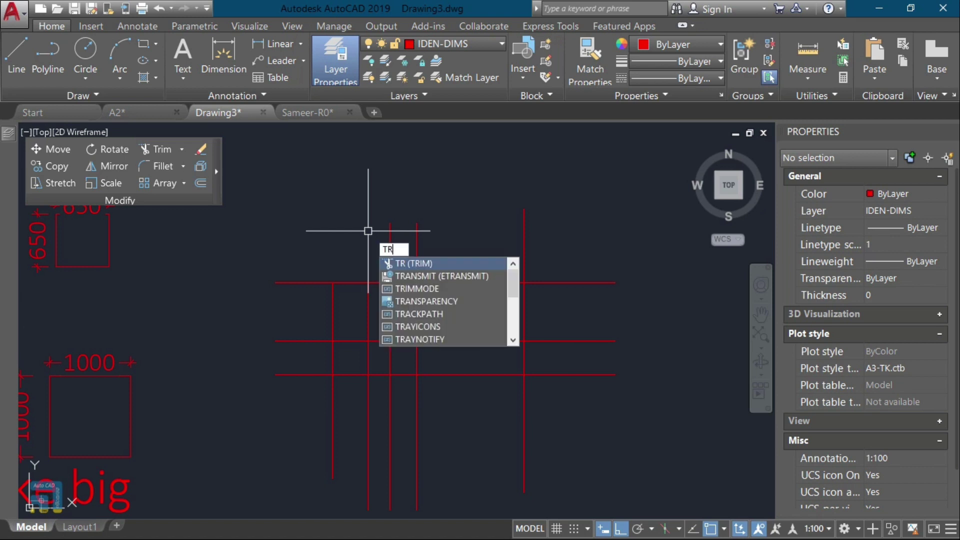
{"action": "key", "text": "Return"}
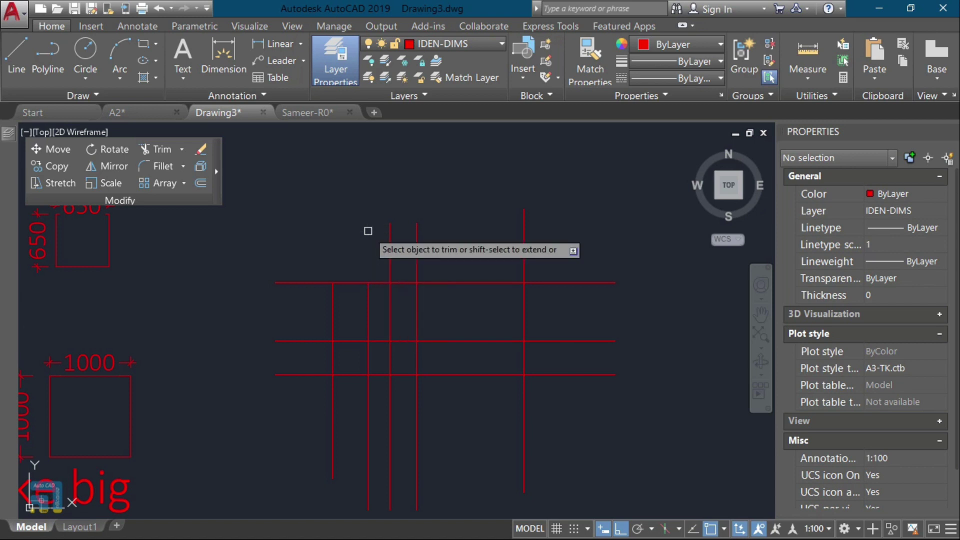
{"action": "left_click", "coordinate": [392, 240]}
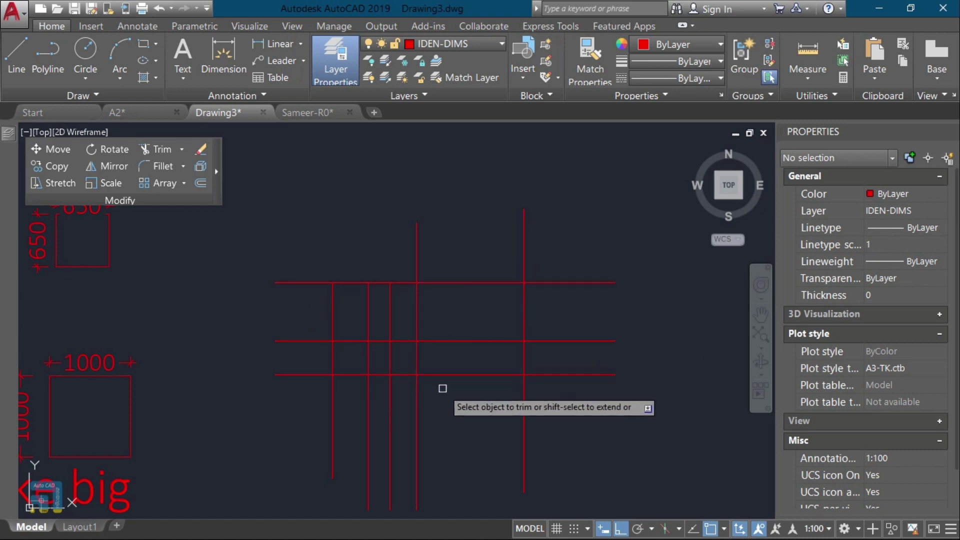
{"action": "left_click", "coordinate": [412, 371]}
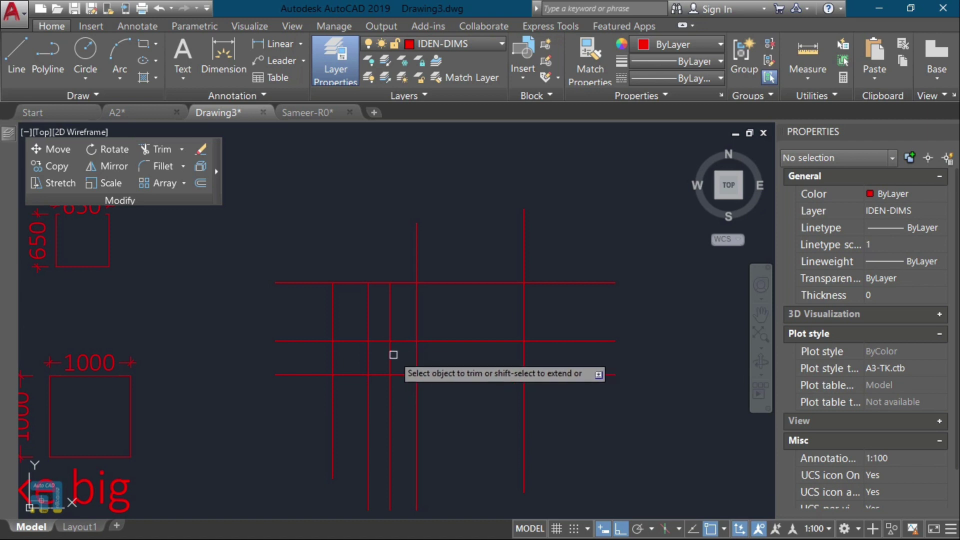
{"action": "left_click", "coordinate": [388, 356]}
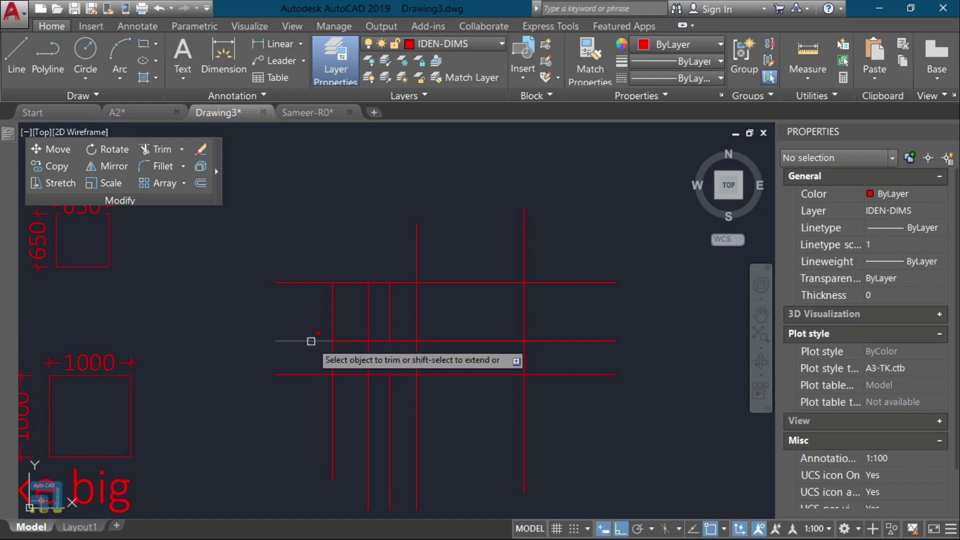
{"action": "left_click", "coordinate": [326, 340]}
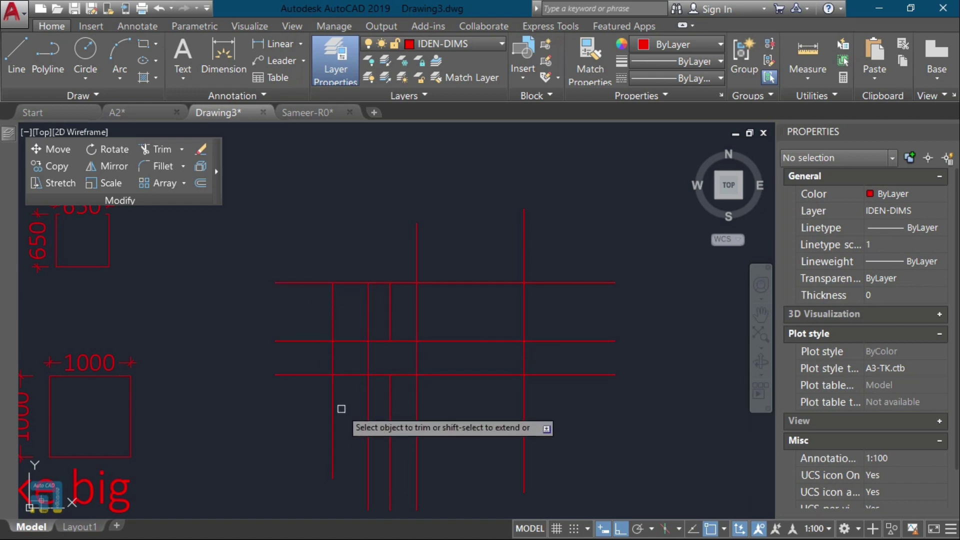
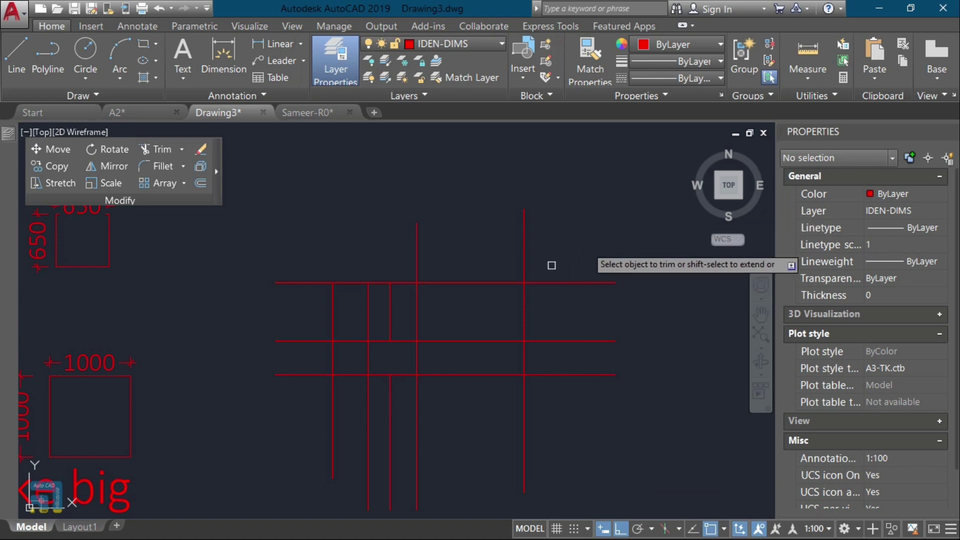
Step: Trim the right horizontal line ends and the vertical ends below the rectangle
{"action": "left_click", "coordinate": [540, 281]}
{"action": "left_click", "coordinate": [553, 340]}
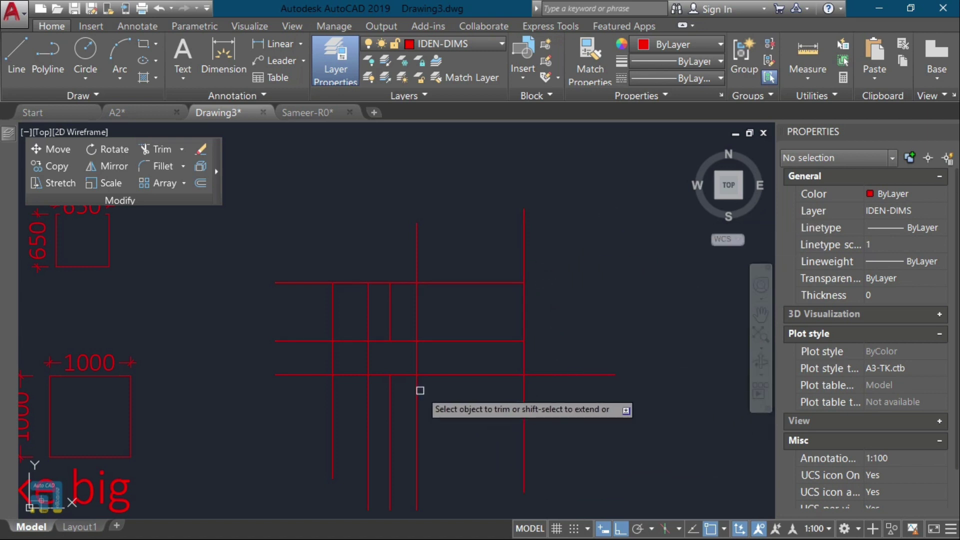
{"action": "left_click", "coordinate": [577, 397]}
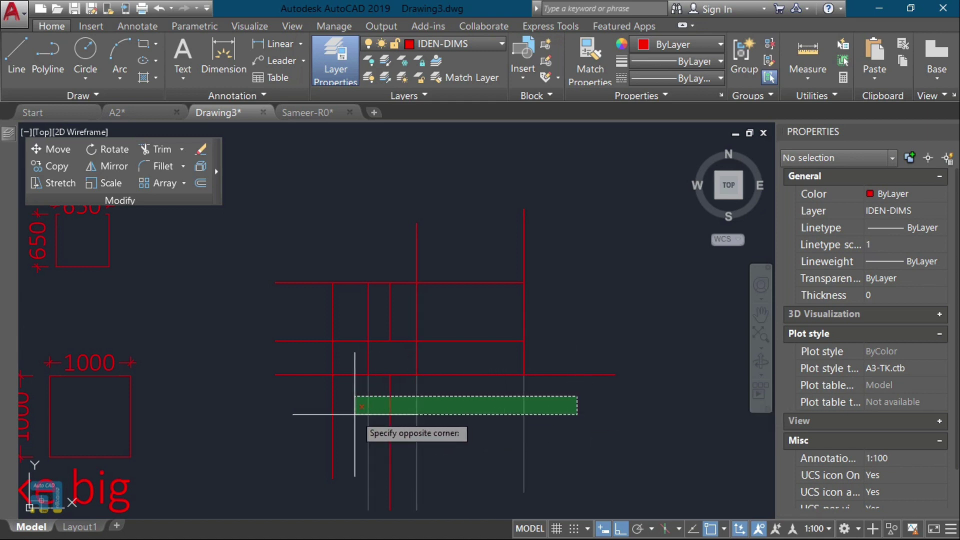
{"action": "left_click", "coordinate": [255, 409]}
Step: Trim the horizontal ends left of the rectangle and the vertical ends above it
{"action": "left_click", "coordinate": [321, 249]}
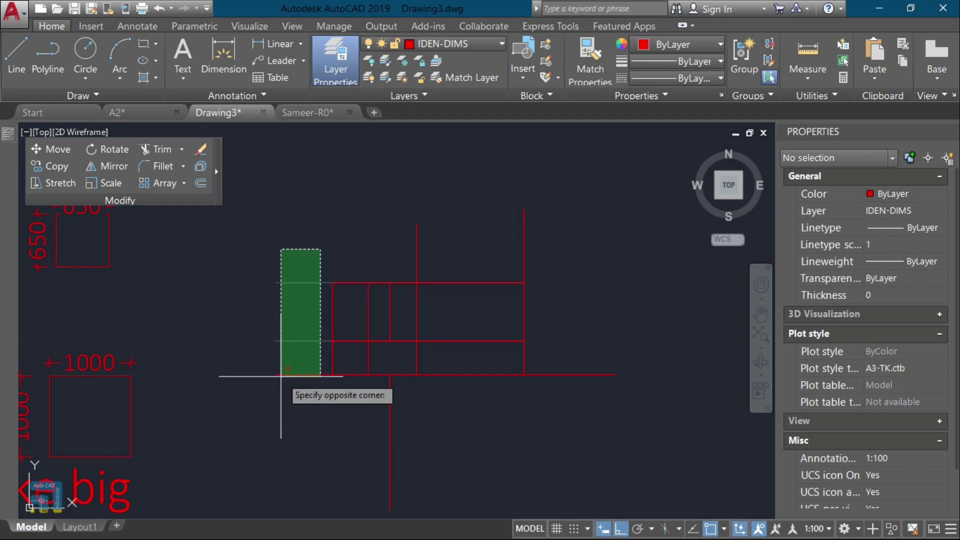
{"action": "left_click", "coordinate": [280, 409]}
{"action": "left_click", "coordinate": [566, 239]}
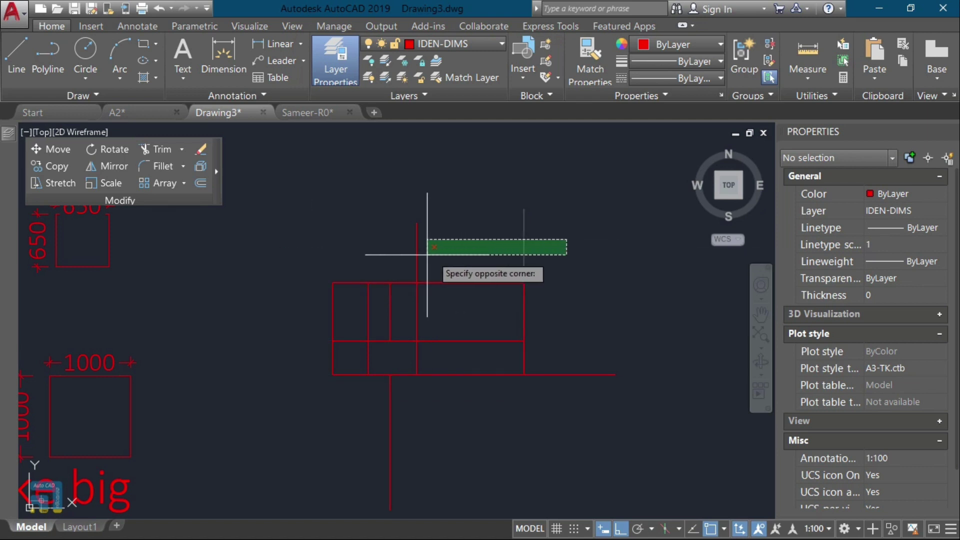
{"action": "left_click", "coordinate": [354, 260]}
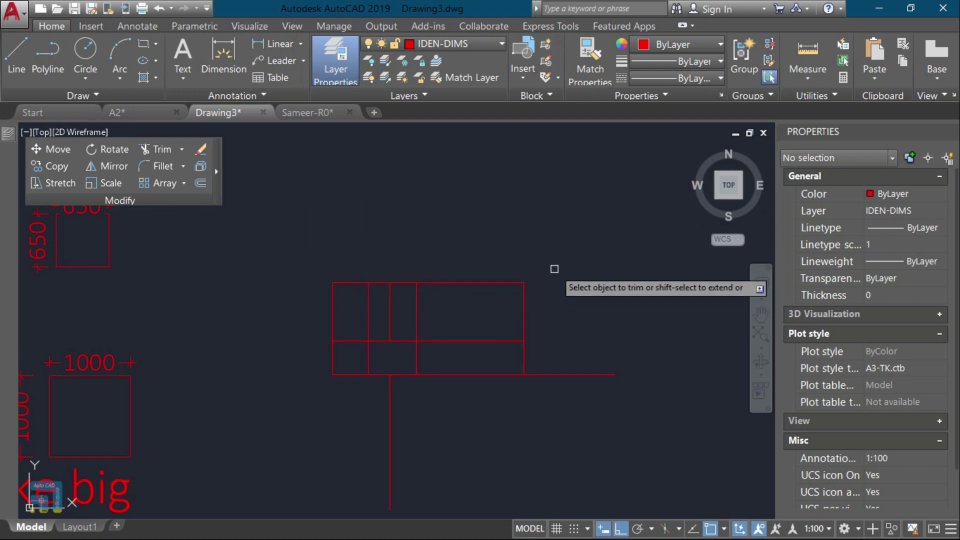
Step: Trim the edges of the upper-right bay
{"action": "left_click", "coordinate": [606, 262]}
{"action": "left_click", "coordinate": [470, 306]}
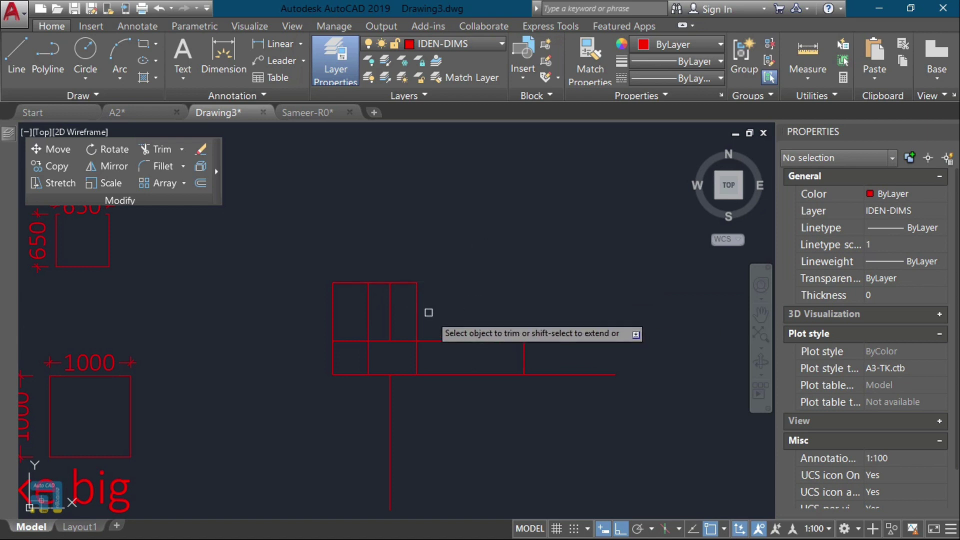
{"action": "left_click", "coordinate": [353, 264]}
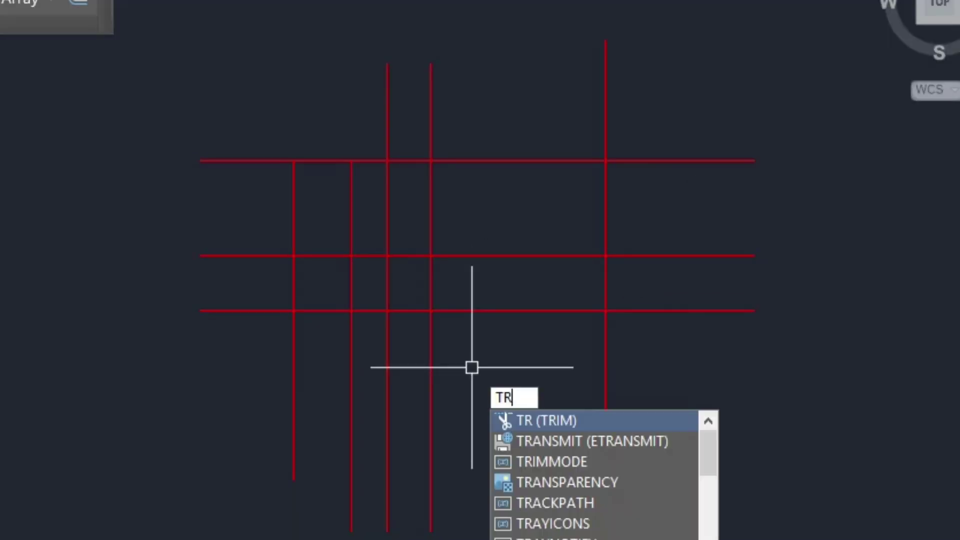
Step: Repeat TRIM and window away the vertical stub above the top line
{"action": "key", "text": "Return"}
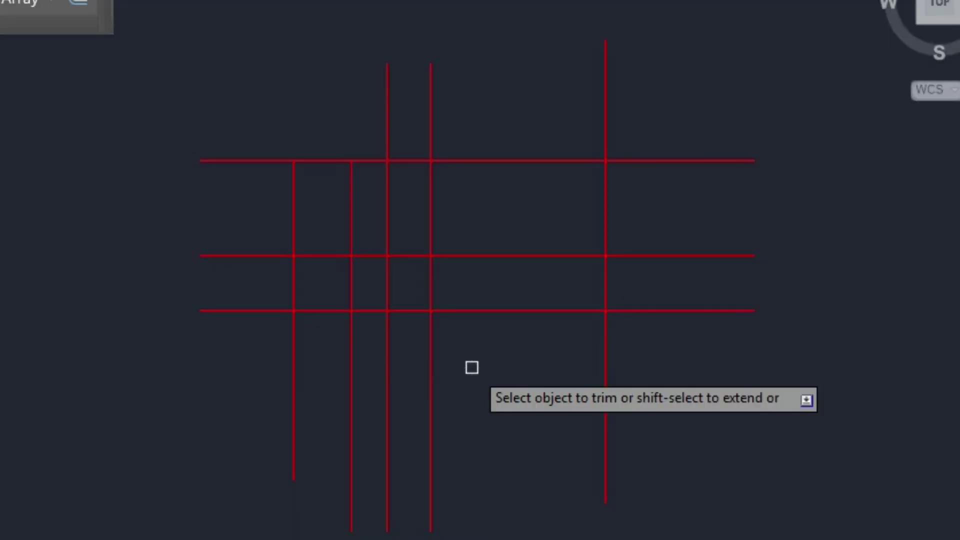
{"action": "left_click", "coordinate": [475, 101]}
{"action": "left_click", "coordinate": [398, 111]}
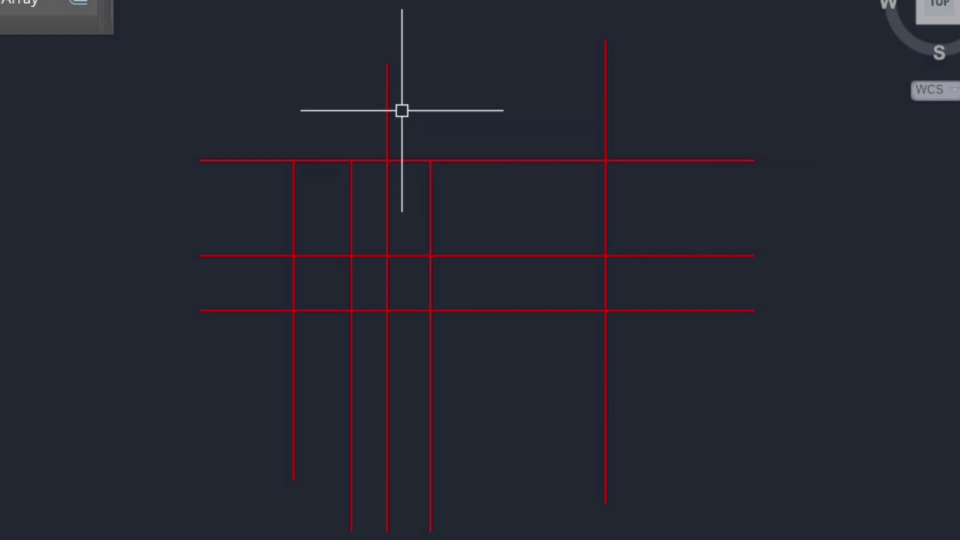
Step: Try two TRIM runs on the lower vertical ends, cancelling both without changes
{"action": "type", "text": "tr"}
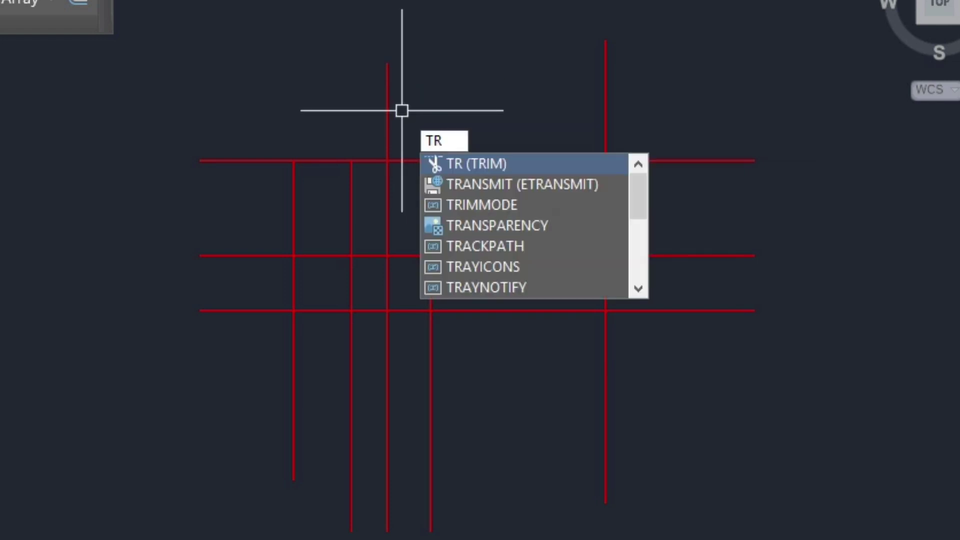
{"action": "key", "text": "Return"}
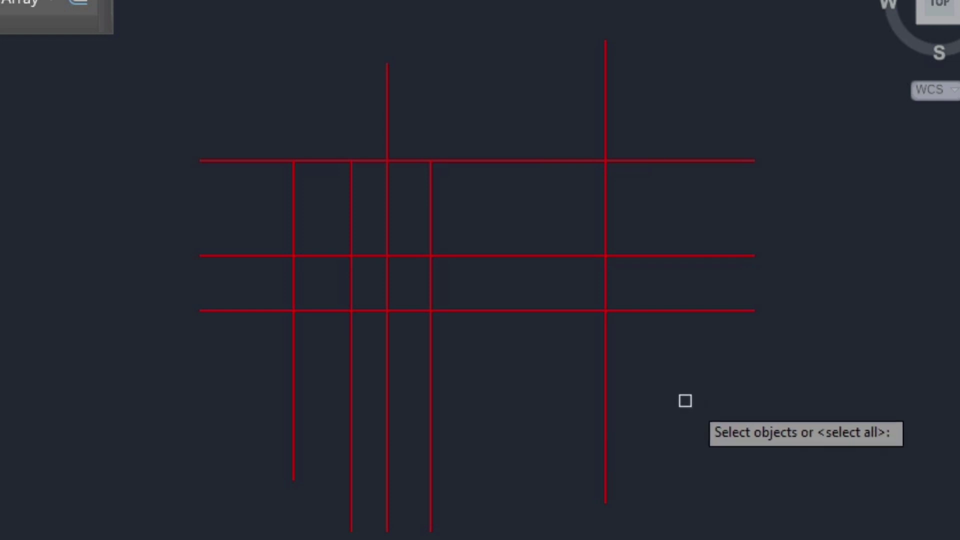
{"action": "left_click", "coordinate": [488, 310]}
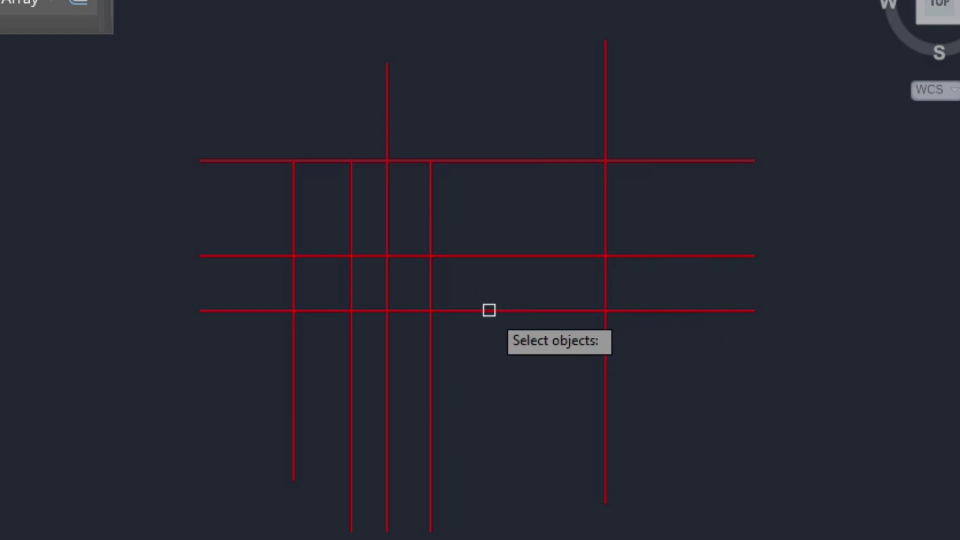
{"action": "key", "text": "Return"}
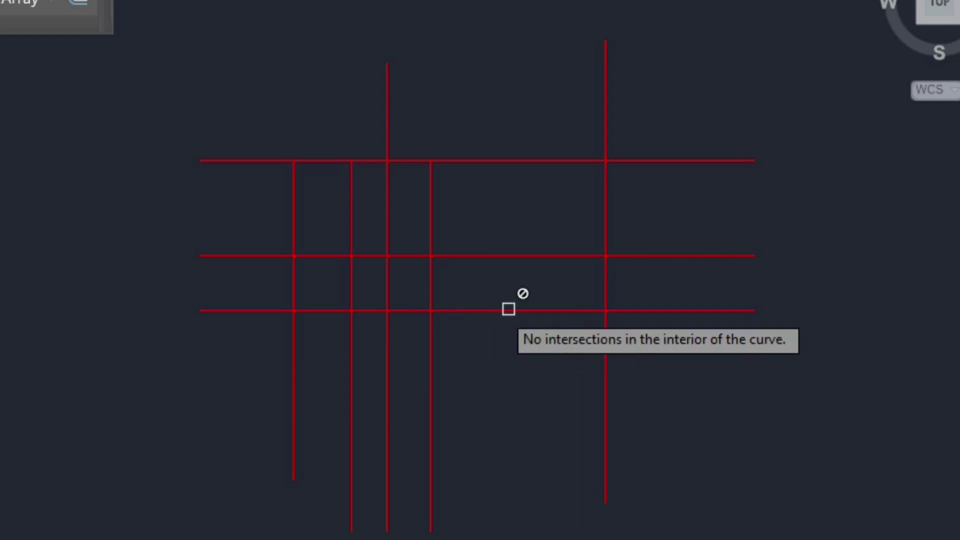
{"action": "left_click", "coordinate": [686, 378]}
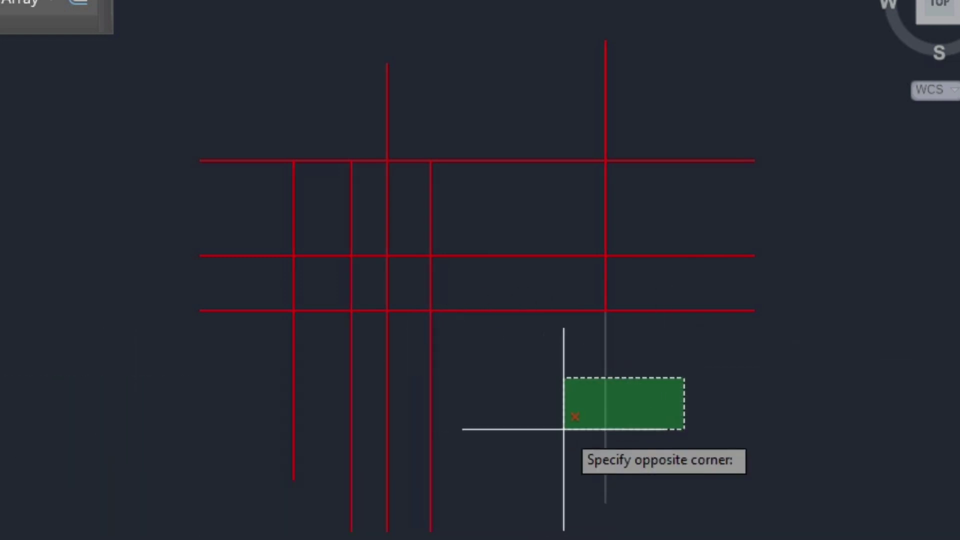
{"action": "key", "text": "Escape"}
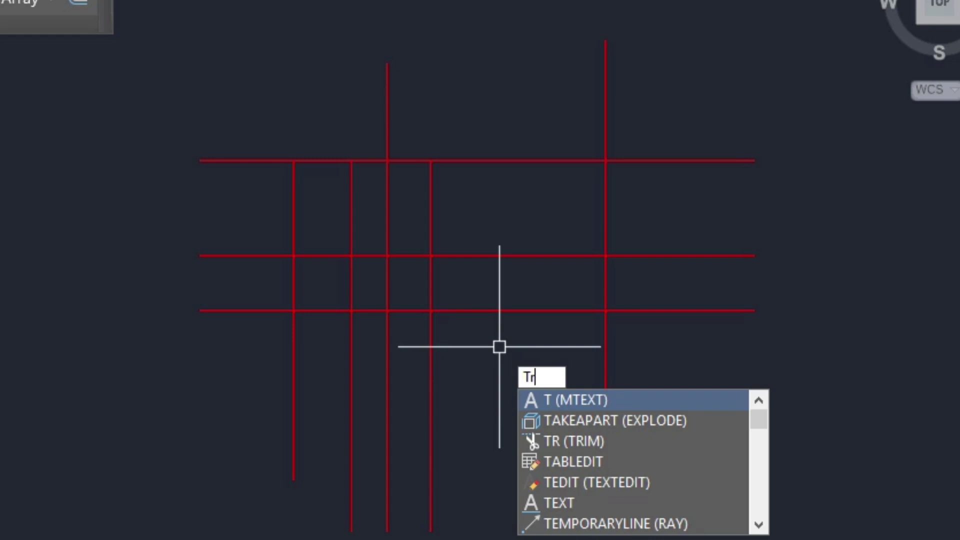
{"action": "key", "text": "Return"}
{"action": "left_click", "coordinate": [501, 207]}
{"action": "left_click", "coordinate": [468, 260]}
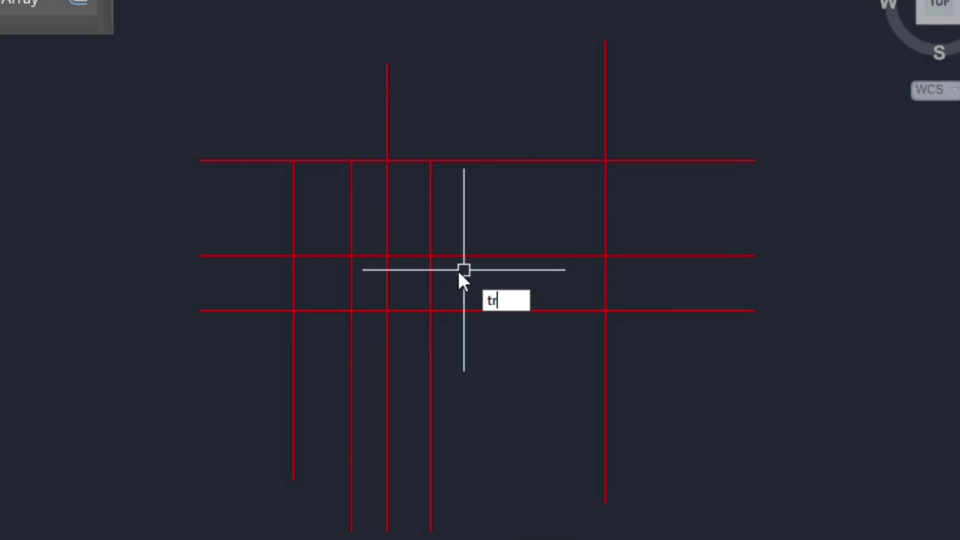
{"action": "key", "text": "Return"}
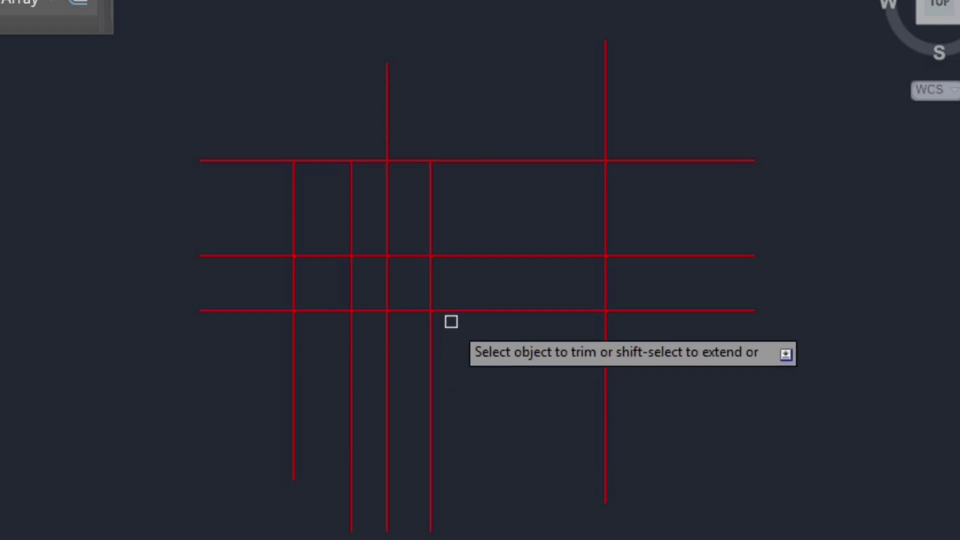
{"action": "key", "text": "Escape"}
Step: Run TR with windowed cutting edges and window across the lower vertical ends
{"action": "type", "text": "tr"}
{"action": "key", "text": "Return"}
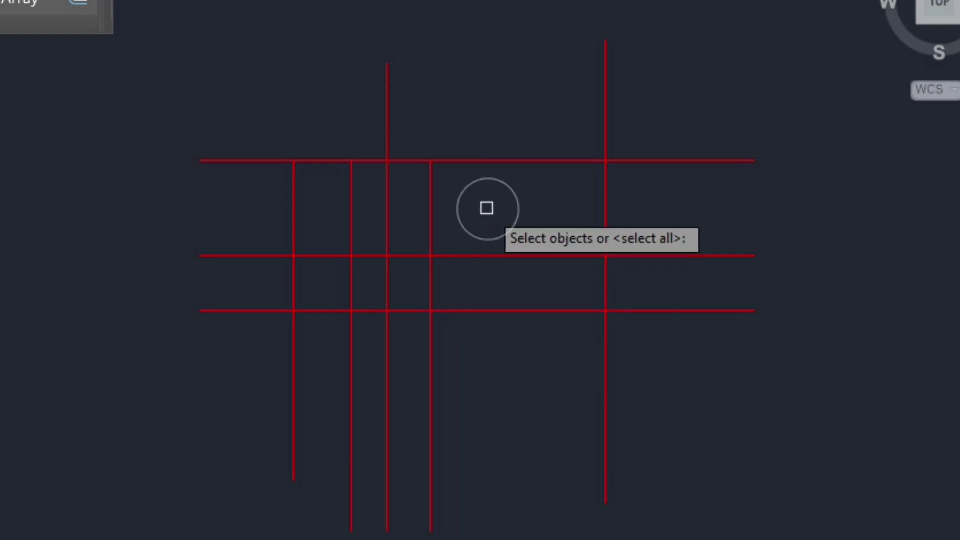
{"action": "left_click", "coordinate": [486, 208]}
{"action": "left_click", "coordinate": [474, 250]}
{"action": "key", "text": "Return"}
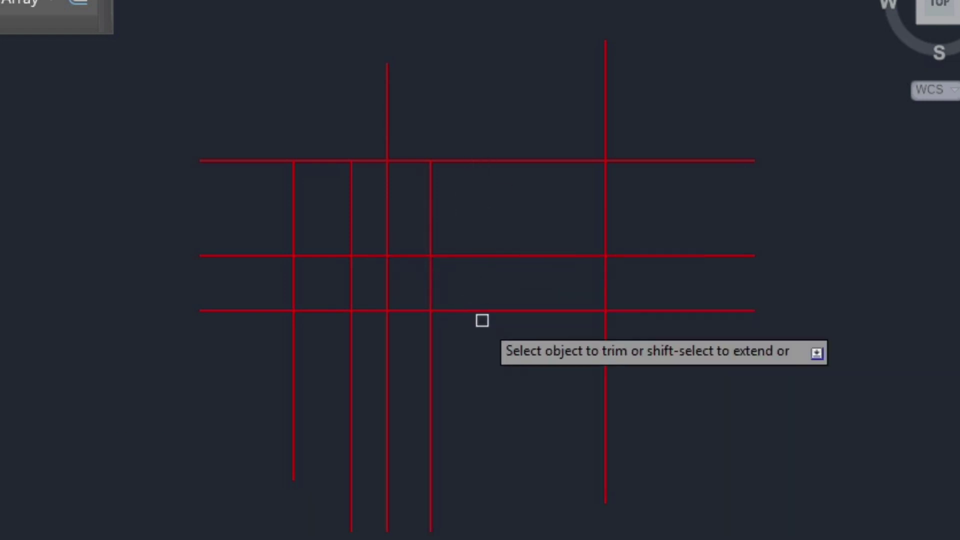
{"action": "left_click", "coordinate": [481, 257]}
{"action": "left_click", "coordinate": [471, 273]}
{"action": "left_click", "coordinate": [642, 341]}
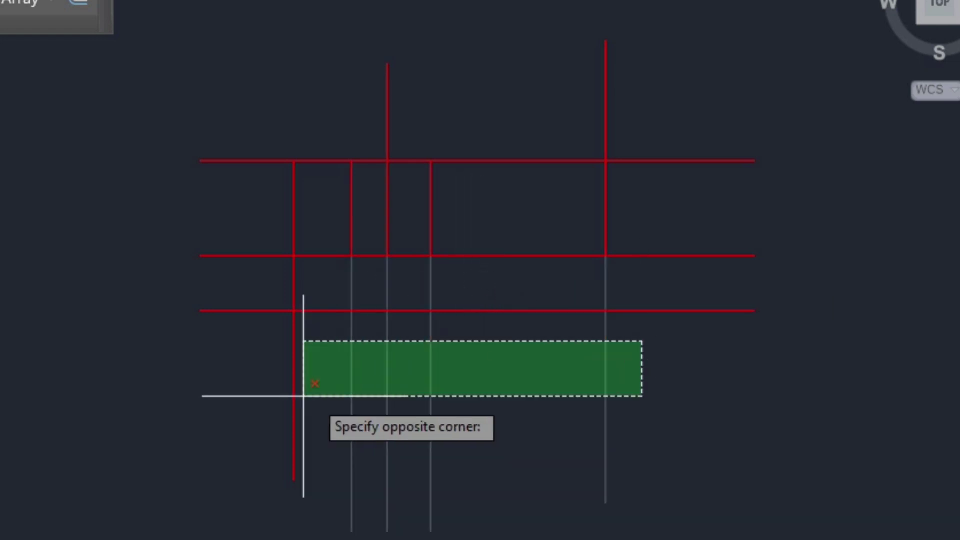
{"action": "left_click", "coordinate": [152, 396]}
{"action": "left_click", "coordinate": [739, 280]}
{"action": "left_click", "coordinate": [558, 283]}
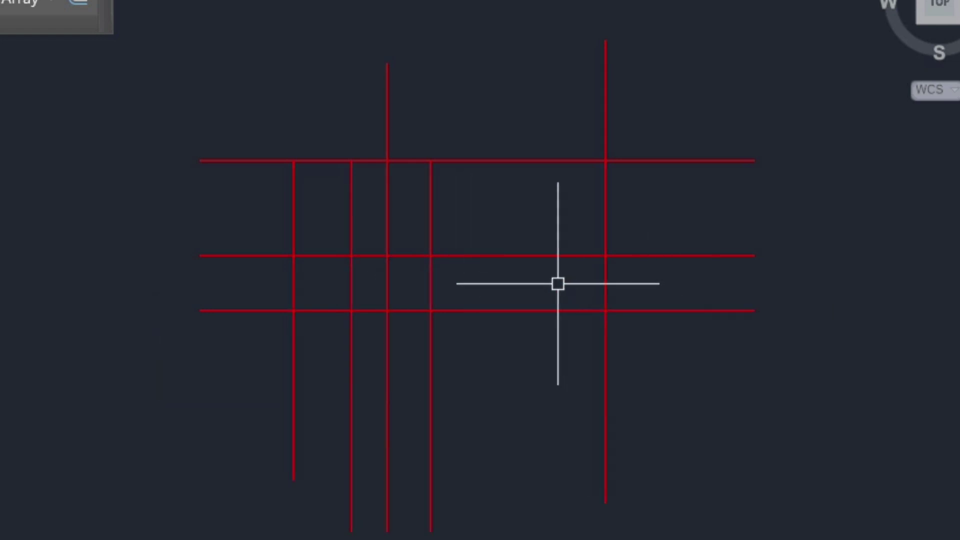
Step: Start another TR with windowed cutting edges and pick a line to trim
{"action": "type", "text": "tr"}
{"action": "key", "text": "Return"}
{"action": "left_click", "coordinate": [546, 233]}
{"action": "left_click", "coordinate": [515, 286]}
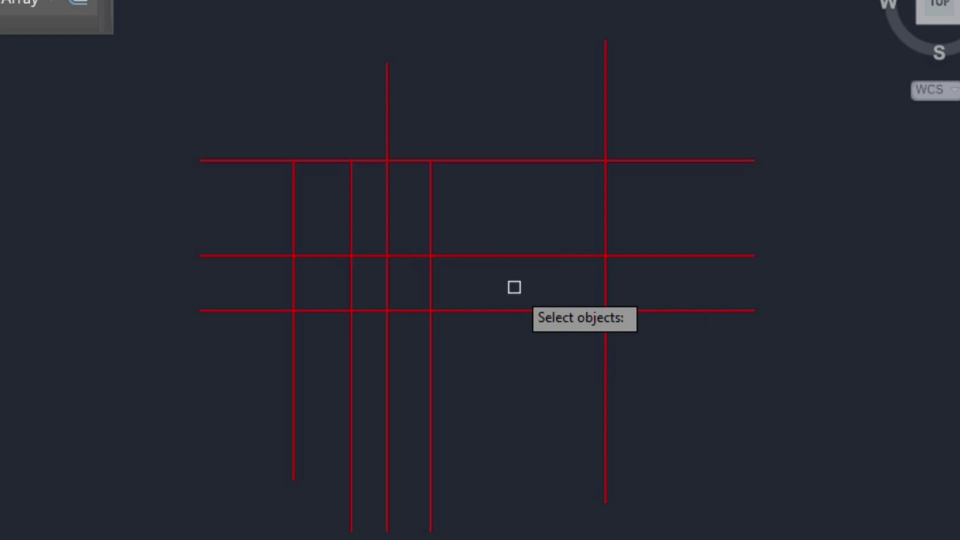
{"action": "key", "text": "Return"}
{"action": "left_click", "coordinate": [544, 314]}
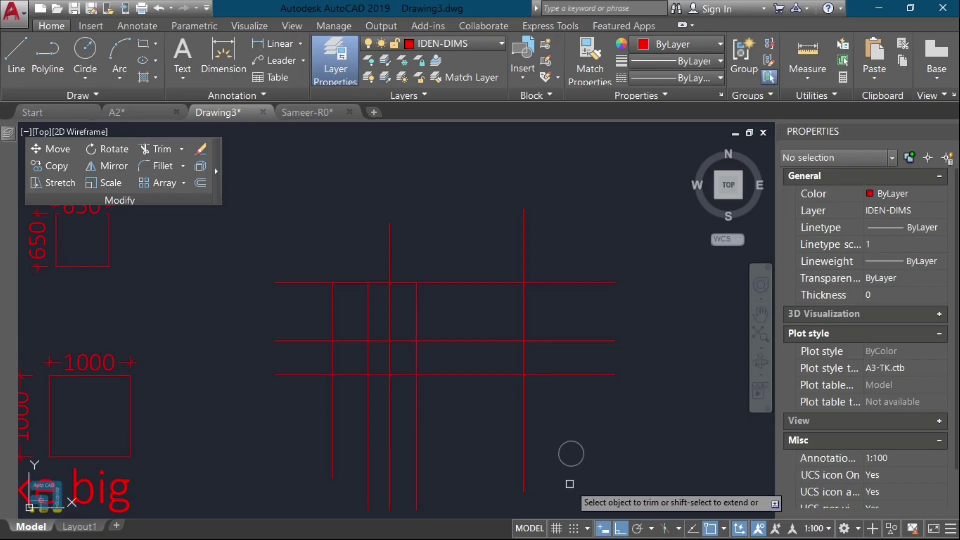
Step: Crossing-trim all verticals below the middle horizontal, then select the horizontal polyline
{"action": "left_click", "coordinate": [570, 453]}
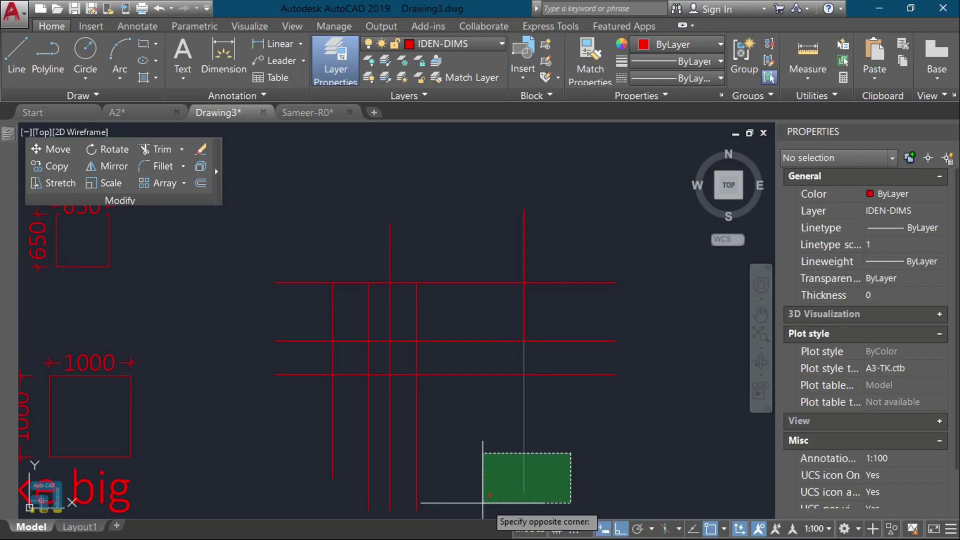
{"action": "left_click", "coordinate": [296, 478]}
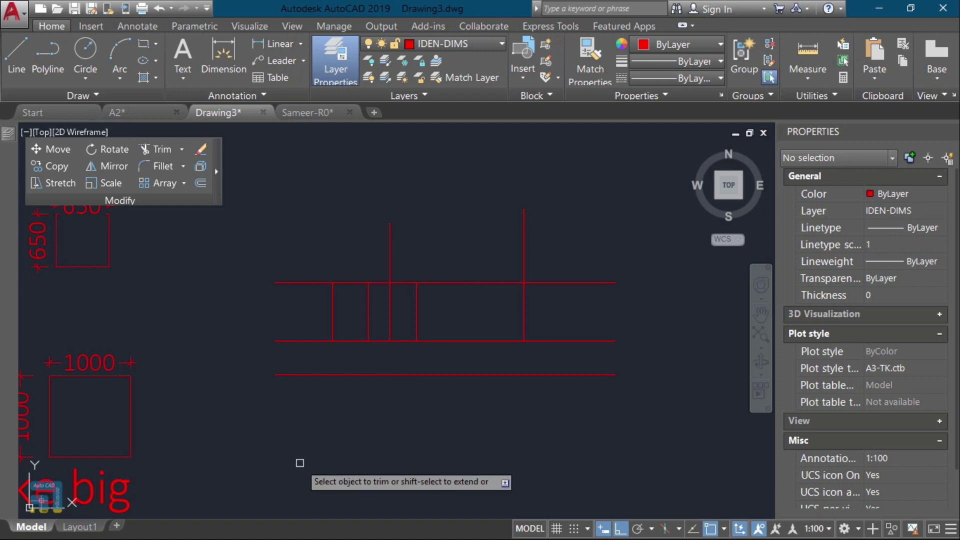
{"action": "key", "text": "Escape"}
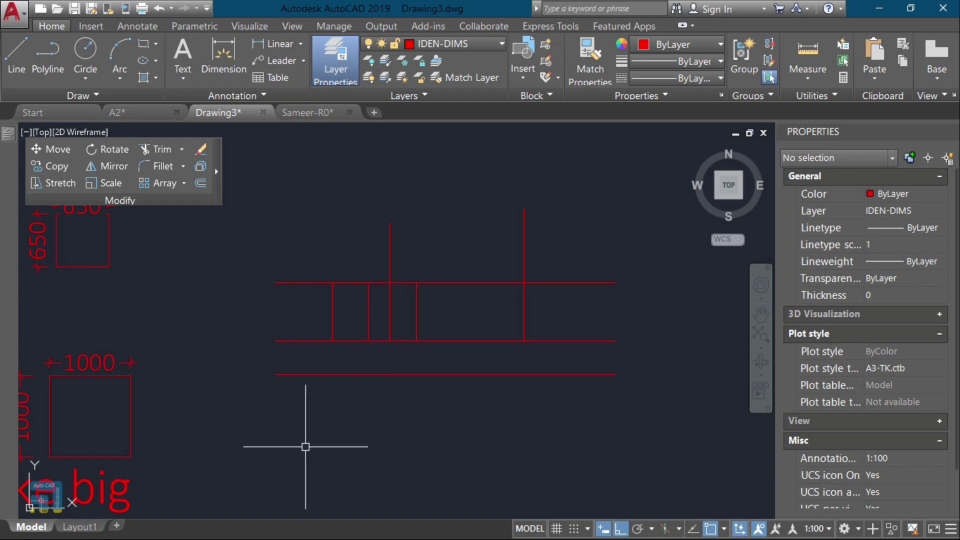
{"action": "scroll", "coordinate": [314, 434], "scroll_direction": "up", "scroll_amount": 3}
{"action": "left_click", "coordinate": [249, 417]}
Step: Grip-stretch the horizontal polyline's end point to a new position
{"action": "left_click", "coordinate": [260, 417]}
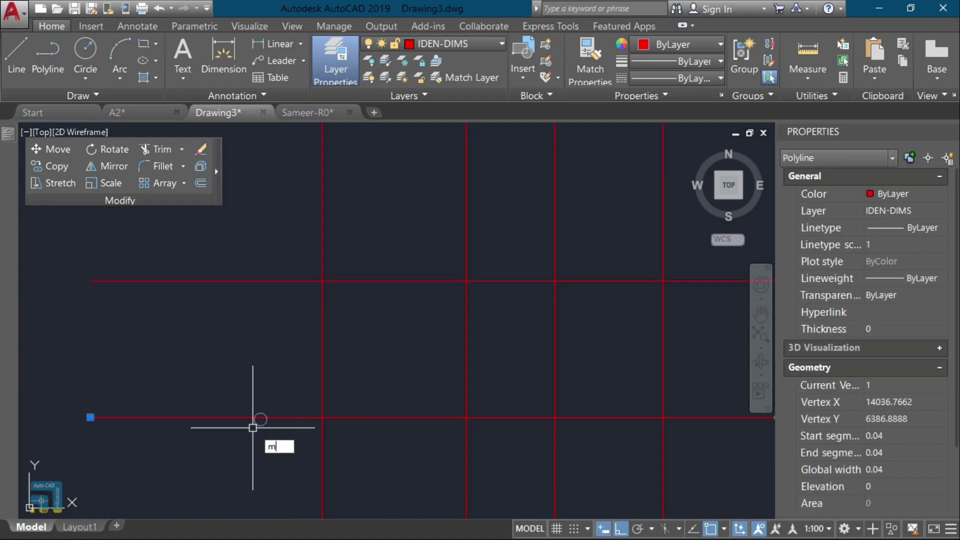
{"action": "left_click", "coordinate": [268, 294]}
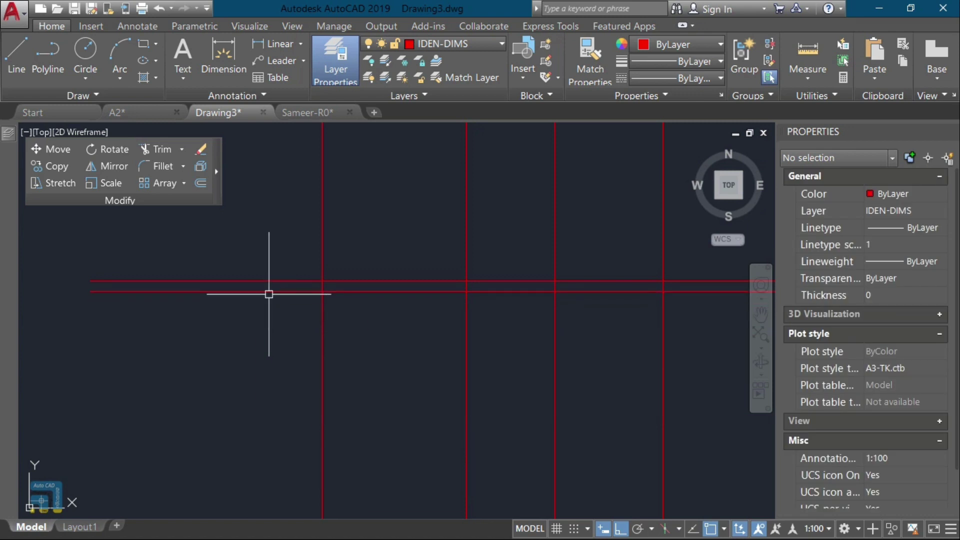
{"action": "scroll", "coordinate": [344, 299], "scroll_direction": "down", "scroll_amount": 8}
{"action": "scroll", "coordinate": [351, 244], "scroll_direction": "up", "scroll_amount": 6}
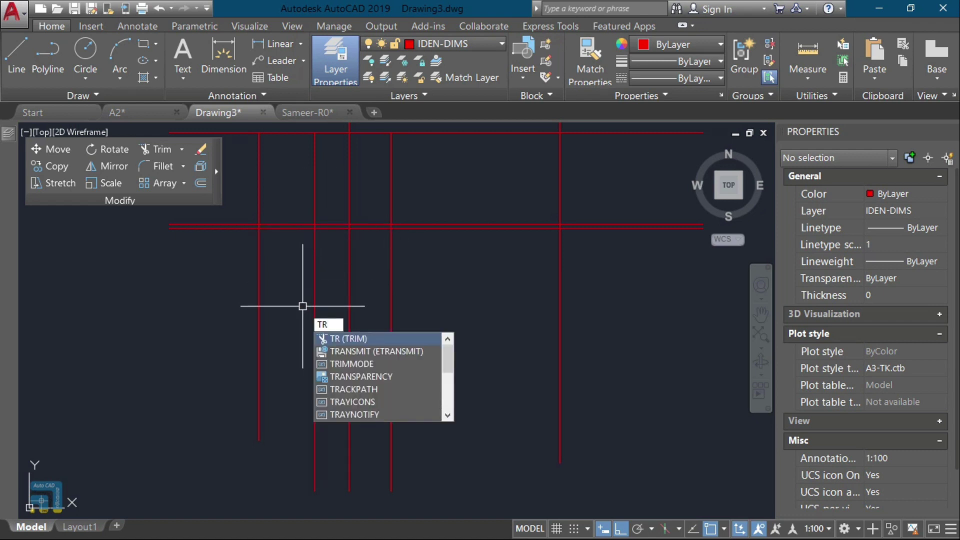
Step: Start TRIM twice, crossing-selecting the red lines before ending without a result
{"action": "key", "text": "Return"}
{"action": "scroll", "coordinate": [450, 205], "scroll_direction": "up", "scroll_amount": 5}
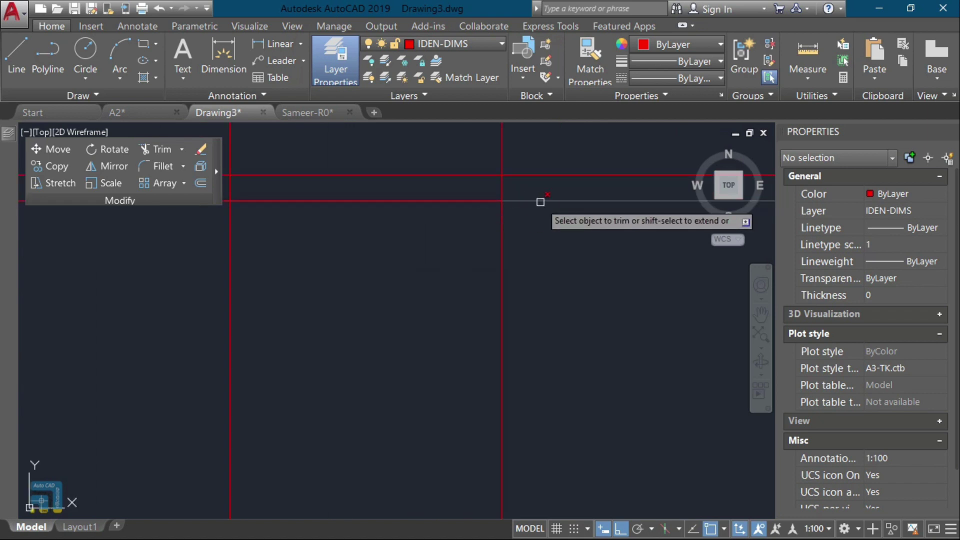
{"action": "scroll", "coordinate": [540, 202], "scroll_direction": "down", "scroll_amount": 2}
{"action": "scroll", "coordinate": [379, 271], "scroll_direction": "up", "scroll_amount": 2}
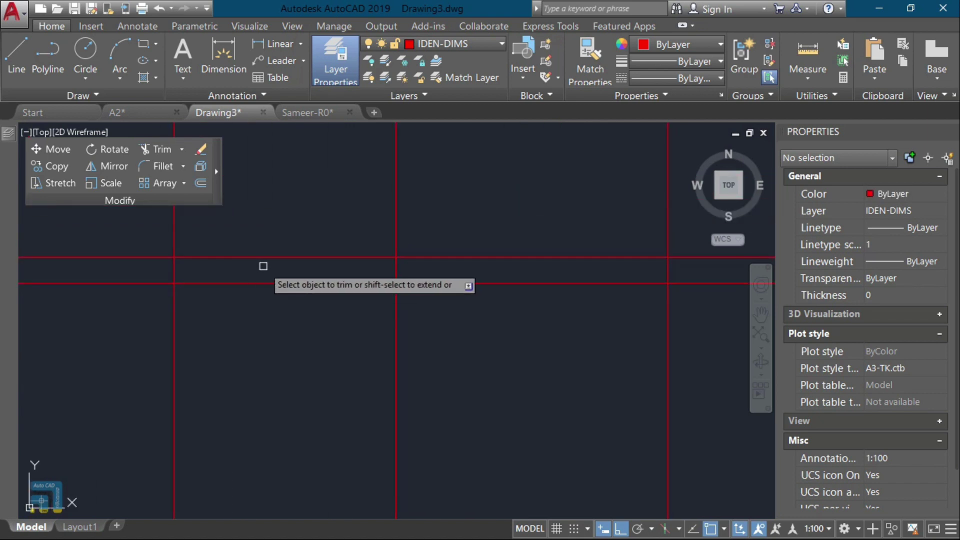
{"action": "key", "text": "Escape"}
{"action": "scroll", "coordinate": [300, 295], "scroll_direction": "down", "scroll_amount": 3}
{"action": "type", "text": "tr"}
{"action": "key", "text": "Return"}
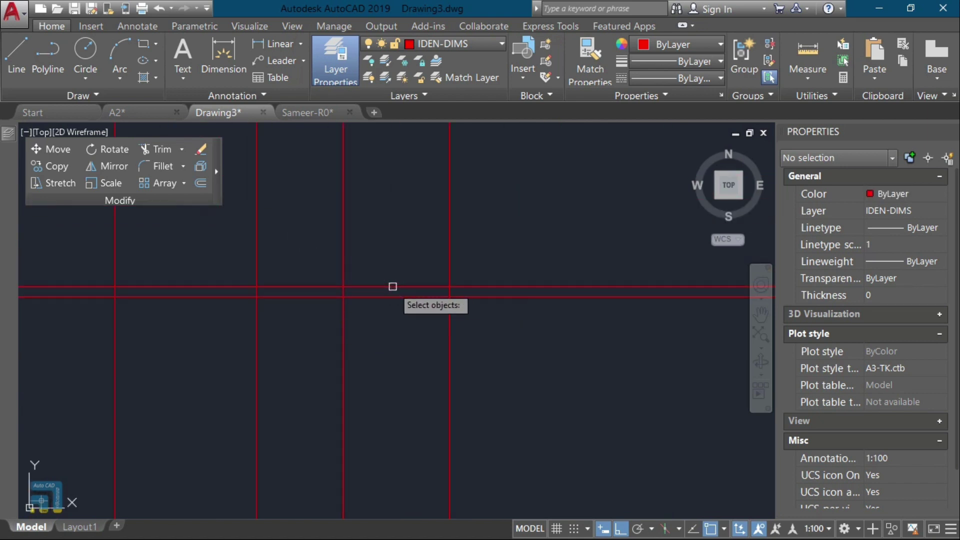
{"action": "scroll", "coordinate": [391, 284], "scroll_direction": "down", "scroll_amount": 6}
{"action": "scroll", "coordinate": [406, 285], "scroll_direction": "up", "scroll_amount": 3}
{"action": "left_click", "coordinate": [414, 283]}
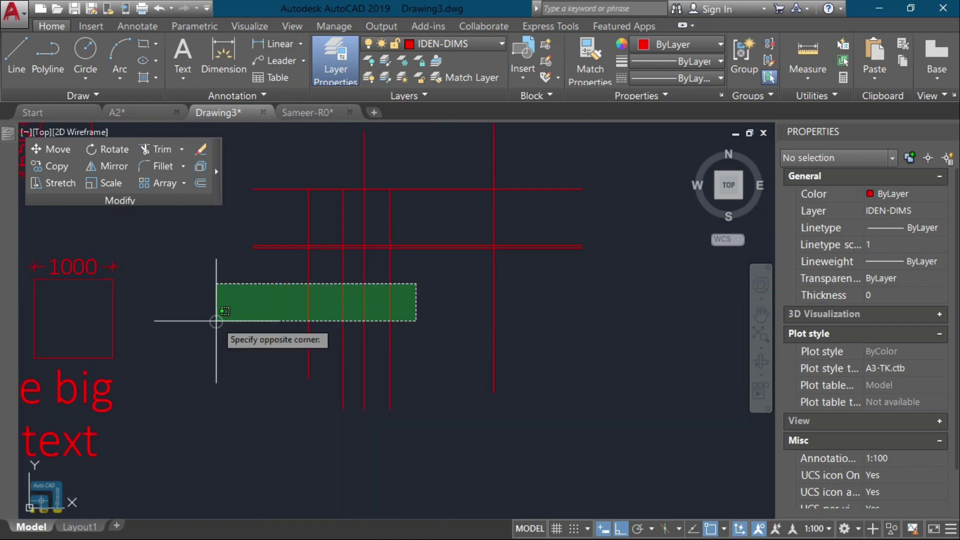
{"action": "left_click", "coordinate": [215, 325]}
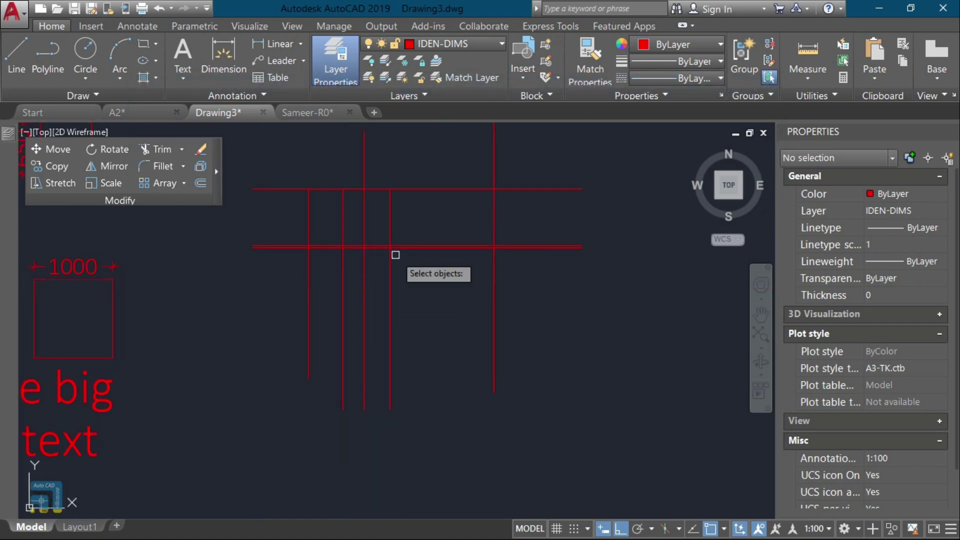
{"action": "key", "text": "Escape"}
Step: Trim the short verticals below the lower line, using all objects as cutting edges
{"action": "type", "text": "tr"}
{"action": "key", "text": "Return"}
{"action": "scroll", "coordinate": [396, 253], "scroll_direction": "up", "scroll_amount": 3}
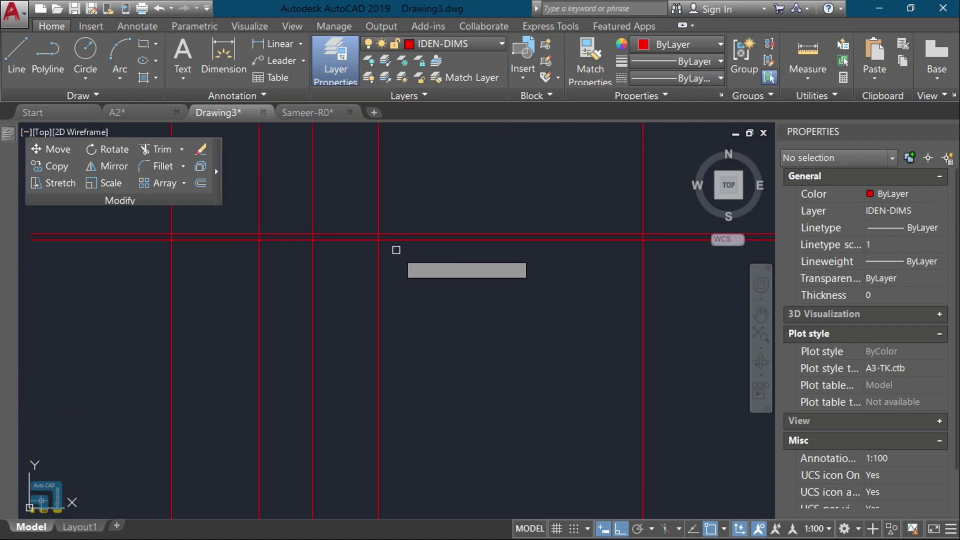
{"action": "scroll", "coordinate": [411, 238], "scroll_direction": "down", "scroll_amount": 3}
{"action": "key", "text": "Return"}
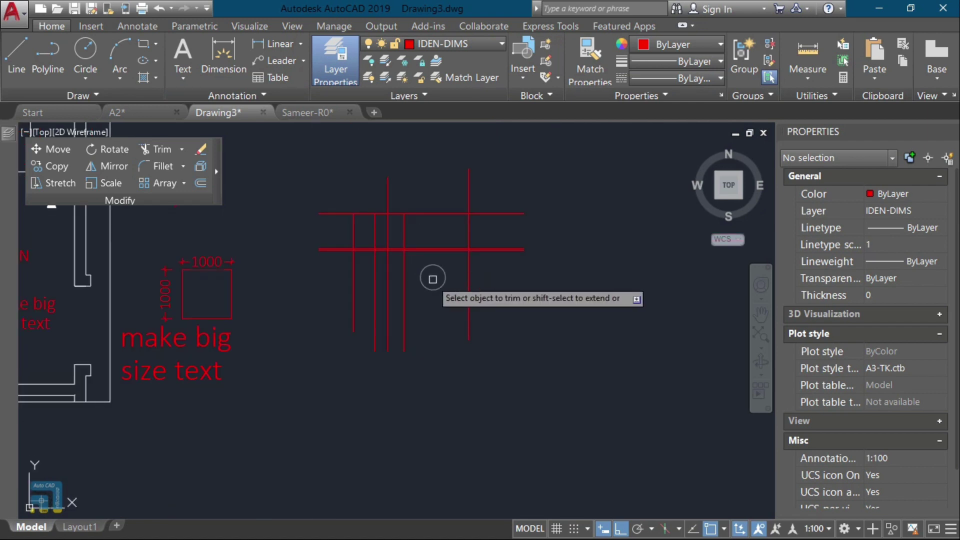
{"action": "left_click", "coordinate": [438, 276]}
{"action": "left_click", "coordinate": [290, 299]}
{"action": "scroll", "coordinate": [364, 265], "scroll_direction": "up", "scroll_amount": 5}
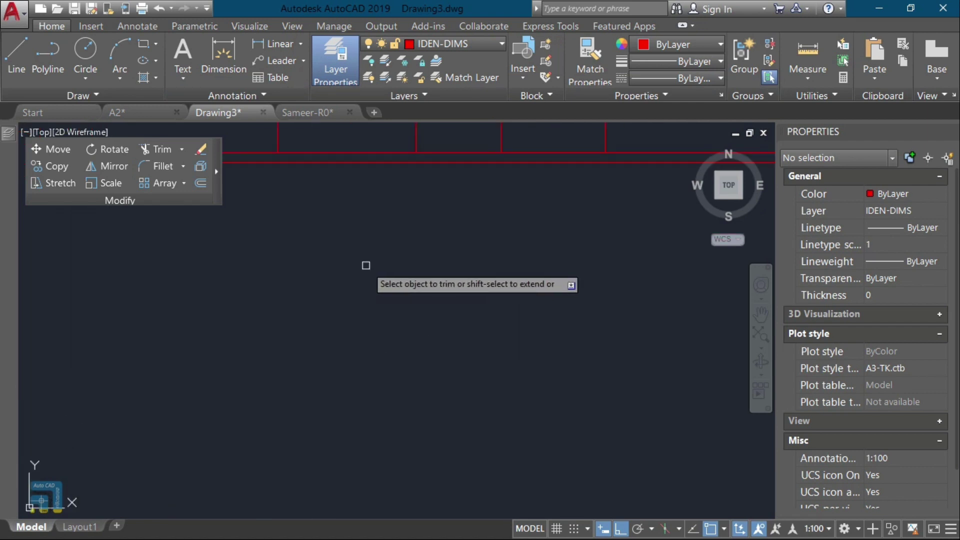
{"action": "key", "text": "Escape"}
{"action": "middle_click_drag", "start_coordinate": [365, 266], "coordinate": [365, 369]}
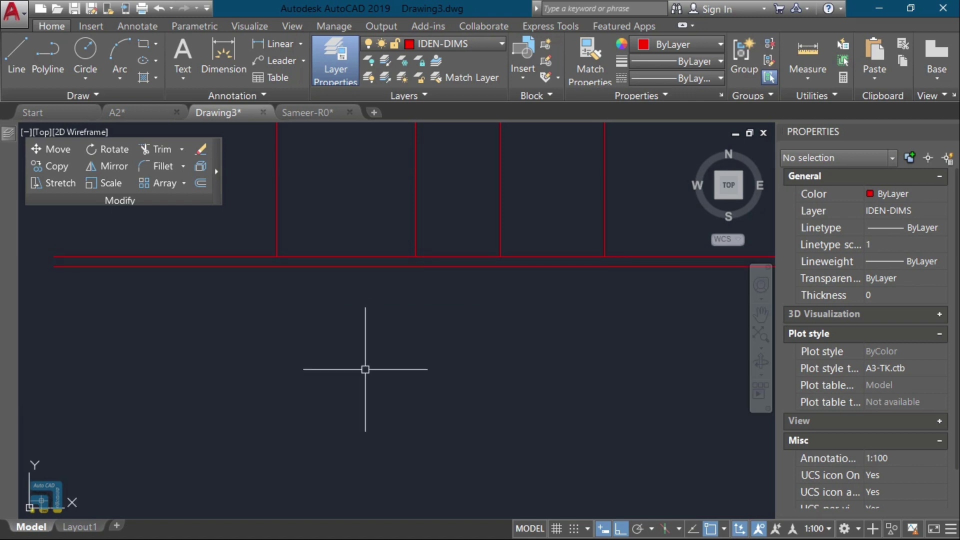
{"action": "scroll", "coordinate": [349, 332], "scroll_direction": "down", "scroll_amount": 5}
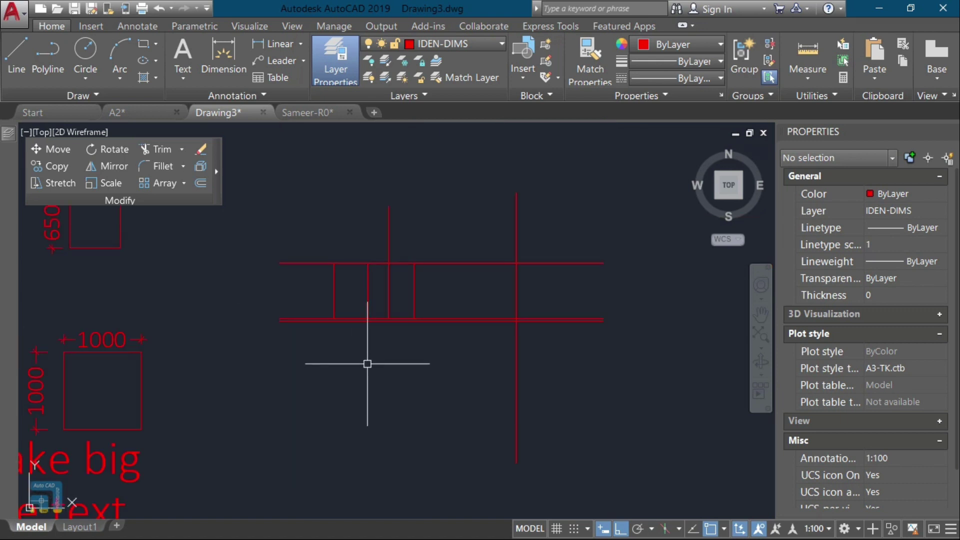
Step: Draw a rectangle below the red lines by picking two corners
{"action": "type", "text": "c"}
{"action": "key", "text": "Return"}
{"action": "left_click", "coordinate": [301, 355]}
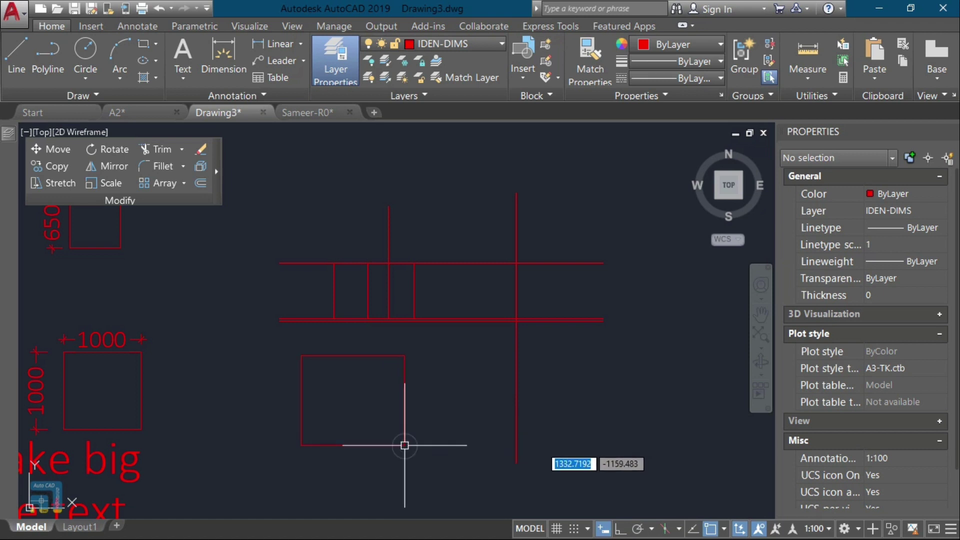
{"action": "left_click", "coordinate": [404, 445]}
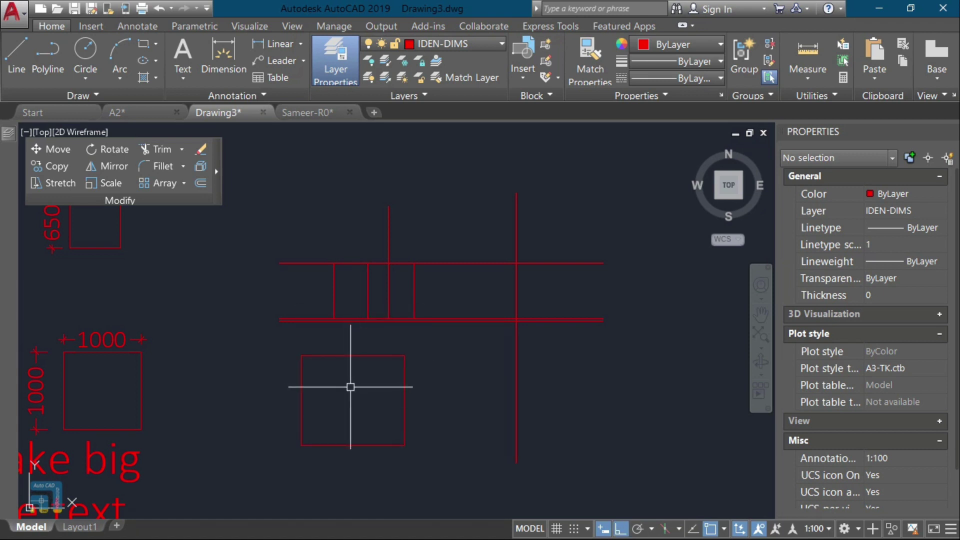
Step: With ortho off, draw a zigzag of line segments crisscrossing the rectangle
{"action": "type", "text": "l"}
{"action": "key", "text": "Return"}
{"action": "left_click", "coordinate": [450, 408]}
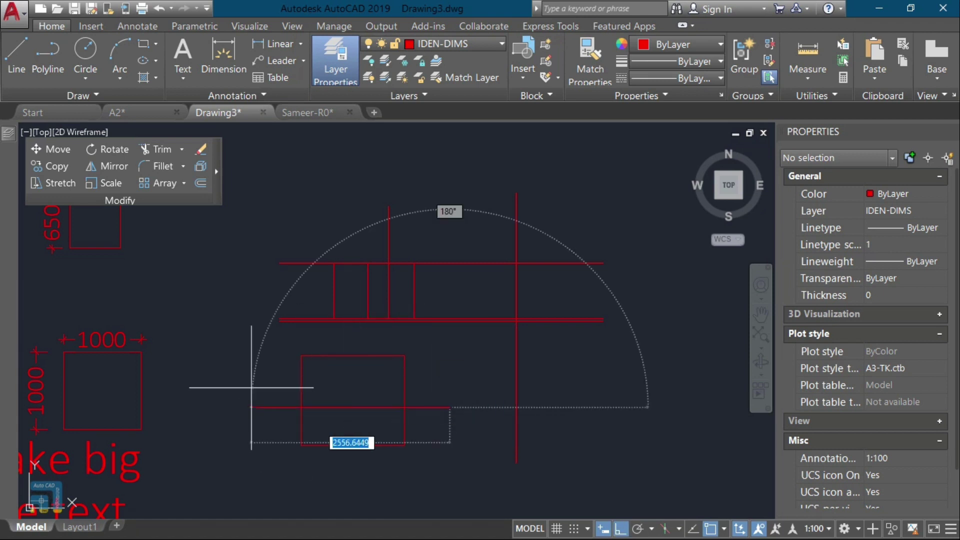
{"action": "left_click", "coordinate": [345, 381]}
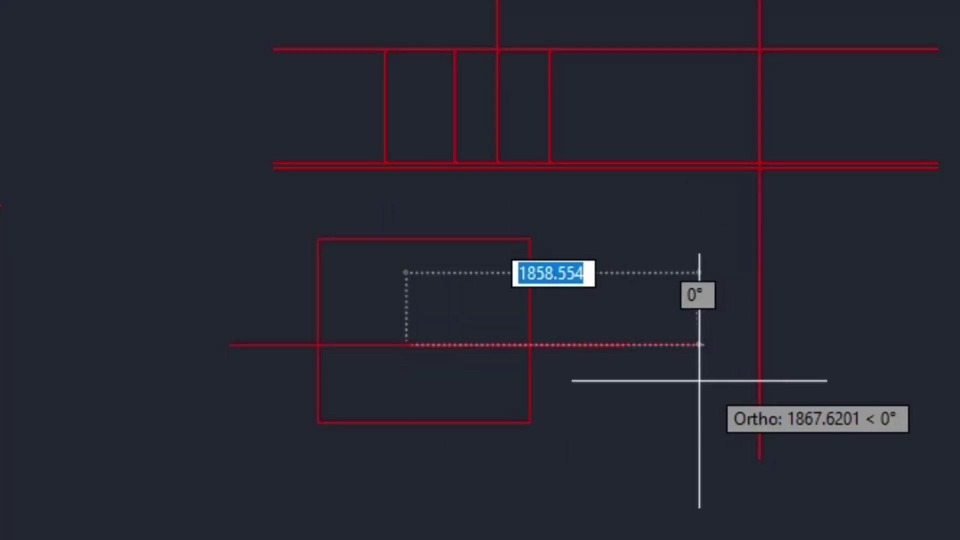
{"action": "key", "text": "F8"}
{"action": "left_click", "coordinate": [649, 400]}
{"action": "left_click", "coordinate": [392, 472]}
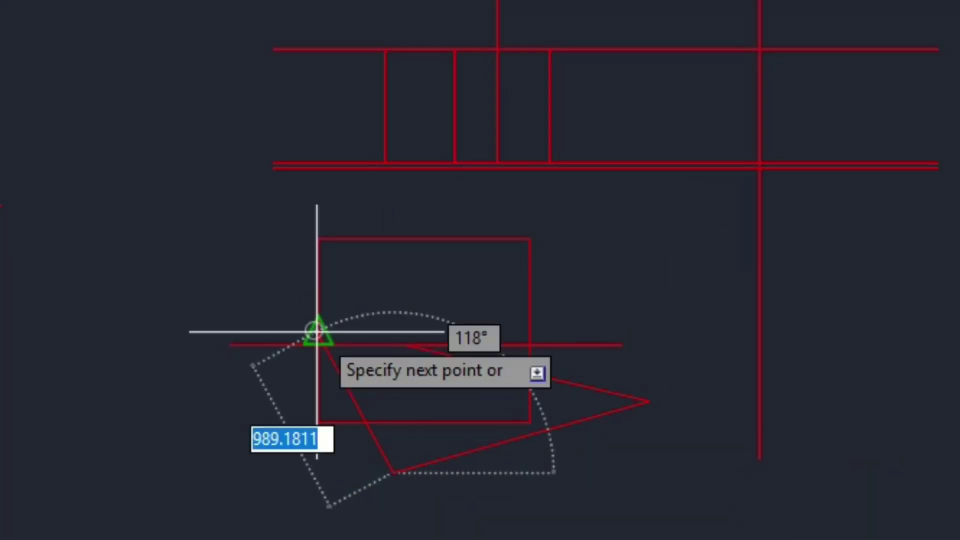
{"action": "left_click", "coordinate": [304, 293]}
{"action": "left_click", "coordinate": [632, 263]}
{"action": "left_click", "coordinate": [515, 297]}
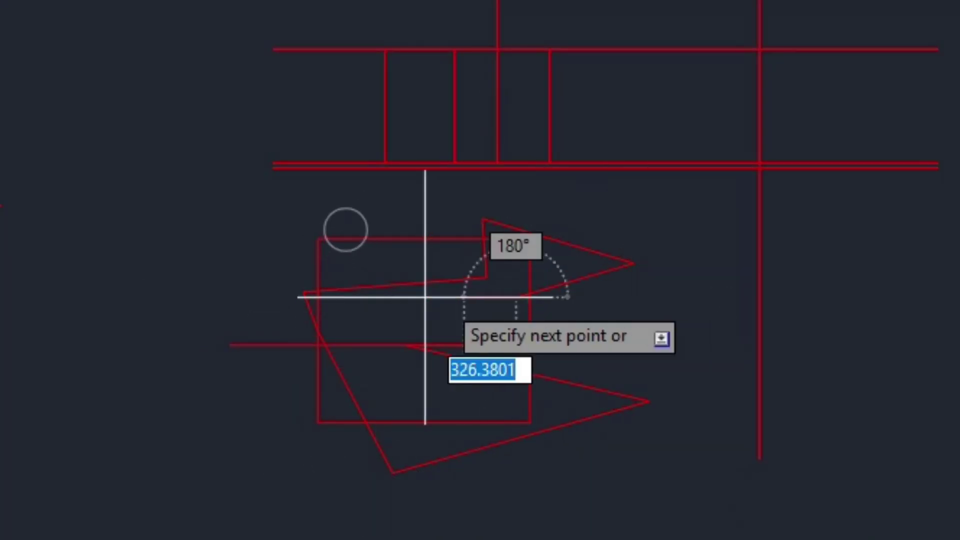
{"action": "left_click", "coordinate": [346, 235]}
{"action": "left_click", "coordinate": [344, 202]}
{"action": "key", "text": "Escape"}
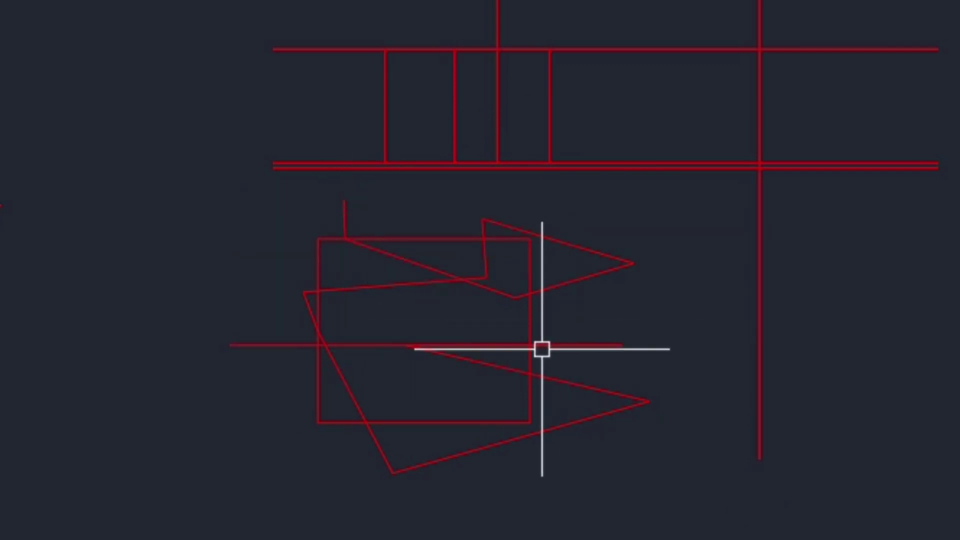
{"action": "scroll", "coordinate": [484, 347], "scroll_direction": "up", "scroll_amount": 2}
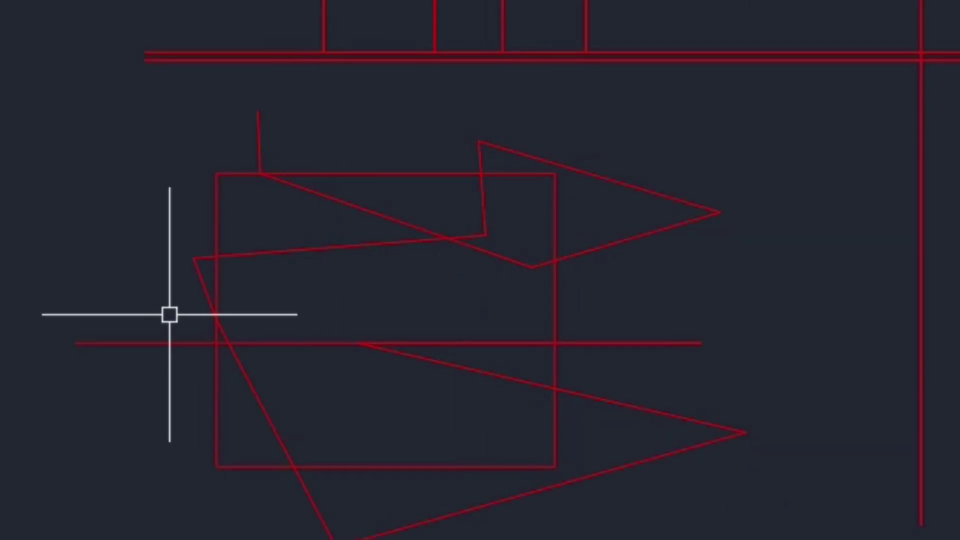
{"action": "left_click", "coordinate": [257, 466]}
{"action": "type", "text": "EXTRIM"}
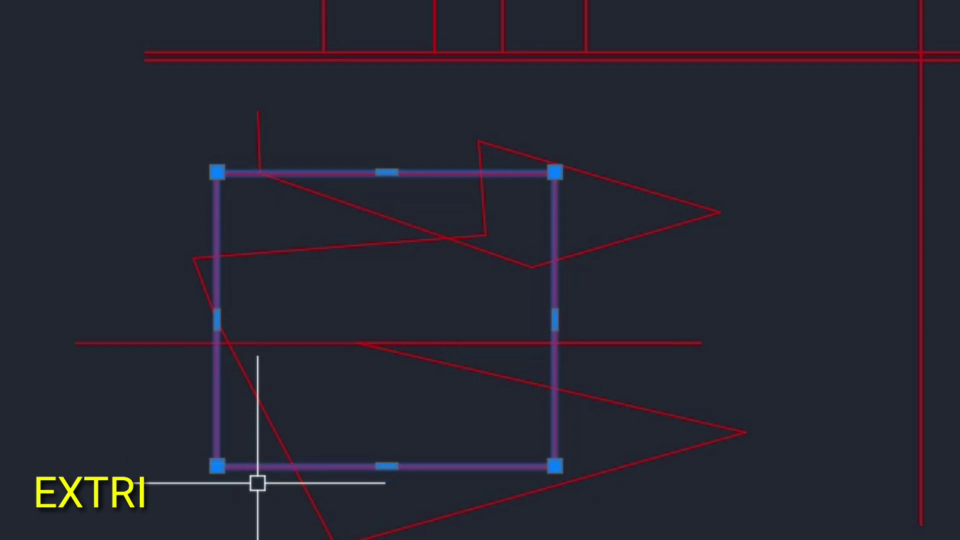
{"action": "key", "text": "Return"}
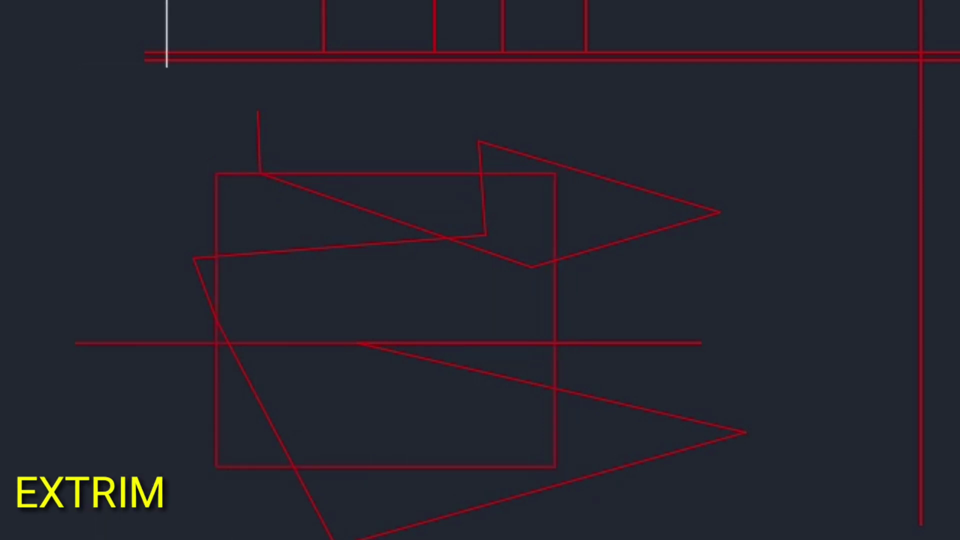
{"action": "type", "text": "e"}
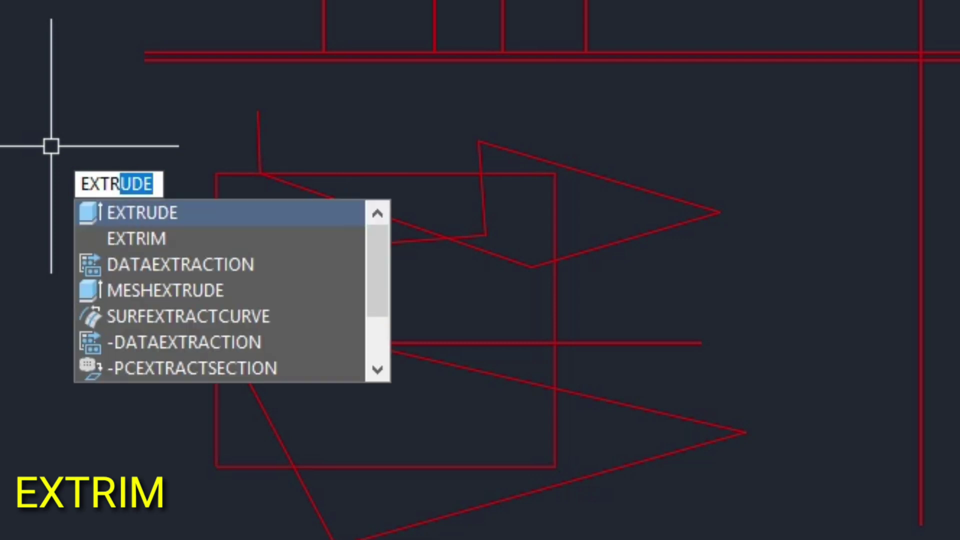
{"action": "left_click", "coordinate": [152, 240]}
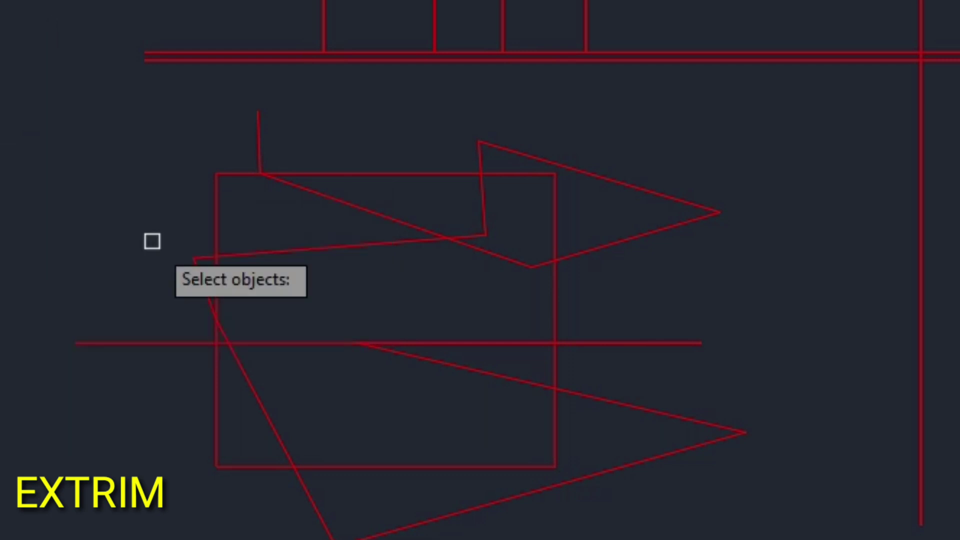
{"action": "left_click", "coordinate": [215, 215]}
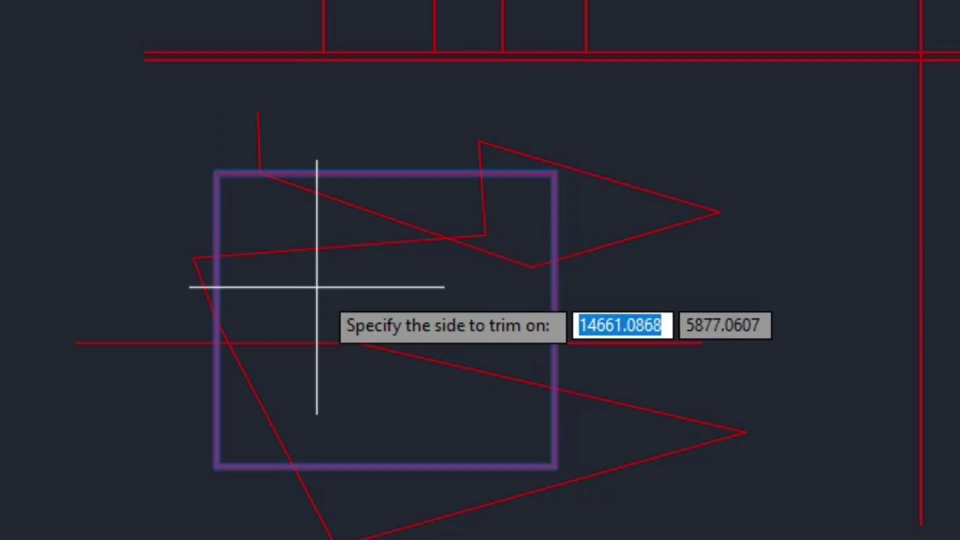
{"action": "left_click", "coordinate": [322, 291]}
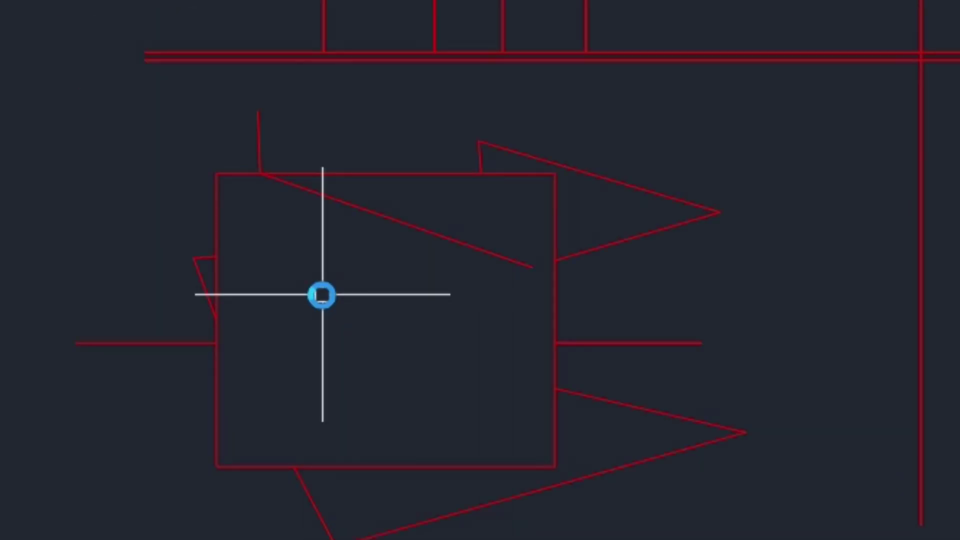
{"action": "left_click", "coordinate": [396, 219]}
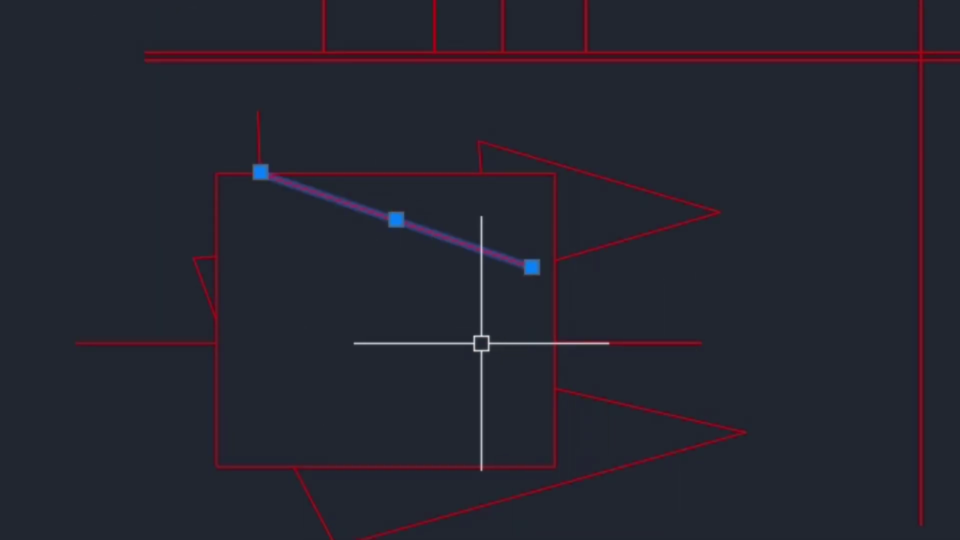
{"action": "key", "text": "Delete"}
{"action": "type", "text": "u"}
{"action": "key", "text": "Return"}
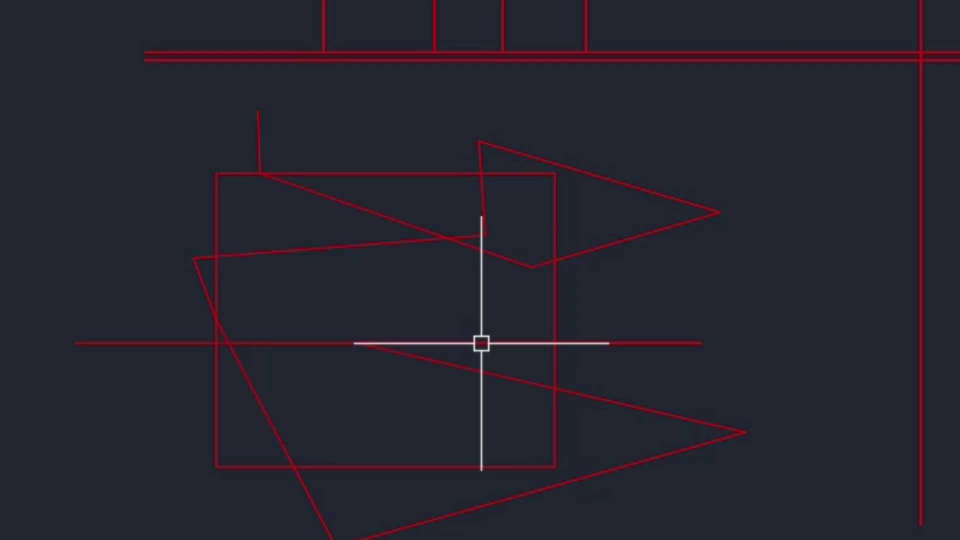
Step: Run EXTRIM with the rectangle as boundary to cut the line parts outside it
{"action": "type", "text": "extr"}
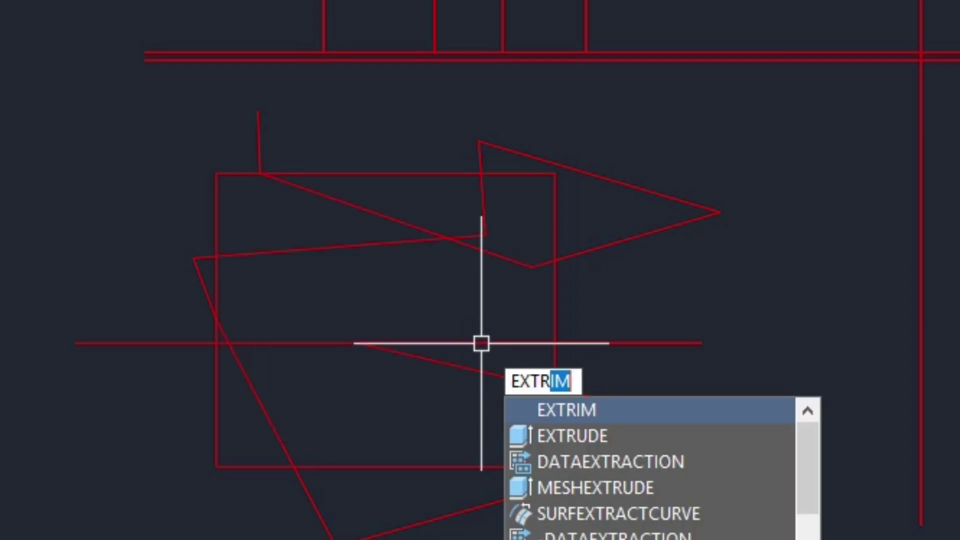
{"action": "key", "text": "Return"}
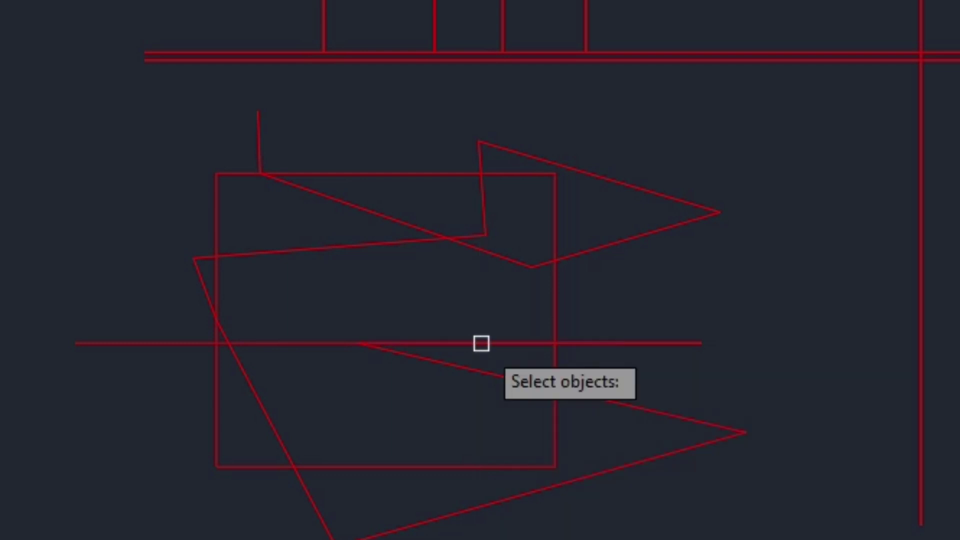
{"action": "left_click", "coordinate": [555, 310]}
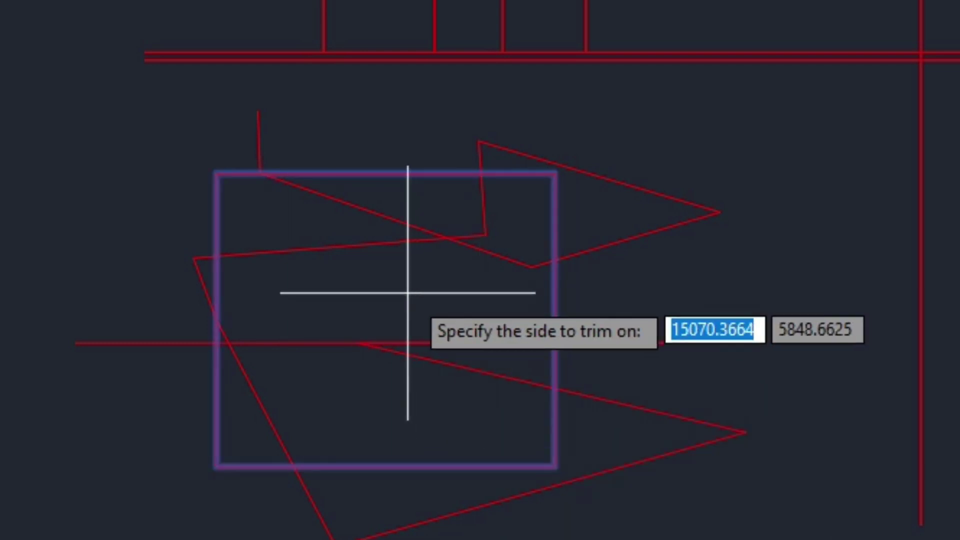
{"action": "left_click", "coordinate": [661, 313]}
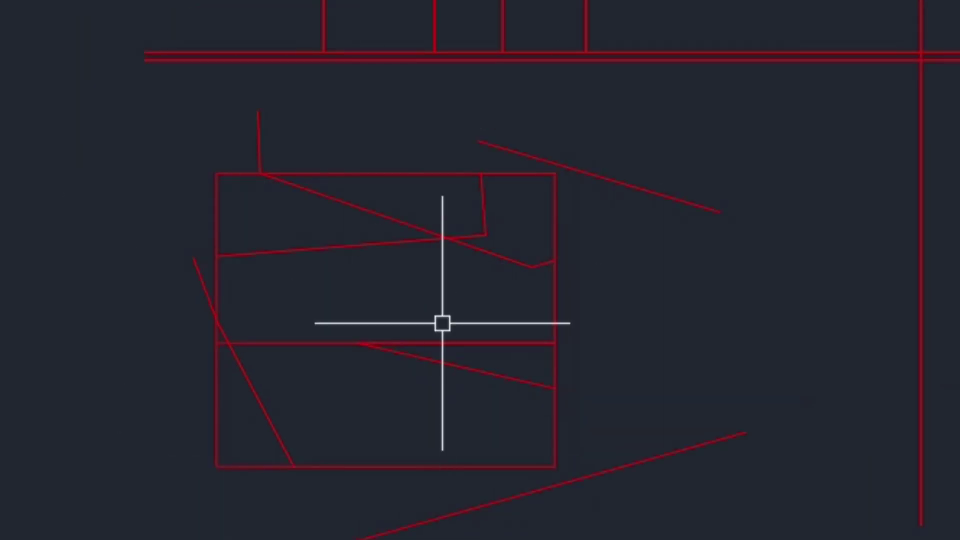
{"action": "type", "text": "TRIM"}
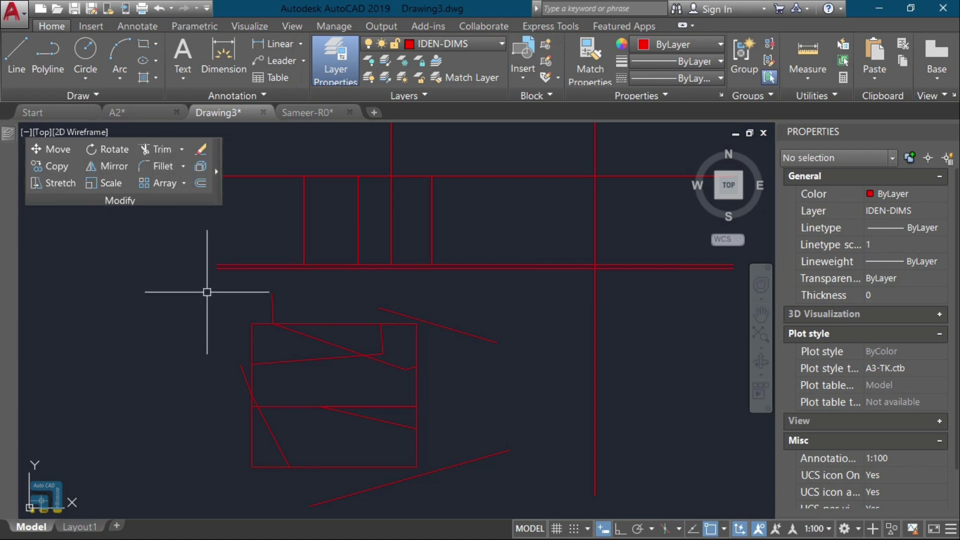
Step: Bring the red command list into view and window-select the check mark group
{"action": "scroll", "coordinate": [207, 292], "scroll_direction": "down", "scroll_amount": 8}
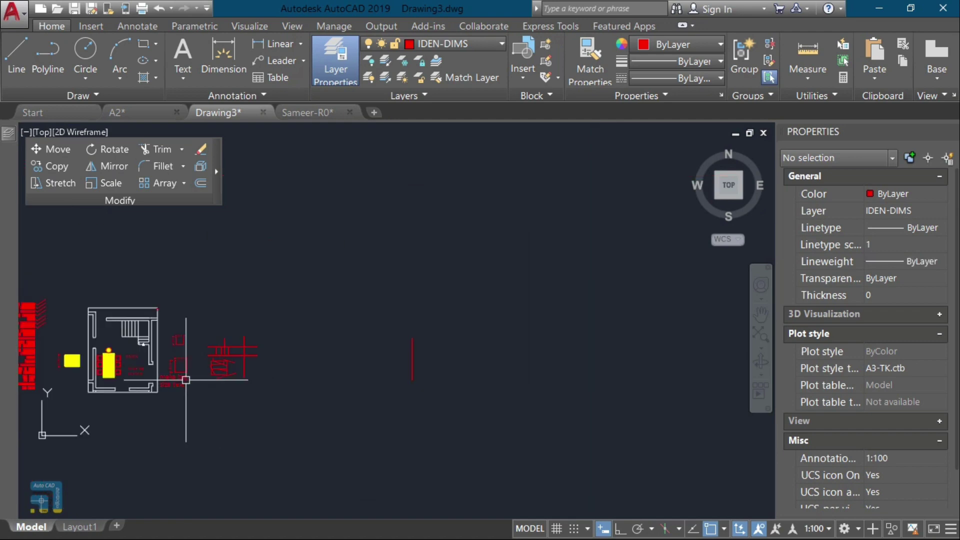
{"action": "middle_click_drag", "start_coordinate": [186, 380], "coordinate": [330, 390]}
{"action": "scroll", "coordinate": [172, 352], "scroll_direction": "up", "scroll_amount": 8}
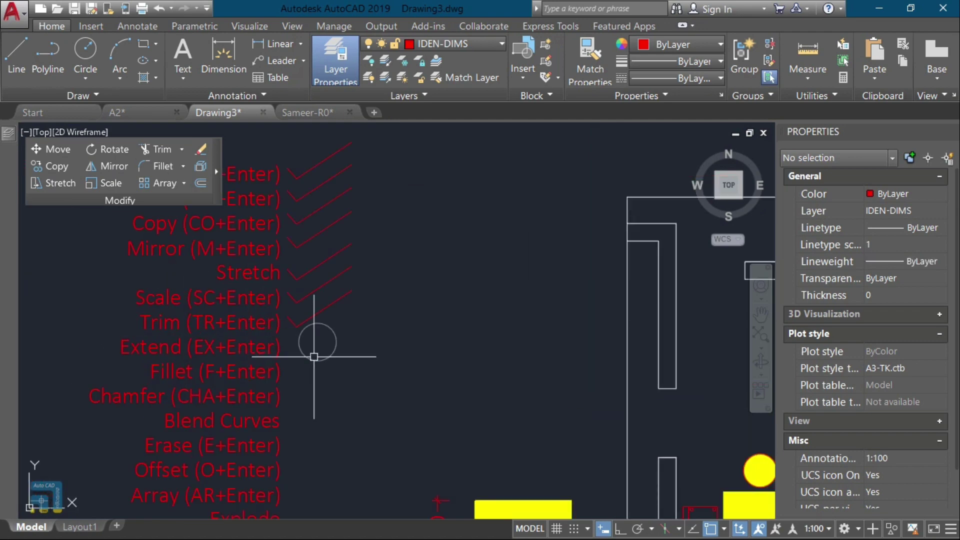
{"action": "left_click", "coordinate": [314, 352]}
{"action": "left_click", "coordinate": [292, 315]}
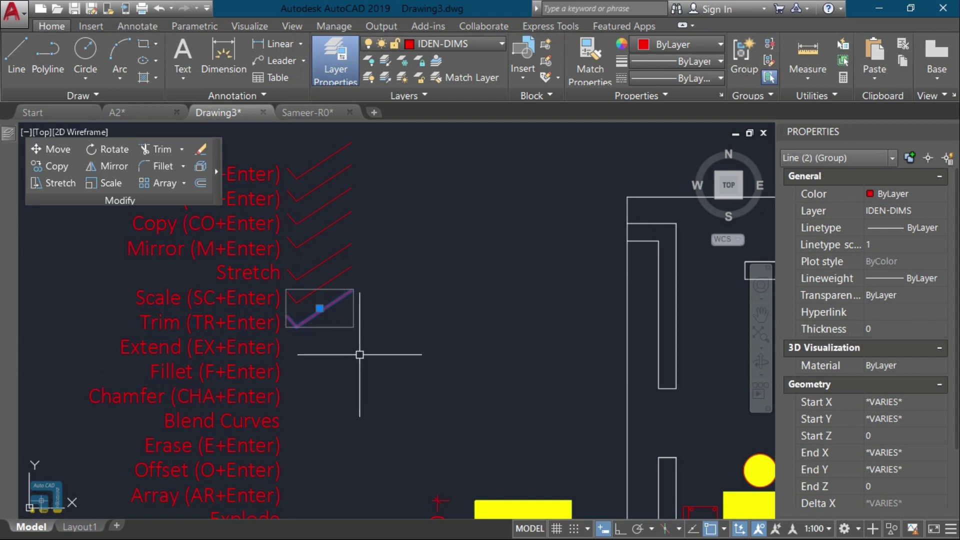
{"action": "type", "text": "c"}
{"action": "key", "text": "Escape"}
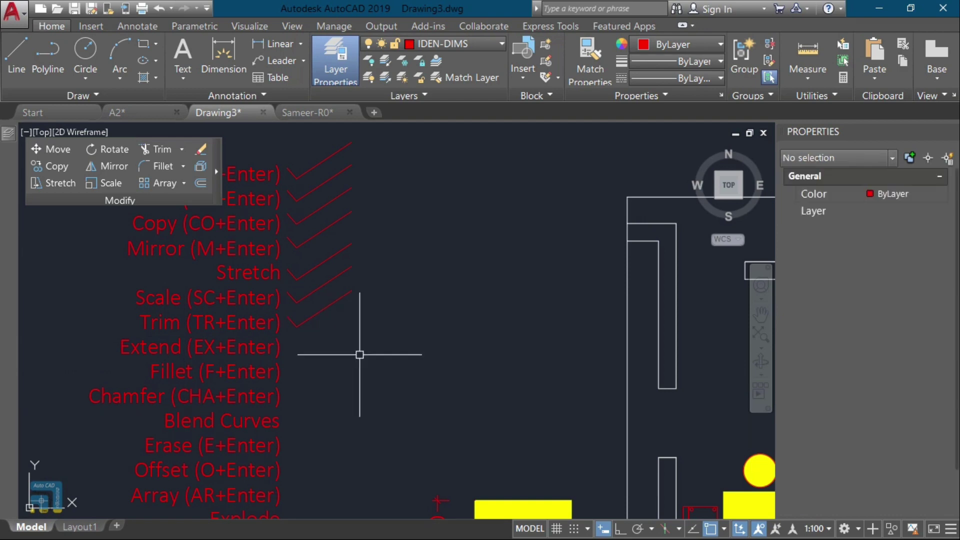
Step: Add an 'extrim' multiline text note beside Trim and move it slightly down
{"action": "type", "text": "t"}
{"action": "key", "text": "Return"}
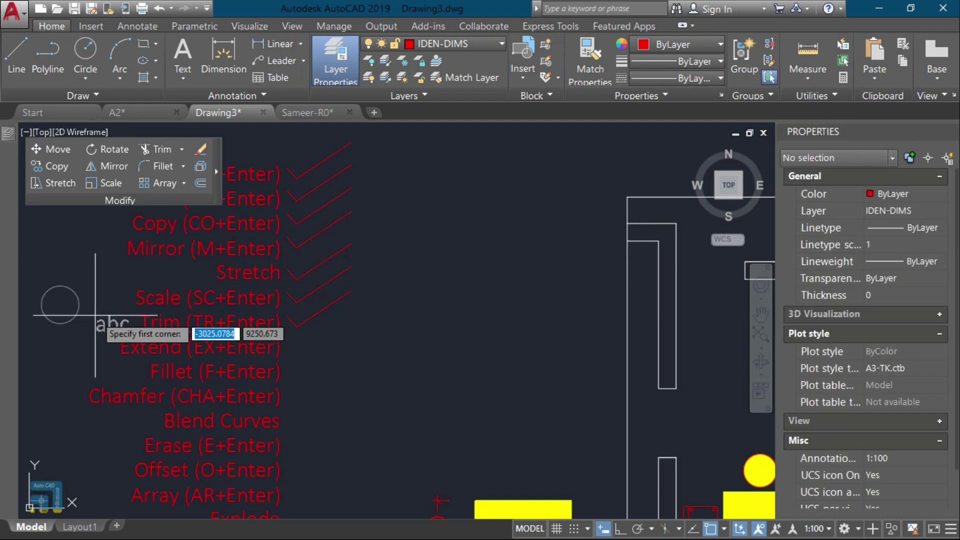
{"action": "left_click", "coordinate": [60, 300]}
{"action": "left_click", "coordinate": [72, 325]}
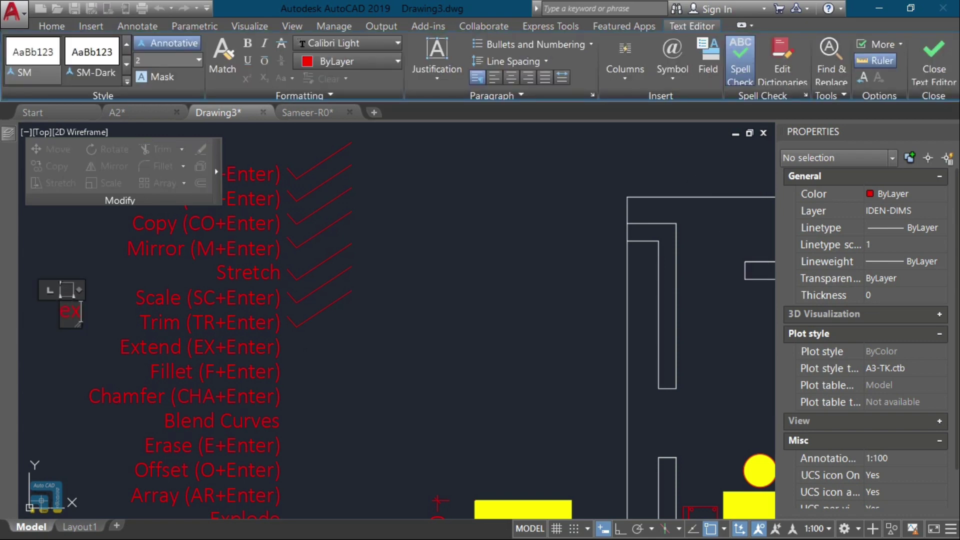
{"action": "left_click", "coordinate": [68, 345]}
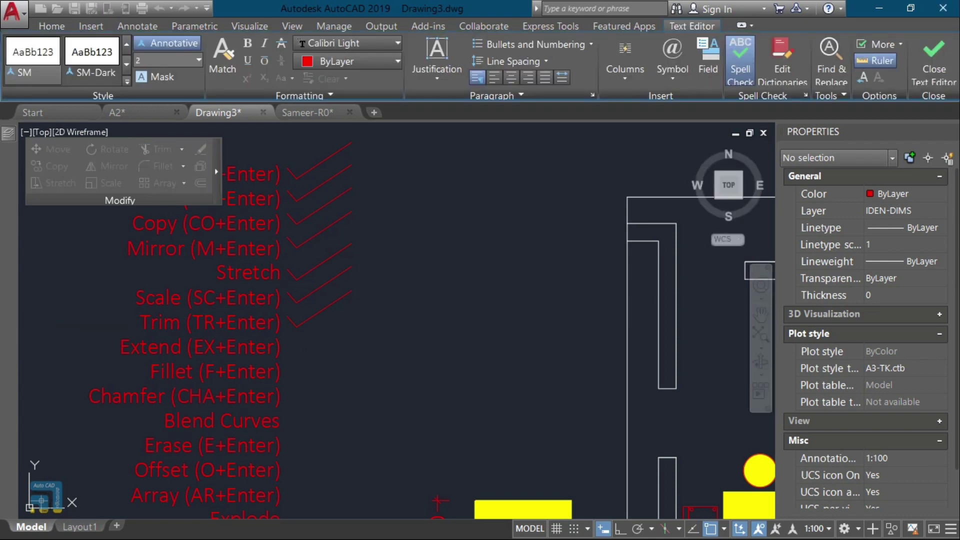
{"action": "left_click", "coordinate": [91, 310]}
{"action": "type", "text": "m"}
{"action": "key", "text": "Return"}
{"action": "left_click", "coordinate": [89, 326]}
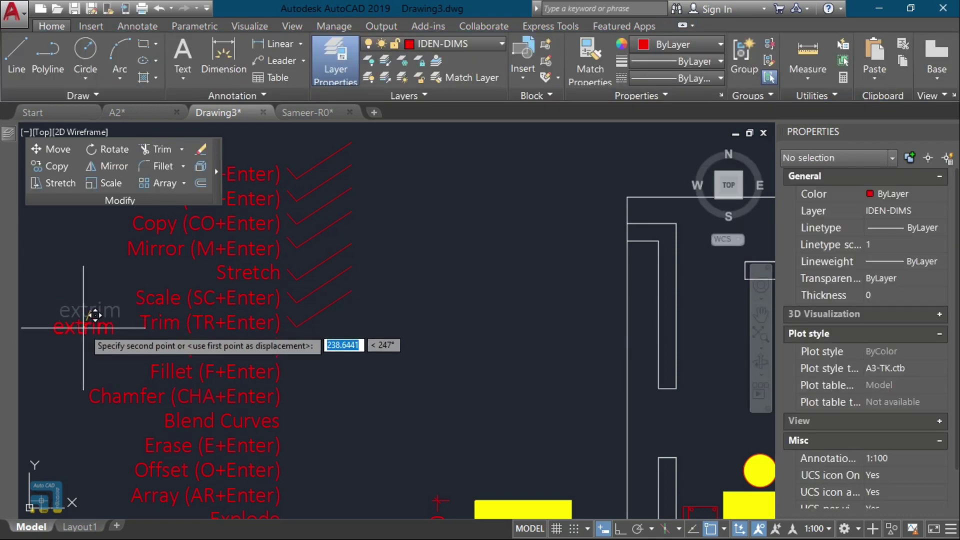
{"action": "left_click", "coordinate": [90, 318]}
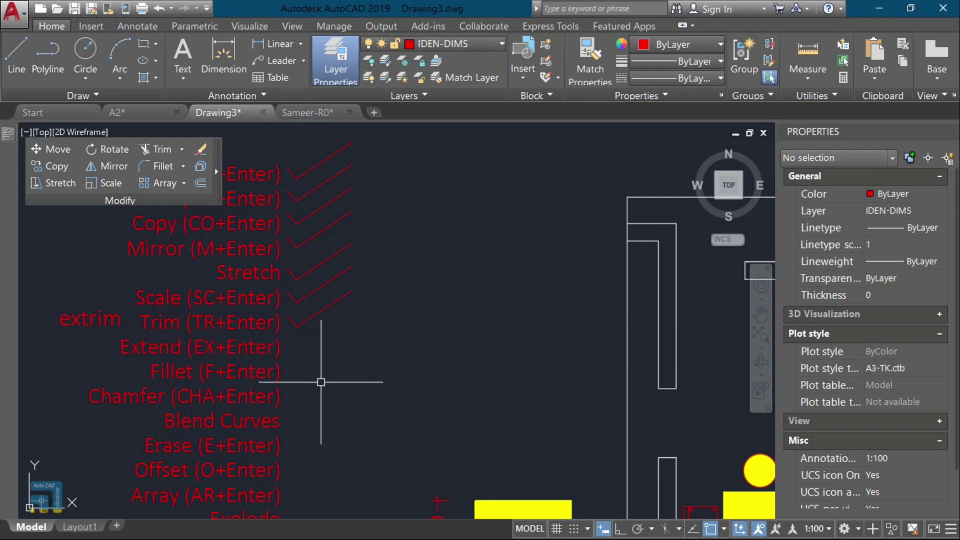
Step: Select the Trim check mark and start copying it from a base point
{"action": "left_click", "coordinate": [294, 323]}
{"action": "type", "text": "c"}
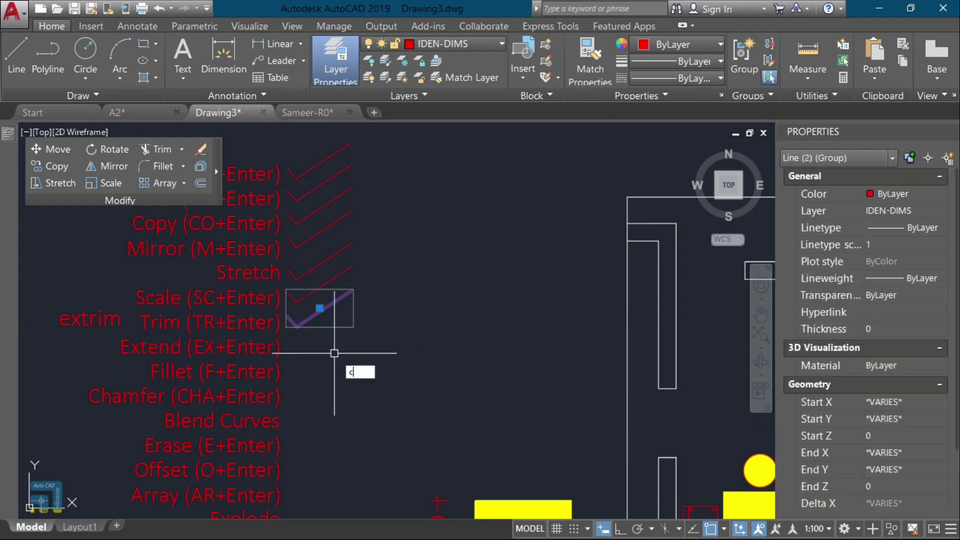
{"action": "type", "text": "o"}
{"action": "key", "text": "Return"}
{"action": "left_click", "coordinate": [365, 340]}
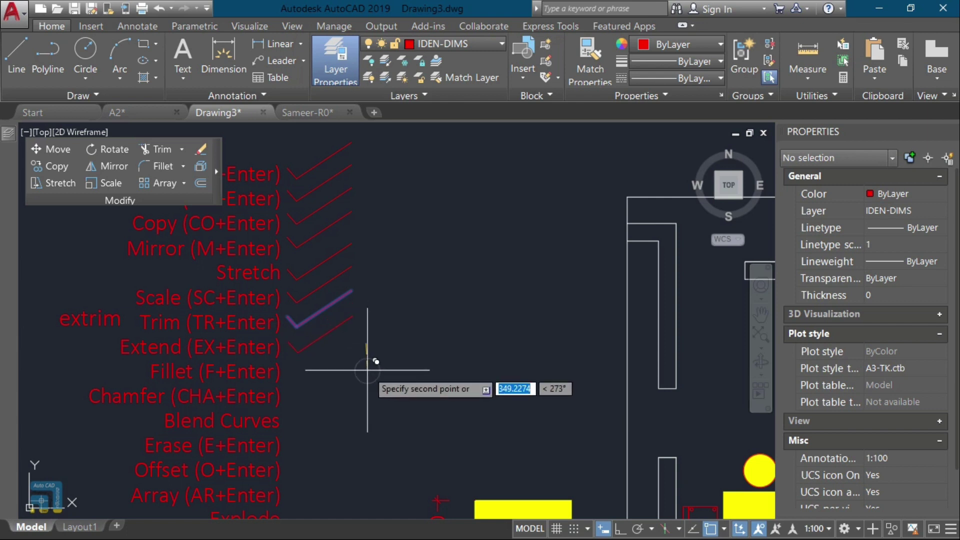
{"action": "scroll", "coordinate": [337, 306], "scroll_direction": "down", "scroll_amount": 4}
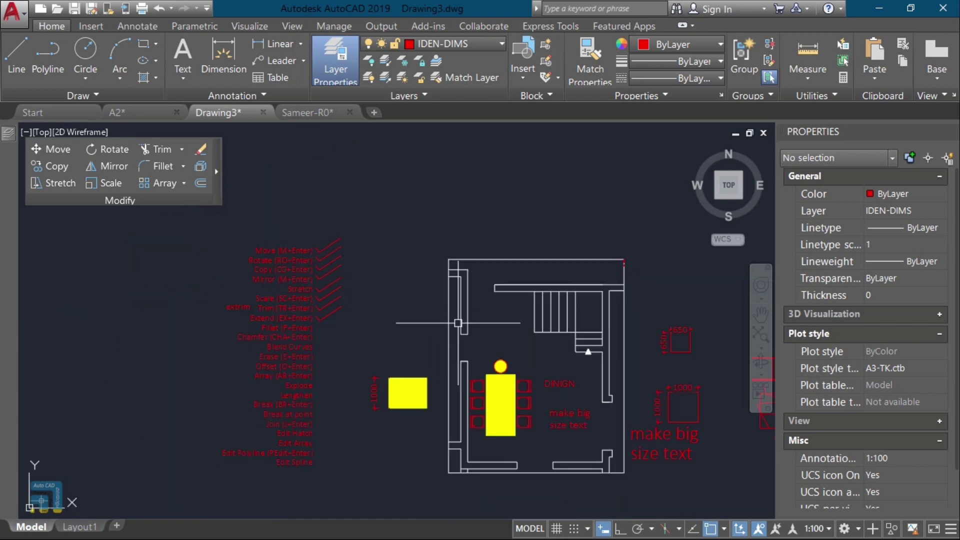
Step: Draw a three-segment line: slanted top, right side and lower return around the sketch
{"action": "middle_click_drag", "start_coordinate": [501, 347], "coordinate": [430, 345]}
{"action": "scroll", "coordinate": [615, 343], "scroll_direction": "down", "scroll_amount": 1}
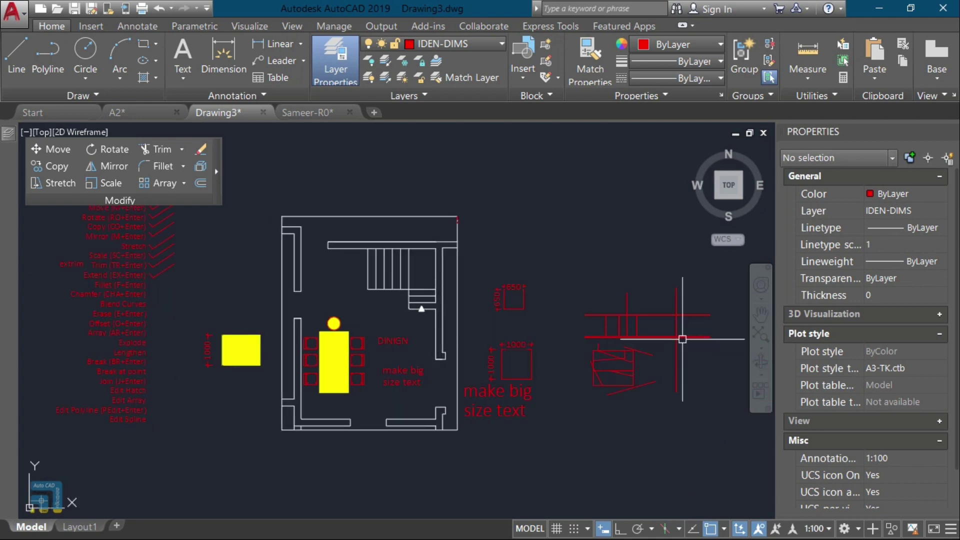
{"action": "scroll", "coordinate": [685, 340], "scroll_direction": "up", "scroll_amount": 2}
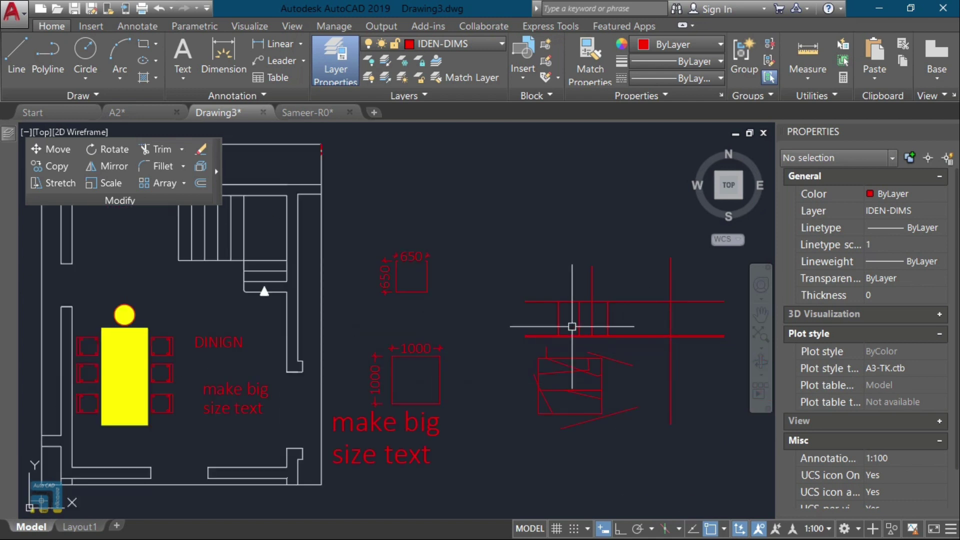
{"action": "middle_click_drag", "start_coordinate": [571, 299], "coordinate": [399, 343]}
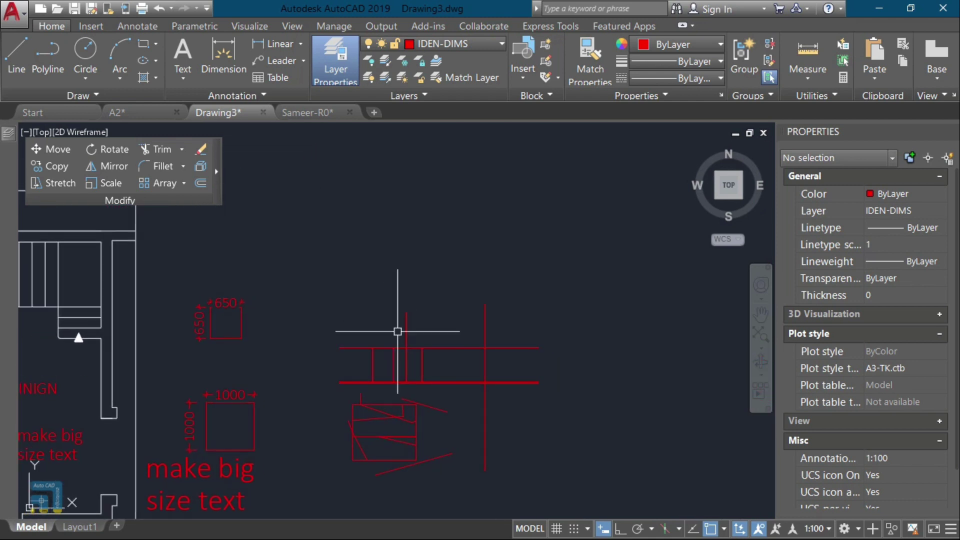
{"action": "type", "text": "l"}
{"action": "key", "text": "Return"}
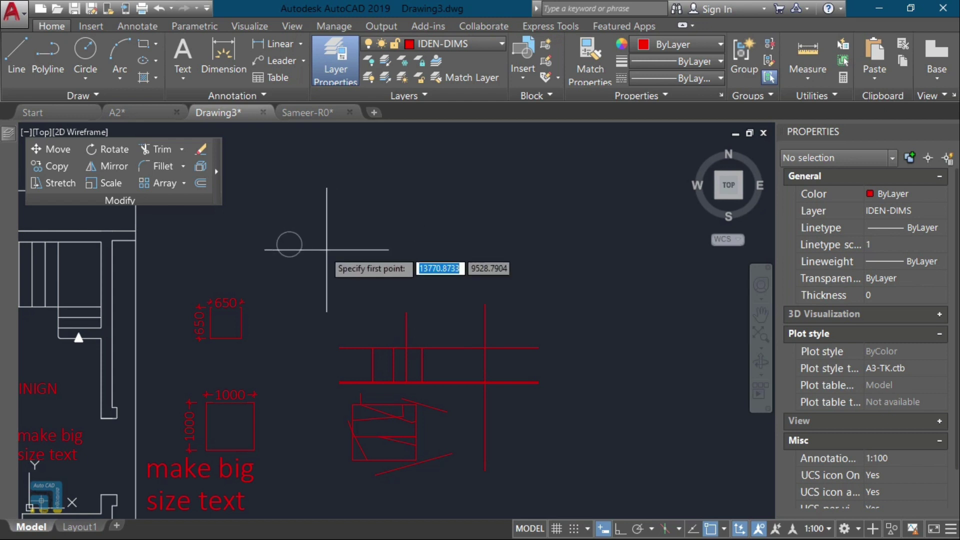
{"action": "left_click", "coordinate": [290, 243]}
{"action": "left_click", "coordinate": [574, 193]}
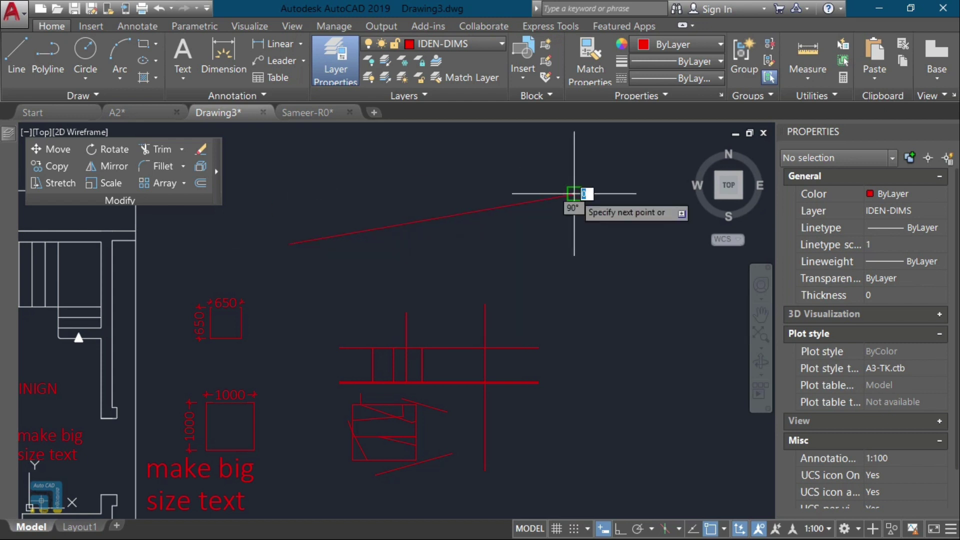
{"action": "left_click", "coordinate": [639, 361]}
{"action": "left_click", "coordinate": [575, 458]}
{"action": "key", "text": "Return"}
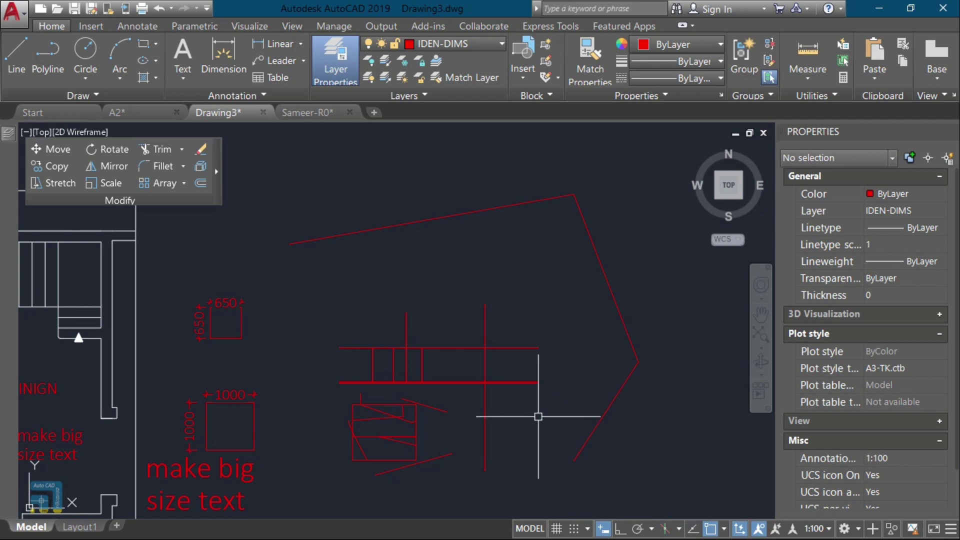
{"action": "scroll", "coordinate": [482, 307], "scroll_direction": "up", "scroll_amount": 2}
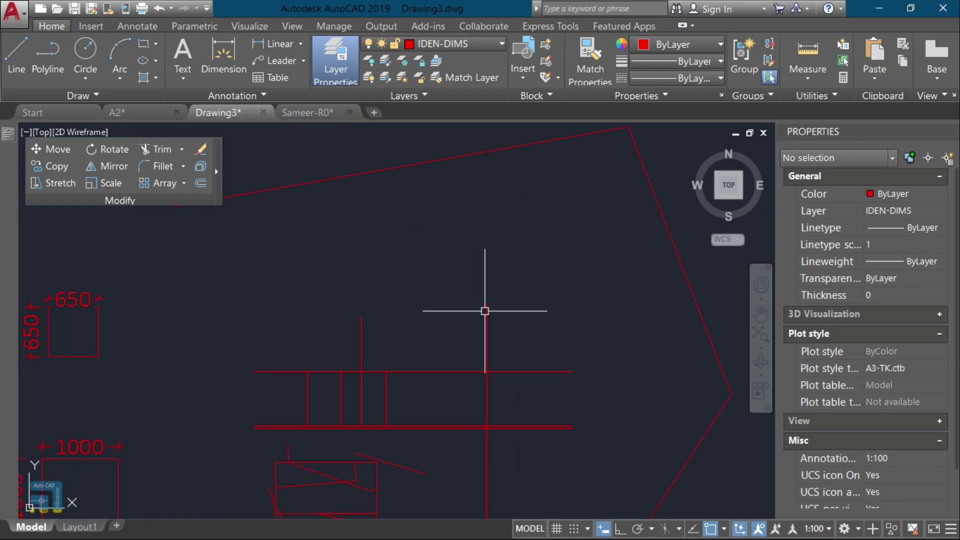
{"action": "middle_click_drag", "start_coordinate": [484, 310], "coordinate": [489, 338]}
Step: Start a new vertical red line with Ortho on, aiming its end at the slanted top line
{"action": "key", "text": "space"}
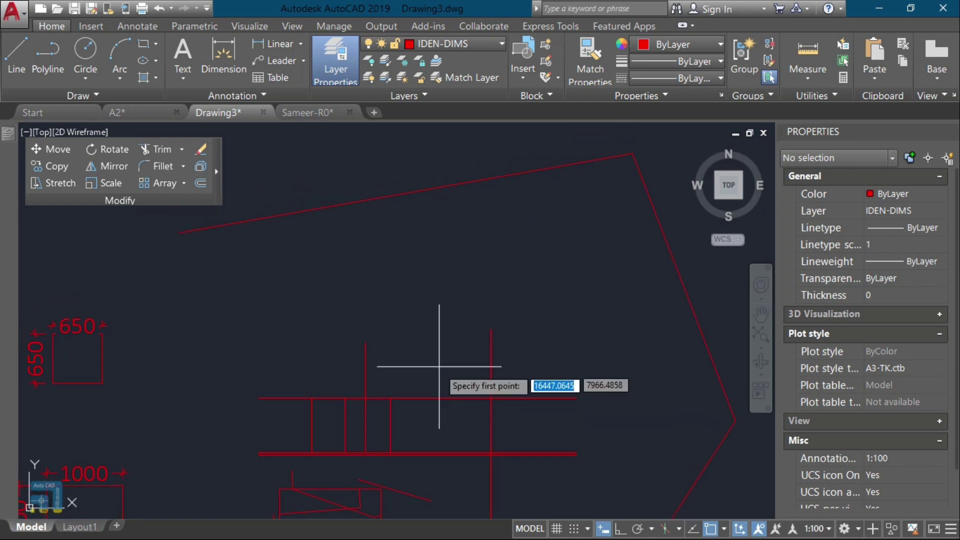
{"action": "left_click", "coordinate": [428, 406]}
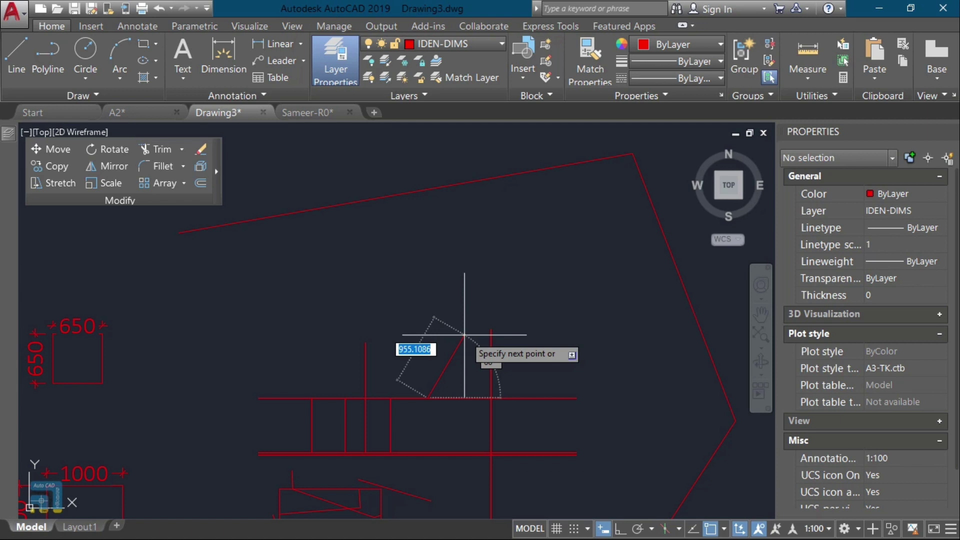
{"action": "key", "text": "F8"}
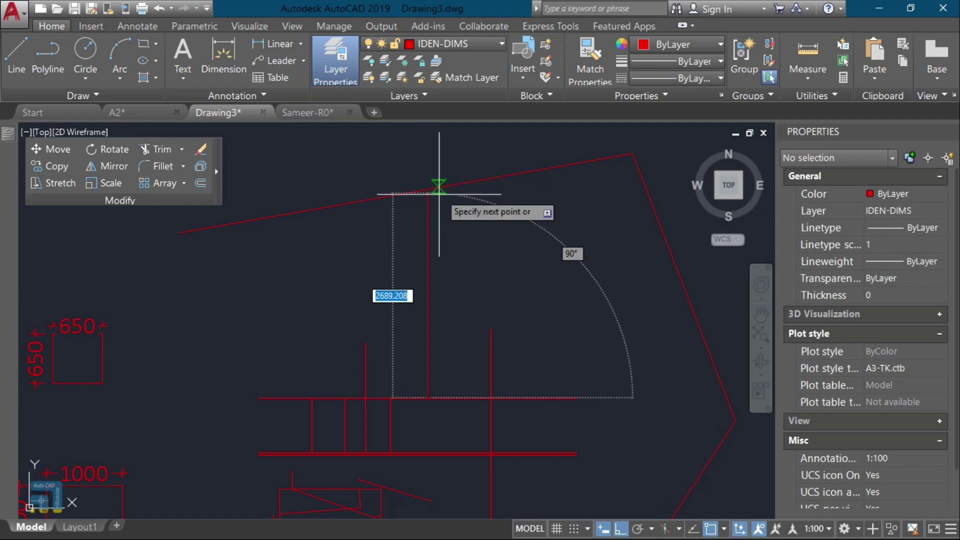
{"action": "scroll", "coordinate": [429, 206], "scroll_direction": "up", "scroll_amount": 3}
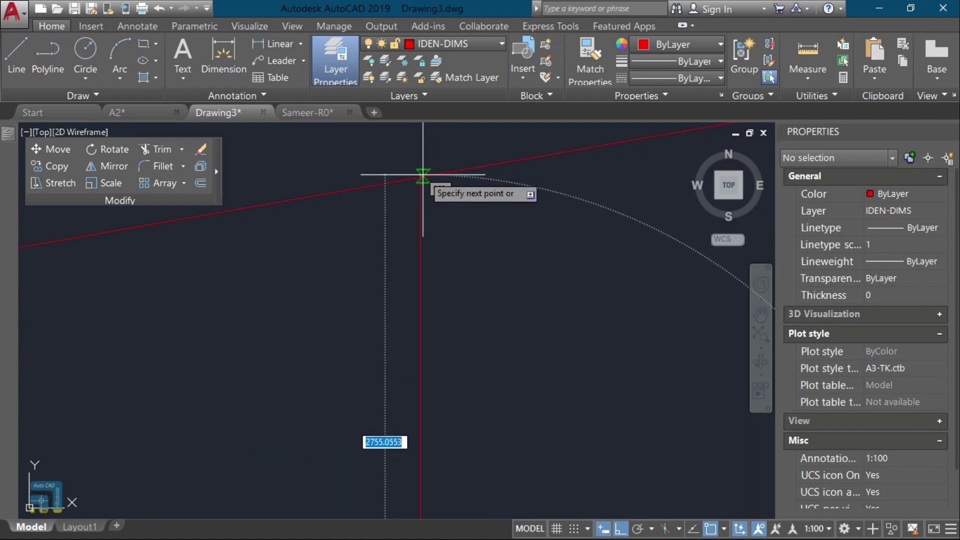
{"action": "left_click", "coordinate": [448, 172]}
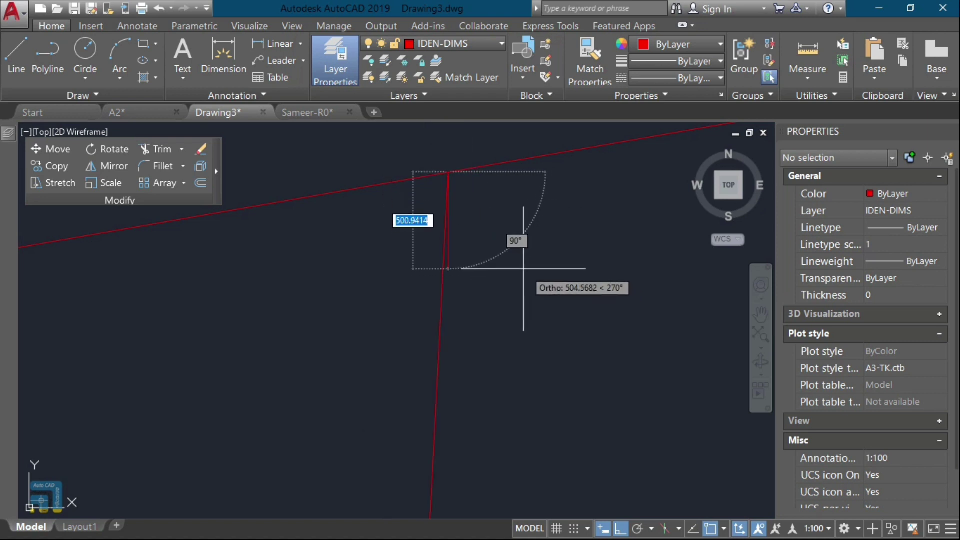
{"action": "left_click", "coordinate": [422, 176]}
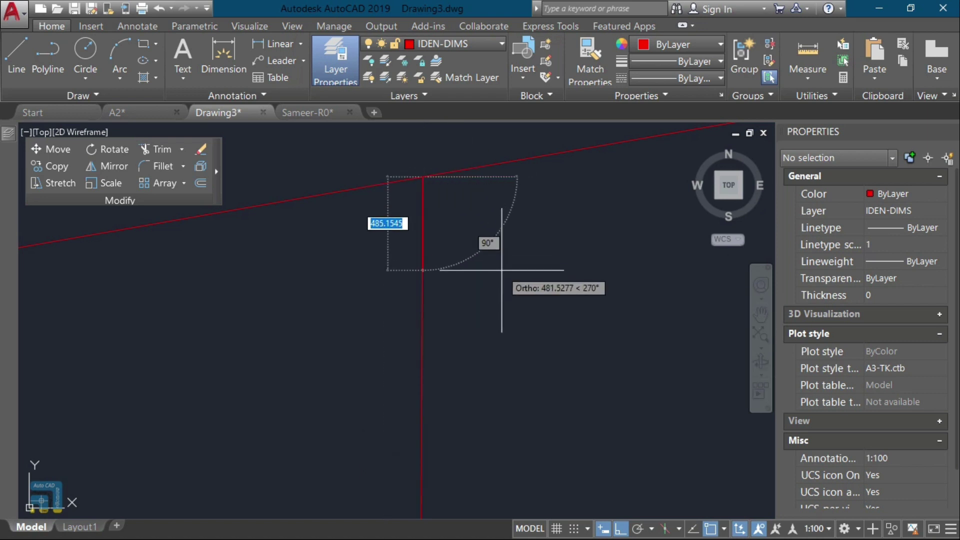
Step: Undo the stray segment and fix the vertical line's endpoints to complete it
{"action": "type", "text": "u"}
{"action": "key", "text": "Return"}
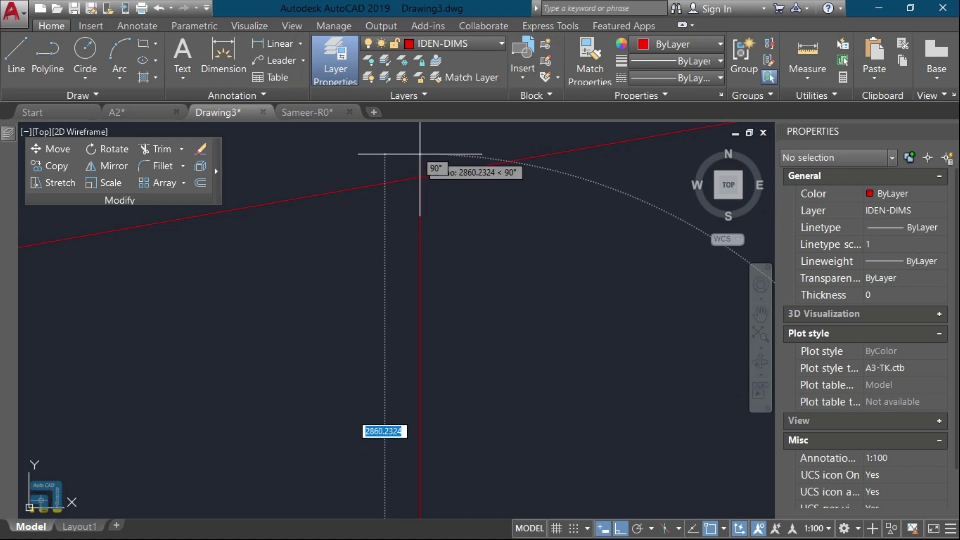
{"action": "left_click", "coordinate": [418, 175]}
{"action": "scroll", "coordinate": [470, 170], "scroll_direction": "down", "scroll_amount": 5}
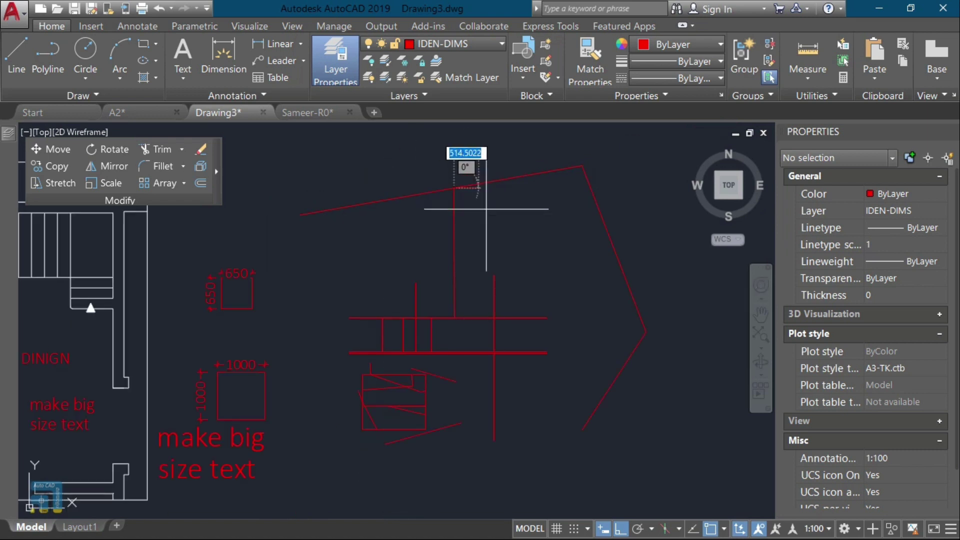
{"action": "scroll", "coordinate": [503, 243], "scroll_direction": "up", "scroll_amount": 5}
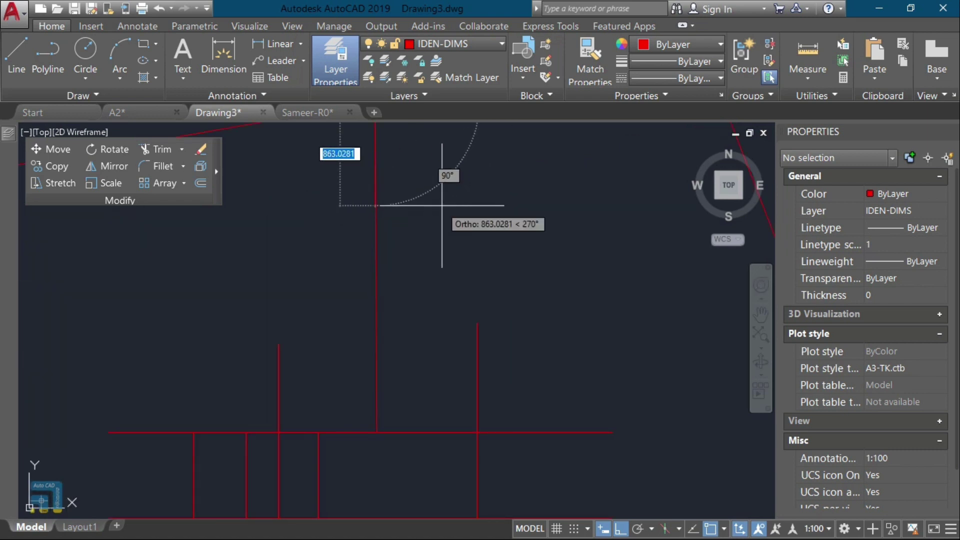
{"action": "scroll", "coordinate": [349, 464], "scroll_direction": "down", "scroll_amount": 4}
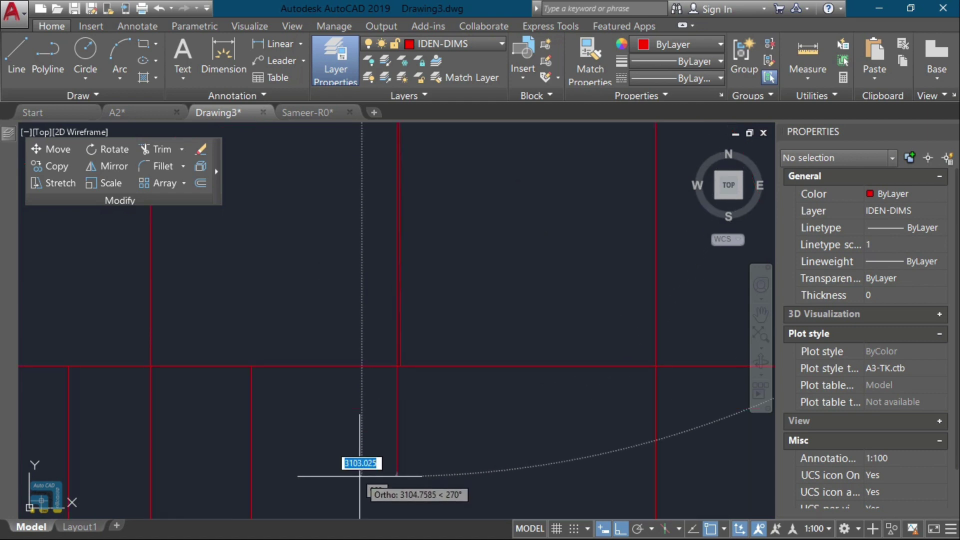
{"action": "scroll", "coordinate": [386, 311], "scroll_direction": "up", "scroll_amount": 5}
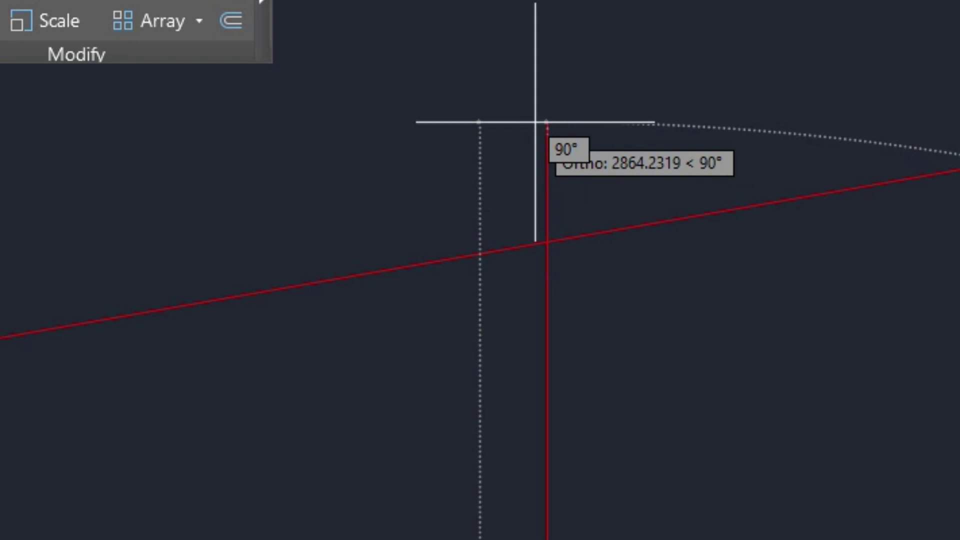
{"action": "left_click", "coordinate": [560, 392]}
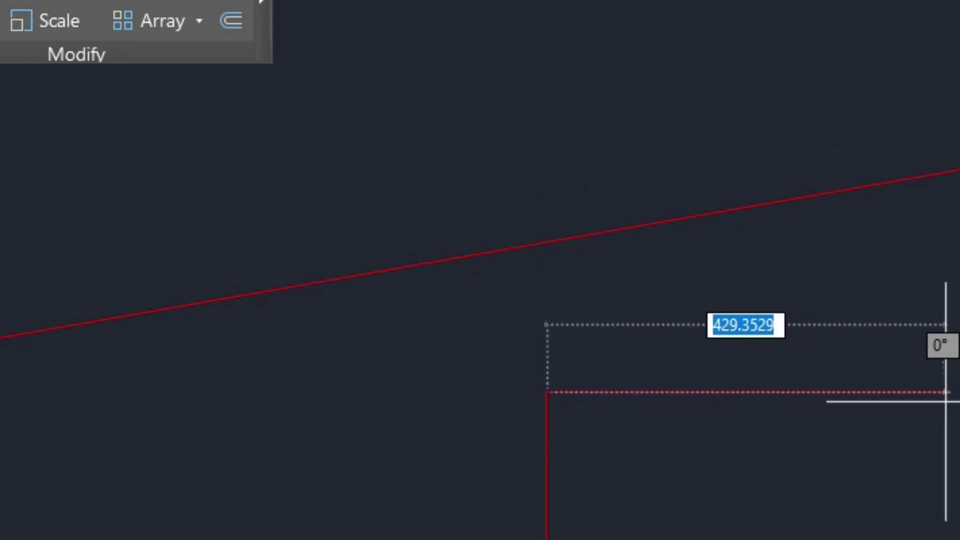
{"action": "key", "text": "Escape"}
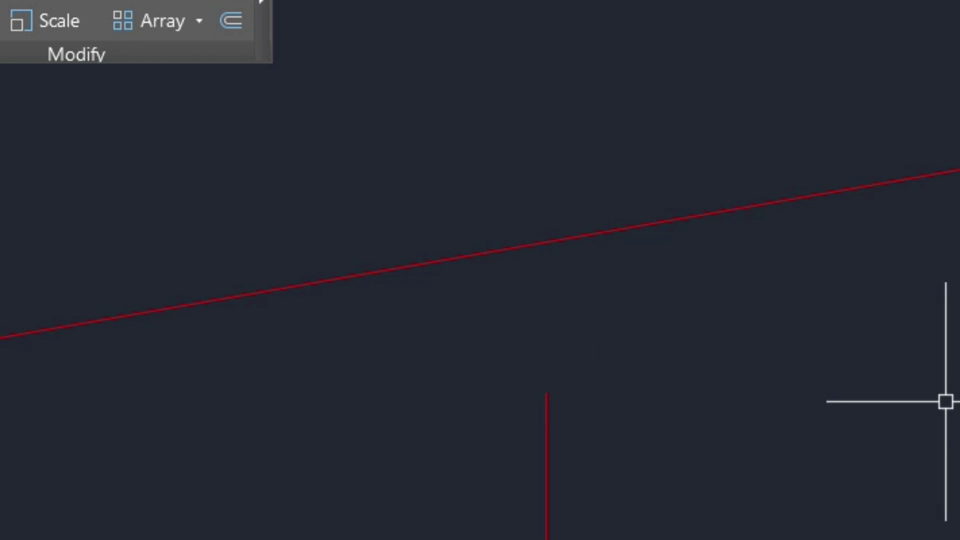
Step: Place a copy of the vertical line to the left of the original
{"action": "type", "text": "EX"}
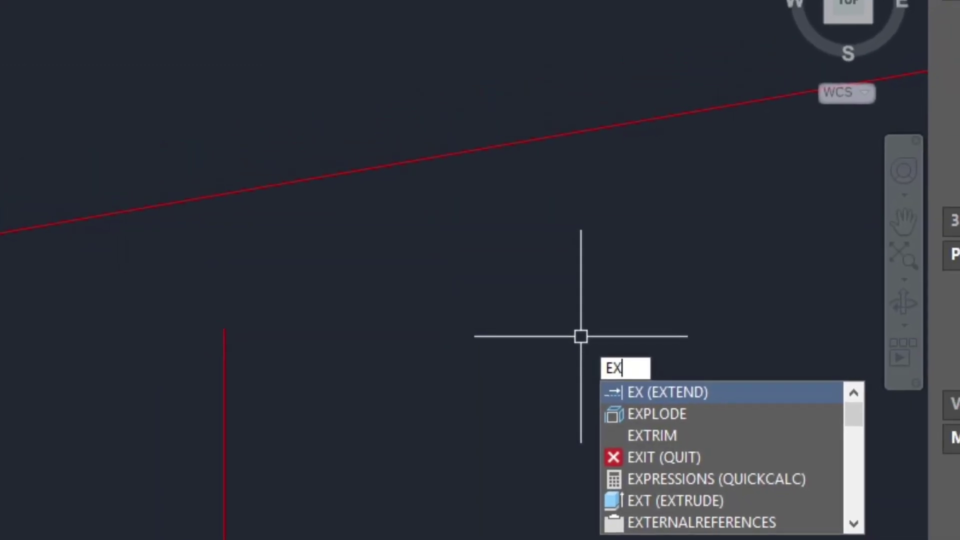
{"action": "key", "text": "Return"}
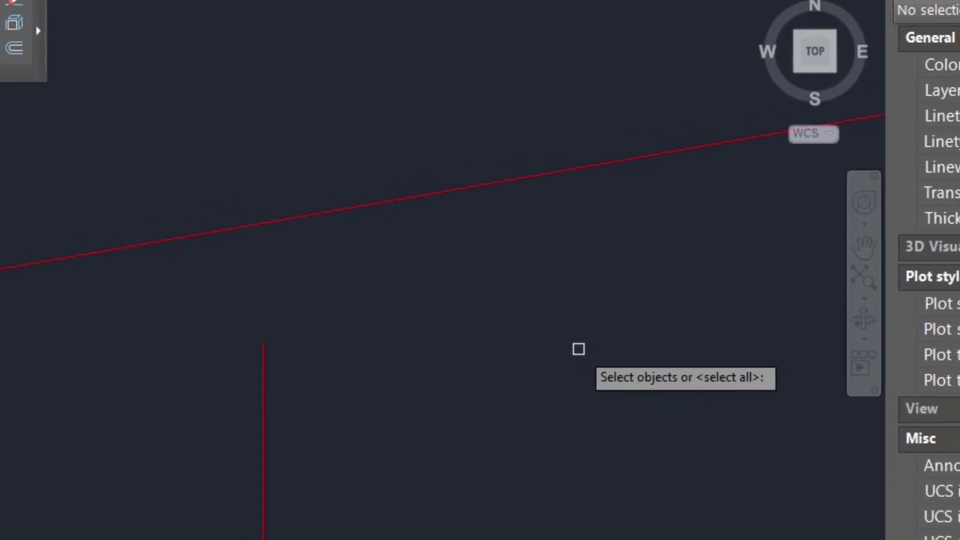
{"action": "key", "text": "Return"}
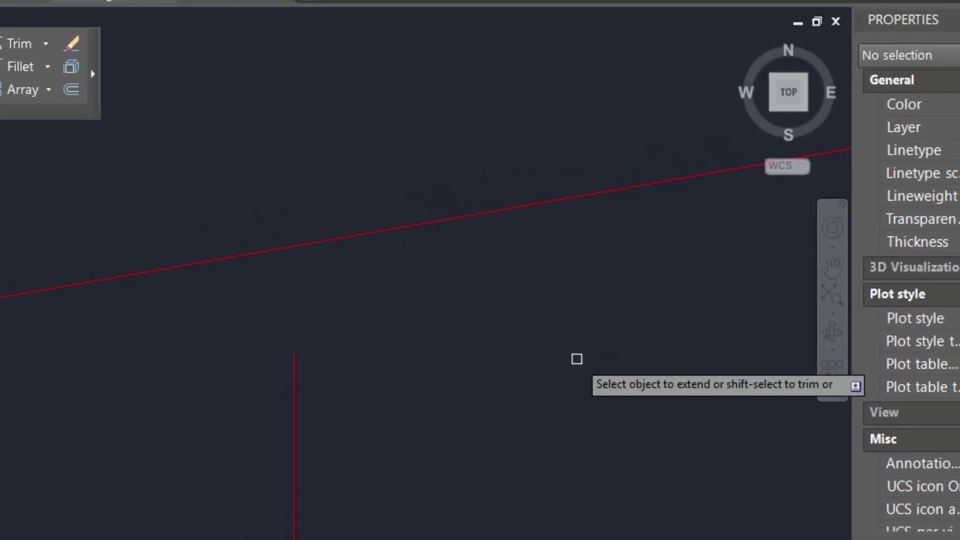
{"action": "key", "text": "Escape"}
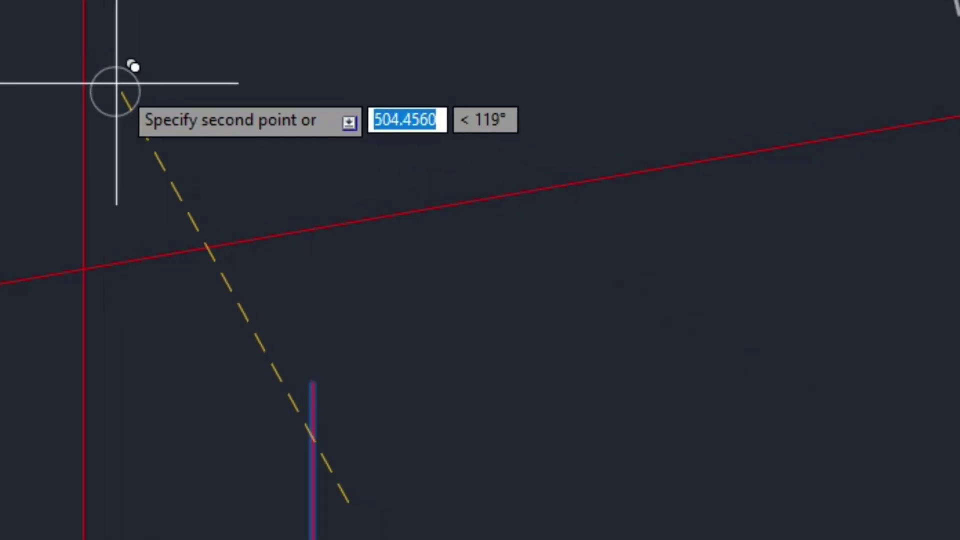
{"action": "left_click", "coordinate": [112, 86]}
{"action": "key", "text": "Return"}
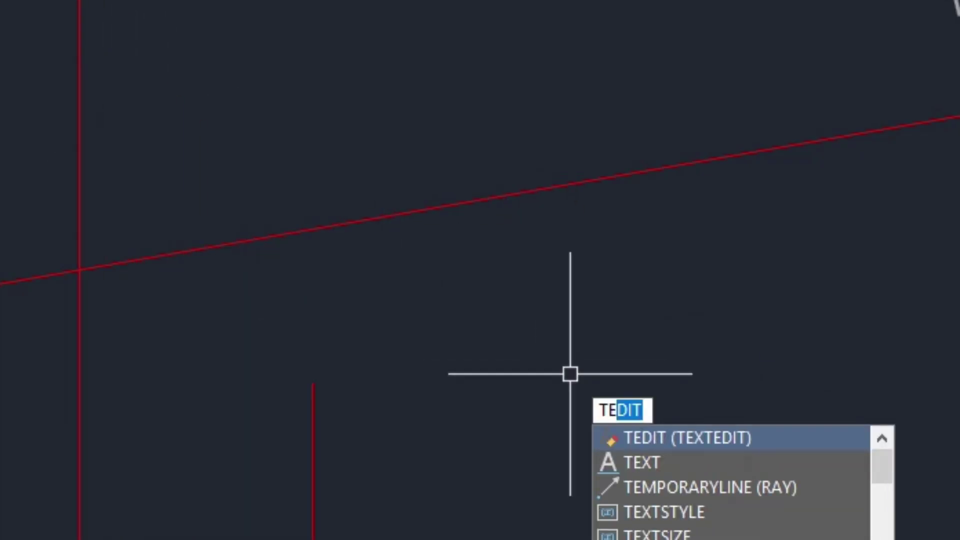
{"action": "key", "text": "Escape"}
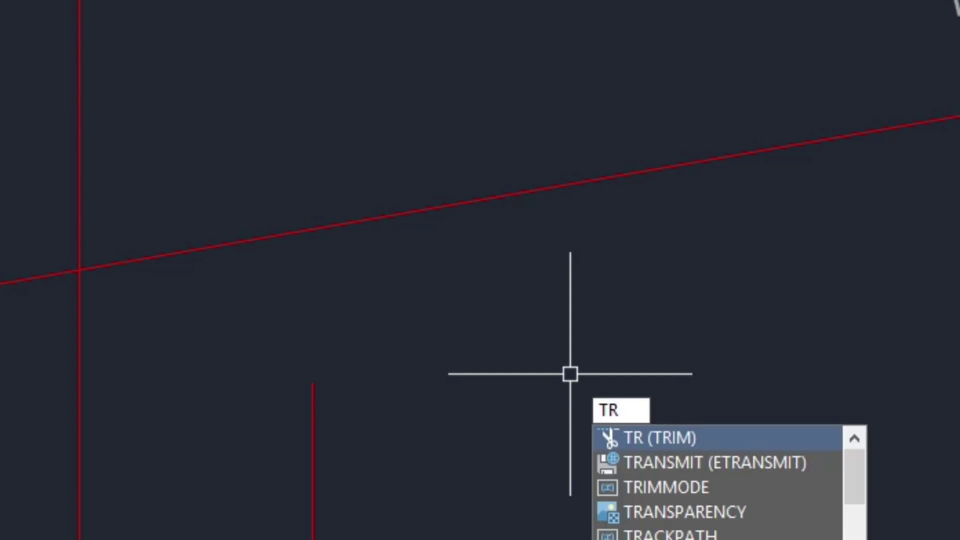
Step: Trim the left copy's part above the slanted line
{"action": "key", "text": "Return"}
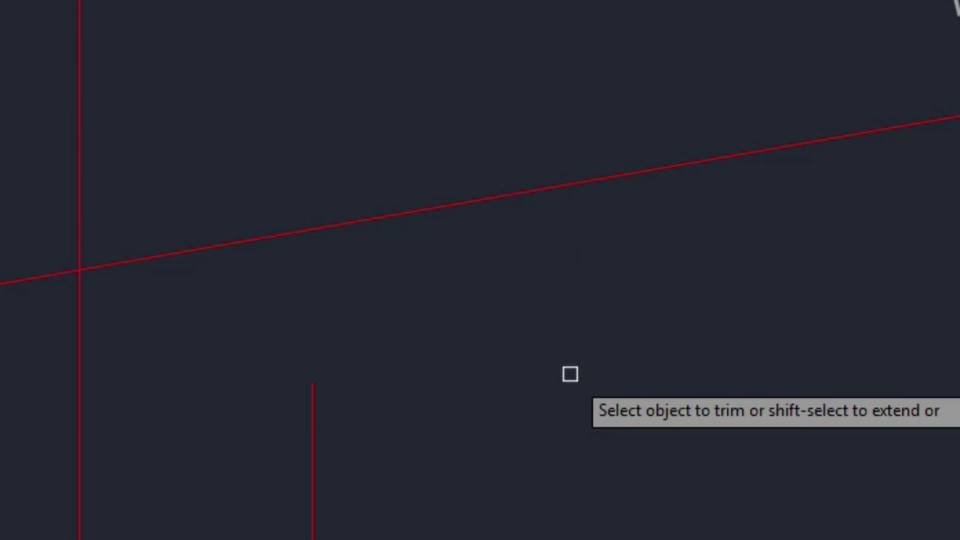
{"action": "left_click", "coordinate": [75, 196]}
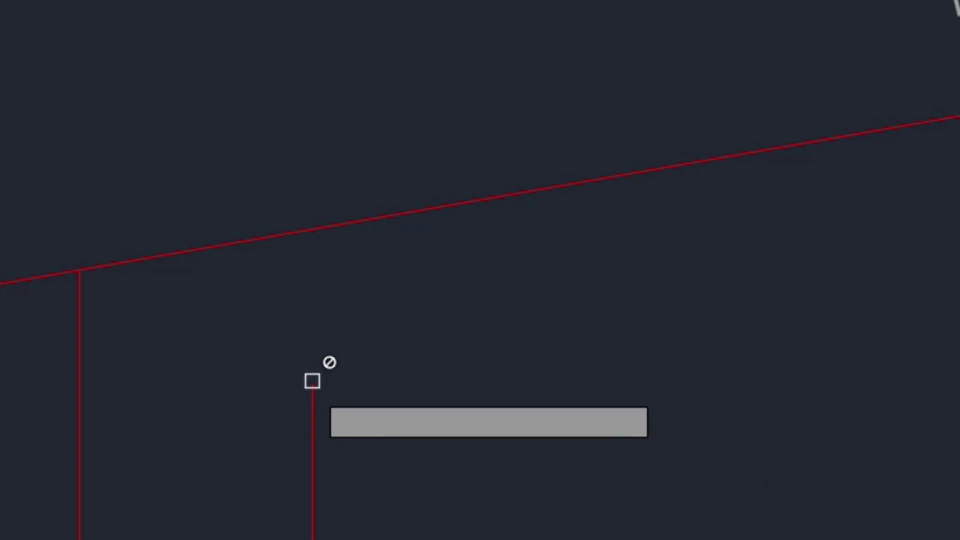
{"action": "key", "text": "Escape"}
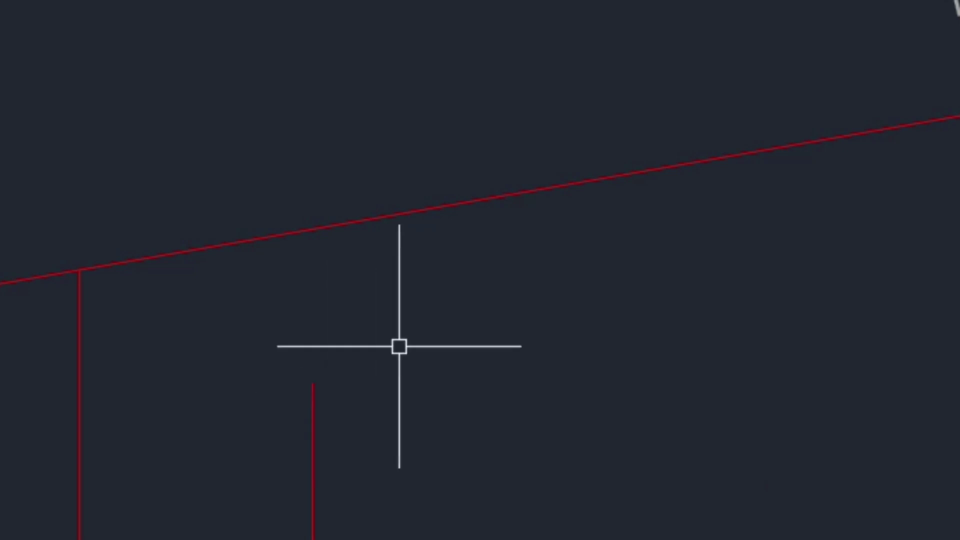
{"action": "type", "text": "ext"}
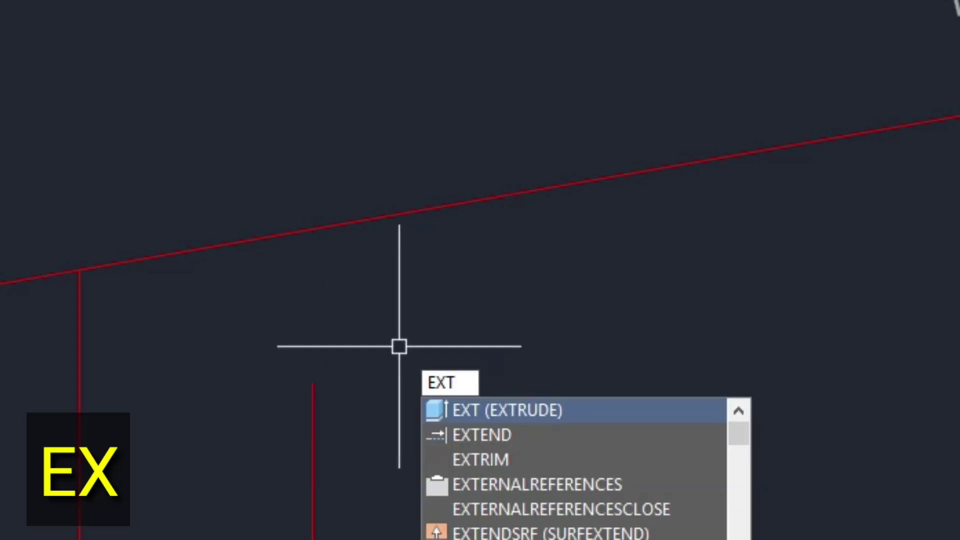
{"action": "left_click", "coordinate": [464, 437]}
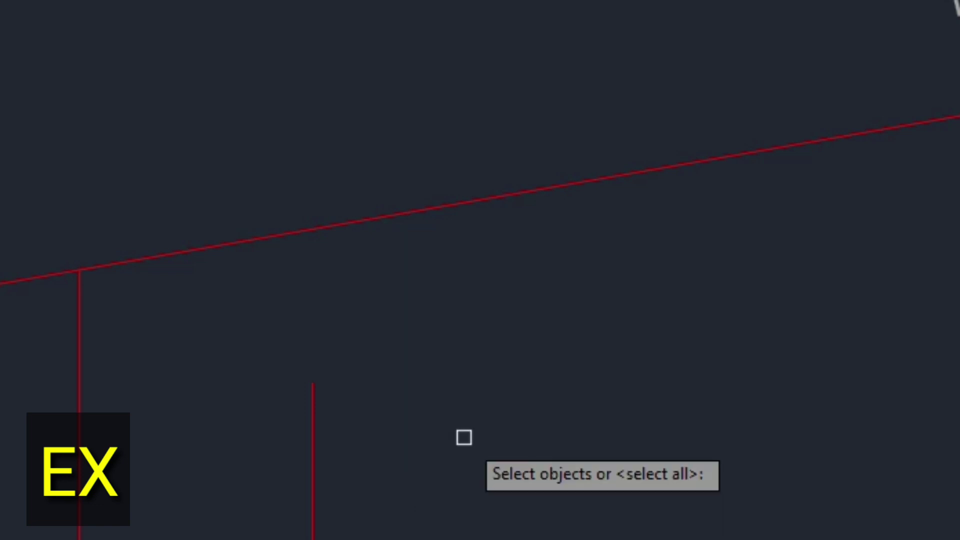
{"action": "key", "text": "Return"}
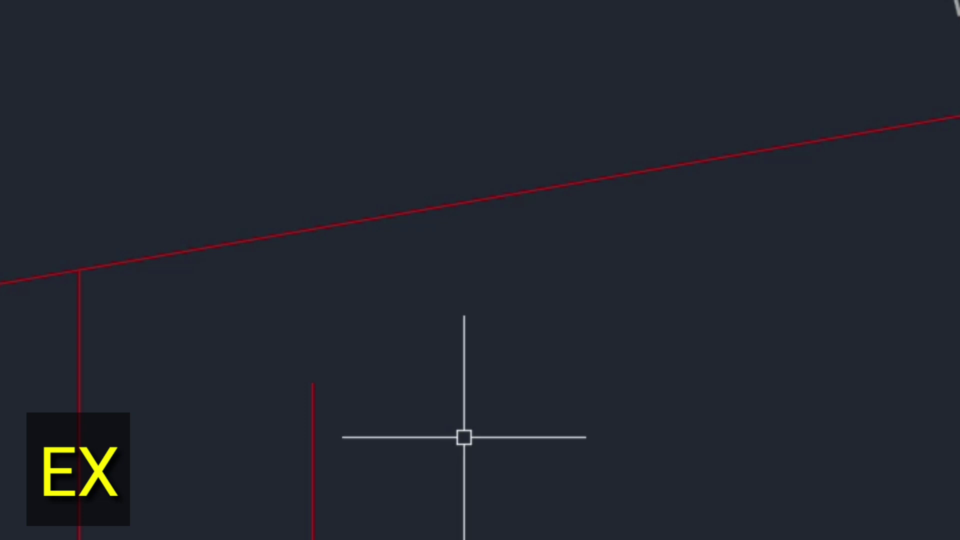
{"action": "type", "text": "ex"}
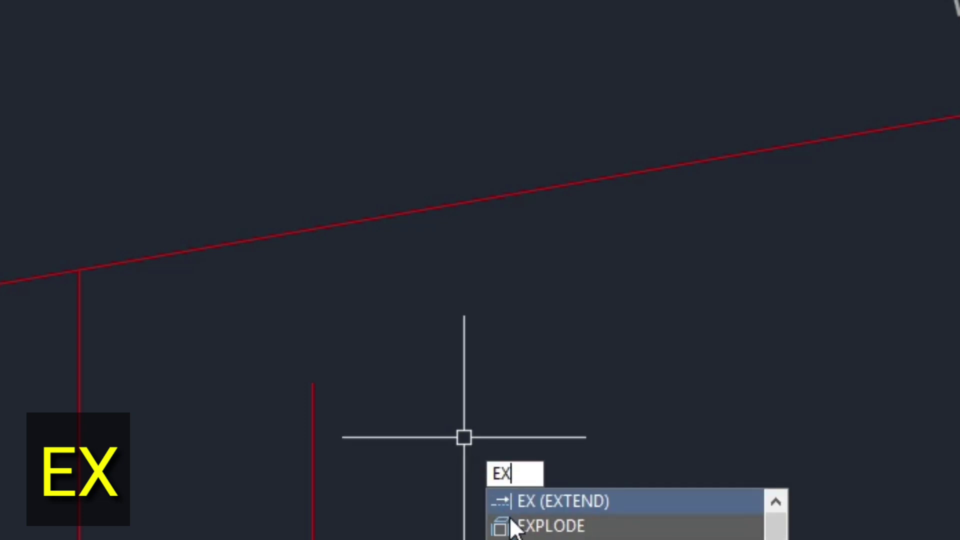
{"action": "left_click", "coordinate": [534, 501]}
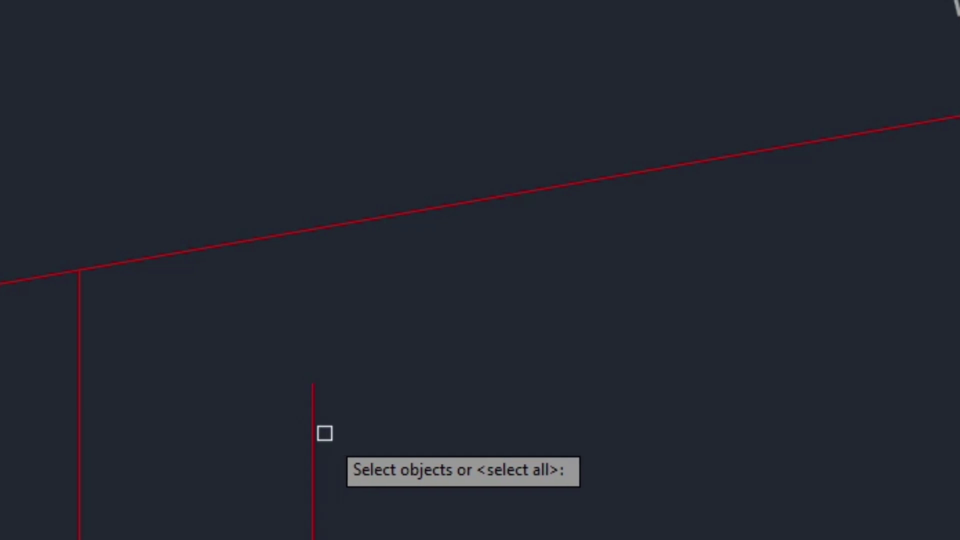
{"action": "key", "text": "Return"}
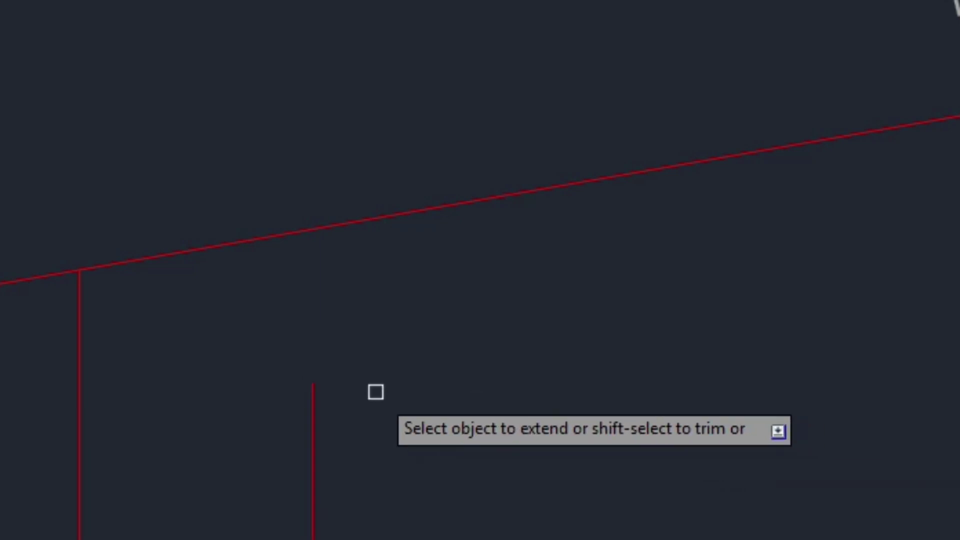
{"action": "left_click", "coordinate": [309, 395]}
{"action": "key", "text": "Escape"}
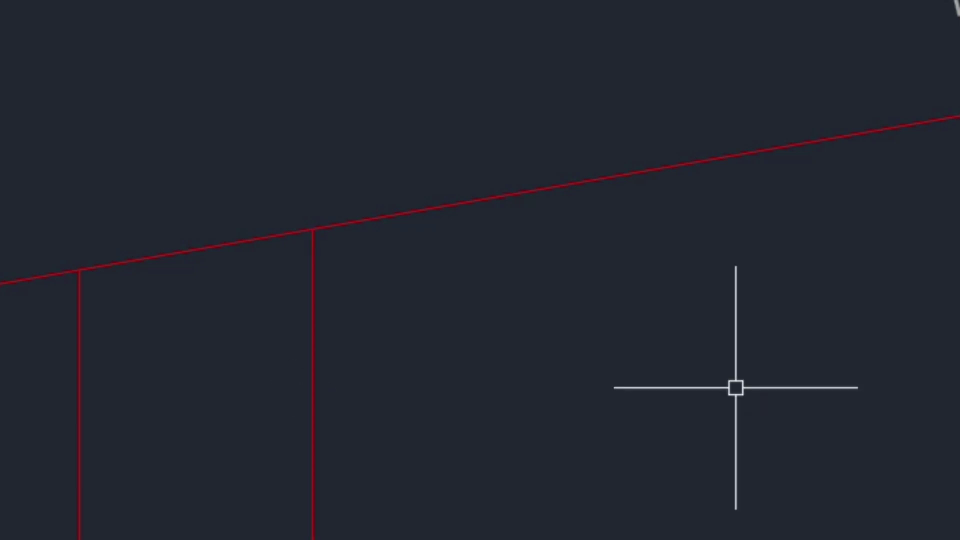
{"action": "key", "text": "ctrl+z"}
{"action": "scroll", "coordinate": [715, 380], "scroll_direction": "down", "scroll_amount": 7}
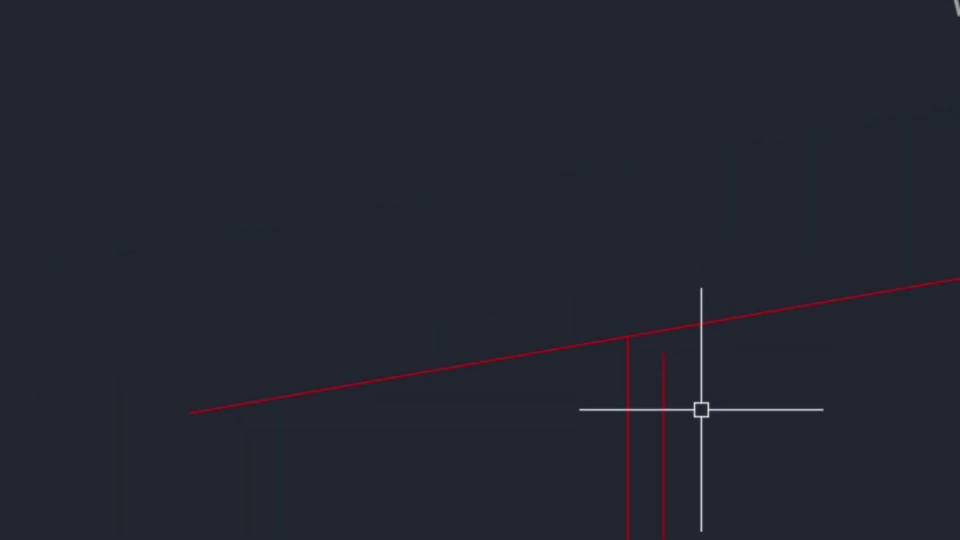
{"action": "type", "text": "l"}
{"action": "key", "text": "Return"}
{"action": "left_click", "coordinate": [702, 495]}
{"action": "scroll", "coordinate": [717, 326], "scroll_direction": "up", "scroll_amount": 10}
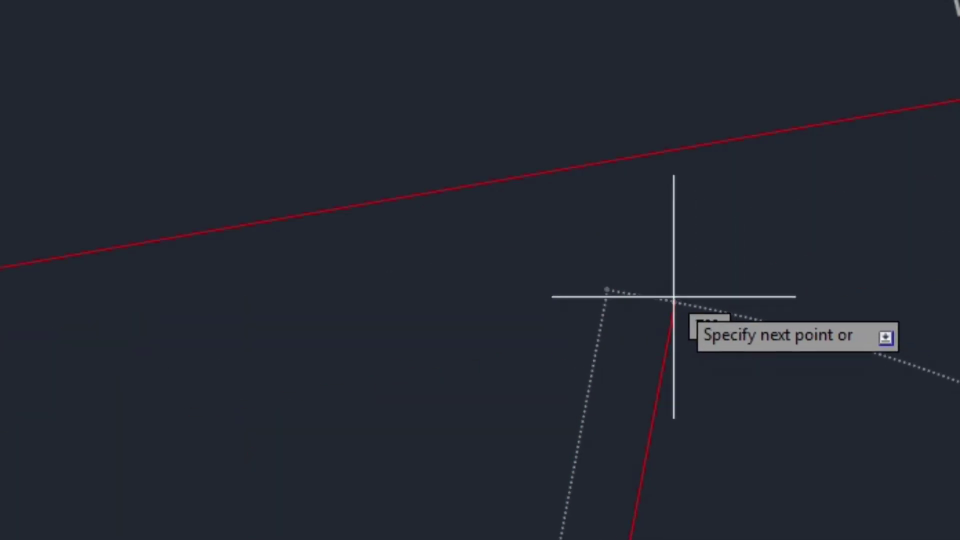
{"action": "scroll", "coordinate": [200, 140], "scroll_direction": "down", "scroll_amount": 2}
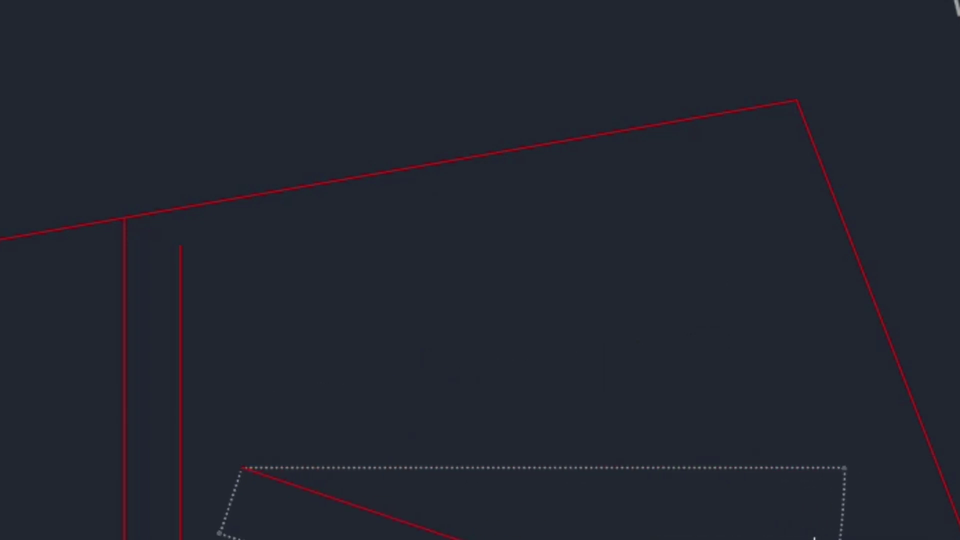
{"action": "key", "text": "F8"}
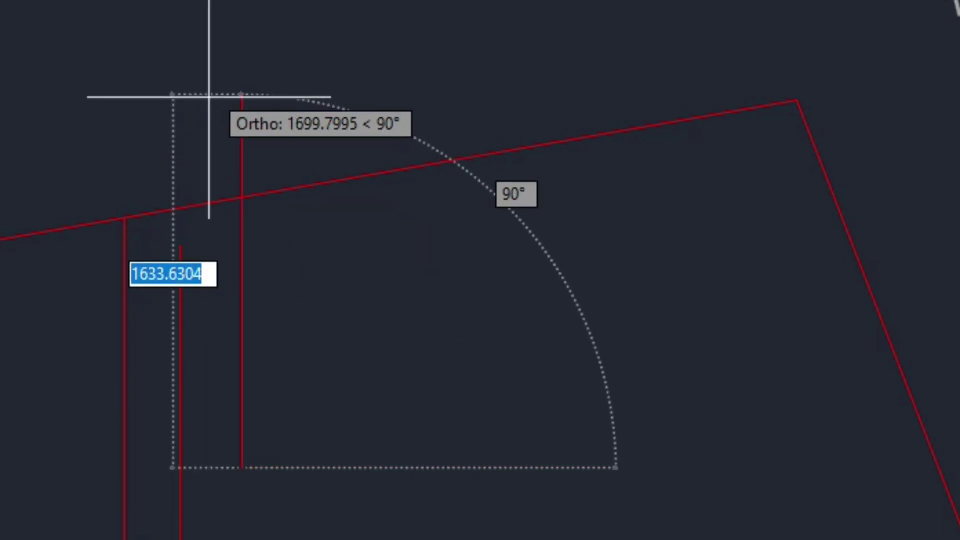
{"action": "left_click", "coordinate": [246, 122]}
{"action": "key", "text": "Return"}
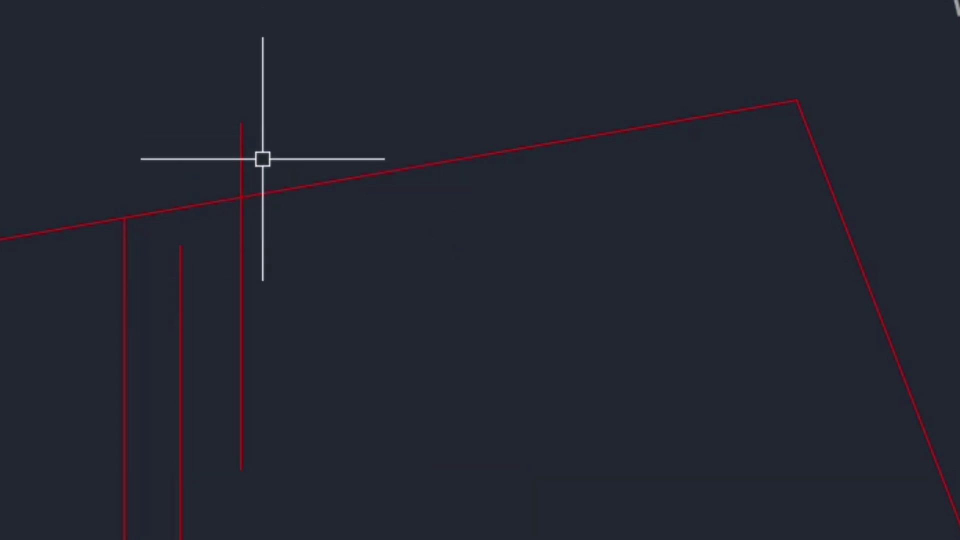
{"action": "scroll", "coordinate": [265, 158], "scroll_direction": "up", "scroll_amount": 2}
{"action": "type", "text": "tr"}
{"action": "key", "text": "Return"}
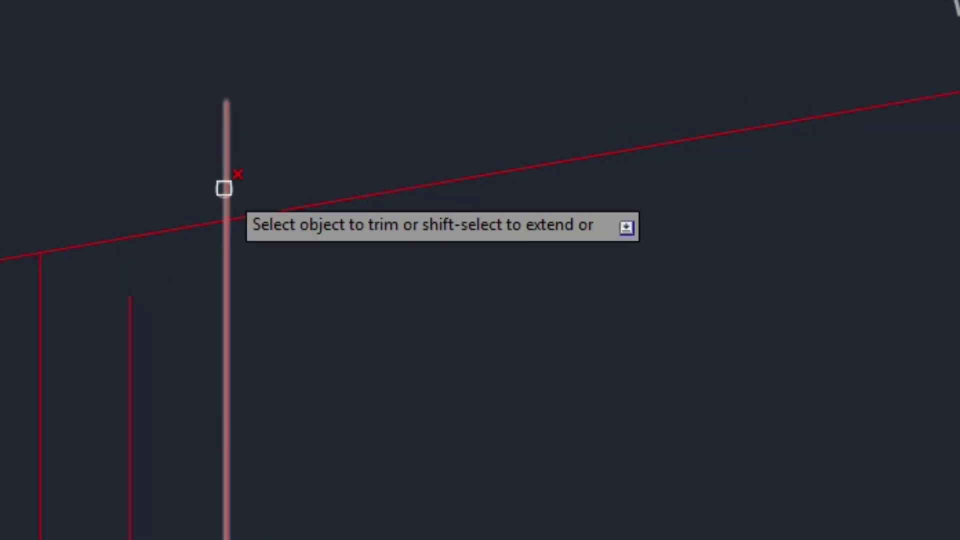
{"action": "left_click", "coordinate": [225, 187]}
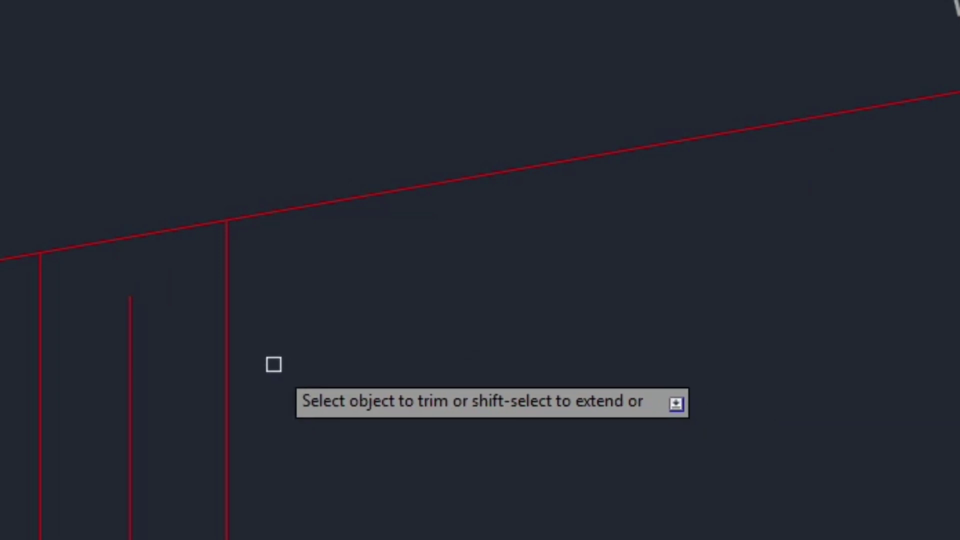
{"action": "key", "text": "Escape"}
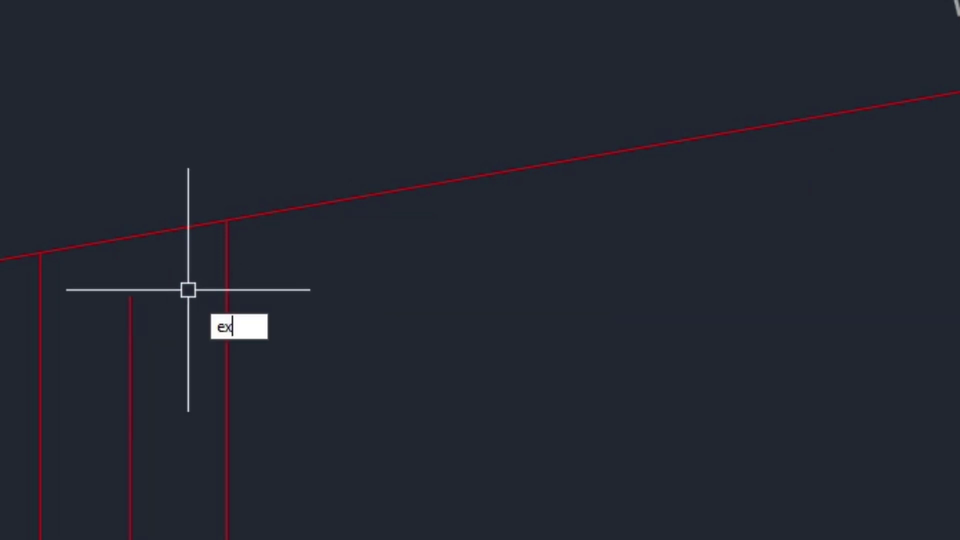
{"action": "key", "text": "Return"}
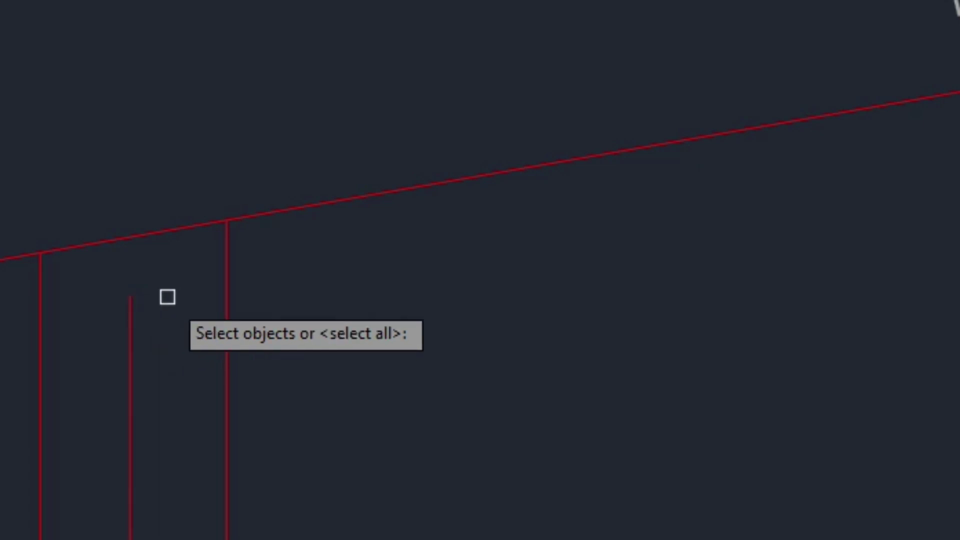
{"action": "key", "text": "Return"}
{"action": "left_click", "coordinate": [126, 318]}
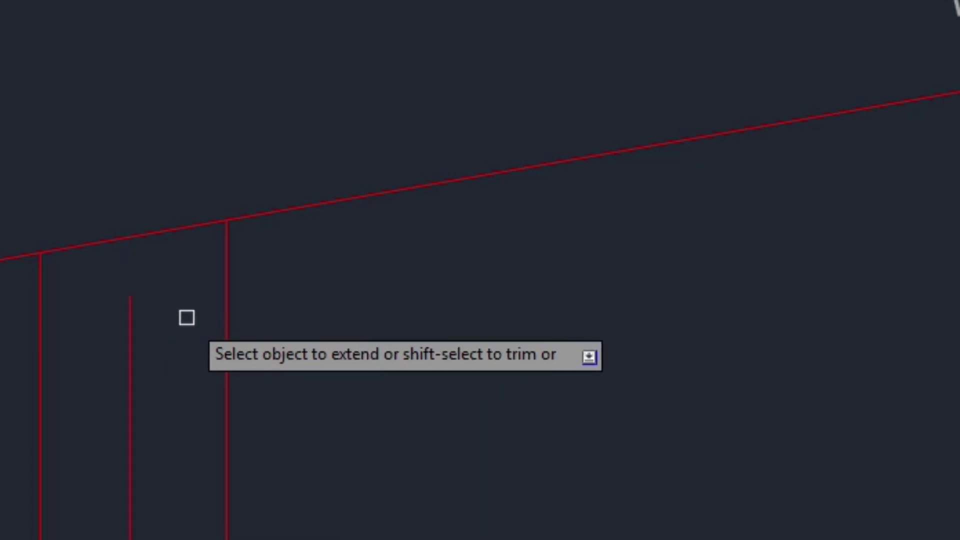
{"action": "key", "text": "Return"}
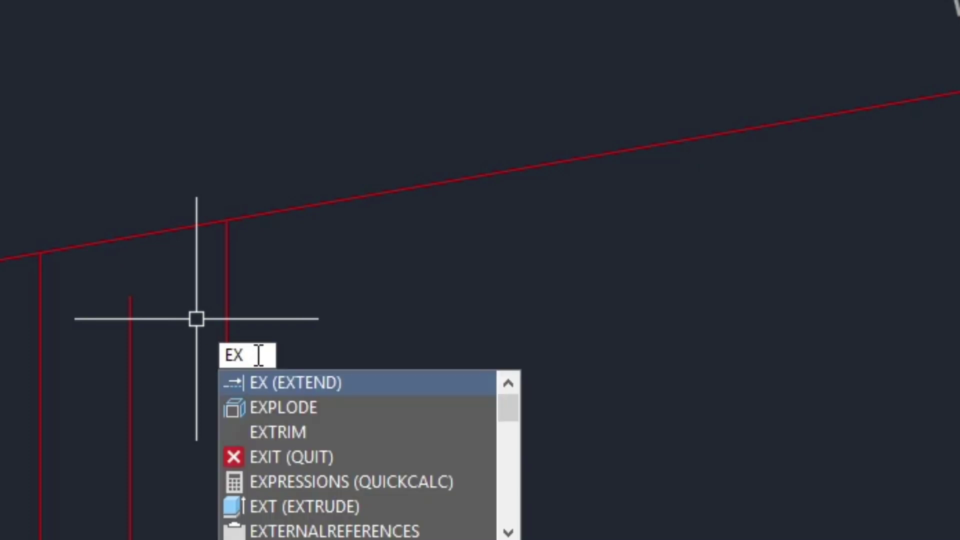
{"action": "type", "text": "ext"}
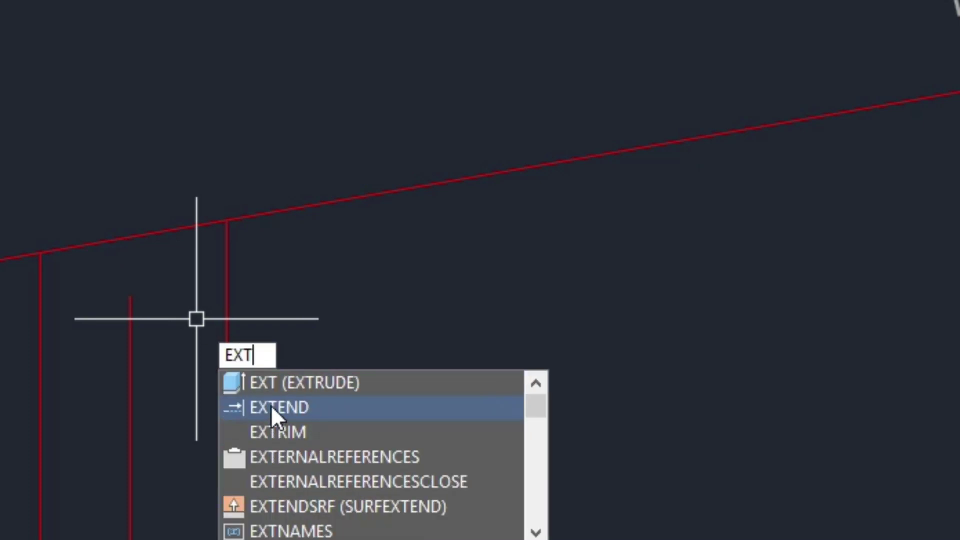
{"action": "type", "text": "END"}
{"action": "key", "text": "Return"}
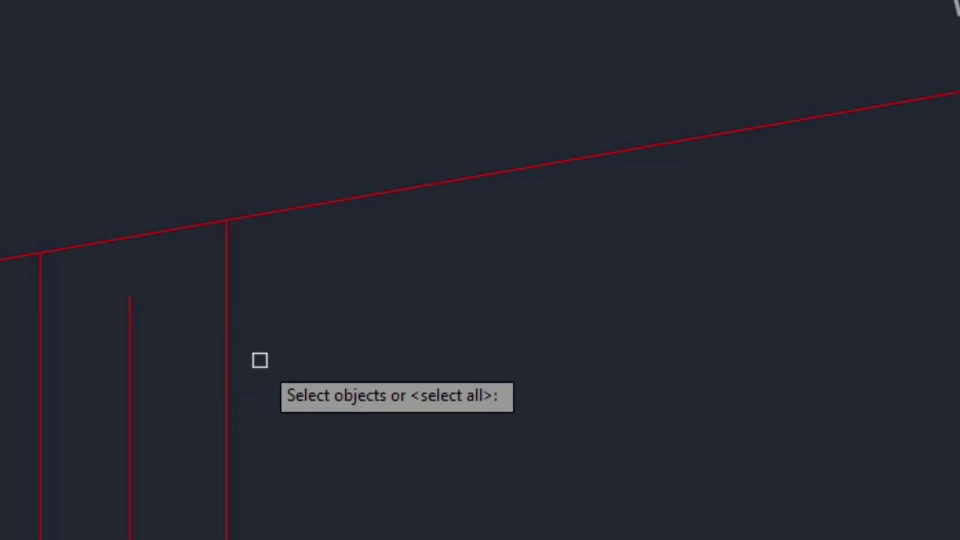
{"action": "key", "text": "Return"}
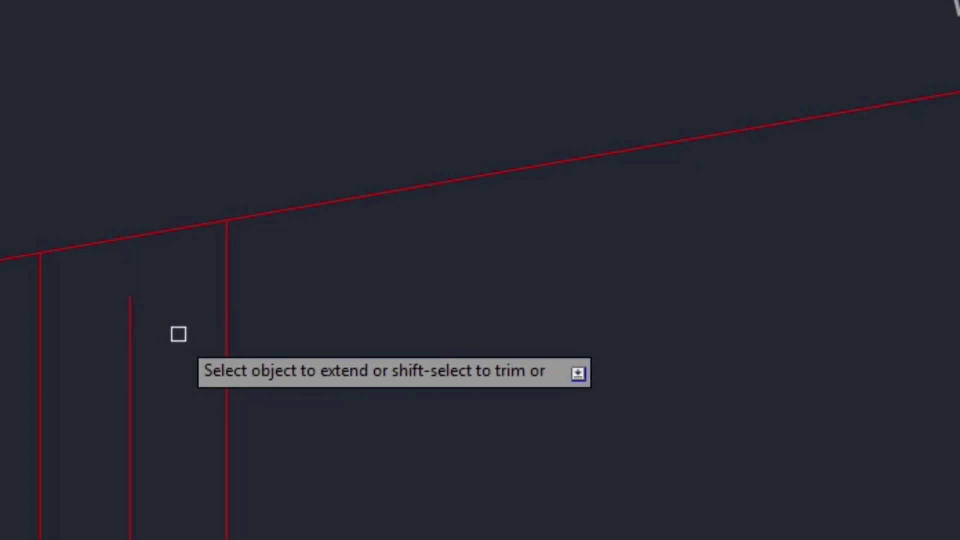
{"action": "key", "text": "Escape"}
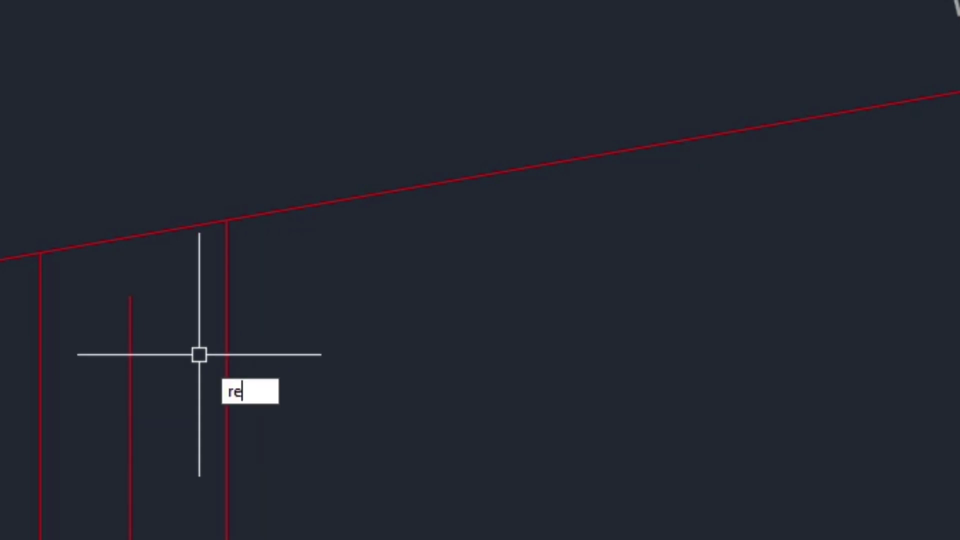
Step: Stretch the right and left vertical lines' top grips up past the slanted line
{"action": "type", "text": "re"}
{"action": "key", "text": "Return"}
{"action": "left_click", "coordinate": [221, 323]}
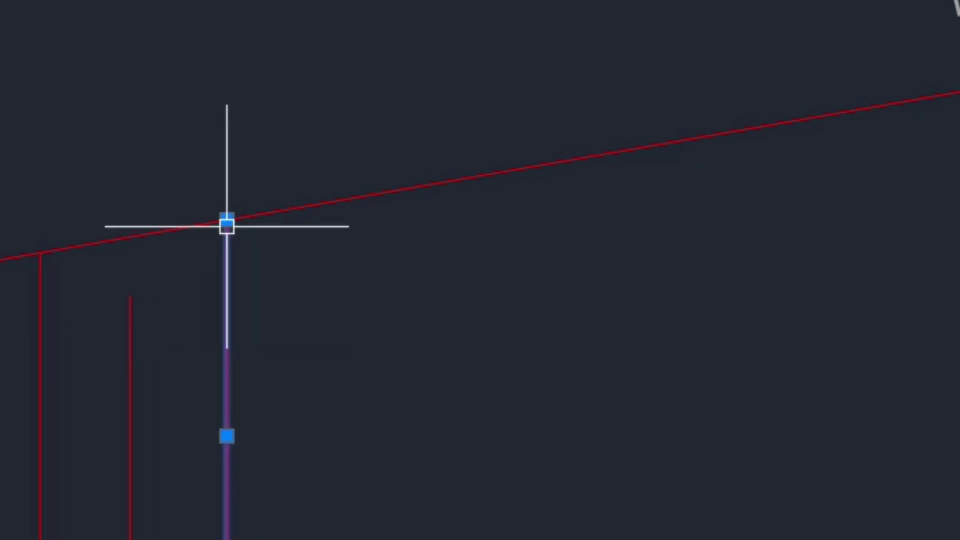
{"action": "left_click", "coordinate": [227, 226]}
{"action": "left_click", "coordinate": [239, 94]}
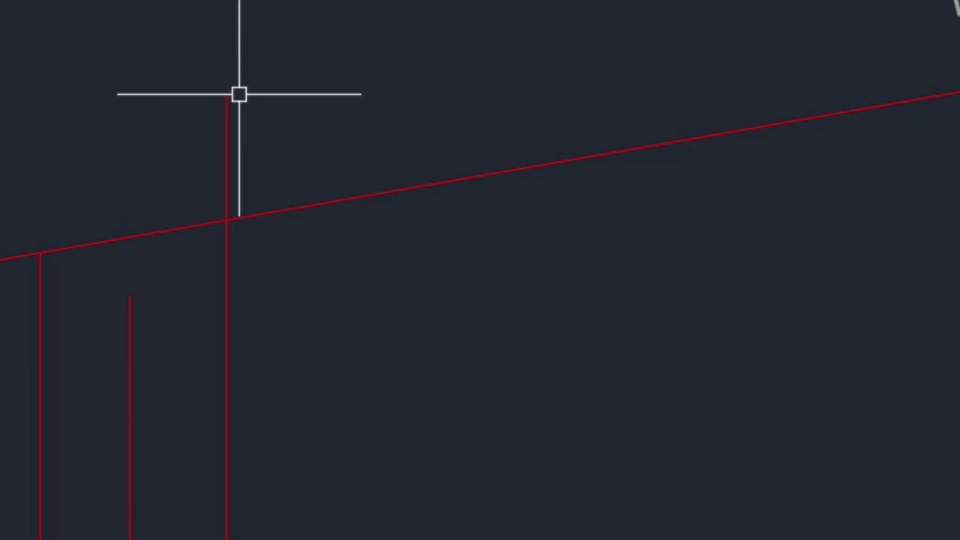
{"action": "left_click", "coordinate": [40, 290]}
{"action": "left_click", "coordinate": [40, 251]}
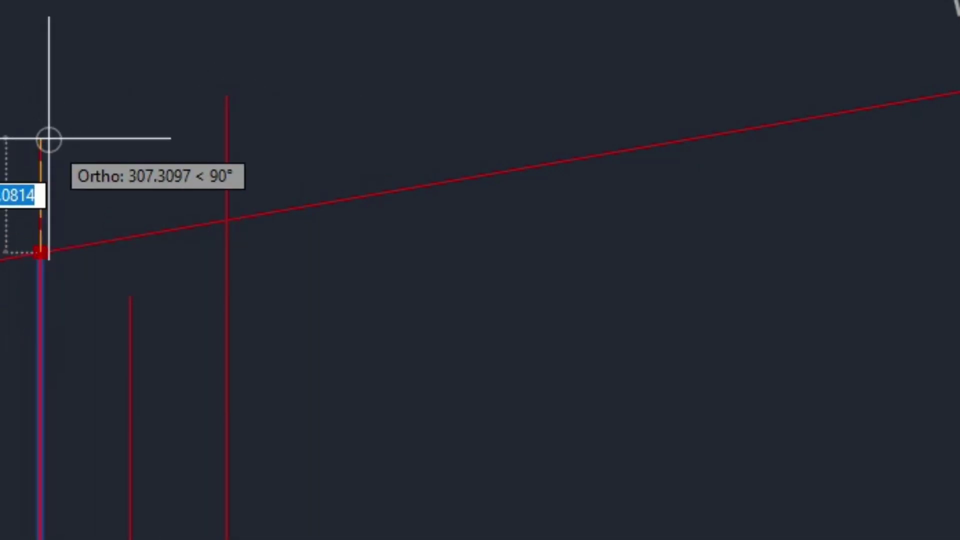
{"action": "left_click", "coordinate": [48, 138]}
Step: Set CCONSTRAINTFORM to 1 with the short middle line selected
{"action": "left_click", "coordinate": [130, 364]}
{"action": "type", "text": "cconstraintform"}
{"action": "key", "text": "Return"}
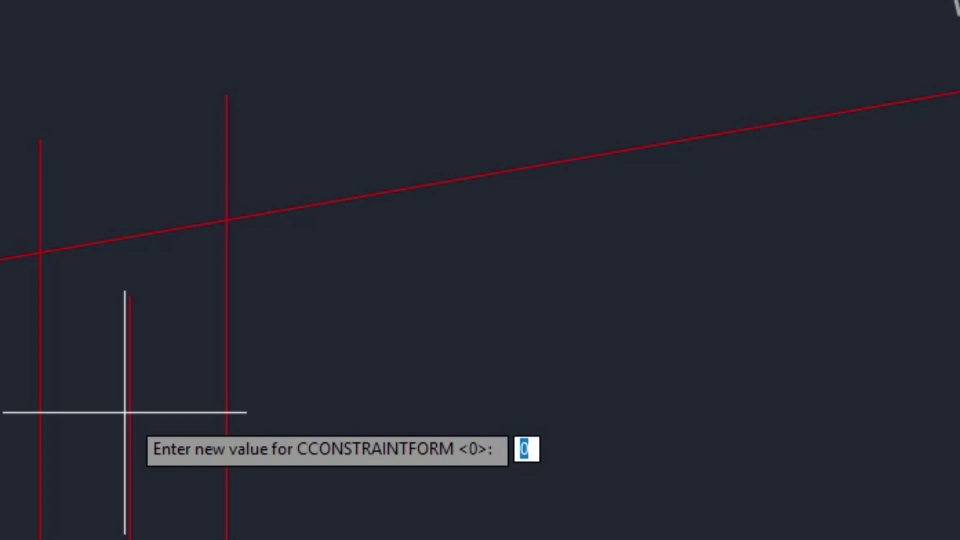
{"action": "type", "text": "1"}
{"action": "key", "text": "Return"}
Step: Use TRIM on the right and left overshoots and the short middle line
{"action": "type", "text": "t"}
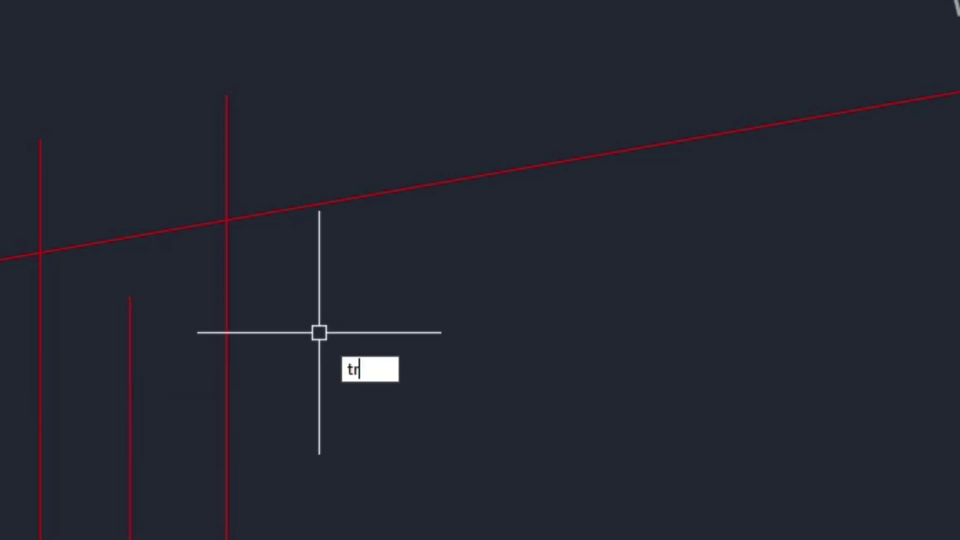
{"action": "type", "text": "r"}
{"action": "key", "text": "Return"}
{"action": "key", "text": "Return"}
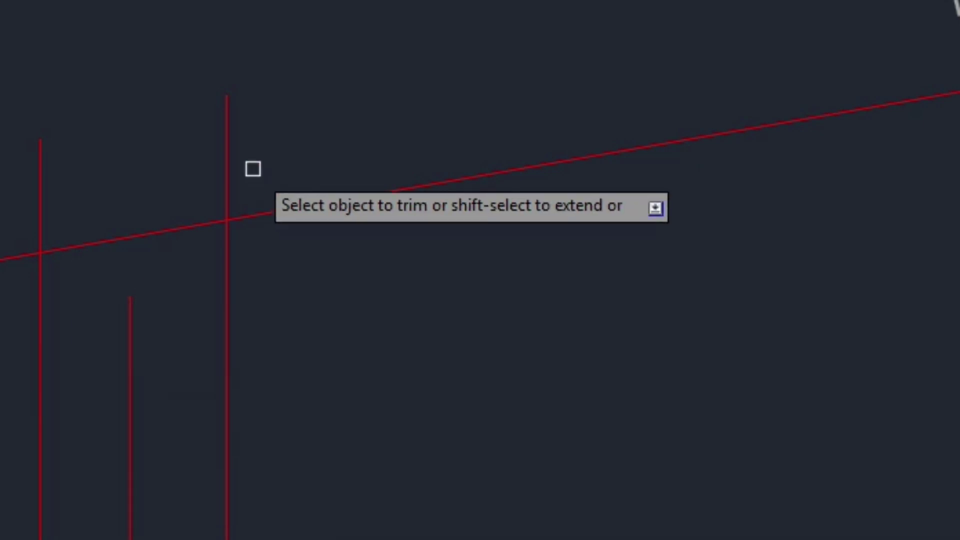
{"action": "left_click", "coordinate": [230, 150]}
{"action": "left_click", "coordinate": [42, 178]}
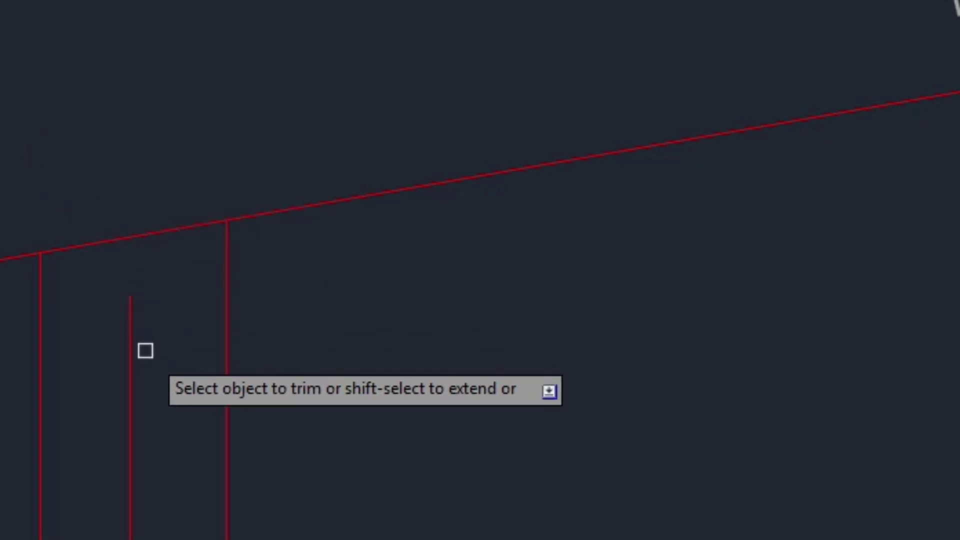
{"action": "left_click", "coordinate": [130, 332], "text": "shift"}
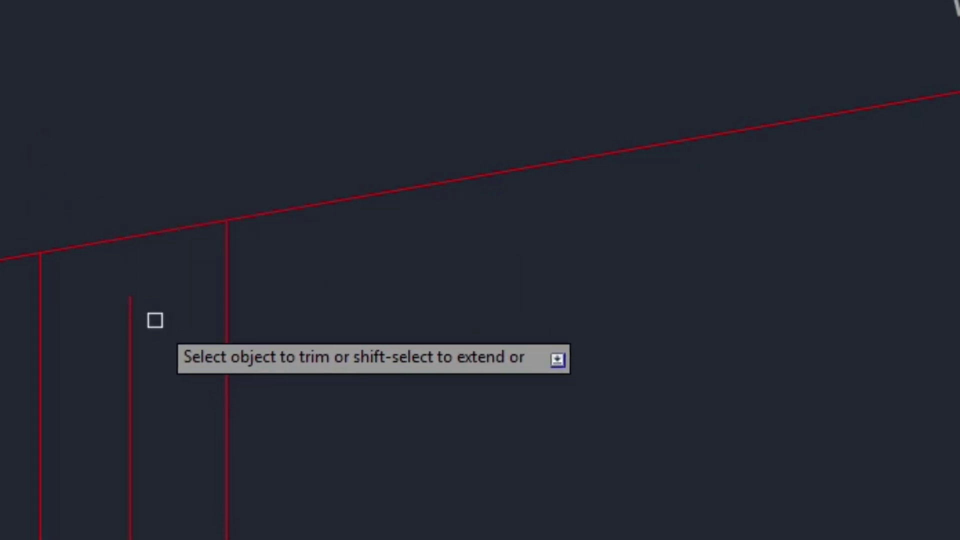
{"action": "left_click", "coordinate": [132, 305], "text": "shift"}
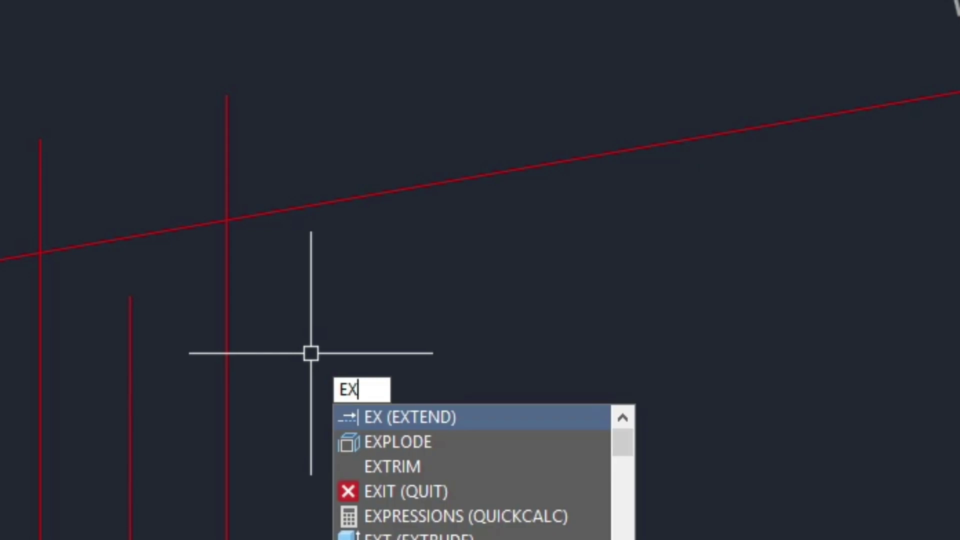
Step: Extend the middle vertical line to the slanted line and trim the left line back to it
{"action": "key", "text": "Return"}
{"action": "key", "text": "Return"}
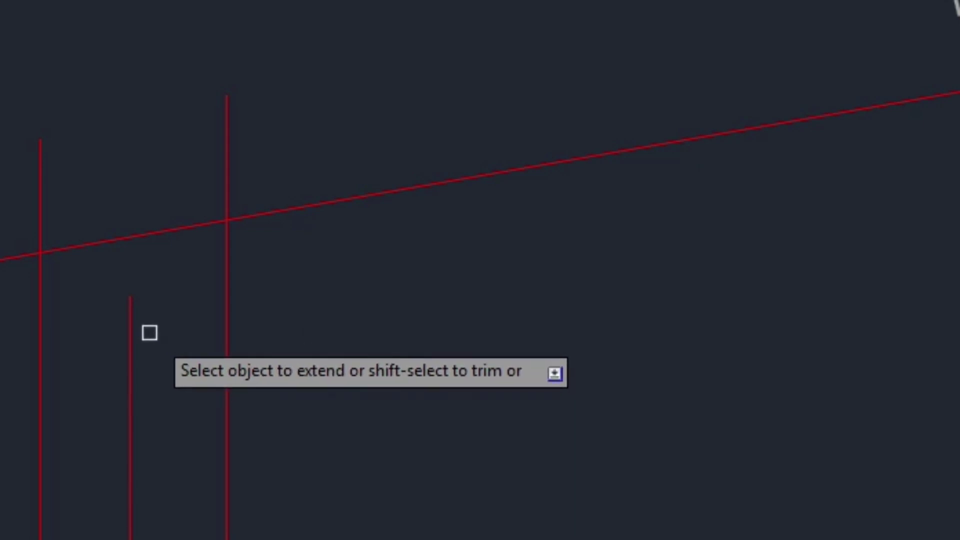
{"action": "left_click", "coordinate": [130, 311]}
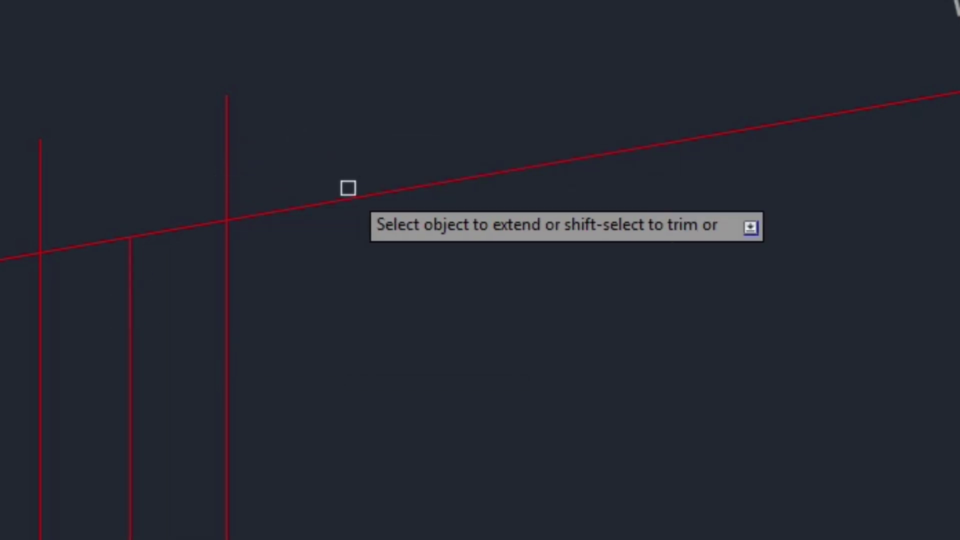
{"action": "left_click", "coordinate": [38, 212], "text": "shift"}
{"action": "key", "text": "Return"}
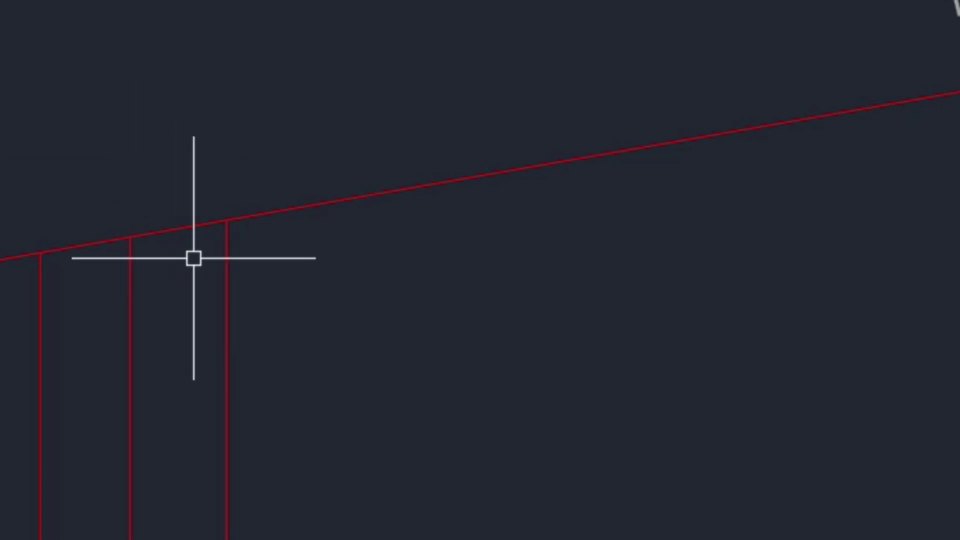
{"action": "scroll", "coordinate": [266, 311], "scroll_direction": "down", "scroll_amount": 3}
Step: Draw two horizontal red lines in the space above the vertical lines
{"action": "middle_click_drag", "start_coordinate": [266, 311], "coordinate": [310, 378]}
{"action": "type", "text": "l"}
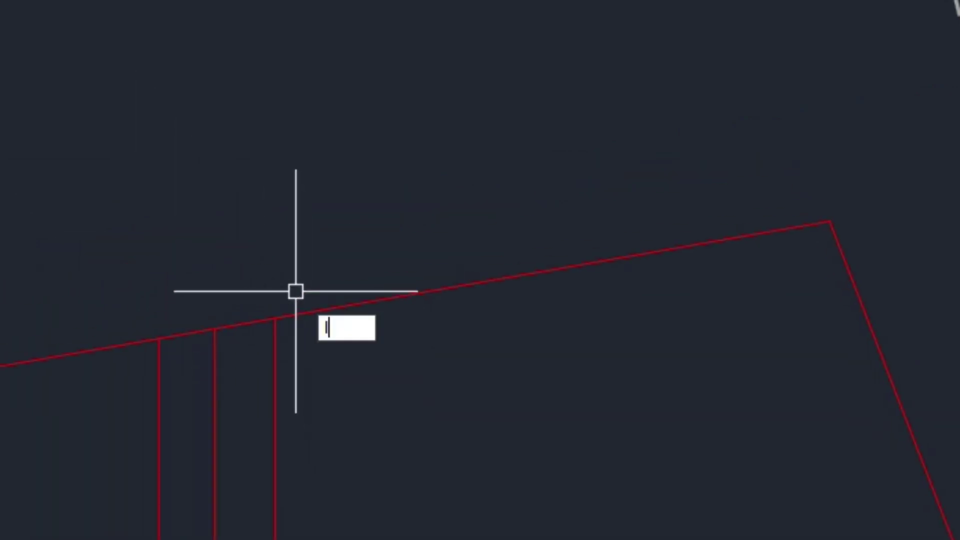
{"action": "key", "text": "Return"}
{"action": "left_click", "coordinate": [102, 258]}
{"action": "left_click", "coordinate": [353, 156]}
{"action": "key", "text": "Return"}
{"action": "key", "text": "space"}
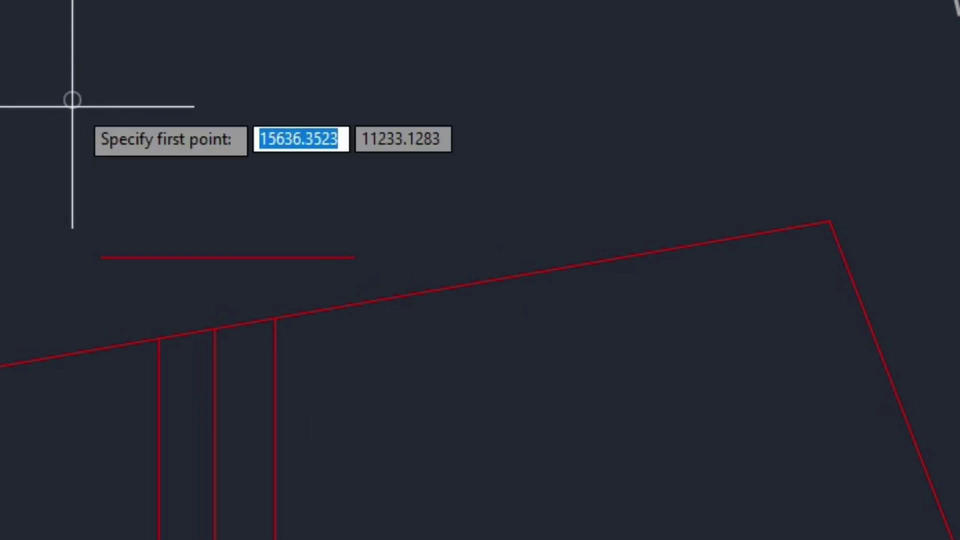
{"action": "left_click", "coordinate": [73, 100]}
{"action": "left_click", "coordinate": [357, 78]}
{"action": "key", "text": "Return"}
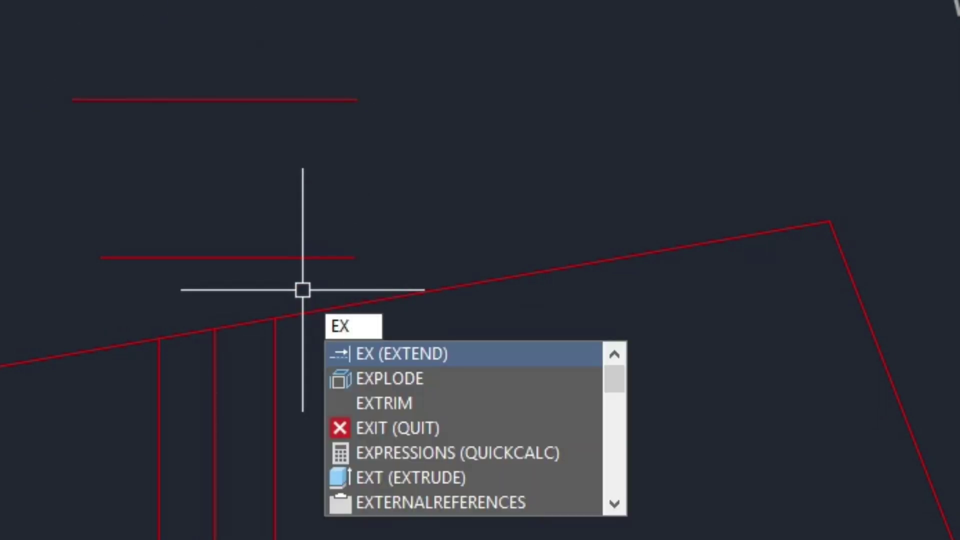
Step: Set CCONSTRAINTFORM to 1 with the upper horizontal line selected
{"action": "key", "text": "Escape"}
{"action": "left_click", "coordinate": [328, 100]}
{"action": "type", "text": "CCONSTRAINTFORM"}
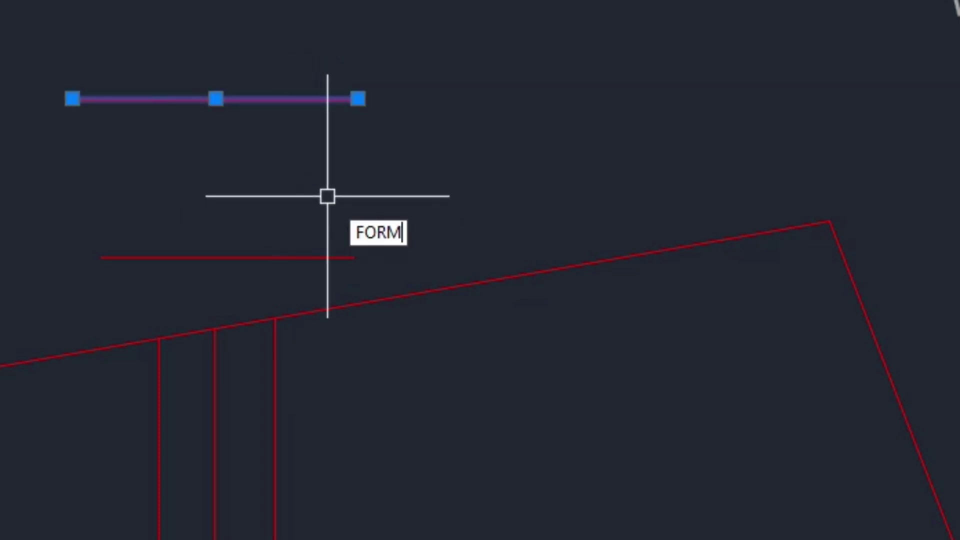
{"action": "key", "text": "Return"}
{"action": "type", "text": "1"}
{"action": "key", "text": "Return"}
Step: Copy both horizontal lines upward twice to build the stack
{"action": "type", "text": "co"}
{"action": "key", "text": "Return"}
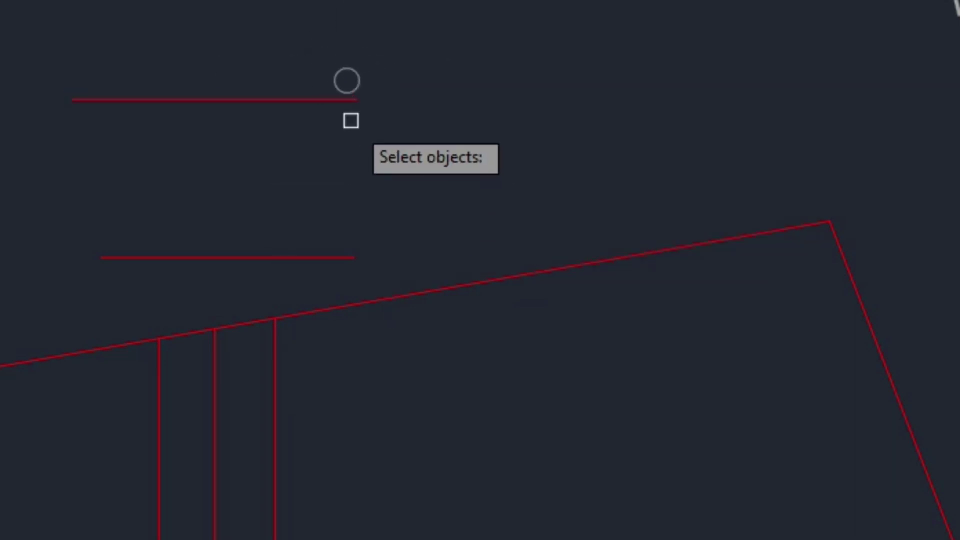
{"action": "left_click", "coordinate": [347, 72]}
{"action": "left_click", "coordinate": [289, 270]}
{"action": "key", "text": "Return"}
{"action": "left_click", "coordinate": [461, 198]}
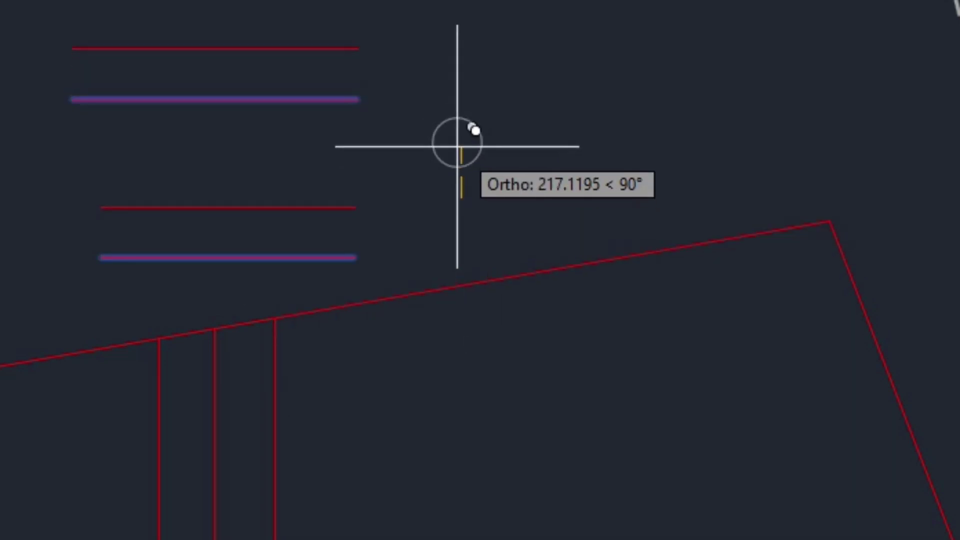
{"action": "left_click", "coordinate": [459, 142]}
{"action": "left_click", "coordinate": [463, 89]}
{"action": "key", "text": "Return"}
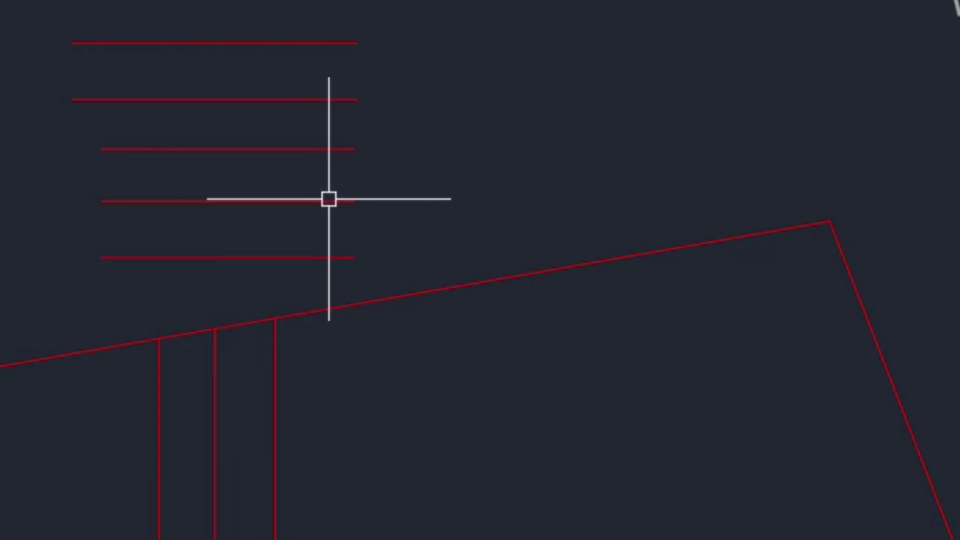
Step: Extend the right and middle vertical lines up toward the horizontals with crossing windows
{"action": "type", "text": "ex"}
{"action": "key", "text": "Return"}
{"action": "key", "text": "Return"}
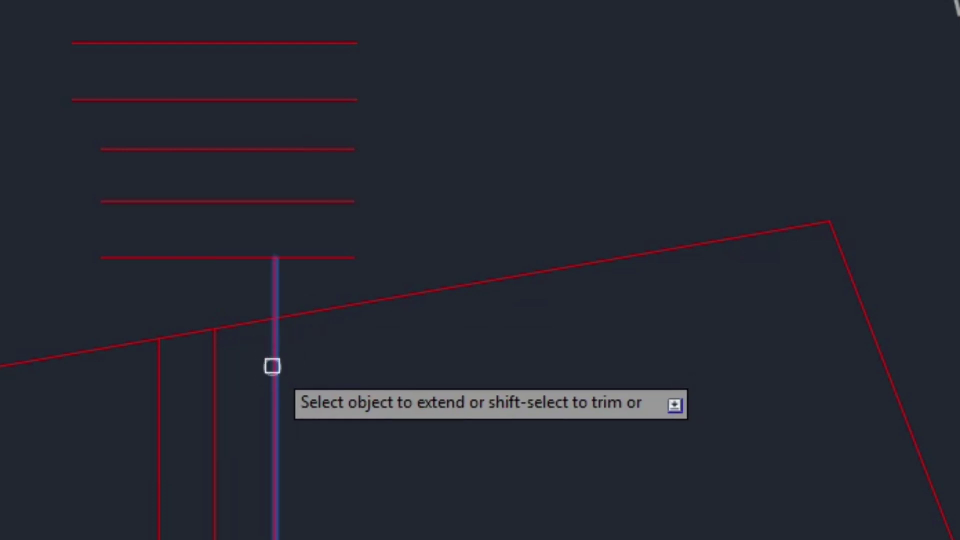
{"action": "left_click", "coordinate": [273, 367]}
{"action": "left_click", "coordinate": [278, 313]}
{"action": "left_click", "coordinate": [284, 236]}
{"action": "left_click", "coordinate": [280, 227]}
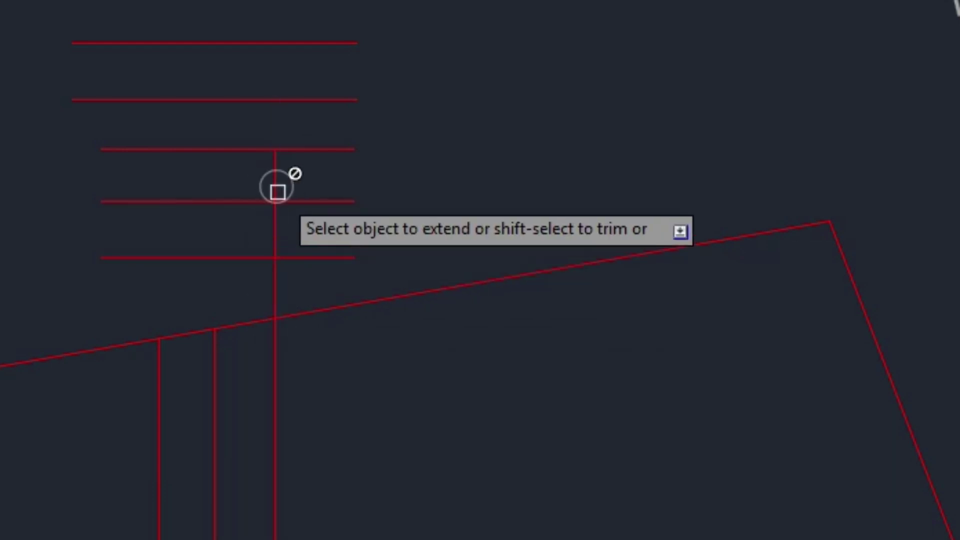
{"action": "left_click", "coordinate": [215, 350]}
{"action": "left_click", "coordinate": [304, 363]}
{"action": "left_click", "coordinate": [154, 381]}
{"action": "left_click", "coordinate": [321, 272]}
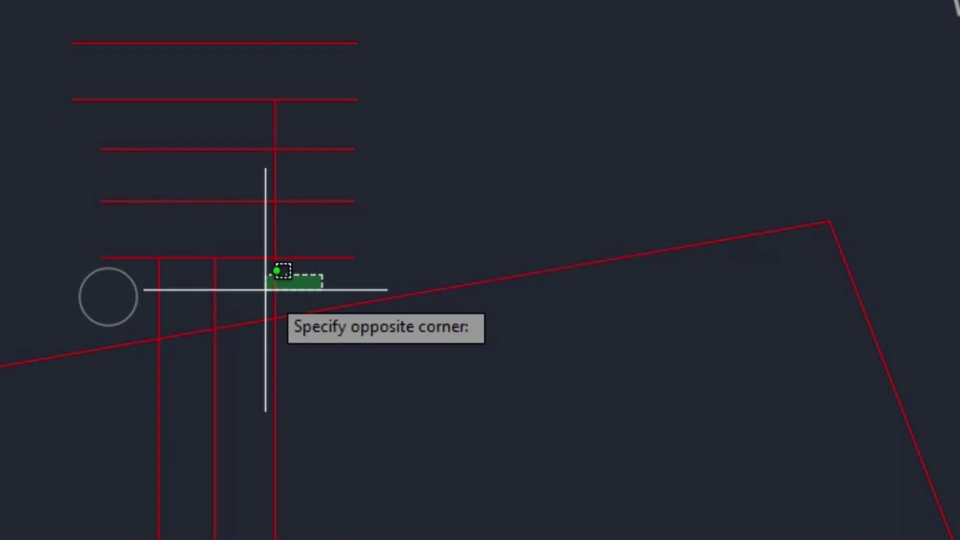
Step: Extend the left two verticals to the top horizontal, then undo the extensions
{"action": "left_click", "coordinate": [206, 266]}
{"action": "left_click", "coordinate": [286, 240]}
{"action": "left_click", "coordinate": [152, 227]}
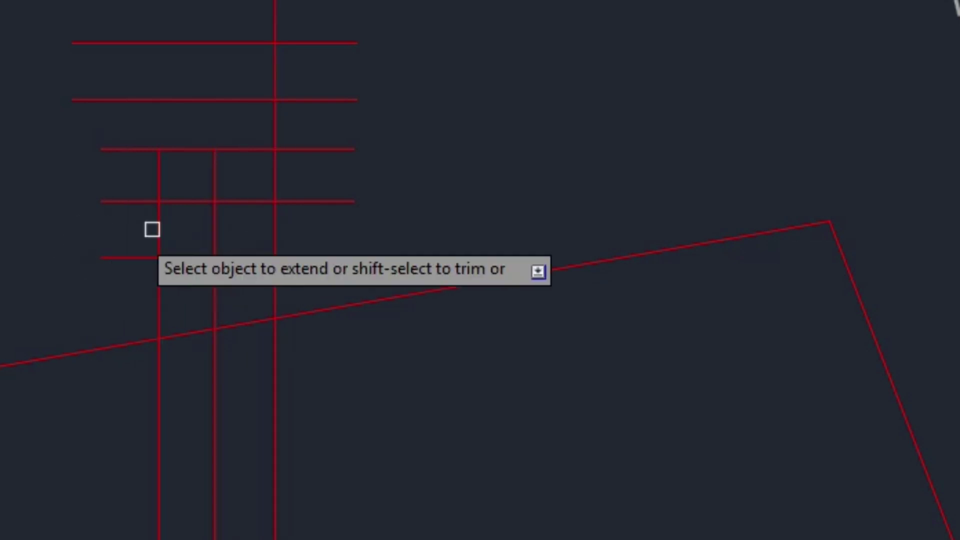
{"action": "left_click", "coordinate": [305, 178]}
{"action": "left_click", "coordinate": [103, 178]}
{"action": "left_click", "coordinate": [310, 124]}
{"action": "left_click", "coordinate": [118, 124]}
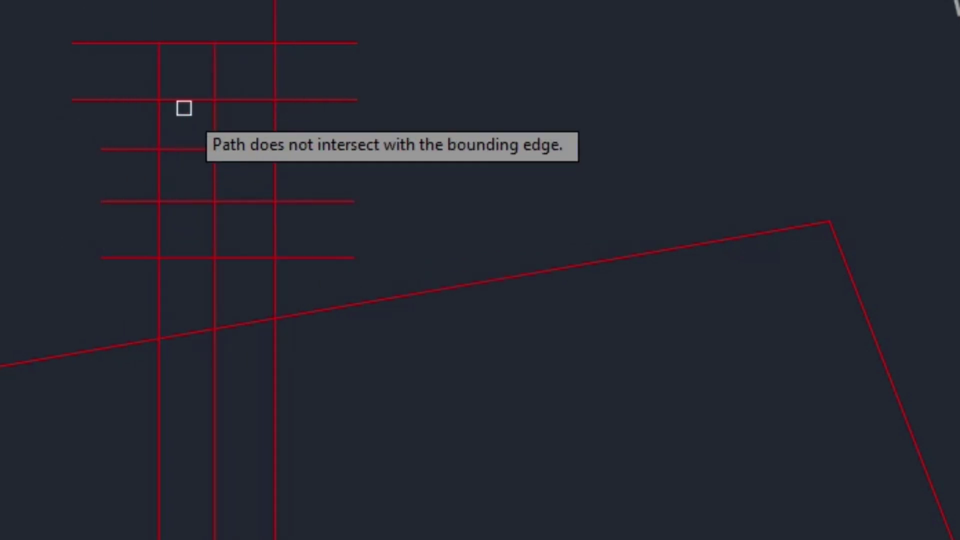
{"action": "key", "text": "Escape"}
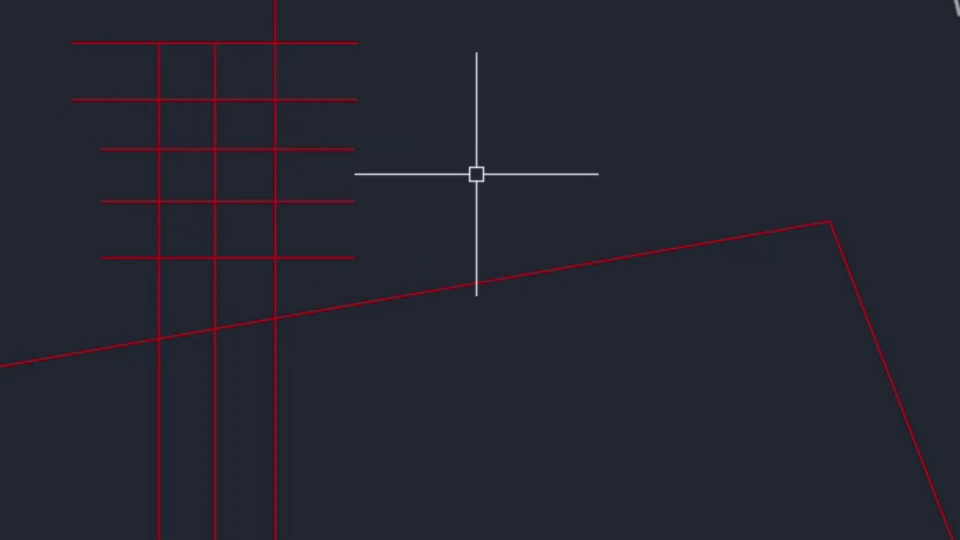
{"action": "type", "text": "u"}
{"action": "key", "text": "Return"}
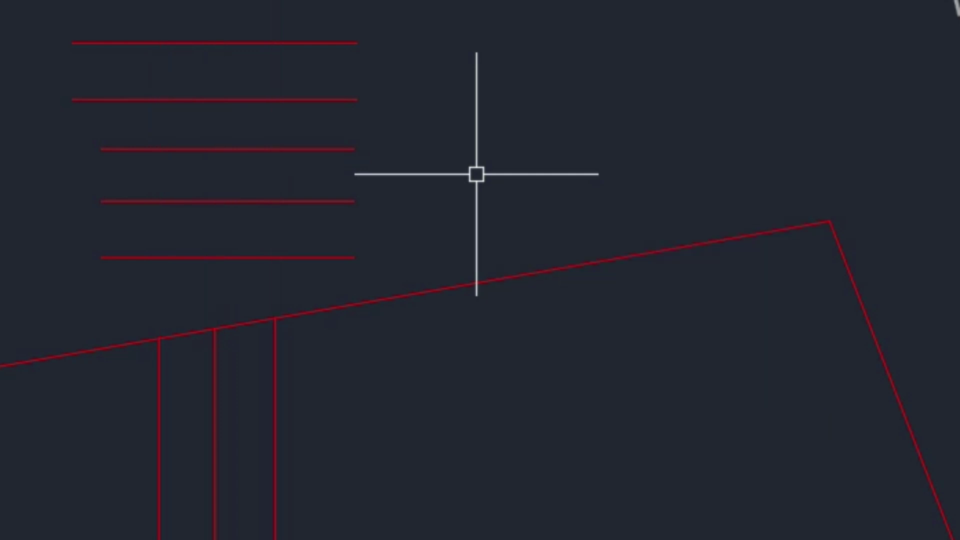
Step: Extend the crossed vertical lines to a picked horizontal boundary line
{"action": "key", "text": "Return"}
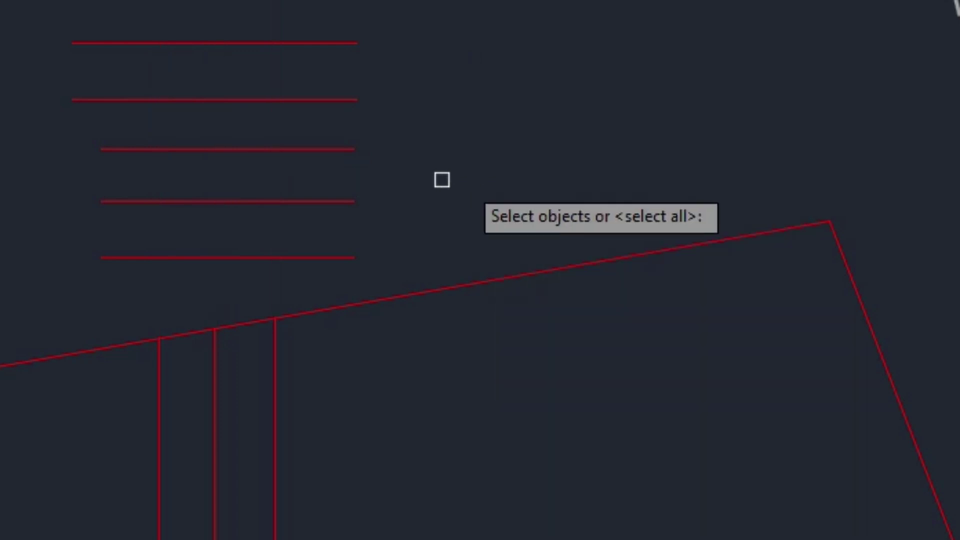
{"action": "left_click", "coordinate": [259, 1]}
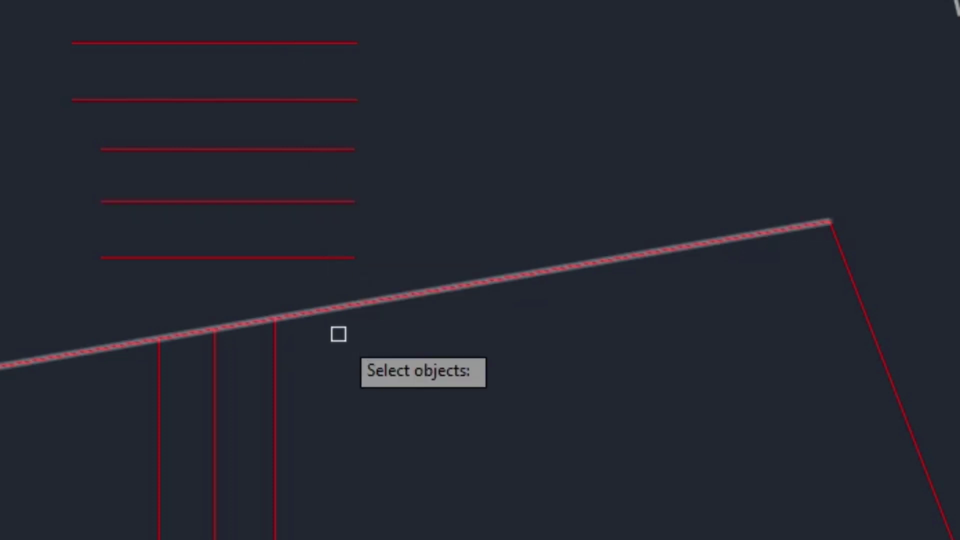
{"action": "key", "text": "Return"}
{"action": "left_click", "coordinate": [339, 394]}
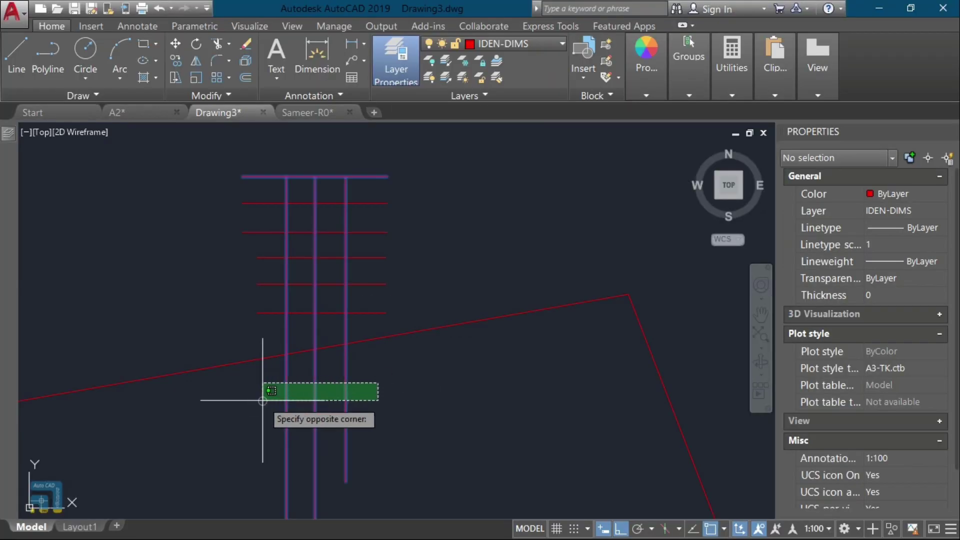
{"action": "left_click", "coordinate": [262, 400]}
{"action": "key", "text": "Return"}
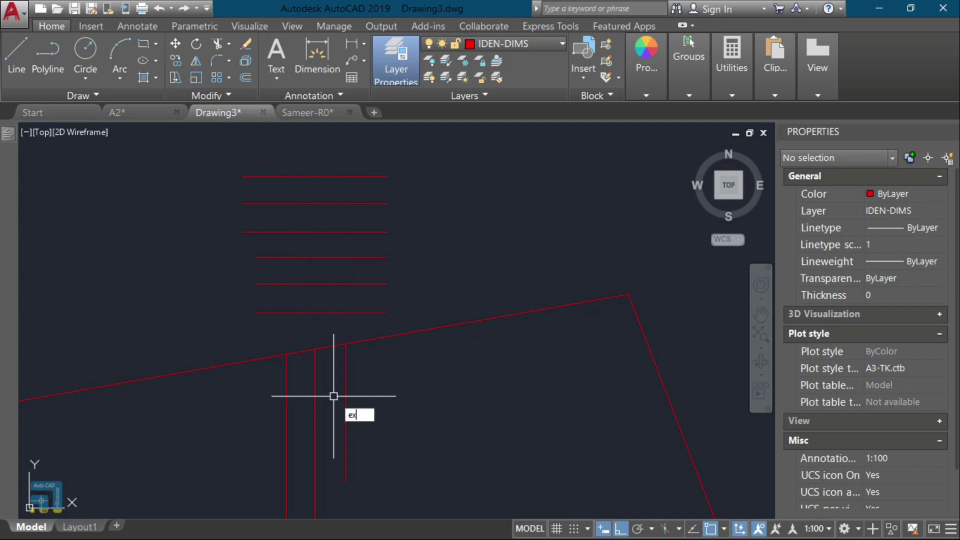
Step: Extend each remaining vertical line up to the second horizontal line
{"action": "type", "text": "ex"}
{"action": "key", "text": "Return"}
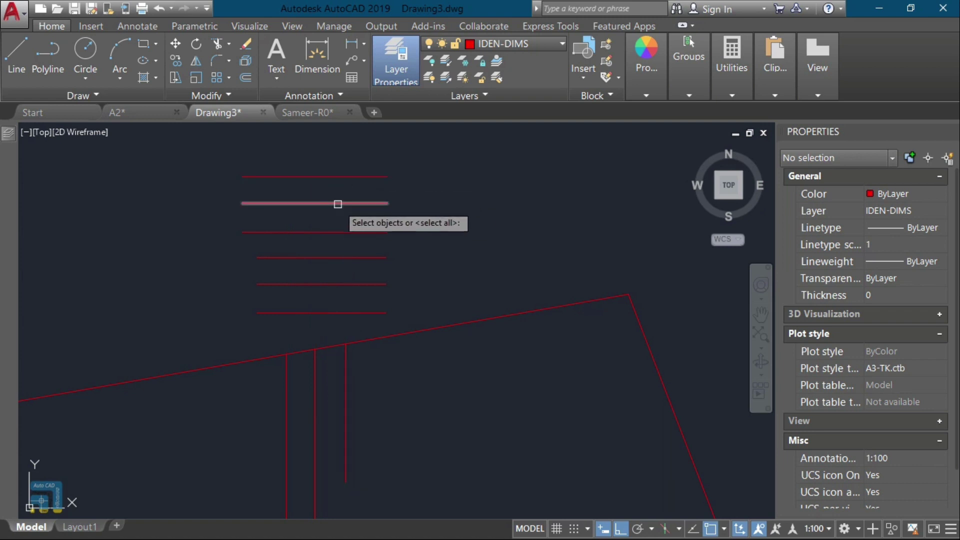
{"action": "key", "text": "Return"}
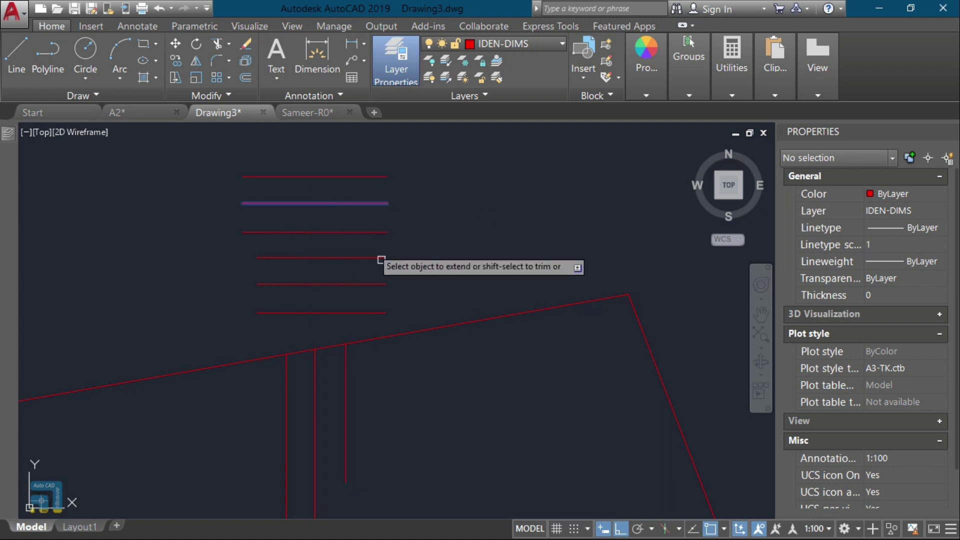
{"action": "left_click", "coordinate": [395, 380]}
{"action": "left_click", "coordinate": [341, 384]}
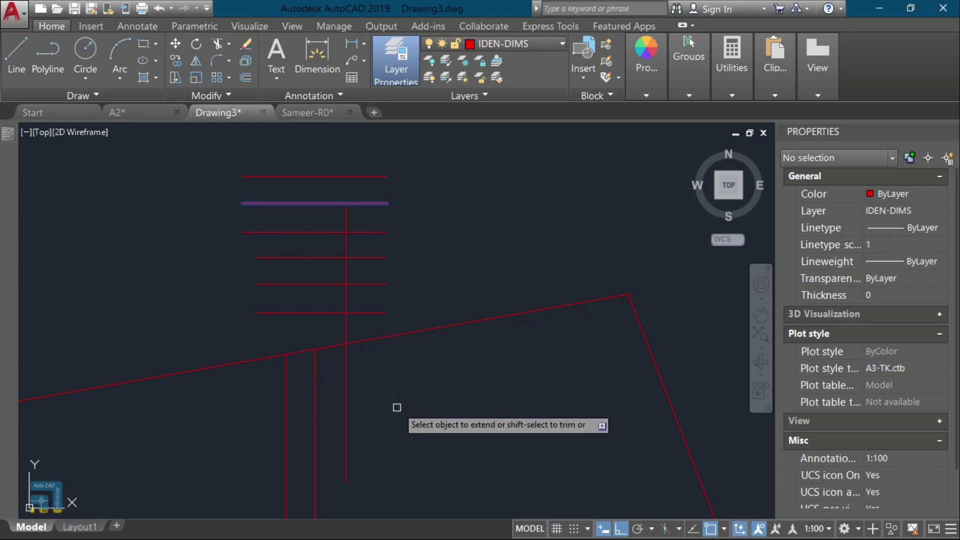
{"action": "left_click", "coordinate": [285, 388]}
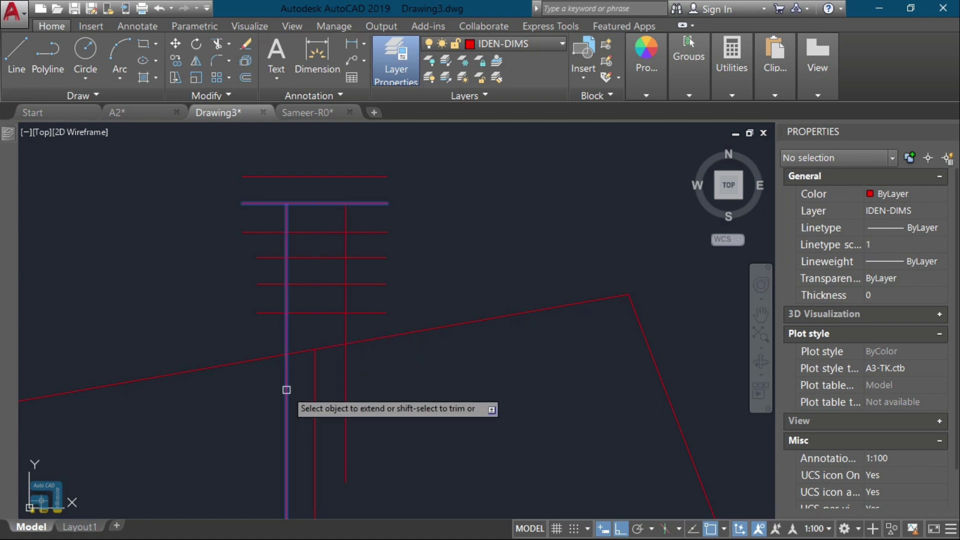
{"action": "left_click", "coordinate": [392, 381]}
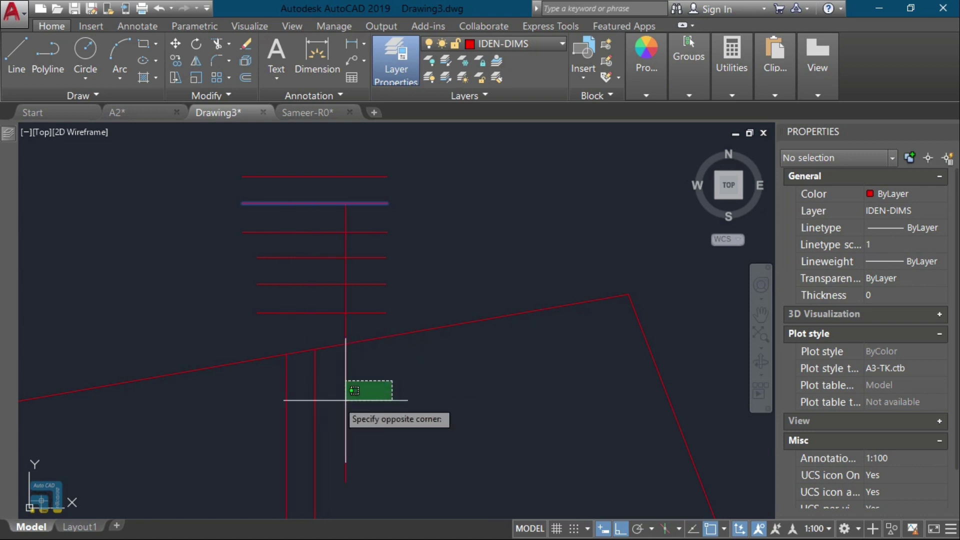
{"action": "left_click", "coordinate": [238, 408]}
{"action": "key", "text": "Return"}
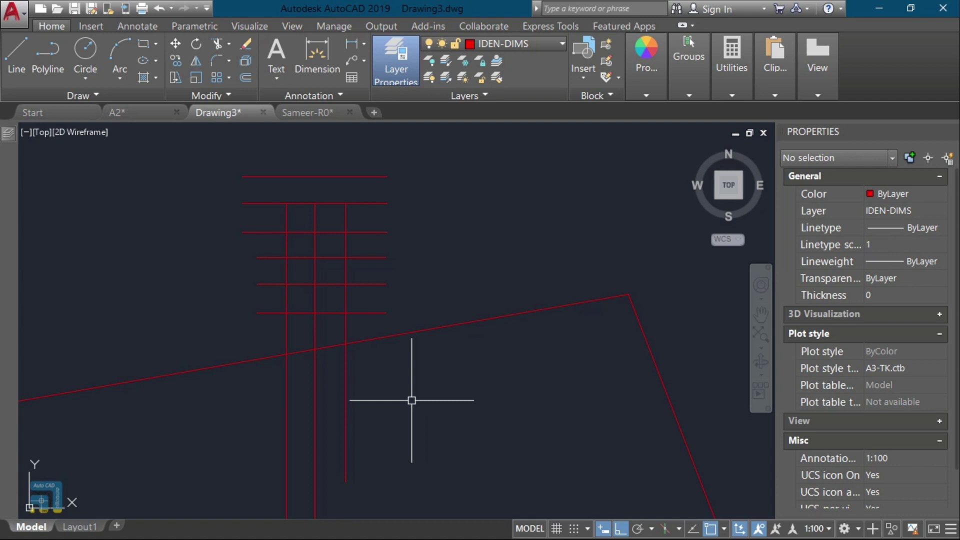
Step: Copy the check mark beside Extend down so it sits beside Fillet
{"action": "scroll", "coordinate": [398, 217], "scroll_direction": "down", "scroll_amount": 5}
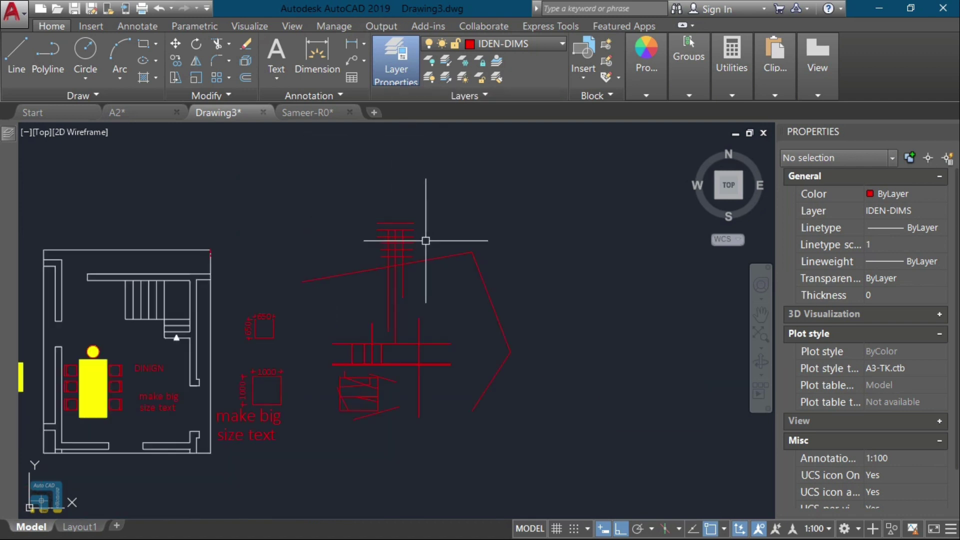
{"action": "scroll", "coordinate": [235, 275], "scroll_direction": "down", "scroll_amount": 3}
{"action": "scroll", "coordinate": [232, 270], "scroll_direction": "up", "scroll_amount": 10}
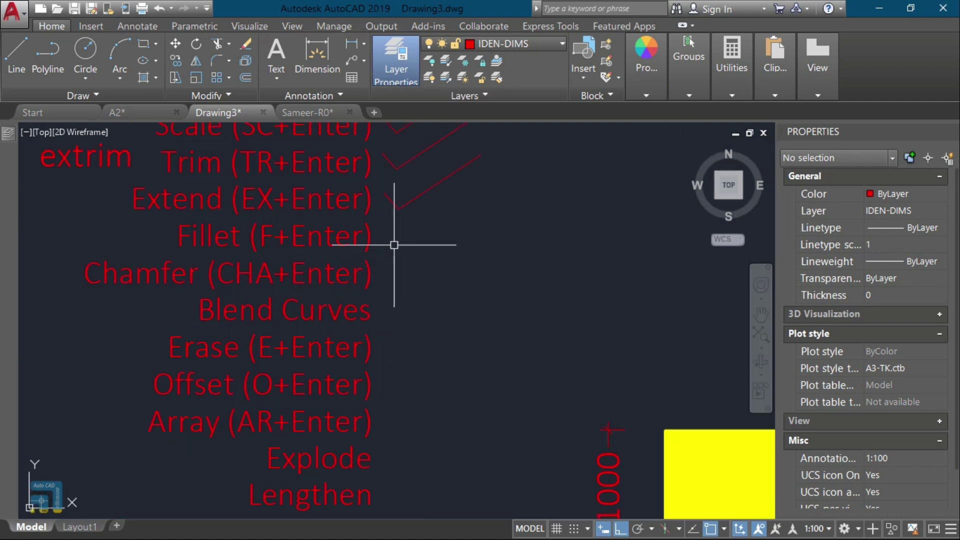
{"action": "left_click_drag", "start_coordinate": [483, 153], "coordinate": [381, 211]}
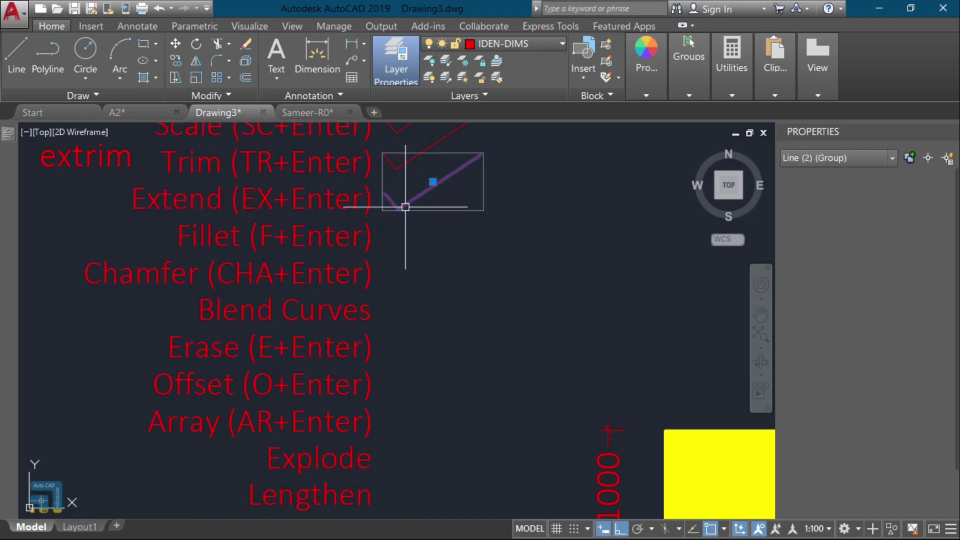
{"action": "type", "text": "co"}
{"action": "key", "text": "Return"}
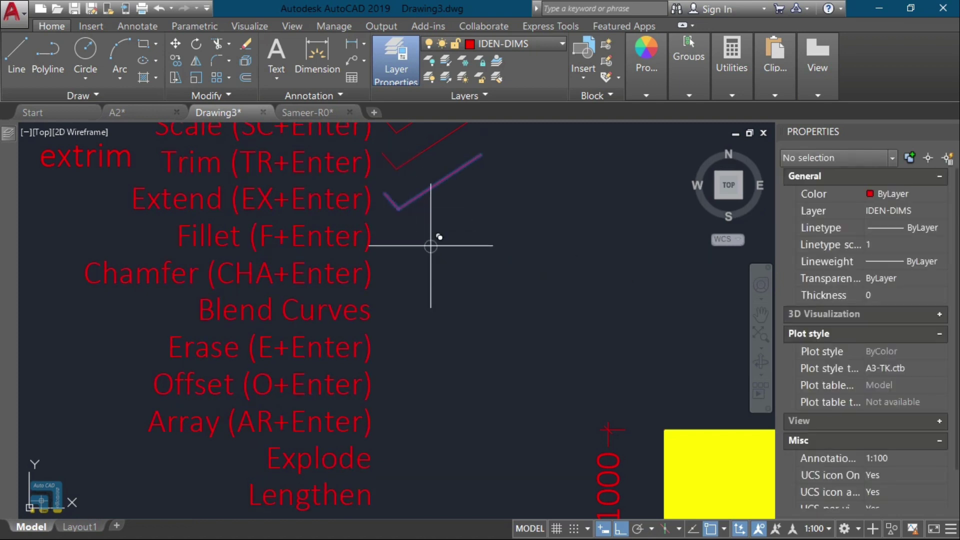
{"action": "left_click", "coordinate": [429, 245]}
{"action": "left_click", "coordinate": [425, 278]}
{"action": "key", "text": "Return"}
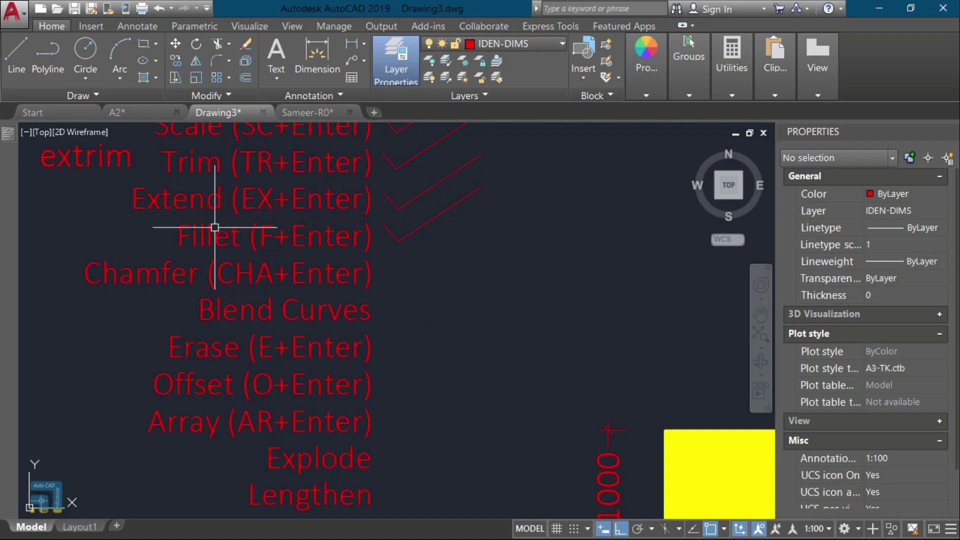
{"action": "scroll", "coordinate": [354, 294], "scroll_direction": "down", "scroll_amount": 5}
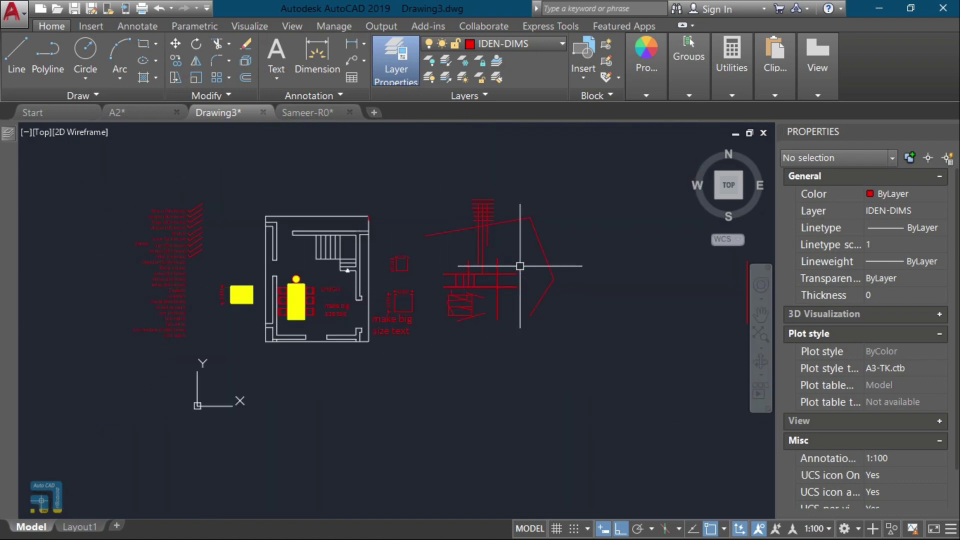
{"action": "scroll", "coordinate": [540, 246], "scroll_direction": "up", "scroll_amount": 1}
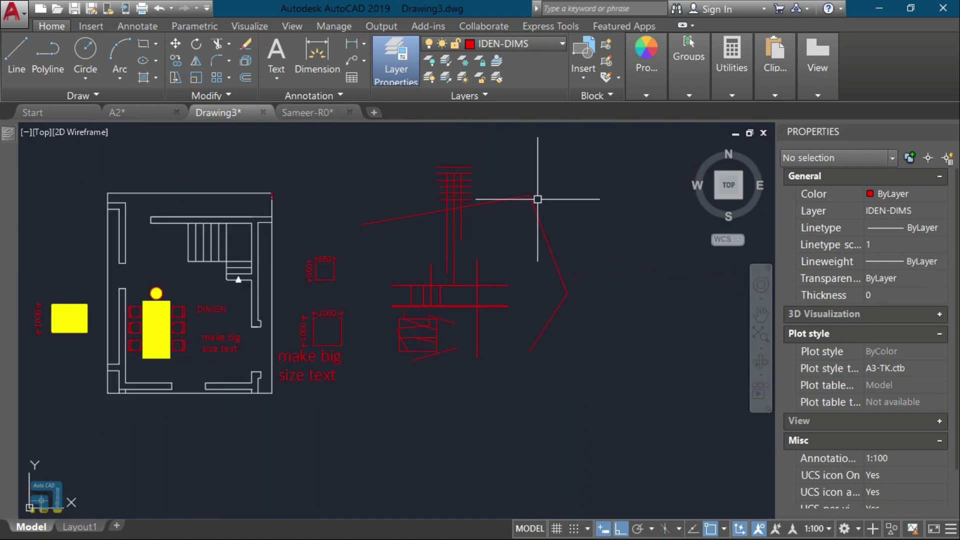
{"action": "scroll", "coordinate": [535, 204], "scroll_direction": "up", "scroll_amount": 2}
Step: Try RECTANG at the right of the screen, cancelling the unfinished rectangle
{"action": "type", "text": "rec"}
{"action": "key", "text": "Return"}
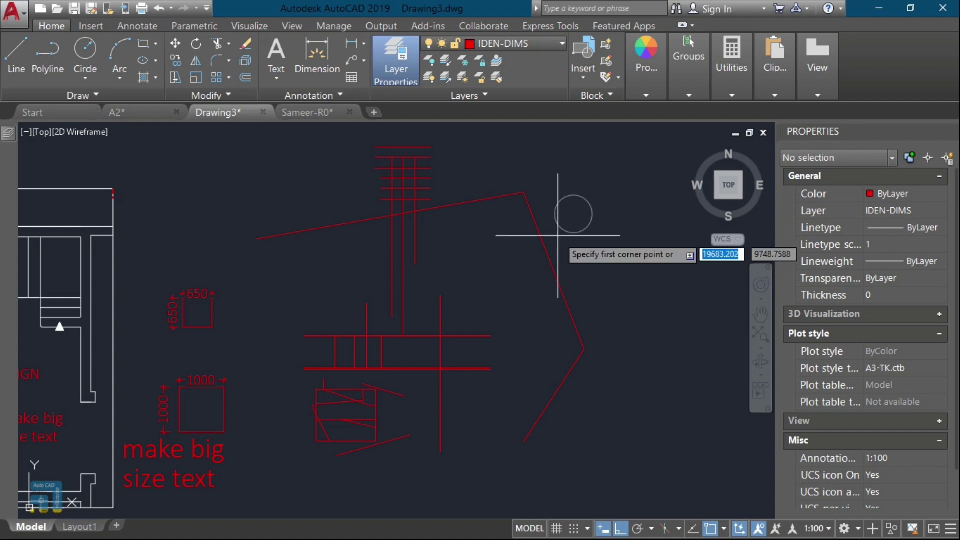
{"action": "left_click", "coordinate": [573, 213]}
{"action": "left_click", "coordinate": [611, 251]}
{"action": "scroll", "coordinate": [602, 250], "scroll_direction": "down", "scroll_amount": 5}
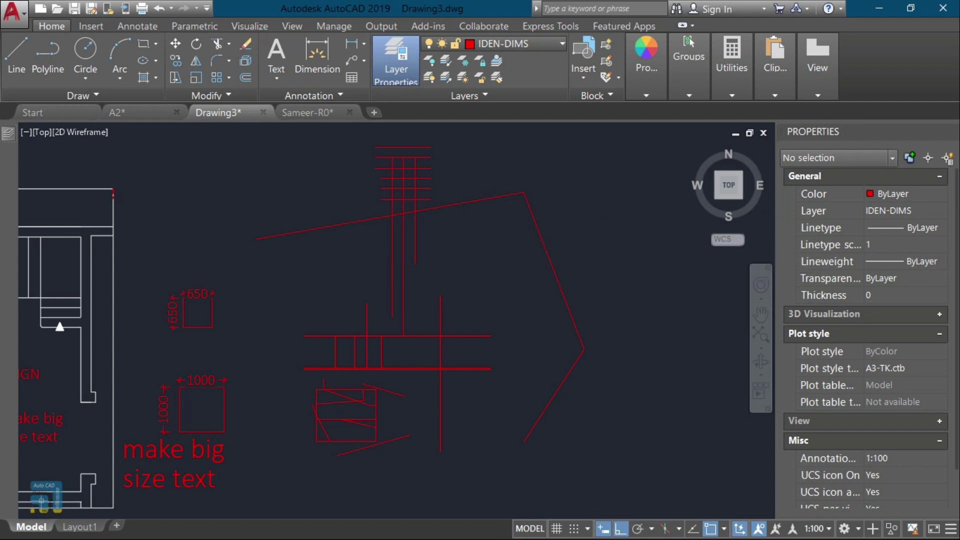
{"action": "scroll", "coordinate": [430, 265], "scroll_direction": "up", "scroll_amount": 4}
{"action": "scroll", "coordinate": [300, 289], "scroll_direction": "up", "scroll_amount": 2}
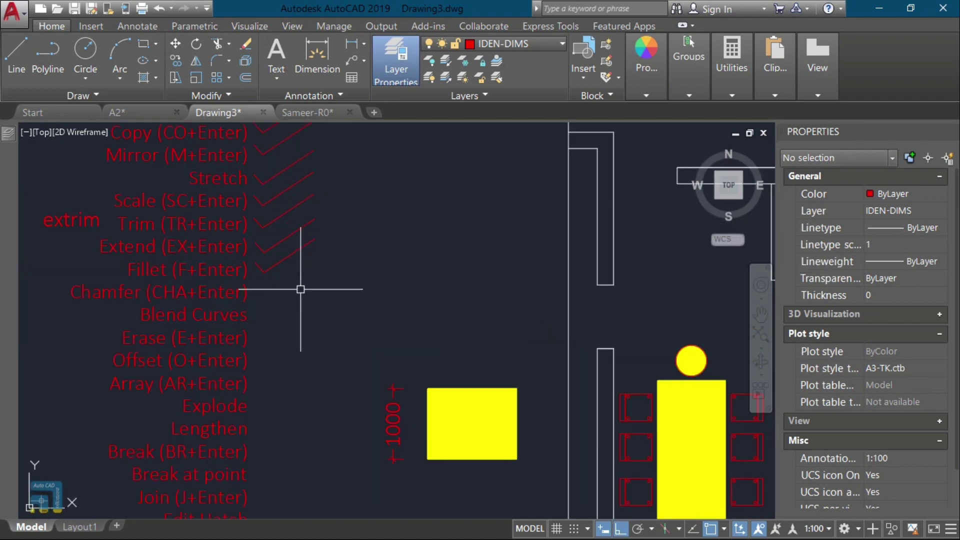
{"action": "key", "text": "Return"}
{"action": "left_click", "coordinate": [347, 285]}
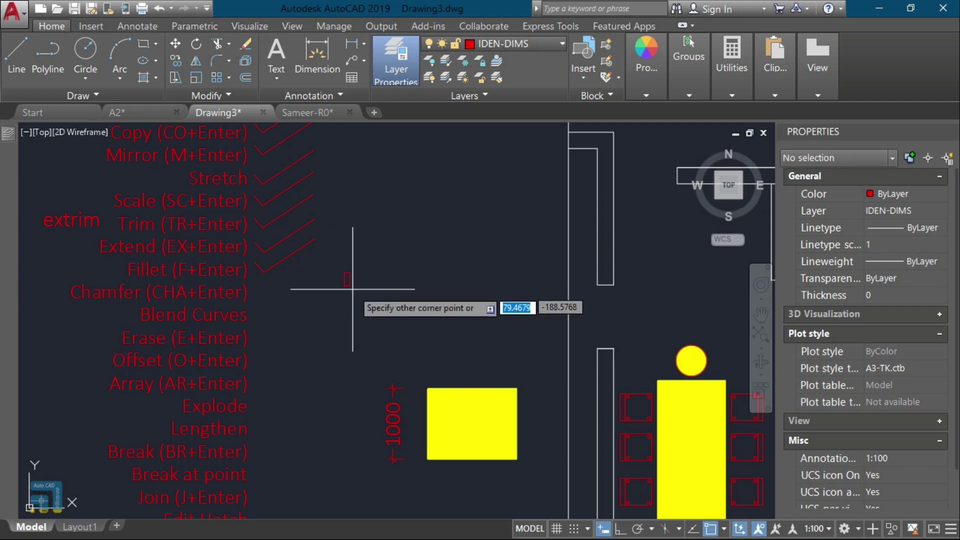
{"action": "key", "text": "Escape"}
{"action": "scroll", "coordinate": [417, 290], "scroll_direction": "up", "scroll_amount": 2}
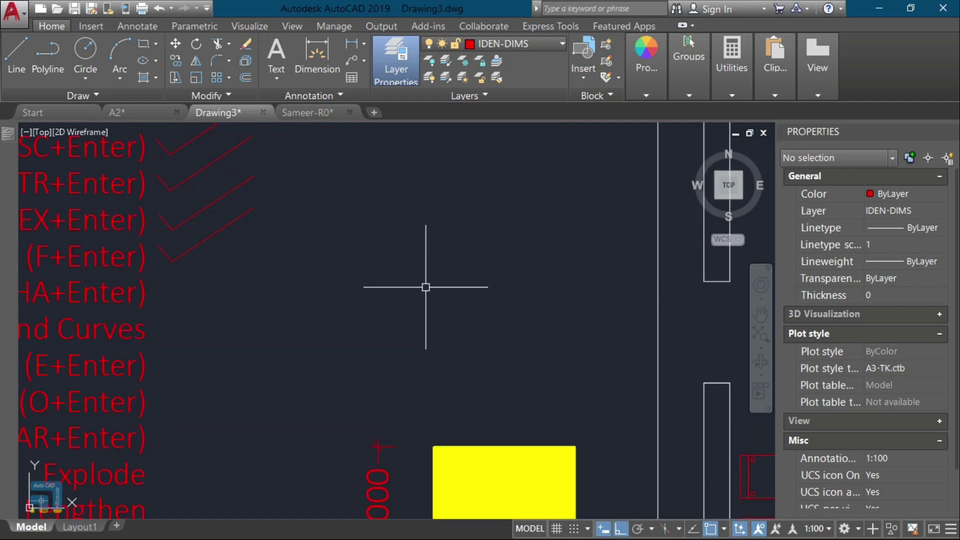
Step: Draw the rectangle corner to corner in the empty space beside the list
{"action": "key", "text": "Return"}
{"action": "left_click", "coordinate": [379, 247]}
{"action": "left_click", "coordinate": [464, 310]}
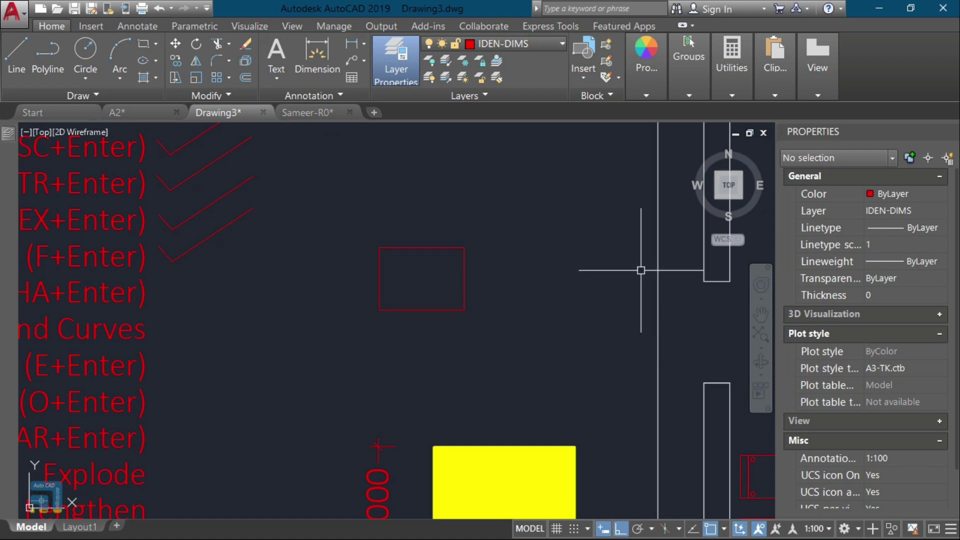
{"action": "scroll", "coordinate": [495, 258], "scroll_direction": "up", "scroll_amount": 4}
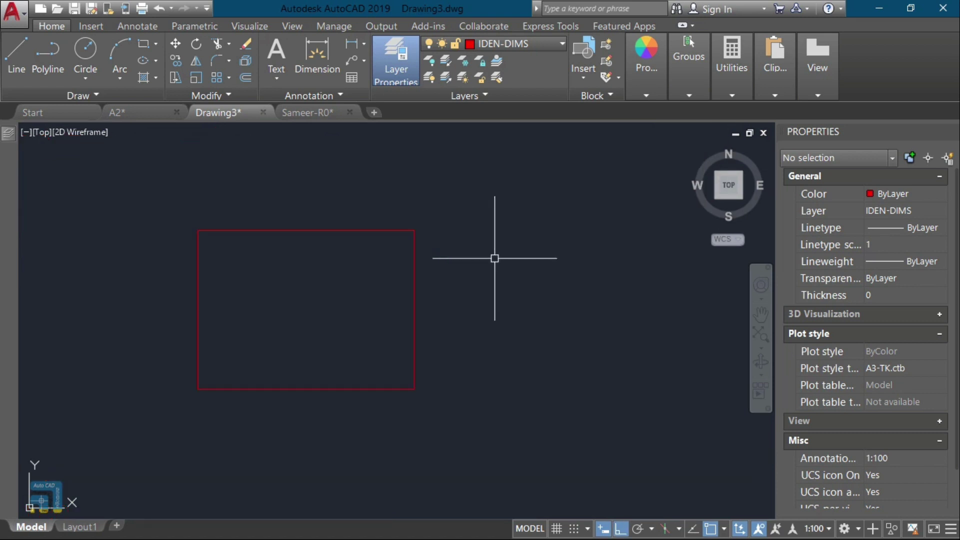
{"action": "scroll", "coordinate": [495, 258], "scroll_direction": "down", "scroll_amount": 4}
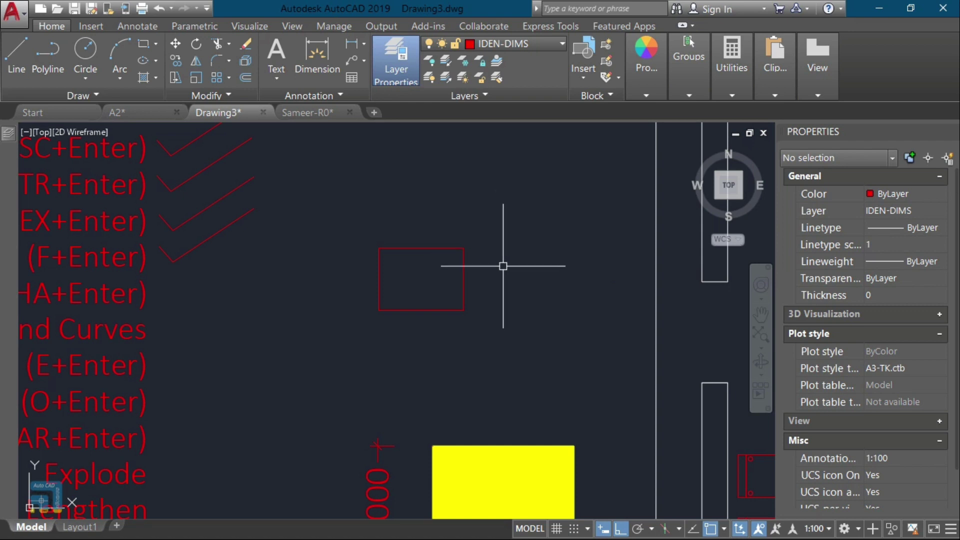
{"action": "scroll", "coordinate": [377, 261], "scroll_direction": "up", "scroll_amount": 4}
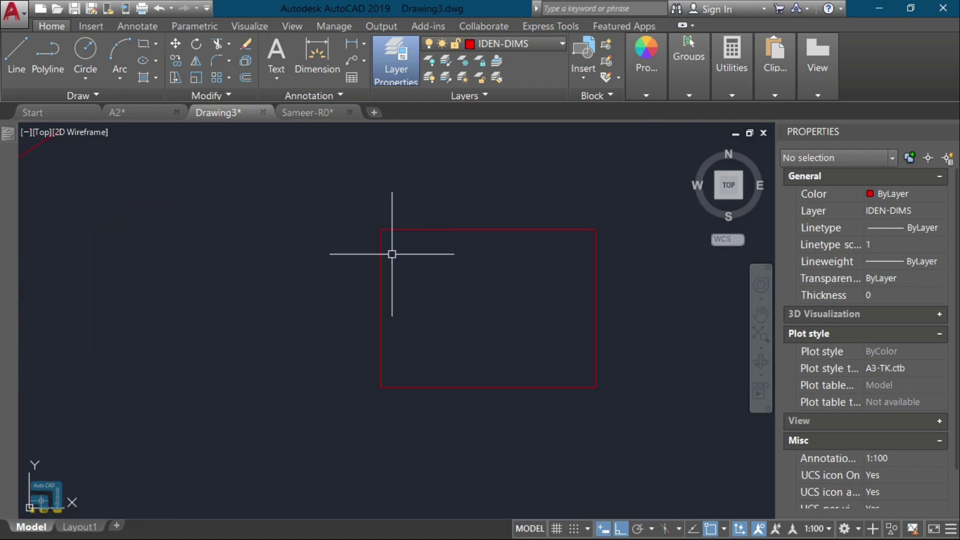
Step: Trim the rectangle's top-left corner inside a temporary circle, then delete the circle
{"action": "left_click", "coordinate": [380, 230]}
{"action": "left_click", "coordinate": [399, 270]}
{"action": "type", "text": "tr"}
{"action": "key", "text": "Return"}
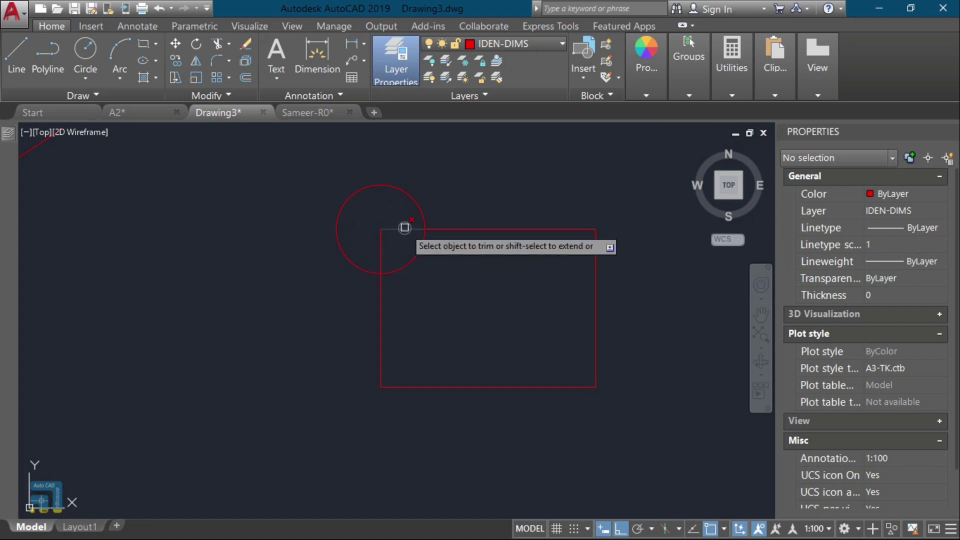
{"action": "left_click", "coordinate": [405, 230]}
{"action": "left_click", "coordinate": [380, 253]}
{"action": "key", "text": "Escape"}
{"action": "left_click", "coordinate": [406, 264]}
{"action": "key", "text": "Delete"}
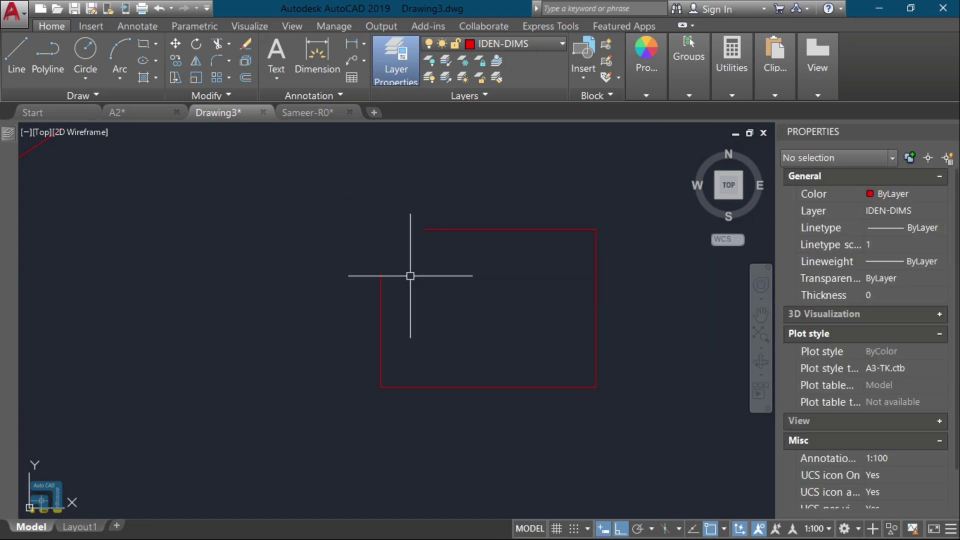
Step: Join the rectangle's lines into a single polyline with JOIN
{"action": "type", "text": "j"}
{"action": "key", "text": "Return"}
{"action": "left_click", "coordinate": [440, 387]}
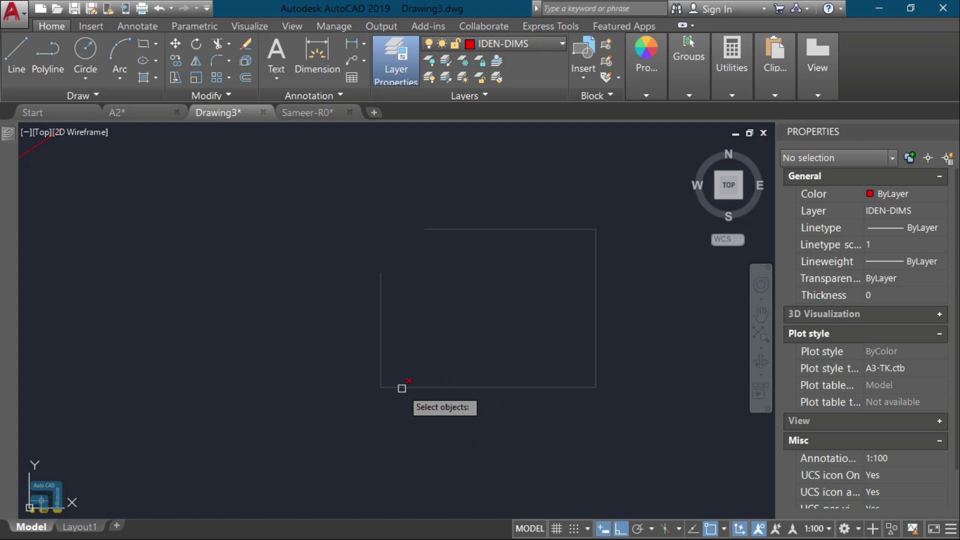
{"action": "key", "text": "Return"}
Step: Draw two helper rectangles over the bottom-left corner and the connecting line
{"action": "type", "text": "rec"}
{"action": "key", "text": "Return"}
{"action": "left_click", "coordinate": [354, 365]}
{"action": "left_click", "coordinate": [417, 421]}
{"action": "key", "text": "Return"}
{"action": "left_click", "coordinate": [520, 339]}
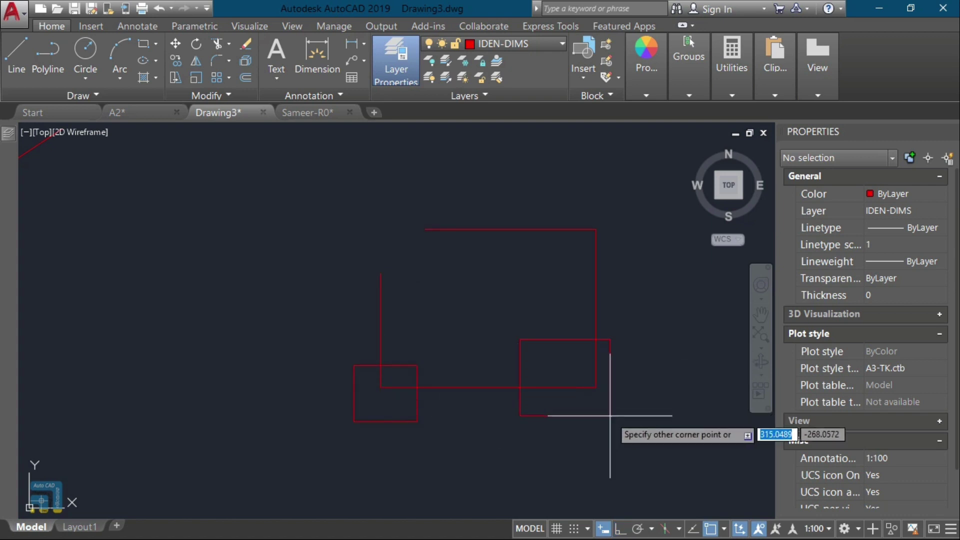
{"action": "left_click", "coordinate": [609, 415]}
Step: Trim away both helper rectangles and the connecting line with crossing windows
{"action": "type", "text": "tr"}
{"action": "key", "text": "Return"}
{"action": "key", "text": "Return"}
{"action": "left_click", "coordinate": [620, 370]}
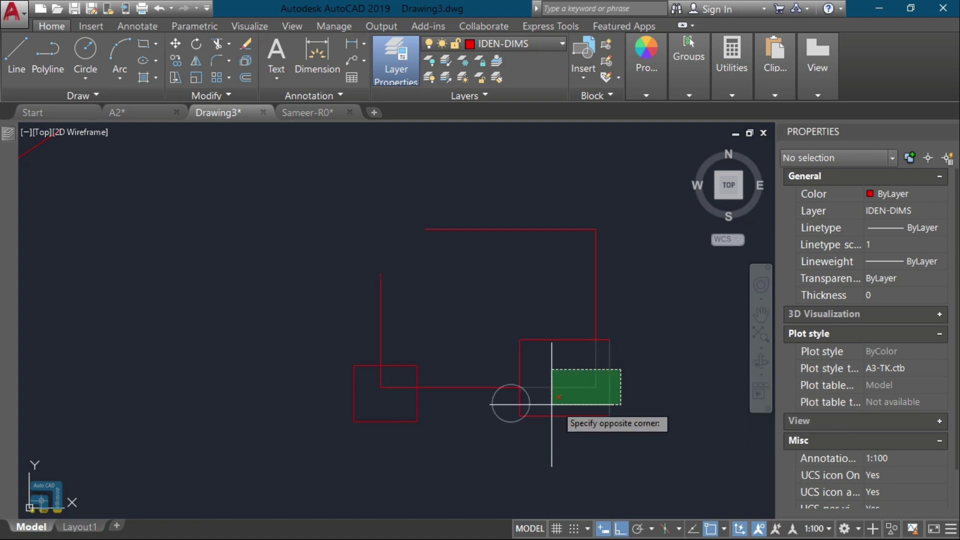
{"action": "left_click", "coordinate": [508, 400]}
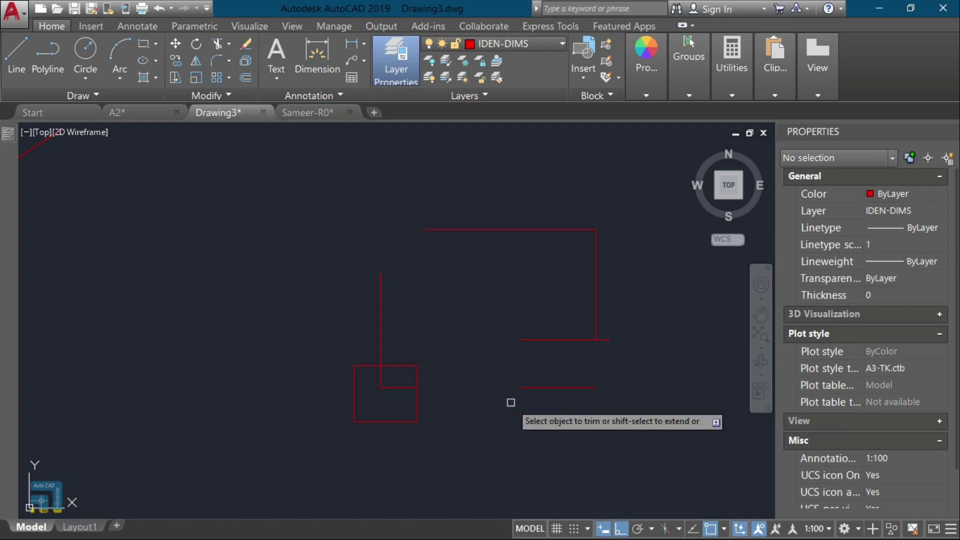
{"action": "left_click", "coordinate": [457, 381]}
{"action": "left_click", "coordinate": [414, 392]}
{"action": "left_click", "coordinate": [398, 386]}
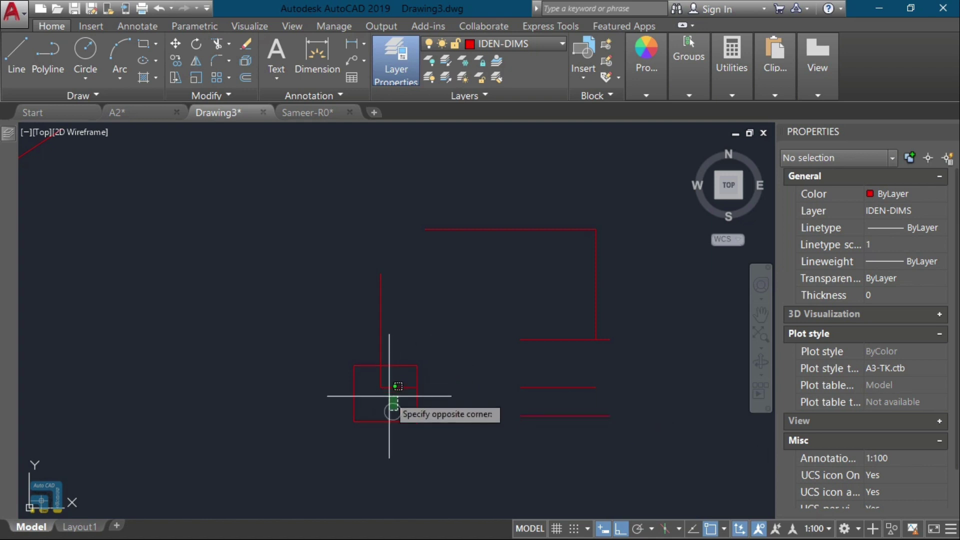
{"action": "left_click", "coordinate": [389, 396]}
{"action": "left_click", "coordinate": [424, 406]}
{"action": "left_click", "coordinate": [367, 406]}
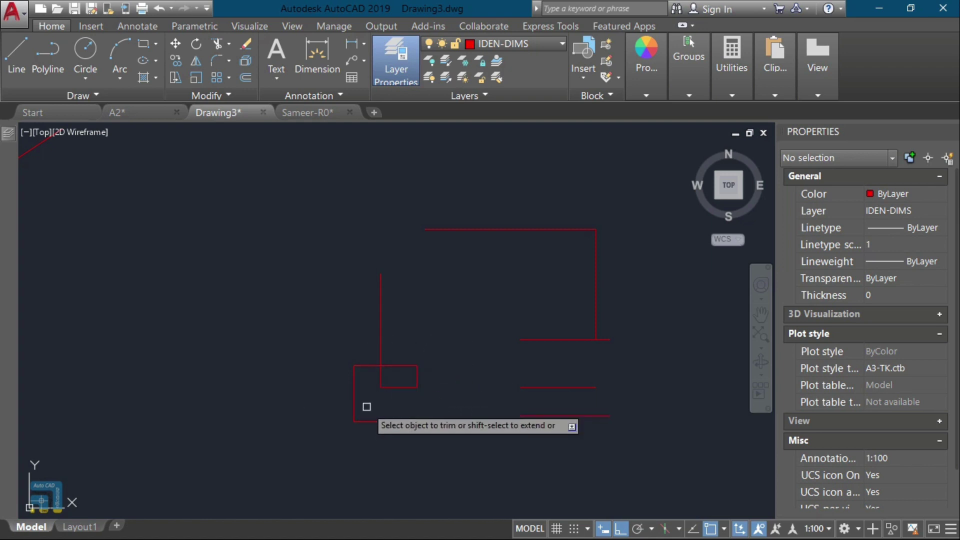
{"action": "left_click", "coordinate": [345, 361]}
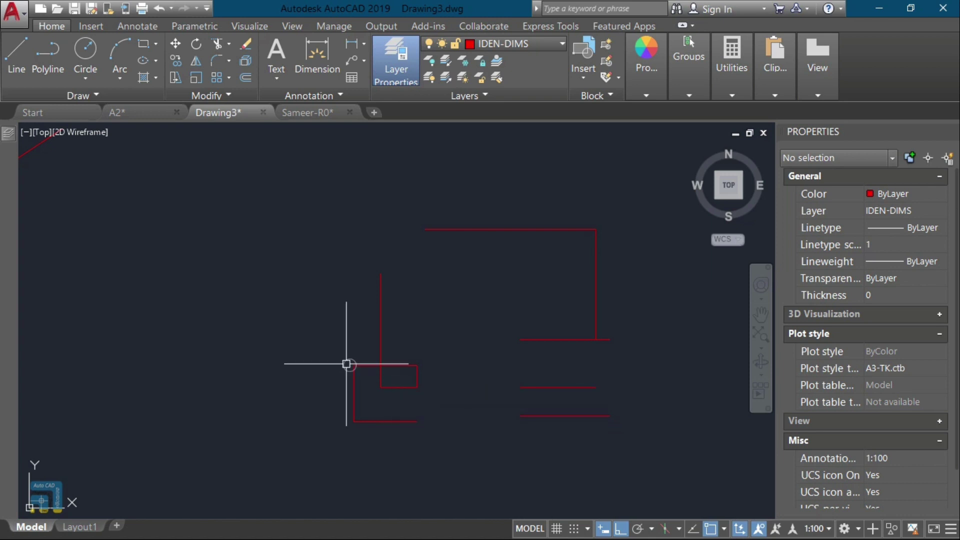
{"action": "left_click", "coordinate": [428, 437]}
Step: Stretch the top red line's left end further left and select the left line's top grip
{"action": "scroll", "coordinate": [460, 390], "scroll_direction": "up", "scroll_amount": 3}
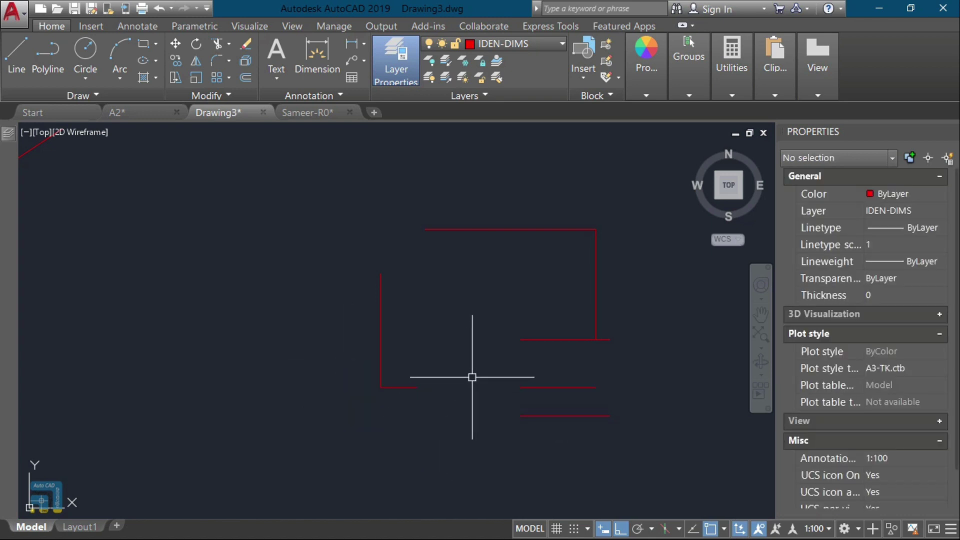
{"action": "left_click", "coordinate": [436, 212]}
{"action": "left_click", "coordinate": [421, 219]}
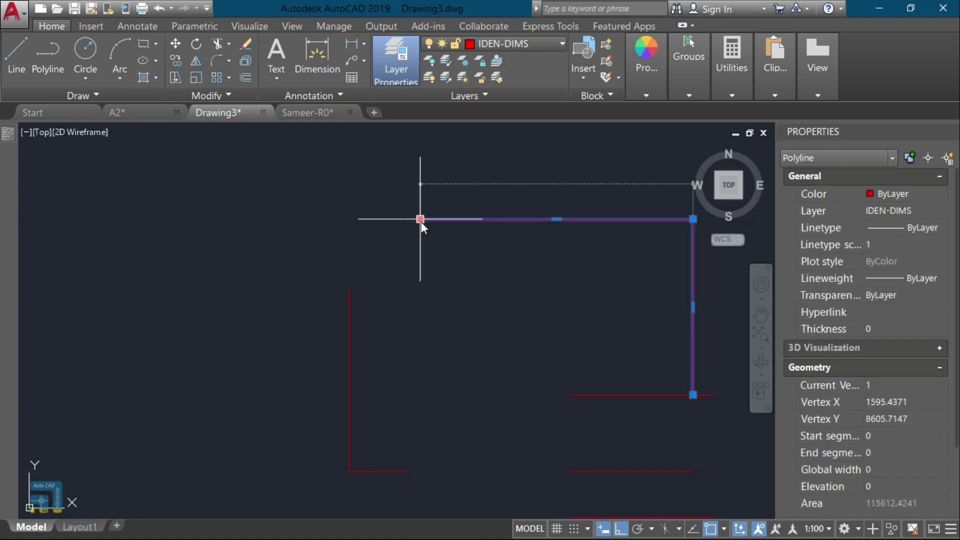
{"action": "left_click", "coordinate": [315, 241]}
{"action": "left_click", "coordinate": [358, 294]}
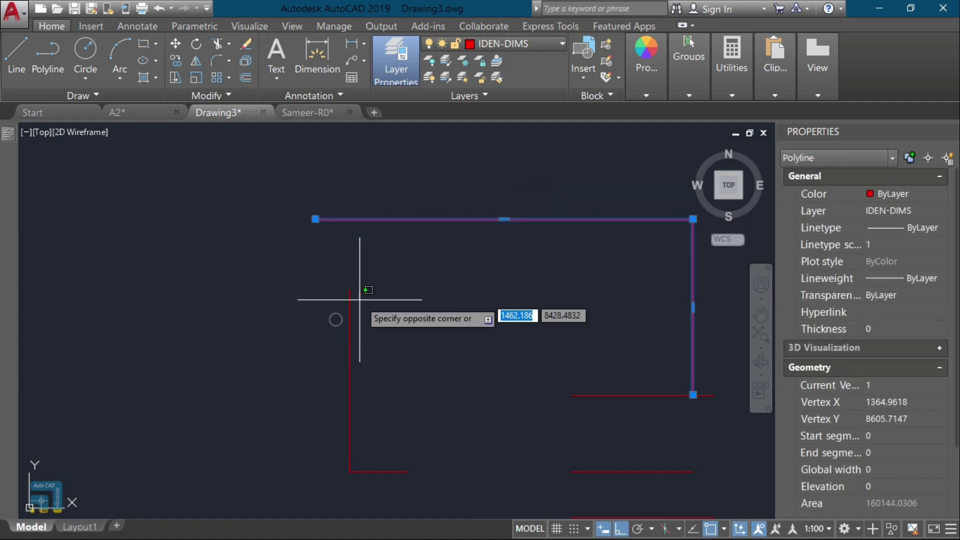
{"action": "left_click", "coordinate": [345, 290]}
{"action": "left_click", "coordinate": [350, 290]}
Step: Stretch the left line's top end above the top red line
{"action": "left_click", "coordinate": [351, 196]}
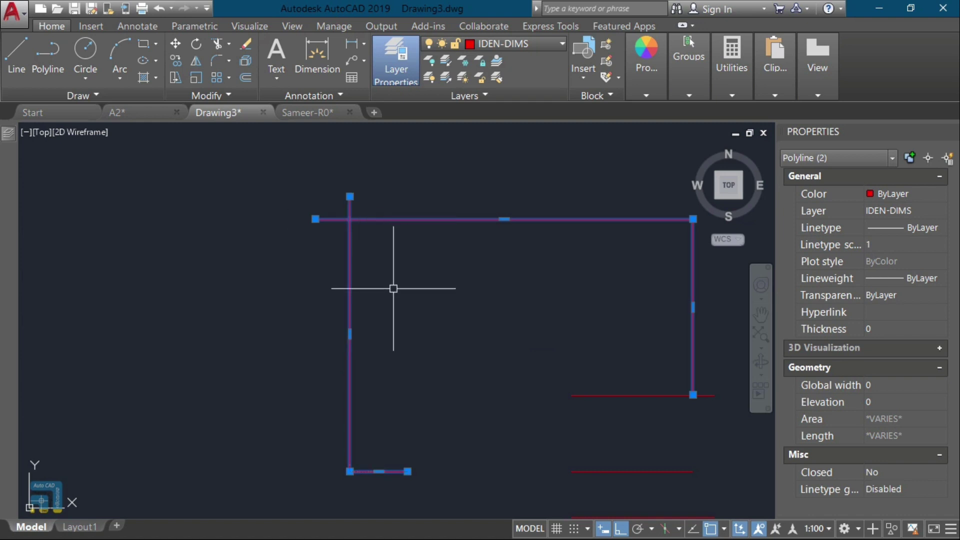
{"action": "left_click", "coordinate": [350, 196]}
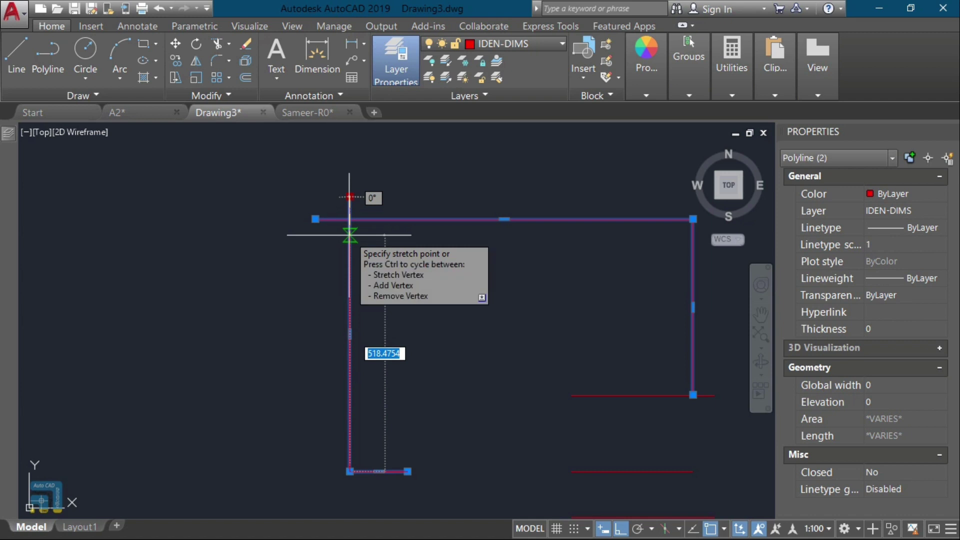
{"action": "key", "text": "Escape"}
{"action": "key", "text": "Escape"}
Step: Enable Perpendicular object snap in Drafting Settings via the O command
{"action": "type", "text": "o"}
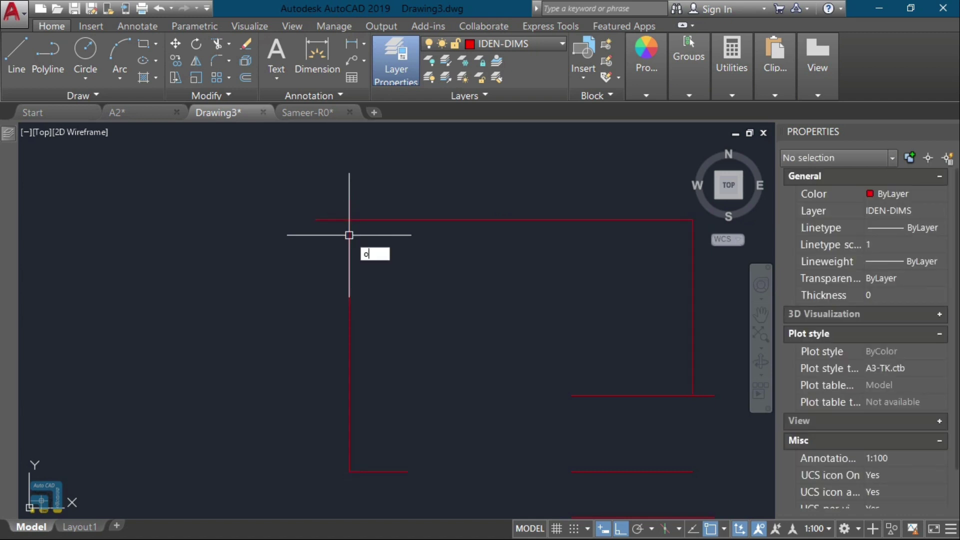
{"action": "key", "text": "Return"}
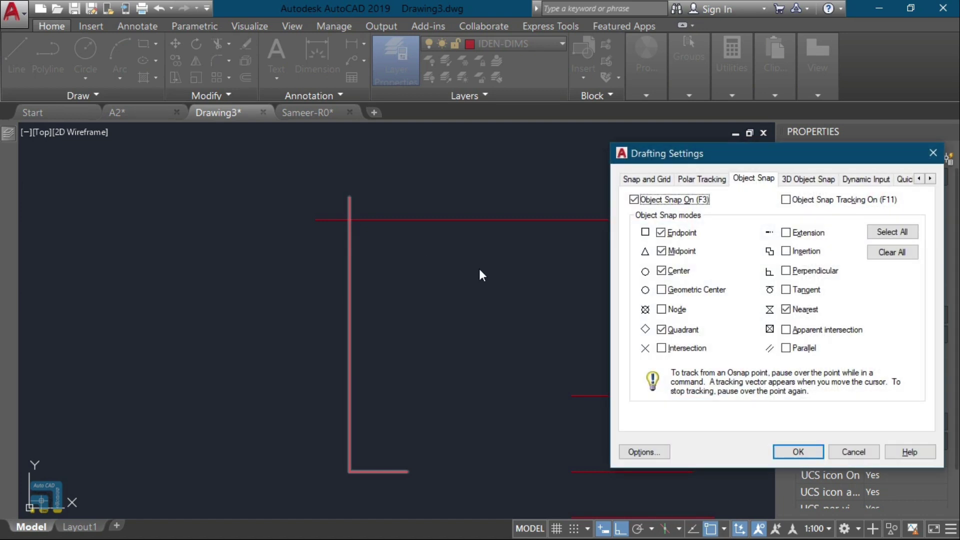
{"action": "left_click", "coordinate": [802, 270]}
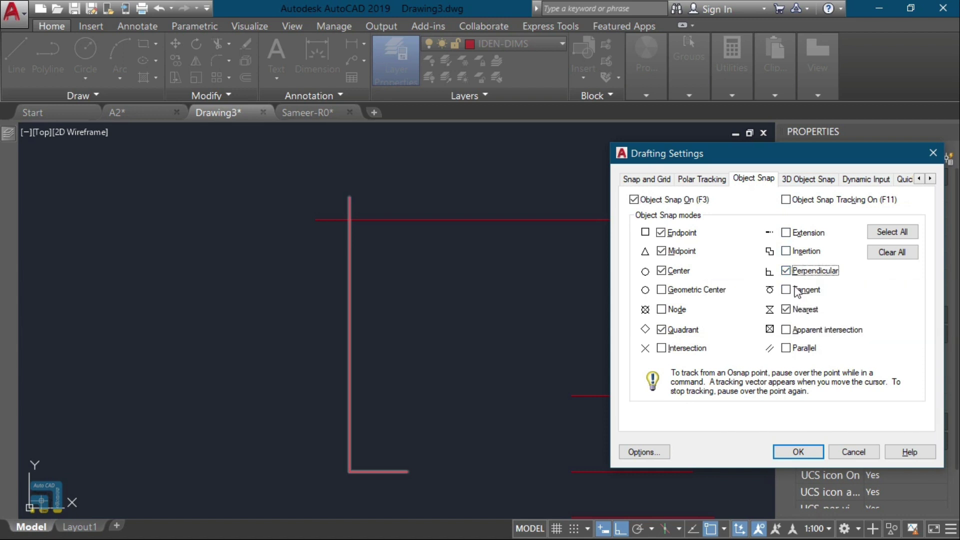
{"action": "left_click", "coordinate": [797, 452]}
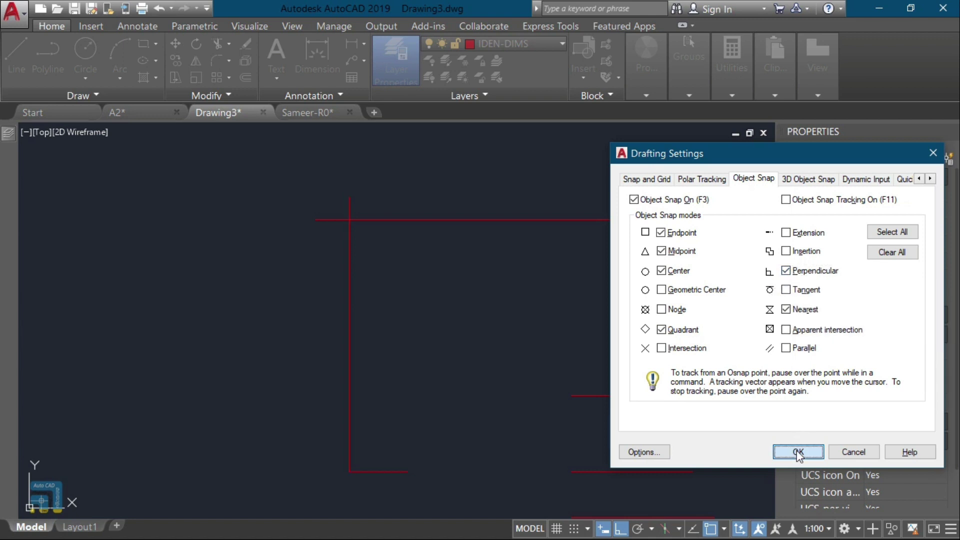
Step: Move the left line's top end down below the top red line
{"action": "left_click", "coordinate": [349, 229]}
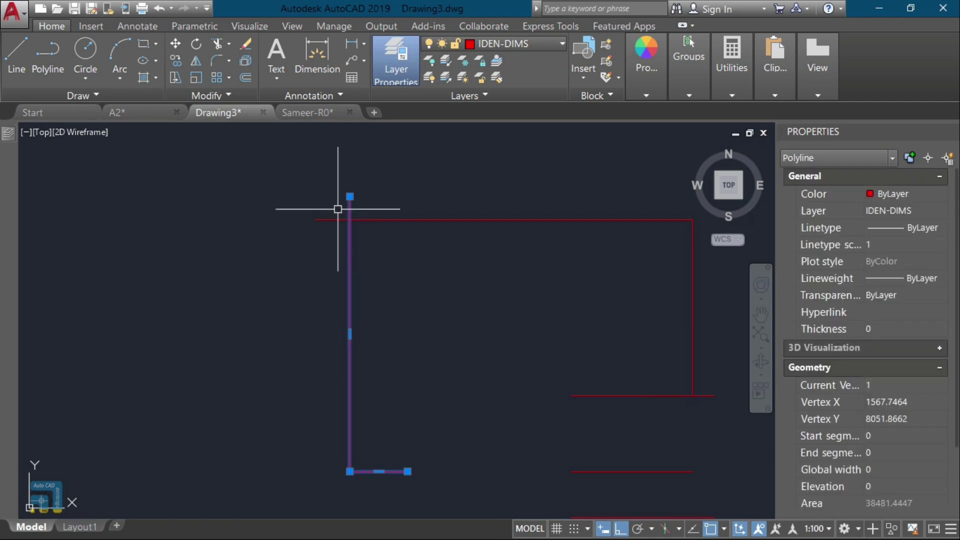
{"action": "left_click", "coordinate": [349, 198]}
{"action": "left_click", "coordinate": [349, 270]}
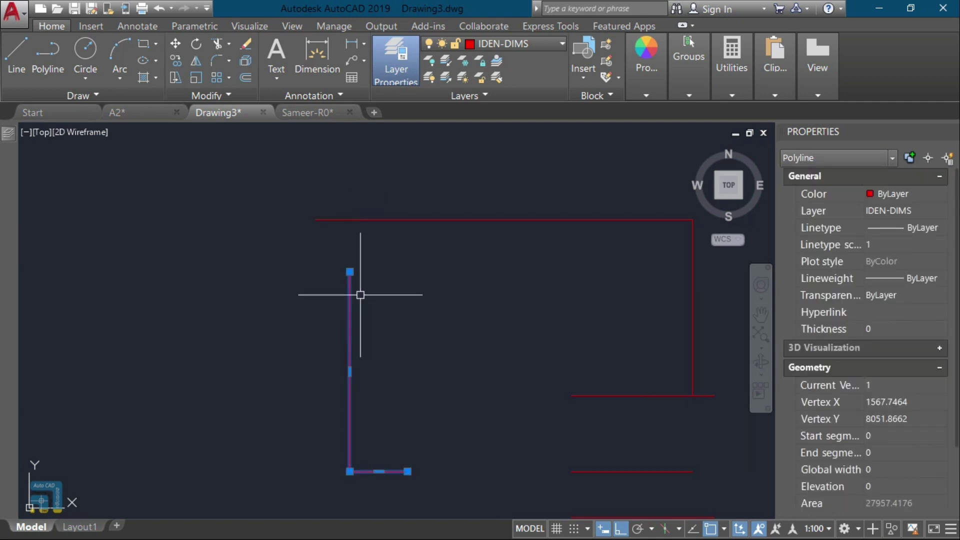
{"action": "left_click", "coordinate": [349, 272]}
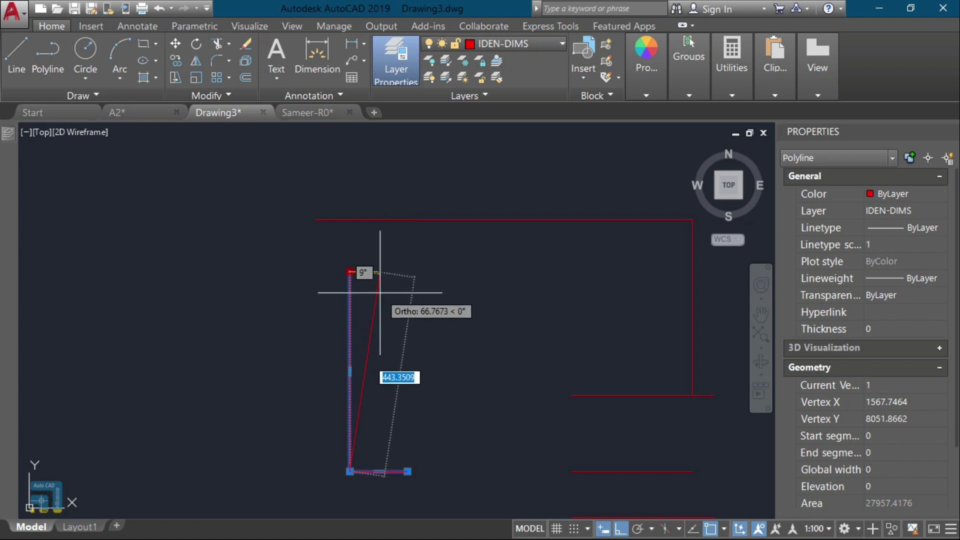
{"action": "key", "text": "Escape"}
{"action": "key", "text": "Escape"}
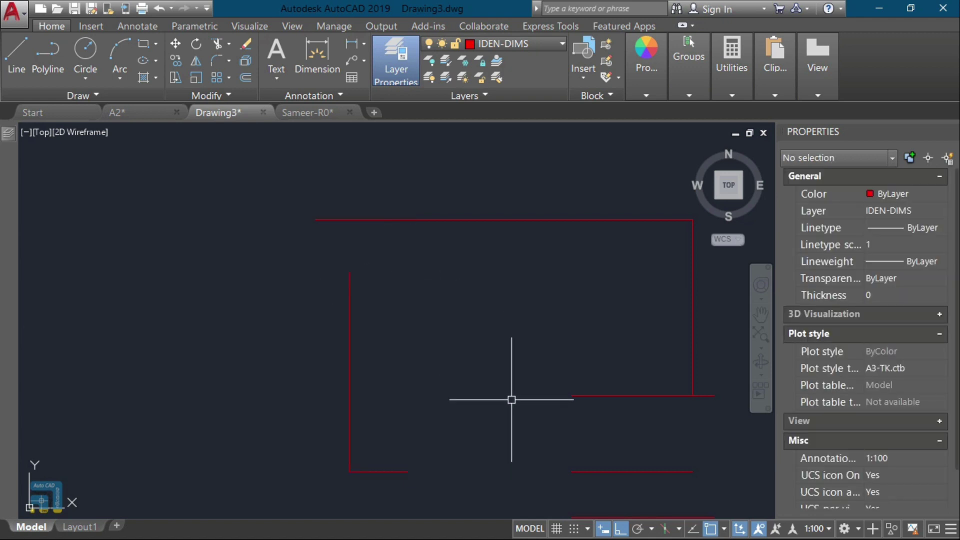
{"action": "type", "text": "l"}
{"action": "key", "text": "Return"}
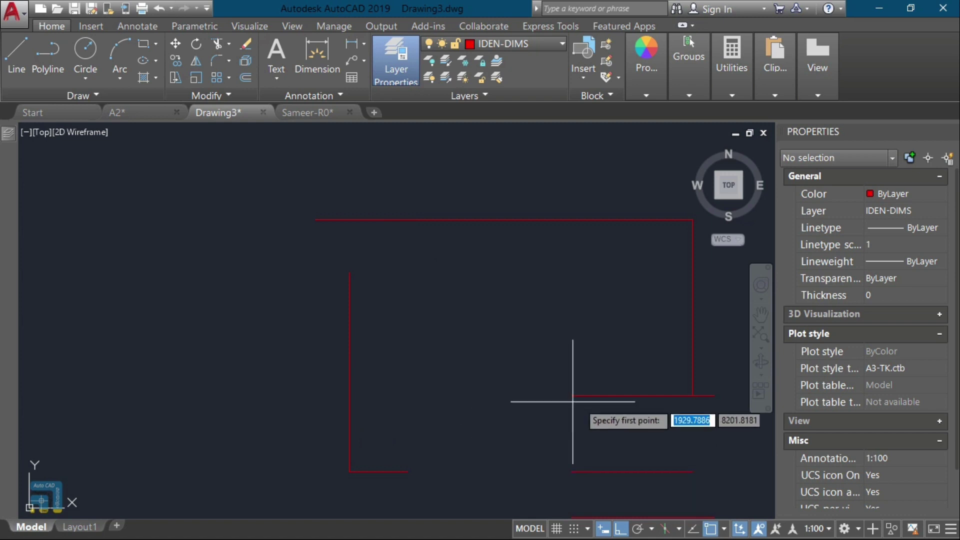
{"action": "left_click", "coordinate": [604, 394]}
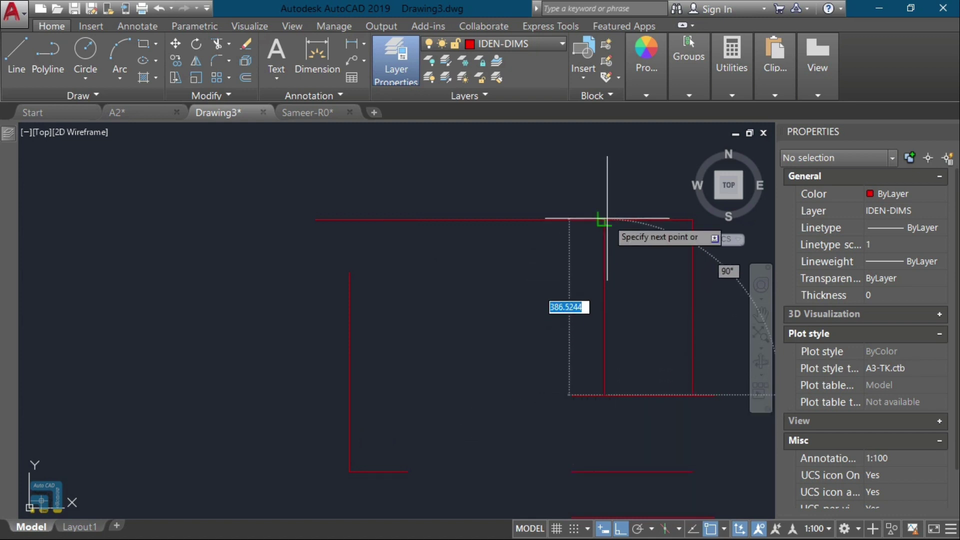
{"action": "key", "text": "Escape"}
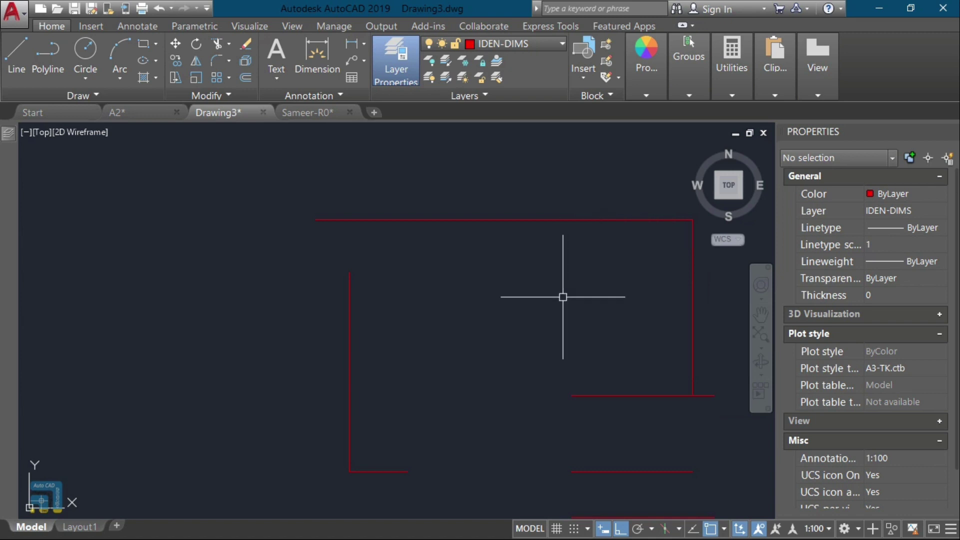
Step: Draw a vertical line from the top red line down past the middle bay, then grab the top line's left end
{"action": "type", "text": "l"}
{"action": "key", "text": "Return"}
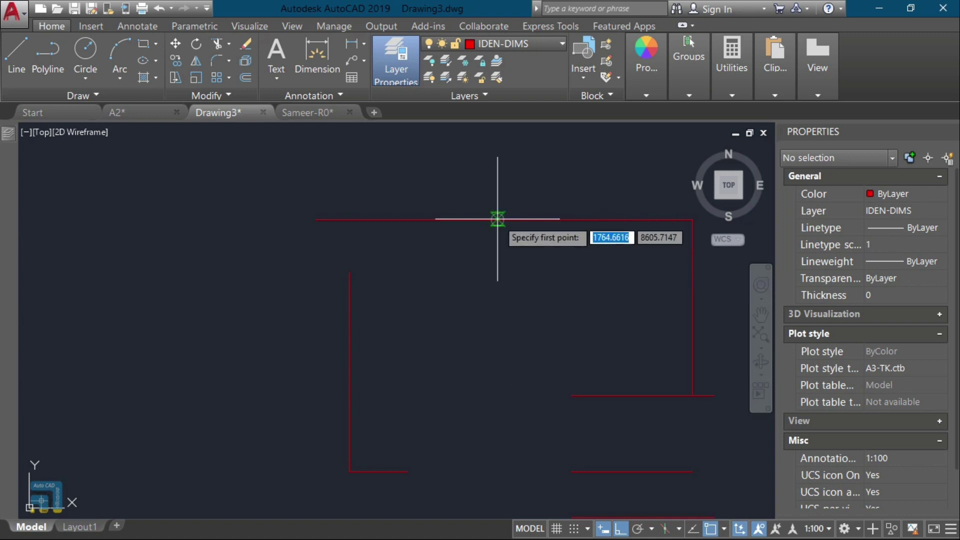
{"action": "left_click", "coordinate": [498, 219]}
{"action": "left_click", "coordinate": [348, 366]}
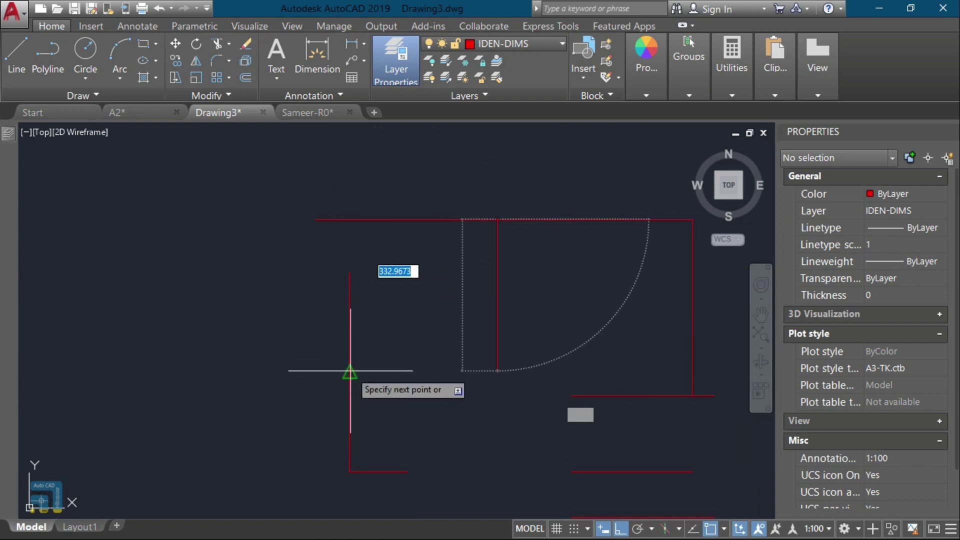
{"action": "type", "text": "per"}
{"action": "key", "text": "Return"}
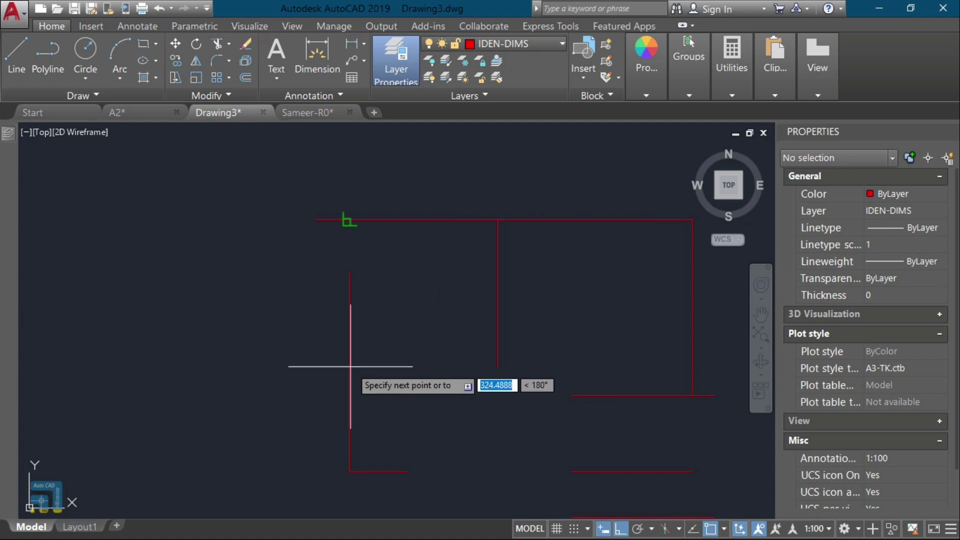
{"action": "left_click", "coordinate": [488, 471]}
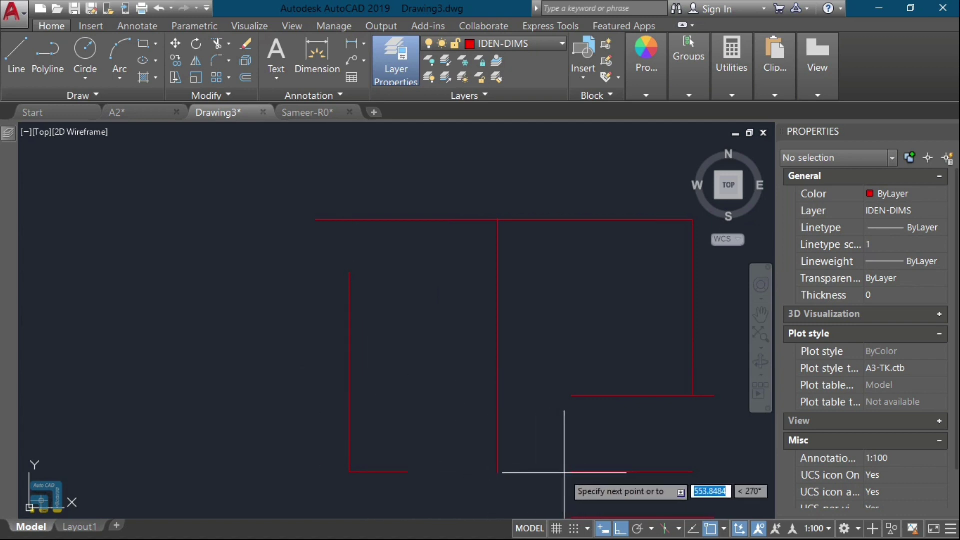
{"action": "key", "text": "ctrl+z"}
{"action": "left_click", "coordinate": [380, 219]}
{"action": "left_click", "coordinate": [315, 219]}
{"action": "key", "text": "Escape"}
{"action": "scroll", "coordinate": [417, 310], "scroll_direction": "down", "scroll_amount": 2}
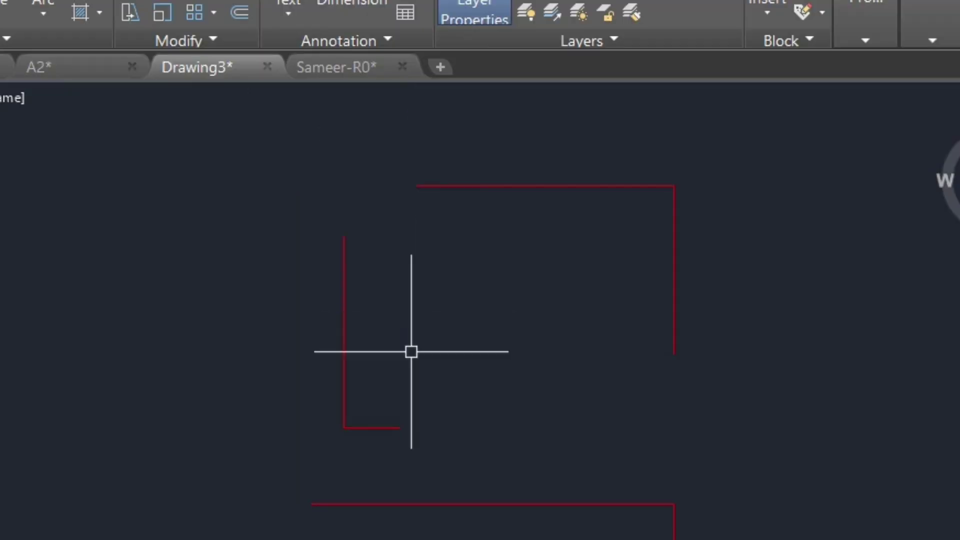
{"action": "scroll", "coordinate": [375, 210], "scroll_direction": "up", "scroll_amount": 2}
{"action": "scroll", "coordinate": [364, 225], "scroll_direction": "up", "scroll_amount": 2}
{"action": "middle_click_drag", "start_coordinate": [384, 237], "coordinate": [242, 334]}
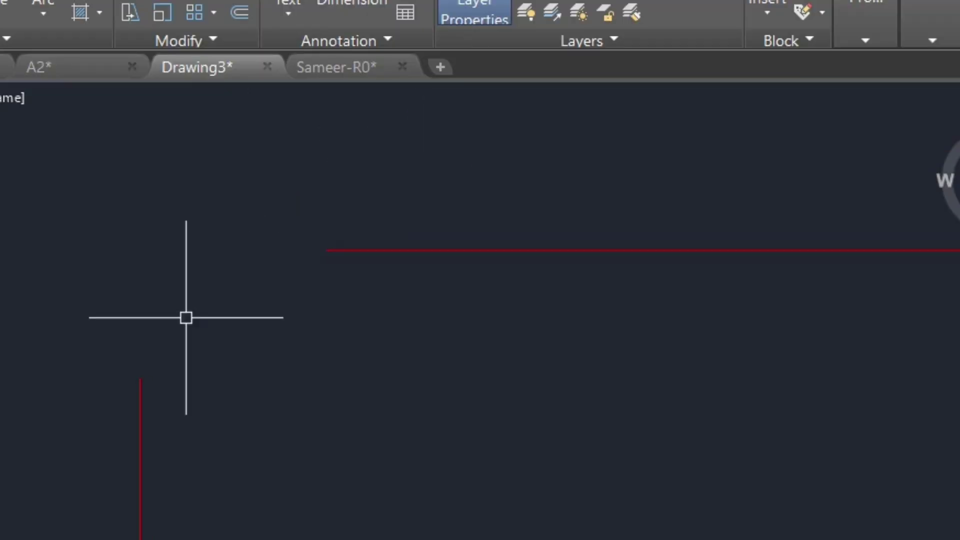
{"action": "type", "text": "F"}
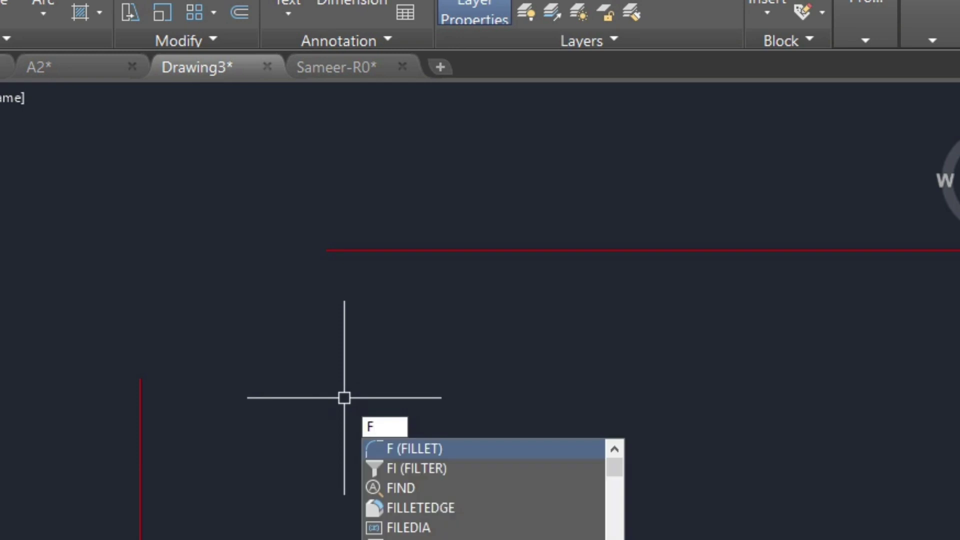
{"action": "key", "text": "Return"}
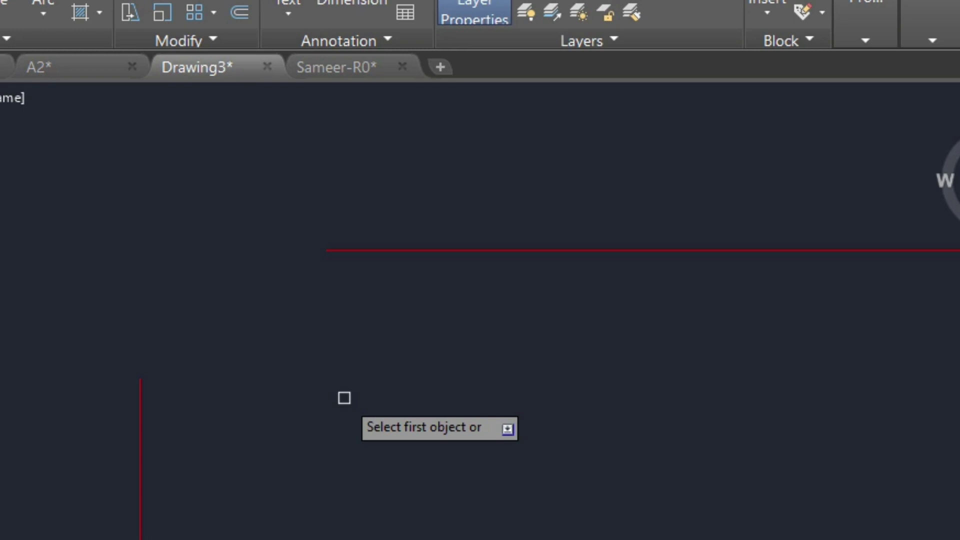
{"action": "left_click", "coordinate": [321, 251]}
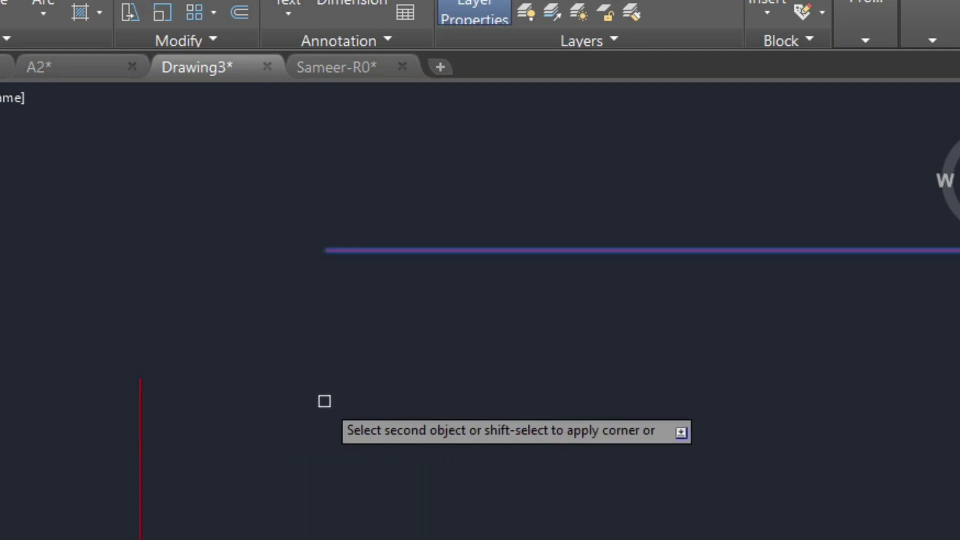
{"action": "key", "text": "Escape"}
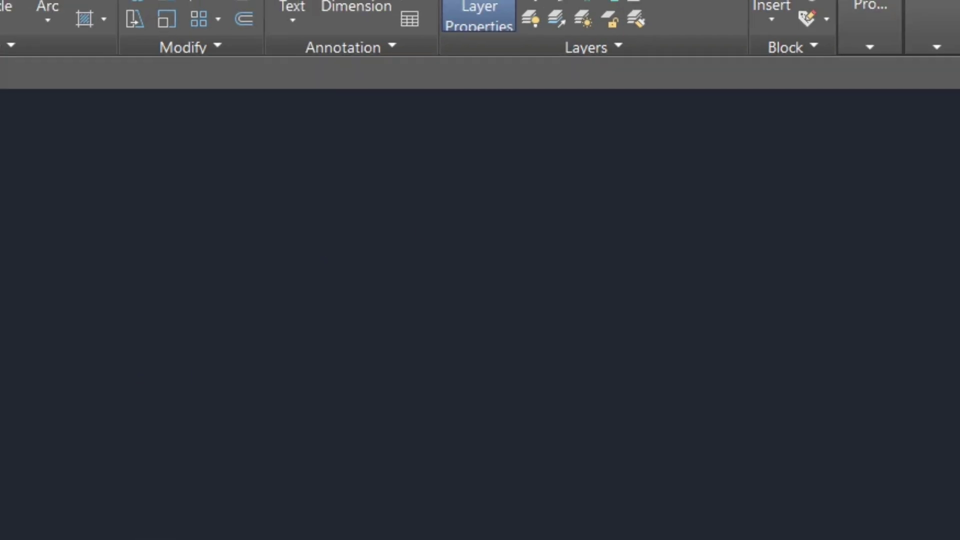
{"action": "key", "text": "ctrl+0"}
{"action": "key", "text": "ctrl+0"}
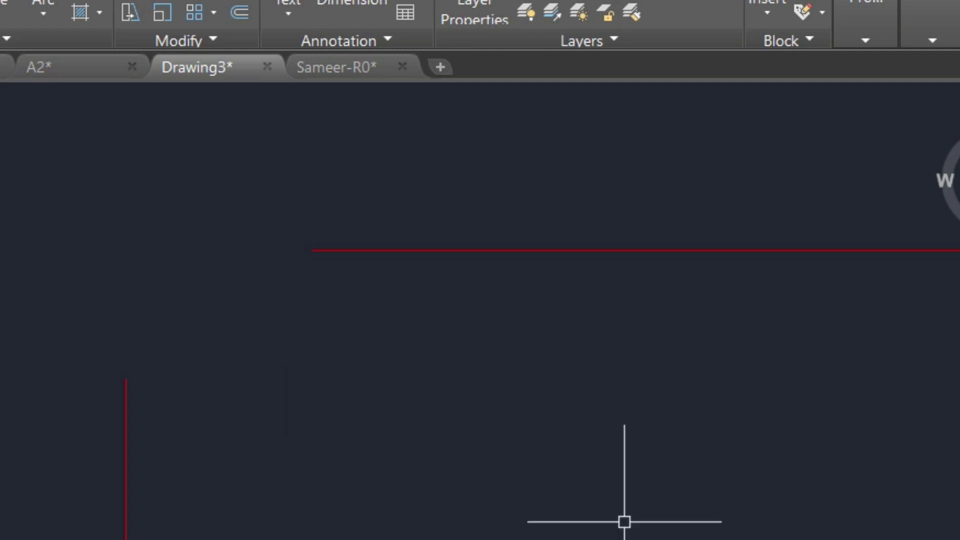
{"action": "type", "text": "f"}
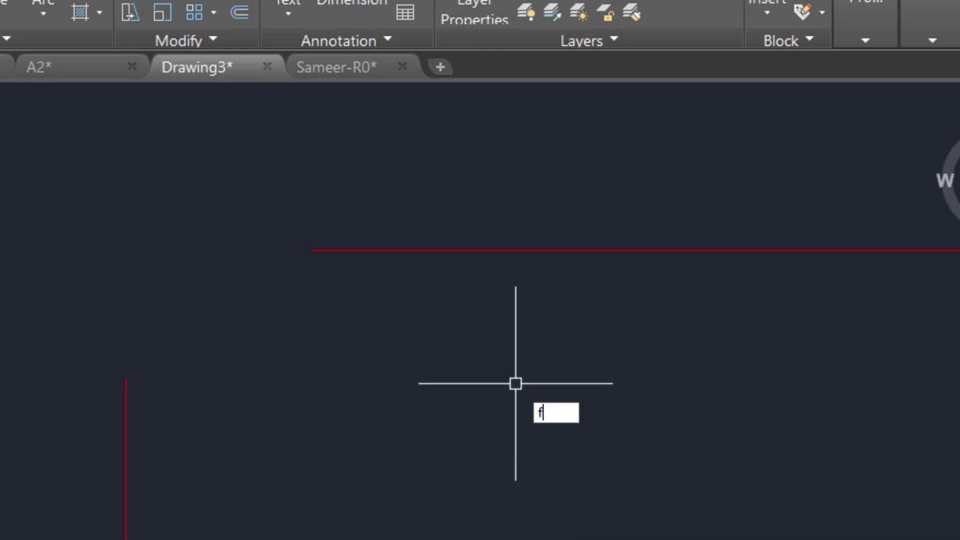
{"action": "key", "text": "Return"}
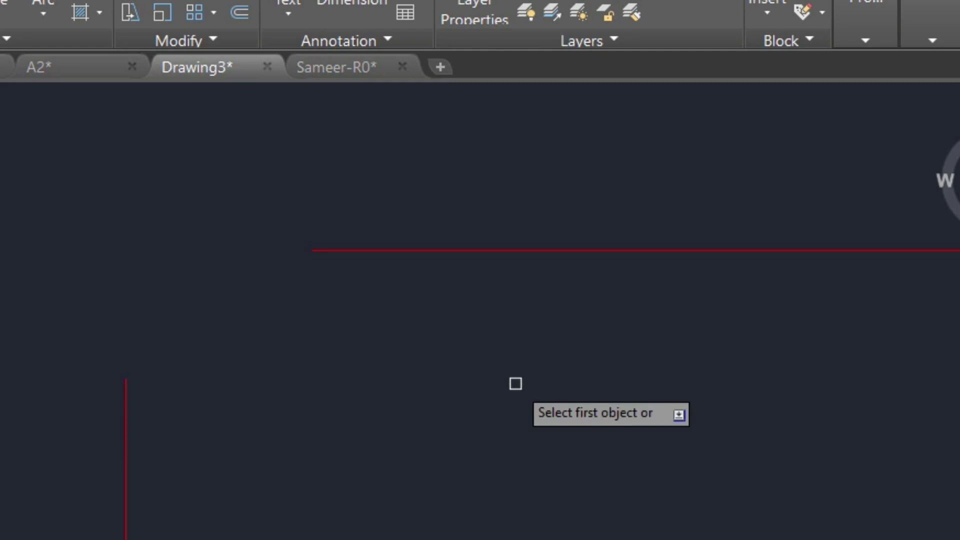
{"action": "left_click", "coordinate": [125, 394]}
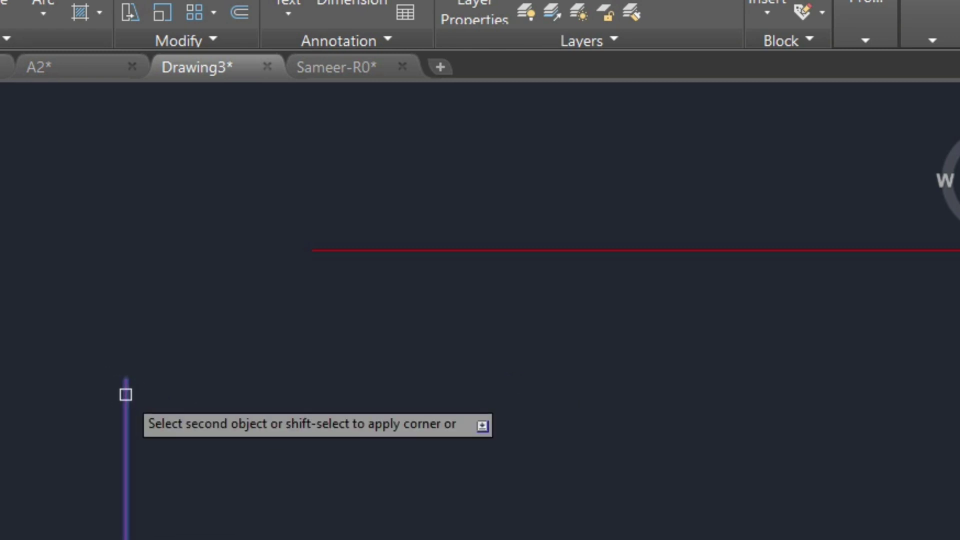
{"action": "left_click", "coordinate": [350, 249]}
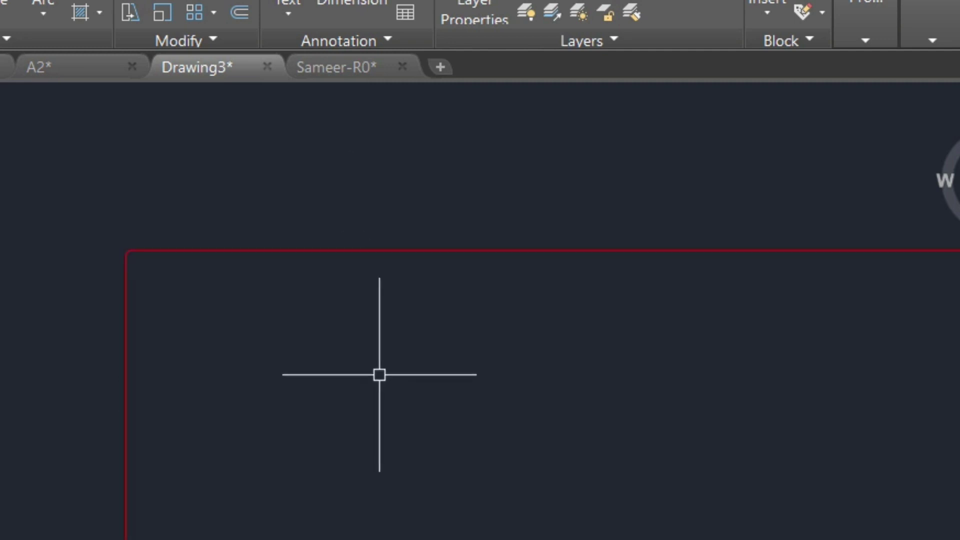
{"action": "type", "text": "u"}
{"action": "key", "text": "Return"}
Step: Select the outline at the top-left corner and undo the previous change
{"action": "scroll", "coordinate": [134, 255], "scroll_direction": "up", "scroll_amount": 3}
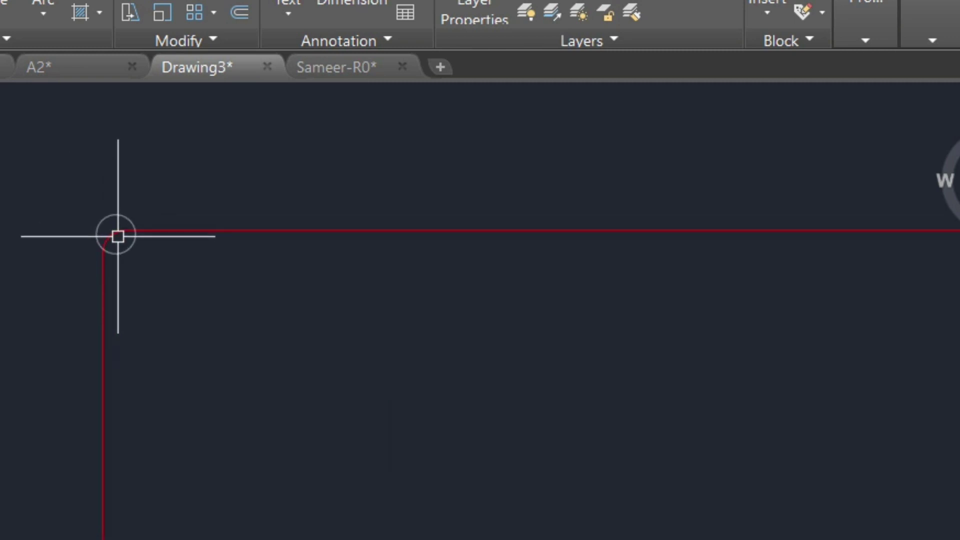
{"action": "left_click", "coordinate": [118, 236]}
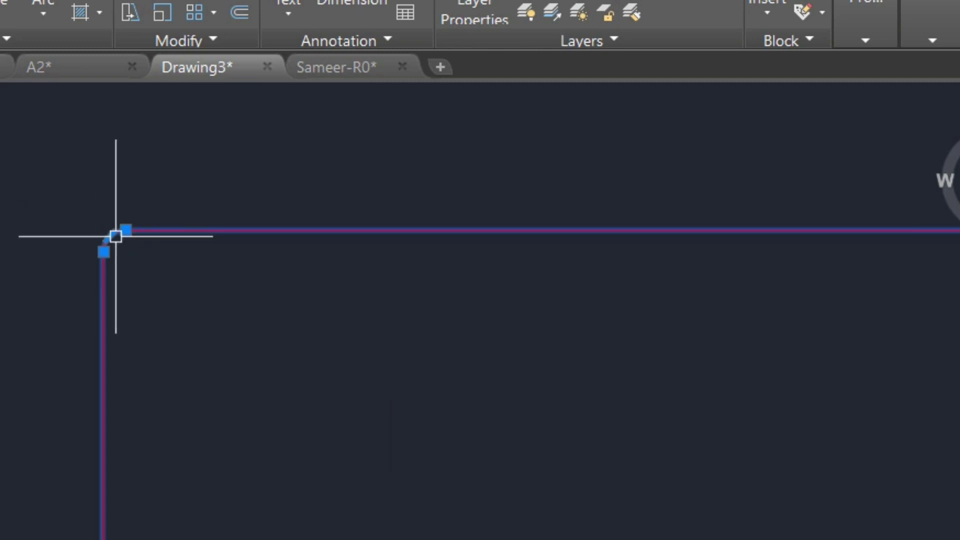
{"action": "type", "text": "u"}
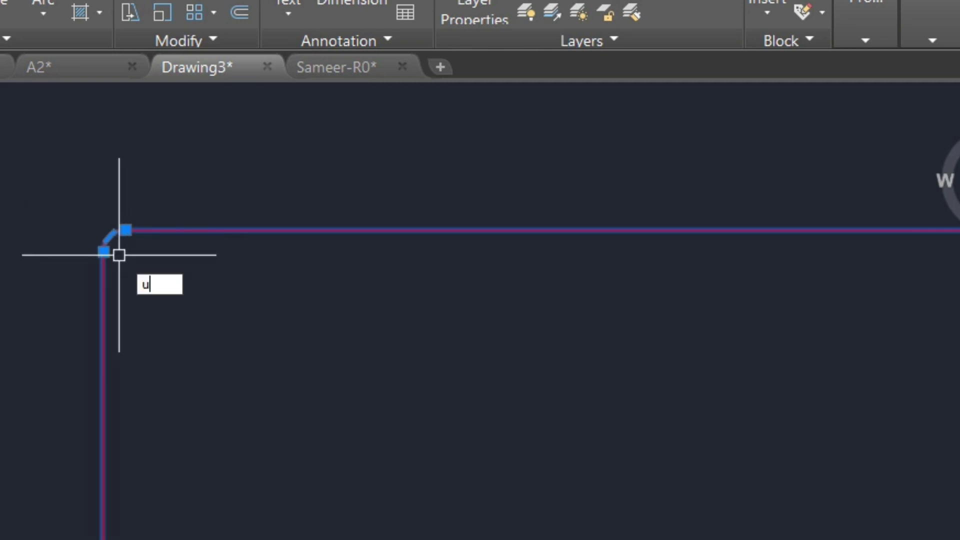
{"action": "key", "text": "Return"}
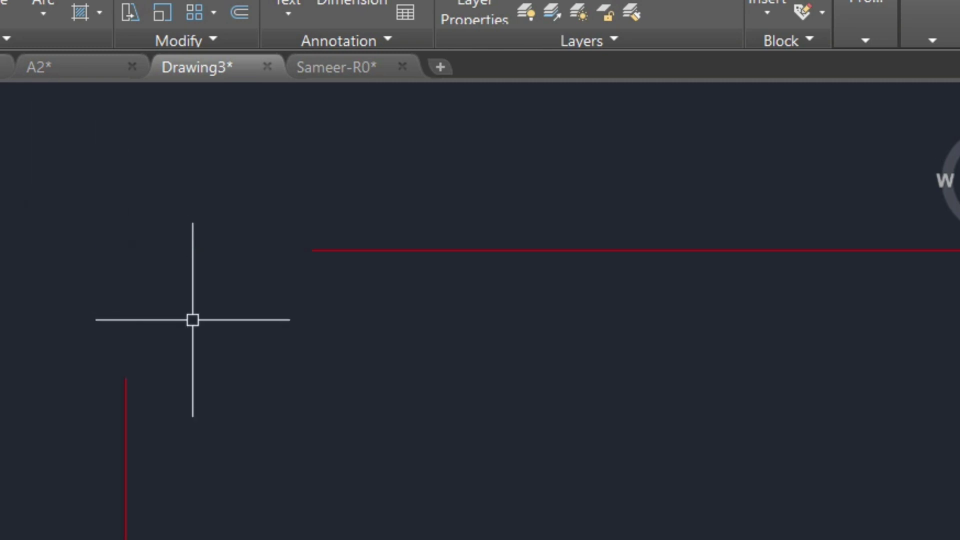
Step: Try a zero-radius fillet on the top and left lines, then undo the sharp corner
{"action": "type", "text": "F"}
{"action": "key", "text": "Return"}
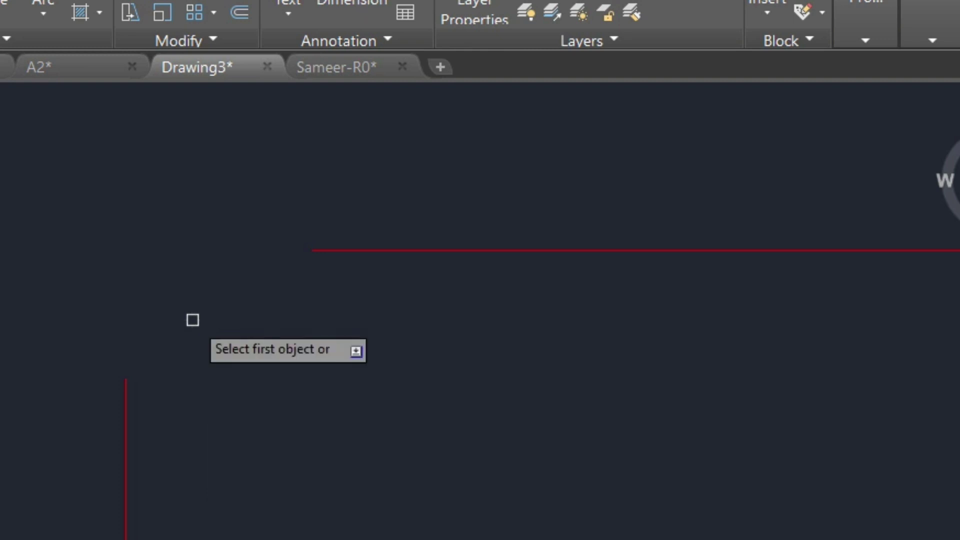
{"action": "type", "text": "r"}
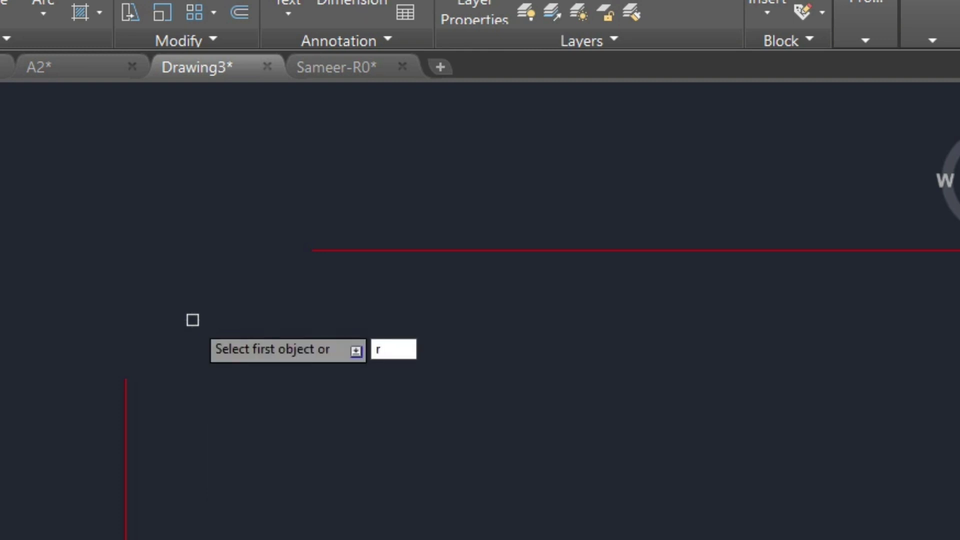
{"action": "key", "text": "Return"}
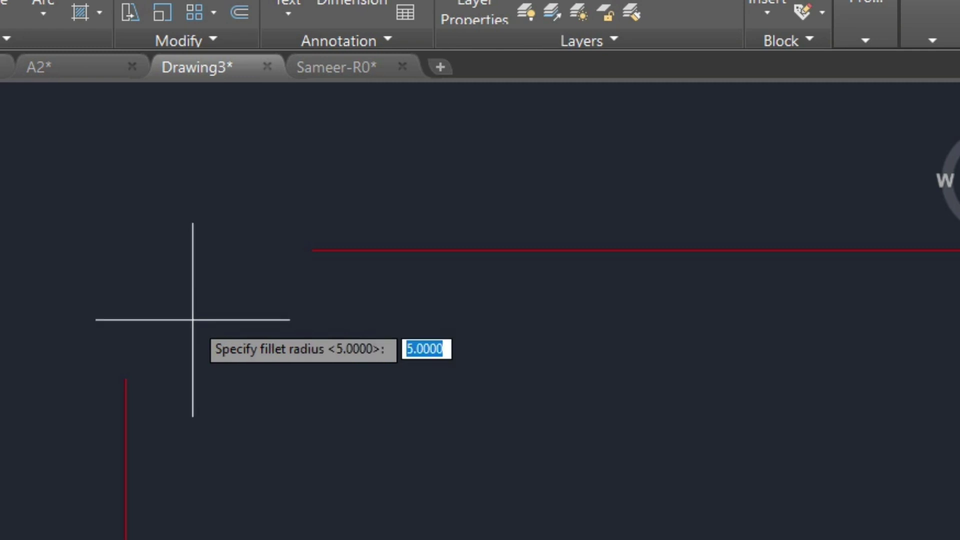
{"action": "type", "text": "0"}
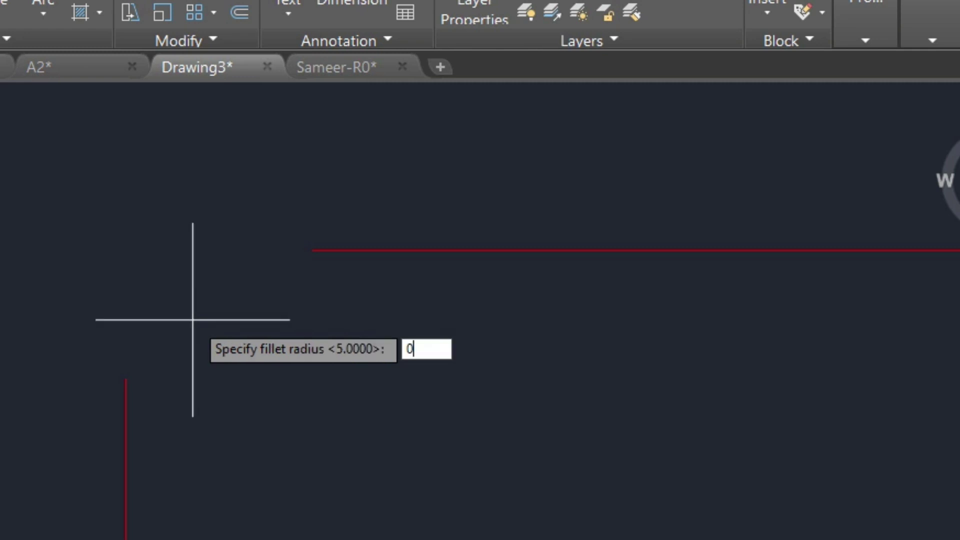
{"action": "key", "text": "Return"}
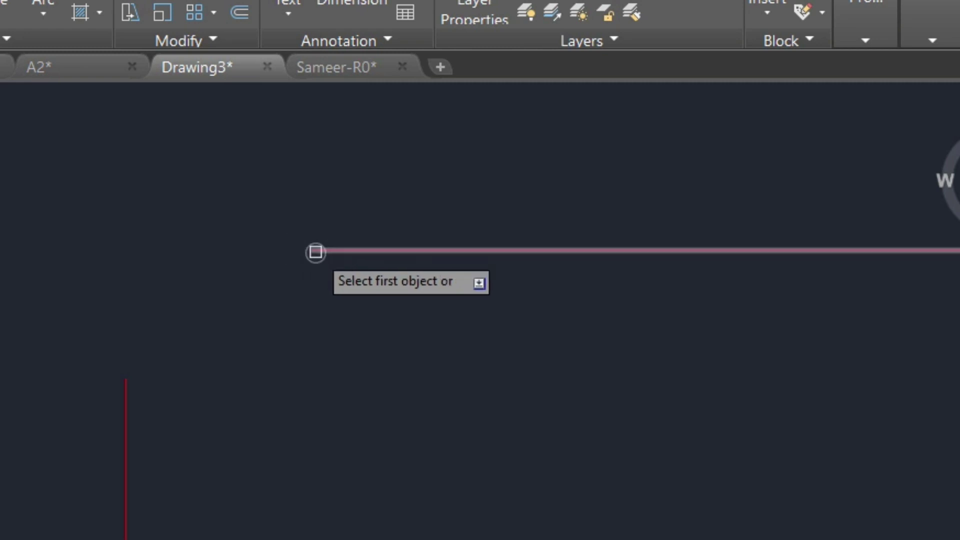
{"action": "left_click", "coordinate": [315, 251]}
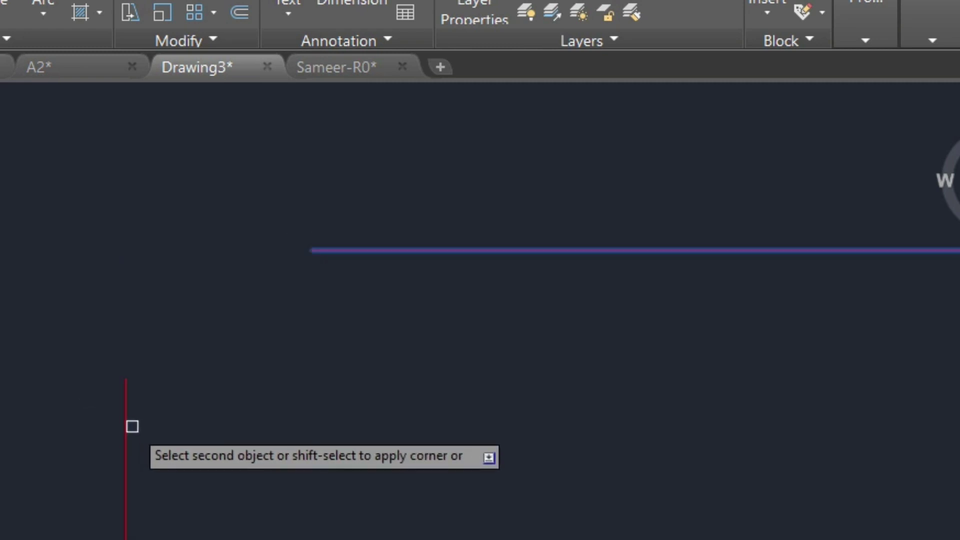
{"action": "left_click", "coordinate": [128, 424]}
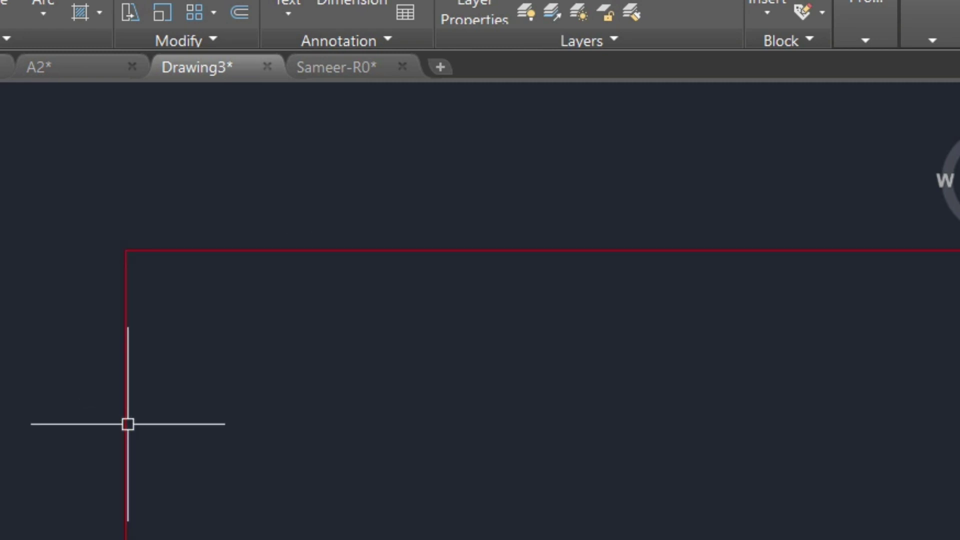
{"action": "key", "text": "ctrl+z"}
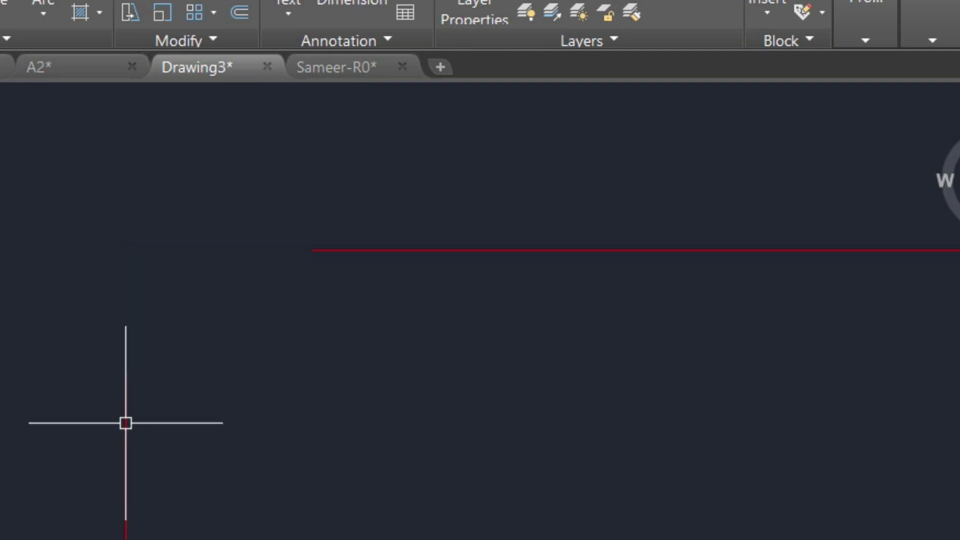
Step: Fillet the top-left corner with radius 5, picking the vertical then horizontal line
{"action": "key", "text": "Return"}
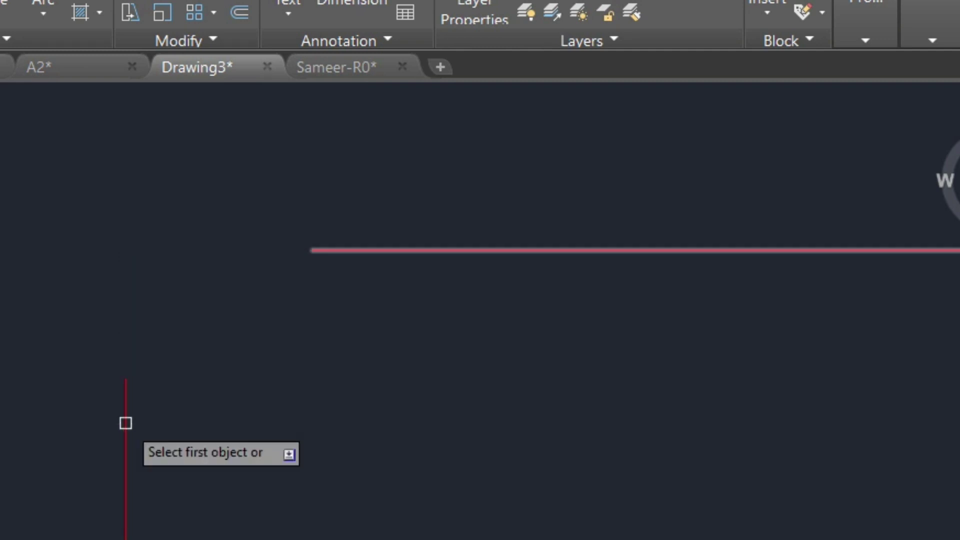
{"action": "type", "text": "r"}
{"action": "key", "text": "Return"}
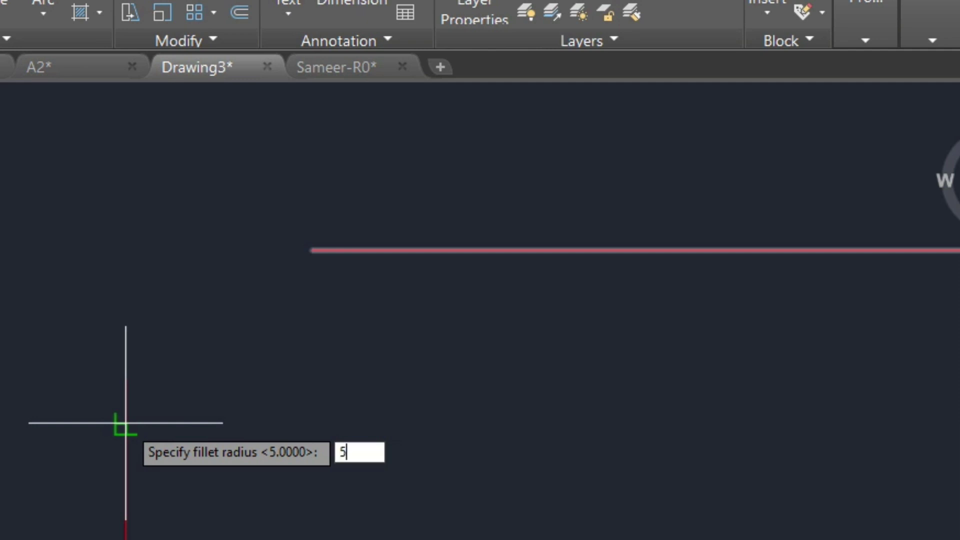
{"action": "key", "text": "Return"}
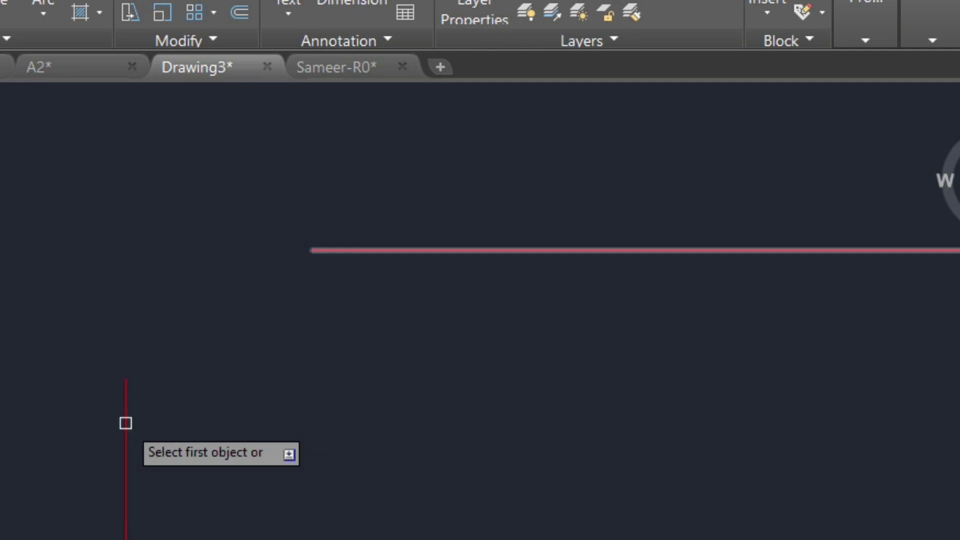
{"action": "left_click", "coordinate": [126, 423]}
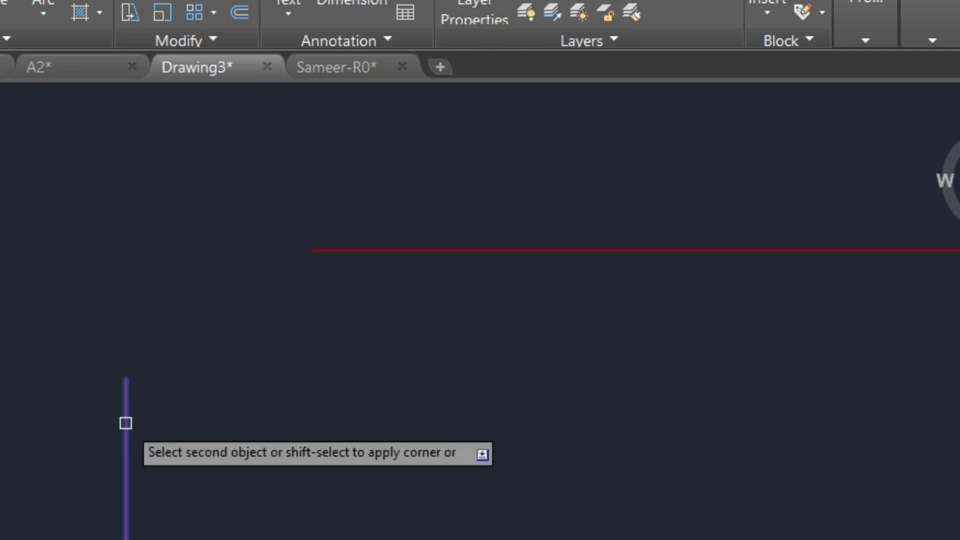
{"action": "left_click", "coordinate": [379, 246]}
{"action": "type", "text": "dr"}
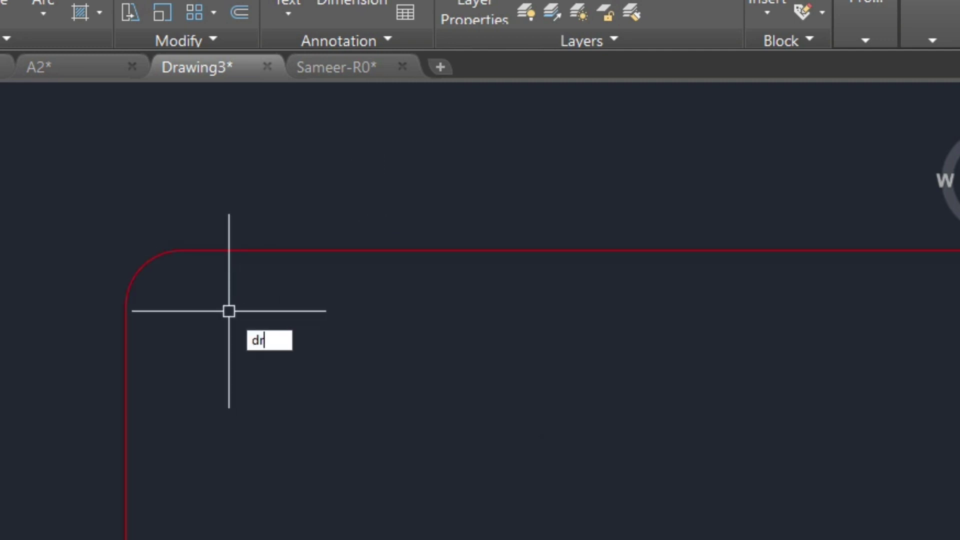
{"action": "type", "text": "a"}
{"action": "key", "text": "Return"}
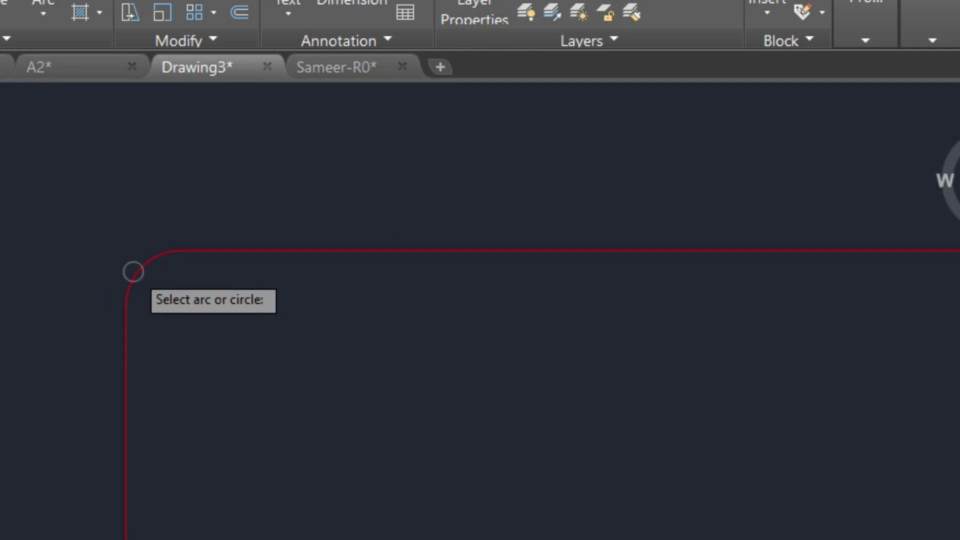
{"action": "left_click", "coordinate": [133, 272]}
{"action": "key", "text": "Escape"}
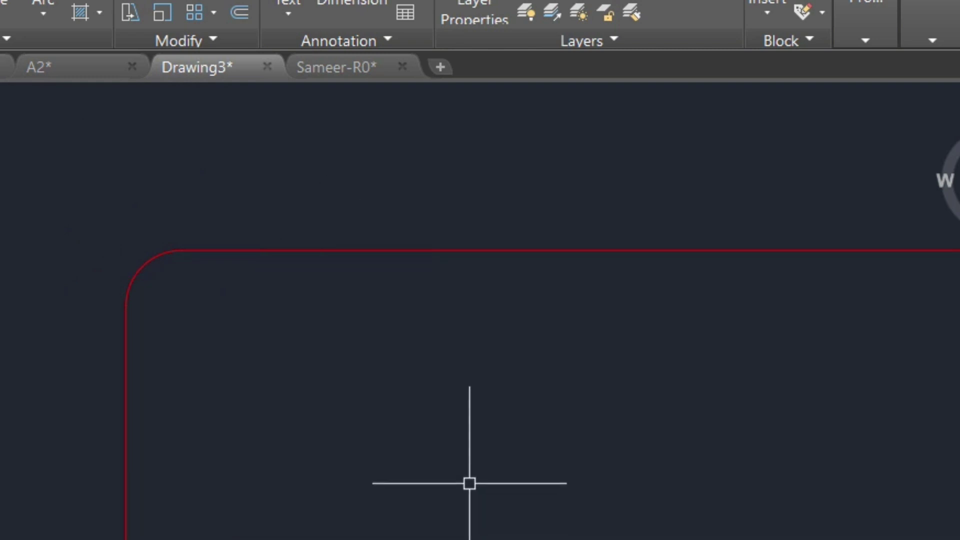
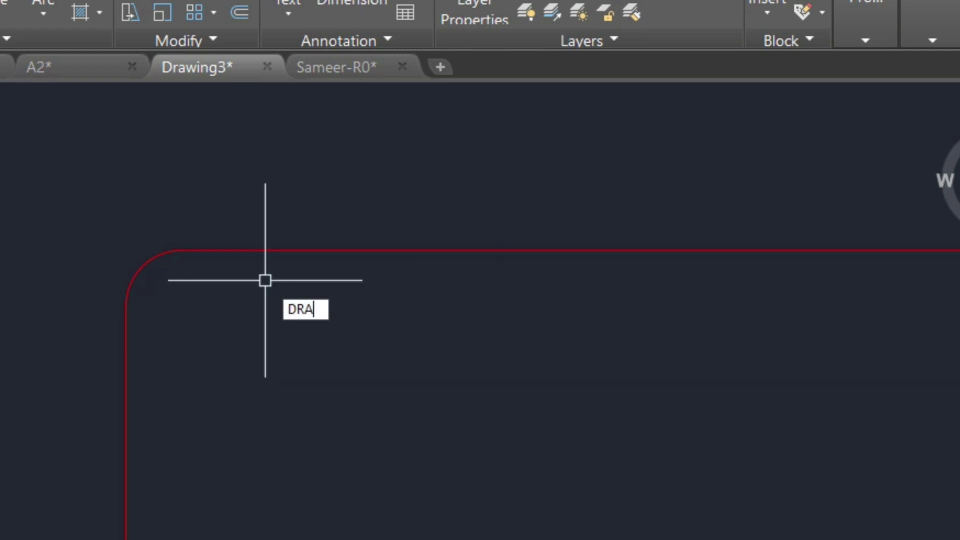
Step: Dimension the rounded corner arc with an R50 radius dimension
{"action": "key", "text": "Return"}
{"action": "left_click", "coordinate": [161, 257]}
{"action": "left_click", "coordinate": [215, 302]}
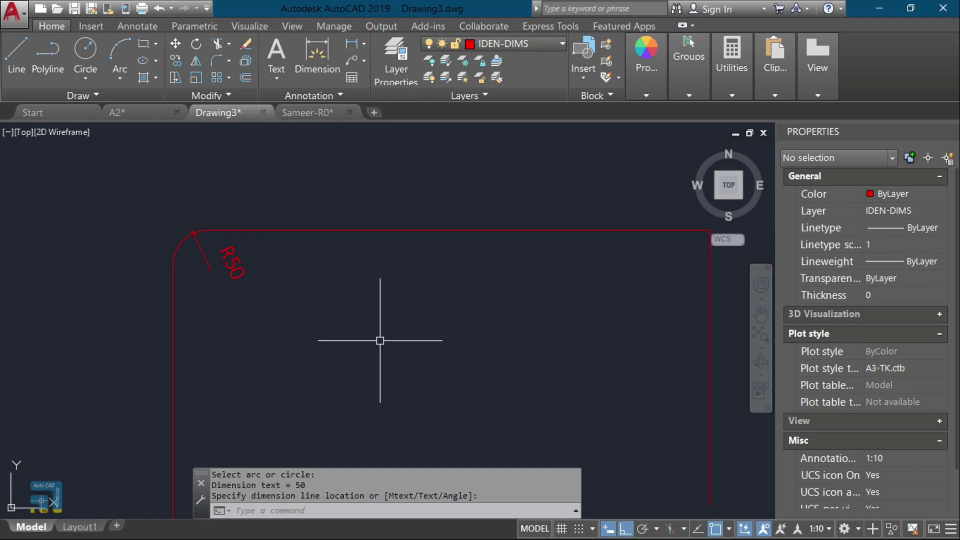
{"action": "scroll", "coordinate": [300, 300], "scroll_direction": "down", "scroll_amount": 4}
{"action": "middle_click_drag", "start_coordinate": [300, 360], "coordinate": [333, 218]}
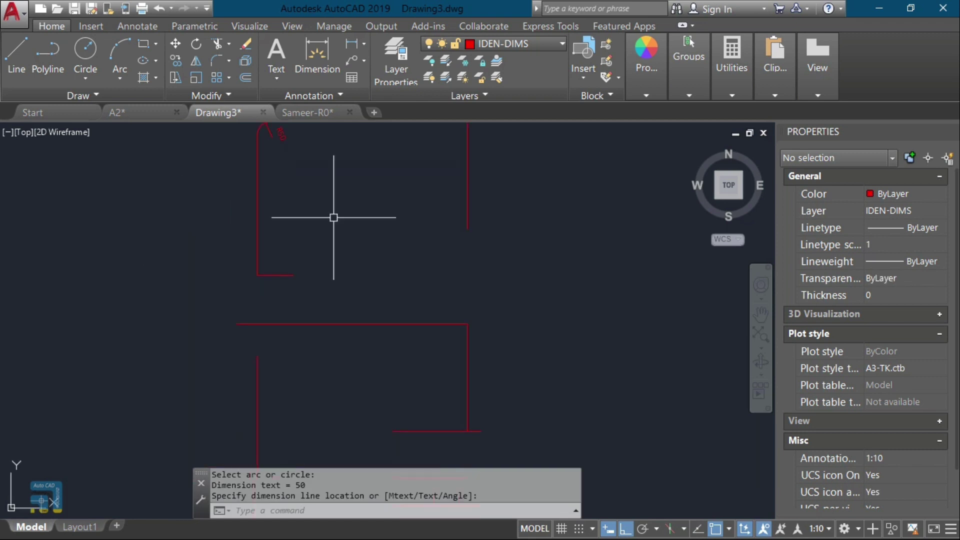
Step: Set the fillet radius to 100
{"action": "type", "text": "f"}
{"action": "key", "text": "Return"}
{"action": "type", "text": "r"}
{"action": "key", "text": "Return"}
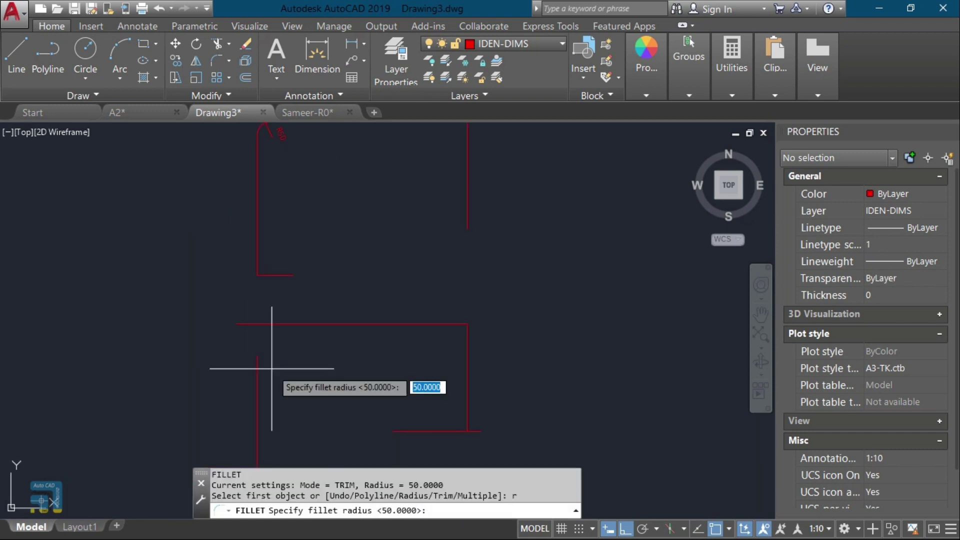
{"action": "type", "text": "100"}
{"action": "key", "text": "Return"}
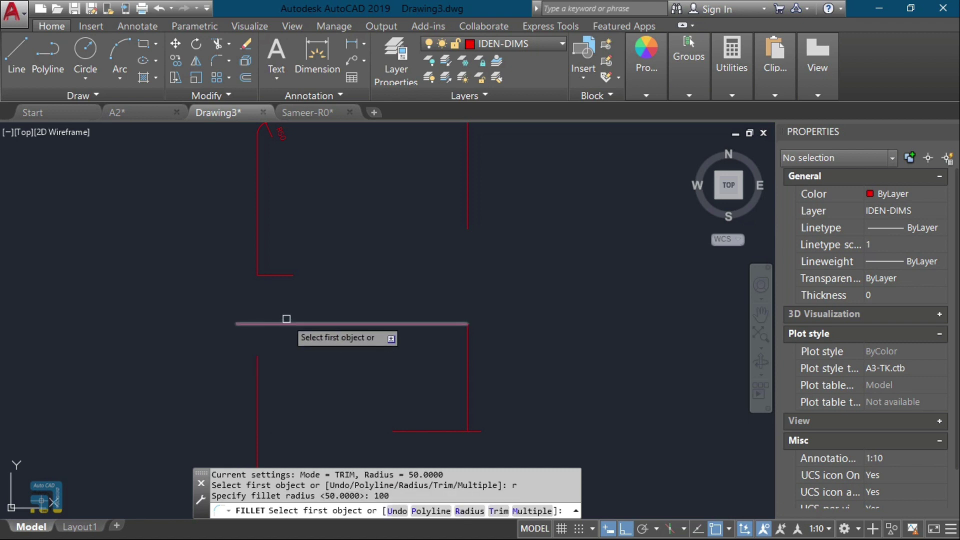
Step: Round the lower outline's top-left corner between its top and left lines
{"action": "left_click", "coordinate": [295, 324]}
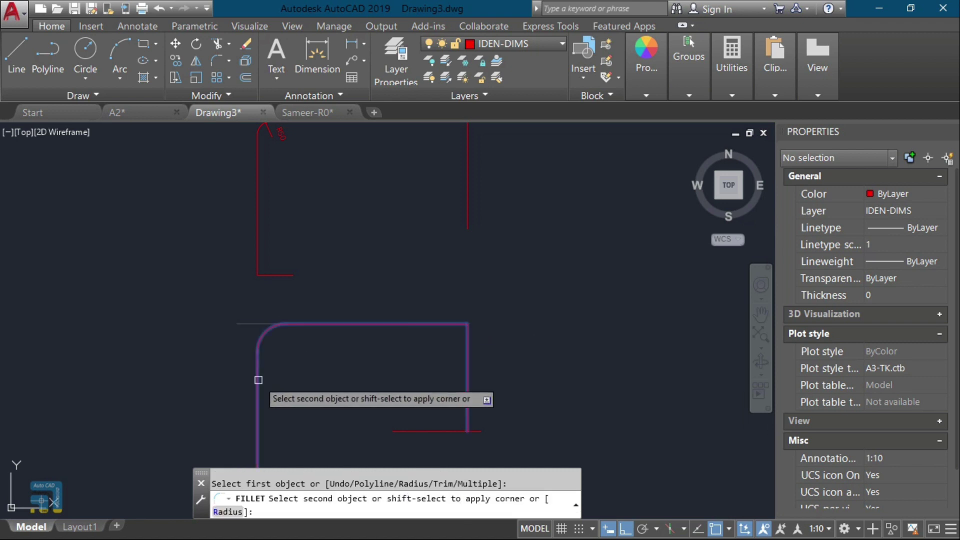
{"action": "key", "text": "Escape"}
{"action": "key", "text": "Return"}
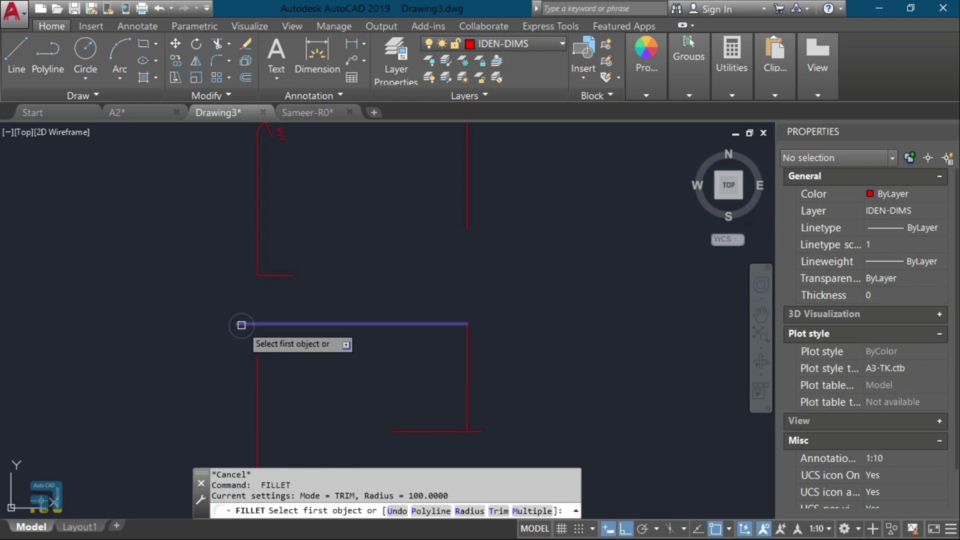
{"action": "left_click", "coordinate": [240, 324]}
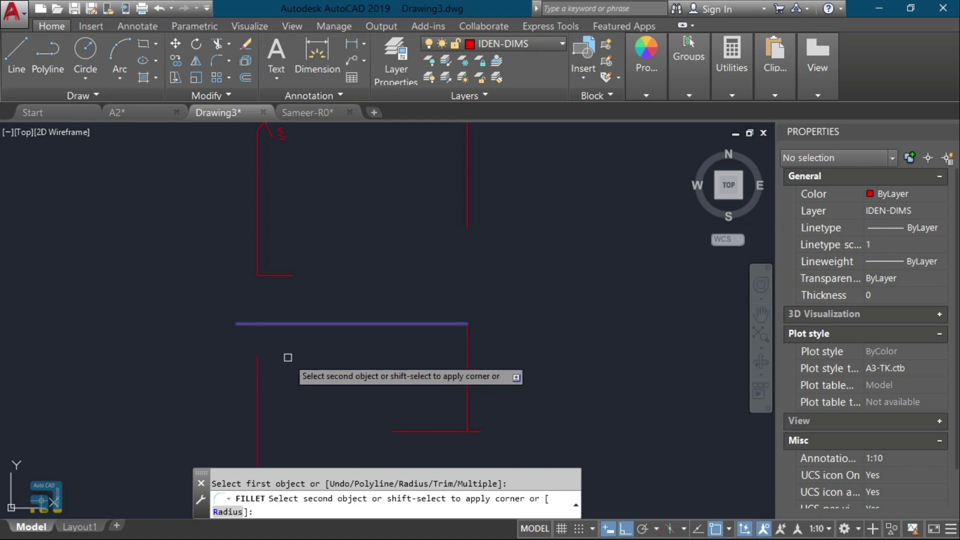
{"action": "key", "text": "Escape"}
{"action": "key", "text": "Return"}
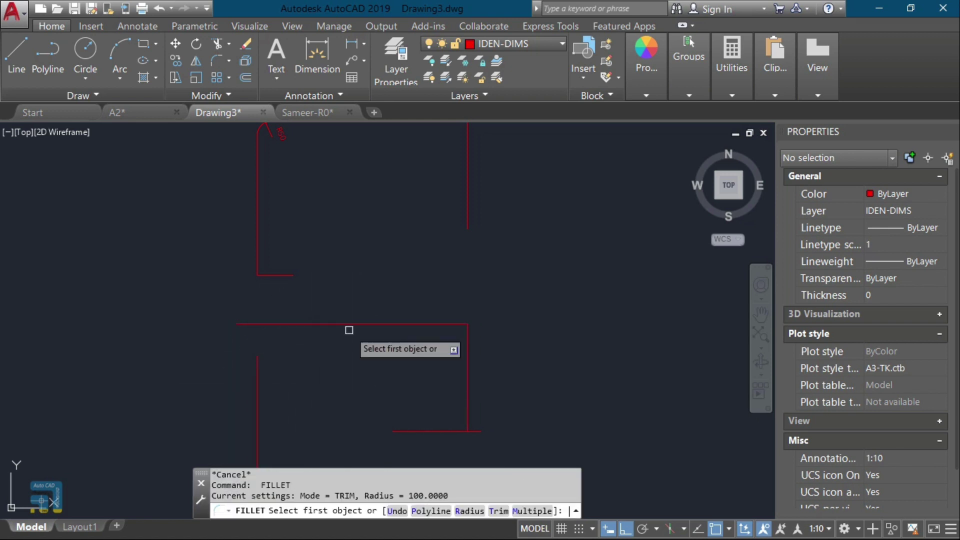
{"action": "left_click", "coordinate": [345, 324]}
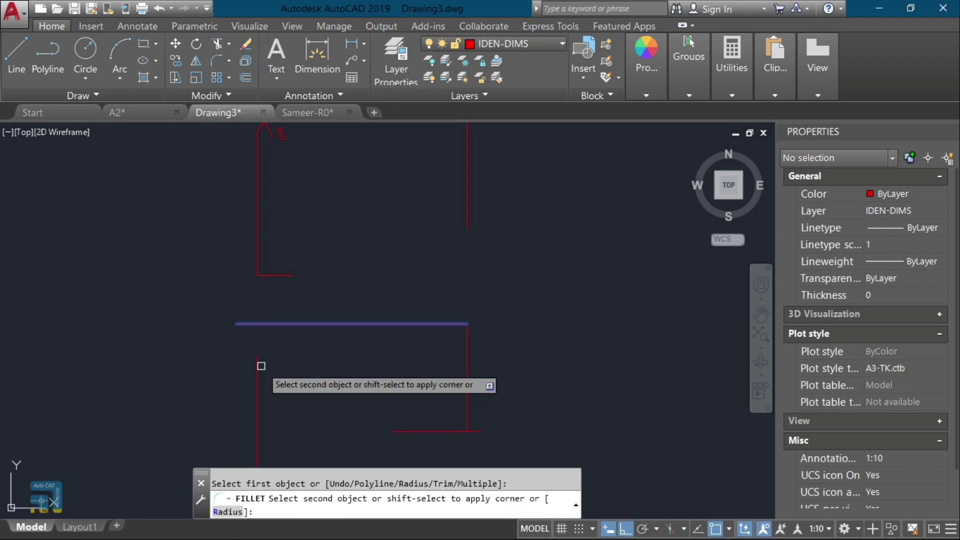
{"action": "key", "text": "Escape"}
{"action": "key", "text": "Return"}
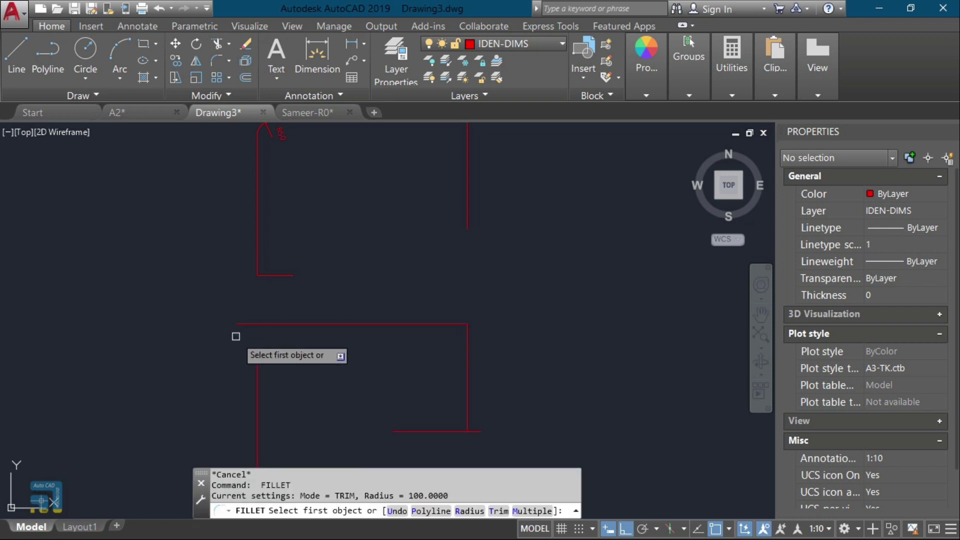
{"action": "left_click", "coordinate": [349, 324]}
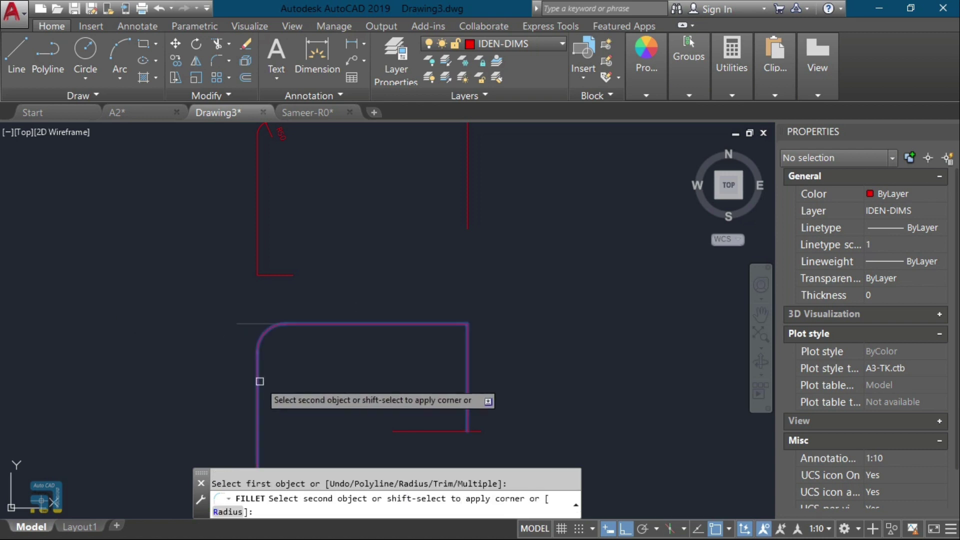
{"action": "left_click", "coordinate": [260, 381]}
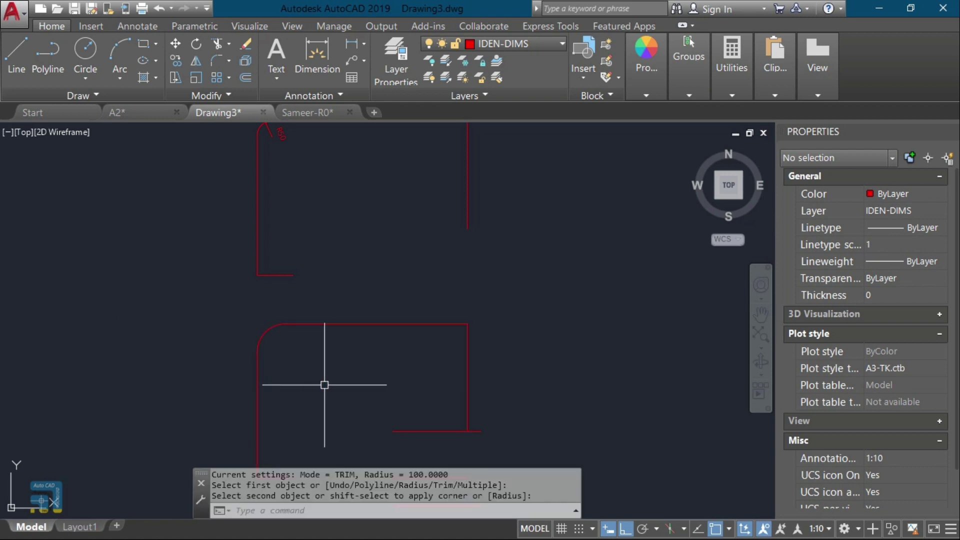
Step: Restart Fillet twice and cancel without rounding another corner
{"action": "type", "text": "f"}
{"action": "key", "text": "Return"}
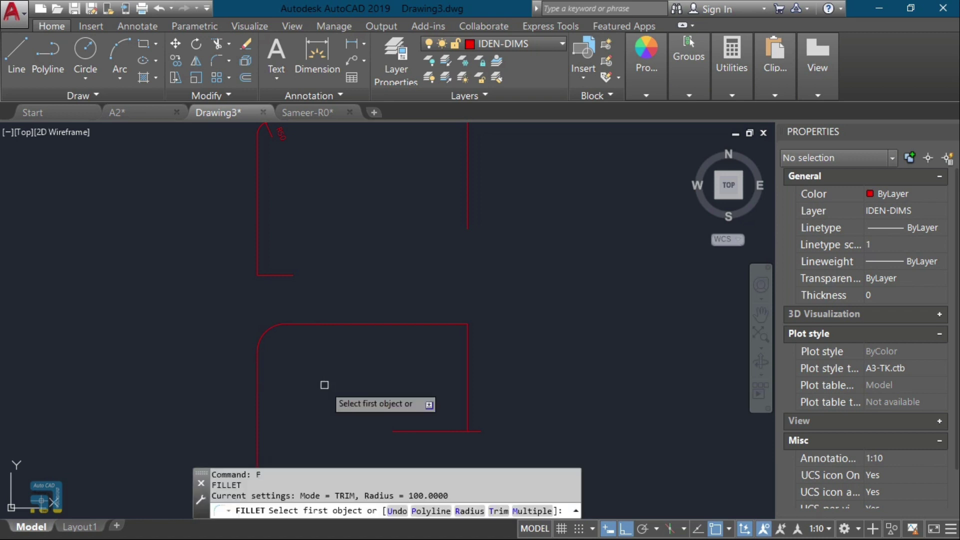
{"action": "key", "text": "Return"}
{"action": "key", "text": "Escape"}
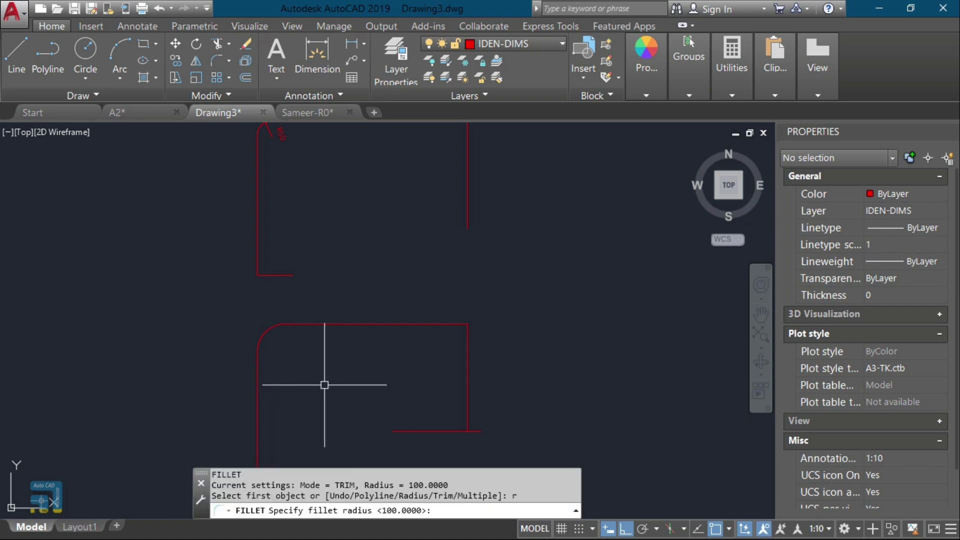
{"action": "type", "text": "f"}
{"action": "key", "text": "Return"}
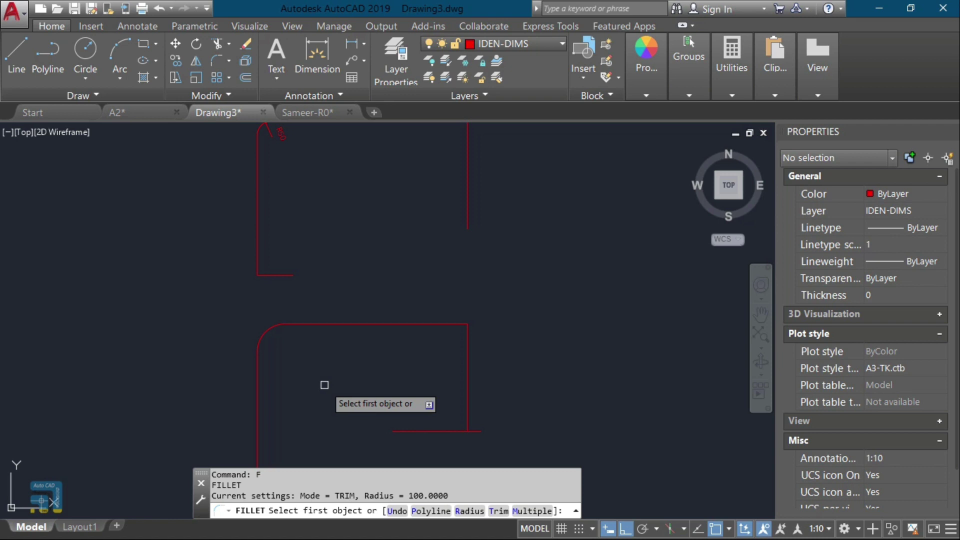
{"action": "key", "text": "Escape"}
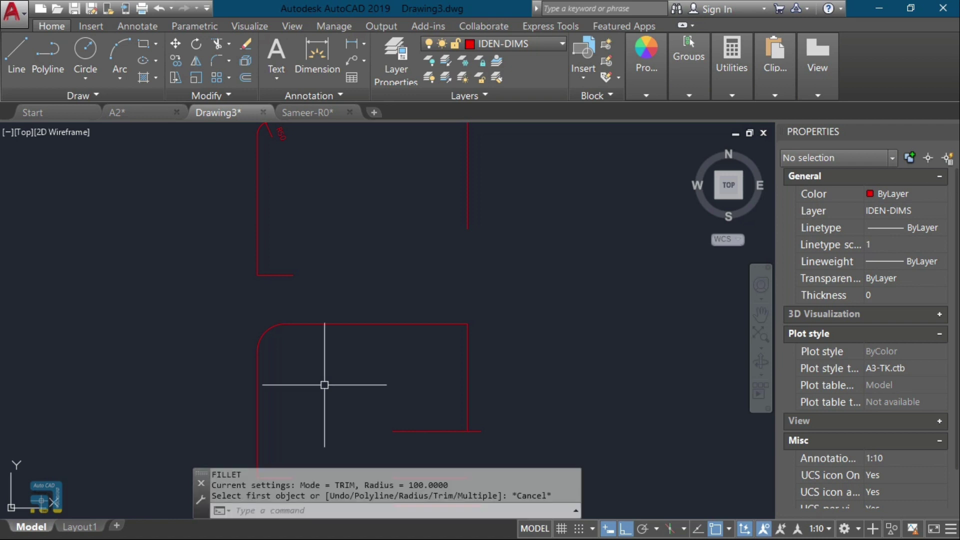
Step: Copy the red check mark beside Fillet down next to the Chamfer entry
{"action": "scroll", "coordinate": [324, 385], "scroll_direction": "down", "scroll_amount": 6}
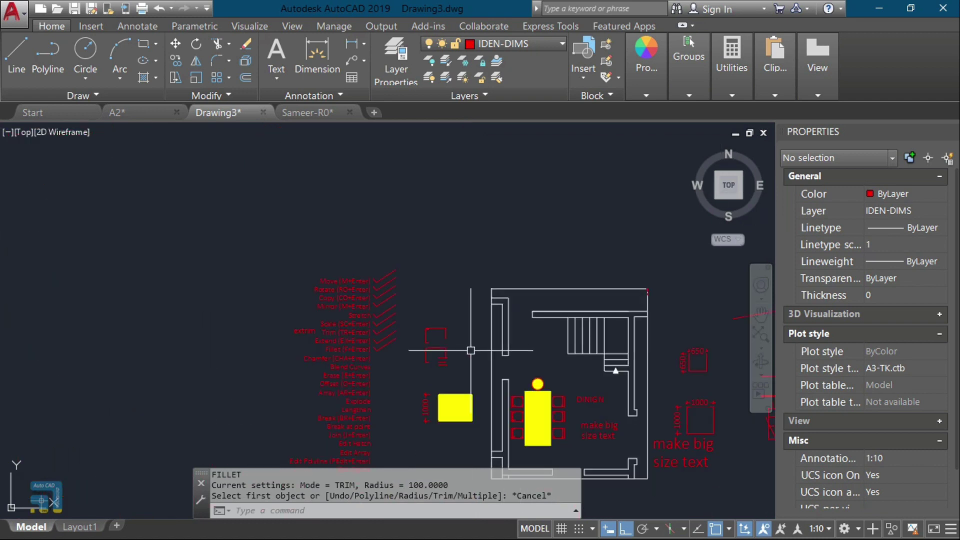
{"action": "scroll", "coordinate": [471, 351], "scroll_direction": "up", "scroll_amount": 6}
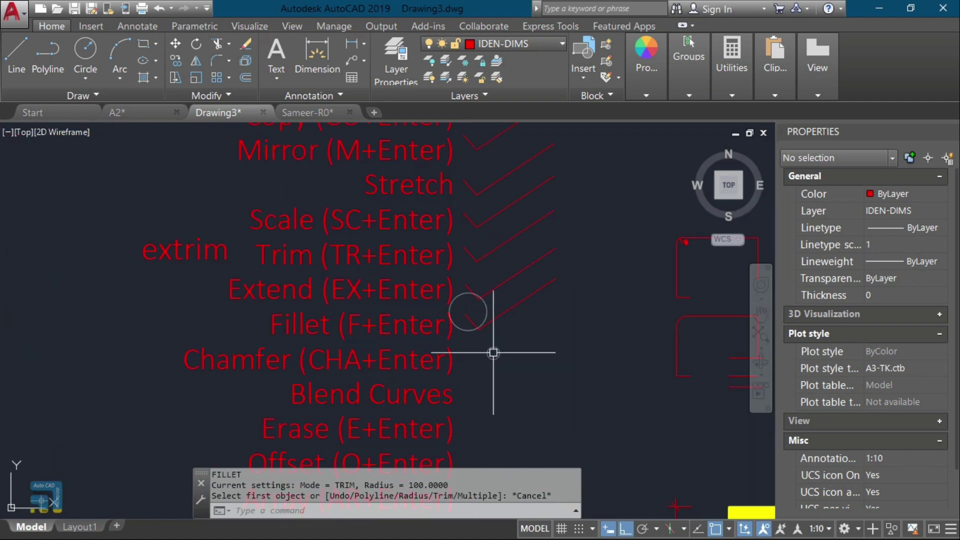
{"action": "left_click", "coordinate": [467, 313]}
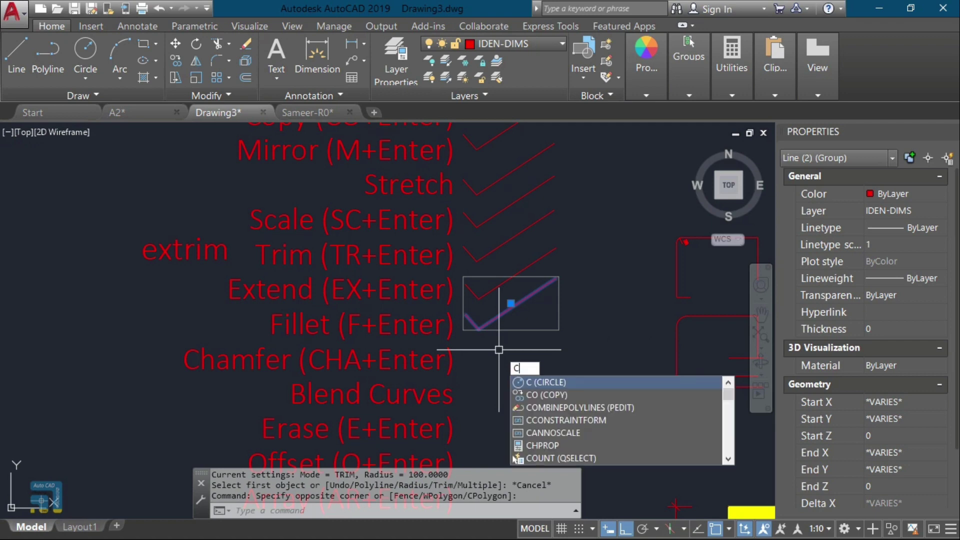
{"action": "type", "text": "o"}
{"action": "key", "text": "Return"}
{"action": "left_click", "coordinate": [523, 351]}
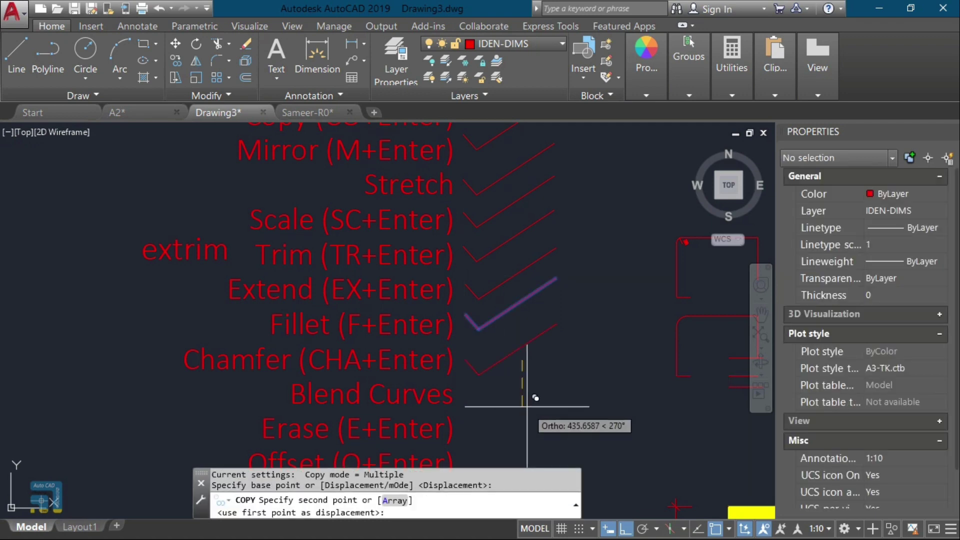
{"action": "left_click", "coordinate": [526, 402]}
{"action": "key", "text": "Return"}
Step: Pan and zoom the view back to the rounded lower outline
{"action": "scroll", "coordinate": [528, 395], "scroll_direction": "down", "scroll_amount": 5}
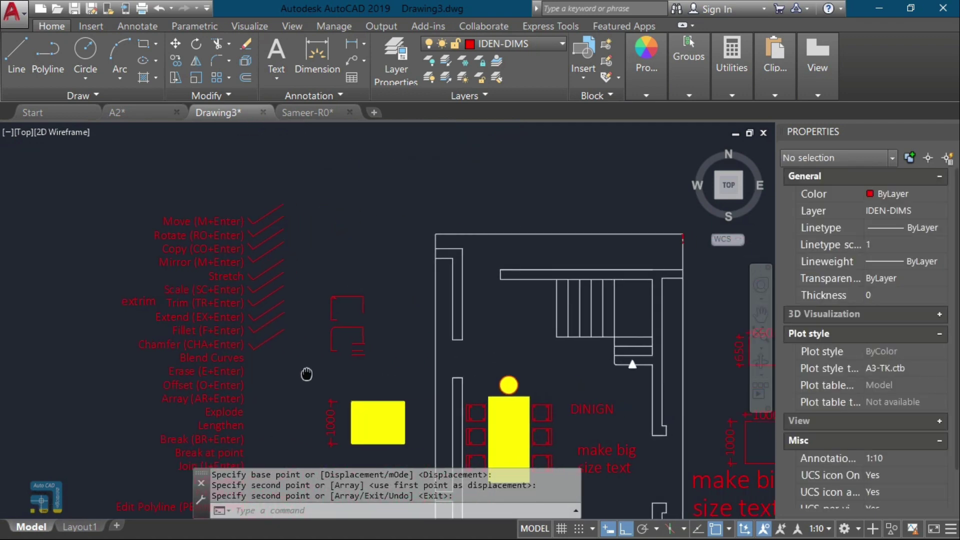
{"action": "middle_click_drag", "start_coordinate": [725, 240], "coordinate": [472, 279]}
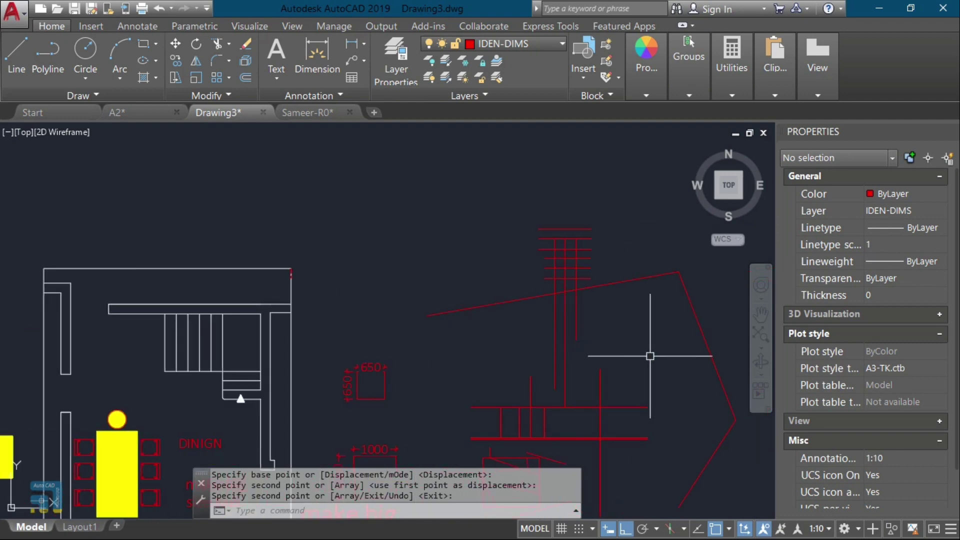
{"action": "mouse_move", "coordinate": [650, 329]}
{"action": "middle_mouse_down"}
{"action": "mouse_move", "coordinate": [608, 353]}
{"action": "mouse_move", "coordinate": [760, 350]}
{"action": "middle_mouse_up"}
{"action": "scroll", "coordinate": [364, 328], "scroll_direction": "up", "scroll_amount": 6}
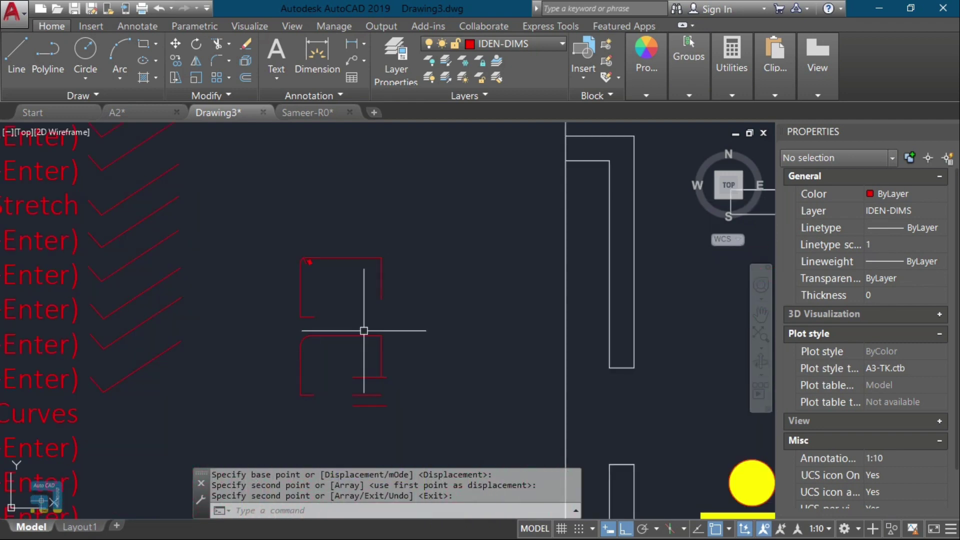
{"action": "left_click", "coordinate": [416, 234]}
{"action": "key", "text": "Escape"}
{"action": "scroll", "coordinate": [323, 347], "scroll_direction": "up", "scroll_amount": 5}
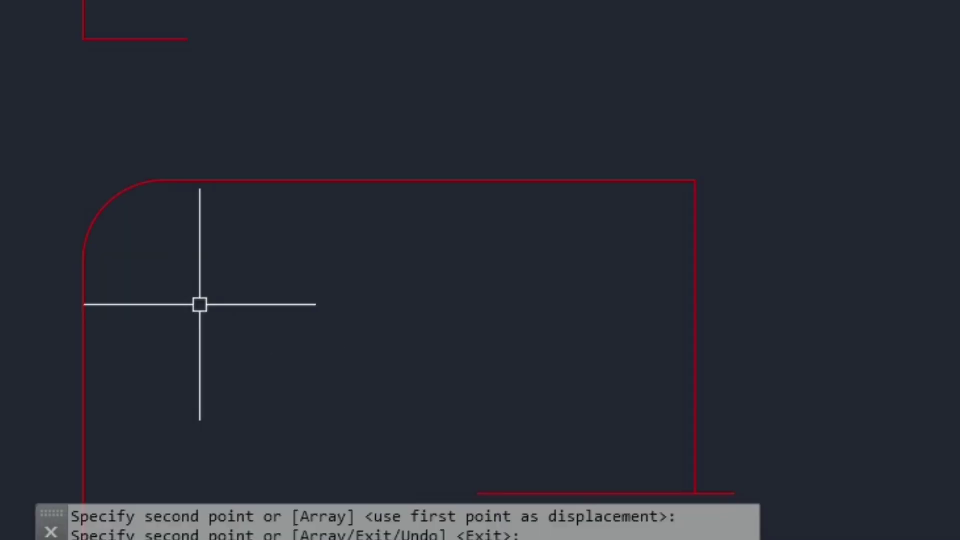
Step: Draw a small rectangle inside the lower outline
{"action": "type", "text": "r"}
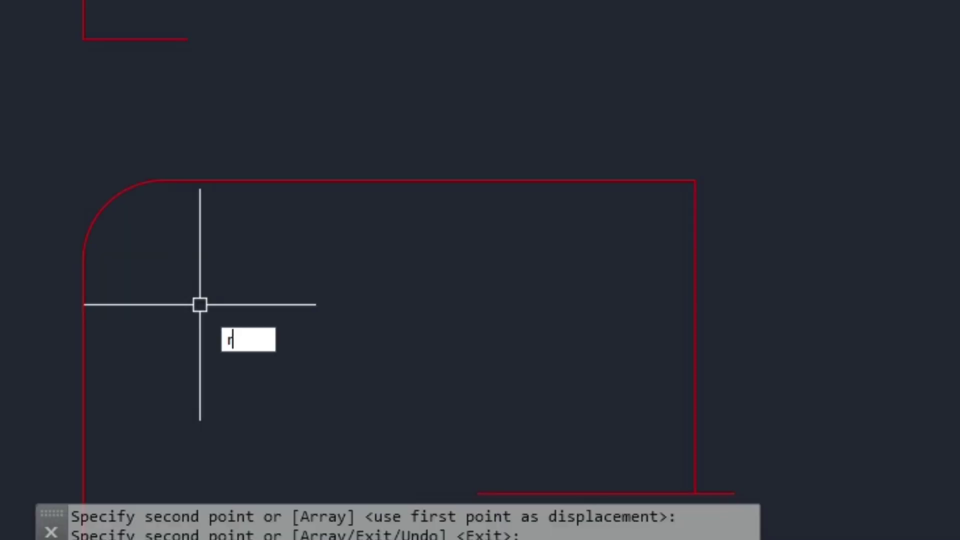
{"action": "type", "text": "ec"}
{"action": "key", "text": "Return"}
{"action": "left_click", "coordinate": [169, 276]}
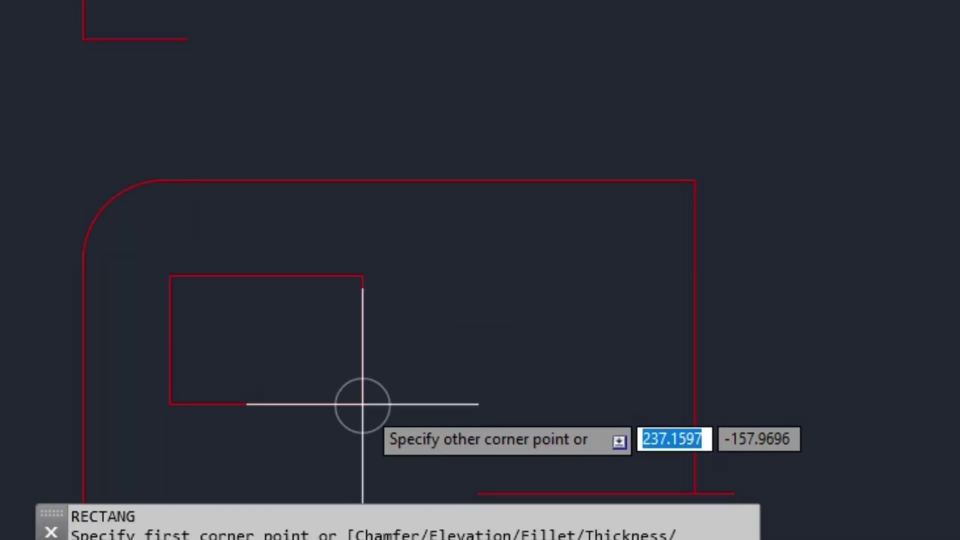
{"action": "left_click", "coordinate": [362, 403]}
{"action": "left_click", "coordinate": [269, 226]}
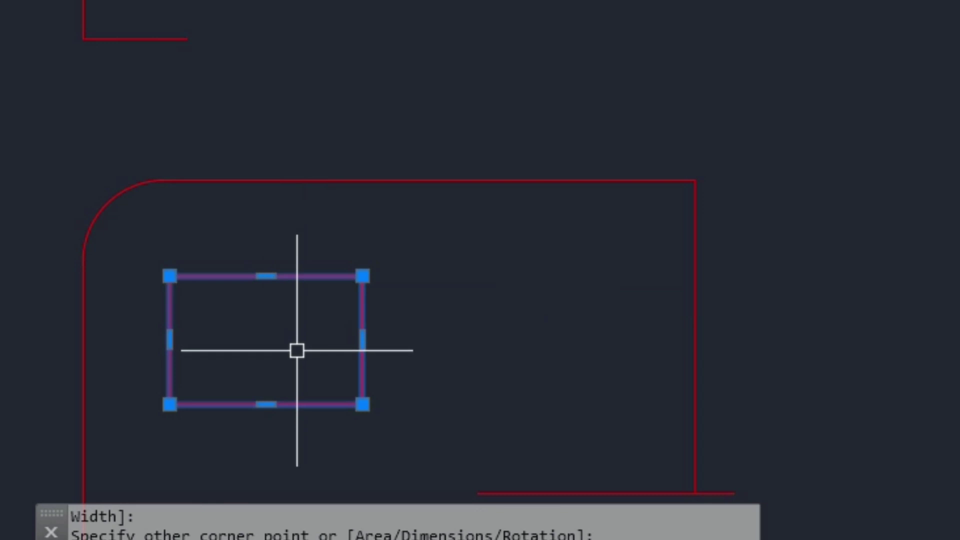
{"action": "type", "text": "c"}
{"action": "key", "text": "Escape"}
Step: Attempt filleting the rectangle's top edge at the existing radius 100, then cancel
{"action": "type", "text": "f"}
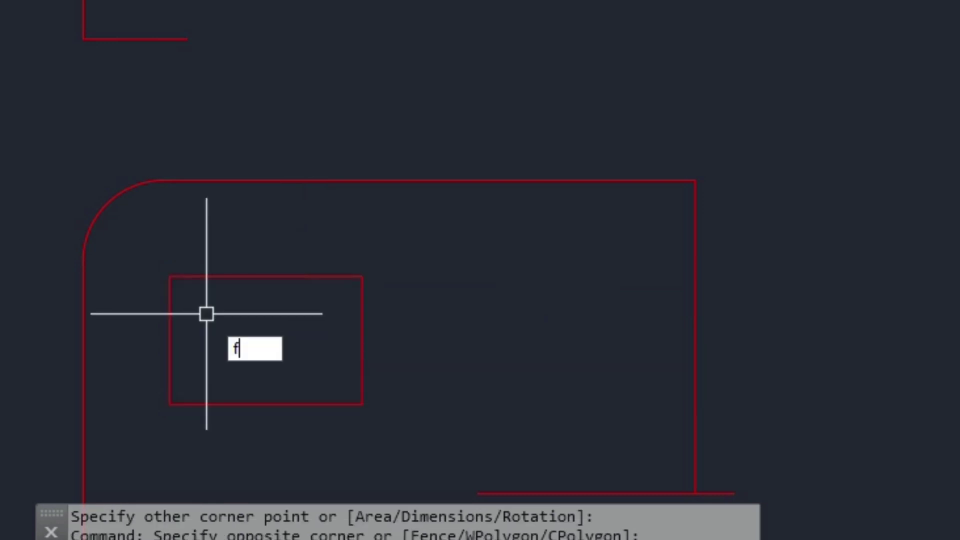
{"action": "key", "text": "Return"}
{"action": "type", "text": "r"}
{"action": "key", "text": "Return"}
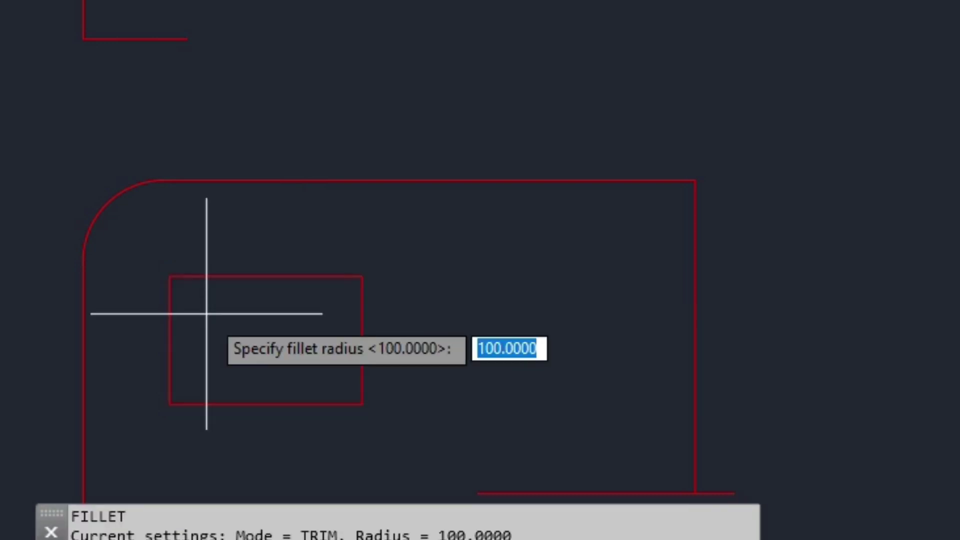
{"action": "key", "text": "Return"}
{"action": "left_click", "coordinate": [191, 278]}
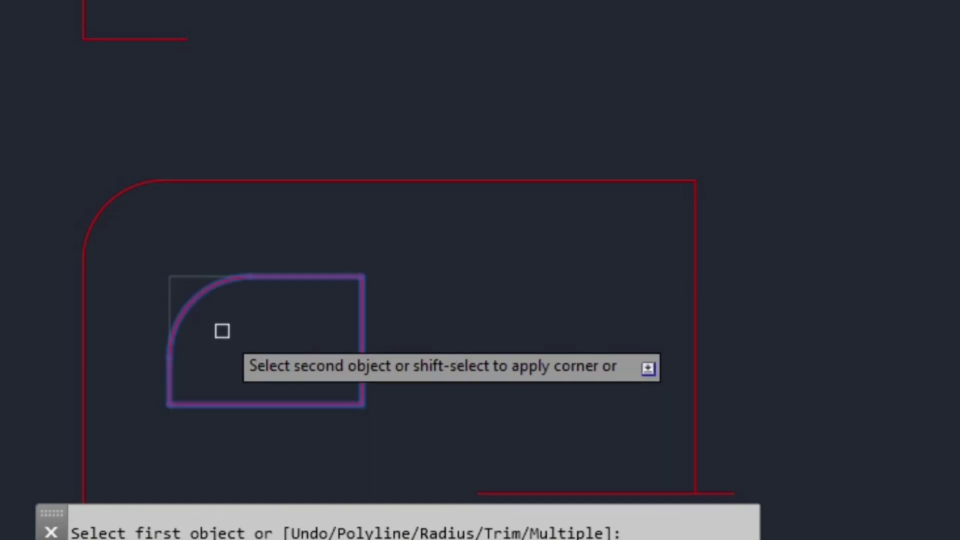
{"action": "key", "text": "Escape"}
{"action": "type", "text": "f"}
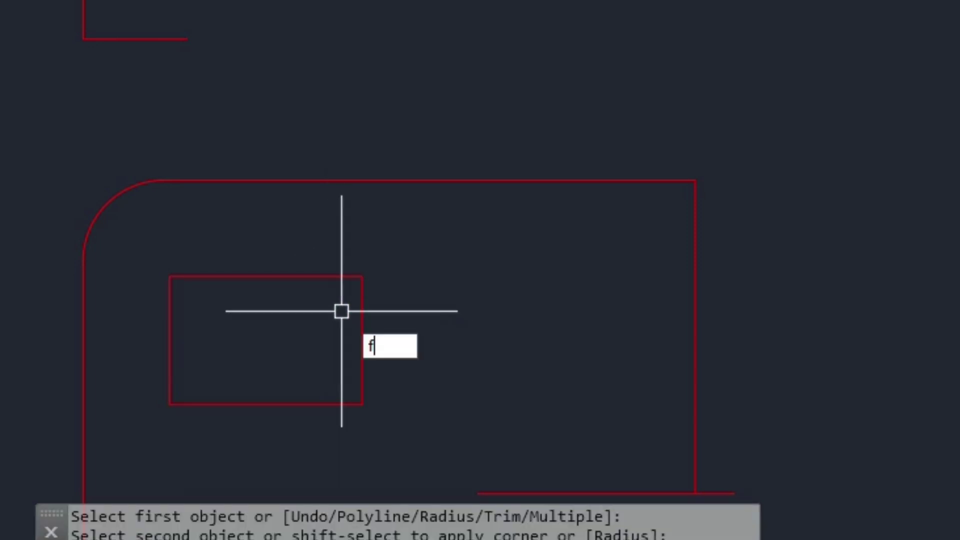
{"action": "key", "text": "Return"}
{"action": "left_click", "coordinate": [320, 276]}
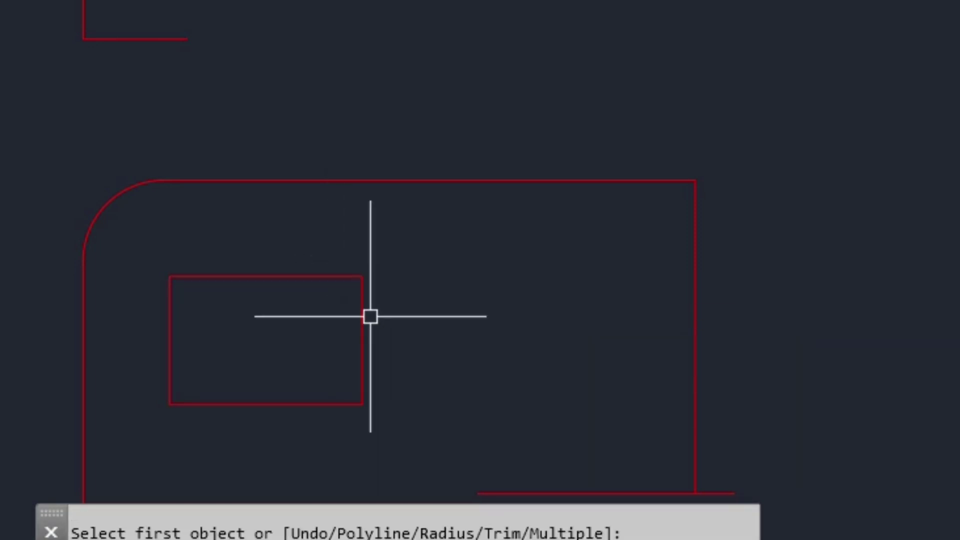
{"action": "key", "text": "Escape"}
Step: Change the fillet radius to 33
{"action": "type", "text": "f"}
{"action": "key", "text": "Return"}
{"action": "type", "text": "r"}
{"action": "key", "text": "Return"}
{"action": "key", "text": "Return"}
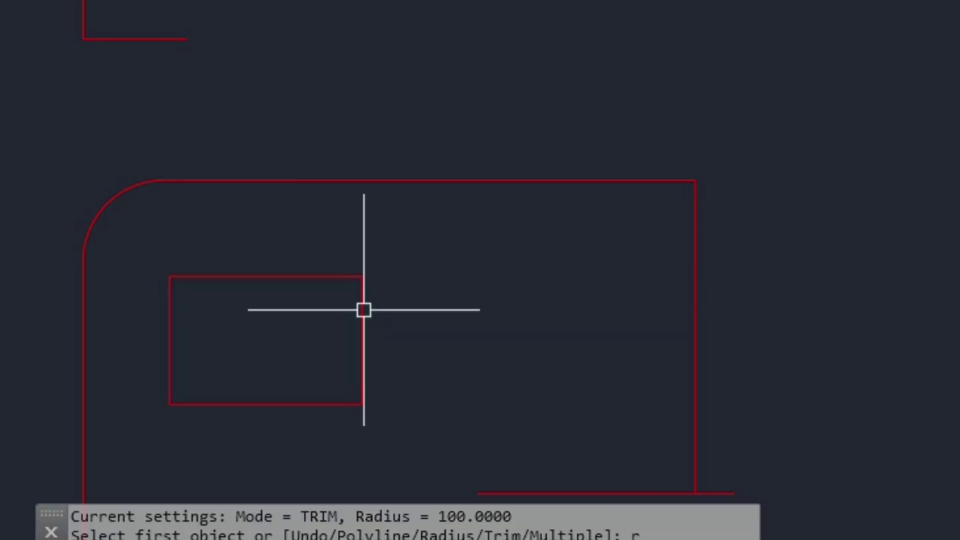
{"action": "key", "text": "Escape"}
{"action": "type", "text": "f"}
{"action": "key", "text": "Return"}
{"action": "type", "text": "r"}
{"action": "key", "text": "Return"}
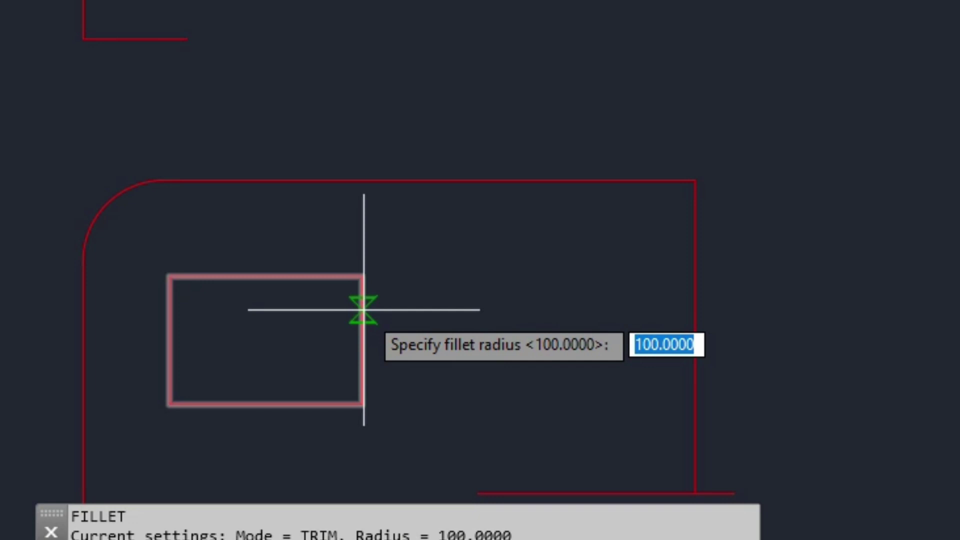
{"action": "type", "text": "33"}
{"action": "key", "text": "Return"}
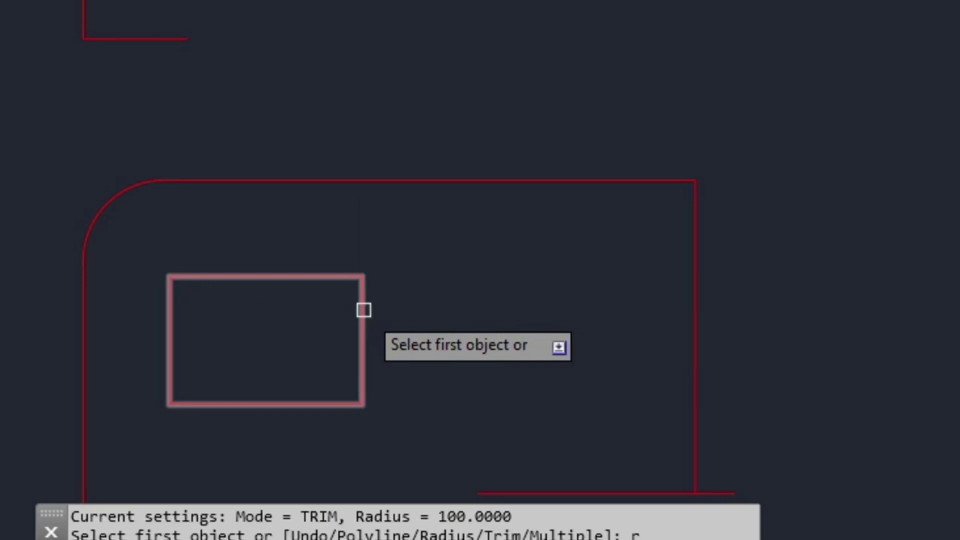
Step: Fillet the rectangle's top-right, bottom-right, bottom-left and top-left corners
{"action": "left_click", "coordinate": [320, 276]}
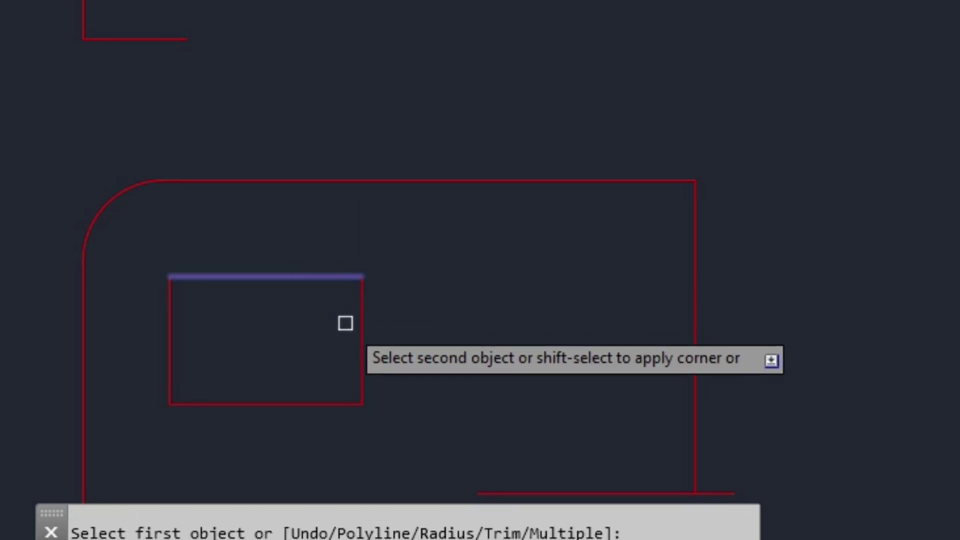
{"action": "left_click", "coordinate": [359, 372]}
{"action": "key", "text": "Return"}
{"action": "left_click", "coordinate": [359, 383]}
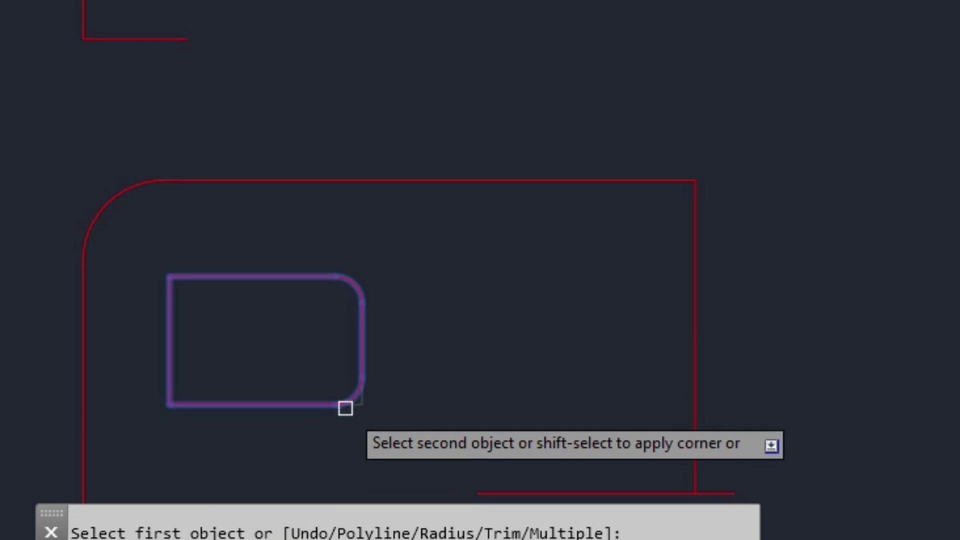
{"action": "left_click", "coordinate": [313, 404]}
{"action": "key", "text": "Return"}
{"action": "left_click", "coordinate": [209, 408]}
{"action": "left_click", "coordinate": [170, 375]}
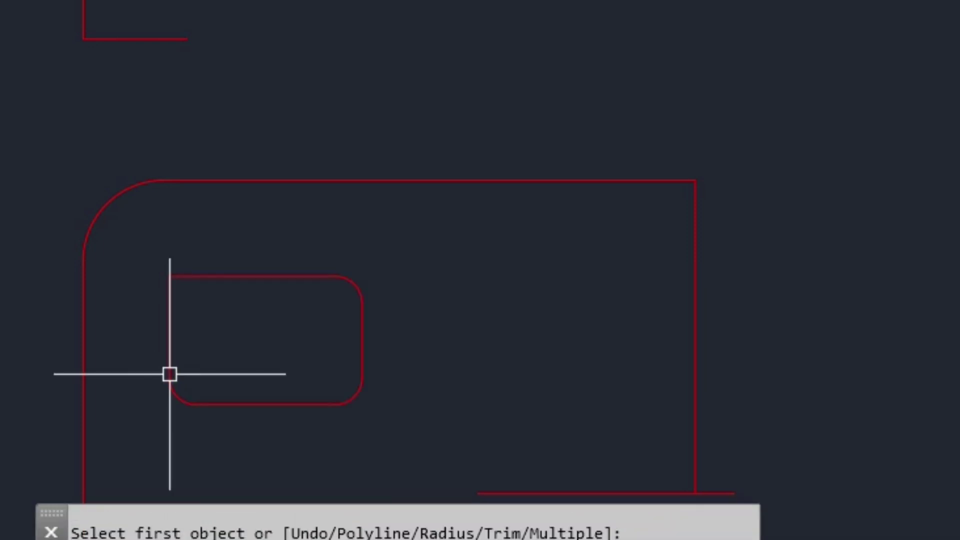
{"action": "key", "text": "Return"}
{"action": "left_click", "coordinate": [215, 276]}
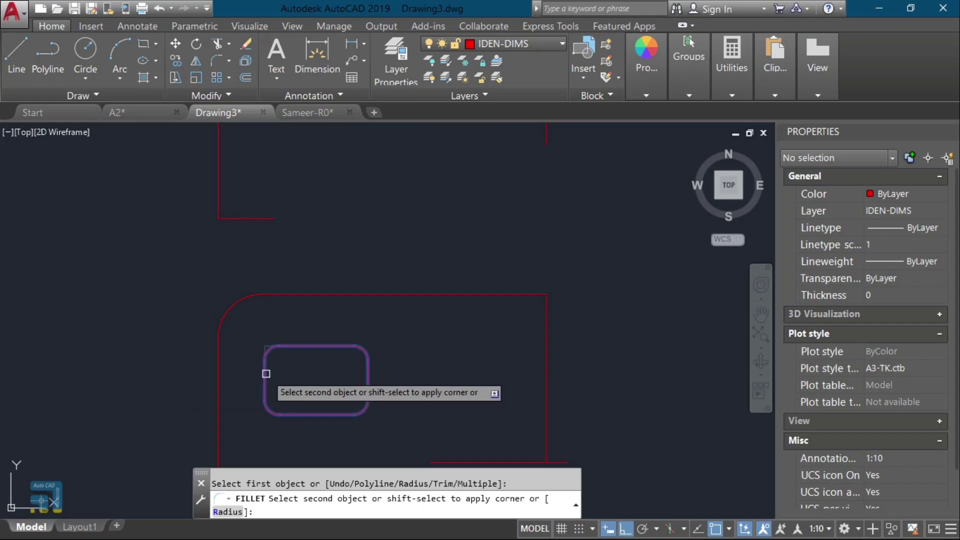
{"action": "left_click", "coordinate": [170, 325]}
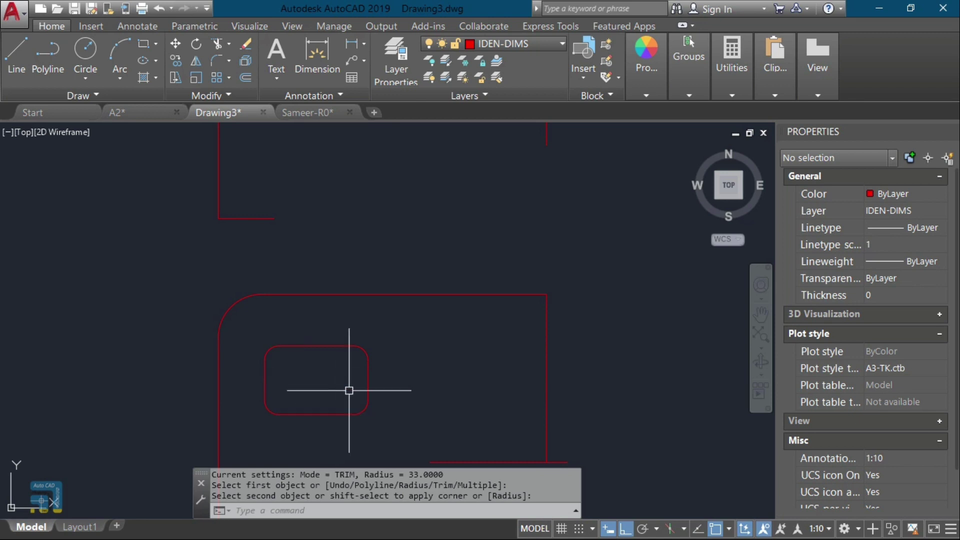
Step: Draw a stepped polyline right of the plan, ending with a 150-unit top segment
{"action": "type", "text": "pl"}
{"action": "key", "text": "Return"}
{"action": "scroll", "coordinate": [291, 240], "scroll_direction": "down", "scroll_amount": 2}
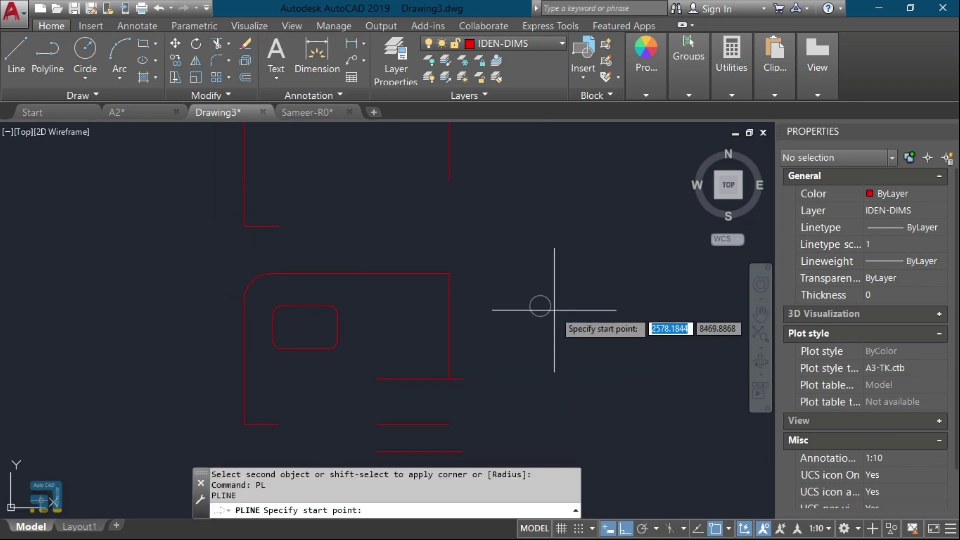
{"action": "left_click", "coordinate": [537, 305]}
{"action": "left_click", "coordinate": [570, 255]}
{"action": "left_click", "coordinate": [617, 254]}
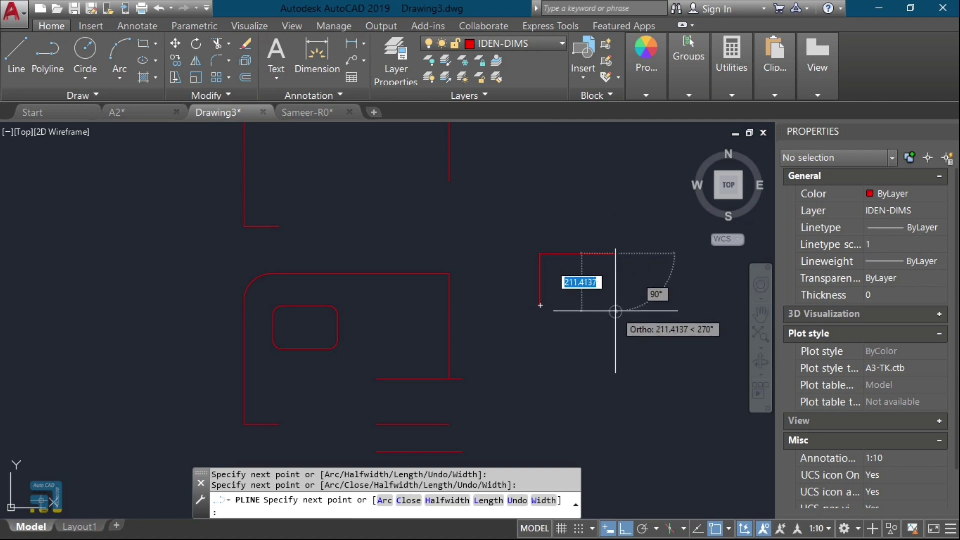
{"action": "left_click", "coordinate": [617, 359]}
{"action": "left_click", "coordinate": [680, 360]}
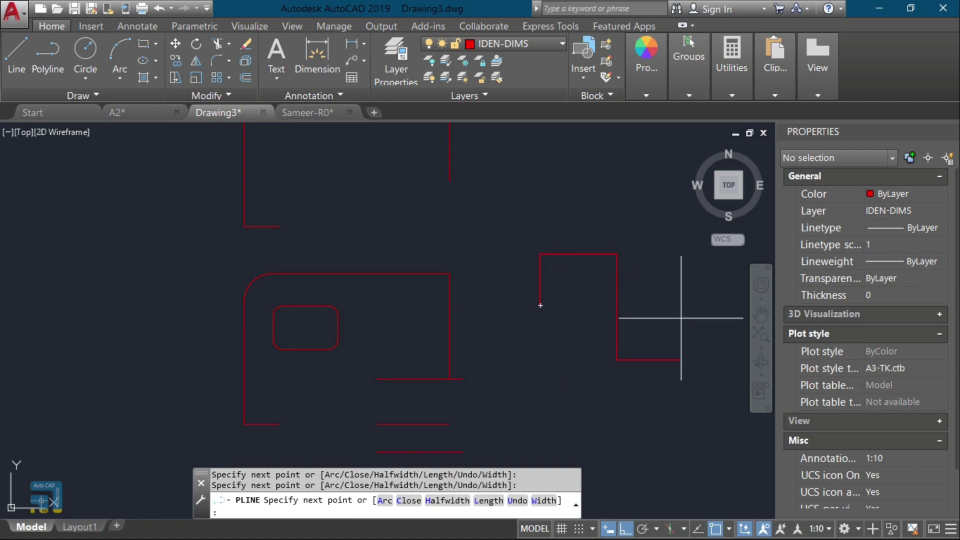
{"action": "left_click", "coordinate": [680, 239]}
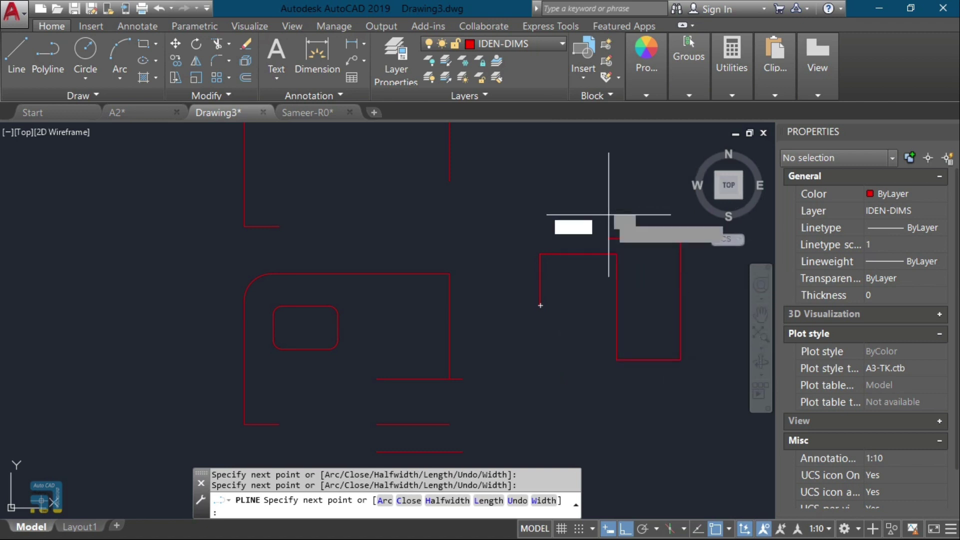
{"action": "type", "text": "150"}
{"action": "key", "text": "Return"}
Step: Fillet the stepped outline's two top corners at radius 33
{"action": "key", "text": "Return"}
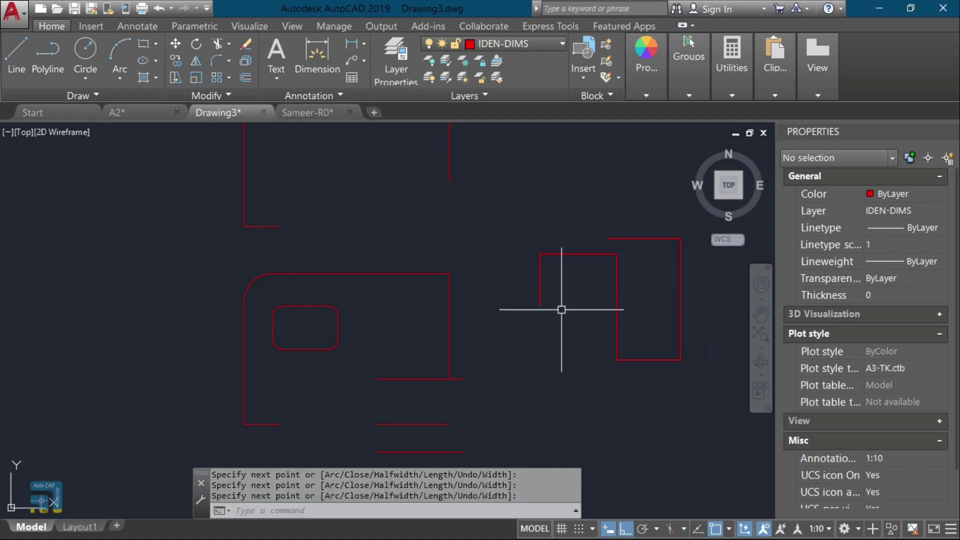
{"action": "type", "text": "f"}
{"action": "key", "text": "Return"}
{"action": "type", "text": "r"}
{"action": "key", "text": "Return"}
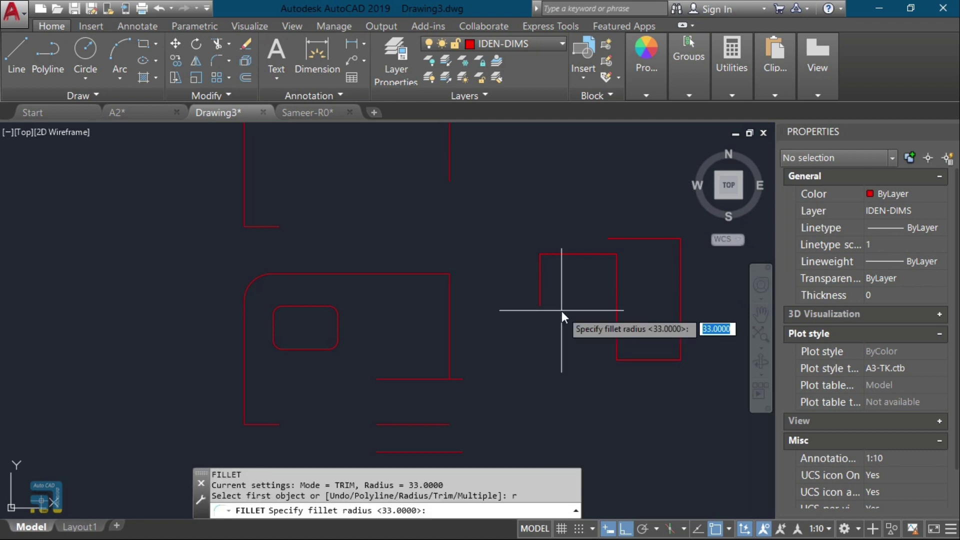
{"action": "key", "text": "Return"}
{"action": "left_click", "coordinate": [545, 254]}
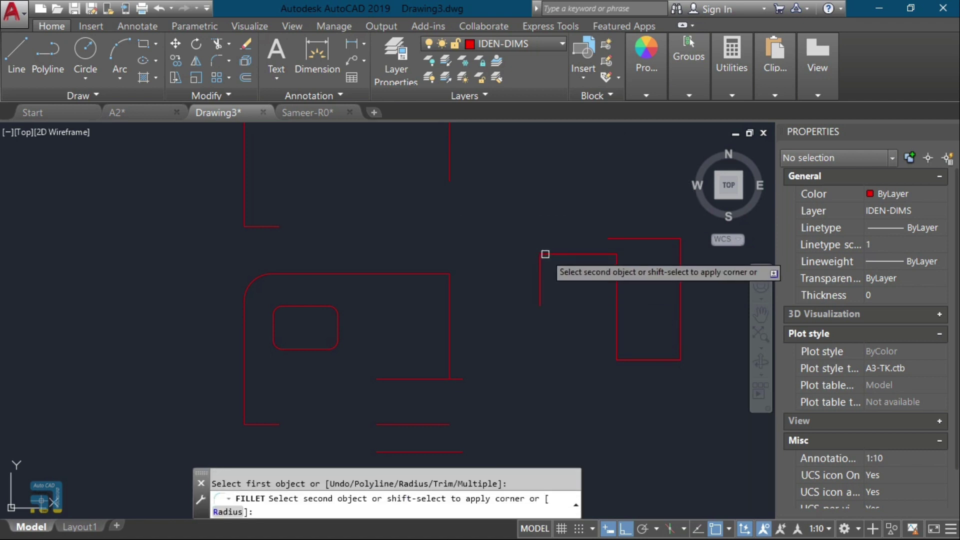
{"action": "left_click", "coordinate": [541, 266]}
Step: Fillet the stepped outline's bottom-left and bottom-right corners at radius 33
{"action": "key", "text": "Return"}
{"action": "left_click", "coordinate": [572, 255]}
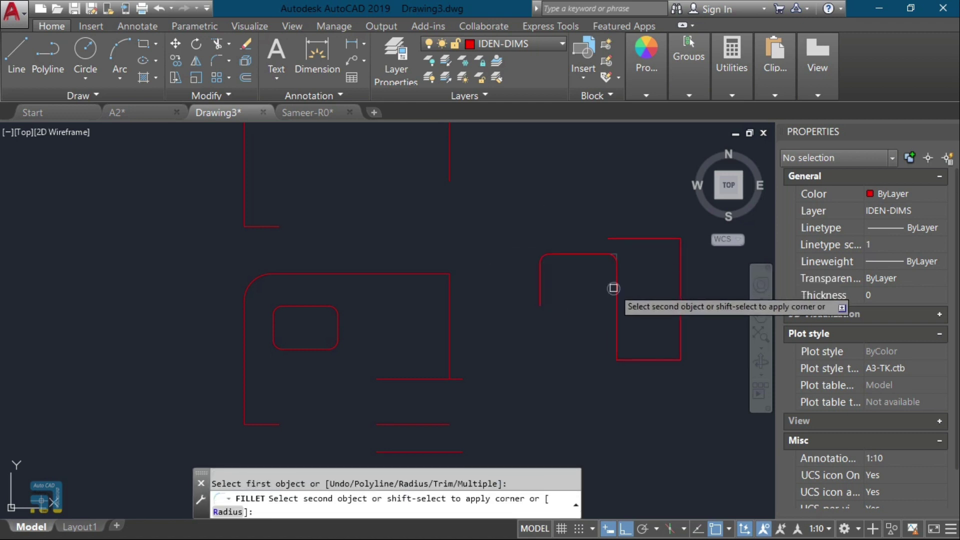
{"action": "left_click", "coordinate": [618, 307]}
{"action": "key", "text": "Return"}
{"action": "left_click", "coordinate": [619, 317]}
{"action": "left_click", "coordinate": [625, 359]}
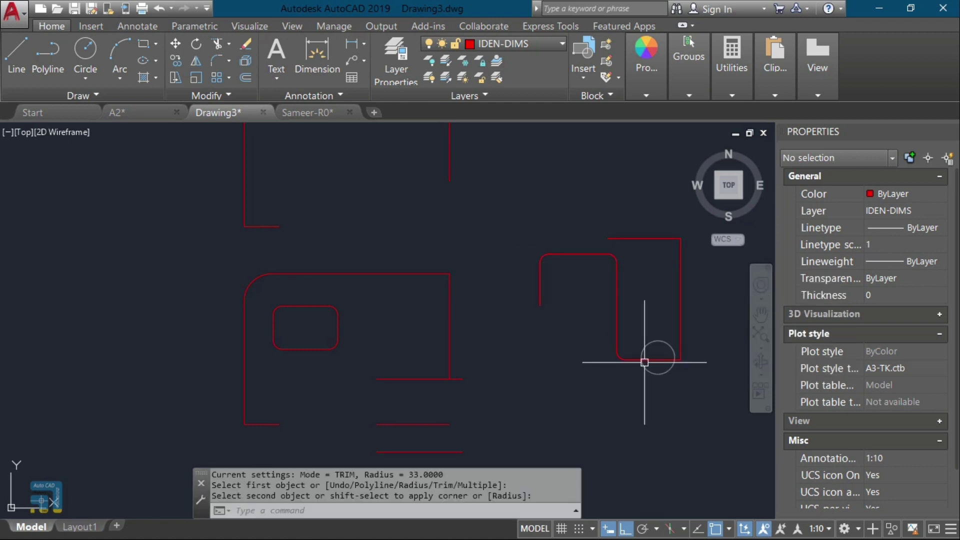
{"action": "key", "text": "Return"}
{"action": "left_click", "coordinate": [658, 357]}
{"action": "left_click", "coordinate": [678, 337]}
{"action": "key", "text": "Return"}
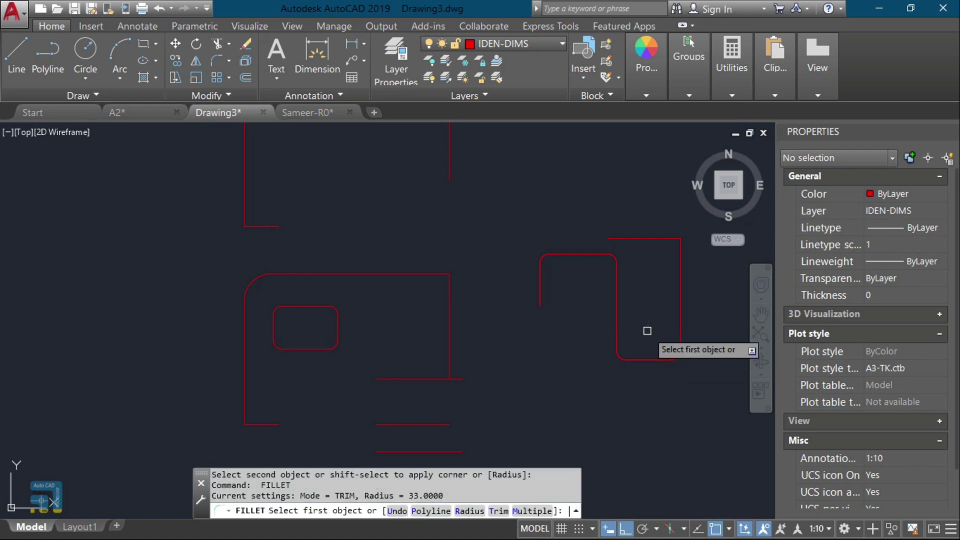
Step: Undo the last corner rounding and centre the stepped outline in view
{"action": "key", "text": "Escape"}
{"action": "type", "text": "u"}
{"action": "key", "text": "Return"}
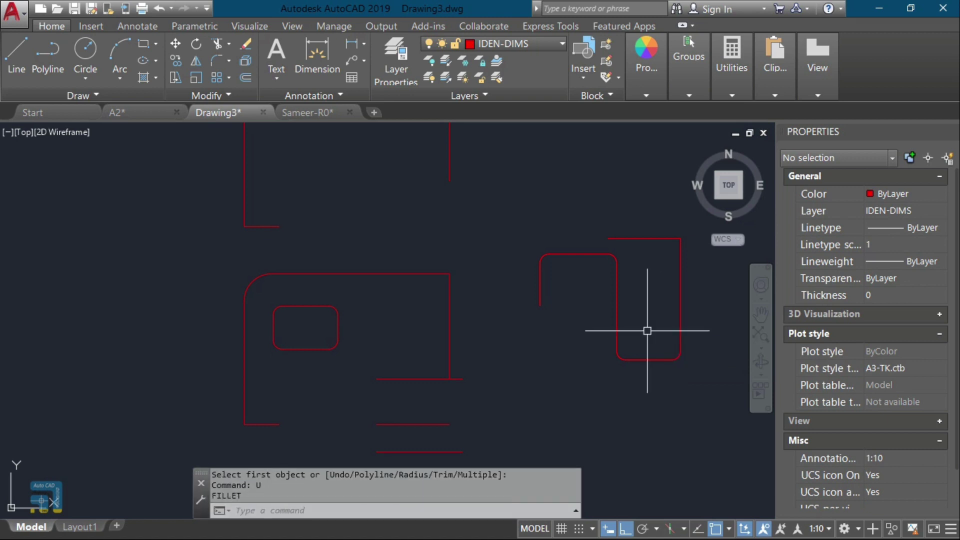
{"action": "key", "text": "Return"}
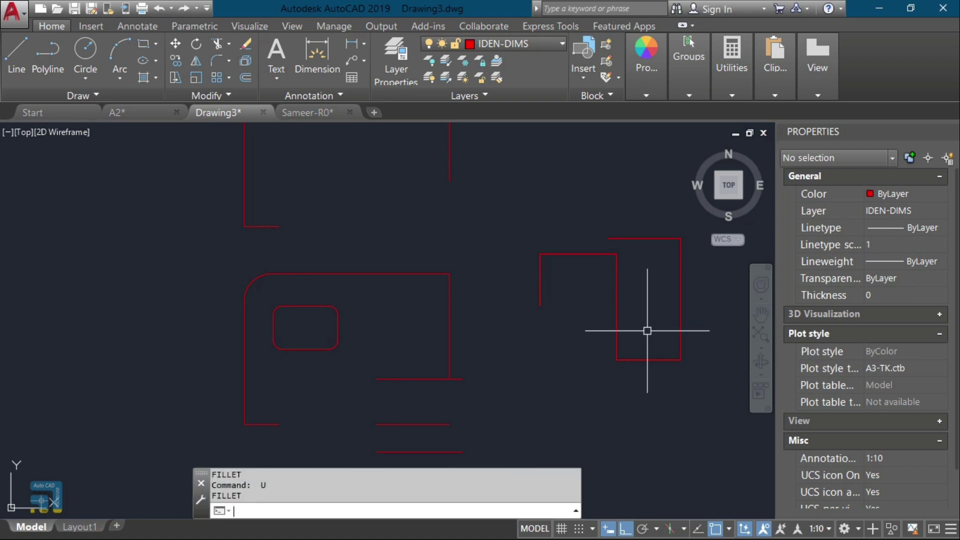
{"action": "scroll", "coordinate": [646, 330], "scroll_direction": "up", "scroll_amount": 3}
{"action": "middle_click_drag", "start_coordinate": [637, 306], "coordinate": [495, 343]}
Step: Fillet the whole stepped polyline at radius 50, then undo it
{"action": "type", "text": "f"}
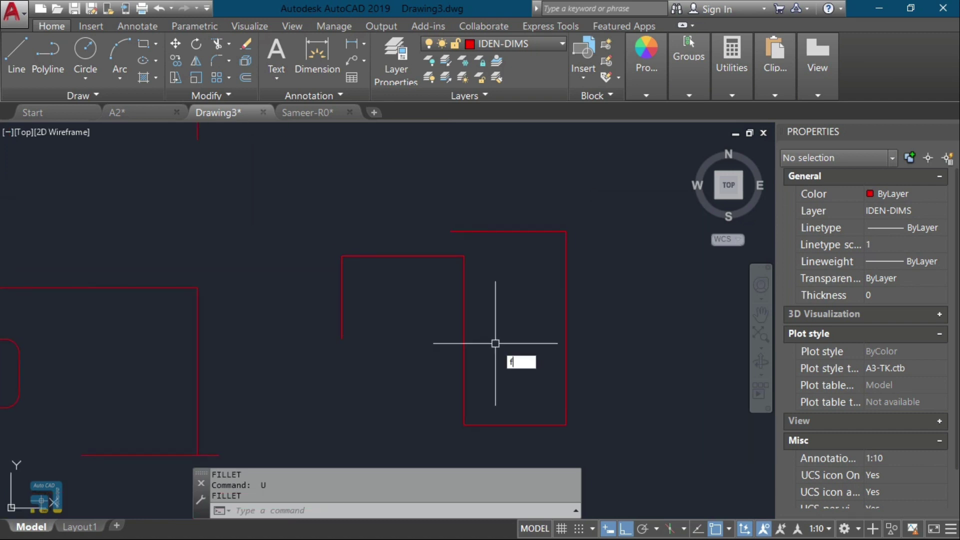
{"action": "key", "text": "Return"}
{"action": "type", "text": "r"}
{"action": "key", "text": "Return"}
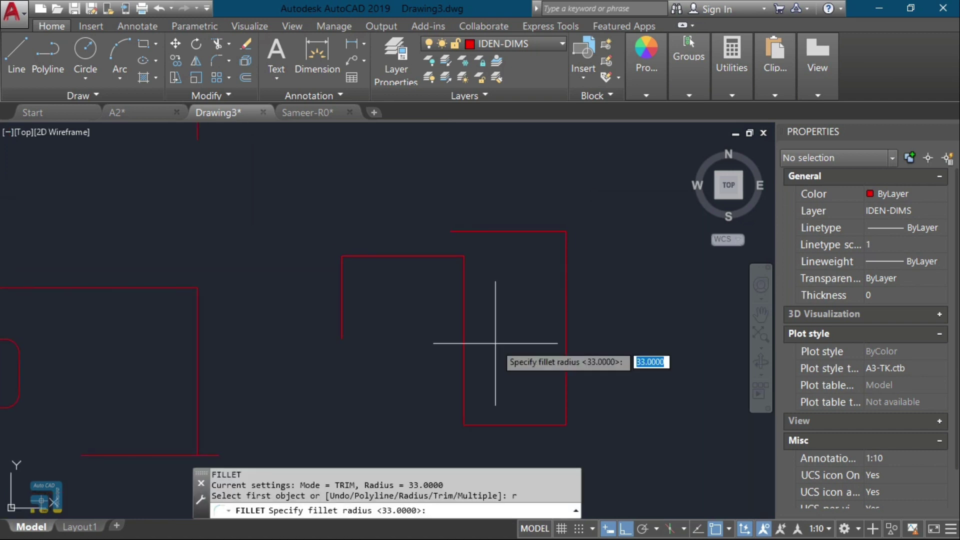
{"action": "key", "text": "Return"}
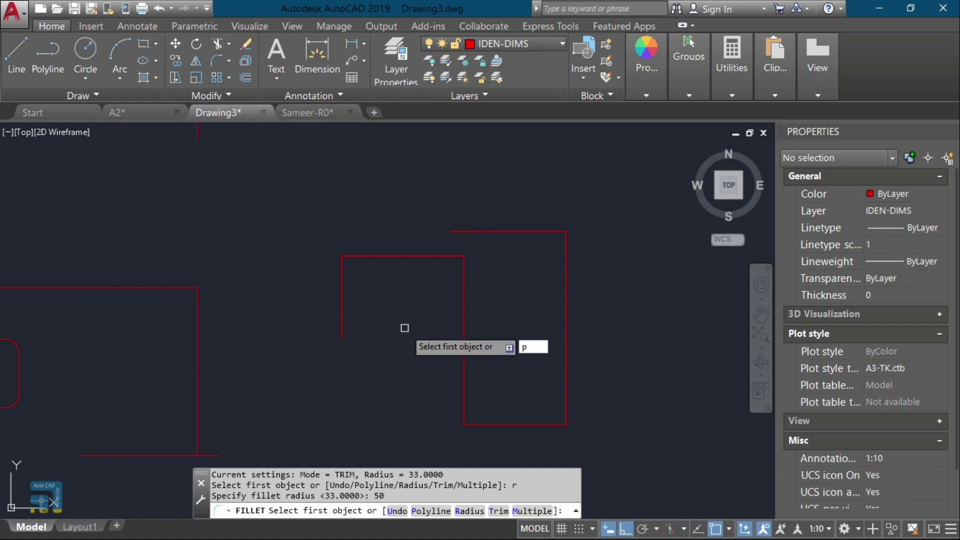
{"action": "key", "text": "Return"}
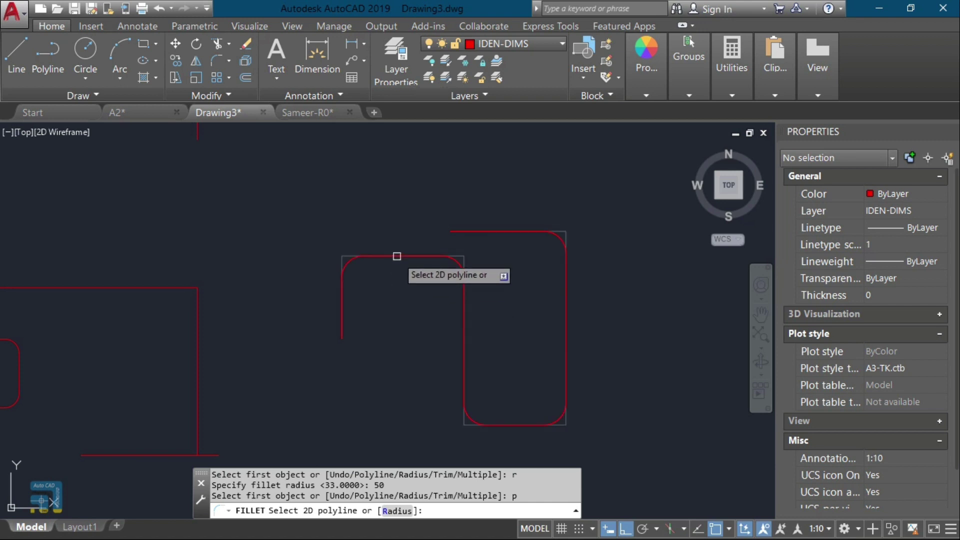
{"action": "left_click", "coordinate": [397, 256]}
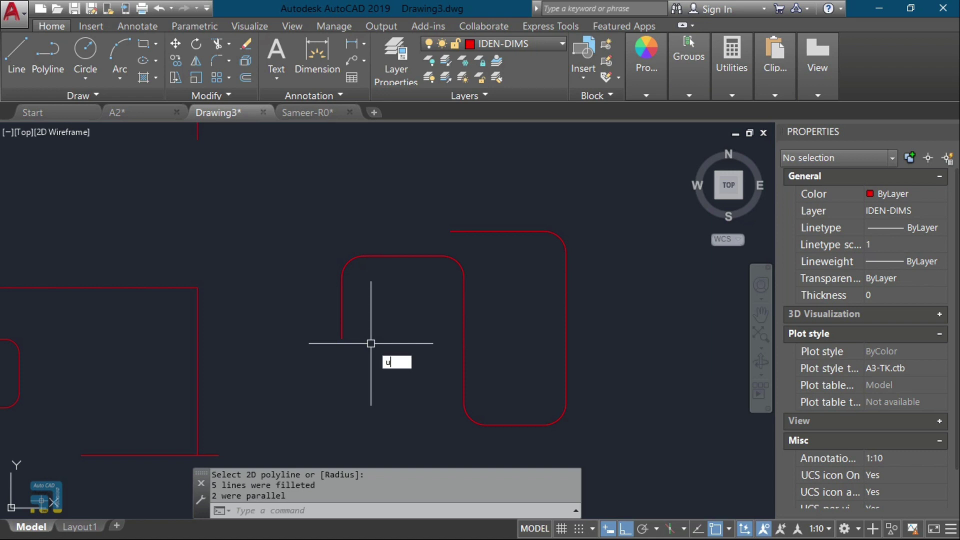
{"action": "key", "text": "Return"}
{"action": "middle_click_drag", "start_coordinate": [369, 340], "coordinate": [289, 393]}
{"action": "scroll", "coordinate": [303, 324], "scroll_direction": "up", "scroll_amount": 2}
Step: Erase the existing rounded inner rectangle from the floor plan
{"action": "middle_click_drag", "start_coordinate": [303, 323], "coordinate": [273, 320]}
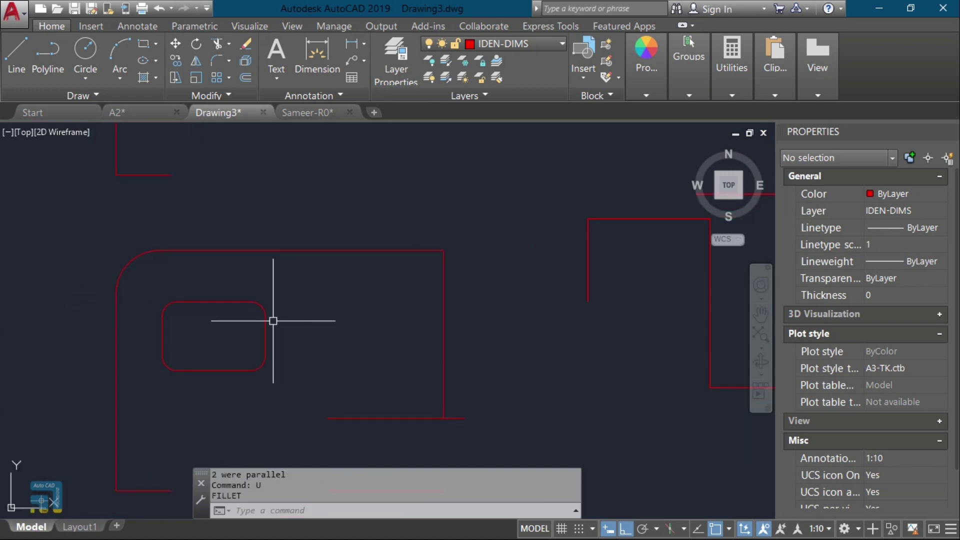
{"action": "scroll", "coordinate": [358, 345], "scroll_direction": "down", "scroll_amount": 2}
{"action": "scroll", "coordinate": [325, 320], "scroll_direction": "up", "scroll_amount": 2}
{"action": "left_click", "coordinate": [342, 296]}
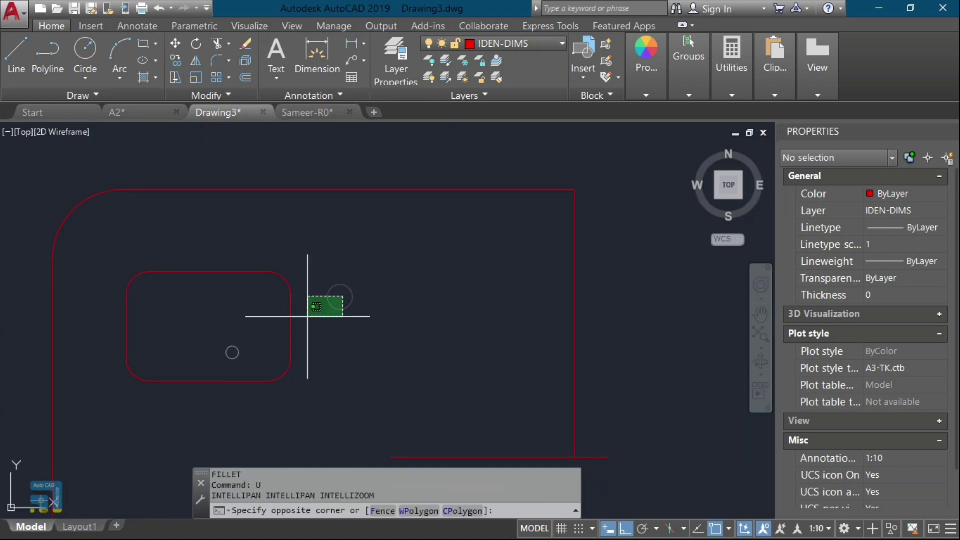
{"action": "left_click", "coordinate": [310, 322]}
{"action": "type", "text": "r"}
{"action": "key", "text": "Return"}
{"action": "type", "text": "e"}
{"action": "key", "text": "Return"}
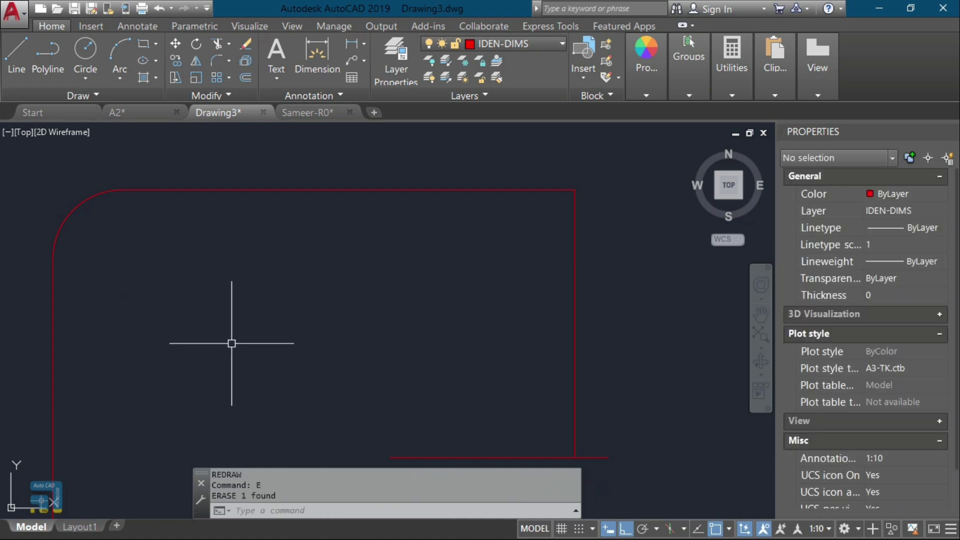
{"action": "key", "text": "Escape"}
Step: Draw a new rectangle corner to corner inside the floor plan
{"action": "type", "text": "rec"}
{"action": "key", "text": "Return"}
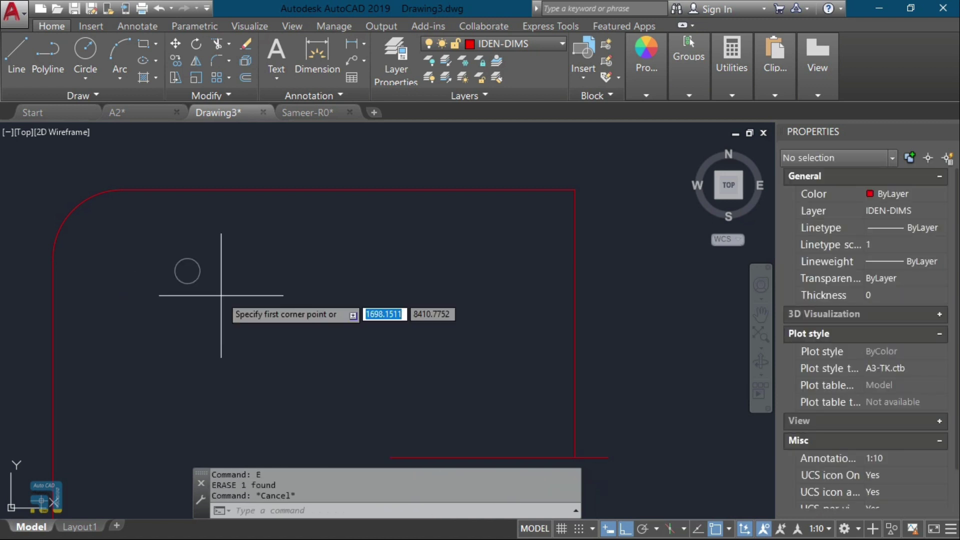
{"action": "left_click", "coordinate": [187, 272]}
{"action": "left_click", "coordinate": [373, 382]}
Step: Fillet the new rectangle as a polyline with radius 25, rounding all corners
{"action": "type", "text": "f"}
{"action": "key", "text": "Return"}
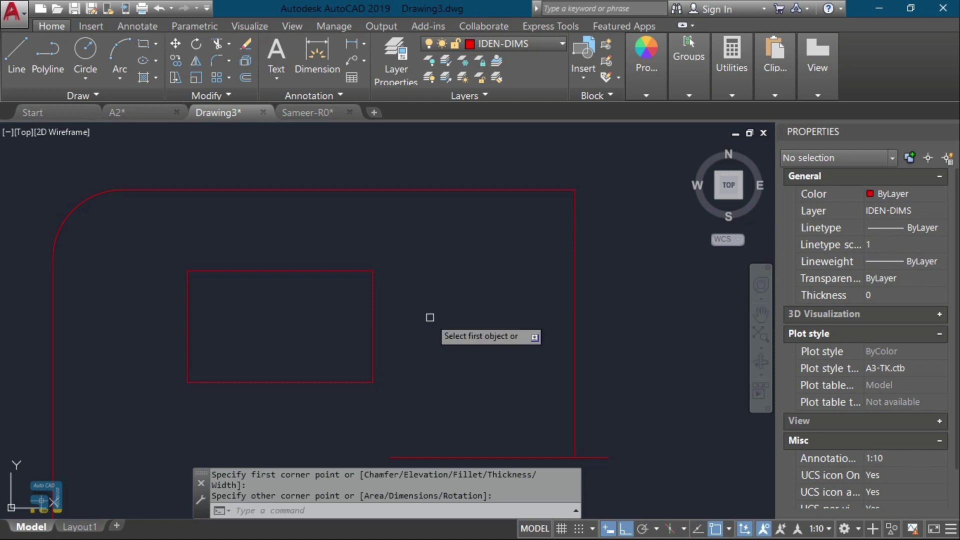
{"action": "type", "text": "r"}
{"action": "key", "text": "Return"}
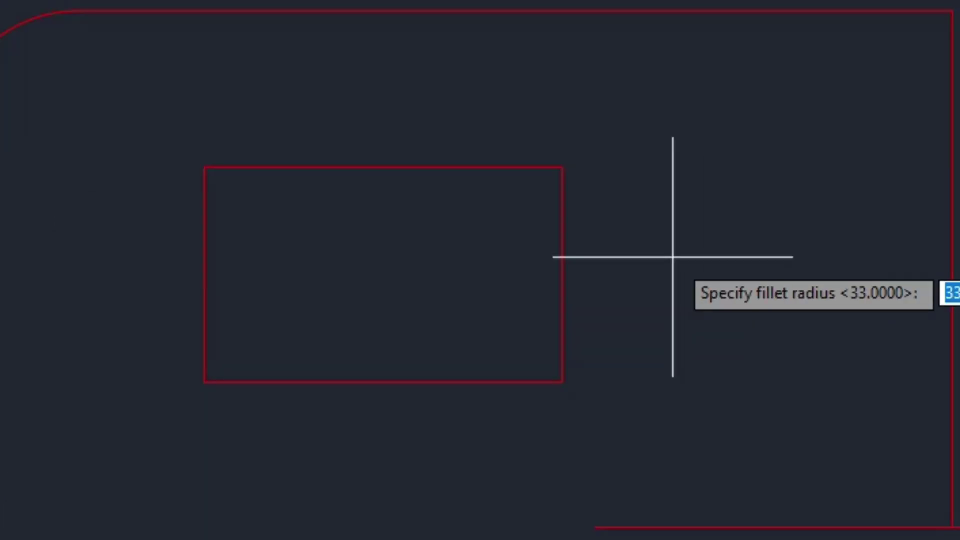
{"action": "type", "text": "25"}
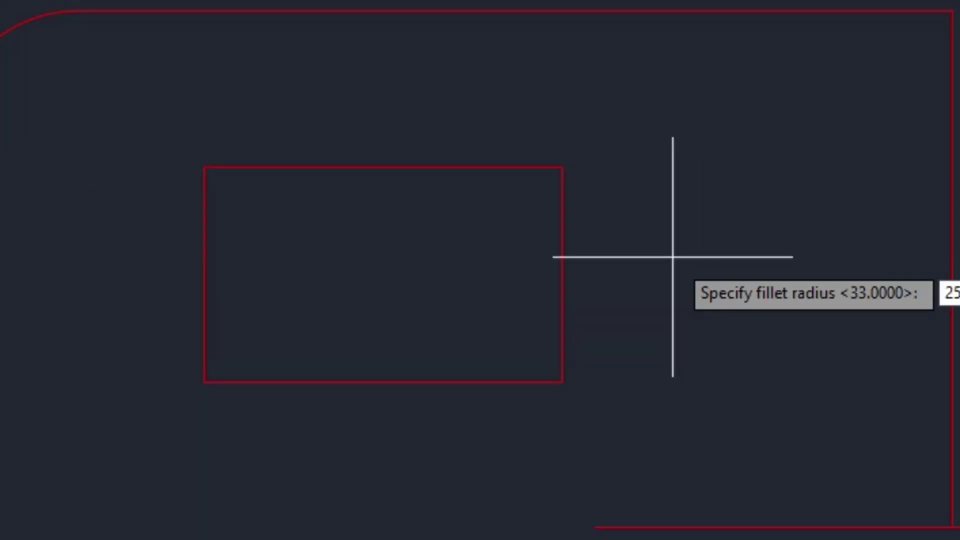
{"action": "key", "text": "Return"}
{"action": "type", "text": "p"}
{"action": "key", "text": "Return"}
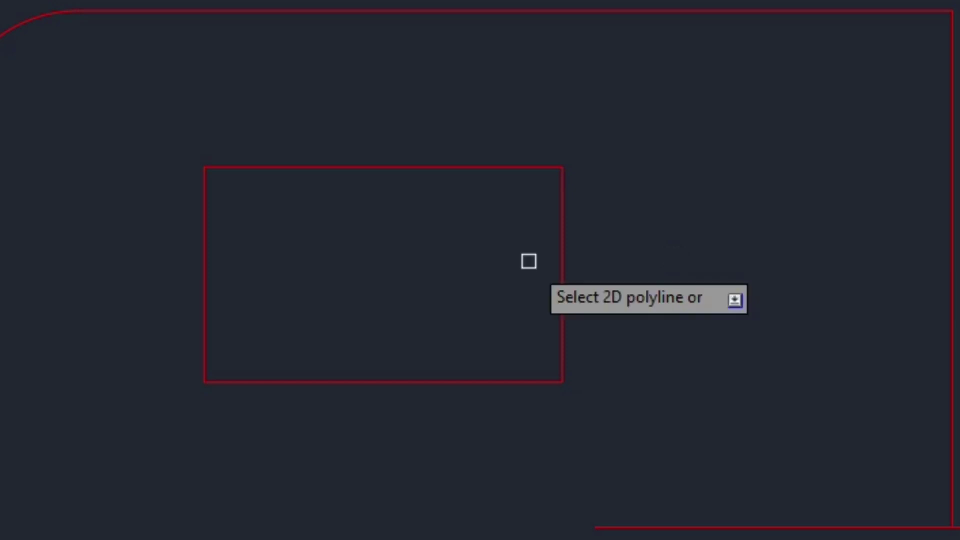
{"action": "left_click", "coordinate": [462, 160]}
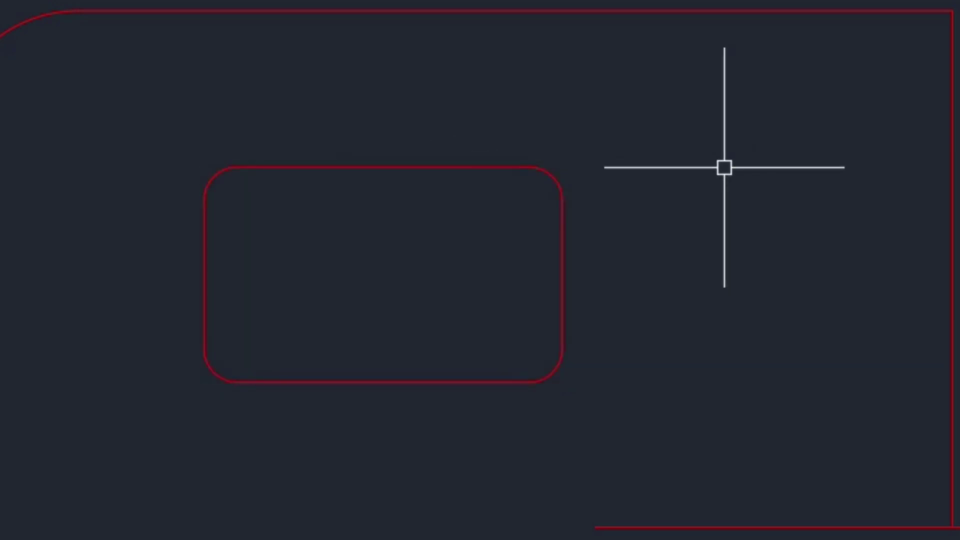
Step: Reset the fillet radius to 0 and pick the rectangle's top edge
{"action": "scroll", "coordinate": [651, 187], "scroll_direction": "down", "scroll_amount": 5}
{"action": "scroll", "coordinate": [651, 188], "scroll_direction": "up", "scroll_amount": 4}
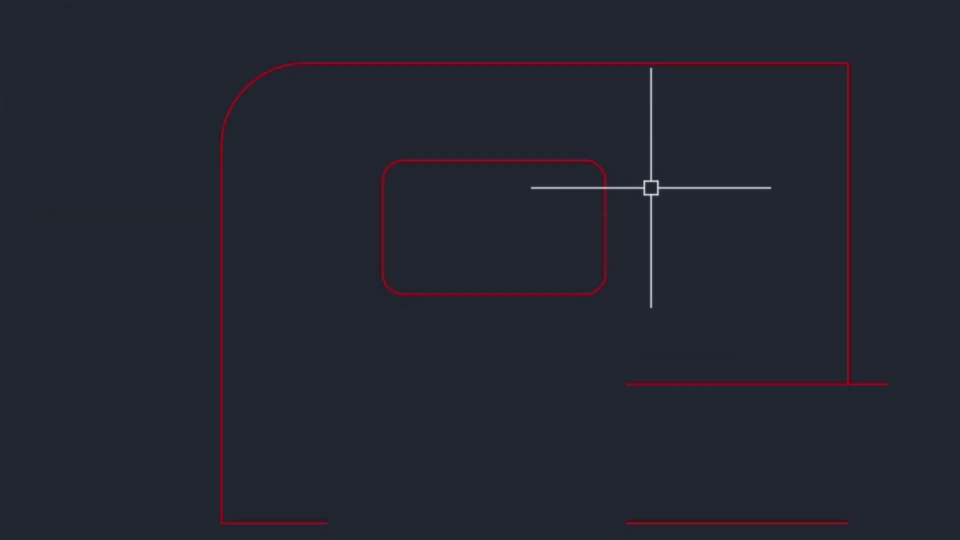
{"action": "scroll", "coordinate": [394, 174], "scroll_direction": "up", "scroll_amount": 4}
{"action": "type", "text": "f"}
{"action": "key", "text": "Return"}
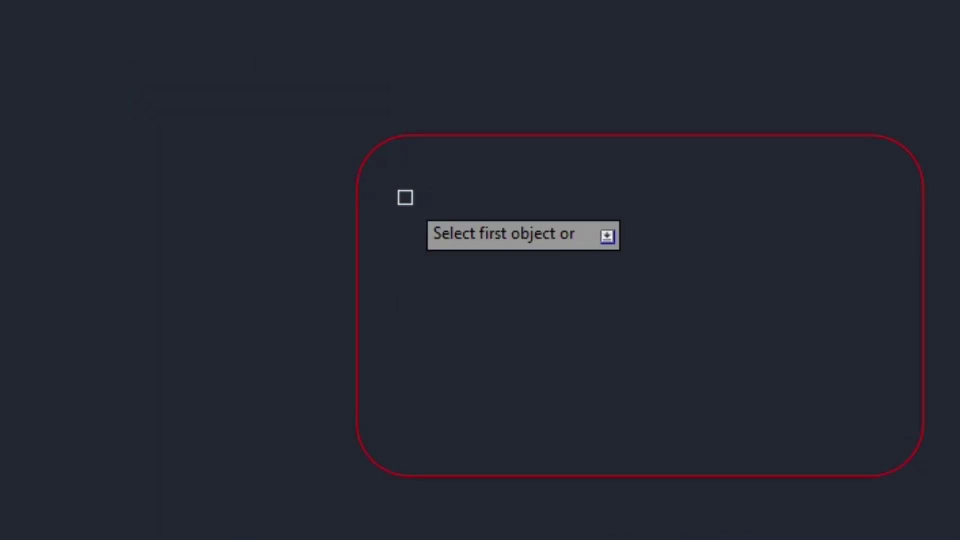
{"action": "type", "text": "r"}
{"action": "key", "text": "Return"}
{"action": "type", "text": "0"}
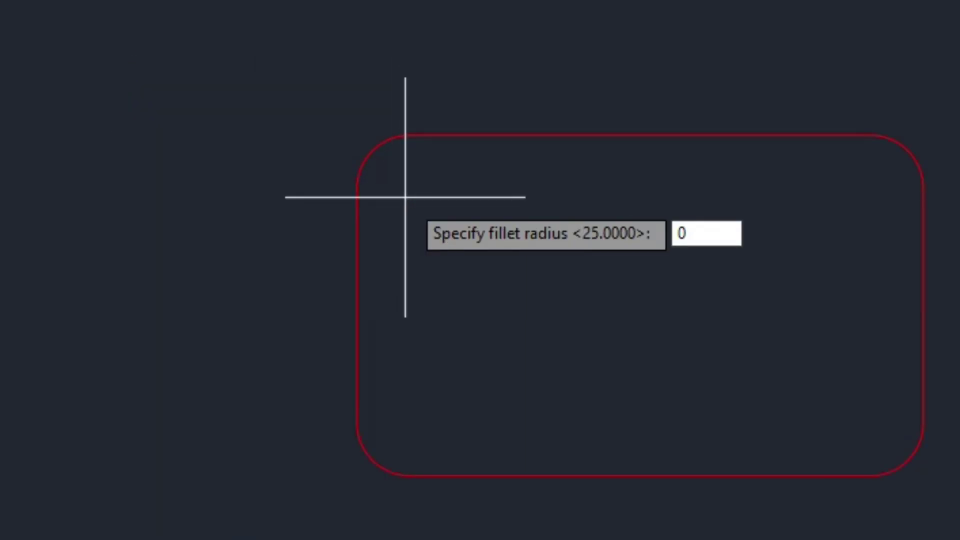
{"action": "key", "text": "Return"}
{"action": "left_click", "coordinate": [459, 134]}
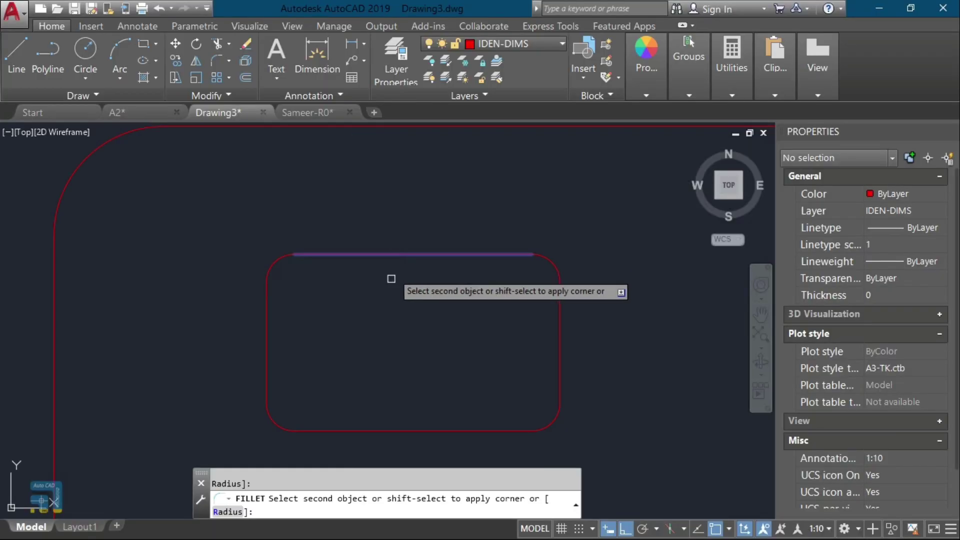
Step: Apply a zero-radius fillet to the rectangle so all four corners are sharp
{"action": "key", "text": "Escape"}
{"action": "key", "text": "Return"}
{"action": "type", "text": "r"}
{"action": "key", "text": "Return"}
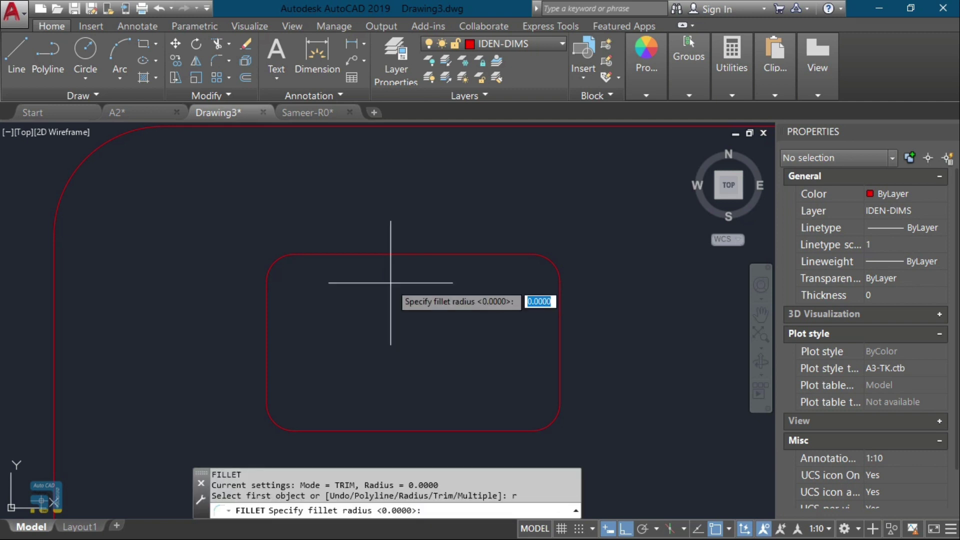
{"action": "key", "text": "Return"}
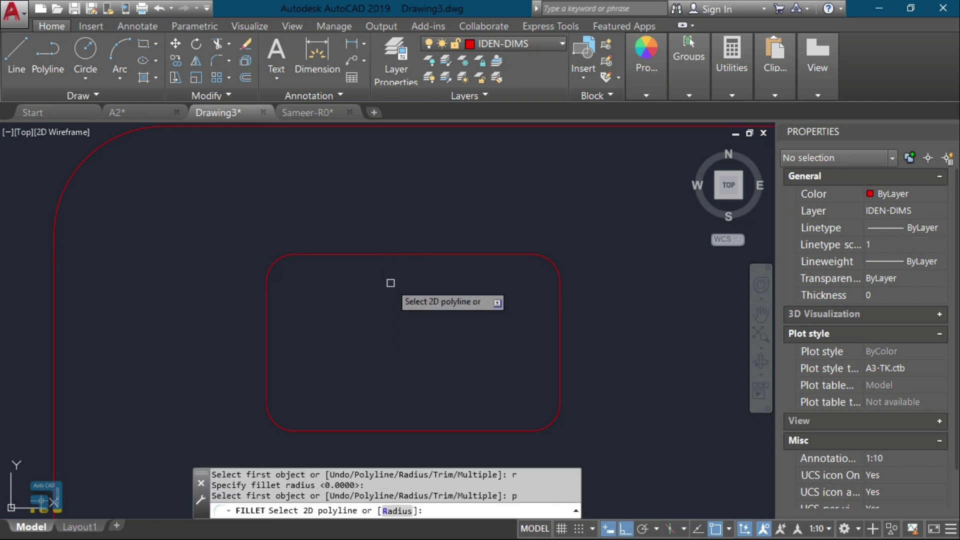
{"action": "left_click", "coordinate": [401, 256]}
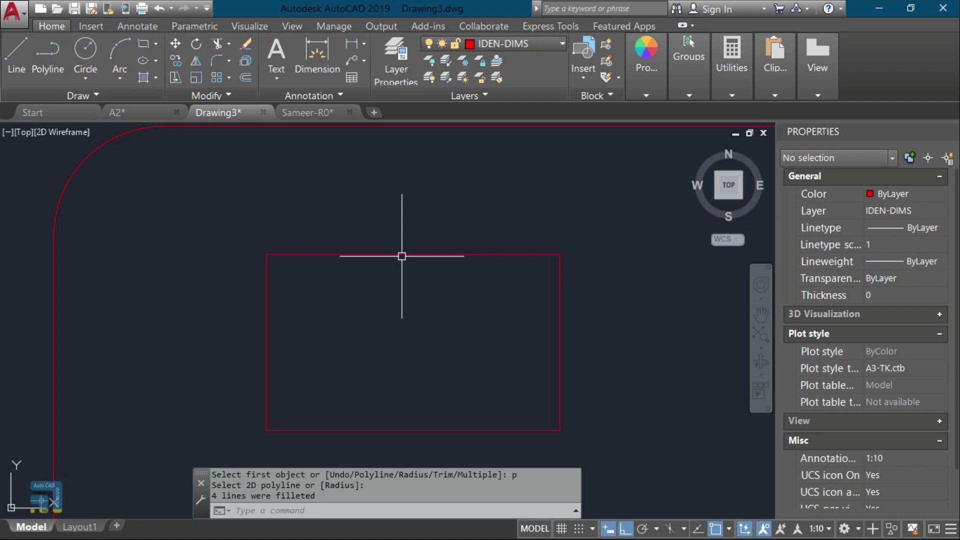
{"action": "type", "text": "CHA"}
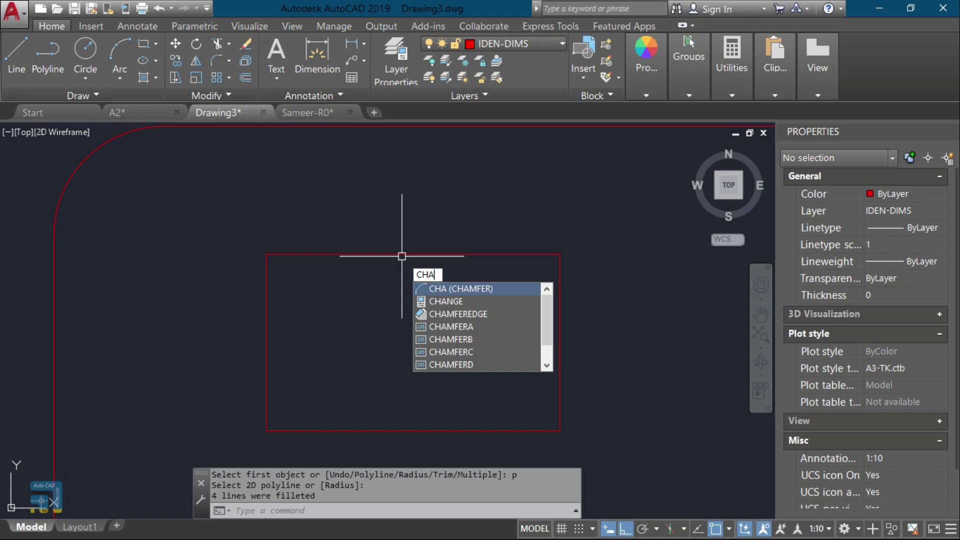
{"action": "key", "text": "Escape"}
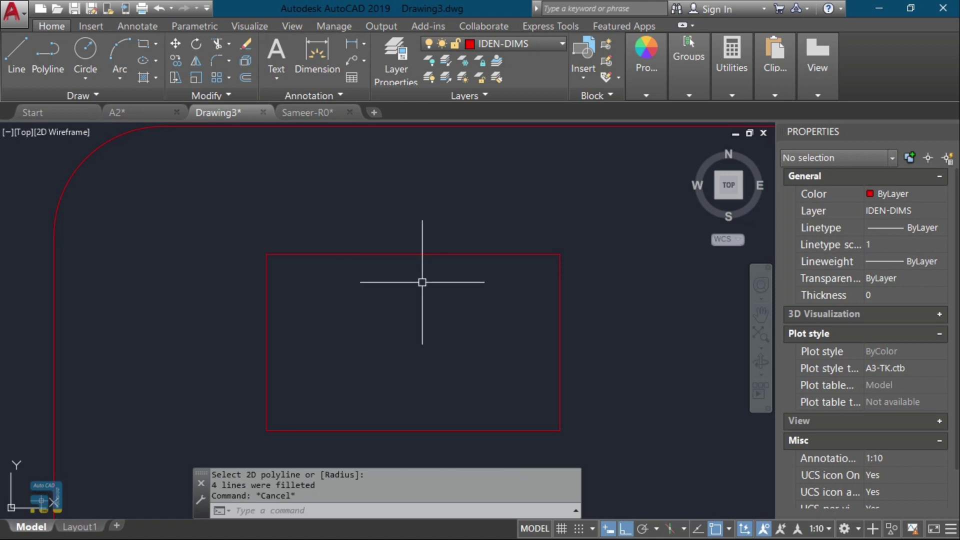
{"action": "type", "text": "l"}
{"action": "key", "text": "Return"}
{"action": "left_click", "coordinate": [424, 299]}
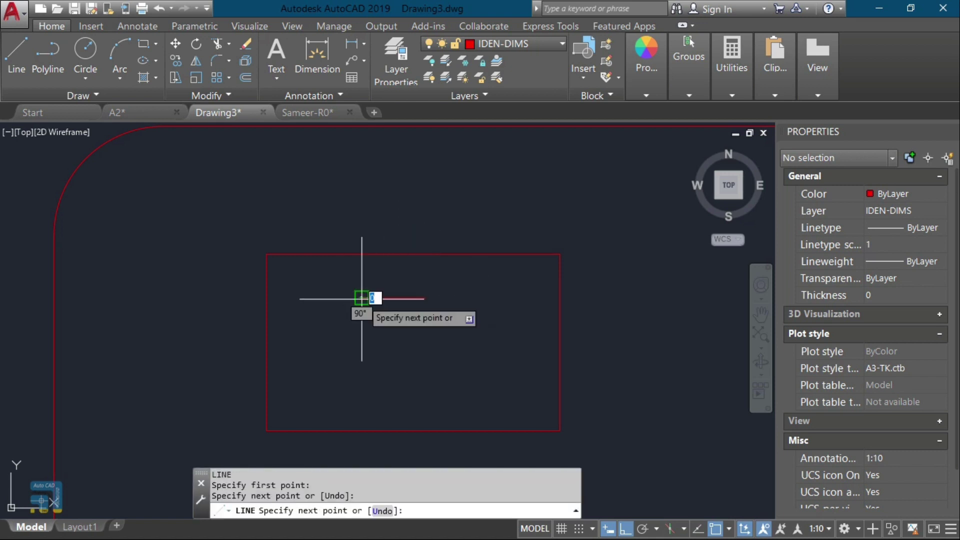
{"action": "key", "text": "F8"}
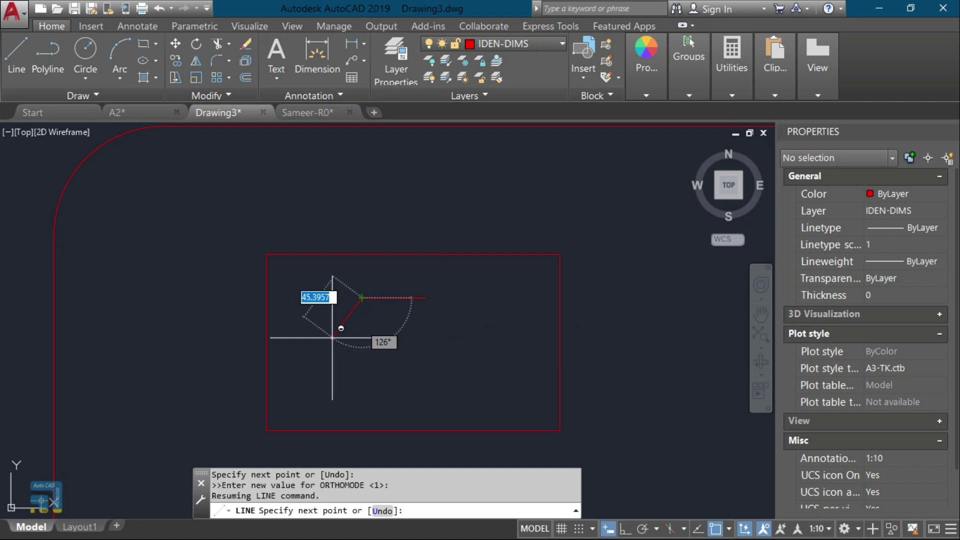
{"action": "left_click", "coordinate": [333, 338]}
{"action": "key", "text": "F8"}
{"action": "left_click", "coordinate": [332, 388]}
{"action": "key", "text": "Return"}
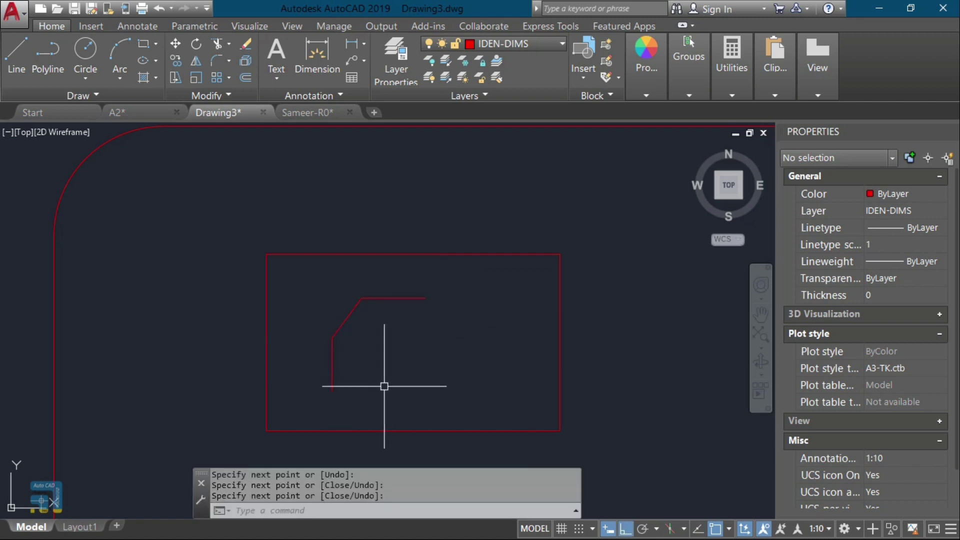
{"action": "left_click", "coordinate": [435, 279]}
{"action": "left_click", "coordinate": [390, 323]}
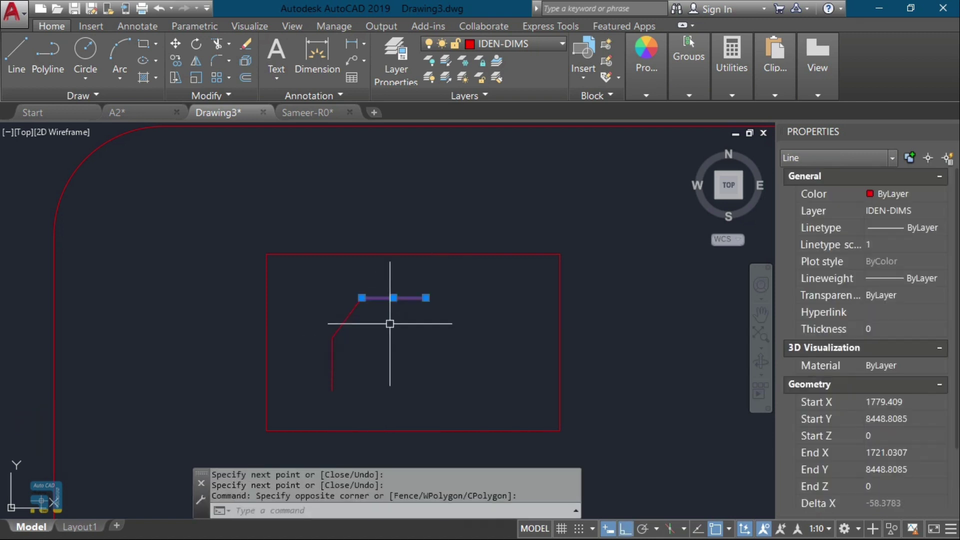
{"action": "left_click", "coordinate": [332, 360]}
{"action": "left_click", "coordinate": [368, 292]}
{"action": "type", "text": "e"}
{"action": "key", "text": "Return"}
{"action": "type", "text": "c"}
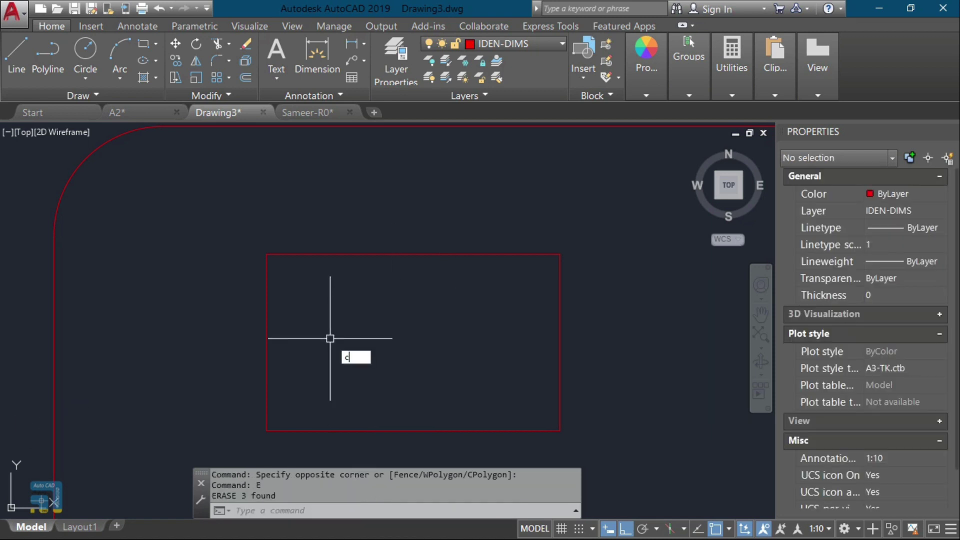
{"action": "type", "text": "ha"}
Step: Chamfer the top-left corner 20 by 20 between the top and left lines
{"action": "key", "text": "Return"}
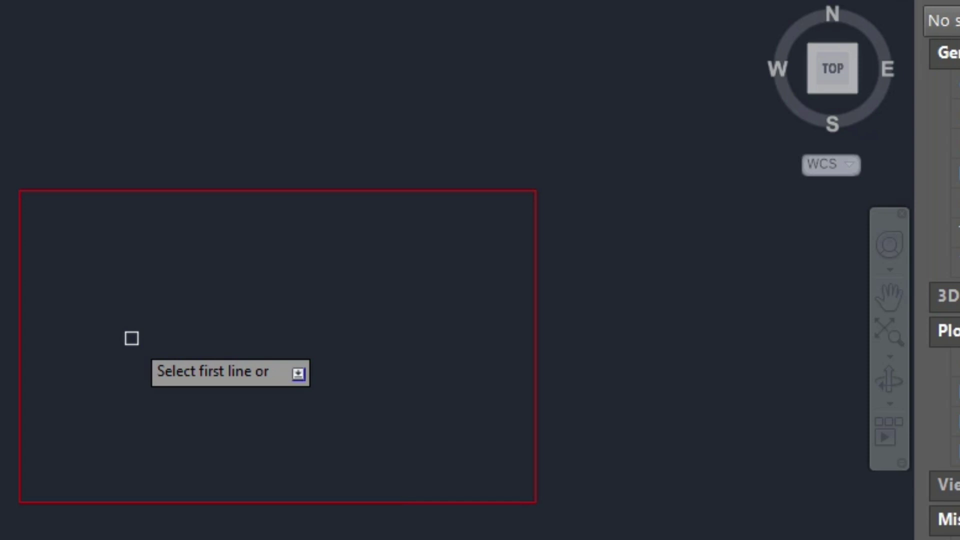
{"action": "type", "text": "d"}
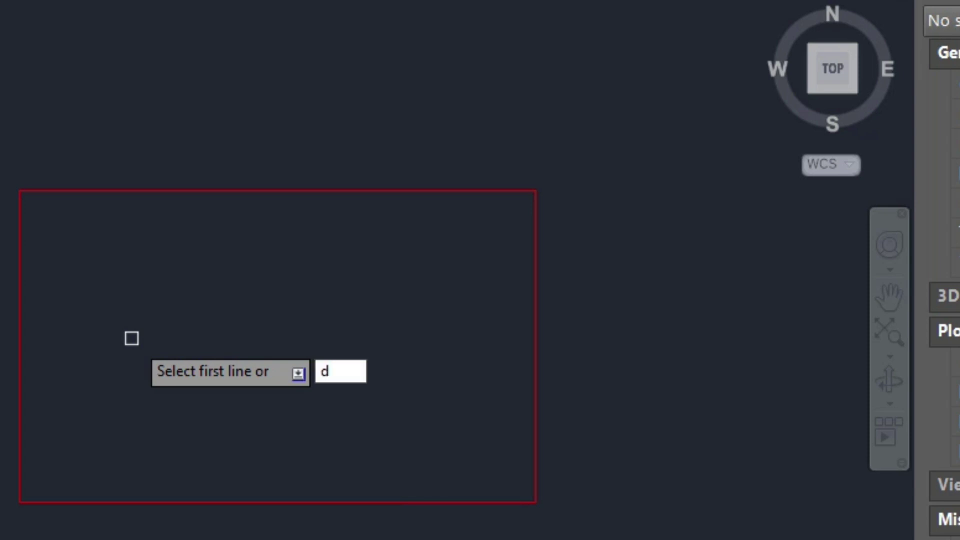
{"action": "key", "text": "Return"}
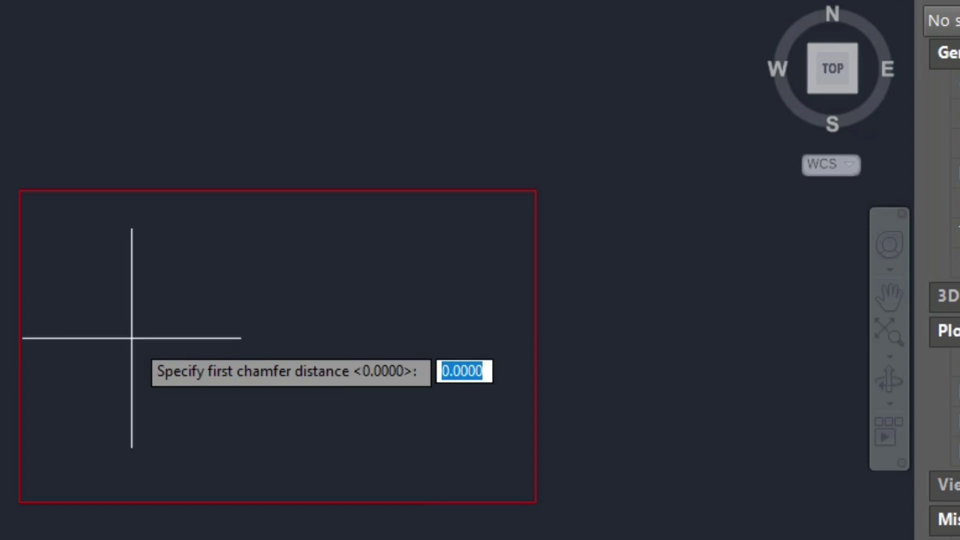
{"action": "type", "text": "5"}
{"action": "key", "text": "BackSpace"}
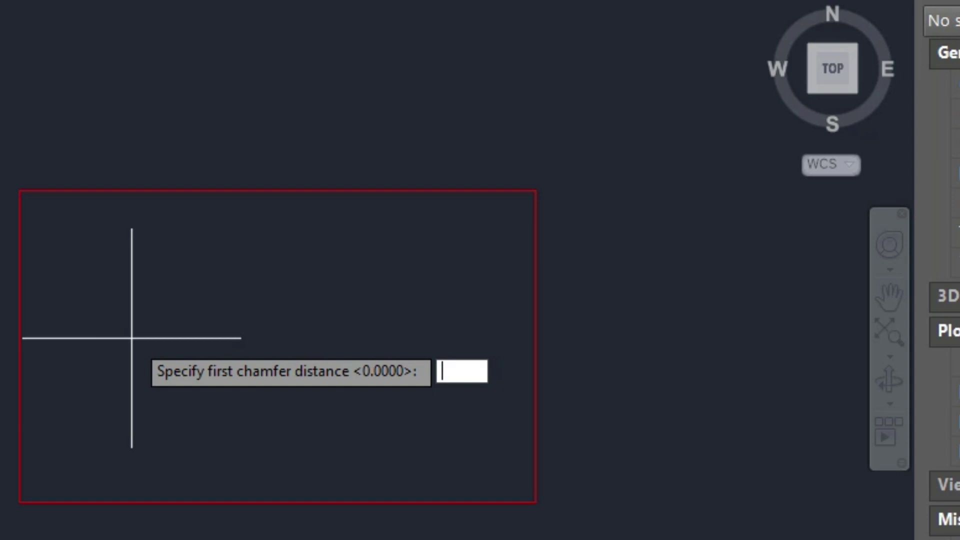
{"action": "type", "text": "10"}
{"action": "key", "text": "BackSpace"}
{"action": "key", "text": "BackSpace"}
{"action": "type", "text": "20"}
{"action": "key", "text": "Return"}
{"action": "type", "text": "2"}
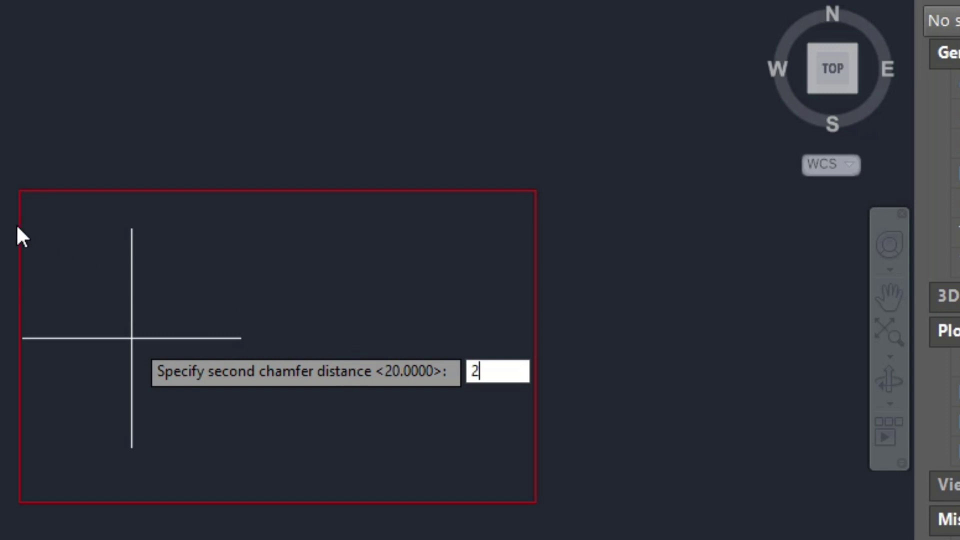
{"action": "type", "text": "0"}
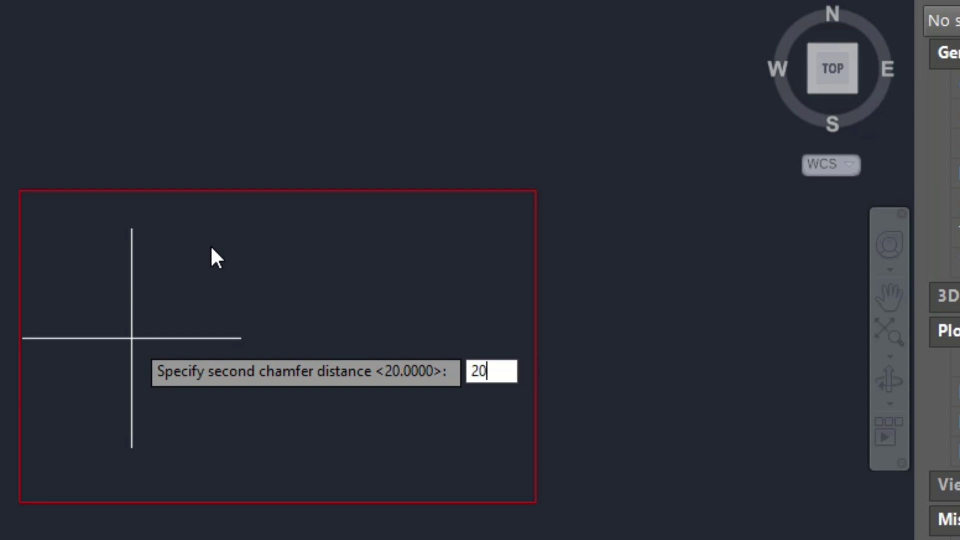
{"action": "key", "text": "Return"}
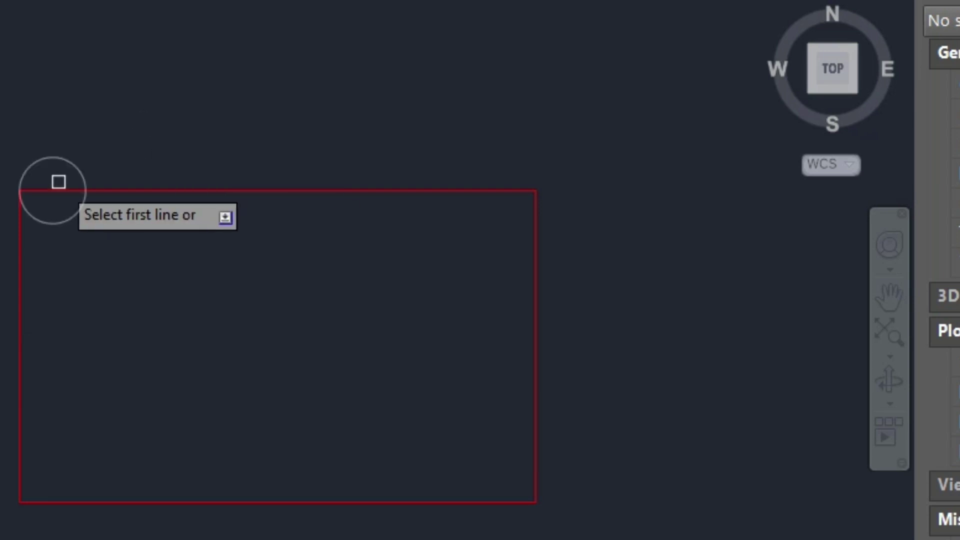
{"action": "left_click", "coordinate": [50, 192]}
{"action": "left_click", "coordinate": [14, 288]}
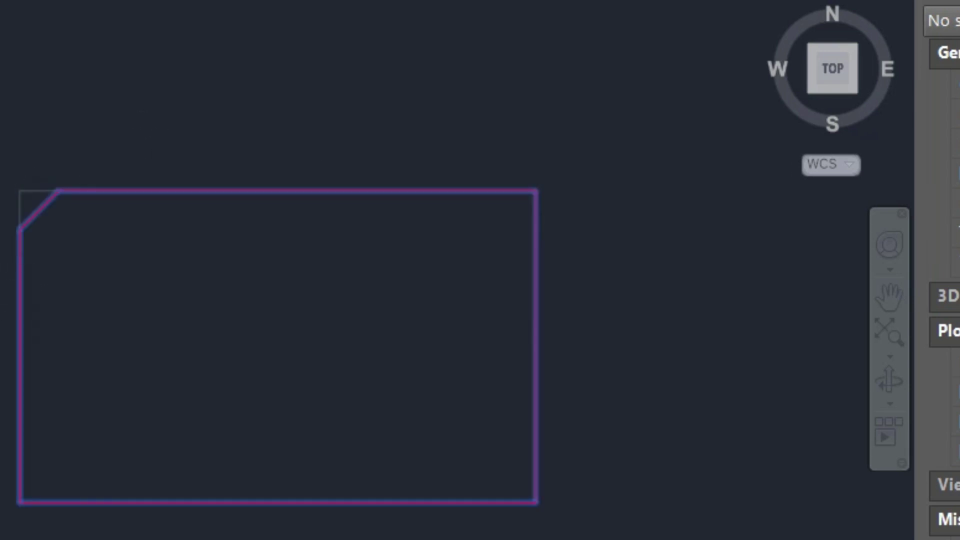
Step: Add a 20 linear dimension across the top-left chamfer, placed above the corner
{"action": "type", "text": "d"}
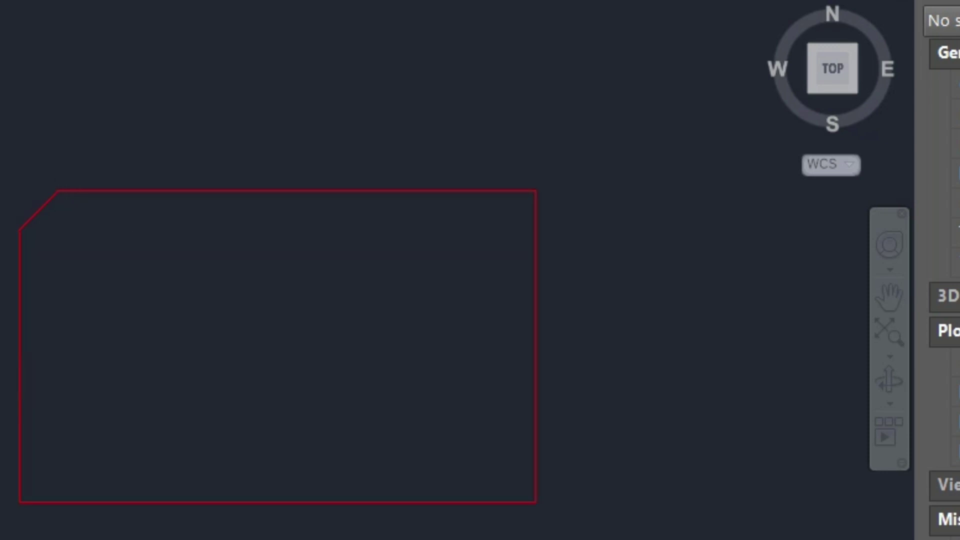
{"action": "key", "text": "Return"}
{"action": "key", "text": "Escape"}
{"action": "type", "text": "dli"}
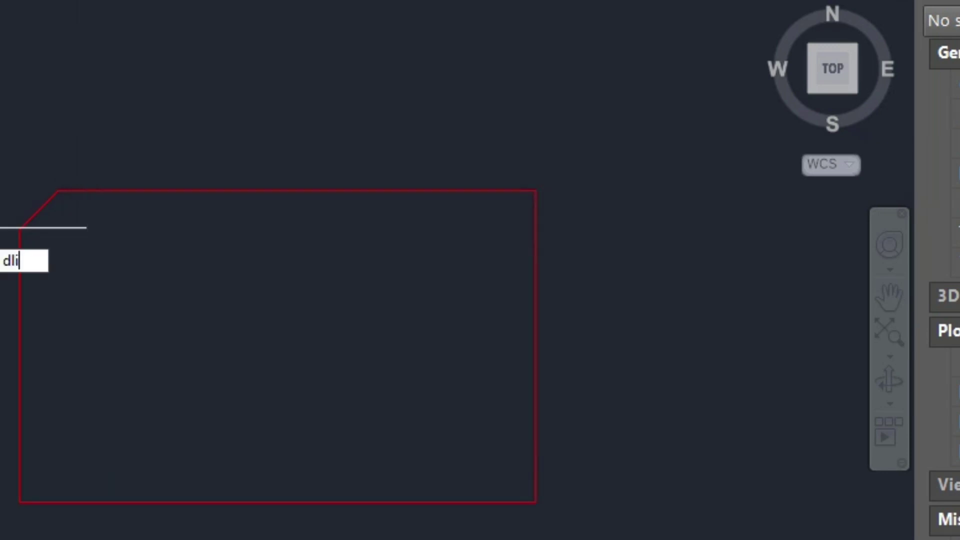
{"action": "key", "text": "Return"}
{"action": "left_click", "coordinate": [15, 227]}
{"action": "left_click", "coordinate": [58, 191]}
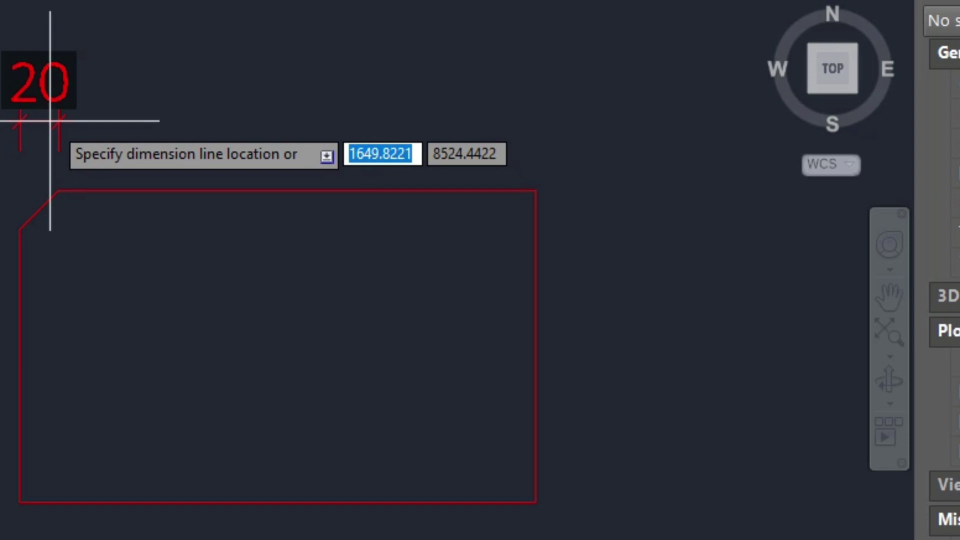
{"action": "left_click", "coordinate": [41, 121]}
Step: Begin a second linear dimension across the chamfer, then cancel it
{"action": "key", "text": "Return"}
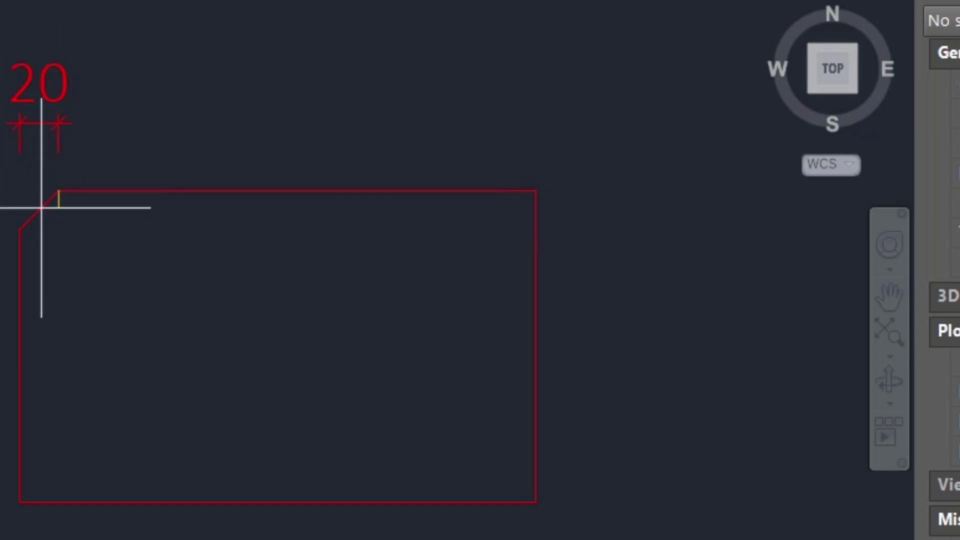
{"action": "left_click", "coordinate": [58, 191]}
{"action": "left_click", "coordinate": [19, 229]}
{"action": "key", "text": "Escape"}
{"action": "key", "text": "Return"}
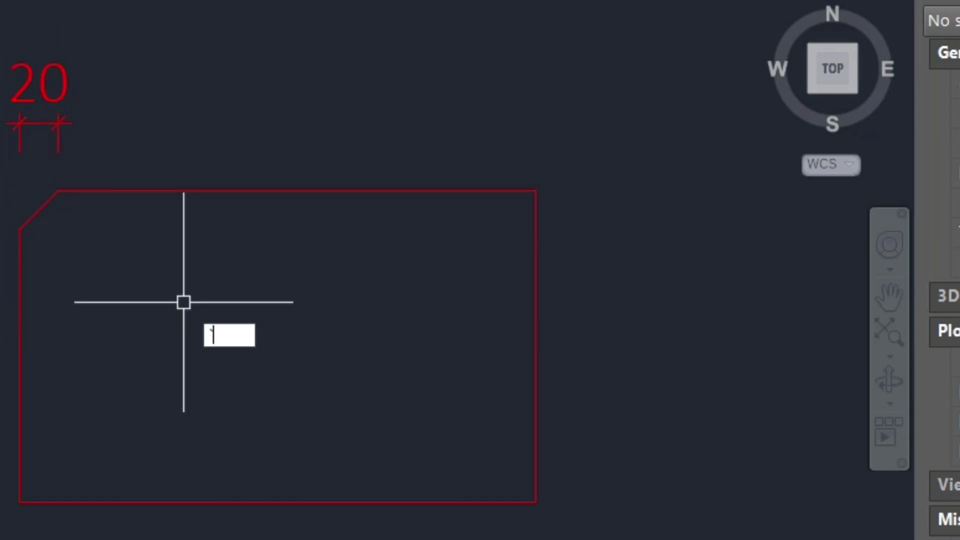
{"action": "key", "text": "Escape"}
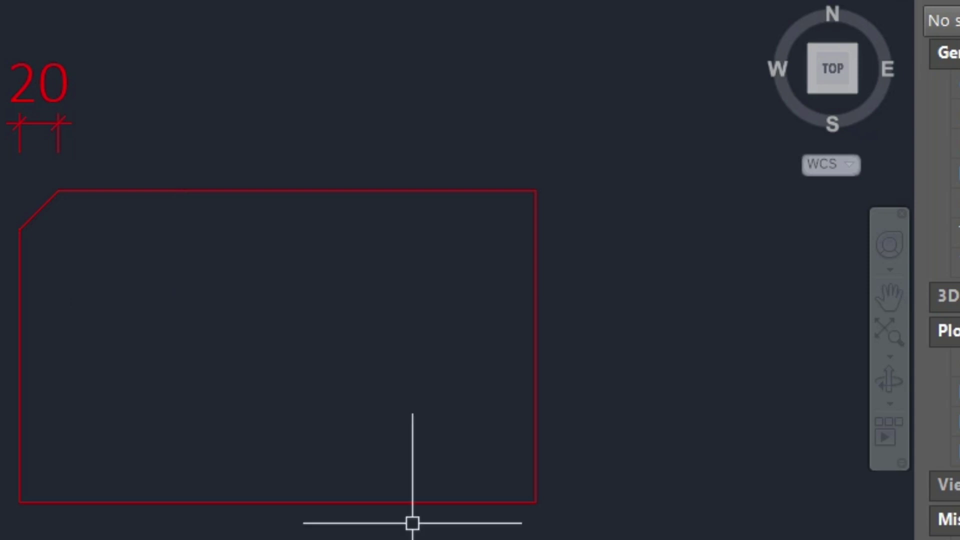
Step: Chamfer the top-right corner with distances 30 and 10 on the top and right edges
{"action": "type", "text": "cha"}
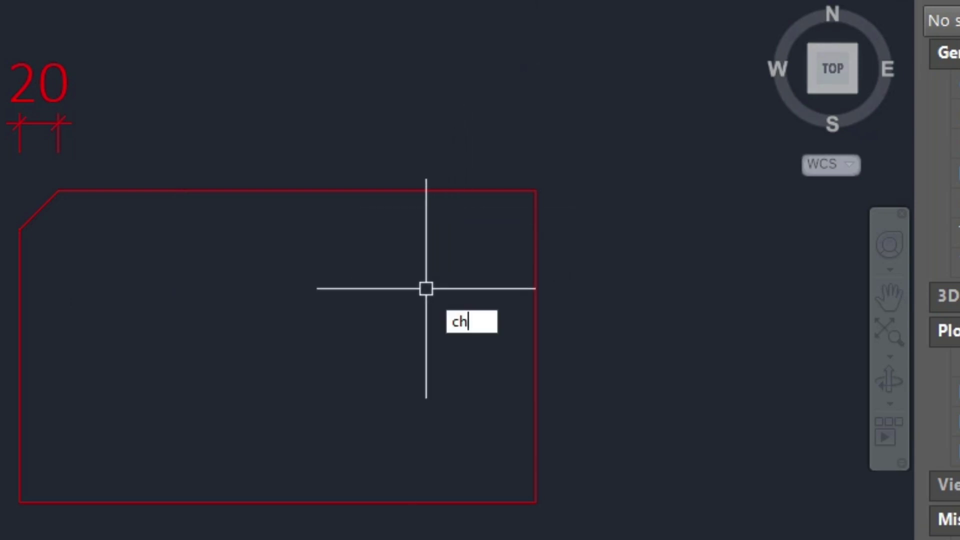
{"action": "key", "text": "Return"}
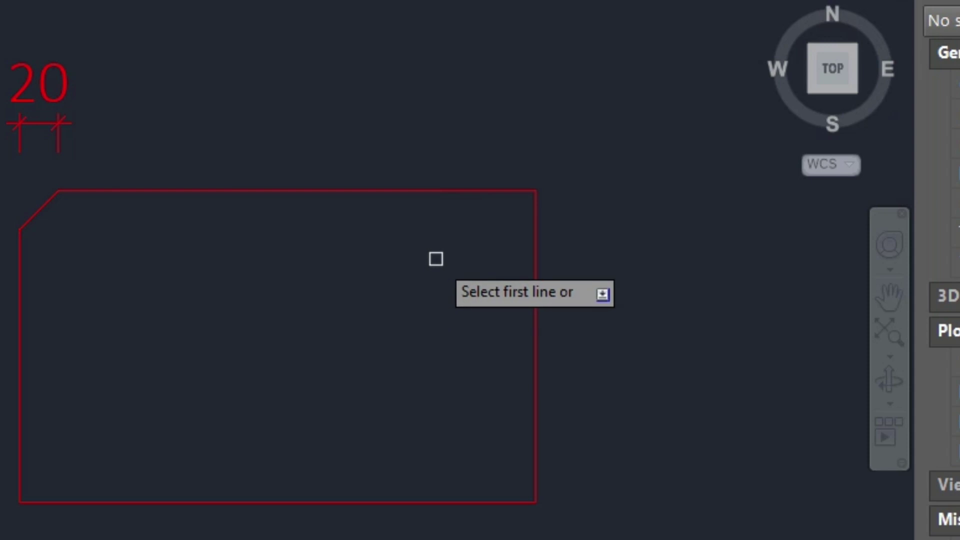
{"action": "type", "text": "d"}
{"action": "key", "text": "Return"}
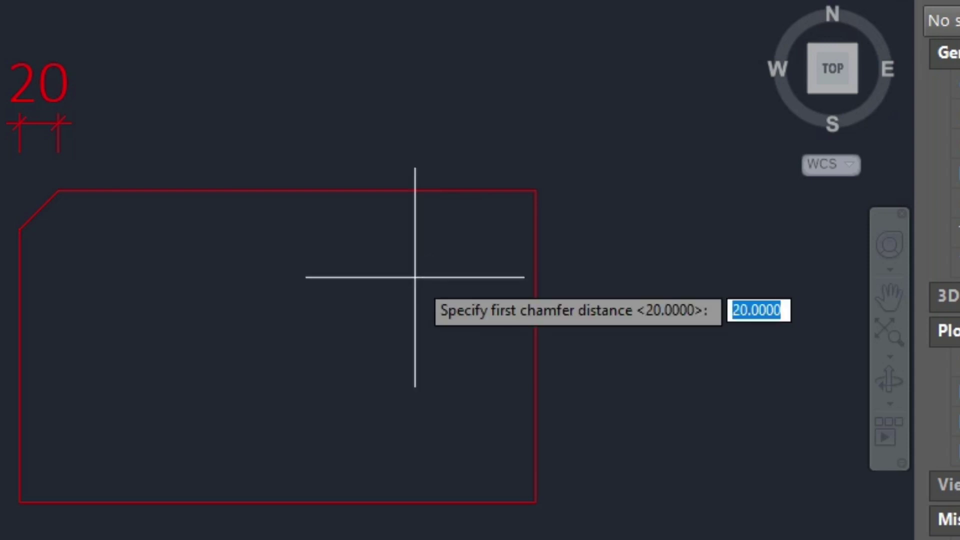
{"action": "type", "text": "30"}
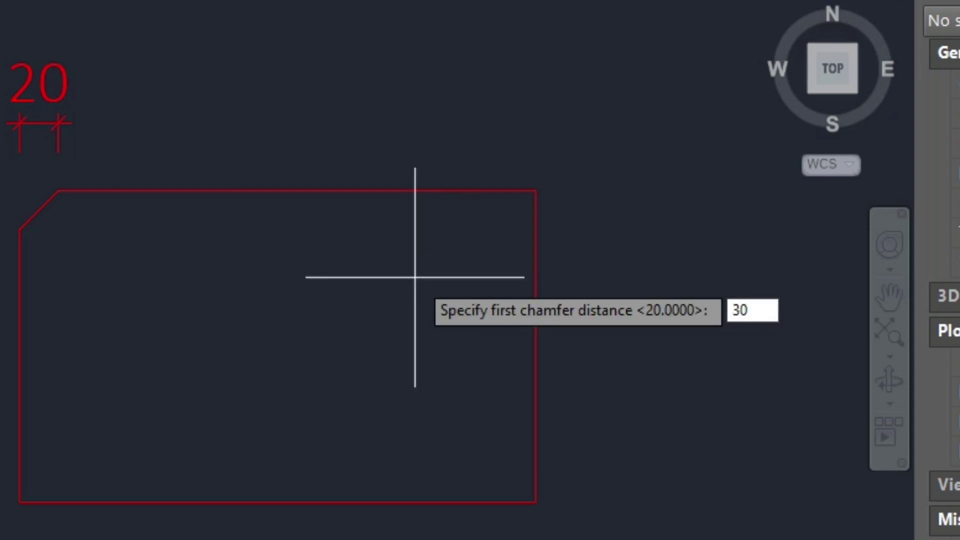
{"action": "key", "text": "Return"}
{"action": "type", "text": "1"}
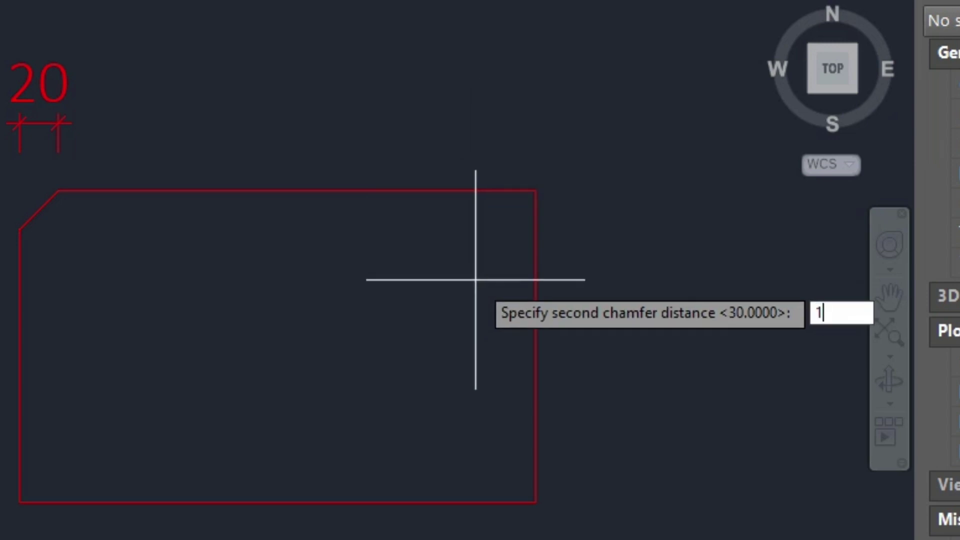
{"action": "type", "text": "0"}
{"action": "key", "text": "Return"}
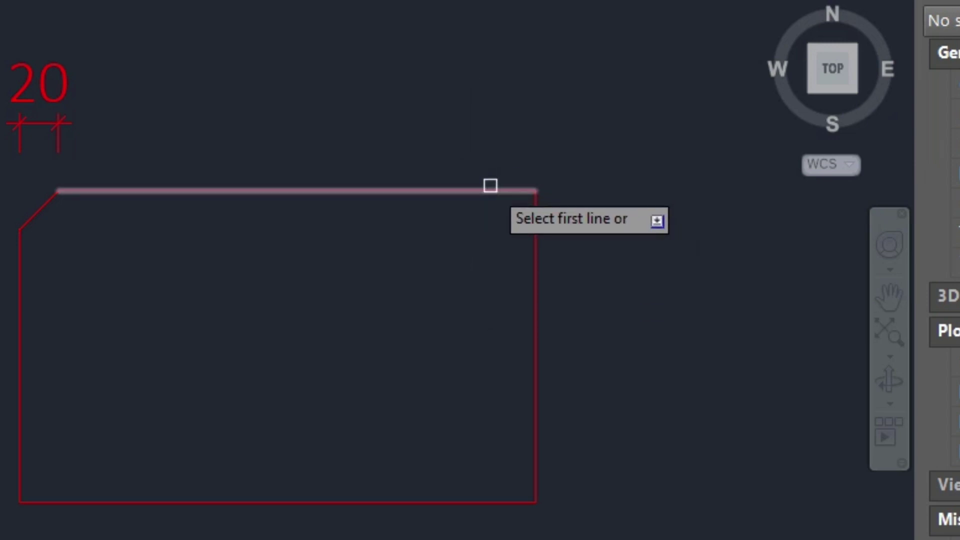
{"action": "left_click", "coordinate": [490, 185]}
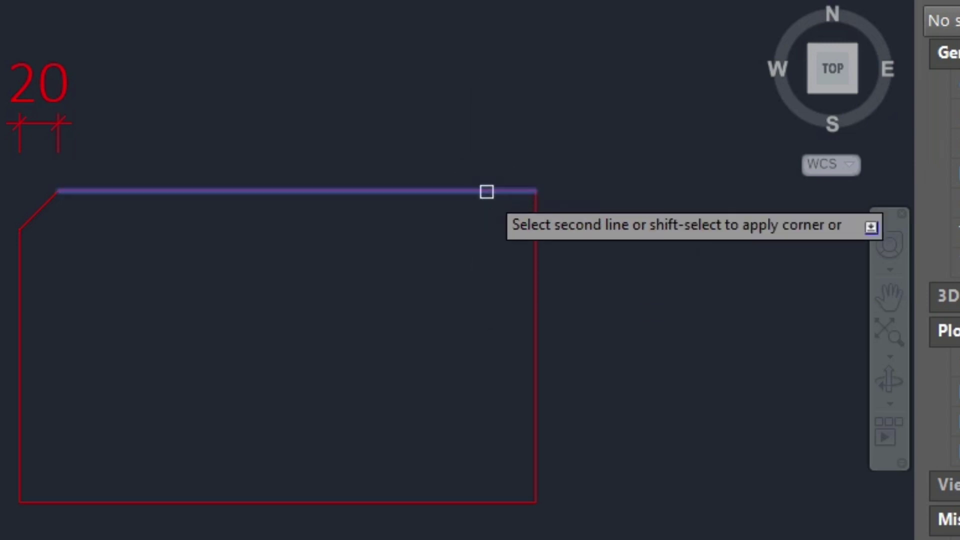
{"action": "left_click", "coordinate": [545, 241]}
Step: Dimension the top-right chamfer with a horizontal 30 and a vertical 10
{"action": "type", "text": "DL"}
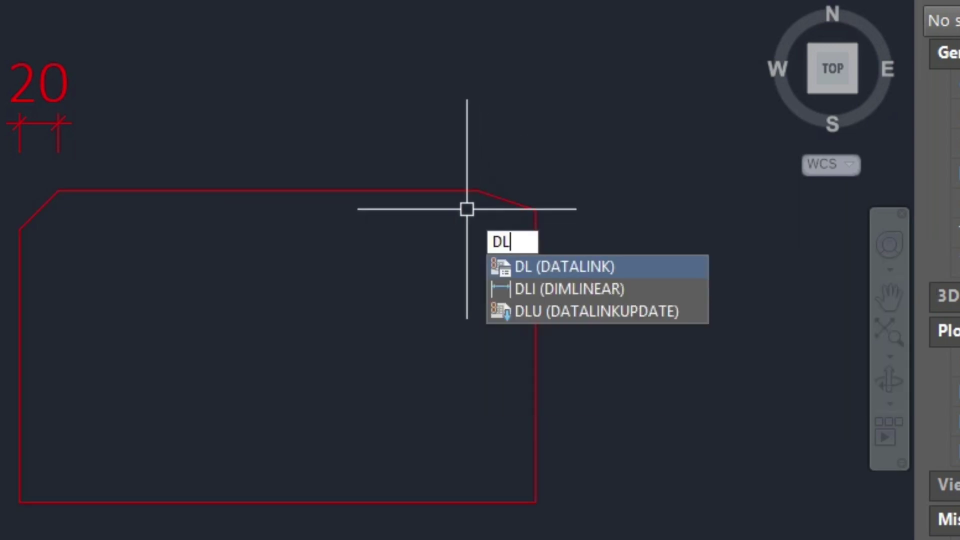
{"action": "type", "text": "I"}
{"action": "key", "text": "Return"}
{"action": "left_click", "coordinate": [478, 190]}
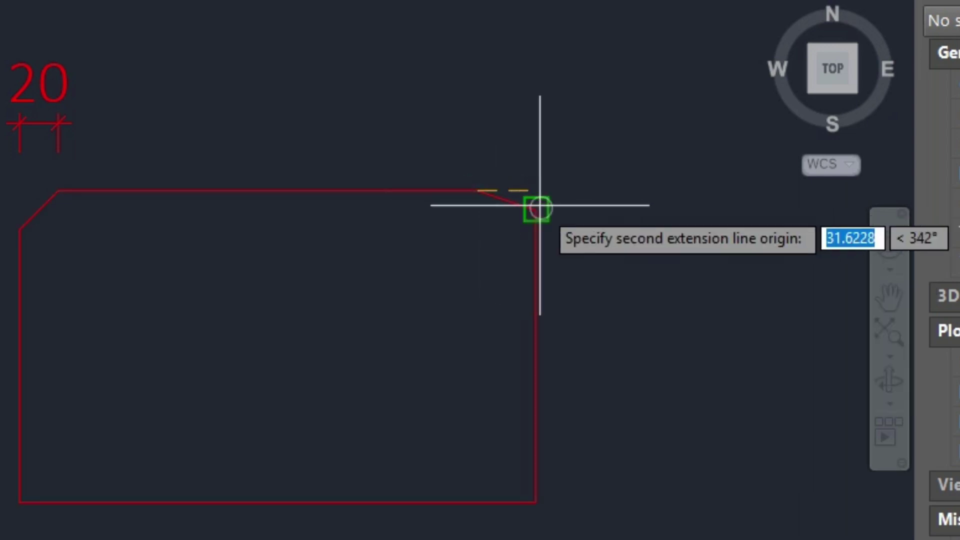
{"action": "left_click", "coordinate": [537, 209]}
{"action": "left_click", "coordinate": [527, 99]}
{"action": "key", "text": "Return"}
{"action": "left_click", "coordinate": [537, 209]}
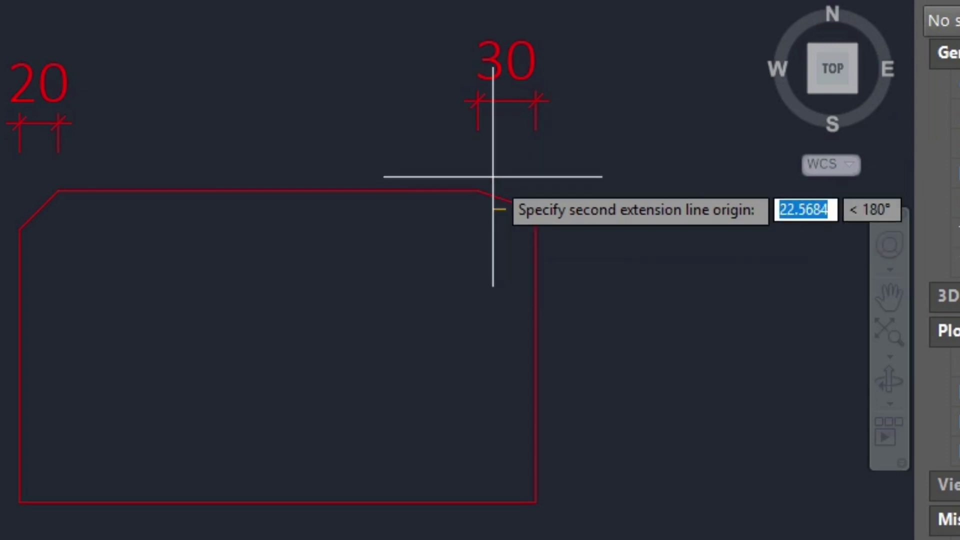
{"action": "left_click", "coordinate": [478, 190]}
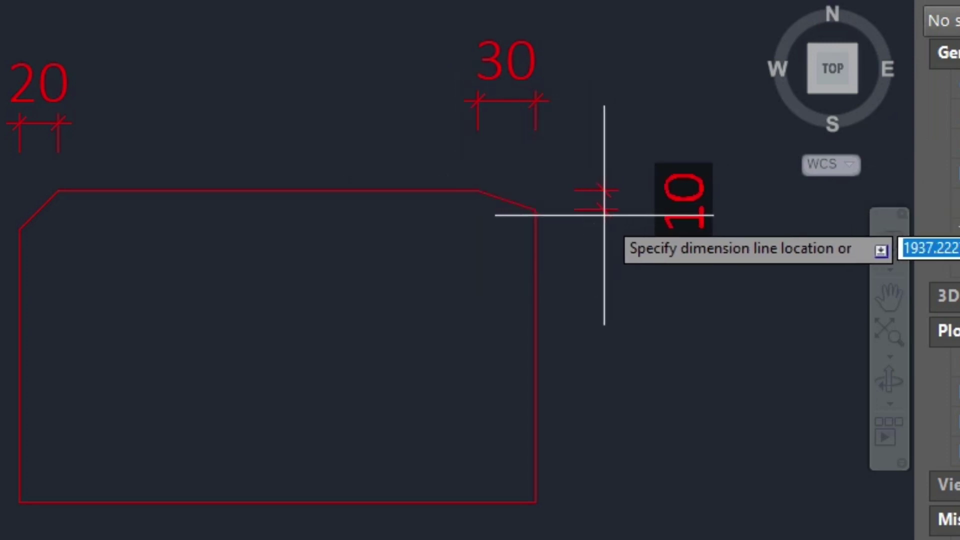
{"action": "left_click", "coordinate": [604, 210]}
Step: Chamfer the bottom-right corner 30 by 30 between the right and bottom edges
{"action": "type", "text": "cha"}
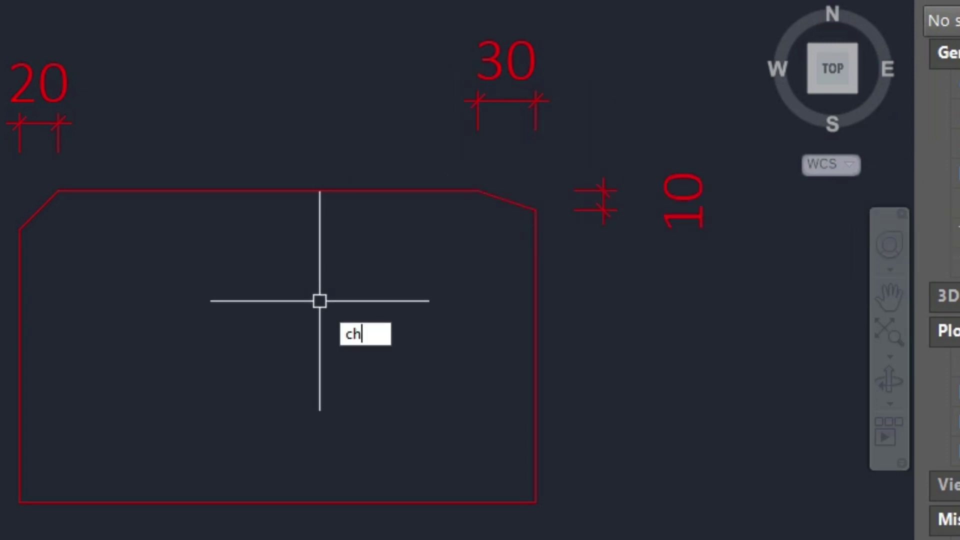
{"action": "key", "text": "Return"}
{"action": "type", "text": "d"}
{"action": "key", "text": "Return"}
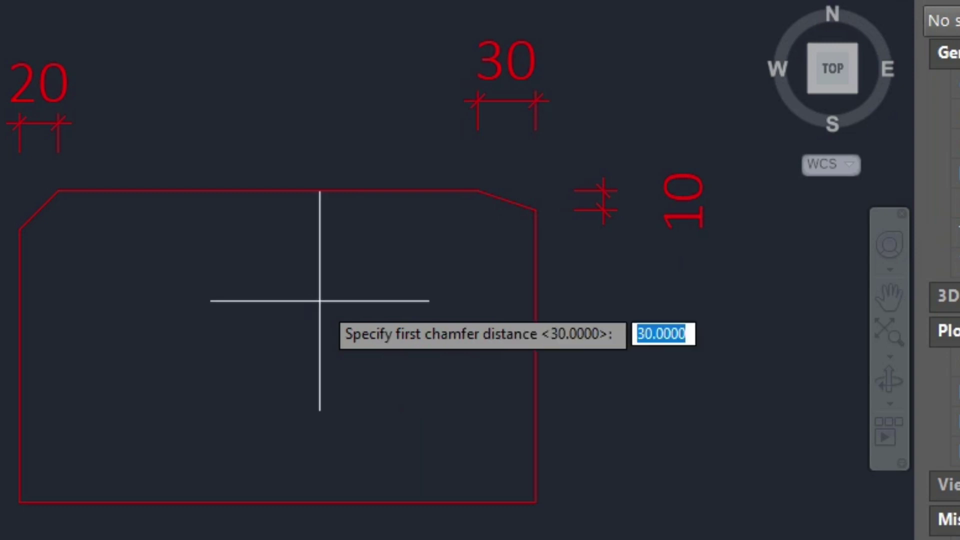
{"action": "key", "text": "Return"}
{"action": "type", "text": "30"}
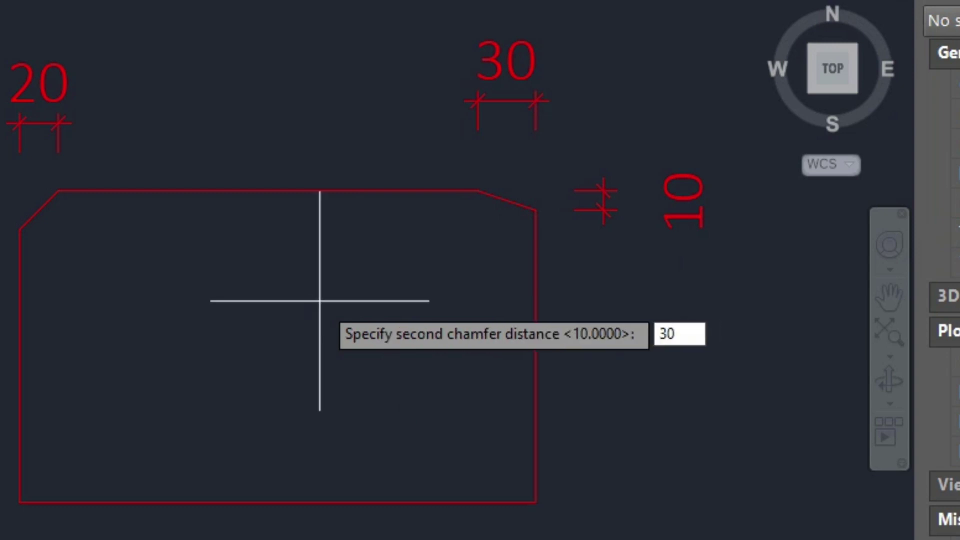
{"action": "key", "text": "Return"}
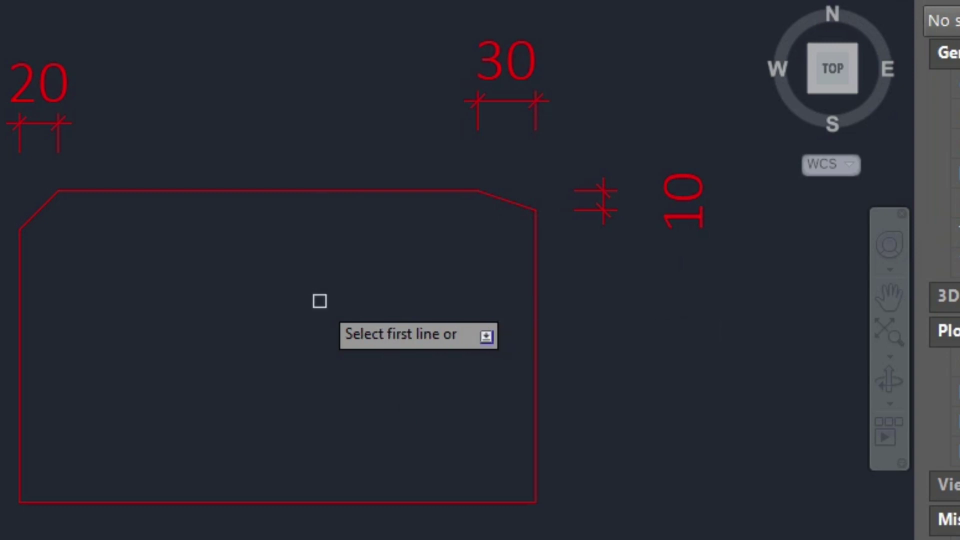
{"action": "left_click", "coordinate": [536, 434]}
{"action": "left_click", "coordinate": [454, 498]}
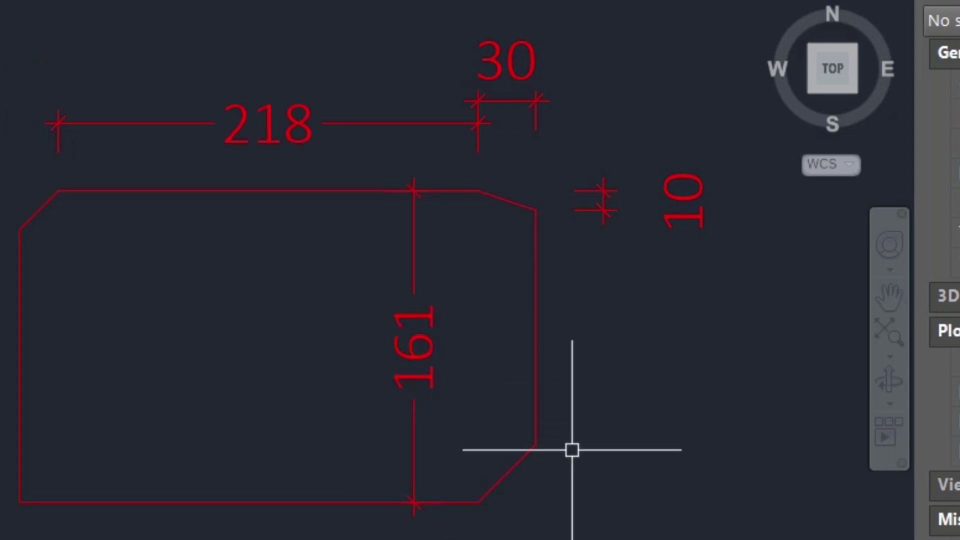
Step: Start a linear dimension between the bottom-right chamfer's two endpoints
{"action": "type", "text": "dli"}
{"action": "key", "text": "Return"}
{"action": "left_click", "coordinate": [535, 443]}
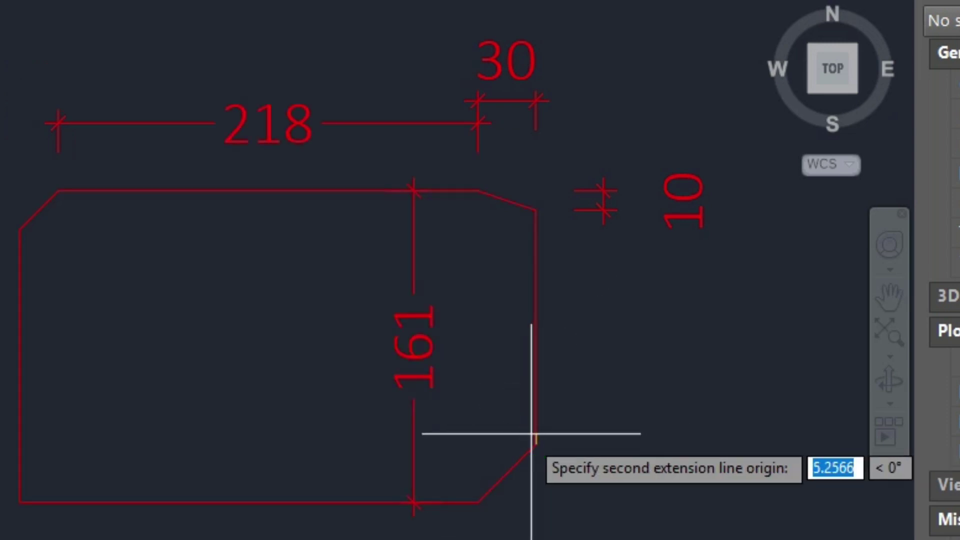
{"action": "left_click", "coordinate": [483, 494]}
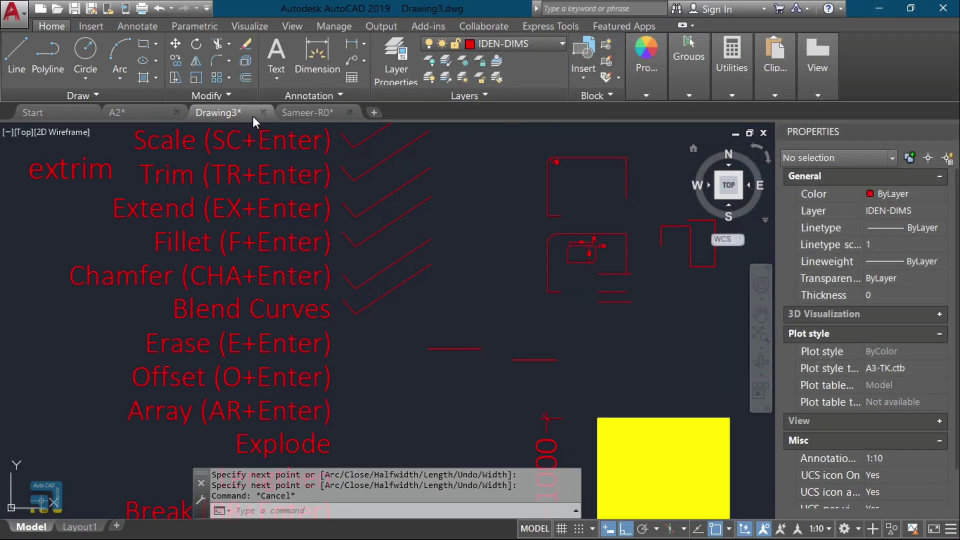
Step: Create a Blend Curves spline between the two horizontal lines, then erase it
{"action": "left_click", "coordinate": [228, 61]}
{"action": "left_click", "coordinate": [271, 150]}
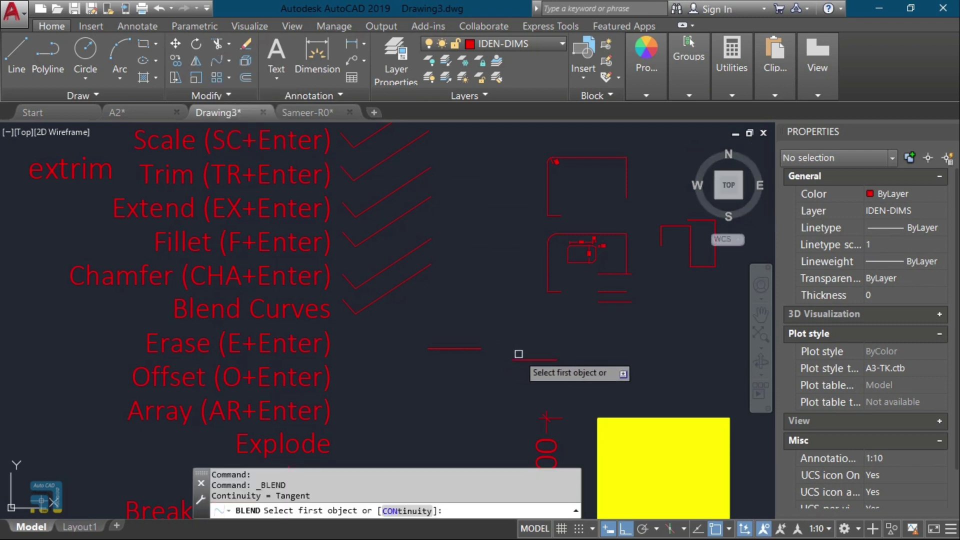
{"action": "left_click", "coordinate": [469, 349]}
{"action": "left_click", "coordinate": [468, 349]}
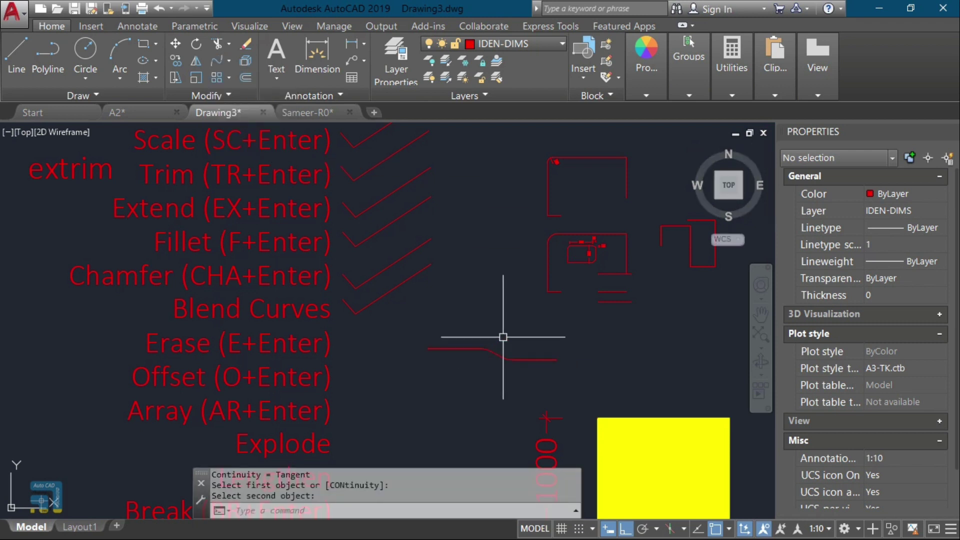
{"action": "scroll", "coordinate": [499, 348], "scroll_direction": "up", "scroll_amount": 3}
{"action": "left_click", "coordinate": [486, 388]}
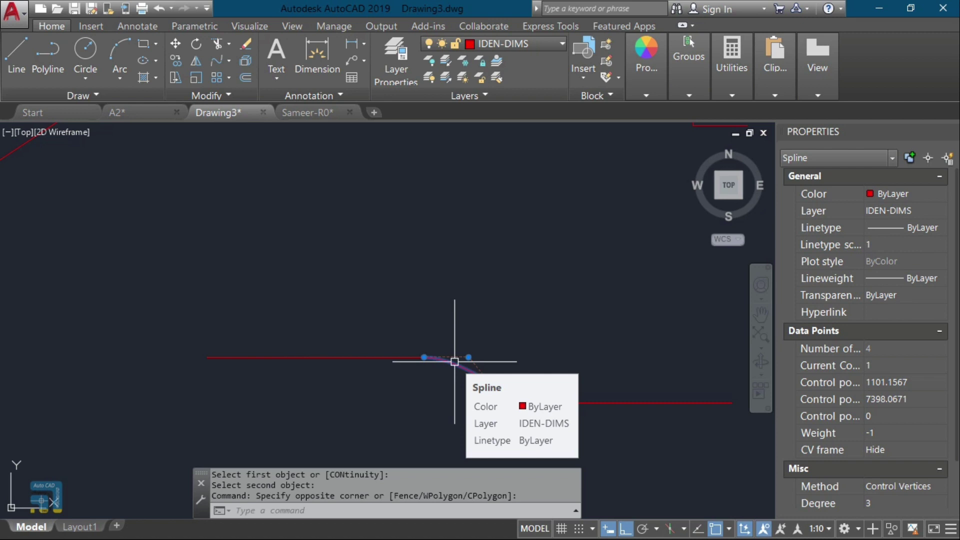
{"action": "type", "text": "E"}
{"action": "key", "text": "Return"}
{"action": "scroll", "coordinate": [369, 315], "scroll_direction": "down", "scroll_amount": 5}
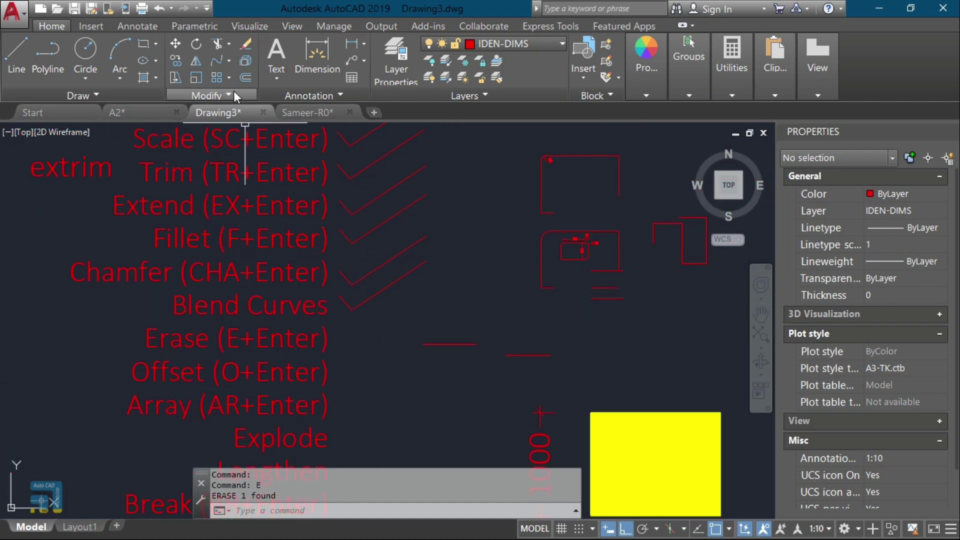
Step: Redo the blend curve between the lines and stretch its vertex upward into an arch
{"action": "left_click", "coordinate": [230, 62]}
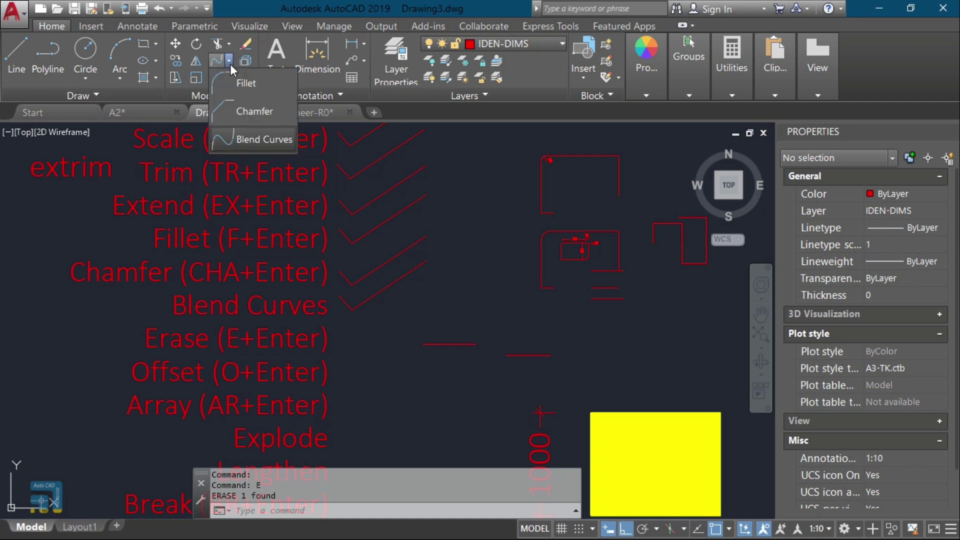
{"action": "left_click", "coordinate": [264, 140]}
{"action": "scroll", "coordinate": [477, 345], "scroll_direction": "up", "scroll_amount": 4}
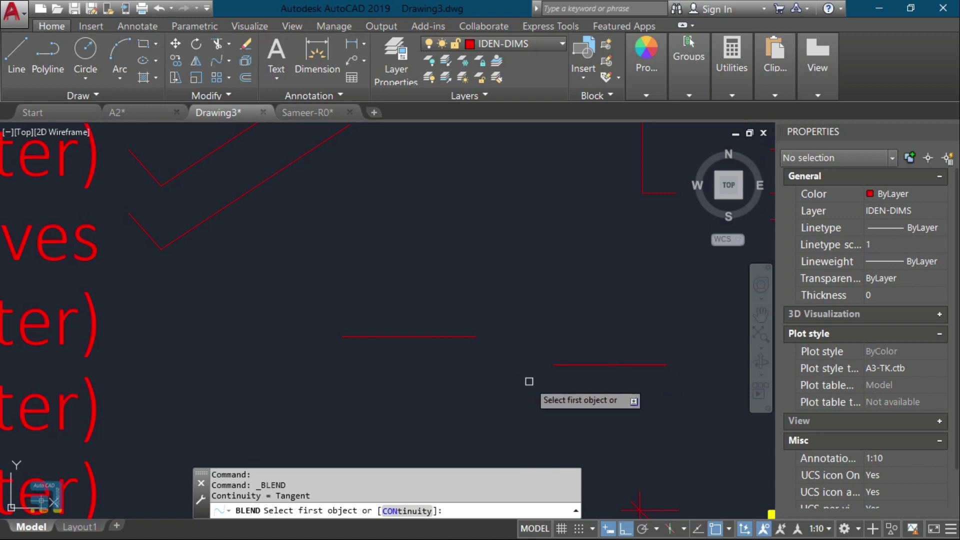
{"action": "left_click", "coordinate": [461, 336]}
{"action": "left_click", "coordinate": [571, 362]}
{"action": "left_click", "coordinate": [508, 350]}
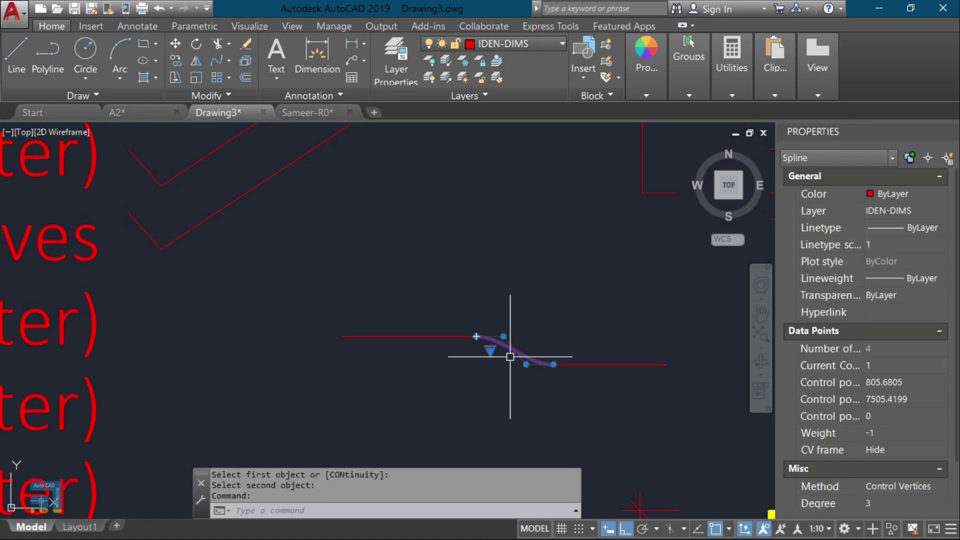
{"action": "left_click", "coordinate": [503, 335]}
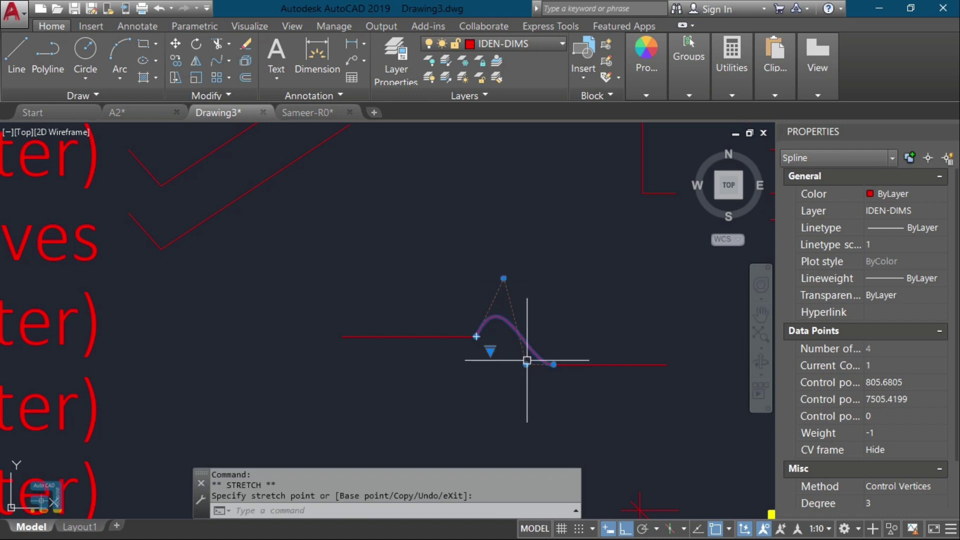
{"action": "left_click", "coordinate": [525, 266]}
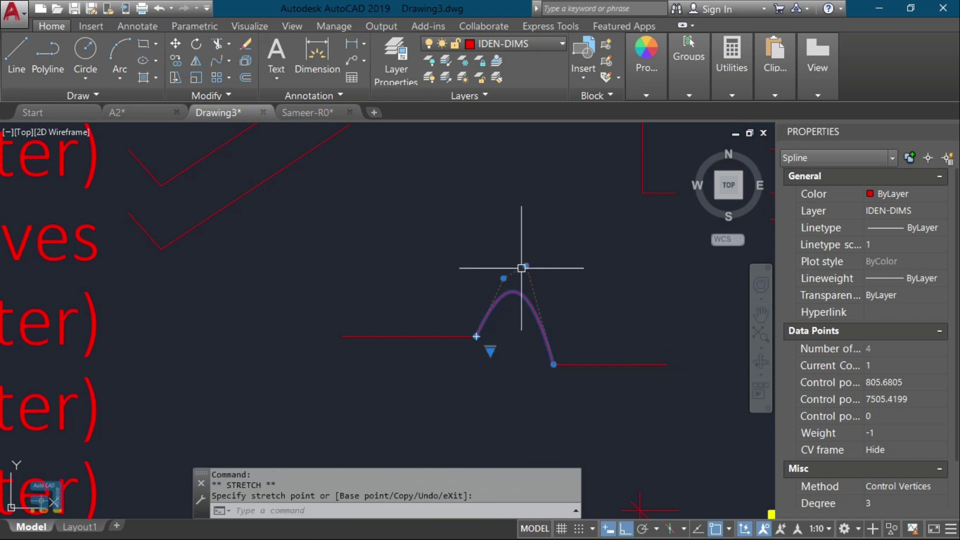
{"action": "key", "text": "Escape"}
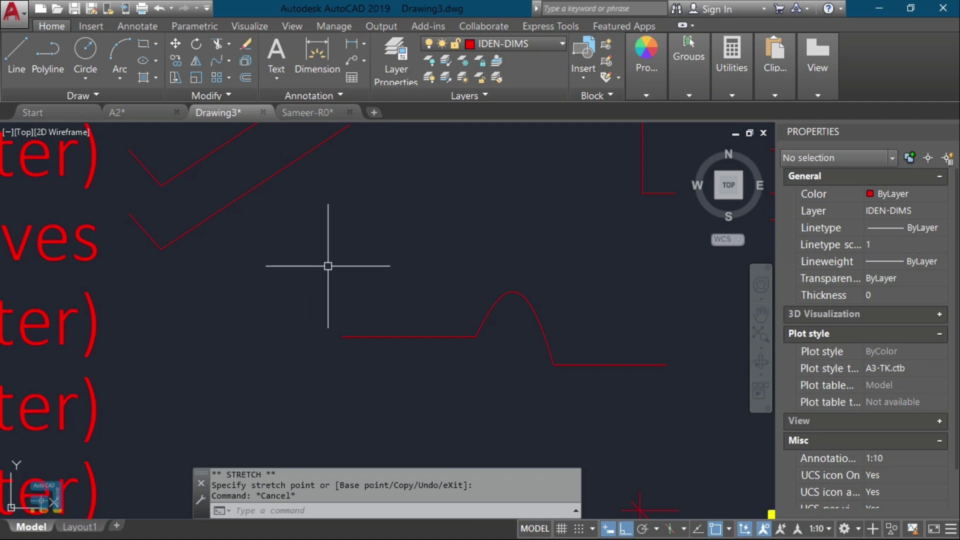
Step: Draw a wavy spline with SPL through seven points from lower left to lower right
{"action": "type", "text": "LI"}
{"action": "key", "text": "Escape"}
{"action": "type", "text": "SPL"}
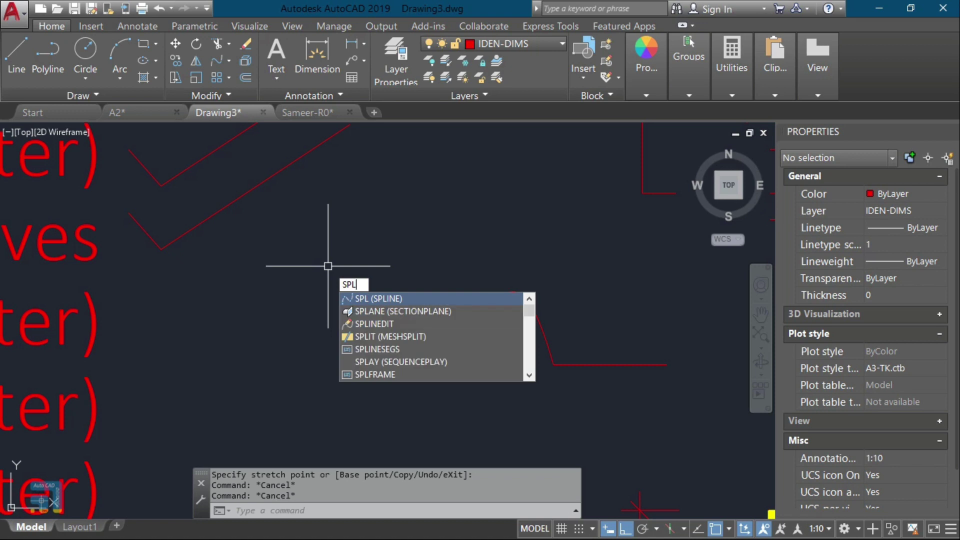
{"action": "key", "text": "Return"}
{"action": "left_click", "coordinate": [240, 320]}
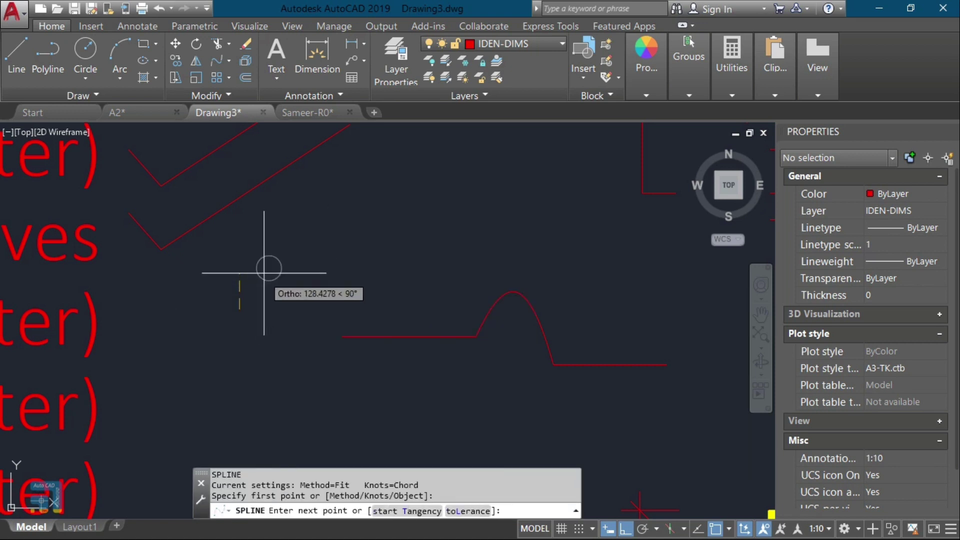
{"action": "left_click", "coordinate": [247, 270]}
{"action": "left_click", "coordinate": [352, 268]}
{"action": "left_click", "coordinate": [356, 218]}
{"action": "left_click", "coordinate": [480, 215]}
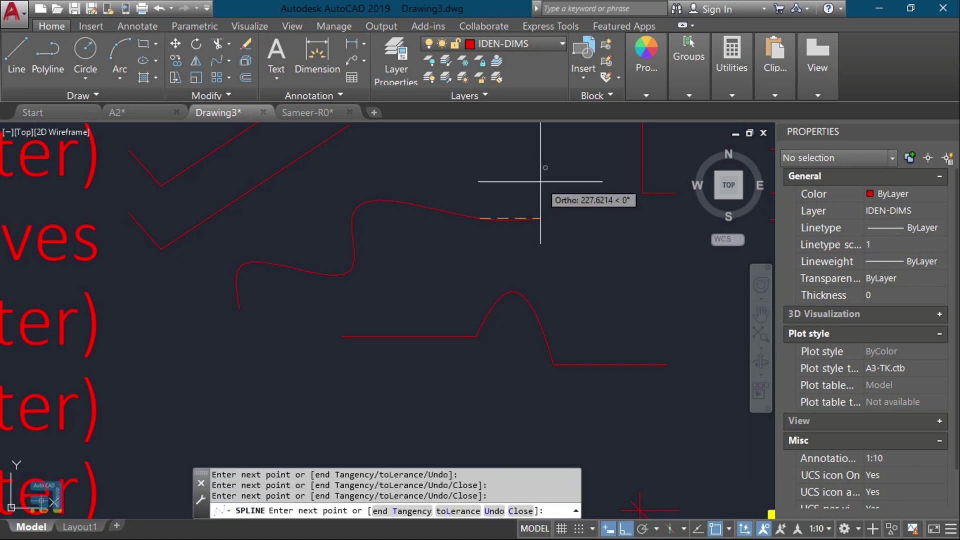
{"action": "left_click", "coordinate": [596, 196]}
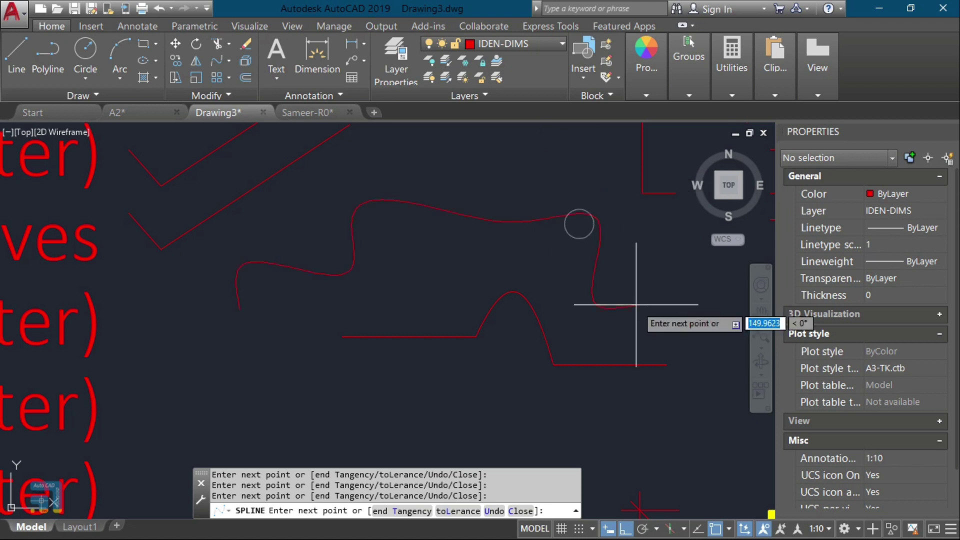
{"action": "left_click", "coordinate": [596, 305]}
{"action": "key", "text": "Return"}
{"action": "left_click", "coordinate": [577, 234]}
Step: Stretch the new spline's fit points to new spots, then also select the red spline
{"action": "left_click", "coordinate": [530, 214]}
{"action": "left_click", "coordinate": [480, 218]}
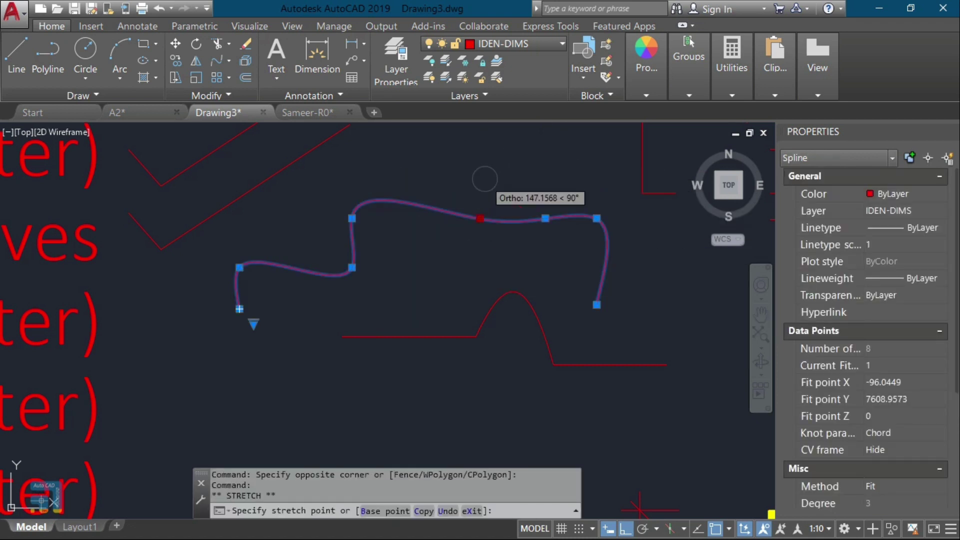
{"action": "left_click", "coordinate": [484, 178]}
{"action": "left_click", "coordinate": [352, 218]}
{"action": "left_click", "coordinate": [293, 217]}
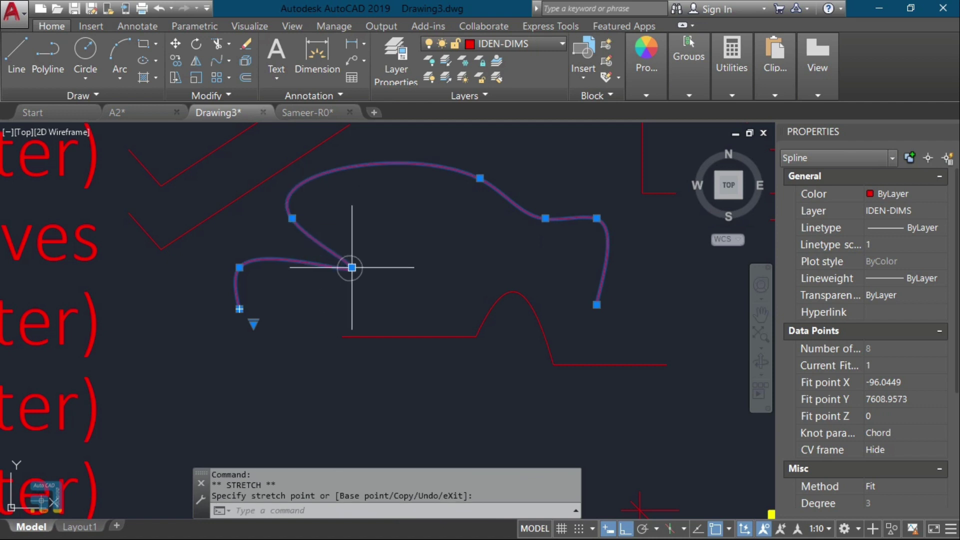
{"action": "left_click", "coordinate": [276, 267]}
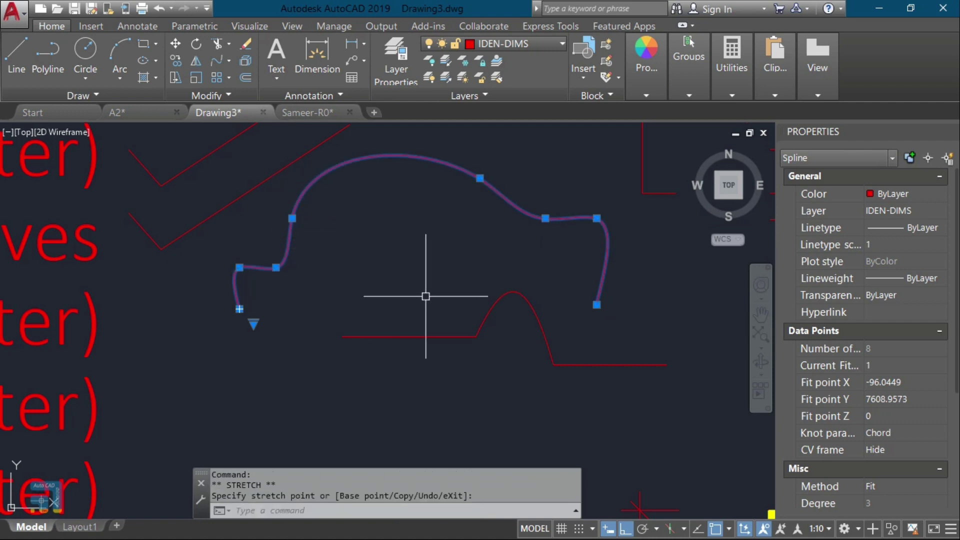
{"action": "left_click", "coordinate": [510, 290]}
Step: Erase the selected practice splines and stray objects, then frame the whole floor plan
{"action": "key", "text": "Delete"}
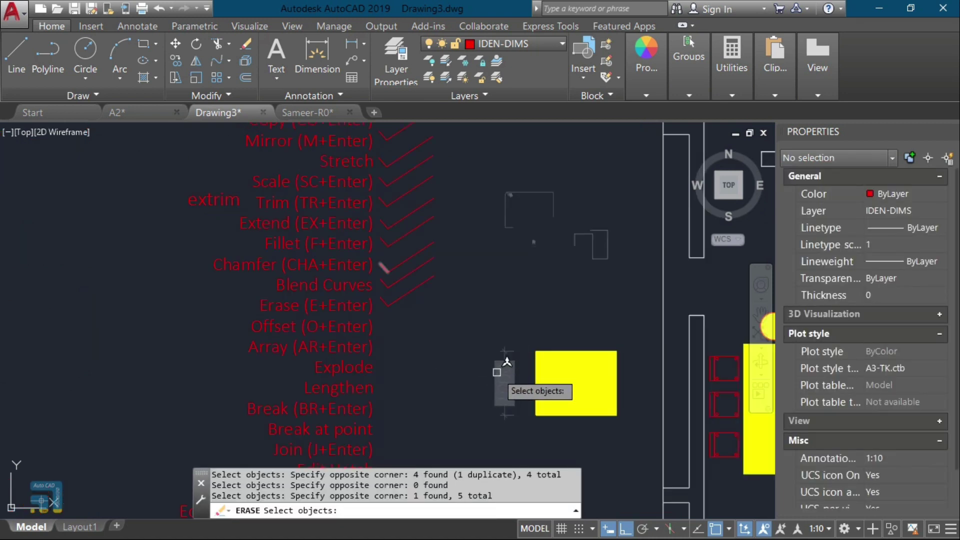
{"action": "key", "text": "Return"}
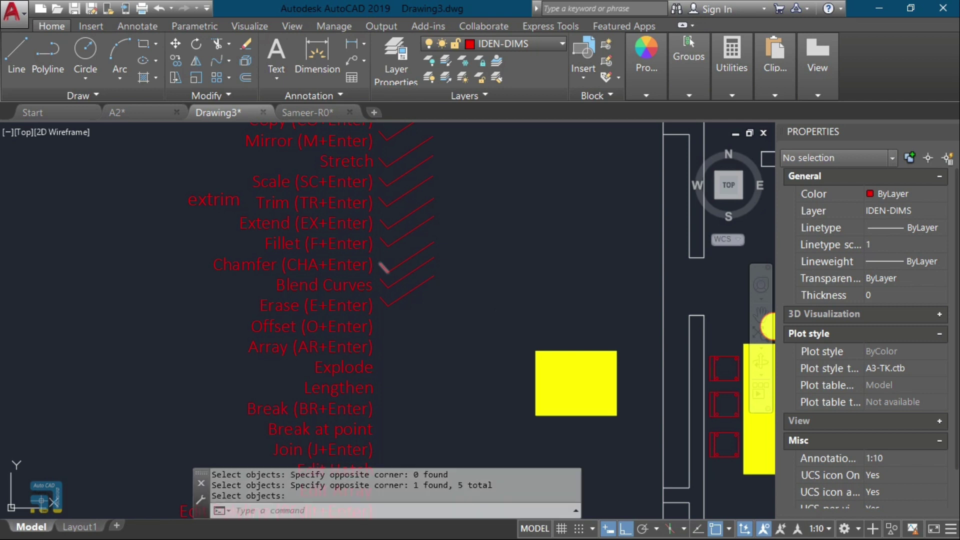
{"action": "scroll", "coordinate": [496, 372], "scroll_direction": "down", "scroll_amount": 8}
{"action": "middle_click_drag", "start_coordinate": [610, 395], "coordinate": [468, 390]}
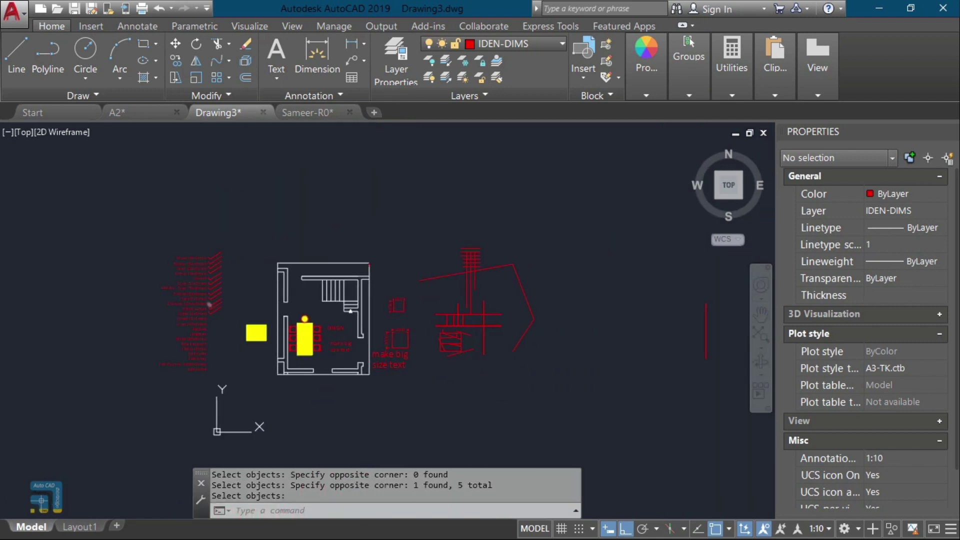
{"action": "scroll", "coordinate": [305, 340], "scroll_direction": "up", "scroll_amount": 3}
{"action": "middle_click_drag", "start_coordinate": [306, 340], "coordinate": [362, 337]}
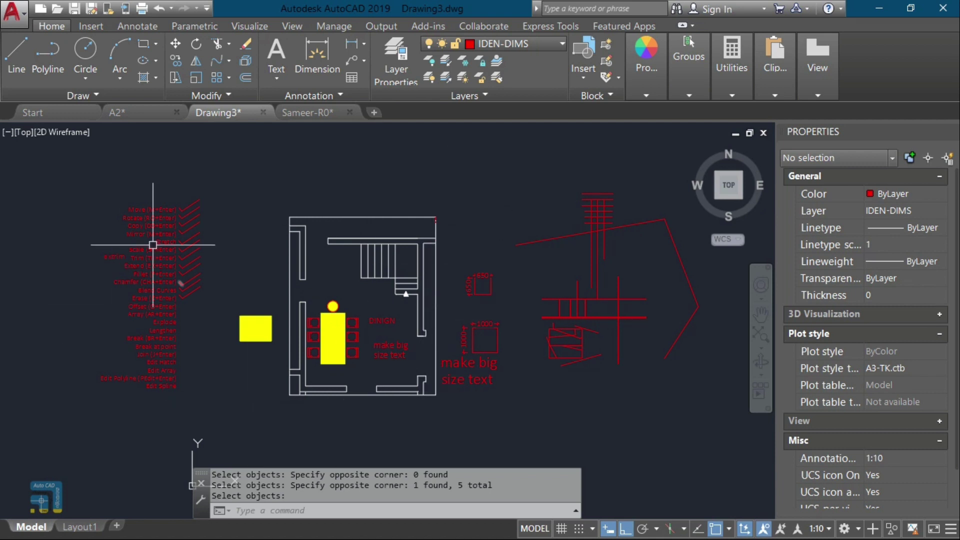
Step: Copy the 34 red objects to three spots above and right of the floor plan
{"action": "scroll", "coordinate": [210, 260], "scroll_direction": "down", "scroll_amount": 5}
{"action": "left_click", "coordinate": [343, 265]}
{"action": "left_click", "coordinate": [298, 311]}
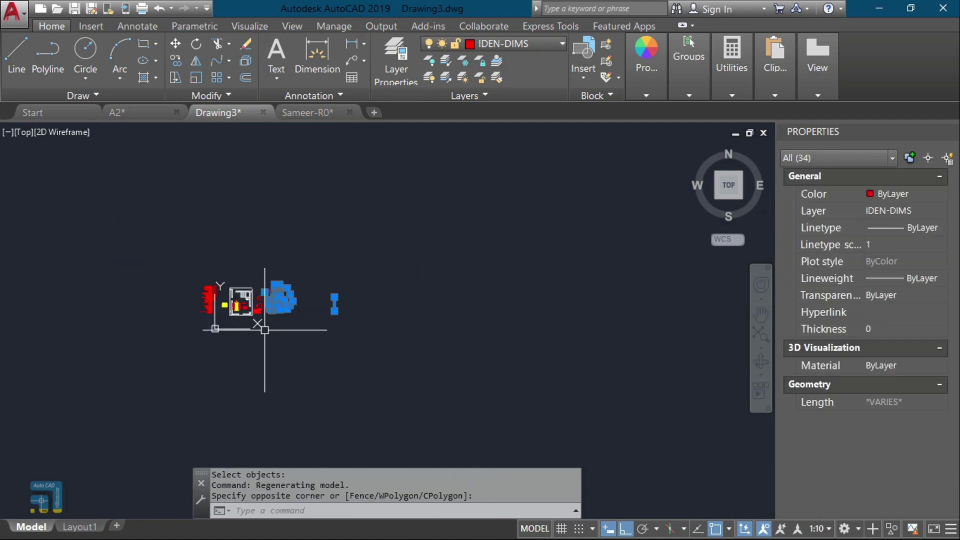
{"action": "type", "text": "o"}
{"action": "key", "text": "Return"}
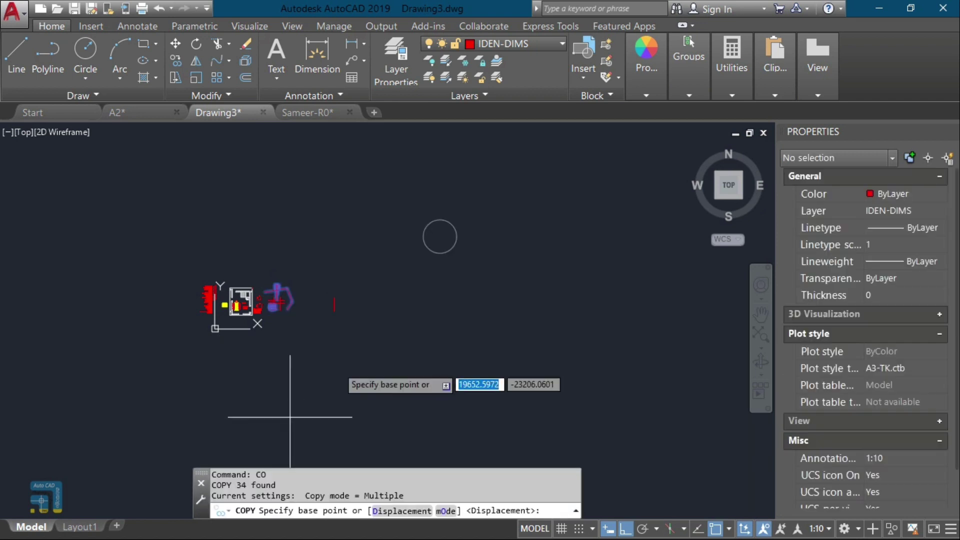
{"action": "left_click", "coordinate": [289, 386]}
{"action": "left_click", "coordinate": [445, 197]}
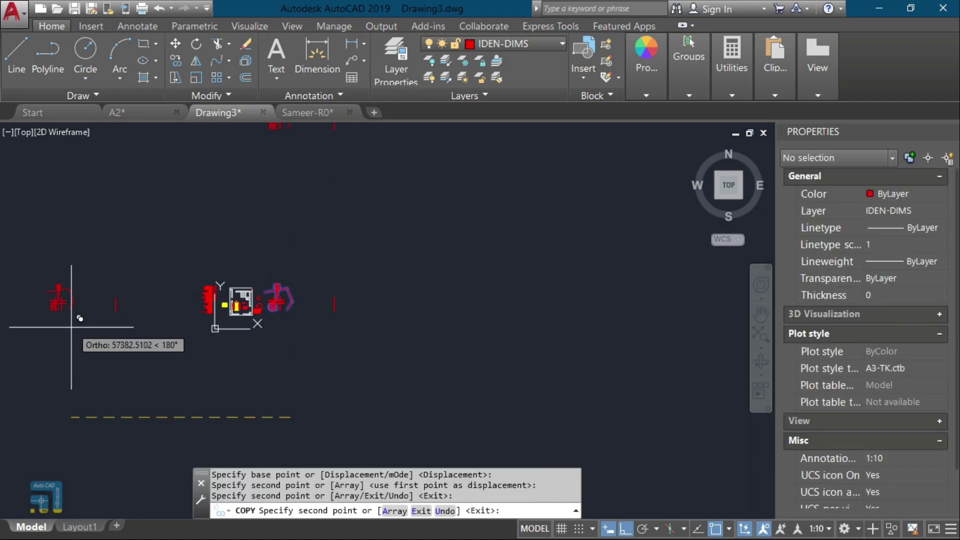
{"action": "left_click", "coordinate": [457, 354]}
{"action": "scroll", "coordinate": [395, 314], "scroll_direction": "down", "scroll_amount": 3}
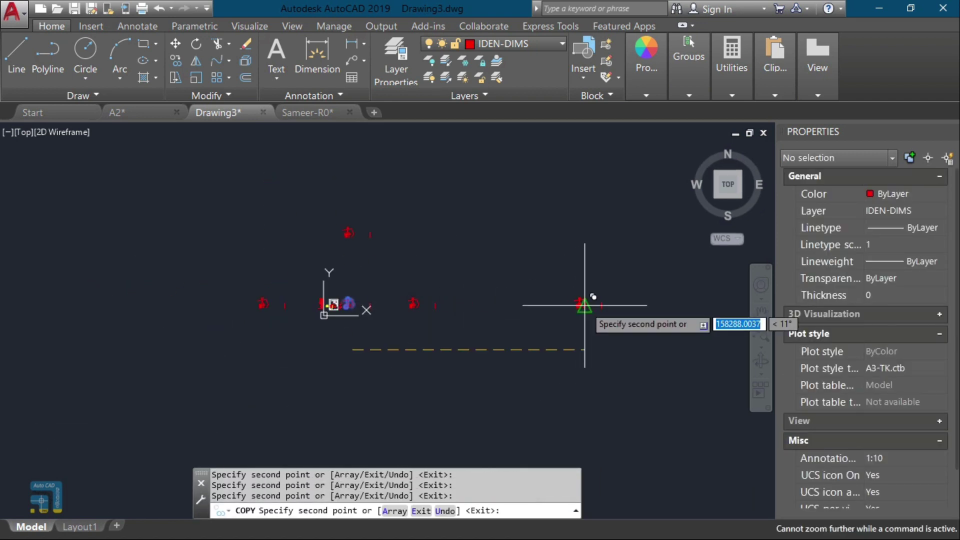
{"action": "left_click", "coordinate": [582, 300]}
{"action": "key", "text": "Escape"}
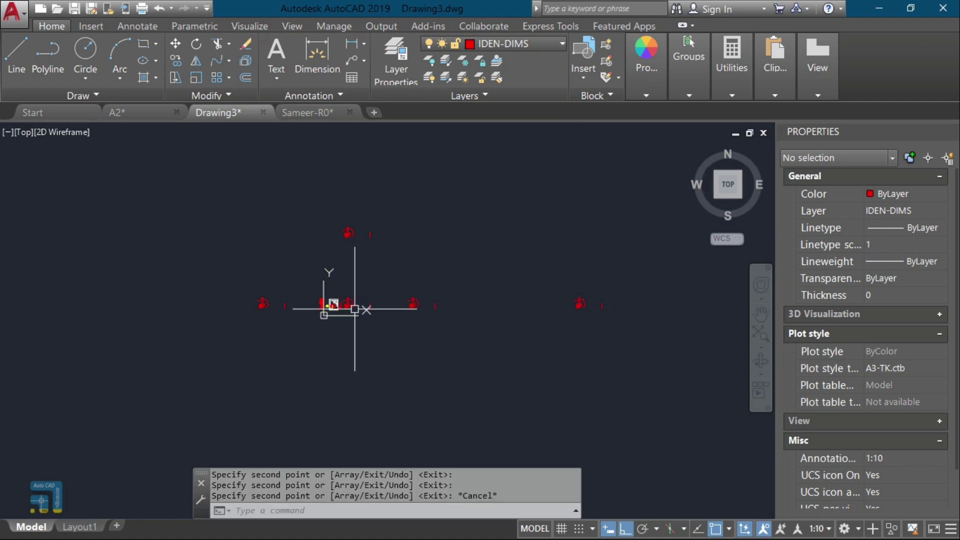
Step: Select all 215 objects and erase the entire drawing
{"action": "scroll", "coordinate": [335, 302], "scroll_direction": "up", "scroll_amount": 3}
{"action": "scroll", "coordinate": [305, 328], "scroll_direction": "up", "scroll_amount": 4}
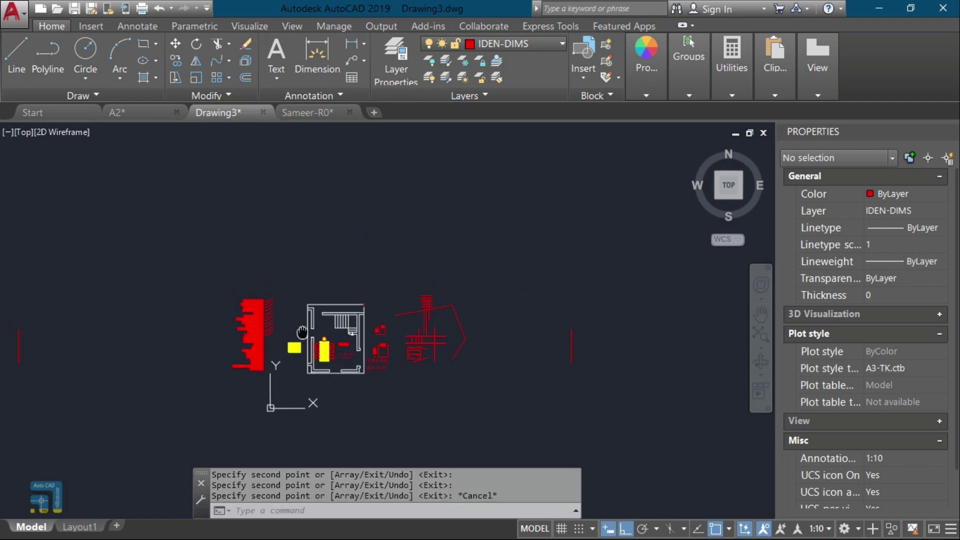
{"action": "key", "text": "ctrl+a"}
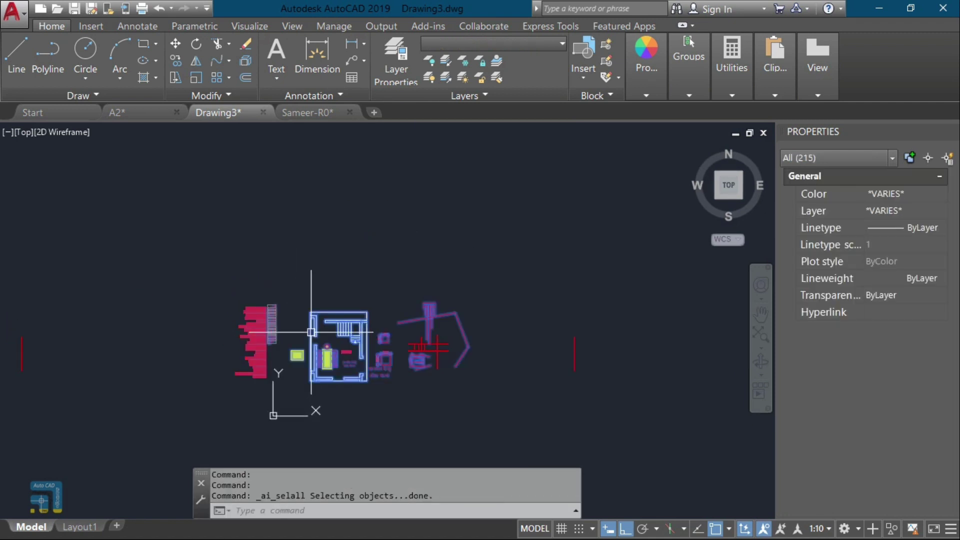
{"action": "key", "text": "Delete"}
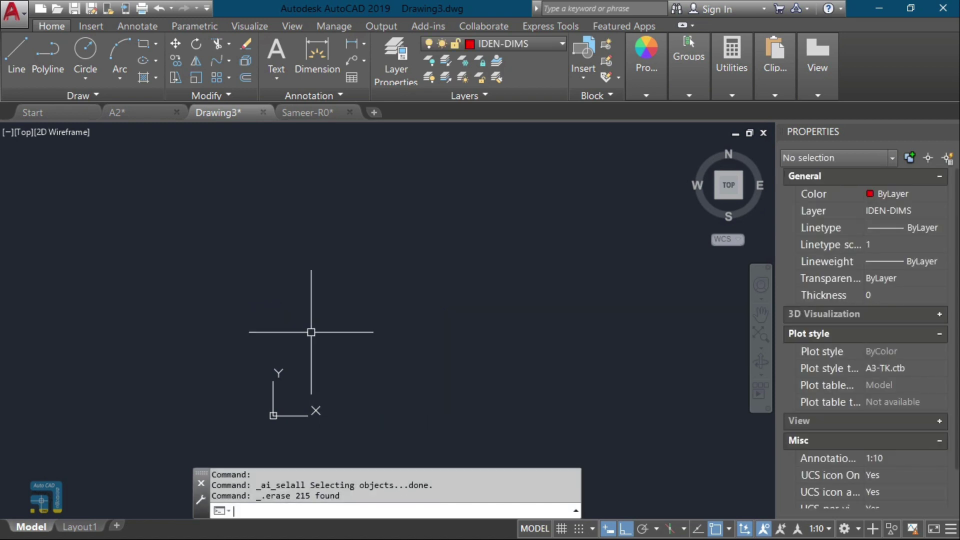
{"action": "type", "text": "u"}
{"action": "key", "text": "Return"}
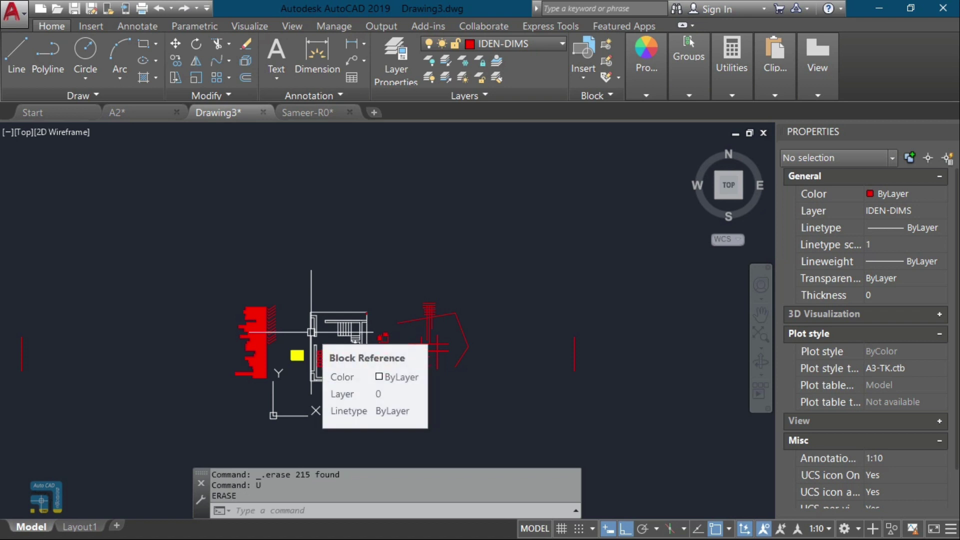
{"action": "type", "text": "e"}
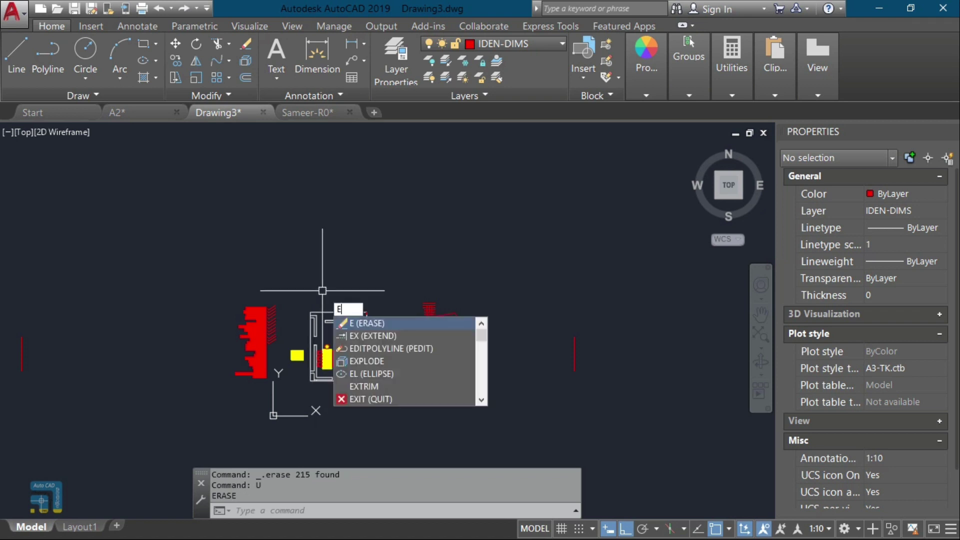
{"action": "key", "text": "Return"}
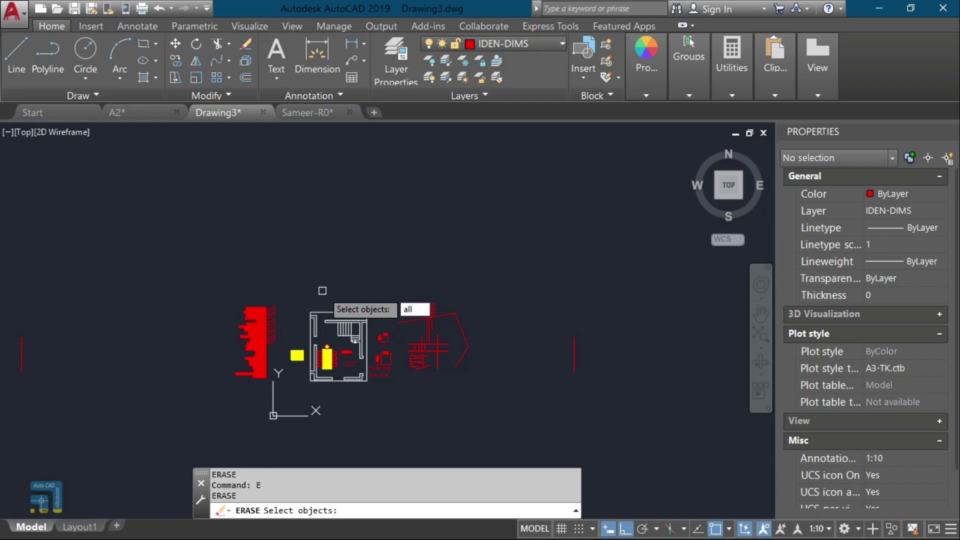
{"action": "key", "text": "Return"}
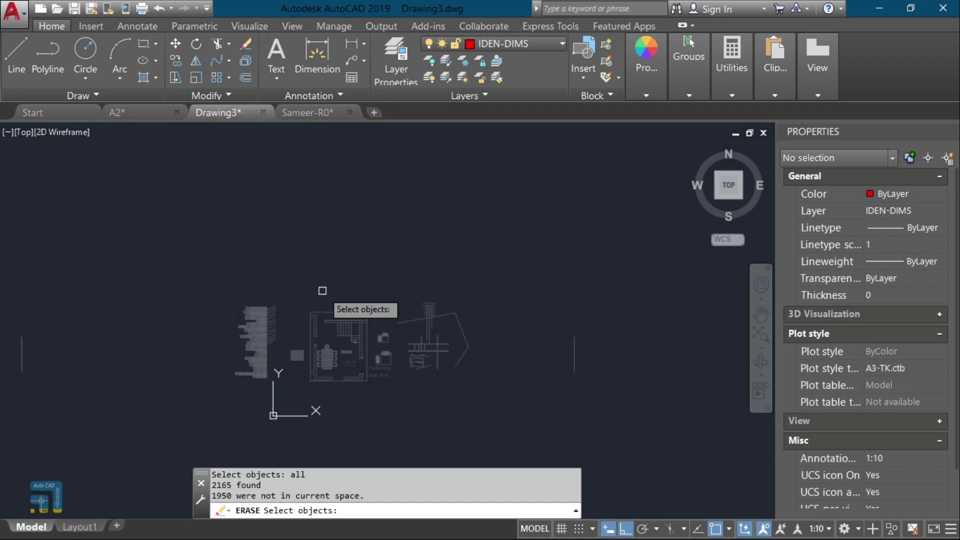
{"action": "key", "text": "Return"}
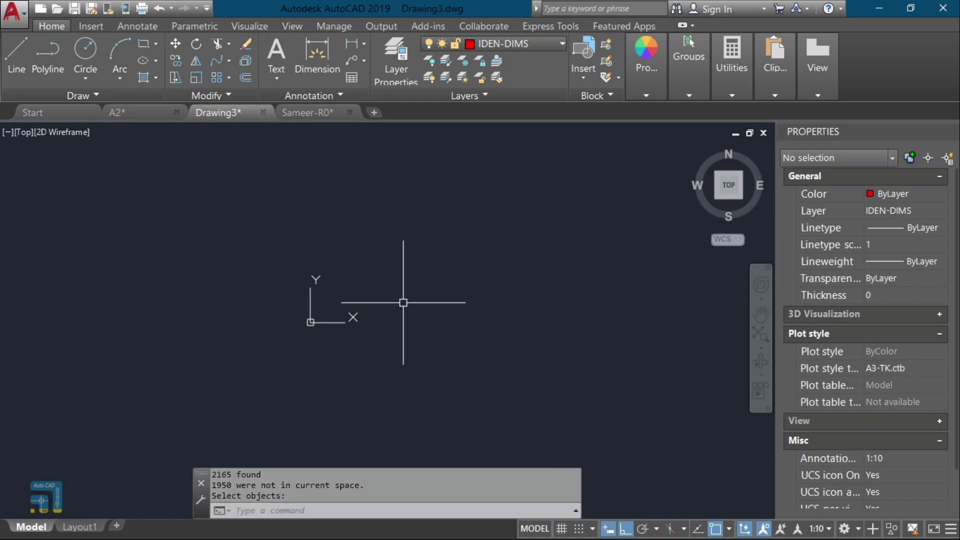
{"action": "type", "text": "u"}
{"action": "key", "text": "Return"}
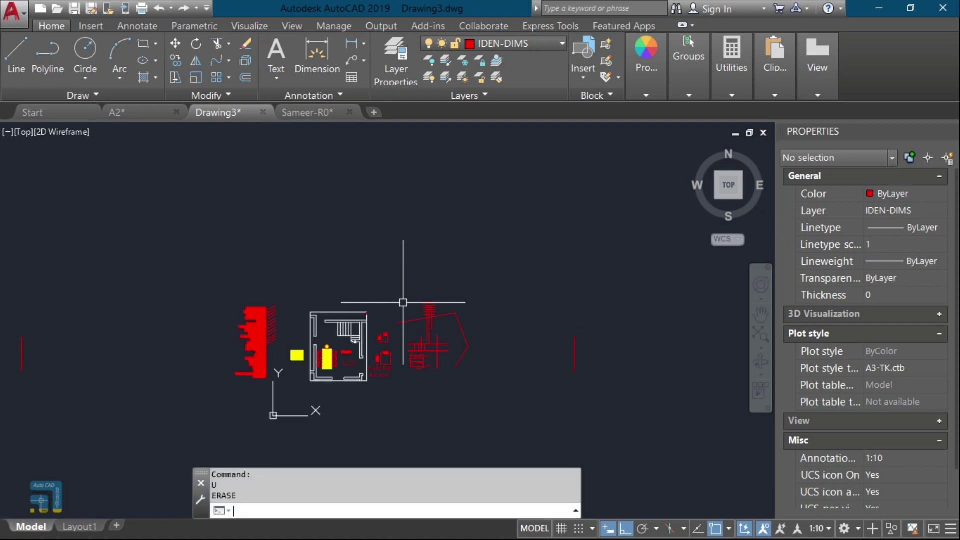
{"action": "scroll", "coordinate": [334, 370], "scroll_direction": "up", "scroll_amount": 4}
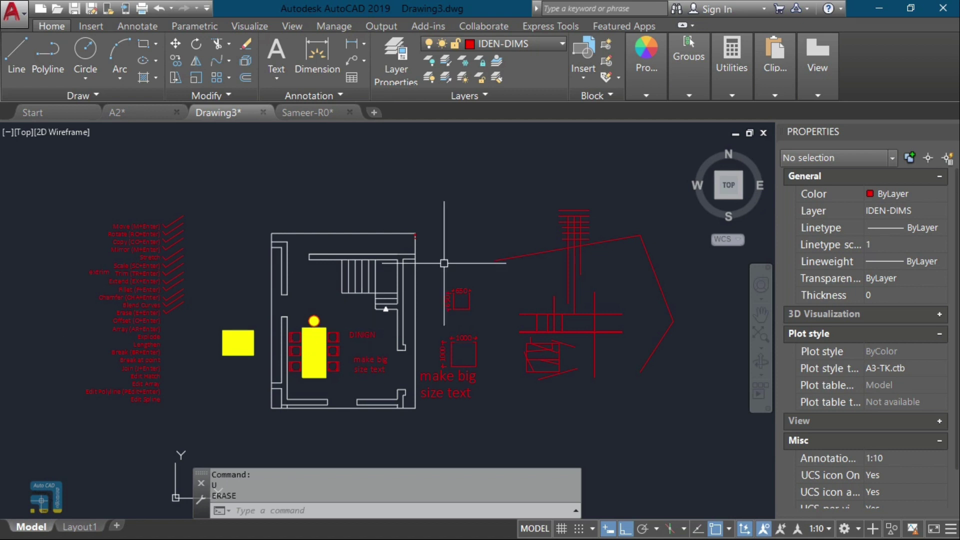
{"action": "key", "text": "Return"}
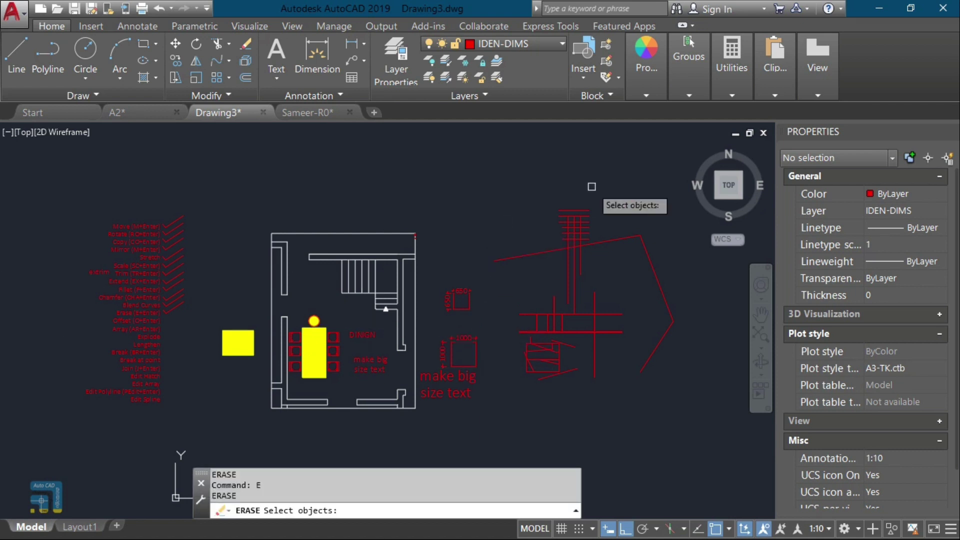
{"action": "left_click", "coordinate": [646, 198]}
{"action": "left_click", "coordinate": [447, 404]}
{"action": "scroll", "coordinate": [448, 403], "scroll_direction": "down", "scroll_amount": 7}
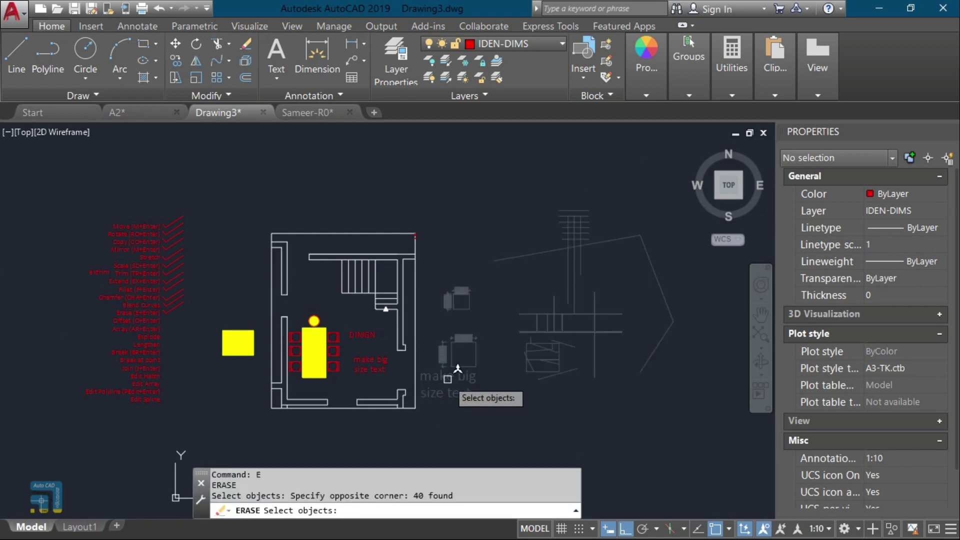
{"action": "left_click", "coordinate": [567, 167]}
{"action": "left_click", "coordinate": [325, 302]}
{"action": "left_click", "coordinate": [309, 305]}
{"action": "left_click", "coordinate": [195, 452]}
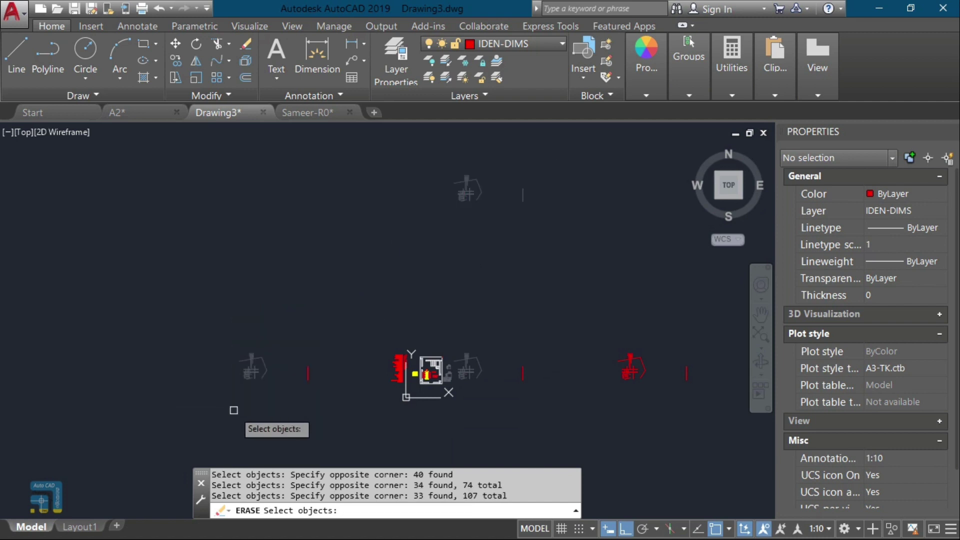
{"action": "left_click", "coordinate": [522, 372]}
{"action": "left_click", "coordinate": [549, 337]}
{"action": "left_click", "coordinate": [501, 410]}
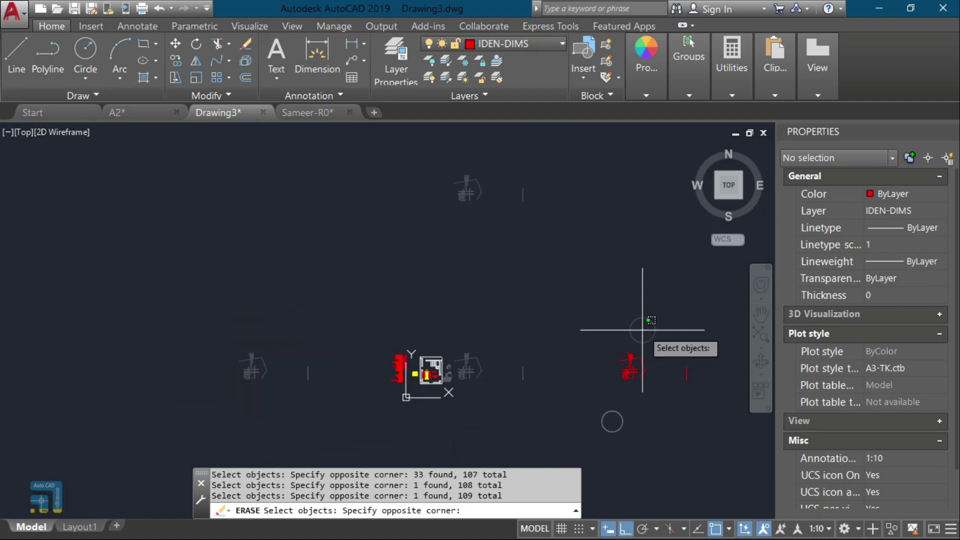
{"action": "left_click", "coordinate": [610, 422]}
{"action": "left_click", "coordinate": [536, 338]}
{"action": "scroll", "coordinate": [642, 353], "scroll_direction": "down", "scroll_amount": 3}
{"action": "scroll", "coordinate": [367, 373], "scroll_direction": "up", "scroll_amount": 8}
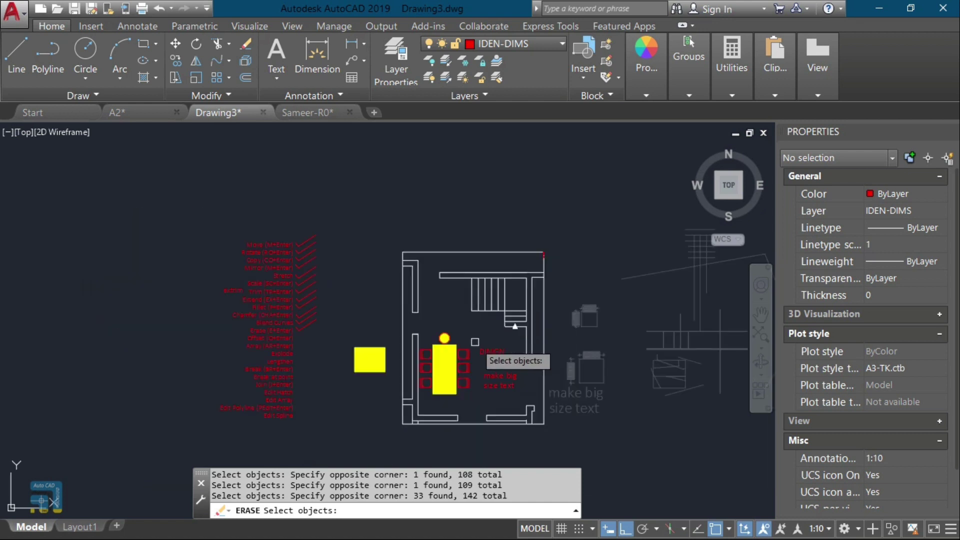
{"action": "key", "text": "Escape"}
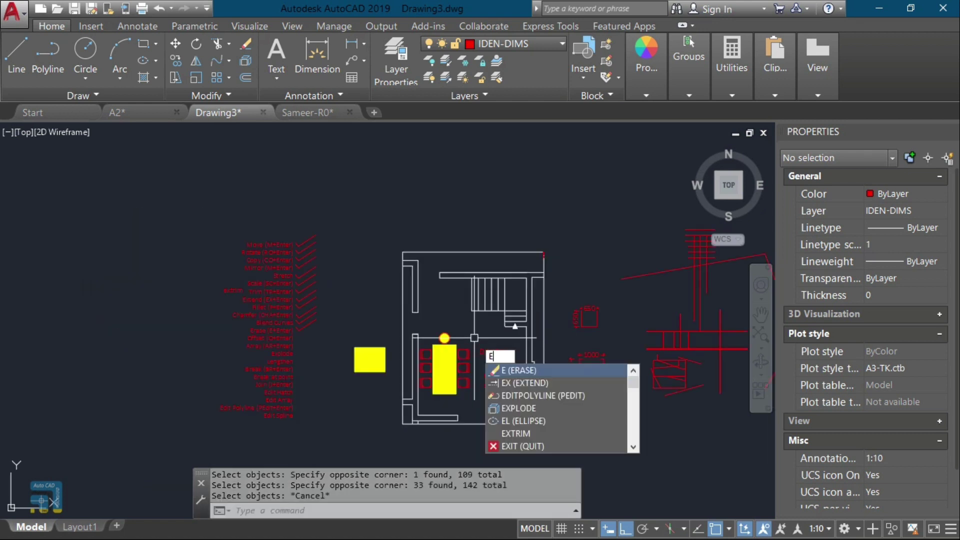
Step: Erase everything except the 45 objects windowed in the plan area
{"action": "key", "text": "Escape"}
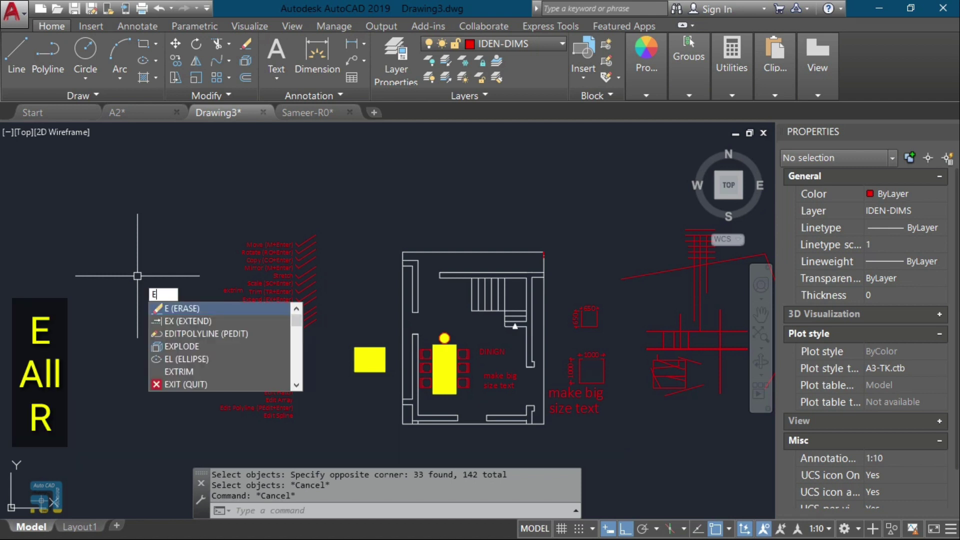
{"action": "key", "text": "Return"}
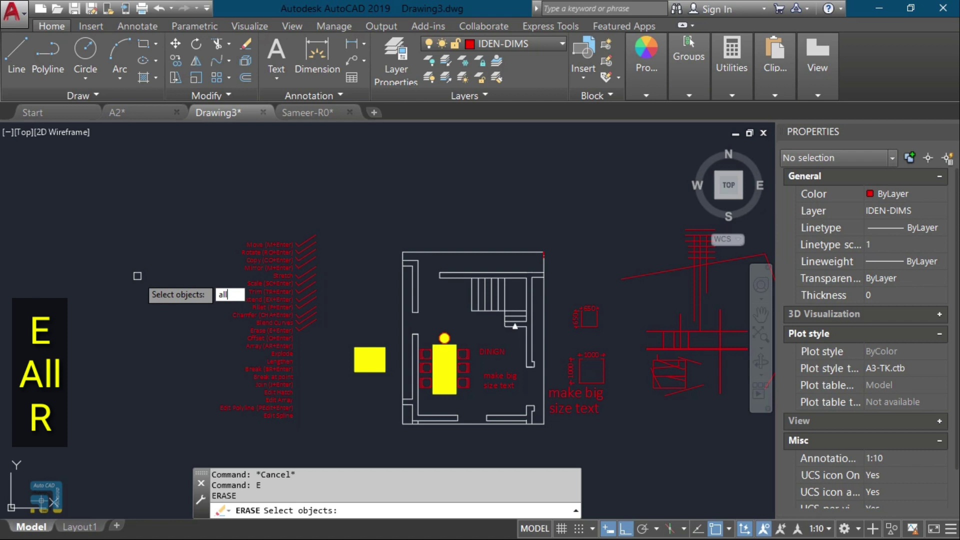
{"action": "key", "text": "Return"}
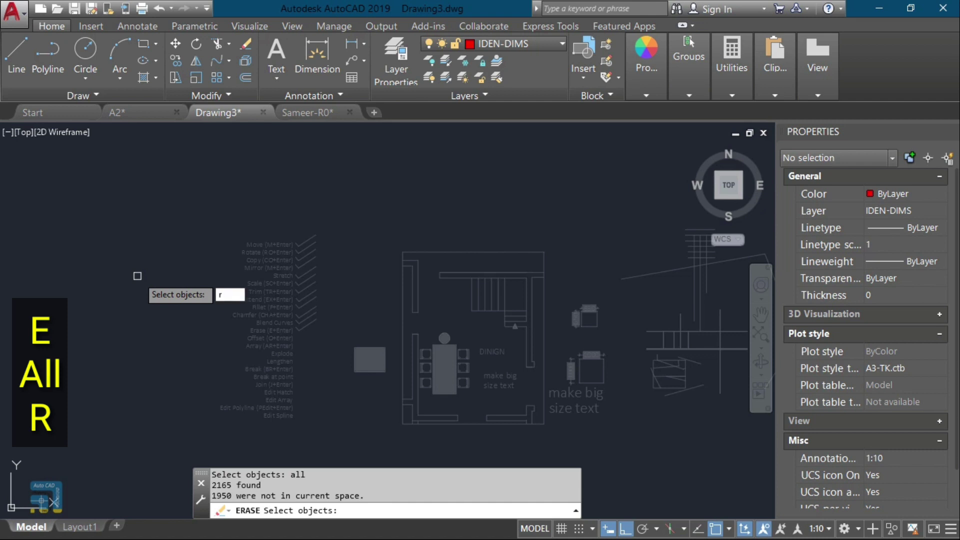
{"action": "key", "text": "Return"}
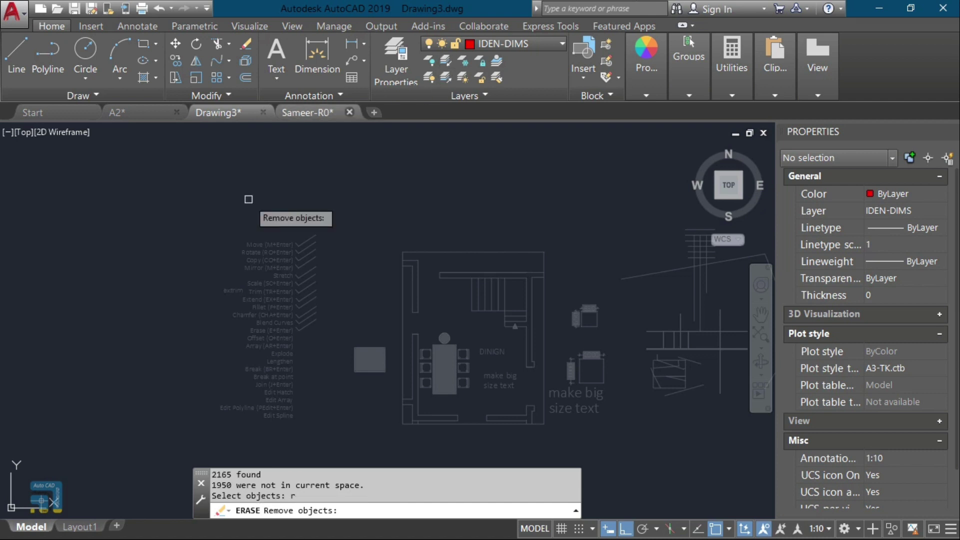
{"action": "left_click", "coordinate": [213, 206]}
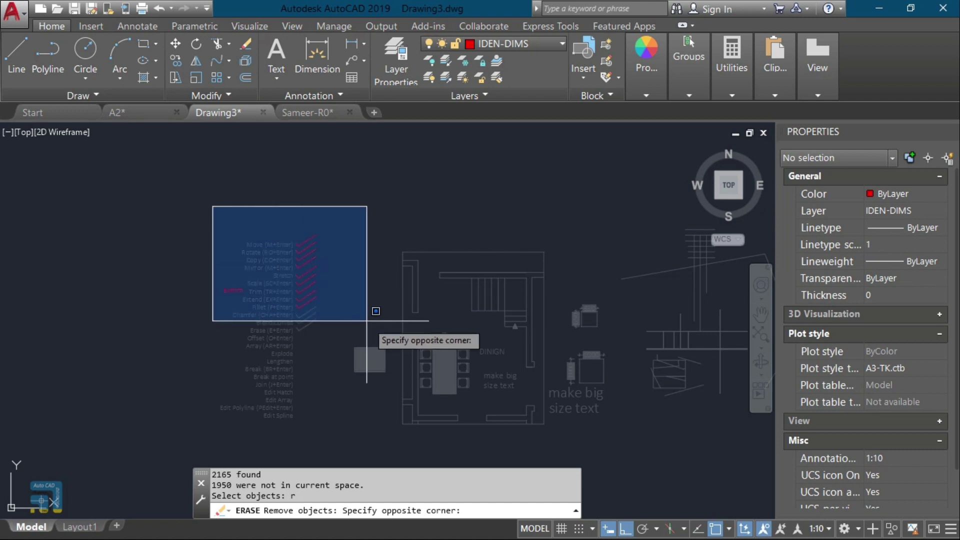
{"action": "left_click", "coordinate": [615, 444]}
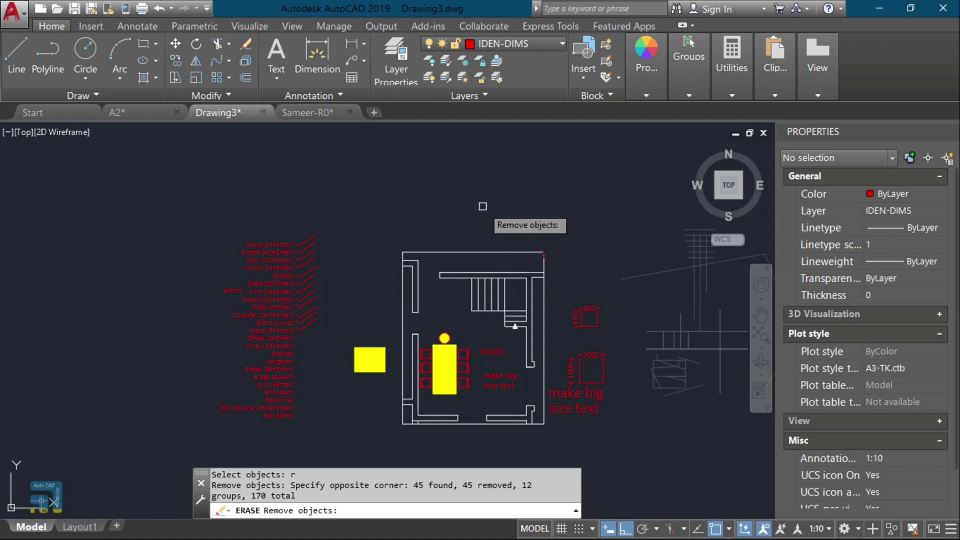
{"action": "key", "text": "Return"}
Step: Undo that erase with U to restore the linework right of the plan
{"action": "scroll", "coordinate": [500, 320], "scroll_direction": "down", "scroll_amount": 6}
{"action": "mouse_move", "coordinate": [484, 335]}
{"action": "middle_mouse_down"}
{"action": "mouse_move", "coordinate": [553, 348]}
{"action": "mouse_move", "coordinate": [475, 370]}
{"action": "middle_mouse_up"}
{"action": "scroll", "coordinate": [470, 326], "scroll_direction": "up", "scroll_amount": 6}
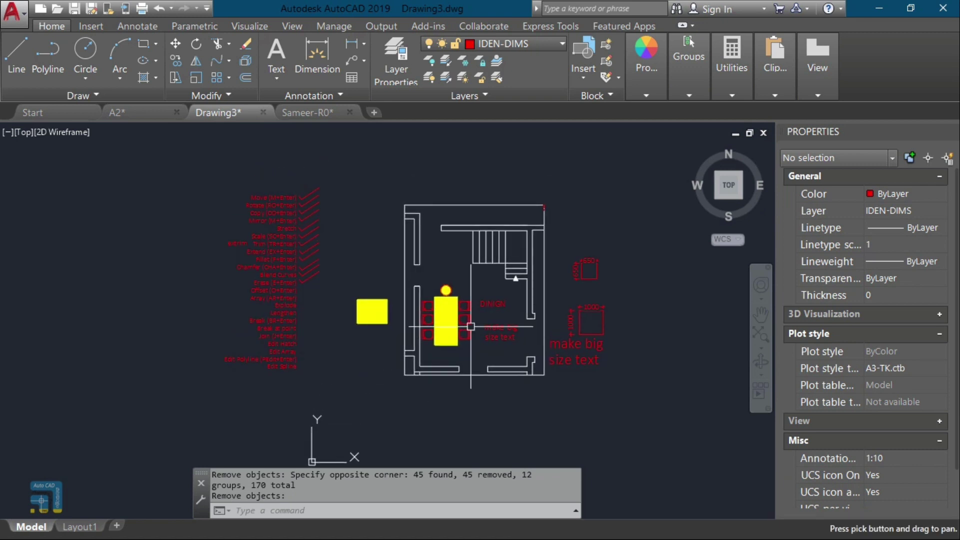
{"action": "type", "text": "u"}
{"action": "key", "text": "Return"}
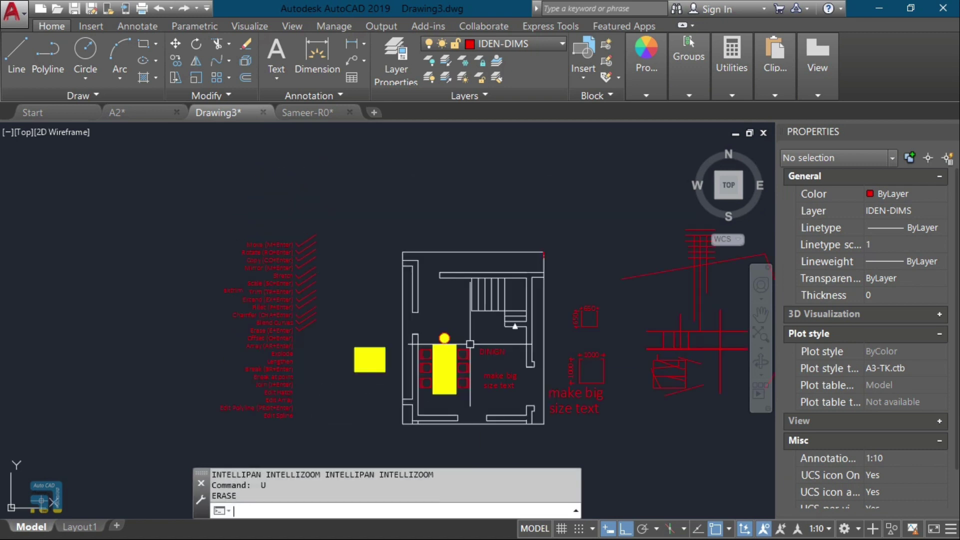
Step: Erase all objects except the windowed floor plan, command checklist, yellow blocks and dimensioned squares
{"action": "scroll", "coordinate": [343, 325], "scroll_direction": "down", "scroll_amount": 5}
{"action": "scroll", "coordinate": [343, 322], "scroll_direction": "up", "scroll_amount": 4}
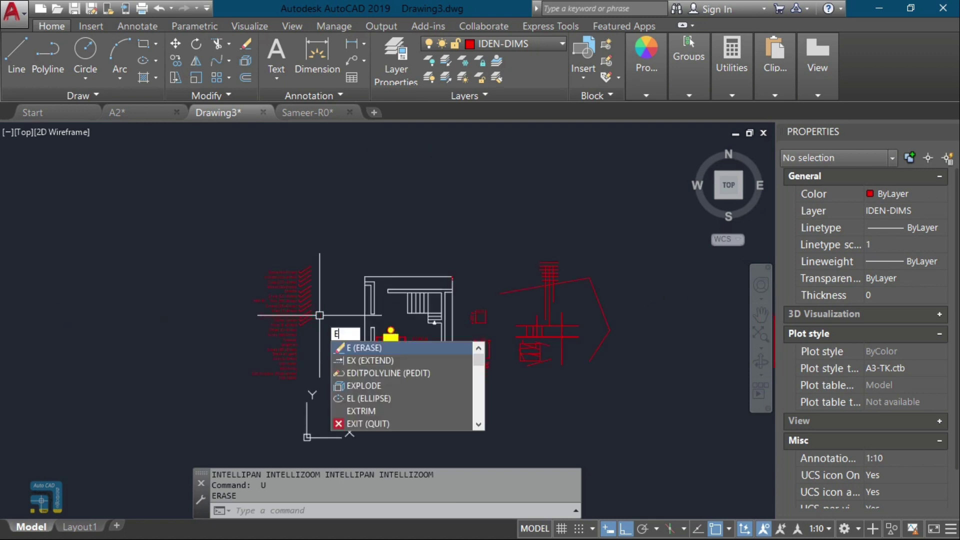
{"action": "key", "text": "Return"}
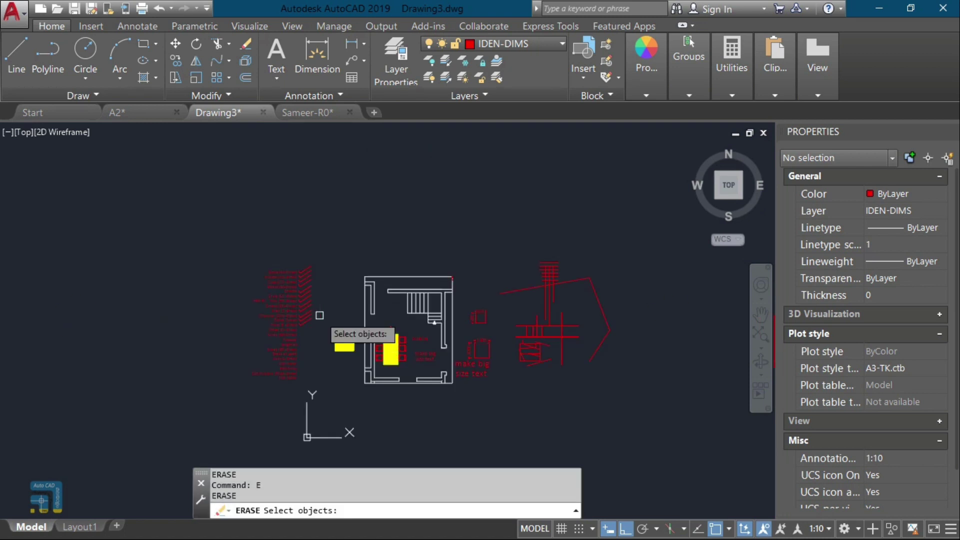
{"action": "key", "text": "Return"}
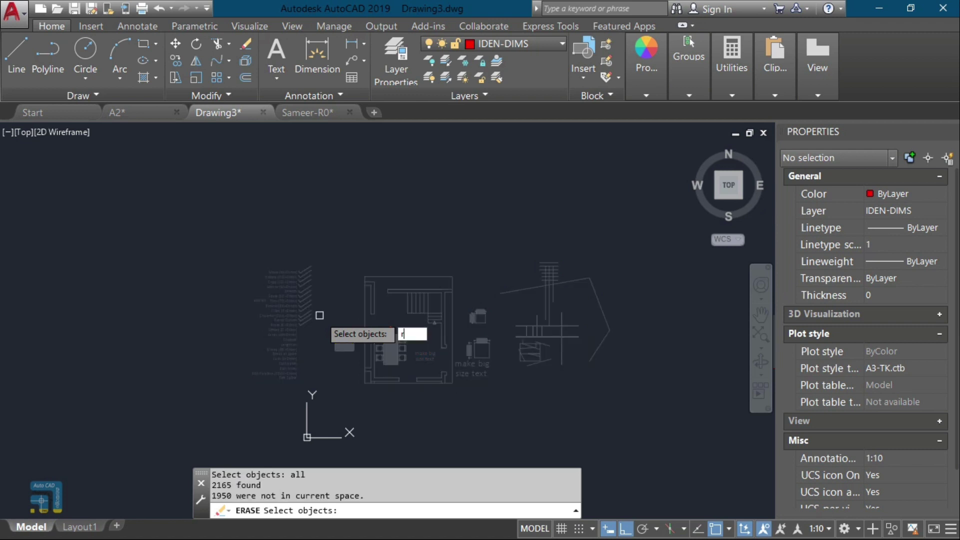
{"action": "key", "text": "Return"}
{"action": "left_click", "coordinate": [247, 240]}
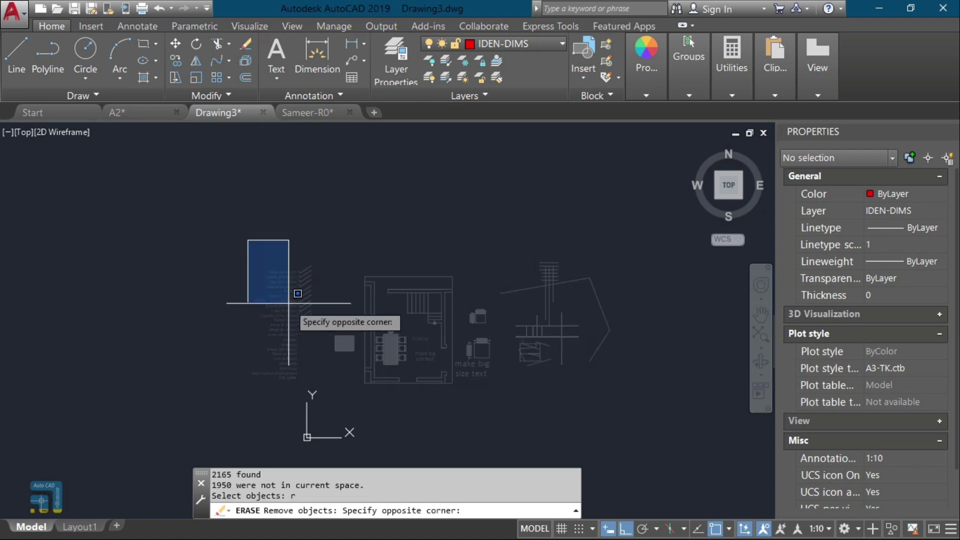
{"action": "left_click", "coordinate": [500, 393]}
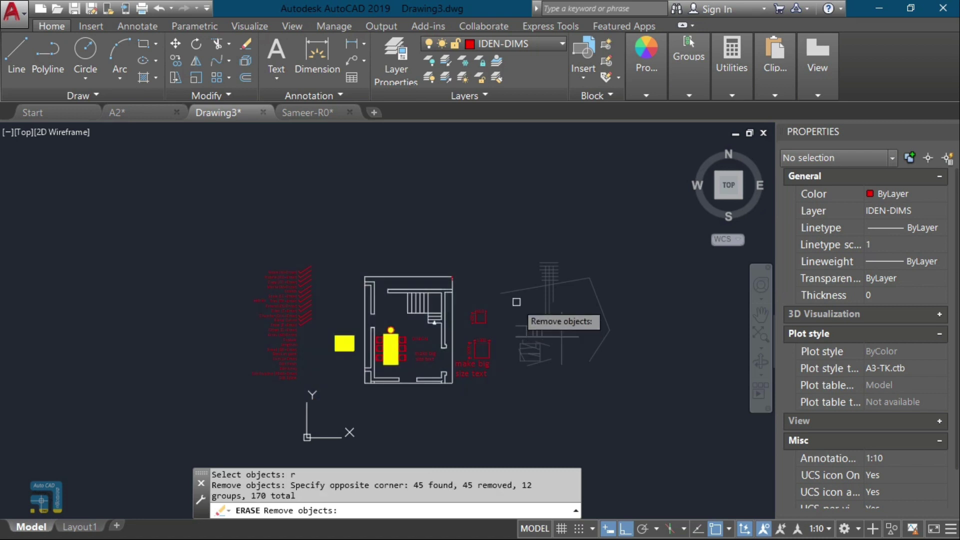
{"action": "left_click", "coordinate": [495, 259]}
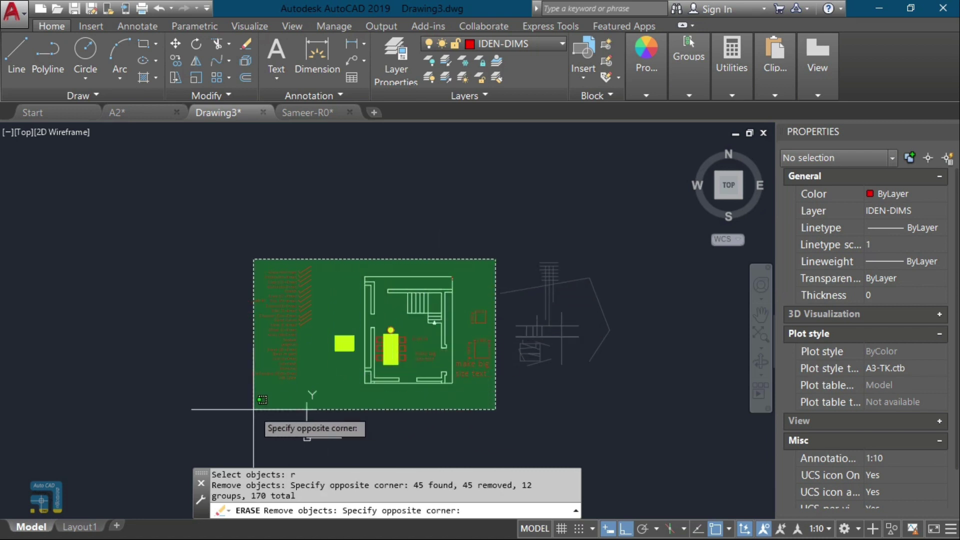
{"action": "left_click", "coordinate": [220, 400]}
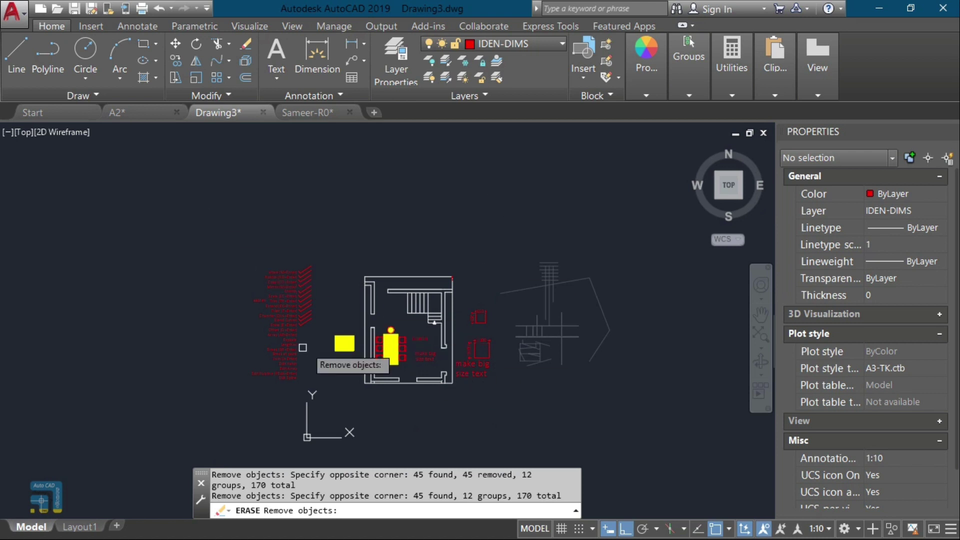
{"action": "scroll", "coordinate": [238, 382], "scroll_direction": "up", "scroll_amount": 2}
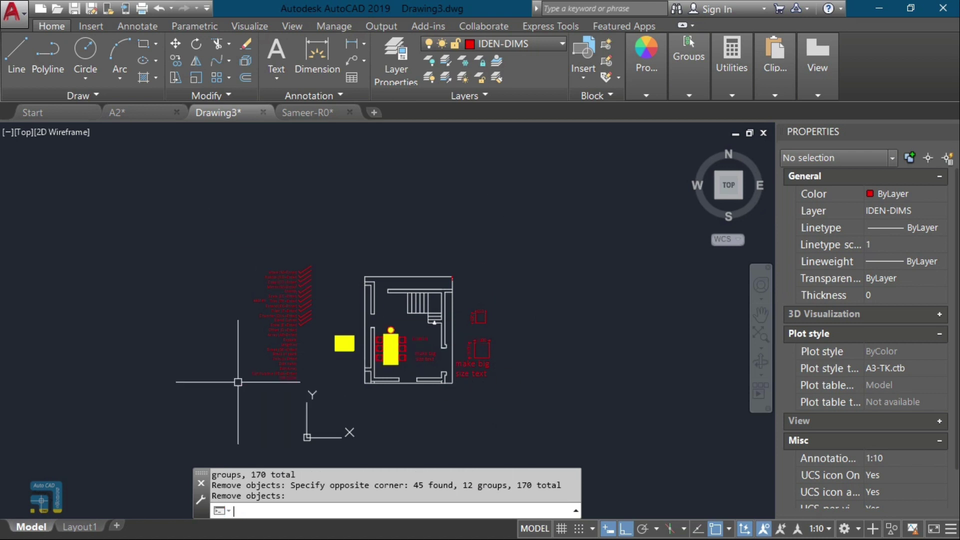
{"action": "key", "text": "Return"}
{"action": "scroll", "coordinate": [321, 369], "scroll_direction": "up", "scroll_amount": 3}
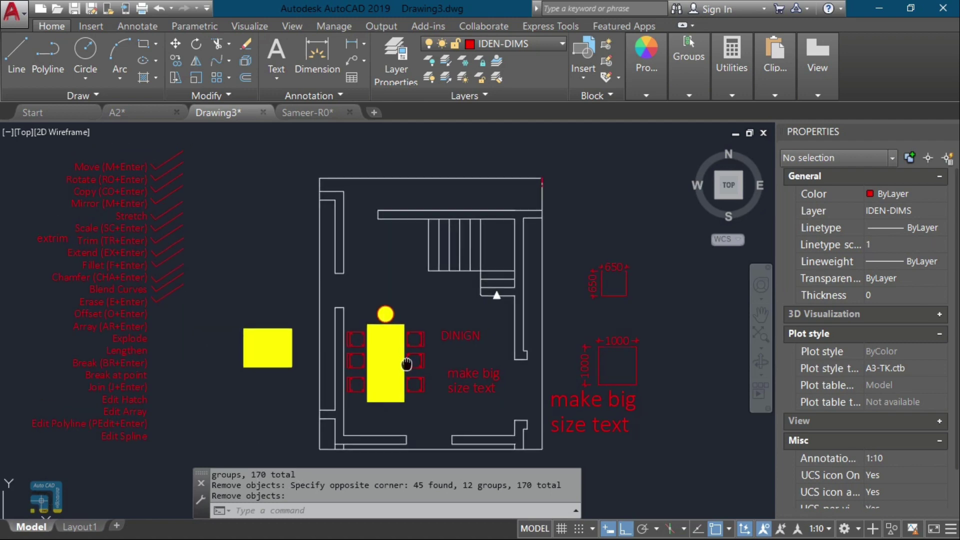
{"action": "scroll", "coordinate": [322, 339], "scroll_direction": "down", "scroll_amount": 6}
{"action": "scroll", "coordinate": [322, 339], "scroll_direction": "up", "scroll_amount": 8}
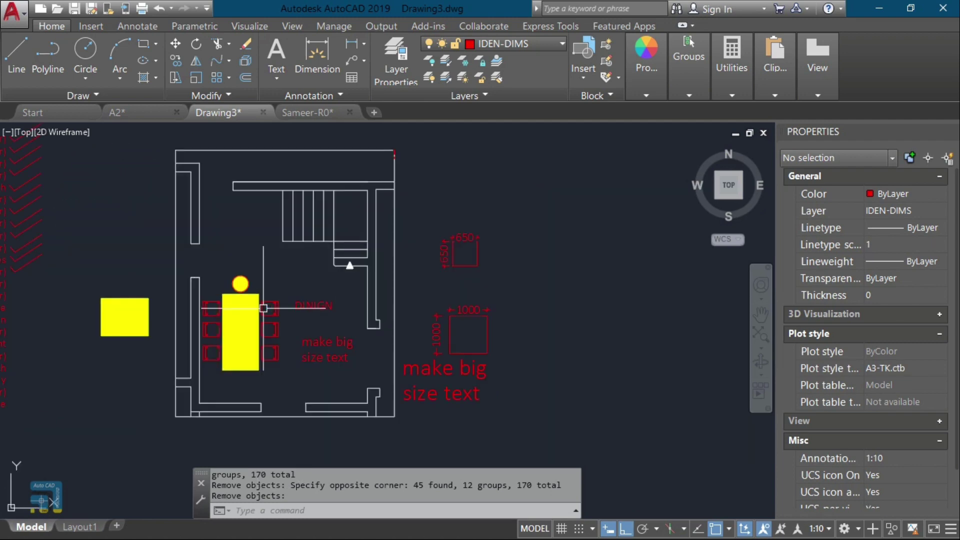
{"action": "scroll", "coordinate": [370, 334], "scroll_direction": "down", "scroll_amount": 4}
Step: Copy a red check mark down beside Offset in the command checklist
{"action": "scroll", "coordinate": [345, 325], "scroll_direction": "up", "scroll_amount": 3}
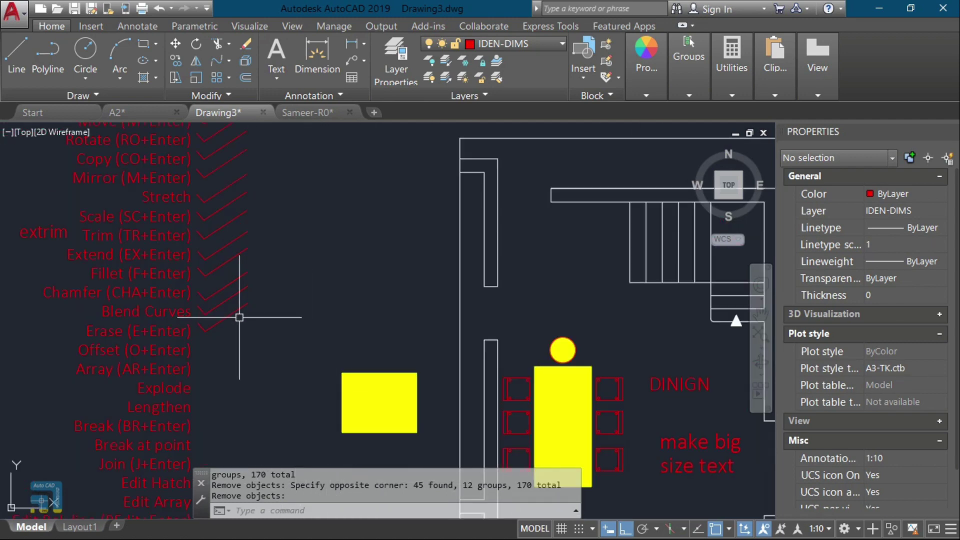
{"action": "left_click", "coordinate": [238, 315]}
{"action": "left_click", "coordinate": [221, 313]}
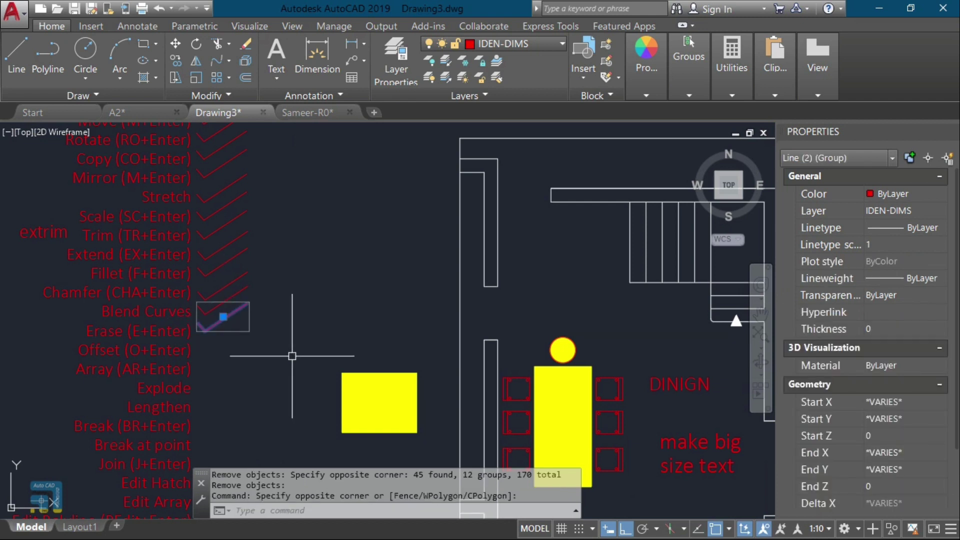
{"action": "type", "text": "o"}
{"action": "key", "text": "Return"}
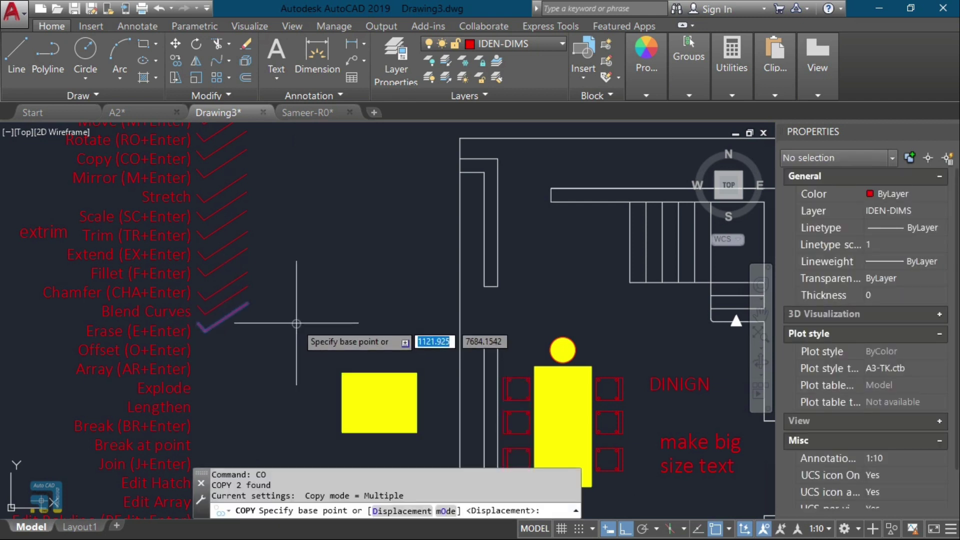
{"action": "left_click", "coordinate": [298, 300]}
{"action": "left_click", "coordinate": [296, 347]}
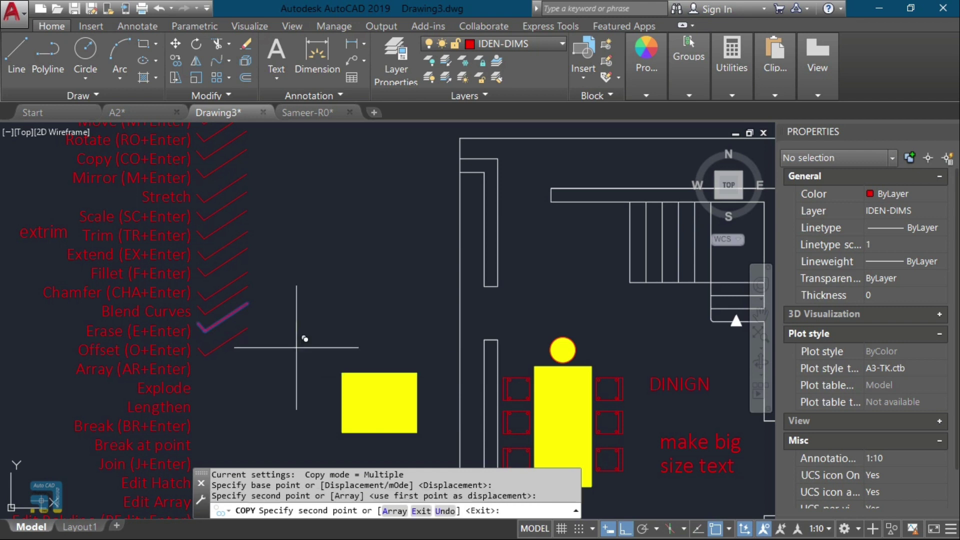
{"action": "key", "text": "Return"}
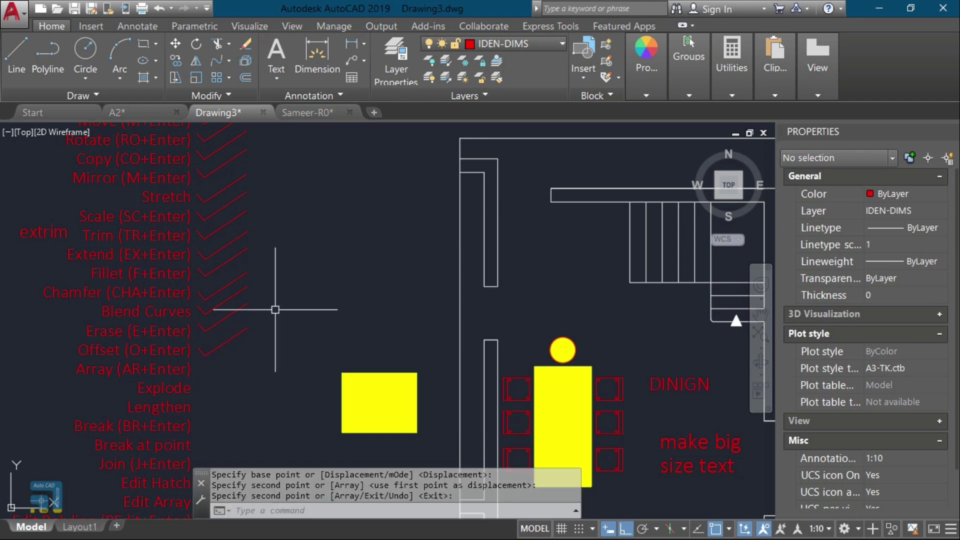
Step: Draw a red rectangle in the empty area right of the floor plan
{"action": "scroll", "coordinate": [275, 313], "scroll_direction": "down", "scroll_amount": 4}
{"action": "scroll", "coordinate": [438, 299], "scroll_direction": "up", "scroll_amount": 4}
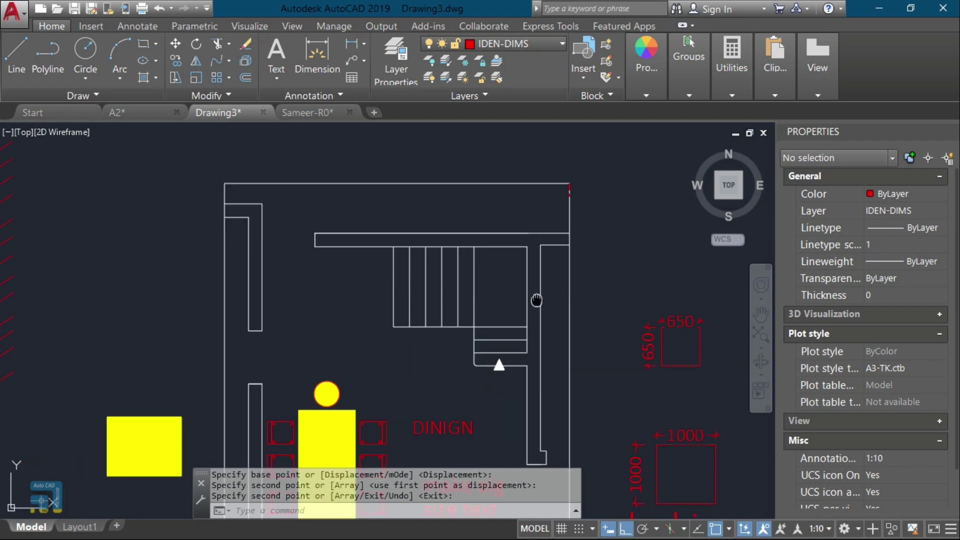
{"action": "middle_click_drag", "start_coordinate": [477, 293], "coordinate": [299, 293]}
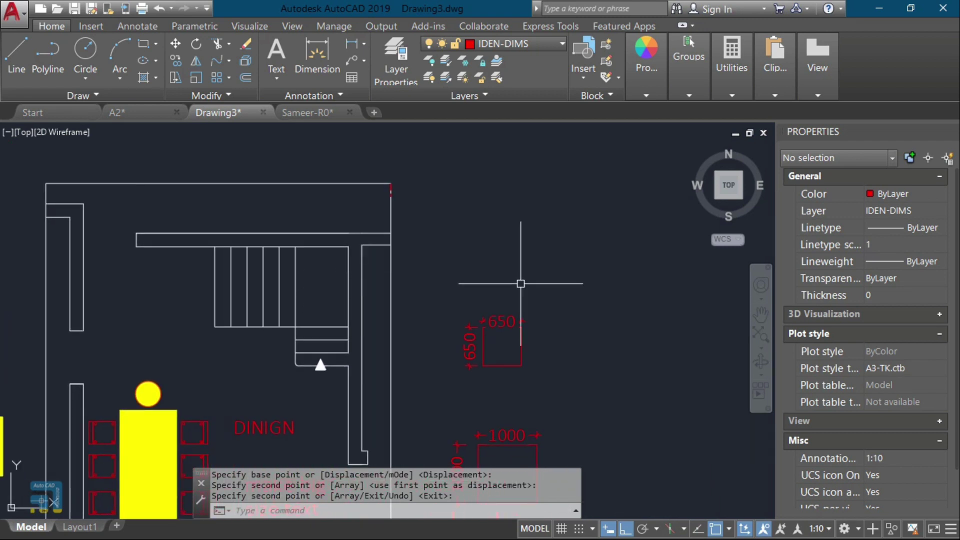
{"action": "key", "text": "Escape"}
{"action": "key", "text": "Escape"}
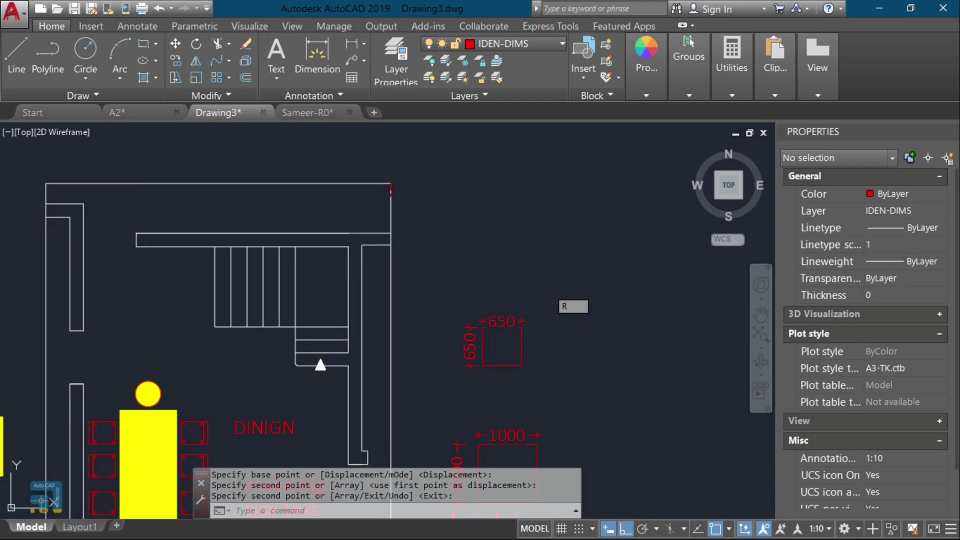
{"action": "type", "text": "rec"}
{"action": "key", "text": "Return"}
{"action": "left_click", "coordinate": [624, 268]}
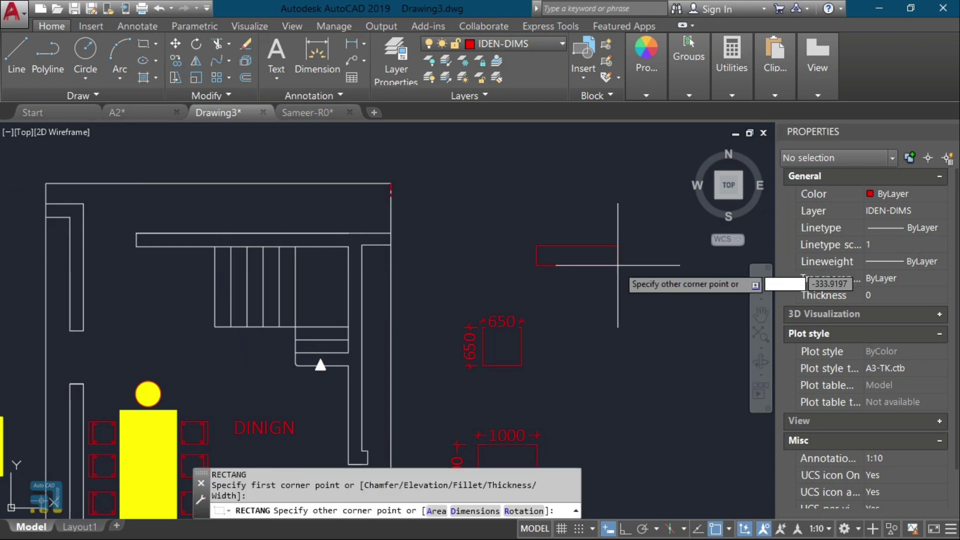
{"action": "left_click", "coordinate": [637, 247]}
{"action": "left_click", "coordinate": [604, 287]}
Step: Make trial copies of the rectangle above it, then erase the copies
{"action": "type", "text": "c"}
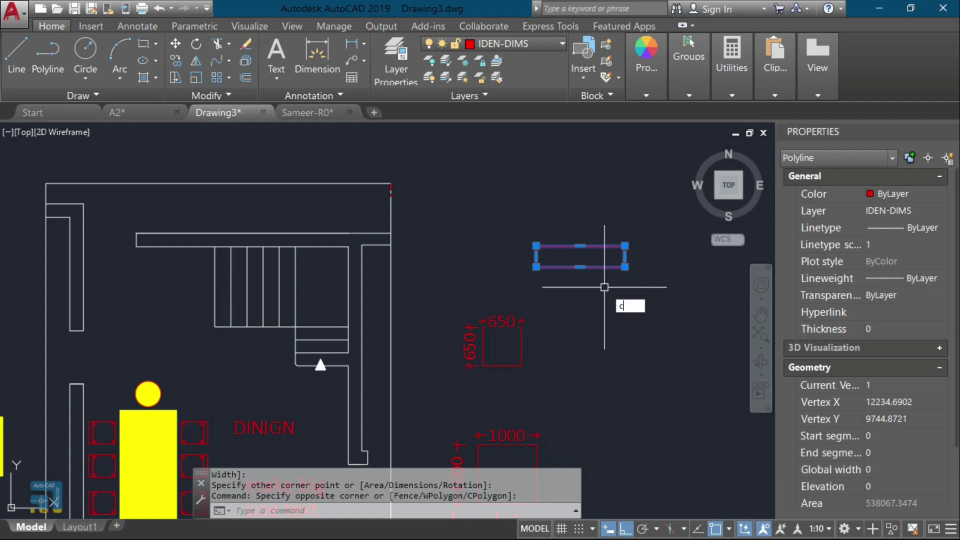
{"action": "type", "text": "o"}
{"action": "key", "text": "Return"}
{"action": "left_click", "coordinate": [624, 267]}
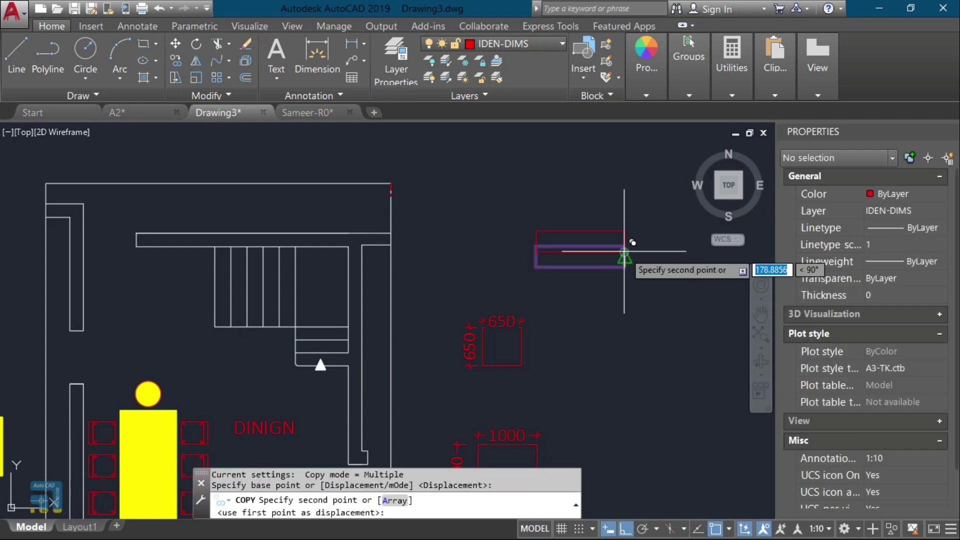
{"action": "left_click", "coordinate": [624, 251]}
{"action": "key", "text": "ctrl+z"}
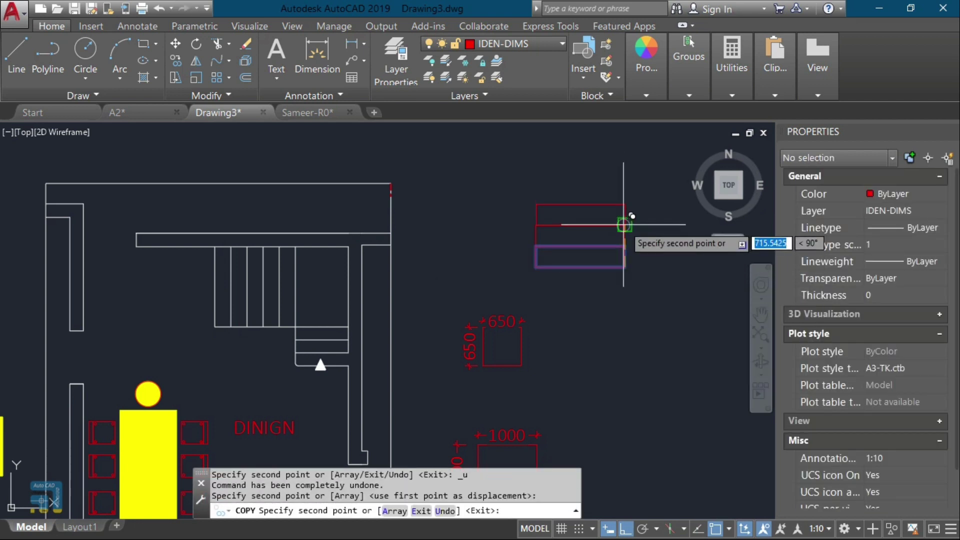
{"action": "left_click", "coordinate": [624, 225]}
{"action": "key", "text": "Escape"}
{"action": "left_click", "coordinate": [646, 221]}
{"action": "left_click", "coordinate": [599, 233]}
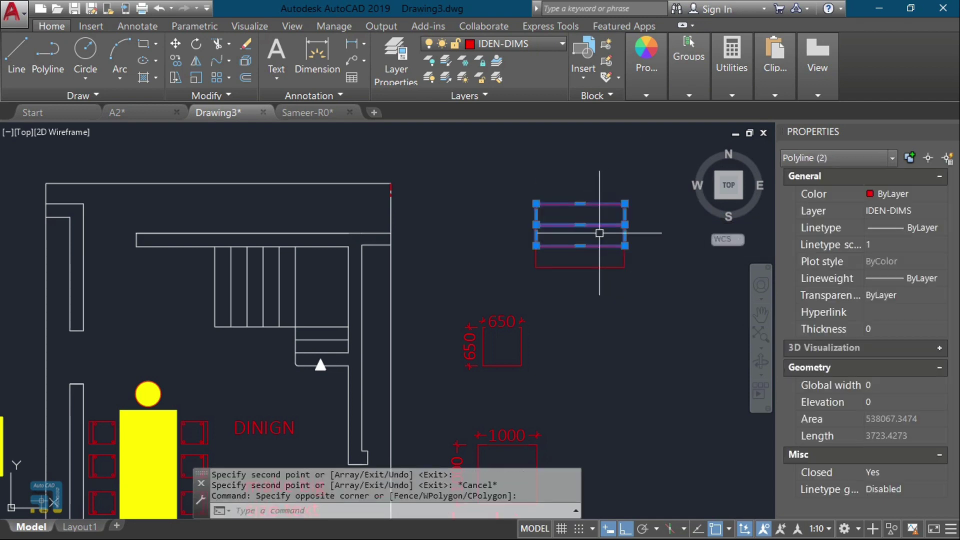
{"action": "key", "text": "Delete"}
{"action": "scroll", "coordinate": [625, 253], "scroll_direction": "up", "scroll_amount": 4}
{"action": "middle_click_drag", "start_coordinate": [627, 251], "coordinate": [555, 298]}
{"action": "left_click", "coordinate": [531, 314]}
{"action": "left_click", "coordinate": [494, 339]}
{"action": "key", "text": "Escape"}
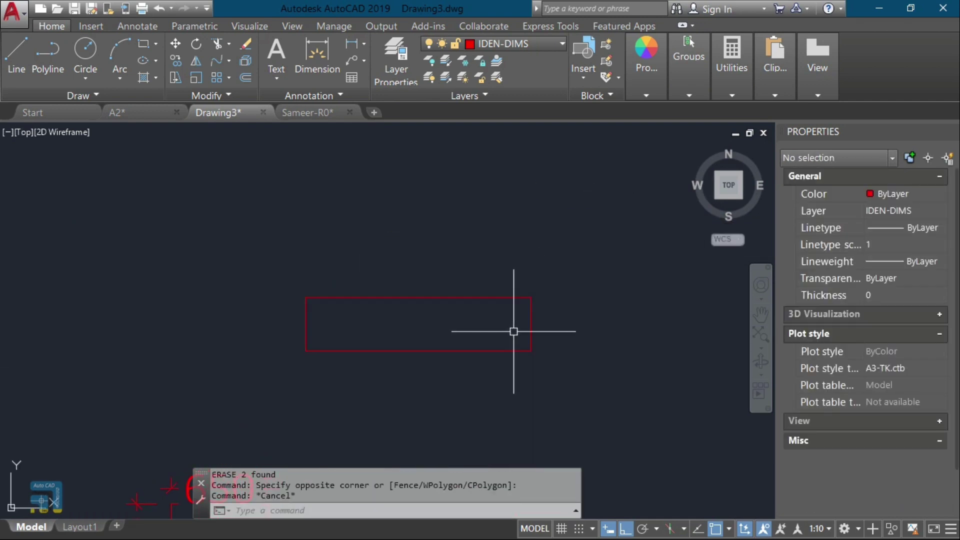
Step: Check the dimension style settings, then start a linear dimension with DLI
{"action": "type", "text": "d"}
{"action": "key", "text": "Return"}
{"action": "key", "text": "Escape"}
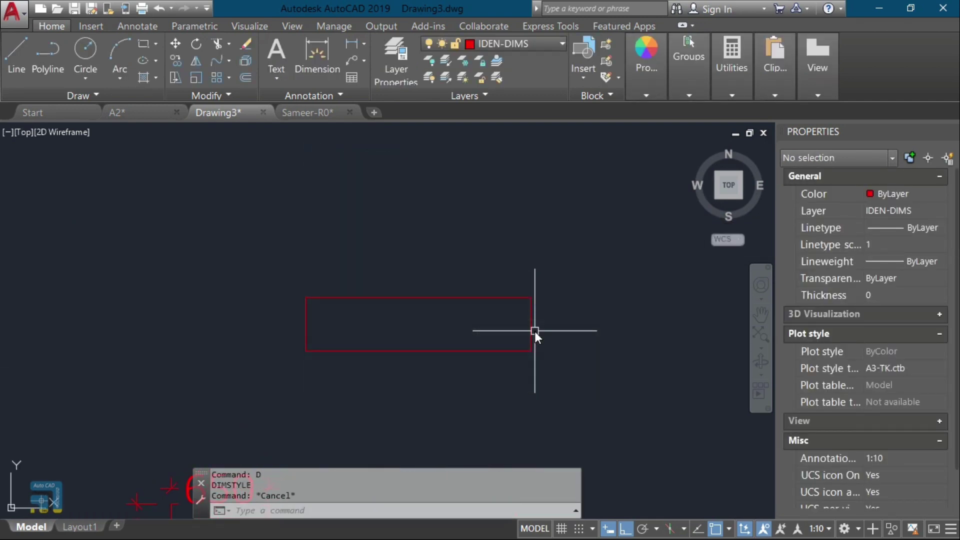
{"action": "type", "text": "dli"}
{"action": "key", "text": "Return"}
{"action": "key", "text": "Return"}
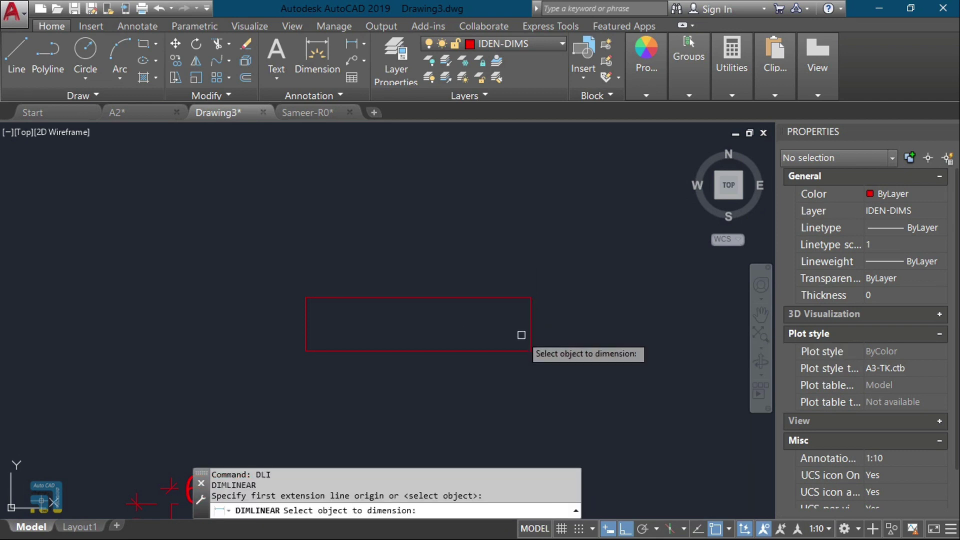
Step: Set the annotation scale to 1:40
{"action": "left_click", "coordinate": [531, 336]}
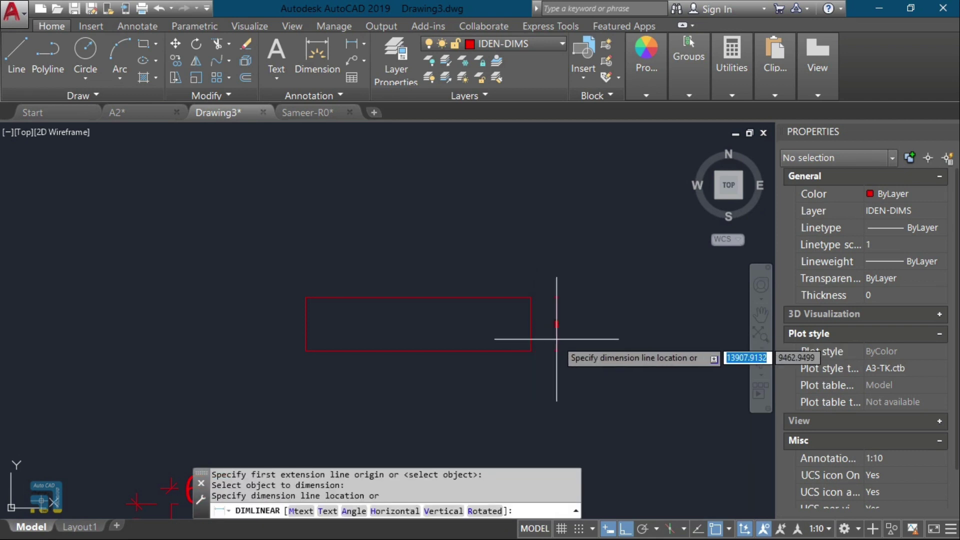
{"action": "key", "text": "Escape"}
{"action": "left_click", "coordinate": [815, 530]}
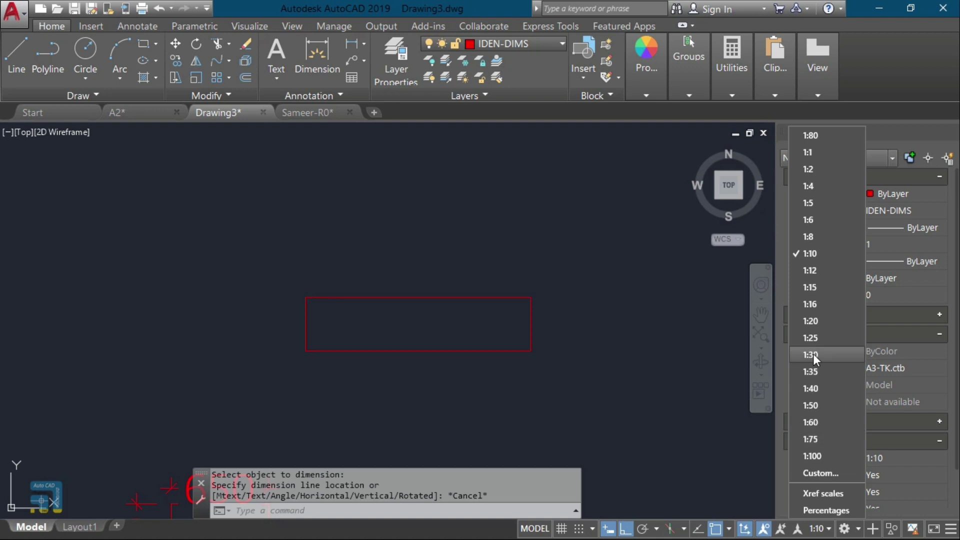
{"action": "left_click", "coordinate": [812, 386]}
Step: Dimension the rectangle: 358 height on the right, 1504 width above
{"action": "type", "text": "DI"}
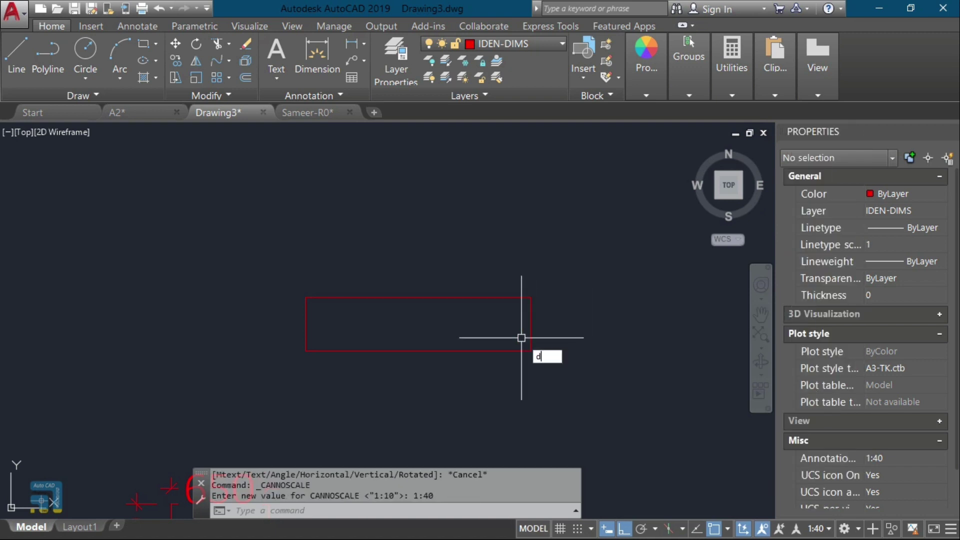
{"action": "type", "text": "LI"}
{"action": "key", "text": "Return"}
{"action": "key", "text": "Return"}
{"action": "left_click", "coordinate": [530, 334]}
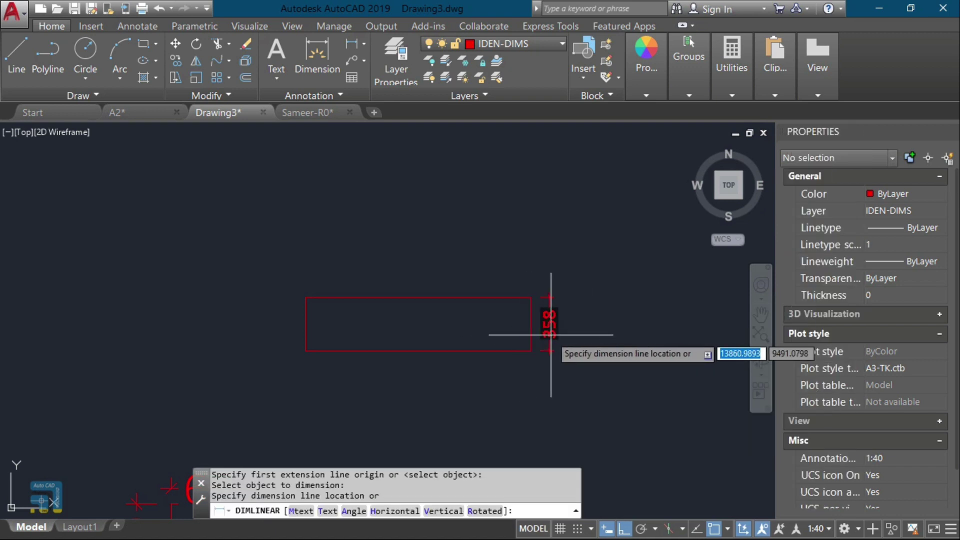
{"action": "left_click", "coordinate": [550, 334]}
{"action": "key", "text": "Return"}
{"action": "key", "text": "Return"}
{"action": "left_click", "coordinate": [350, 298]}
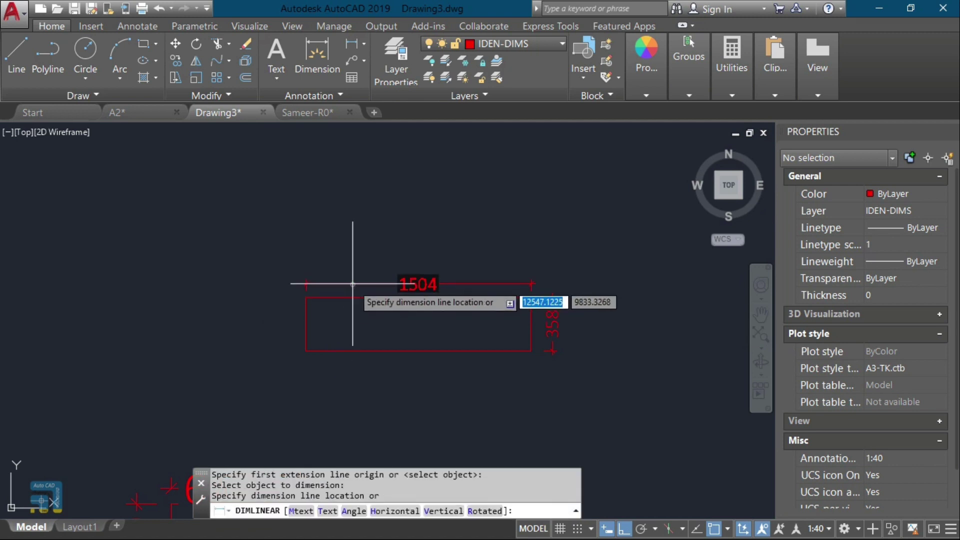
{"action": "left_click", "coordinate": [500, 284]}
Step: Start STRETCH with a crossing selection over the rectangle's bottom edge
{"action": "type", "text": "s"}
{"action": "key", "text": "Escape"}
{"action": "type", "text": "S"}
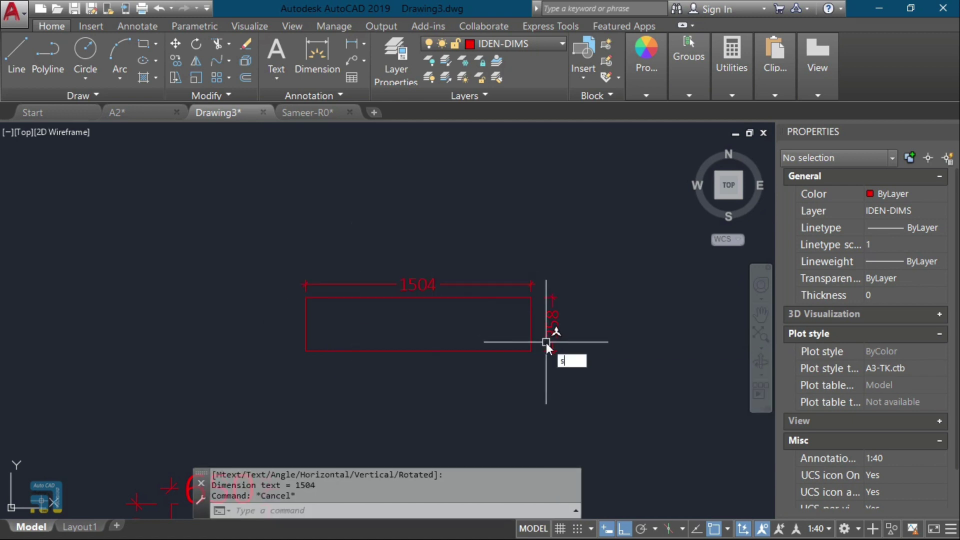
{"action": "key", "text": "Return"}
{"action": "left_click", "coordinate": [566, 327]}
Step: Stretch the rectangle's bottom edge up in two passes, reducing its height to 292
{"action": "left_click", "coordinate": [216, 389]}
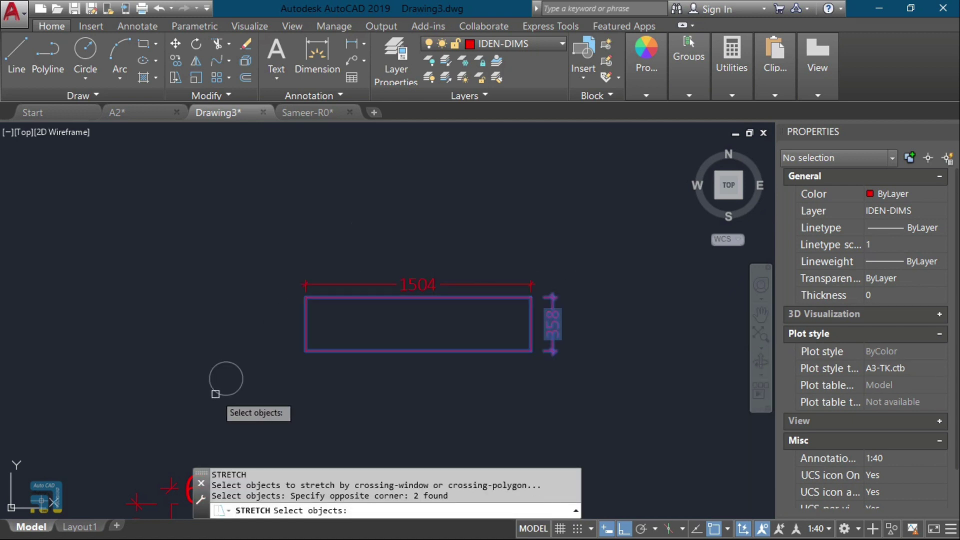
{"action": "key", "text": "Return"}
{"action": "left_click", "coordinate": [225, 376]}
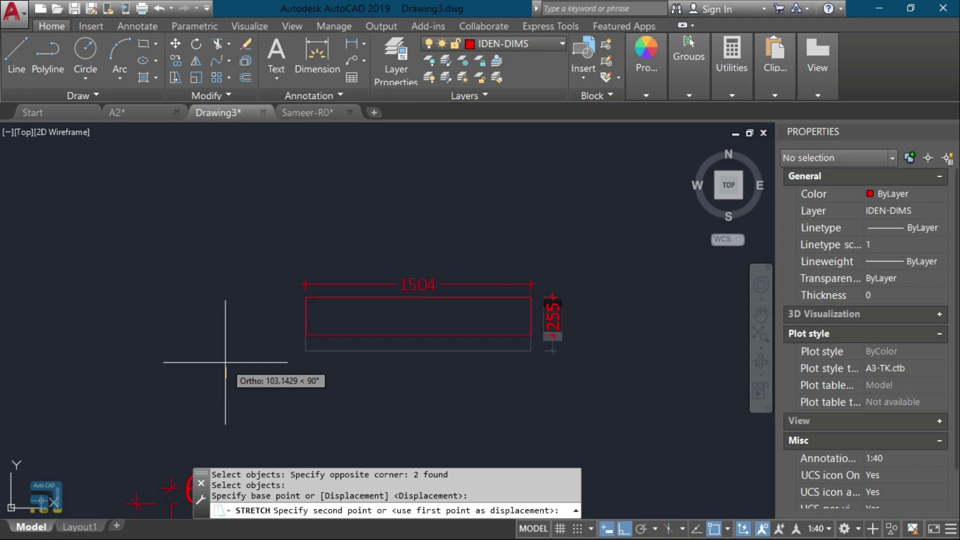
{"action": "left_click", "coordinate": [225, 362]}
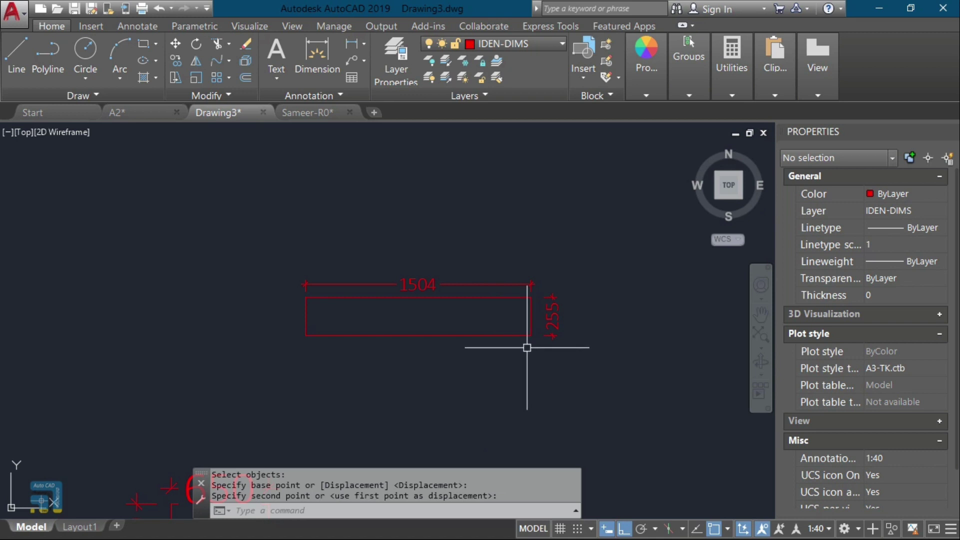
{"action": "type", "text": "s"}
{"action": "key", "text": "Return"}
{"action": "left_click", "coordinate": [353, 373]}
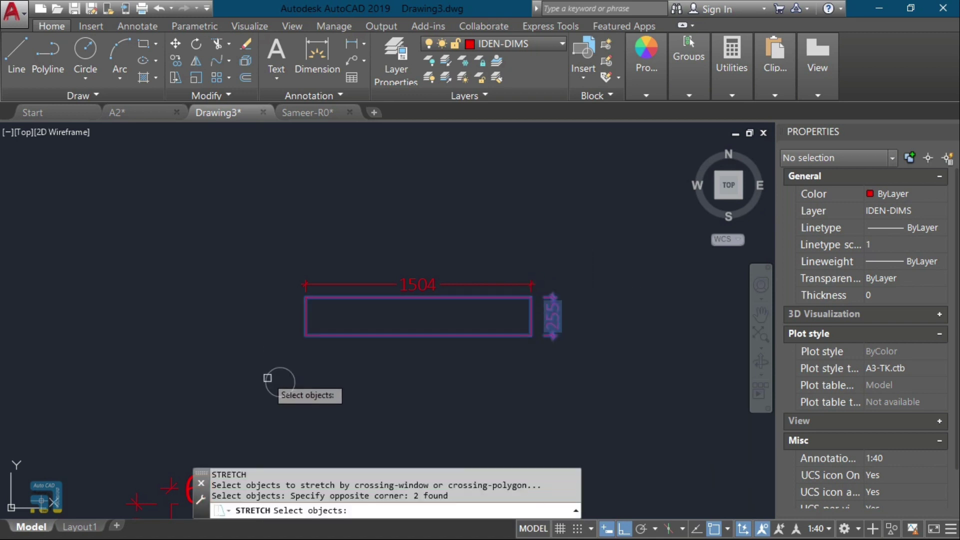
{"action": "key", "text": "Return"}
{"action": "left_click", "coordinate": [272, 383]}
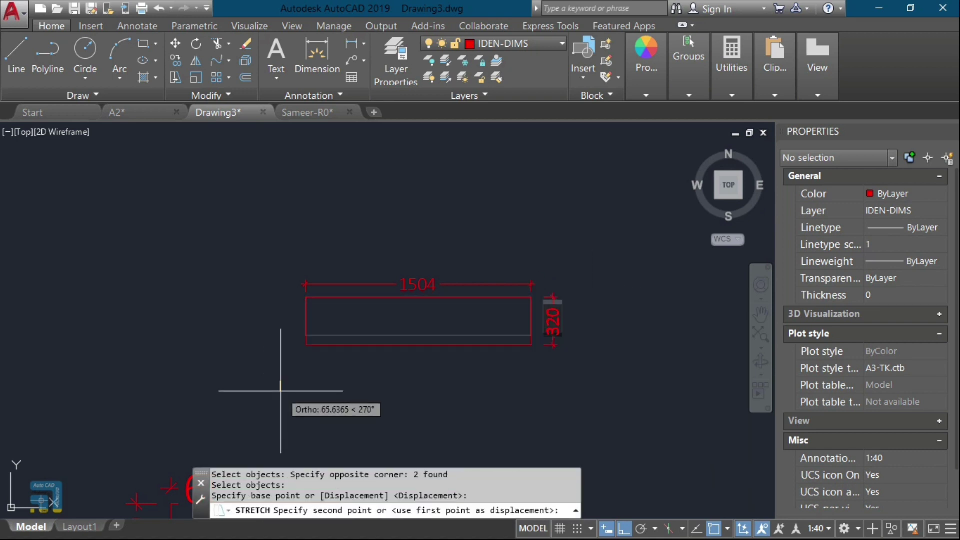
{"action": "left_click", "coordinate": [299, 379]}
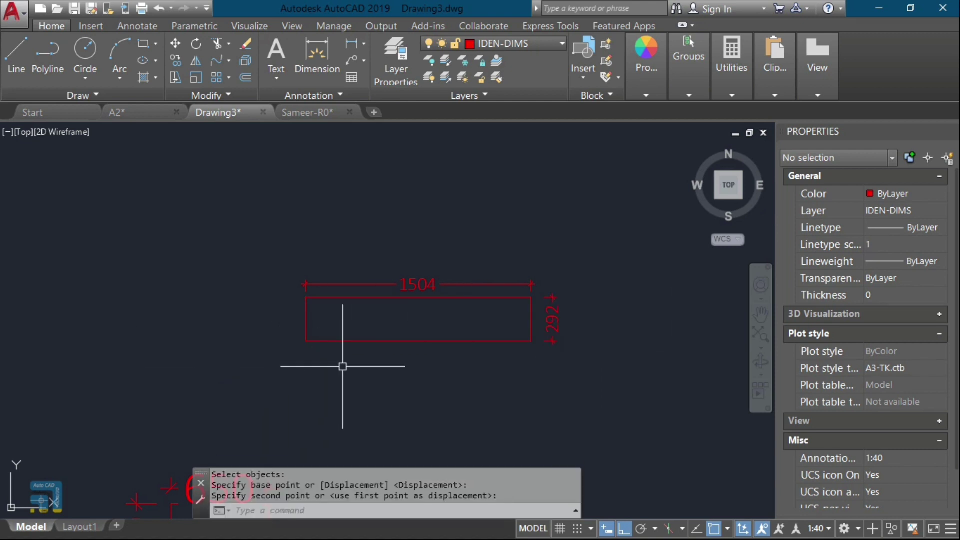
Step: Select the 1504 width dimension for removal
{"action": "key", "text": "Escape"}
{"action": "left_click", "coordinate": [520, 296]}
{"action": "left_click", "coordinate": [480, 277]}
Step: Erase the 1504 width and 292 height dimensions, leaving the bare rectangle
{"action": "type", "text": "e"}
{"action": "key", "text": "Return"}
{"action": "left_click", "coordinate": [553, 318]}
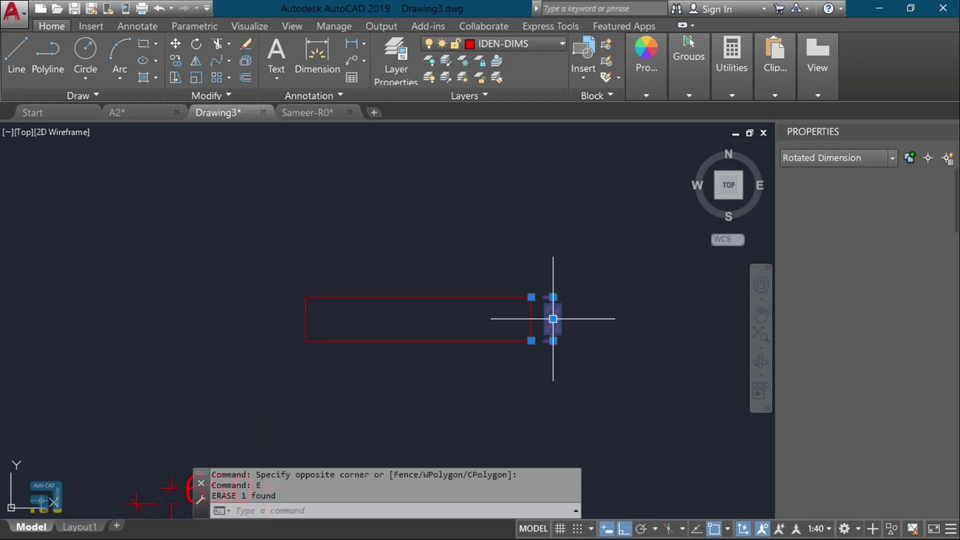
{"action": "key", "text": "Delete"}
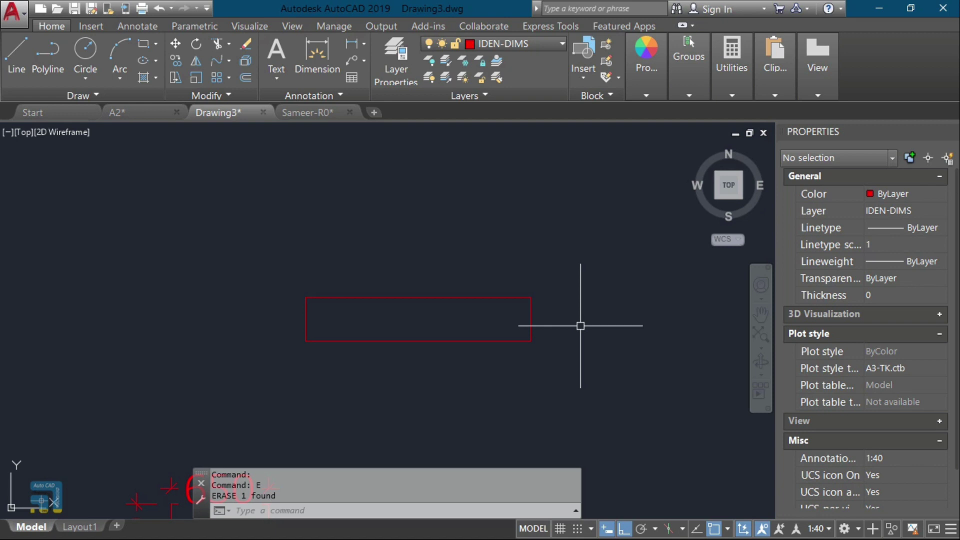
{"action": "middle_click_drag", "start_coordinate": [580, 325], "coordinate": [580, 292]}
{"action": "left_click_drag", "start_coordinate": [580, 292], "coordinate": [458, 281]}
{"action": "key", "text": "Escape"}
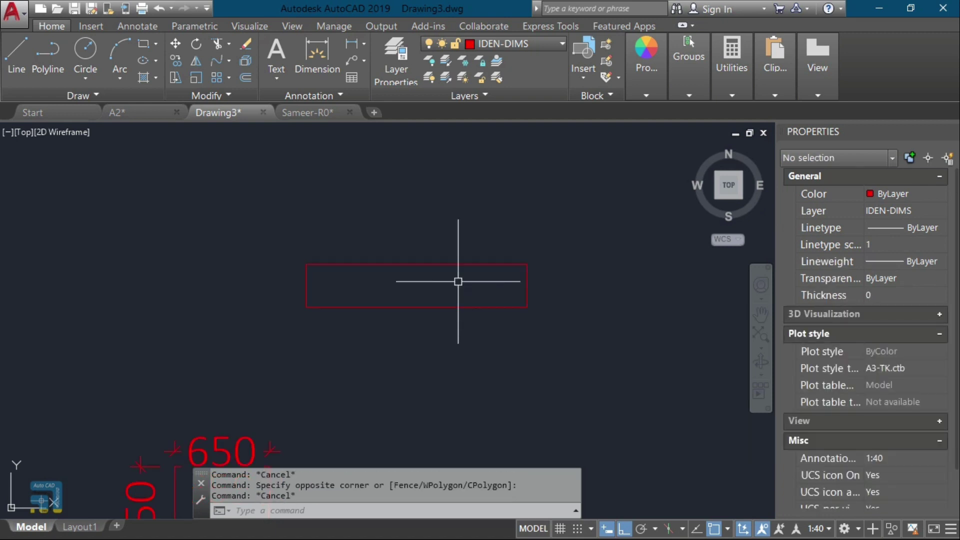
{"action": "left_click", "coordinate": [467, 249]}
{"action": "left_click", "coordinate": [451, 282]}
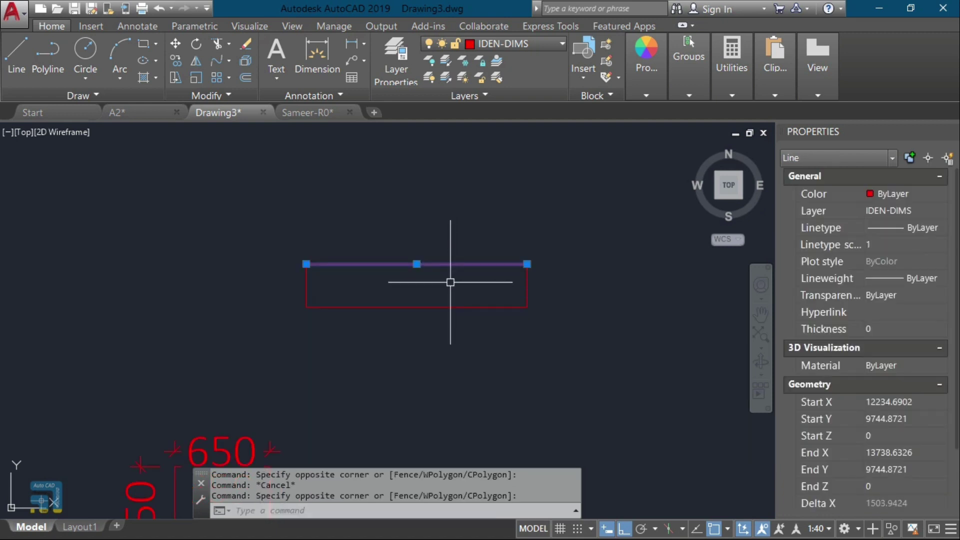
{"action": "type", "text": "co"}
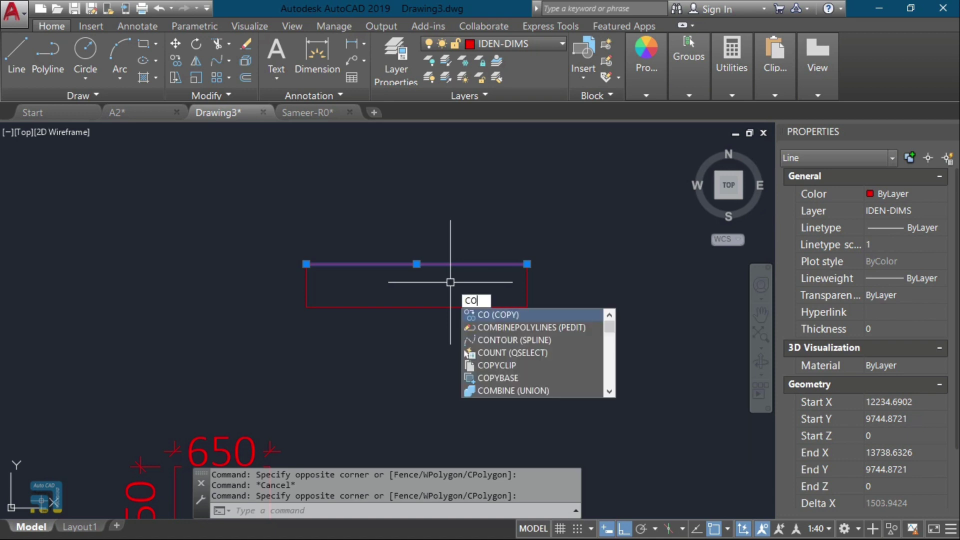
{"action": "key", "text": "Return"}
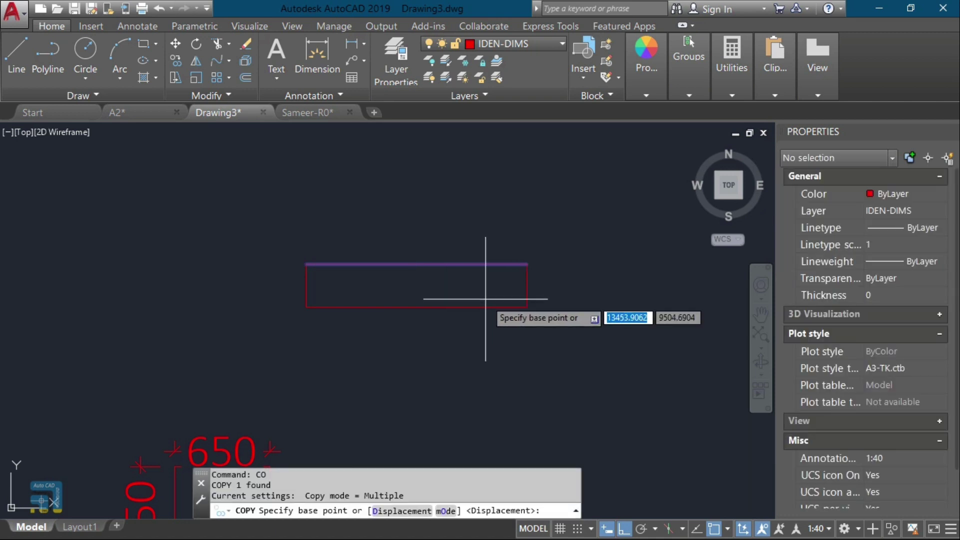
{"action": "left_click", "coordinate": [491, 305]}
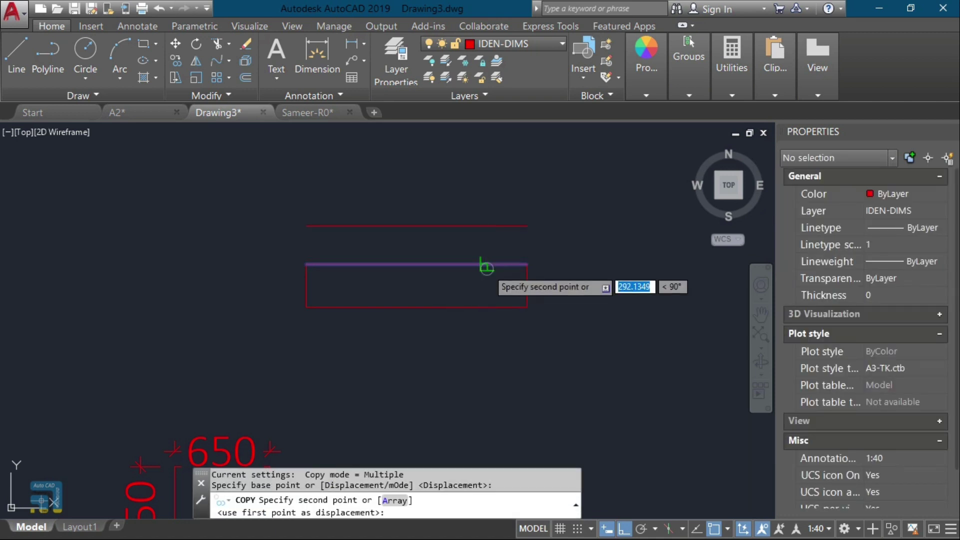
{"action": "left_click", "coordinate": [485, 265]}
{"action": "left_click", "coordinate": [486, 220]}
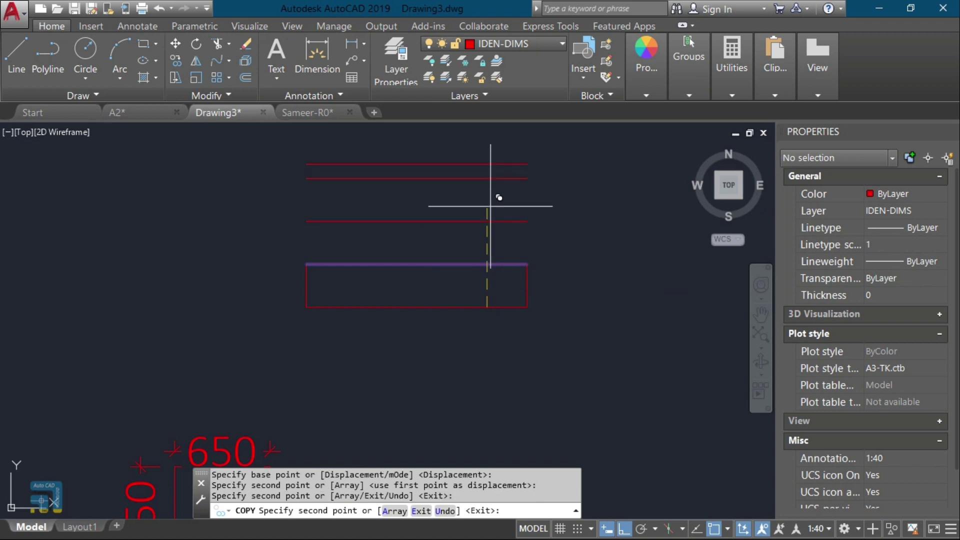
{"action": "left_click", "coordinate": [485, 178]}
{"action": "middle_click_drag", "start_coordinate": [487, 179], "coordinate": [464, 290]}
{"action": "left_click", "coordinate": [464, 156]}
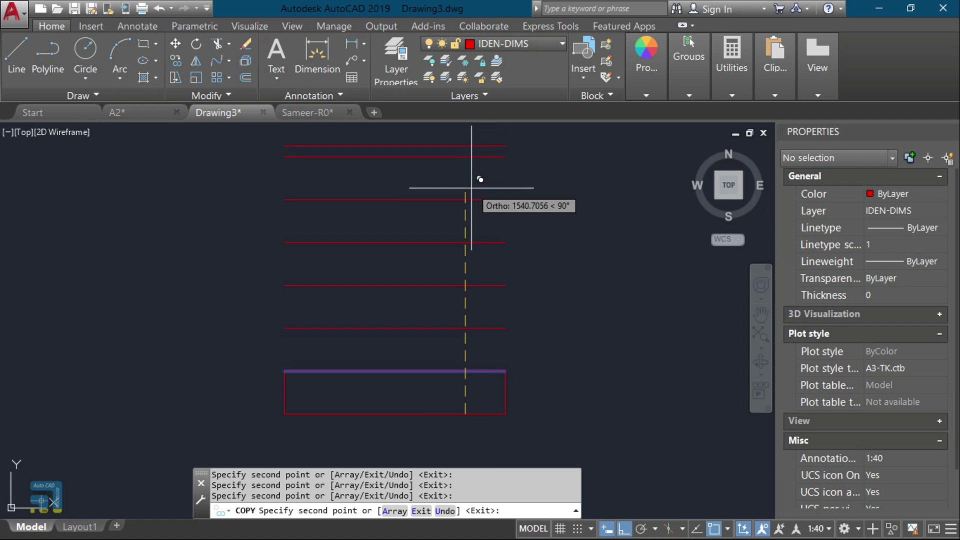
{"action": "key", "text": "Escape"}
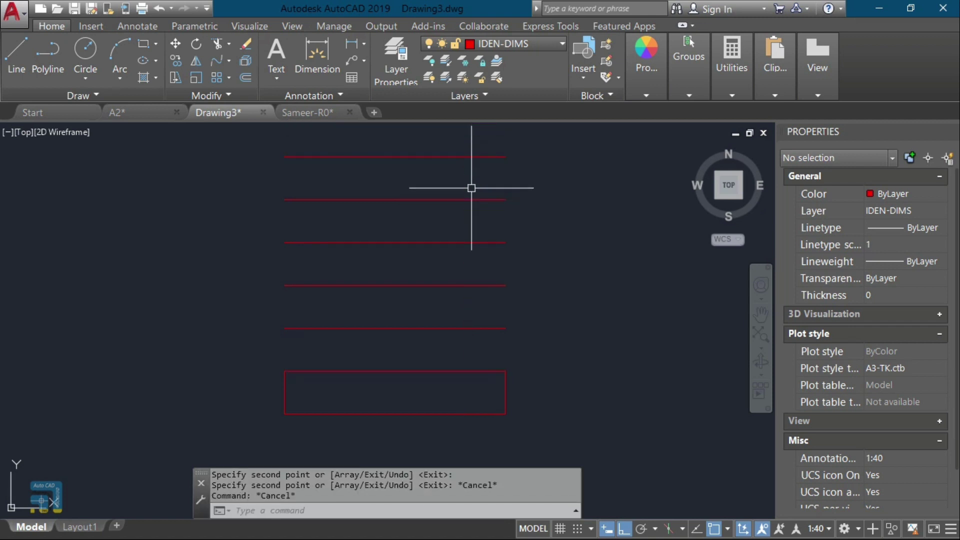
{"action": "type", "text": "u"}
{"action": "key", "text": "Return"}
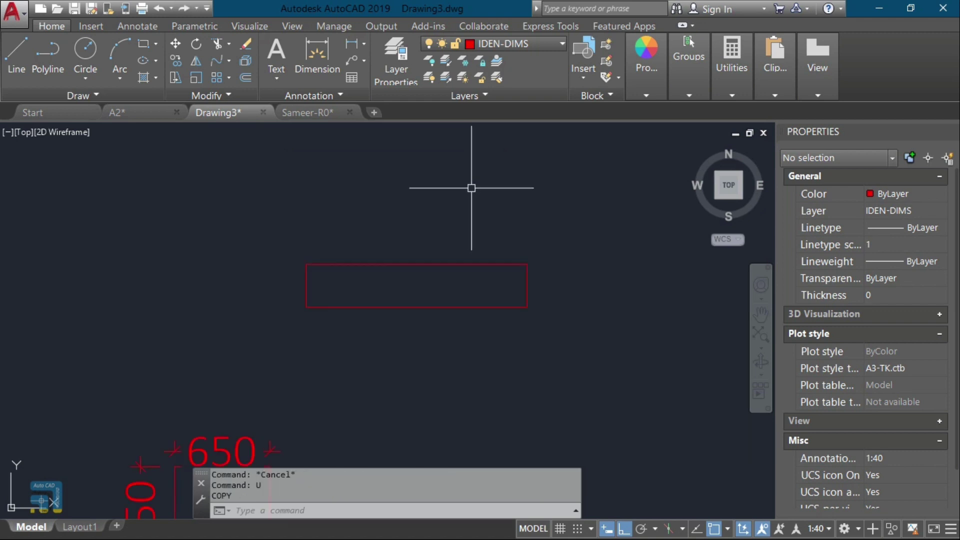
{"action": "type", "text": "co"}
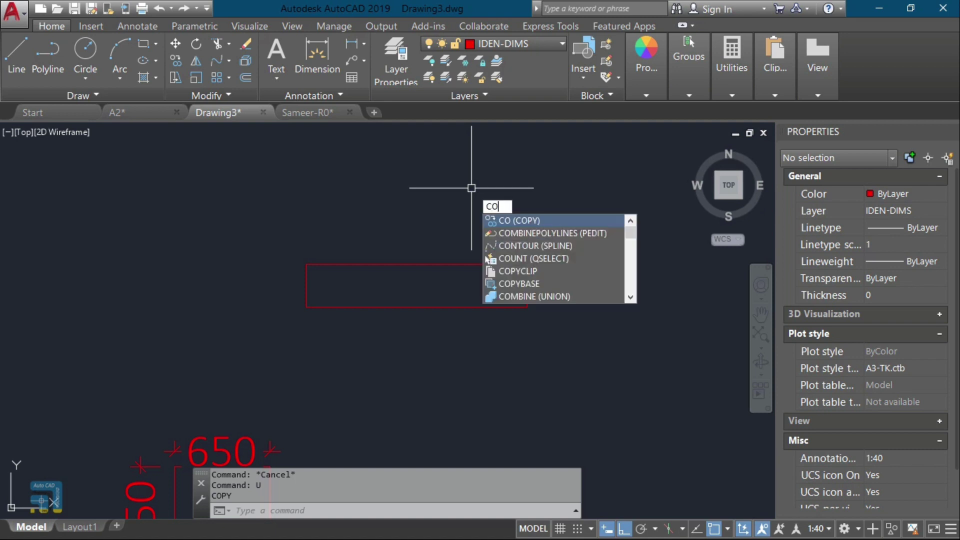
{"action": "key", "text": "Return"}
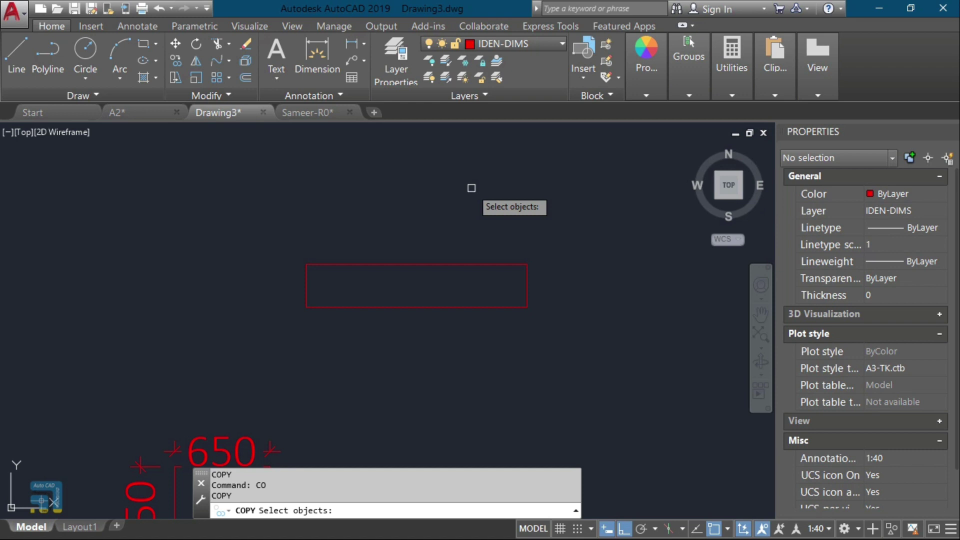
{"action": "left_click", "coordinate": [492, 264]}
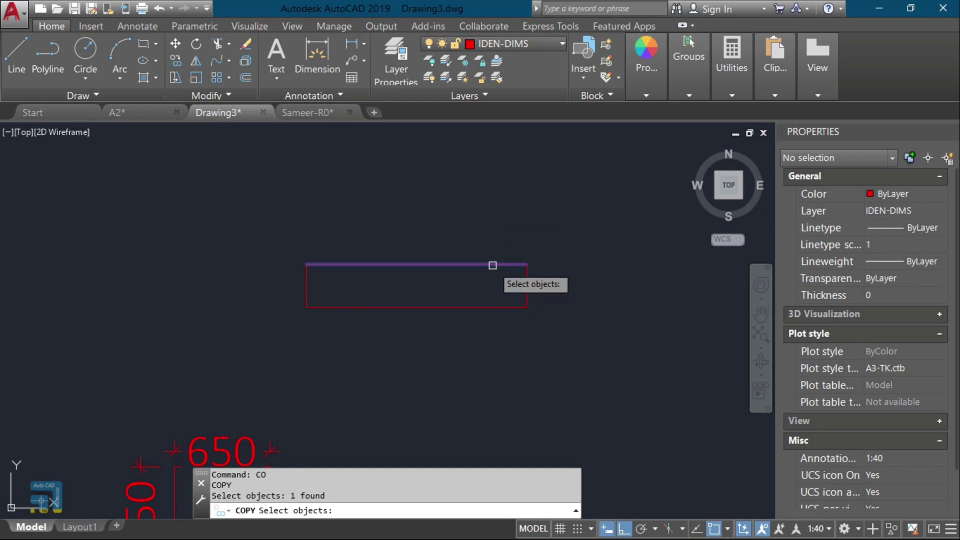
{"action": "key", "text": "Return"}
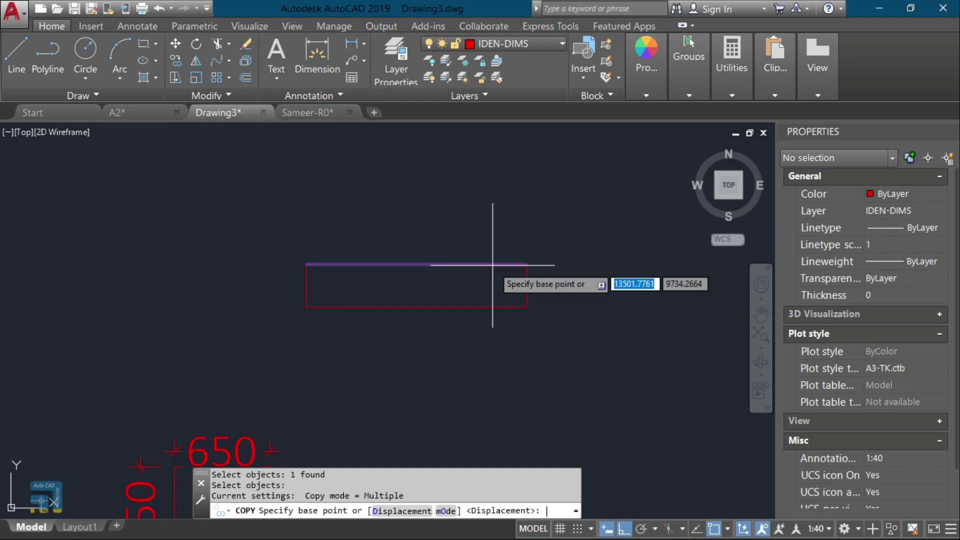
{"action": "left_click", "coordinate": [527, 305]}
{"action": "left_click", "coordinate": [527, 264]}
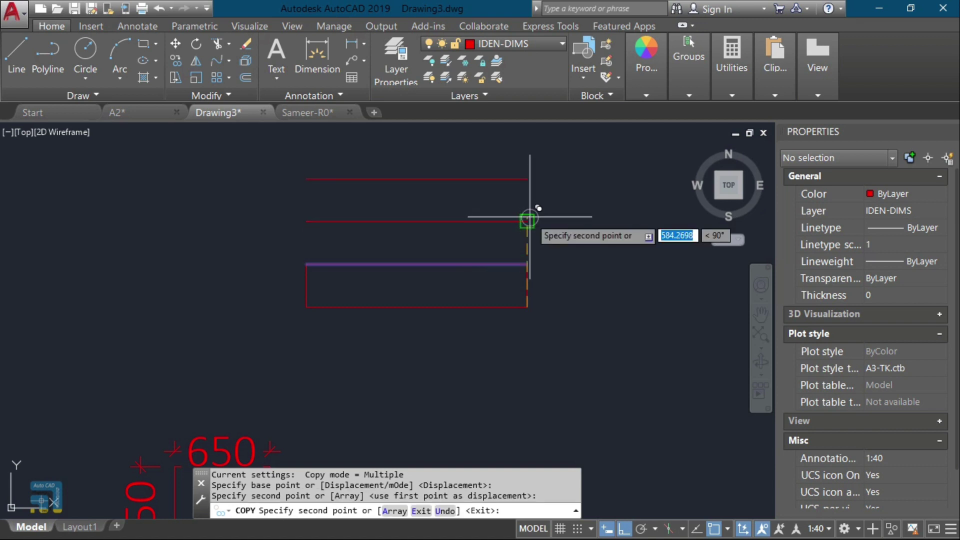
{"action": "left_click", "coordinate": [526, 178]}
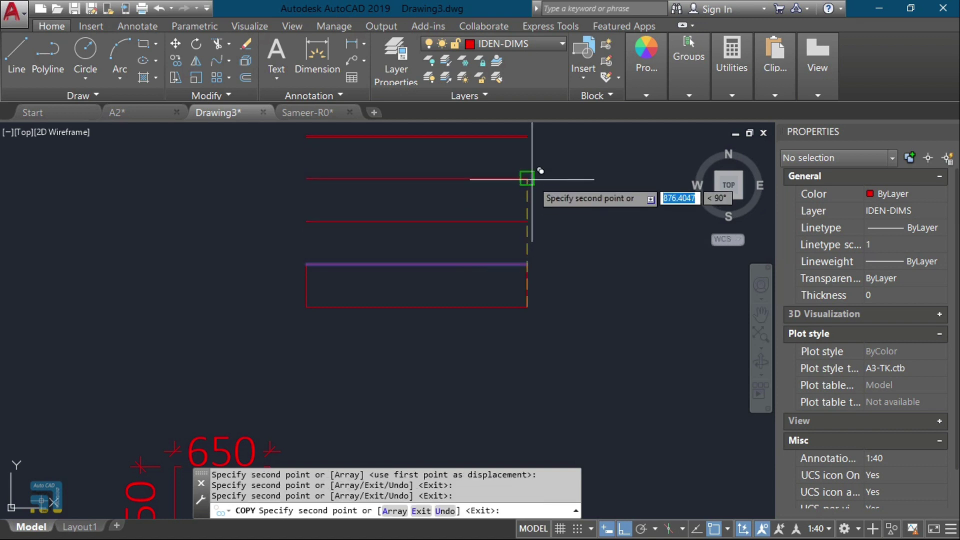
{"action": "left_click", "coordinate": [528, 136]}
{"action": "key", "text": "Escape"}
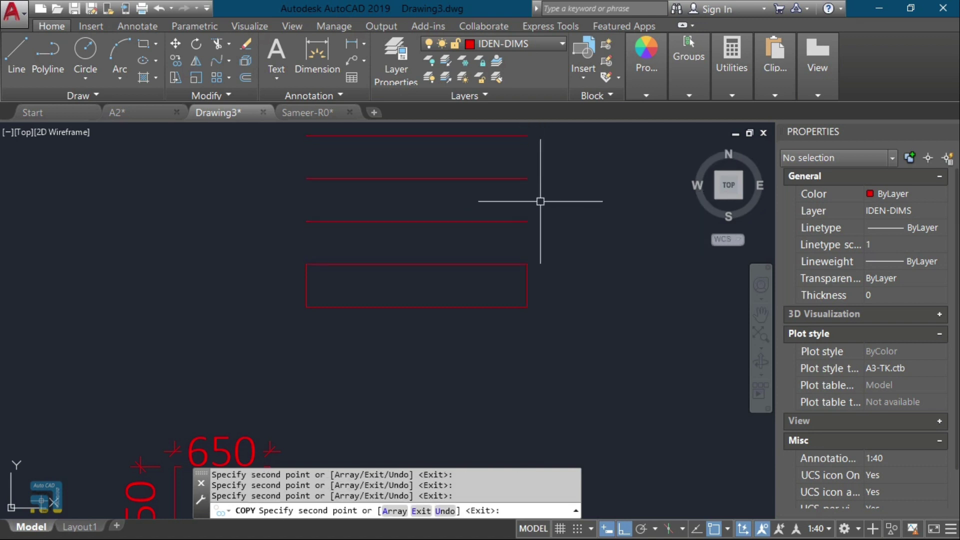
{"action": "type", "text": "u"}
{"action": "key", "text": "Return"}
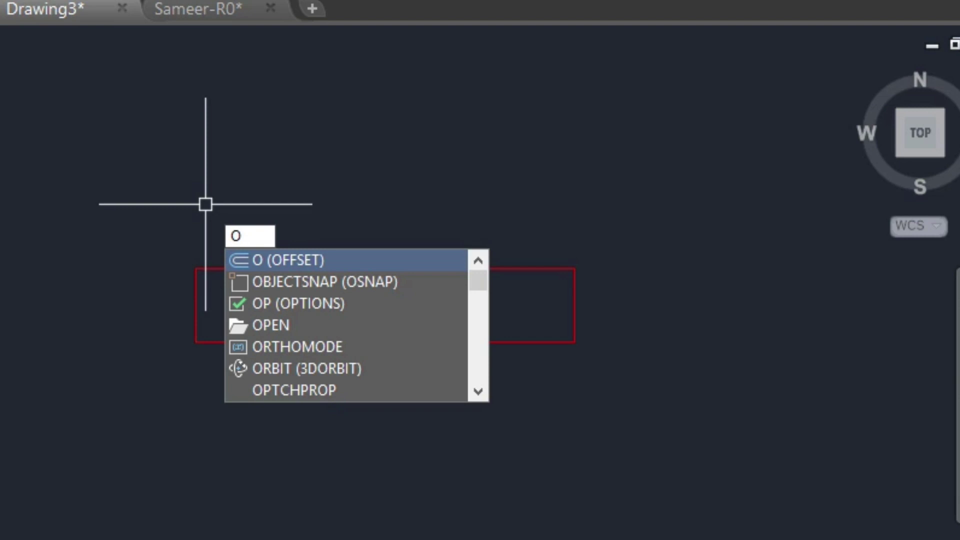
Step: Dimension the rectangle's right edge as 292 with DLI
{"action": "type", "text": "O"}
{"action": "key", "text": "BackSpace"}
{"action": "type", "text": "DLi"}
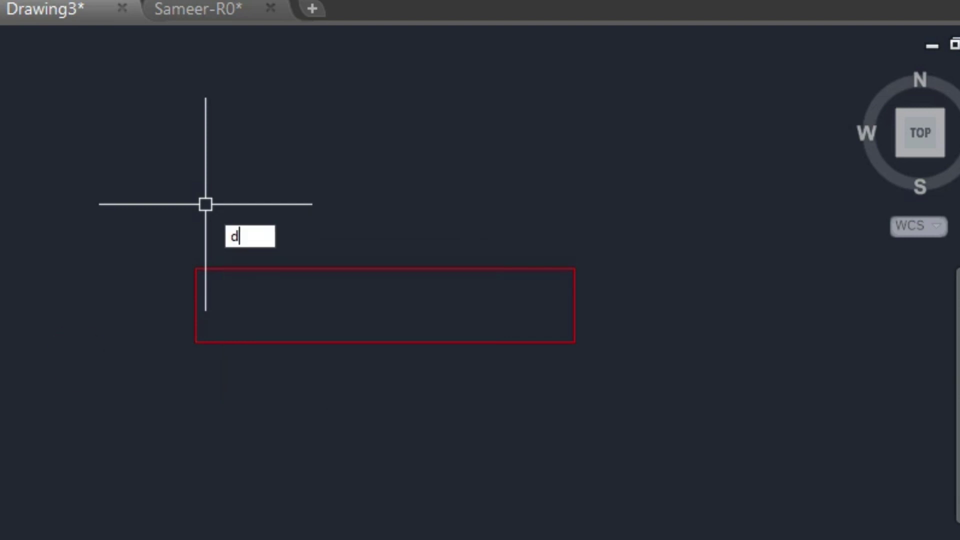
{"action": "key", "text": "Return"}
{"action": "key", "text": "Return"}
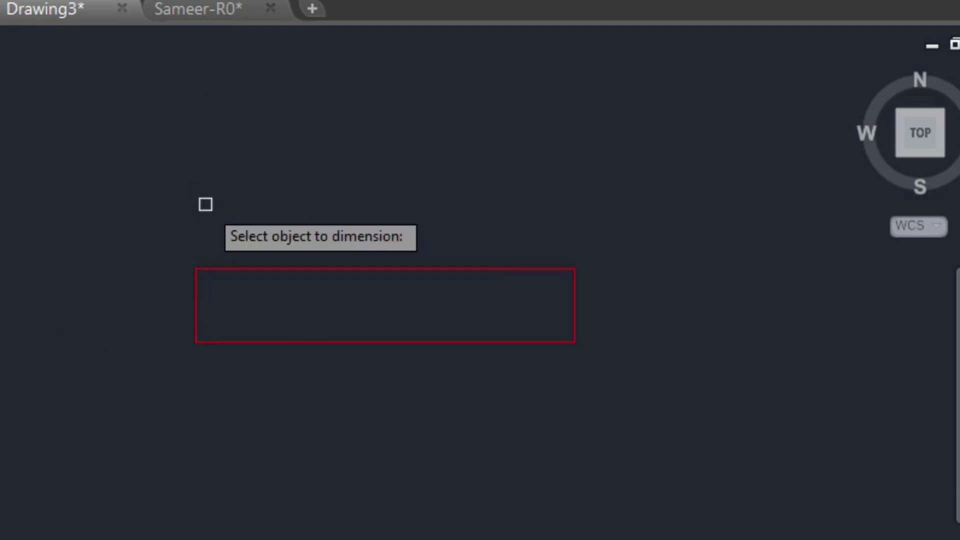
{"action": "left_click", "coordinate": [574, 318]}
{"action": "left_click", "coordinate": [597, 320]}
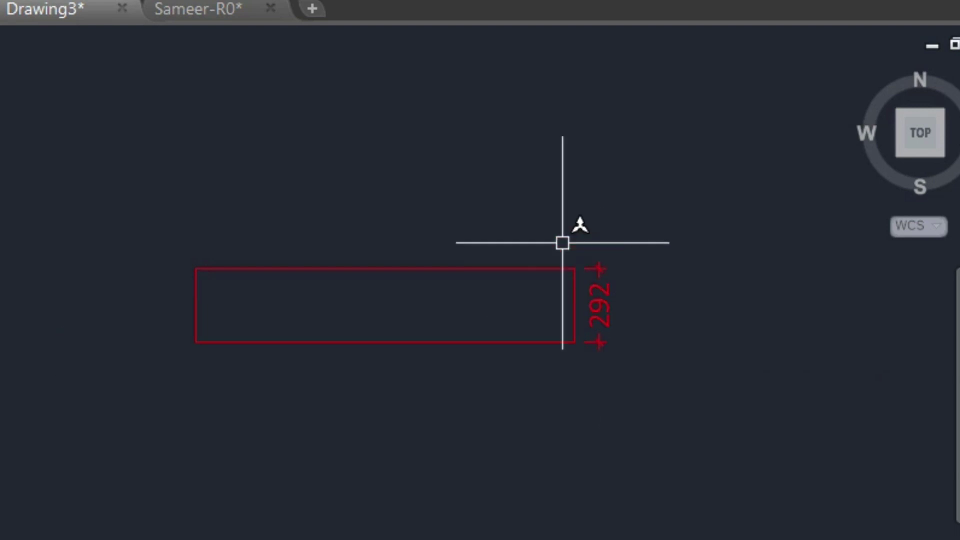
Step: Offset the rectangle's top edge upward by 292, repeating on each new line
{"action": "type", "text": "o"}
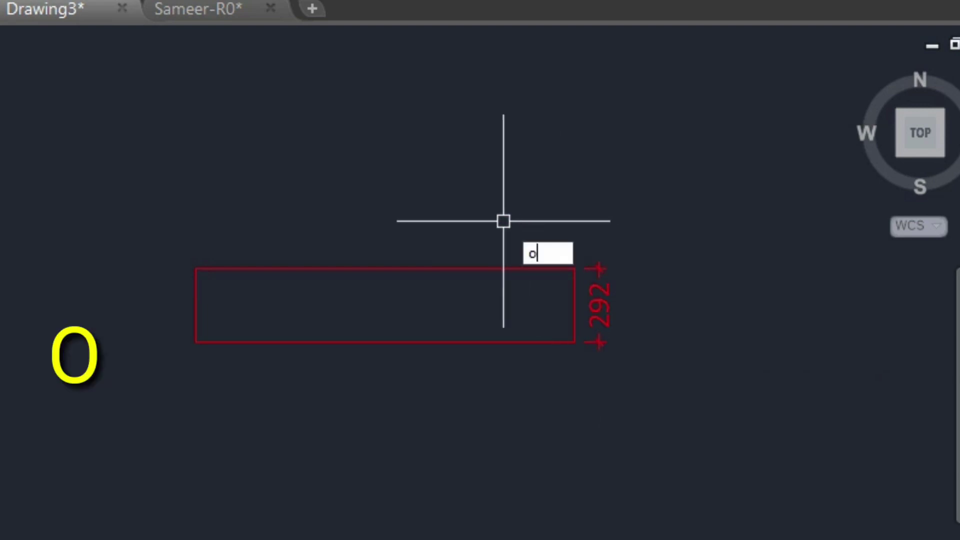
{"action": "key", "text": "Return"}
{"action": "type", "text": "292"}
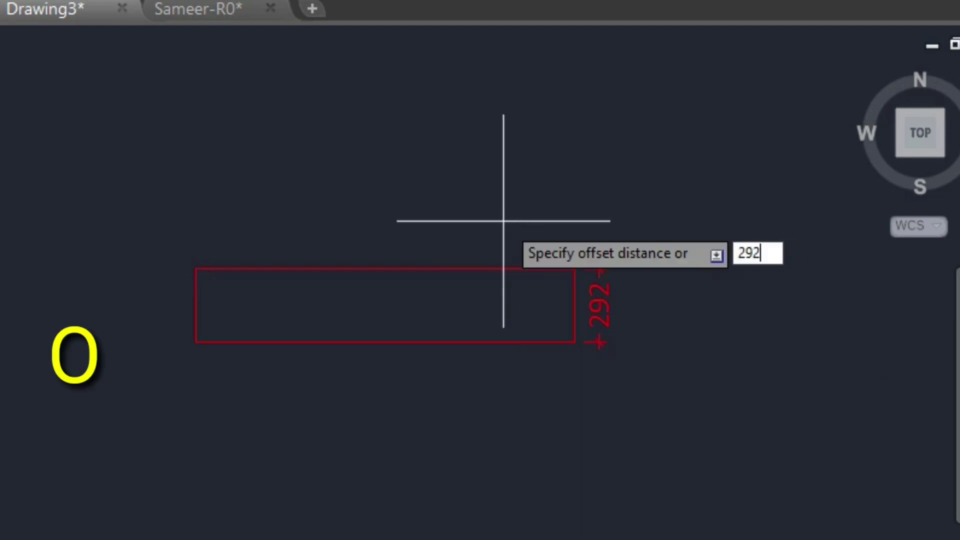
{"action": "key", "text": "Return"}
{"action": "left_click", "coordinate": [475, 268]}
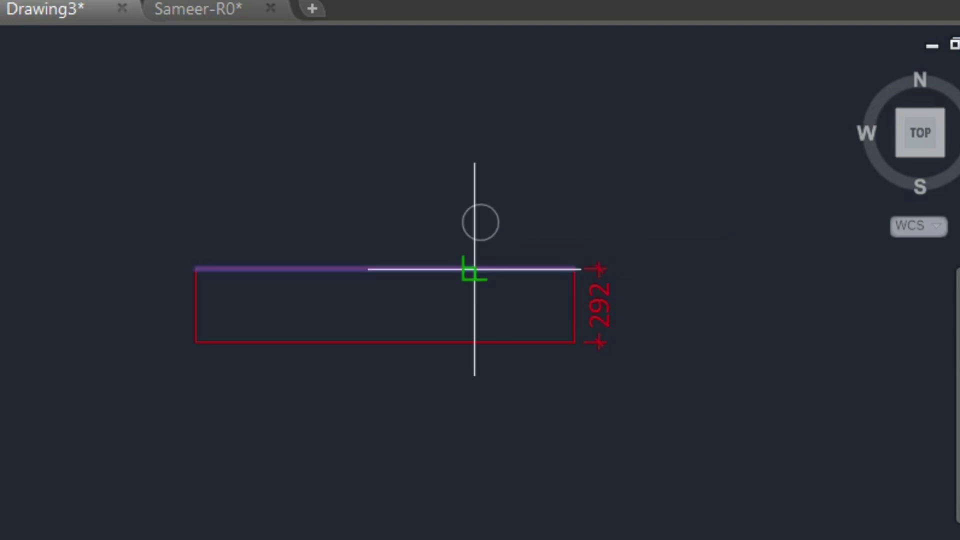
{"action": "left_click", "coordinate": [475, 260]}
{"action": "left_click", "coordinate": [479, 196]}
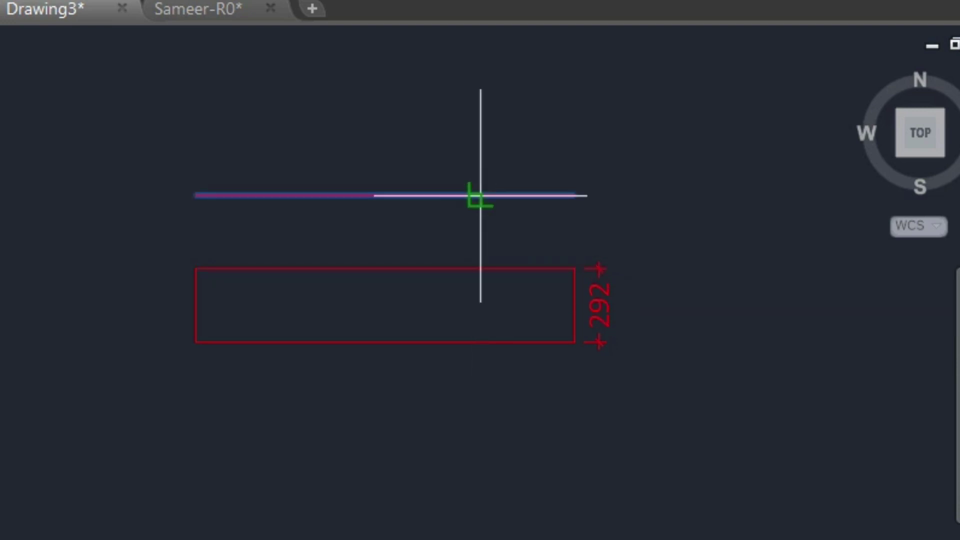
{"action": "left_click", "coordinate": [488, 131]}
{"action": "left_click", "coordinate": [488, 122]}
{"action": "left_click", "coordinate": [489, 98]}
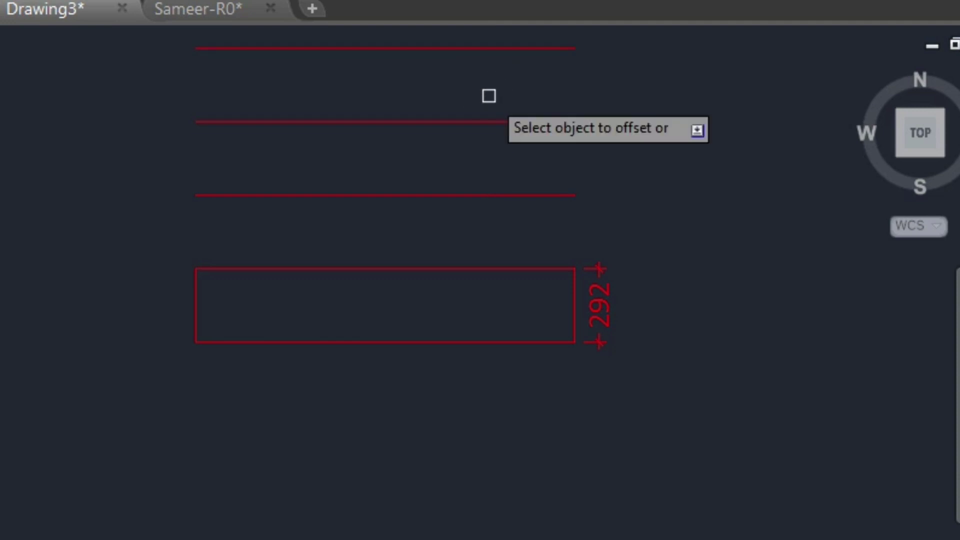
Step: Continue stacking 292-spaced tread lines upward until eight parallel lines exist
{"action": "scroll", "coordinate": [486, 219], "scroll_direction": "down", "scroll_amount": 2}
{"action": "middle_click_drag", "start_coordinate": [486, 218], "coordinate": [383, 433]}
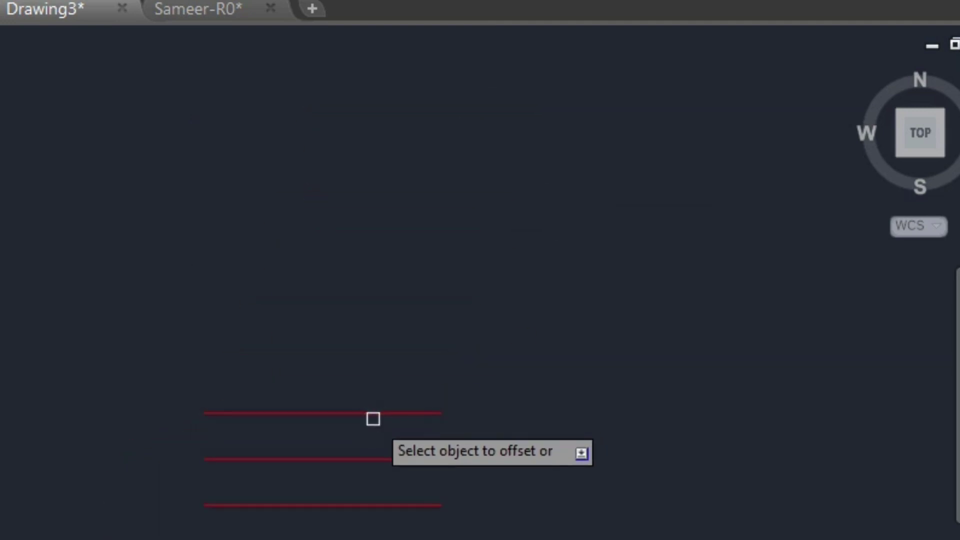
{"action": "left_click", "coordinate": [376, 412]}
{"action": "left_click", "coordinate": [374, 364]}
{"action": "left_click", "coordinate": [384, 367]}
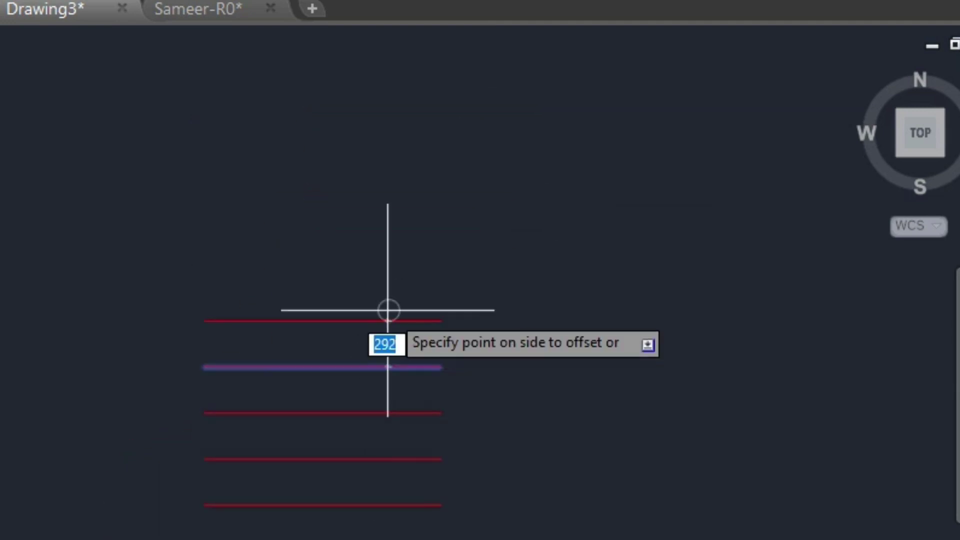
{"action": "left_click", "coordinate": [388, 310]}
{"action": "left_click", "coordinate": [381, 326]}
{"action": "left_click", "coordinate": [388, 290]}
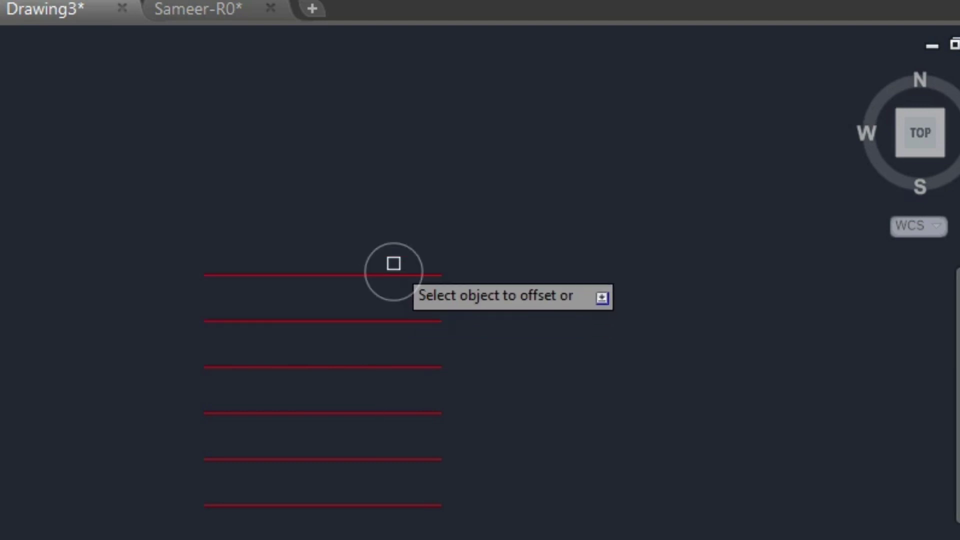
{"action": "left_click", "coordinate": [393, 272]}
{"action": "left_click", "coordinate": [393, 270]}
{"action": "left_click", "coordinate": [401, 228]}
{"action": "left_click", "coordinate": [401, 202]}
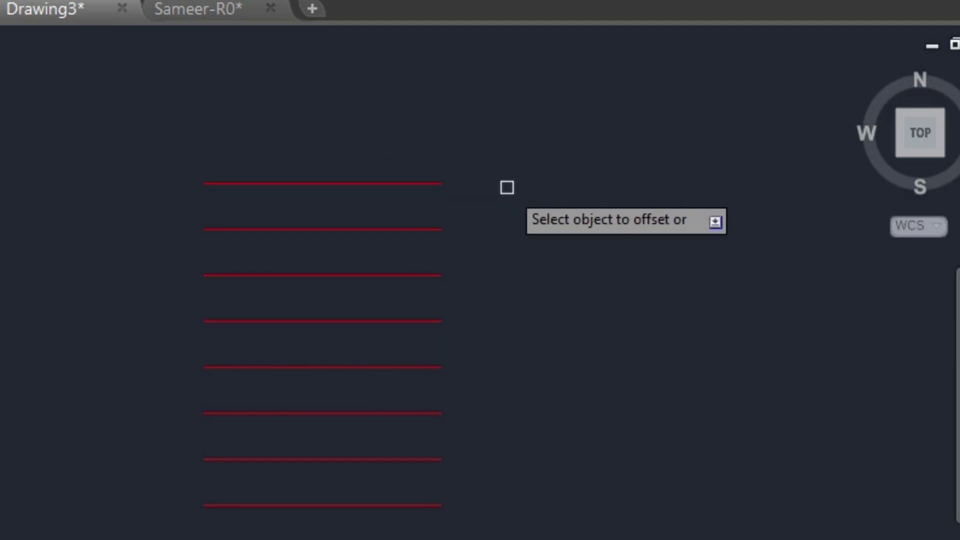
Step: End the offsets and cancel a stray stretch of the vertical line's end
{"action": "key", "text": "Escape"}
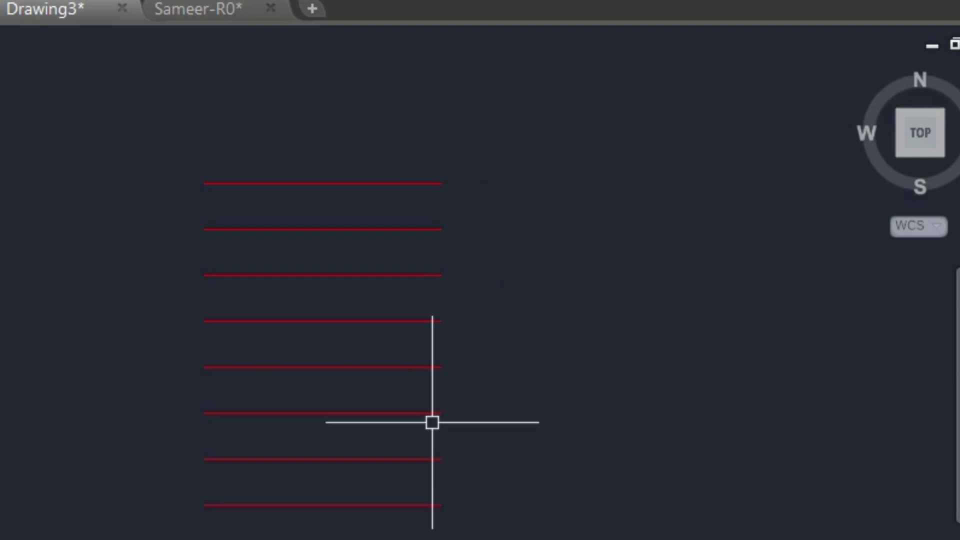
{"action": "left_click", "coordinate": [441, 538]}
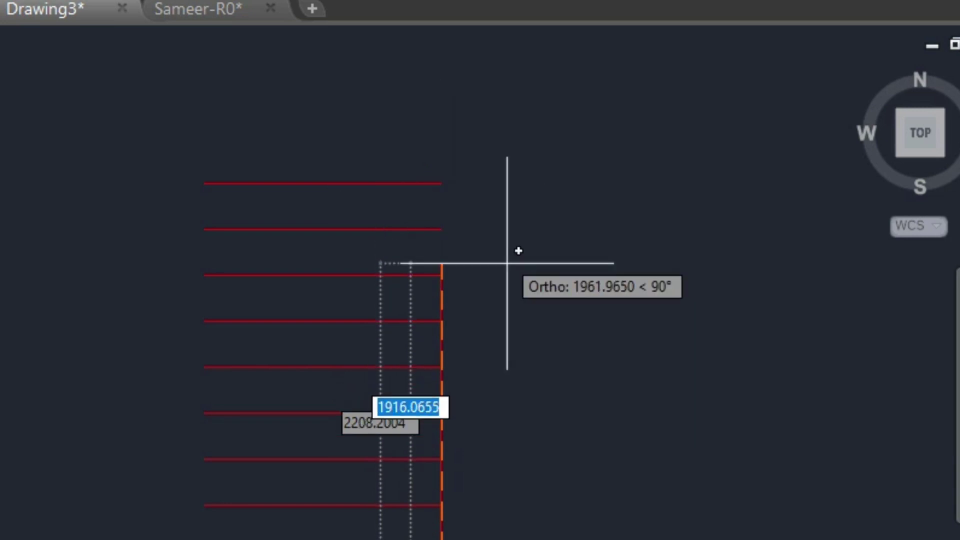
{"action": "key", "text": "Escape"}
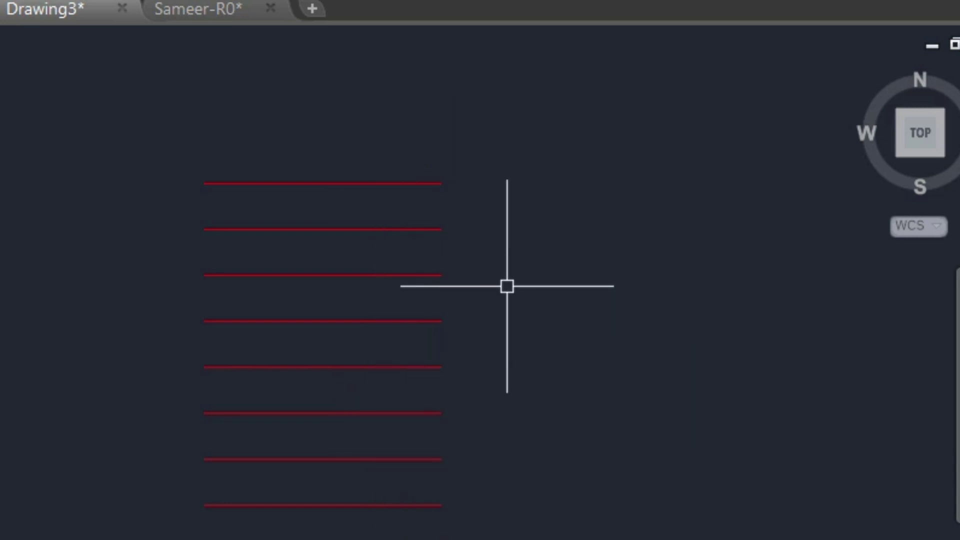
{"action": "key", "text": "Return"}
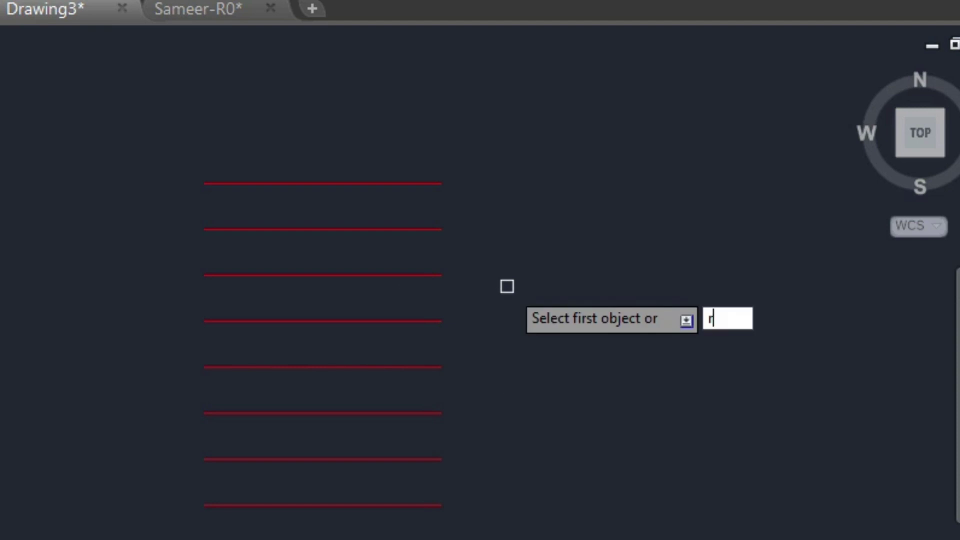
Step: Fillet the top tread line to the left and right vertical lines with sharp corners
{"action": "key", "text": "Return"}
{"action": "key", "text": "Return"}
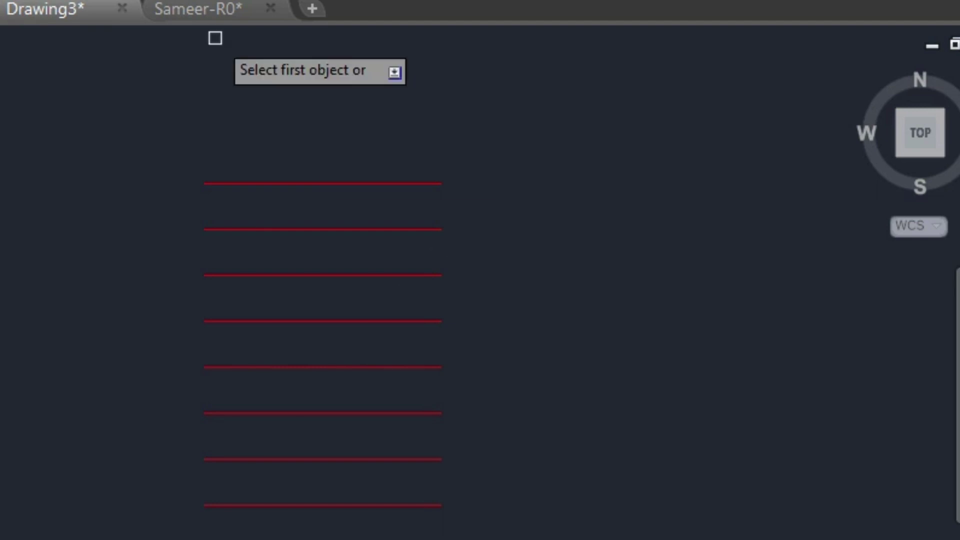
{"action": "left_click", "coordinate": [343, 179]}
{"action": "left_click", "coordinate": [440, 529]}
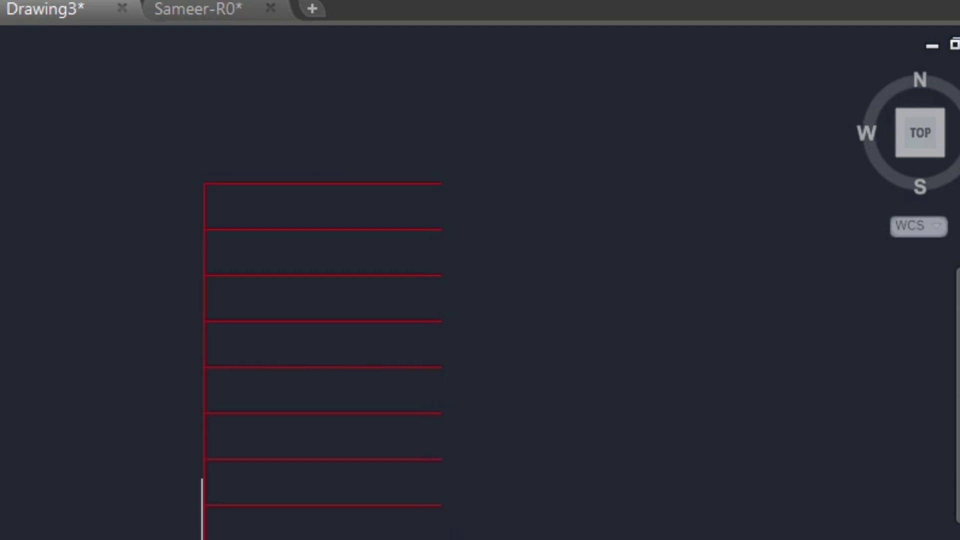
{"action": "right_click", "coordinate": [447, 397]}
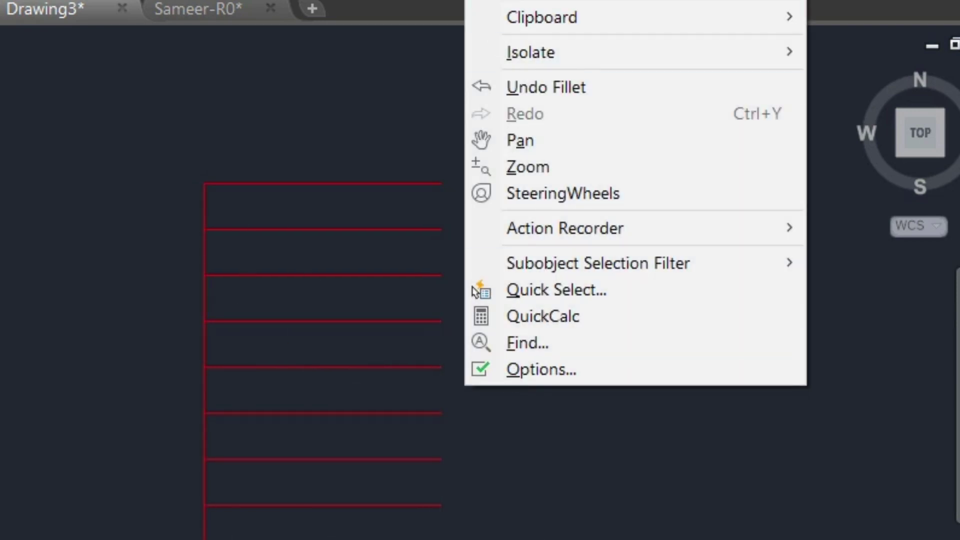
{"action": "left_click", "coordinate": [500, 3]}
{"action": "left_click", "coordinate": [428, 184]}
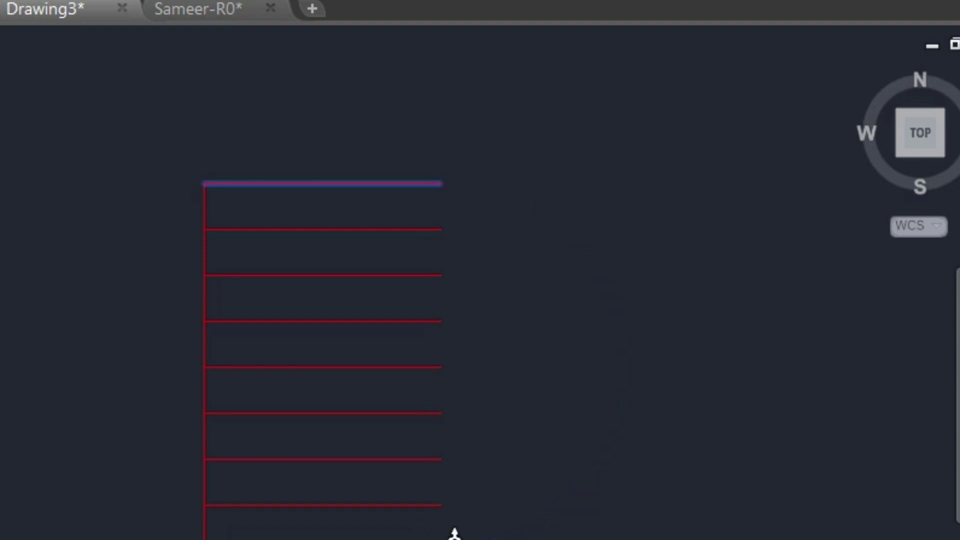
{"action": "left_click", "coordinate": [441, 465]}
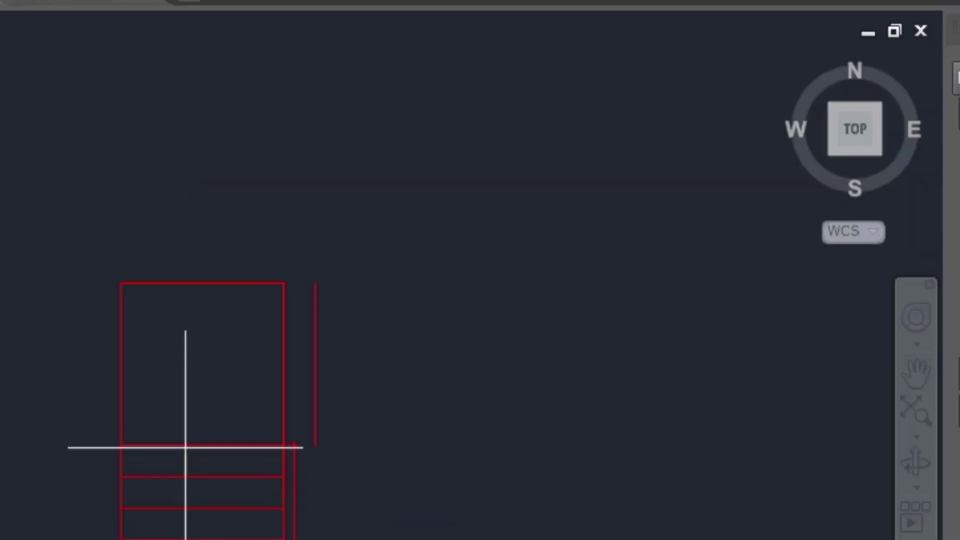
{"action": "left_click", "coordinate": [183, 445]}
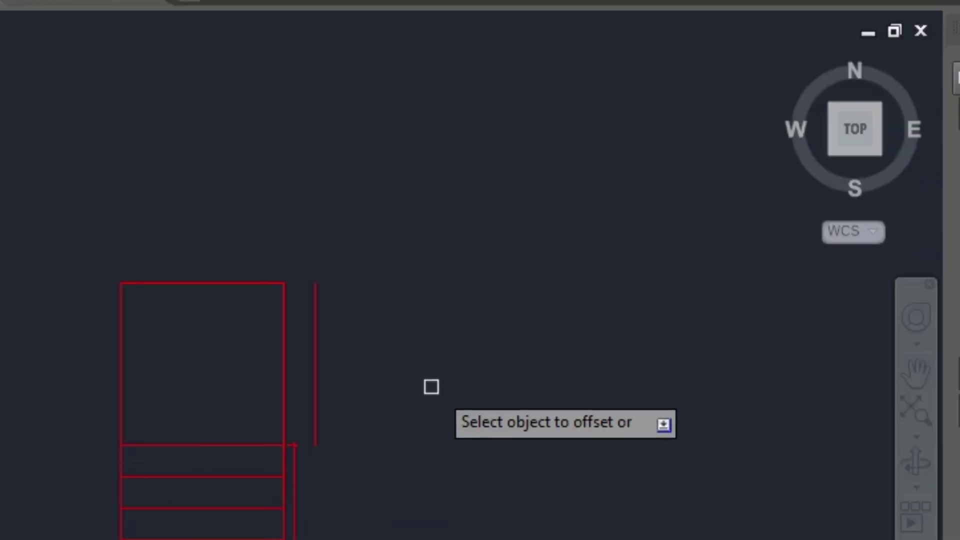
Step: Offset the vertical line rightward, then redefine the distance by two points and copy again
{"action": "left_click", "coordinate": [316, 374]}
{"action": "left_click", "coordinate": [340, 380]}
{"action": "left_click", "coordinate": [349, 353]}
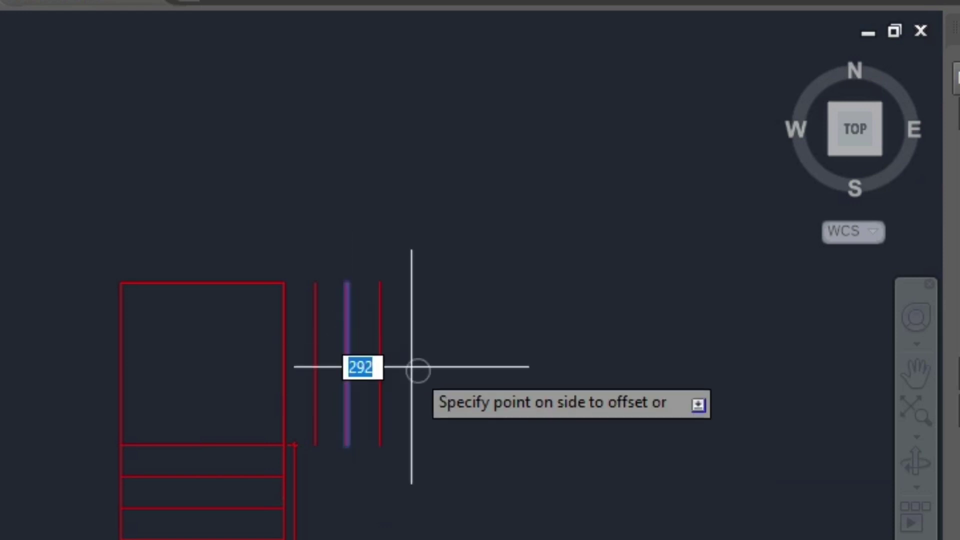
{"action": "left_click", "coordinate": [418, 370]}
{"action": "key", "text": "Return"}
{"action": "key", "text": "Return"}
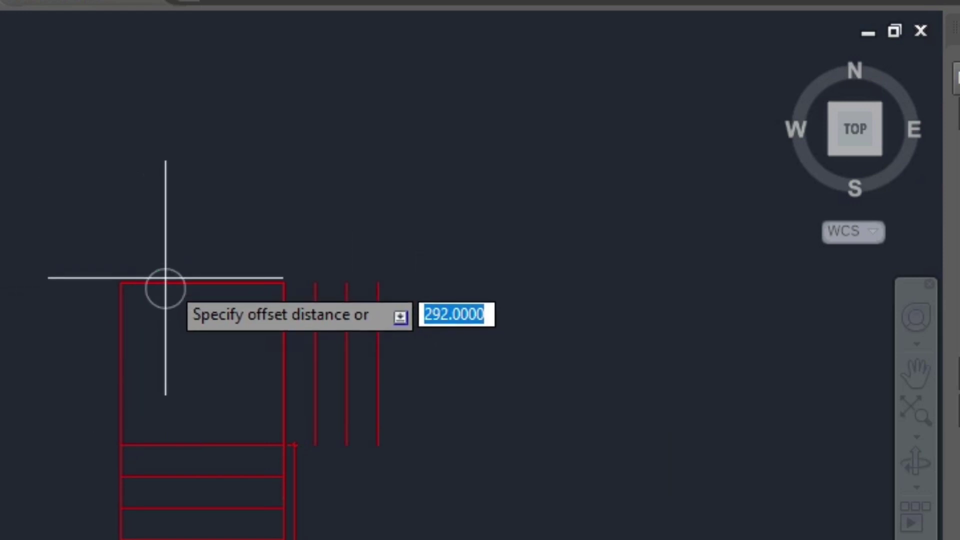
{"action": "left_click", "coordinate": [165, 283]}
{"action": "left_click", "coordinate": [165, 445]}
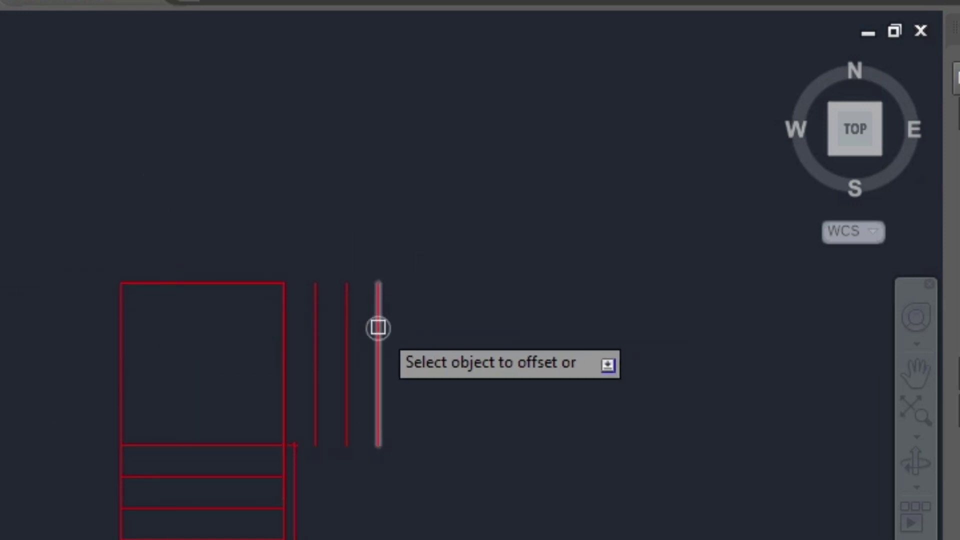
{"action": "left_click", "coordinate": [379, 325]}
{"action": "left_click", "coordinate": [534, 351]}
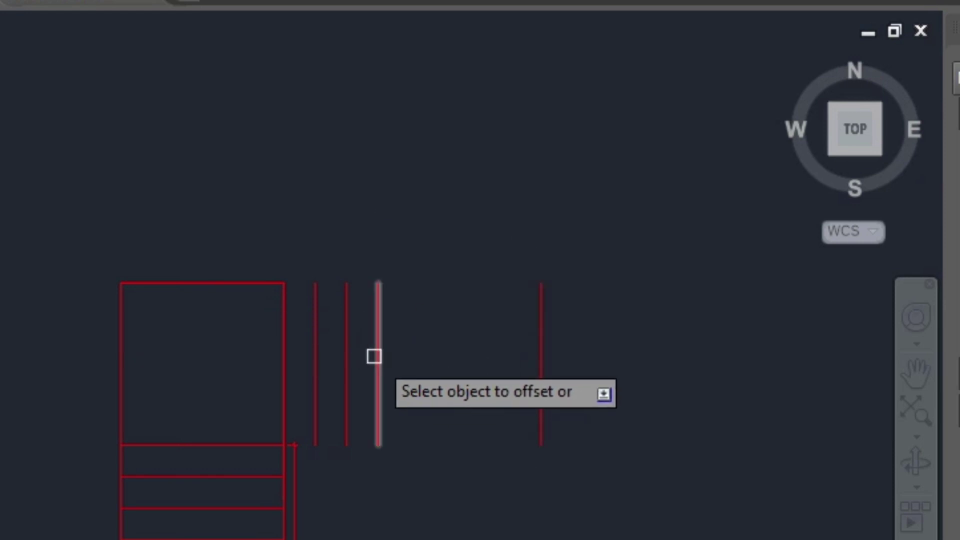
{"action": "key", "text": "Return"}
{"action": "key", "text": "Return"}
Step: Copy lines at the adjacent-line spacing, then delete the five extra vertical lines
{"action": "left_click", "coordinate": [346, 388]}
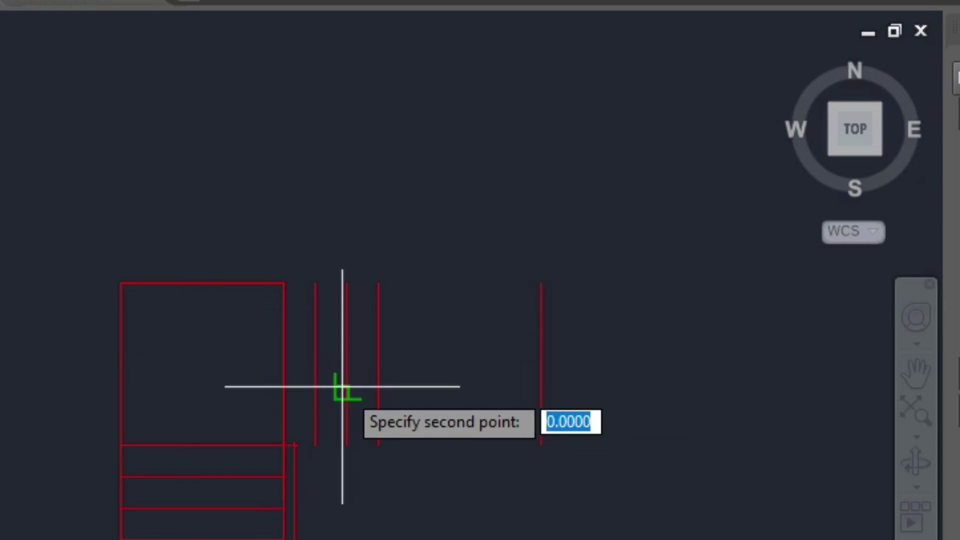
{"action": "left_click", "coordinate": [378, 392]}
{"action": "left_click", "coordinate": [379, 401]}
{"action": "left_click", "coordinate": [410, 405]}
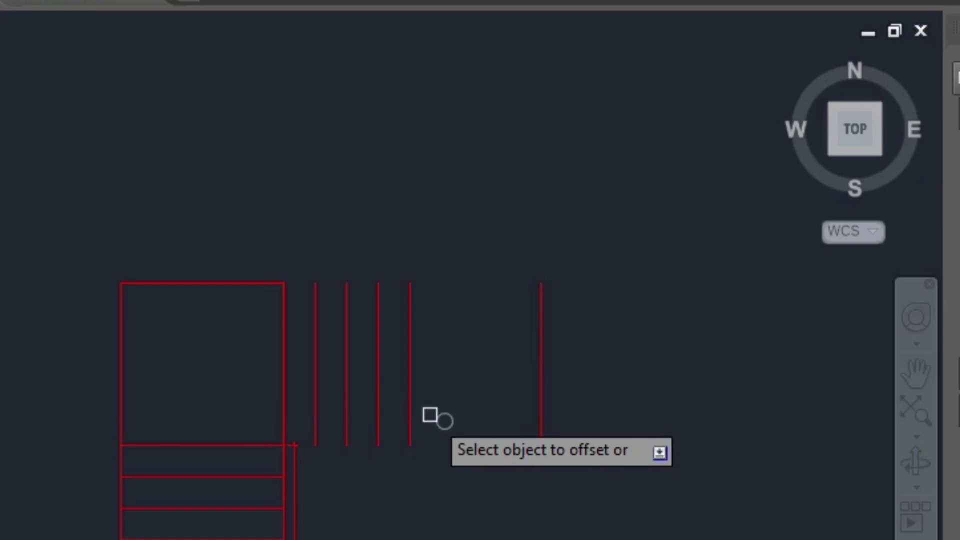
{"action": "left_click", "coordinate": [409, 398]}
{"action": "left_click", "coordinate": [450, 413]}
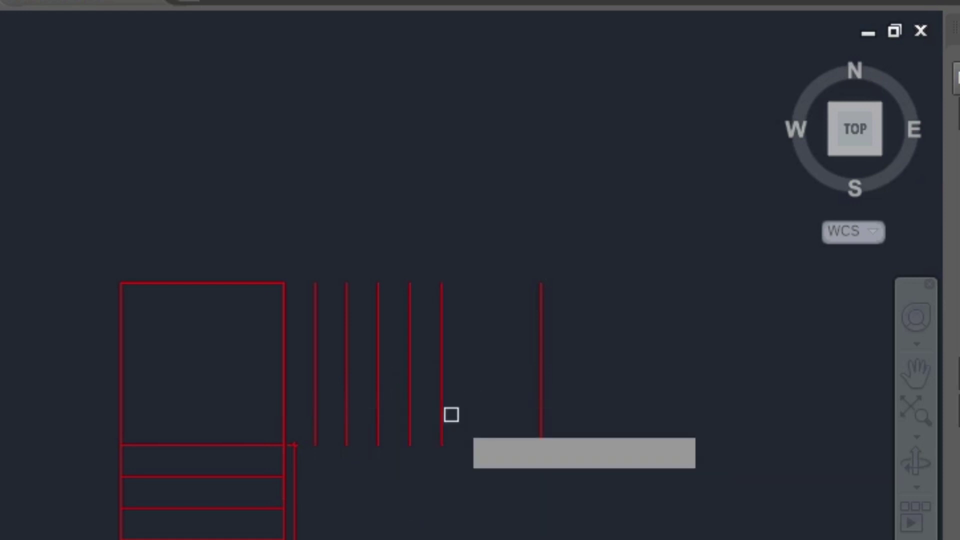
{"action": "left_click", "coordinate": [605, 280]}
{"action": "left_click", "coordinate": [343, 464]}
{"action": "key", "text": "Delete"}
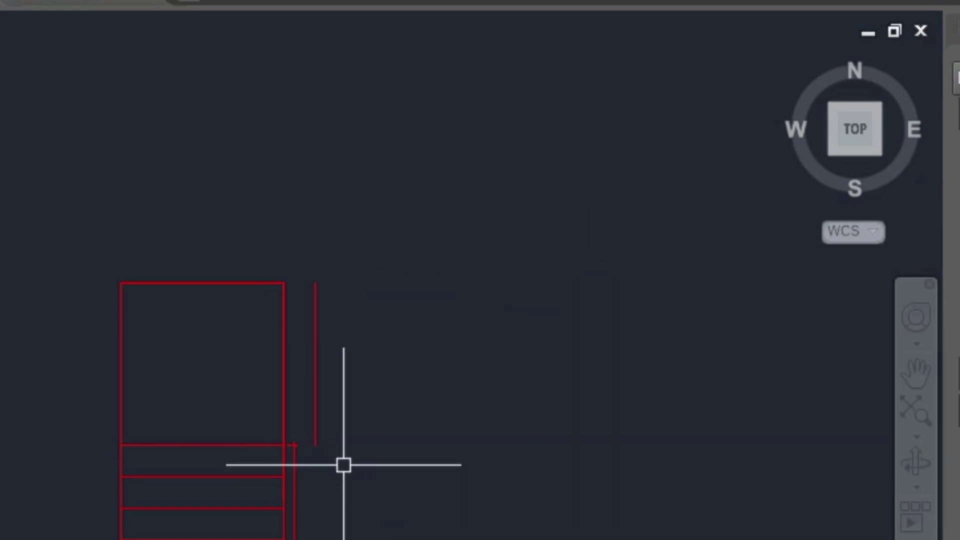
Step: Restart OFFSET at 292, copying the vertical line beside the plan to the right
{"action": "type", "text": "o"}
{"action": "key", "text": "Return"}
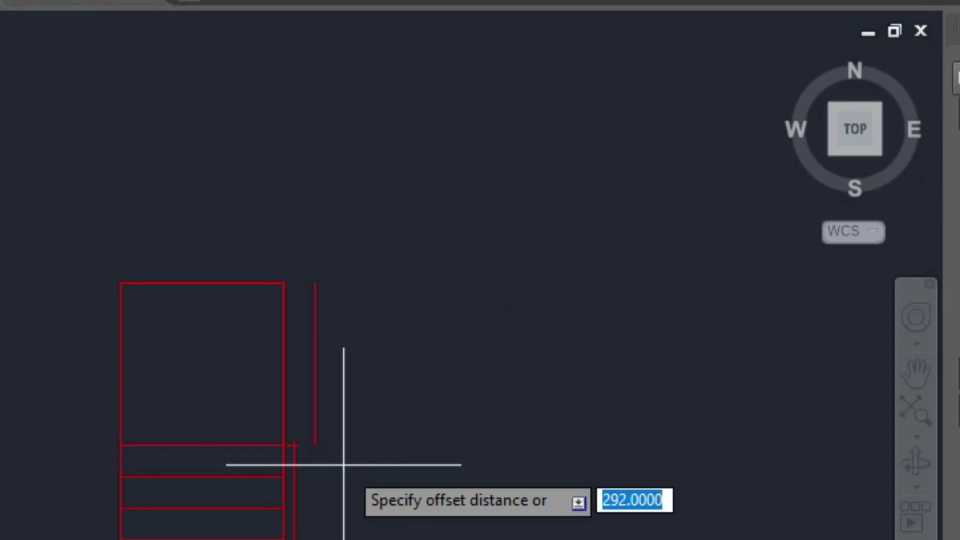
{"action": "key", "text": "Return"}
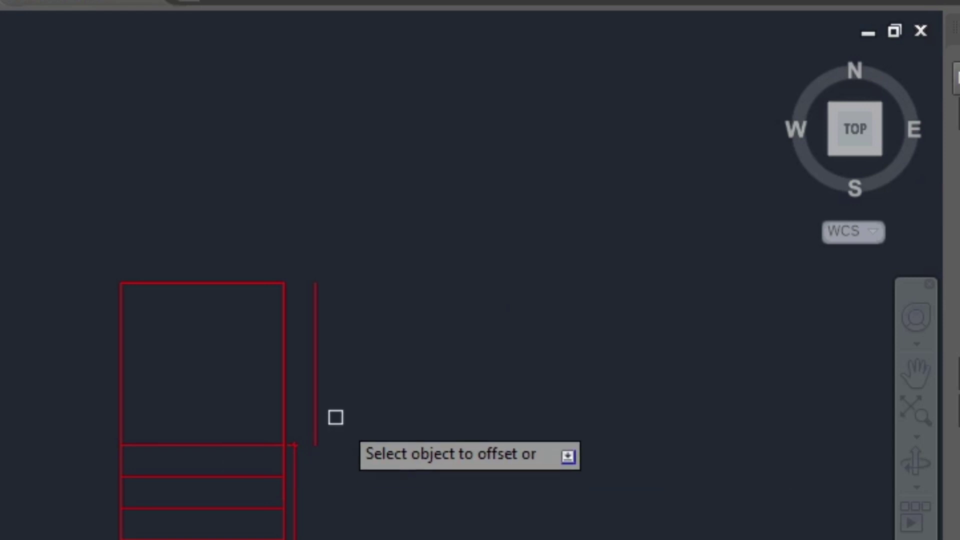
{"action": "left_click", "coordinate": [316, 400]}
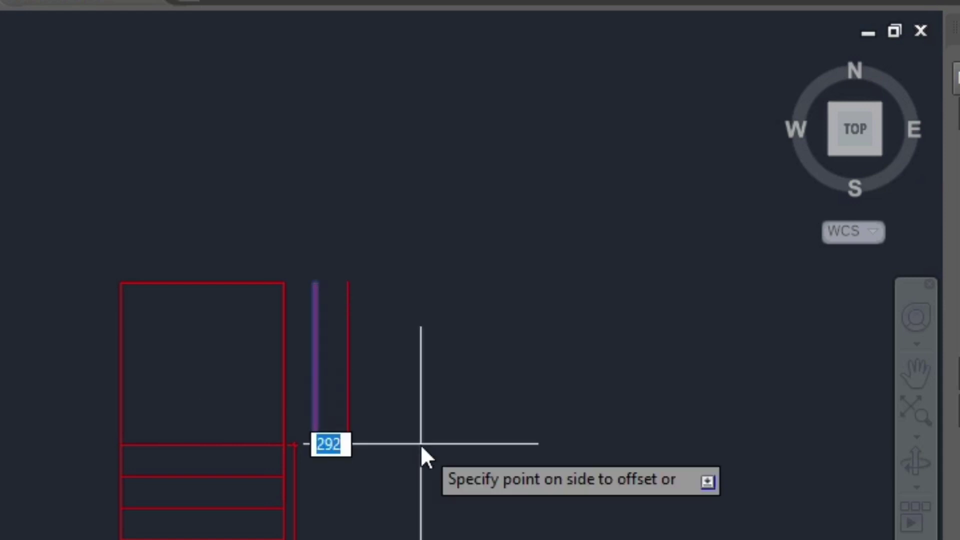
{"action": "left_click", "coordinate": [425, 447]}
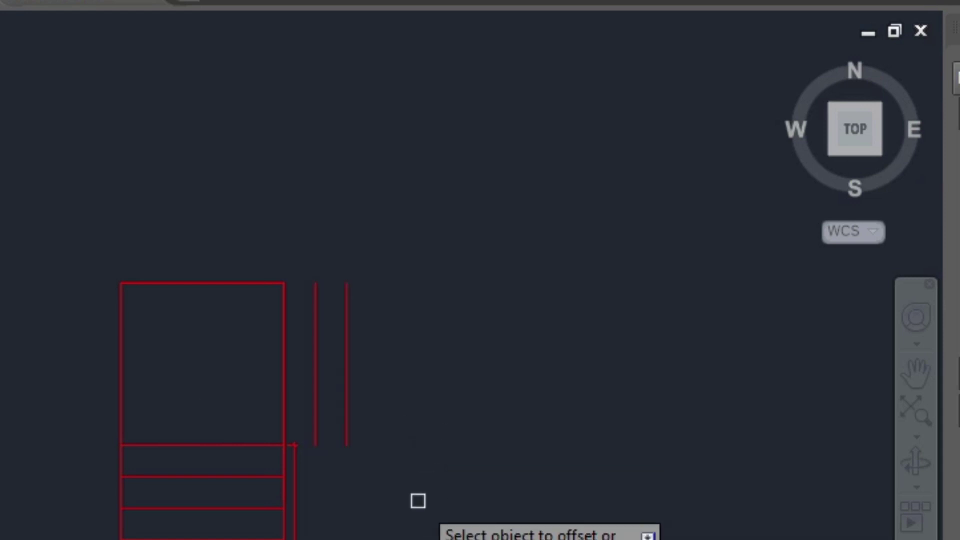
{"action": "left_click", "coordinate": [345, 423]}
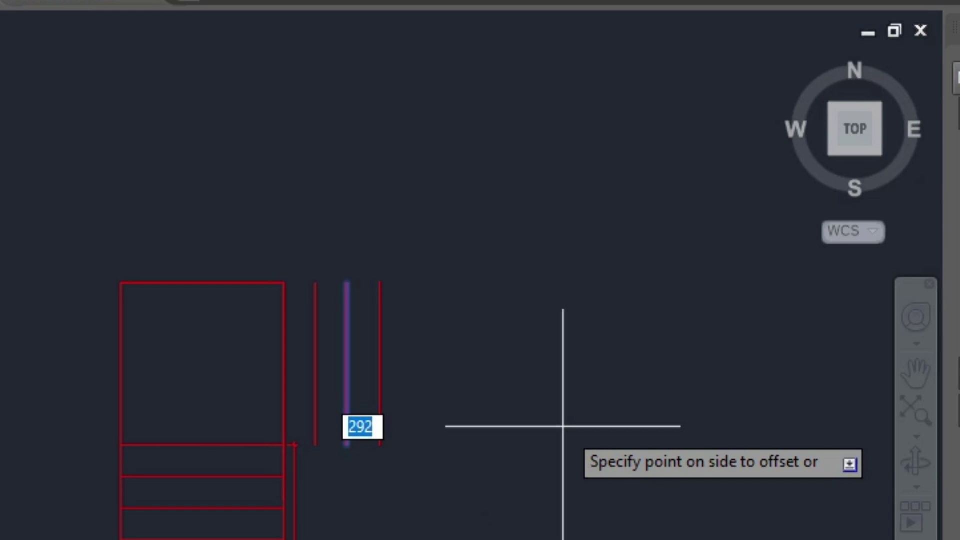
{"action": "type", "text": "m"}
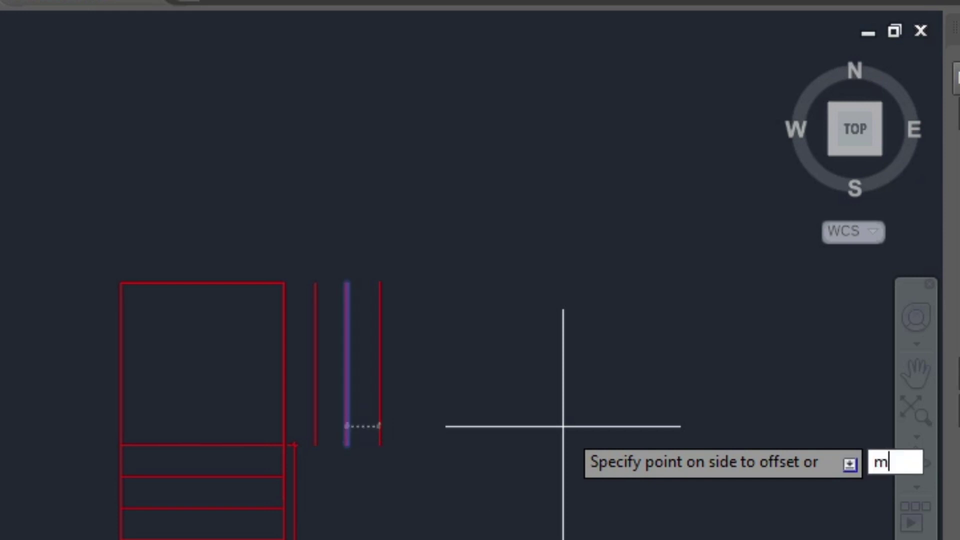
{"action": "key", "text": "Return"}
Step: Place eleven 292-spaced vertical tread lines rightward in Multiple mode
{"action": "left_click", "coordinate": [595, 435]}
{"action": "left_click", "coordinate": [645, 436]}
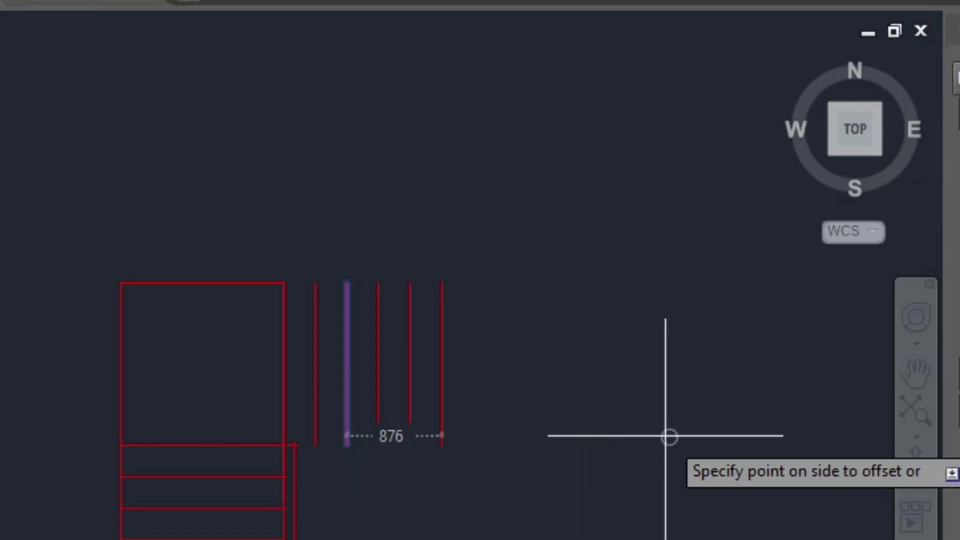
{"action": "left_click", "coordinate": [680, 440]}
{"action": "left_click", "coordinate": [725, 437]}
{"action": "left_click", "coordinate": [769, 420]}
{"action": "left_click", "coordinate": [789, 405]}
{"action": "left_click", "coordinate": [805, 395]}
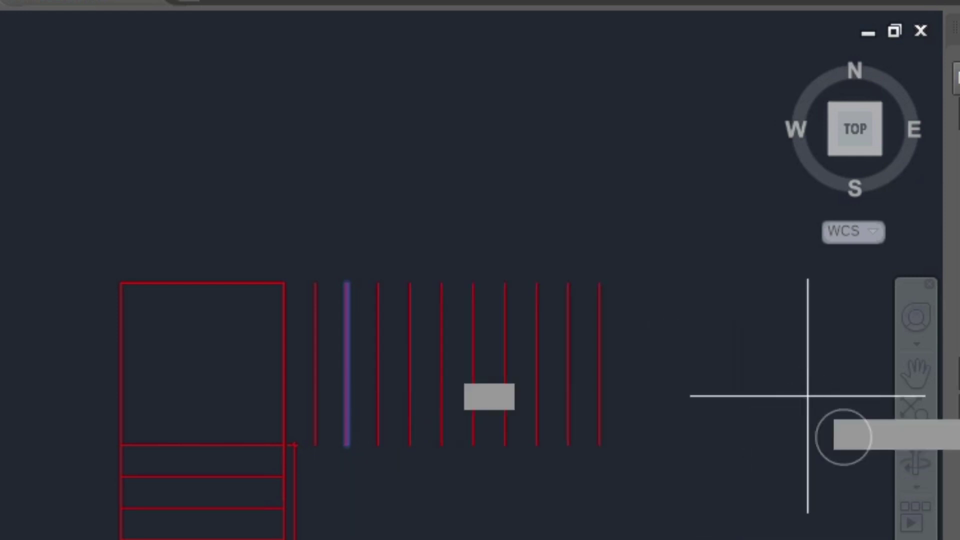
{"action": "left_click", "coordinate": [824, 415]}
{"action": "left_click", "coordinate": [844, 435]}
{"action": "left_click", "coordinate": [845, 380]}
{"action": "left_click", "coordinate": [844, 416]}
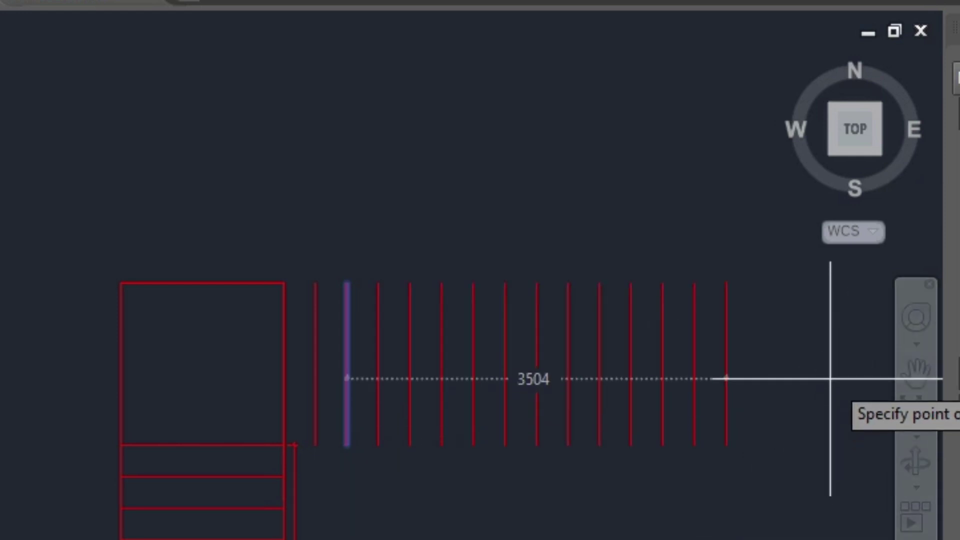
{"action": "key", "text": "Return"}
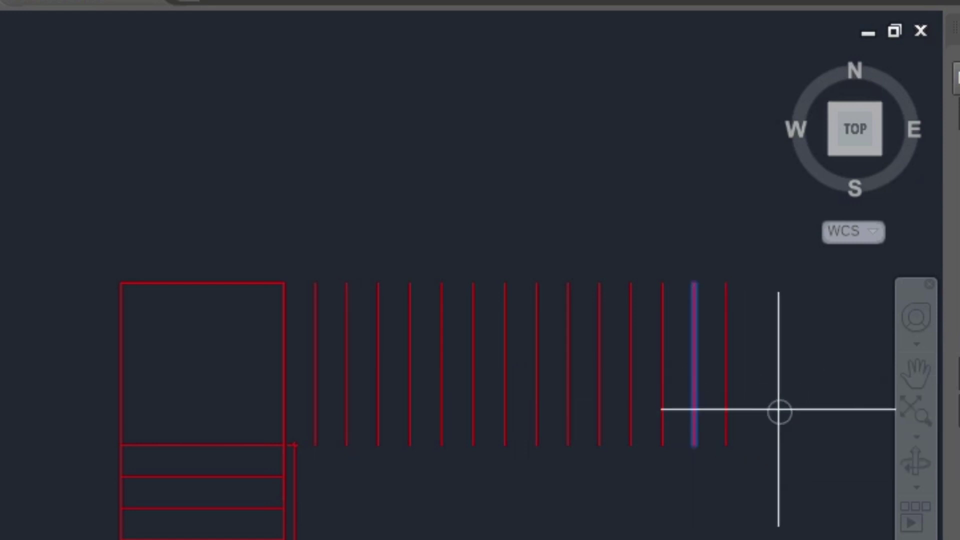
Step: Extend the run with three more tread lines from a line near the end
{"action": "left_click", "coordinate": [694, 409]}
{"action": "scroll", "coordinate": [290, 280], "scroll_direction": "down", "scroll_amount": 3}
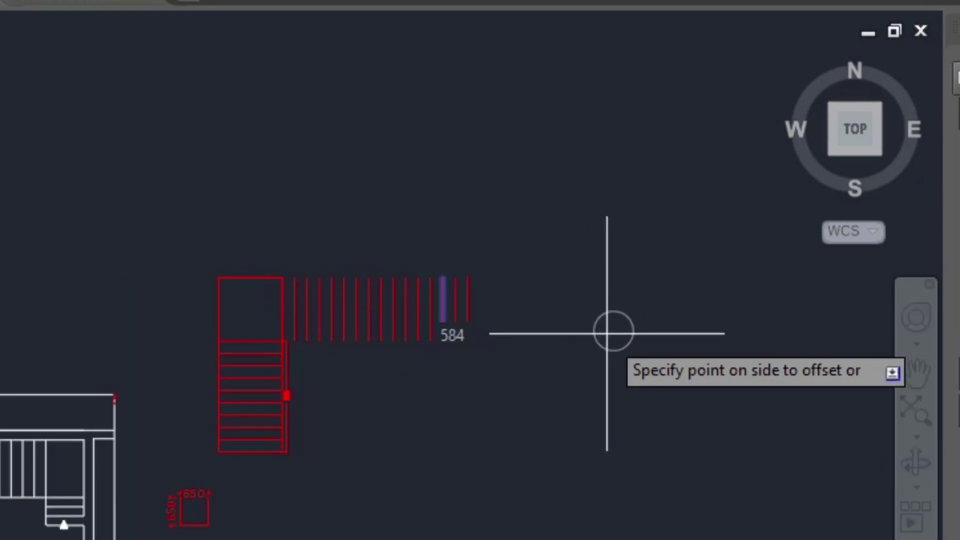
{"action": "left_click", "coordinate": [680, 325]}
{"action": "left_click", "coordinate": [859, 332]}
{"action": "left_click", "coordinate": [825, 344]}
Step: Offset three tread lines above the stair box's top edge
{"action": "key", "text": "Return"}
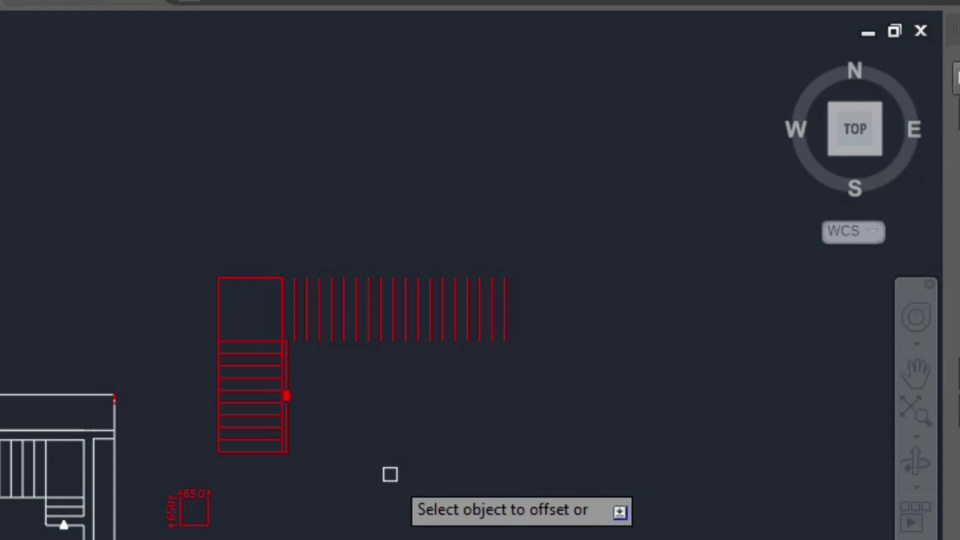
{"action": "scroll", "coordinate": [323, 299], "scroll_direction": "up", "scroll_amount": 4}
{"action": "left_click", "coordinate": [194, 244]}
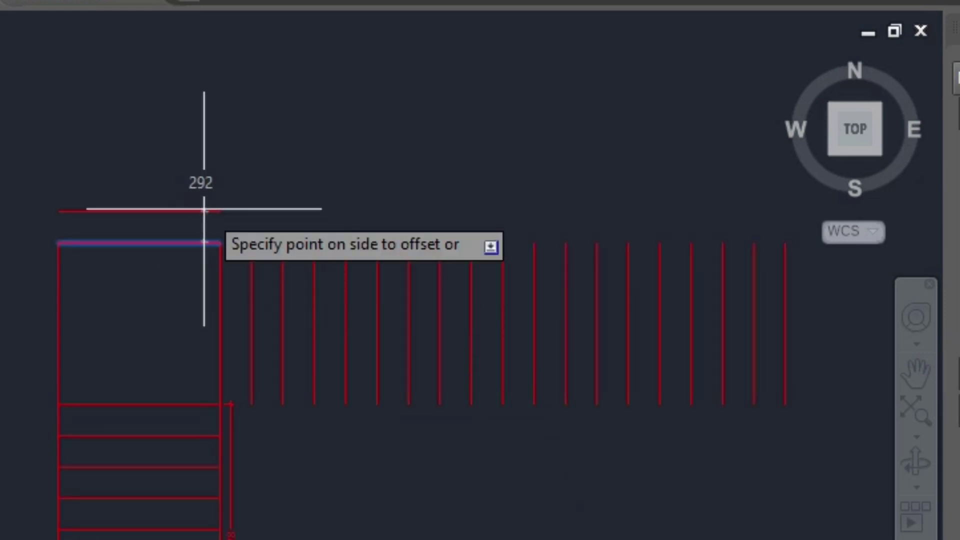
{"action": "left_click", "coordinate": [212, 170]}
{"action": "left_click", "coordinate": [225, 120]}
{"action": "left_click", "coordinate": [225, 100]}
{"action": "key", "text": "Return"}
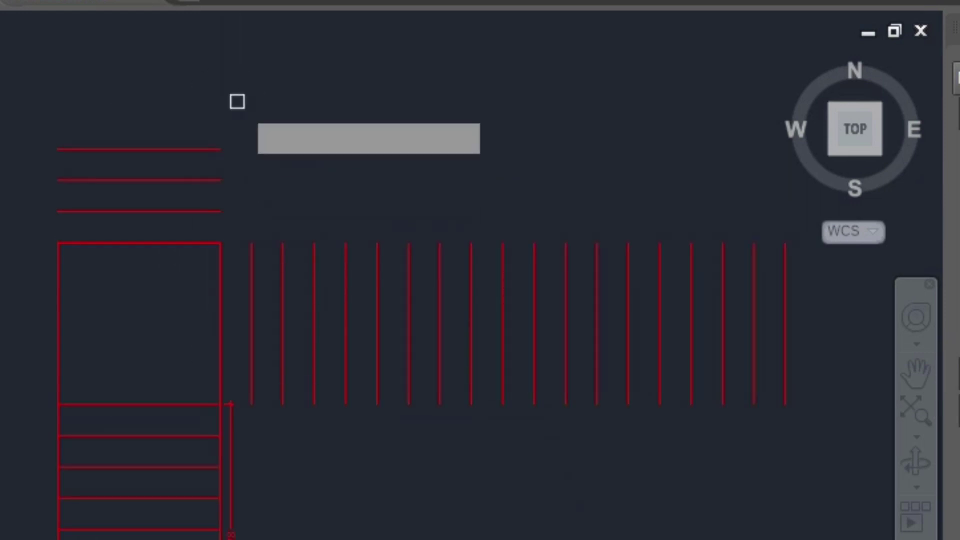
{"action": "key", "text": "Escape"}
Step: Restart OFFSET at 292 and copy the topmost line upward three more times
{"action": "key", "text": "Return"}
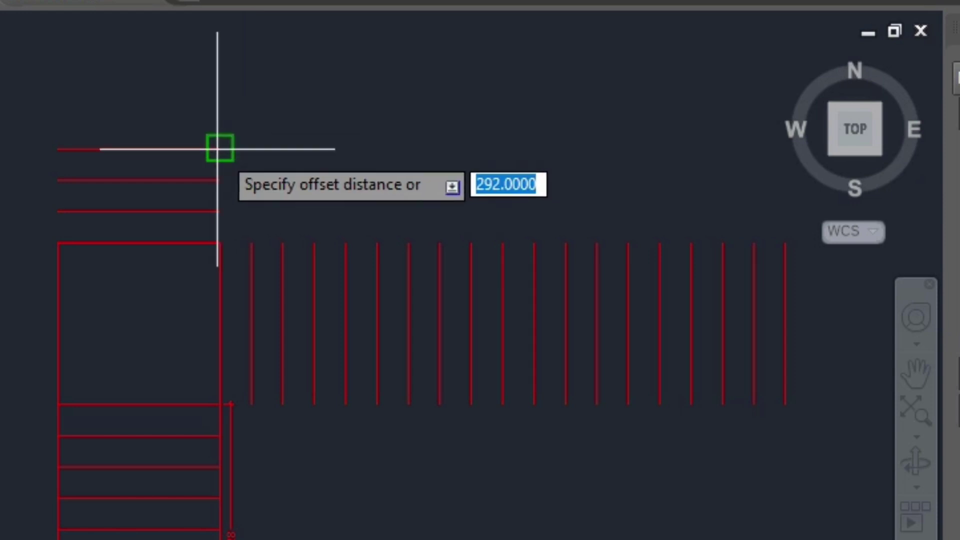
{"action": "key", "text": "Return"}
{"action": "left_click", "coordinate": [199, 148]}
{"action": "left_click", "coordinate": [203, 132]}
{"action": "left_click", "coordinate": [206, 119]}
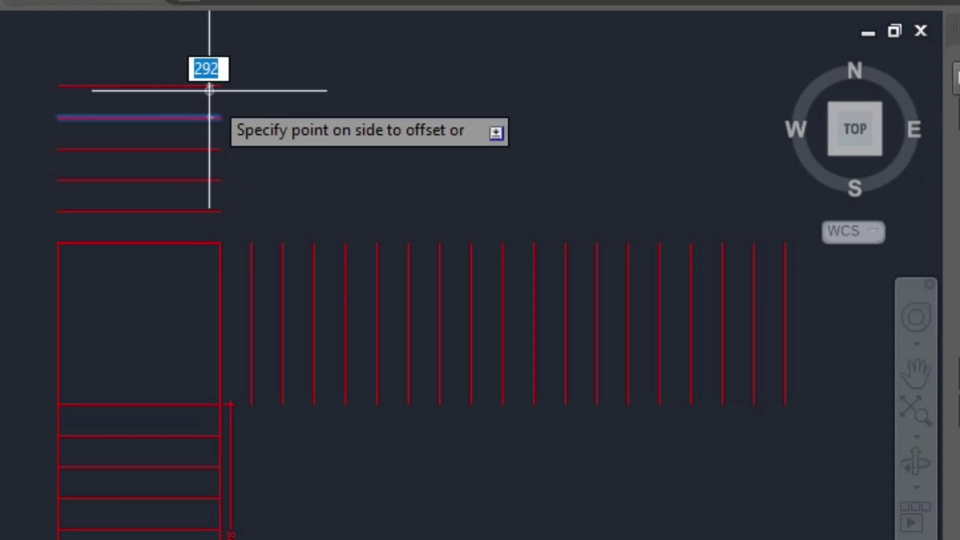
{"action": "left_click", "coordinate": [207, 80]}
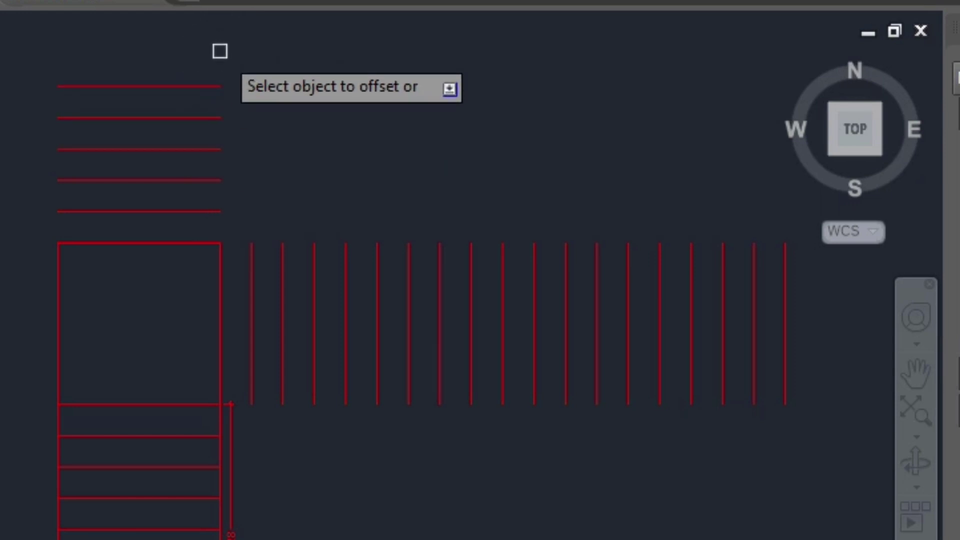
{"action": "left_click", "coordinate": [204, 87]}
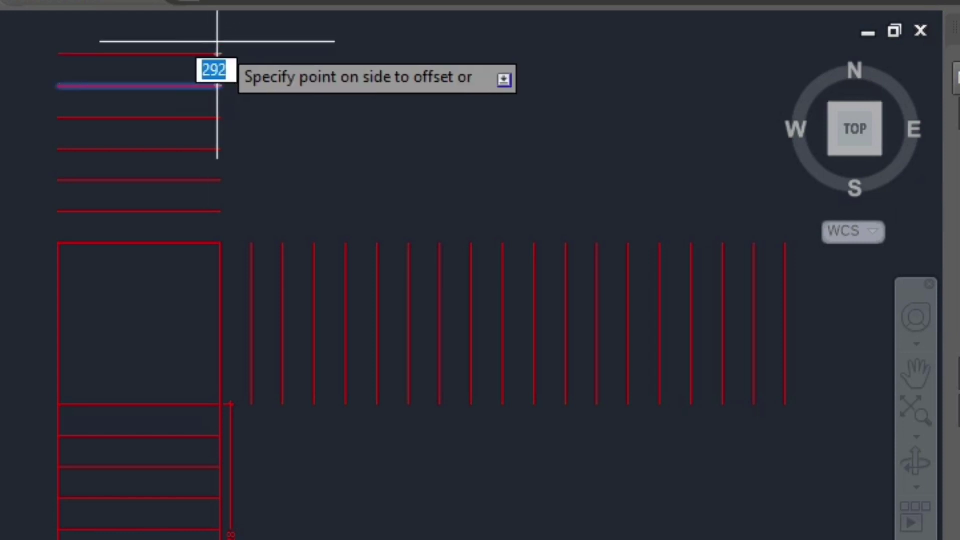
{"action": "middle_click_drag", "start_coordinate": [215, 40], "coordinate": [192, 292]}
{"action": "left_click", "coordinate": [206, 223]}
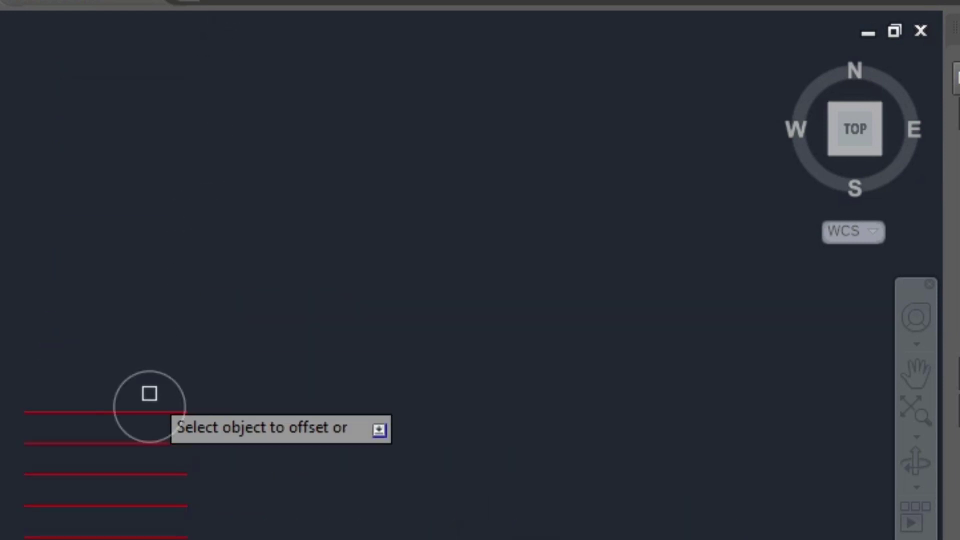
{"action": "left_click", "coordinate": [150, 407]}
Step: Stack six more 292-spaced tread lines upward with the Multiple option
{"action": "type", "text": "m"}
{"action": "key", "text": "Return"}
{"action": "left_click", "coordinate": [190, 225]}
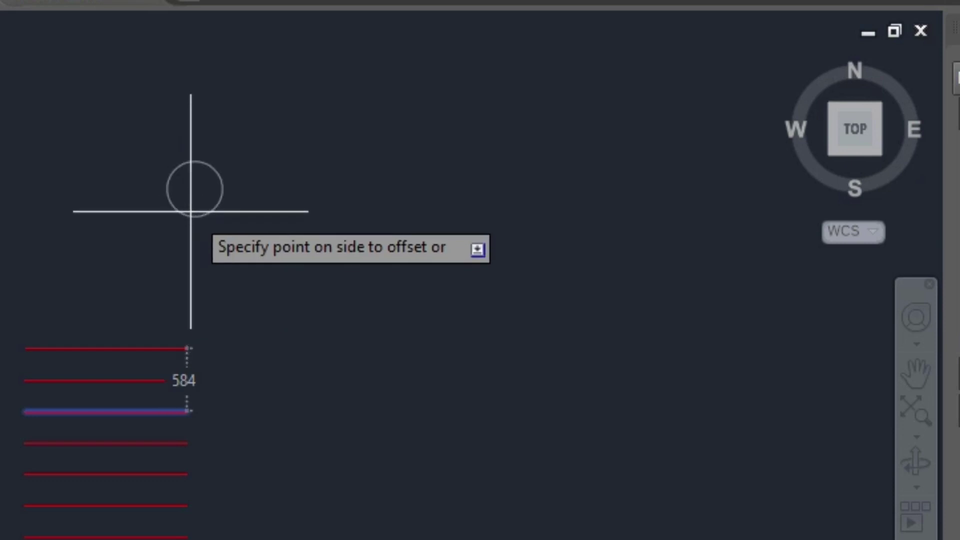
{"action": "left_click", "coordinate": [198, 175]}
{"action": "left_click", "coordinate": [203, 150]}
{"action": "left_click", "coordinate": [206, 140]}
{"action": "left_click", "coordinate": [209, 131]}
{"action": "left_click", "coordinate": [212, 123]}
{"action": "key", "text": "Return"}
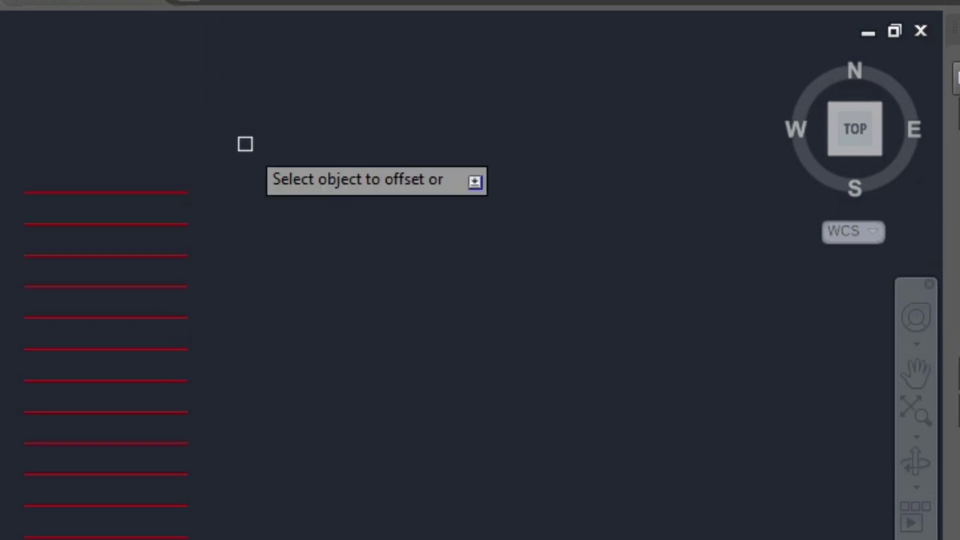
{"action": "key", "text": "Return"}
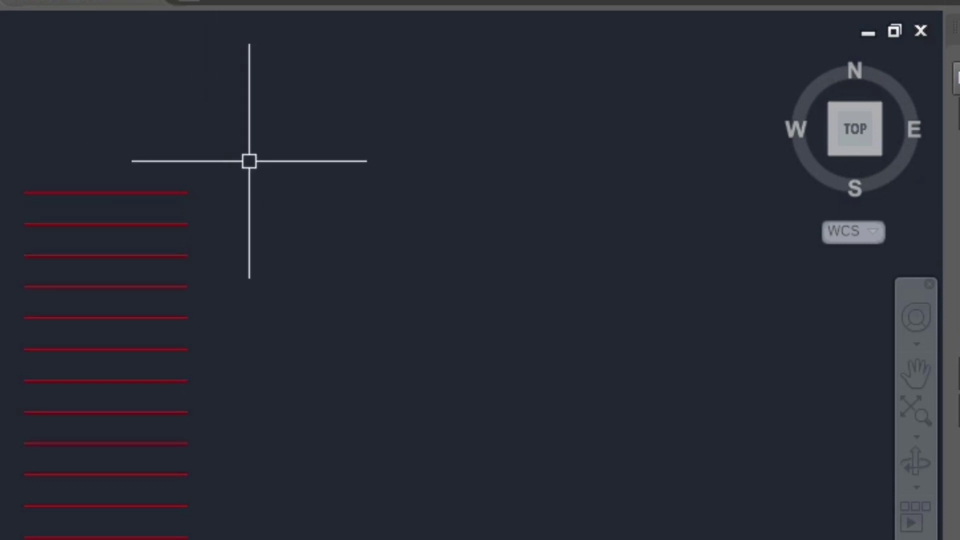
Step: Draw a small narrow rectangle below the stair box with REC, right of the squares
{"action": "scroll", "coordinate": [249, 161], "scroll_direction": "down", "scroll_amount": 3}
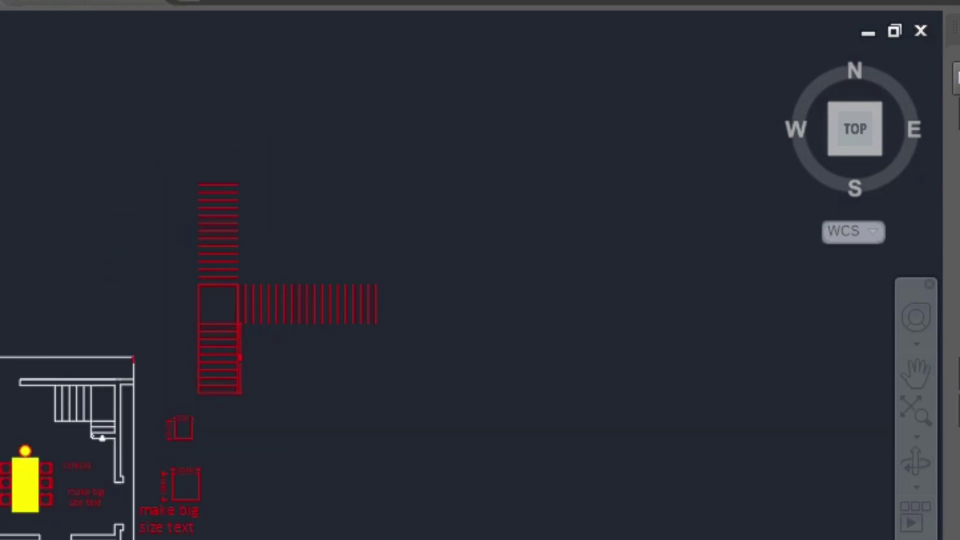
{"action": "scroll", "coordinate": [62, 450], "scroll_direction": "up", "scroll_amount": 6}
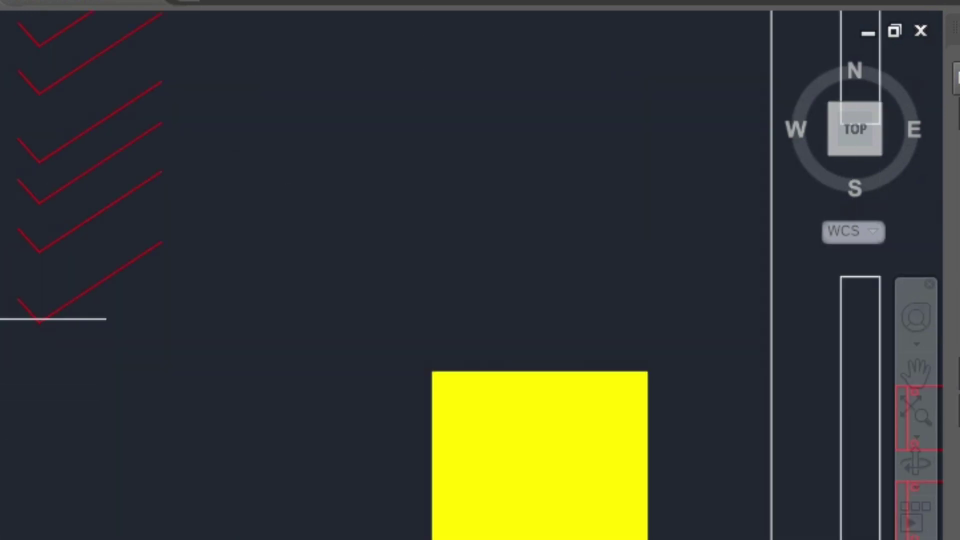
{"action": "scroll", "coordinate": [1, 350], "scroll_direction": "down", "scroll_amount": 2}
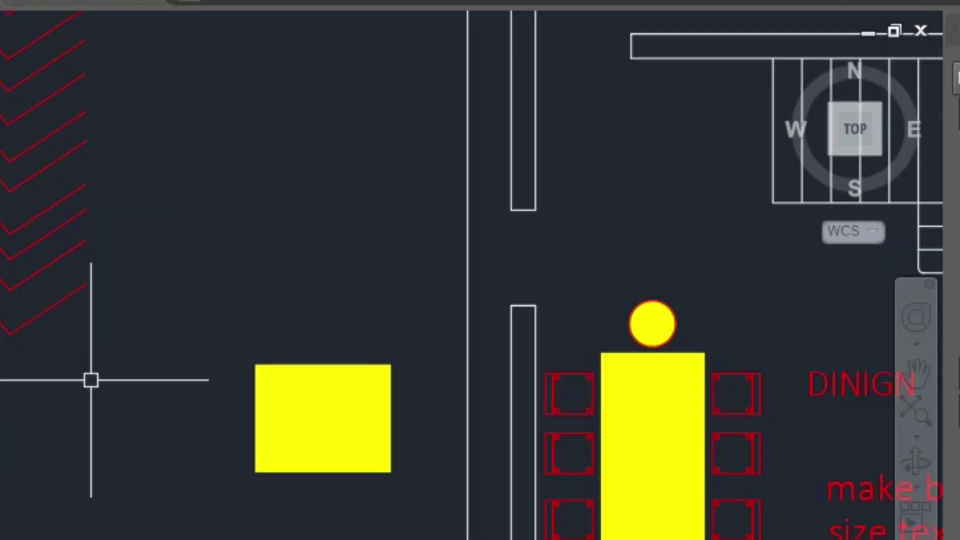
{"action": "scroll", "coordinate": [70, 374], "scroll_direction": "down", "scroll_amount": 3}
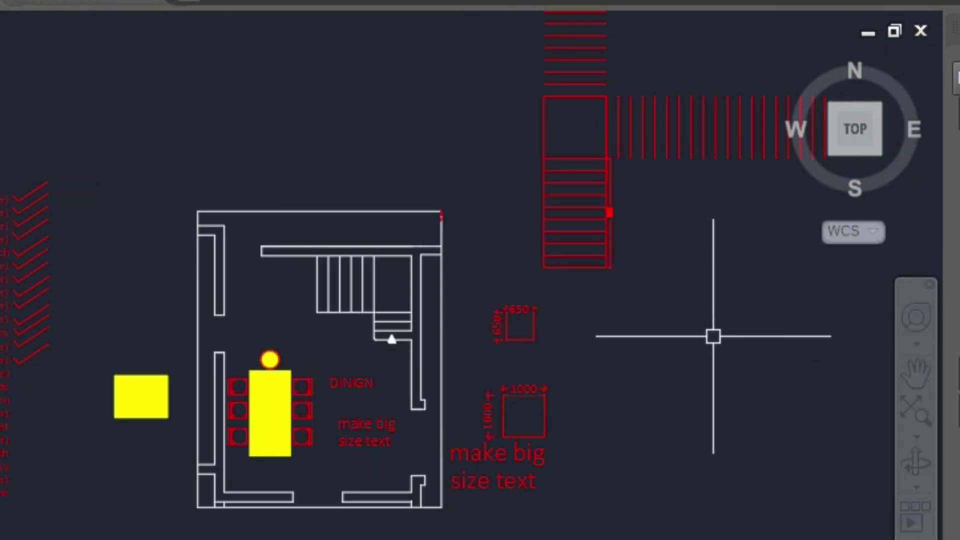
{"action": "mouse_move", "coordinate": [713, 336]}
{"action": "middle_mouse_down"}
{"action": "mouse_move", "coordinate": [445, 343]}
{"action": "mouse_move", "coordinate": [337, 360]}
{"action": "middle_mouse_up"}
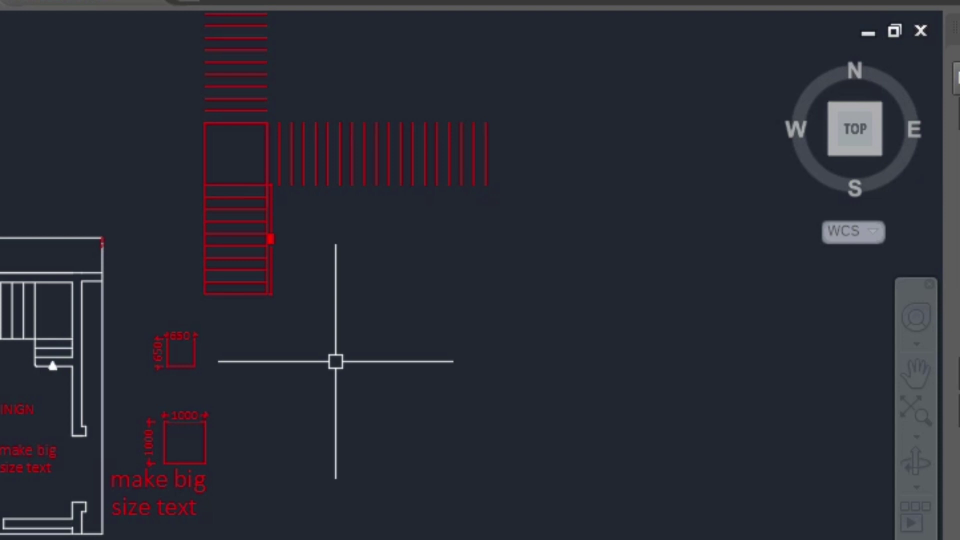
{"action": "type", "text": "rec"}
{"action": "key", "text": "Return"}
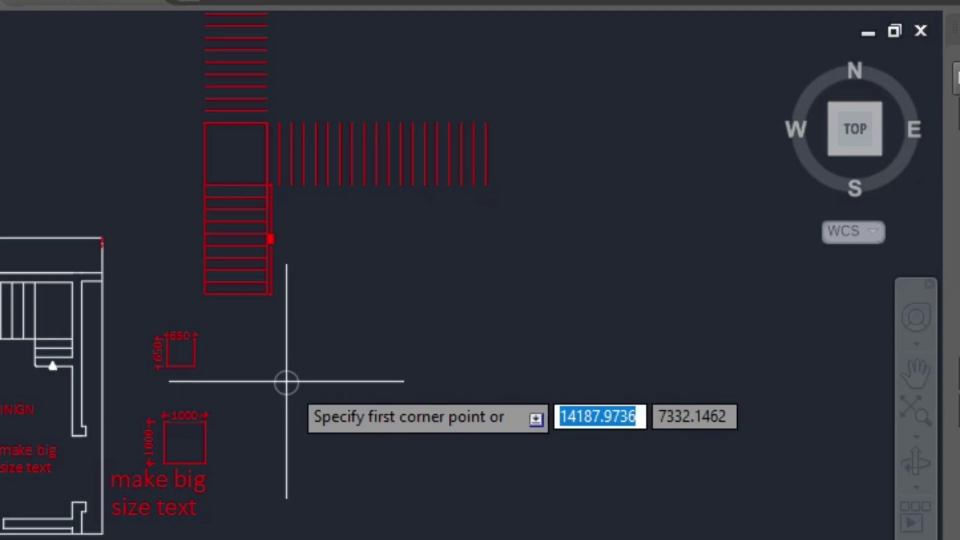
{"action": "left_click", "coordinate": [286, 382]}
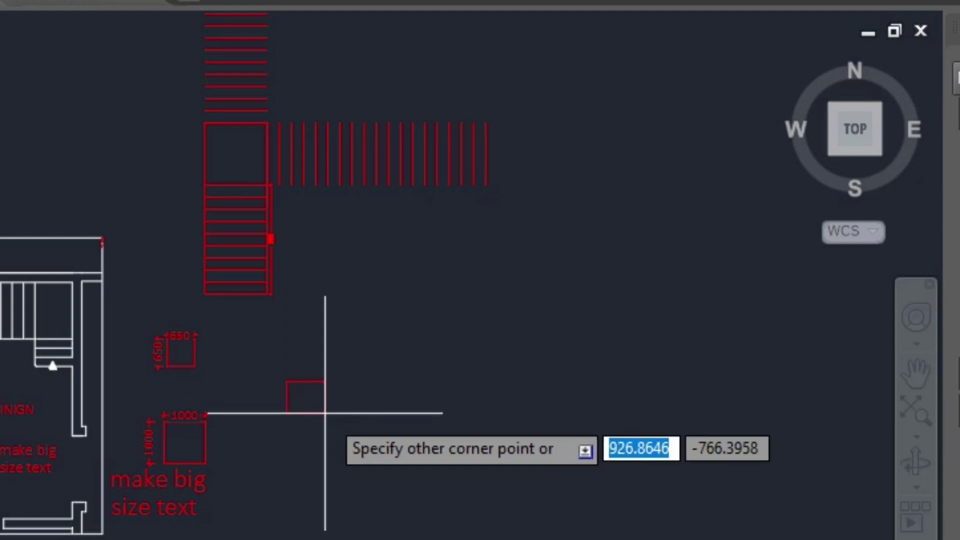
{"action": "left_click", "coordinate": [356, 395]}
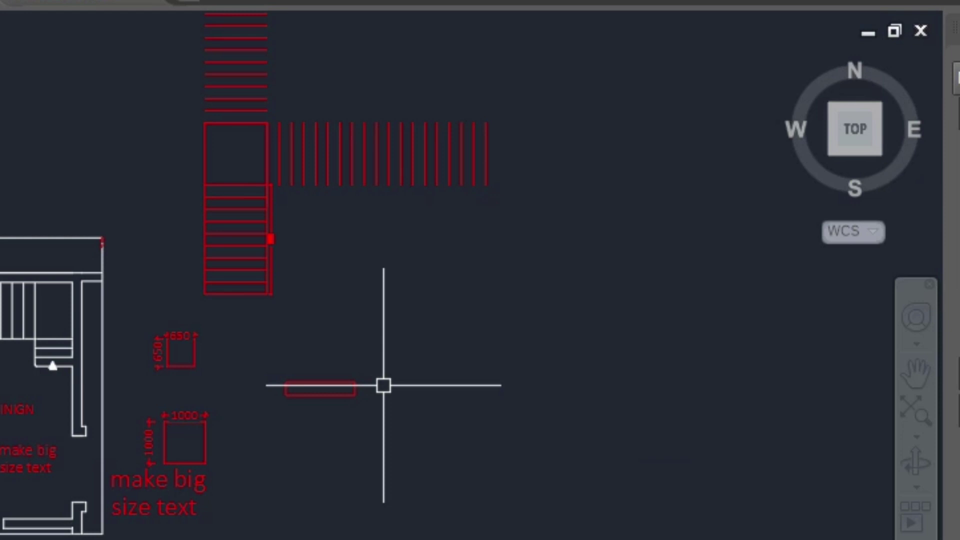
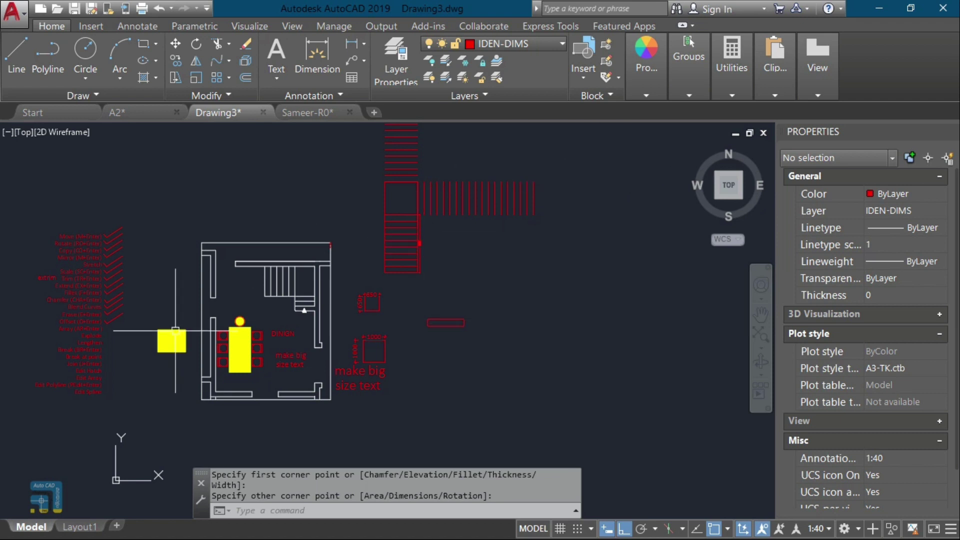
Step: Draw a small rectangle beside the dimensioned boxes with REC
{"action": "scroll", "coordinate": [68, 329], "scroll_direction": "up", "scroll_amount": 2}
{"action": "scroll", "coordinate": [68, 330], "scroll_direction": "up", "scroll_amount": 2}
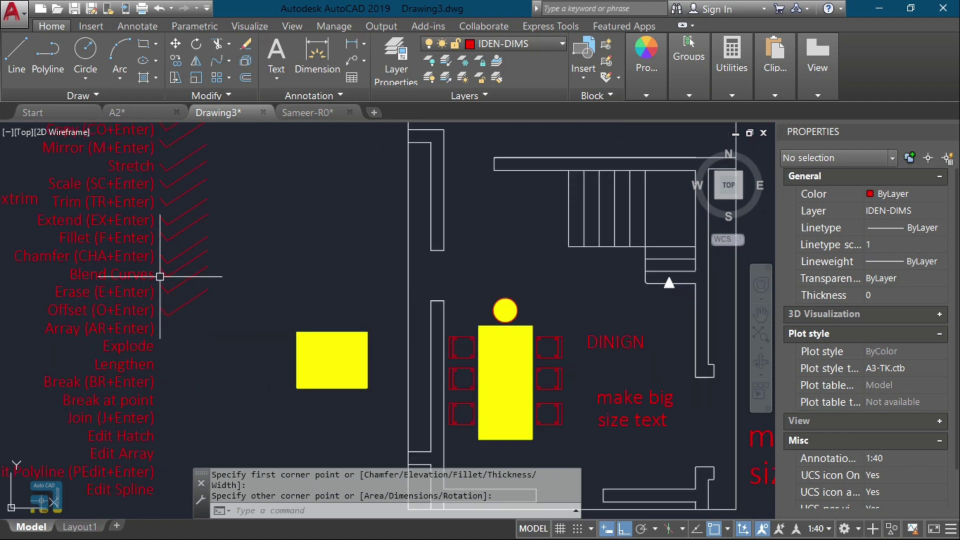
{"action": "scroll", "coordinate": [175, 299], "scroll_direction": "down", "scroll_amount": 2}
{"action": "scroll", "coordinate": [505, 272], "scroll_direction": "up", "scroll_amount": 2}
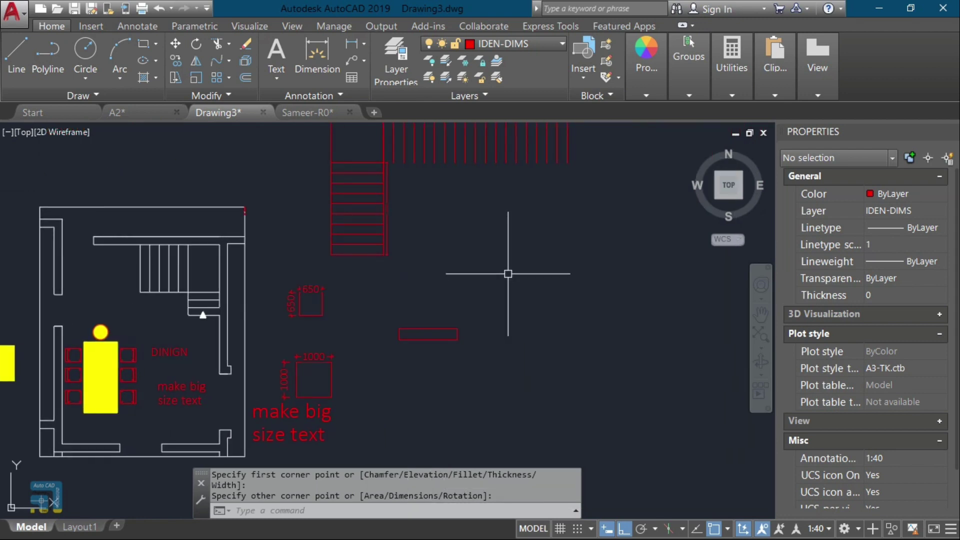
{"action": "type", "text": "rec"}
{"action": "key", "text": "Return"}
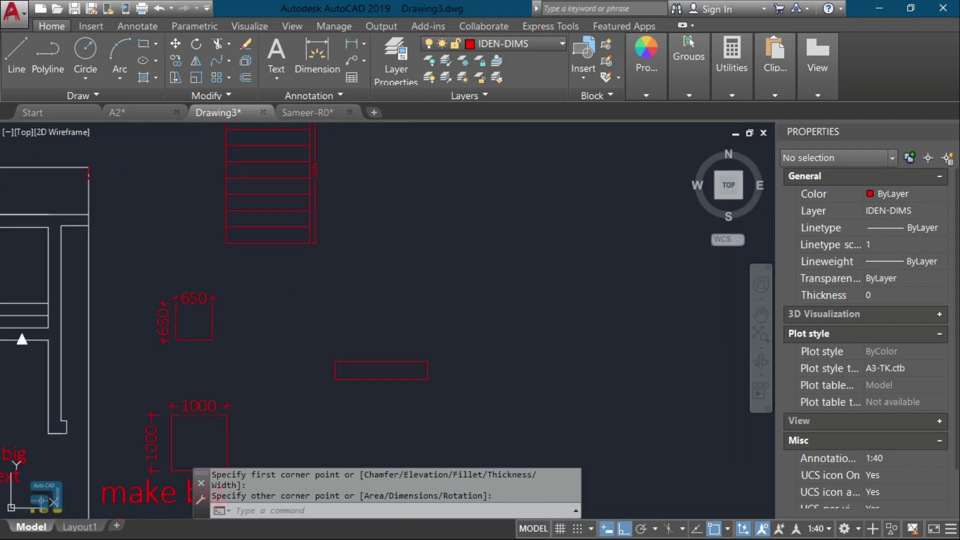
{"action": "left_click", "coordinate": [362, 252]}
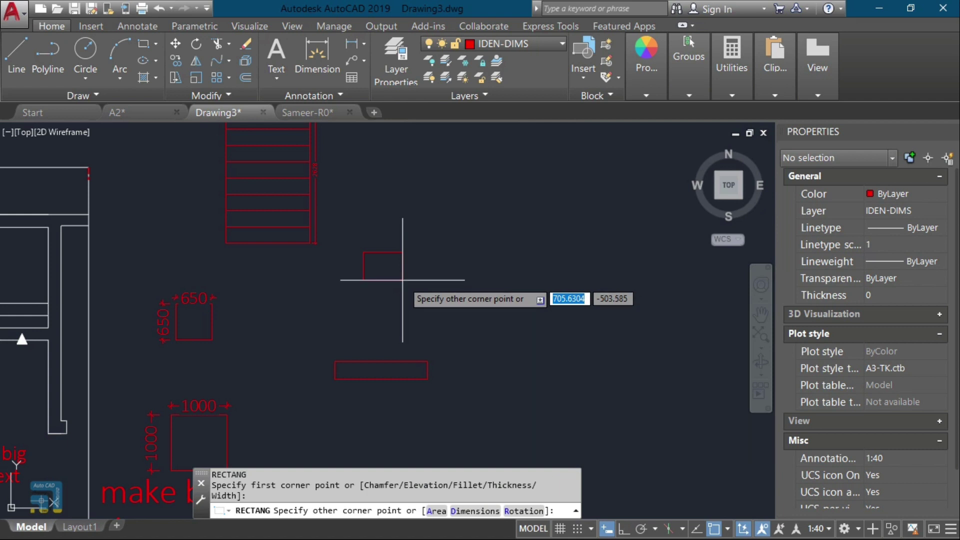
{"action": "left_click", "coordinate": [402, 281]}
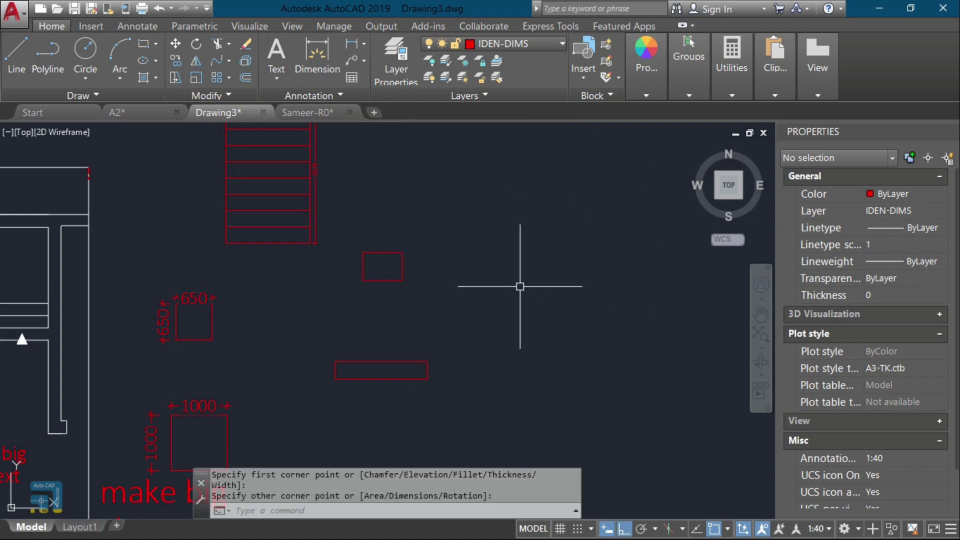
Step: Copy the dining-table chair into the empty area right of the plan
{"action": "scroll", "coordinate": [382, 325], "scroll_direction": "down", "scroll_amount": 3}
{"action": "scroll", "coordinate": [272, 386], "scroll_direction": "up", "scroll_amount": 3}
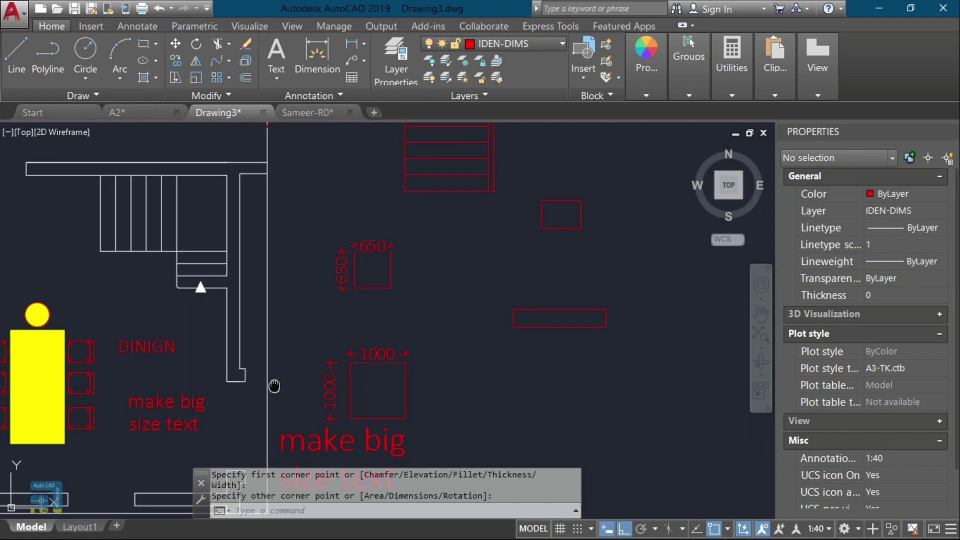
{"action": "left_click", "coordinate": [235, 345]}
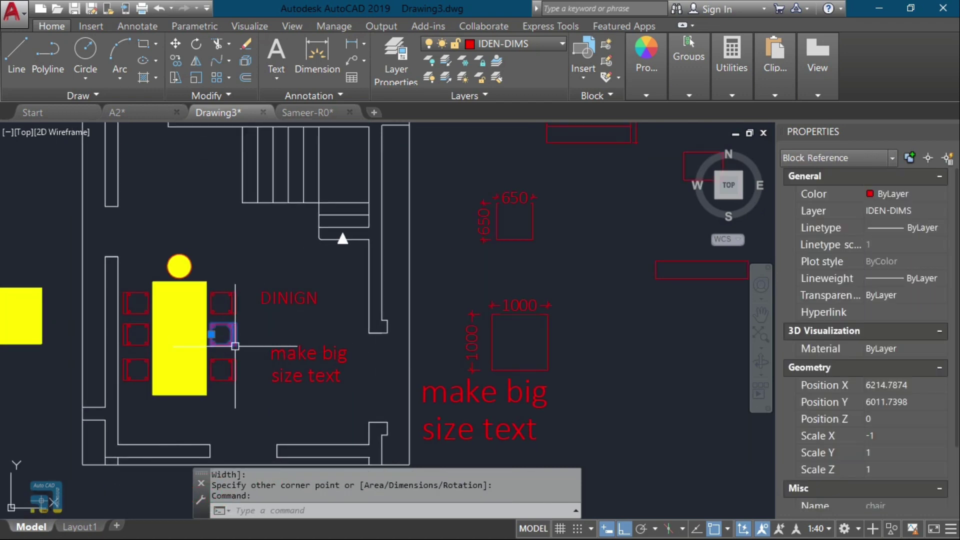
{"action": "type", "text": "co"}
{"action": "key", "text": "Return"}
{"action": "left_click", "coordinate": [235, 345]}
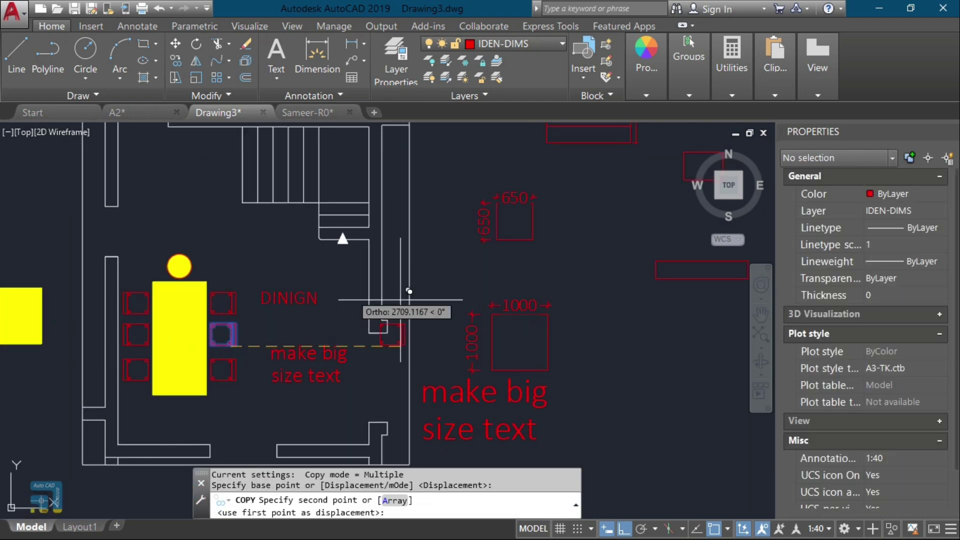
{"action": "mouse_move", "coordinate": [409, 291]}
{"action": "middle_mouse_down"}
{"action": "mouse_move", "coordinate": [408, 323]}
{"action": "mouse_move", "coordinate": [107, 343]}
{"action": "middle_mouse_up"}
{"action": "left_click", "coordinate": [493, 340]}
{"action": "key", "text": "Return"}
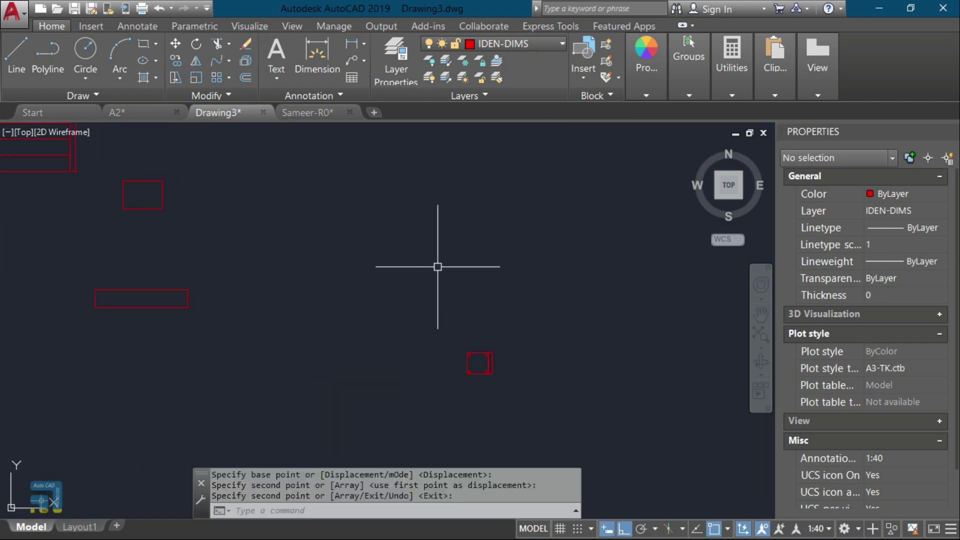
{"action": "type", "text": "rec"}
{"action": "key", "text": "Return"}
Step: Draw a large rectangle enclosing the copied chair
{"action": "left_click", "coordinate": [313, 223]}
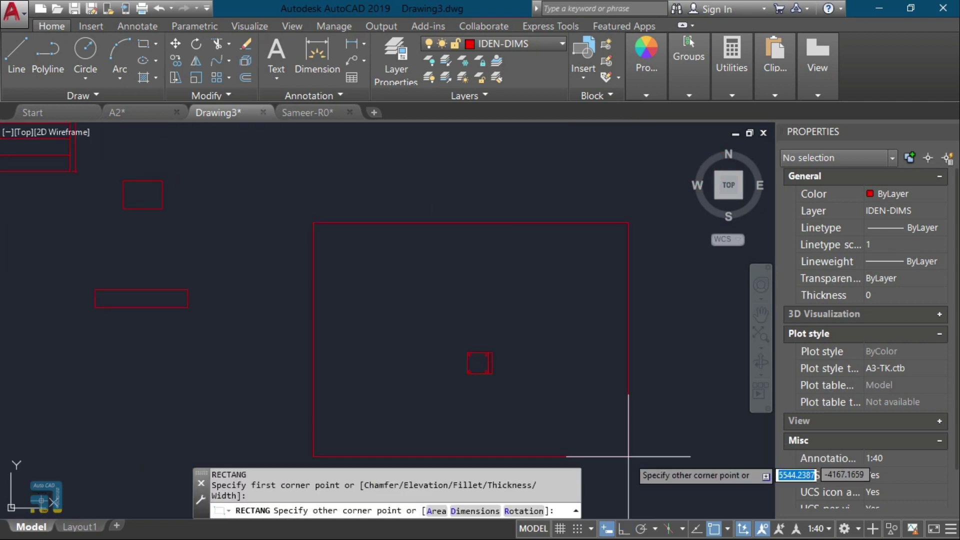
{"action": "left_click", "coordinate": [681, 447]}
{"action": "left_click", "coordinate": [516, 340]}
{"action": "left_click", "coordinate": [488, 380]}
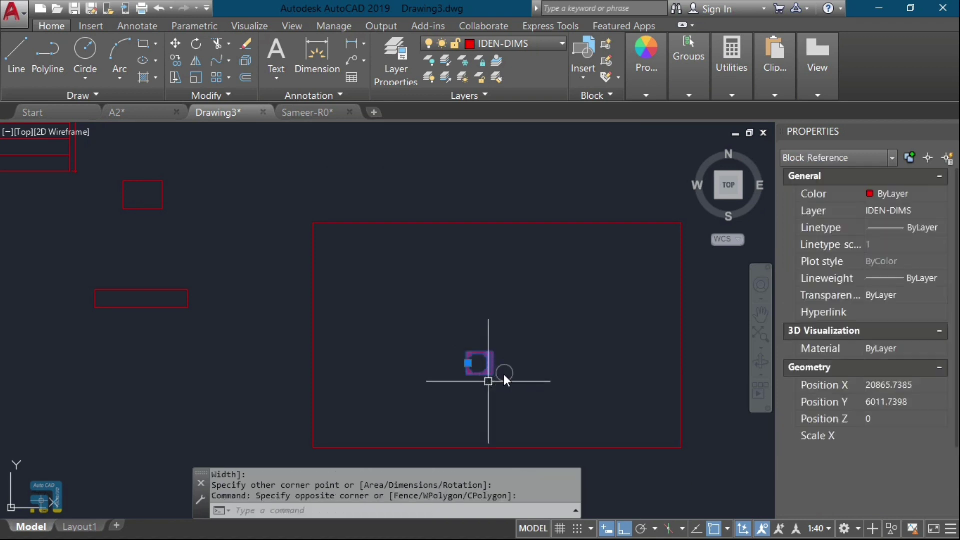
{"action": "left_click", "coordinate": [505, 381]}
{"action": "left_click", "coordinate": [513, 379]}
{"action": "type", "text": "r"}
{"action": "key", "text": "Return"}
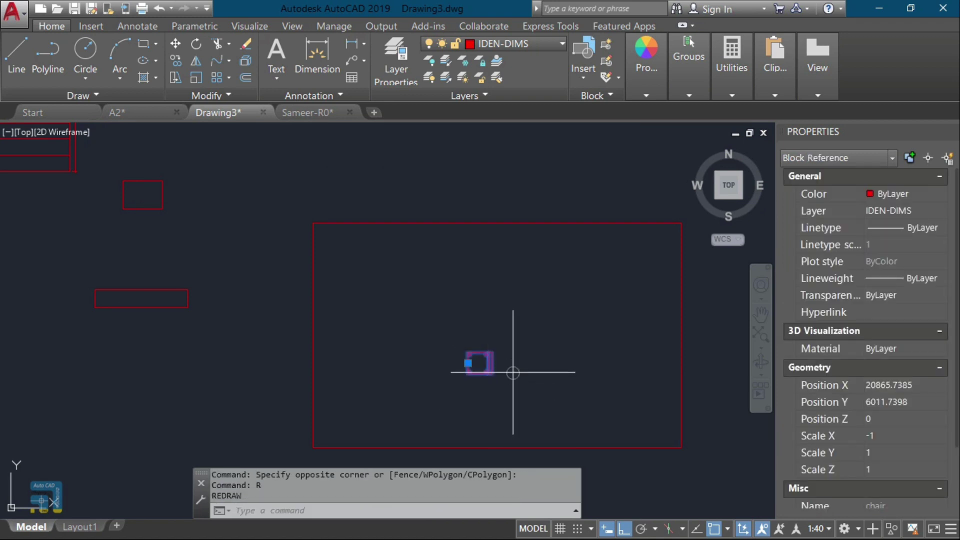
Step: Rotate the copied chair by 270 degrees
{"action": "left_click", "coordinate": [513, 372]}
{"action": "left_click", "coordinate": [496, 385]}
{"action": "type", "text": "ro"}
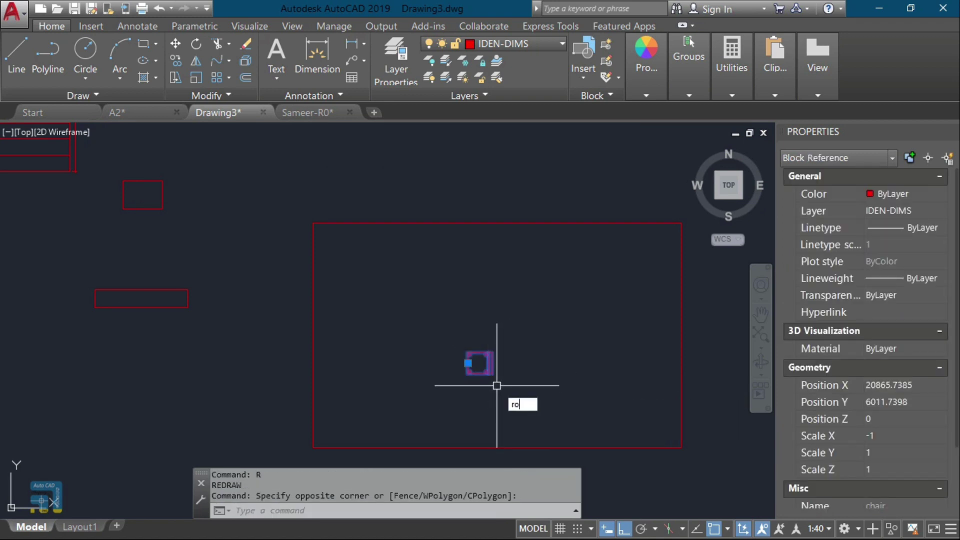
{"action": "key", "text": "Return"}
{"action": "left_click", "coordinate": [493, 374]}
{"action": "left_click", "coordinate": [500, 380]}
Step: Move the chair, with Ortho off, near the rectangle's lower-left corner
{"action": "left_click", "coordinate": [520, 364]}
{"action": "left_click", "coordinate": [475, 393]}
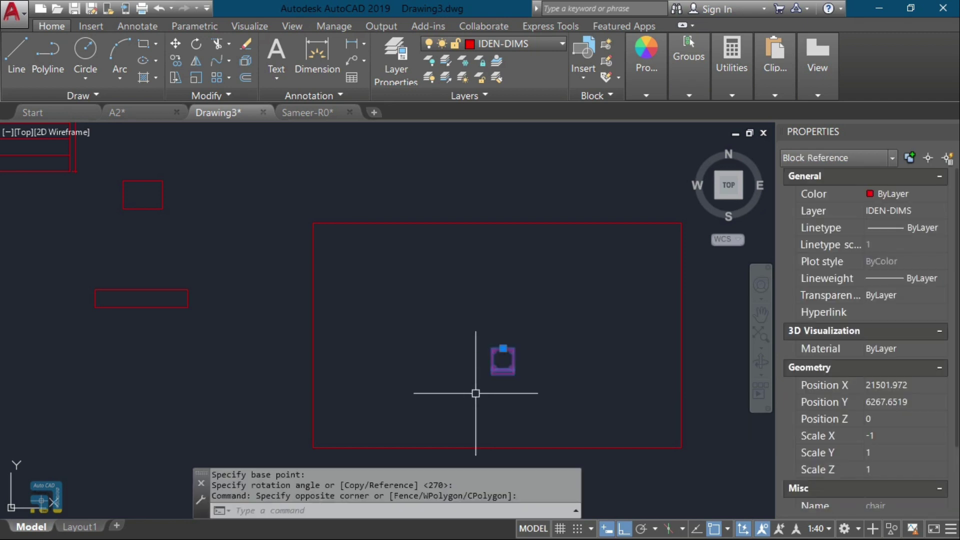
{"action": "type", "text": "m"}
{"action": "key", "text": "Return"}
{"action": "left_click", "coordinate": [501, 366]}
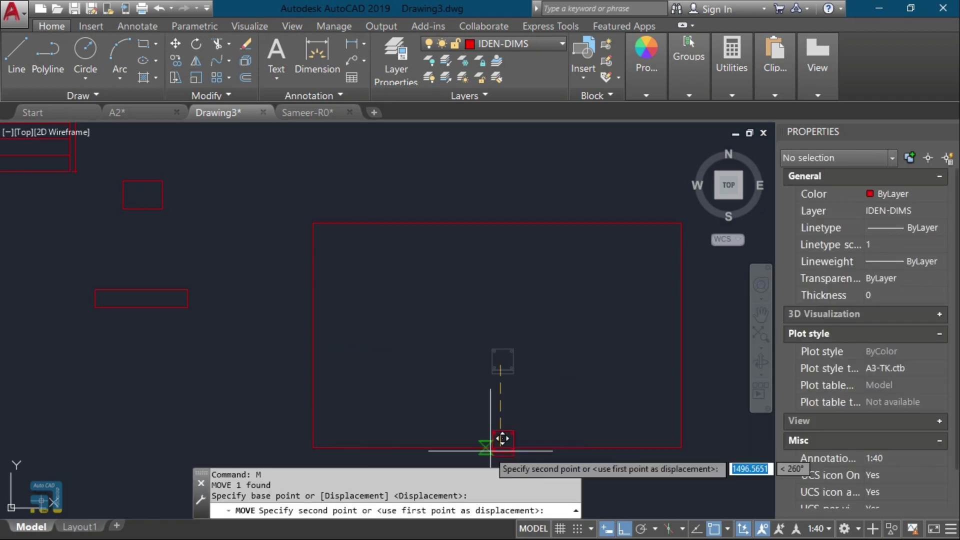
{"action": "left_click", "coordinate": [620, 530]}
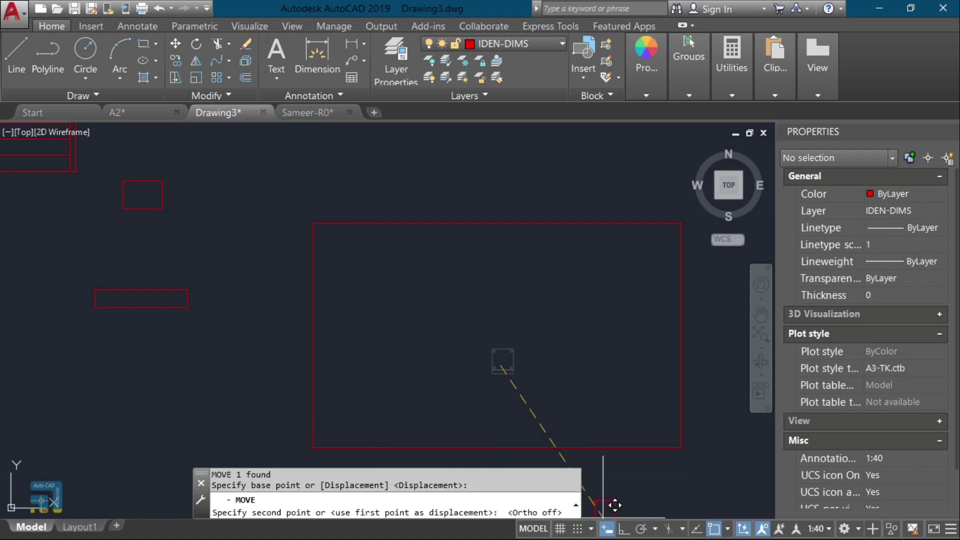
{"action": "scroll", "coordinate": [253, 422], "scroll_direction": "up", "scroll_amount": 3}
{"action": "mouse_move", "coordinate": [488, 418]}
{"action": "middle_mouse_down"}
{"action": "mouse_move", "coordinate": [276, 367]}
{"action": "mouse_move", "coordinate": [253, 337]}
{"action": "middle_mouse_up"}
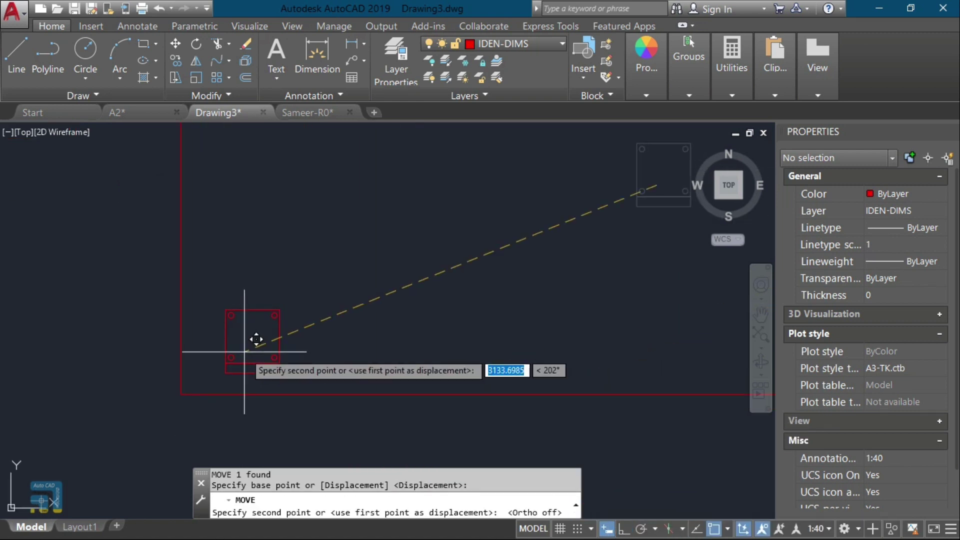
{"action": "left_click", "coordinate": [289, 285]}
{"action": "scroll", "coordinate": [328, 344], "scroll_direction": "down", "scroll_amount": 3}
{"action": "middle_click_drag", "start_coordinate": [327, 344], "coordinate": [330, 394]}
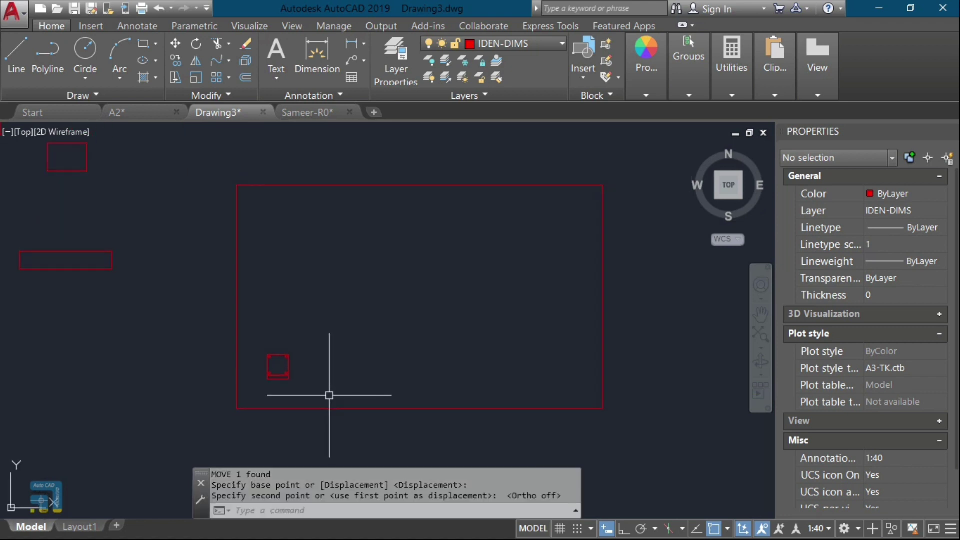
Step: Copy the chair with Ortho on to 500, 1000 and 1500 to its right
{"action": "type", "text": "co"}
{"action": "key", "text": "Return"}
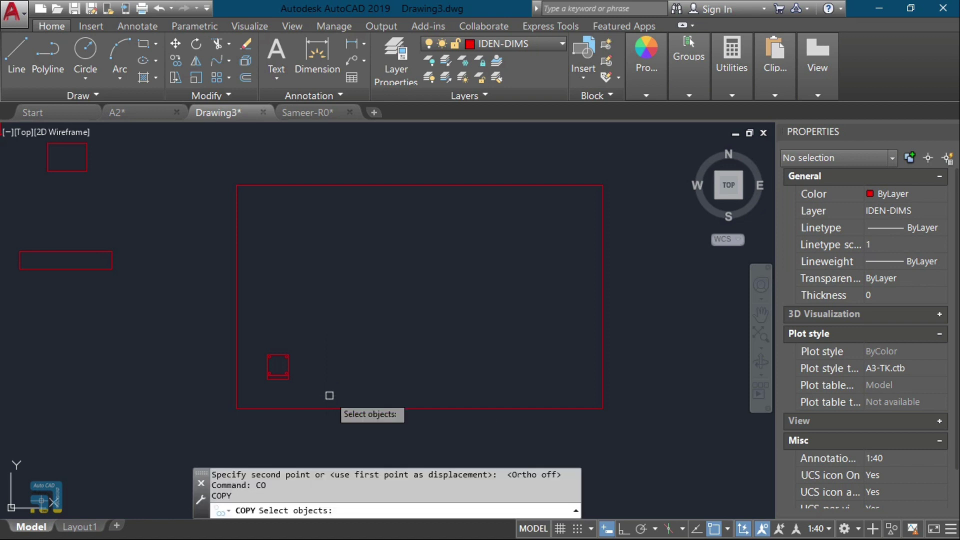
{"action": "left_click", "coordinate": [302, 336]}
{"action": "left_click", "coordinate": [244, 380]}
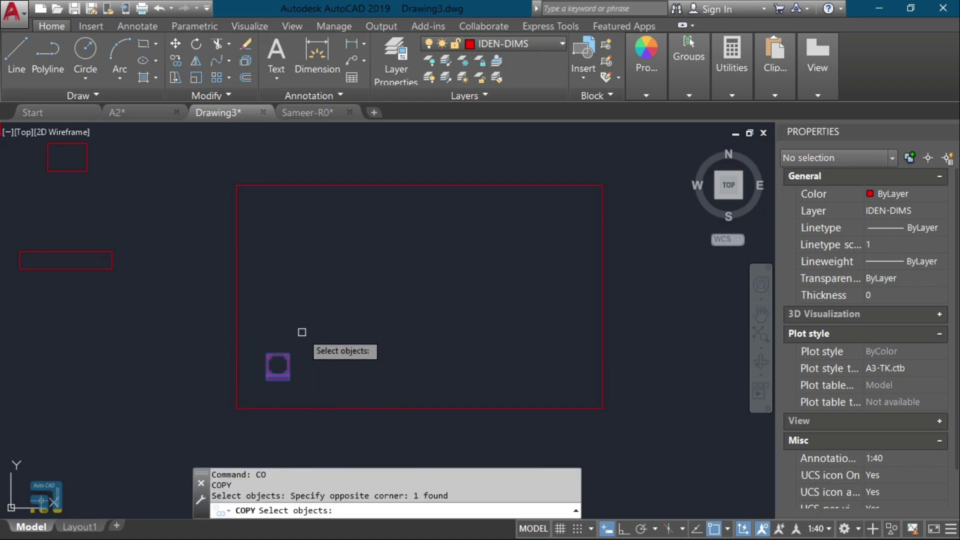
{"action": "key", "text": "Return"}
{"action": "scroll", "coordinate": [278, 354], "scroll_direction": "up", "scroll_amount": 5}
{"action": "left_click", "coordinate": [277, 328]}
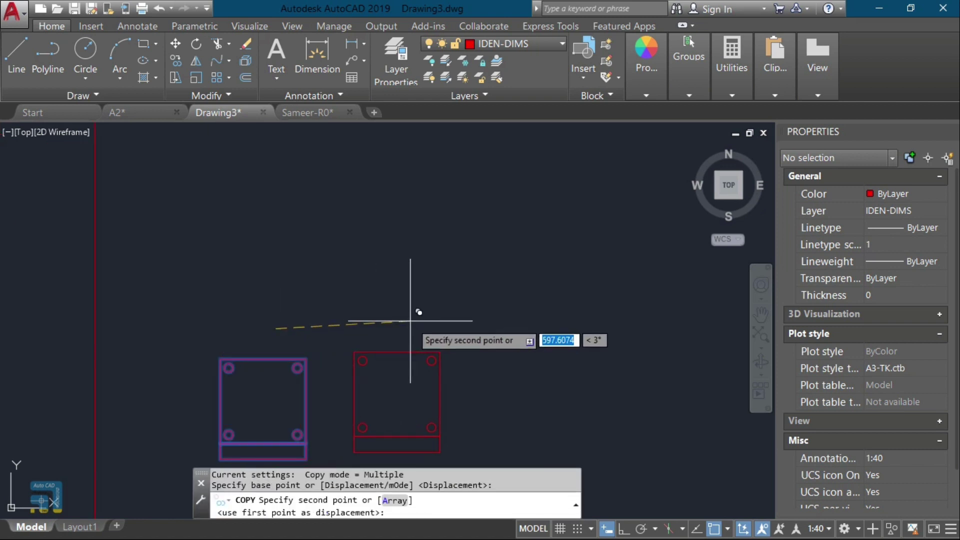
{"action": "left_click", "coordinate": [624, 529]}
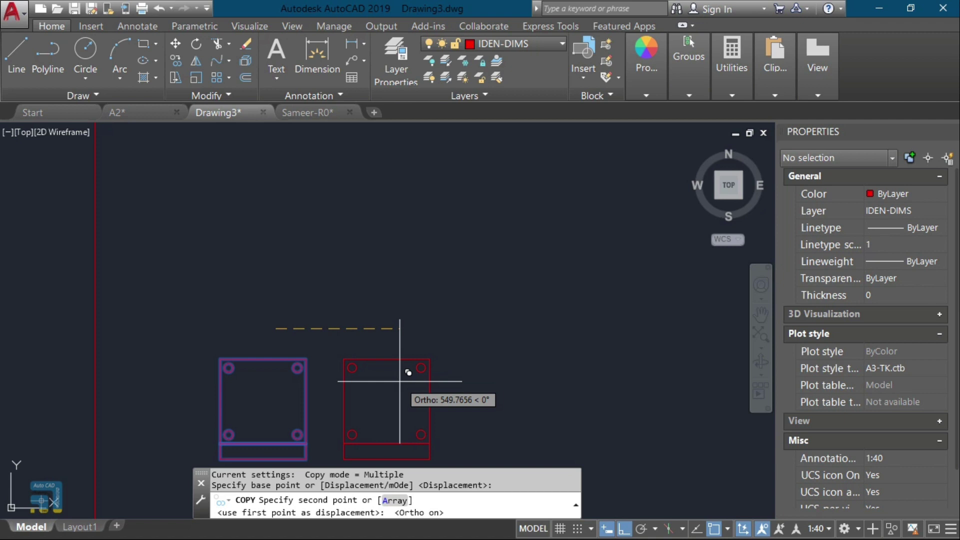
{"action": "type", "text": "5"}
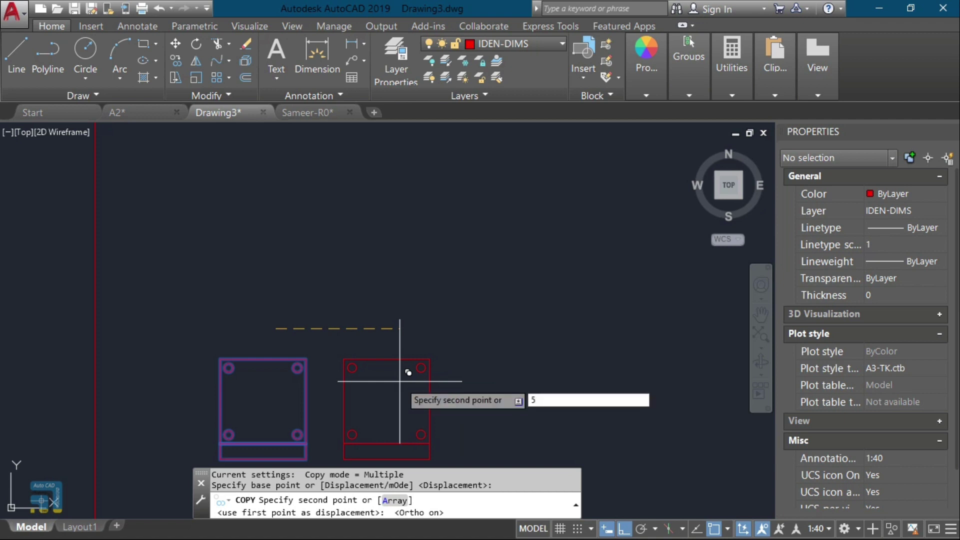
{"action": "type", "text": "00"}
{"action": "key", "text": "Return"}
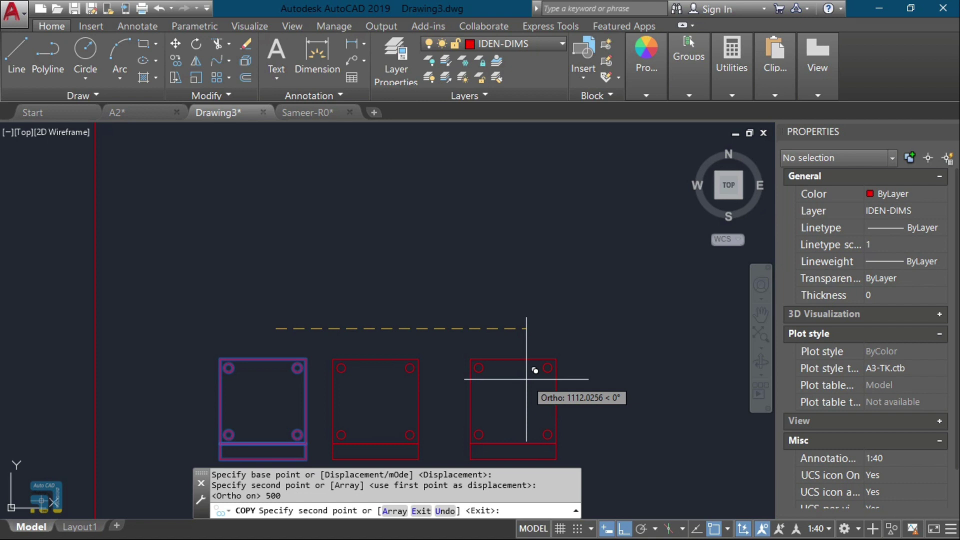
{"action": "type", "text": "1000"}
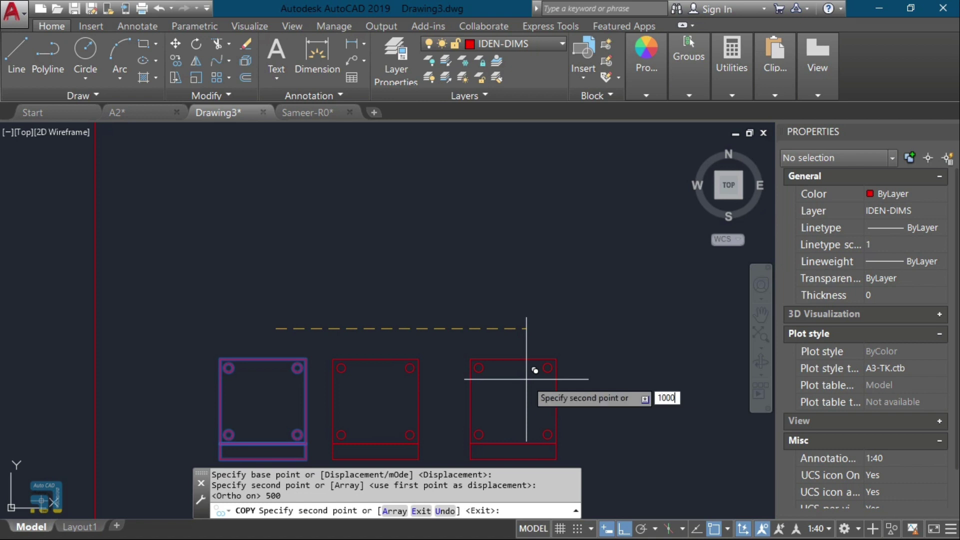
{"action": "key", "text": "Return"}
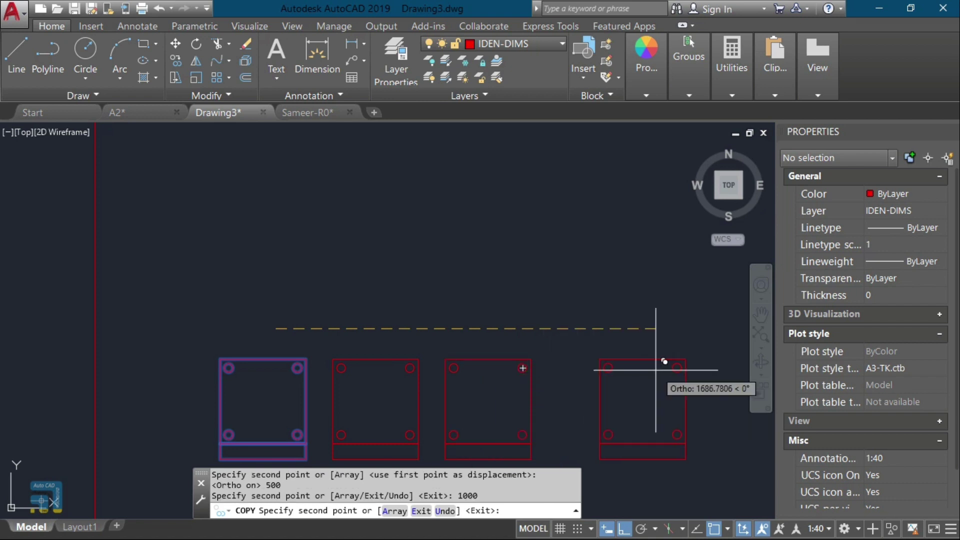
{"action": "type", "text": "1500"}
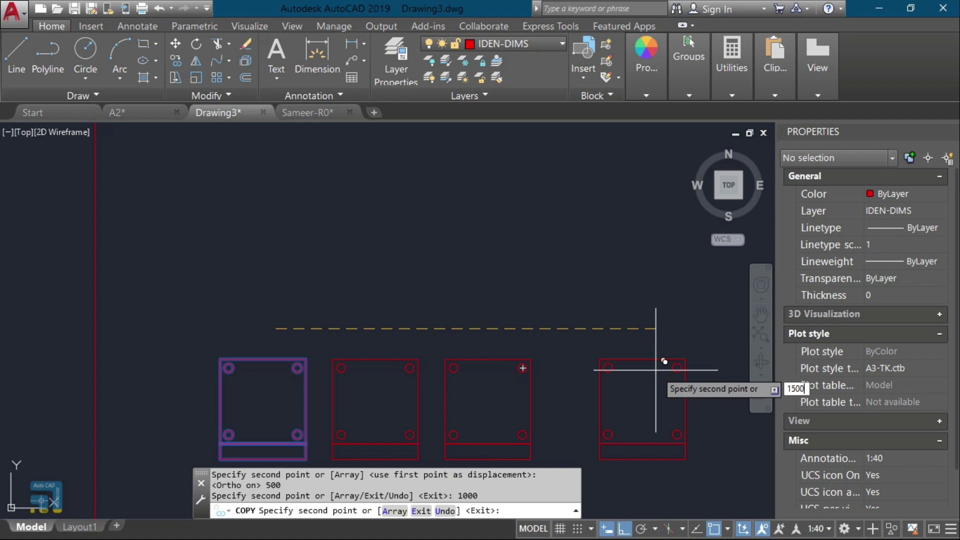
{"action": "key", "text": "Return"}
{"action": "key", "text": "Return"}
{"action": "scroll", "coordinate": [360, 295], "scroll_direction": "down", "scroll_amount": 5}
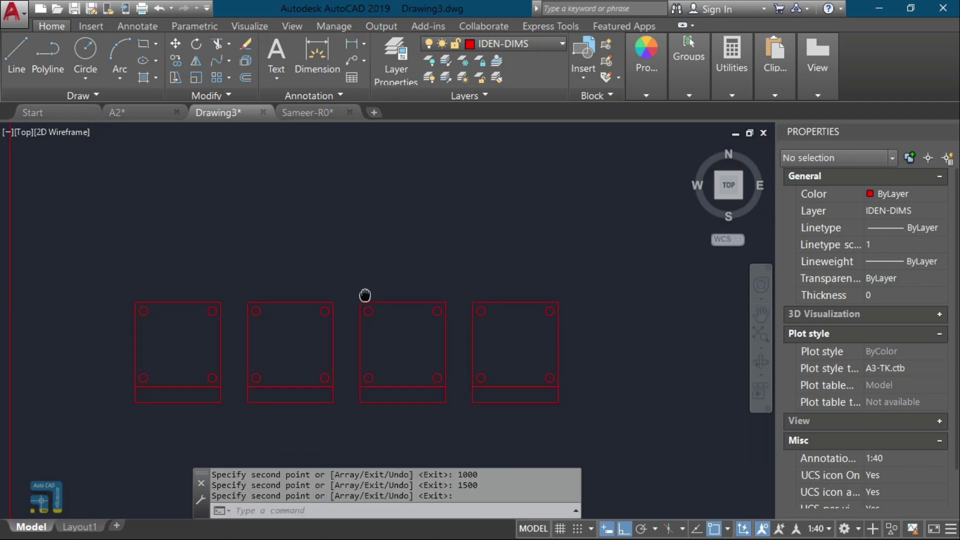
Step: Copy the four chairs to place four new chairs beside the originals
{"action": "left_click", "coordinate": [465, 247]}
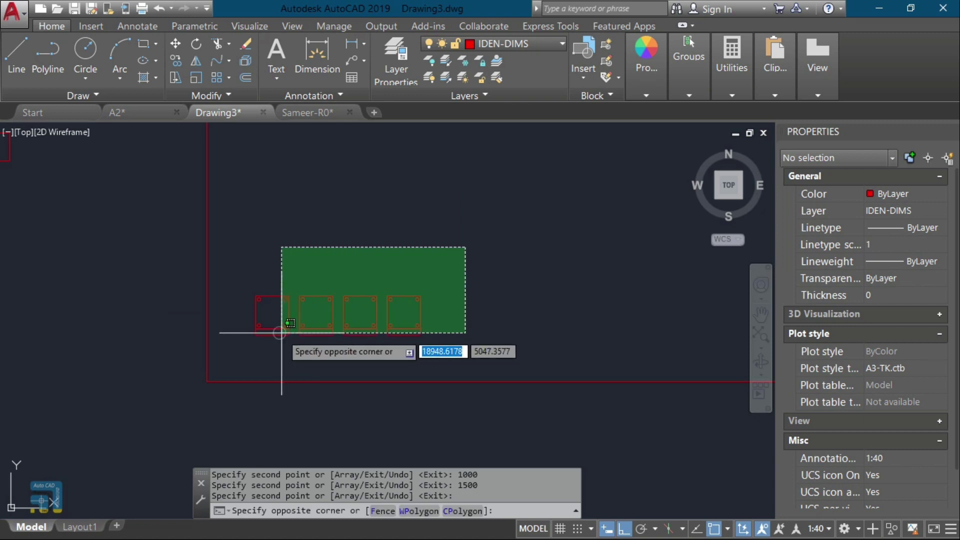
{"action": "left_click", "coordinate": [286, 331]}
{"action": "type", "text": "co"}
{"action": "key", "text": "Return"}
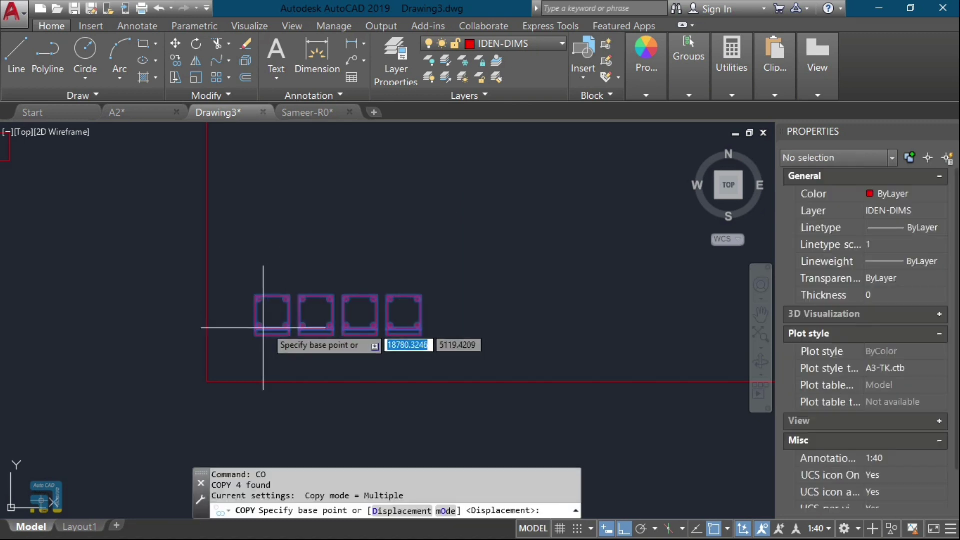
{"action": "left_click", "coordinate": [256, 333]}
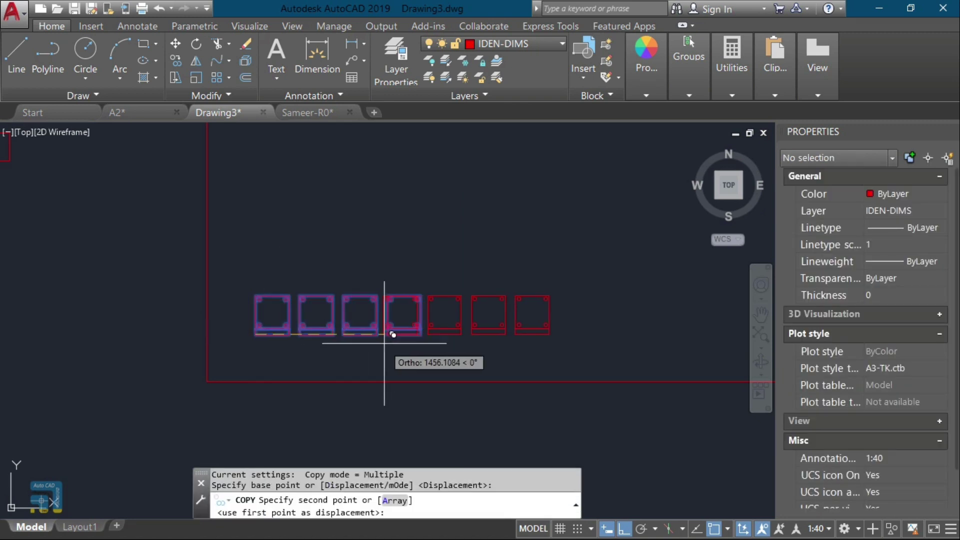
{"action": "left_click", "coordinate": [418, 332]}
{"action": "key", "text": "Return"}
Step: Check the gap between the two chair groups with a linear dimension
{"action": "left_click", "coordinate": [585, 265]}
{"action": "left_click", "coordinate": [453, 358]}
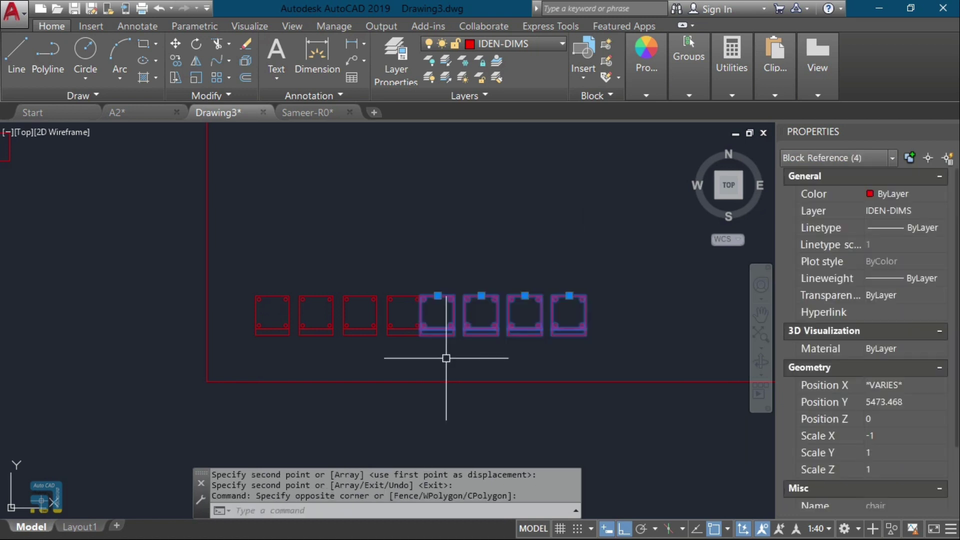
{"action": "type", "text": "m"}
{"action": "key", "text": "Return"}
{"action": "left_click", "coordinate": [423, 361]}
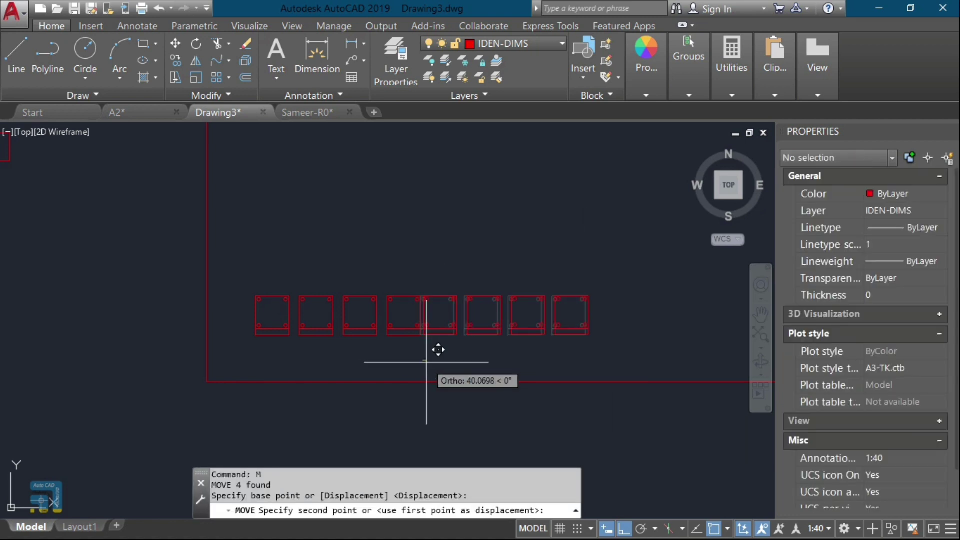
{"action": "key", "text": "Escape"}
{"action": "scroll", "coordinate": [422, 345], "scroll_direction": "up", "scroll_amount": 5}
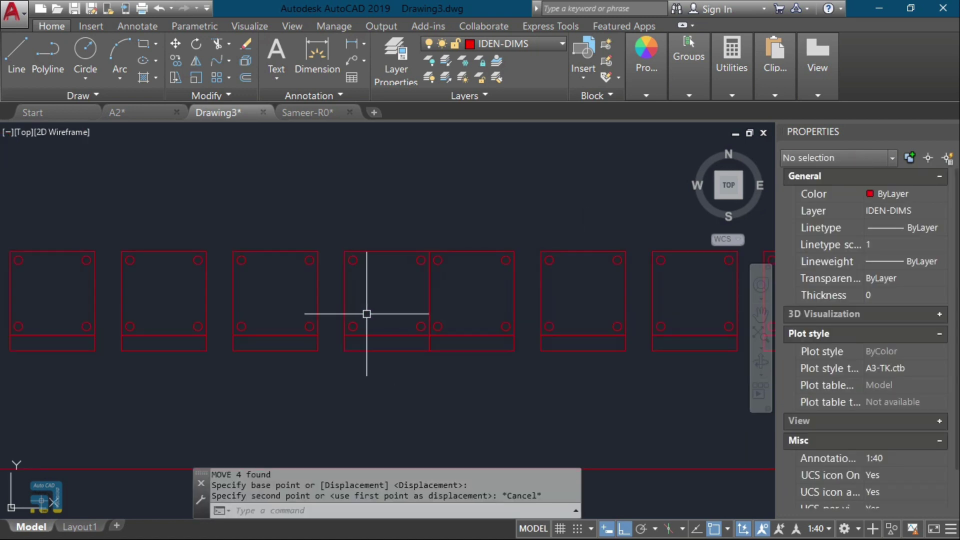
{"action": "type", "text": "dli"}
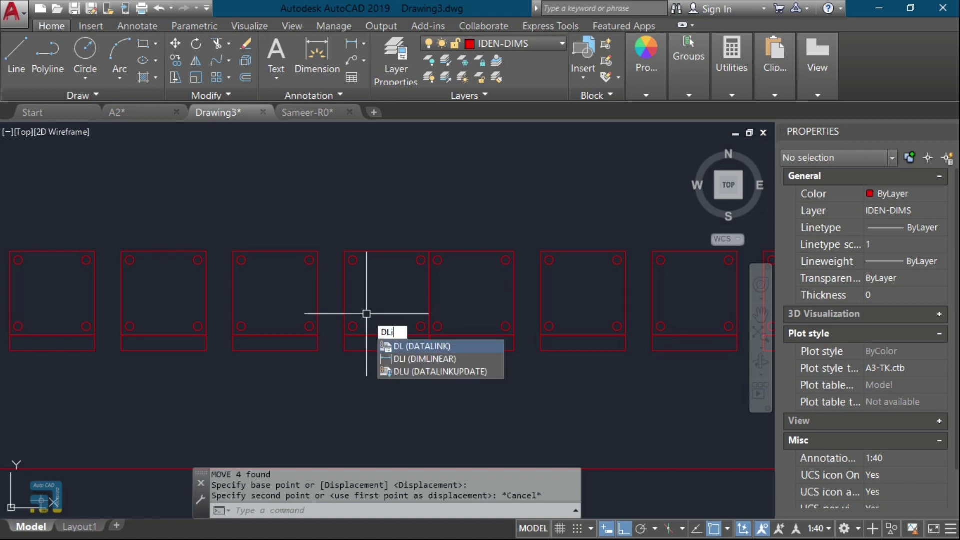
{"action": "key", "text": "Return"}
{"action": "left_click", "coordinate": [318, 289]}
{"action": "left_click", "coordinate": [339, 290]}
{"action": "key", "text": "Escape"}
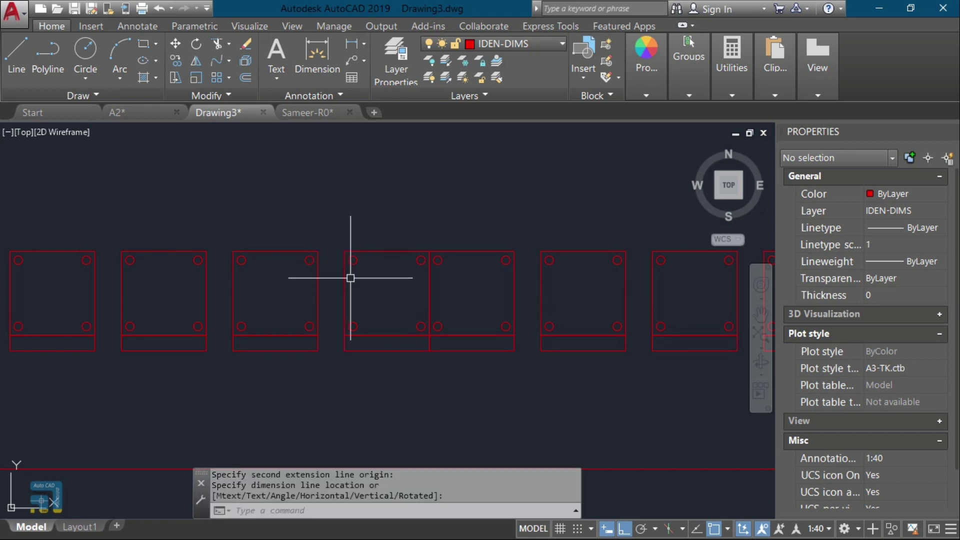
{"action": "scroll", "coordinate": [349, 274], "scroll_direction": "down", "scroll_amount": 4}
Step: Move the four new chairs 120 units right, then select all eight chairs
{"action": "left_click", "coordinate": [545, 244]}
{"action": "left_click", "coordinate": [421, 313]}
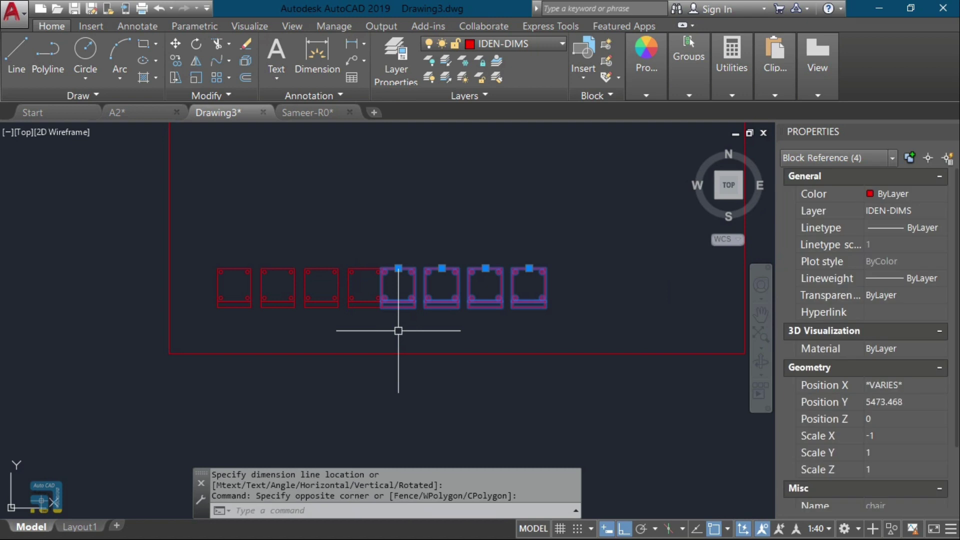
{"action": "type", "text": "m"}
{"action": "key", "text": "Return"}
{"action": "left_click", "coordinate": [399, 331]}
{"action": "type", "text": "120"}
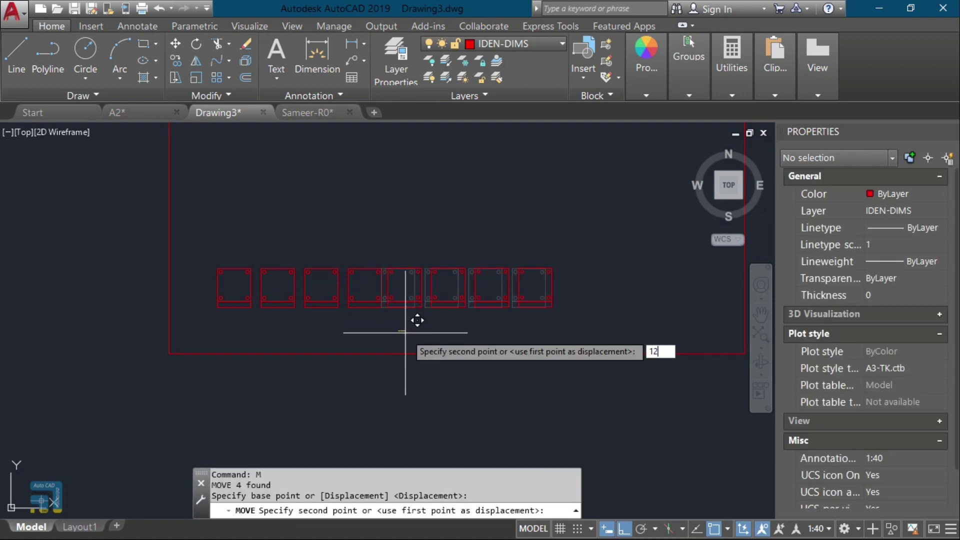
{"action": "key", "text": "Return"}
{"action": "left_click", "coordinate": [599, 228]}
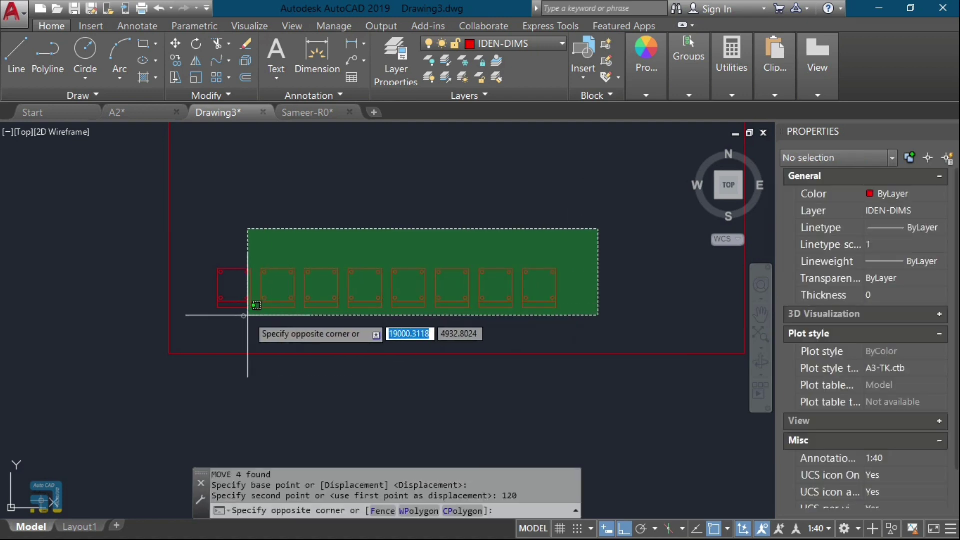
{"action": "left_click", "coordinate": [242, 329]}
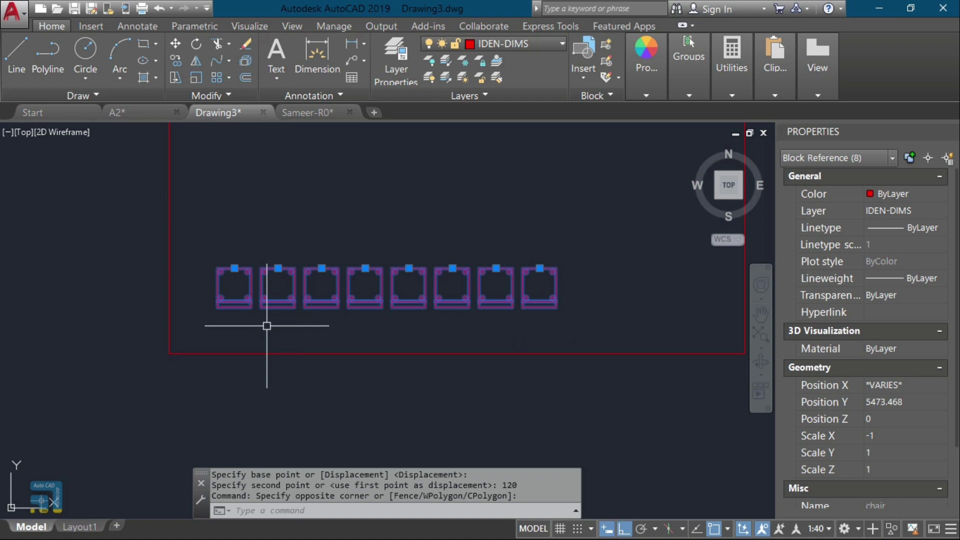
Step: Copy the eight chairs further to the right
{"action": "type", "text": "co"}
{"action": "key", "text": "Return"}
{"action": "left_click", "coordinate": [266, 326]}
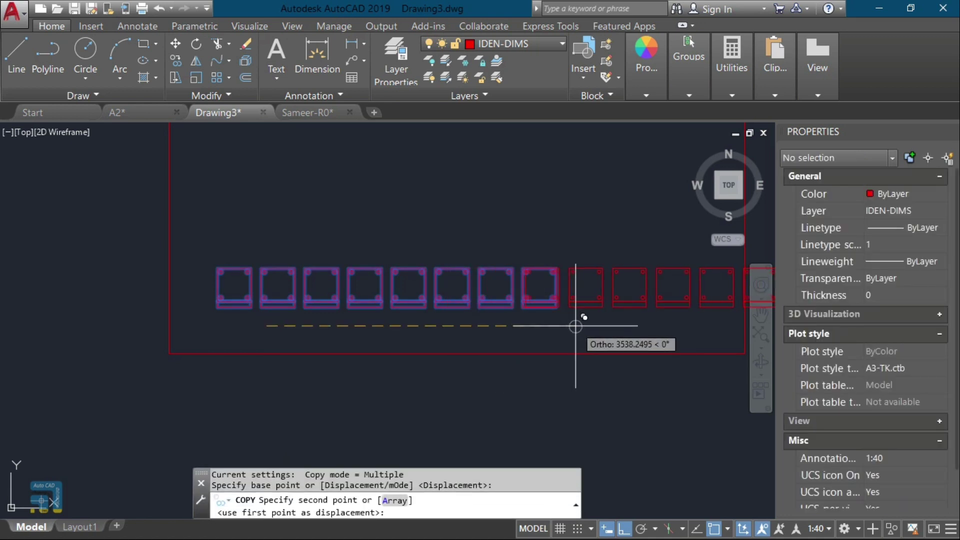
{"action": "left_click", "coordinate": [572, 325]}
{"action": "key", "text": "Escape"}
Step: Copy the row of chairs upward above the original row
{"action": "scroll", "coordinate": [278, 266], "scroll_direction": "down", "scroll_amount": 3}
{"action": "left_click", "coordinate": [203, 241]}
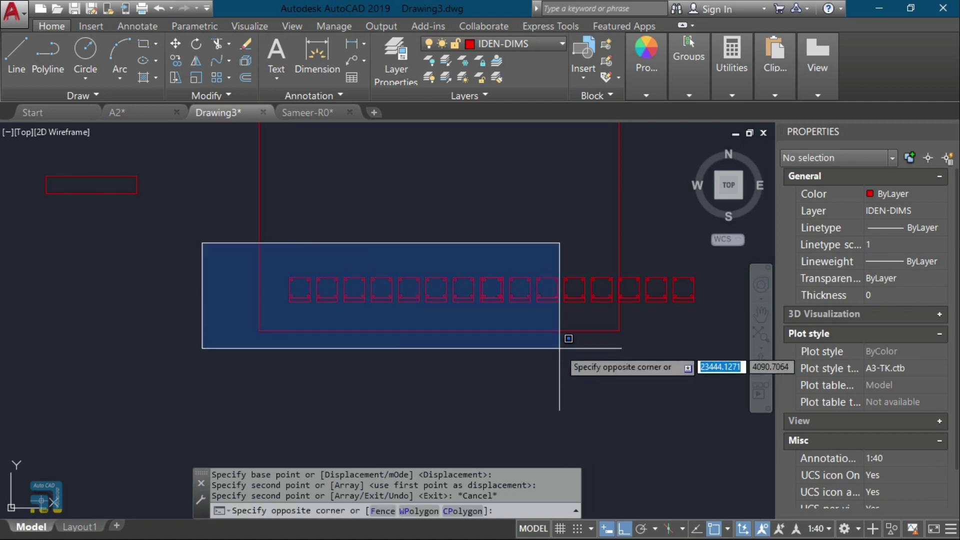
{"action": "left_click", "coordinate": [617, 334]}
{"action": "left_click", "coordinate": [574, 381]}
{"action": "left_click", "coordinate": [450, 407]}
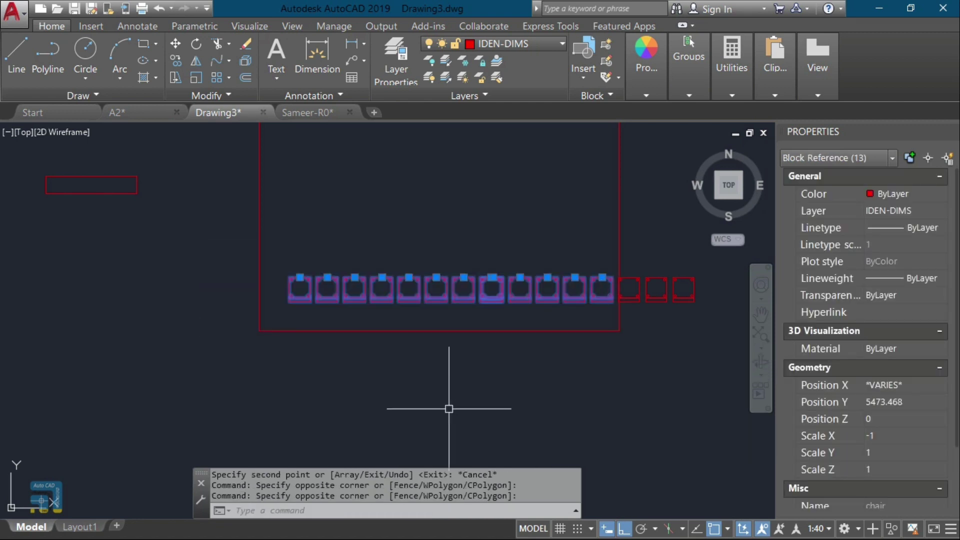
{"action": "type", "text": "co"}
{"action": "key", "text": "Return"}
{"action": "left_click", "coordinate": [617, 445]}
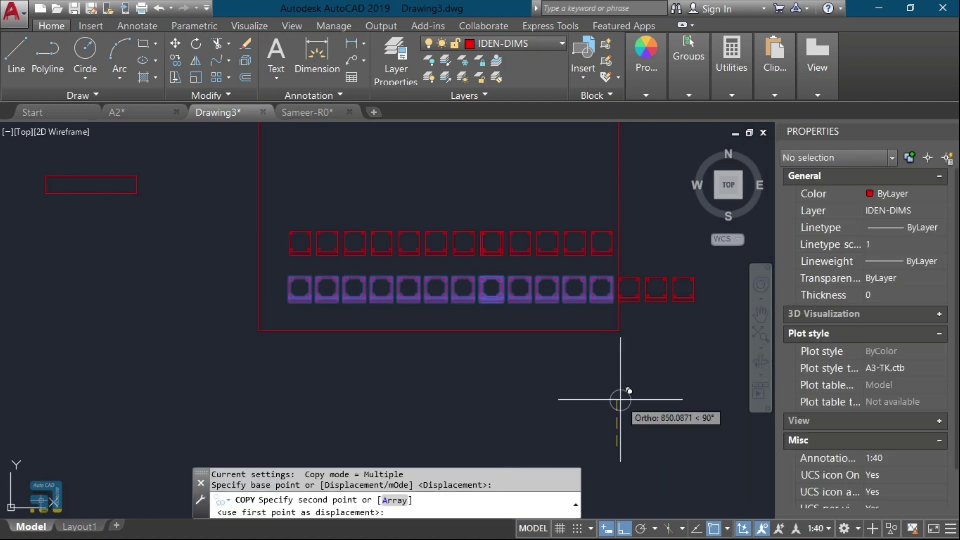
{"action": "left_click", "coordinate": [620, 399]}
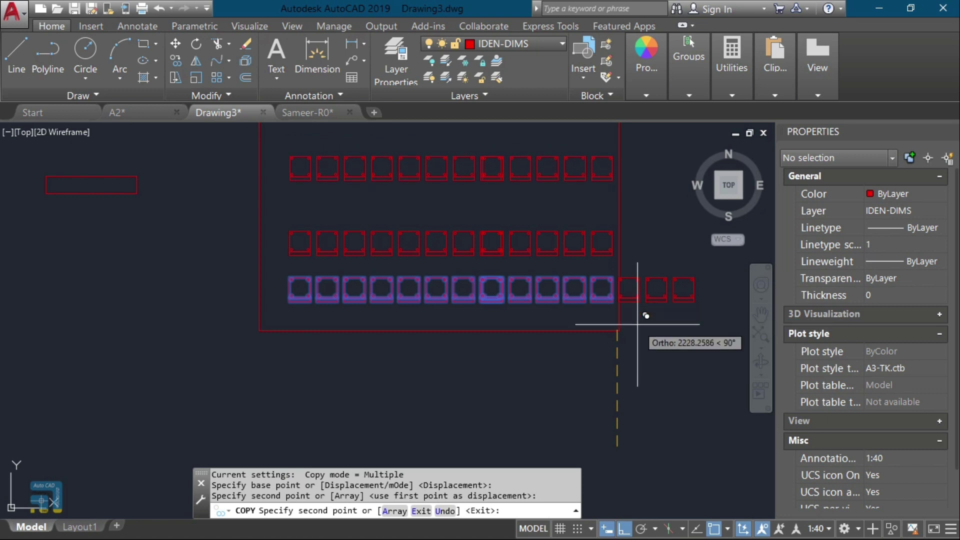
{"action": "key", "text": "Escape"}
Step: Undo repeatedly with U until only the single chair remains
{"action": "type", "text": "u"}
{"action": "key", "text": "Return"}
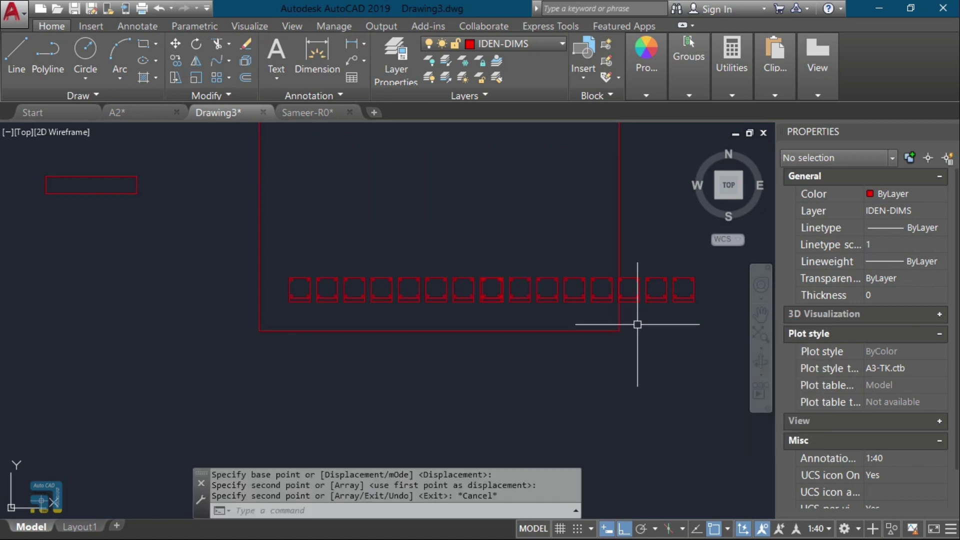
{"action": "key", "text": "Return"}
{"action": "key", "text": "Return"}
{"action": "key", "text": "Return"}
{"action": "key", "text": "Return"}
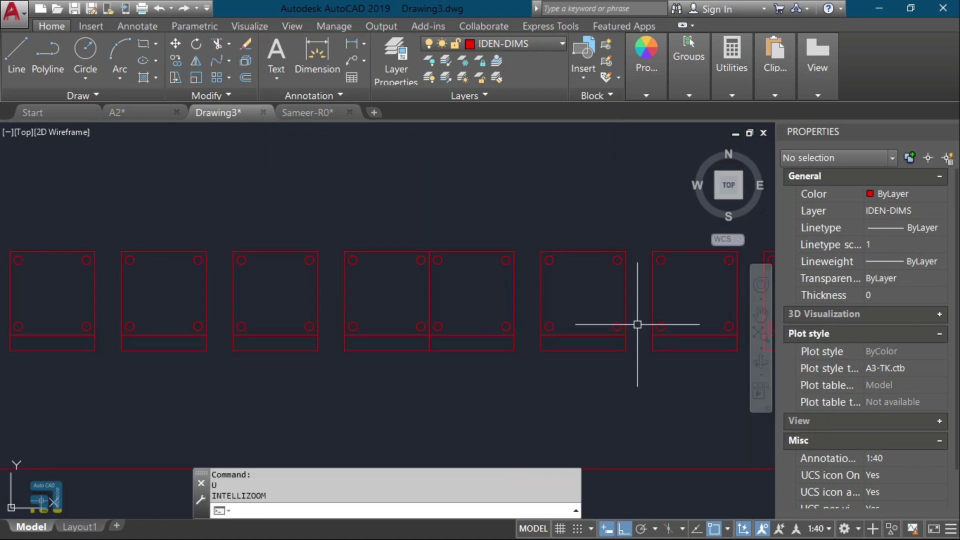
{"action": "key", "text": "Return"}
{"action": "key", "text": "Return"}
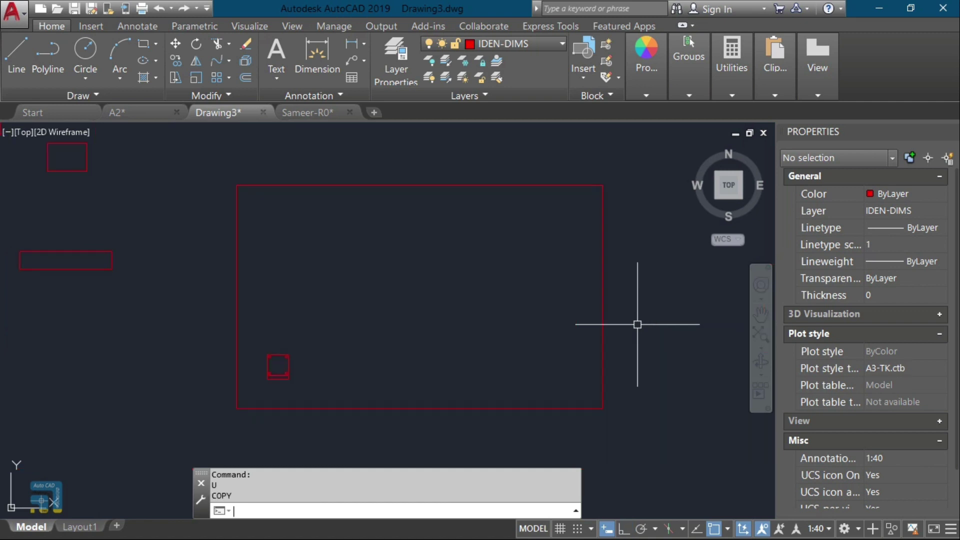
Step: Start the AR array on the single chair and accept the rectangular type
{"action": "scroll", "coordinate": [291, 377], "scroll_direction": "up", "scroll_amount": 4}
{"action": "type", "text": "AR"}
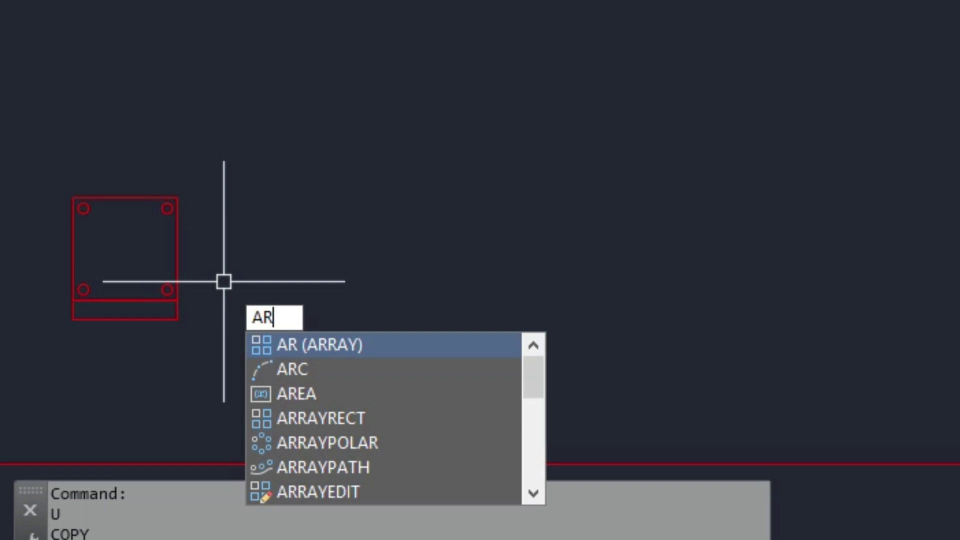
{"action": "key", "text": "Return"}
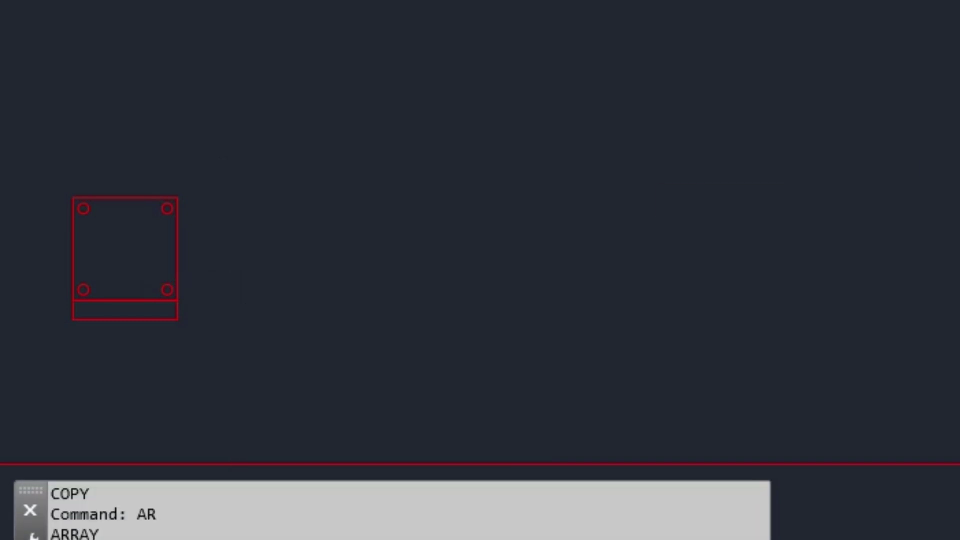
{"action": "left_click", "coordinate": [121, 199]}
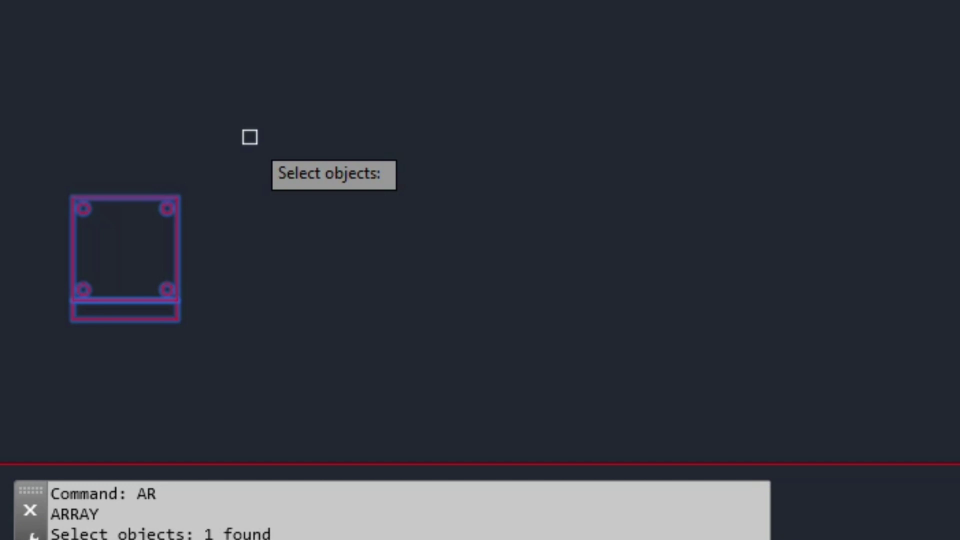
{"action": "key", "text": "Return"}
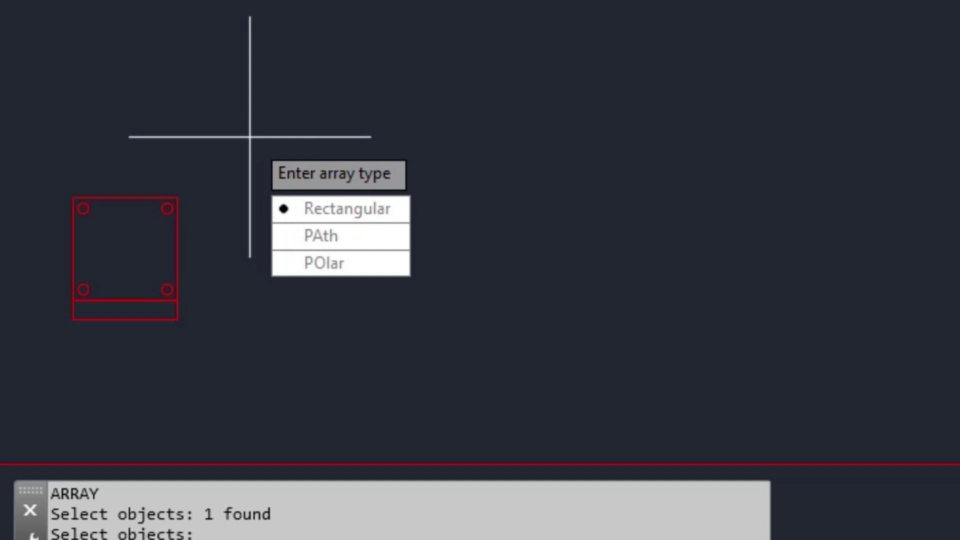
{"action": "key", "text": "Return"}
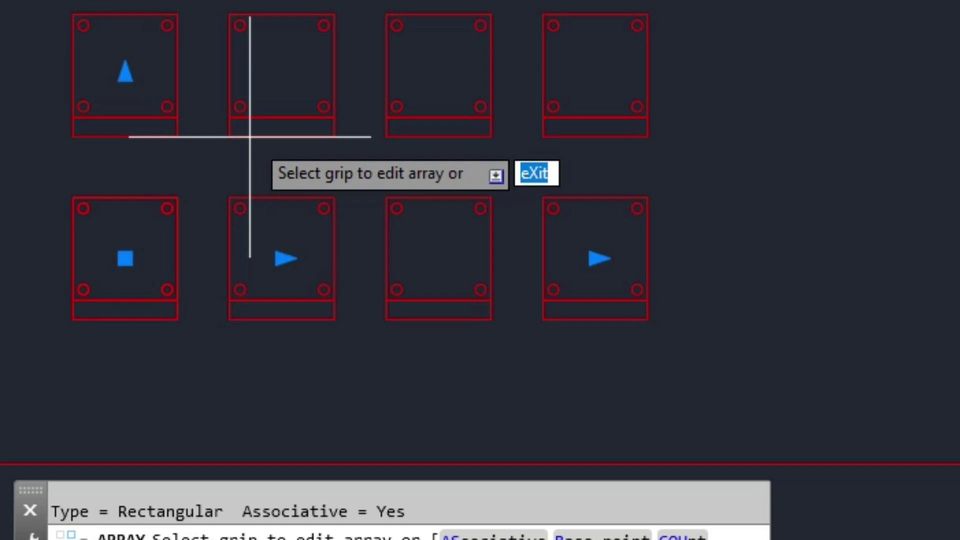
Step: Finish the initial array edit and select the chair array to edit its settings
{"action": "scroll", "coordinate": [250, 136], "scroll_direction": "down", "scroll_amount": 2}
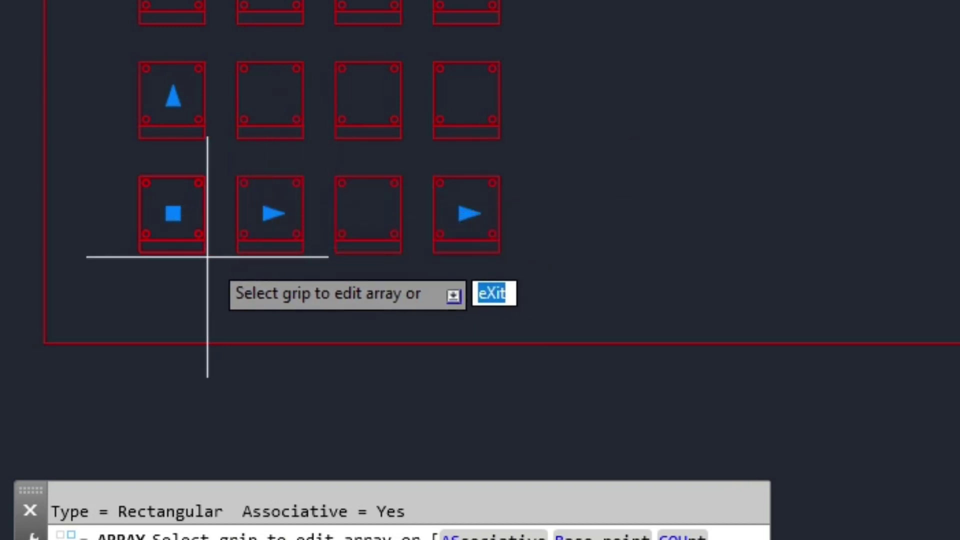
{"action": "key", "text": "Return"}
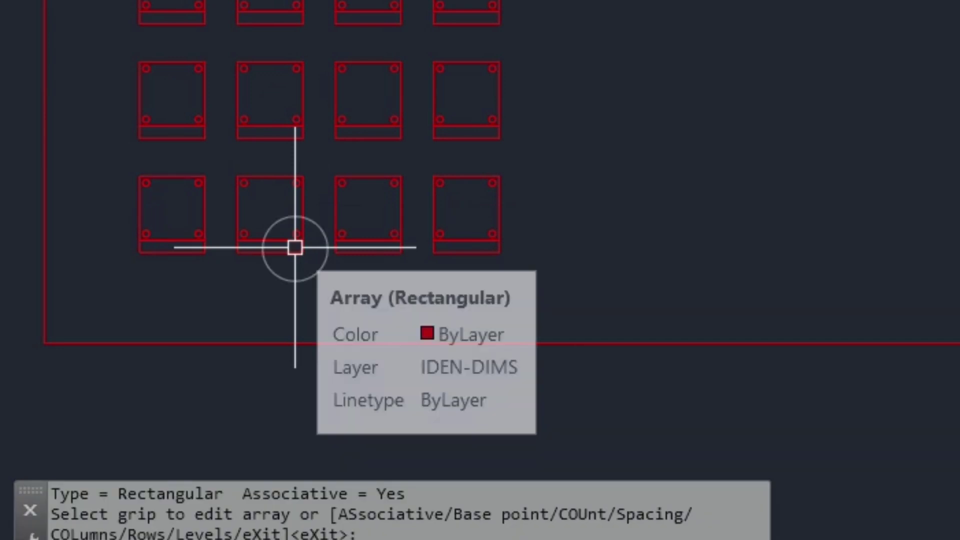
{"action": "left_click", "coordinate": [295, 247]}
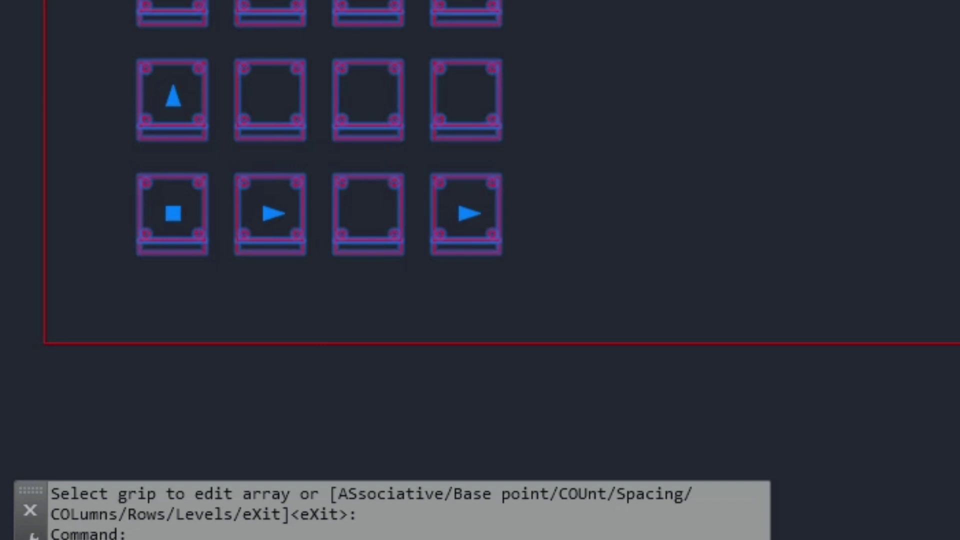
{"action": "type", "text": "10"}
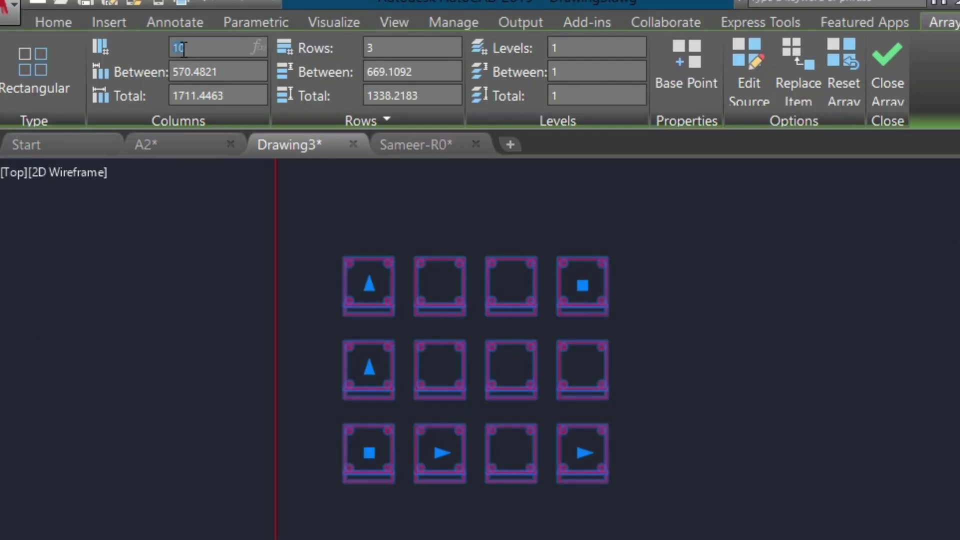
{"action": "key", "text": "Return"}
{"action": "scroll", "coordinate": [253, 193], "scroll_direction": "down", "scroll_amount": 2}
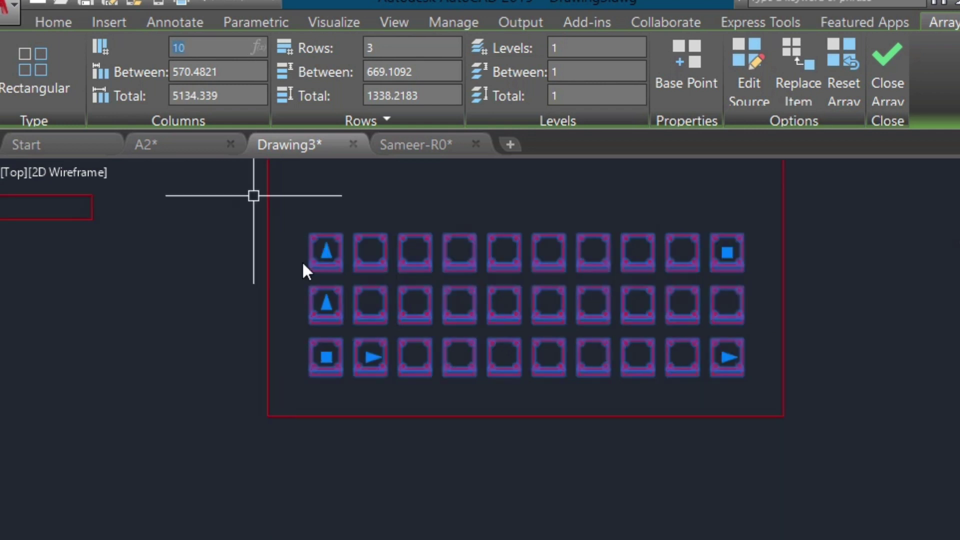
{"action": "scroll", "coordinate": [365, 266], "scroll_direction": "up", "scroll_amount": 4}
{"action": "middle_click_drag", "start_coordinate": [387, 362], "coordinate": [193, 482]}
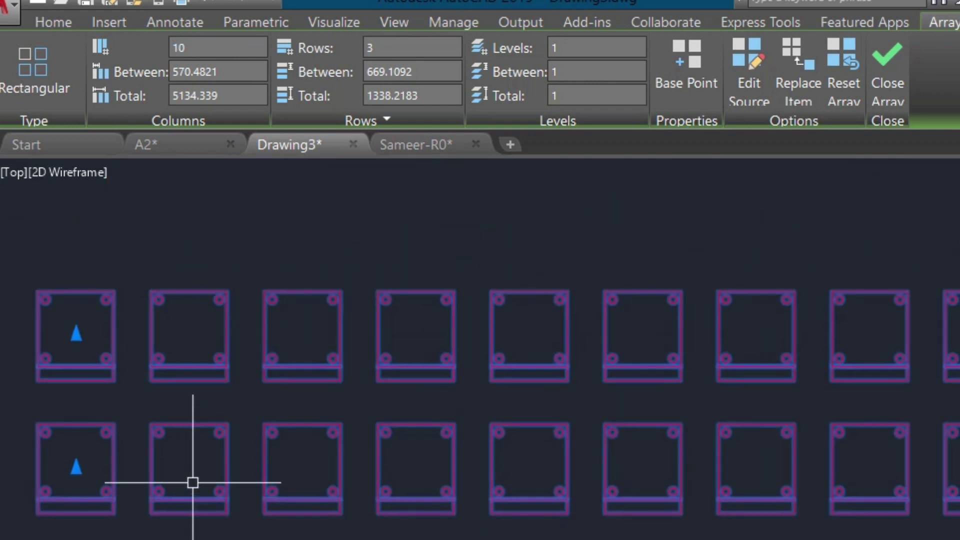
{"action": "scroll", "coordinate": [193, 482], "scroll_direction": "down", "scroll_amount": 2}
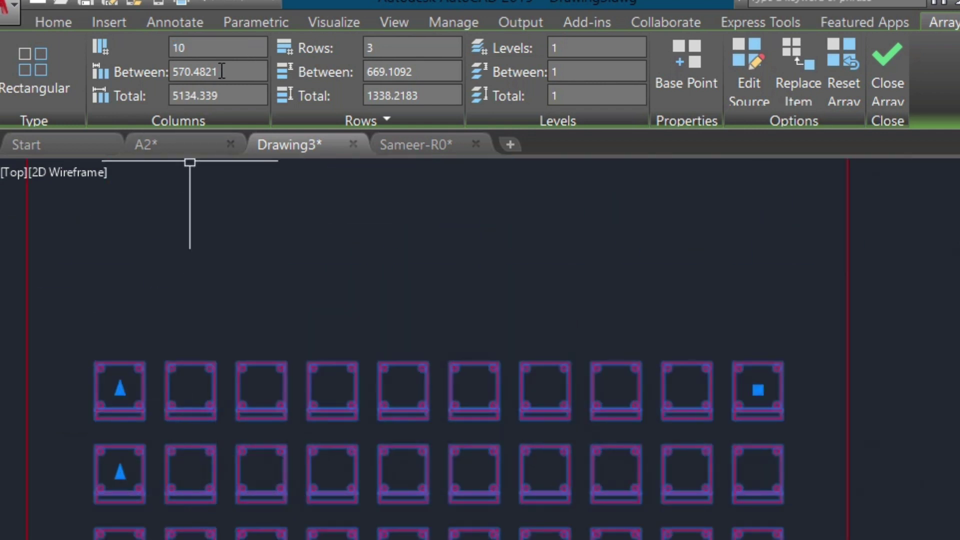
{"action": "left_click", "coordinate": [229, 43]}
{"action": "type", "text": "5"}
{"action": "key", "text": "Return"}
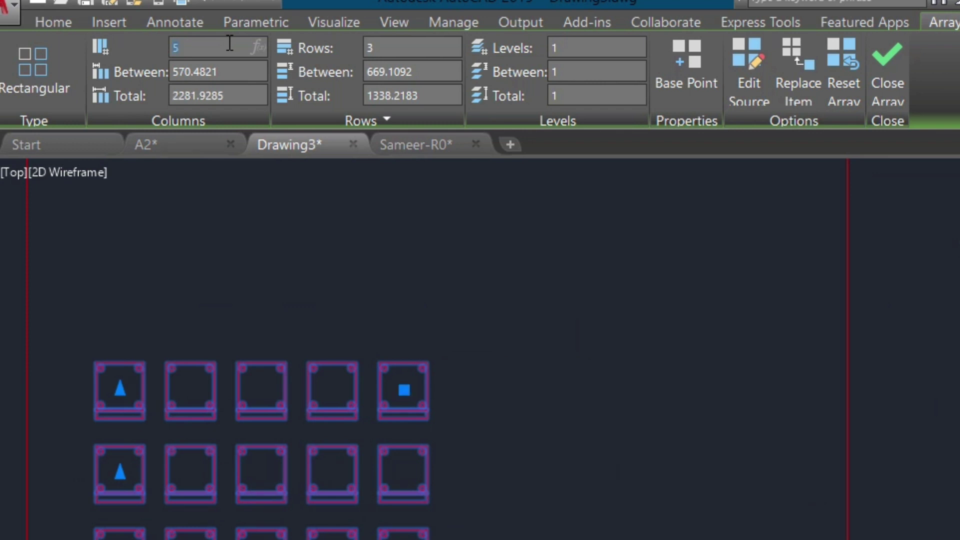
{"action": "left_click", "coordinate": [229, 43]}
{"action": "type", "text": "15"}
{"action": "key", "text": "BackSpace"}
{"action": "key", "text": "BackSpace"}
{"action": "key", "text": "BackSpace"}
{"action": "type", "text": "100"}
{"action": "key", "text": "Return"}
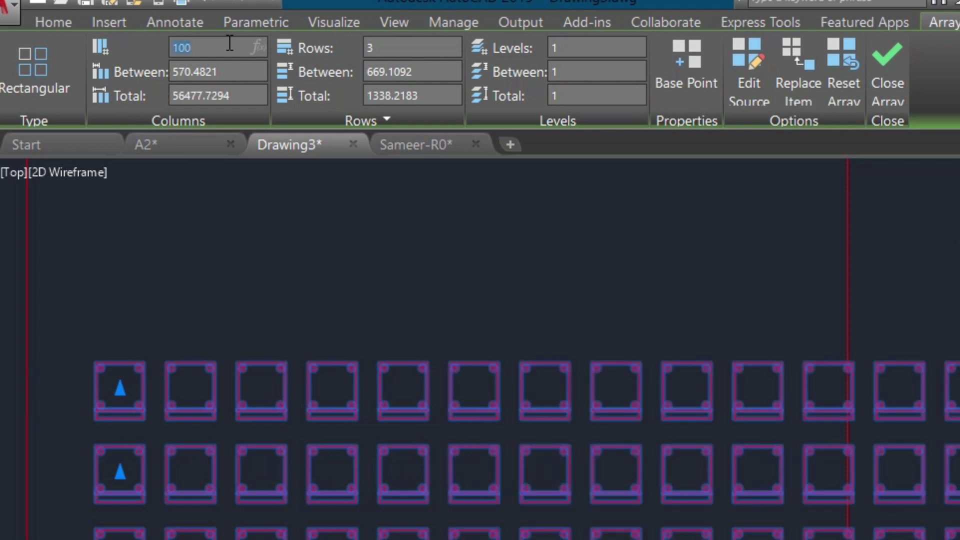
{"action": "scroll", "coordinate": [193, 295], "scroll_direction": "down", "scroll_amount": 5}
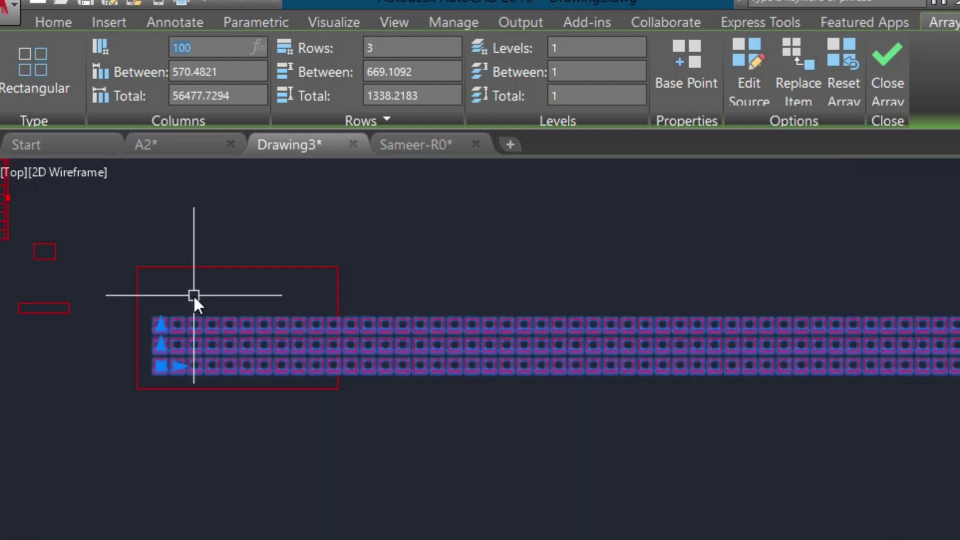
{"action": "scroll", "coordinate": [193, 295], "scroll_direction": "down", "scroll_amount": 2}
{"action": "scroll", "coordinate": [193, 295], "scroll_direction": "up", "scroll_amount": 8}
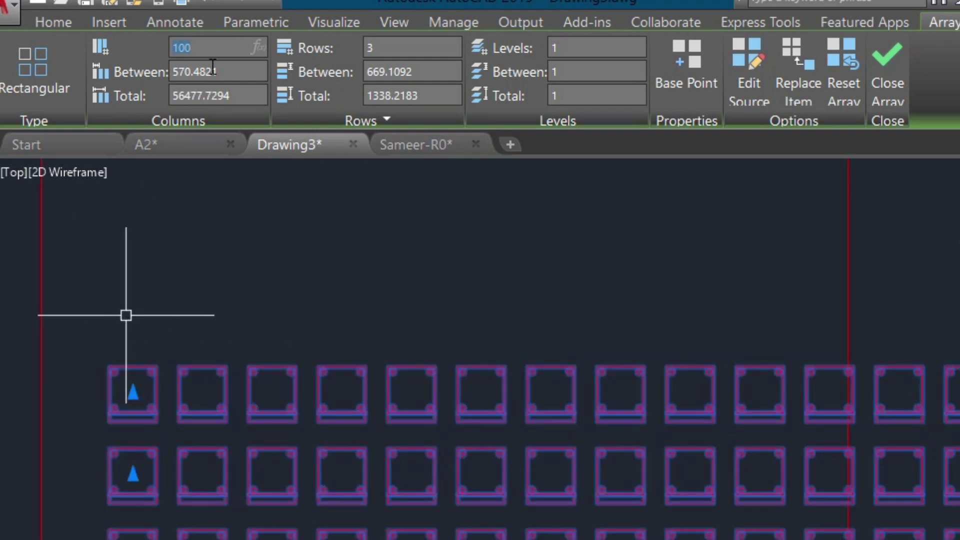
{"action": "type", "text": "10"}
{"action": "key", "text": "Return"}
{"action": "type", "text": "11"}
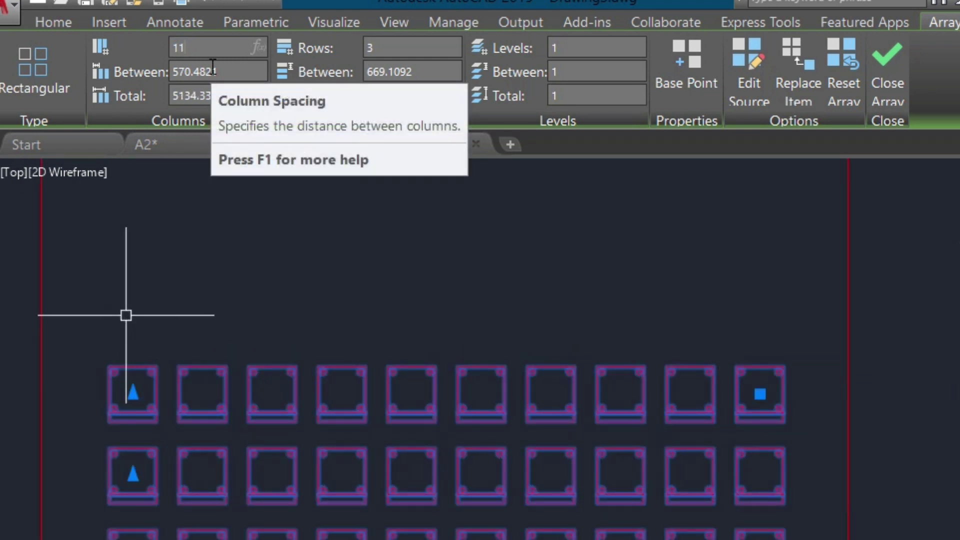
{"action": "key", "text": "Return"}
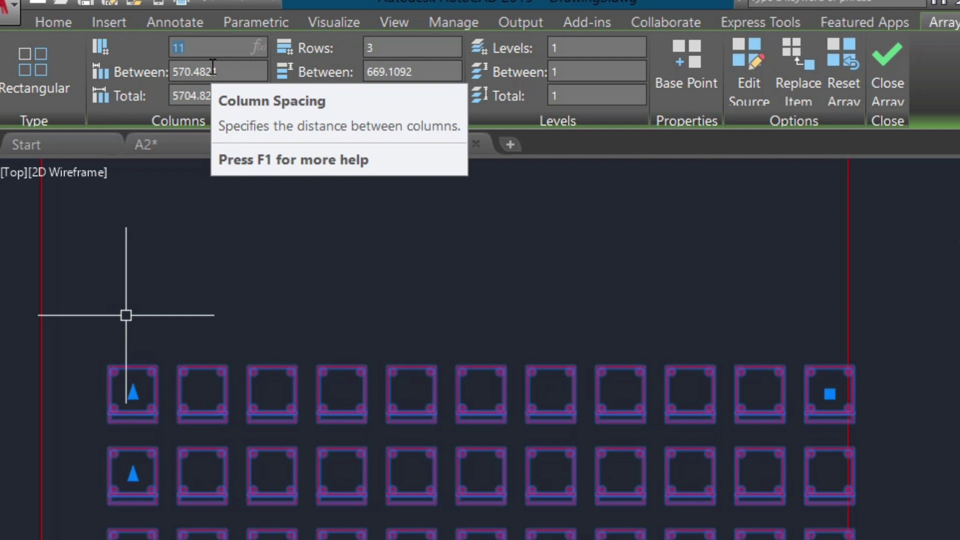
{"action": "type", "text": "10"}
{"action": "key", "text": "Return"}
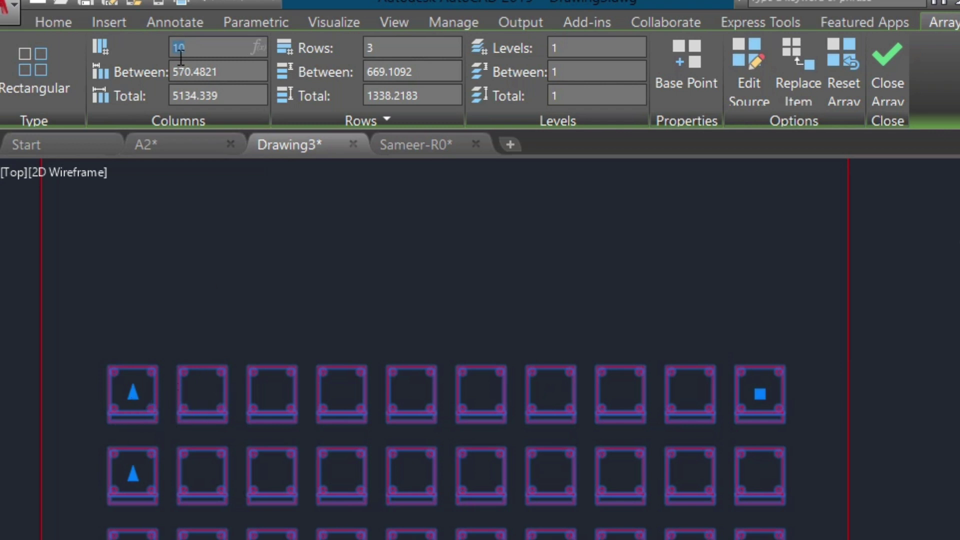
{"action": "left_click", "coordinate": [237, 80]}
Step: Space the chair columns 500 apart and set the column count to 11 instead of 12
{"action": "type", "text": "500"}
{"action": "key", "text": "Return"}
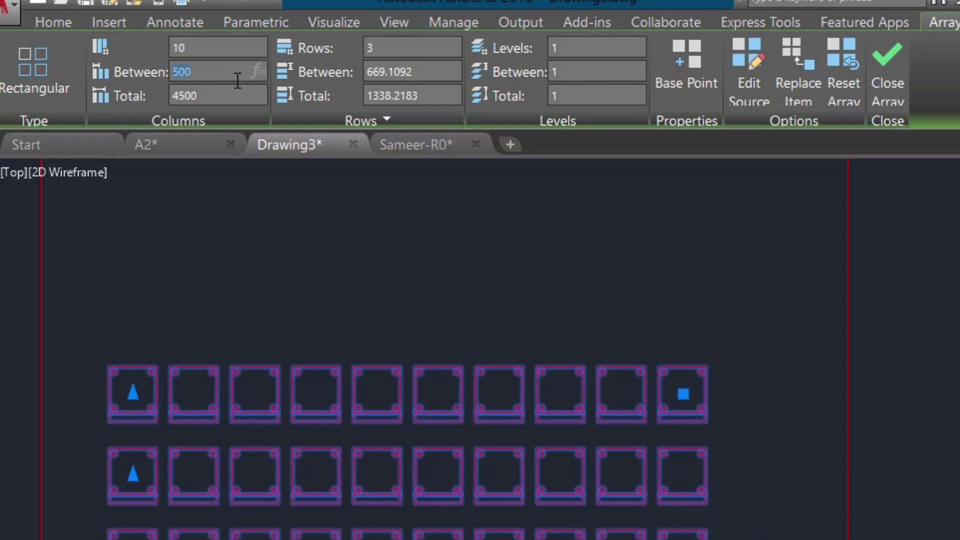
{"action": "left_click", "coordinate": [231, 47]}
{"action": "type", "text": "12"}
{"action": "key", "text": "Return"}
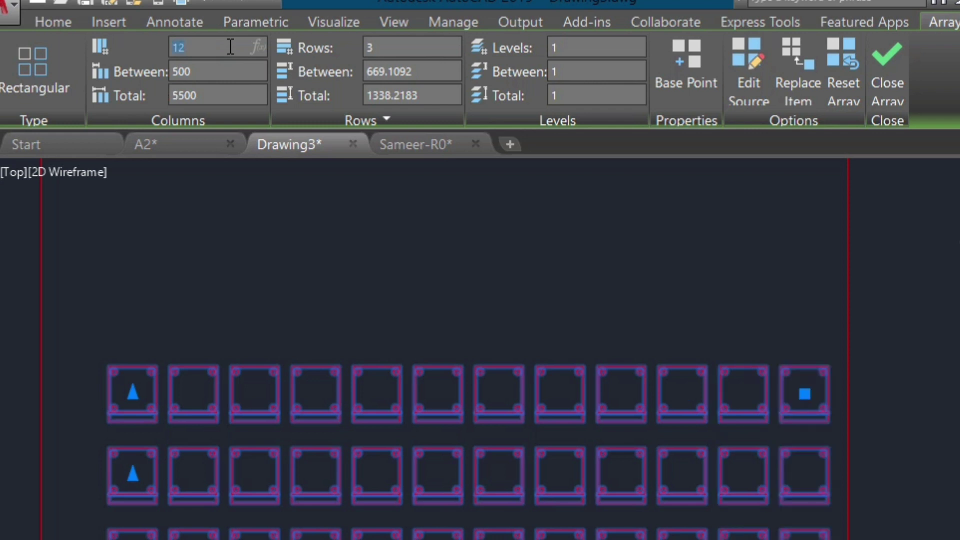
{"action": "key", "text": "BackSpace"}
{"action": "type", "text": "11"}
{"action": "key", "text": "Return"}
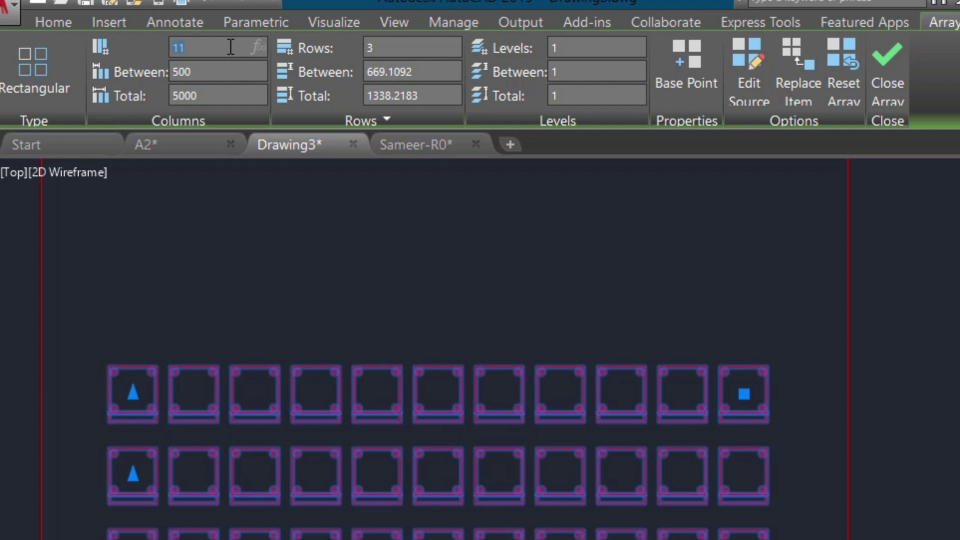
Step: Try column spacings of 1000, 100, 200, 300 and 400, settling on 500
{"action": "left_click", "coordinate": [212, 63]}
{"action": "type", "text": "1000"}
{"action": "key", "text": "Return"}
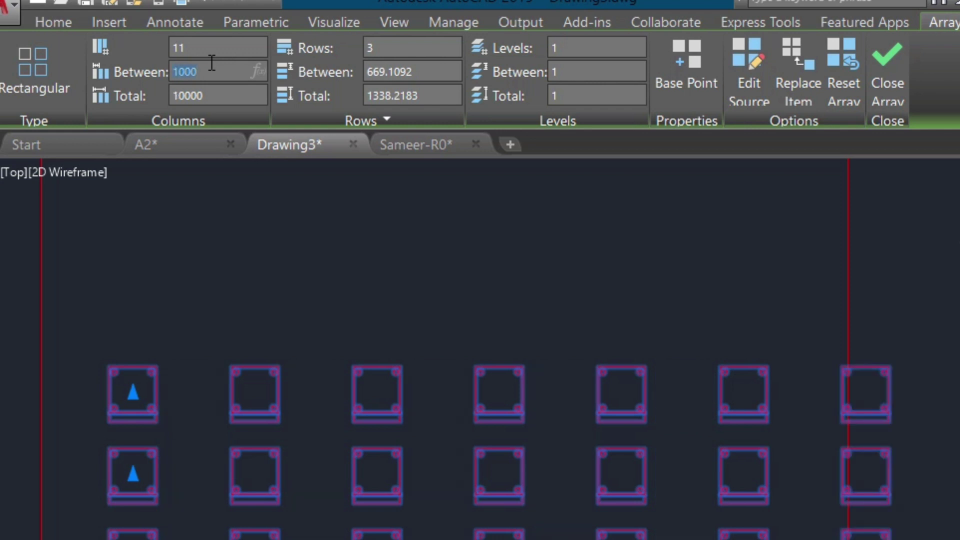
{"action": "type", "text": "100"}
{"action": "key", "text": "Return"}
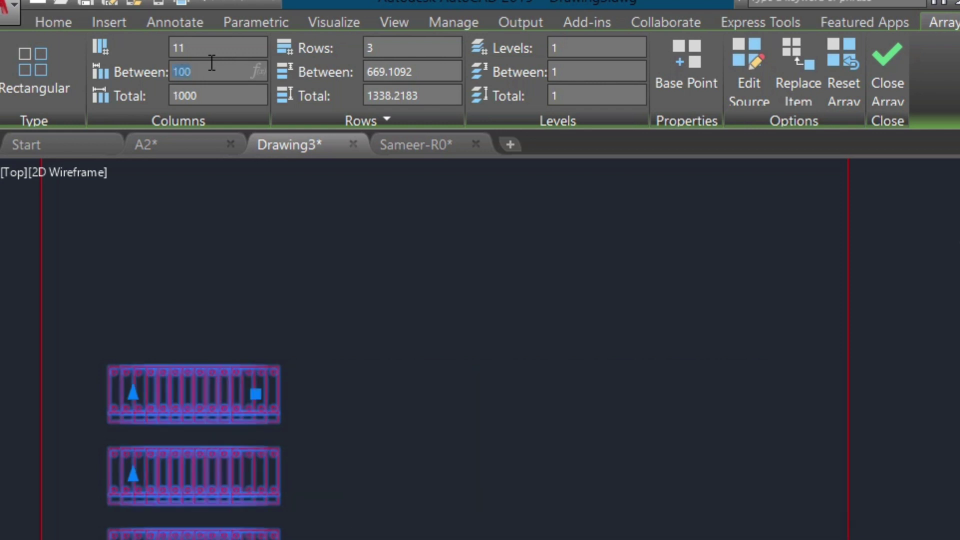
{"action": "type", "text": "200"}
{"action": "key", "text": "Return"}
{"action": "type", "text": "300"}
{"action": "key", "text": "Return"}
{"action": "type", "text": "40"}
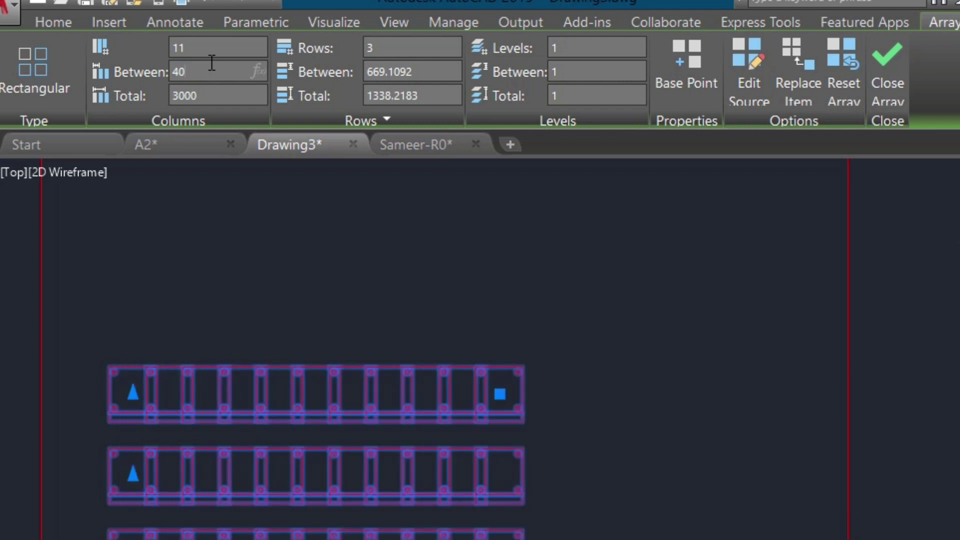
{"action": "type", "text": "0"}
{"action": "key", "text": "Return"}
{"action": "type", "text": "500"}
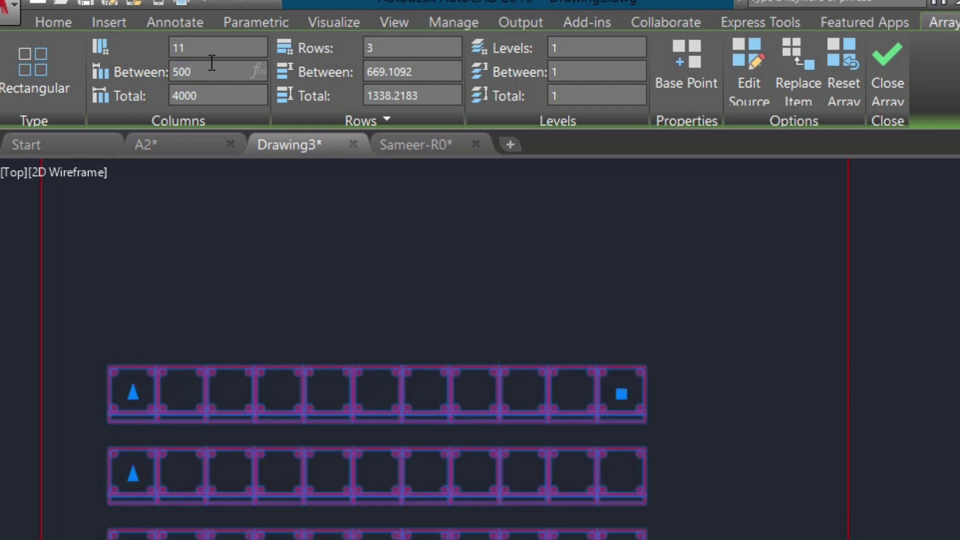
{"action": "key", "text": "Return"}
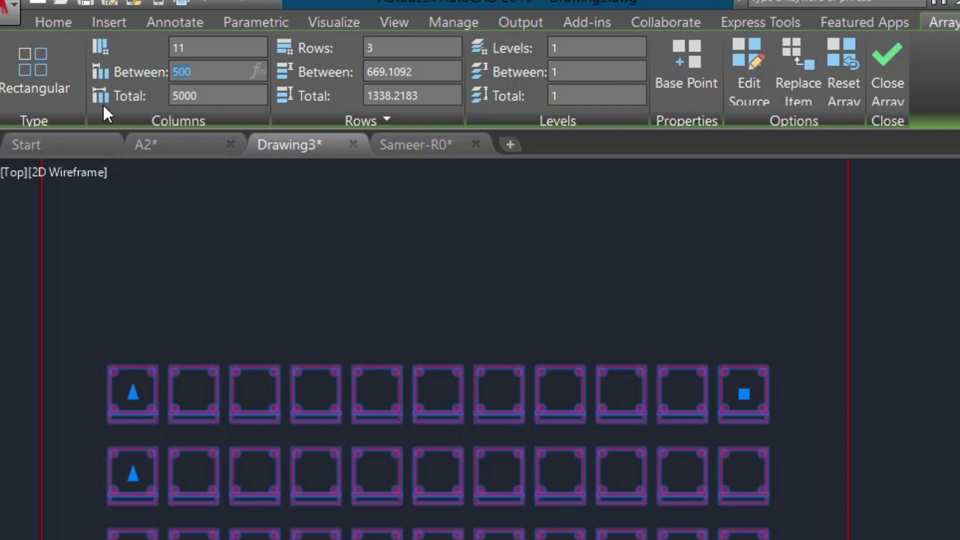
Step: Set the total column distance to 5000
{"action": "left_click", "coordinate": [228, 96]}
{"action": "key", "text": "Return"}
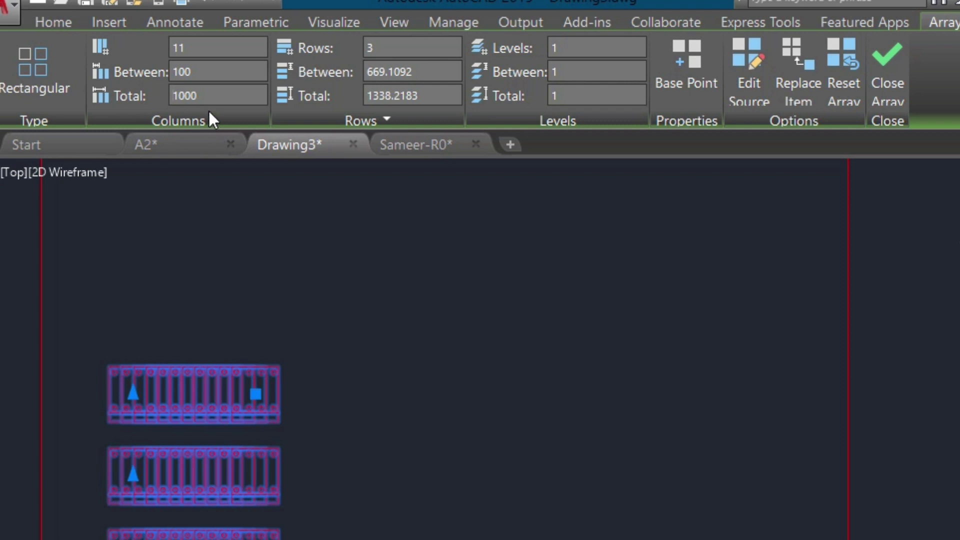
{"action": "left_click", "coordinate": [213, 95]}
{"action": "double_click", "coordinate": [213, 96]}
{"action": "type", "text": "5000"}
{"action": "key", "text": "Return"}
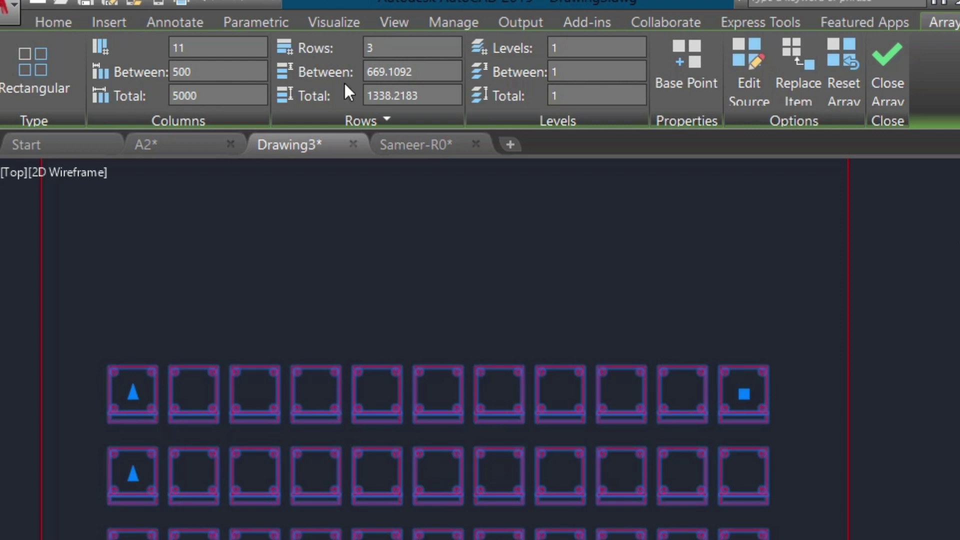
{"action": "left_click", "coordinate": [386, 49]}
Step: Try 50 rows, then cut the array to 5 rows spaced 1200 apart
{"action": "type", "text": "50"}
{"action": "key", "text": "Return"}
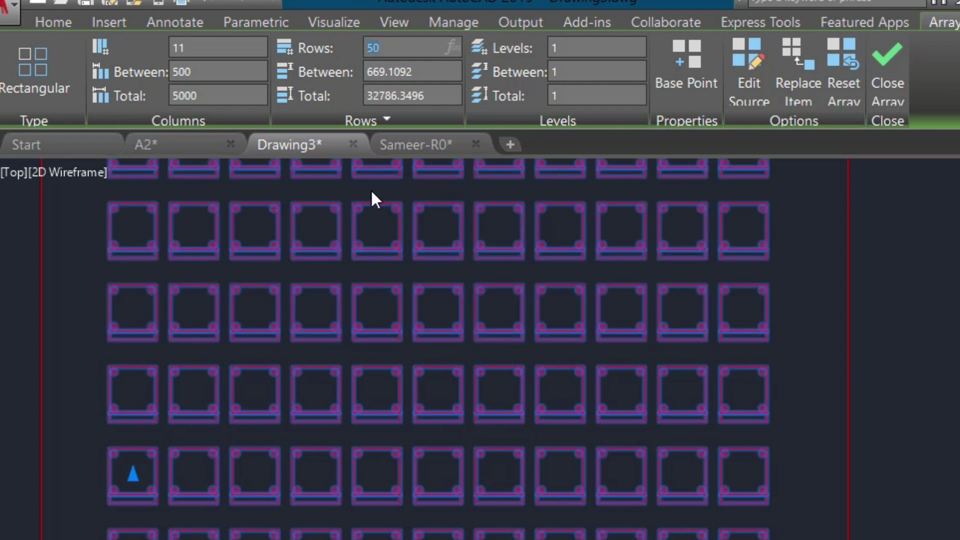
{"action": "scroll", "coordinate": [371, 191], "scroll_direction": "down", "scroll_amount": 4}
{"action": "middle_click_drag", "start_coordinate": [365, 286], "coordinate": [333, 407]}
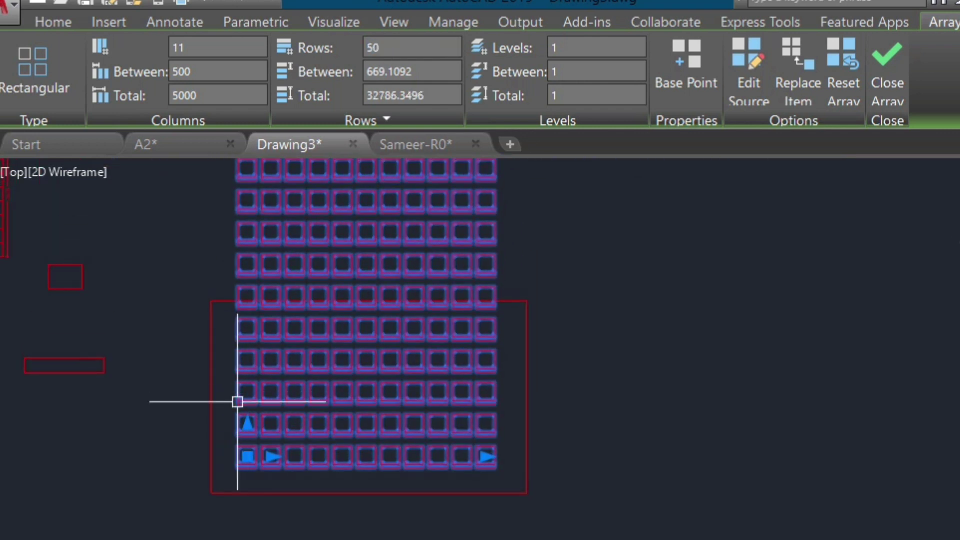
{"action": "left_click", "coordinate": [410, 49]}
{"action": "type", "text": "5"}
{"action": "key", "text": "Return"}
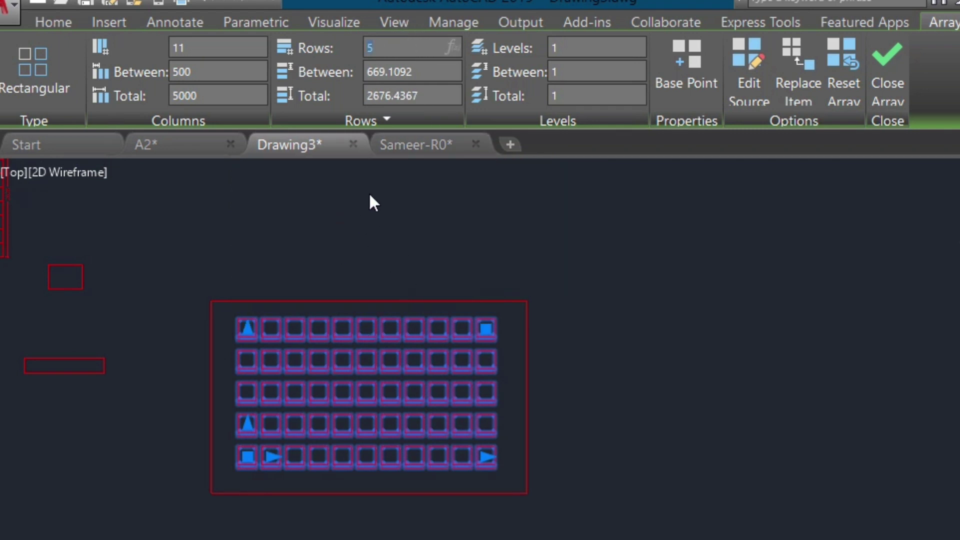
{"action": "scroll", "coordinate": [373, 200], "scroll_direction": "up", "scroll_amount": 2}
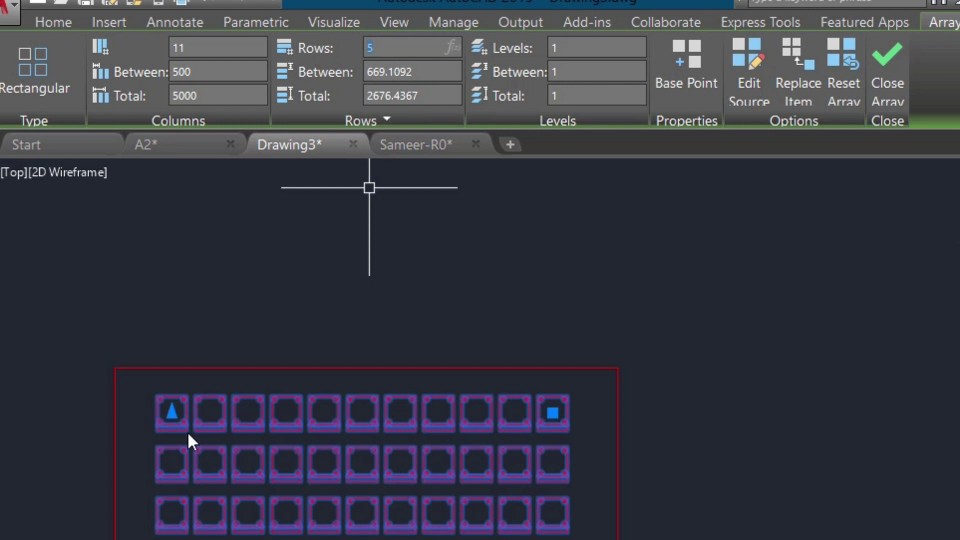
{"action": "scroll", "coordinate": [209, 448], "scroll_direction": "up", "scroll_amount": 4}
{"action": "left_click", "coordinate": [402, 80]}
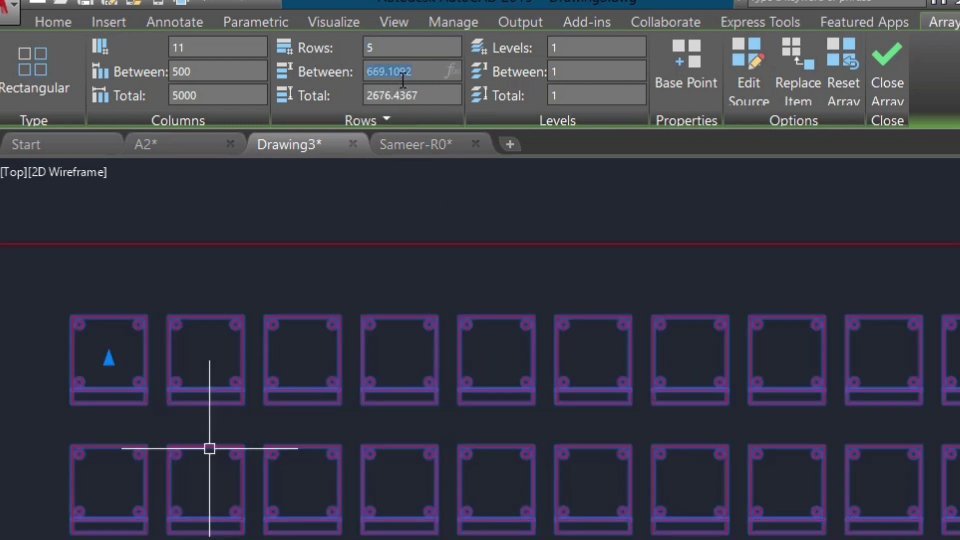
{"action": "type", "text": "1200"}
{"action": "key", "text": "Return"}
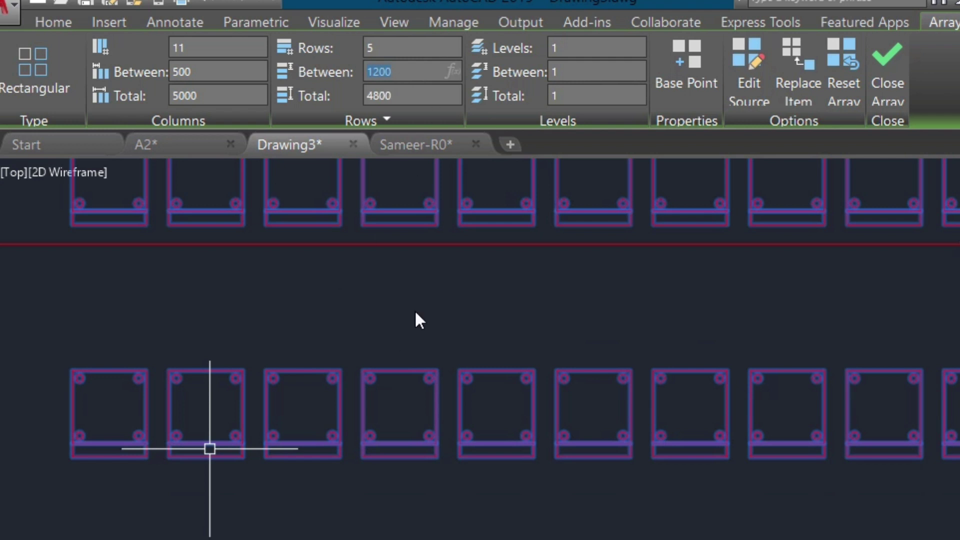
Step: Reduce the array to 3 rows, tightening row spacing to 1100, then 800
{"action": "left_click", "coordinate": [427, 48]}
{"action": "type", "text": "3"}
{"action": "key", "text": "Return"}
{"action": "scroll", "coordinate": [529, 279], "scroll_direction": "down", "scroll_amount": 4}
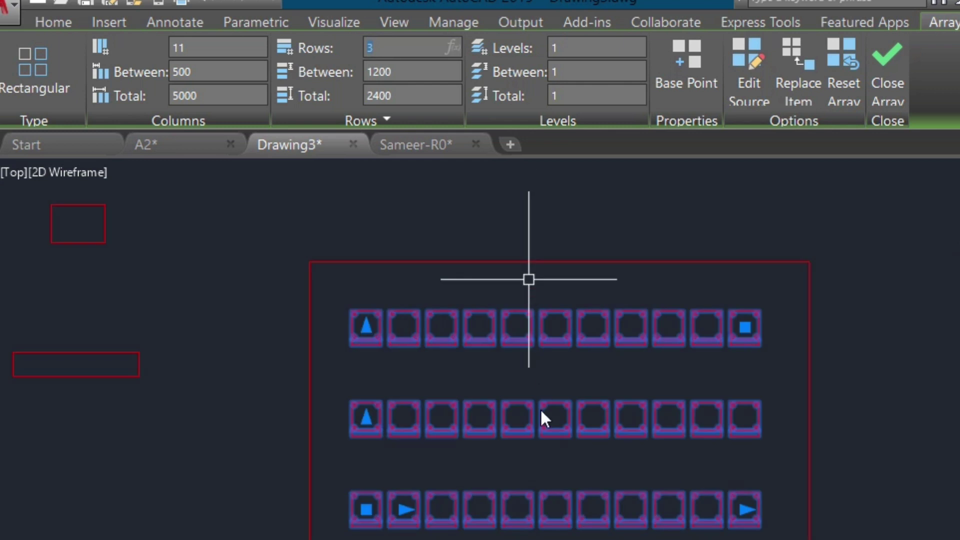
{"action": "scroll", "coordinate": [564, 409], "scroll_direction": "up", "scroll_amount": 2}
{"action": "middle_click_drag", "start_coordinate": [603, 440], "coordinate": [472, 458]}
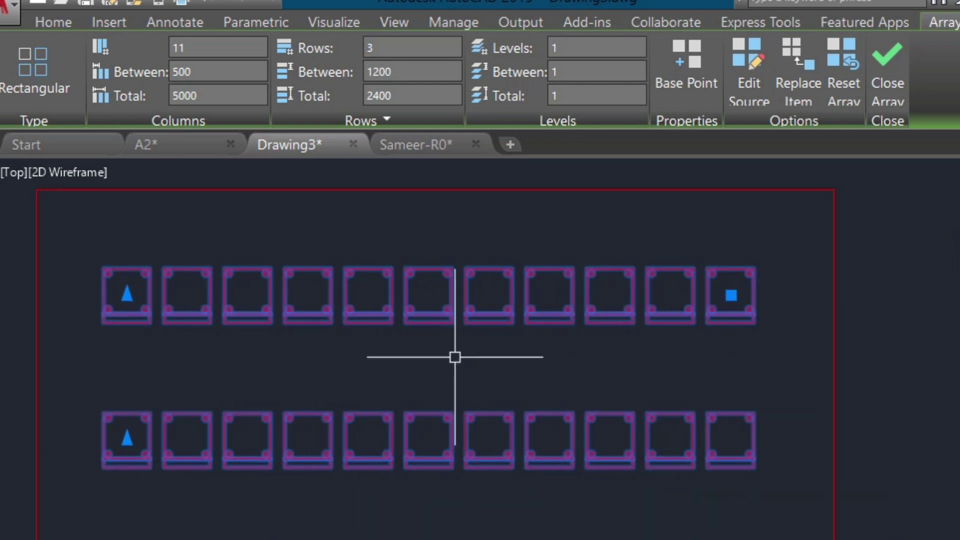
{"action": "left_click", "coordinate": [425, 72]}
{"action": "type", "text": "1100"}
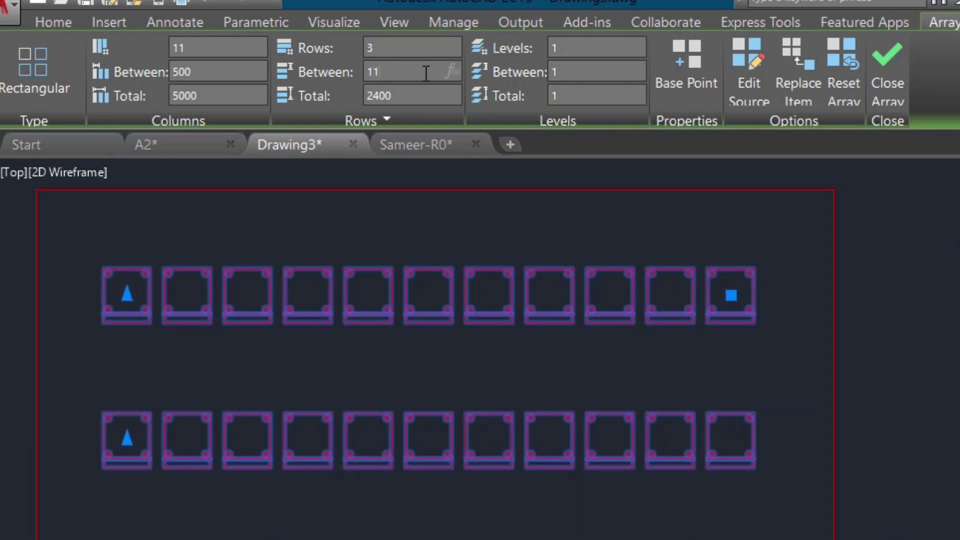
{"action": "key", "text": "Return"}
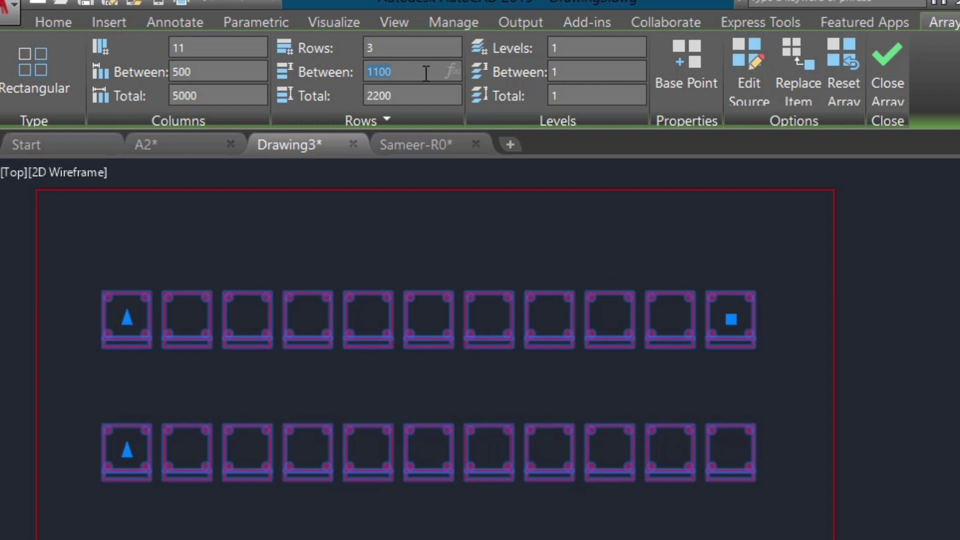
{"action": "type", "text": "800"}
{"action": "key", "text": "Return"}
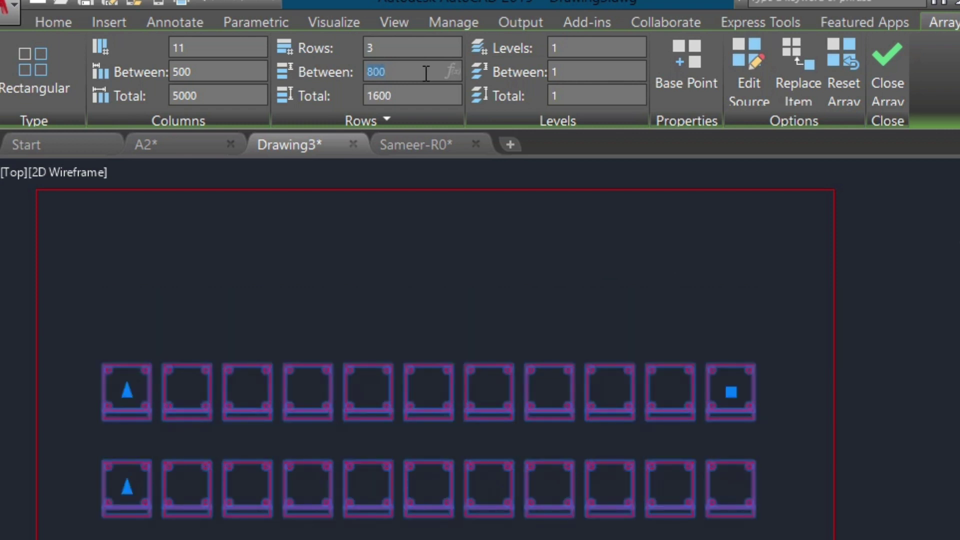
Step: Set 4 rows with a total row distance of 2200, then select the chair block for arraying
{"action": "left_click", "coordinate": [430, 48]}
{"action": "type", "text": "4"}
{"action": "key", "text": "Return"}
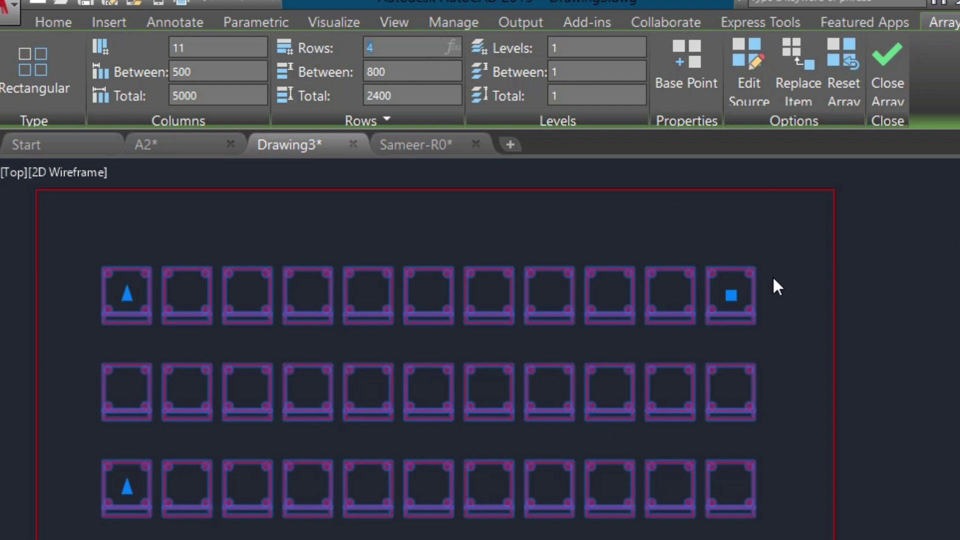
{"action": "left_click", "coordinate": [412, 81]}
{"action": "left_click", "coordinate": [414, 101]}
{"action": "type", "text": "2200"}
{"action": "key", "text": "Return"}
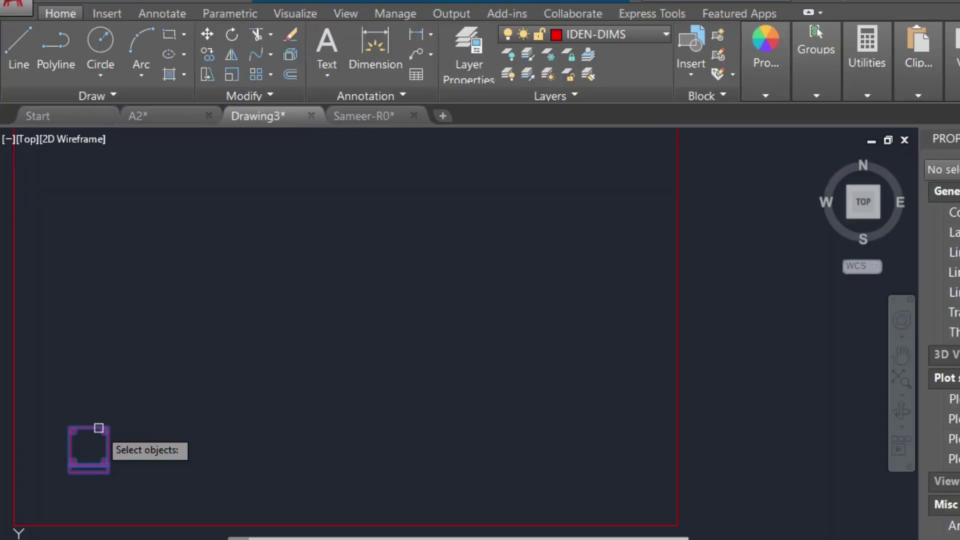
{"action": "left_click", "coordinate": [98, 428]}
{"action": "key", "text": "Return"}
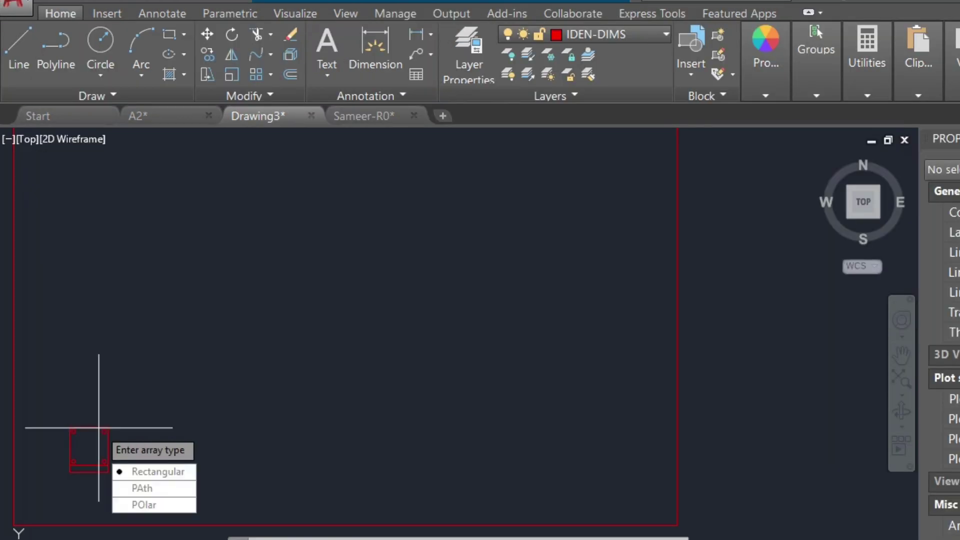
Step: Draw the round table circle inside the room
{"action": "left_click", "coordinate": [156, 505]}
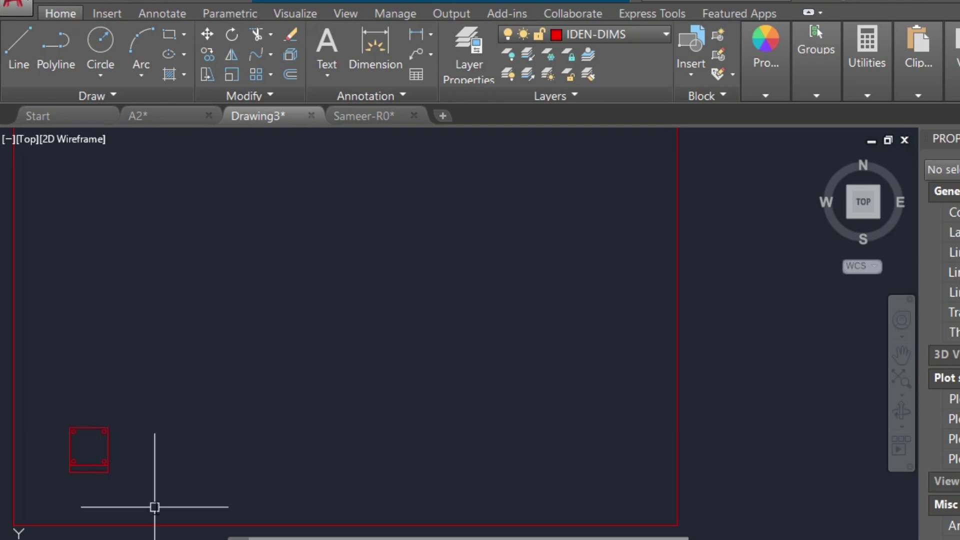
{"action": "type", "text": "c"}
{"action": "key", "text": "Return"}
{"action": "left_click", "coordinate": [288, 337]}
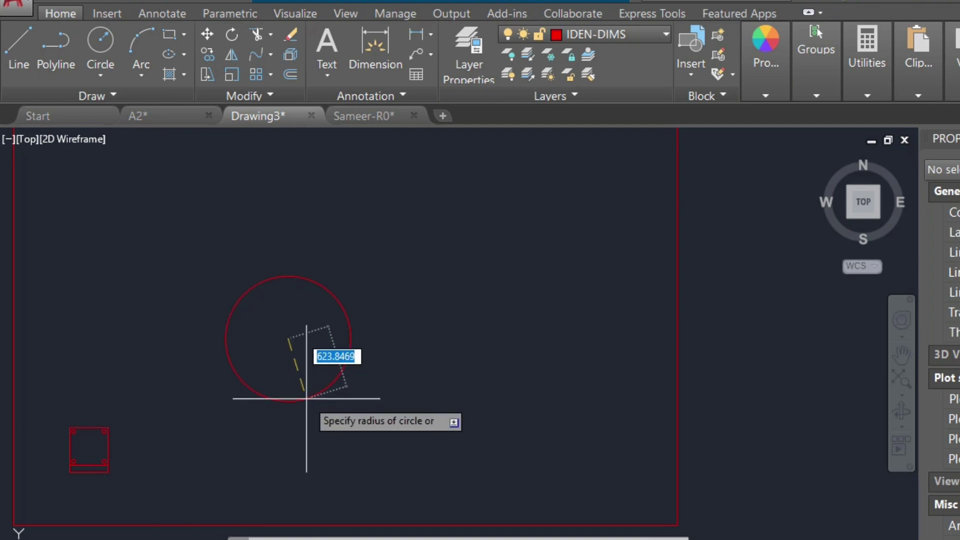
{"action": "left_click", "coordinate": [299, 413]}
Step: Rotate the lower-left chair 270 degrees to face the table
{"action": "left_click", "coordinate": [145, 425]}
{"action": "left_click", "coordinate": [103, 460]}
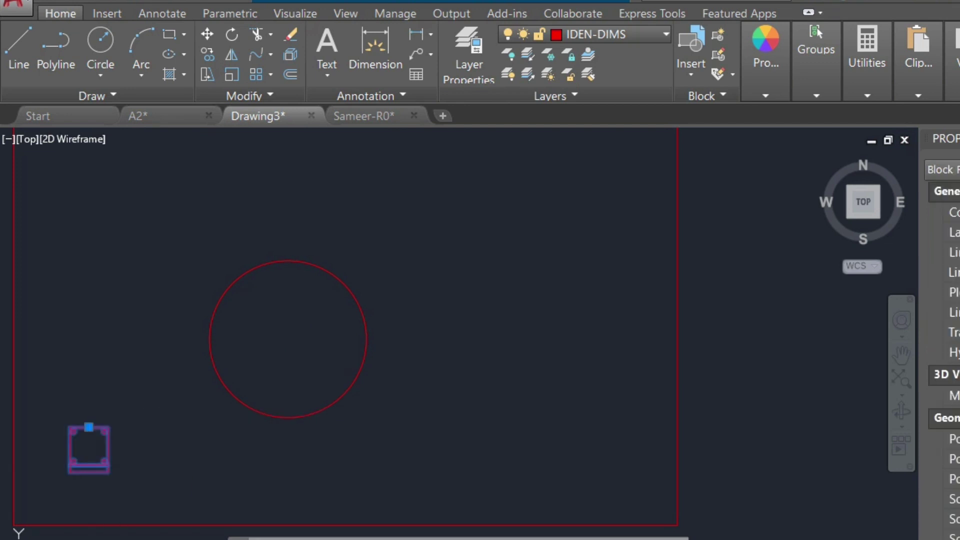
{"action": "left_click", "coordinate": [139, 460]}
{"action": "left_click", "coordinate": [136, 477]}
{"action": "type", "text": "ro"}
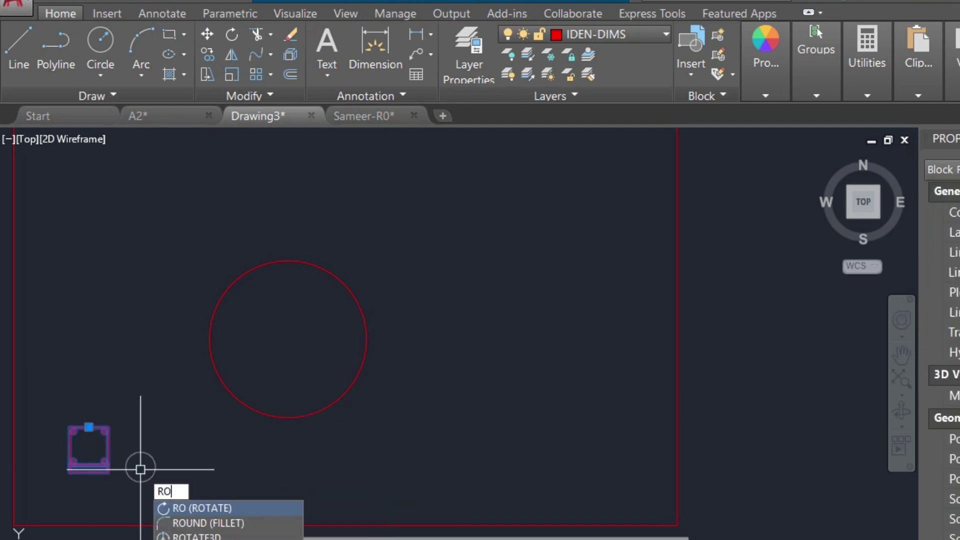
{"action": "key", "text": "Return"}
{"action": "left_click", "coordinate": [135, 476]}
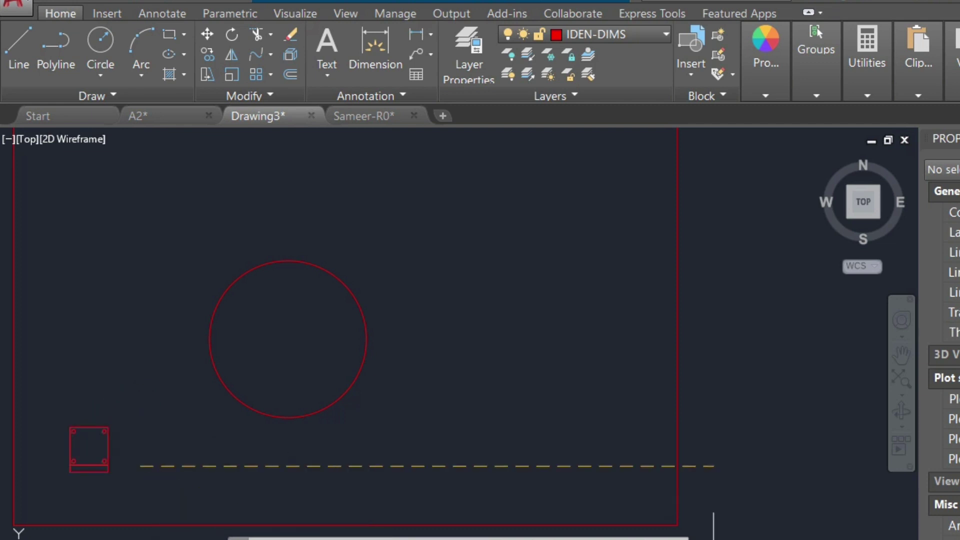
{"action": "left_click", "coordinate": [134, 499]}
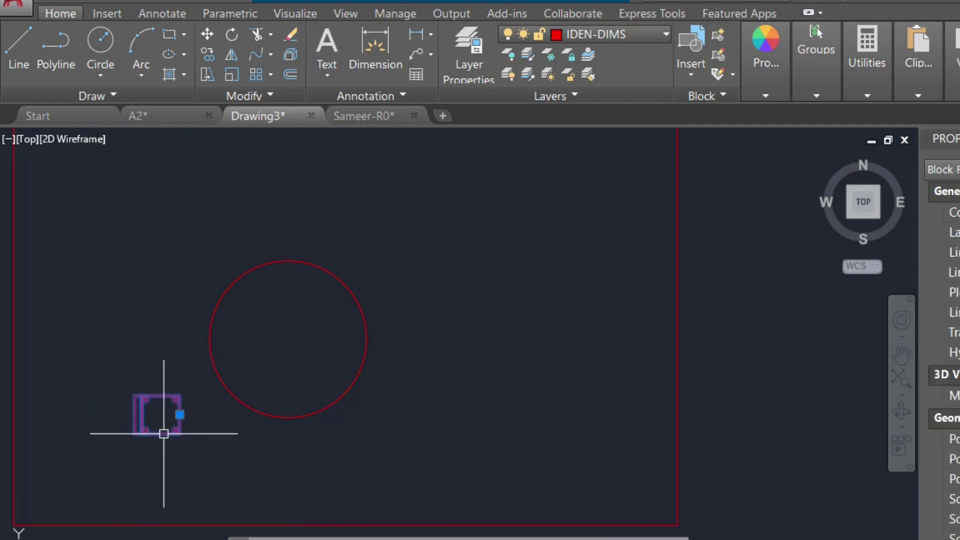
Step: Move the chair against the table circle's left side
{"action": "type", "text": "m"}
{"action": "key", "text": "Return"}
{"action": "left_click", "coordinate": [179, 414]}
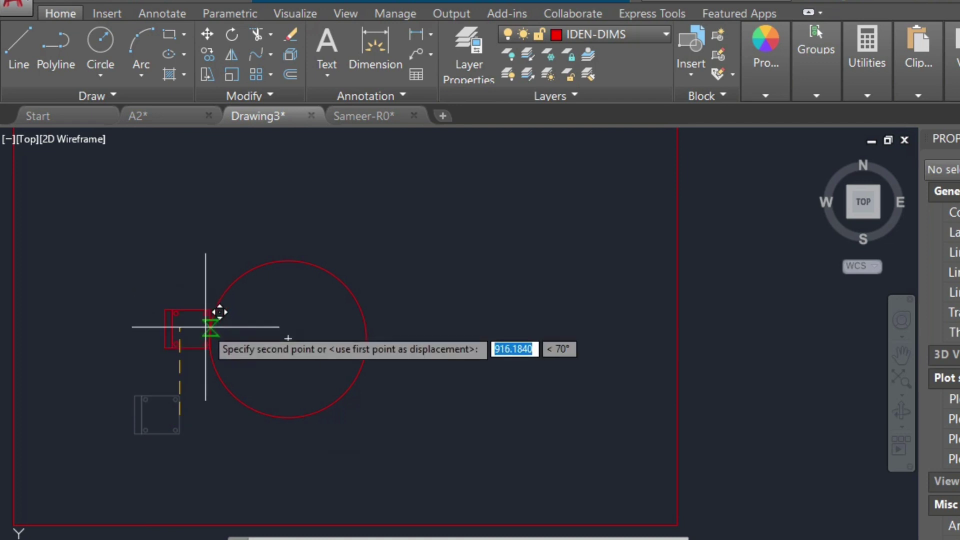
{"action": "left_click", "coordinate": [209, 339]}
{"action": "type", "text": "m"}
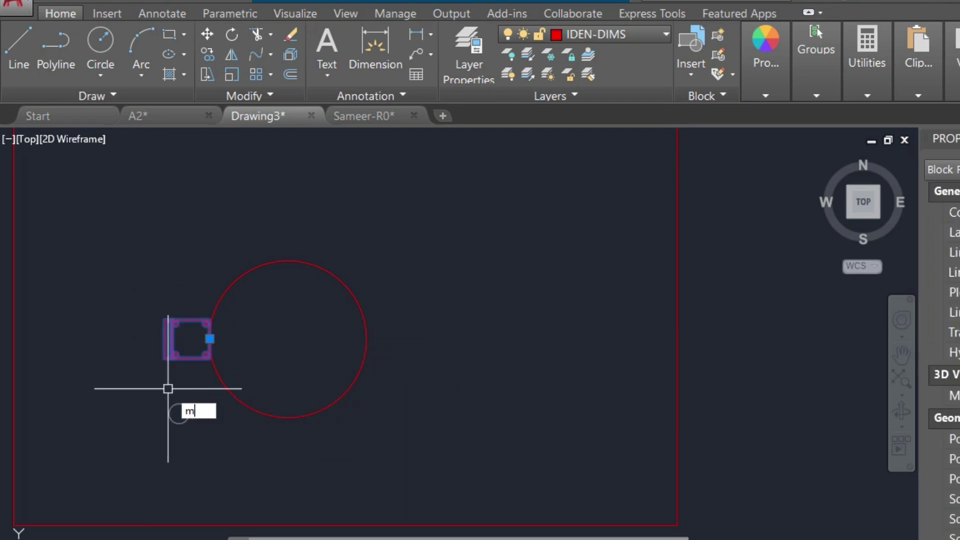
{"action": "key", "text": "Return"}
{"action": "left_click", "coordinate": [177, 395]}
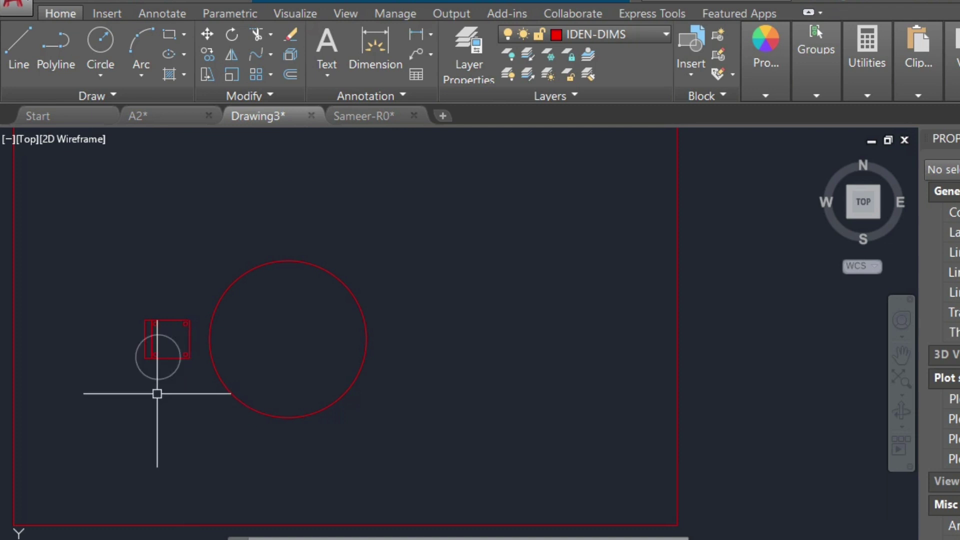
{"action": "left_click", "coordinate": [156, 353]}
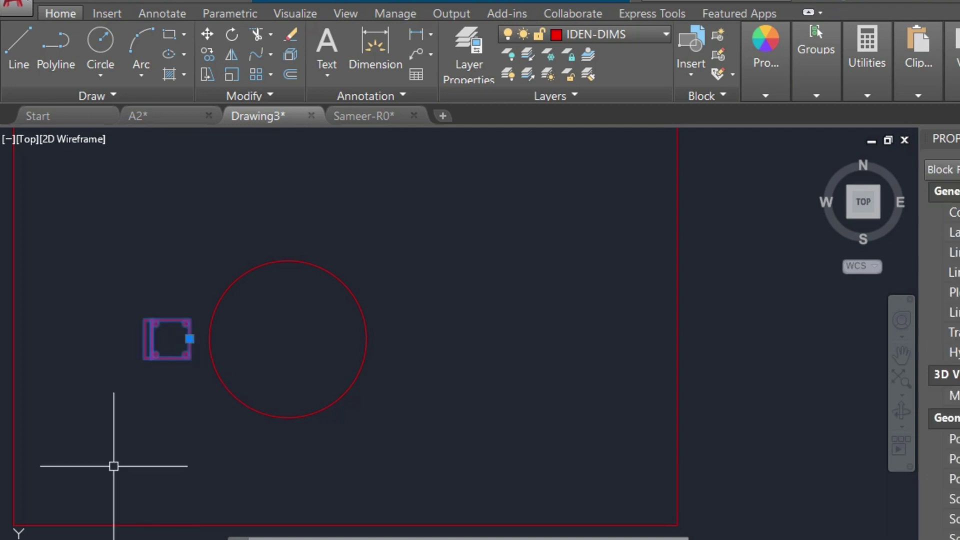
Step: Rotate the top chair copy 270 degrees
{"action": "type", "text": "co"}
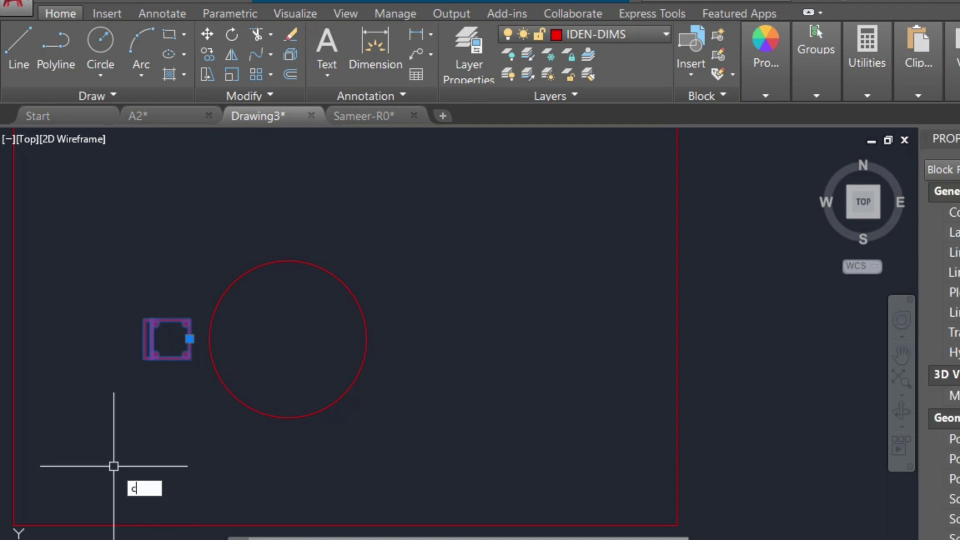
{"action": "key", "text": "Return"}
{"action": "left_click", "coordinate": [131, 481]}
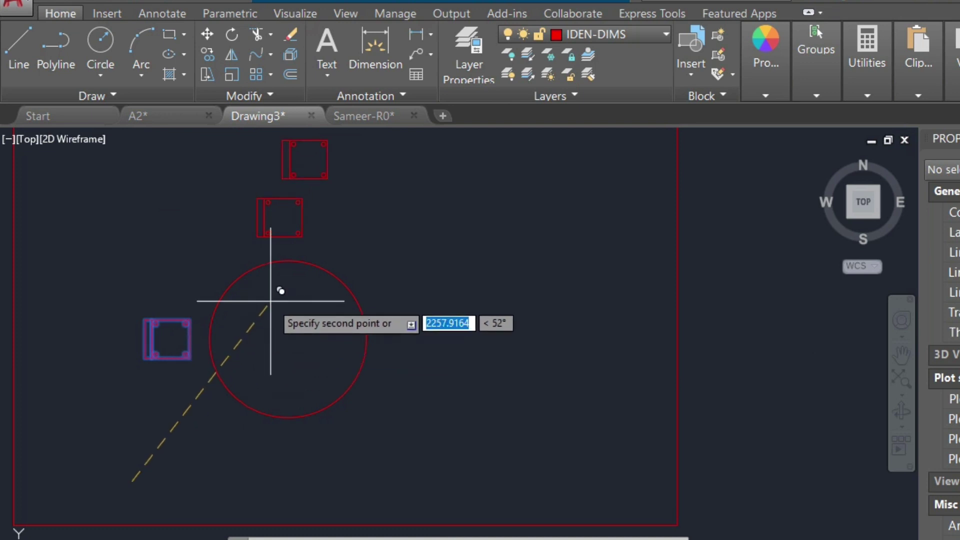
{"action": "key", "text": "Escape"}
{"action": "left_click", "coordinate": [279, 221]}
{"action": "left_click", "coordinate": [328, 233]}
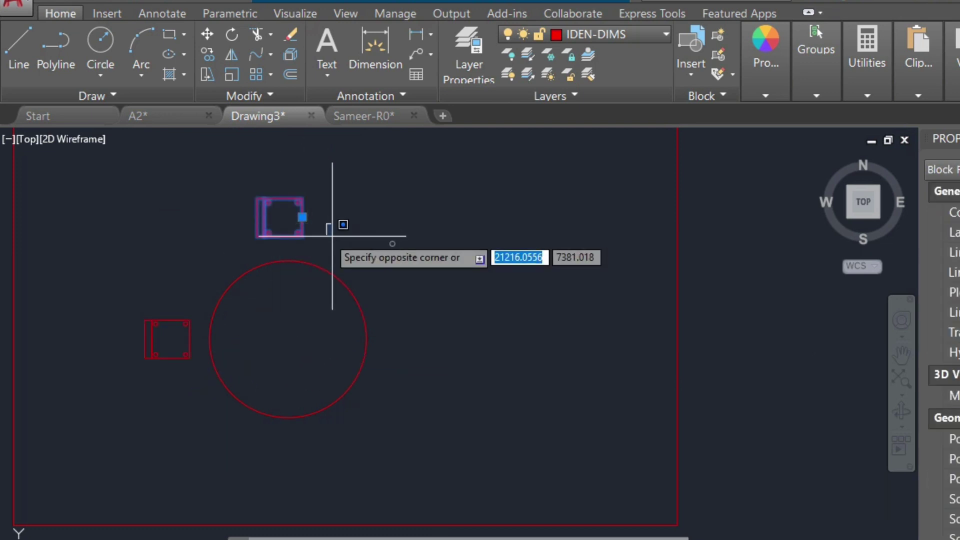
{"action": "left_click", "coordinate": [332, 225]}
{"action": "type", "text": "ro"}
{"action": "key", "text": "Return"}
{"action": "left_click", "coordinate": [404, 248]}
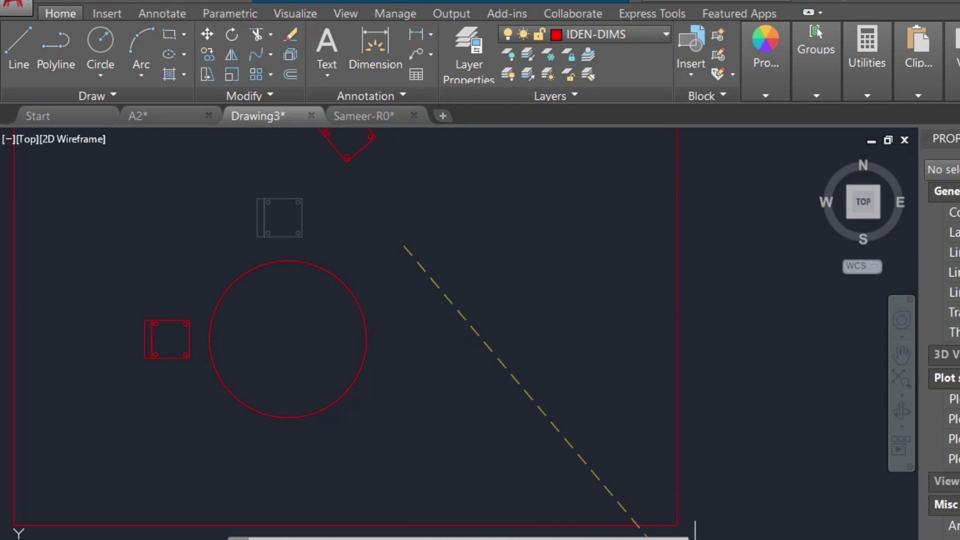
{"action": "left_click", "coordinate": [535, 443]}
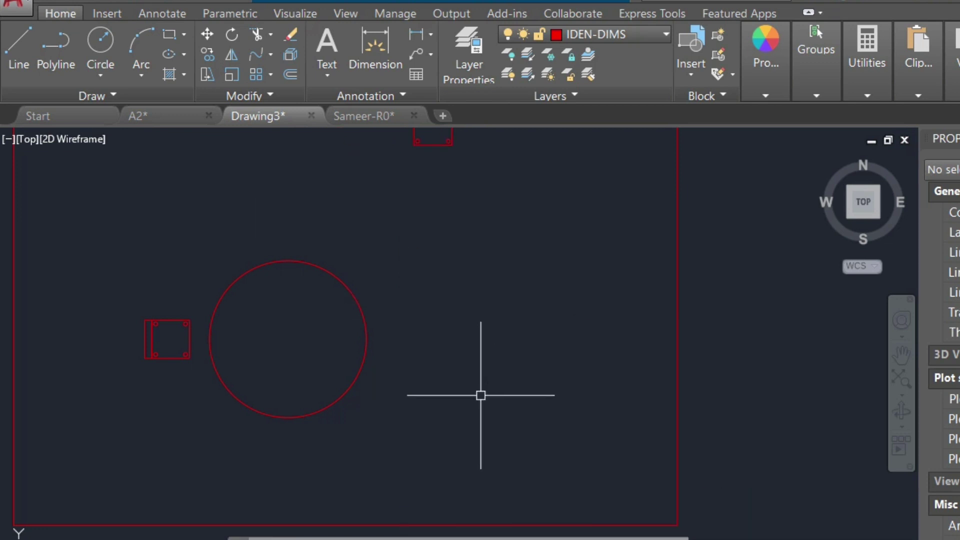
Step: Move the top chair to the top of the circle, then undo that move
{"action": "middle_click_drag", "start_coordinate": [451, 298], "coordinate": [451, 404]}
{"action": "type", "text": "m"}
{"action": "key", "text": "Return"}
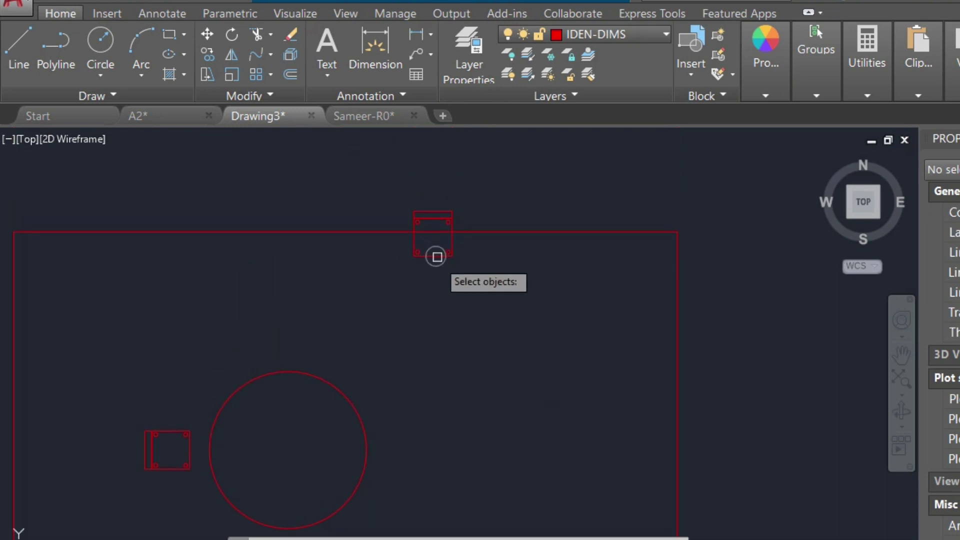
{"action": "left_click", "coordinate": [430, 255]}
{"action": "key", "text": "Return"}
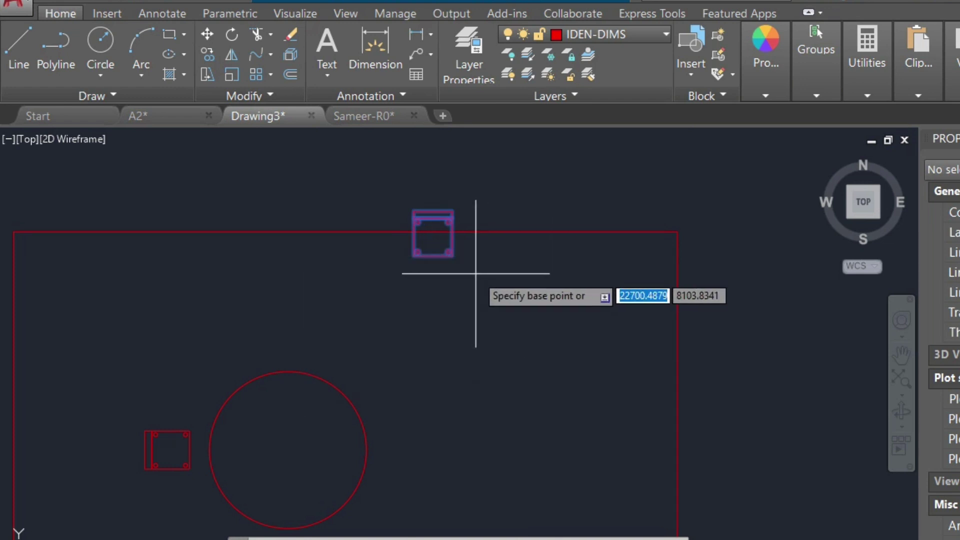
{"action": "left_click", "coordinate": [433, 255]}
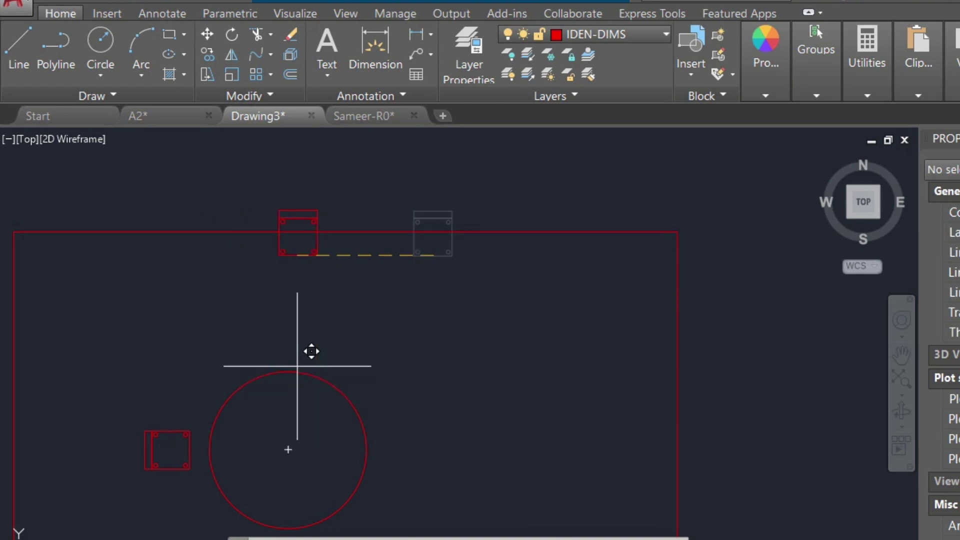
{"action": "left_click", "coordinate": [279, 372]}
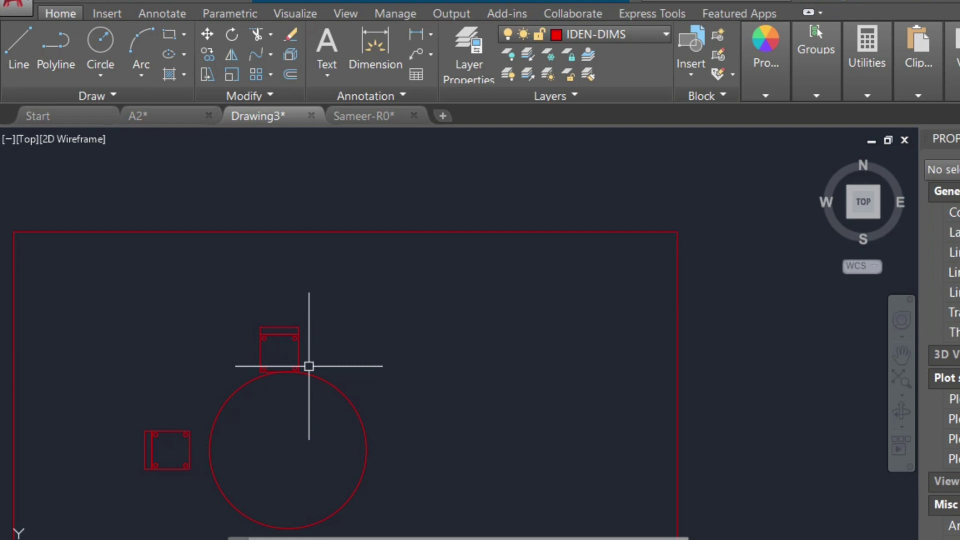
{"action": "type", "text": "u"}
{"action": "key", "text": "Return"}
{"action": "key", "text": "Return"}
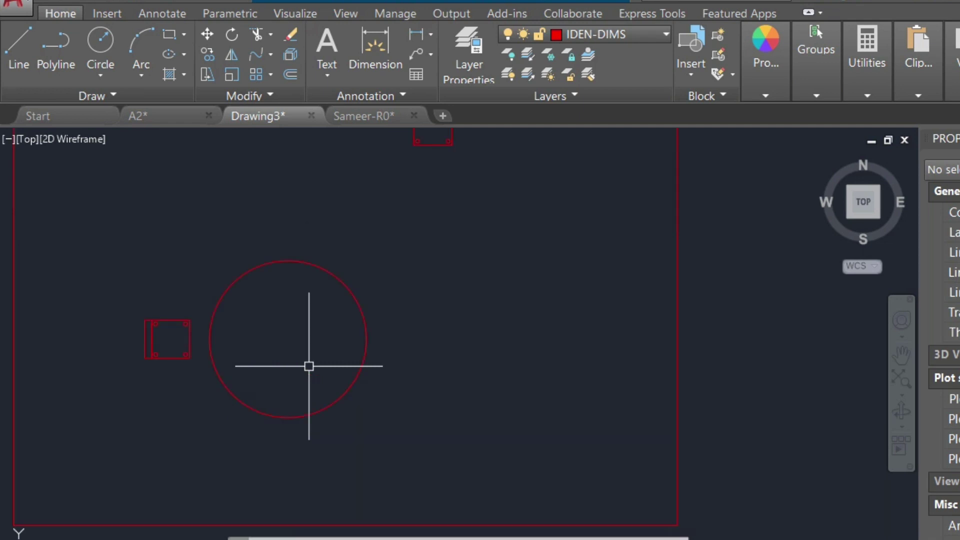
{"action": "key", "text": "Return"}
Step: Delete the extra chair above the table and copy the side chair upward
{"action": "left_click", "coordinate": [314, 235]}
{"action": "left_click", "coordinate": [195, 243]}
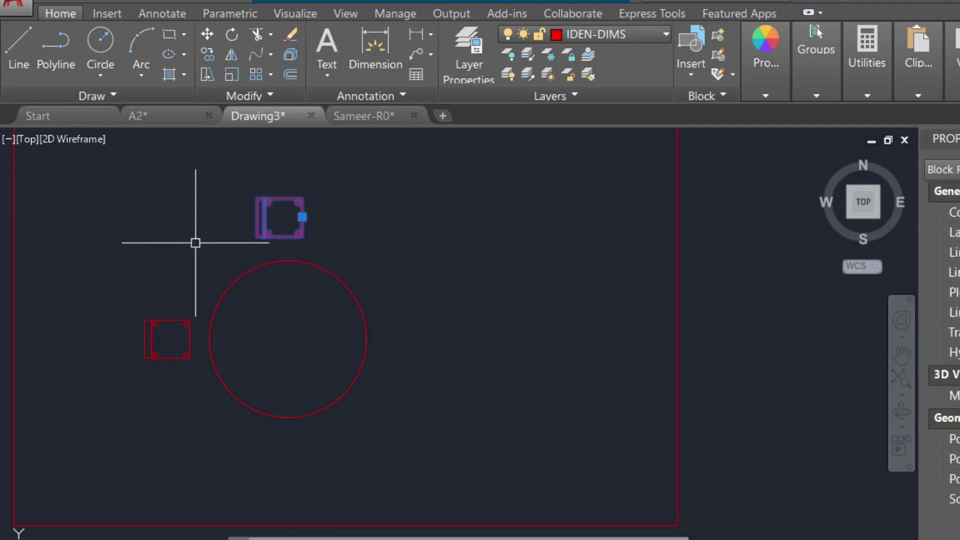
{"action": "key", "text": "Delete"}
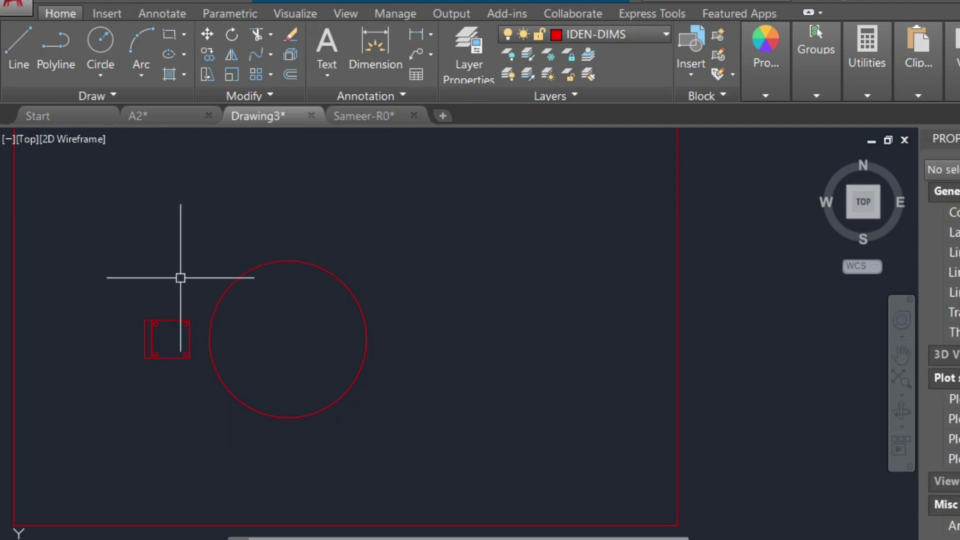
{"action": "left_click", "coordinate": [152, 330]}
{"action": "type", "text": "co"}
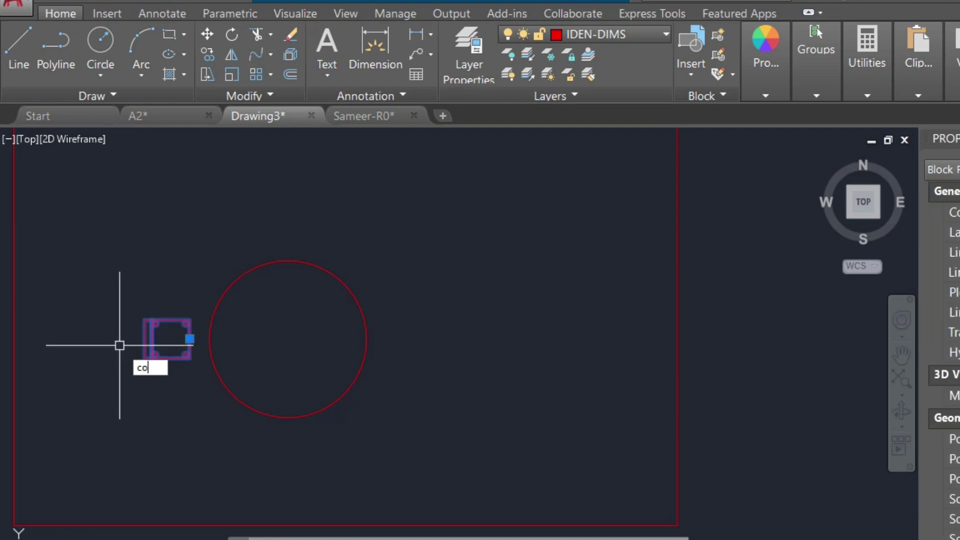
{"action": "key", "text": "Return"}
{"action": "left_click", "coordinate": [152, 348]}
{"action": "left_click", "coordinate": [175, 267]}
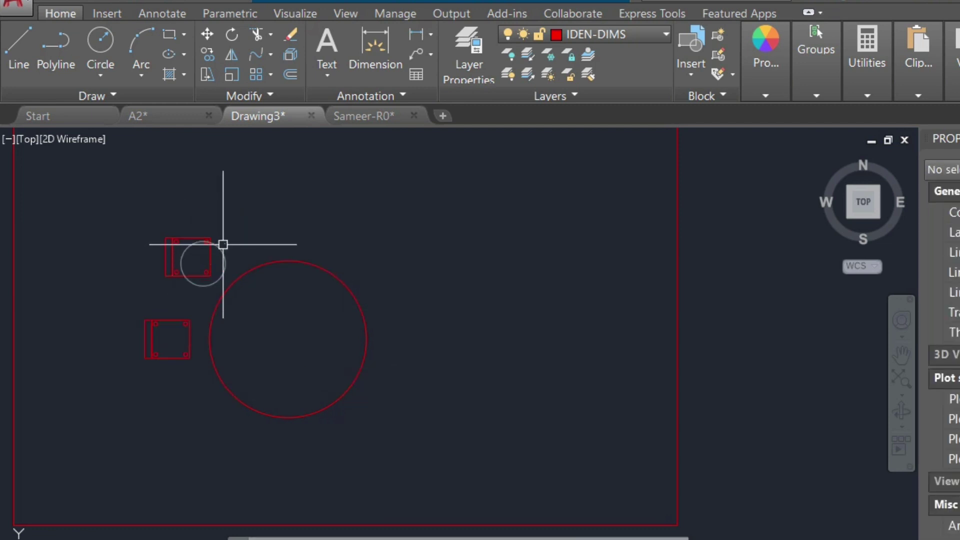
Step: Erase the new chair copy, leaving one chair beside the table, and start ARRAY
{"action": "left_click", "coordinate": [202, 263]}
{"action": "type", "text": "m"}
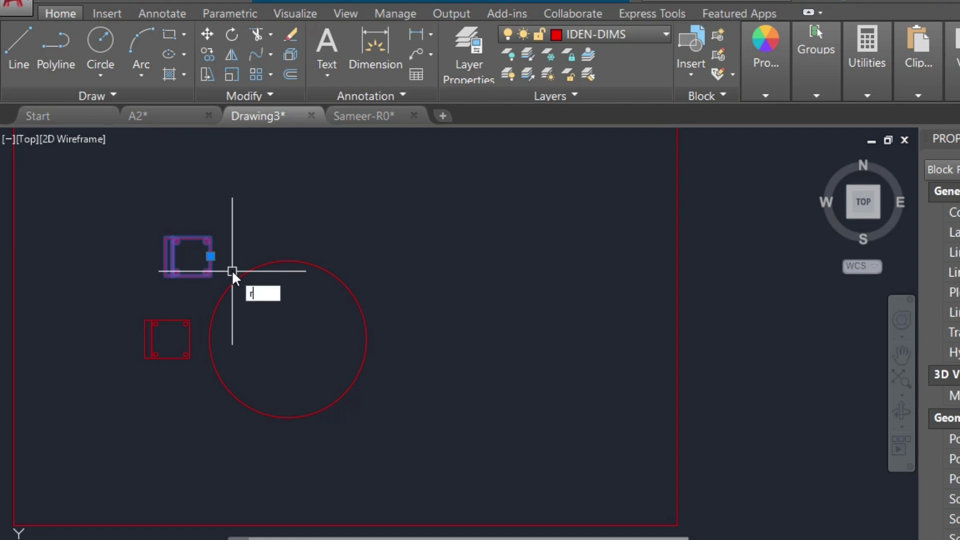
{"action": "key", "text": "Return"}
{"action": "left_click", "coordinate": [226, 265]}
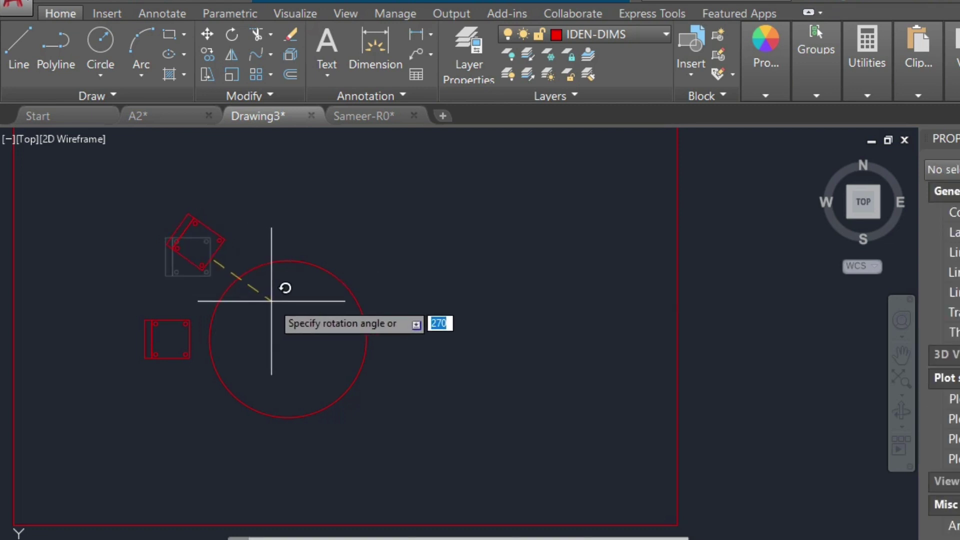
{"action": "key", "text": "Escape"}
{"action": "left_click", "coordinate": [225, 218]}
{"action": "left_click", "coordinate": [176, 248]}
{"action": "key", "text": "Delete"}
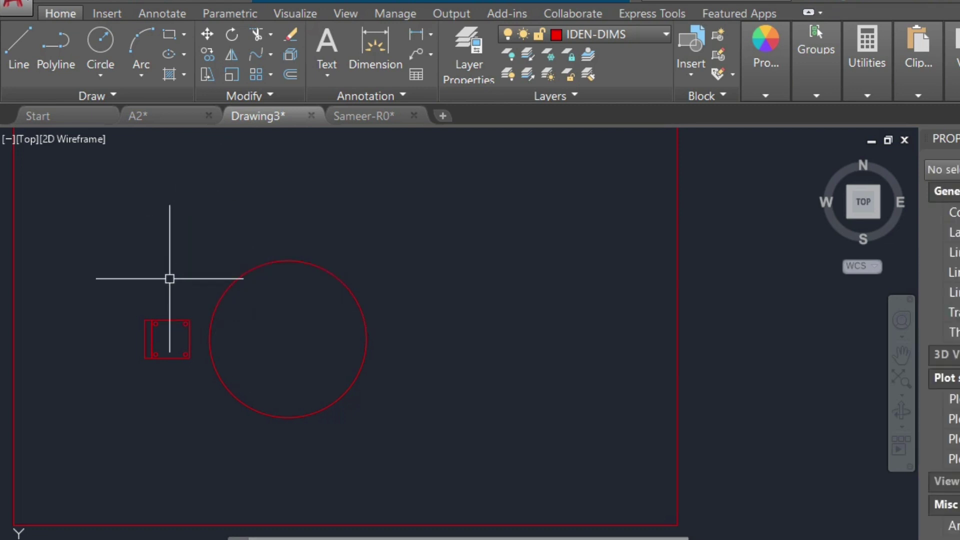
{"action": "type", "text": "ar"}
{"action": "key", "text": "Return"}
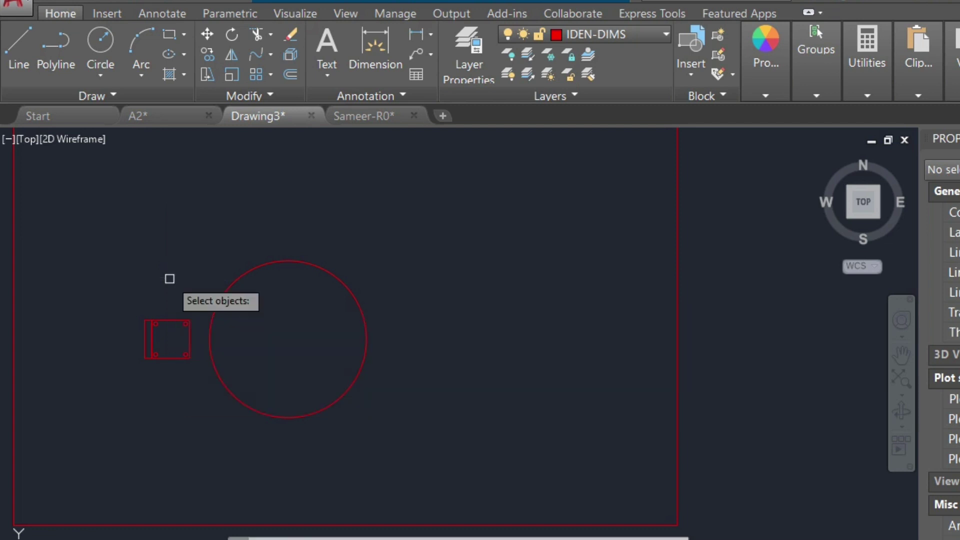
Step: Select the chair for a polar array, then cancel the array
{"action": "left_click", "coordinate": [166, 319]}
{"action": "key", "text": "Return"}
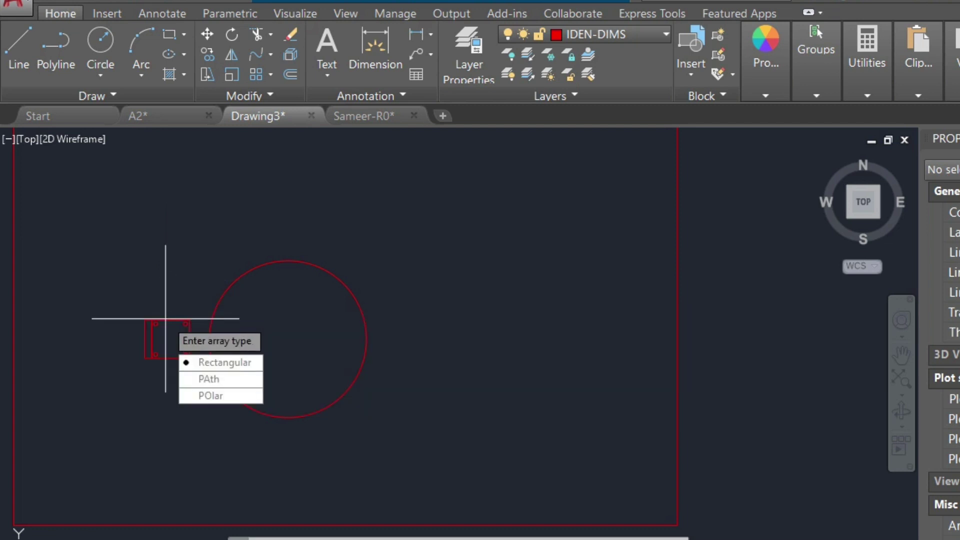
{"action": "left_click", "coordinate": [221, 396]}
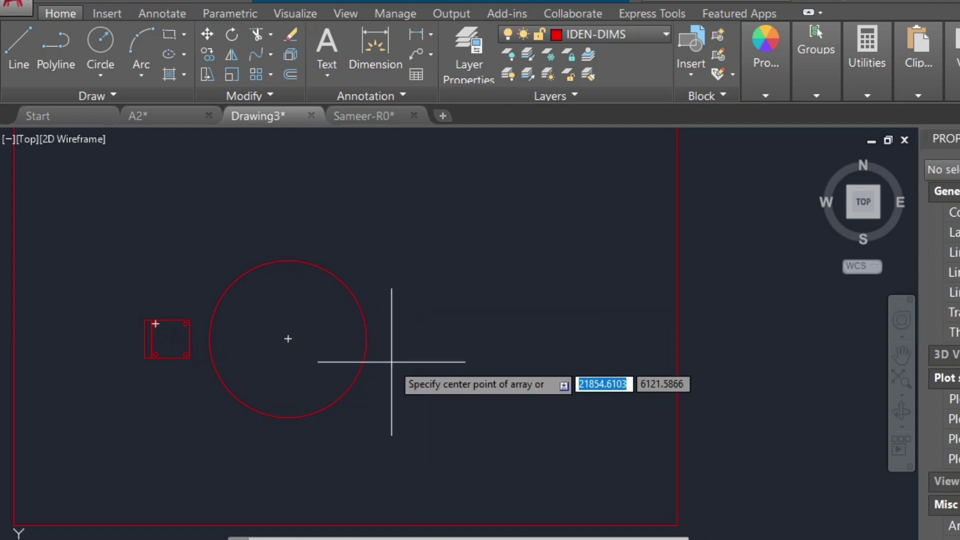
{"action": "key", "text": "Escape"}
Step: Turn on Quadrant object snap alongside Endpoint, Midpoint and Center in Drafting Settings
{"action": "type", "text": "ds"}
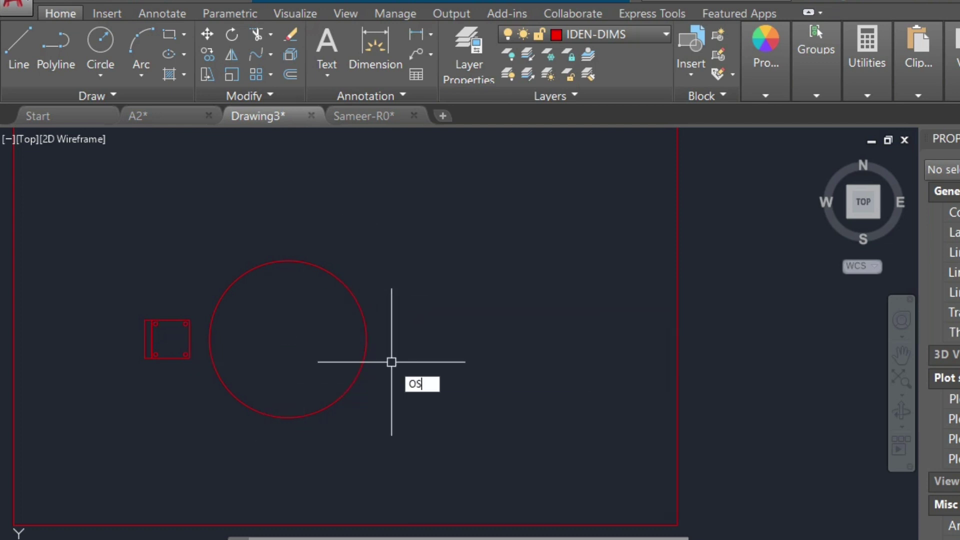
{"action": "key", "text": "Return"}
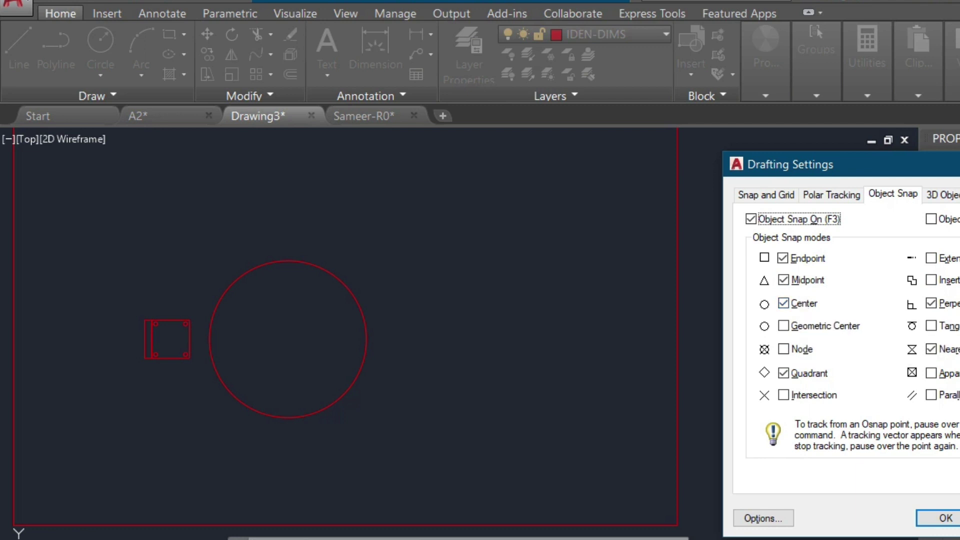
{"action": "key", "text": "Return"}
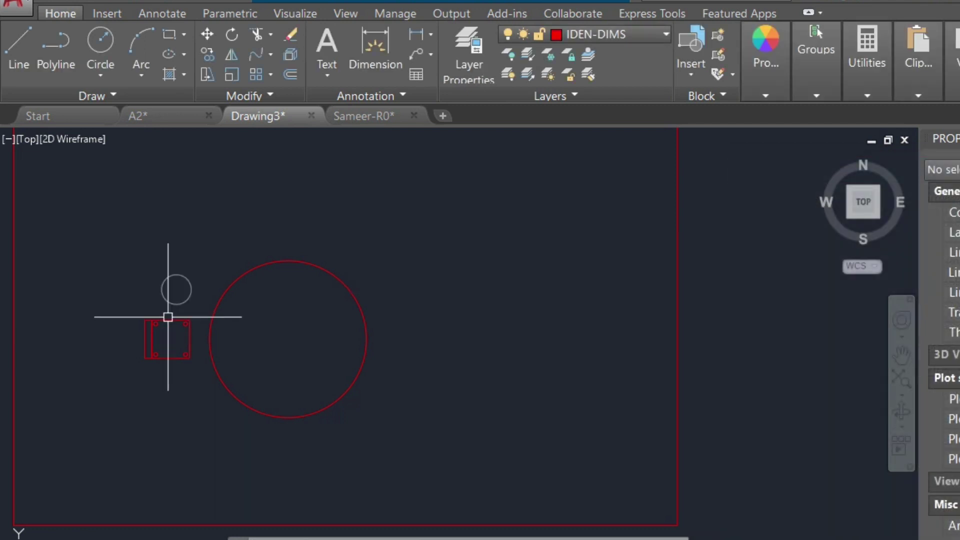
Step: Polar-array the chair about the table's centre: 6 chairs, 60° apart over 360°
{"action": "left_click", "coordinate": [167, 317]}
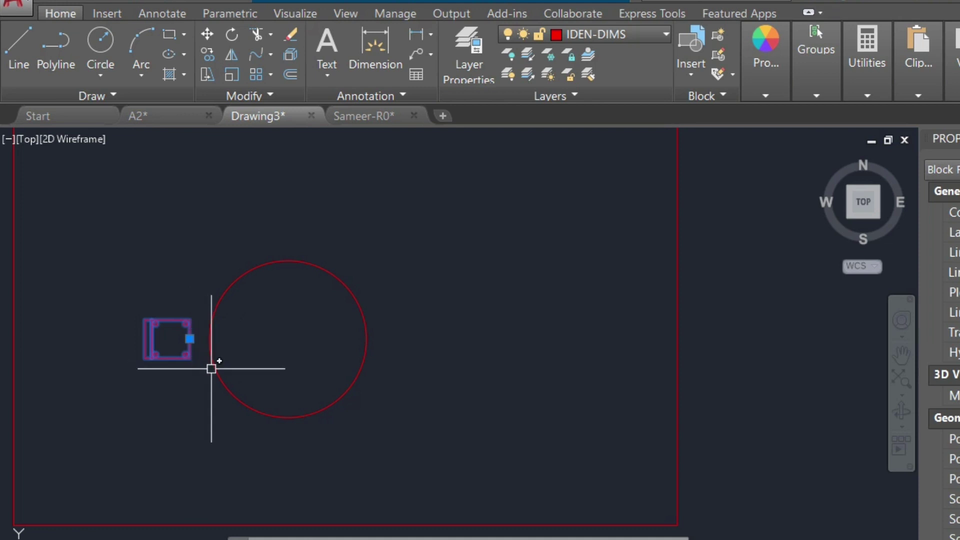
{"action": "type", "text": "ar"}
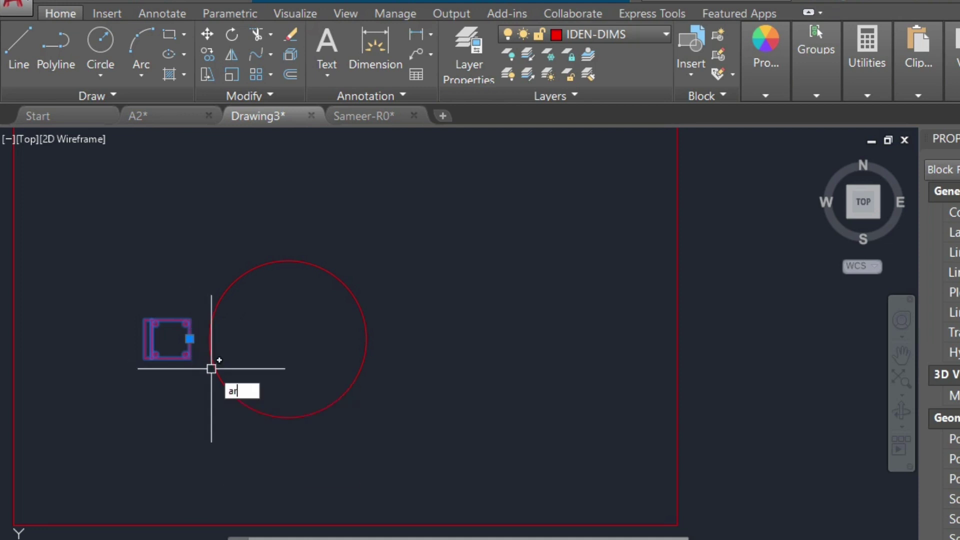
{"action": "key", "text": "Return"}
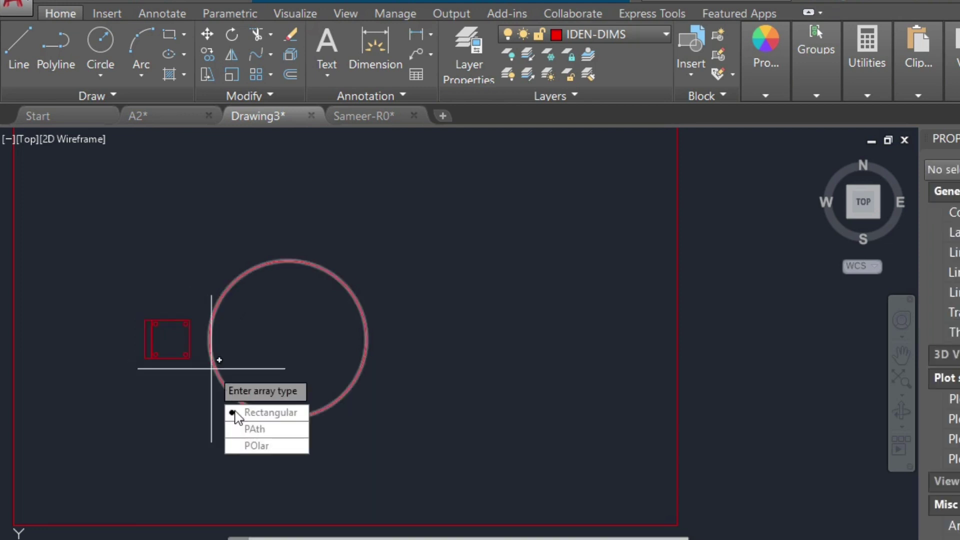
{"action": "left_click", "coordinate": [252, 445]}
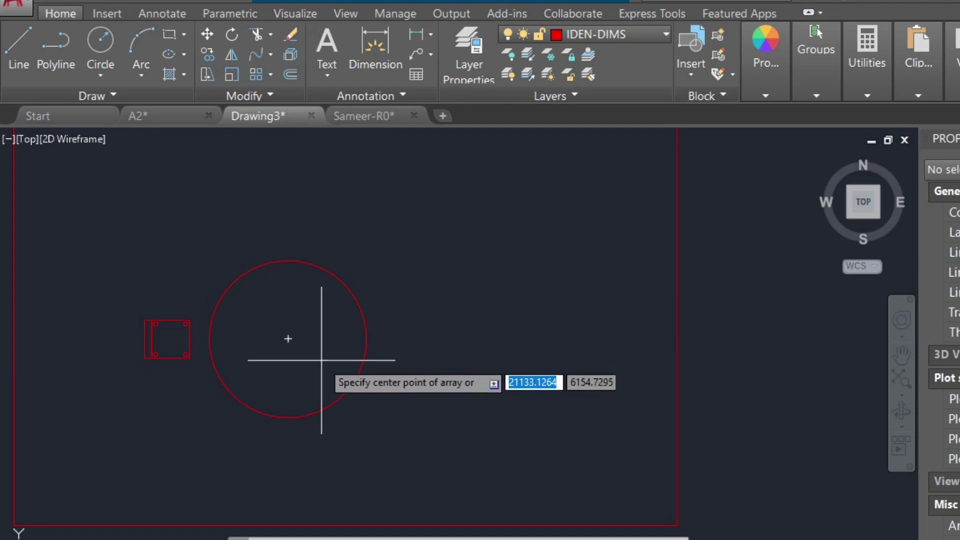
{"action": "left_click", "coordinate": [288, 339]}
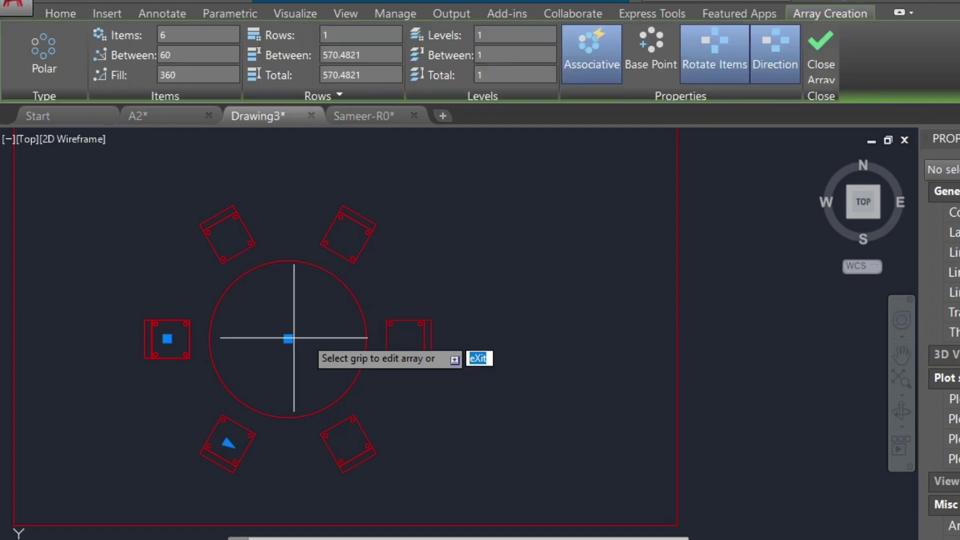
{"action": "key", "text": "Return"}
{"action": "left_click", "coordinate": [353, 219]}
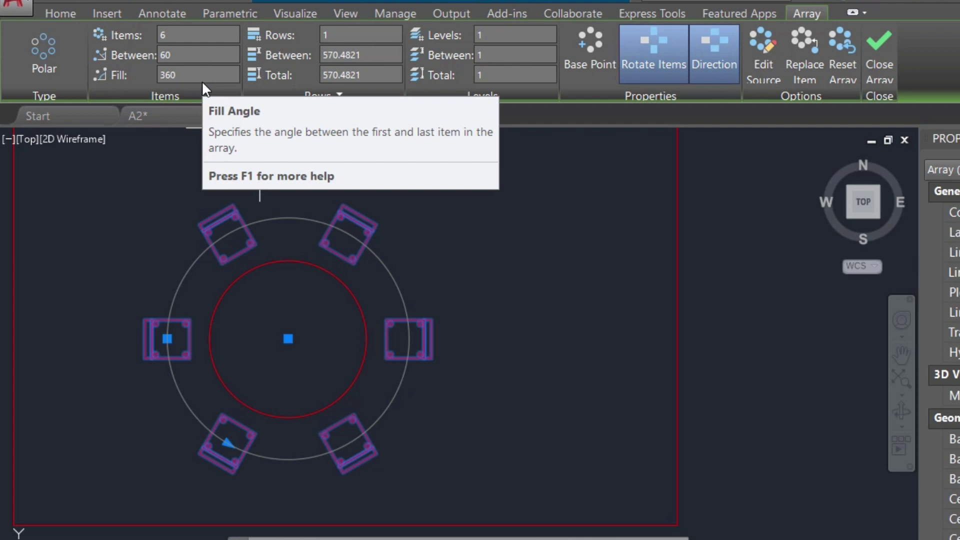
{"action": "left_click", "coordinate": [197, 41]}
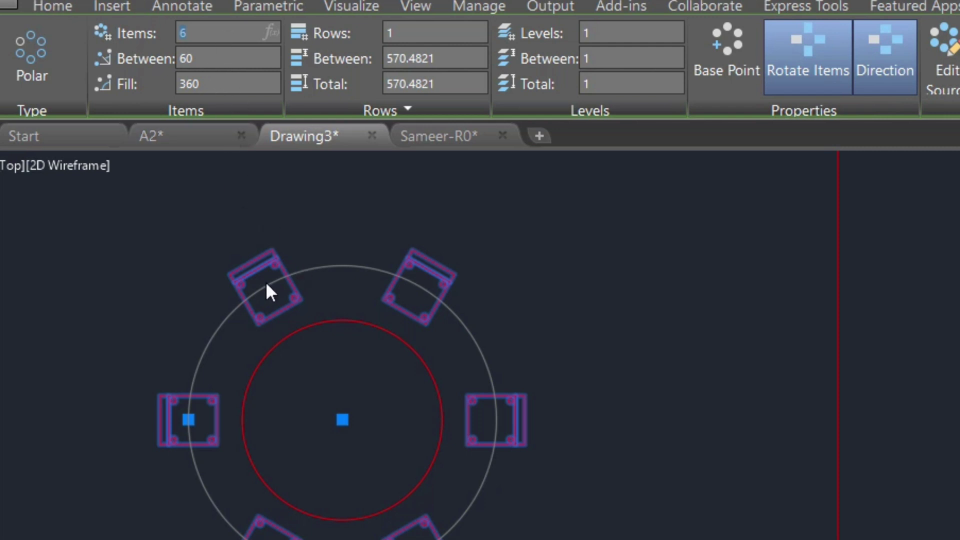
{"action": "left_click", "coordinate": [214, 31]}
{"action": "key", "text": "BackSpace"}
{"action": "type", "text": "4"}
{"action": "key", "text": "Return"}
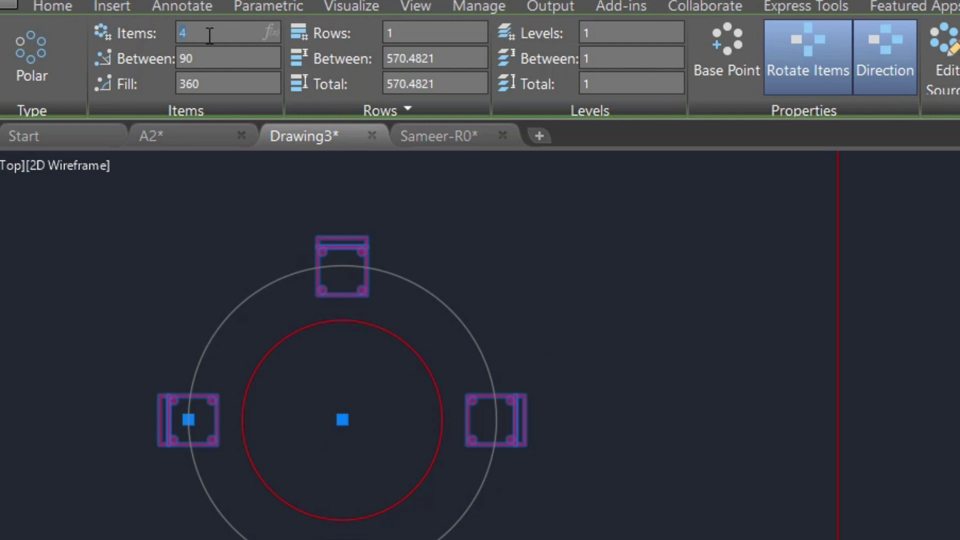
{"action": "type", "text": "6"}
{"action": "key", "text": "Return"}
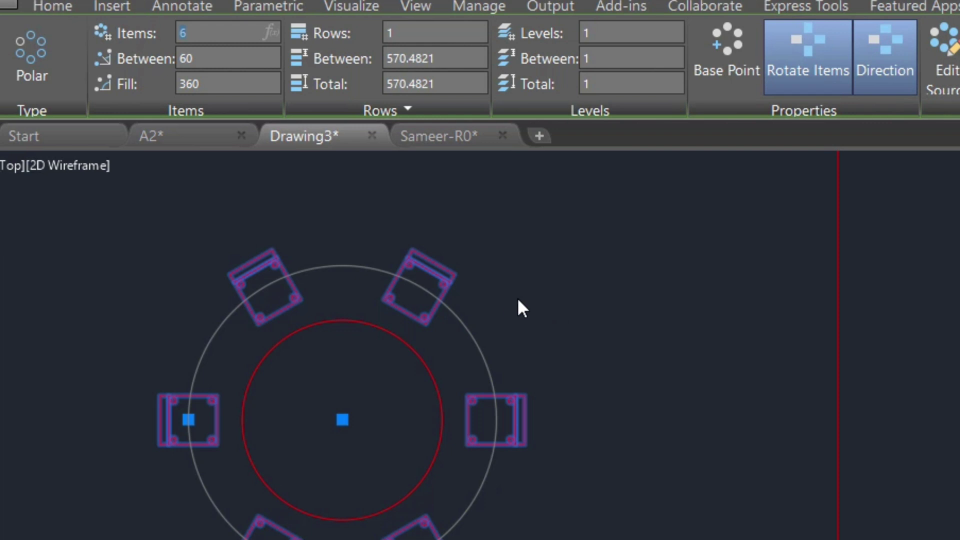
{"action": "mouse_move", "coordinate": [329, 138]}
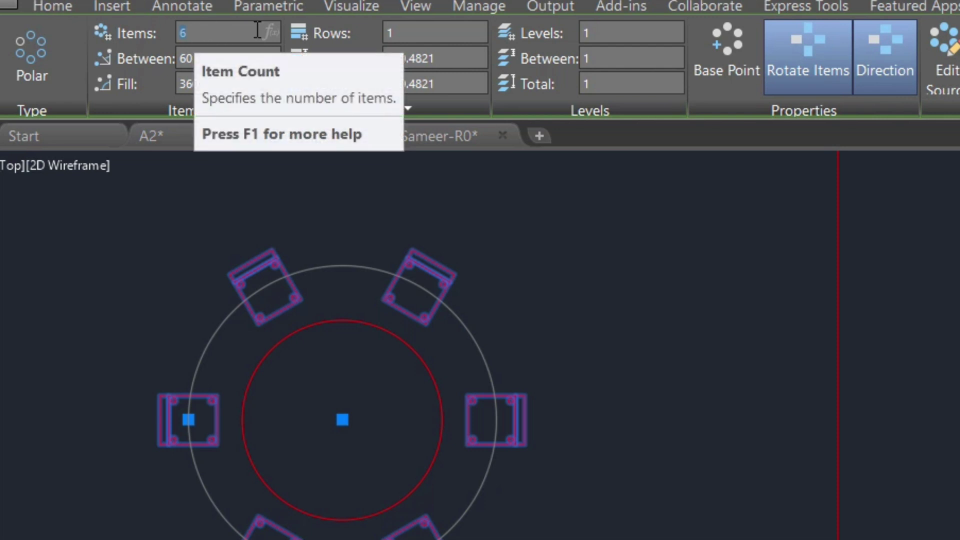
{"action": "type", "text": "8"}
{"action": "key", "text": "Return"}
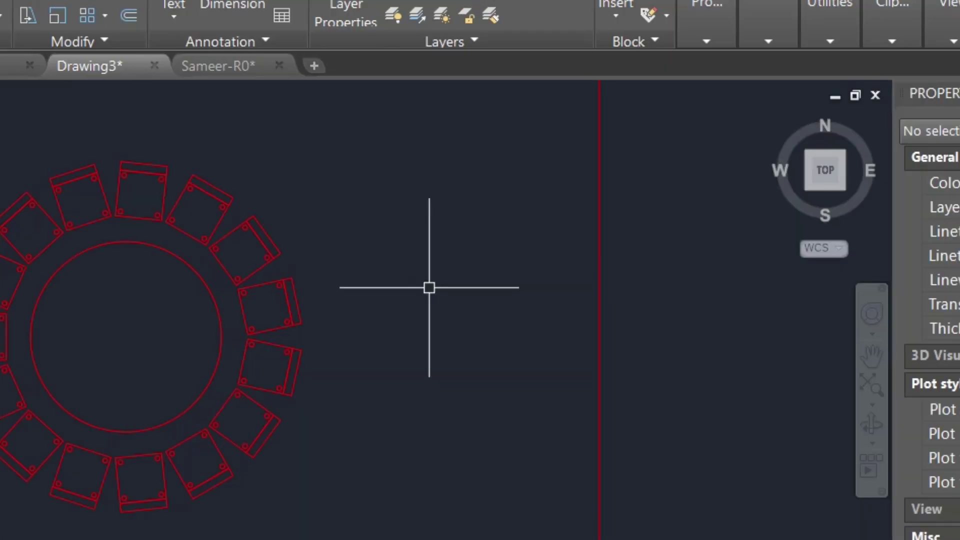
{"action": "type", "text": "c"}
{"action": "key", "text": "Return"}
{"action": "left_click", "coordinate": [418, 325]}
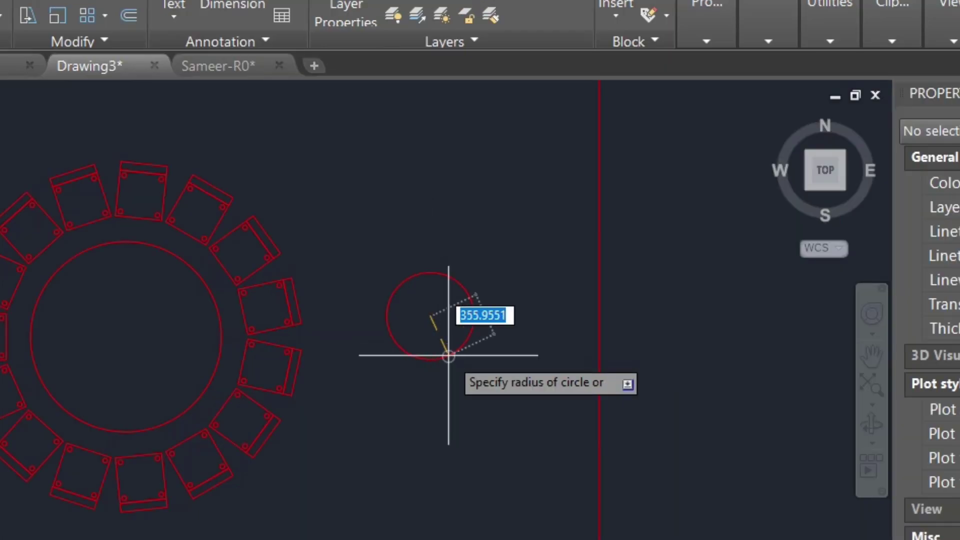
{"action": "left_click", "coordinate": [443, 349]}
{"action": "scroll", "coordinate": [435, 300], "scroll_direction": "up", "scroll_amount": 3}
{"action": "scroll", "coordinate": [428, 289], "scroll_direction": "up", "scroll_amount": 2}
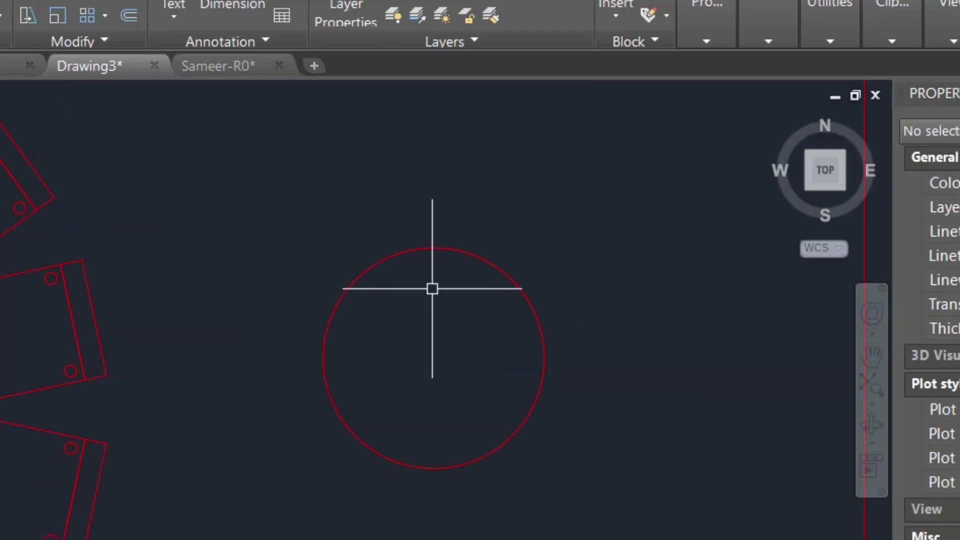
{"action": "type", "text": "l"}
{"action": "key", "text": "Return"}
{"action": "left_click", "coordinate": [446, 246]}
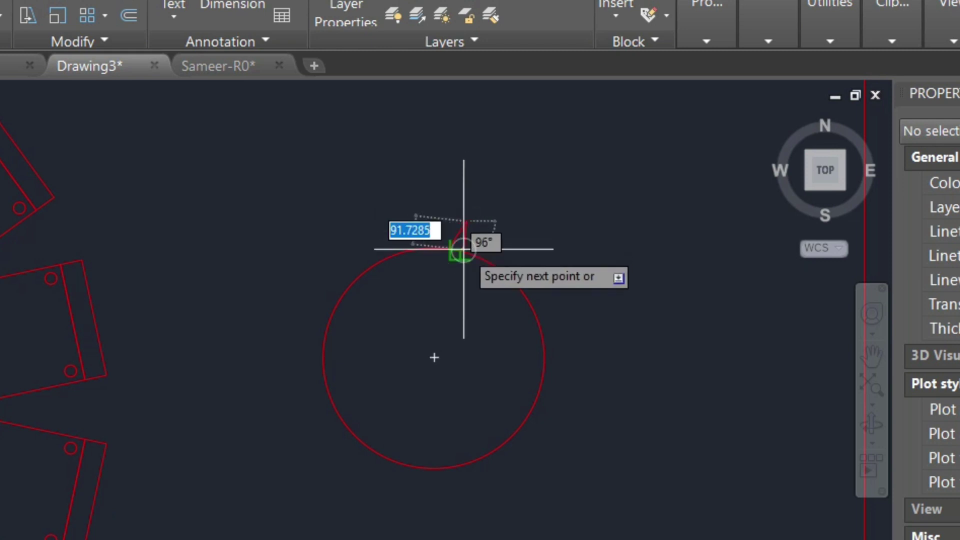
{"action": "left_click", "coordinate": [467, 223]}
{"action": "key", "text": "Escape"}
{"action": "left_click", "coordinate": [456, 220]}
{"action": "left_click", "coordinate": [536, 227]}
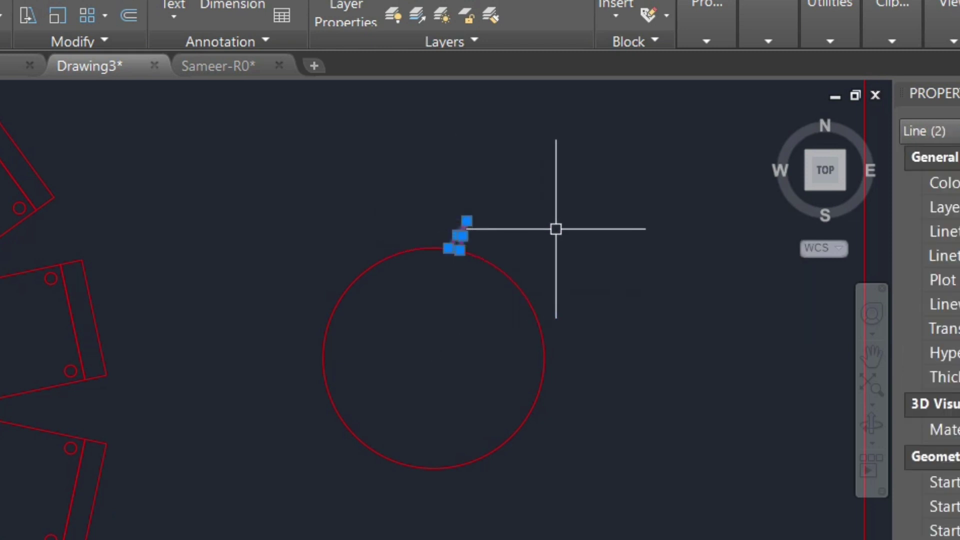
{"action": "type", "text": "al"}
{"action": "key", "text": "Return"}
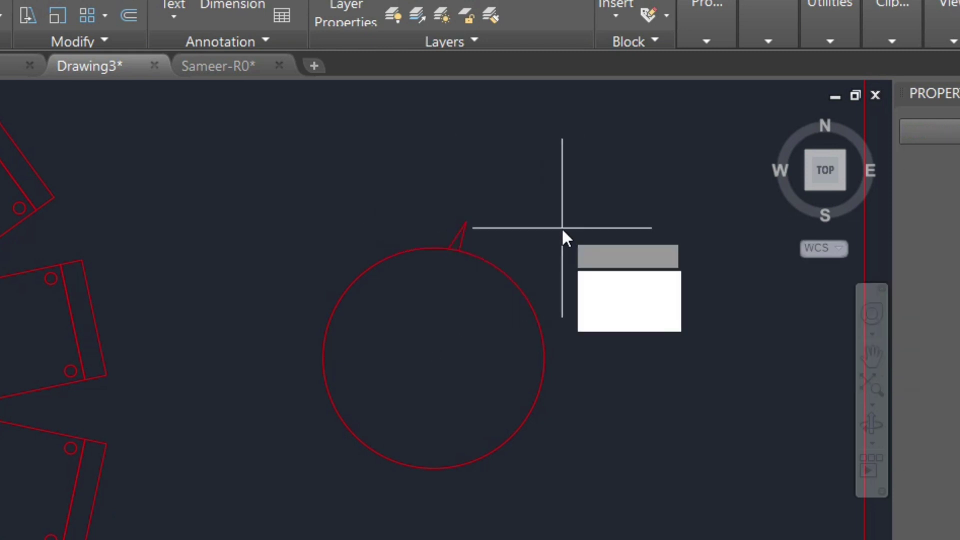
{"action": "key", "text": "Return"}
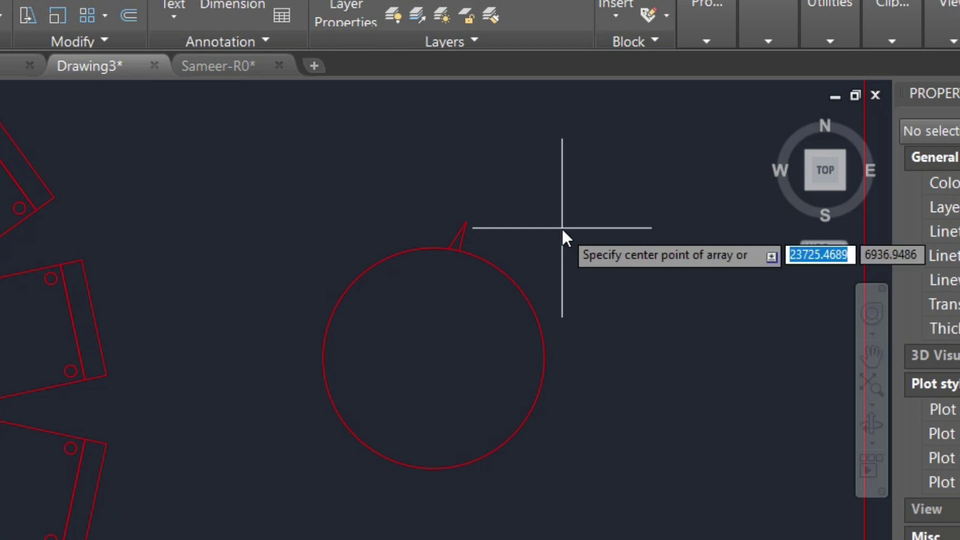
{"action": "left_click", "coordinate": [433, 357]}
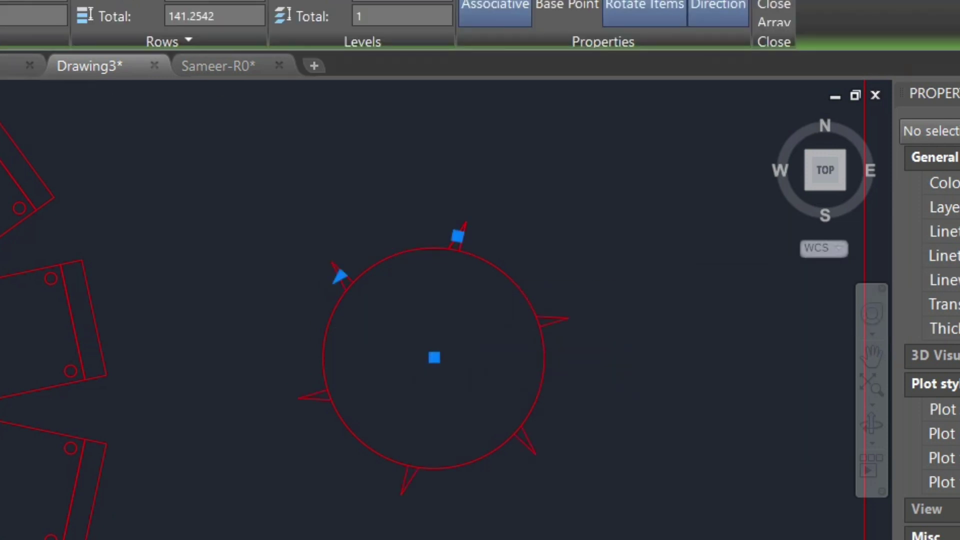
{"action": "left_click", "coordinate": [167, 44]}
{"action": "type", "text": "0"}
{"action": "key", "text": "Return"}
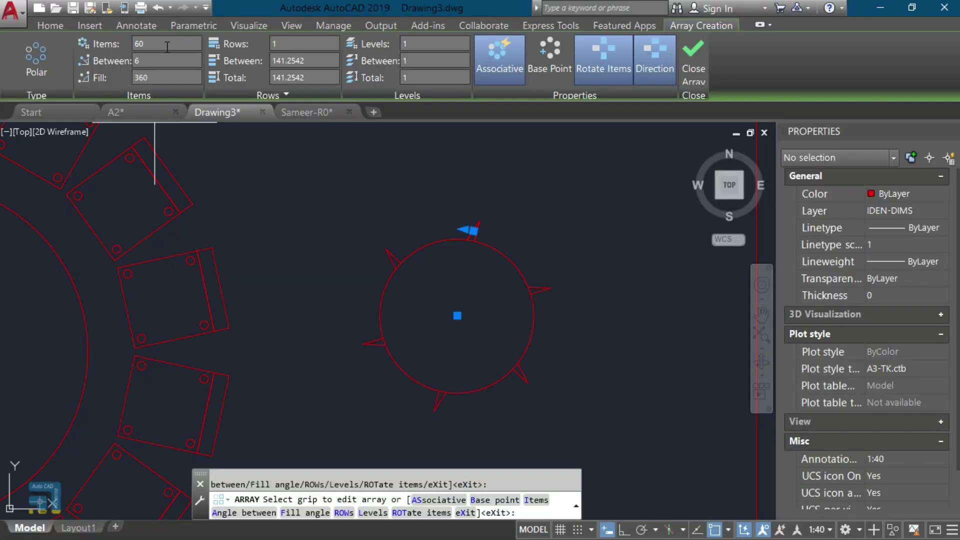
{"action": "scroll", "coordinate": [566, 319], "scroll_direction": "up", "scroll_amount": 4}
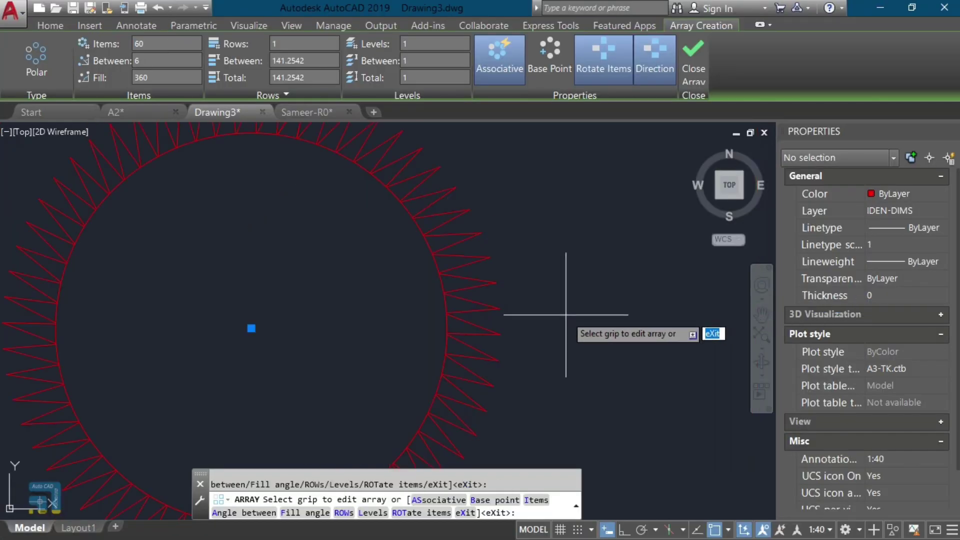
{"action": "scroll", "coordinate": [567, 310], "scroll_direction": "down", "scroll_amount": 2}
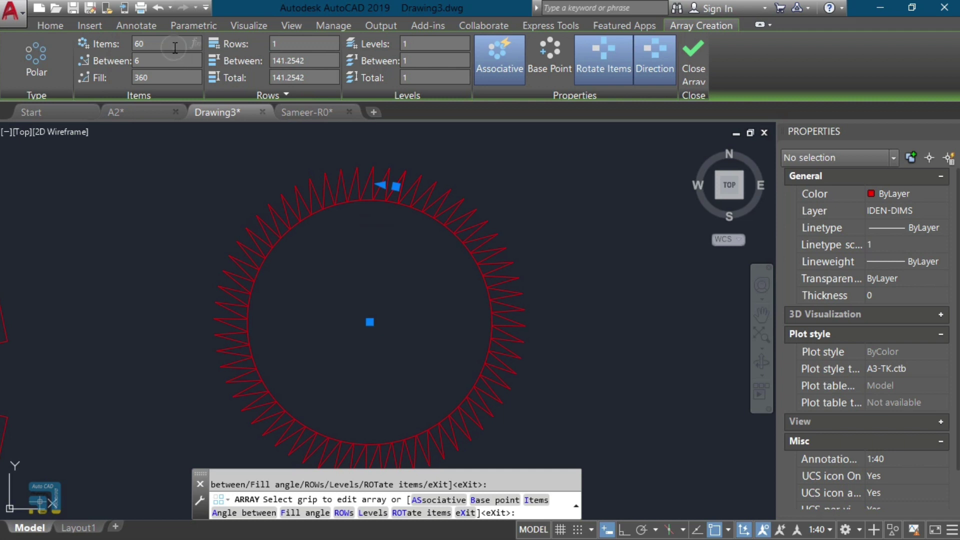
{"action": "type", "text": "20"}
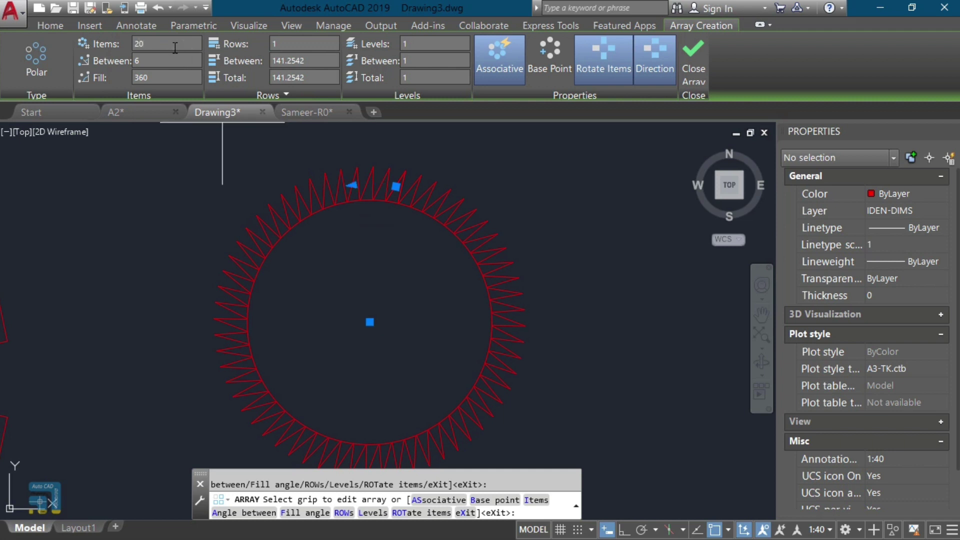
{"action": "key", "text": "Return"}
{"action": "left_click", "coordinate": [175, 47]}
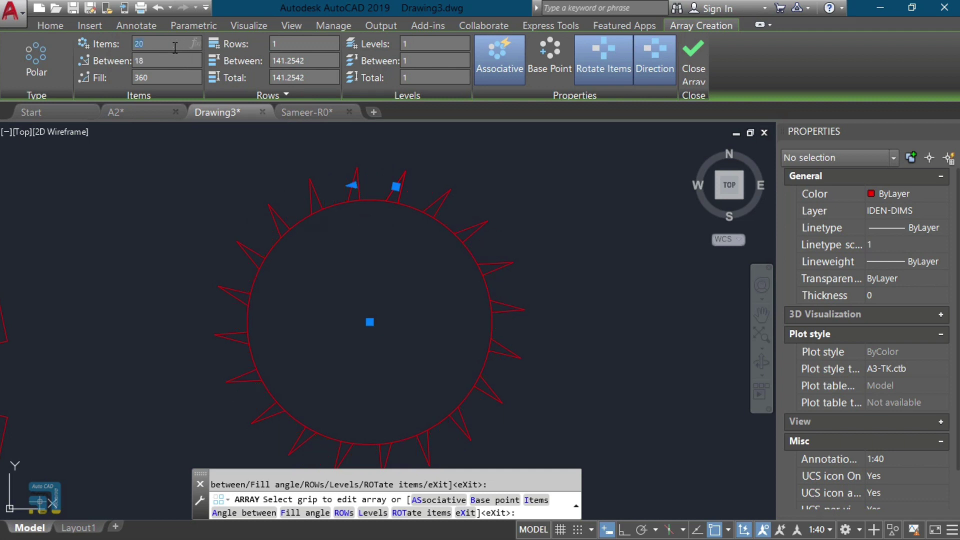
{"action": "type", "text": "100"}
{"action": "key", "text": "Return"}
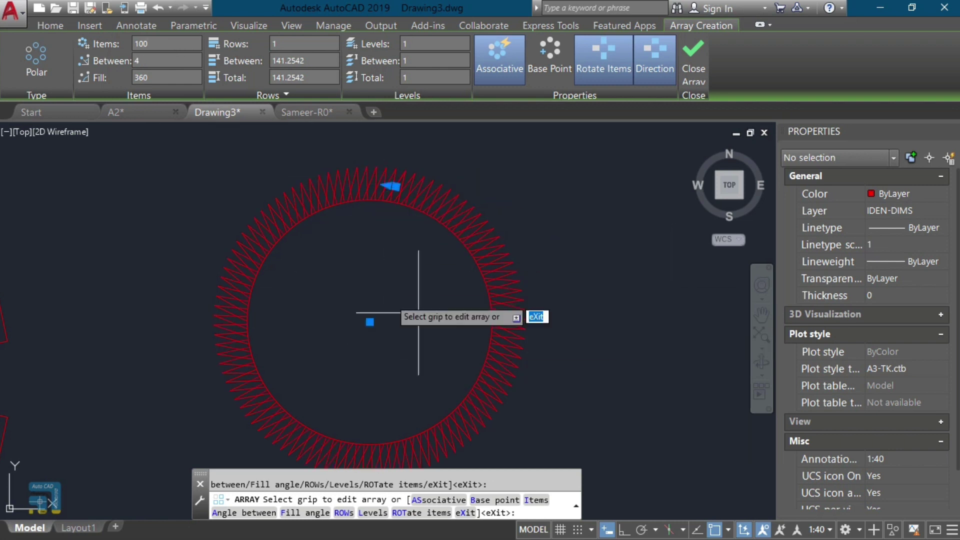
{"action": "scroll", "coordinate": [418, 313], "scroll_direction": "down", "scroll_amount": 6}
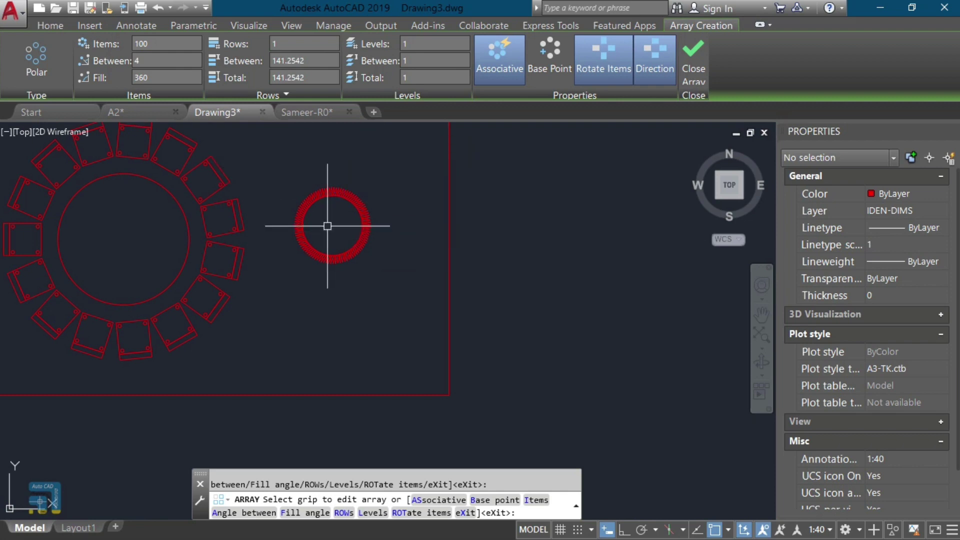
{"action": "key", "text": "Escape"}
{"action": "left_click", "coordinate": [312, 276]}
{"action": "key", "text": "Delete"}
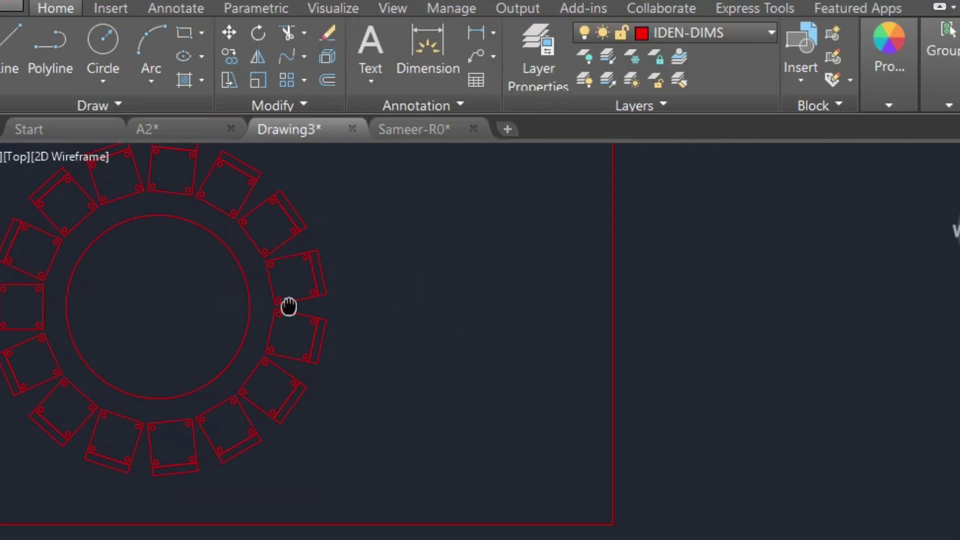
Step: Select the chair polar array and cut its item count from 15 to 6
{"action": "middle_click_drag", "start_coordinate": [217, 237], "coordinate": [363, 261]}
{"action": "left_click", "coordinate": [359, 246]}
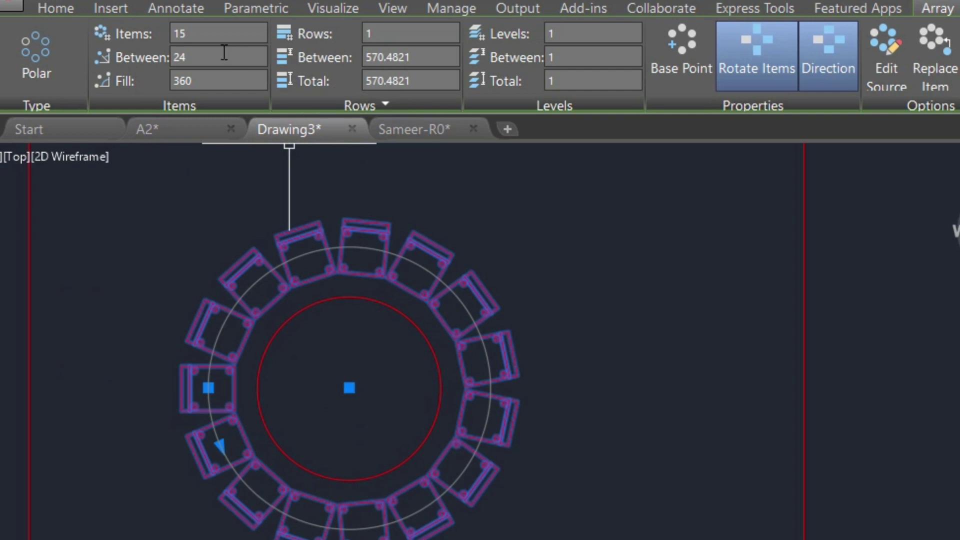
{"action": "left_click", "coordinate": [209, 39]}
{"action": "double_click", "coordinate": [210, 40]}
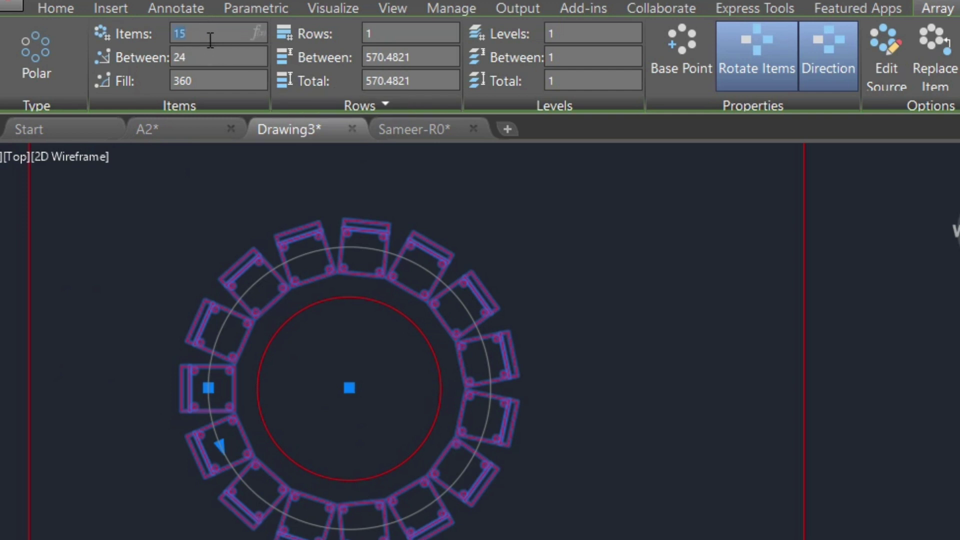
{"action": "type", "text": "6"}
{"action": "key", "text": "Return"}
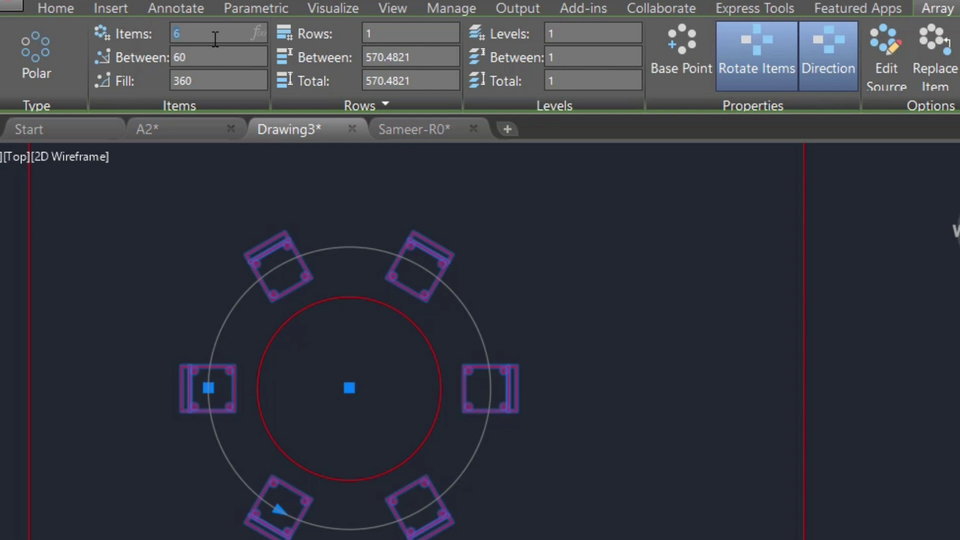
Step: Try 50° spacing between chairs, then a 360° fill to spread them evenly
{"action": "left_click", "coordinate": [223, 60]}
{"action": "type", "text": "50"}
{"action": "key", "text": "Return"}
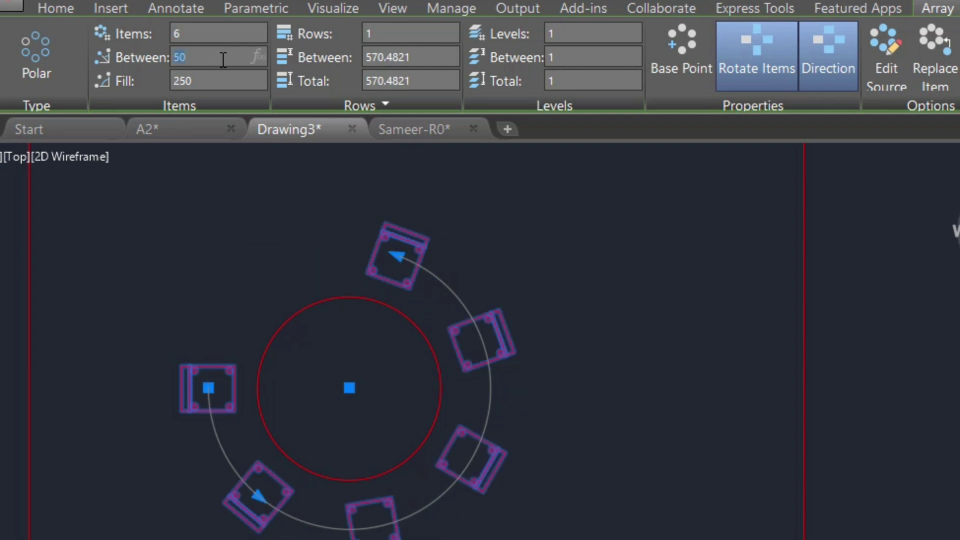
{"action": "type", "text": "360"}
{"action": "key", "text": "Return"}
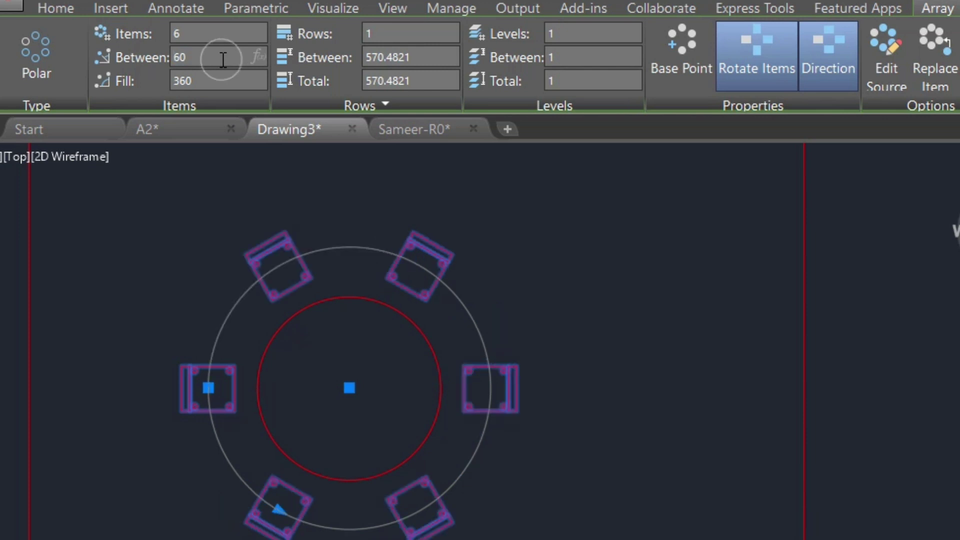
Step: Test 20° and 45° chair spacing, then restore 60° between items
{"action": "double_click", "coordinate": [223, 60]}
{"action": "type", "text": "20"}
{"action": "key", "text": "Return"}
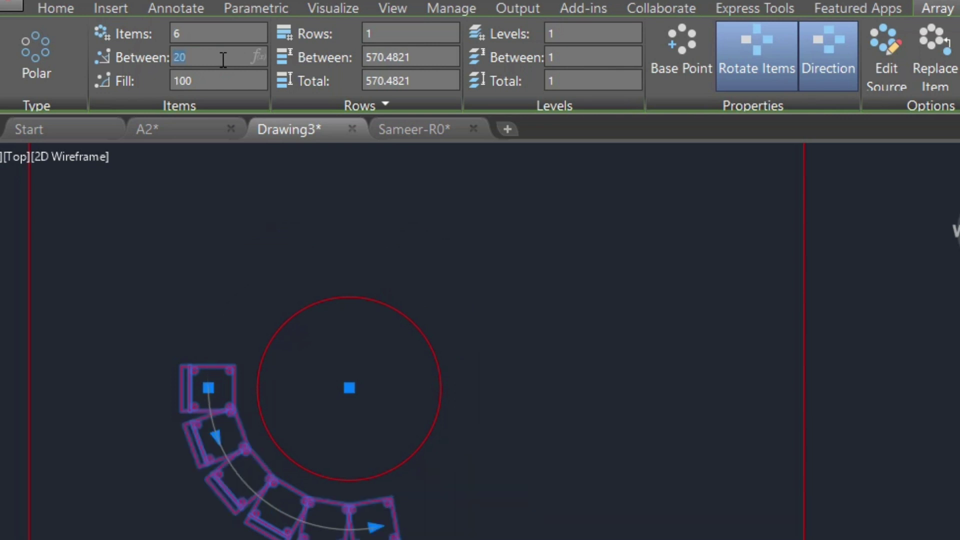
{"action": "type", "text": "450"}
{"action": "key", "text": "BackSpace"}
{"action": "key", "text": "Return"}
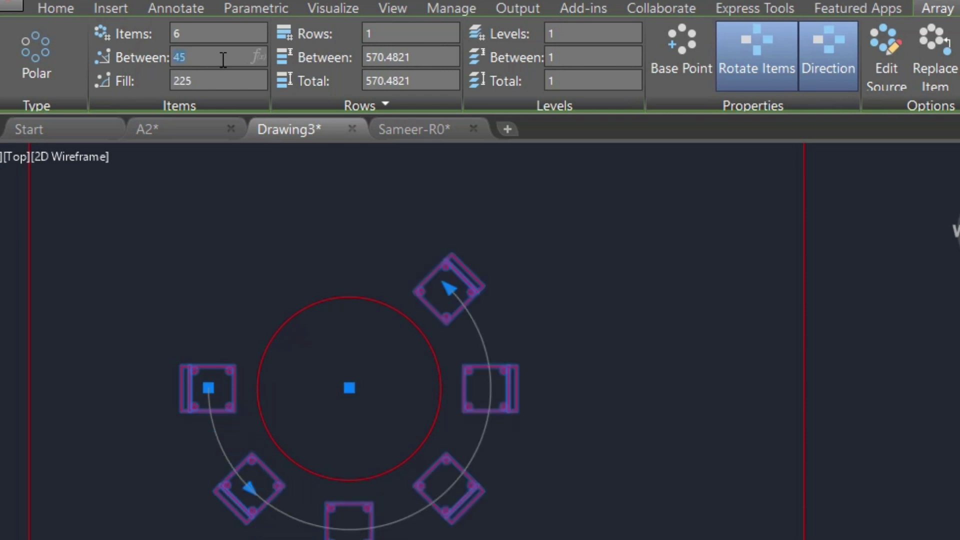
{"action": "type", "text": "60"}
{"action": "key", "text": "Return"}
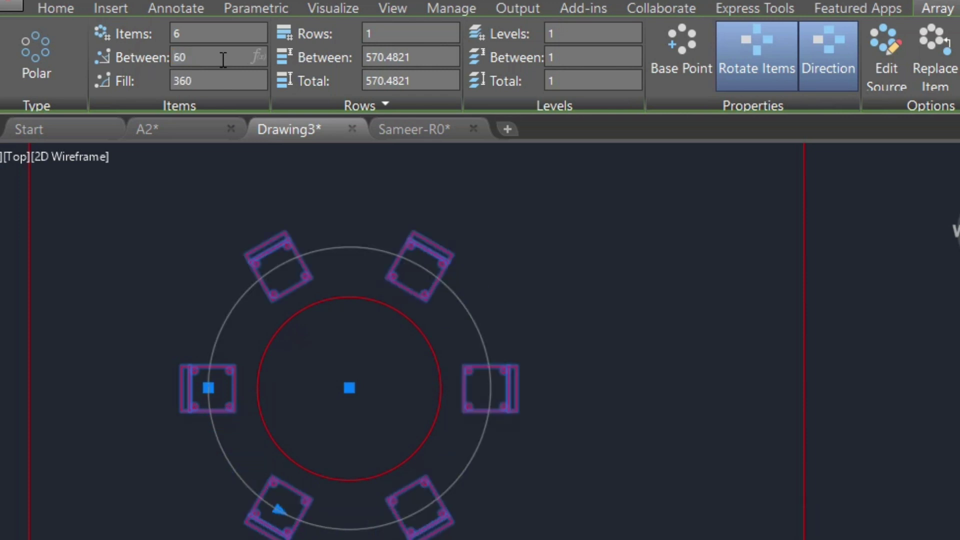
Step: Experiment with the fill angle, spanning the chairs over 45° and 90° arcs
{"action": "left_click", "coordinate": [214, 79]}
{"action": "key", "text": "Return"}
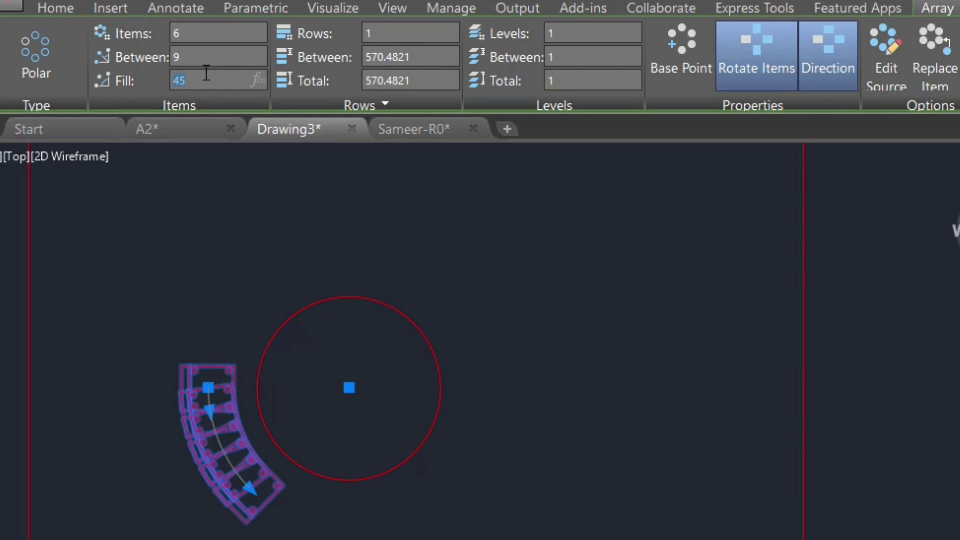
{"action": "key", "text": "Return"}
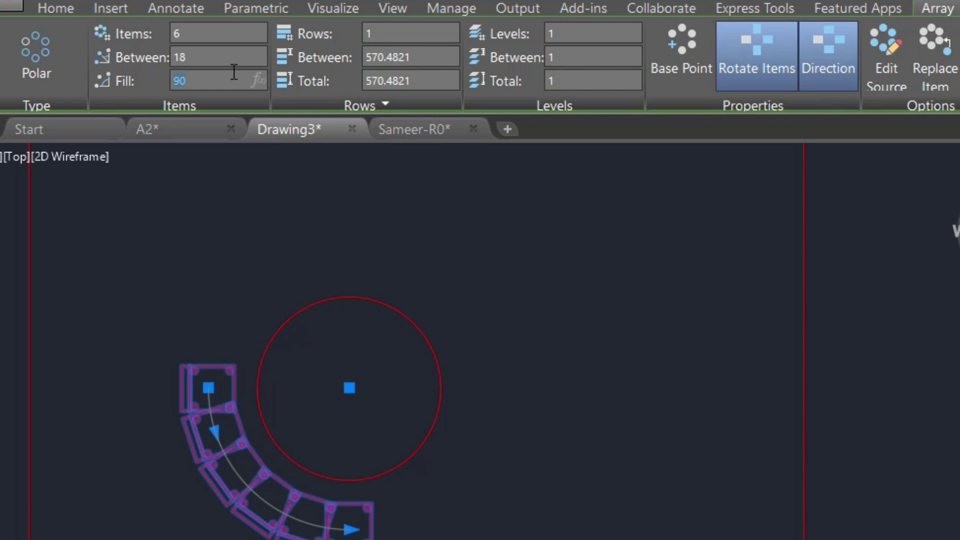
{"action": "type", "text": "36"}
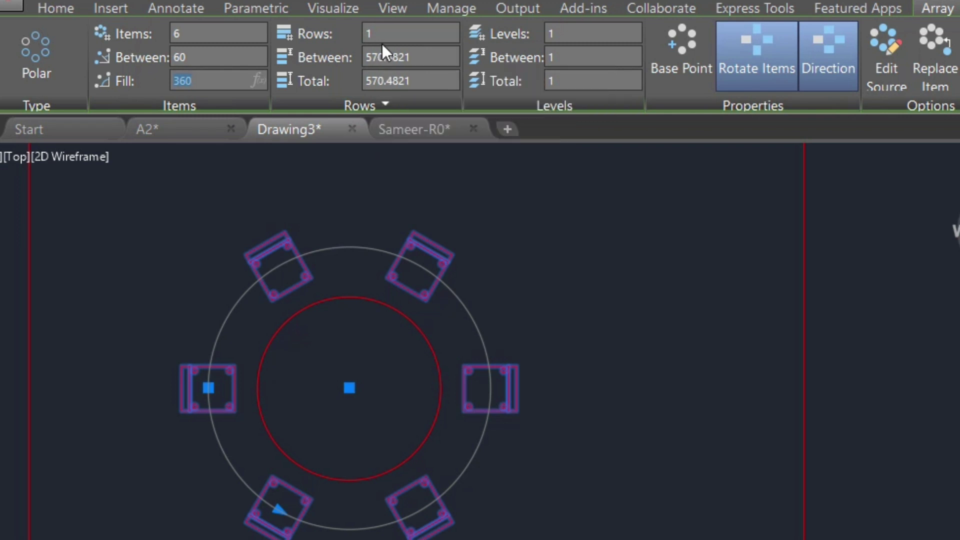
Step: Add chair rows (2, then 5) and raise the polar array to 8 items
{"action": "key", "text": "Return"}
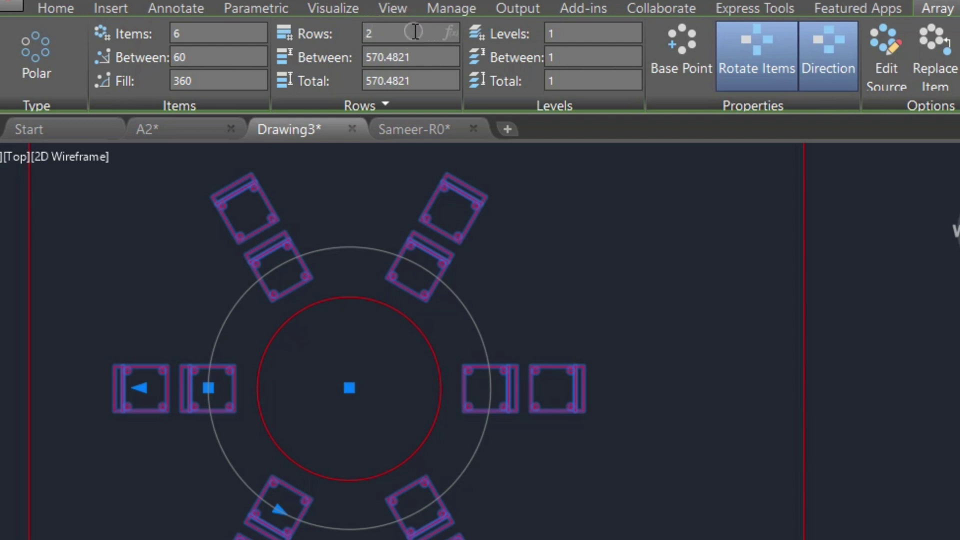
{"action": "key", "text": "Return"}
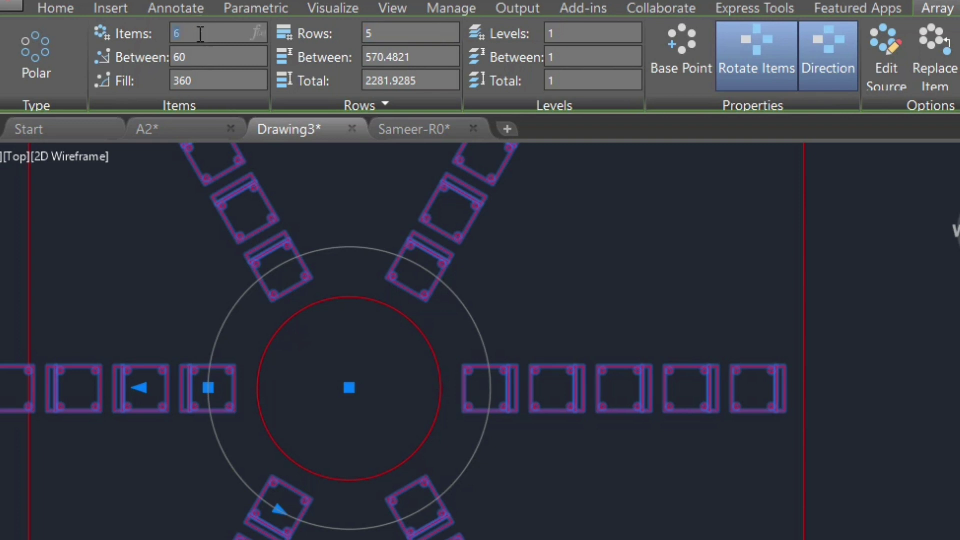
{"action": "key", "text": "Return"}
Step: Set the spacing between the chair rows to 650
{"action": "scroll", "coordinate": [389, 343], "scroll_direction": "down", "scroll_amount": 2}
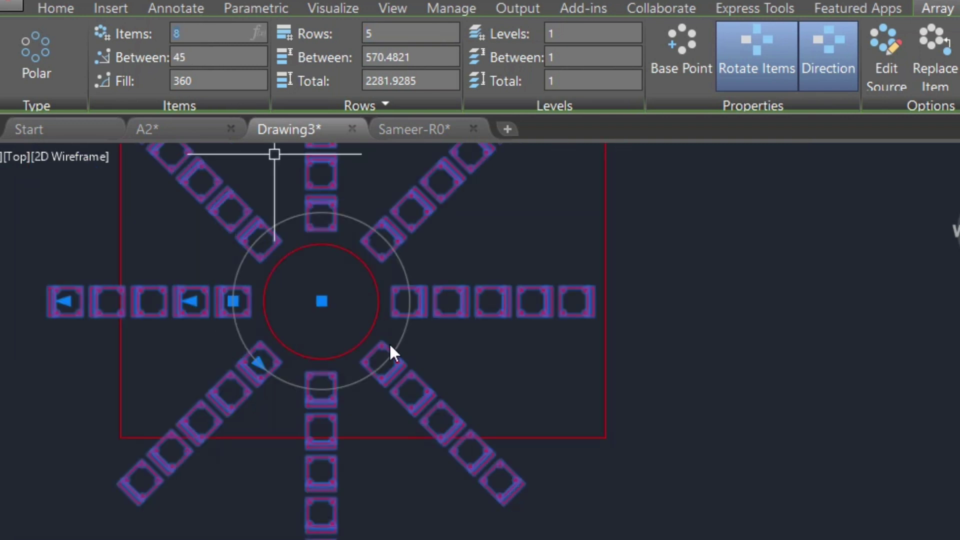
{"action": "mouse_move", "coordinate": [389, 343]}
{"action": "middle_mouse_down"}
{"action": "mouse_move", "coordinate": [364, 413]}
{"action": "mouse_move", "coordinate": [369, 445]}
{"action": "middle_mouse_up"}
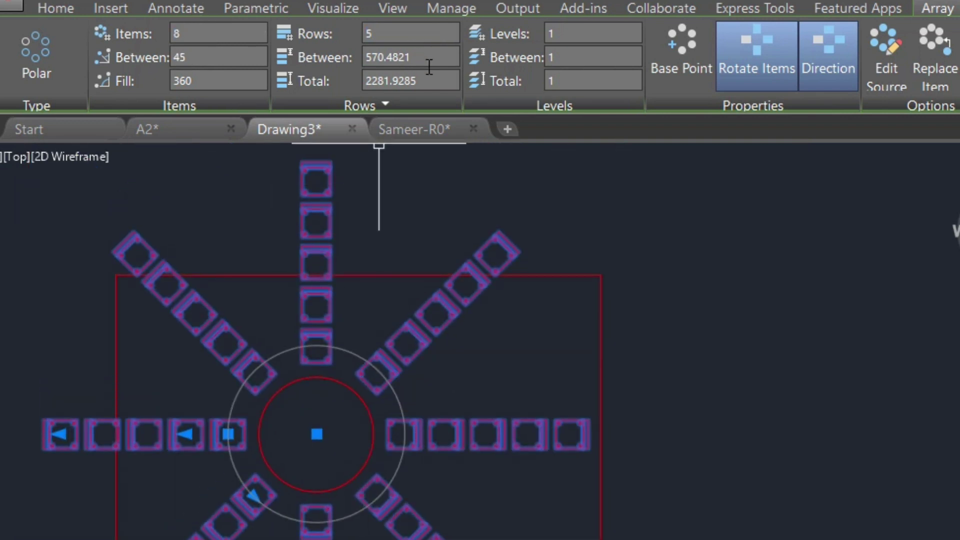
{"action": "type", "text": "6"}
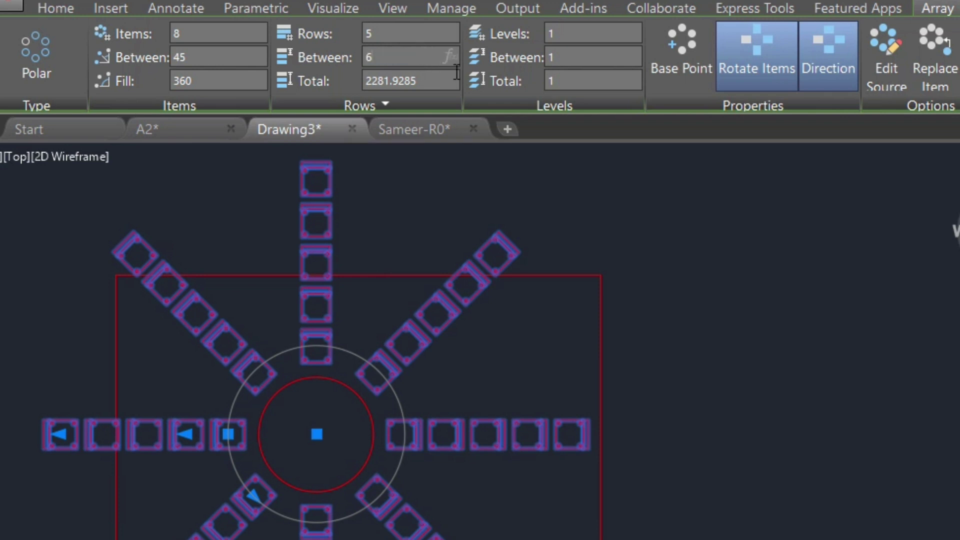
{"action": "type", "text": "550"}
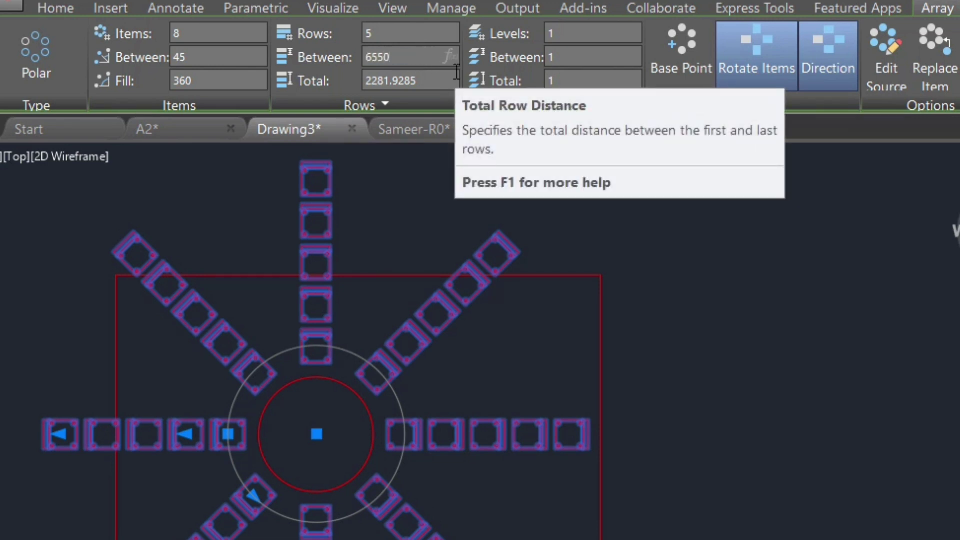
{"action": "key", "text": "Return"}
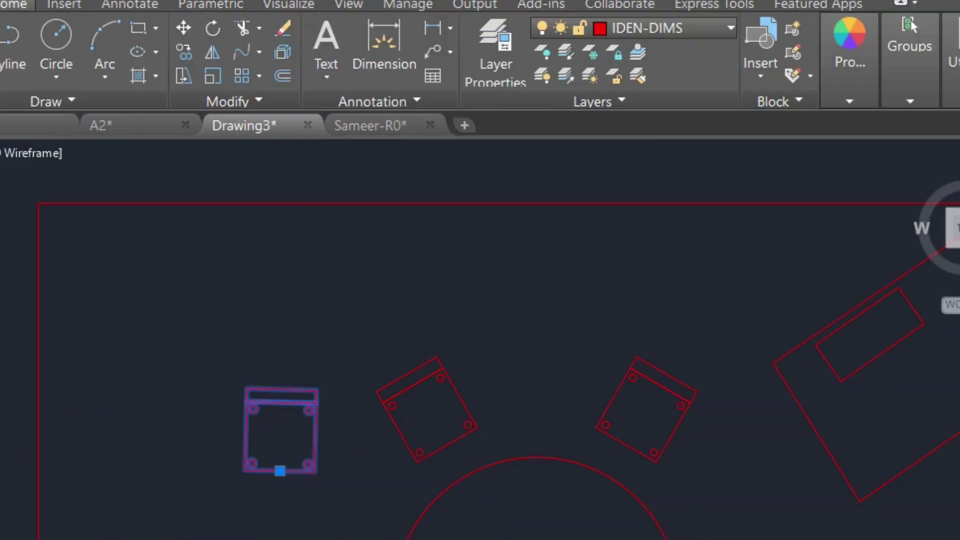
Step: Move the chair block, in two moves, onto the frame's top-left corner
{"action": "type", "text": "m"}
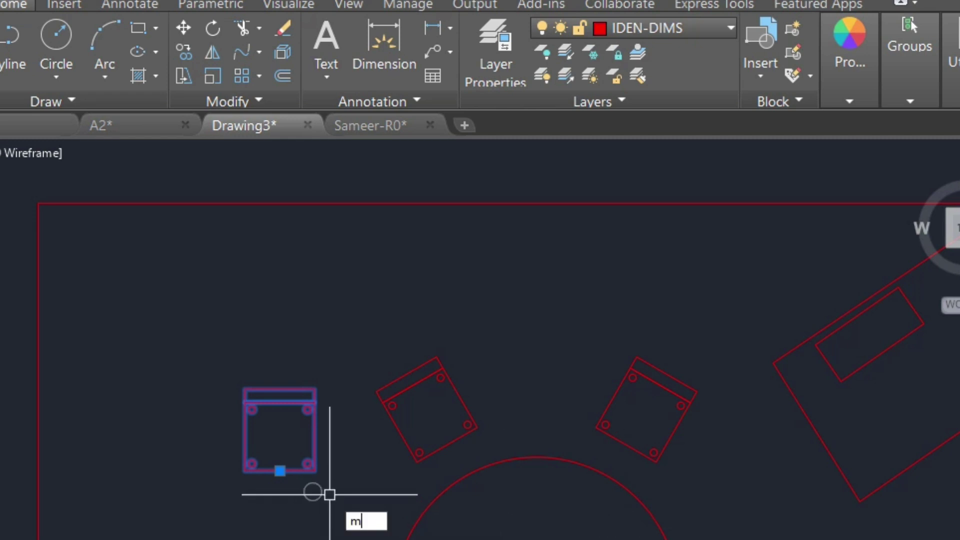
{"action": "key", "text": "Return"}
{"action": "left_click", "coordinate": [315, 490]}
{"action": "middle_click_drag", "start_coordinate": [139, 187], "coordinate": [146, 317]}
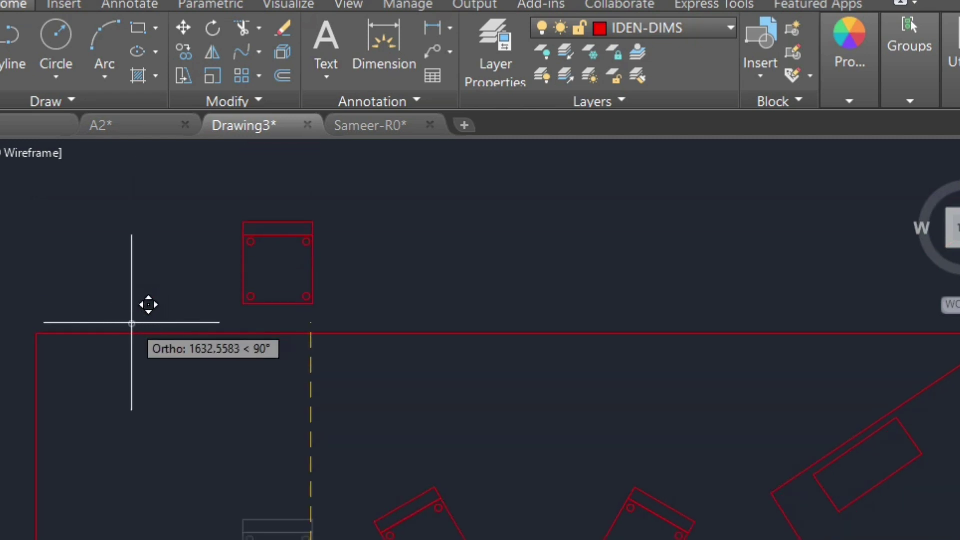
{"action": "left_click", "coordinate": [297, 313]}
{"action": "left_click", "coordinate": [298, 305]}
{"action": "type", "text": "m"}
{"action": "key", "text": "Return"}
{"action": "left_click", "coordinate": [298, 288]}
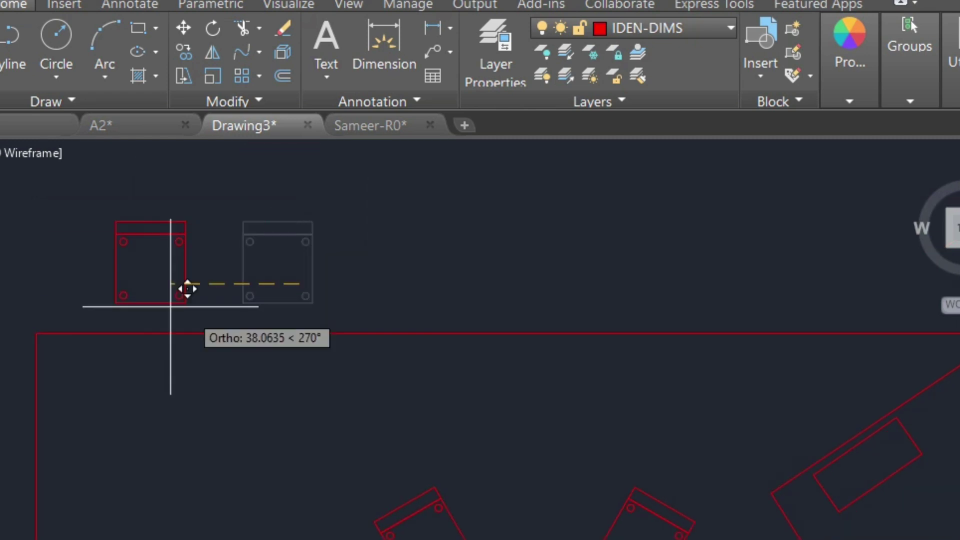
{"action": "left_click", "coordinate": [164, 305]}
{"action": "scroll", "coordinate": [164, 304], "scroll_direction": "down", "scroll_amount": 5}
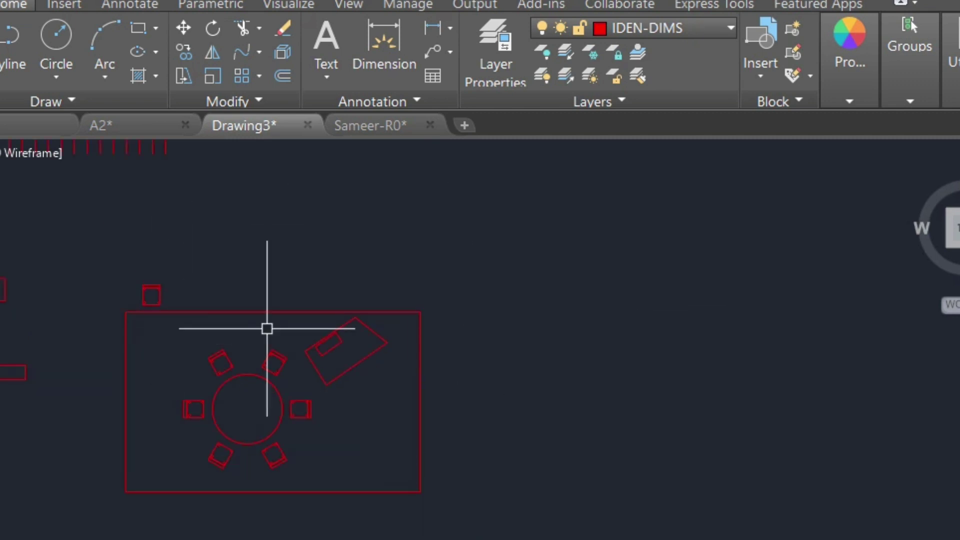
{"action": "scroll", "coordinate": [156, 301], "scroll_direction": "up", "scroll_amount": 2}
Step: Path-array the chair along the rectangle around the table, producing 37 chairs
{"action": "type", "text": "ar"}
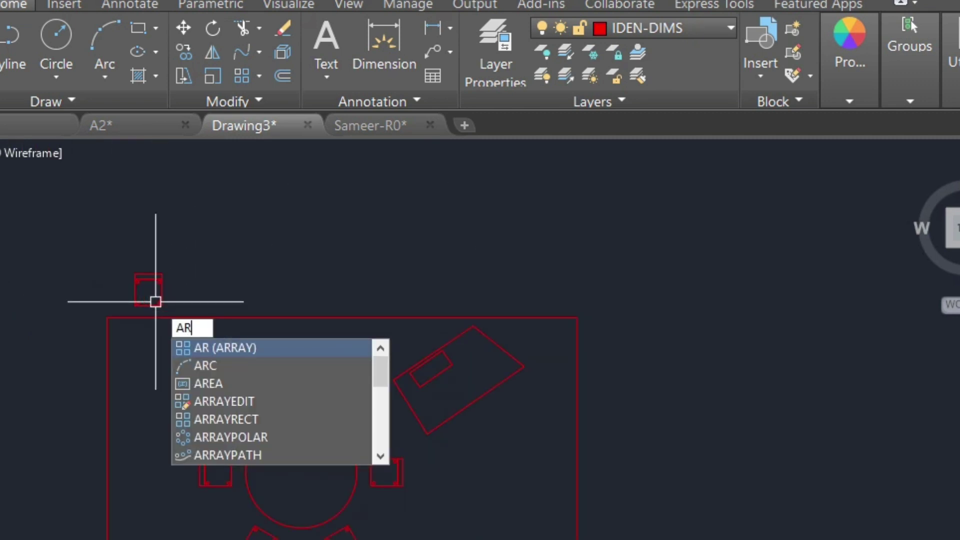
{"action": "key", "text": "Return"}
{"action": "left_click", "coordinate": [155, 290]}
{"action": "left_click", "coordinate": [141, 270]}
{"action": "key", "text": "Return"}
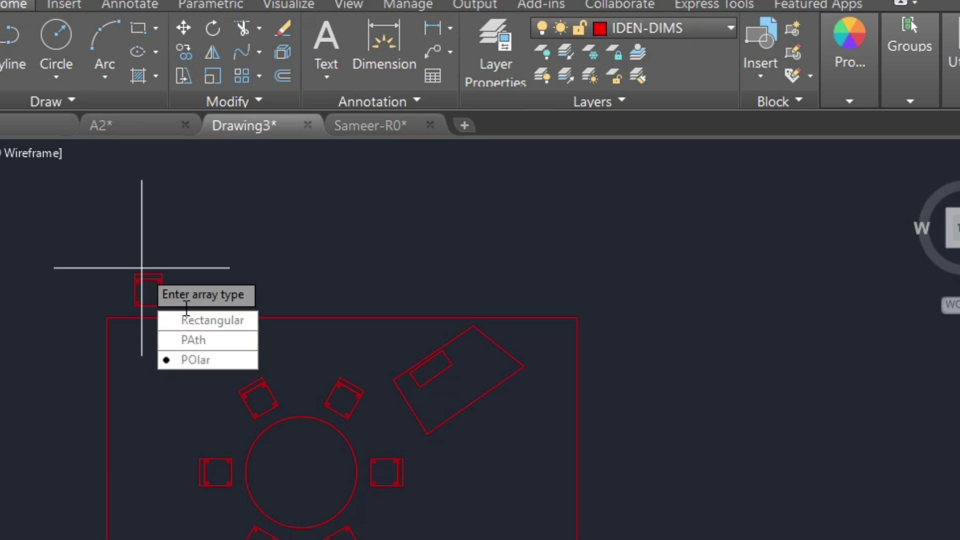
{"action": "left_click", "coordinate": [195, 340]}
{"action": "left_click", "coordinate": [210, 317]}
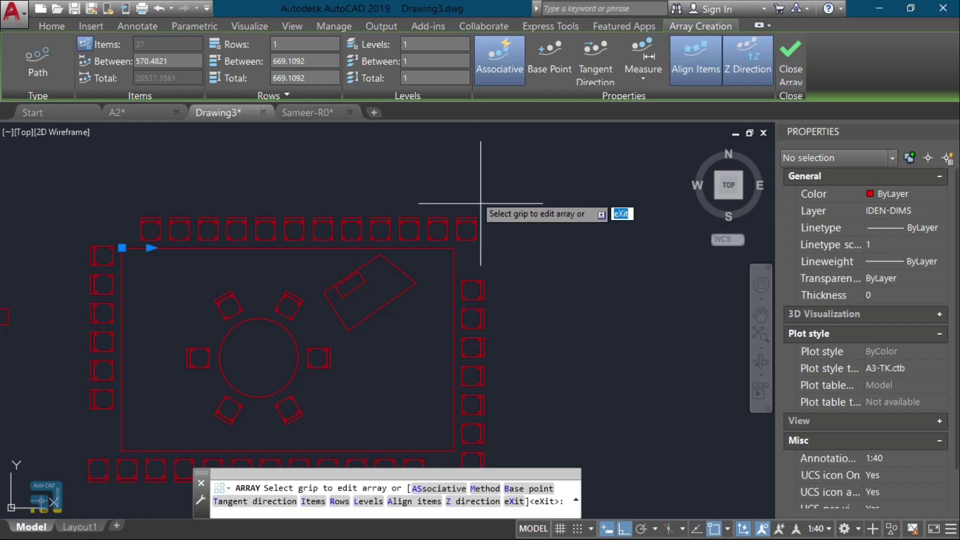
{"action": "scroll", "coordinate": [473, 270], "scroll_direction": "down", "scroll_amount": 4}
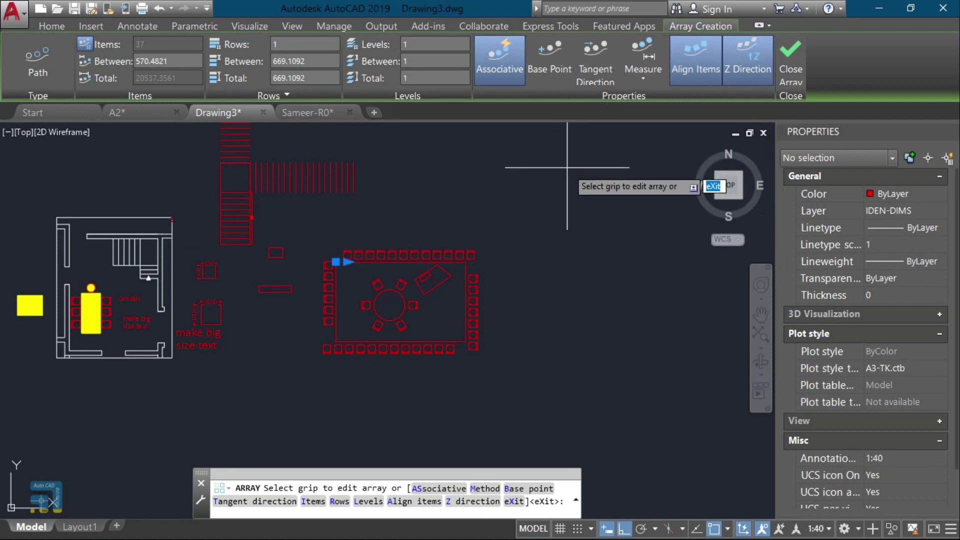
{"action": "key", "text": "Return"}
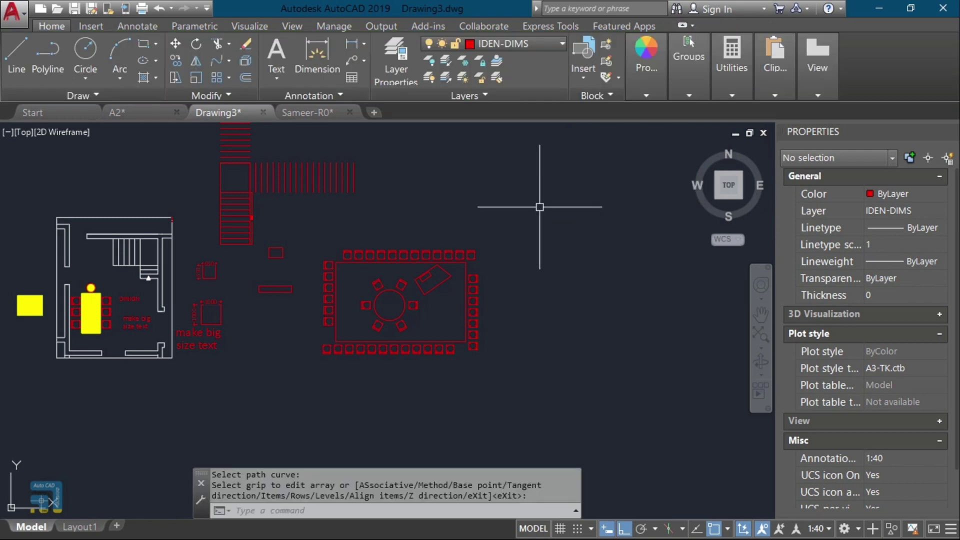
Step: Draw a three-point arc to serve as the curved chair path
{"action": "key", "text": "Return"}
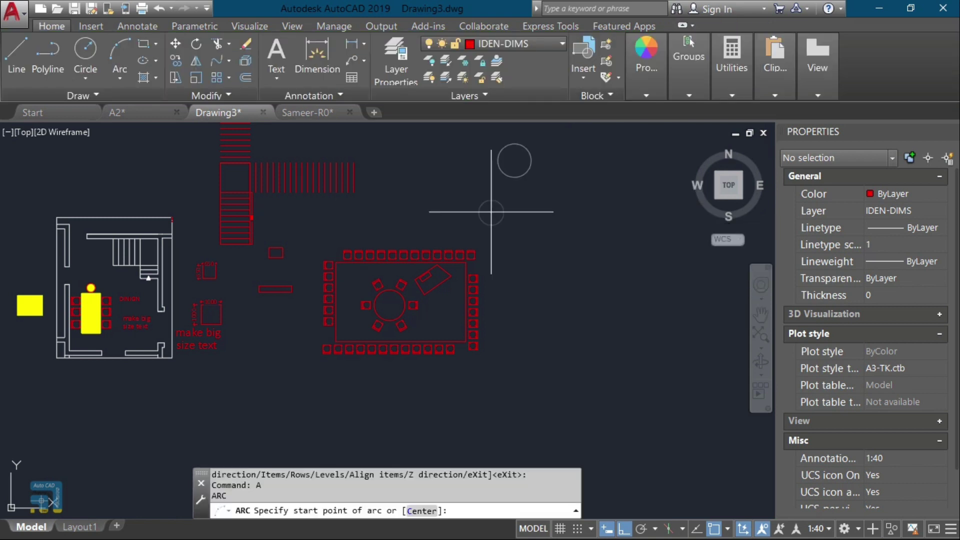
{"action": "left_click", "coordinate": [490, 212]}
{"action": "left_click", "coordinate": [535, 133]}
{"action": "left_click", "coordinate": [587, 169]}
{"action": "key", "text": "Return"}
{"action": "scroll", "coordinate": [587, 170], "scroll_direction": "up", "scroll_amount": 3}
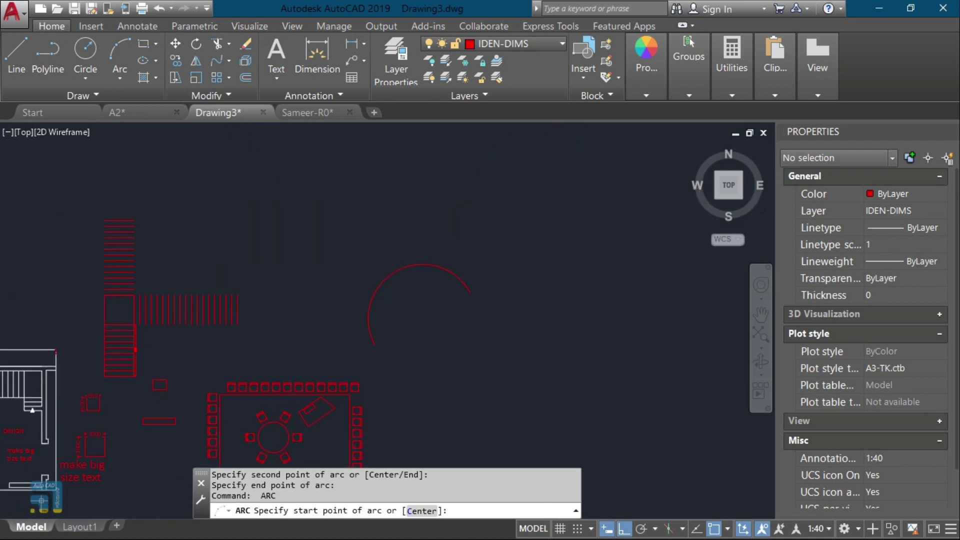
{"action": "scroll", "coordinate": [229, 397], "scroll_direction": "up", "scroll_amount": 3}
{"action": "key", "text": "Escape"}
Step: Explode the rectangle's chair path array into separate chairs
{"action": "left_click", "coordinate": [172, 419]}
{"action": "left_click", "coordinate": [167, 428]}
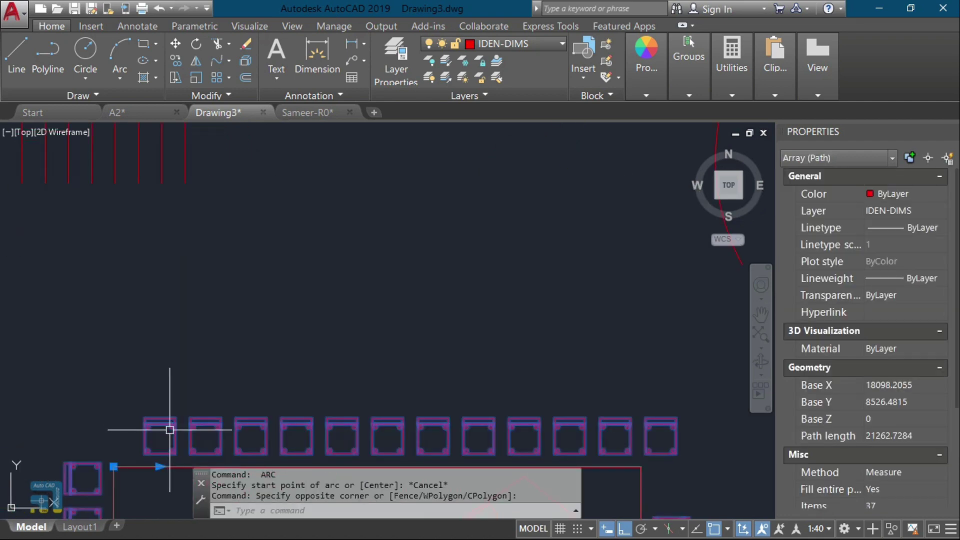
{"action": "type", "text": "x"}
{"action": "key", "text": "Return"}
{"action": "left_click", "coordinate": [163, 427]}
{"action": "type", "text": "m"}
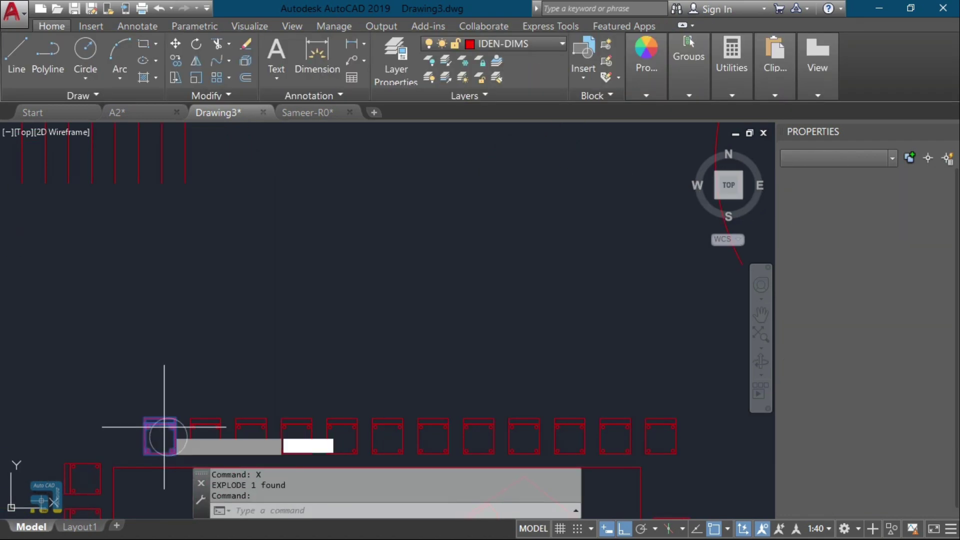
{"action": "key", "text": "Return"}
{"action": "key", "text": "Return"}
{"action": "key", "text": "Return"}
{"action": "type", "text": "u"}
{"action": "key", "text": "Return"}
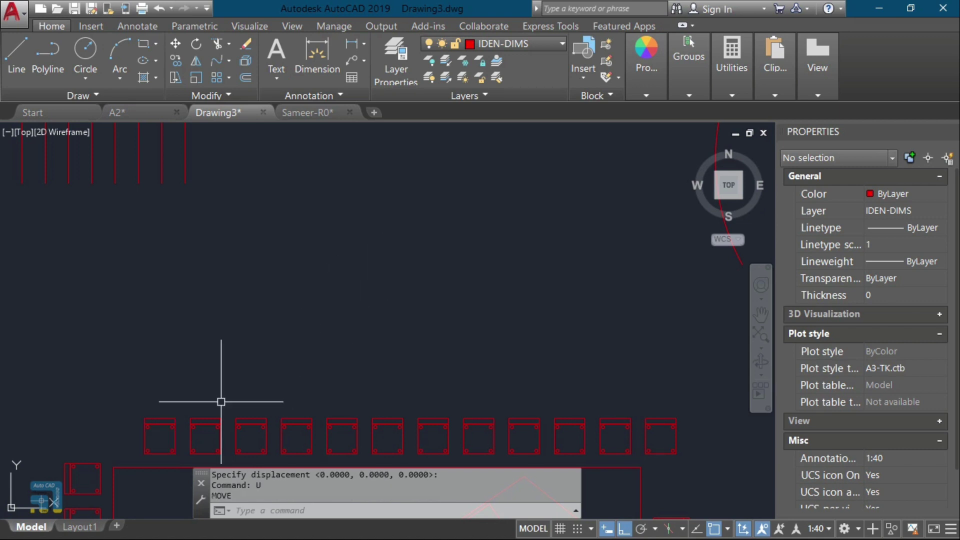
Step: Move the leftmost chair from the row to beside the red arc
{"action": "left_click", "coordinate": [176, 414]}
{"action": "left_click", "coordinate": [173, 442]}
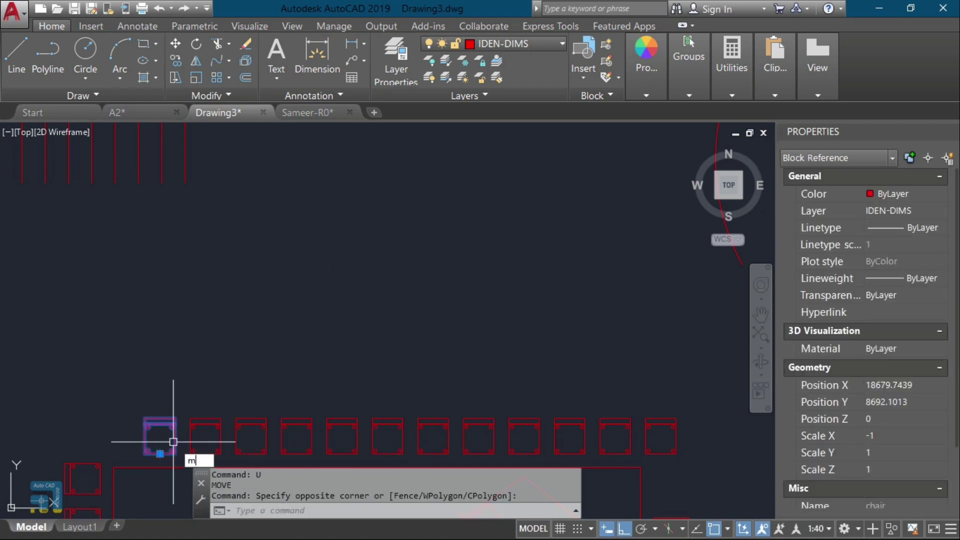
{"action": "type", "text": "m"}
{"action": "key", "text": "Return"}
{"action": "left_click", "coordinate": [159, 439]}
{"action": "scroll", "coordinate": [563, 263], "scroll_direction": "up", "scroll_amount": 5}
{"action": "middle_click_drag", "start_coordinate": [575, 279], "coordinate": [322, 421]}
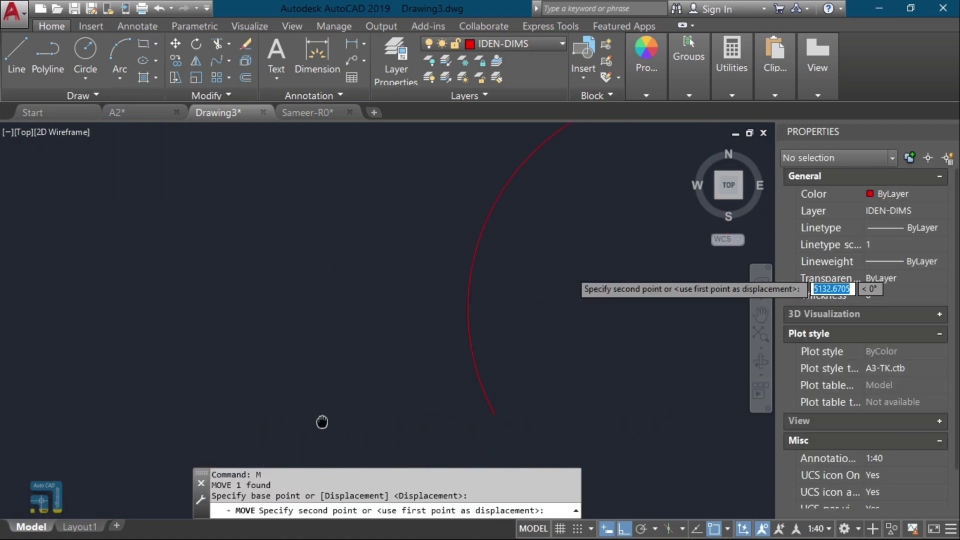
{"action": "left_click", "coordinate": [304, 350]}
Step: Path-array the moved chair along the red arc
{"action": "left_click", "coordinate": [297, 344]}
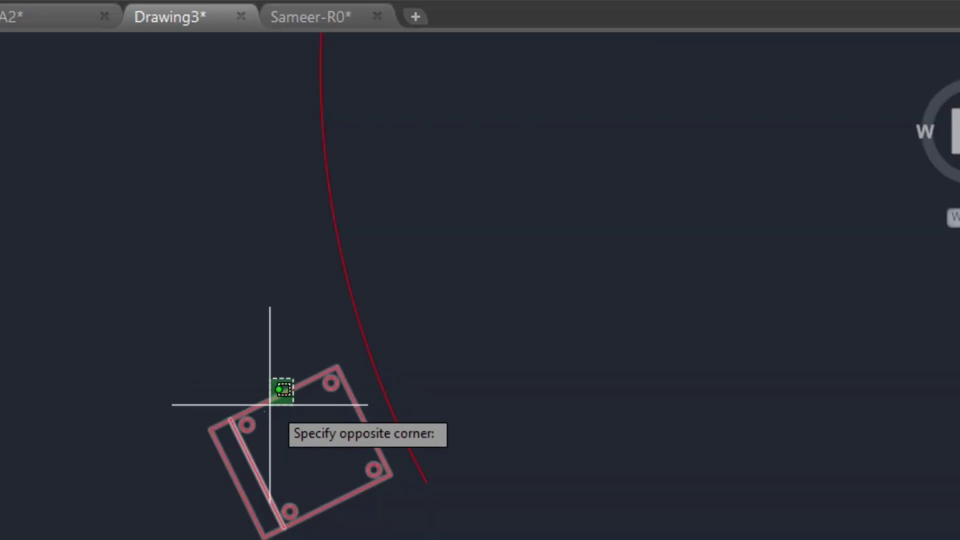
{"action": "left_click", "coordinate": [270, 404]}
{"action": "key", "text": "Return"}
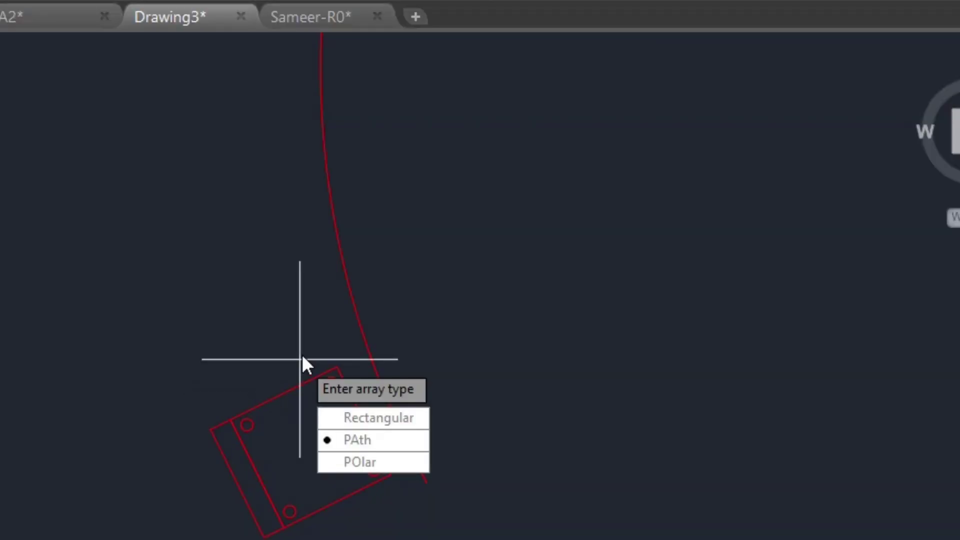
{"action": "left_click", "coordinate": [358, 446]}
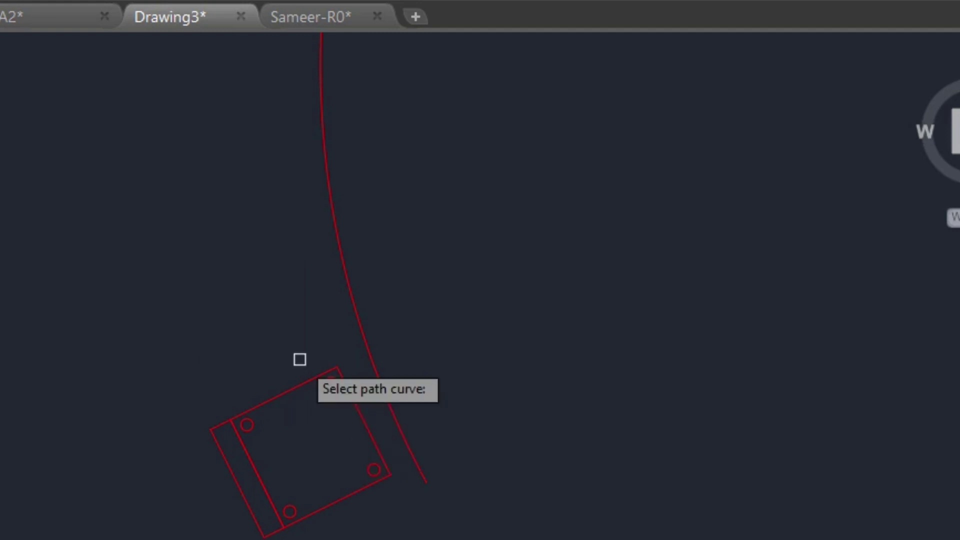
{"action": "left_click", "coordinate": [346, 292]}
{"action": "scroll", "coordinate": [382, 290], "scroll_direction": "down", "scroll_amount": 5}
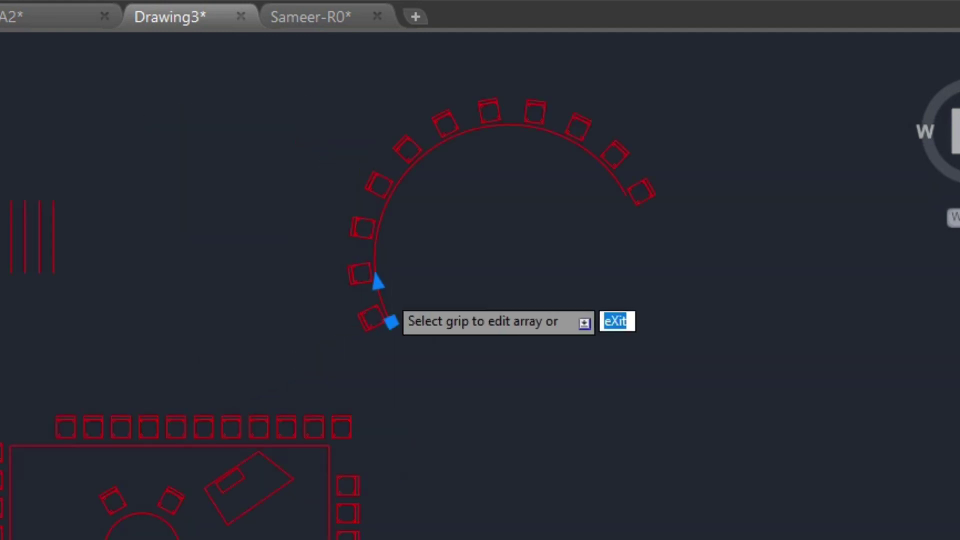
{"action": "scroll", "coordinate": [455, 259], "scroll_direction": "up", "scroll_amount": 6}
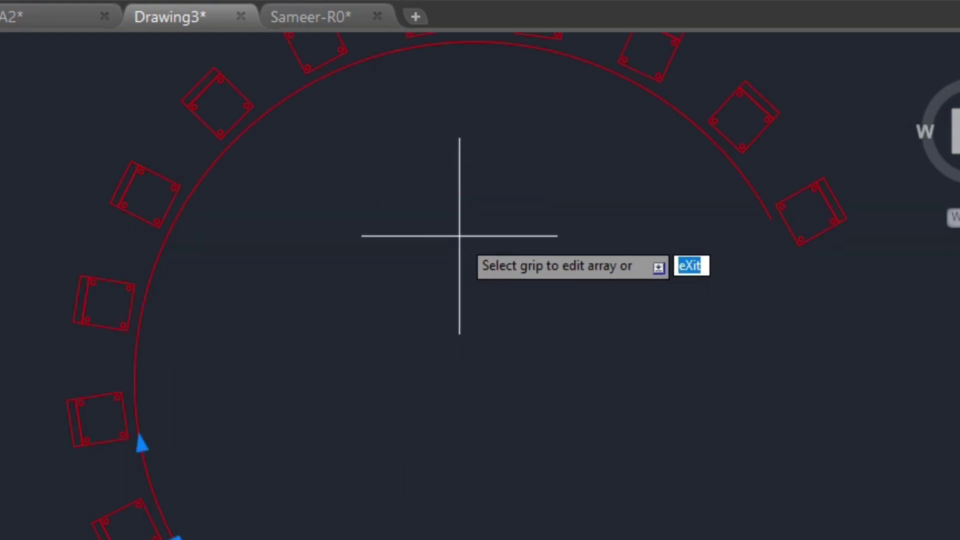
{"action": "scroll", "coordinate": [459, 235], "scroll_direction": "down", "scroll_amount": 2}
{"action": "middle_click_drag", "start_coordinate": [459, 236], "coordinate": [418, 259]}
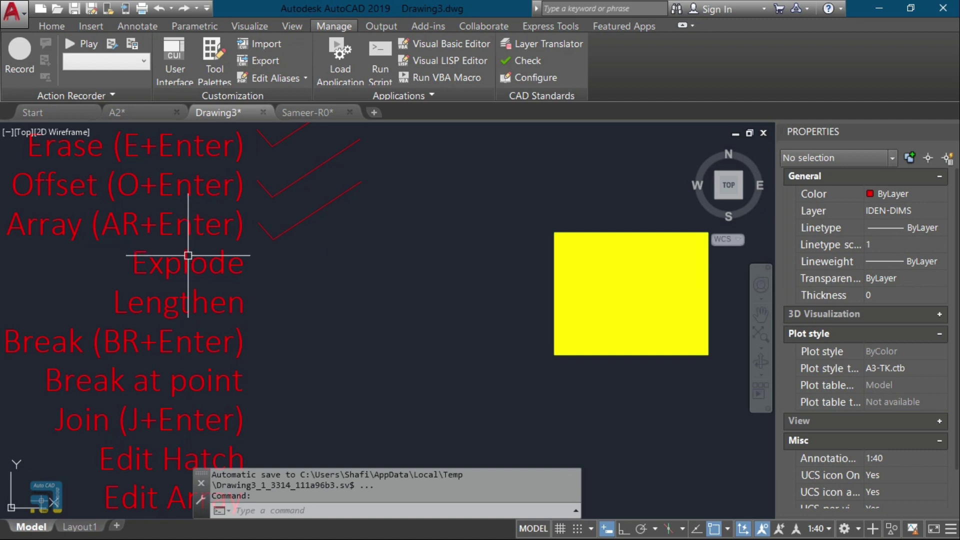
Step: Switch to the A2 drawing and bring lesson cards 06–11 into view
{"action": "scroll", "coordinate": [188, 255], "scroll_direction": "down", "scroll_amount": 5}
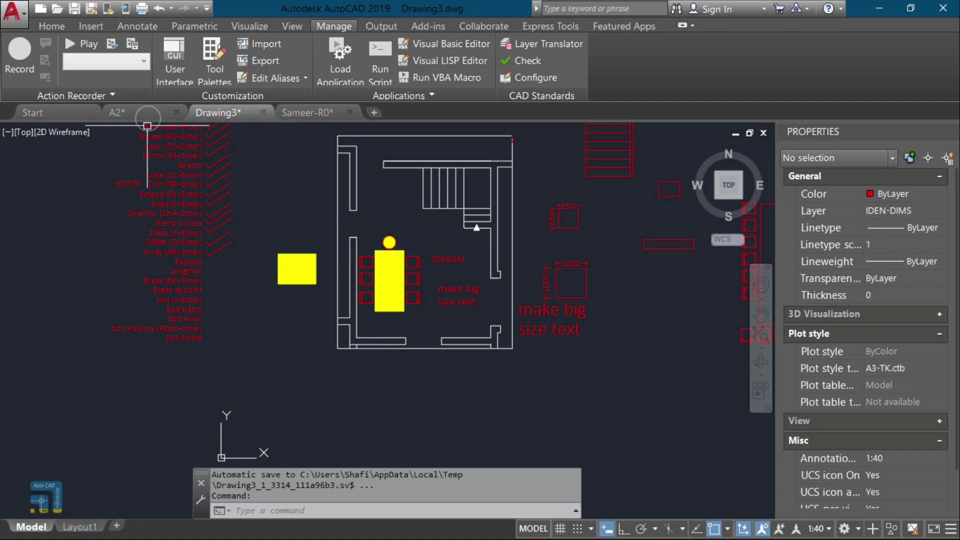
{"action": "key", "text": "ctrl+Tab"}
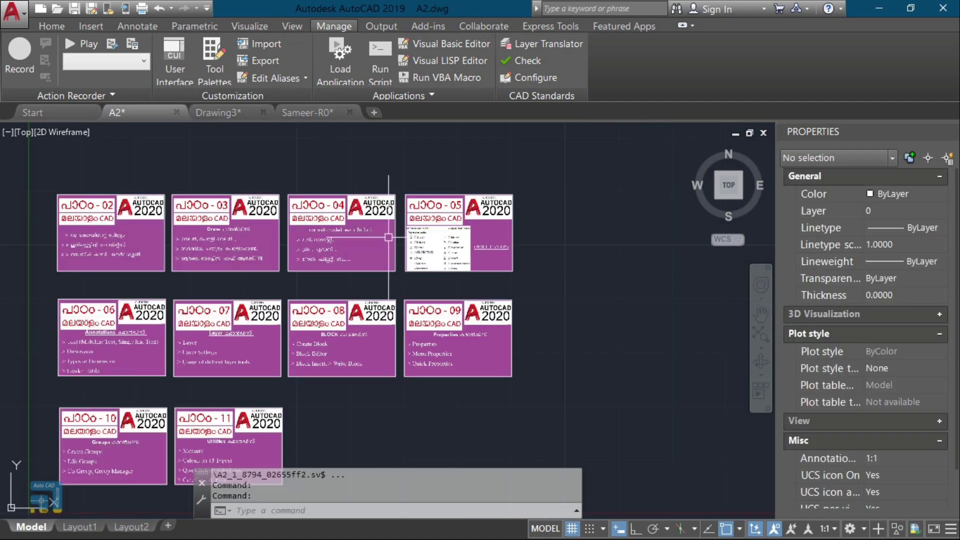
{"action": "scroll", "coordinate": [385, 250], "scroll_direction": "up", "scroll_amount": 5}
{"action": "scroll", "coordinate": [430, 325], "scroll_direction": "down", "scroll_amount": 3}
{"action": "scroll", "coordinate": [430, 325], "scroll_direction": "down", "scroll_amount": 2}
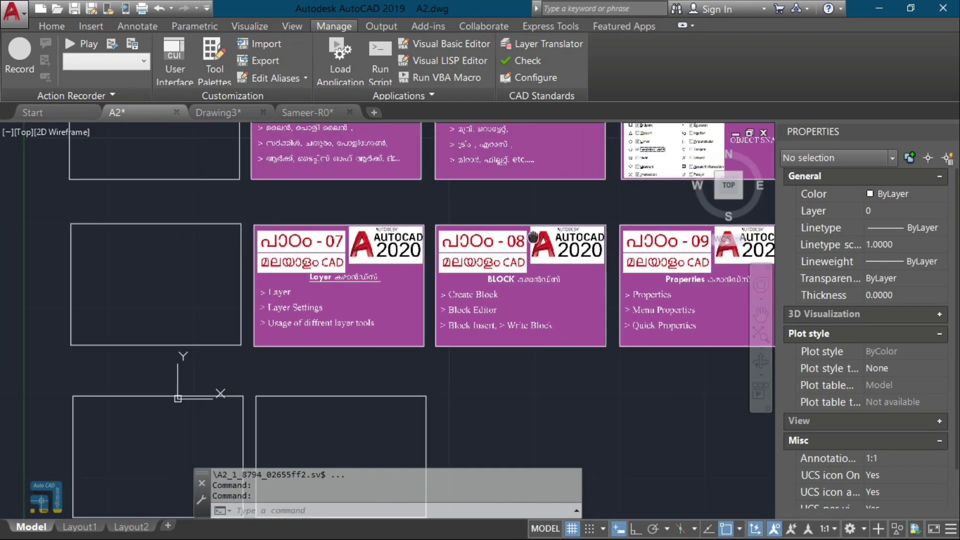
{"action": "middle_click_drag", "start_coordinate": [430, 324], "coordinate": [550, 265]}
Step: Zoom over the purple lesson cards, ending on lessons 10 and 11
{"action": "scroll", "coordinate": [418, 250], "scroll_direction": "up", "scroll_amount": 4}
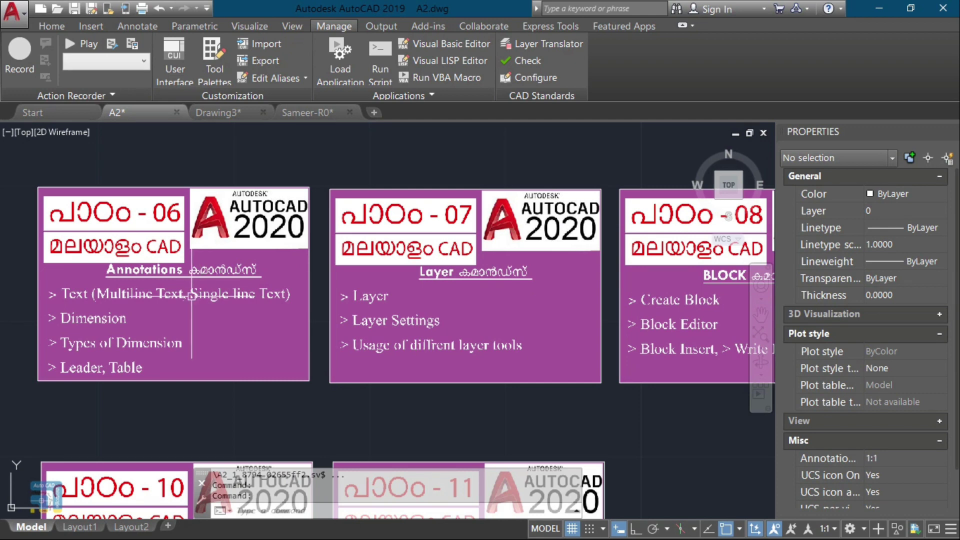
{"action": "scroll", "coordinate": [122, 273], "scroll_direction": "down", "scroll_amount": 2}
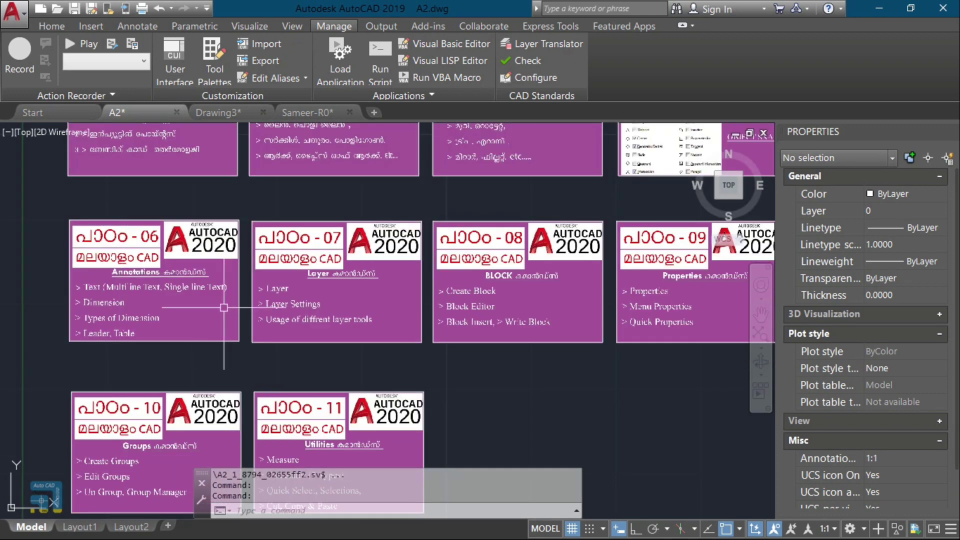
{"action": "scroll", "coordinate": [528, 289], "scroll_direction": "up", "scroll_amount": 5}
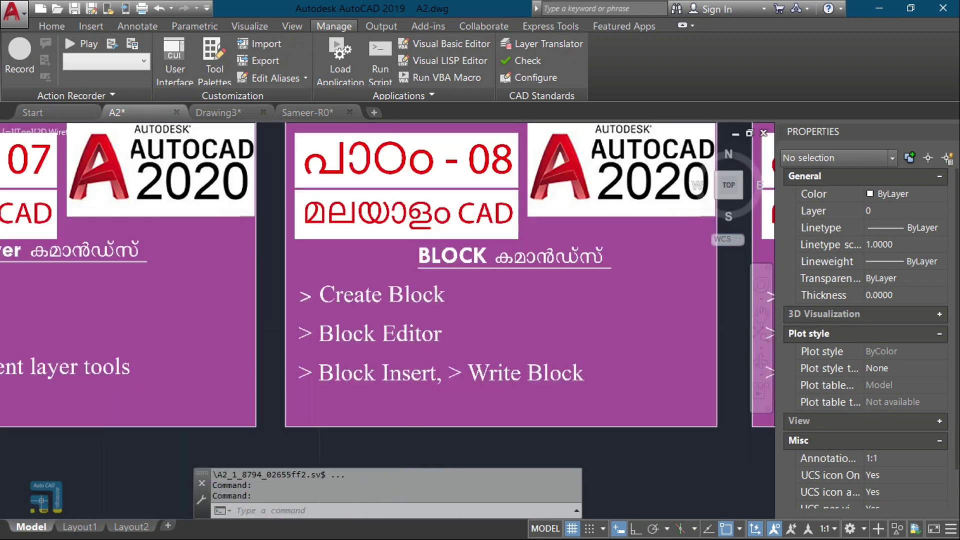
{"action": "scroll", "coordinate": [425, 265], "scroll_direction": "down", "scroll_amount": 3}
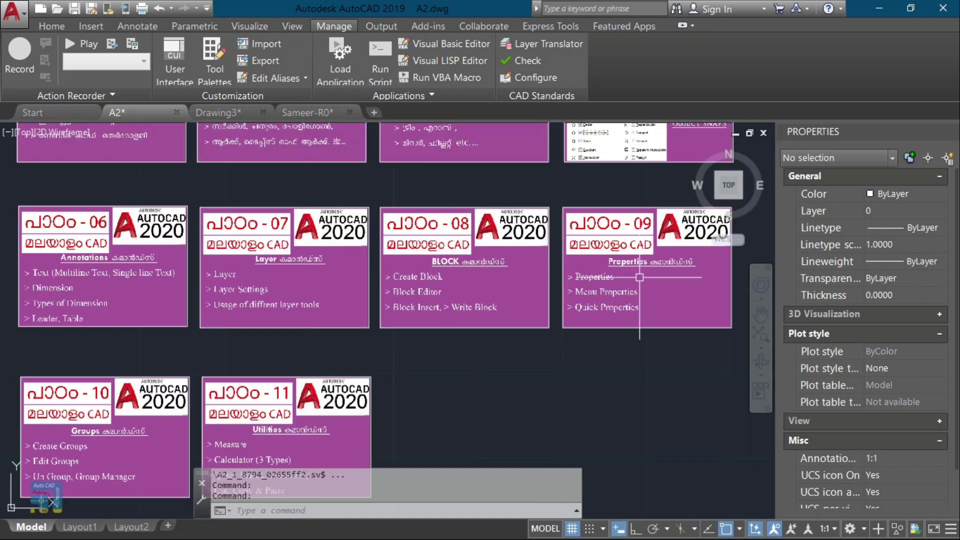
{"action": "scroll", "coordinate": [640, 277], "scroll_direction": "up", "scroll_amount": 5}
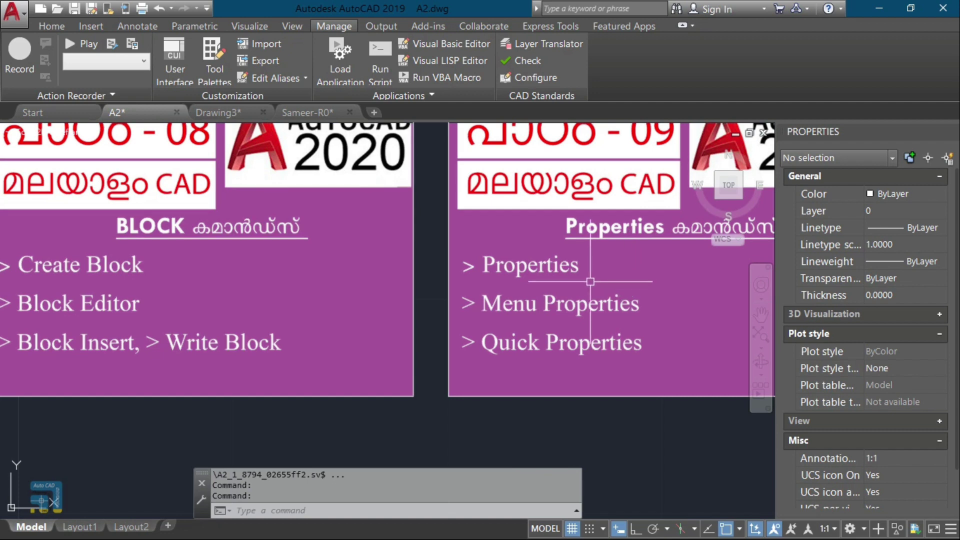
{"action": "scroll", "coordinate": [589, 280], "scroll_direction": "down", "scroll_amount": 5}
{"action": "scroll", "coordinate": [282, 397], "scroll_direction": "up", "scroll_amount": 5}
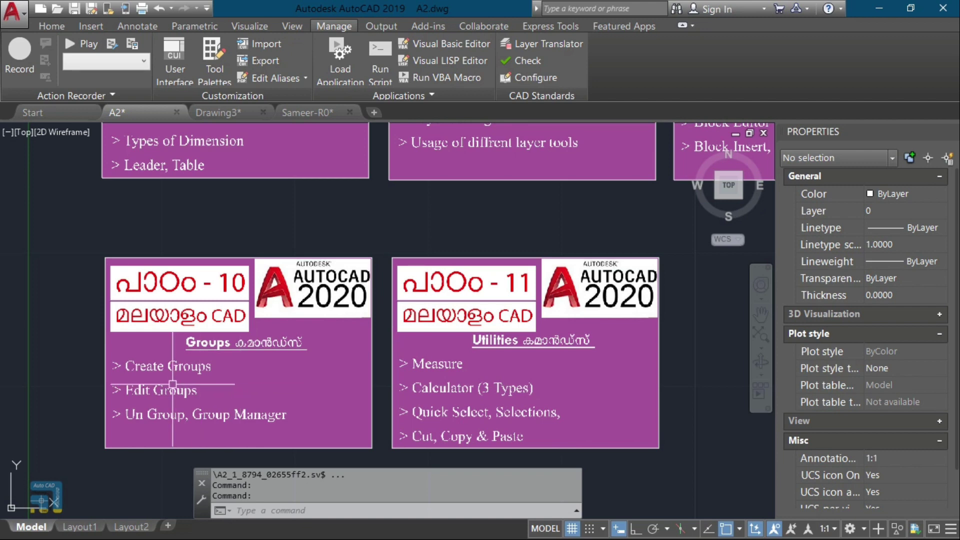
{"action": "scroll", "coordinate": [173, 393], "scroll_direction": "up", "scroll_amount": 5}
{"action": "scroll", "coordinate": [200, 385], "scroll_direction": "down", "scroll_amount": 2}
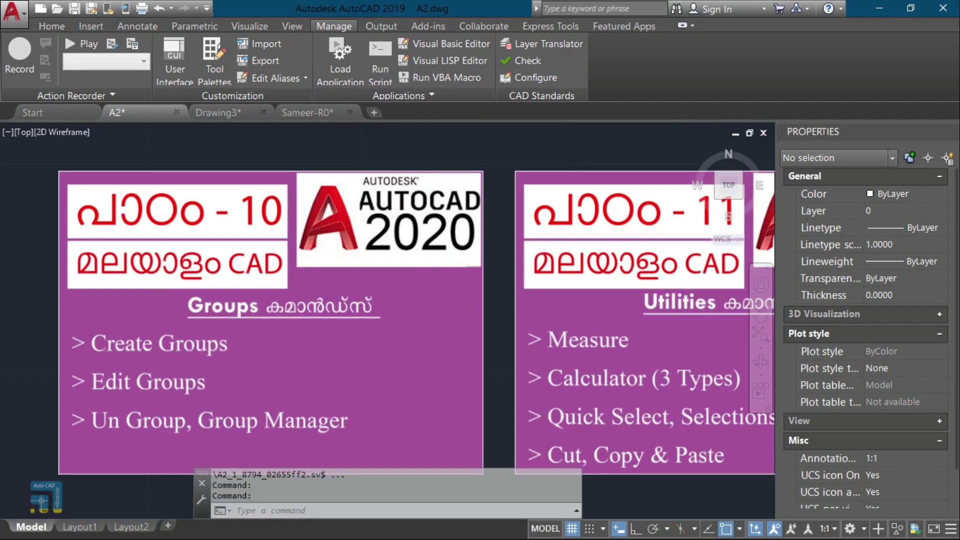
{"action": "scroll", "coordinate": [176, 371], "scroll_direction": "down", "scroll_amount": 4}
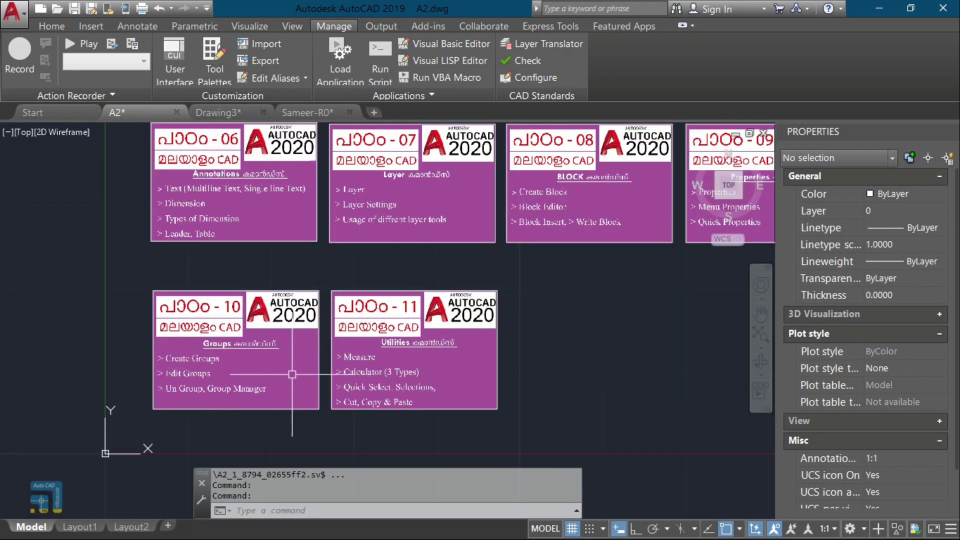
{"action": "scroll", "coordinate": [291, 373], "scroll_direction": "up", "scroll_amount": 2}
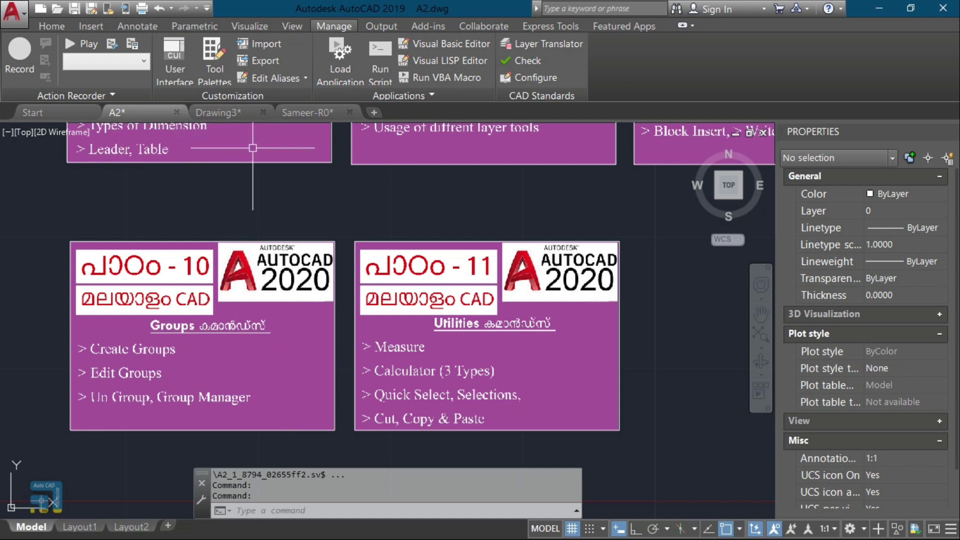
Step: Back in Drawing3, explode the 'make big size text' paragraph into separate lines
{"action": "left_click", "coordinate": [223, 114]}
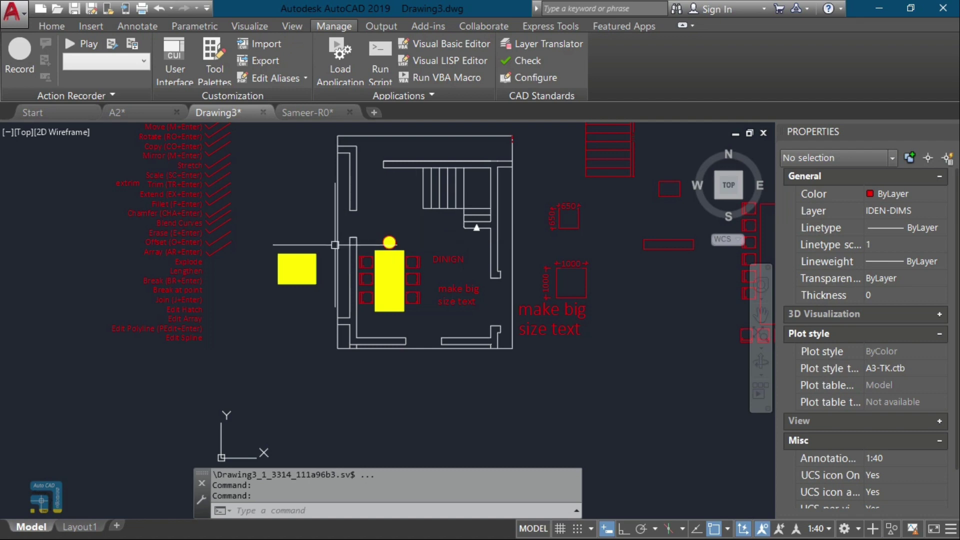
{"action": "scroll", "coordinate": [295, 243], "scroll_direction": "up", "scroll_amount": 2}
{"action": "middle_click_drag", "start_coordinate": [388, 266], "coordinate": [160, 276]}
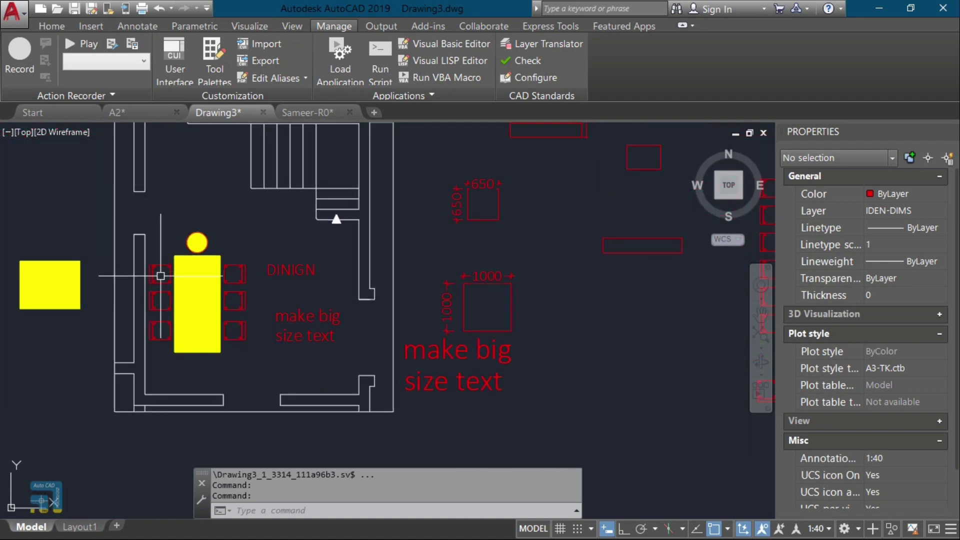
{"action": "left_click", "coordinate": [463, 386]}
{"action": "scroll", "coordinate": [463, 386], "scroll_direction": "up", "scroll_amount": 4}
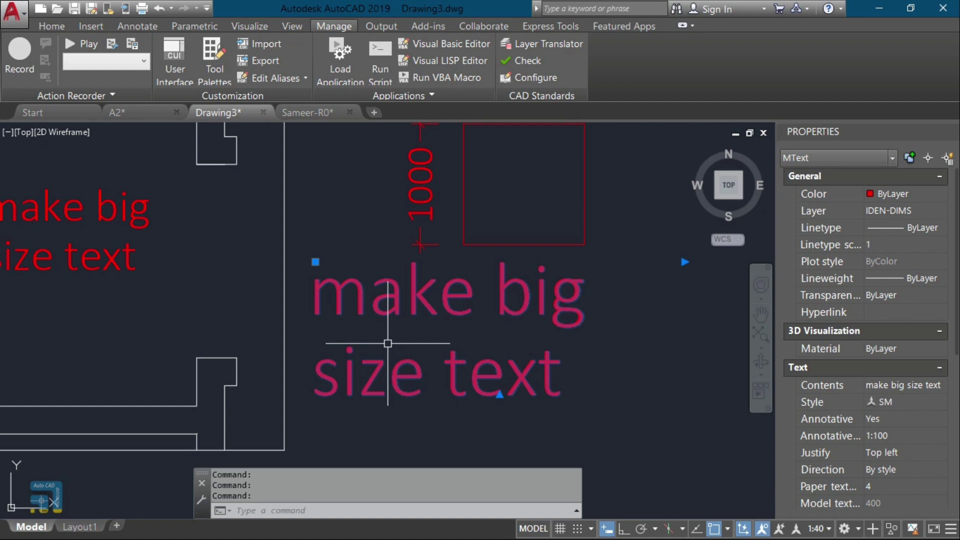
{"action": "type", "text": "X"}
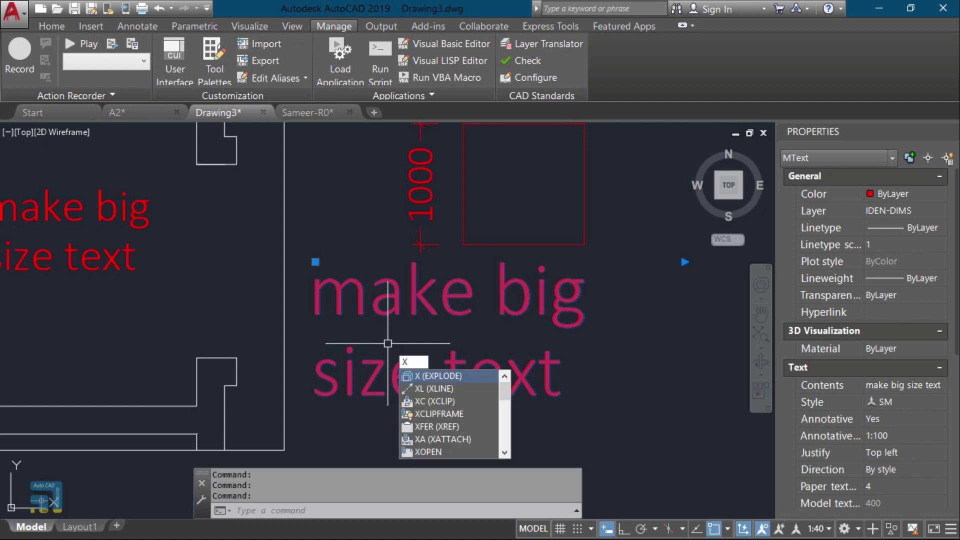
{"action": "key", "text": "Return"}
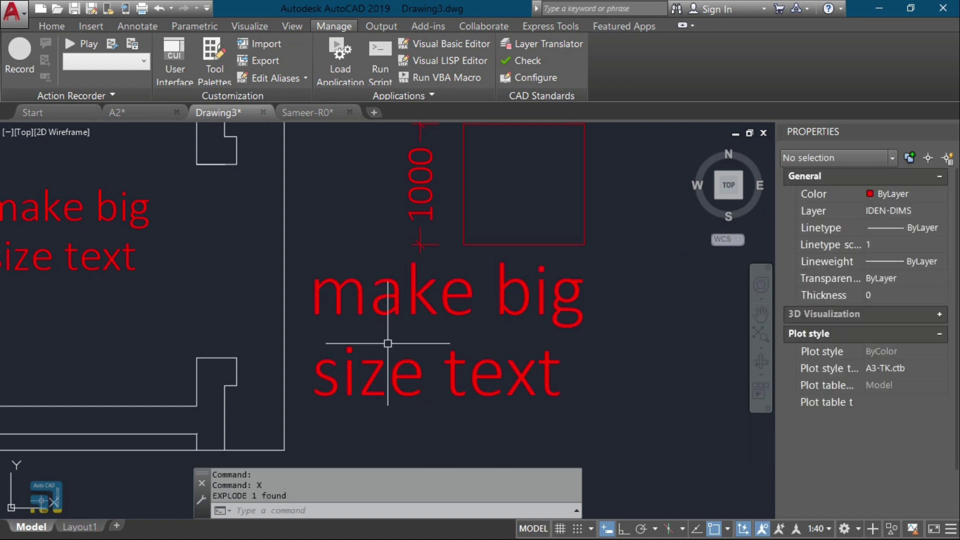
{"action": "left_click", "coordinate": [458, 308]}
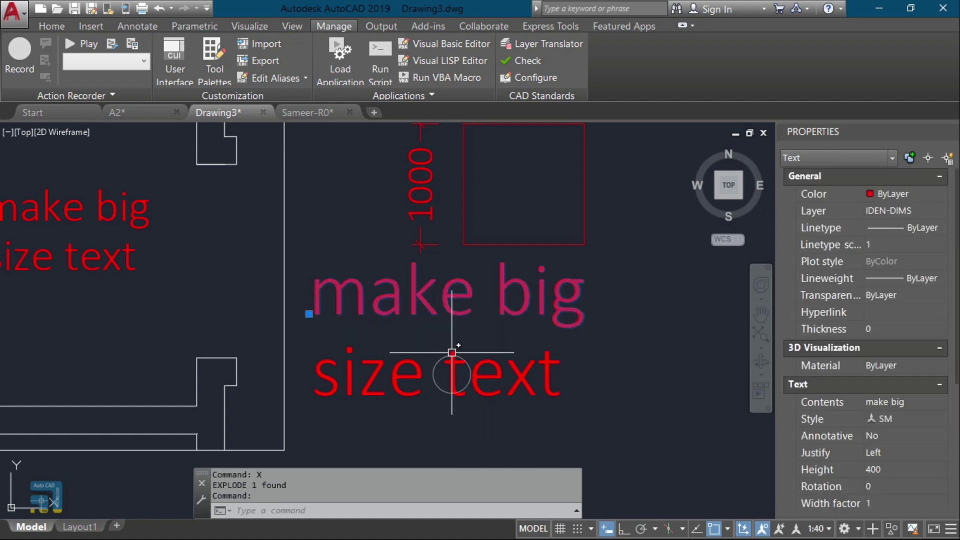
{"action": "left_click", "coordinate": [454, 374]}
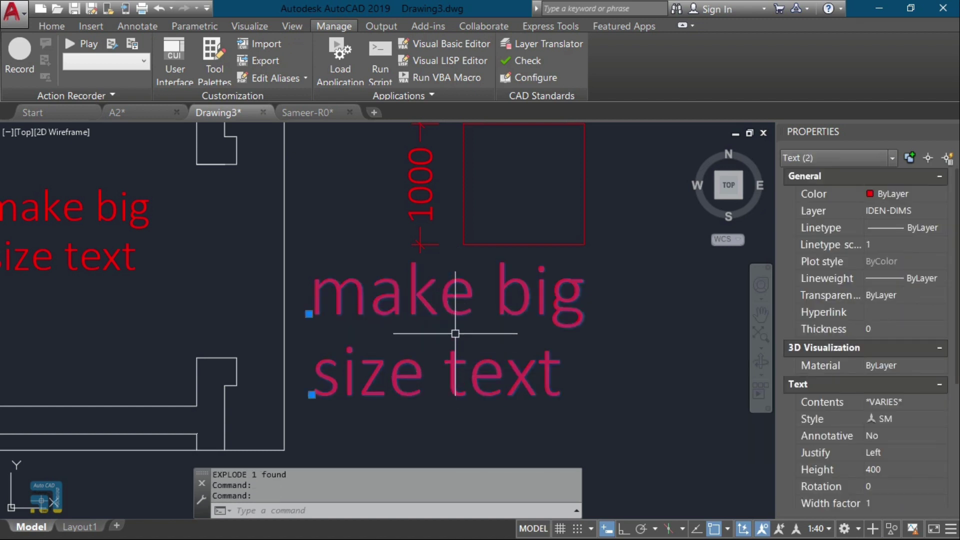
{"action": "key", "text": "Escape"}
{"action": "scroll", "coordinate": [455, 332], "scroll_direction": "down", "scroll_amount": 3}
Step: Explode the 1000 by 1000 square and check its top and left edges are separate lines
{"action": "left_click", "coordinate": [536, 230]}
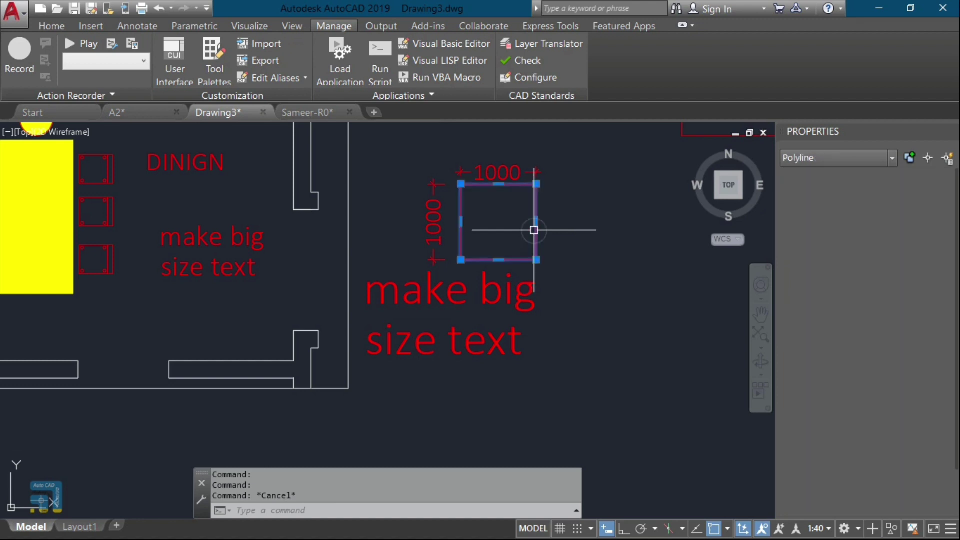
{"action": "scroll", "coordinate": [525, 210], "scroll_direction": "up", "scroll_amount": 2}
{"action": "middle_click_drag", "start_coordinate": [512, 227], "coordinate": [487, 259]}
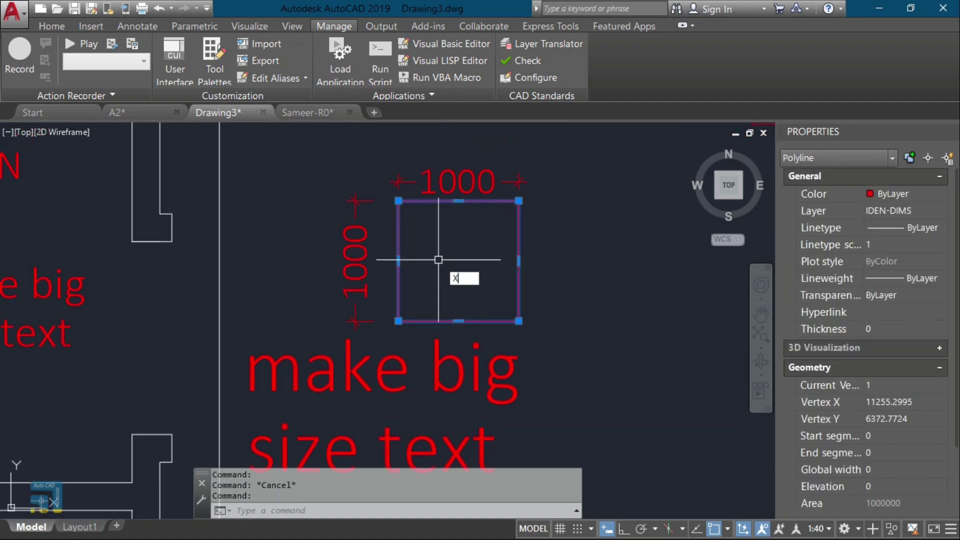
{"action": "key", "text": "Return"}
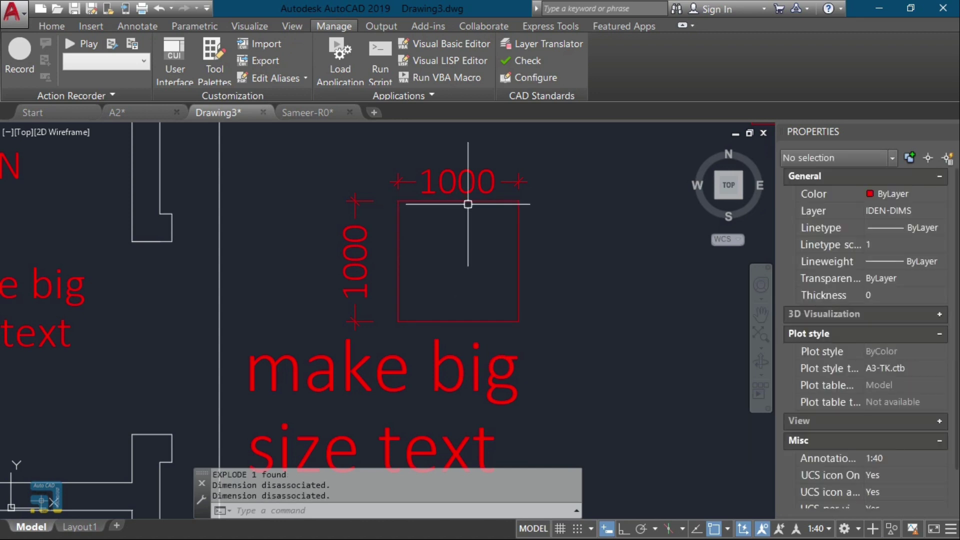
{"action": "left_click", "coordinate": [468, 204]}
{"action": "left_click", "coordinate": [399, 262]}
{"action": "key", "text": "Escape"}
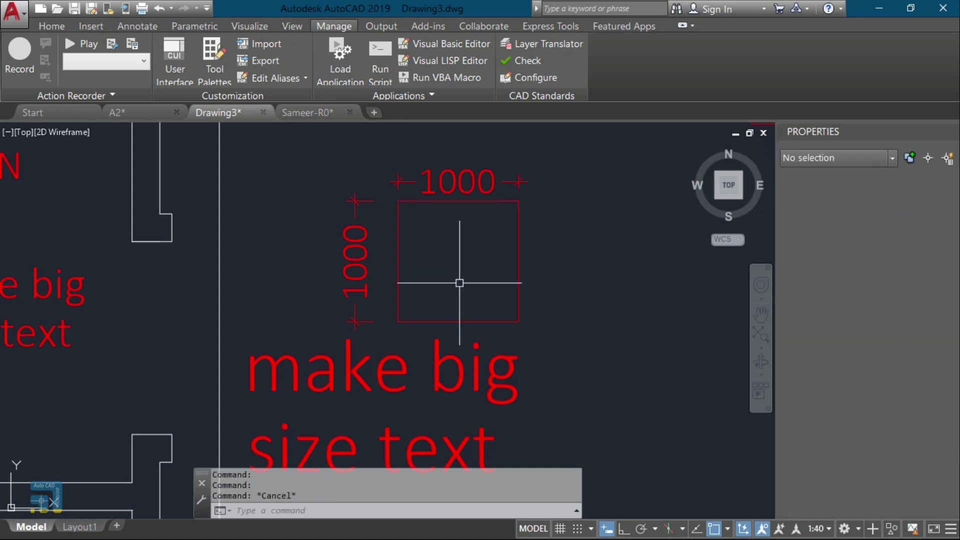
{"action": "scroll", "coordinate": [341, 239], "scroll_direction": "down", "scroll_amount": 8}
{"action": "scroll", "coordinate": [205, 240], "scroll_direction": "up", "scroll_amount": 5}
Step: Select the chair right of the table, abandoning a started MOVE command
{"action": "left_click", "coordinate": [210, 233]}
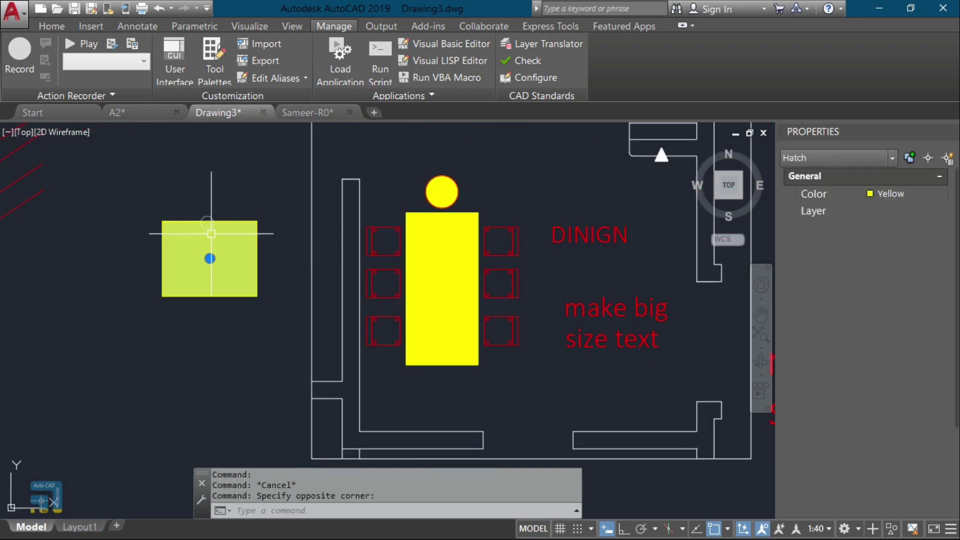
{"action": "key", "text": "Escape"}
{"action": "key", "text": "Escape"}
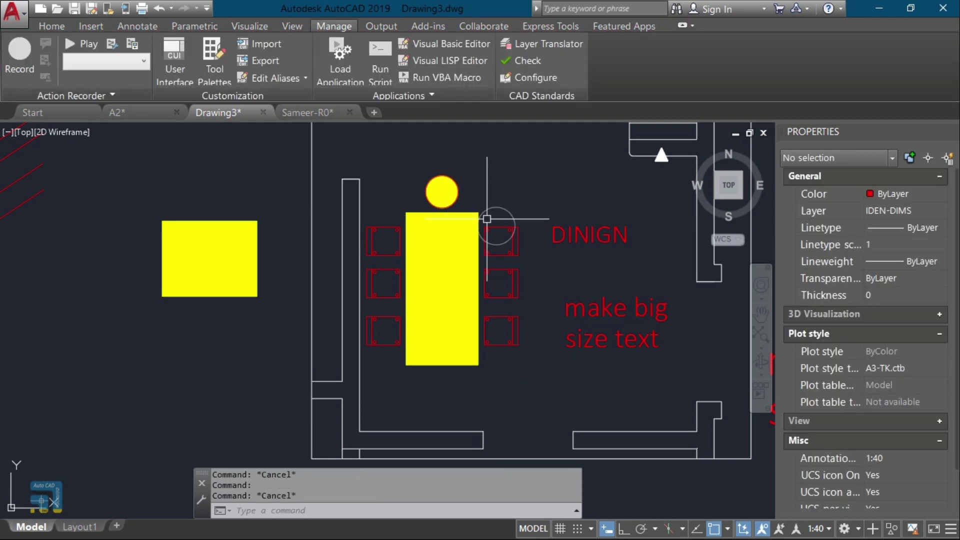
{"action": "left_click", "coordinate": [496, 226]}
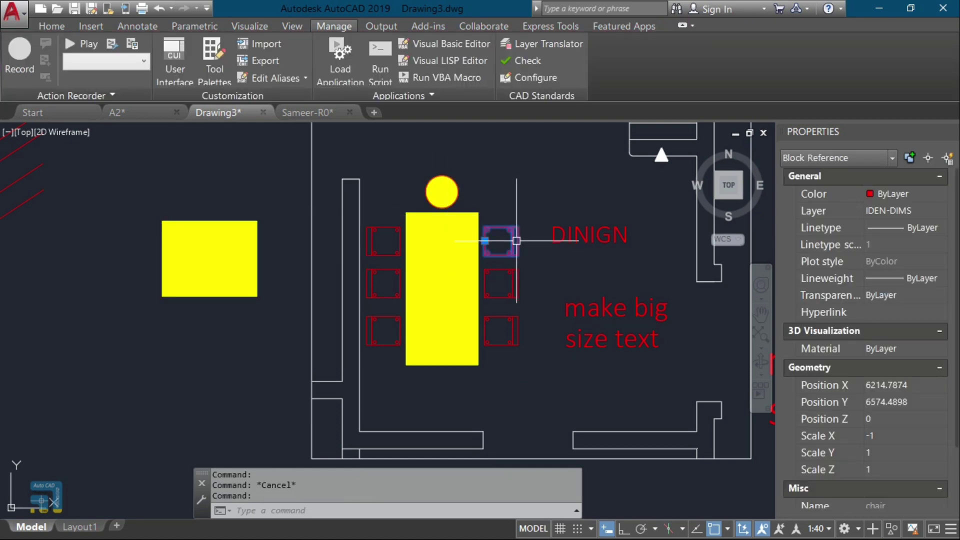
{"action": "type", "text": "M"}
{"action": "key", "text": "Return"}
{"action": "left_click", "coordinate": [515, 241]}
{"action": "key", "text": "Escape"}
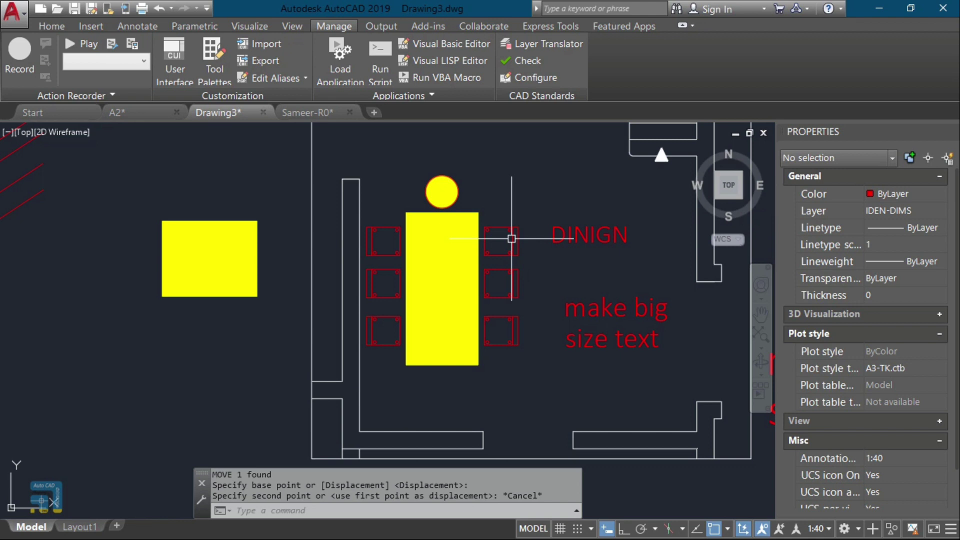
Step: Copy the right-hand chair with CO and place the copy above the original
{"action": "type", "text": "co"}
{"action": "key", "text": "Return"}
{"action": "left_click", "coordinate": [501, 241]}
{"action": "key", "text": "Return"}
{"action": "left_click", "coordinate": [522, 275]}
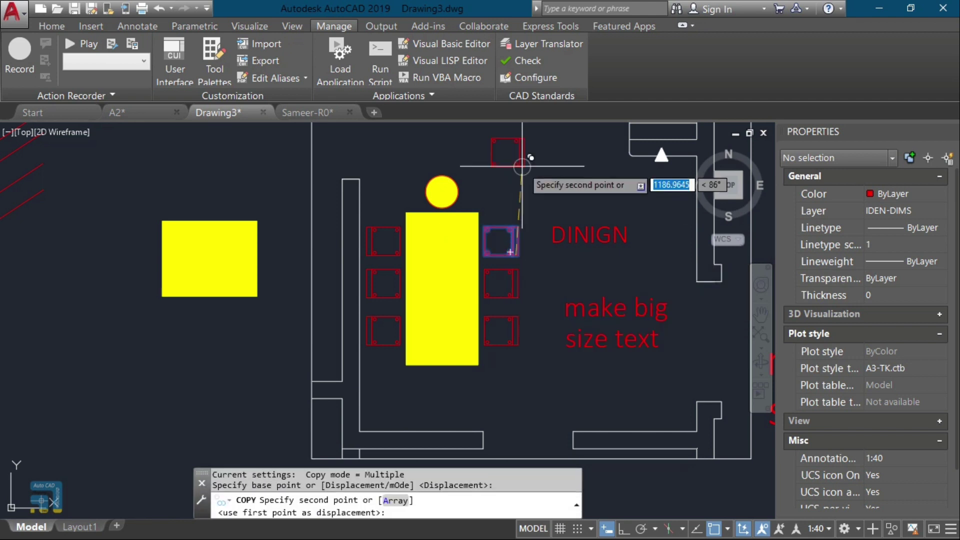
{"action": "left_click", "coordinate": [528, 188]}
{"action": "middle_click_drag", "start_coordinate": [529, 188], "coordinate": [513, 220]}
{"action": "key", "text": "Return"}
Step: Window-select the copied chair and explode it with X
{"action": "left_click", "coordinate": [520, 163]}
{"action": "left_click", "coordinate": [467, 207]}
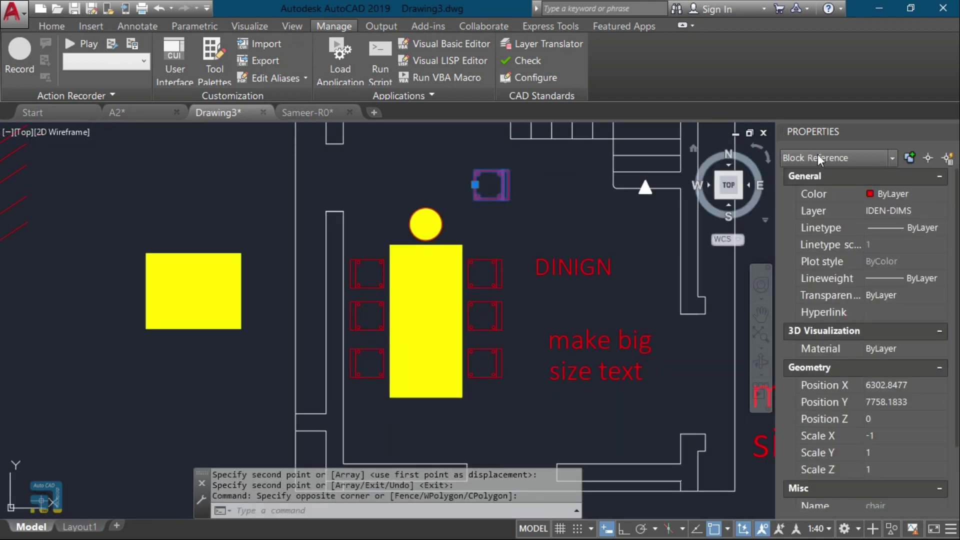
{"action": "scroll", "coordinate": [526, 182], "scroll_direction": "up", "scroll_amount": 2}
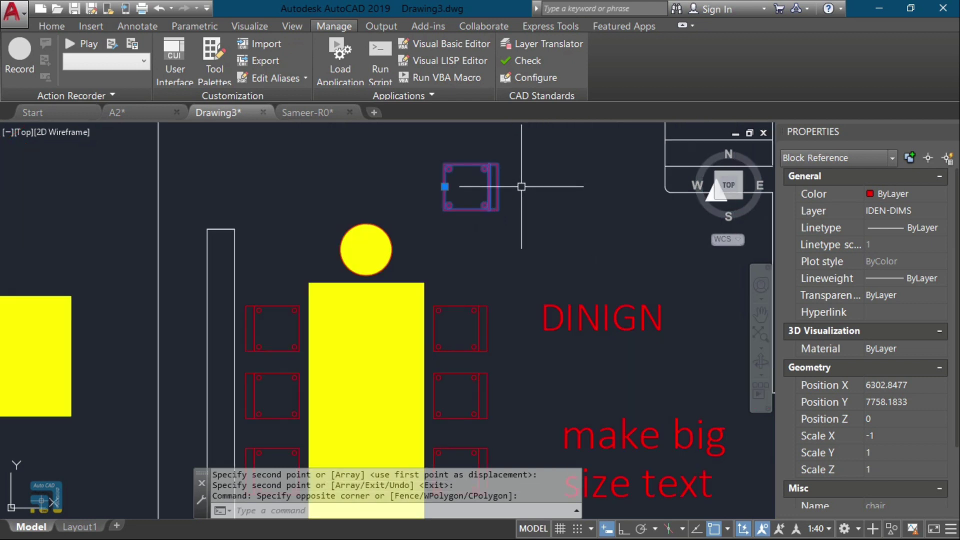
{"action": "type", "text": "x"}
{"action": "key", "text": "Return"}
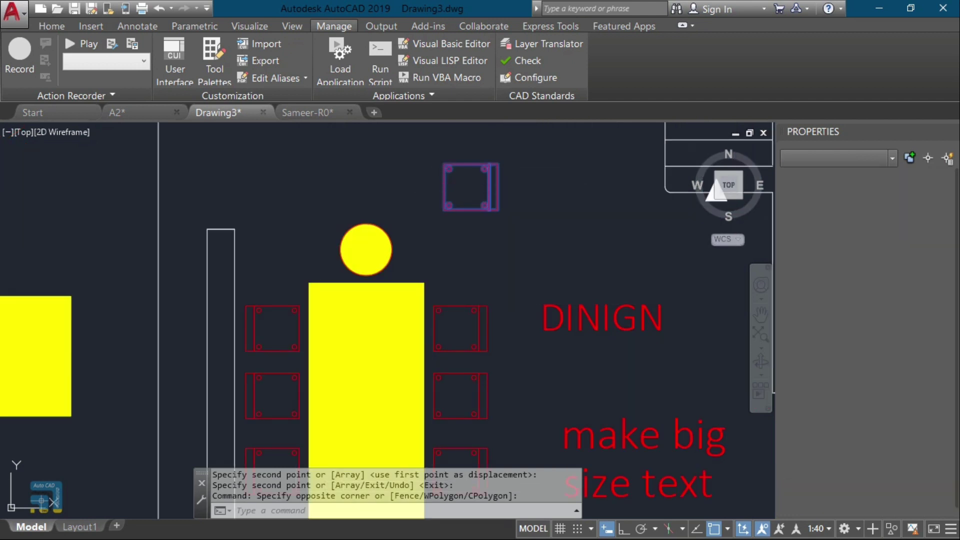
Step: Check that the exploded copy's side pieces and four corner circles are separately selectable
{"action": "left_click", "coordinate": [499, 189]}
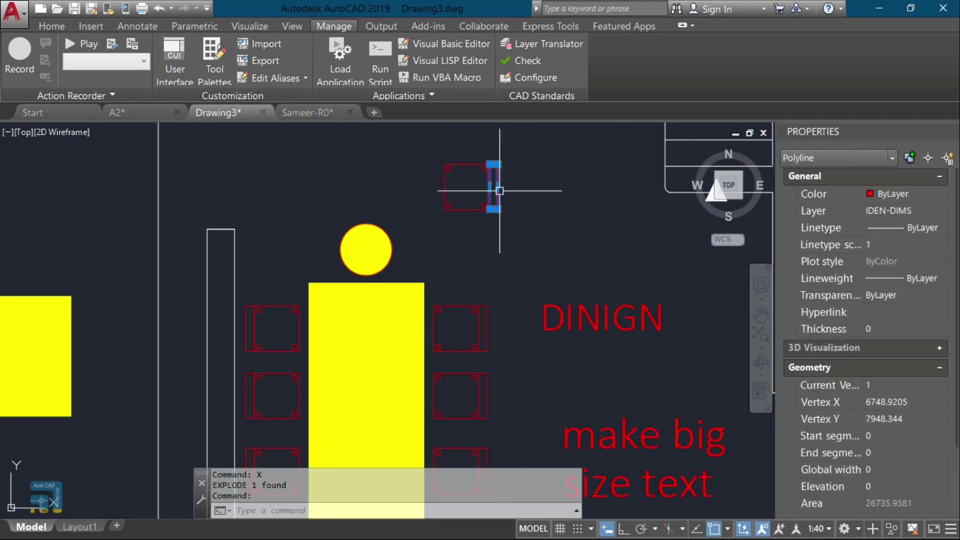
{"action": "key", "text": "Escape"}
{"action": "left_click", "coordinate": [450, 204]}
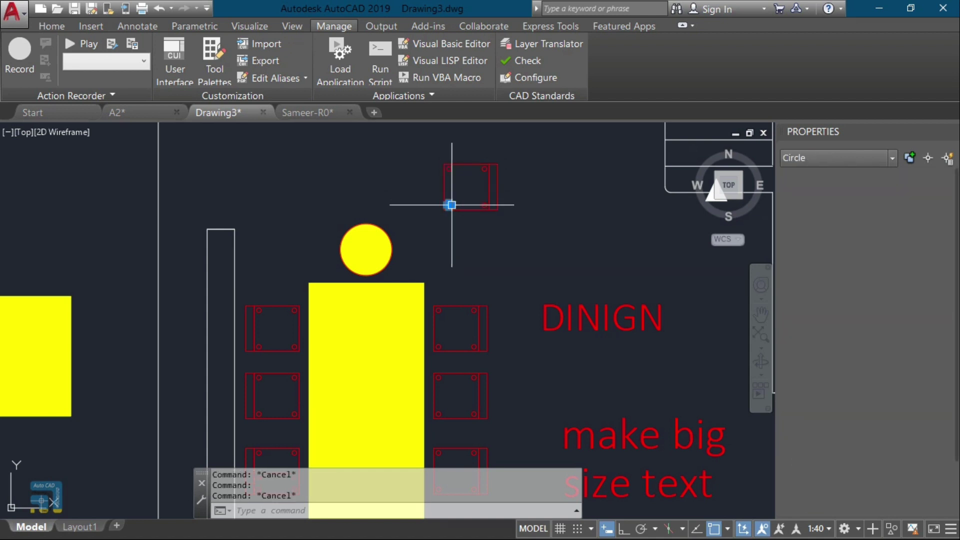
{"action": "key", "text": "Escape"}
{"action": "left_click", "coordinate": [484, 205]}
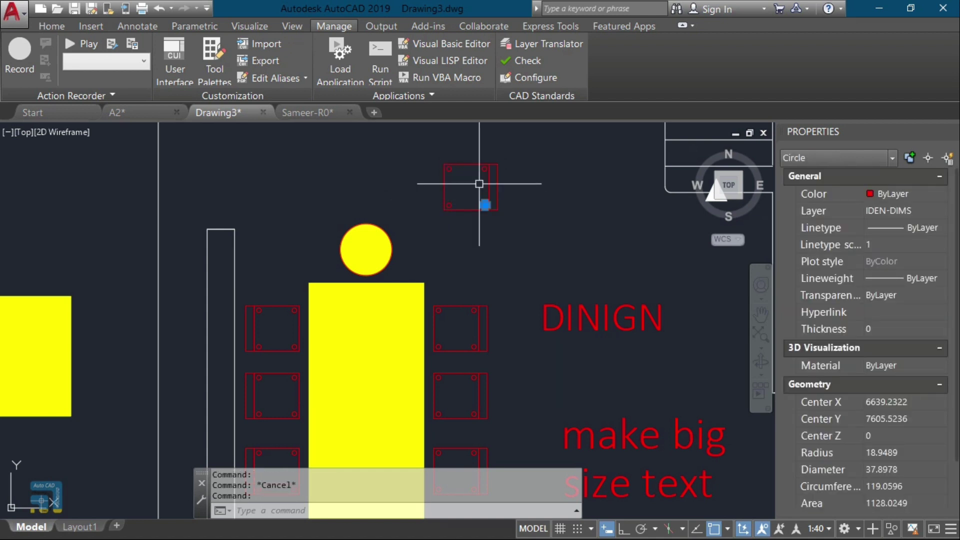
{"action": "key", "text": "Escape"}
{"action": "left_click", "coordinate": [483, 168]}
{"action": "key", "text": "Escape"}
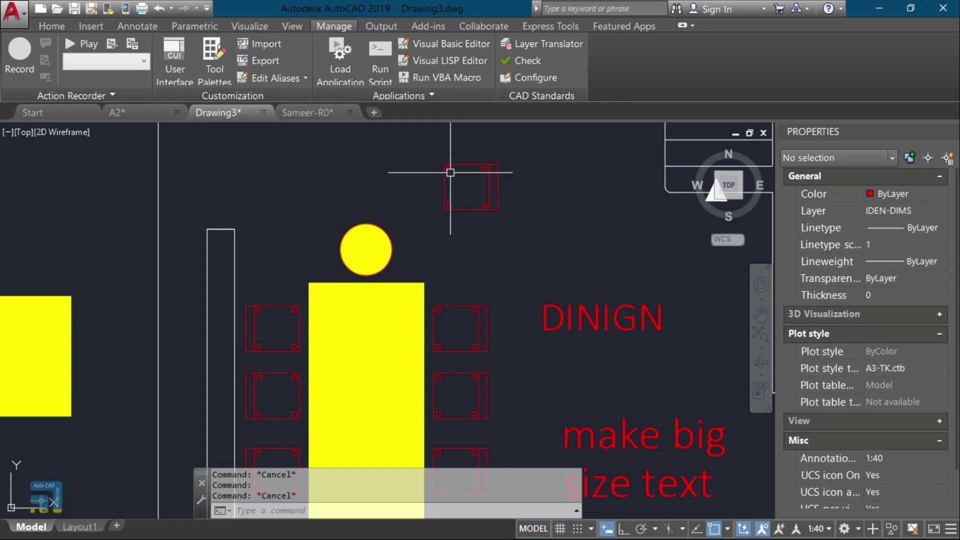
{"action": "left_click", "coordinate": [450, 170]}
{"action": "key", "text": "Escape"}
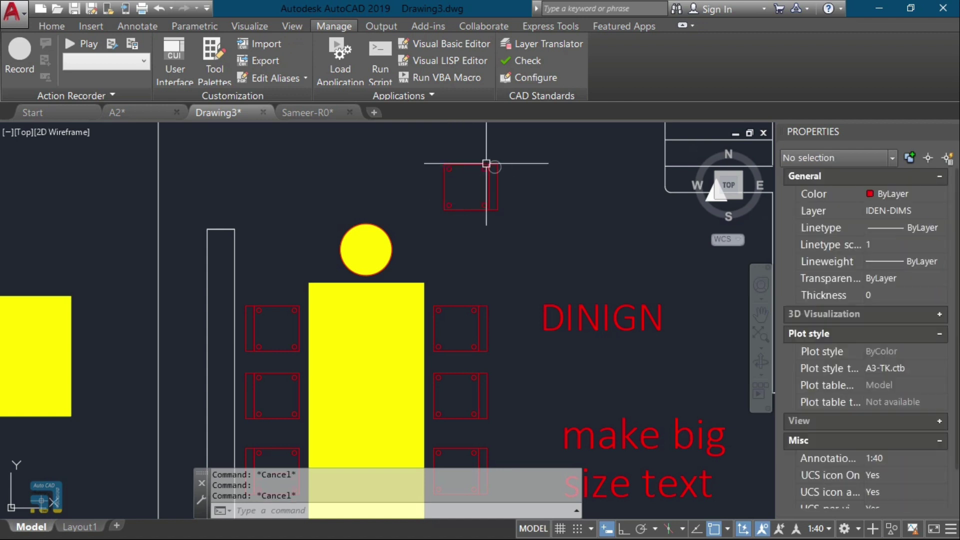
{"action": "left_click", "coordinate": [496, 200]}
{"action": "key", "text": "Escape"}
Step: Select the original chair right of the table, then the DINIGN room block
{"action": "left_click", "coordinate": [471, 314]}
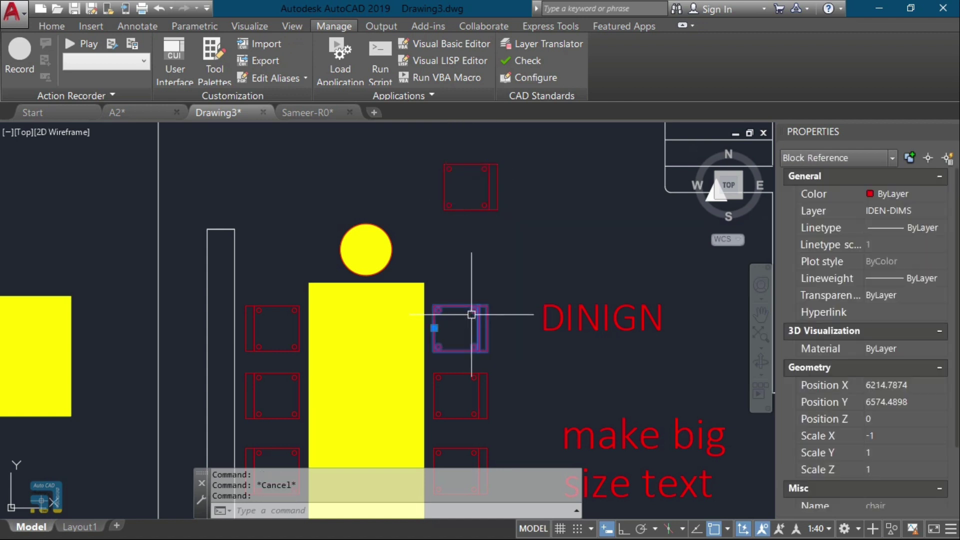
{"action": "key", "text": "Escape"}
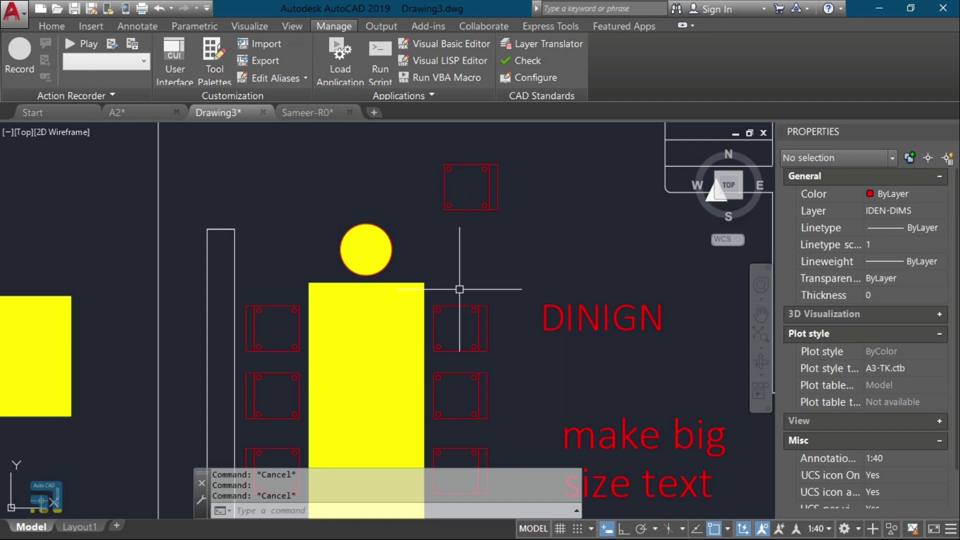
{"action": "left_click", "coordinate": [583, 317]}
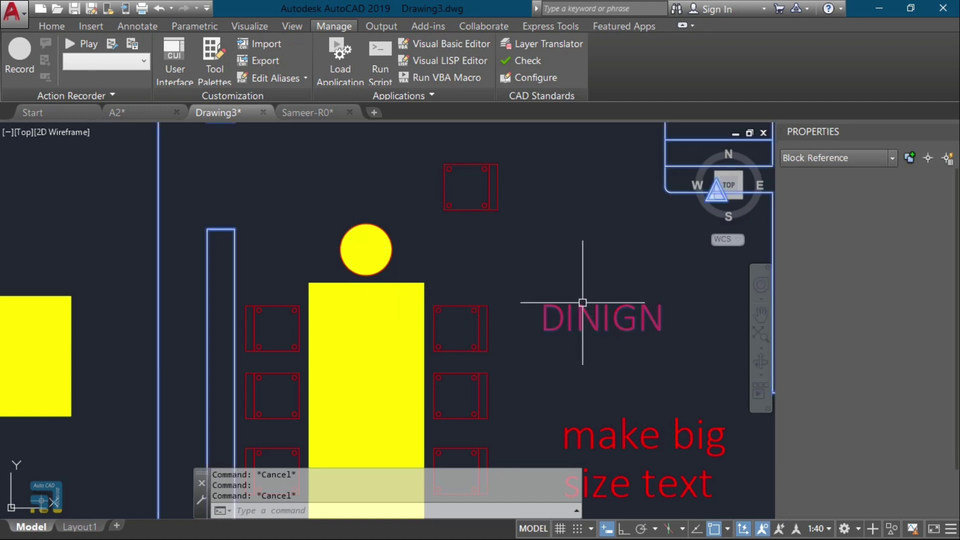
{"action": "scroll", "coordinate": [479, 282], "scroll_direction": "down", "scroll_amount": 4}
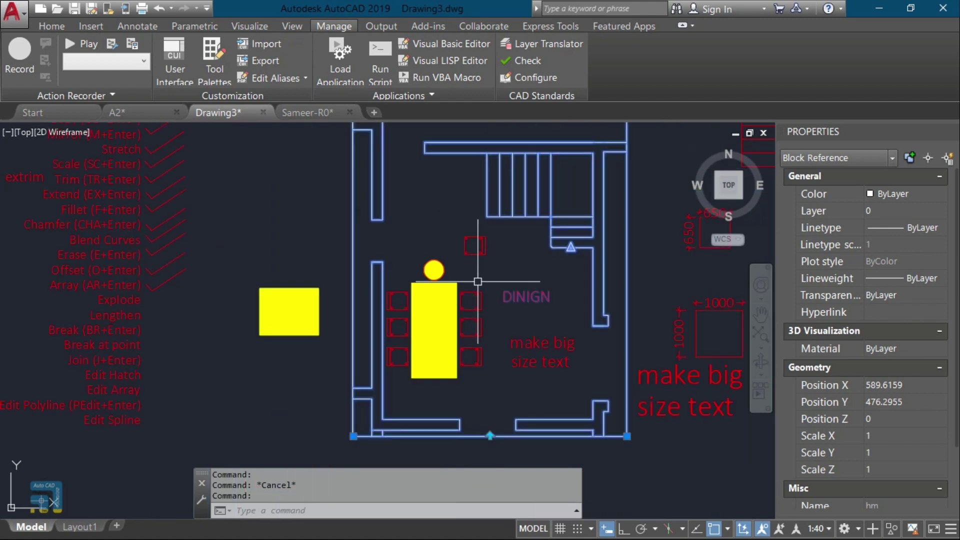
{"action": "key", "text": "Return"}
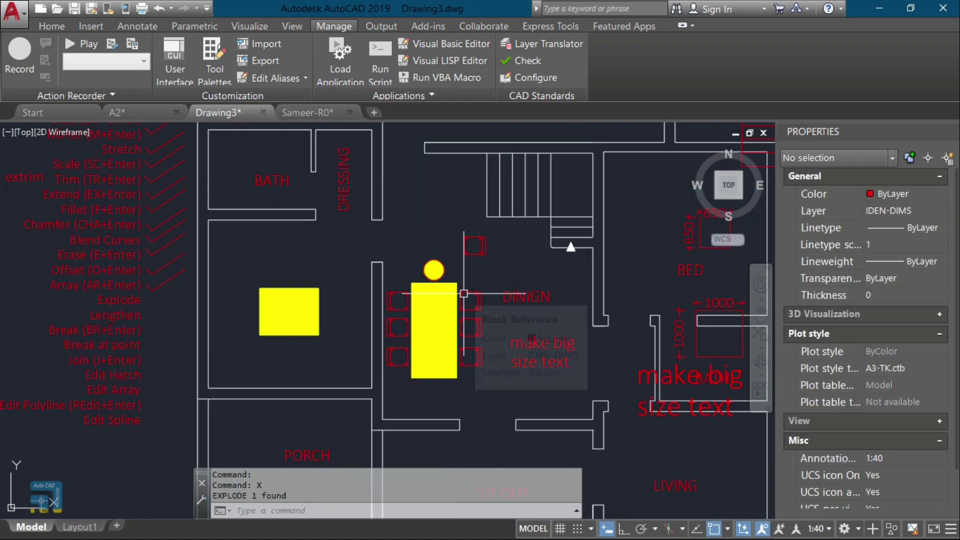
{"action": "key", "text": "Return"}
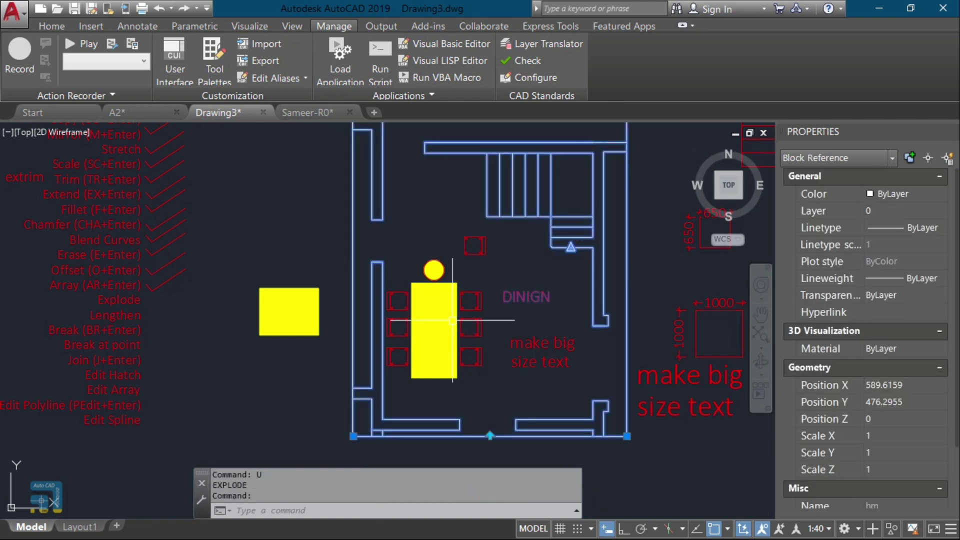
{"action": "key", "text": "Escape"}
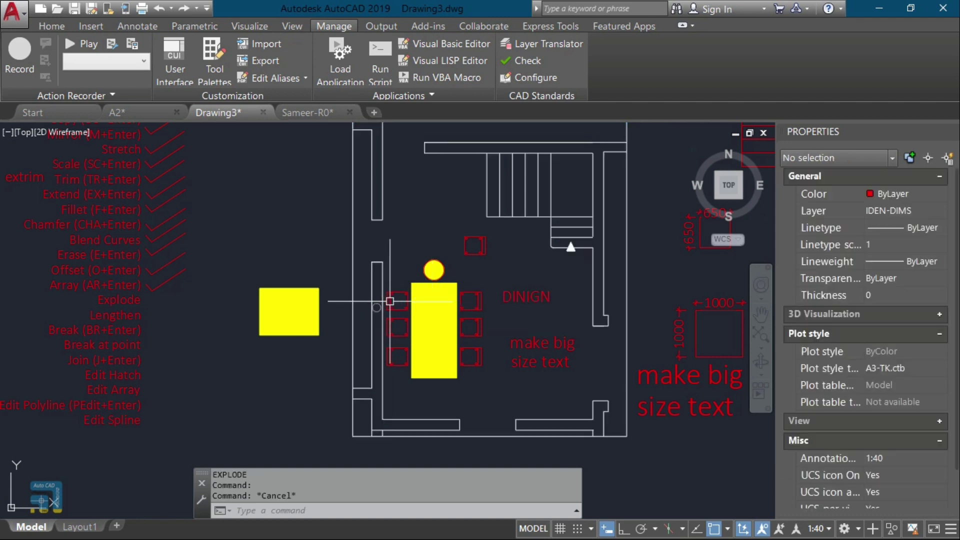
{"action": "left_click", "coordinate": [395, 315]}
{"action": "key", "text": "Escape"}
{"action": "left_click", "coordinate": [398, 301]}
Step: Copy the table's three left chairs to below the yellow rectangle with CO
{"action": "key", "text": "Escape"}
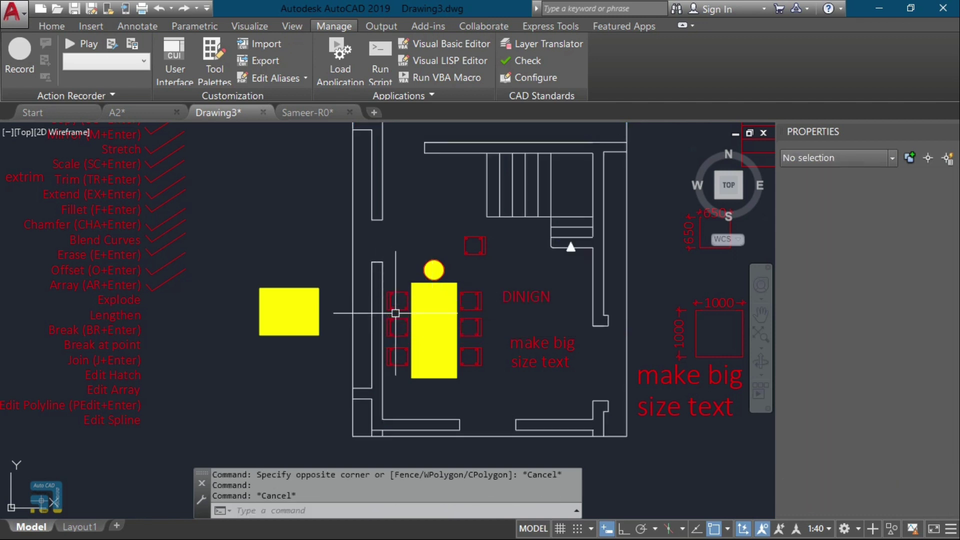
{"action": "left_click", "coordinate": [400, 299]}
{"action": "left_click", "coordinate": [387, 353]}
{"action": "type", "text": "c"}
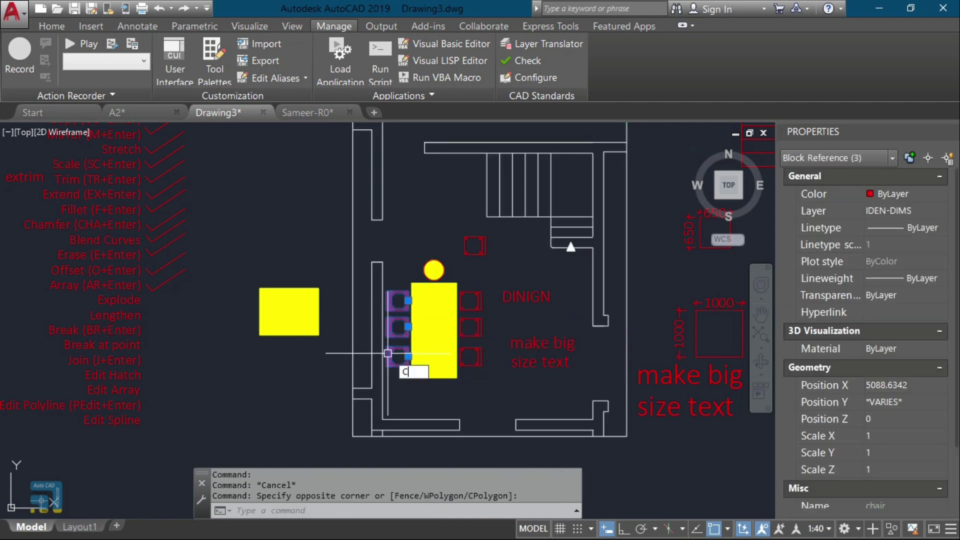
{"action": "type", "text": "o"}
{"action": "key", "text": "Return"}
{"action": "left_click", "coordinate": [411, 330]}
{"action": "left_click", "coordinate": [302, 389]}
{"action": "key", "text": "Escape"}
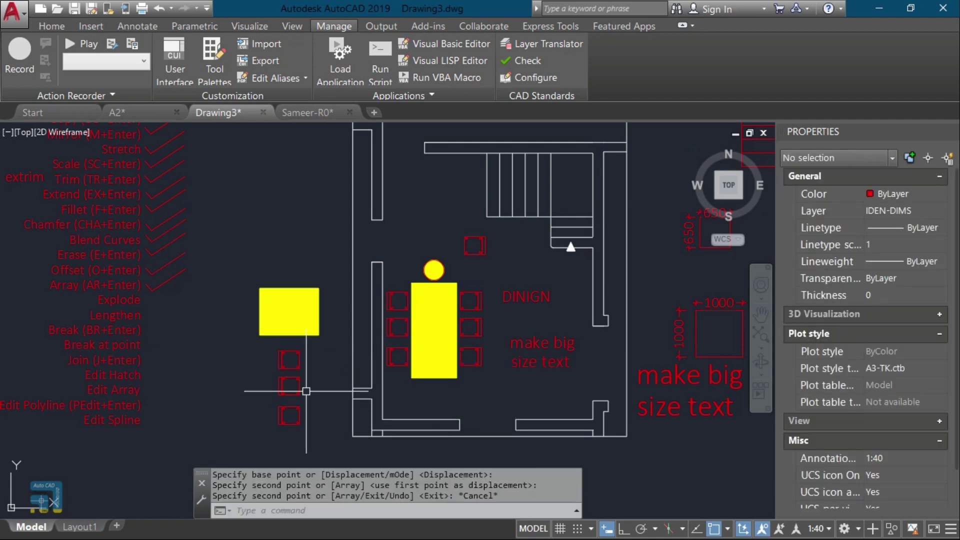
Step: Group the three copied chairs into an unnamed group and confirm the grouping
{"action": "left_click", "coordinate": [320, 364]}
{"action": "left_click", "coordinate": [280, 423]}
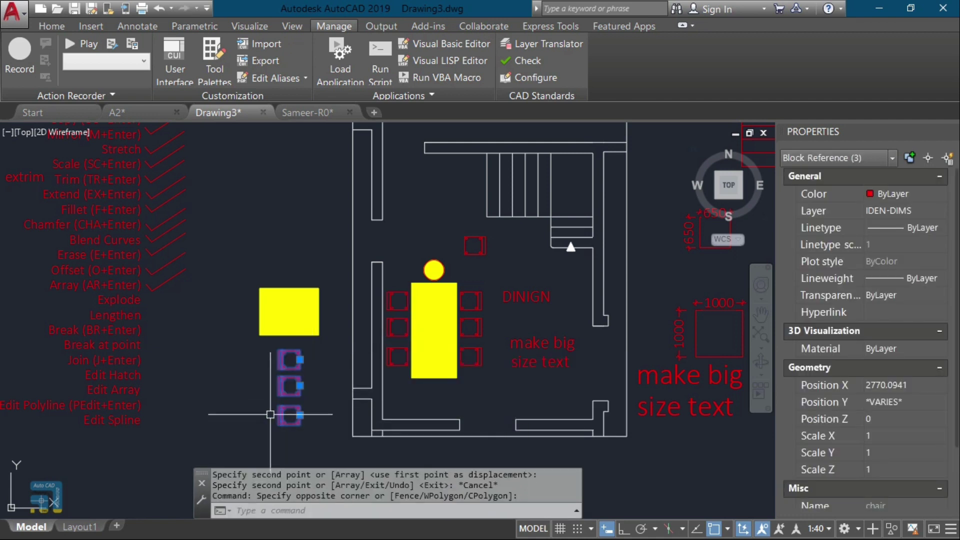
{"action": "key", "text": "Return"}
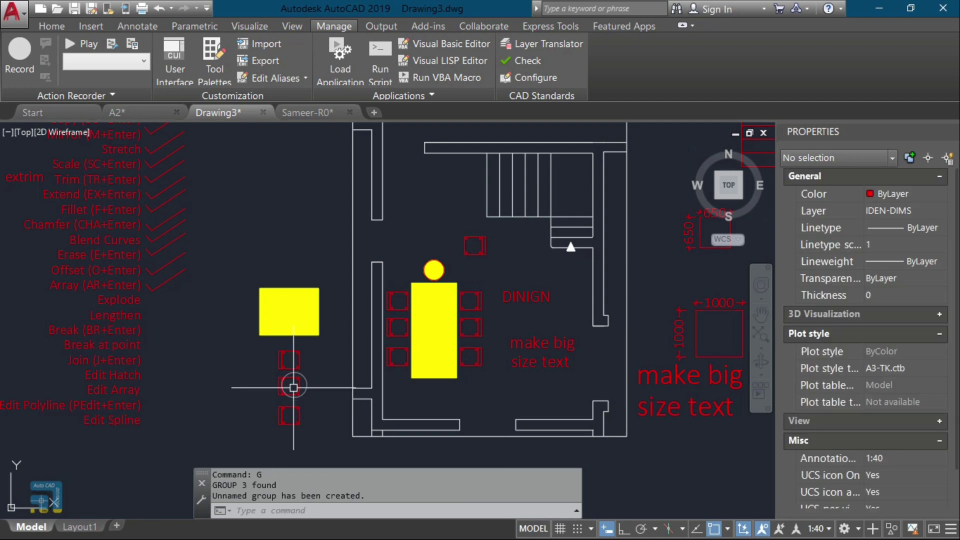
{"action": "left_click", "coordinate": [295, 382]}
{"action": "left_click", "coordinate": [299, 384]}
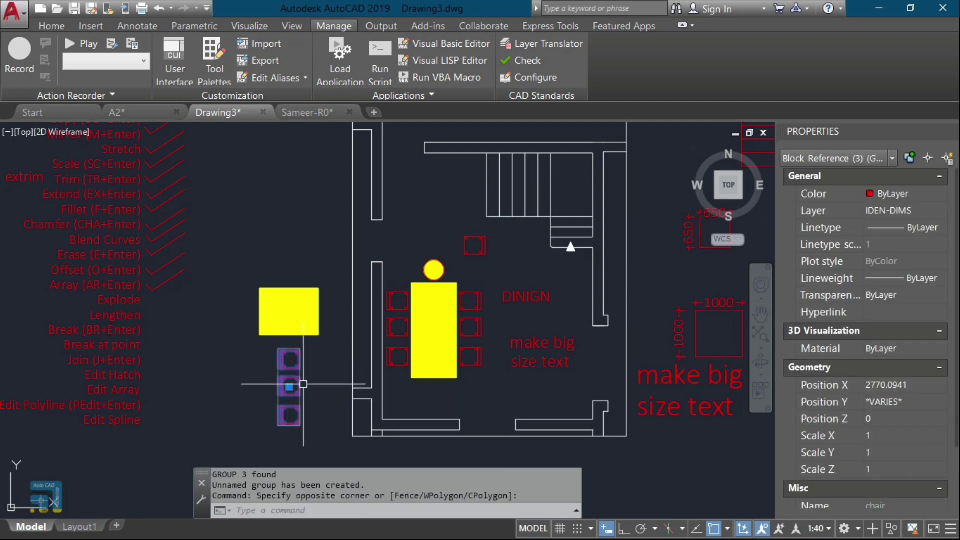
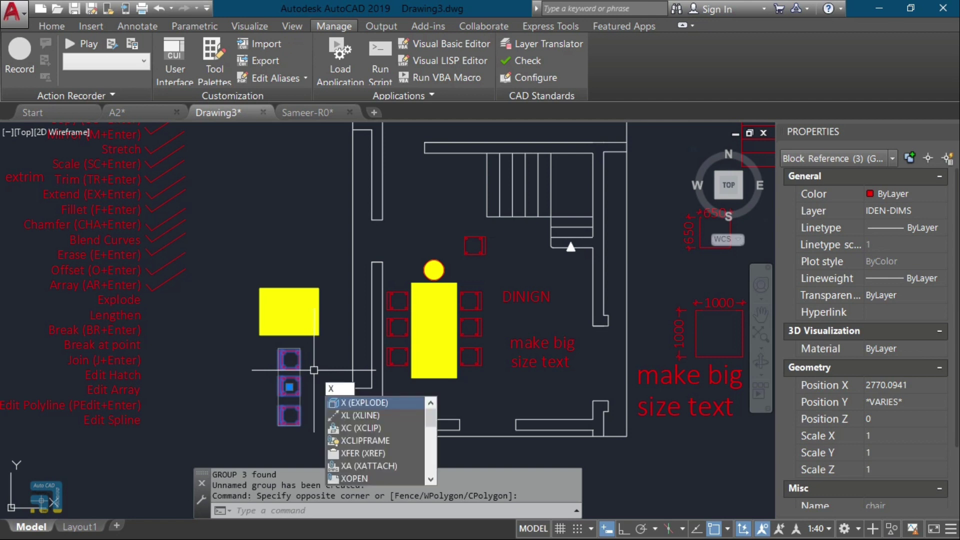
Step: Explode the three chair blocks beside the yellow table and check the pieces are now separate
{"action": "key", "text": "Return"}
{"action": "left_click", "coordinate": [300, 379]}
{"action": "left_click", "coordinate": [282, 386]}
{"action": "mouse_move", "coordinate": [282, 385]}
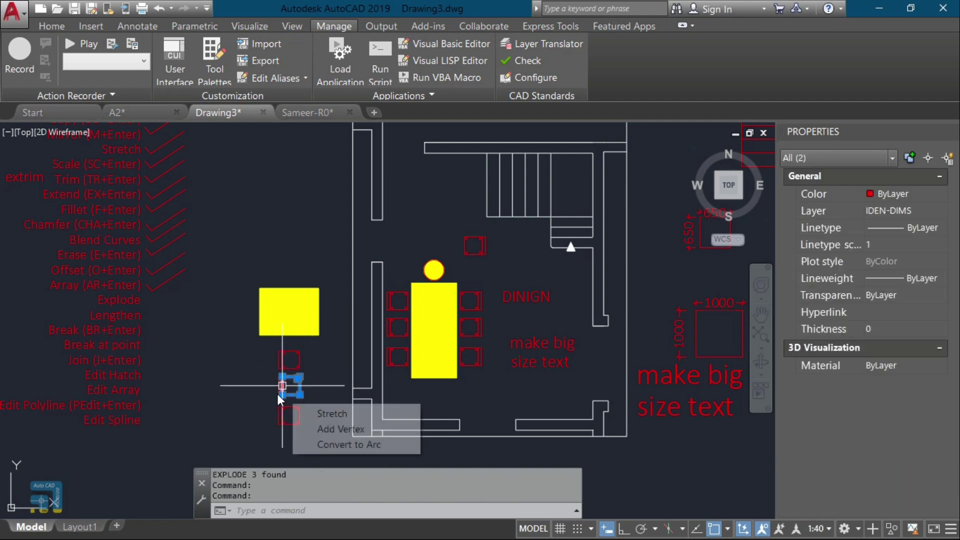
{"action": "key", "text": "Escape"}
{"action": "left_click", "coordinate": [289, 375]}
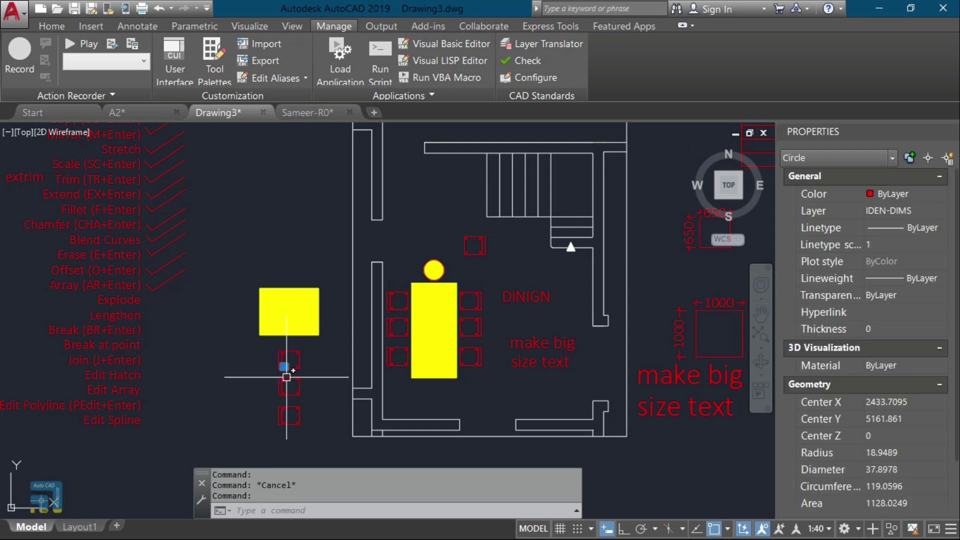
{"action": "key", "text": "Escape"}
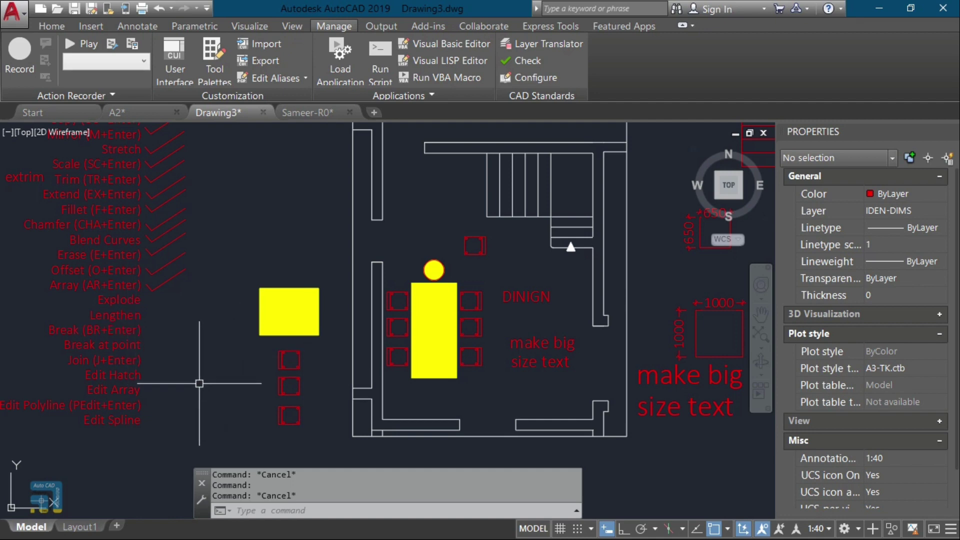
Step: Copy the checklist tick mark onto the Explode and Lengthen rows
{"action": "key", "text": "Return"}
{"action": "scroll", "coordinate": [160, 306], "scroll_direction": "up", "scroll_amount": 3}
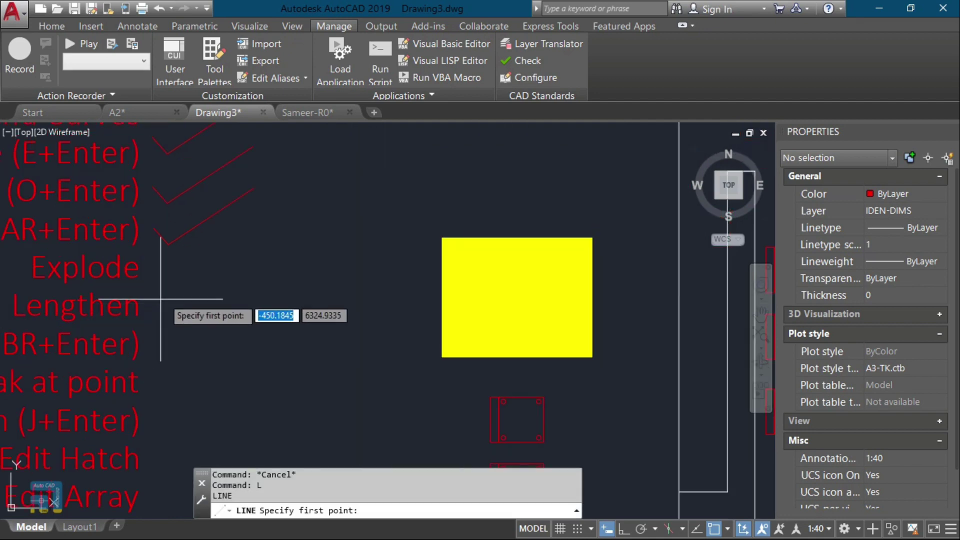
{"action": "key", "text": "Escape"}
{"action": "left_click", "coordinate": [198, 278]}
{"action": "left_click", "coordinate": [165, 190]}
{"action": "type", "text": "c"}
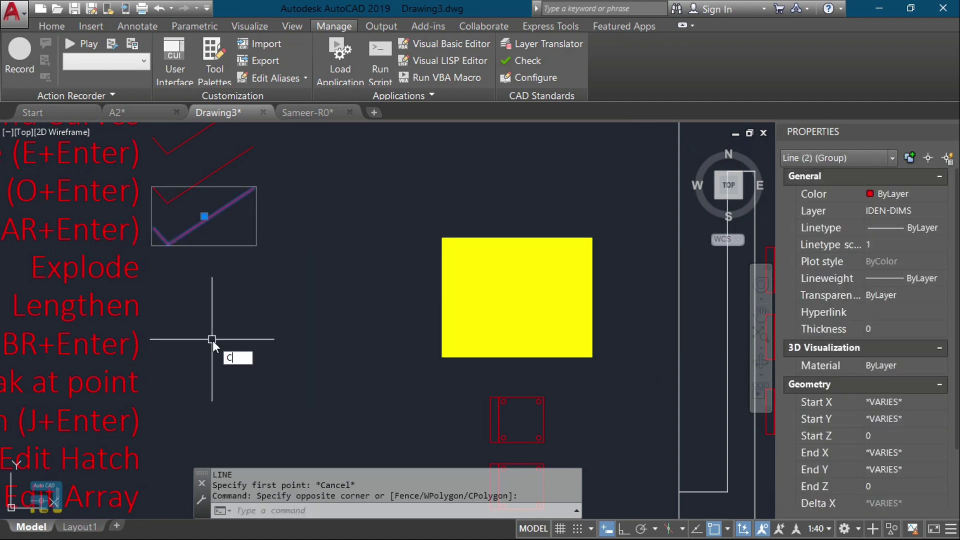
{"action": "type", "text": "o"}
{"action": "key", "text": "Return"}
{"action": "left_click", "coordinate": [230, 319]}
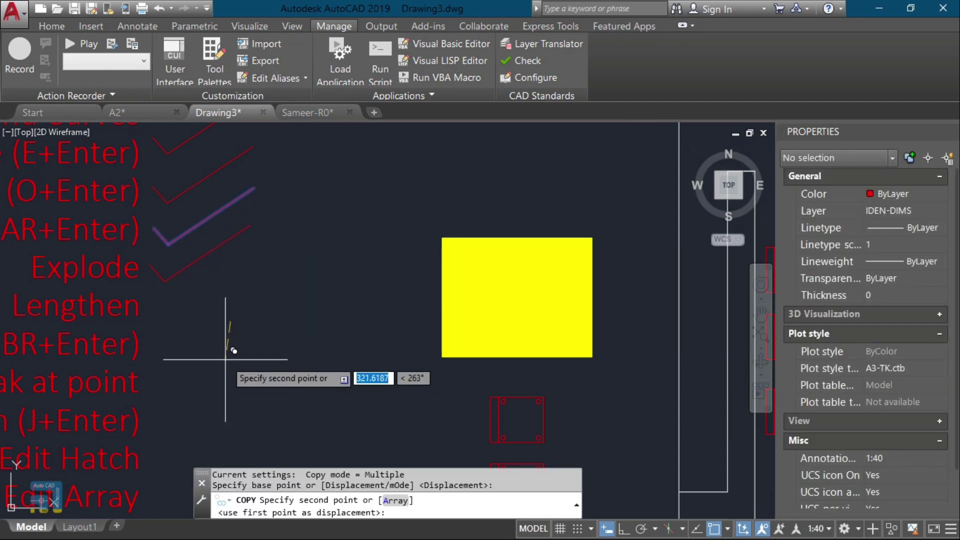
{"action": "left_click", "coordinate": [229, 357]}
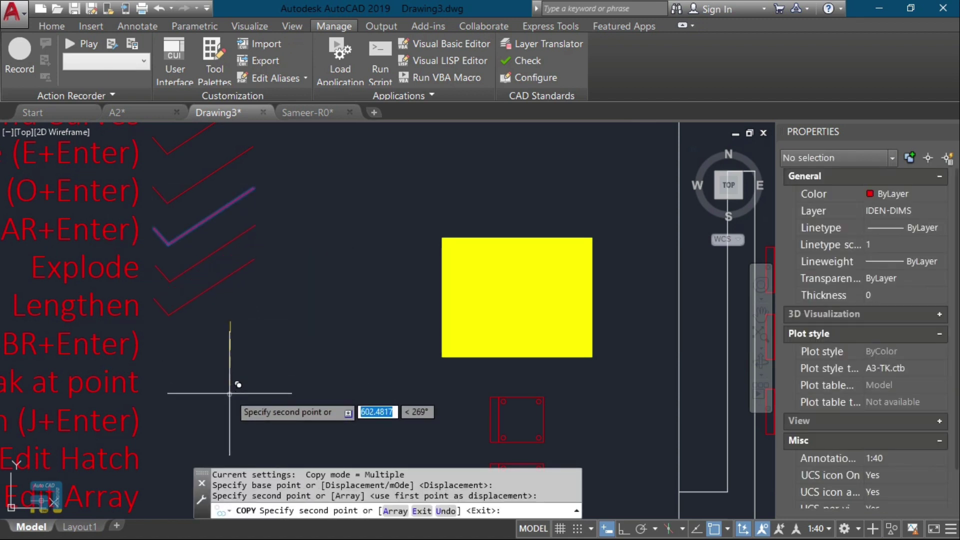
{"action": "left_click", "coordinate": [229, 393]}
{"action": "key", "text": "Return"}
Step: Draw a short vertical line and add a linear dimension reading 573
{"action": "type", "text": "l"}
{"action": "key", "text": "Return"}
{"action": "left_click", "coordinate": [296, 405]}
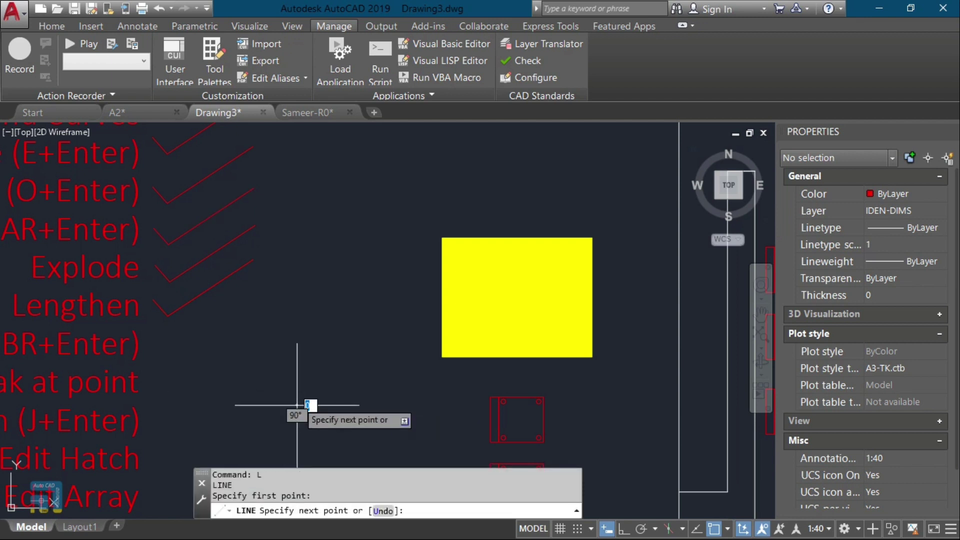
{"action": "left_click", "coordinate": [296, 338]}
{"action": "key", "text": "Escape"}
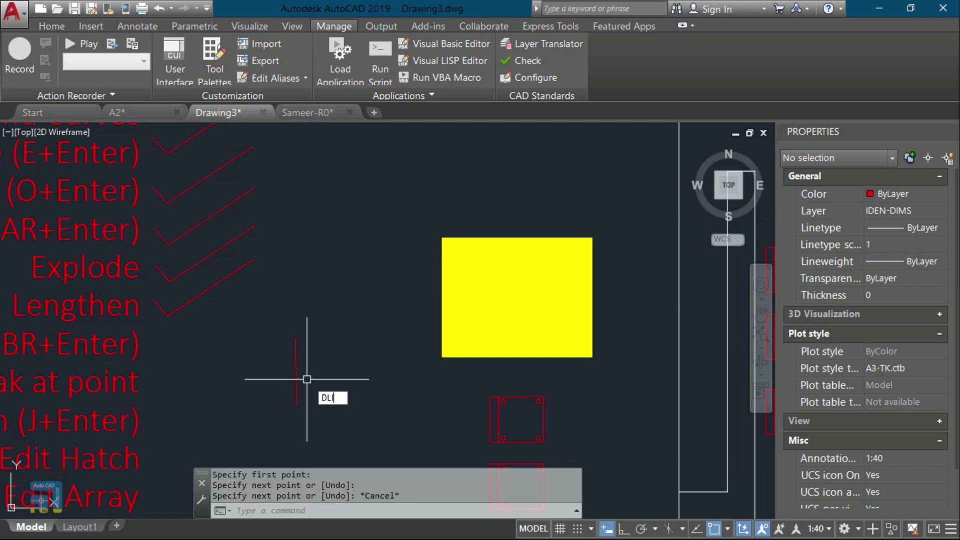
{"action": "type", "text": "DLI"}
{"action": "key", "text": "Return"}
{"action": "key", "text": "Return"}
{"action": "left_click", "coordinate": [296, 372]}
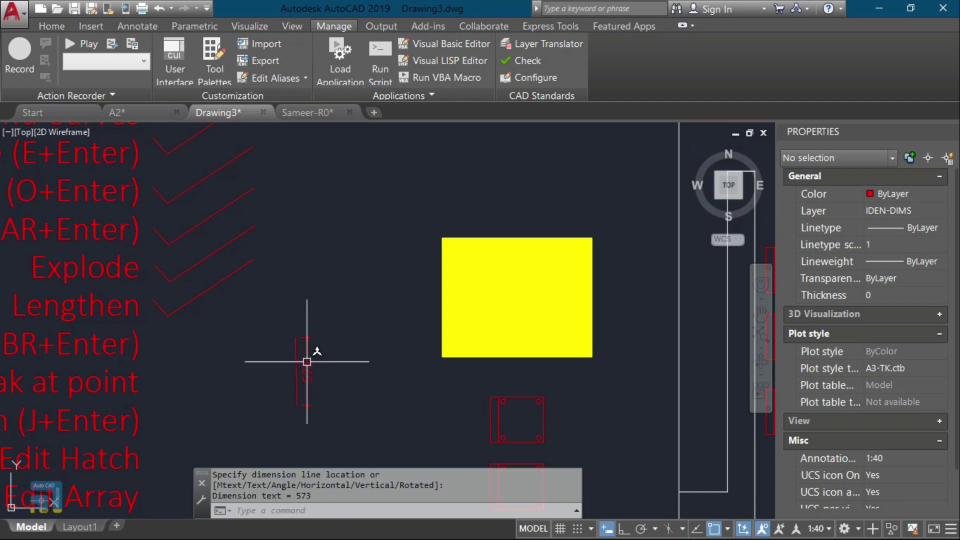
{"action": "scroll", "coordinate": [307, 361], "scroll_direction": "up", "scroll_amount": 2}
{"action": "key", "text": "Escape"}
{"action": "key", "text": "Escape"}
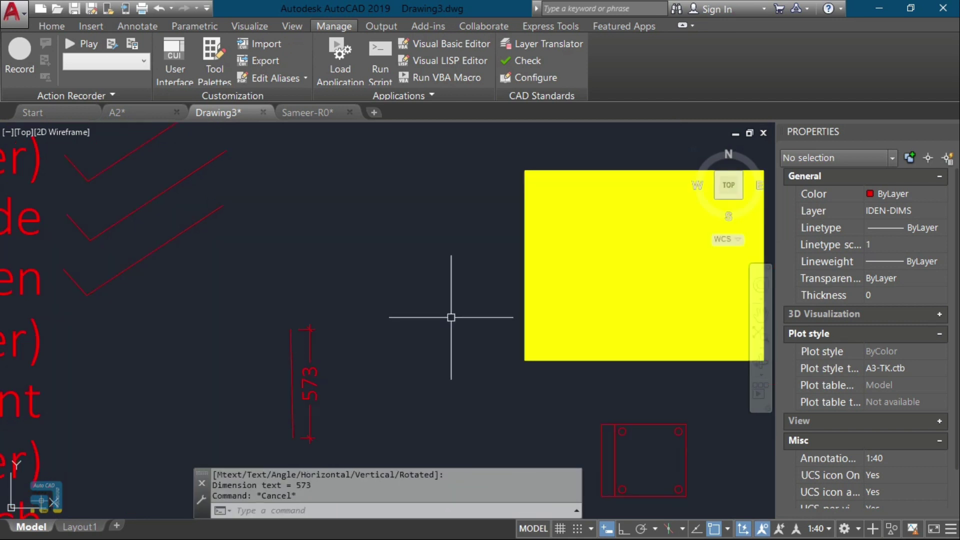
{"action": "middle_click_drag", "start_coordinate": [420, 316], "coordinate": [424, 285]}
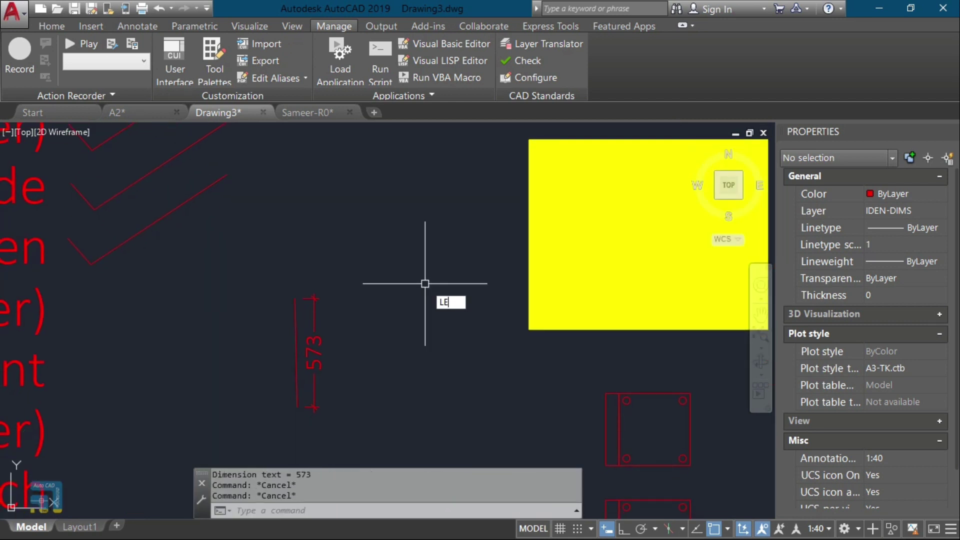
Step: Use LENGTHEN with a total length of 573 on the 577 vertical line
{"action": "type", "text": "N"}
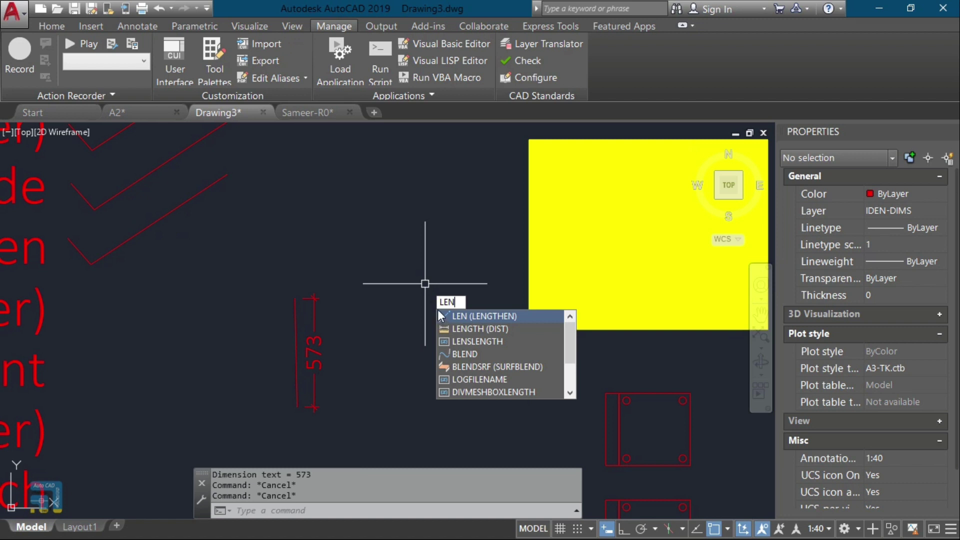
{"action": "key", "text": "Return"}
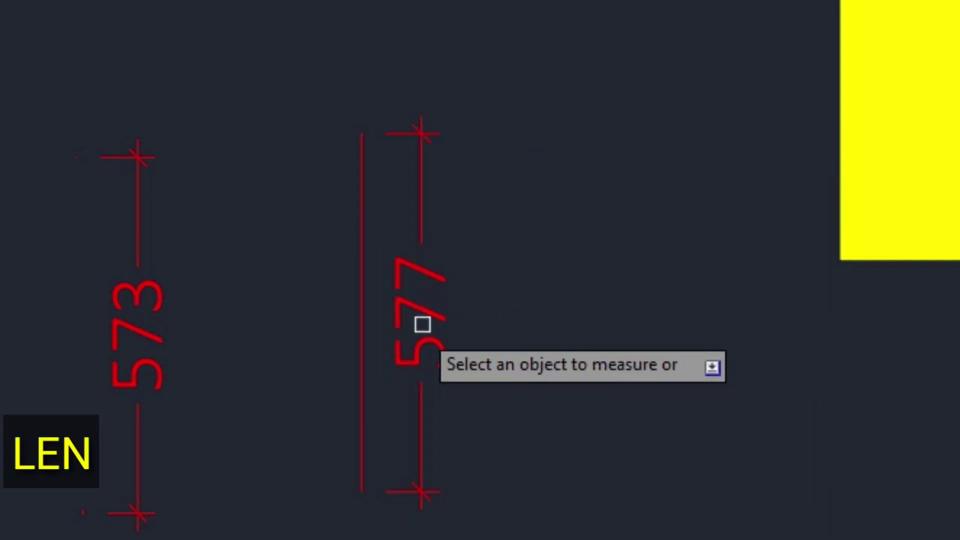
{"action": "left_click", "coordinate": [354, 253]}
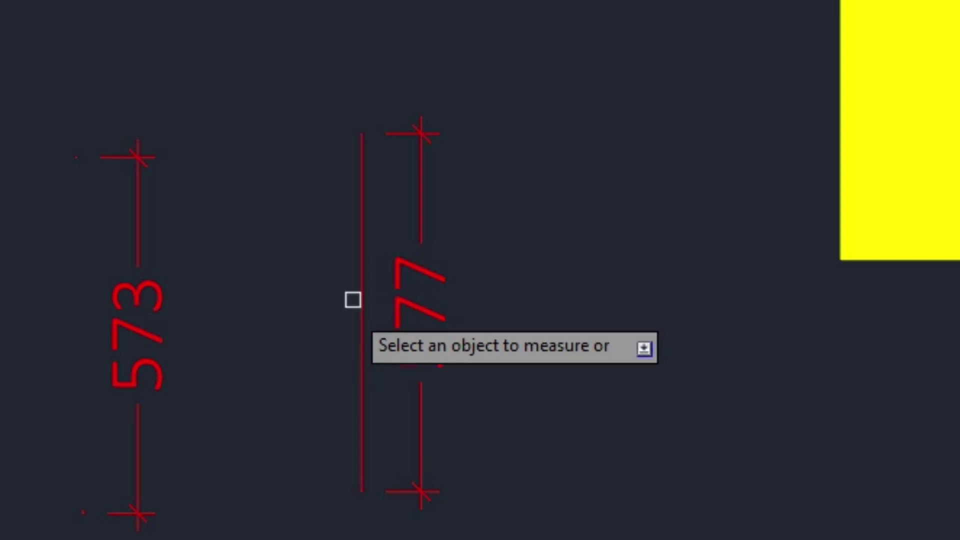
{"action": "type", "text": "t"}
{"action": "key", "text": "Return"}
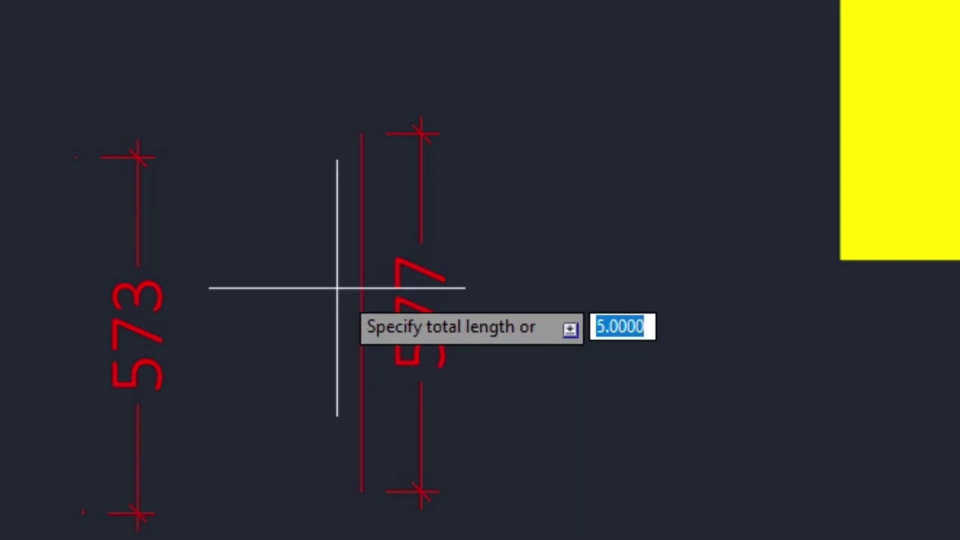
{"action": "type", "text": "573"}
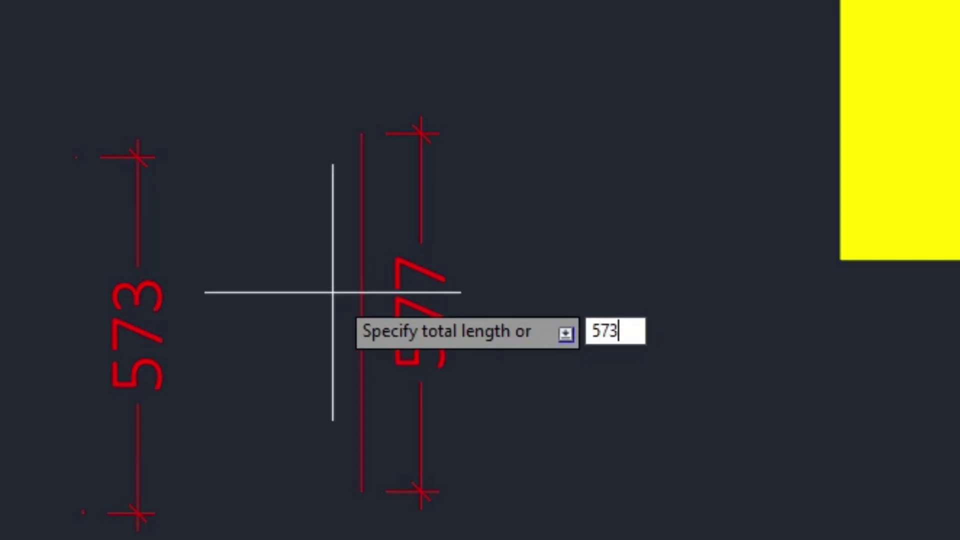
{"action": "key", "text": "Return"}
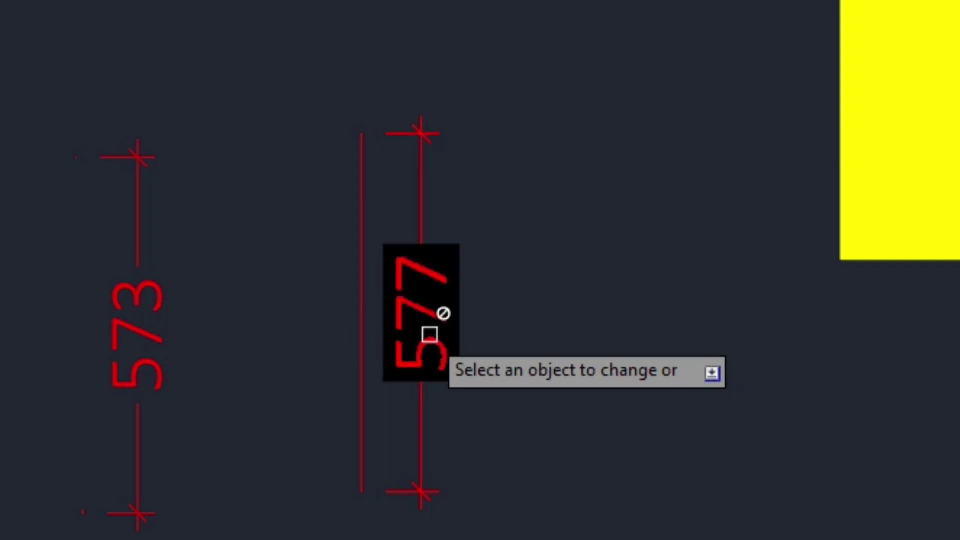
{"action": "left_click", "coordinate": [407, 309]}
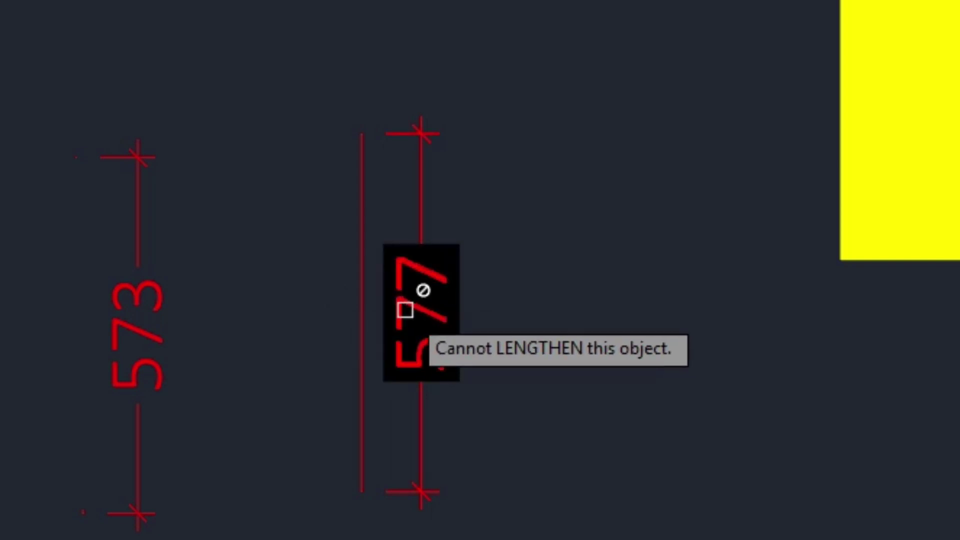
{"action": "left_click", "coordinate": [360, 295]}
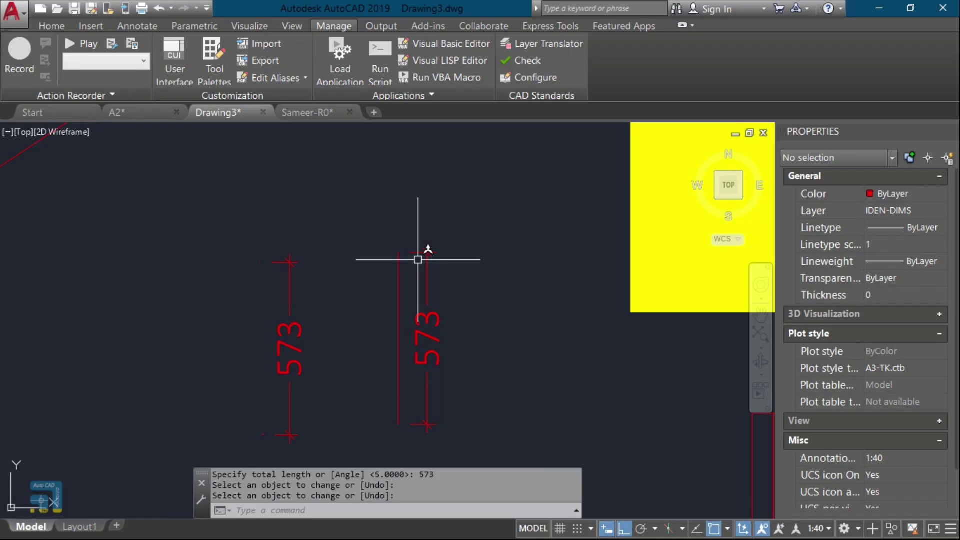
{"action": "scroll", "coordinate": [482, 347], "scroll_direction": "down", "scroll_amount": 5}
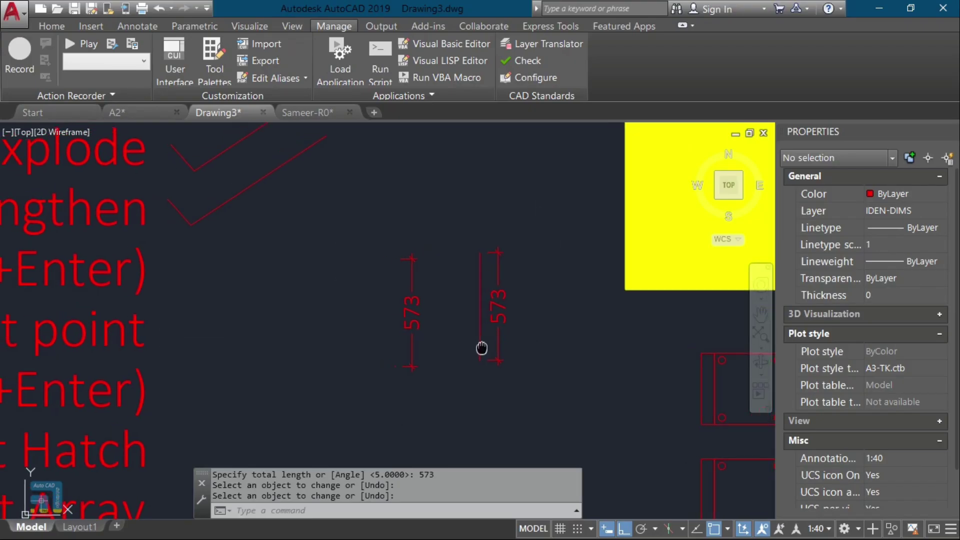
Step: Copy a tick mark onto the Break row of the checklist
{"action": "left_click", "coordinate": [310, 261]}
{"action": "left_click", "coordinate": [284, 241]}
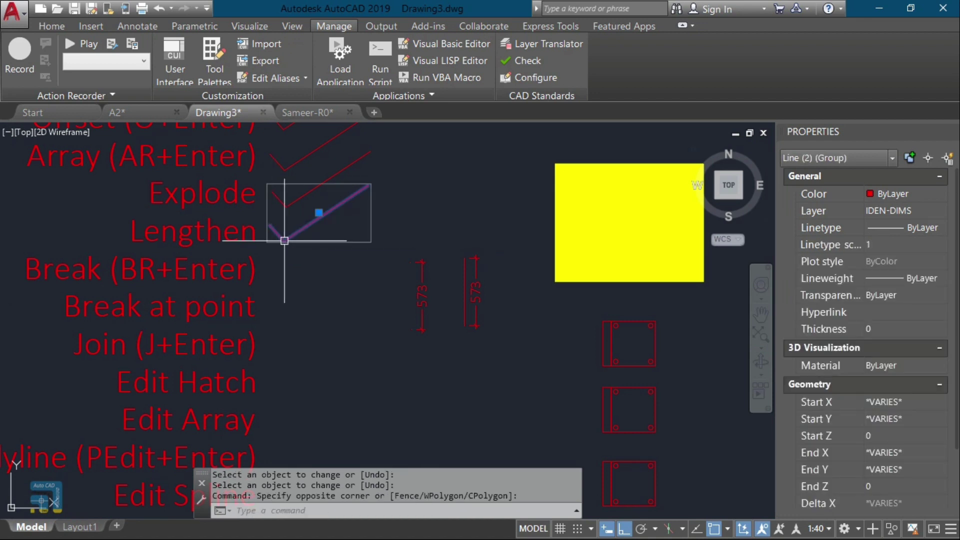
{"action": "type", "text": "co"}
{"action": "key", "text": "Return"}
{"action": "left_click", "coordinate": [299, 273]}
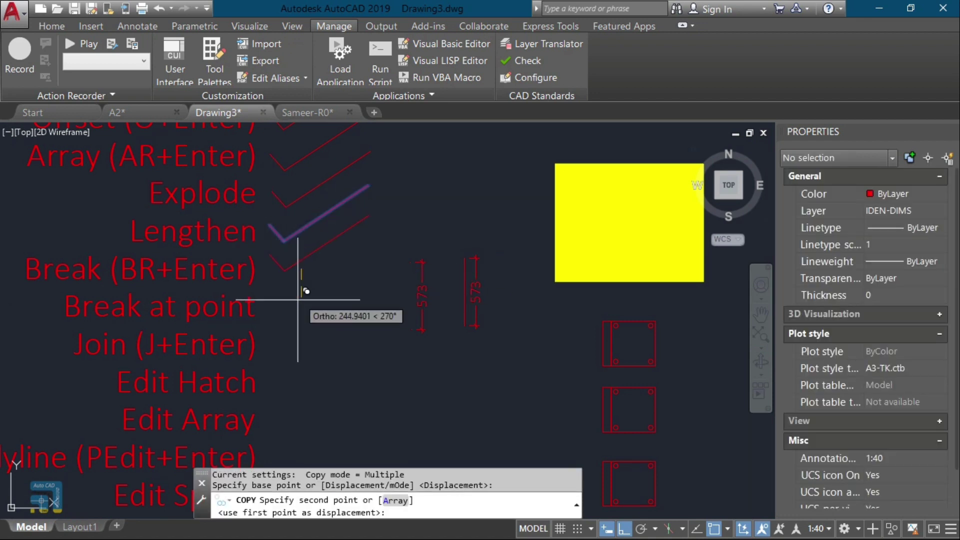
{"action": "left_click", "coordinate": [300, 307]}
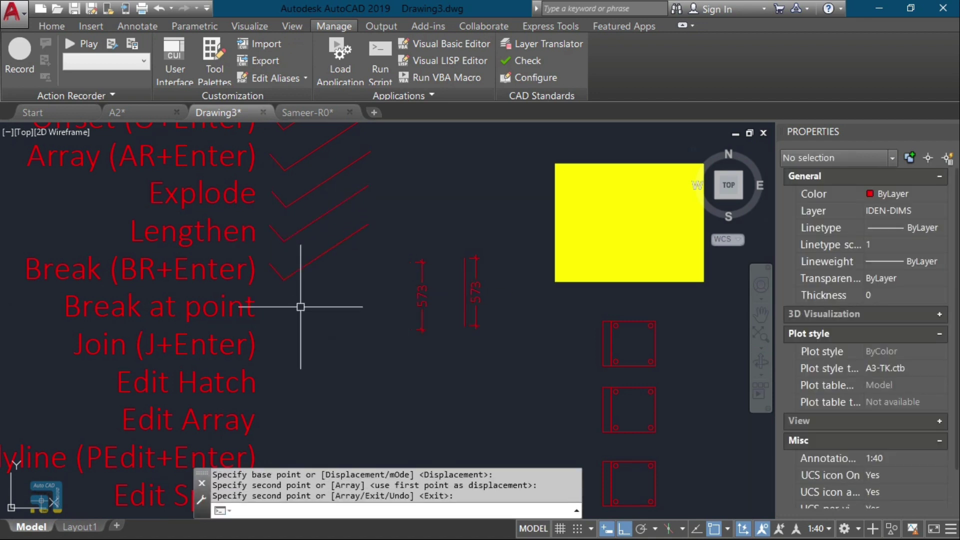
{"action": "key", "text": "Return"}
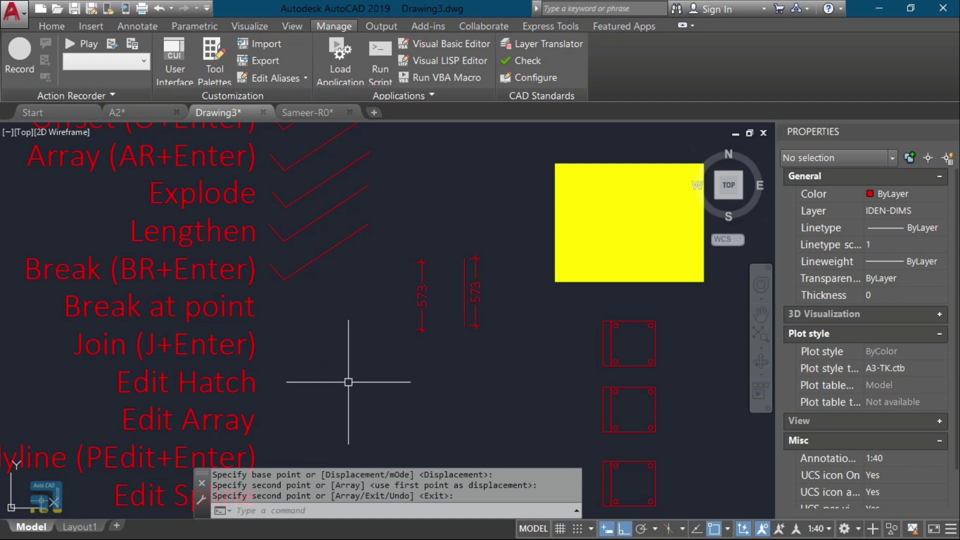
Step: Draw a rectangle below the two 573 lines
{"action": "type", "text": "R"}
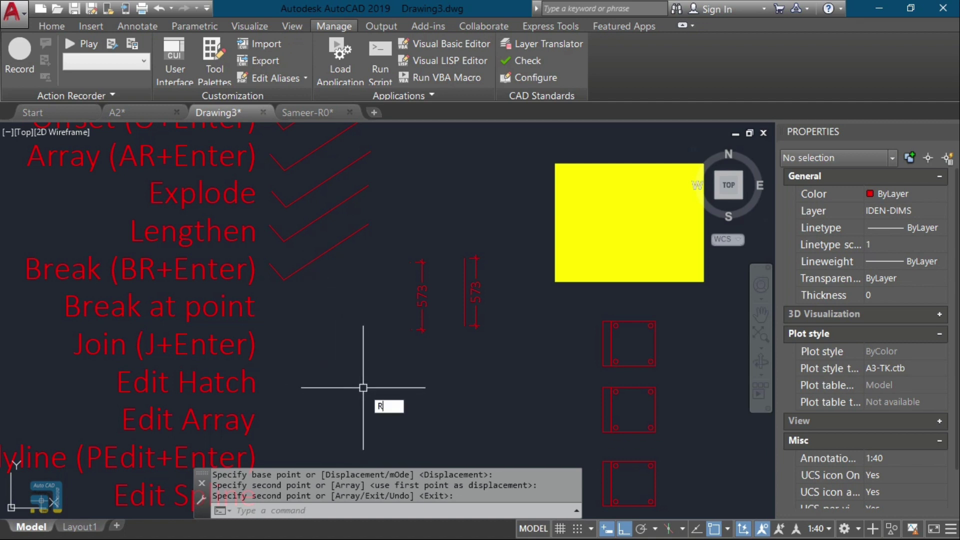
{"action": "type", "text": "EC"}
{"action": "key", "text": "Return"}
{"action": "left_click", "coordinate": [361, 384]}
{"action": "left_click", "coordinate": [466, 431]}
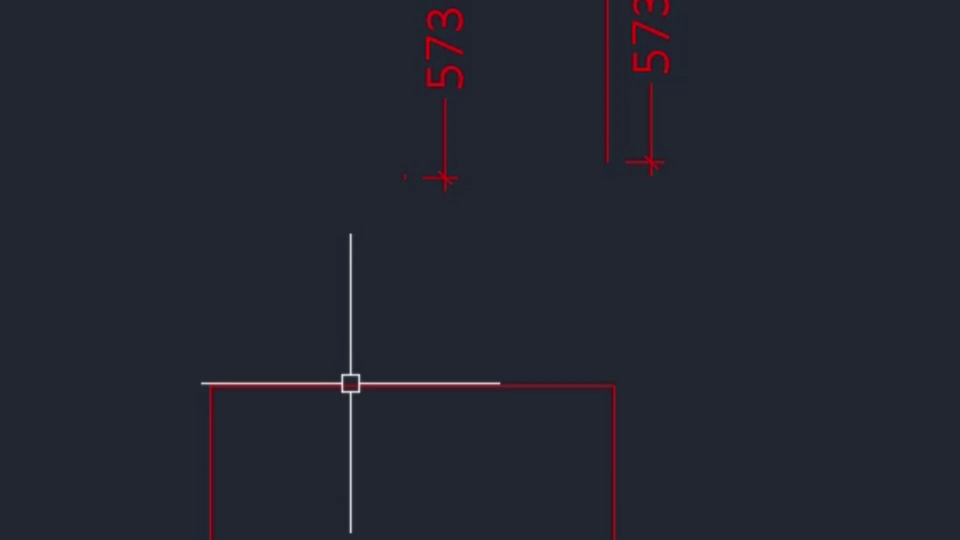
Step: Trim the rectangle's top edge using a helper rectangle, then delete the helper
{"action": "type", "text": "REC"}
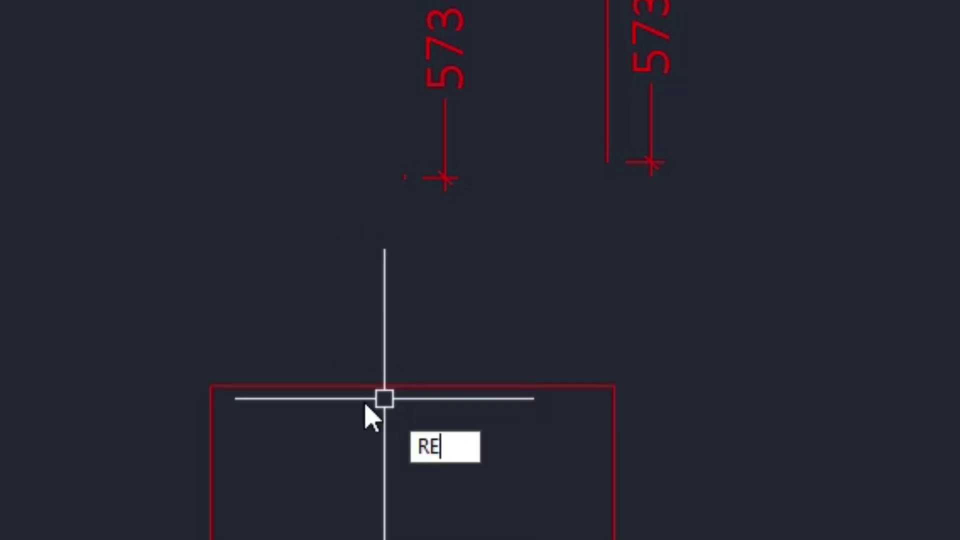
{"action": "key", "text": "Return"}
{"action": "left_click", "coordinate": [272, 342]}
{"action": "left_click", "coordinate": [472, 444]}
{"action": "type", "text": "TR"}
{"action": "key", "text": "Return"}
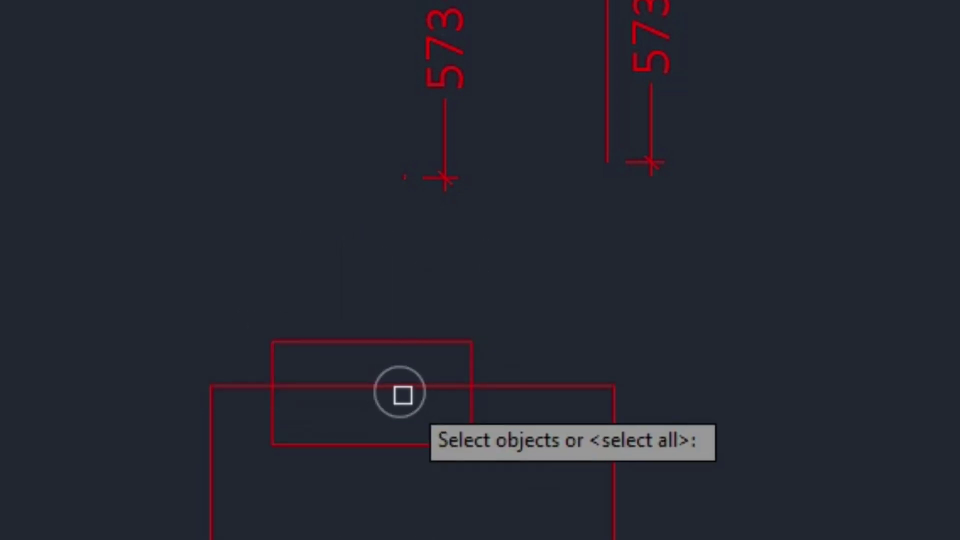
{"action": "key", "text": "Return"}
{"action": "left_click", "coordinate": [393, 386]}
{"action": "key", "text": "Escape"}
{"action": "left_click", "coordinate": [385, 342]}
{"action": "key", "text": "Delete"}
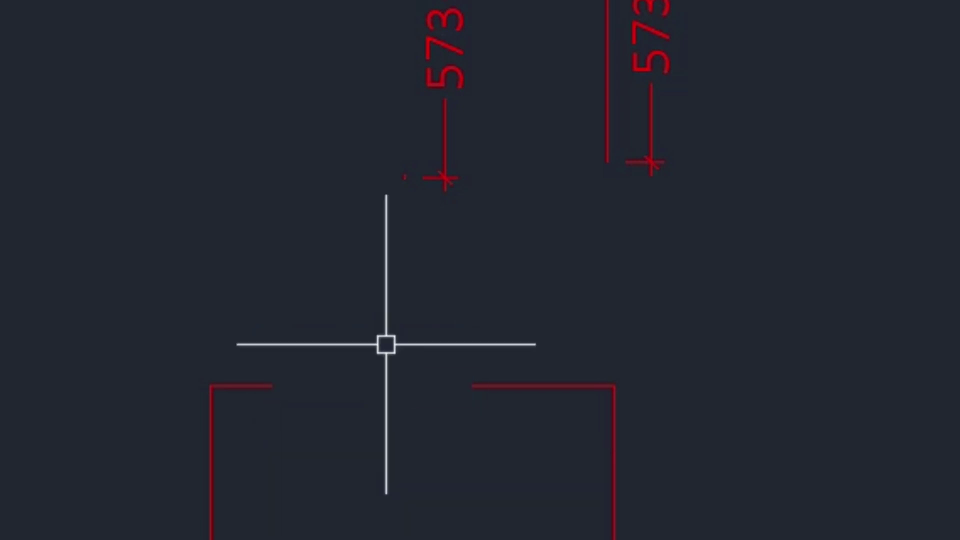
{"action": "key", "text": "ctrl+z"}
{"action": "left_click", "coordinate": [384, 342]}
{"action": "key", "text": "Delete"}
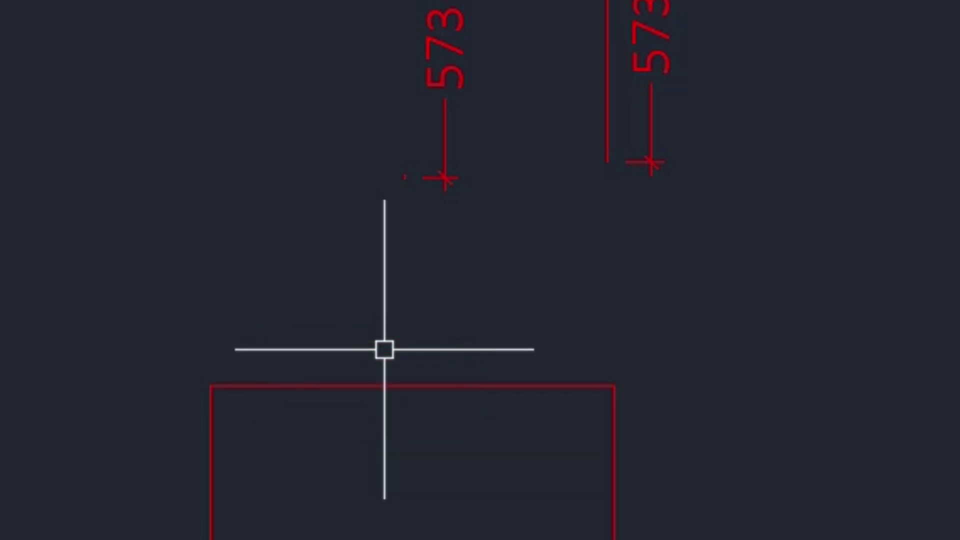
Step: Break the rectangle's top edge between two picked points to leave a gap
{"action": "type", "text": "BRE"}
{"action": "key", "text": "Return"}
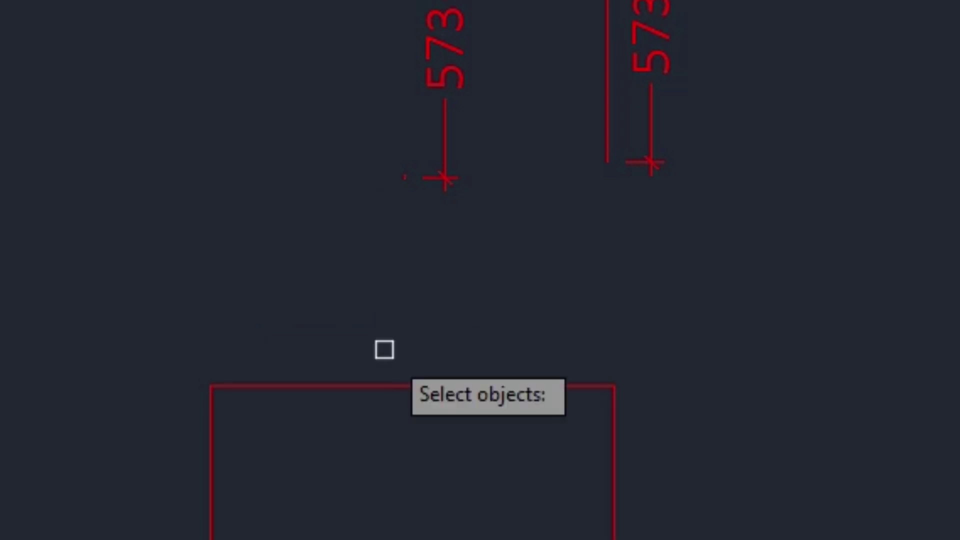
{"action": "key", "text": "Escape"}
{"action": "type", "text": "B"}
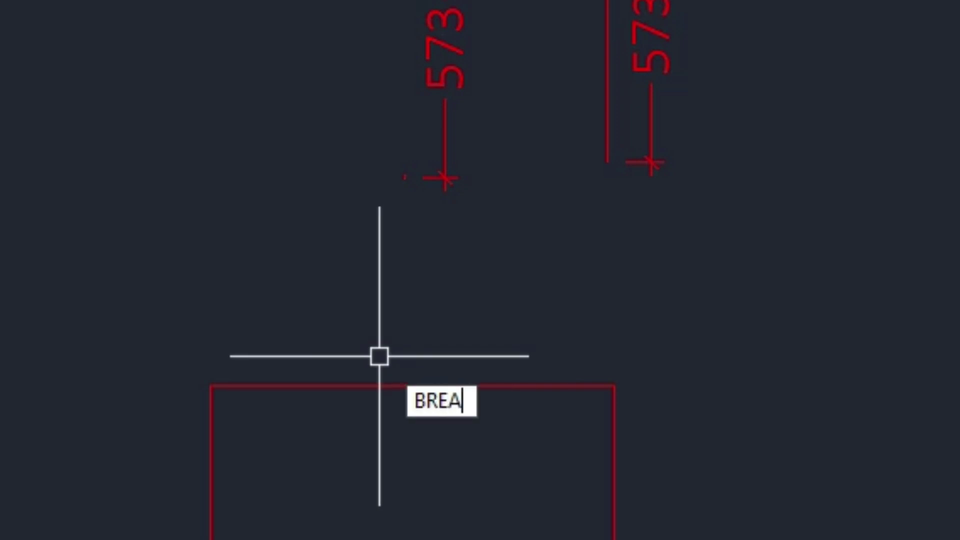
{"action": "type", "text": "REA"}
{"action": "left_click", "coordinate": [458, 467]}
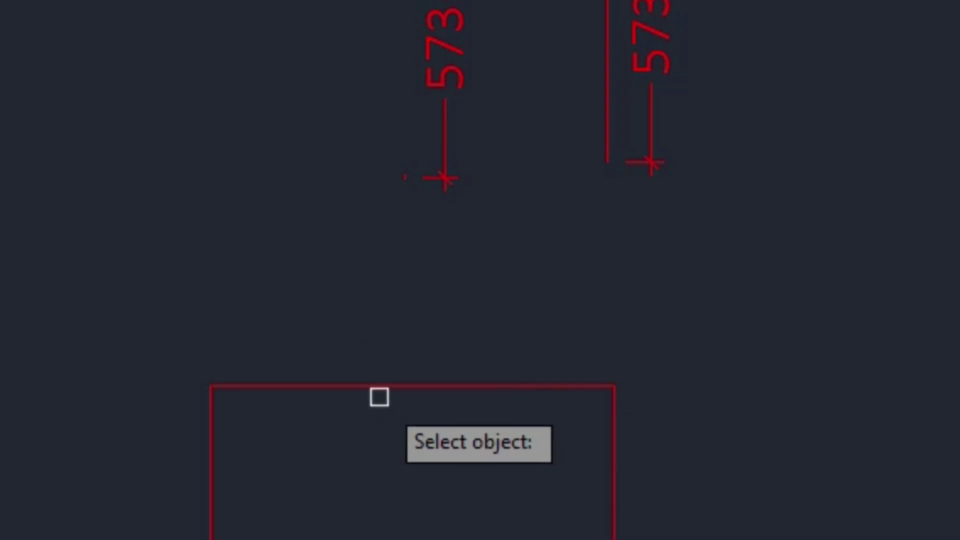
{"action": "left_click", "coordinate": [371, 387]}
{"action": "left_click", "coordinate": [475, 385]}
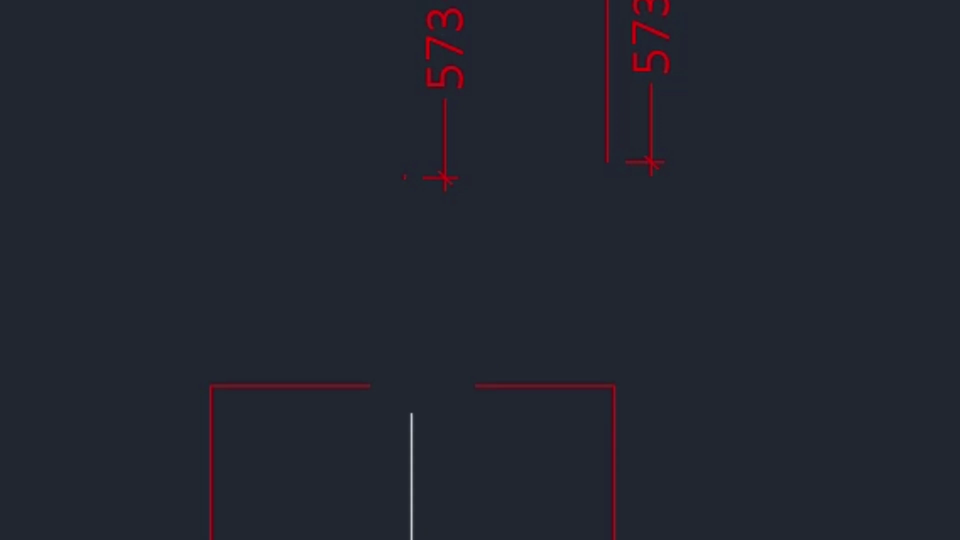
{"action": "mouse_move", "coordinate": [618, 460]}
{"action": "middle_mouse_down"}
{"action": "mouse_move", "coordinate": [581, 369]}
{"action": "mouse_move", "coordinate": [588, 270]}
{"action": "middle_mouse_up"}
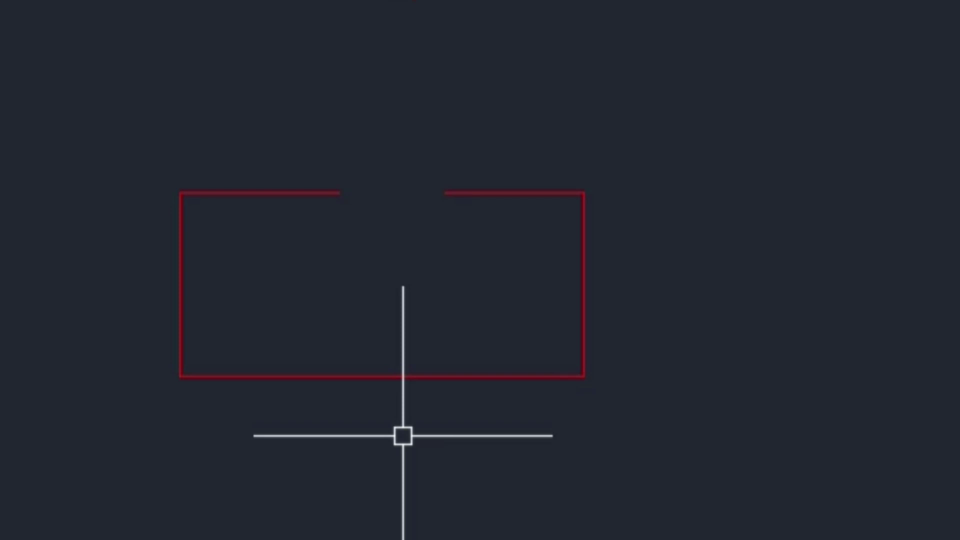
{"action": "type", "text": "BREAK"}
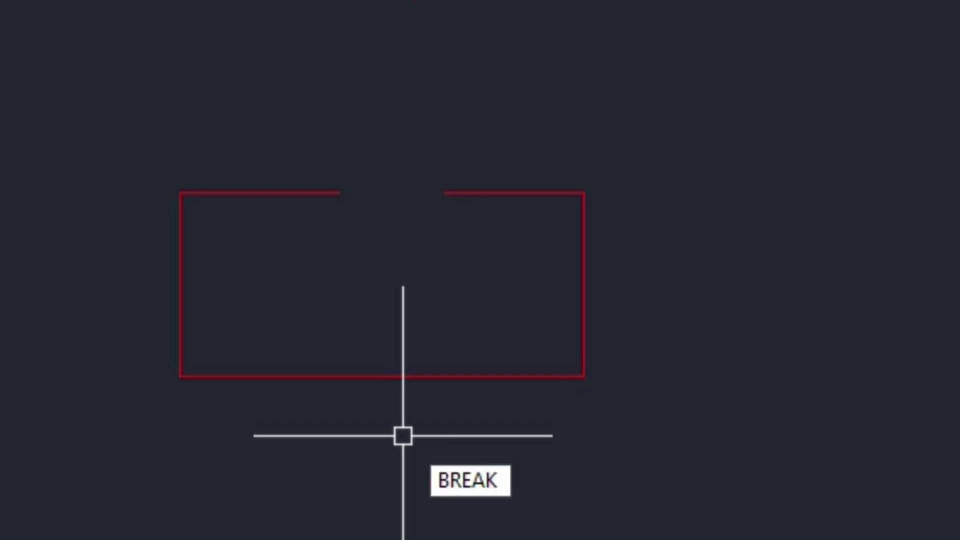
Step: Draw a short horizontal line above the rectangle and break it into pieces
{"action": "key", "text": "Return"}
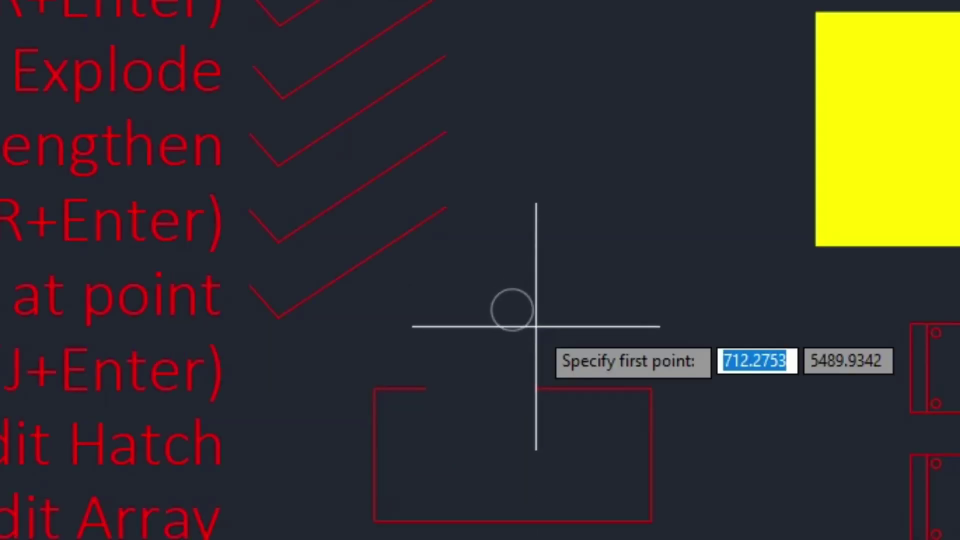
{"action": "left_click", "coordinate": [536, 325]}
{"action": "left_click", "coordinate": [573, 309]}
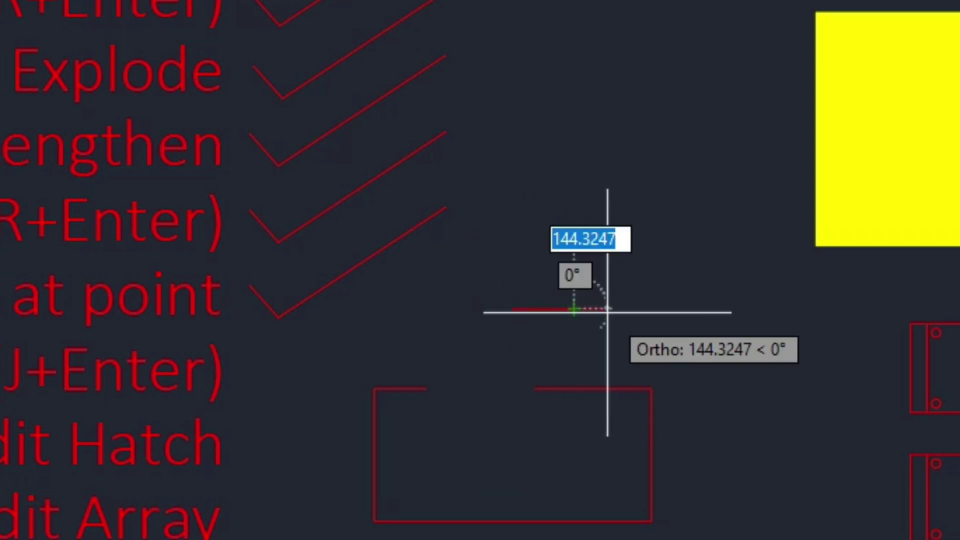
{"action": "left_click", "coordinate": [650, 310]}
{"action": "left_click", "coordinate": [620, 308]}
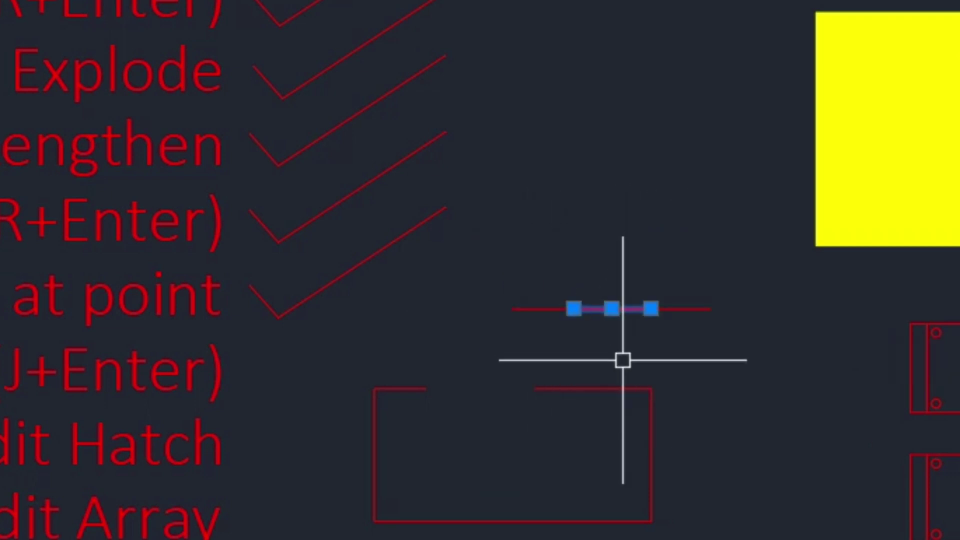
Step: Join the left and right line pieces back into one continuous line
{"action": "type", "text": "JO"}
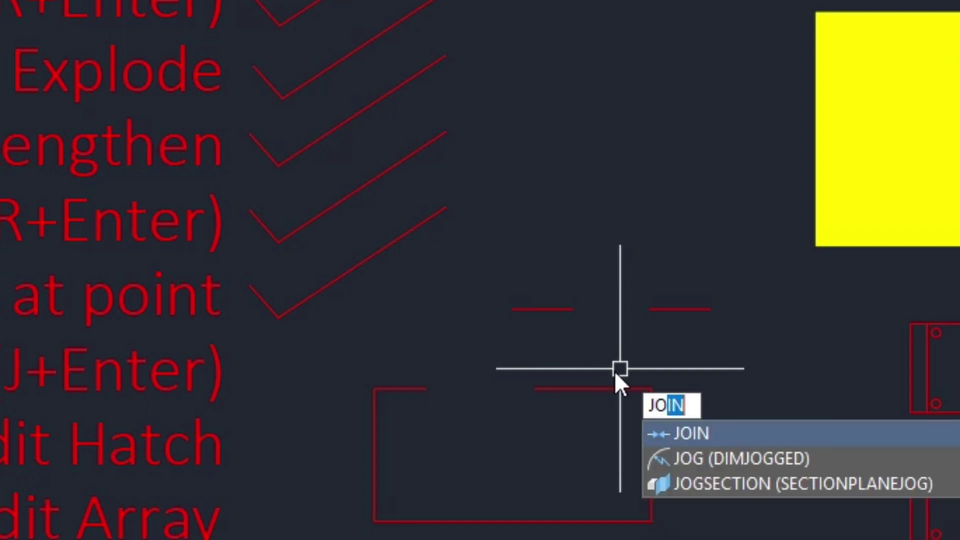
{"action": "key", "text": "Return"}
{"action": "left_click", "coordinate": [658, 311]}
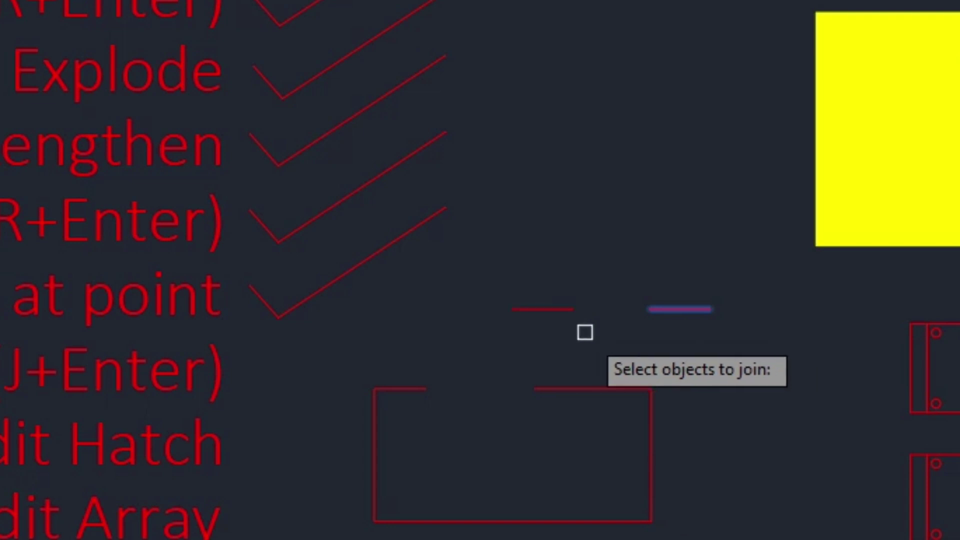
{"action": "left_click", "coordinate": [559, 309]}
{"action": "key", "text": "Return"}
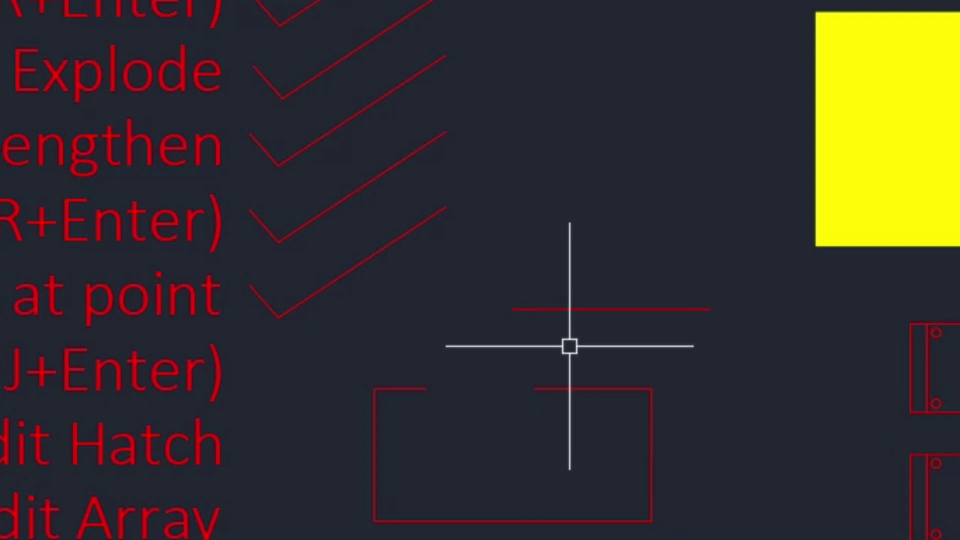
{"action": "left_click", "coordinate": [620, 307]}
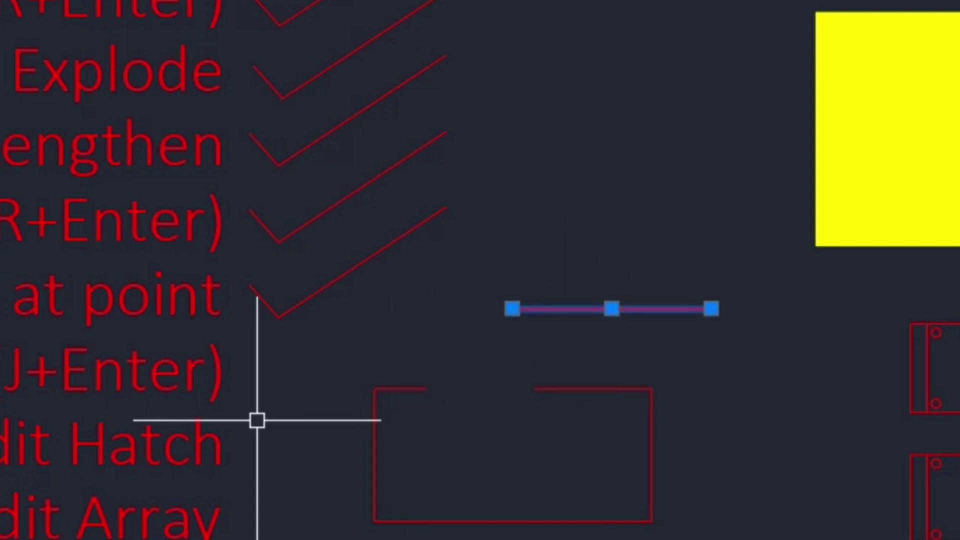
{"action": "mouse_move", "coordinate": [257, 420]}
{"action": "middle_mouse_down"}
{"action": "mouse_move", "coordinate": [236, 361]}
{"action": "mouse_move", "coordinate": [242, 296]}
{"action": "middle_mouse_up"}
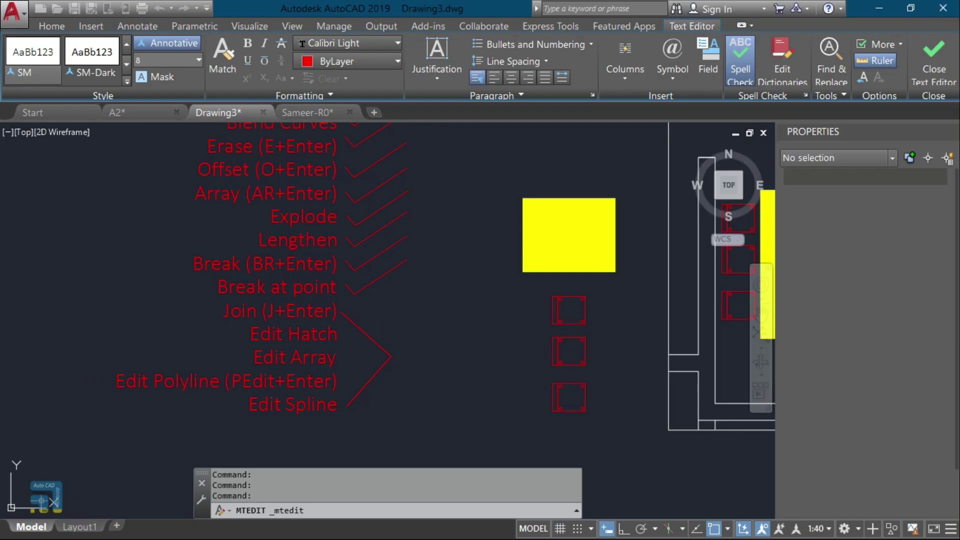
Step: Exit the text editor, frame the full floor plan and checklist, and show the Home ribbon
{"action": "left_click", "coordinate": [435, 343]}
{"action": "scroll", "coordinate": [429, 336], "scroll_direction": "down", "scroll_amount": 3}
{"action": "mouse_move", "coordinate": [429, 336]}
{"action": "middle_mouse_down"}
{"action": "mouse_move", "coordinate": [434, 295]}
{"action": "mouse_move", "coordinate": [303, 305]}
{"action": "middle_mouse_up"}
{"action": "scroll", "coordinate": [435, 294], "scroll_direction": "down", "scroll_amount": 1}
{"action": "scroll", "coordinate": [454, 265], "scroll_direction": "up", "scroll_amount": 1}
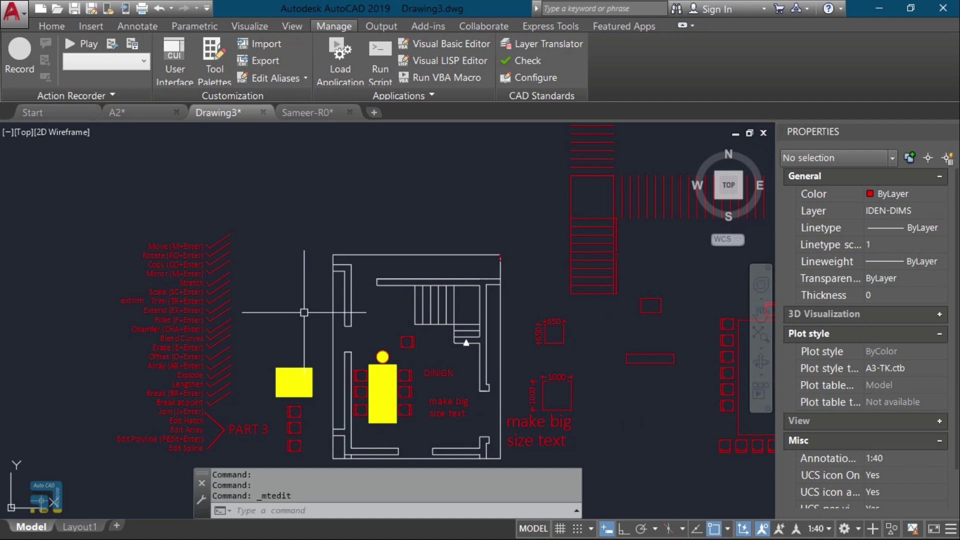
{"action": "left_click", "coordinate": [43, 22]}
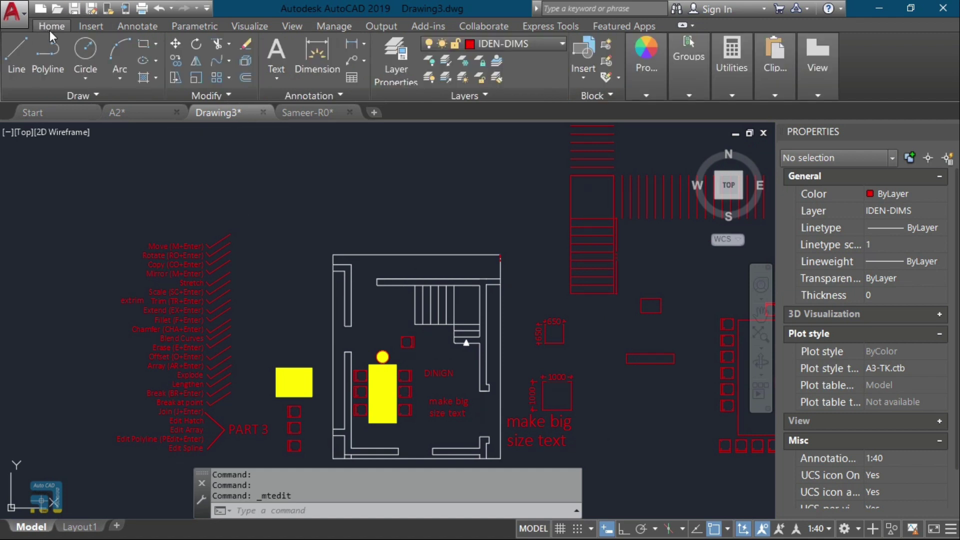